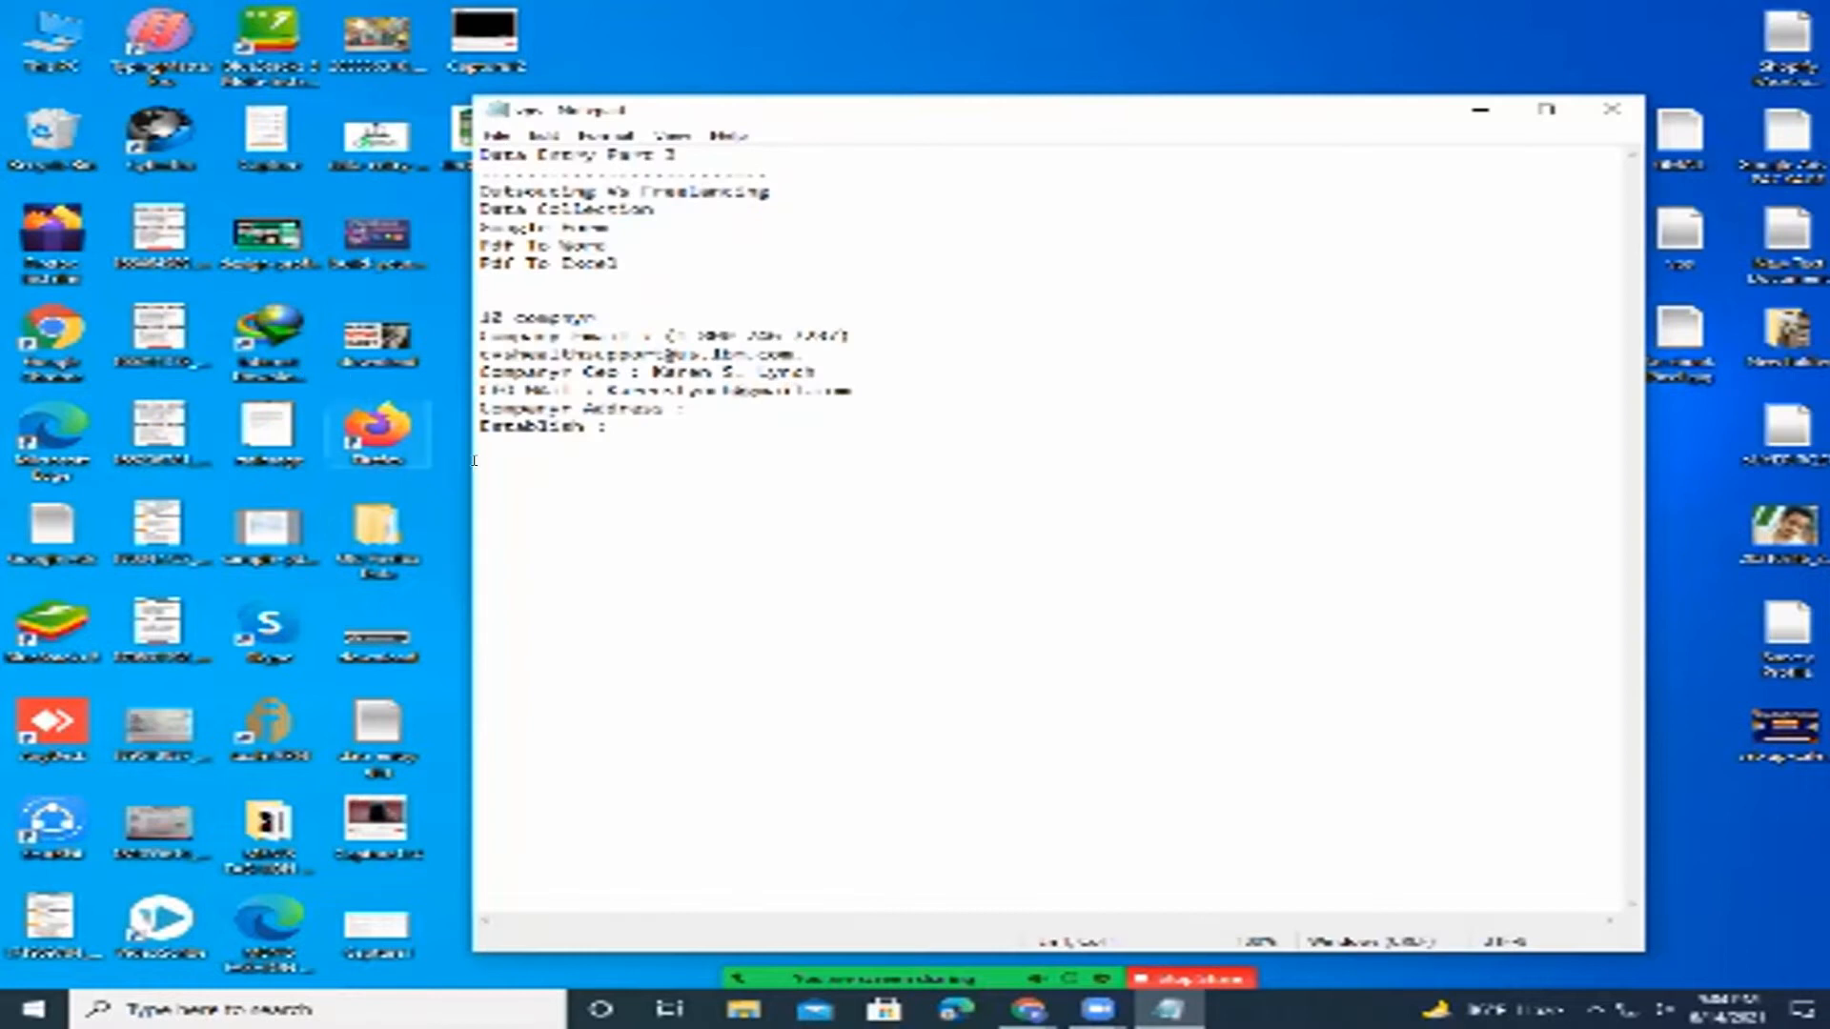
Clear the old phone/email, CEO name and CEO email values from the template.
left_click(726, 434)
left_click_drag(666, 336, 814, 352)
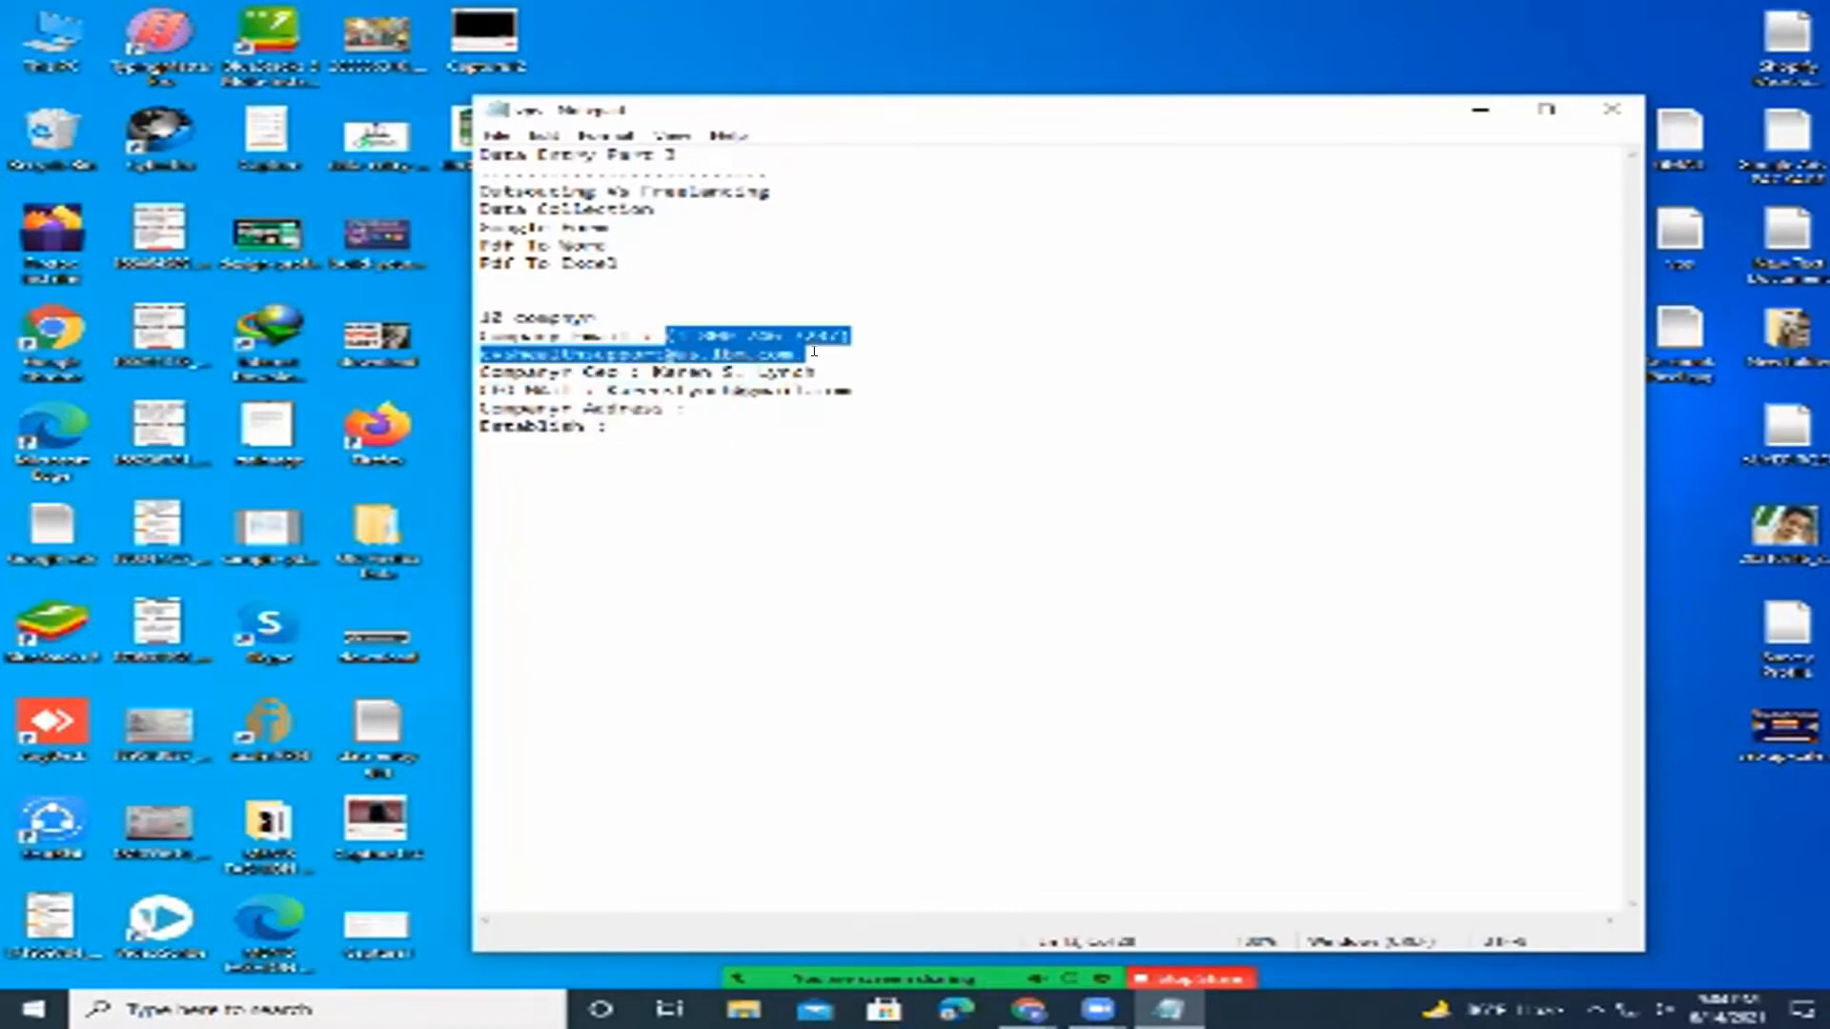
key("BackSpace")
left_click_drag(643, 354, 827, 346)
key("BackSpace")
left_click_drag(608, 372, 934, 364)
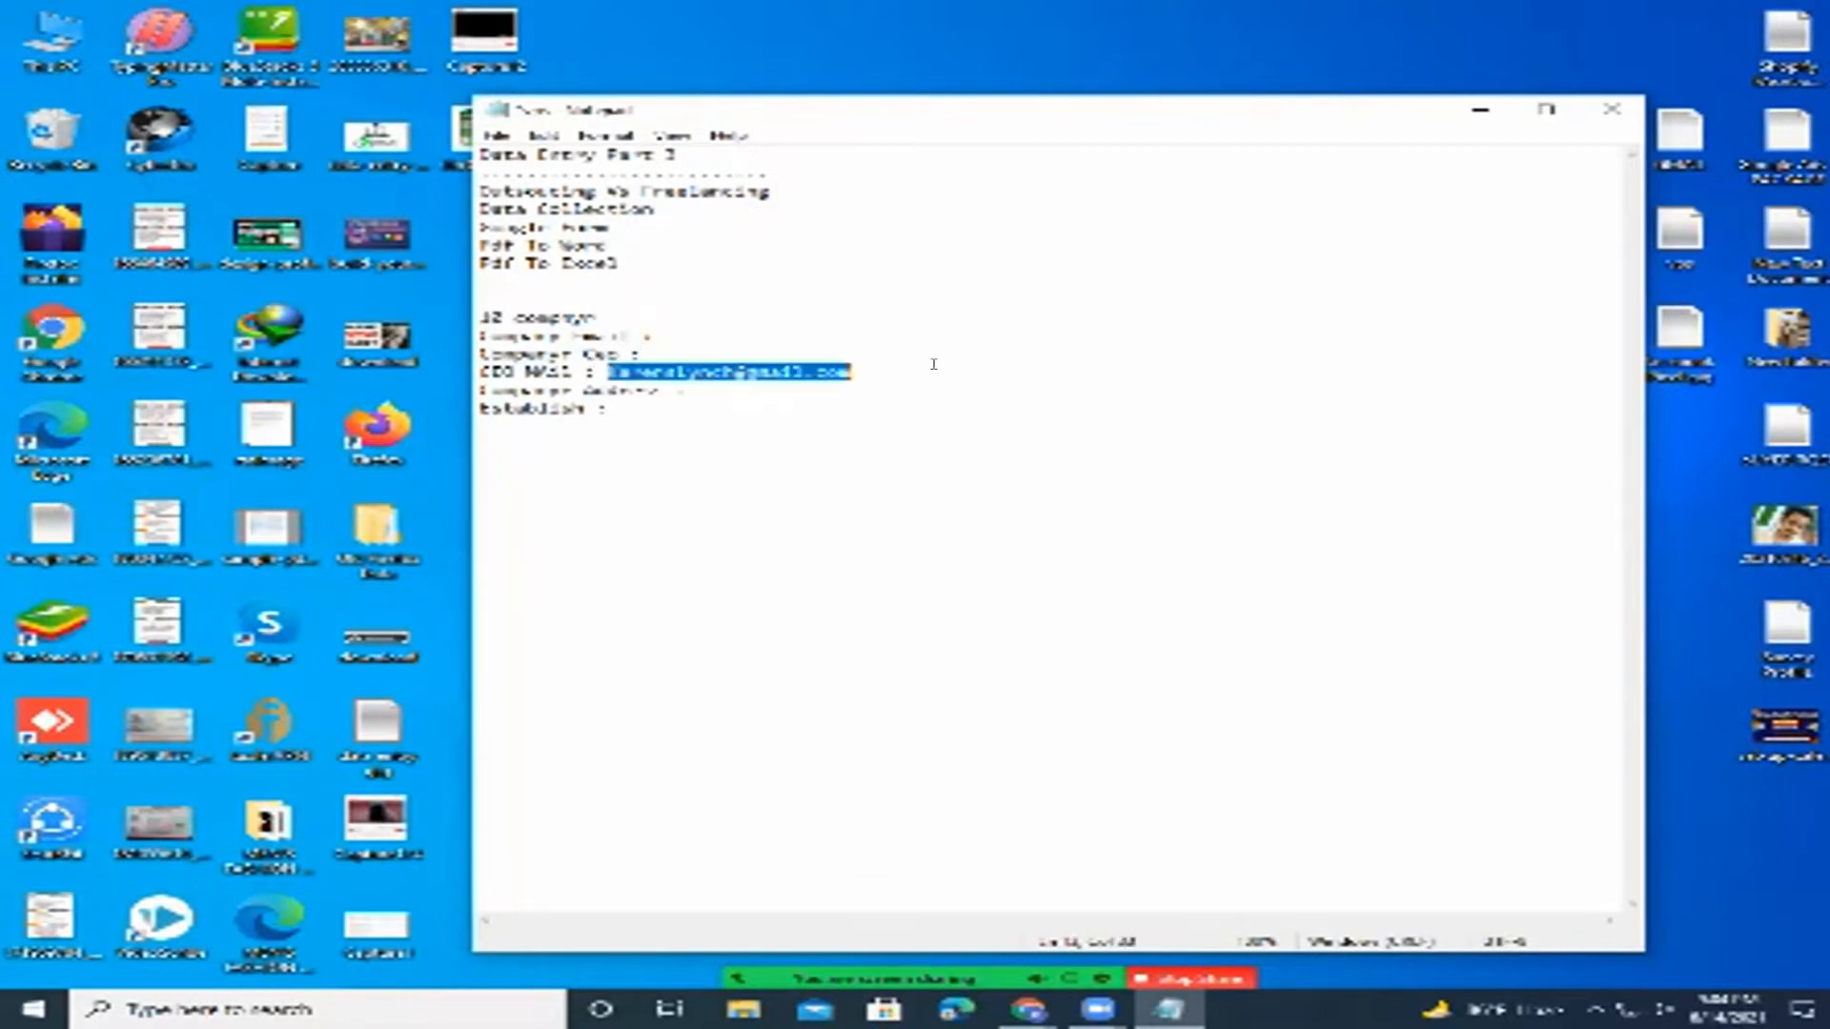
key("BackSpace")
Replace the 'Establish :' label with 'Contact :'.
left_click(614, 408)
left_click_drag(615, 408, 479, 410)
key("BackSpace")
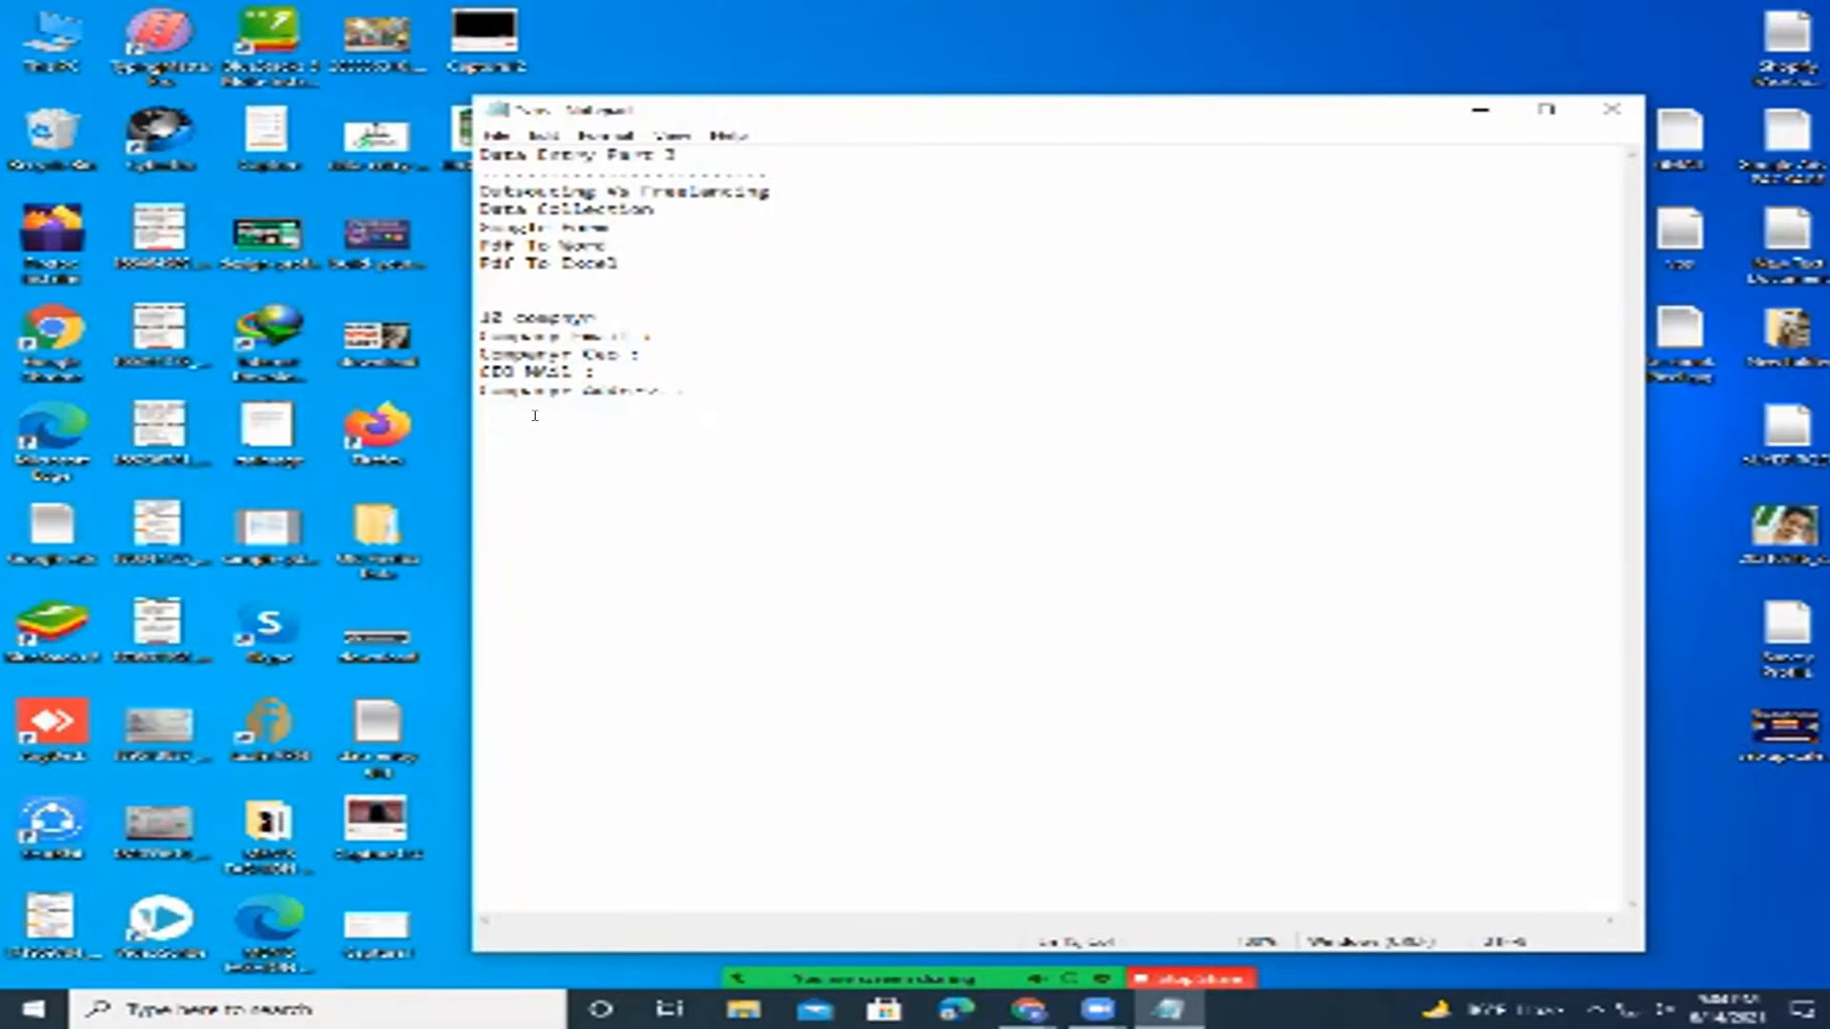
type("Es")
type("ntact")
type(" :")
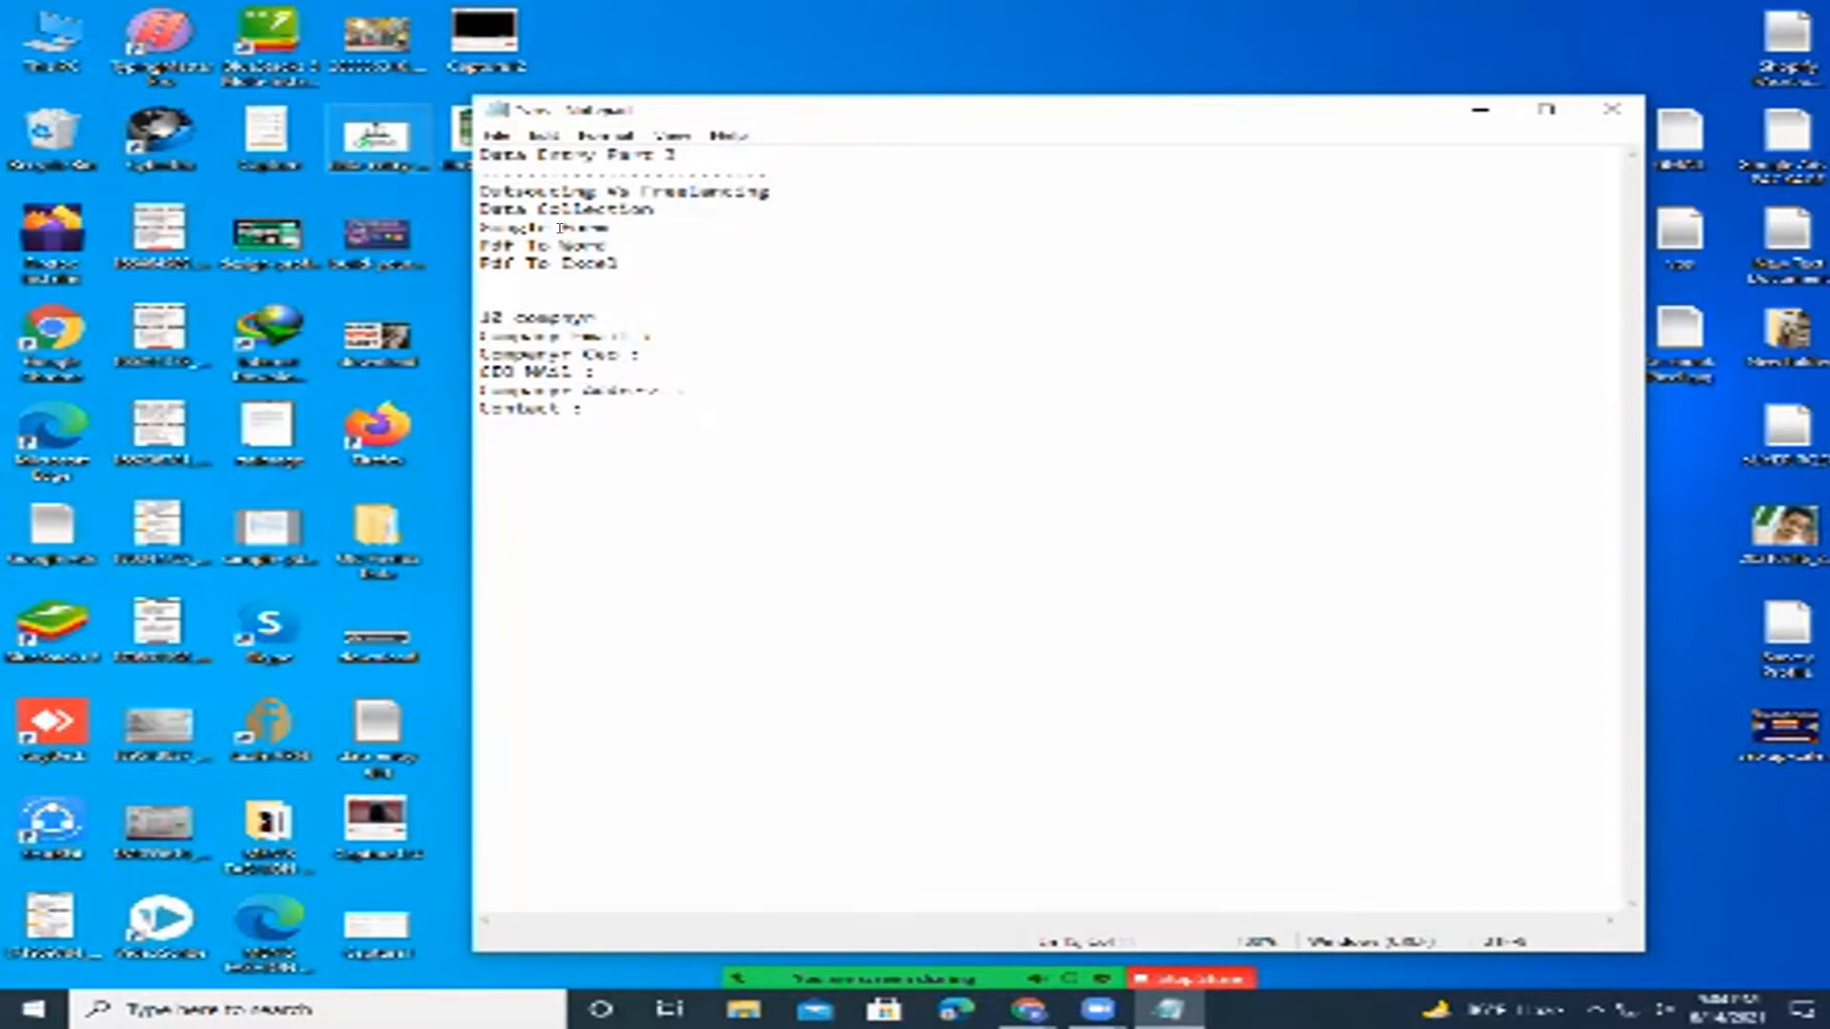
Move the Notepad window slightly left and enlarge it from its bottom-right corner.
left_click_drag(770, 192, 456, 179)
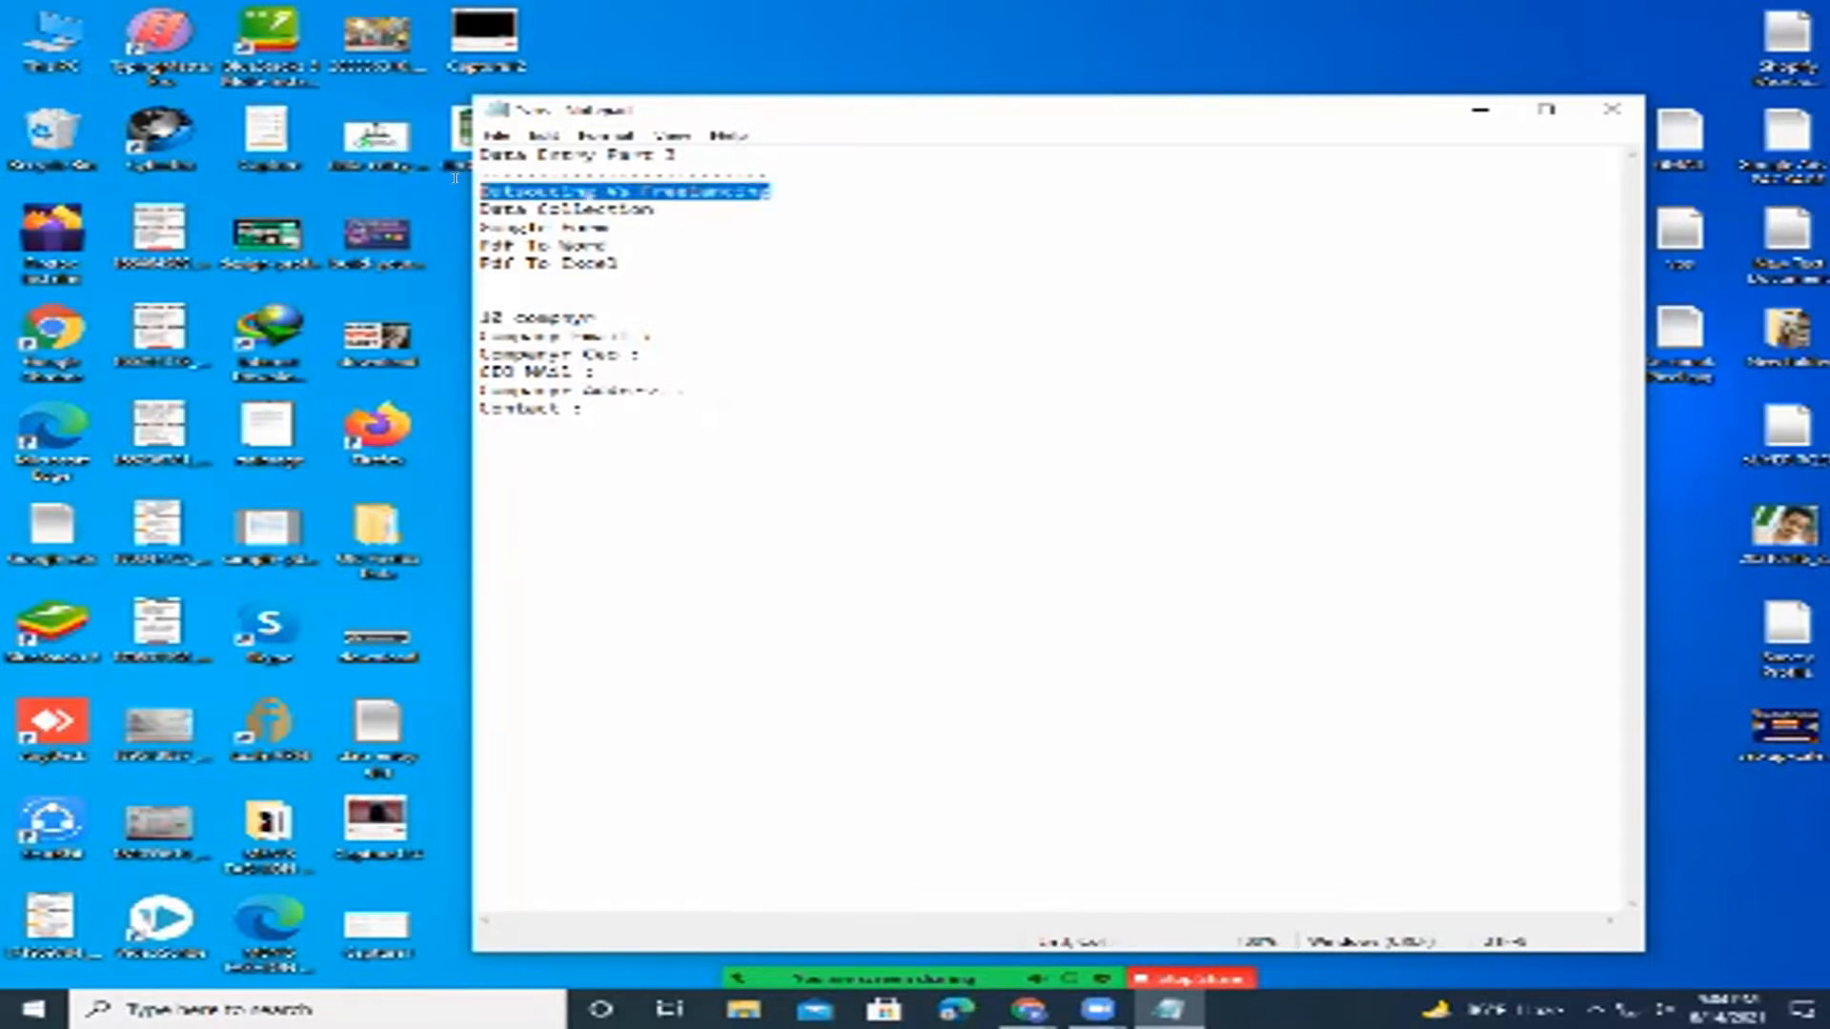
left_click(733, 189)
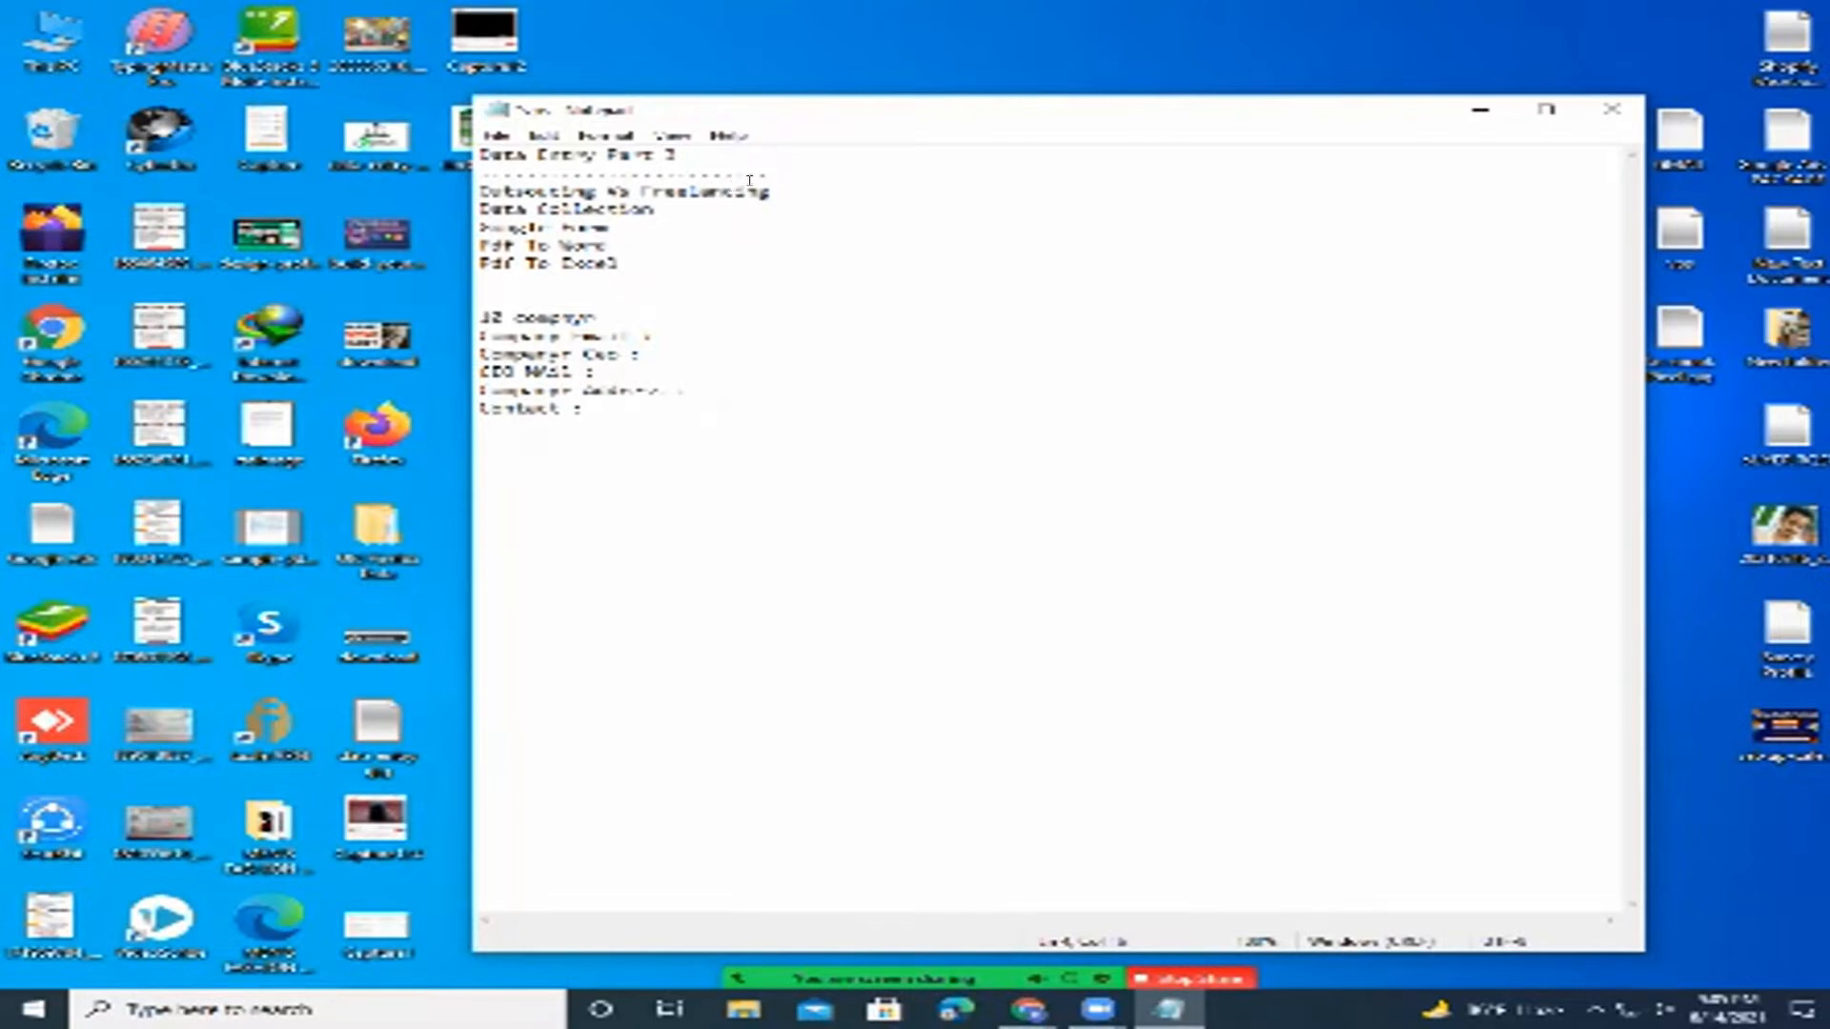
left_click_drag(832, 103, 798, 100)
left_click_drag(1588, 941, 1629, 947)
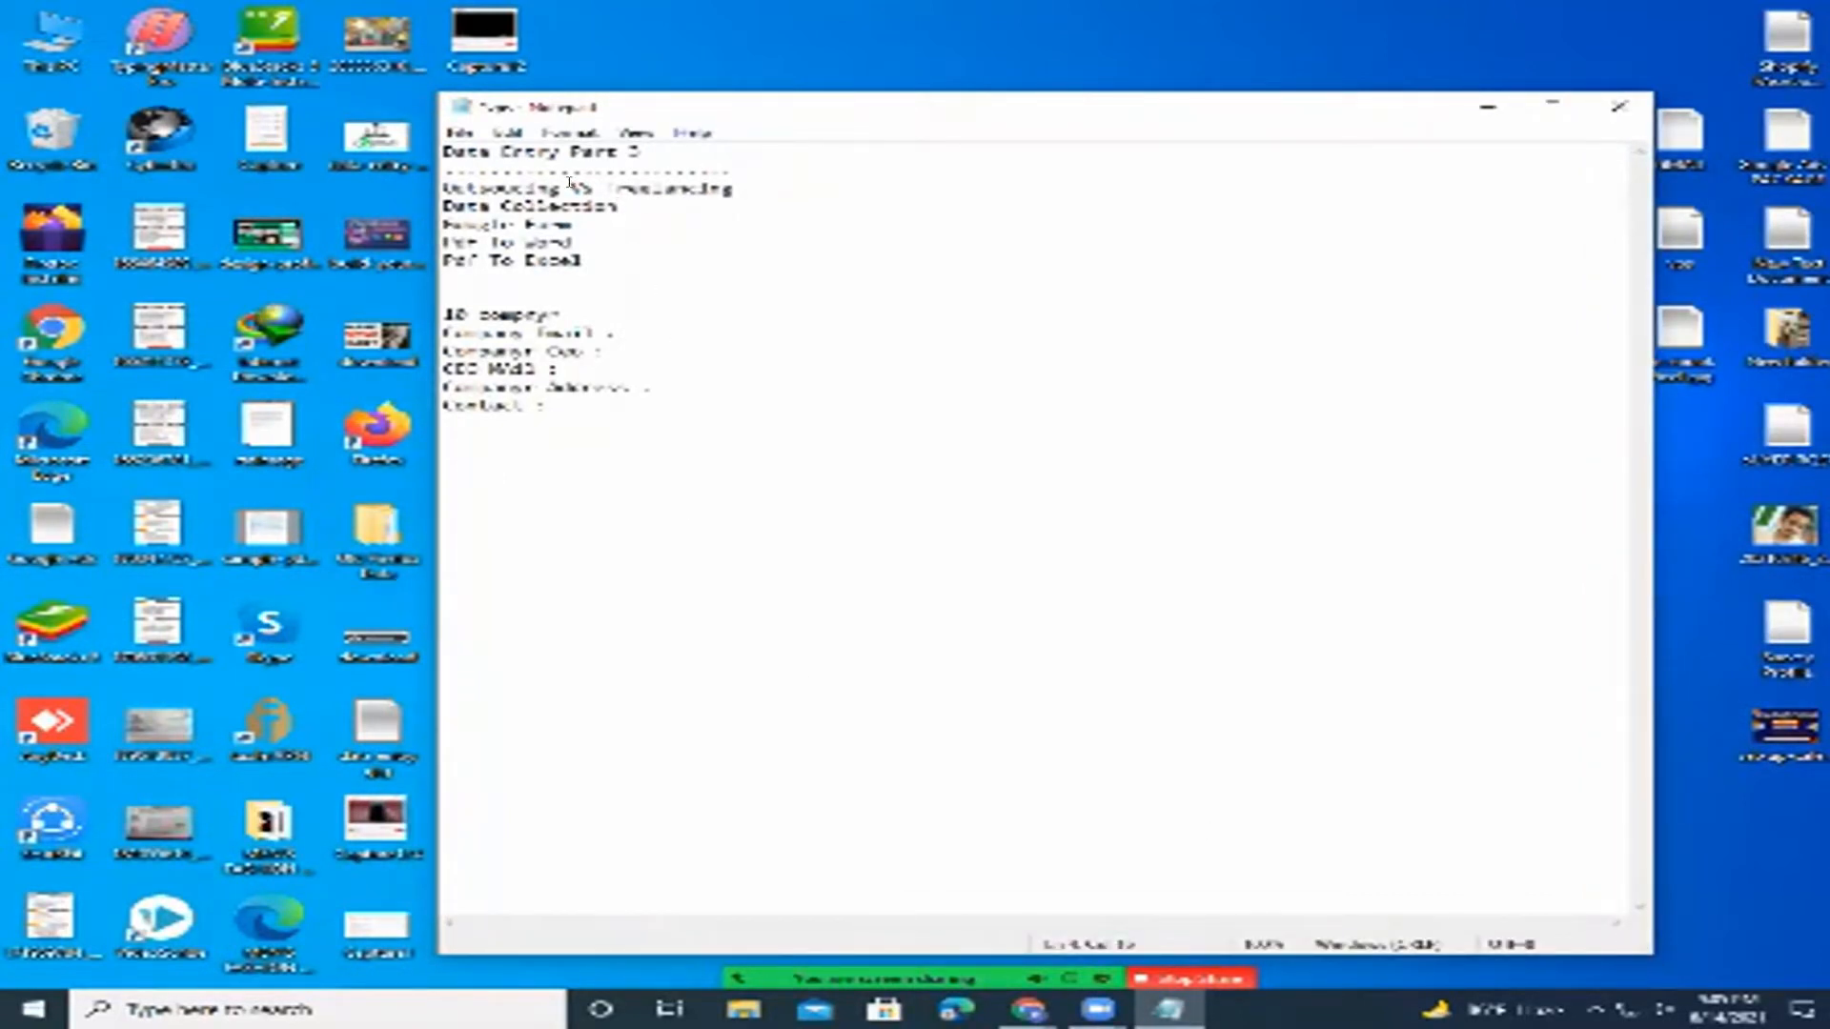
Select text around 'Outsourcing Vs Freelancing' and 'Data Collection', then deselect without edits.
left_click_drag(569, 184, 423, 181)
left_click(614, 185)
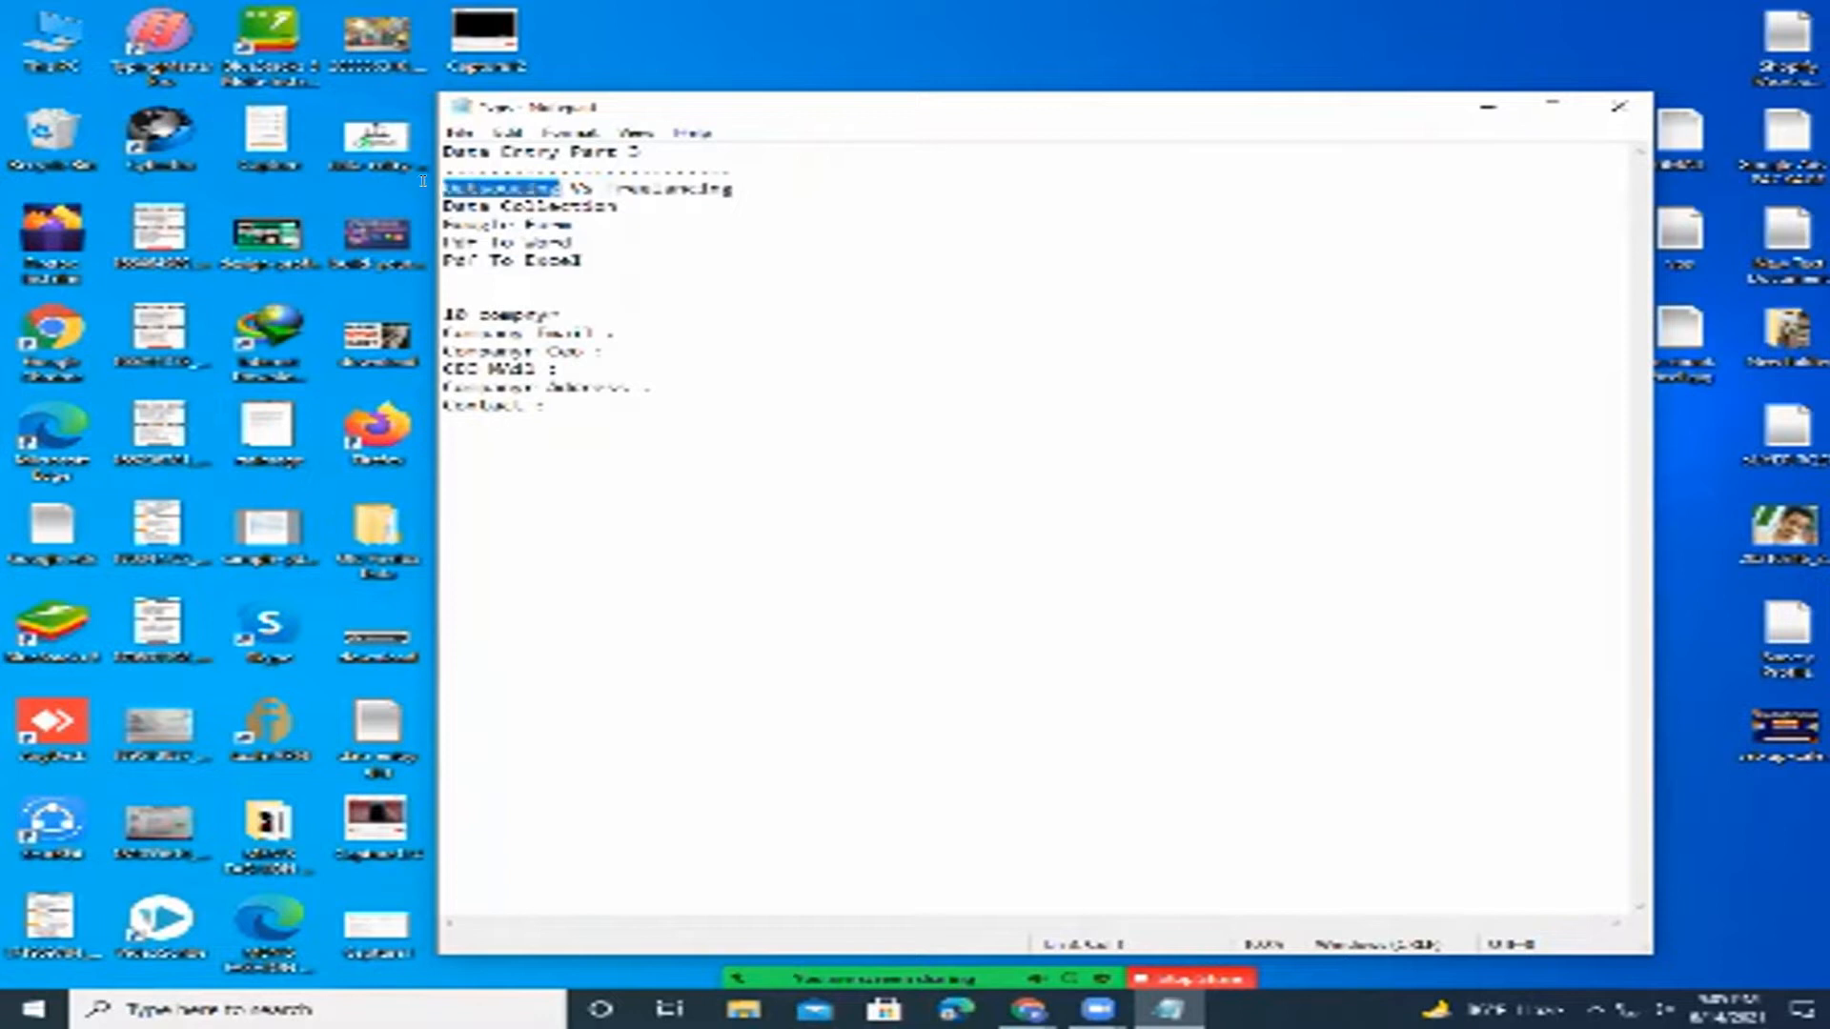
left_click(564, 184)
left_click_drag(571, 184, 407, 177)
left_click(628, 213)
left_click(561, 184)
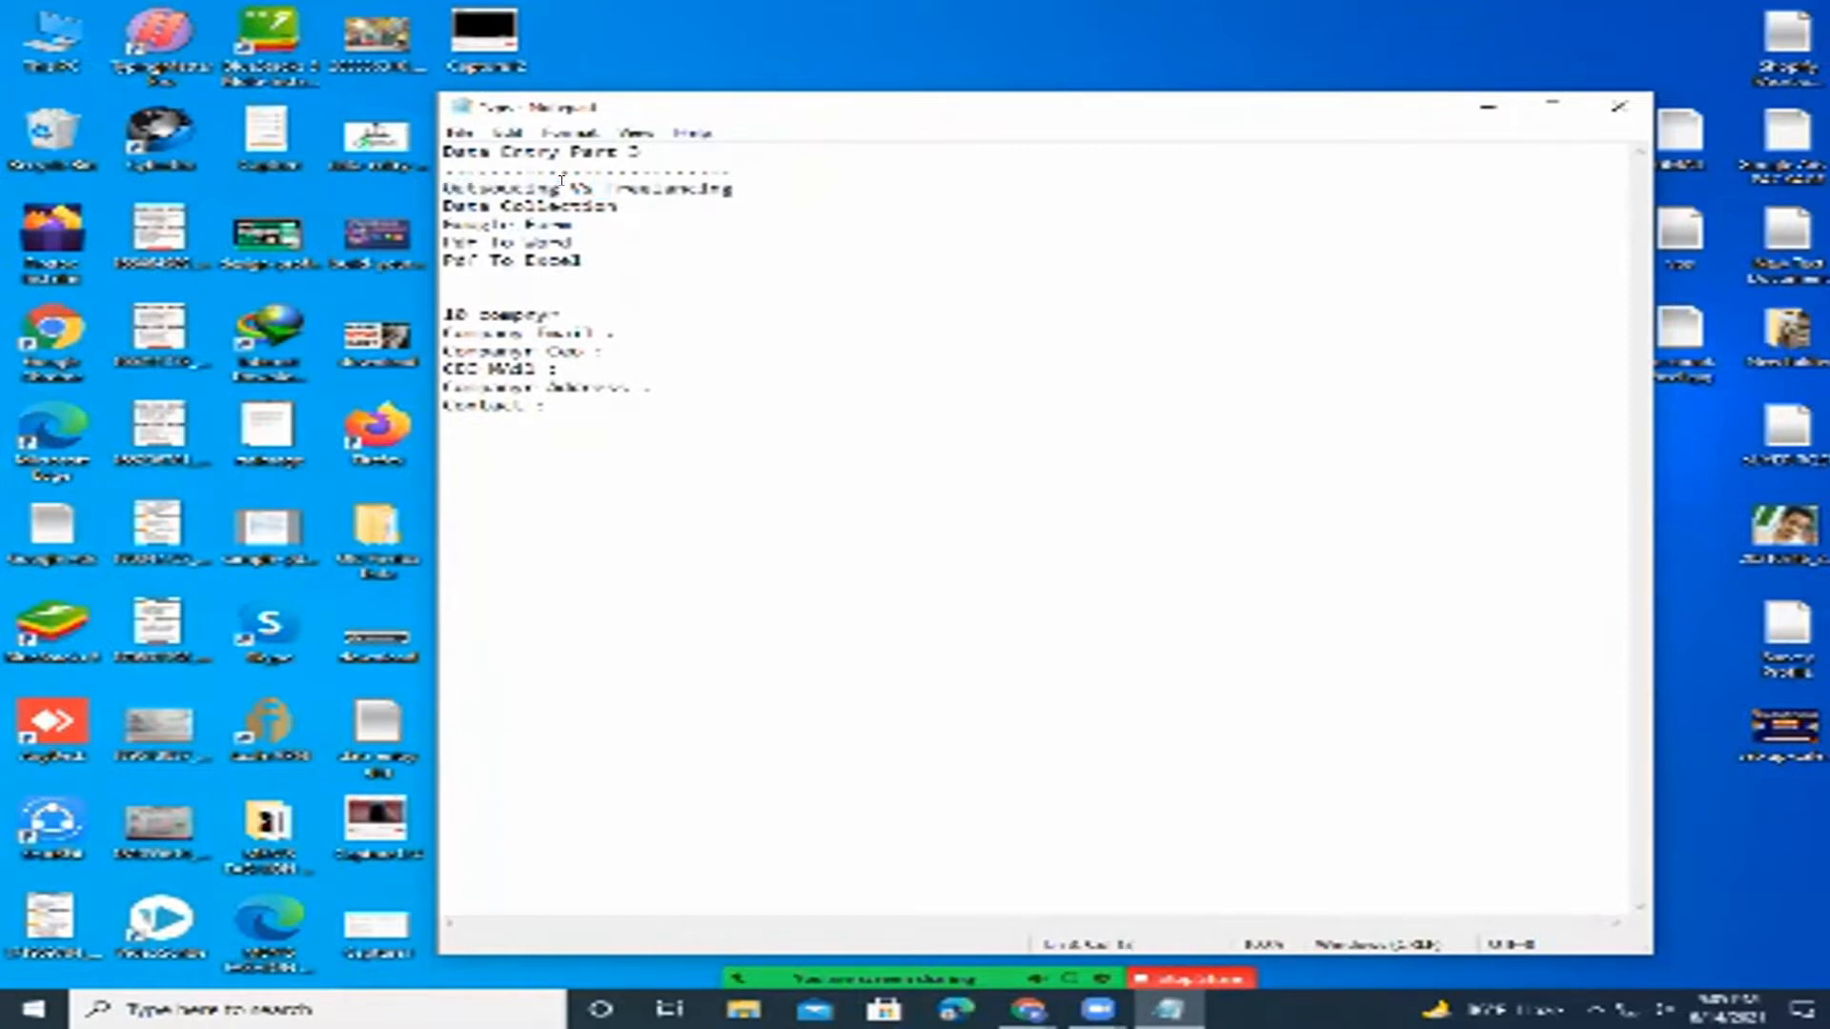
left_click_drag(621, 207, 424, 174)
left_click(710, 187)
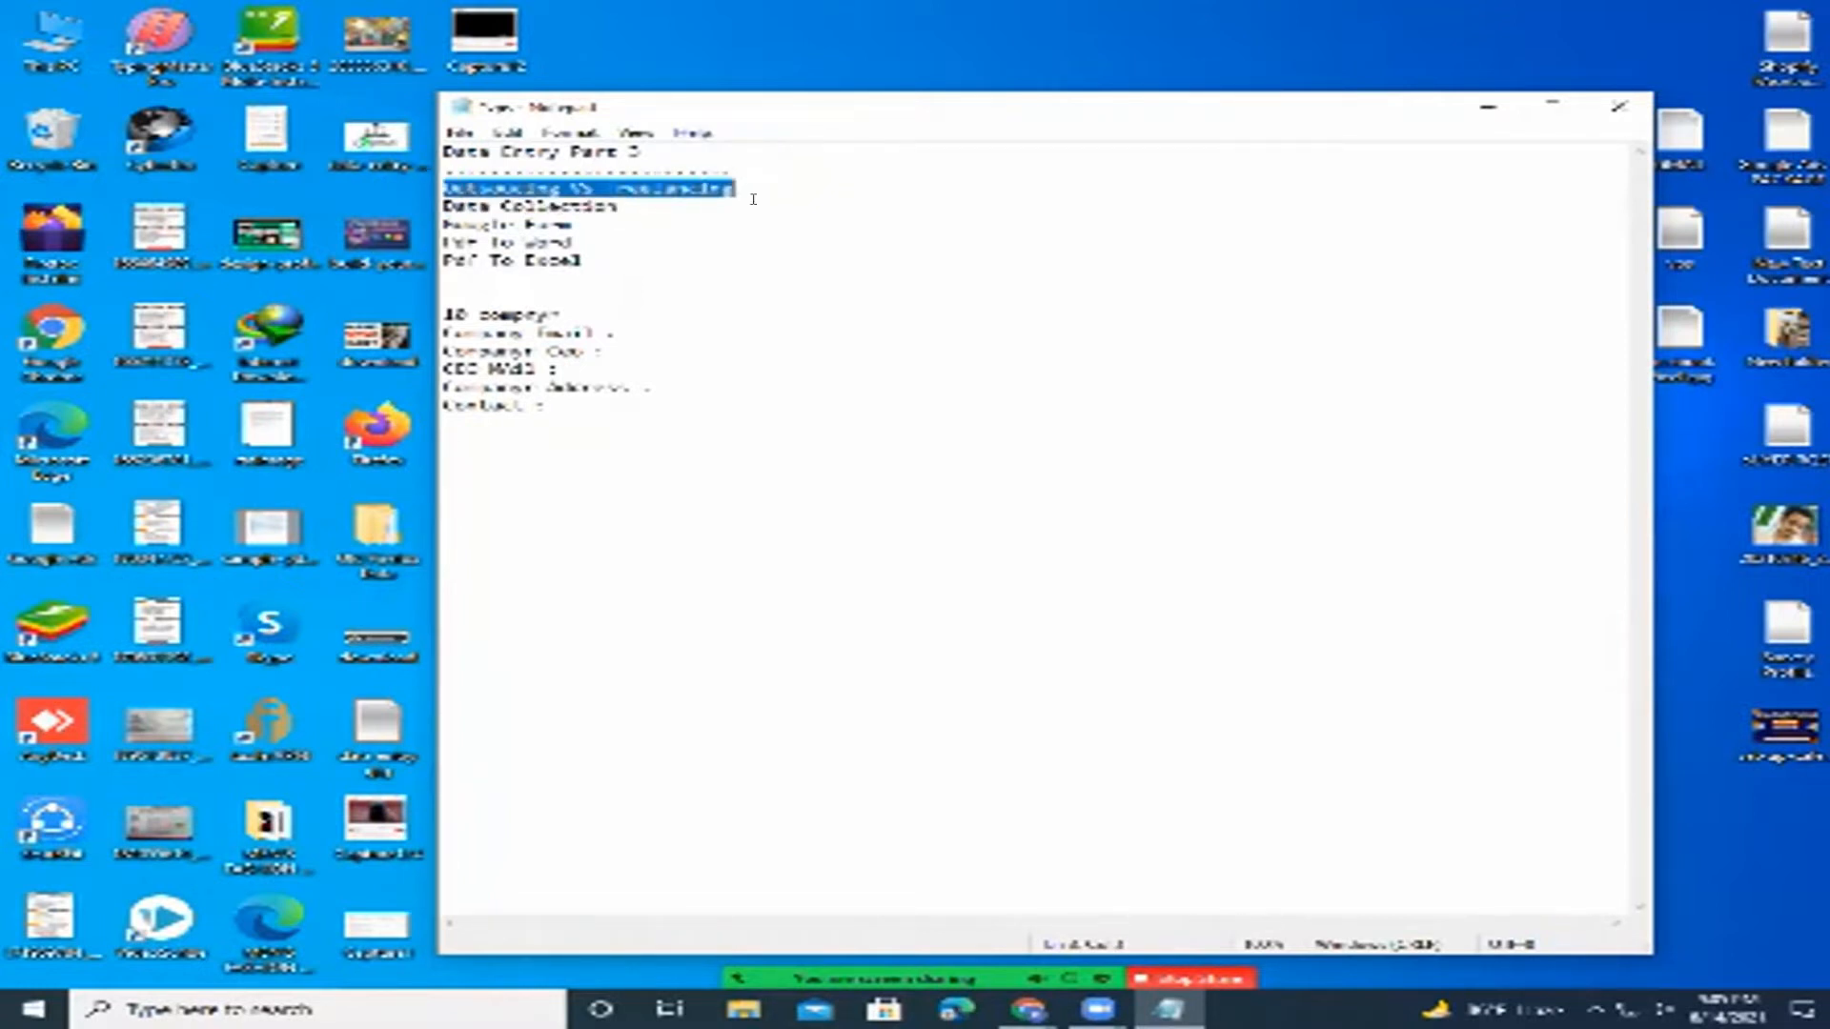
left_click(757, 189)
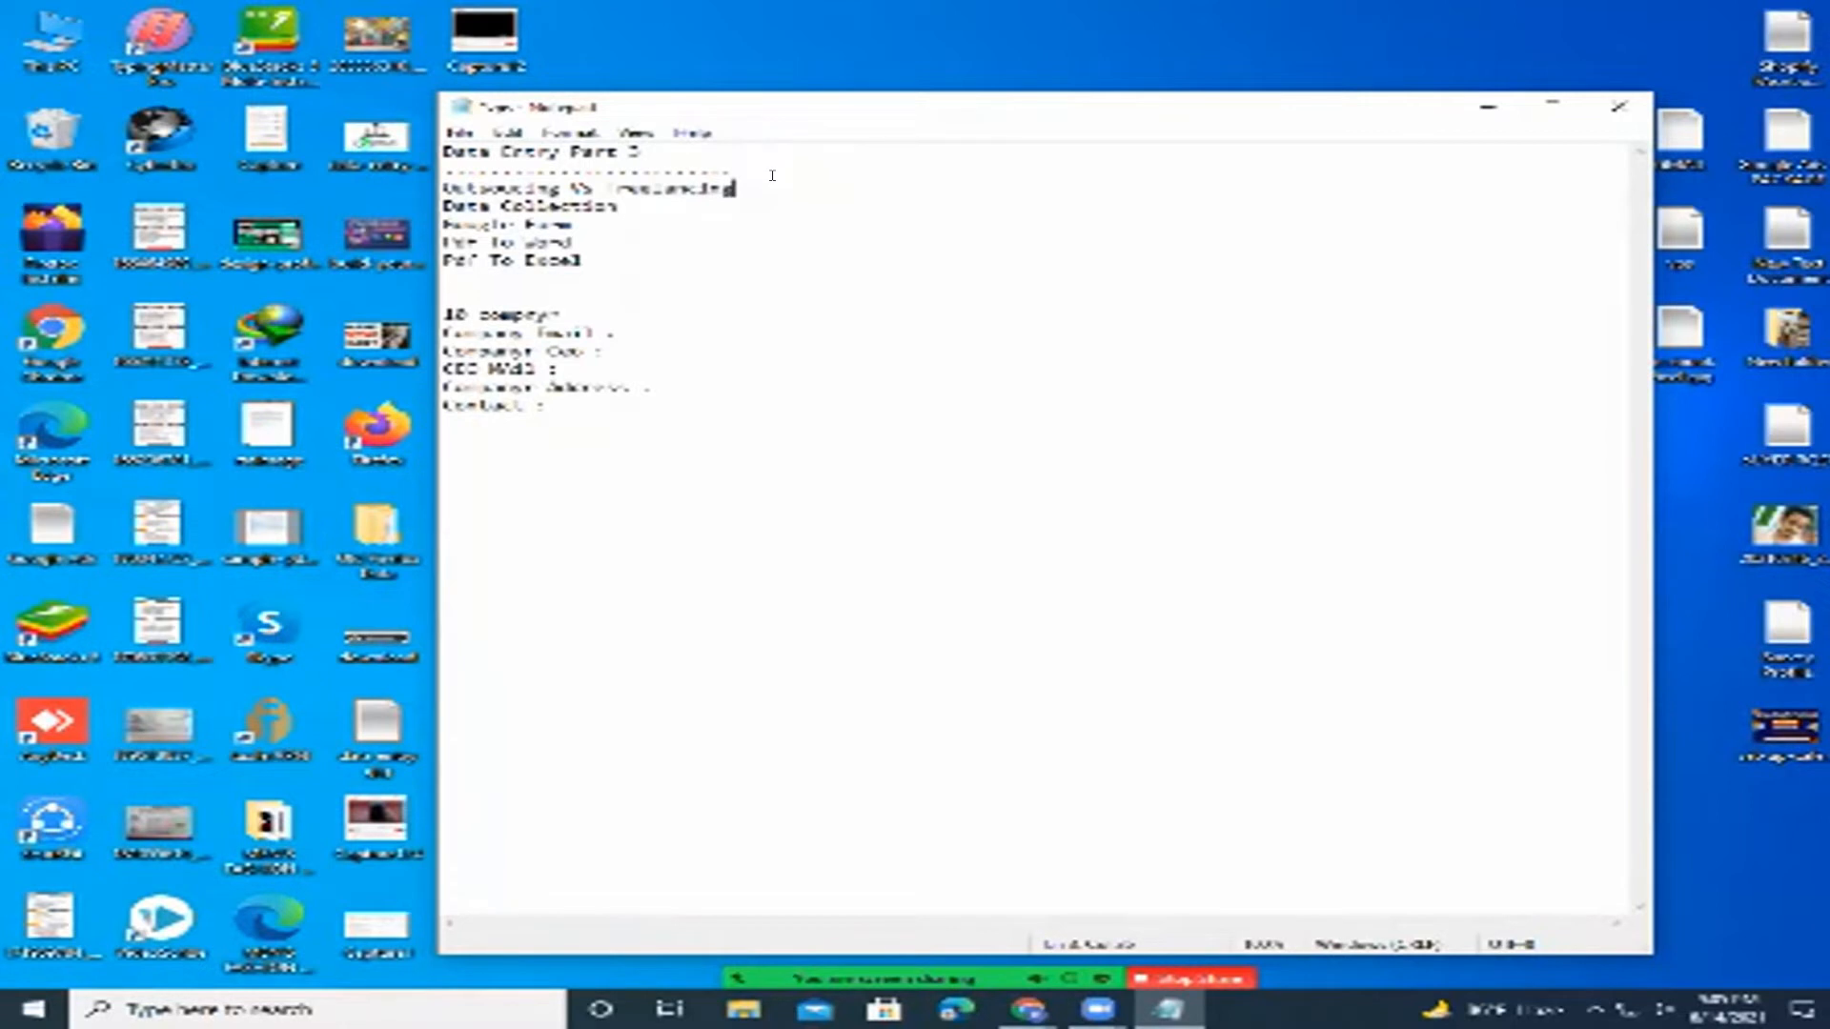
double_click(623, 181)
left_click_drag(551, 183, 617, 184)
left_click(549, 179)
left_click(594, 187)
left_click_drag(556, 177, 585, 175)
left_click(606, 187)
left_click(751, 182)
key("shift+Left")
key("shift+Left")
key("shift+Left")
key("shift+Left")
key("shift+Left")
key("shift+Left")
key("shift+Left")
key("shift+Left")
key("shift+Left")
key("shift+Left")
key("shift+Left")
key("Right")
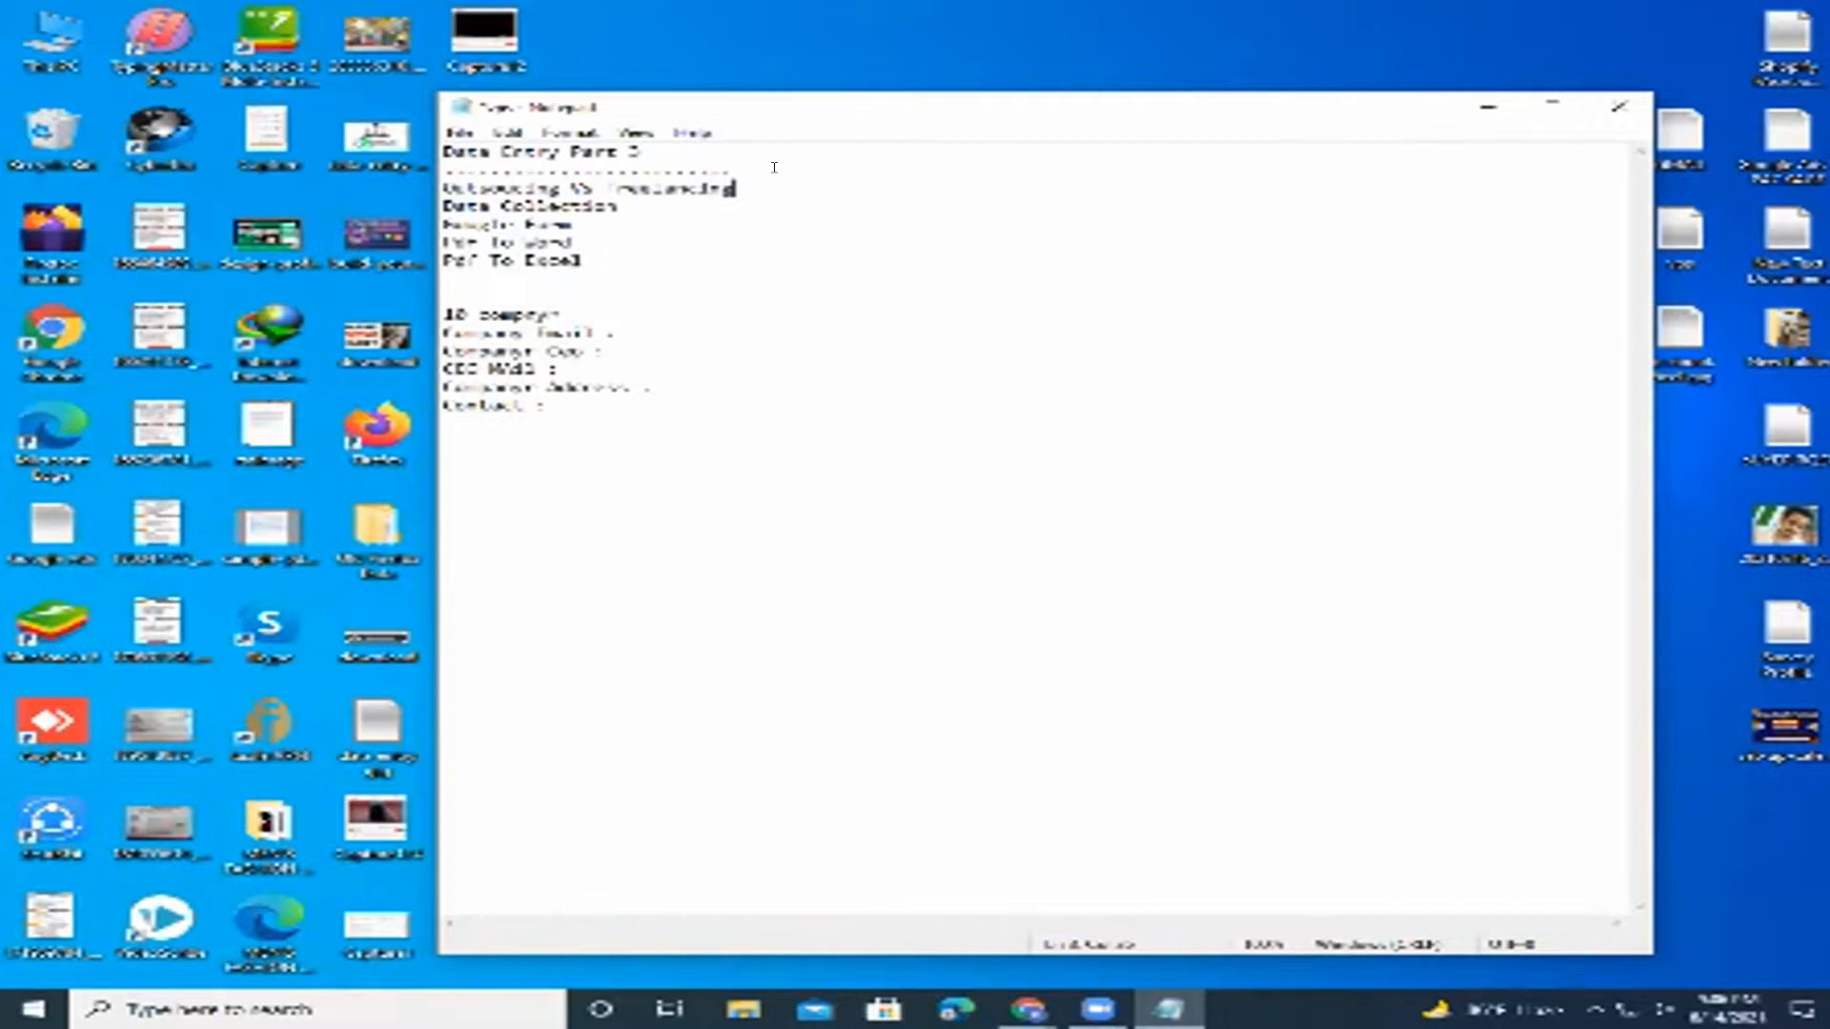
double_click(588, 181)
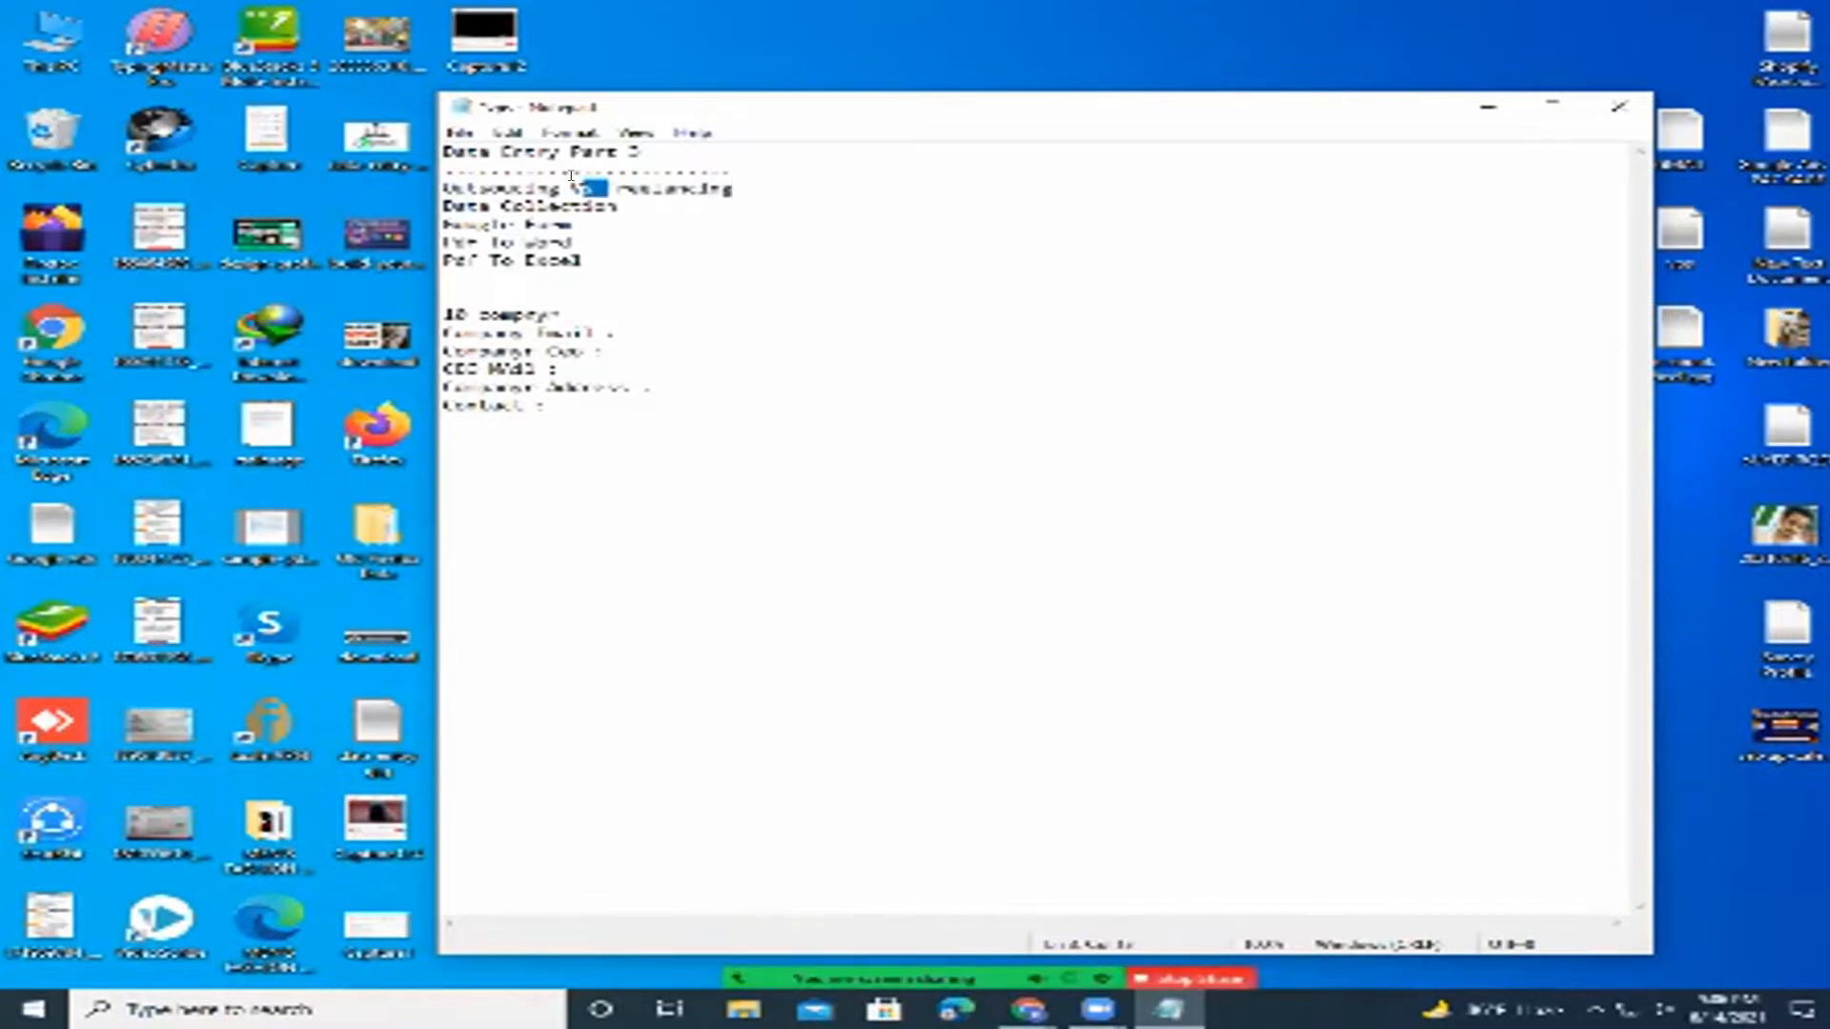
left_click_drag(613, 181, 558, 181)
left_click(543, 175)
left_click_drag(610, 187, 593, 176)
left_click(593, 176)
left_click_drag(737, 187, 427, 177)
left_click_drag(737, 188, 442, 187)
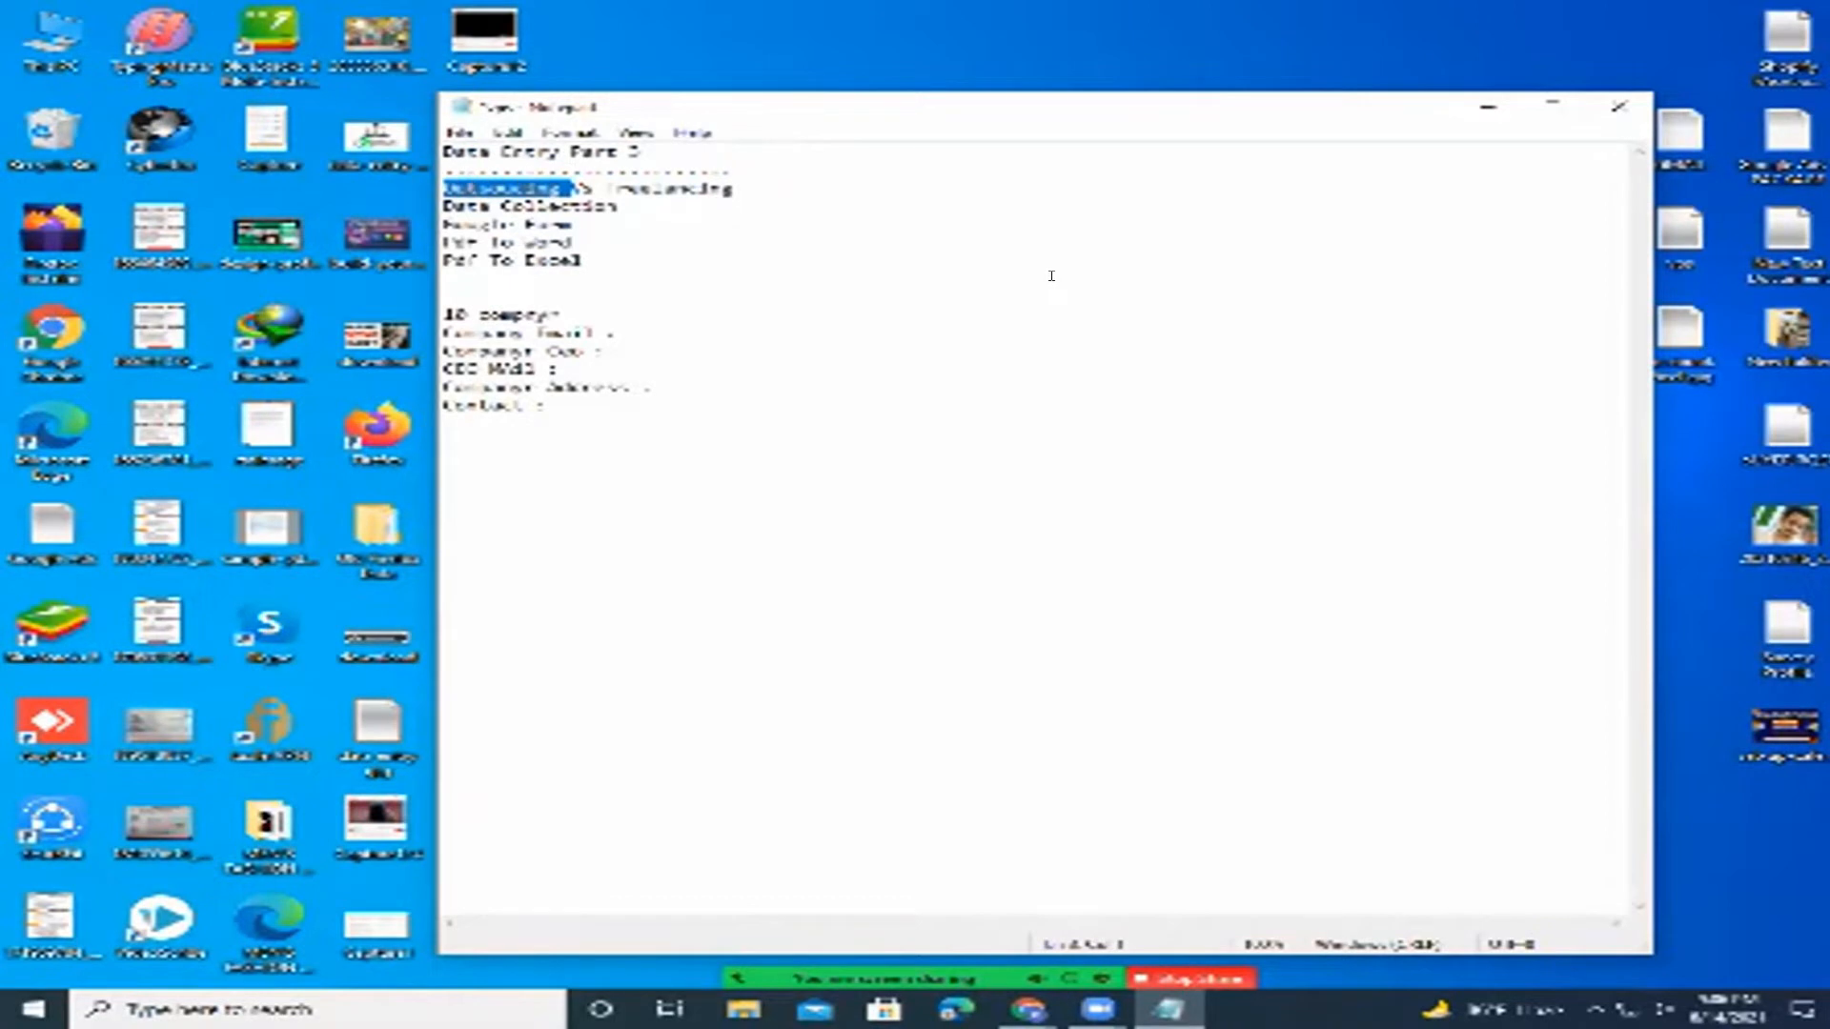
left_click(774, 185)
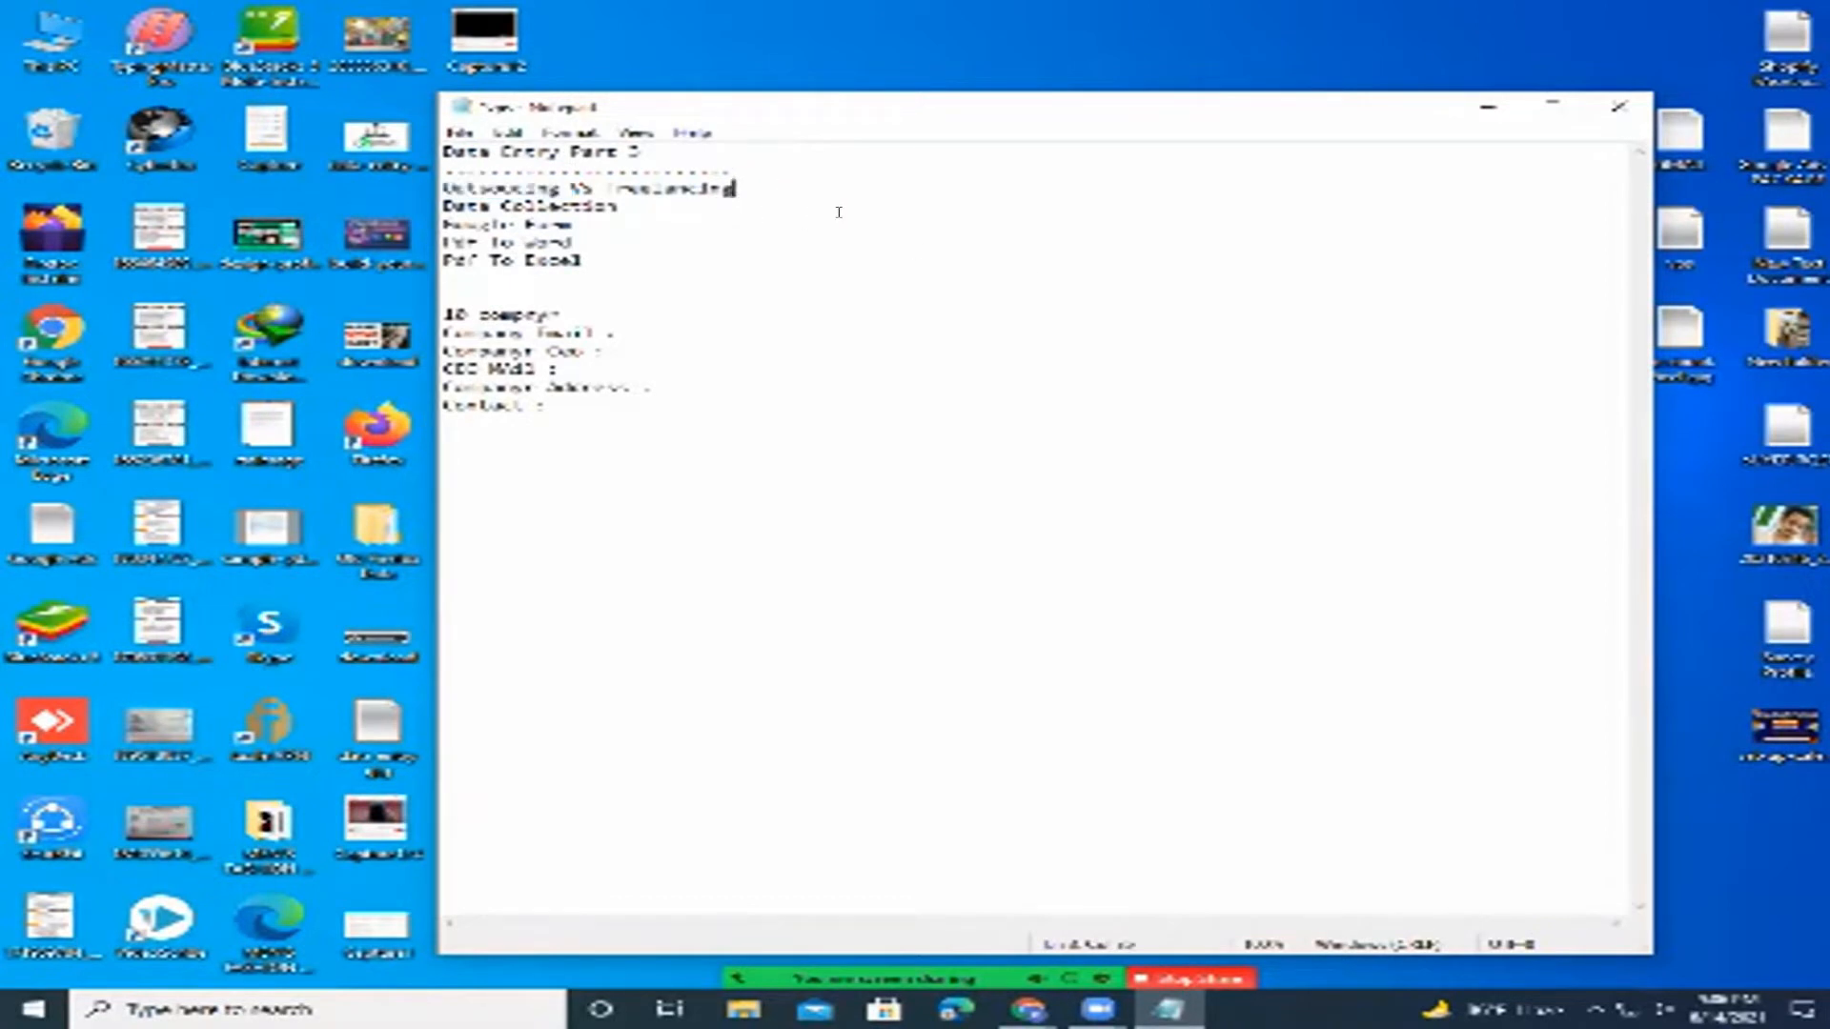
left_click(544, 187)
mouse_move(559, 187)
left_mouse_down()
mouse_move(443, 189)
mouse_move(557, 203)
mouse_move(610, 186)
mouse_move(591, 185)
left_mouse_up()
left_click(543, 186)
key("End")
left_click_drag(561, 184, 573, 186)
left_click_drag(594, 184, 629, 183)
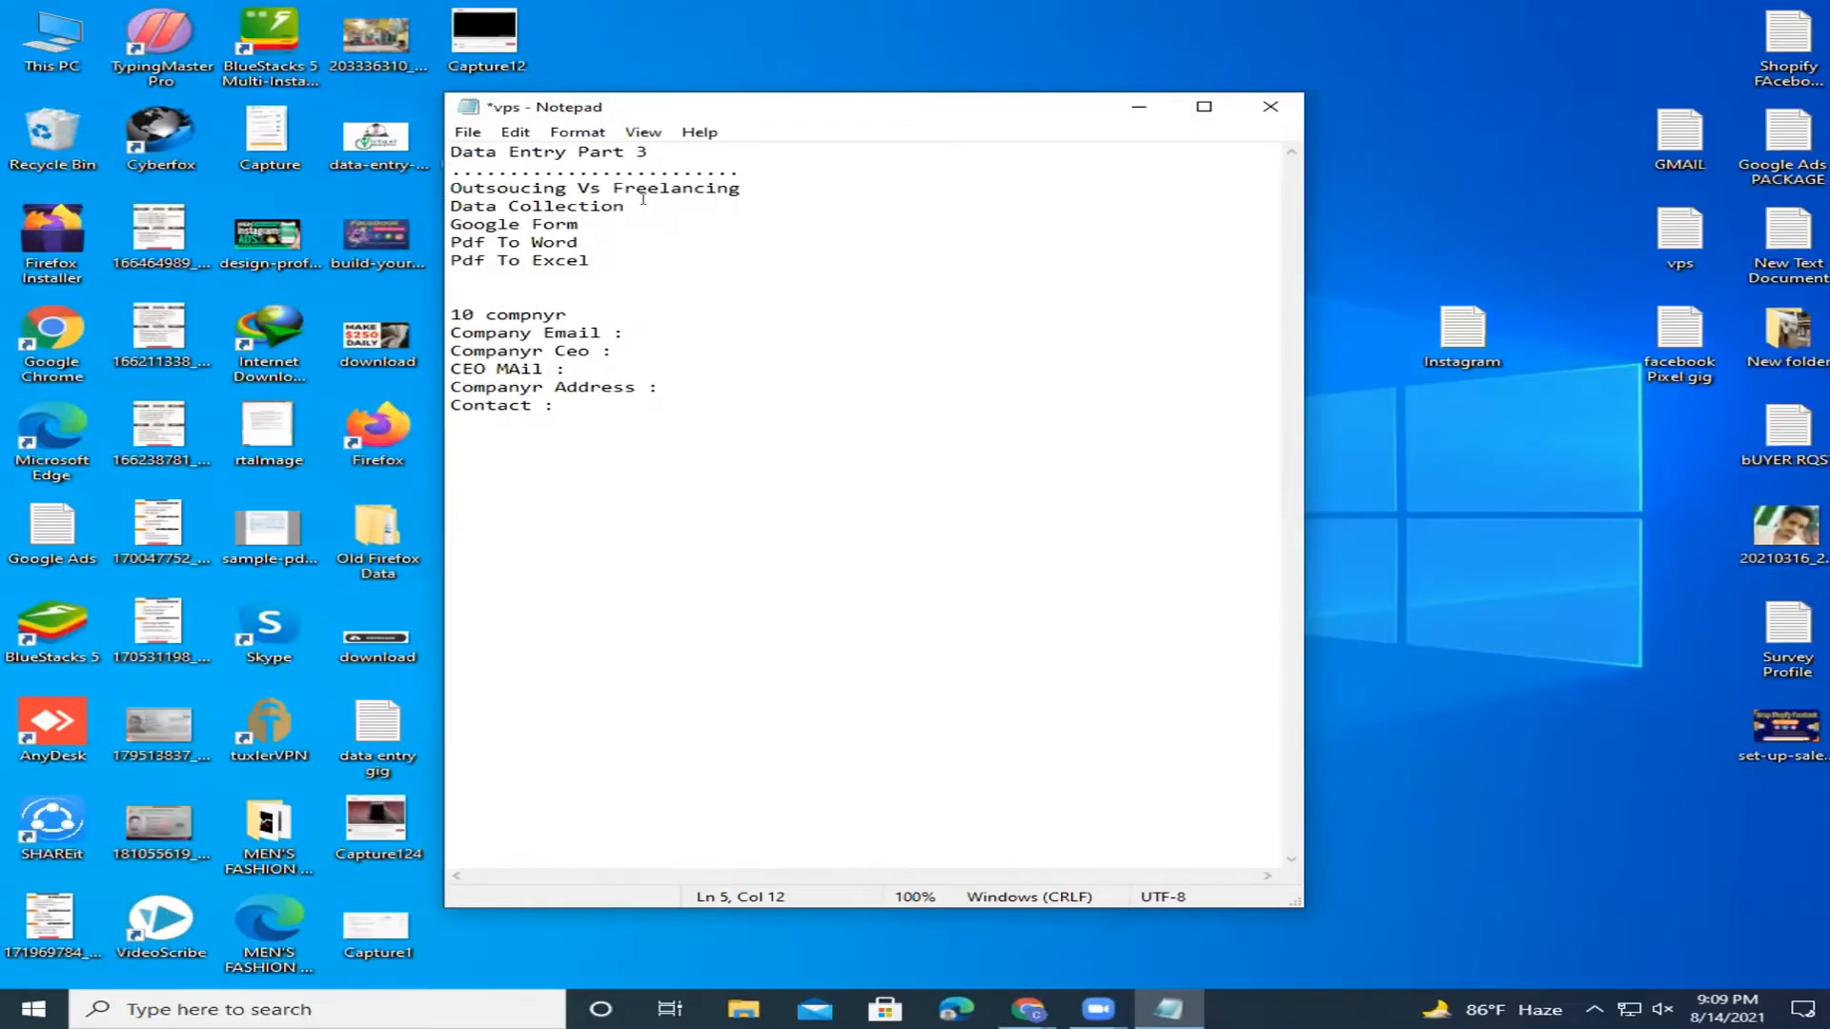
left_click(644, 198)
key("shift+Left")
key("shift+Left")
key("shift+Left")
key("shift+Left")
key("shift+Left")
key("shift+Left")
key("shift+Left")
key("shift+Left")
key("shift+Left")
key("shift+Left")
key("shift+Left")
key("shift+Left")
key("shift+Left")
key("shift+Left")
key("shift+Left")
key("End")
key("Down")
left_click(637, 240)
left_click(642, 261)
left_click(671, 314)
left_click(688, 332)
left_click(688, 351)
left_click(688, 369)
left_click_drag(658, 332, 426, 331)
left_click(634, 334)
left_click_drag(619, 351, 449, 351)
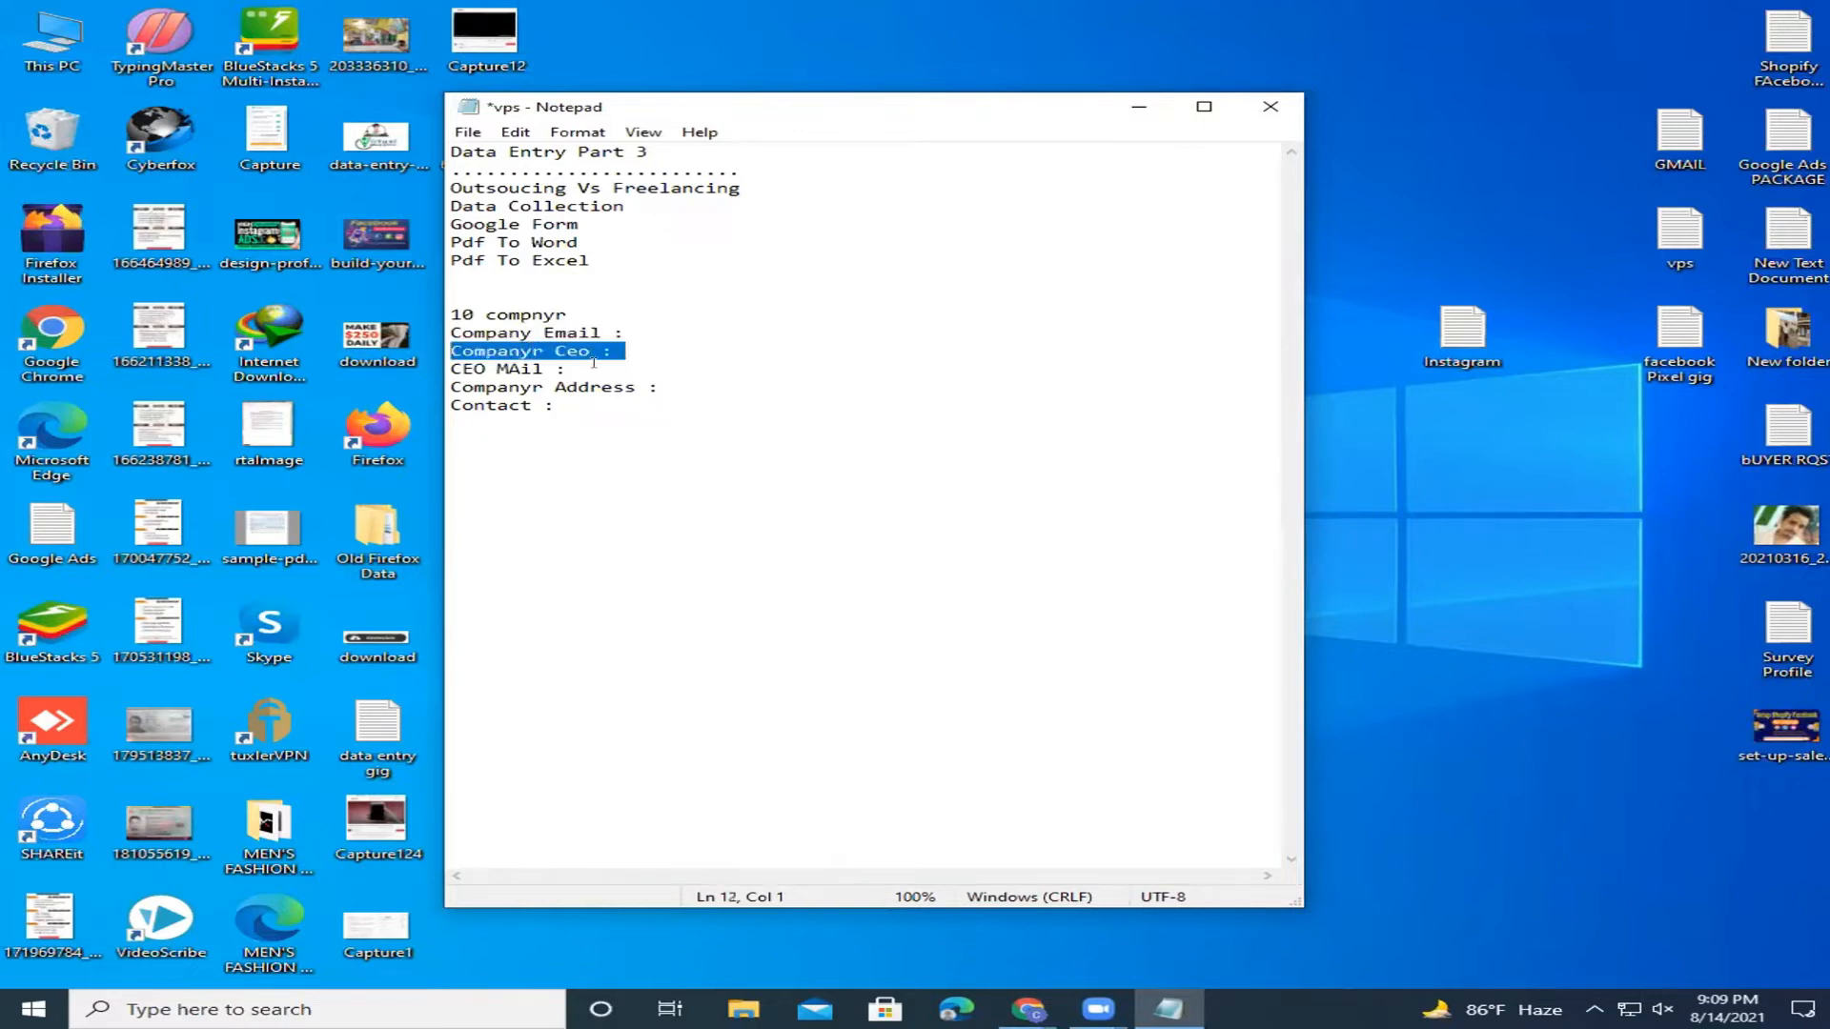
left_click_drag(583, 369, 425, 374)
left_click_drag(667, 386, 419, 398)
left_click_drag(569, 405, 408, 392)
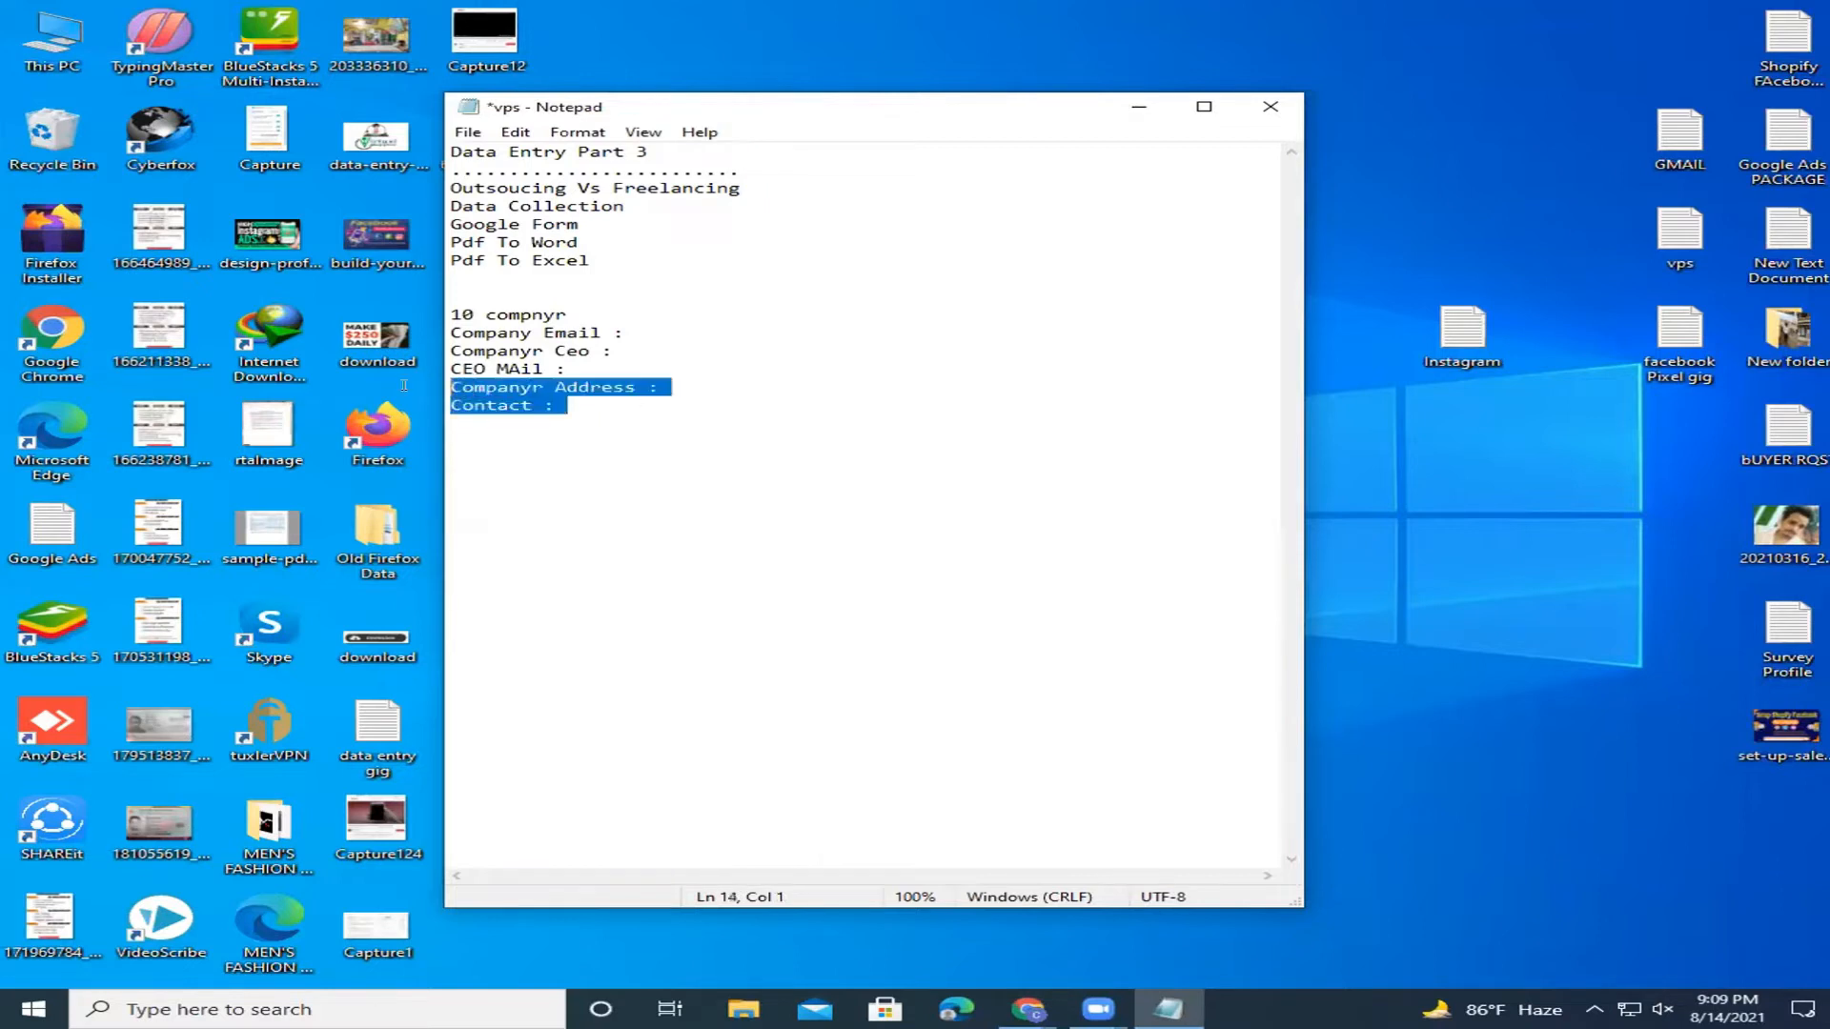
left_click(703, 330)
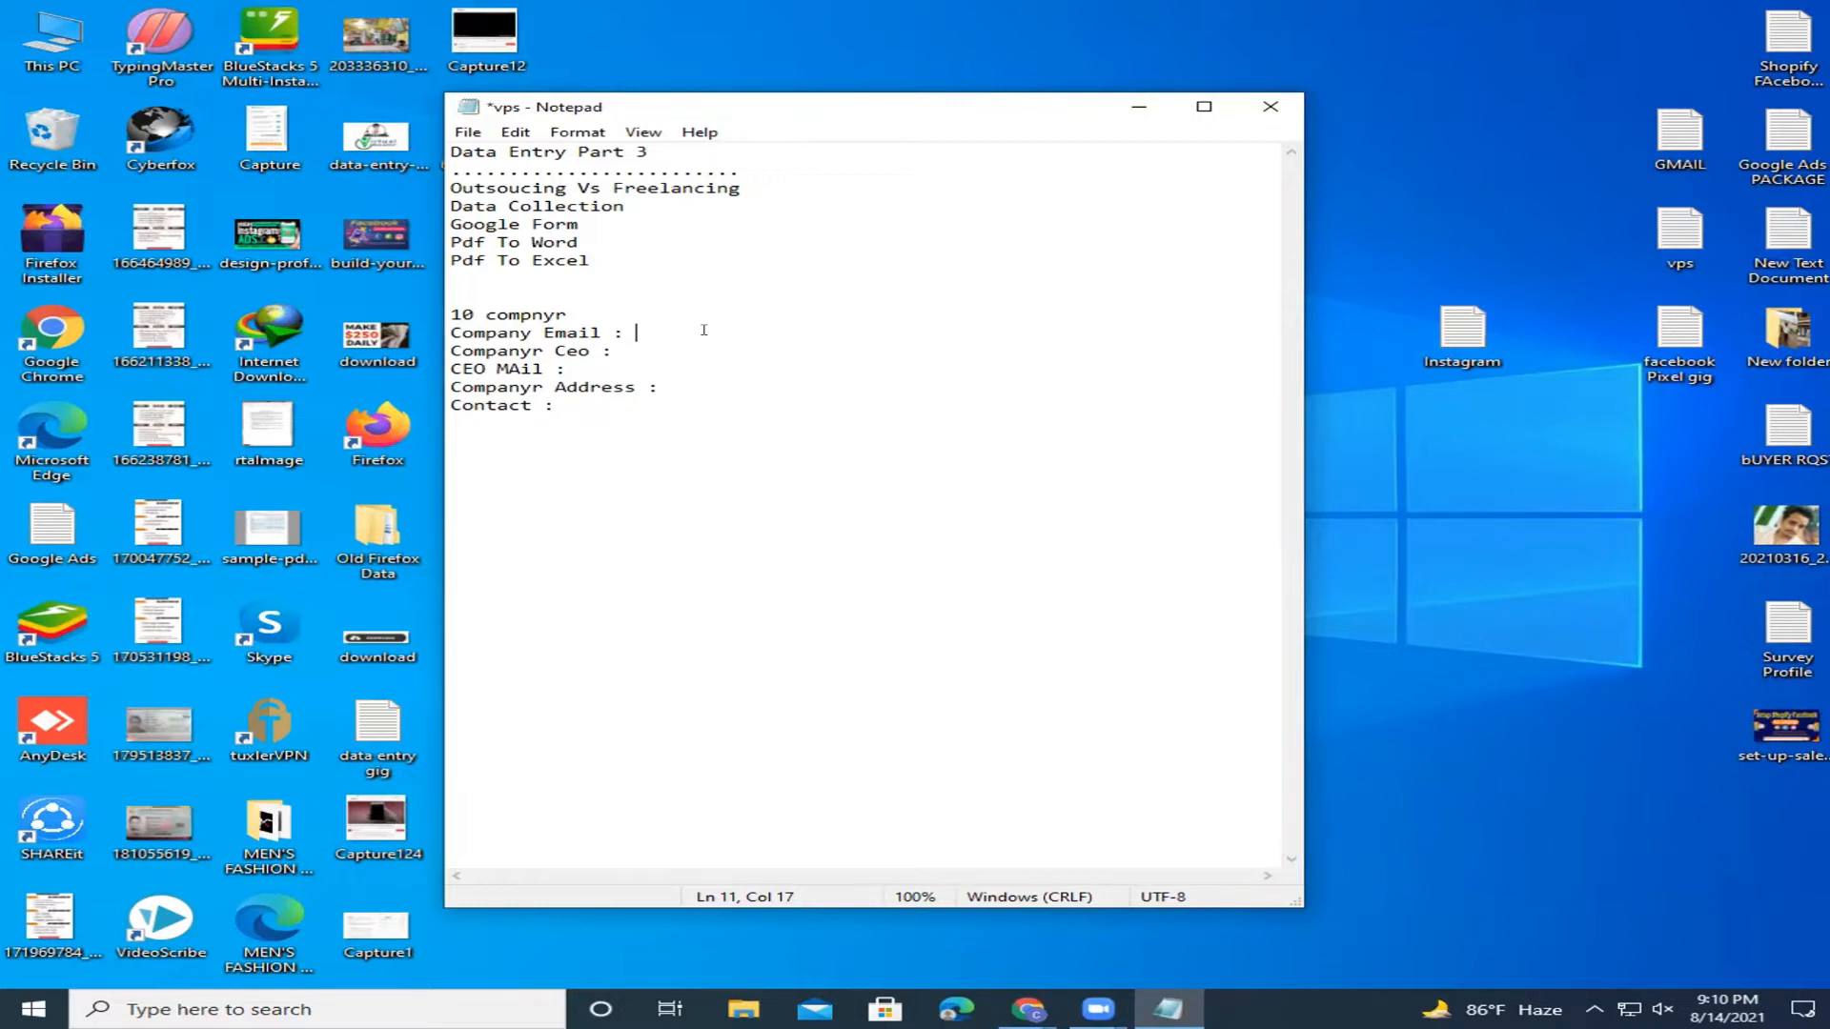
Delete the '10 compnyr' heading line above the company fields.
left_click_drag(634, 203, 433, 203)
left_click(640, 204)
left_click(685, 314)
left_click(682, 332)
left_click(682, 351)
left_click_drag(668, 330, 438, 327)
left_click_drag(636, 350, 422, 368)
left_click_drag(583, 406, 438, 319)
left_click_drag(571, 305, 448, 316)
key("BackSpace")
Move the cursor through the blank lines below 'Pdf To Excel' to the Contact line.
left_click(474, 291)
left_click(466, 266)
left_click(480, 273)
left_click(481, 295)
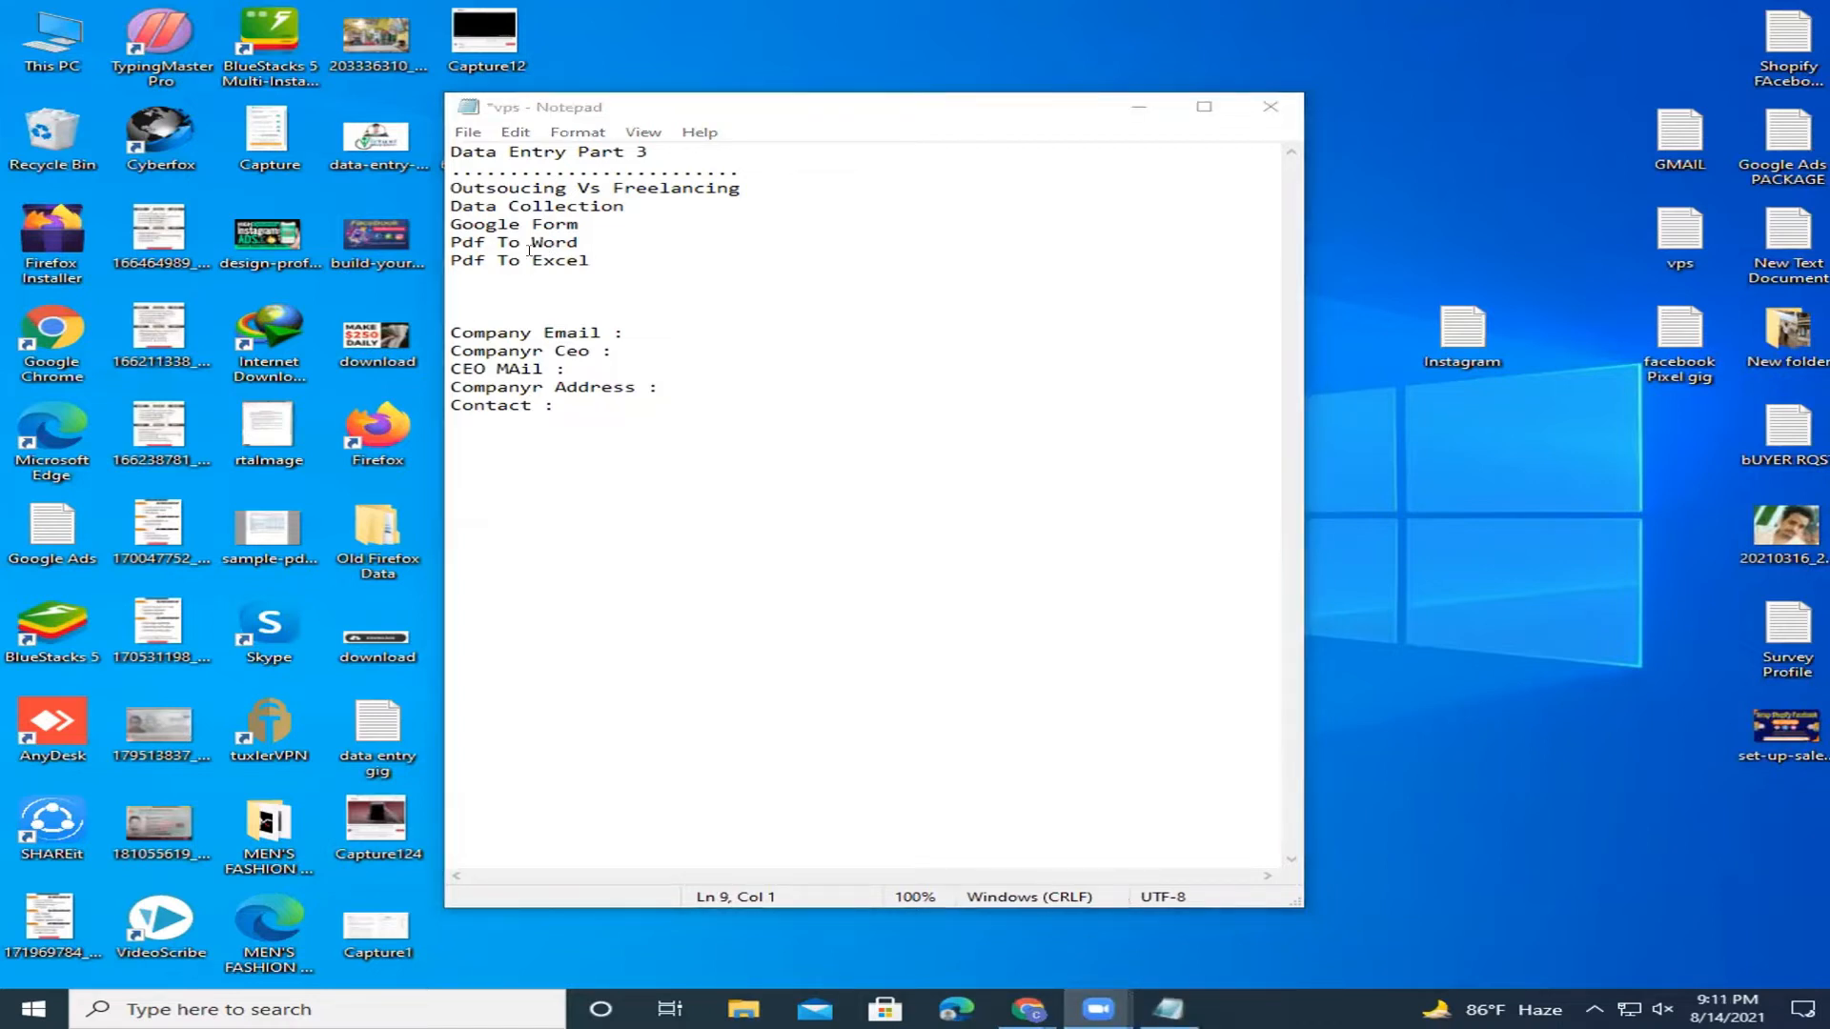
left_click(521, 289)
left_click(527, 276)
key("Down")
key("Down")
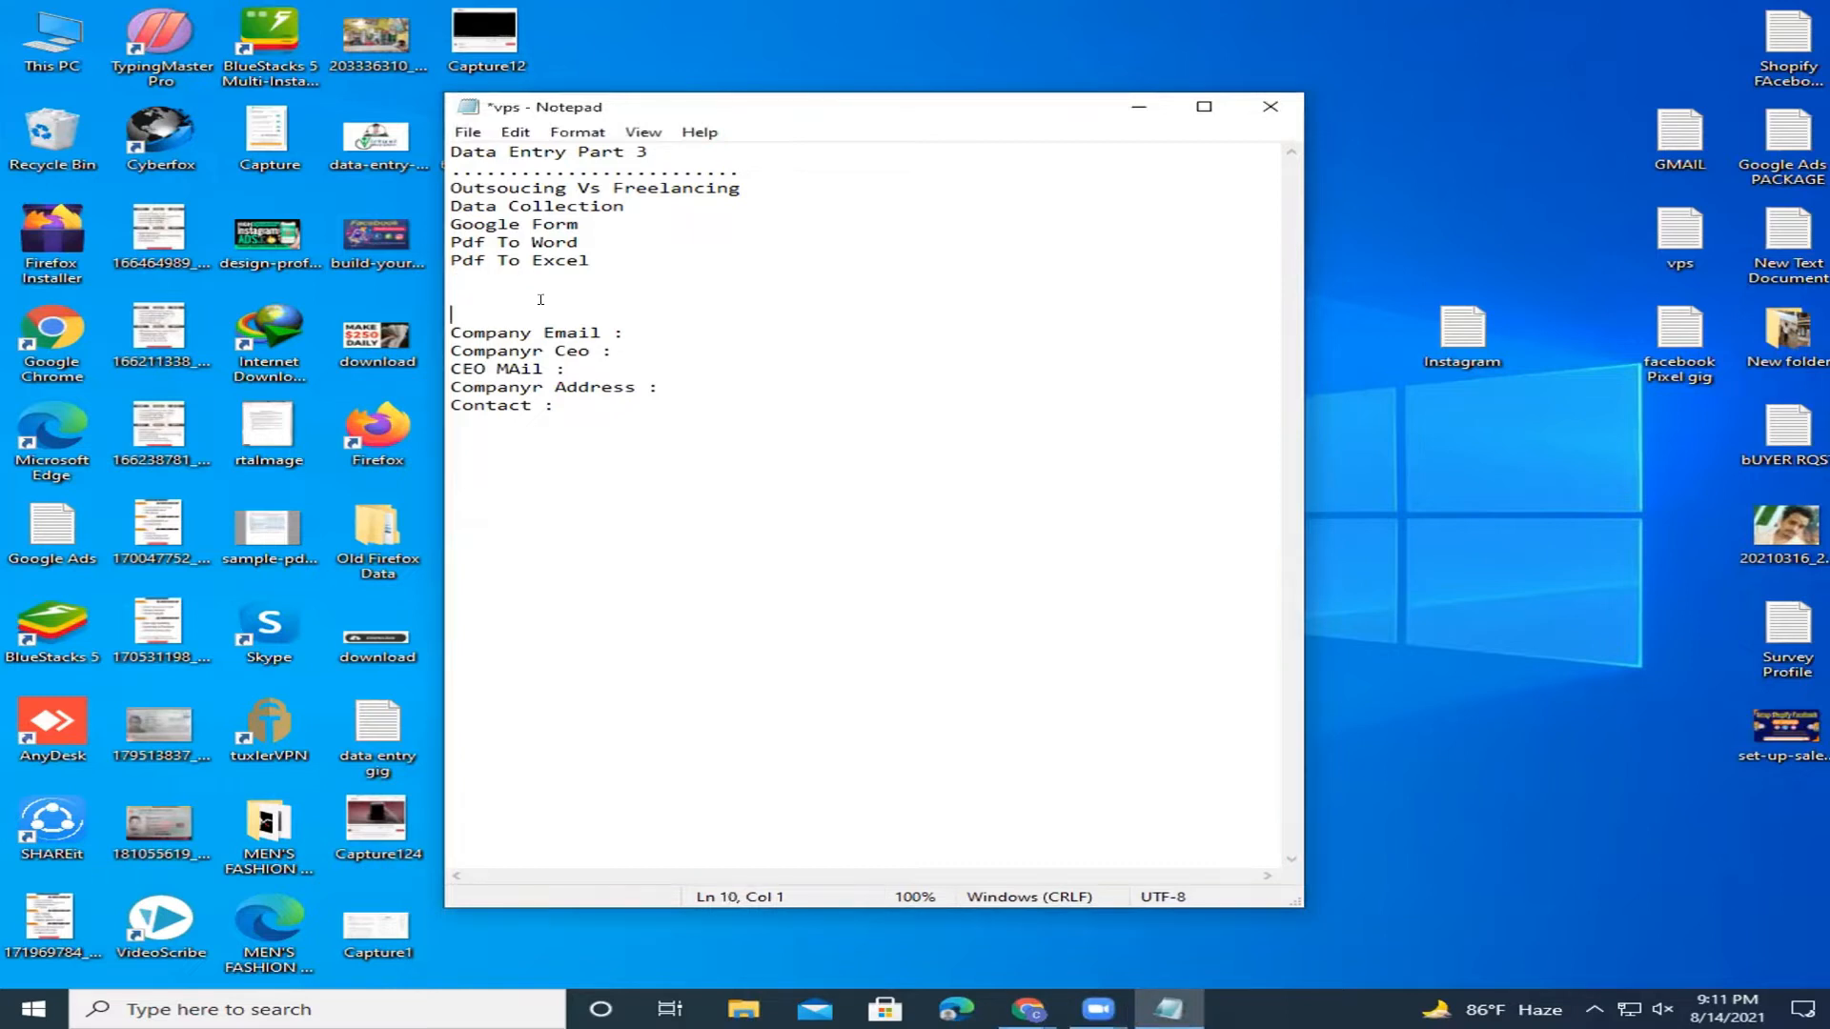
key("Up")
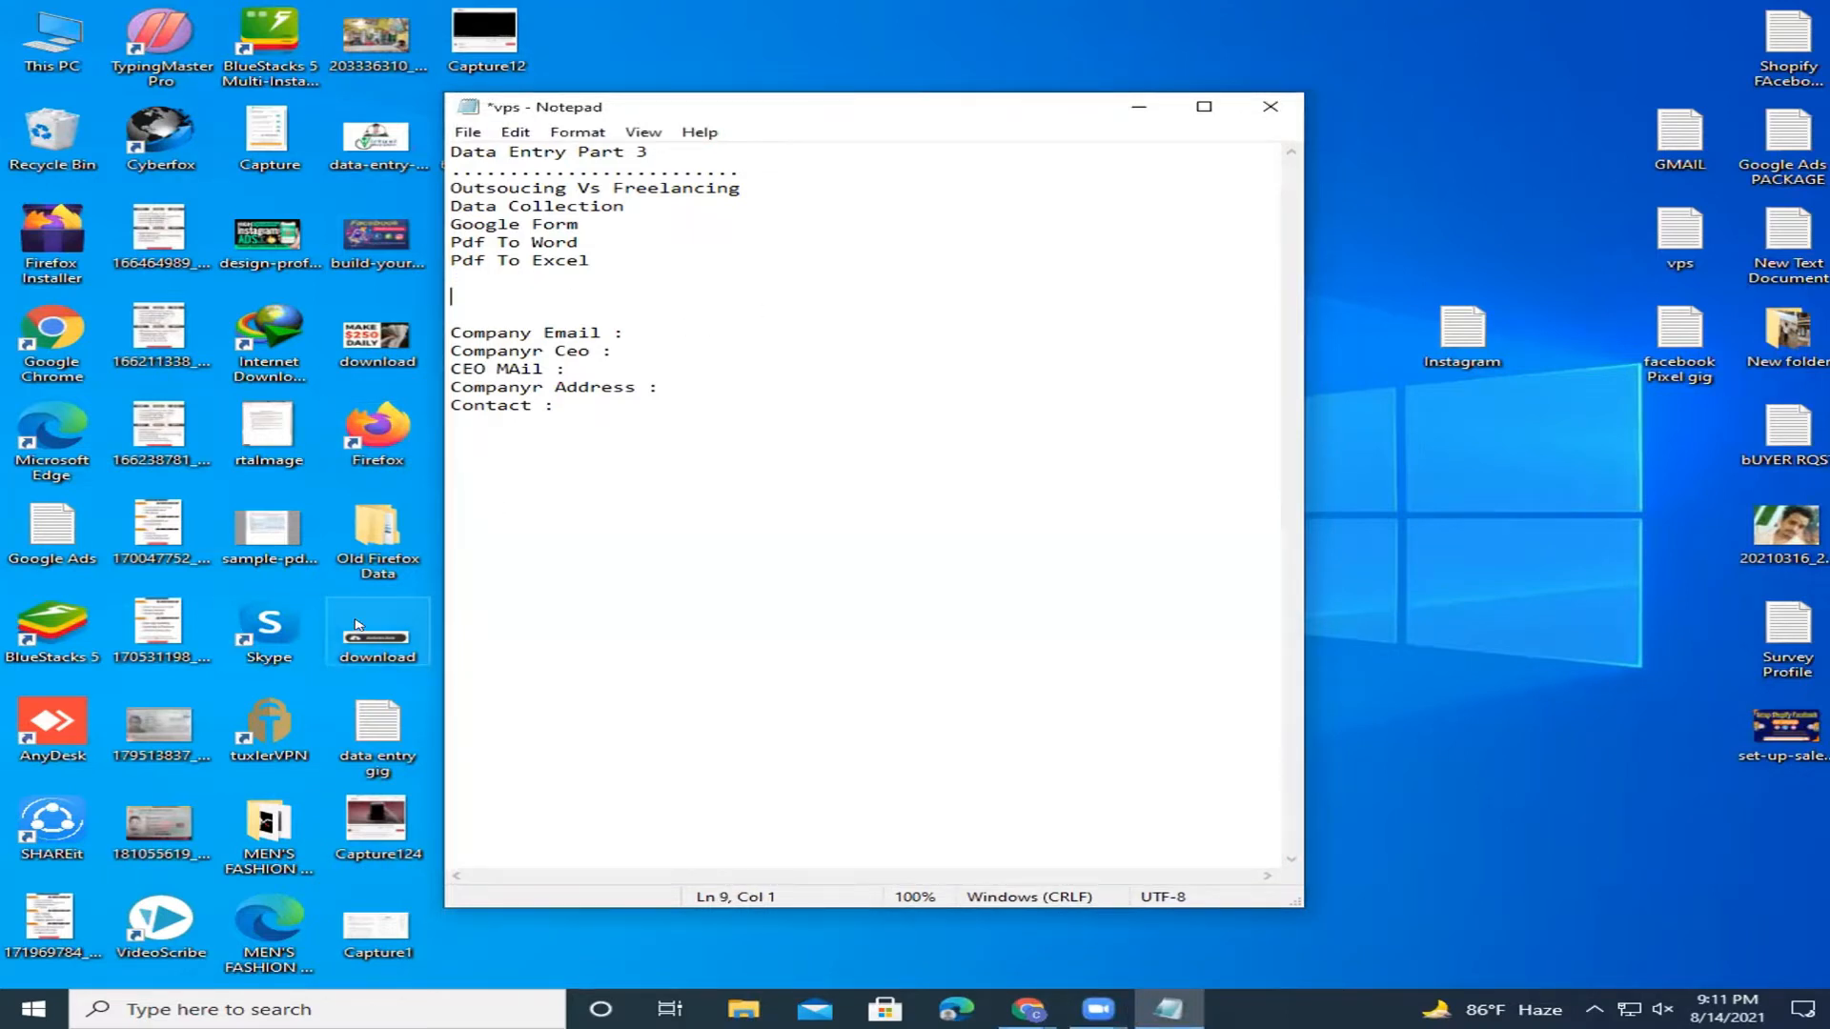
left_click(576, 400)
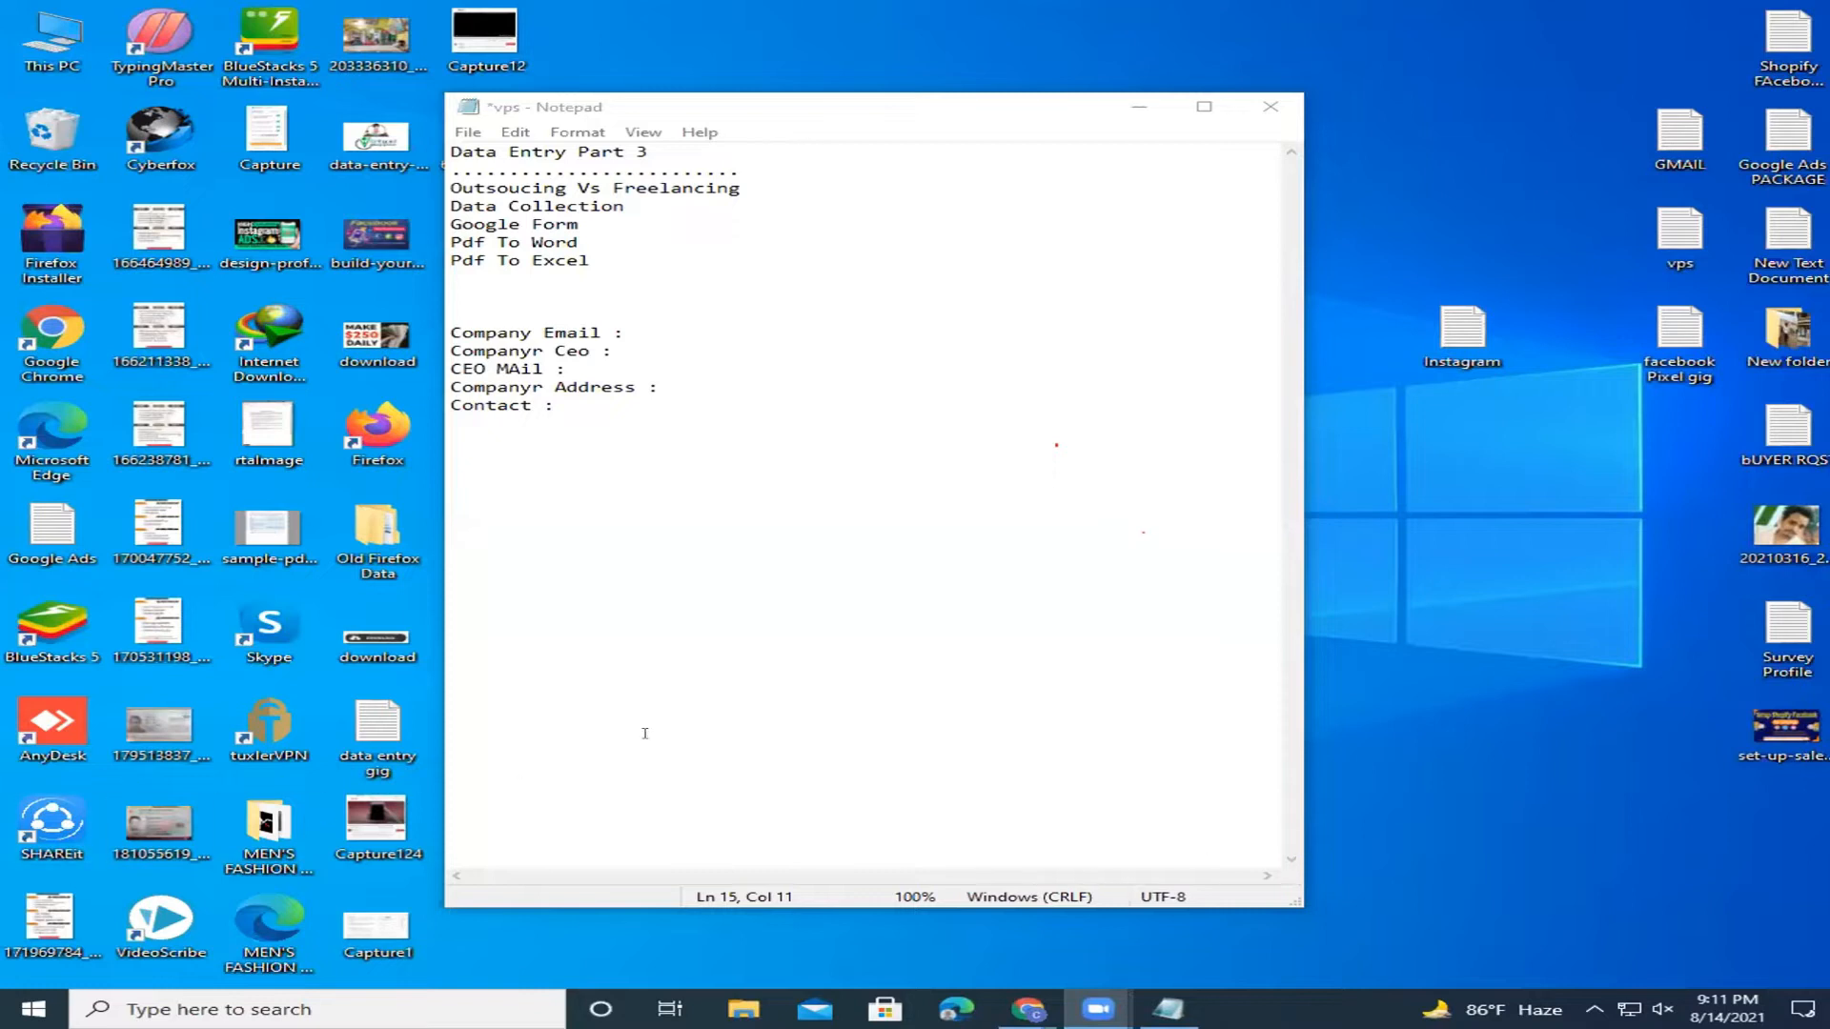
Bring up Chrome, open a blank new tab and close the Fiverr search results tab.
left_click_drag(638, 332, 757, 311)
left_click(756, 311)
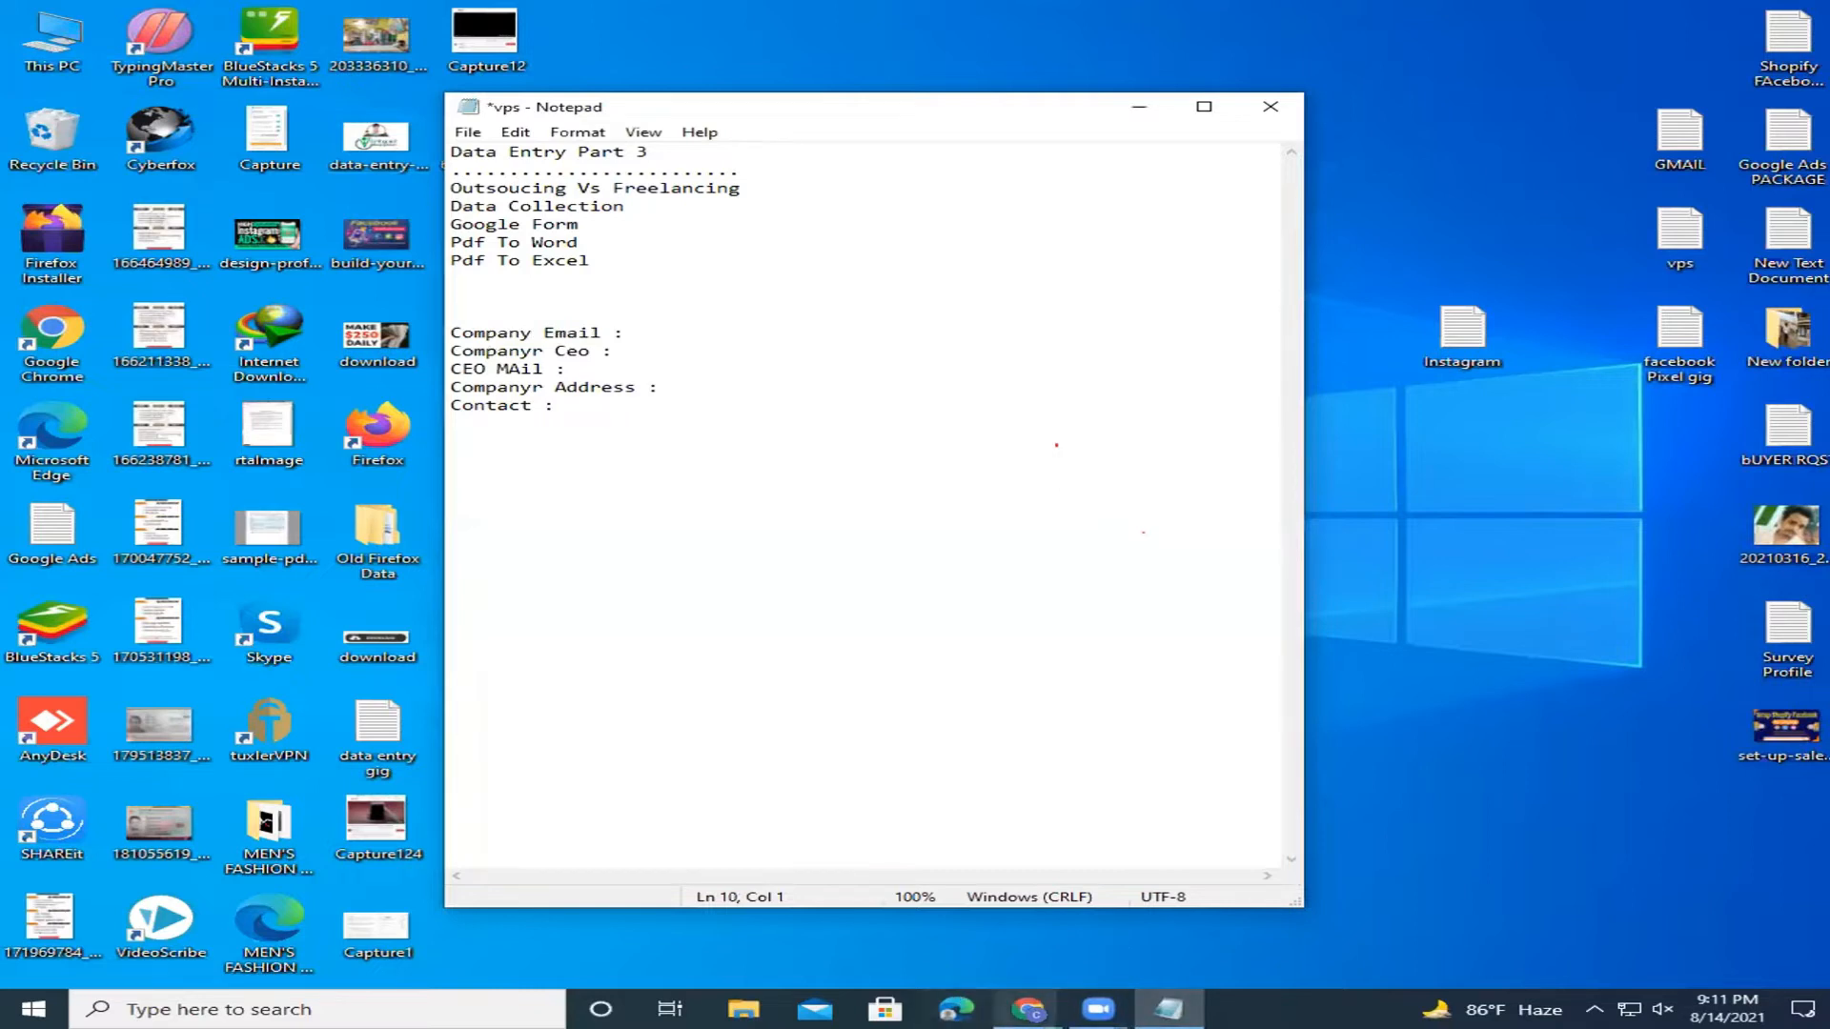
mouse_move(1027, 1009)
left_click(1163, 885)
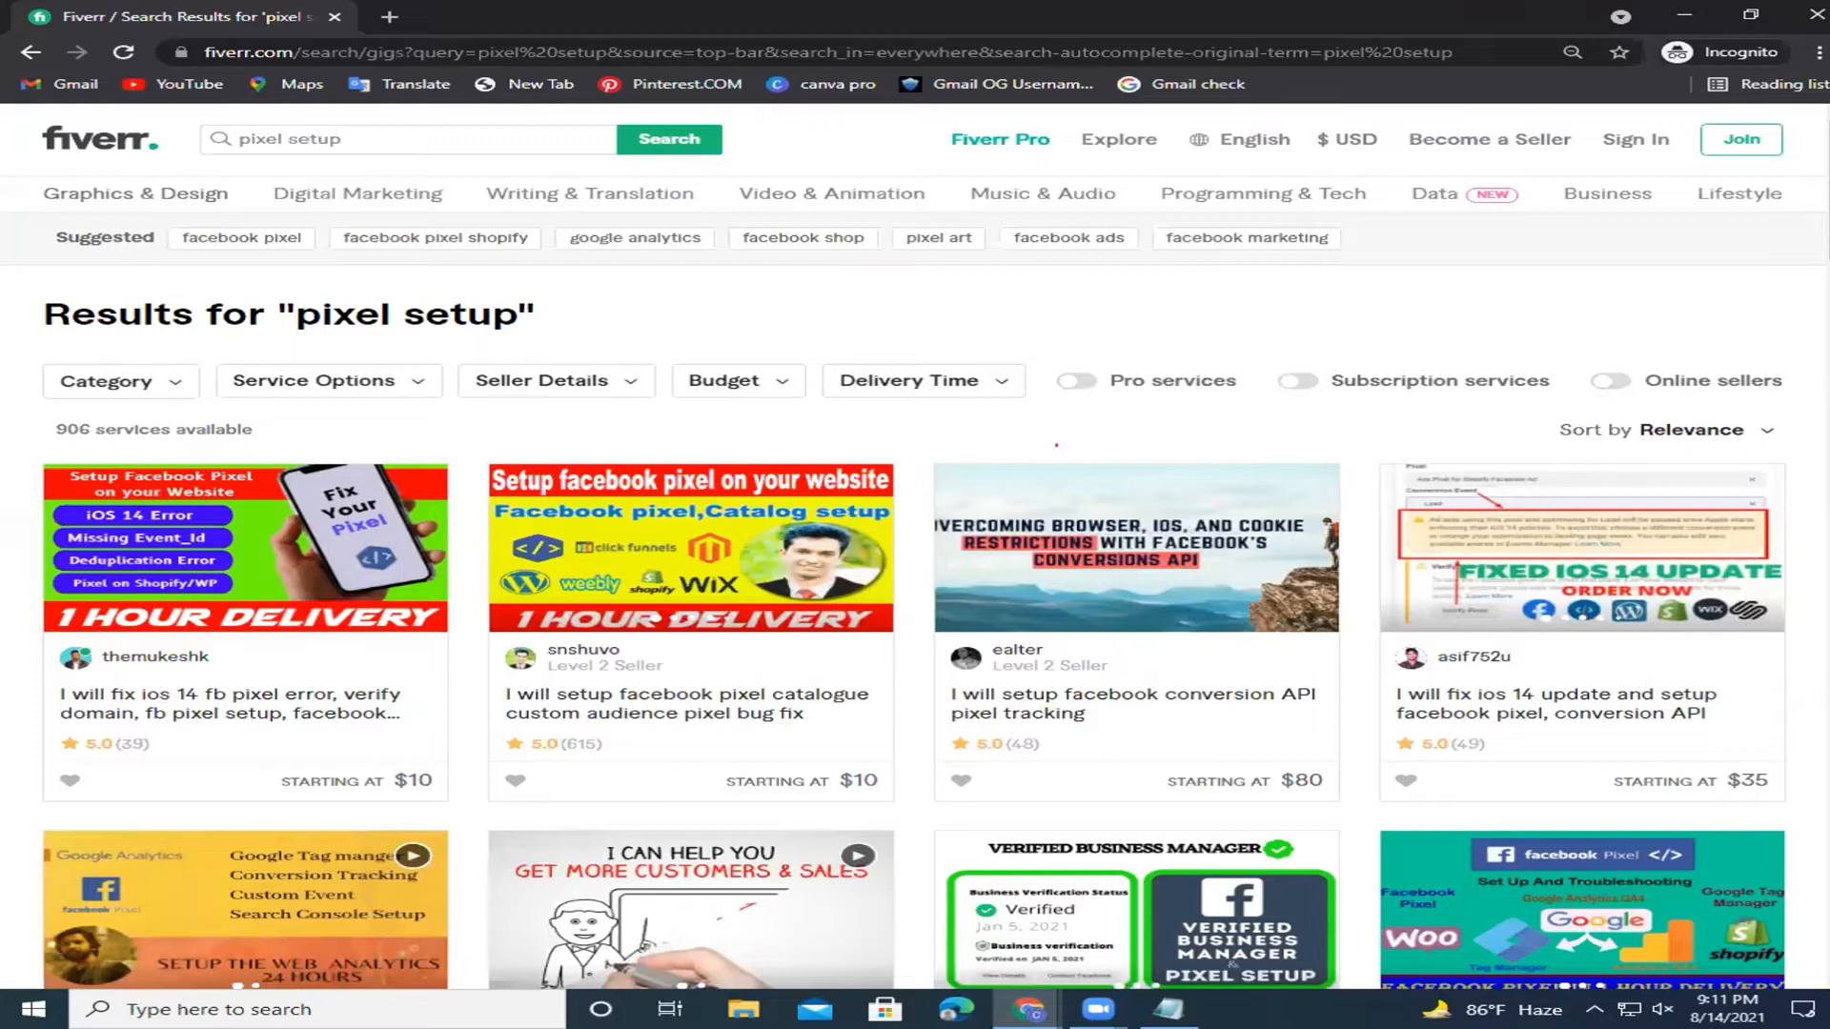
left_click(388, 17)
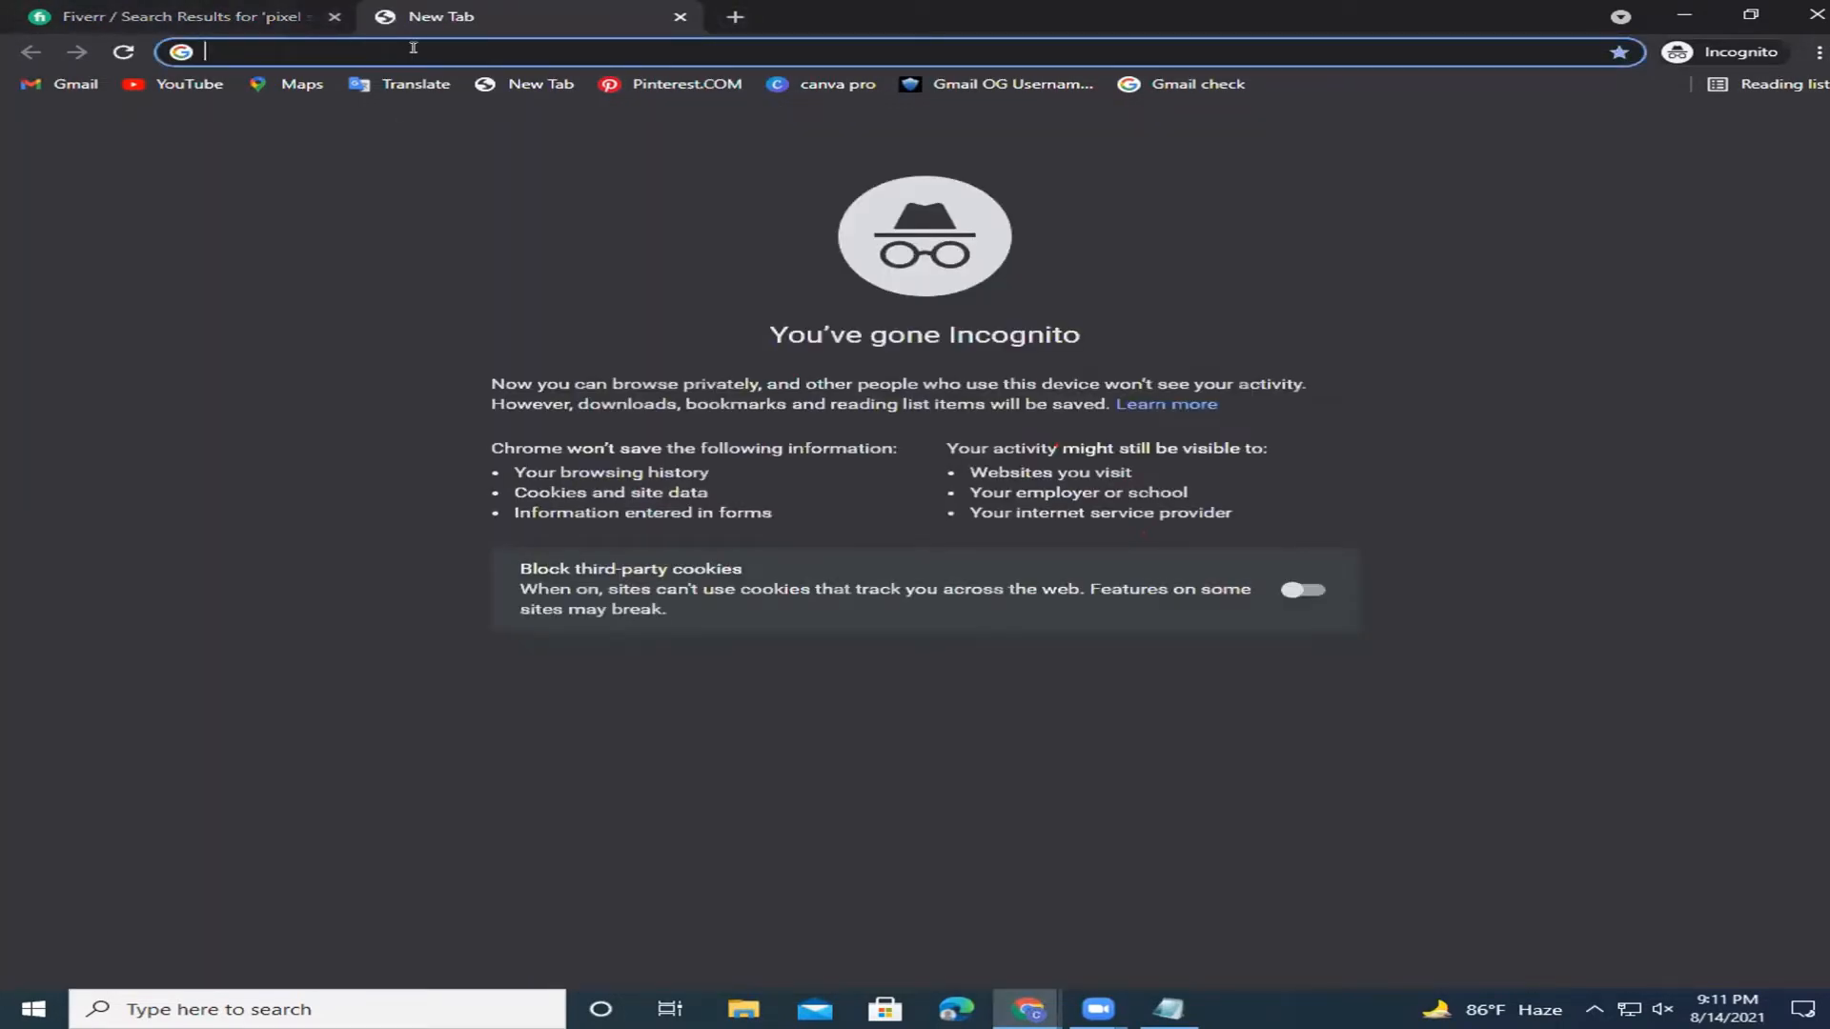
left_click(334, 16)
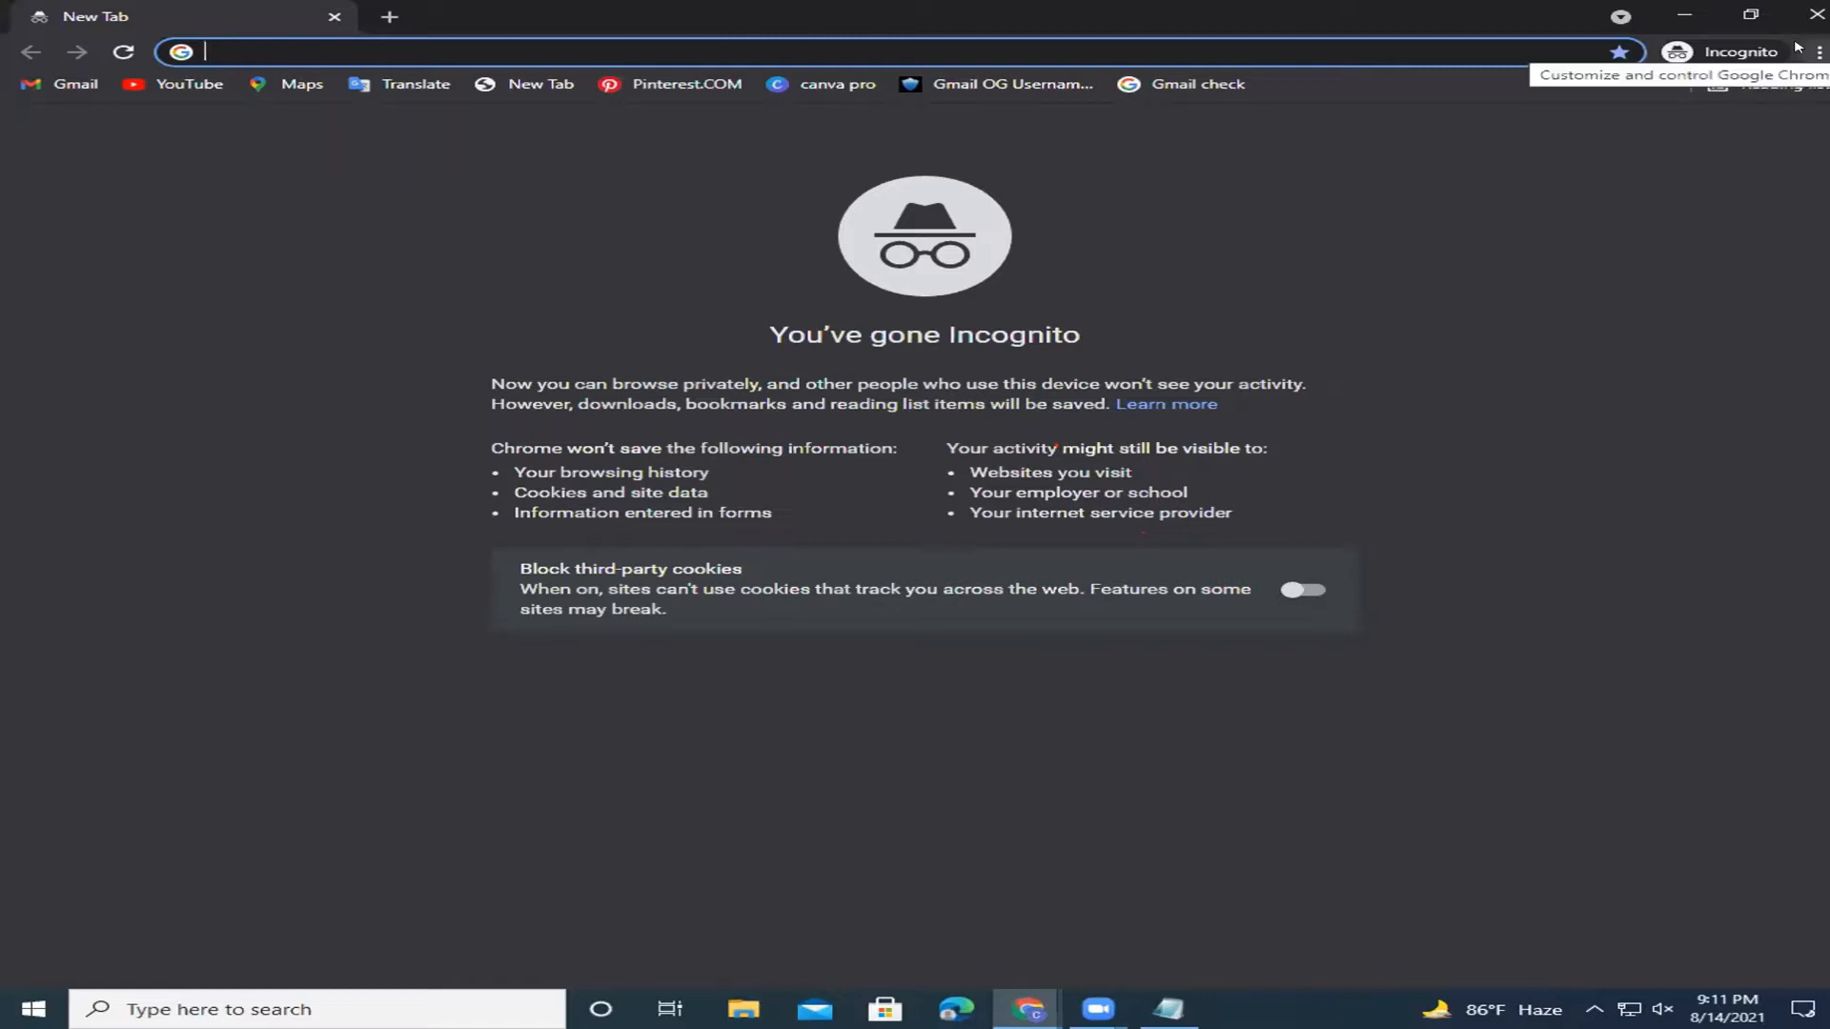
left_click(1816, 53)
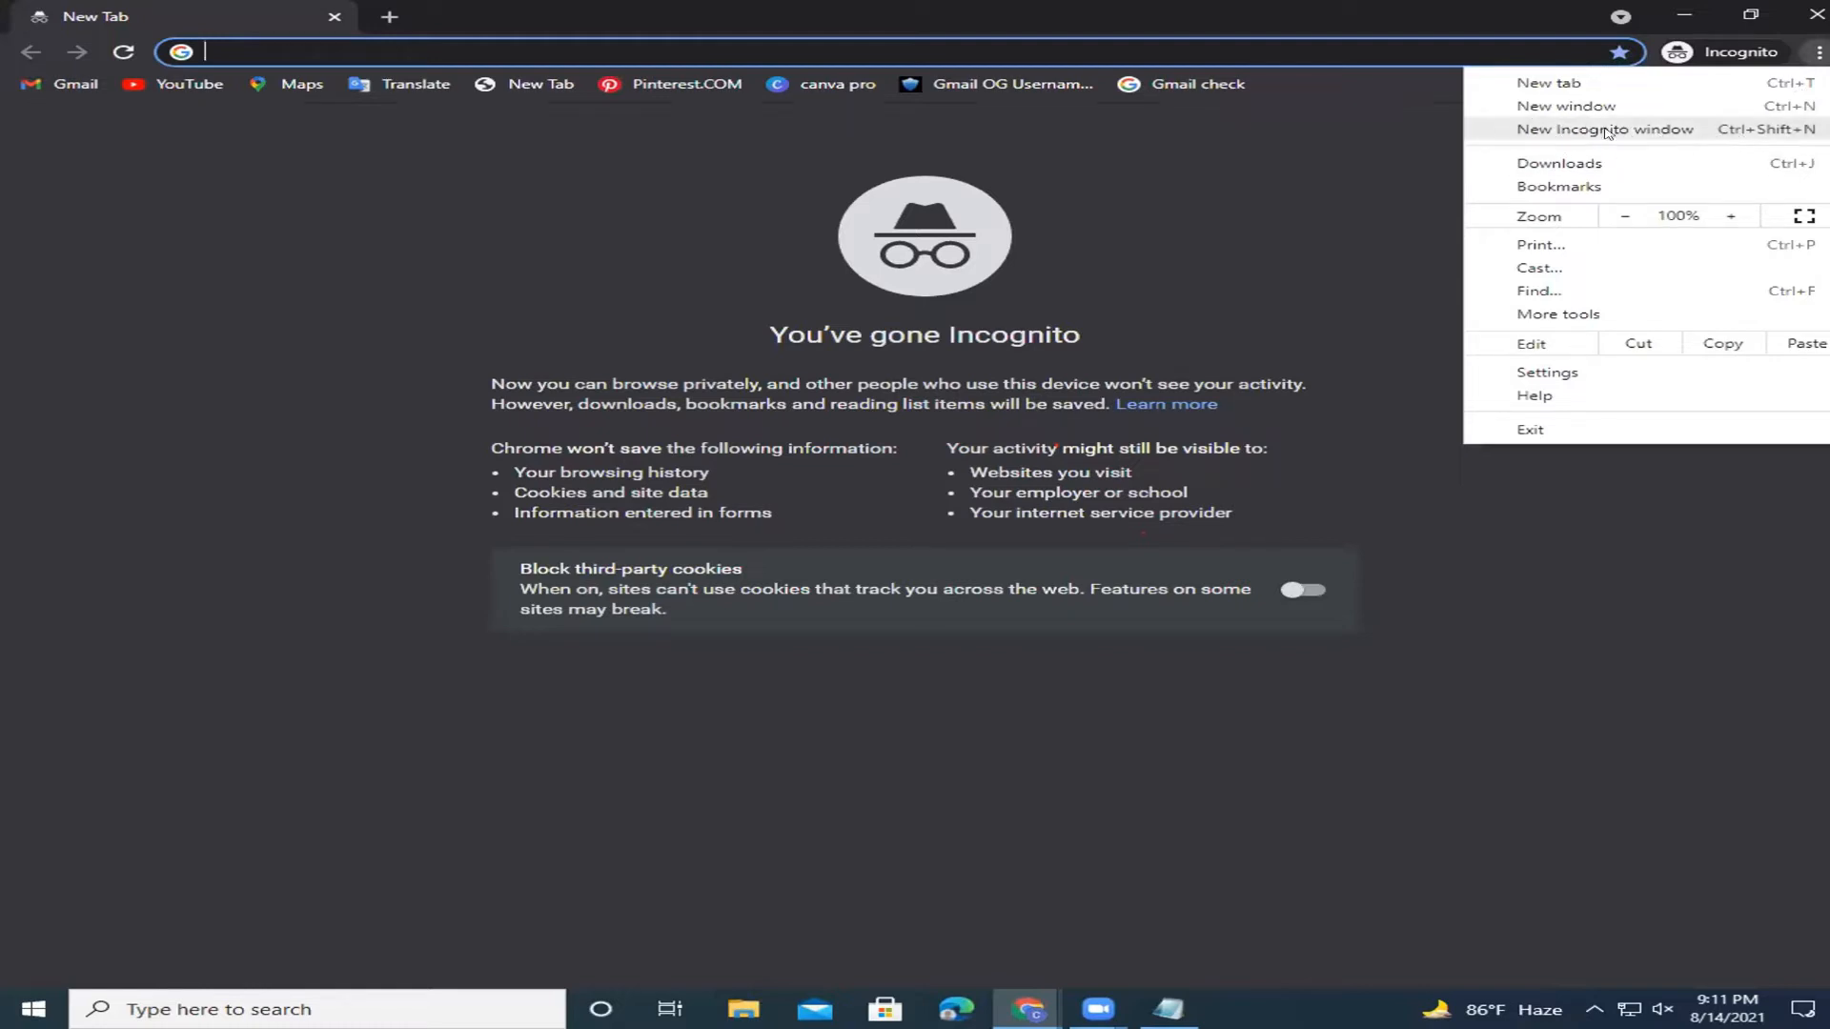
left_click(1217, 135)
left_click(505, 48)
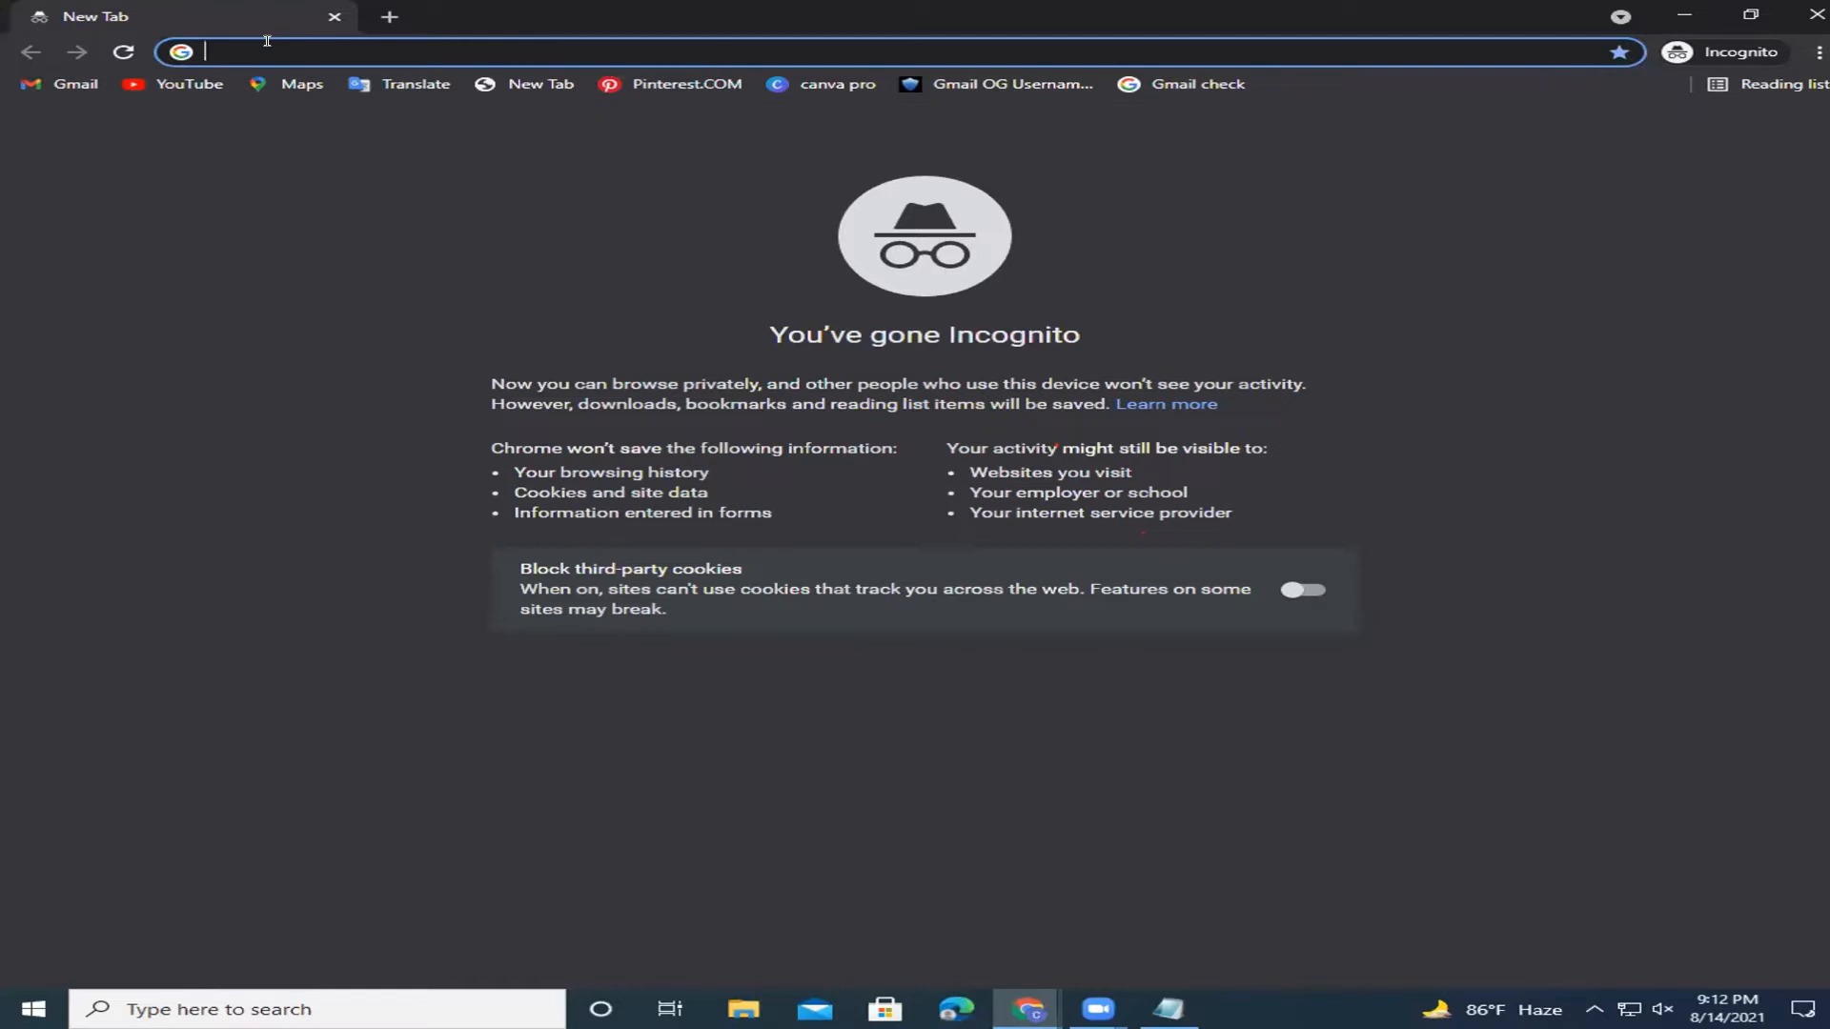
Search Google for 'best 10 companies in usa' and open Fortune's 2021 Fortune 500 list.
type("bexst")
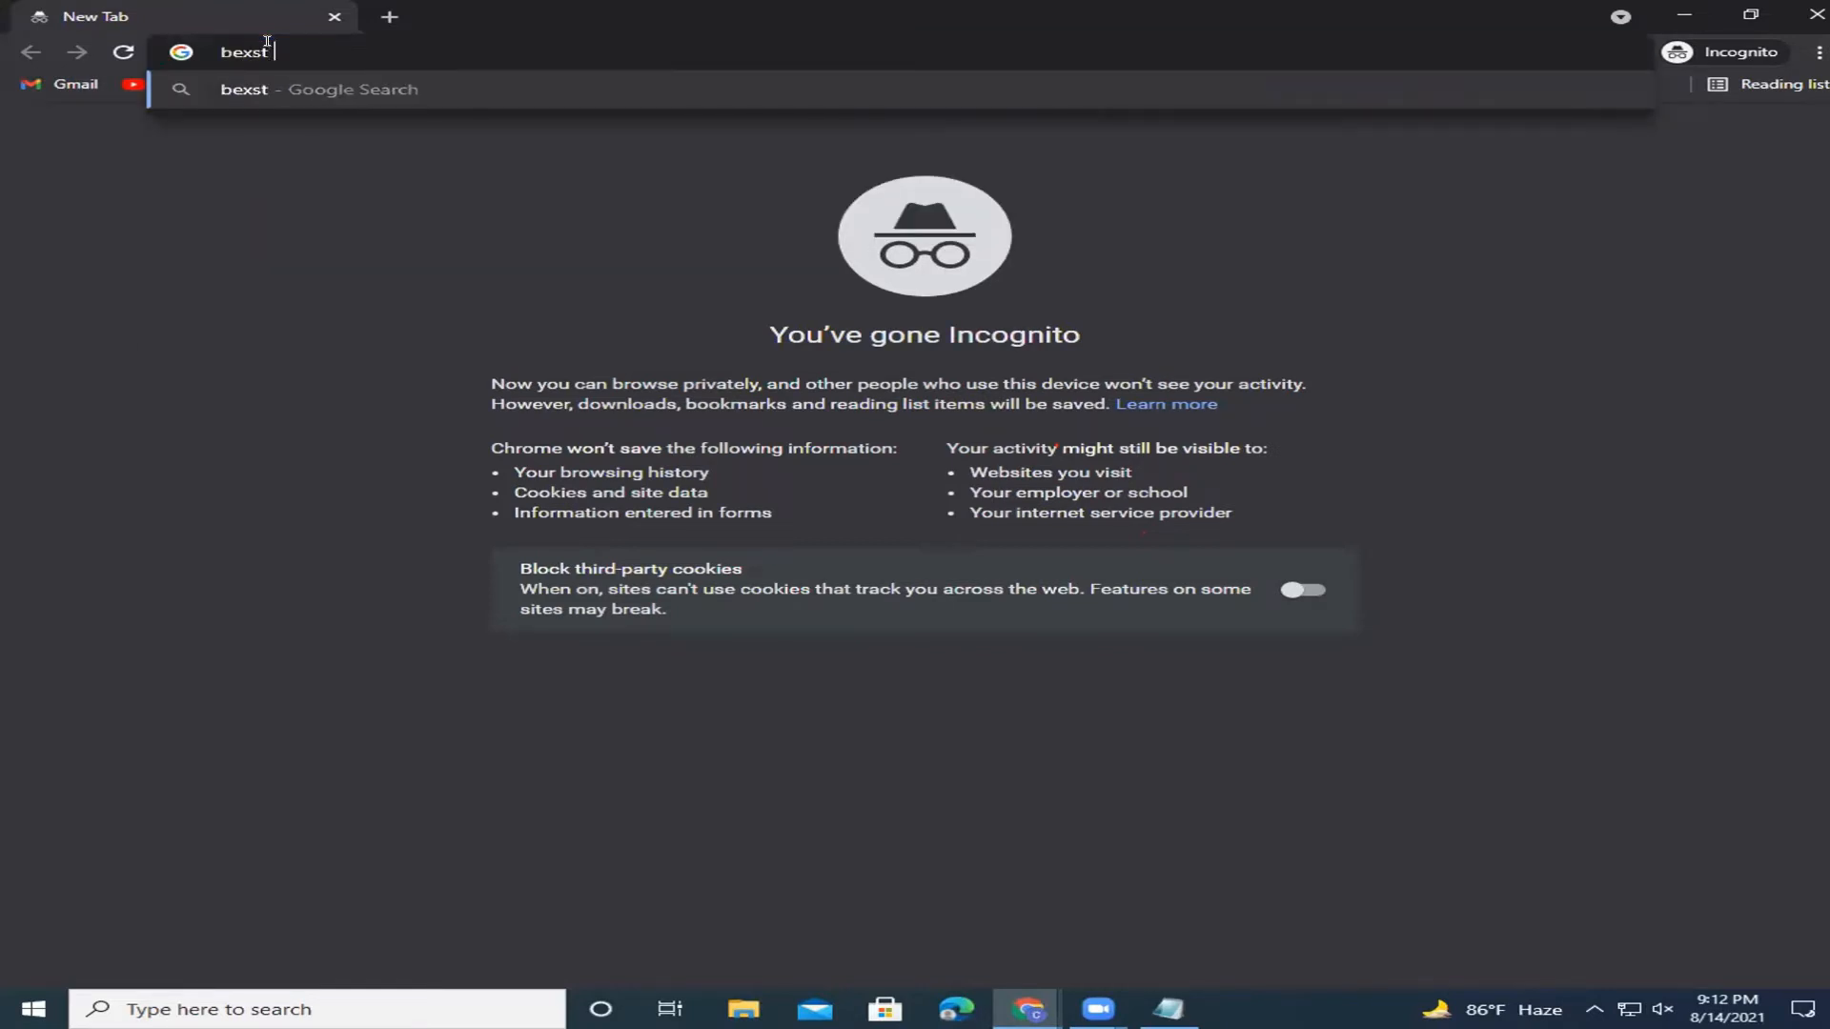
key("BackSpace")
key("BackSpace")
key("BackSpace")
type("s")
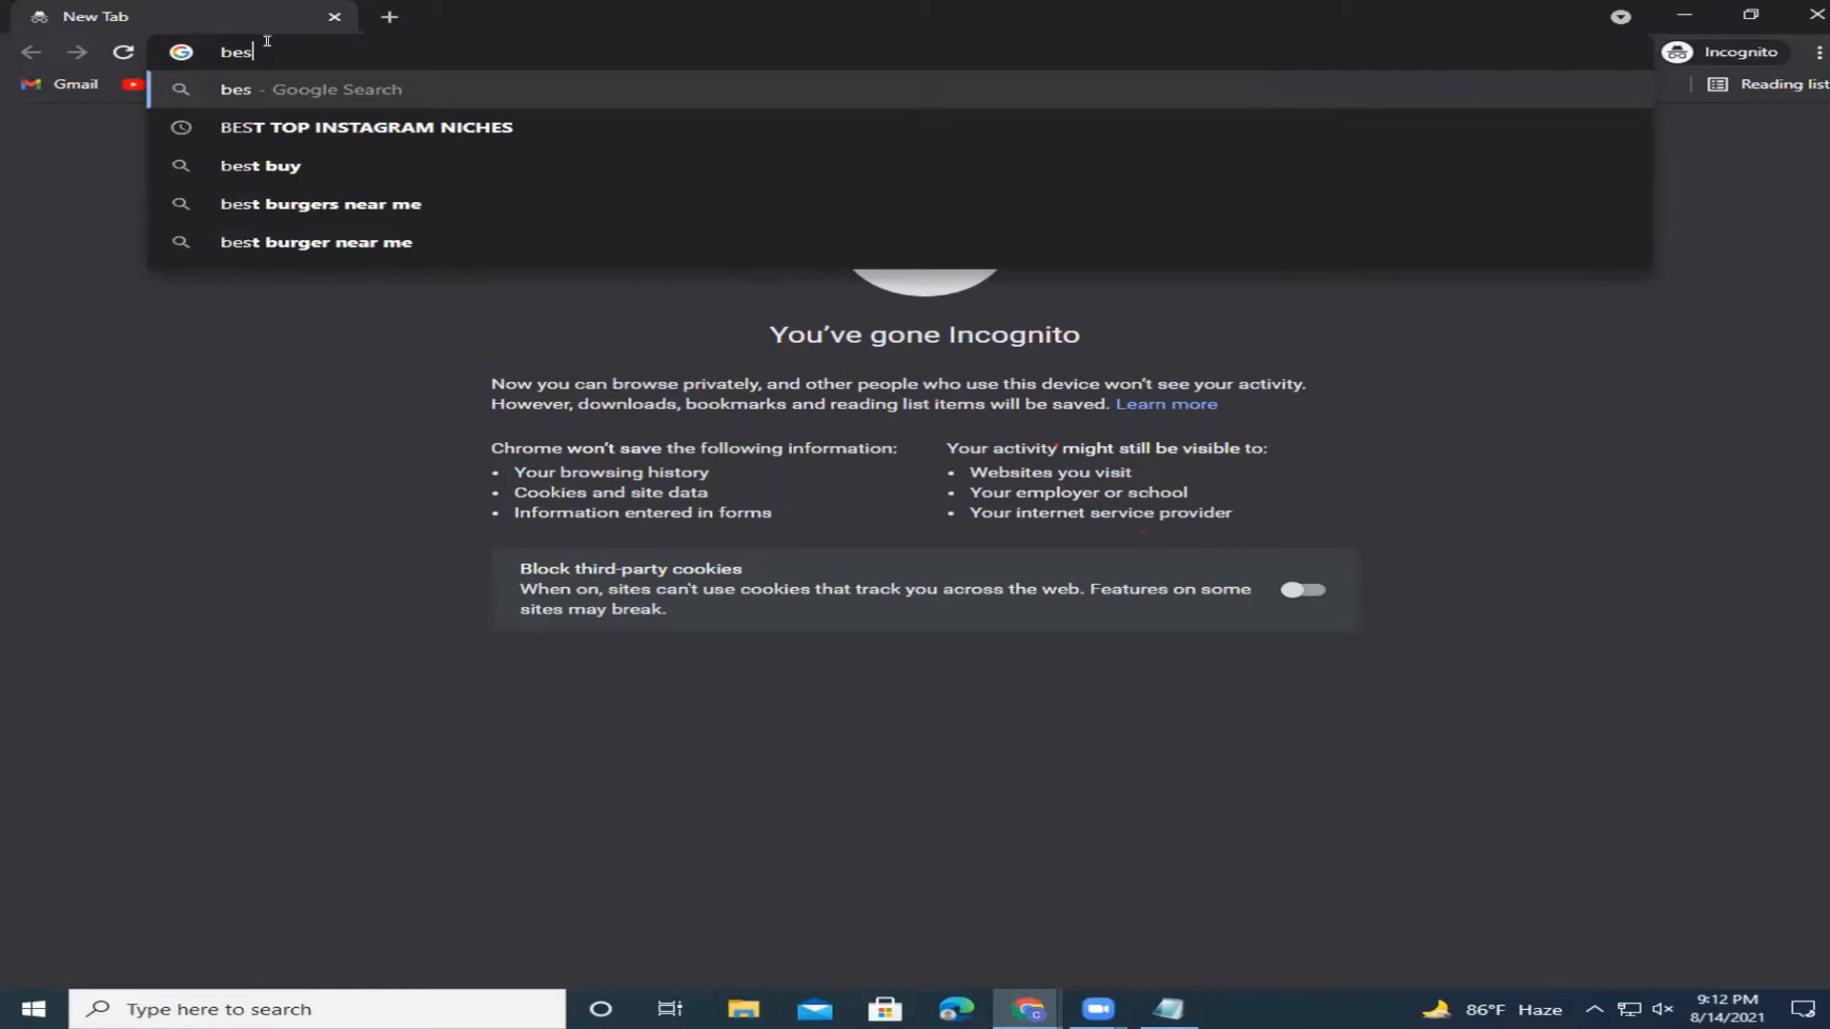
type("t 10 co")
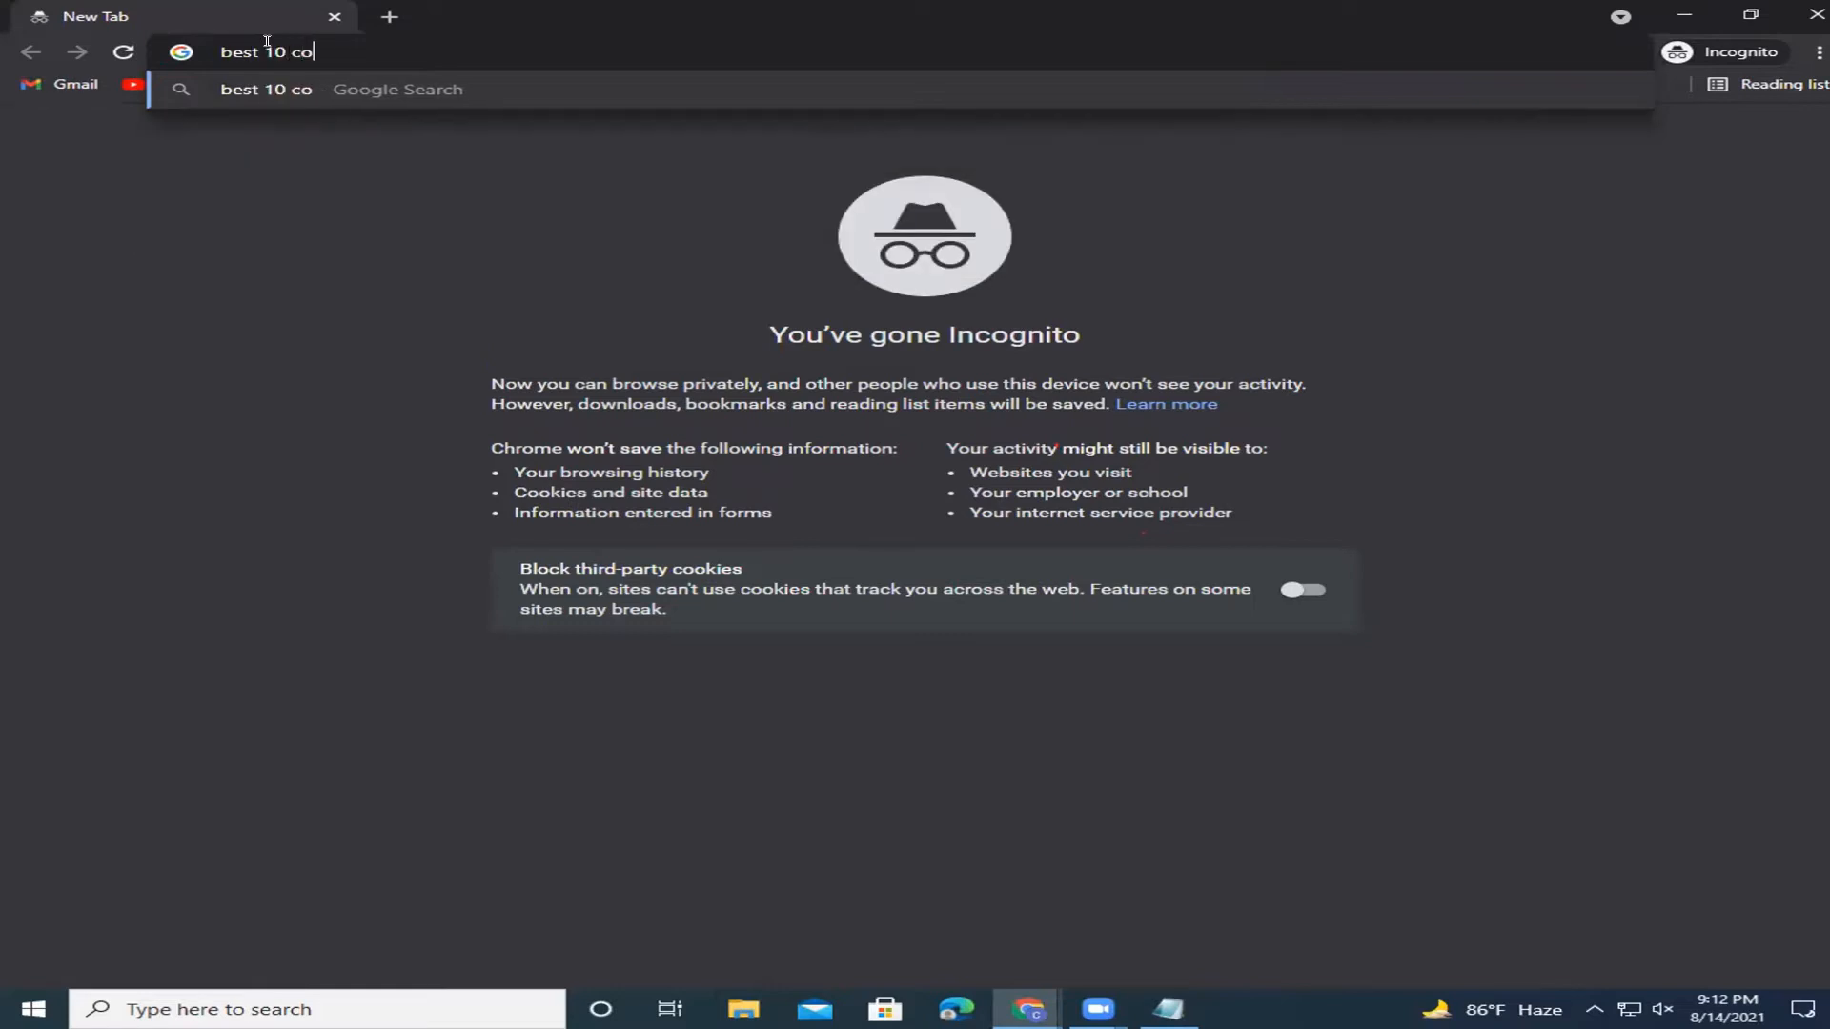
type("mpanies in usa")
key("Return")
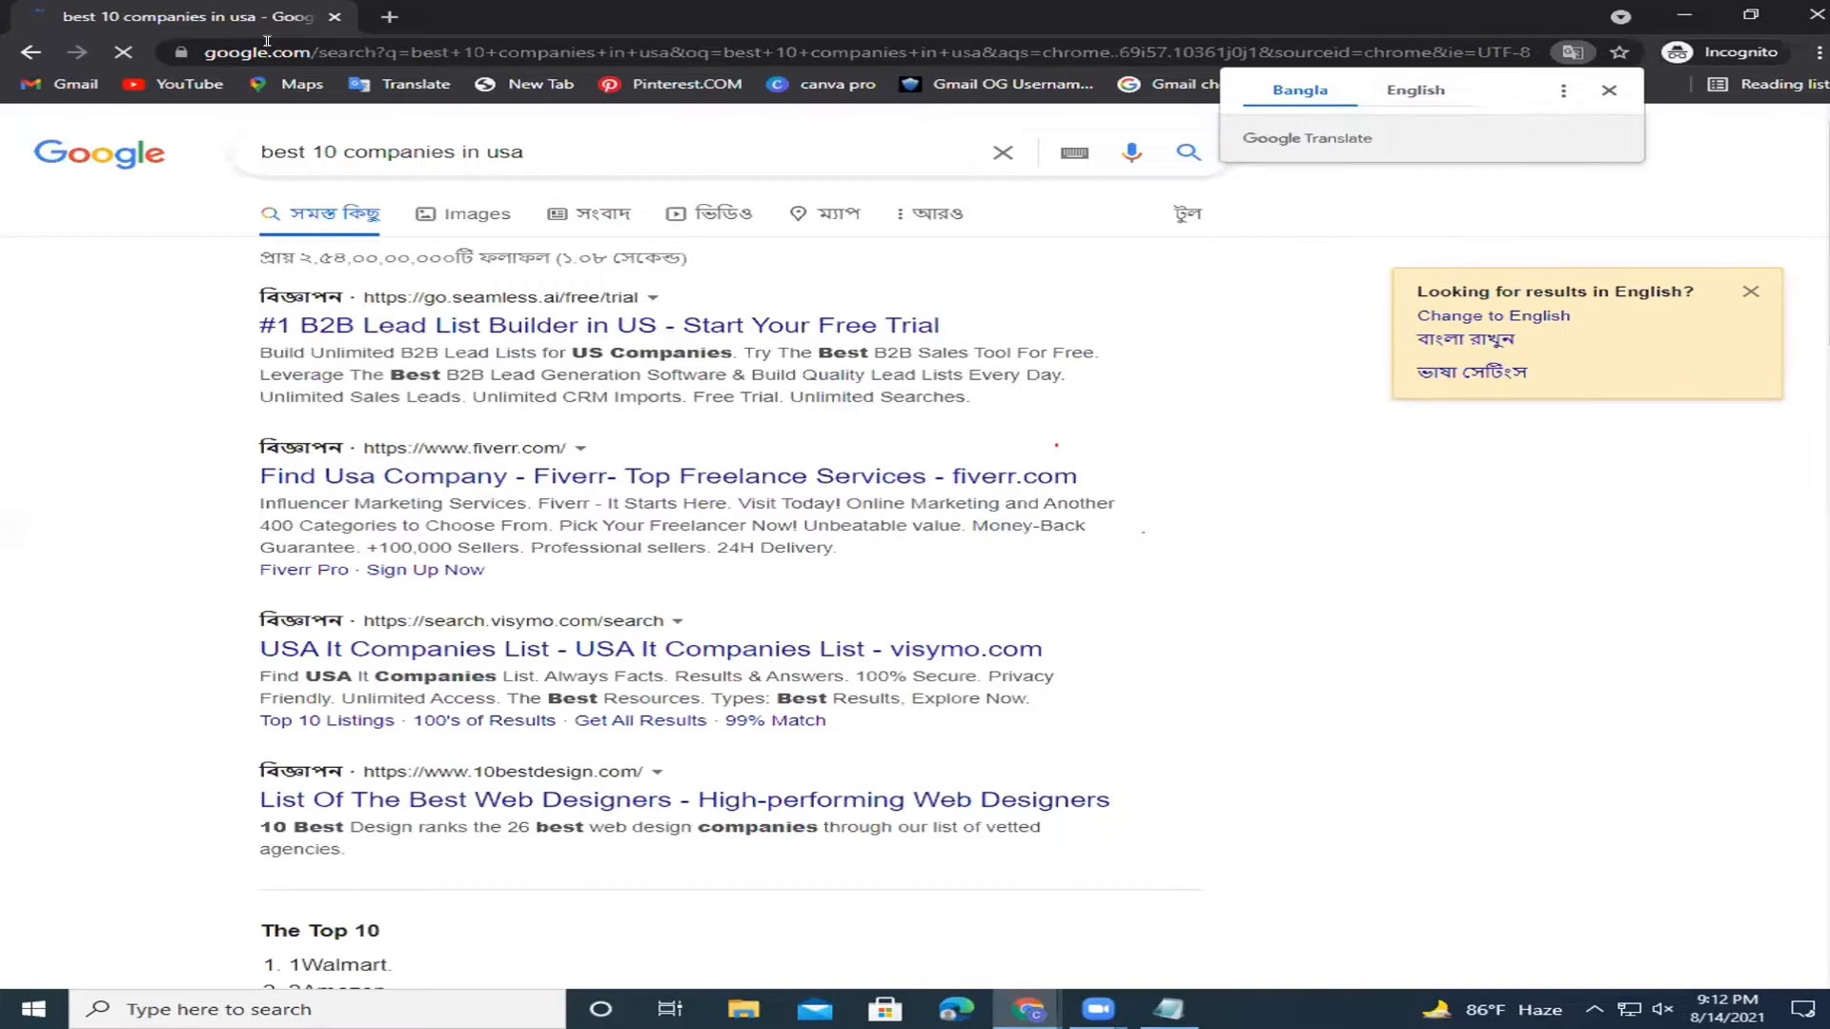
scroll(1401, 329, "down", 6)
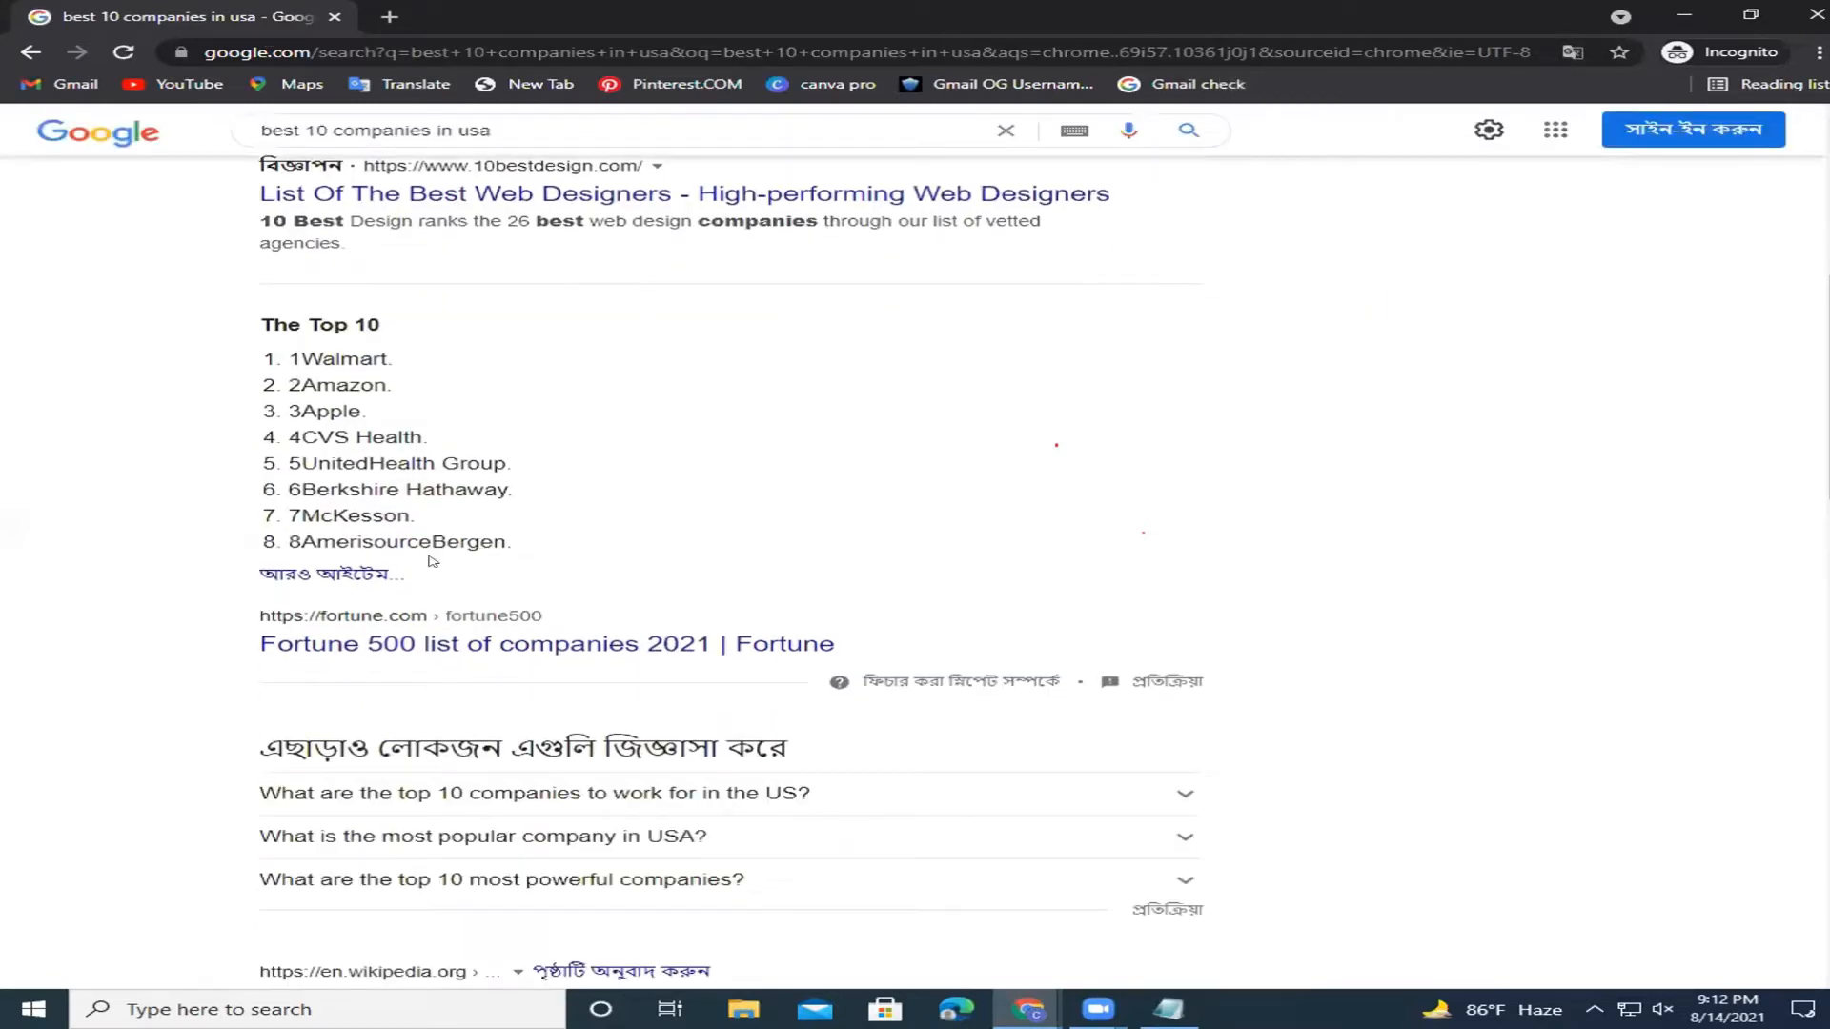
left_click(309, 575)
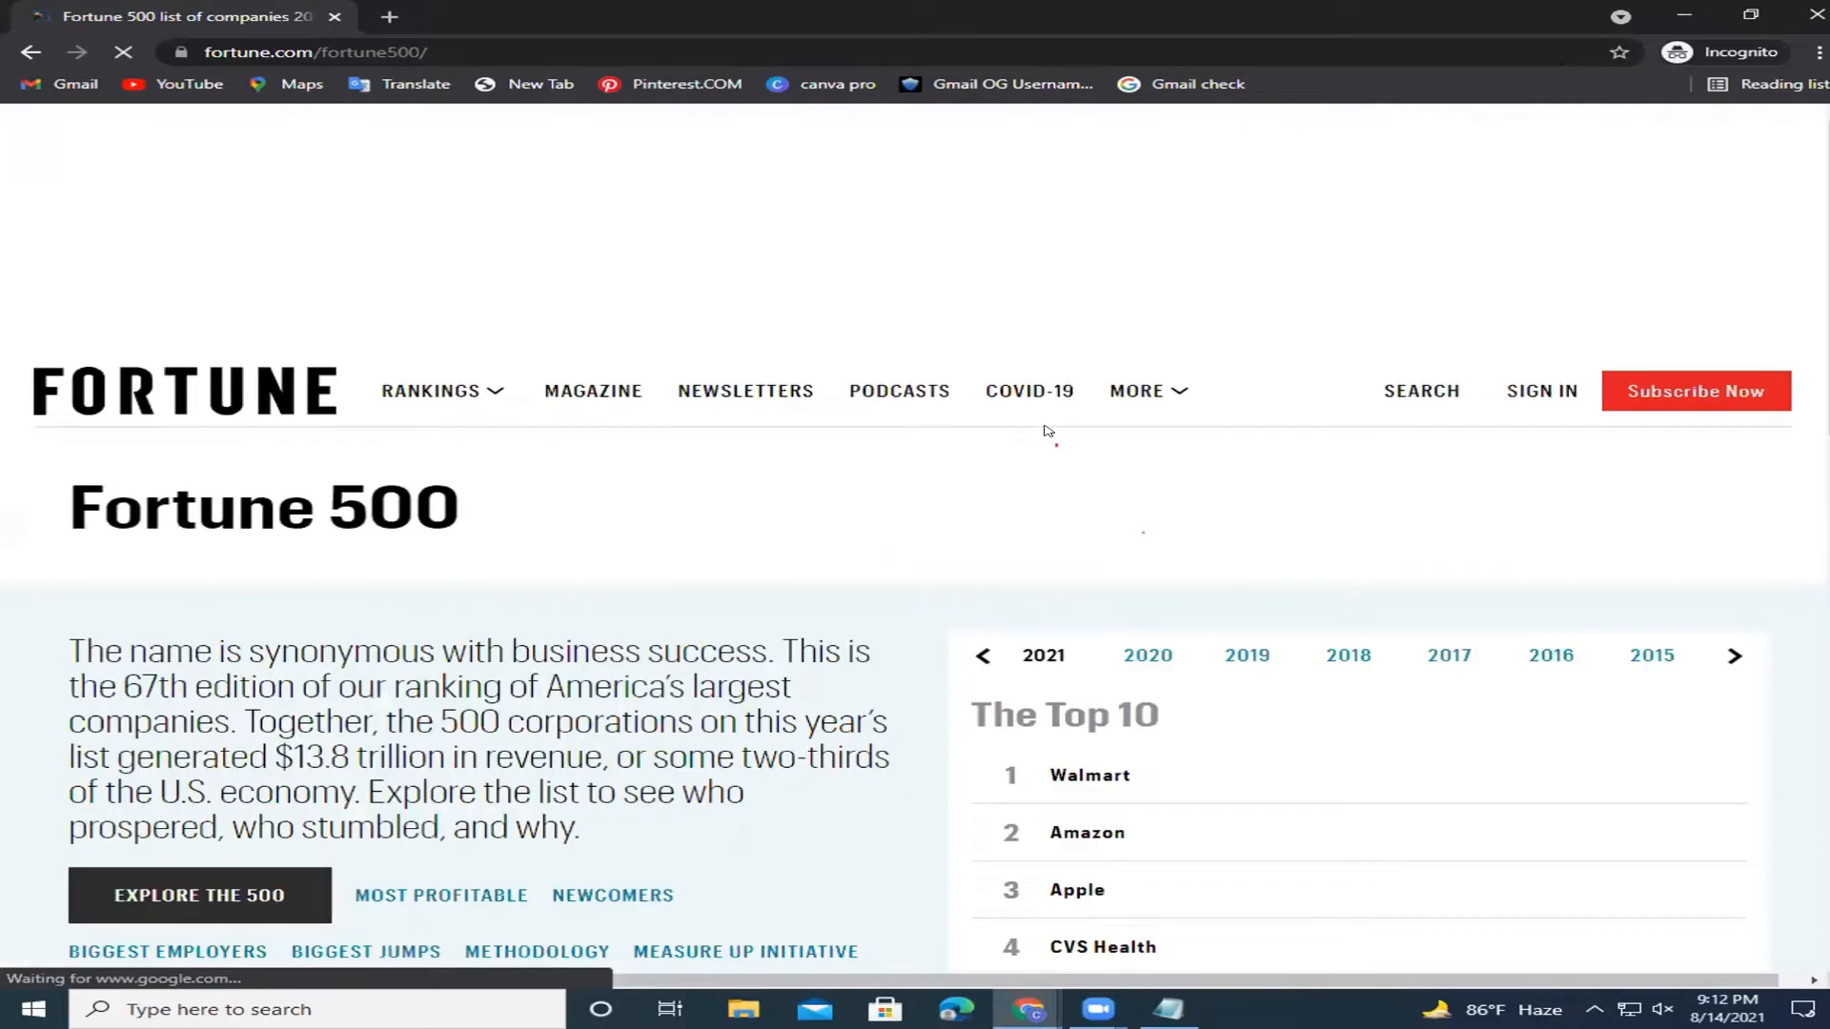
Open AmerisourceBergen's Fortune 500 profile from the Top 10 list.
scroll(1821, 544, "down", 5)
left_click_drag(1821, 545, 1826, 458)
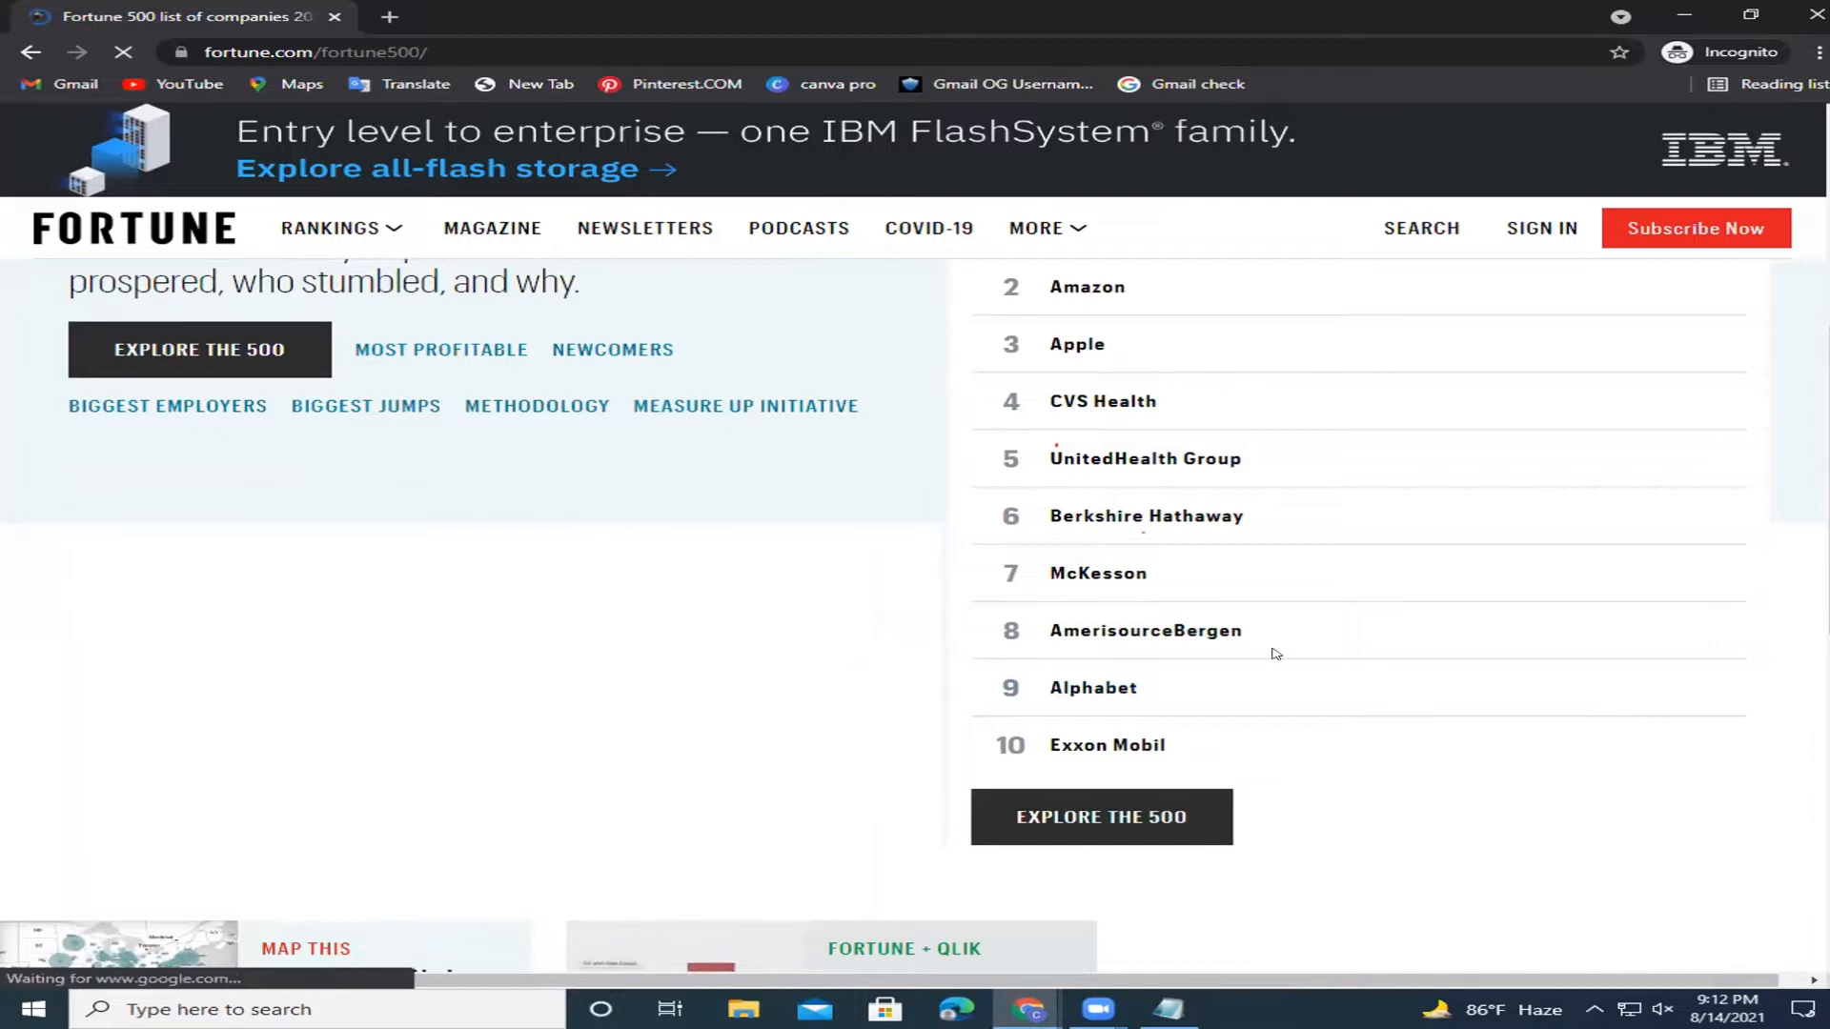
left_click(1164, 634)
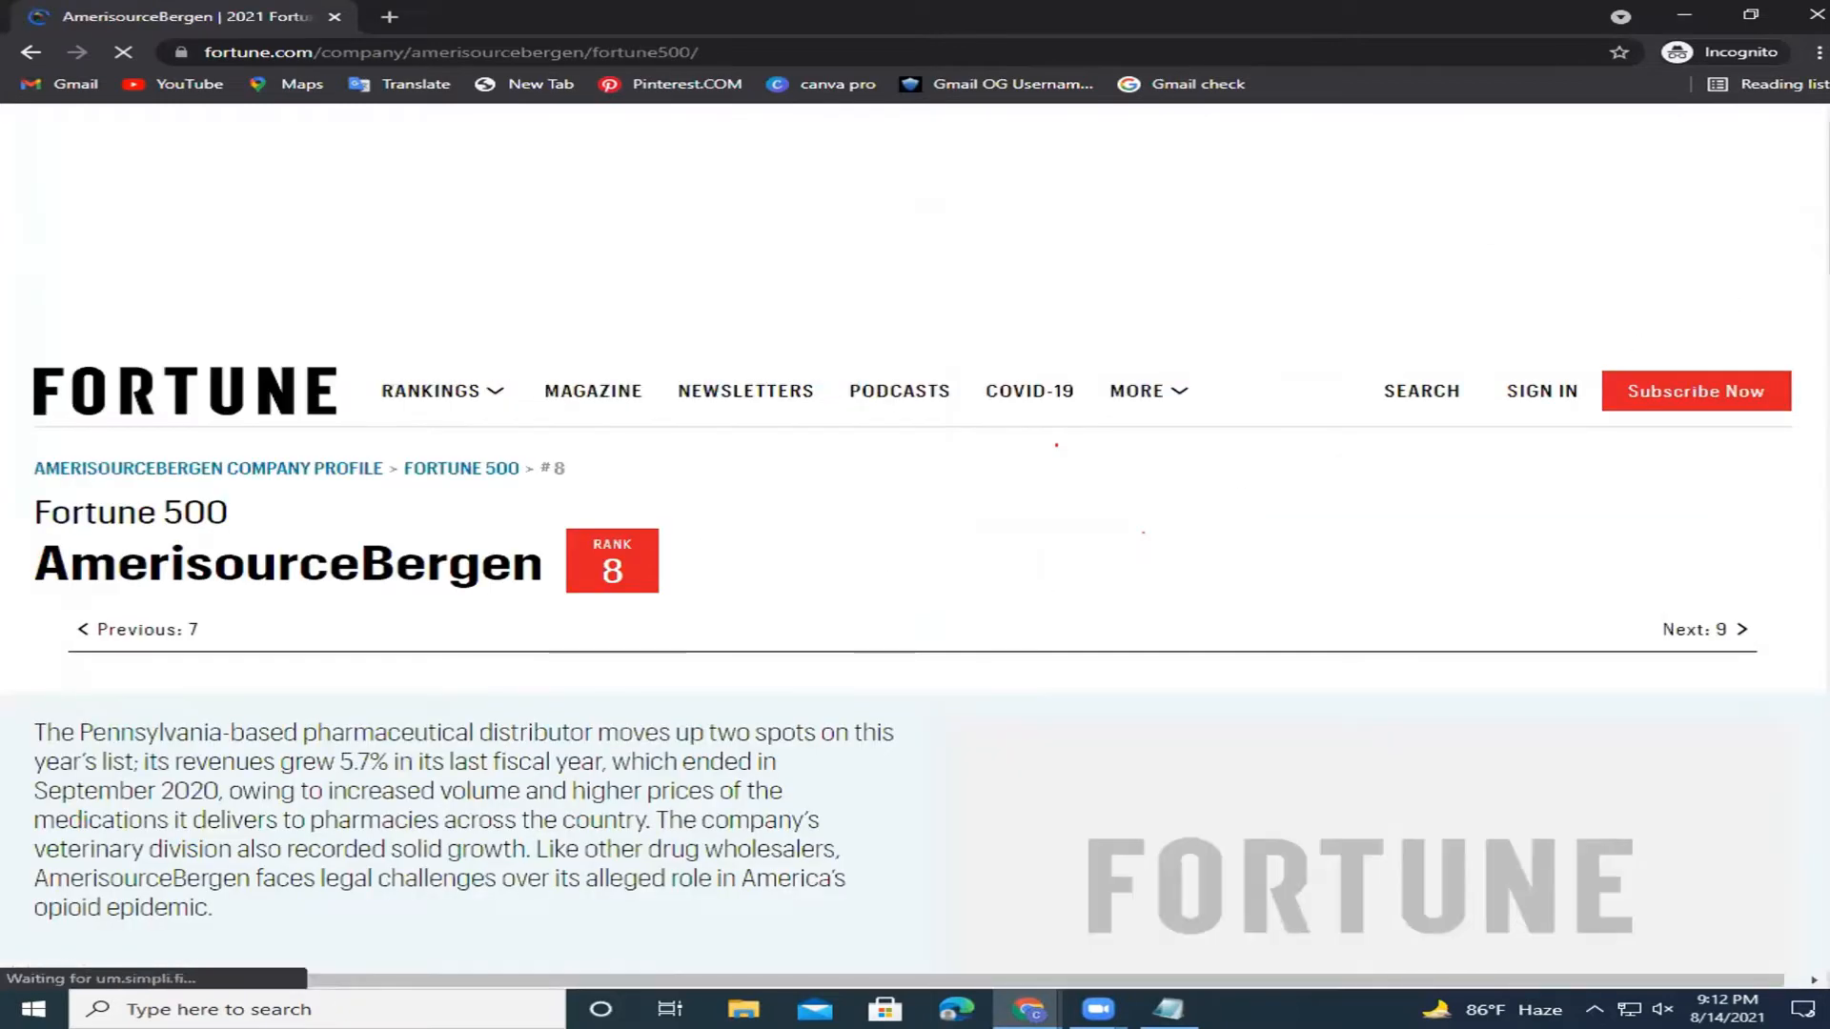
Review the company information, then select the 'AmerisourceBergen' title to copy it.
scroll(812, 668, "down", 9)
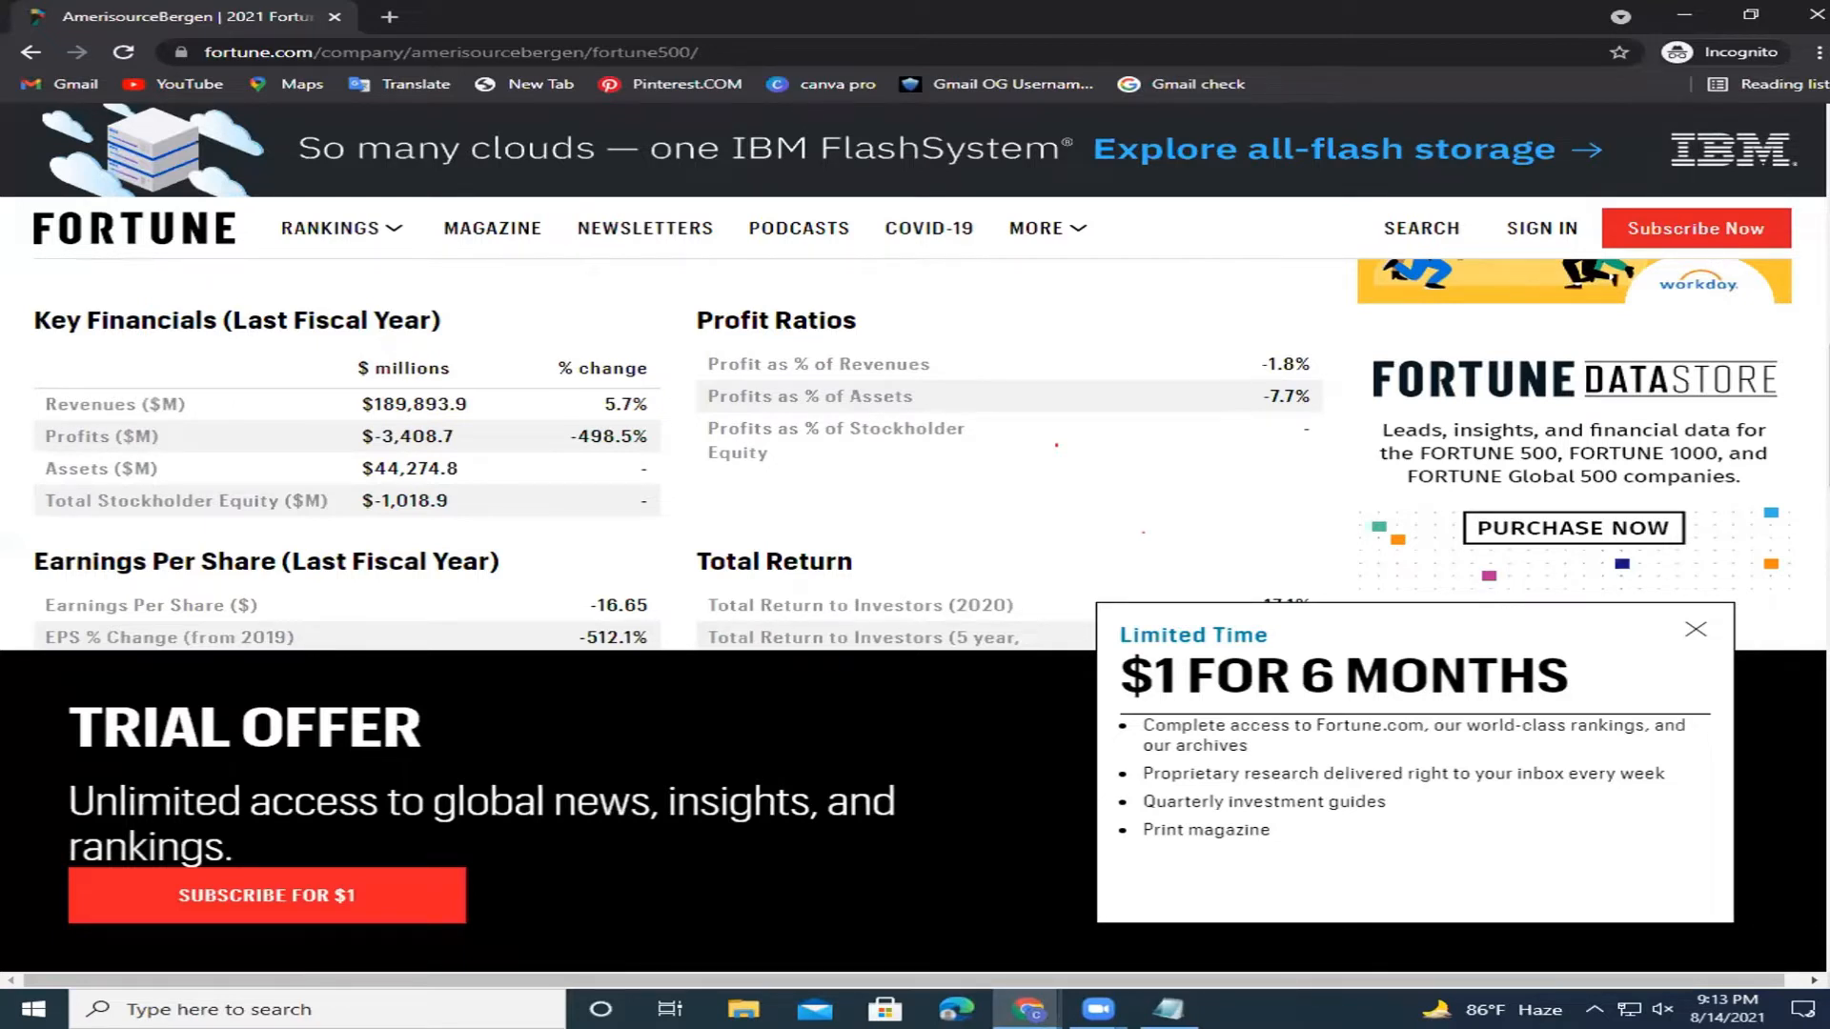
scroll(667, 457, "up", 6)
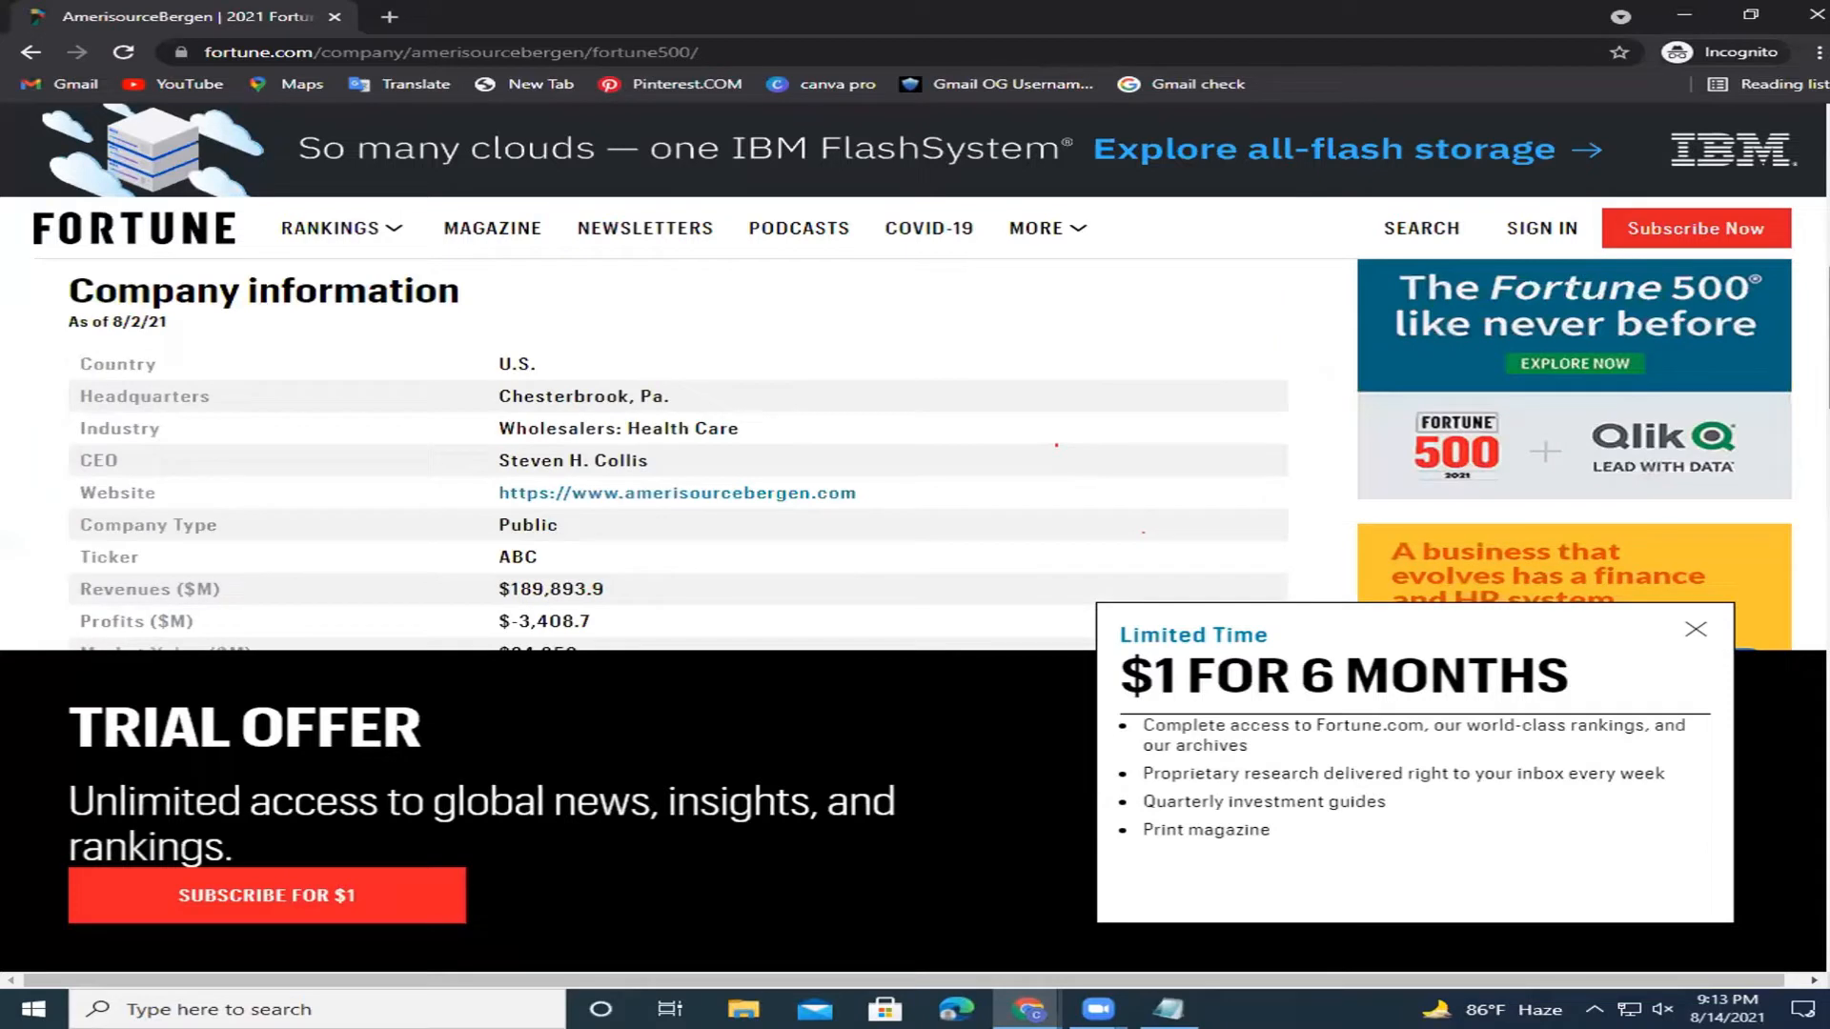
scroll(667, 457, "up", 1)
scroll(668, 458, "up", 1)
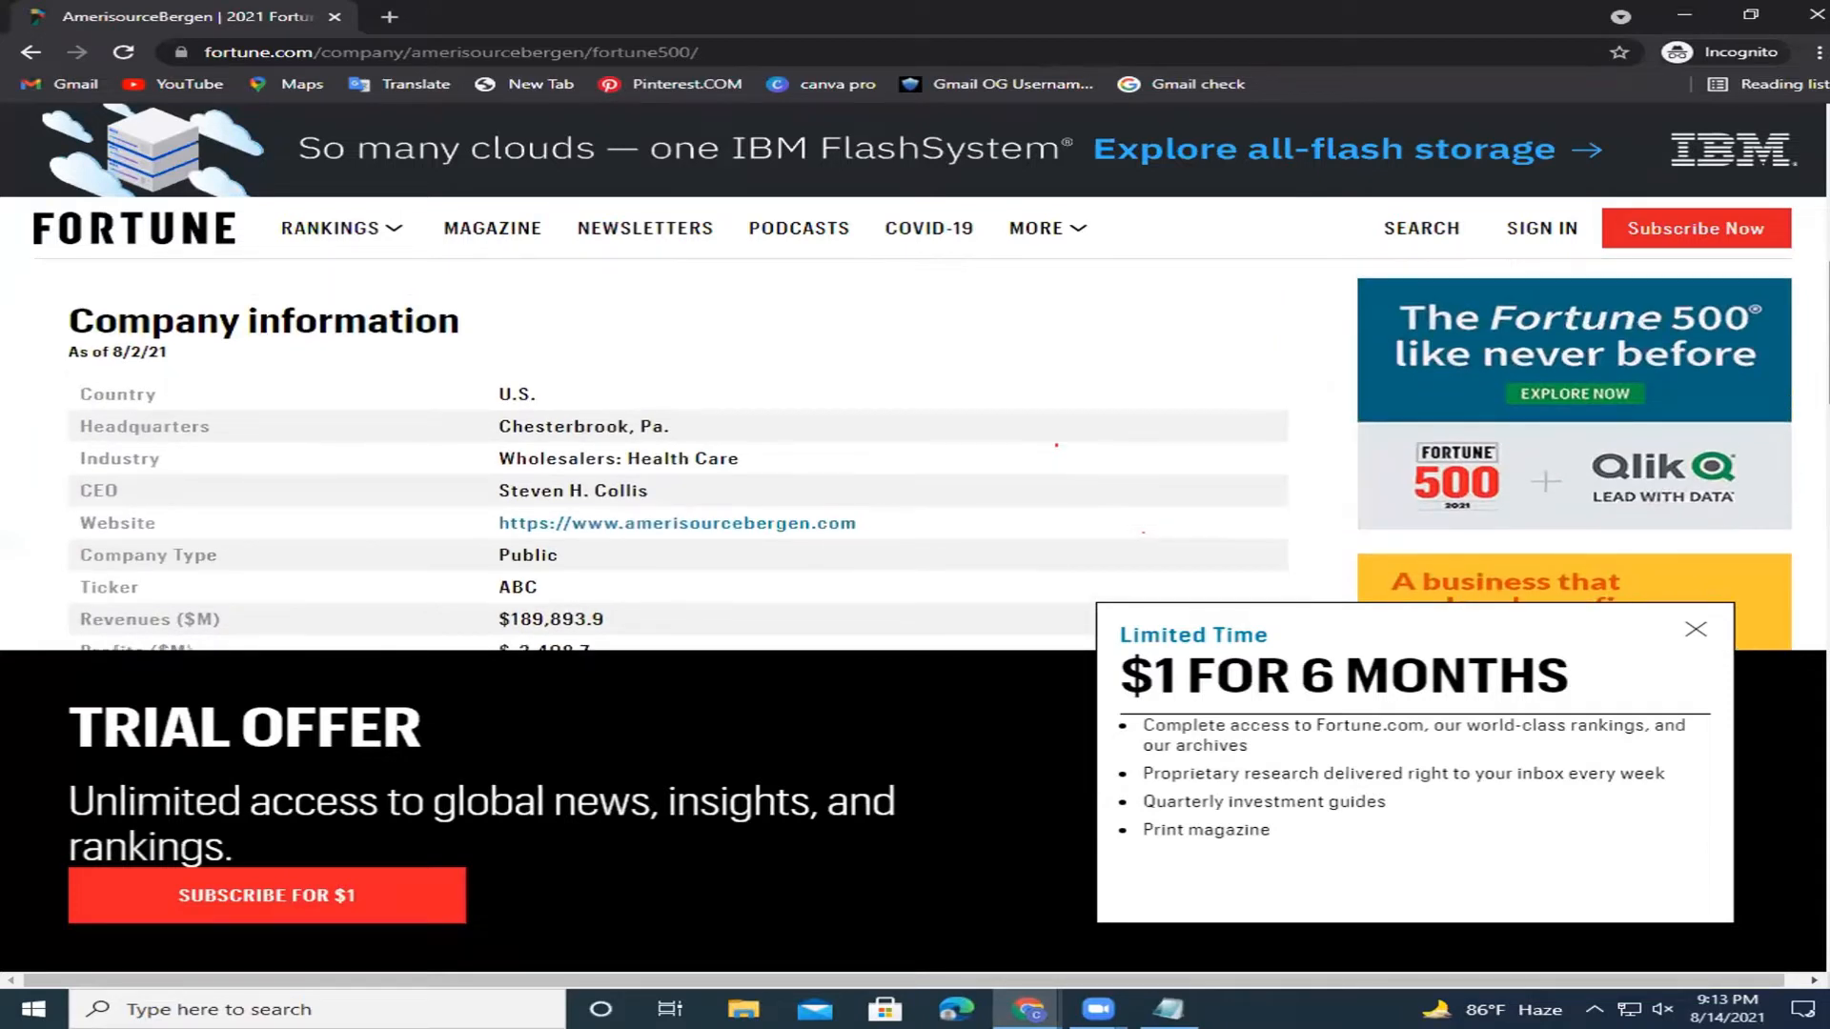
scroll(667, 457, "up", 2)
scroll(272, 657, "up", 3)
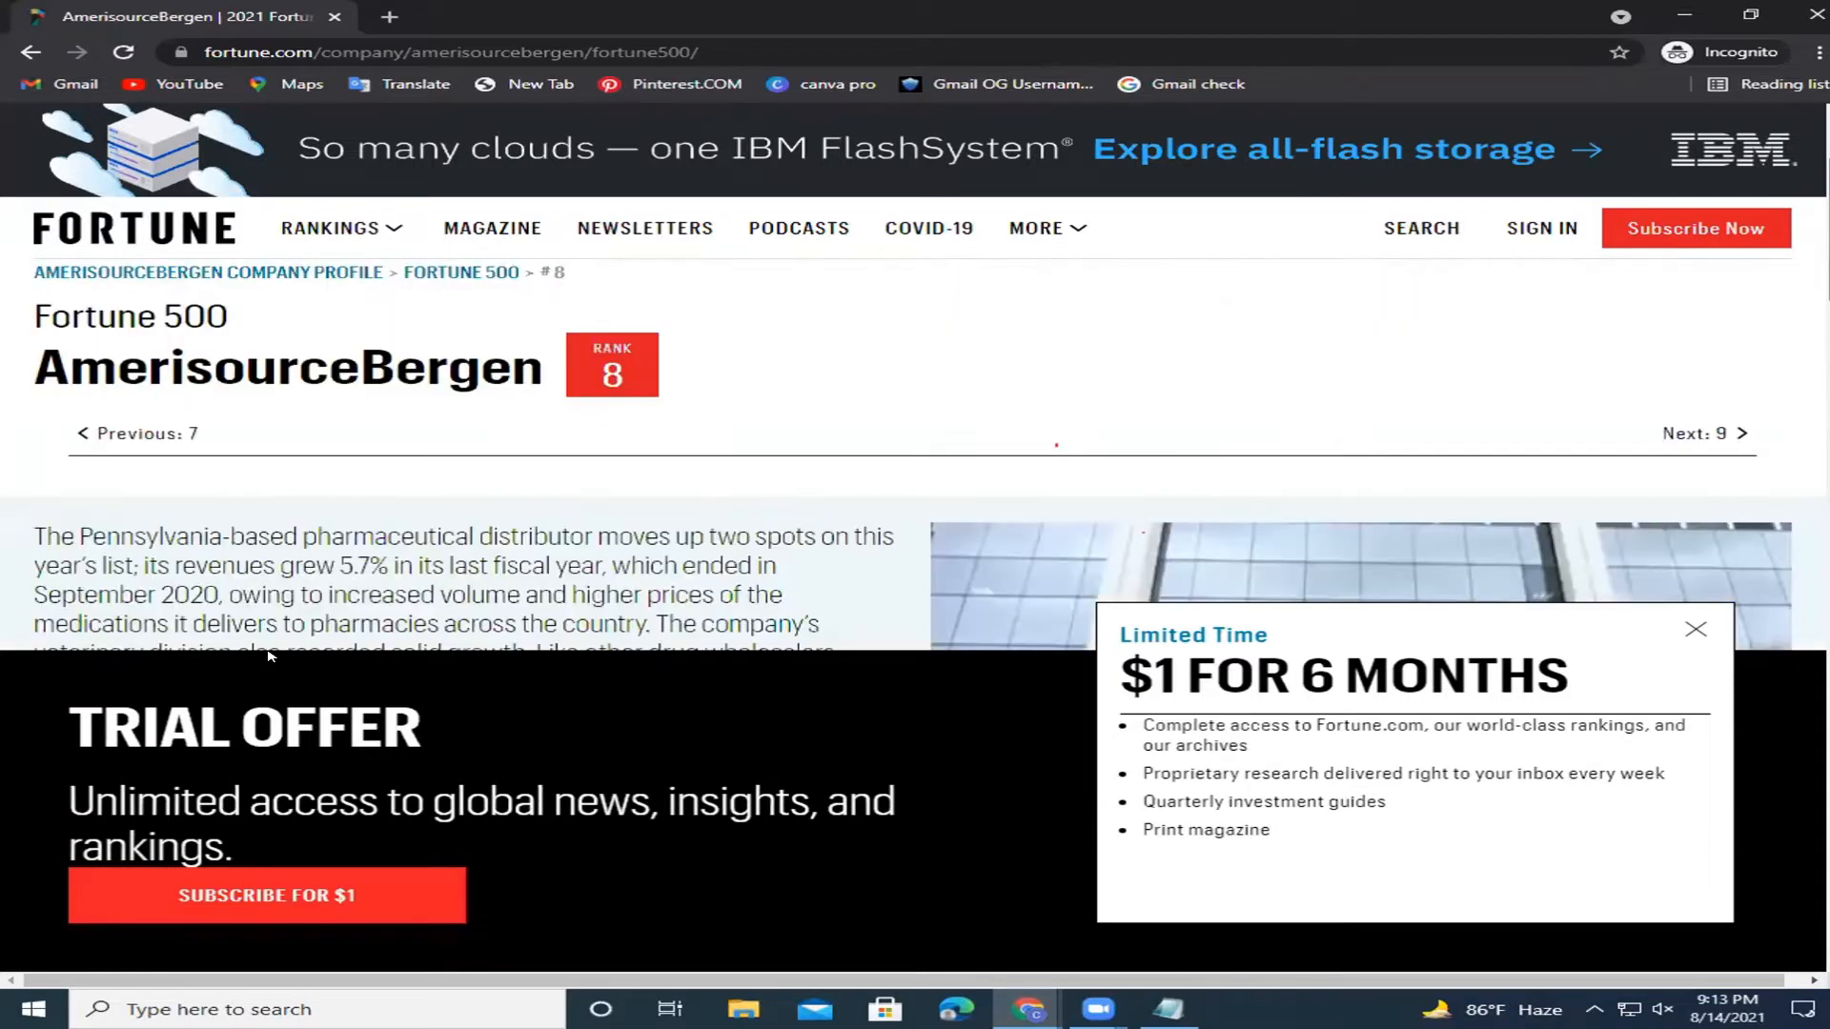
left_click_drag(545, 366, 27, 376)
key("ctrl+c")
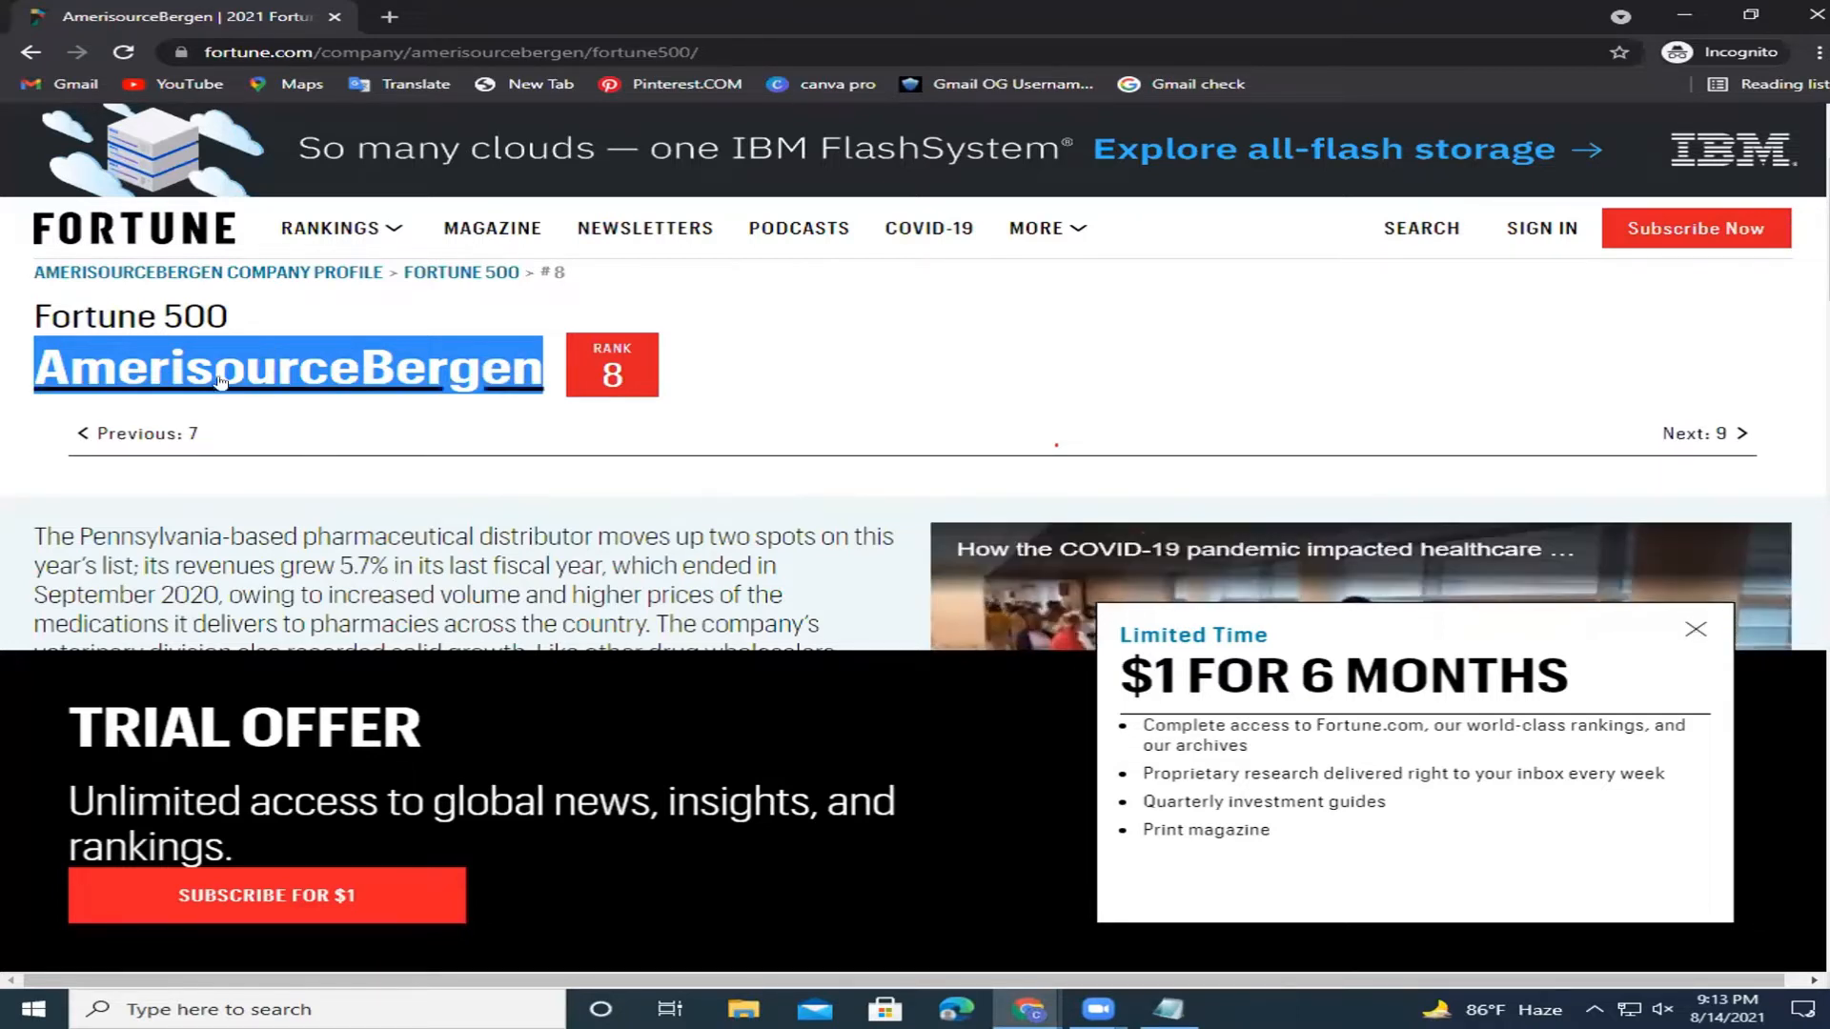
Search 'AmerisourceBergen' in a new tab and open its official site result in another tab.
left_click(392, 16)
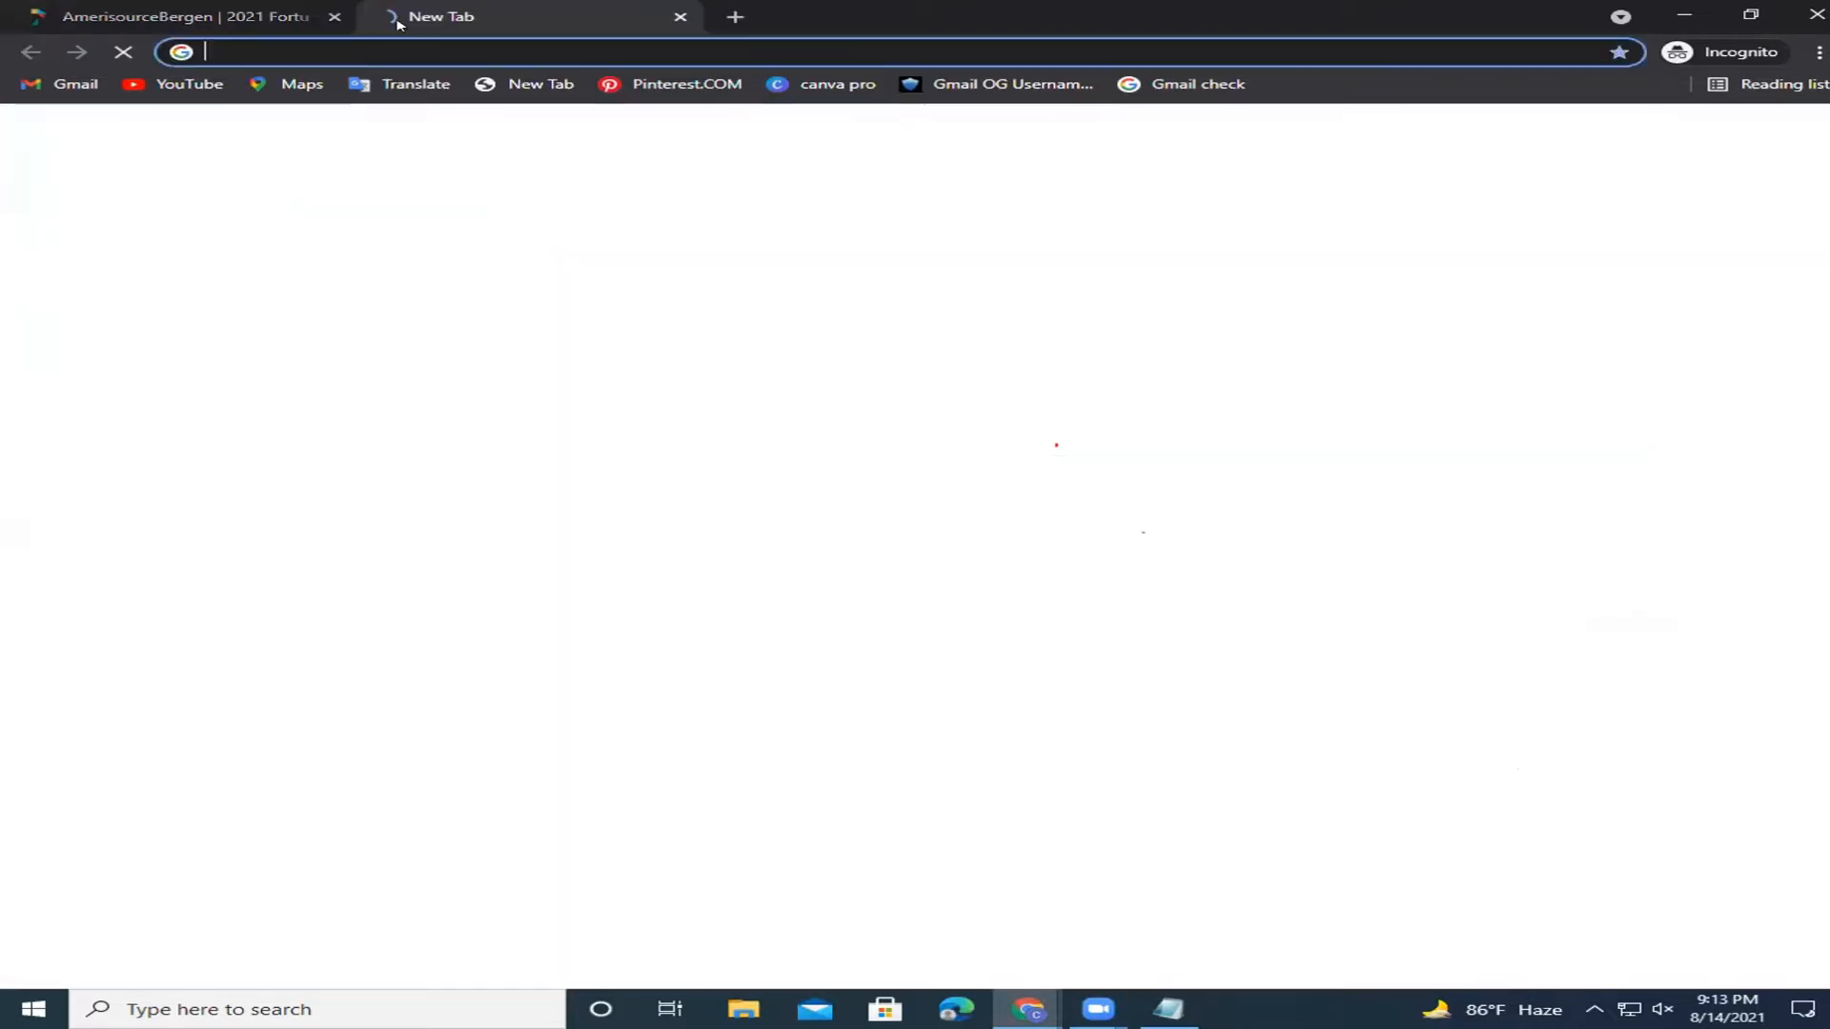
key("ctrl+v")
key("Return")
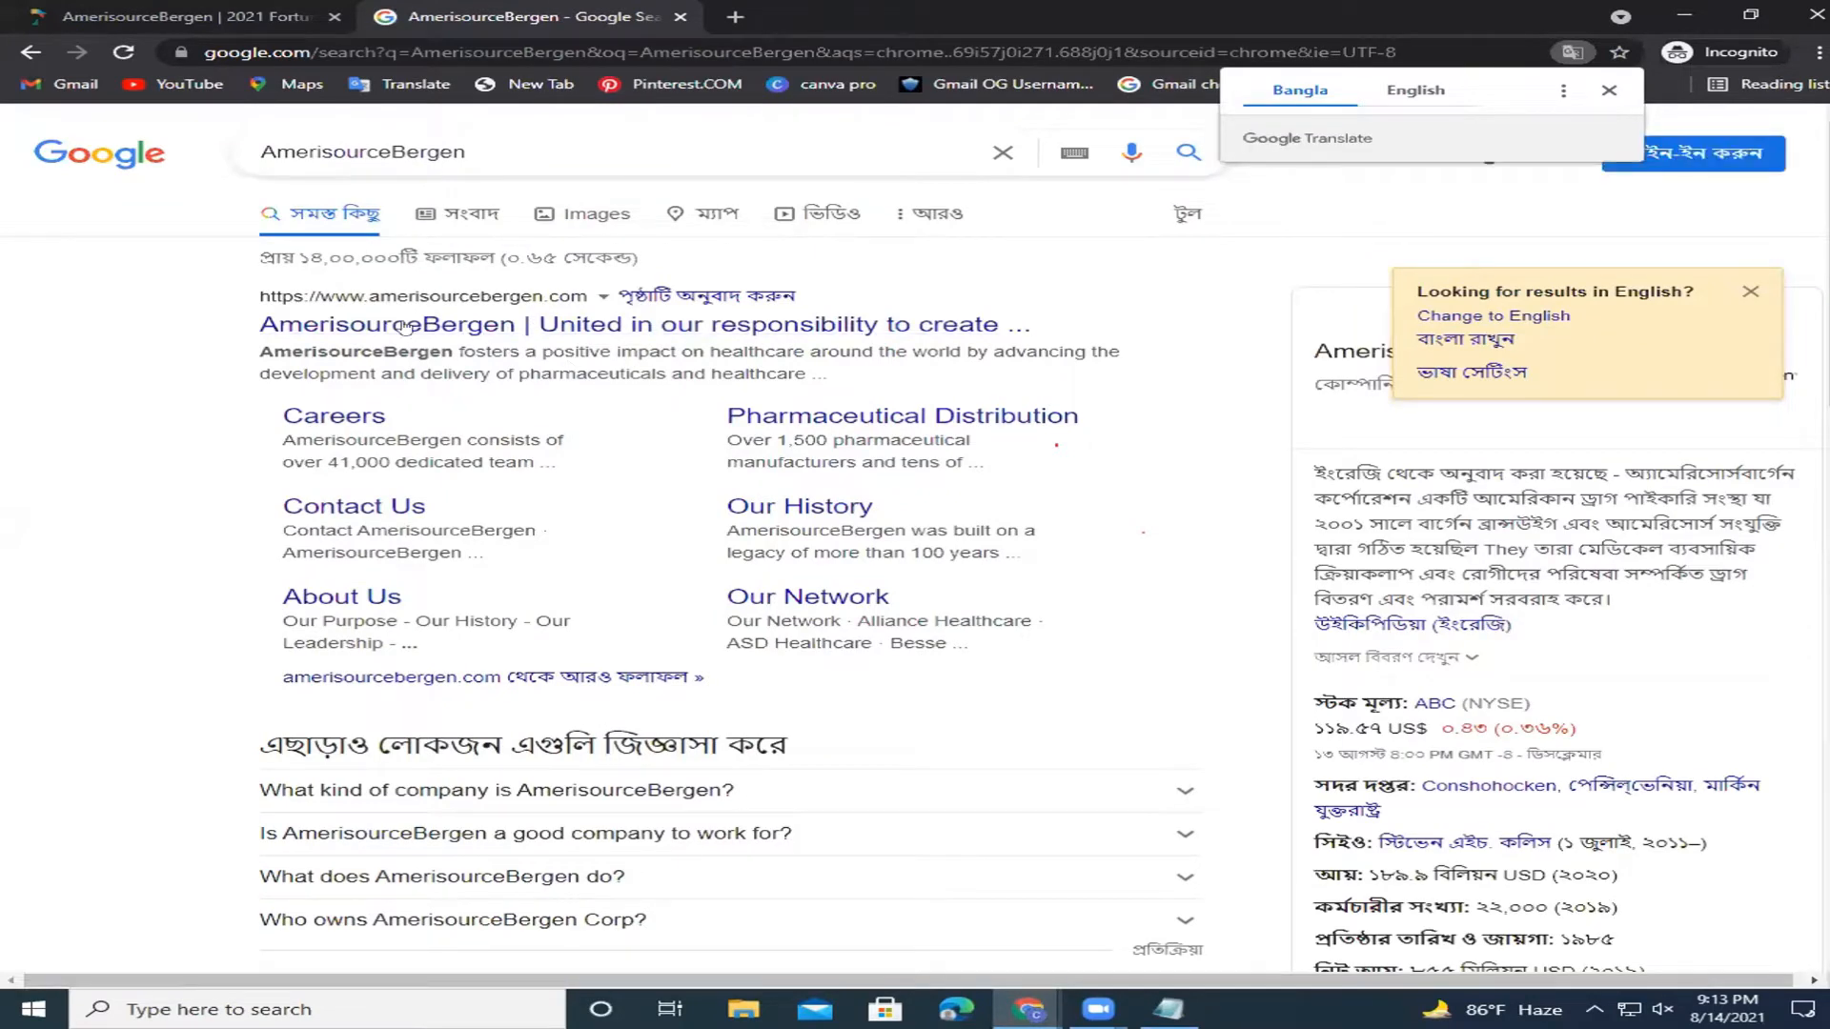
right_click(618, 318)
left_click(659, 335)
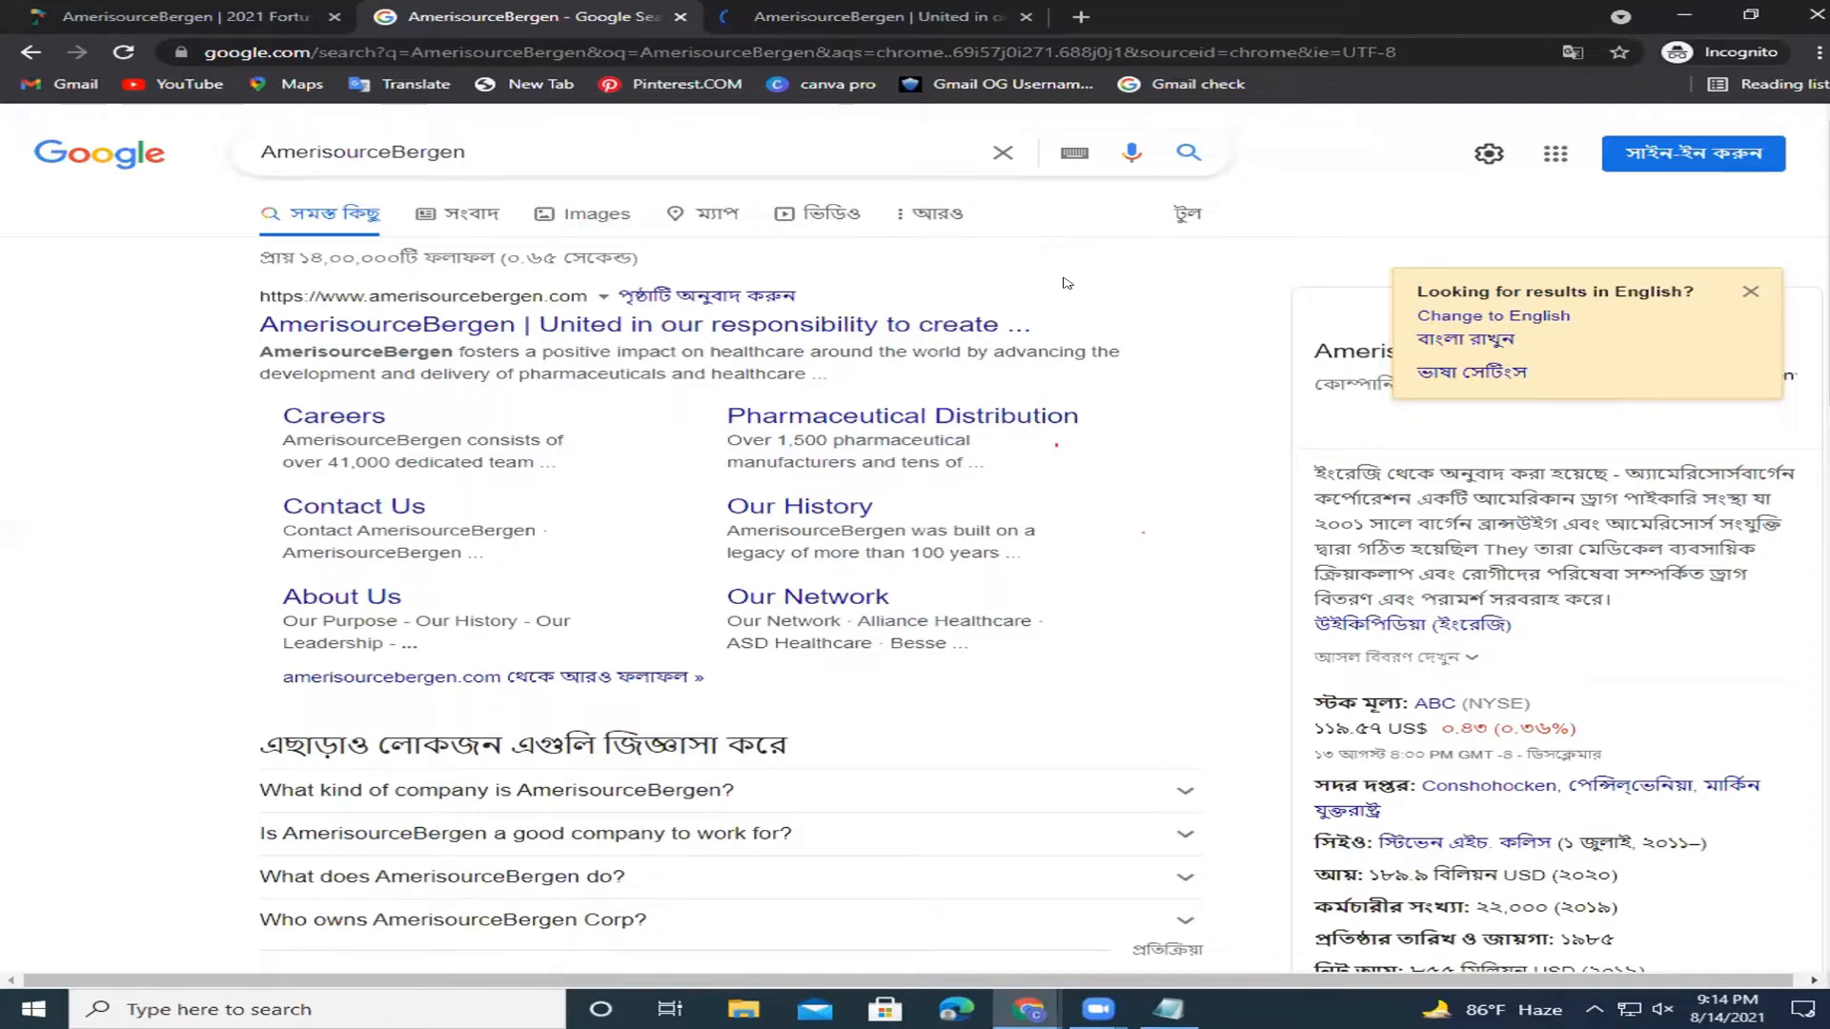
Switch to the AmerisourceBergen site, dismiss the cookie notice, browse the homepage and open About Us.
left_click(864, 8)
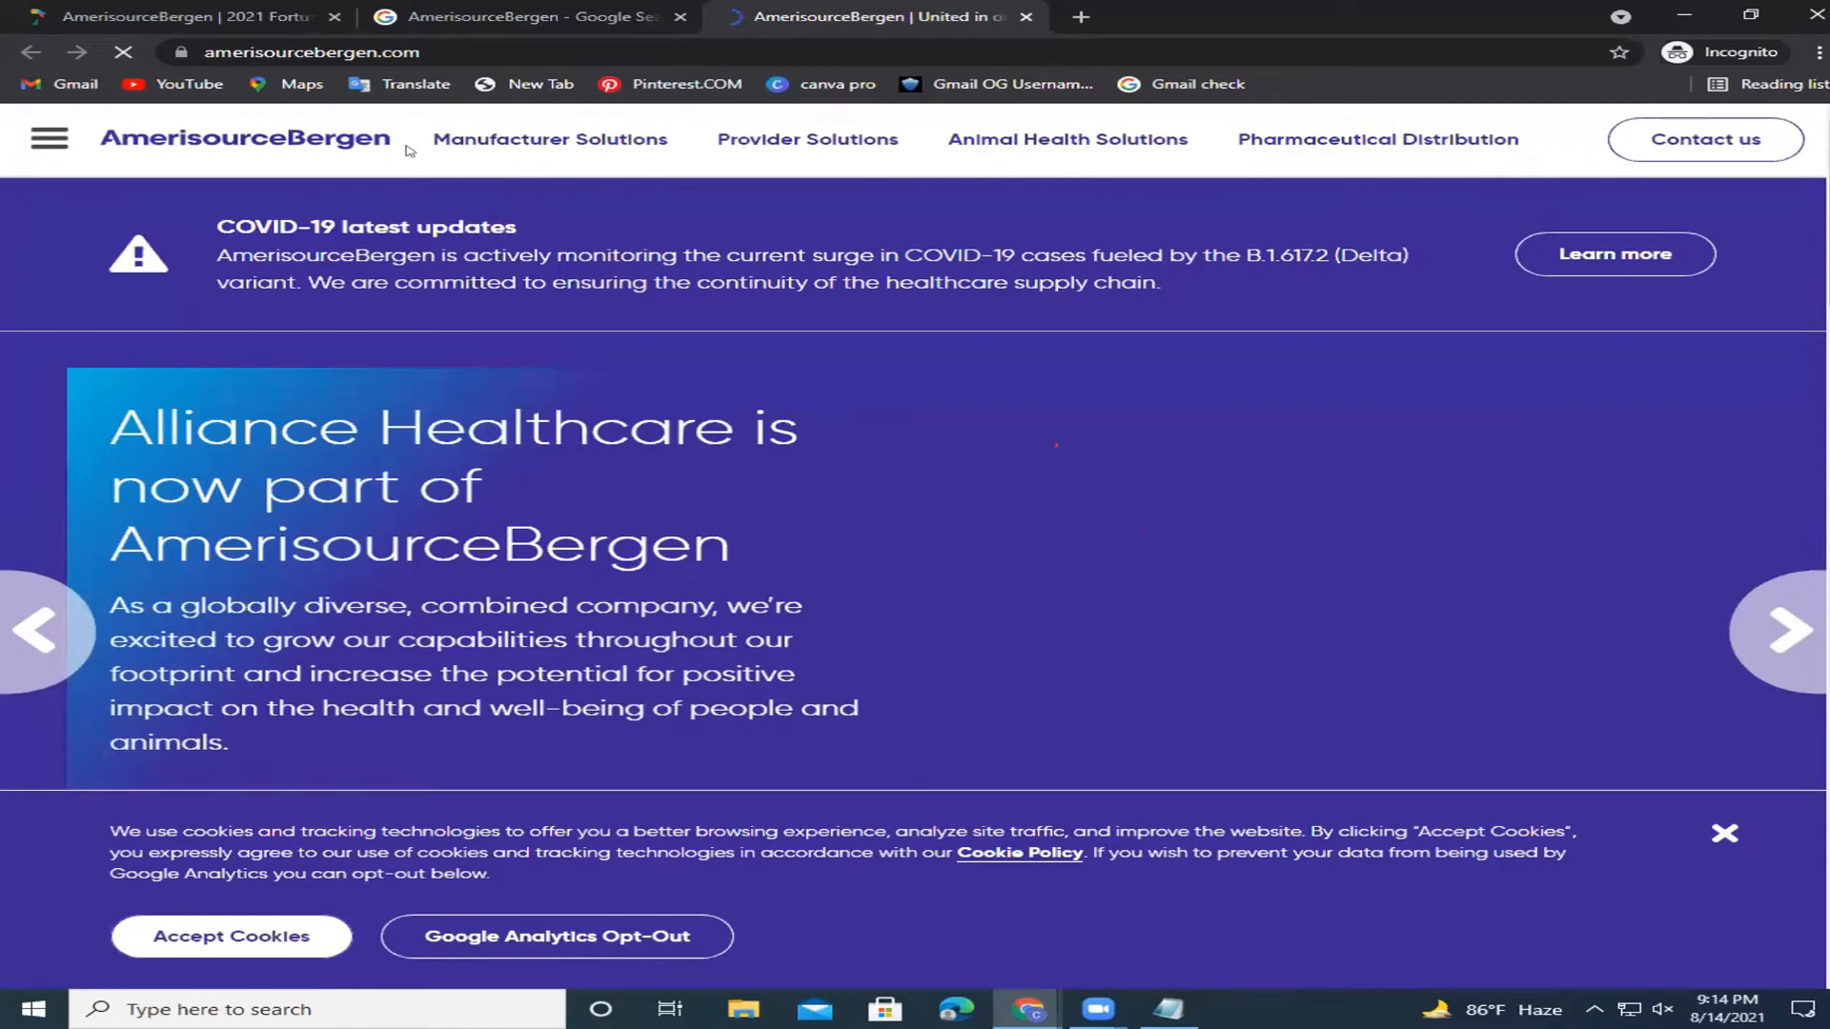
scroll(1808, 269, "down", 2)
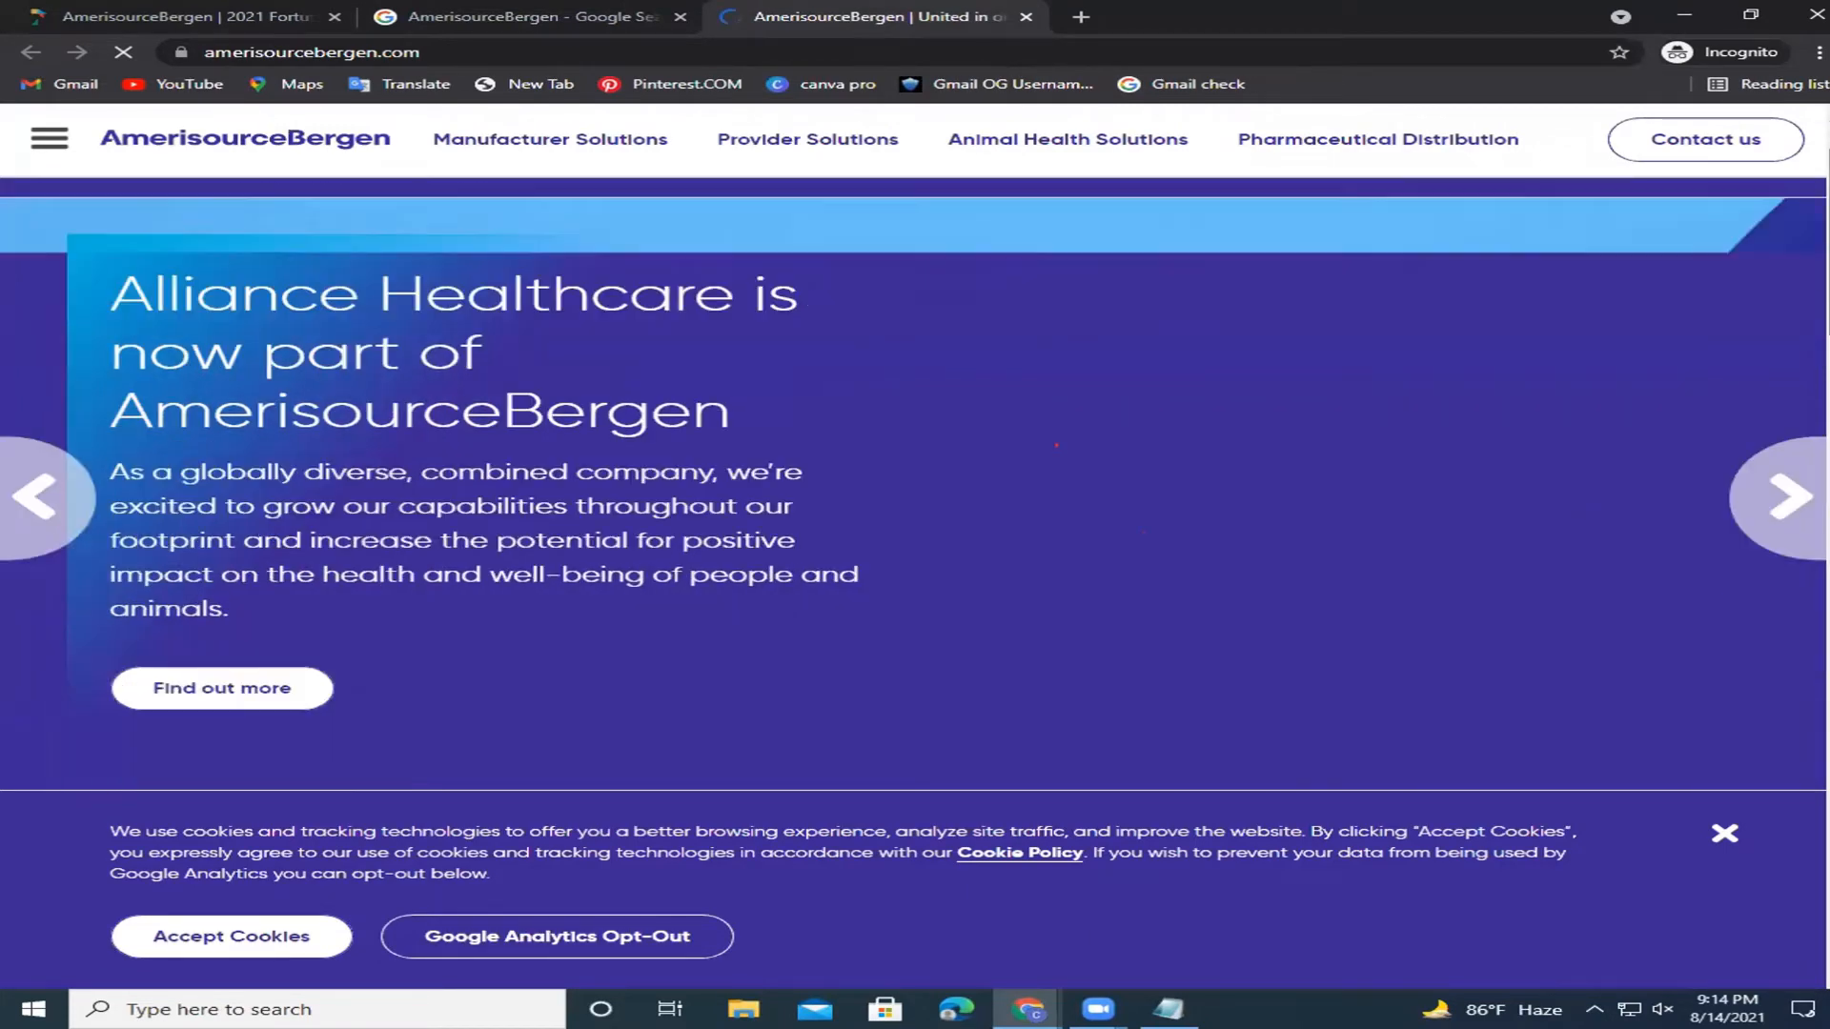
scroll(1808, 429, "down", 6)
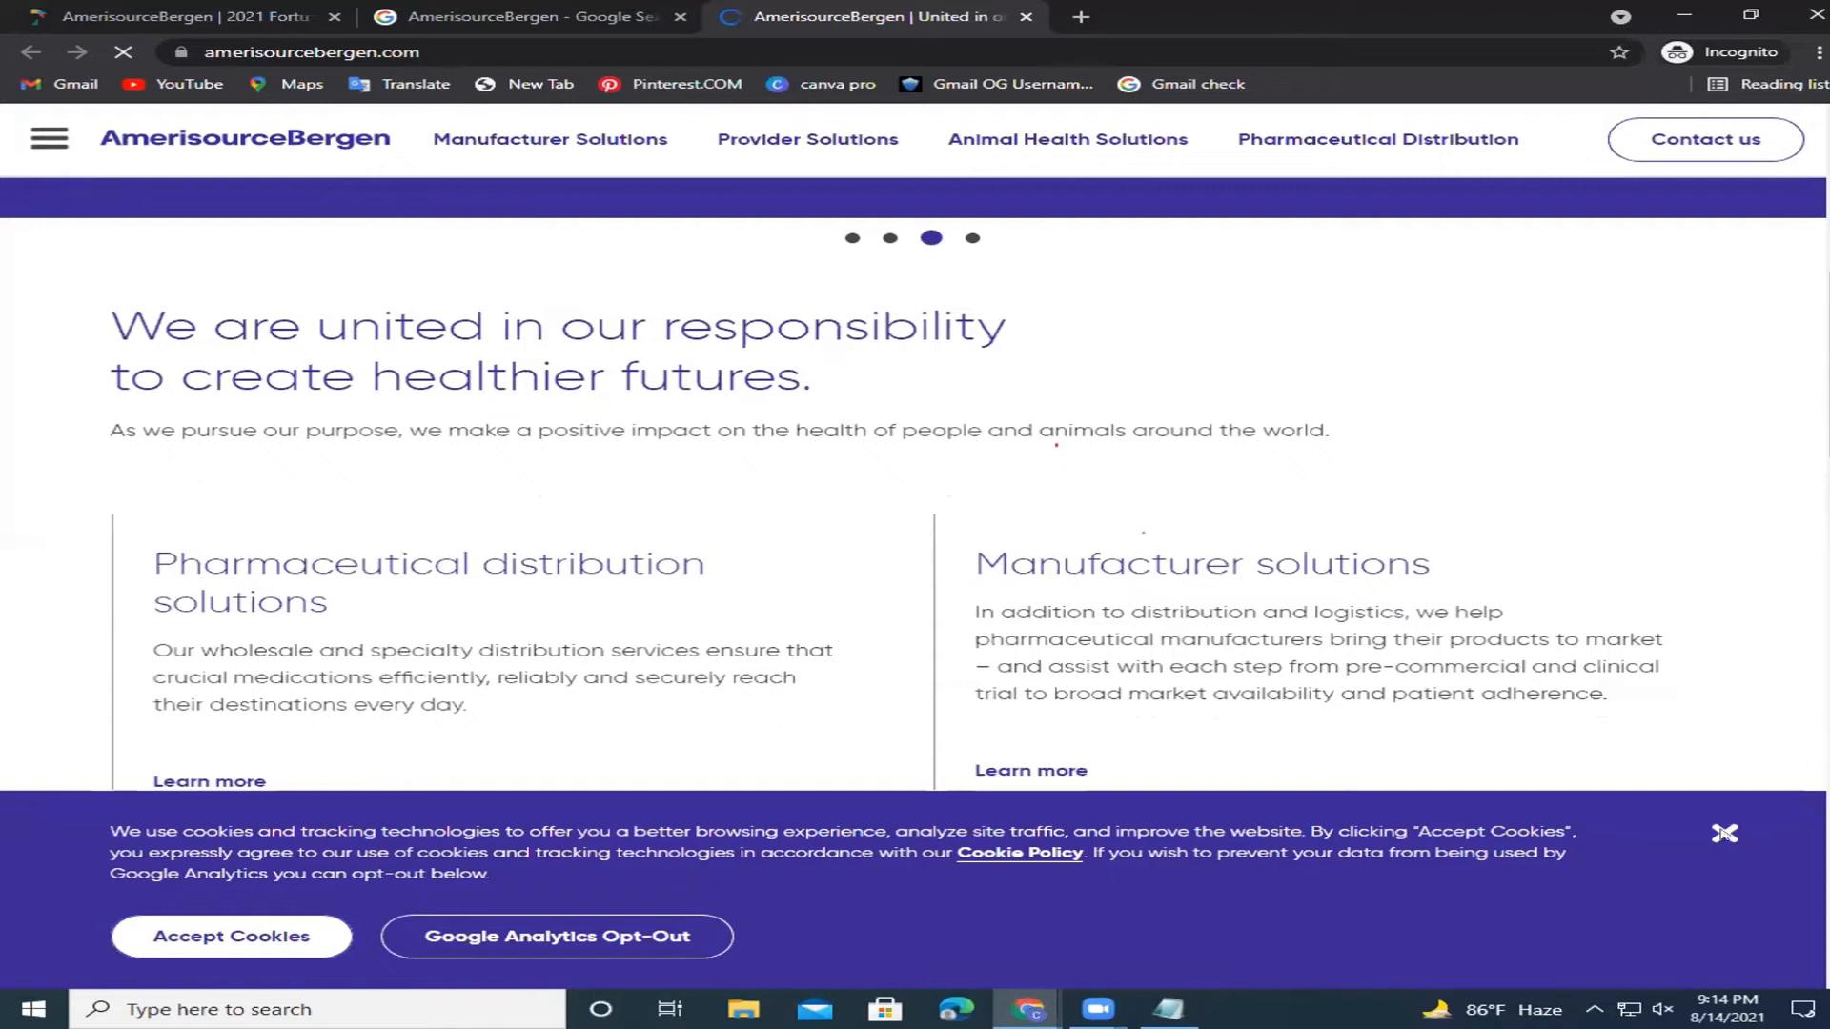
left_click(1722, 819)
scroll(915, 581, "down", 14)
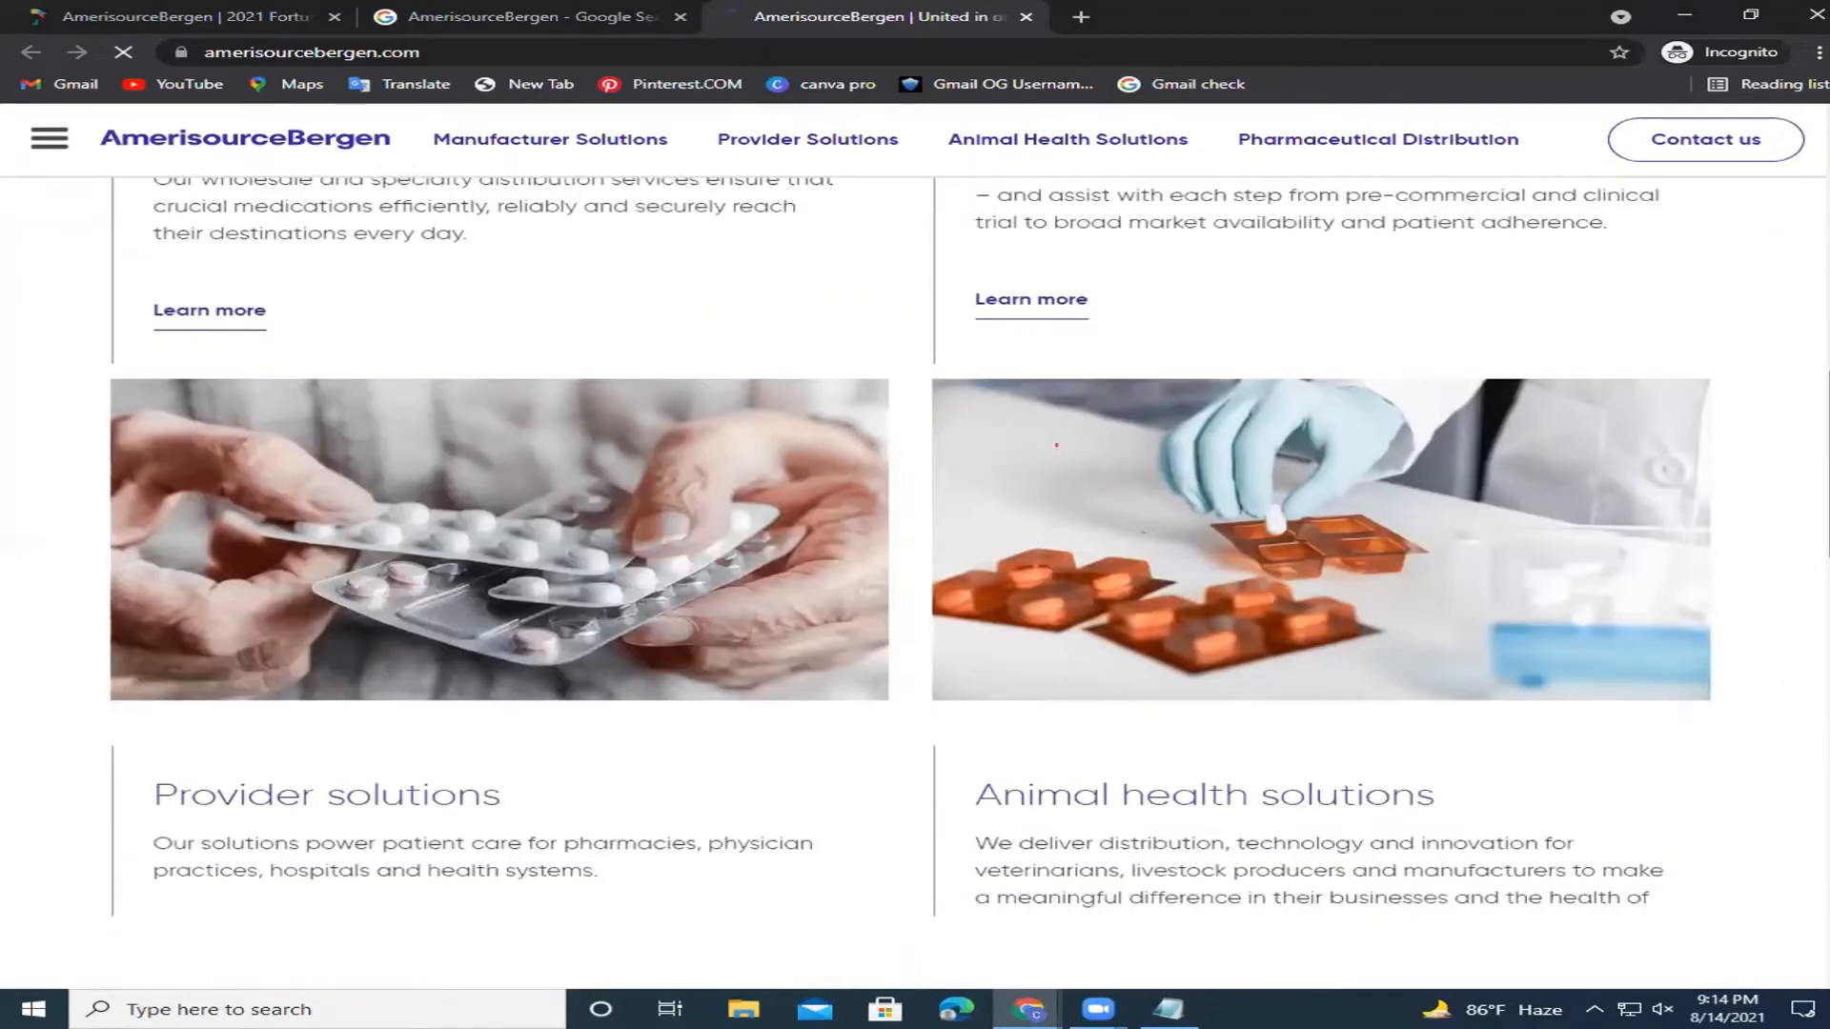
scroll(1531, 558, "down", 12)
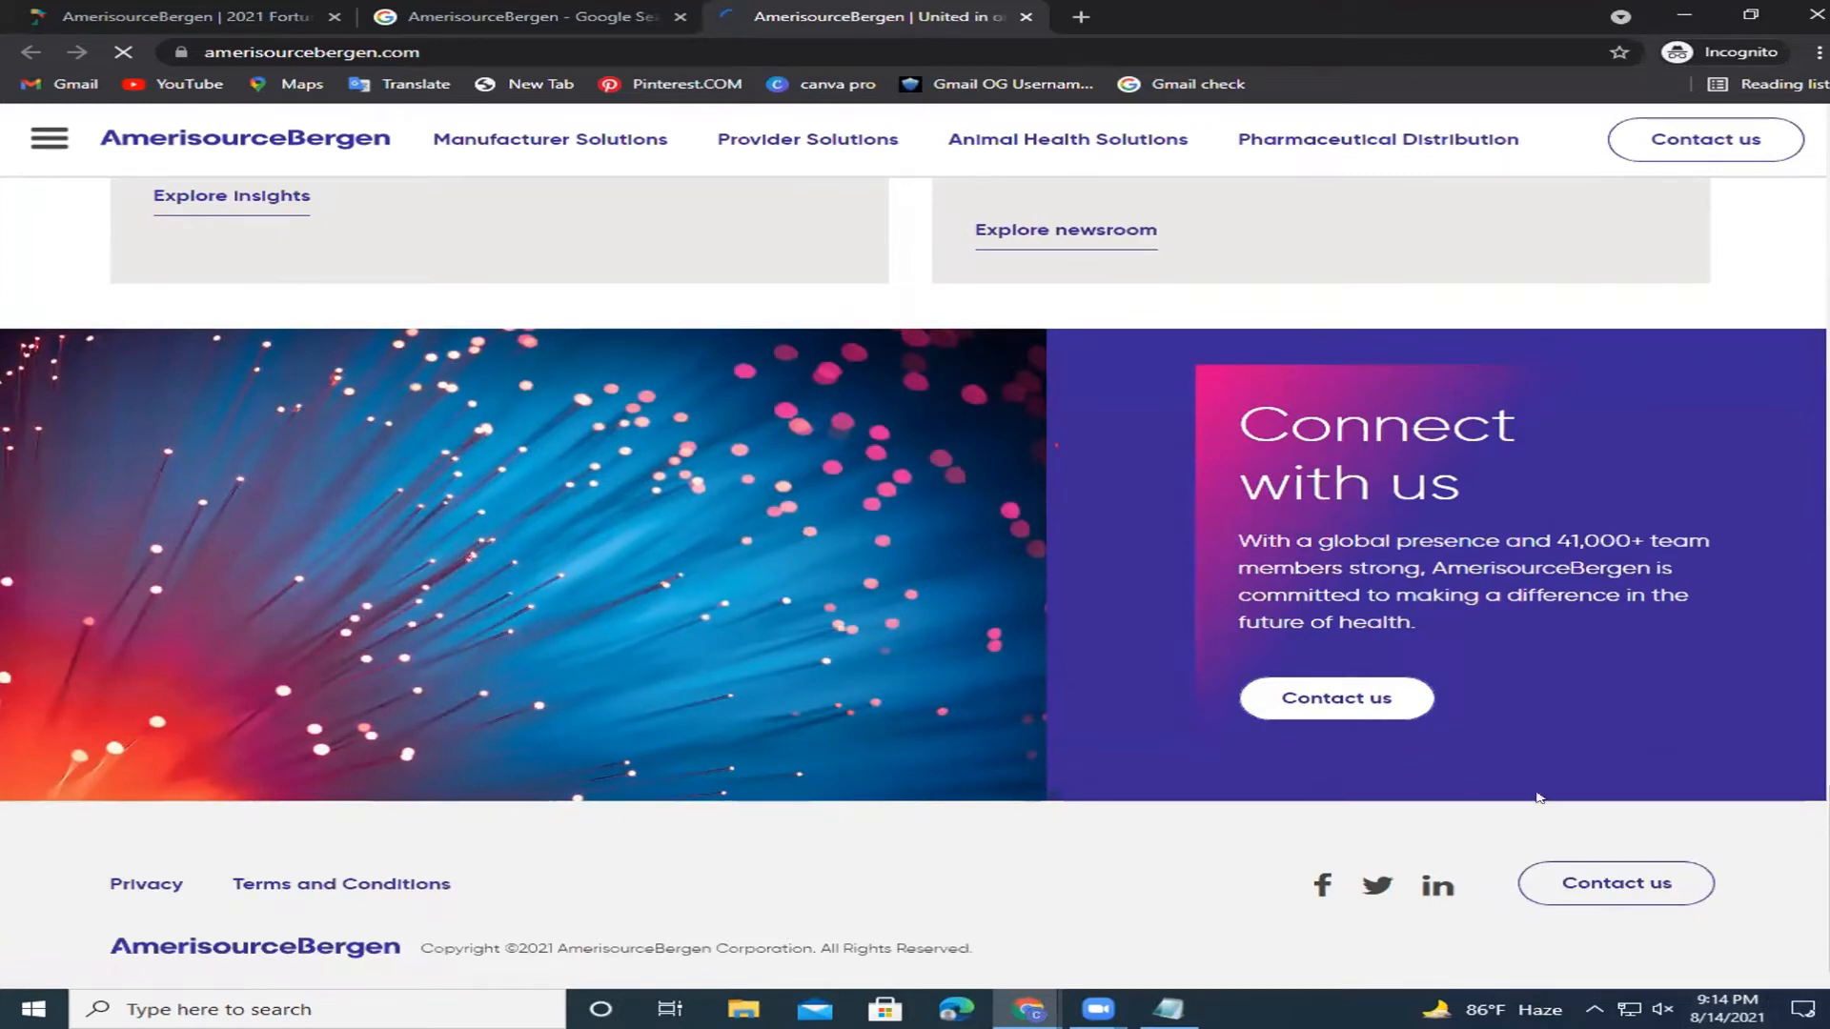
scroll(1632, 199, "up", 15)
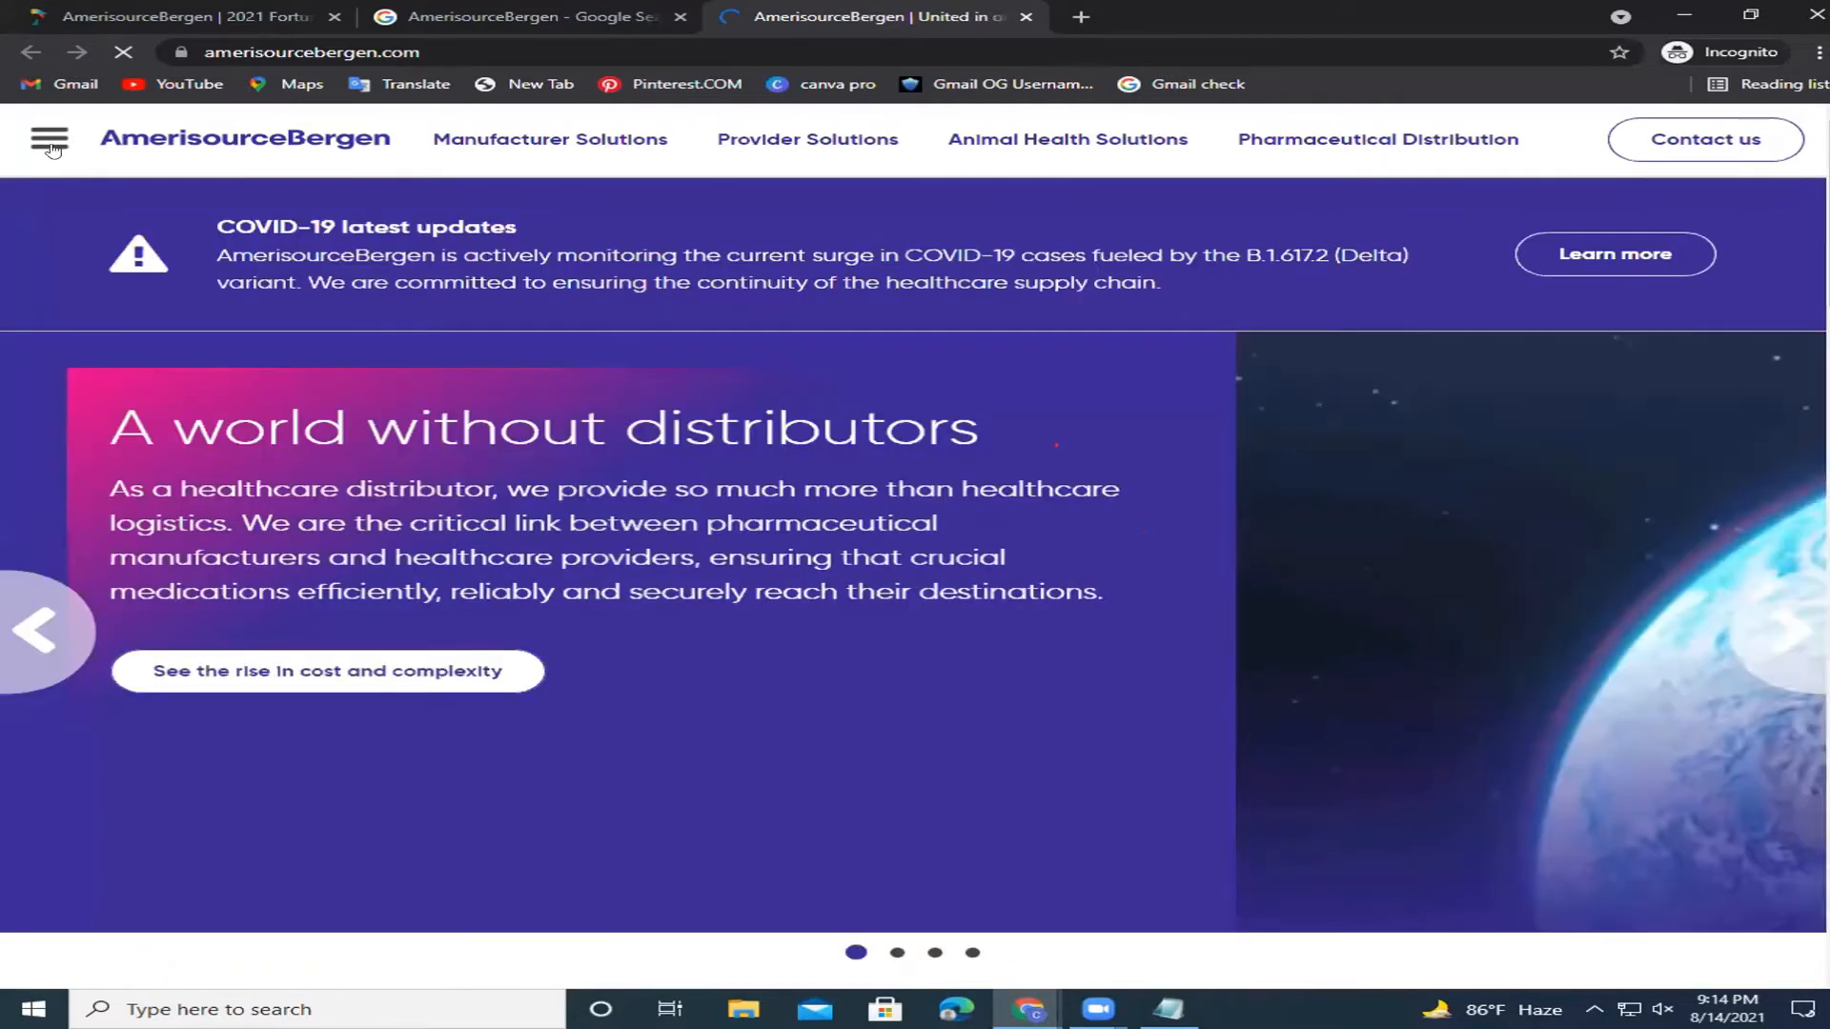
left_click(49, 141)
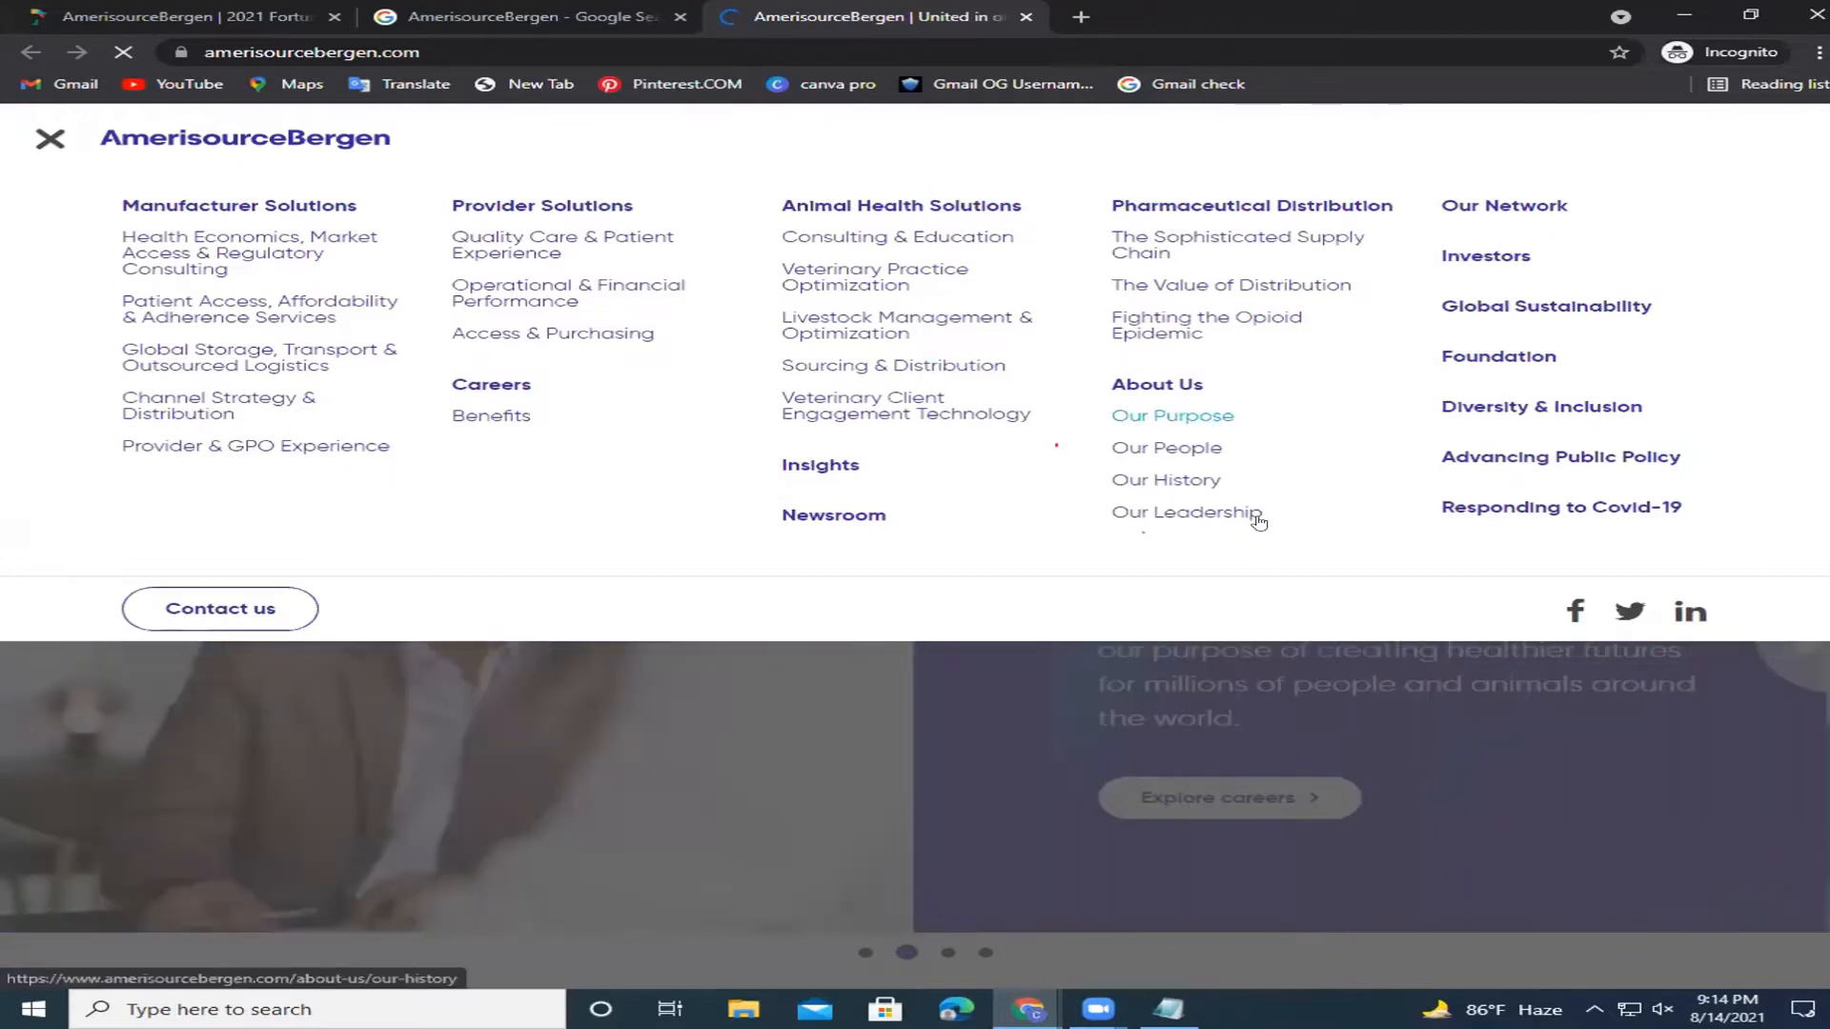
left_click(1130, 383)
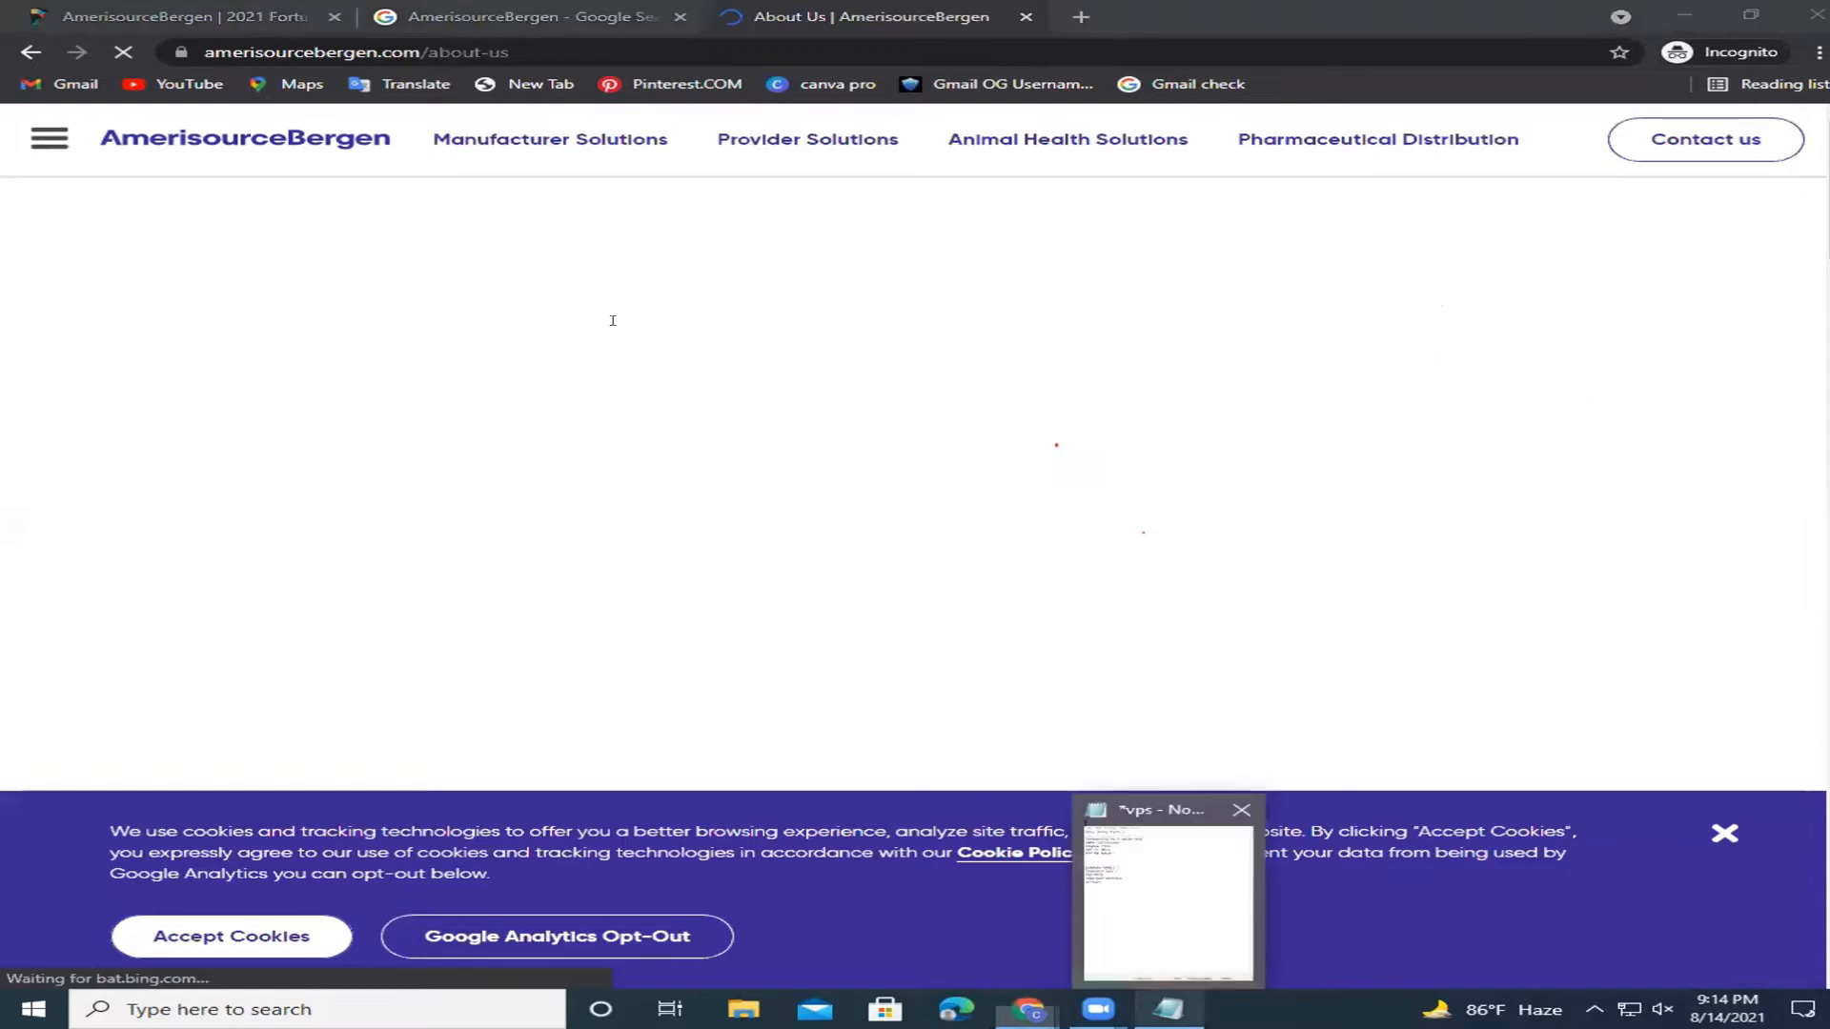
Step through the template's Companyr Ceo, CEO MAil, Address and Contact lines in Notepad.
key("alt+Tab")
key("Right")
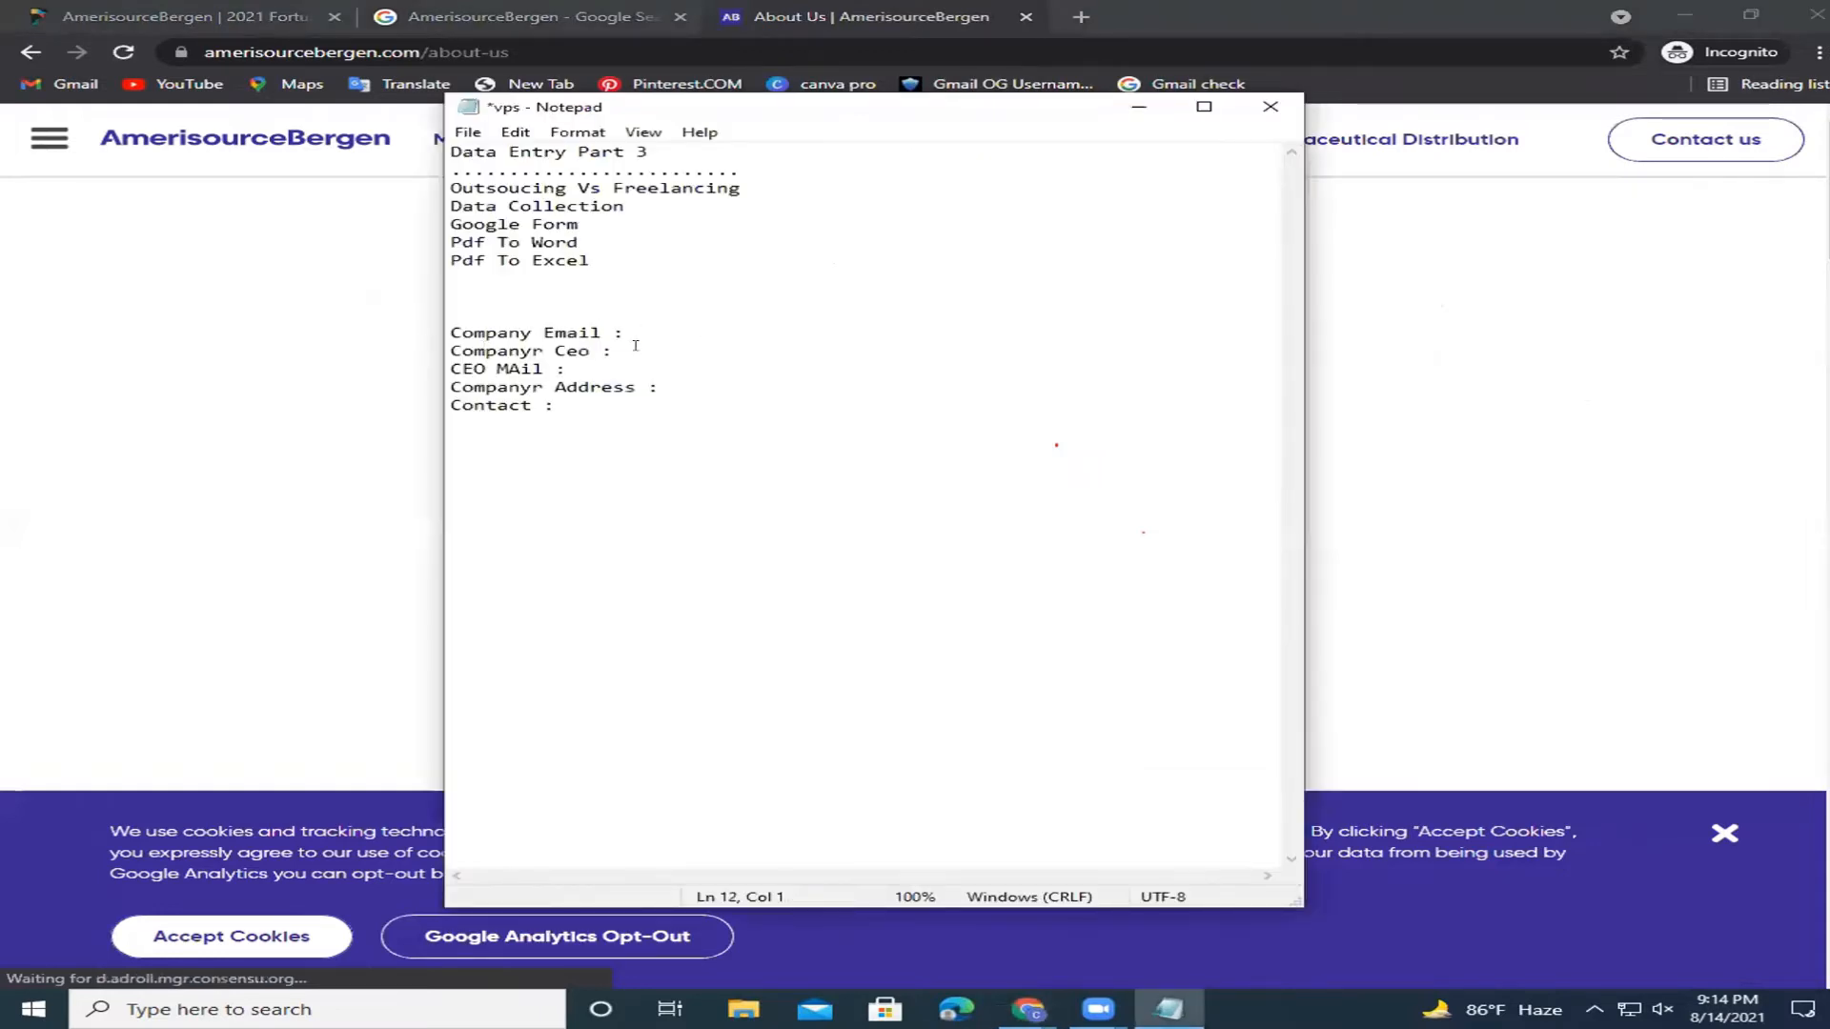
key("End")
key("shift+Left")
key("shift+Left")
key("shift+Left")
key("shift+Left")
key("shift+Home")
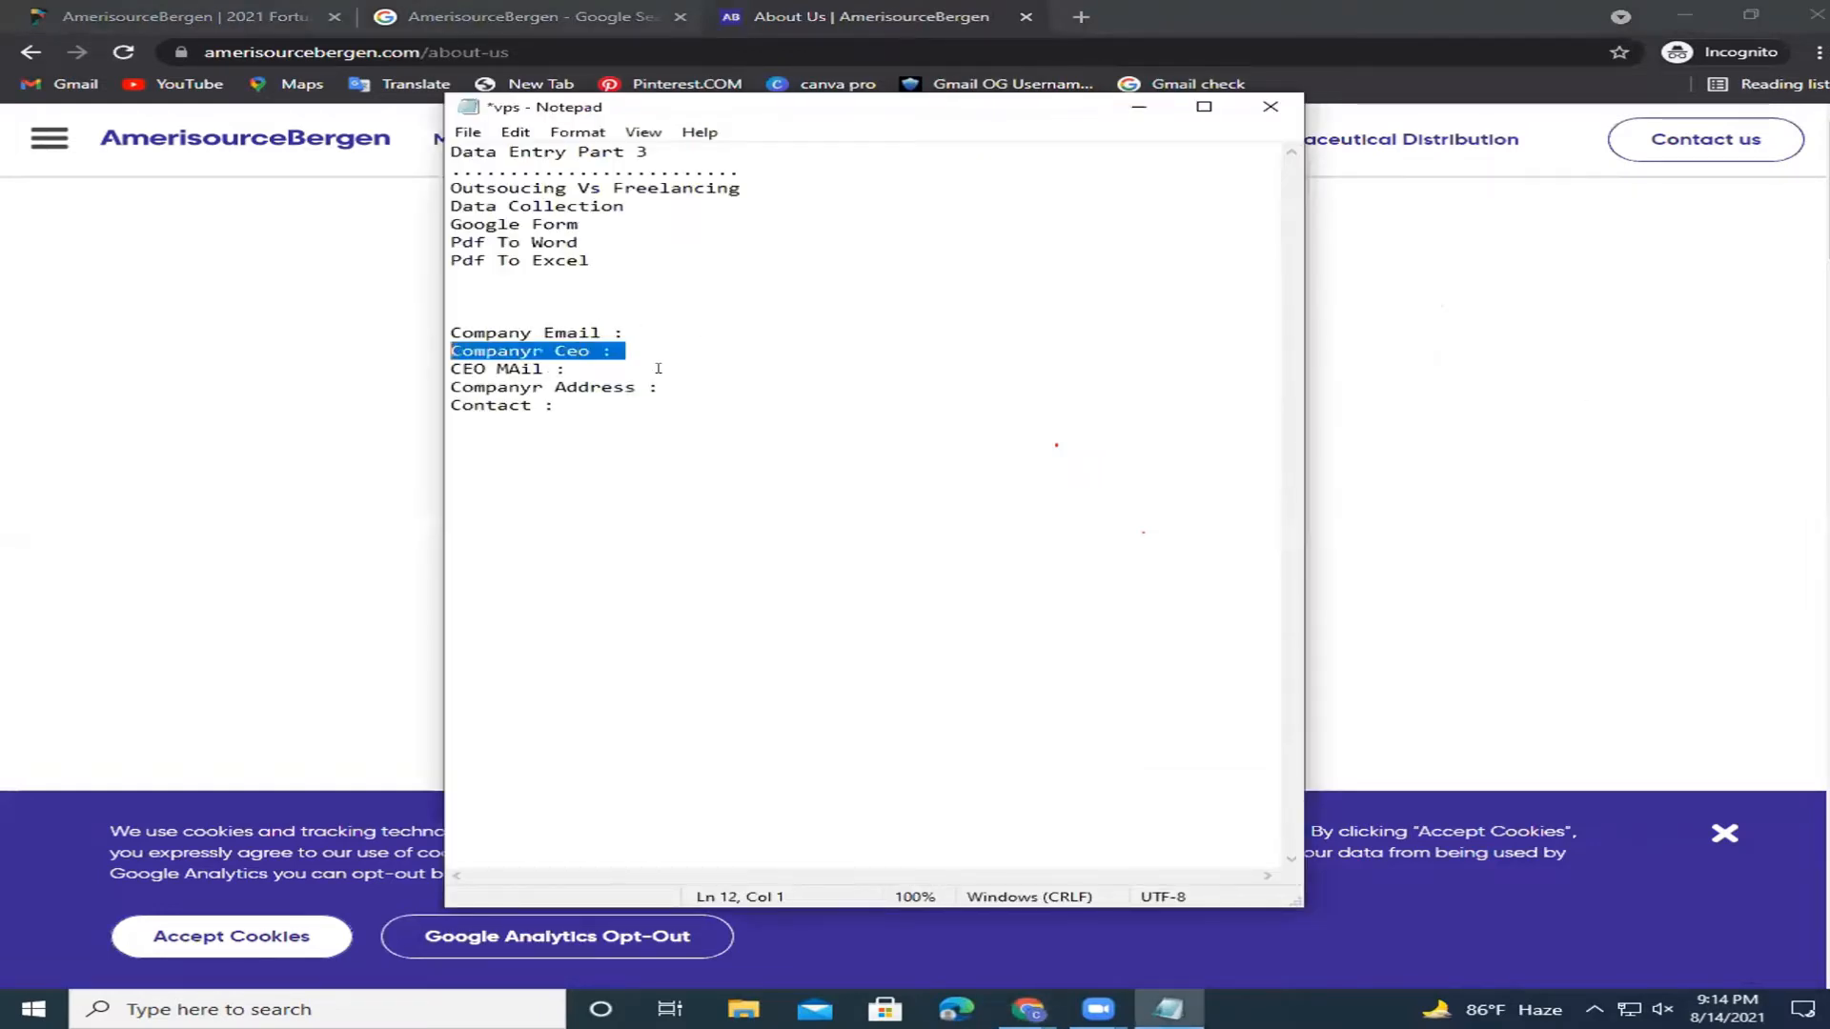
key("Down")
key("End")
key("shift+Home")
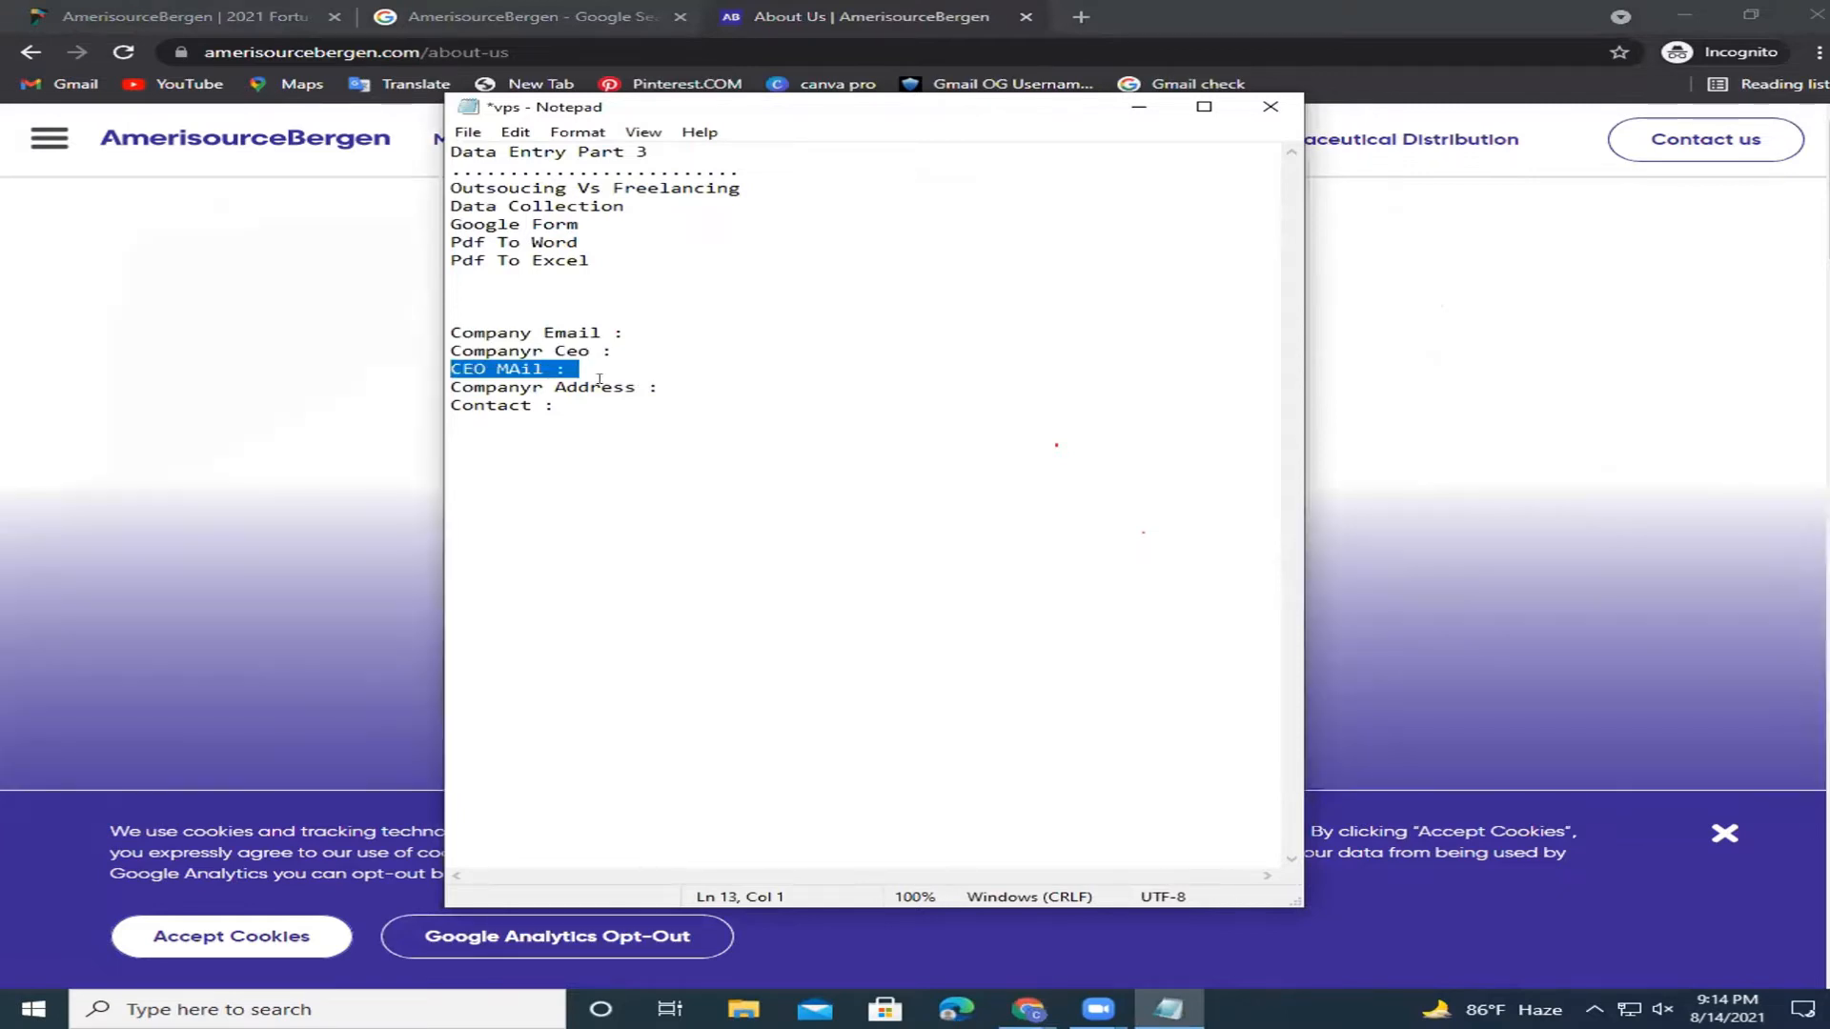
key("Down")
key("End")
key("shift+Left")
key("shift+Left")
key("shift+Left")
key("shift+Left")
key("shift+Left")
key("shift+Left")
key("shift+Left")
key("shift+Left")
key("shift+Left")
key("shift+Left")
key("shift+Left")
key("shift+Left")
key("shift+Left")
key("shift+Left")
key("Down")
key("End")
key("shift+Home")
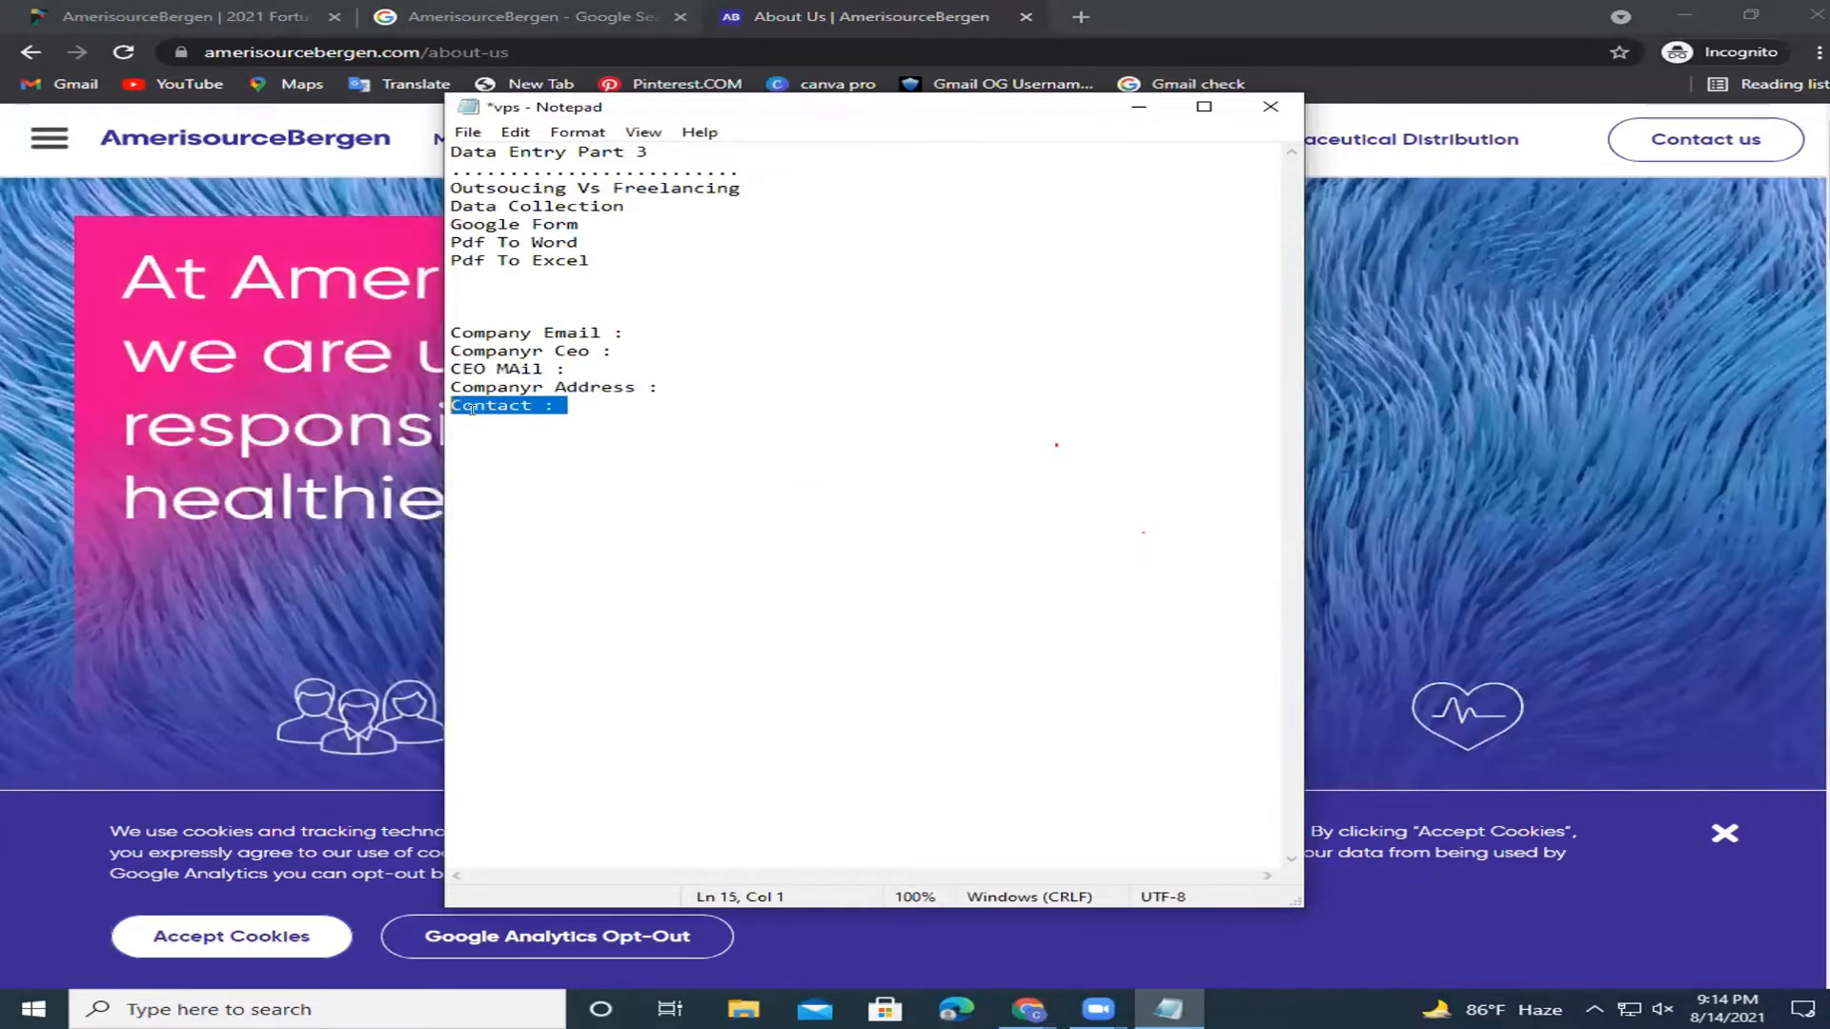
key("Down")
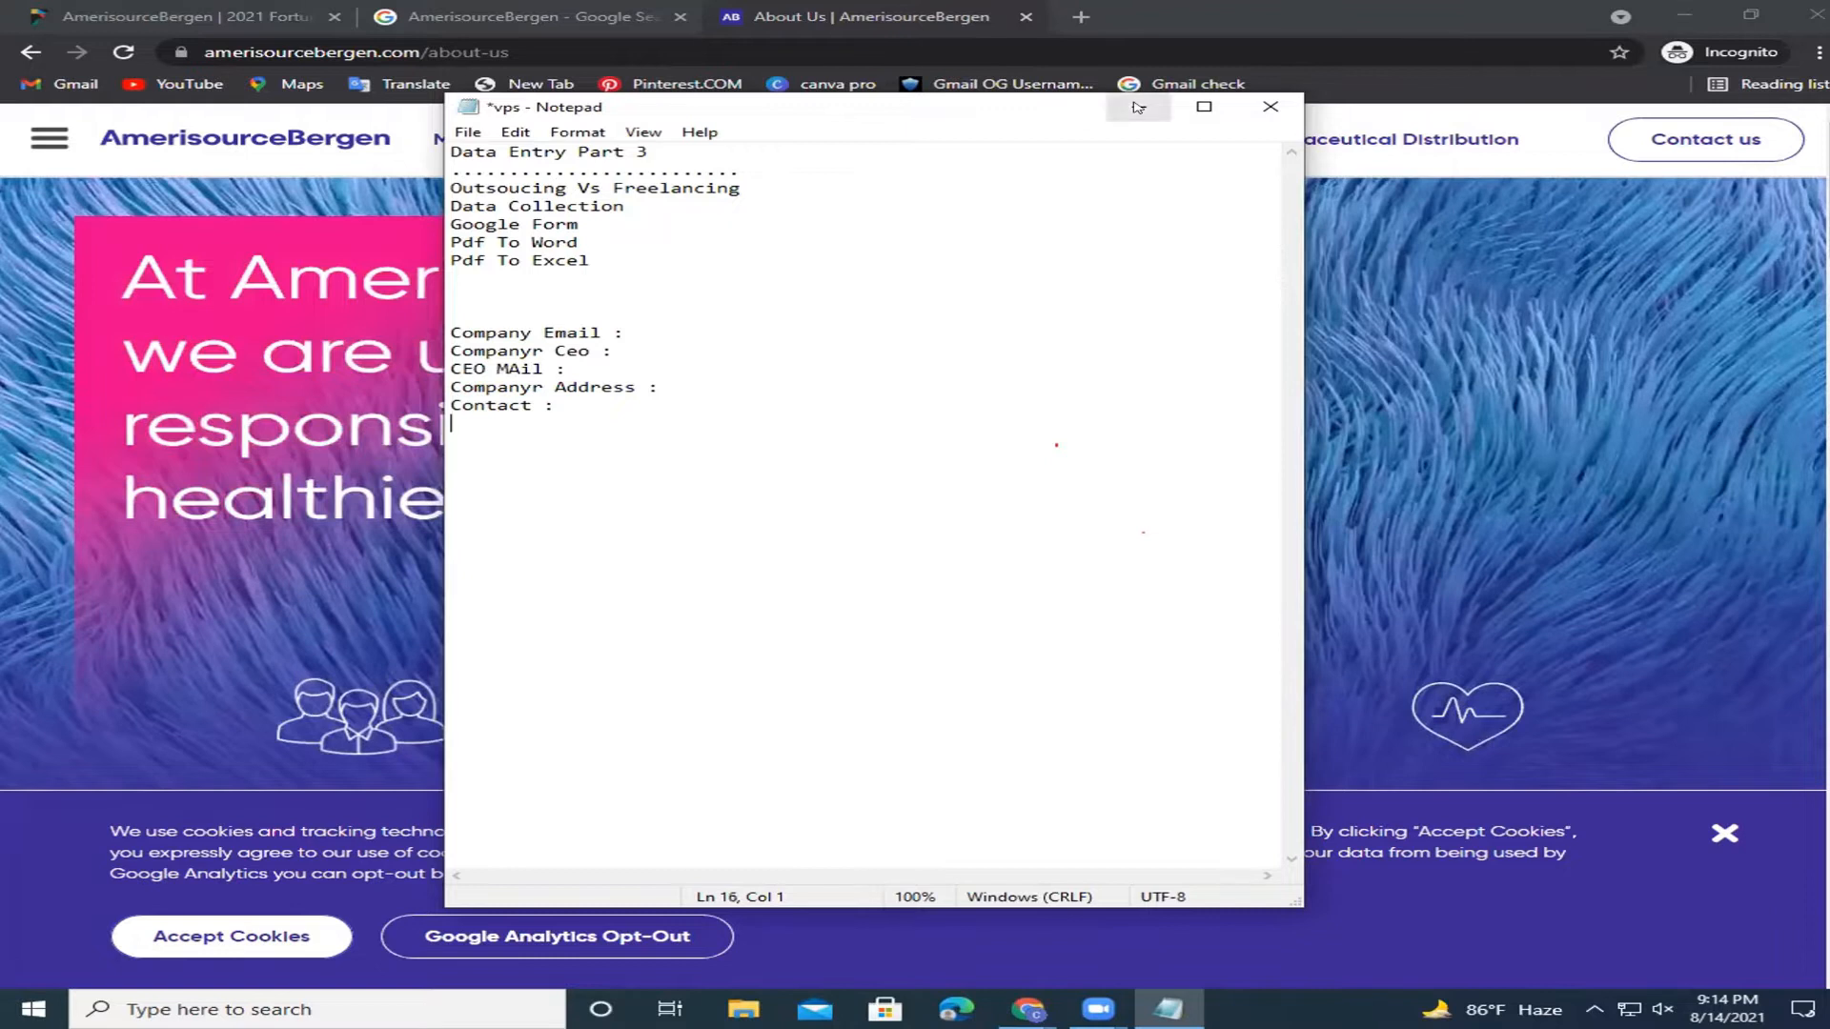
Minimize Notepad and scroll the About Us page down to the footer and back to the top.
left_click(1137, 107)
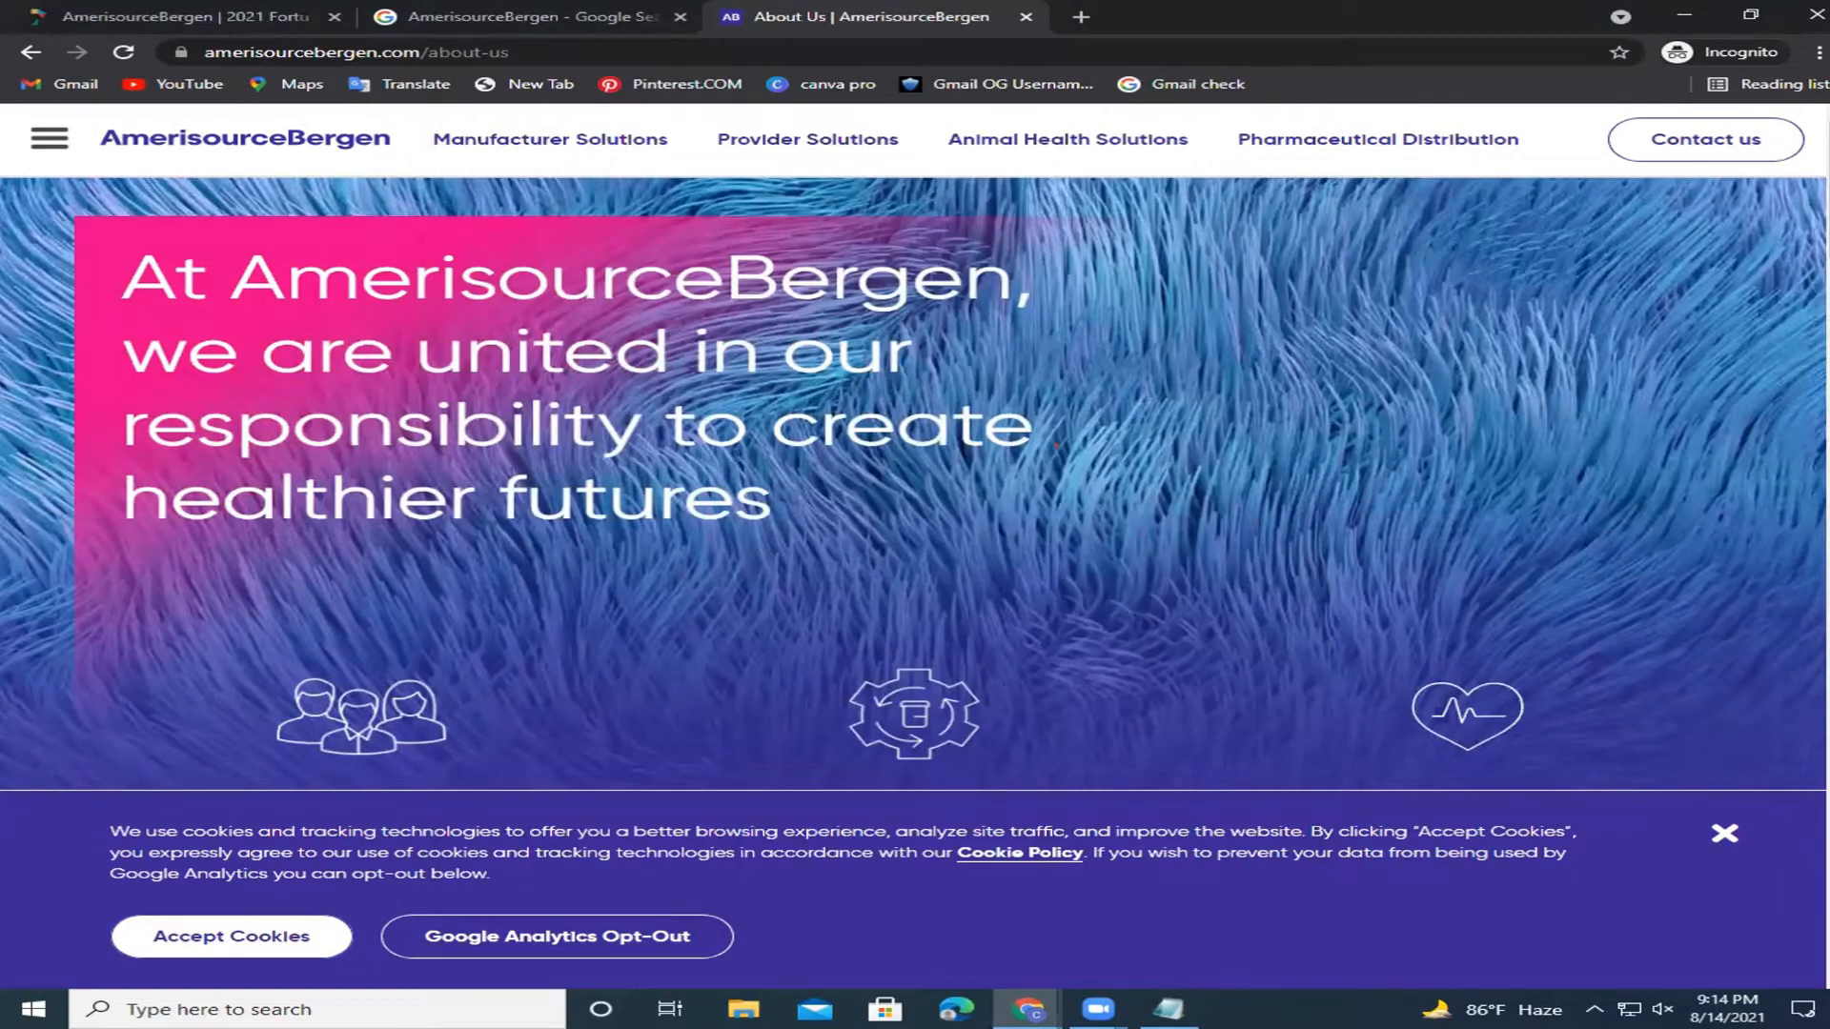
scroll(1056, 445, "down", 4)
scroll(1056, 445, "down", 4)
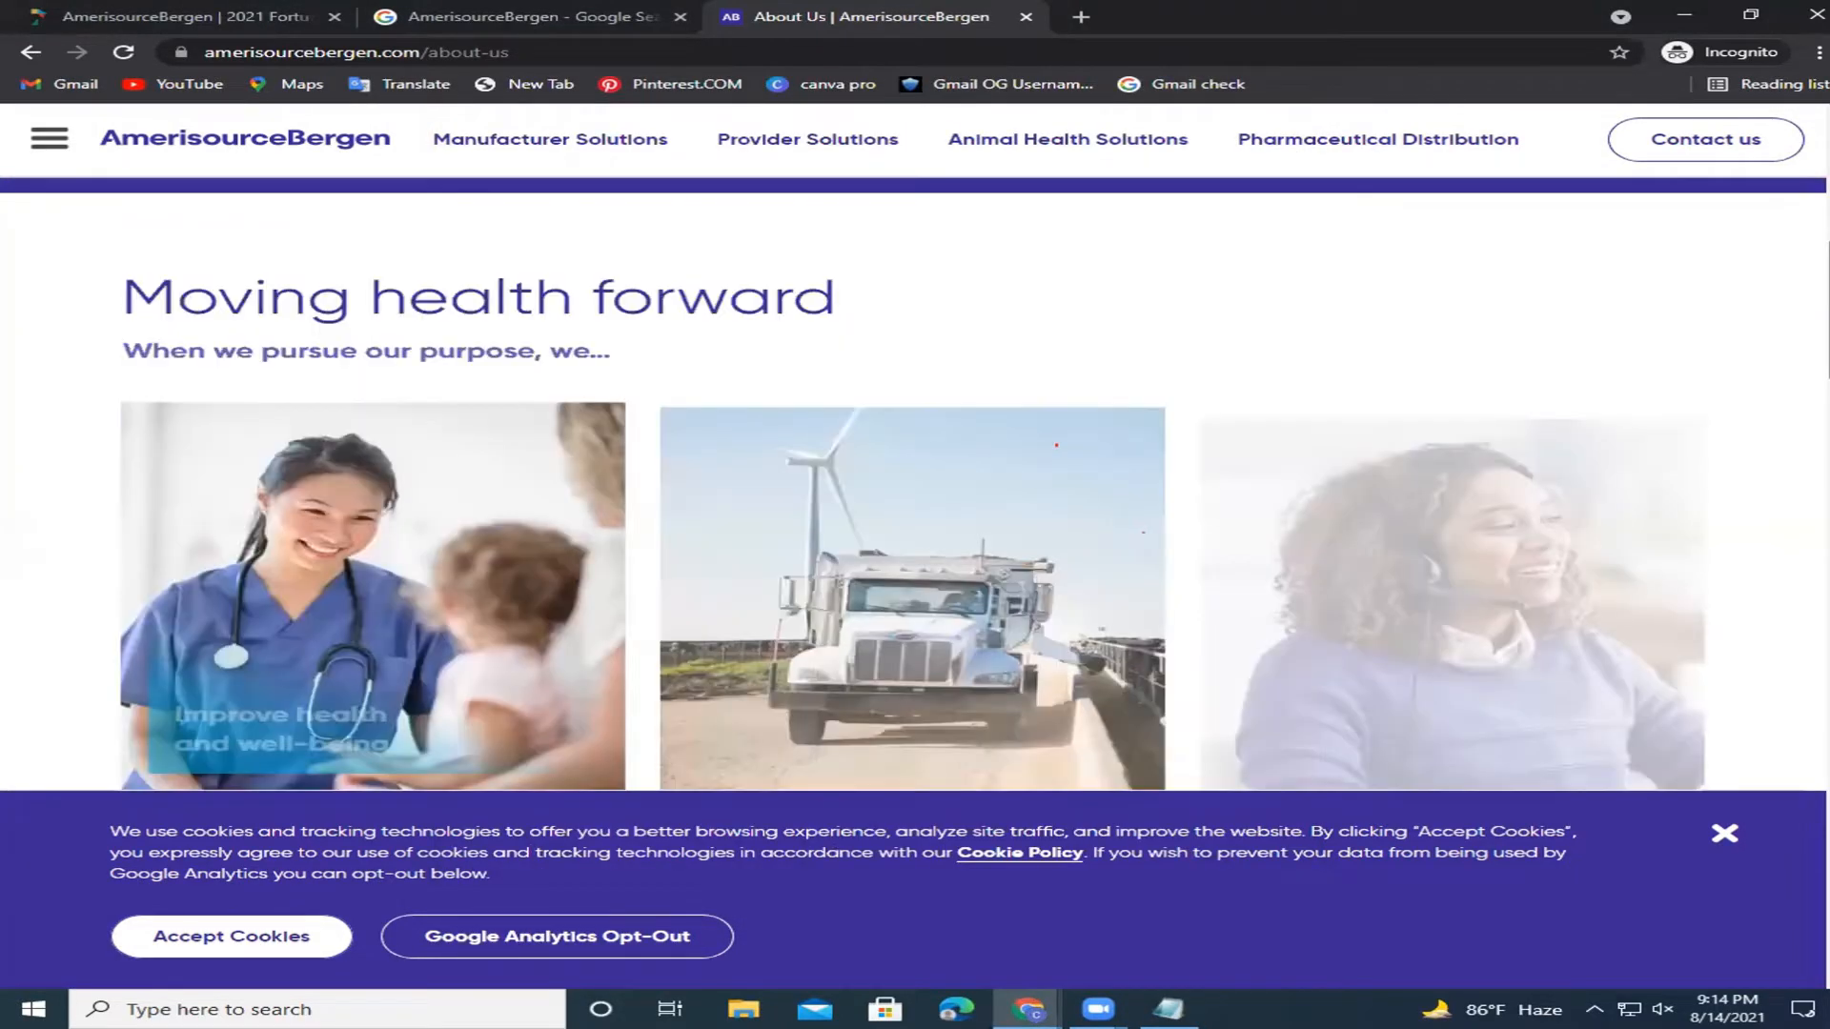
scroll(1056, 445, "down", 1)
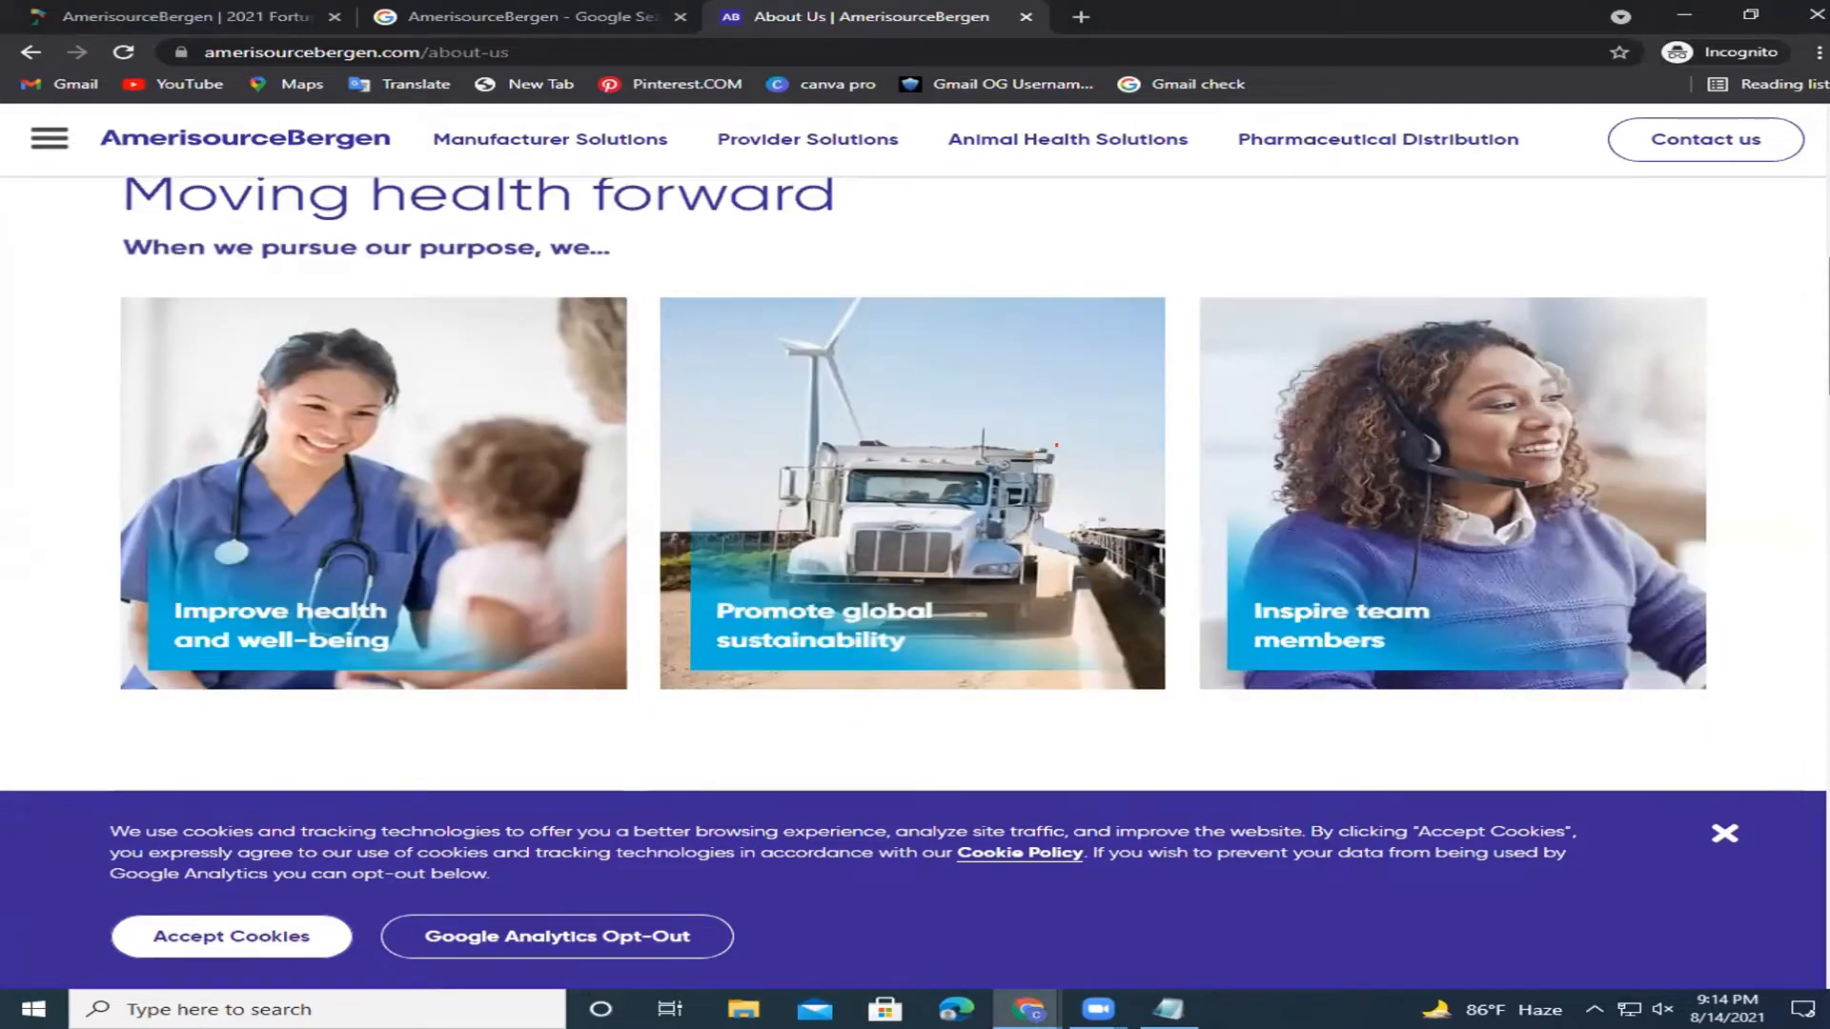
scroll(1056, 445, "down", 4)
scroll(1056, 445, "down", 1)
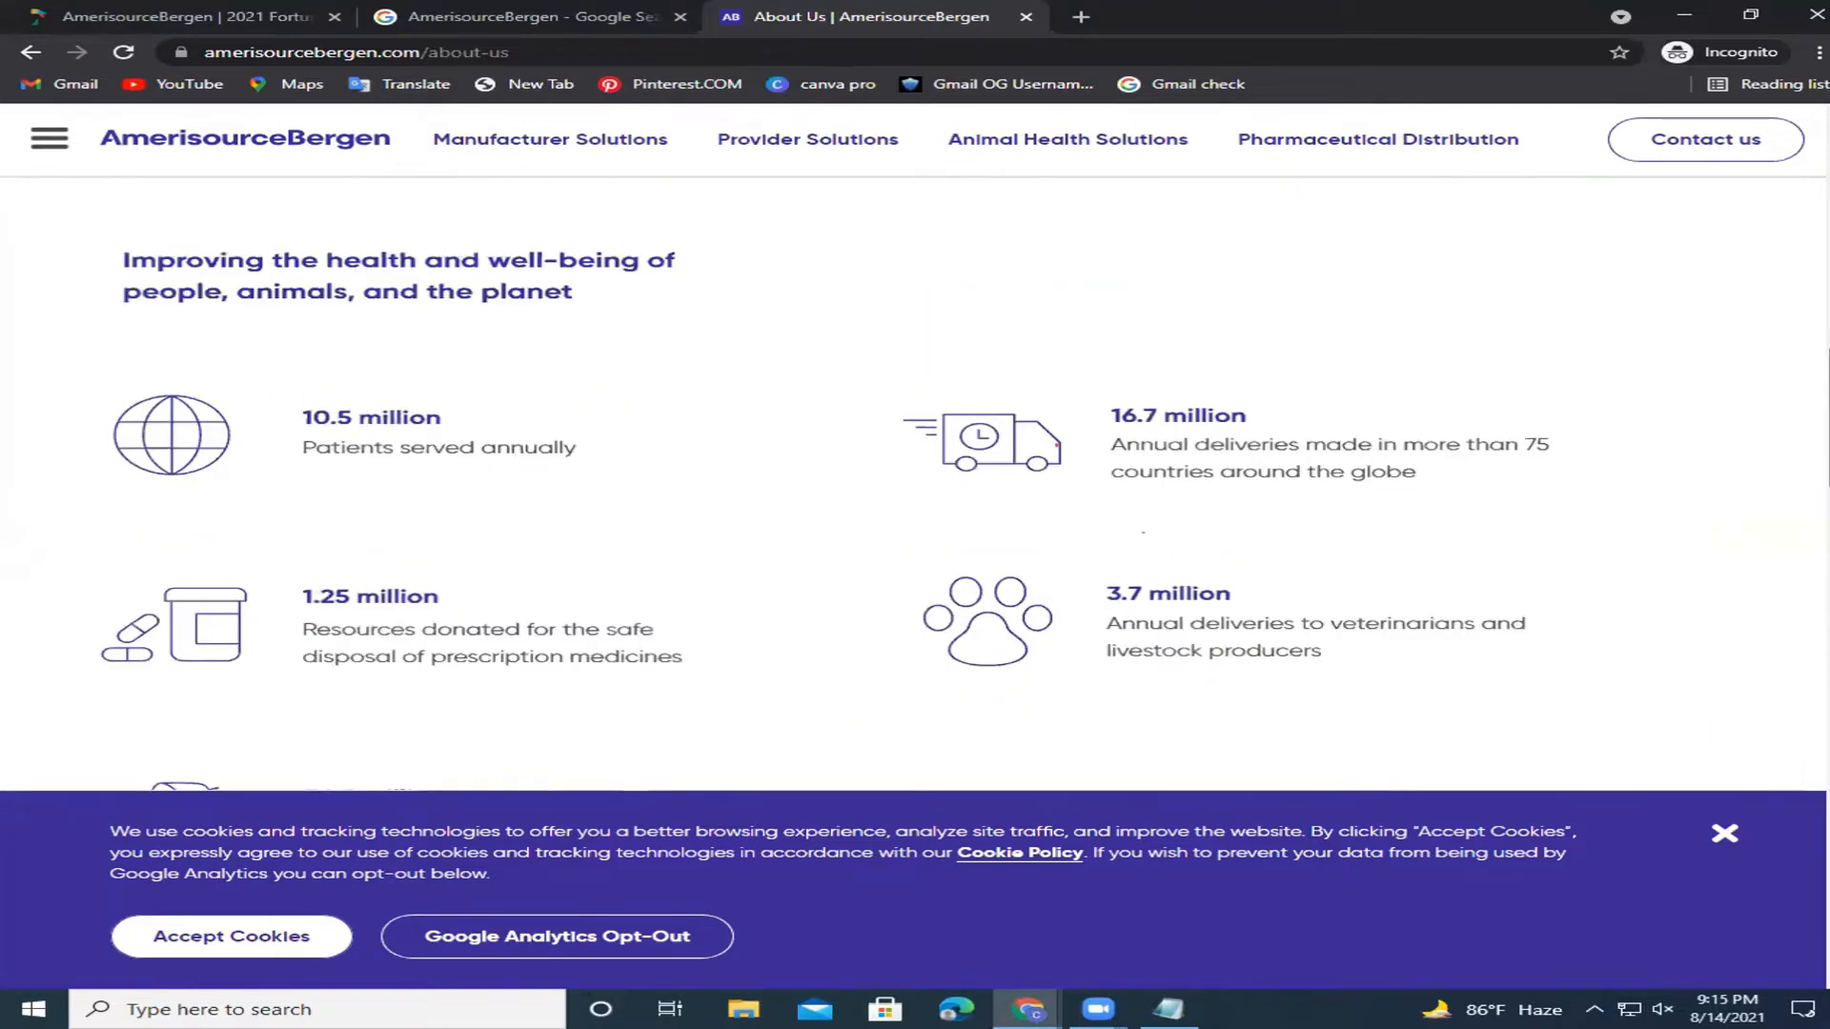
scroll(1056, 445, "down", 1)
scroll(1056, 445, "down", 5)
scroll(1798, 621, "down", 4)
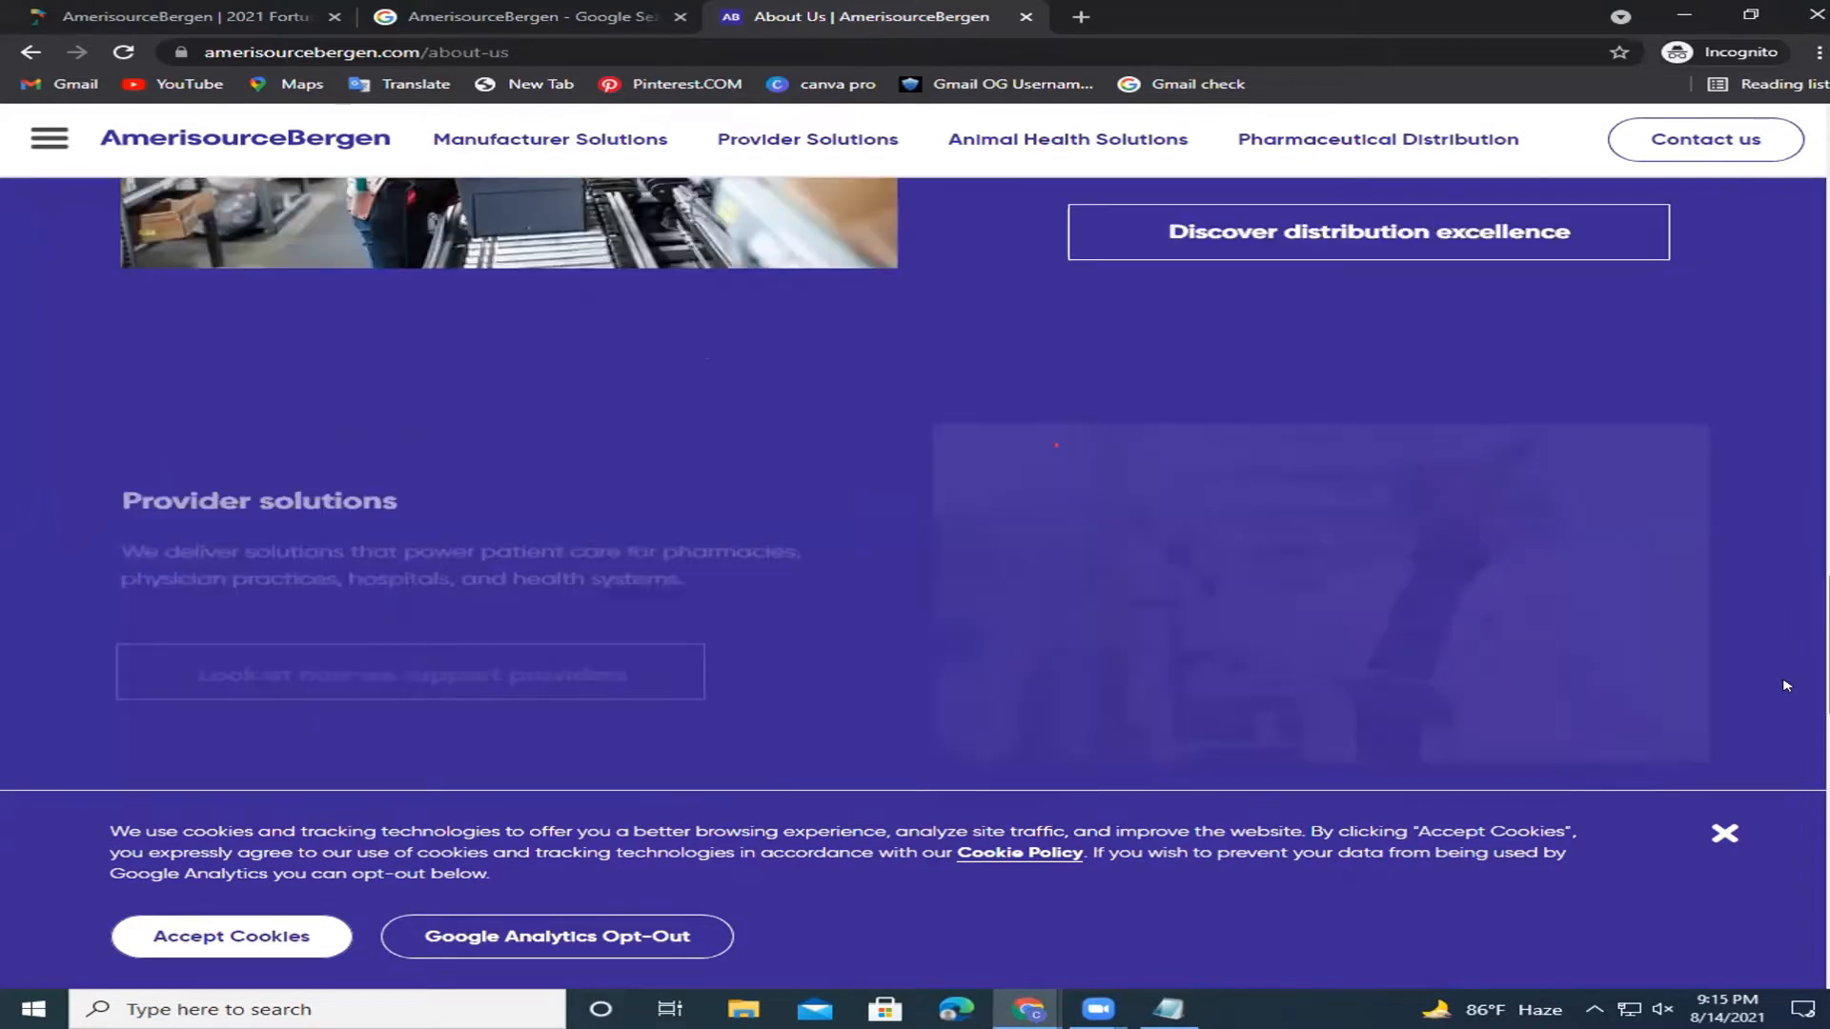
scroll(1786, 685, "down", 5)
scroll(1444, 754, "down", 1)
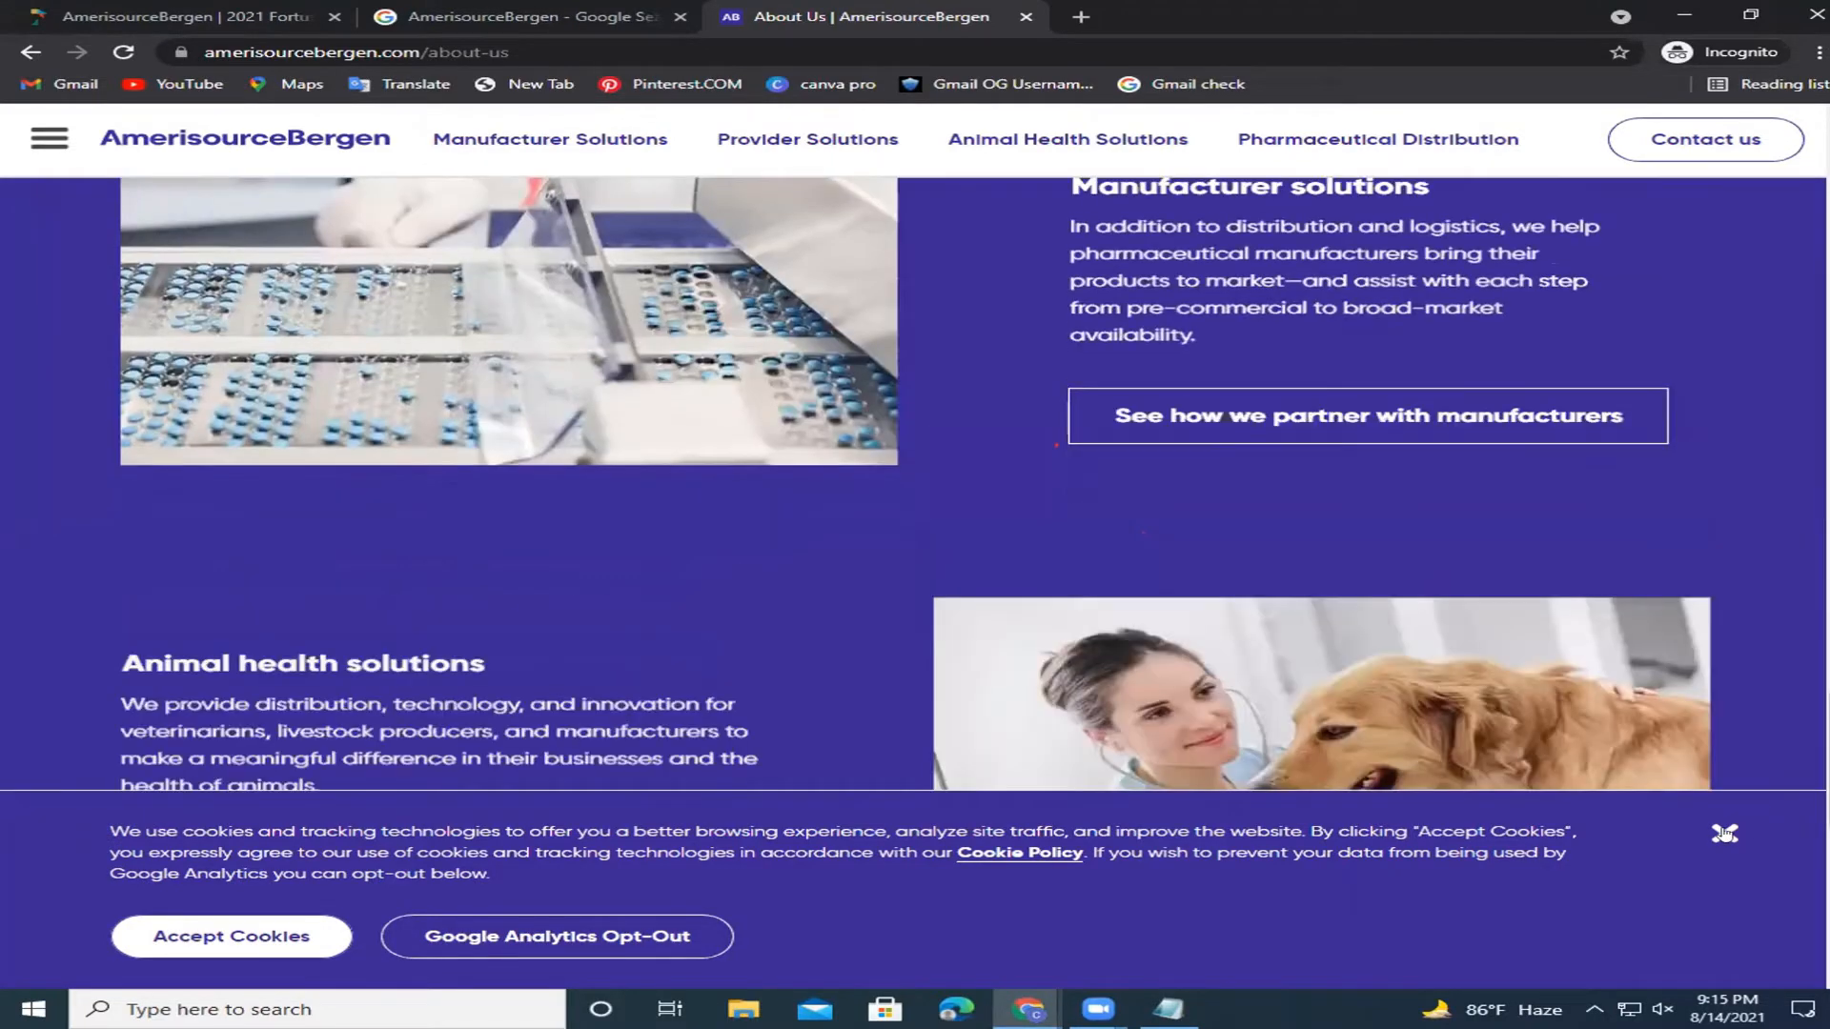
scroll(915, 583, "down", 2)
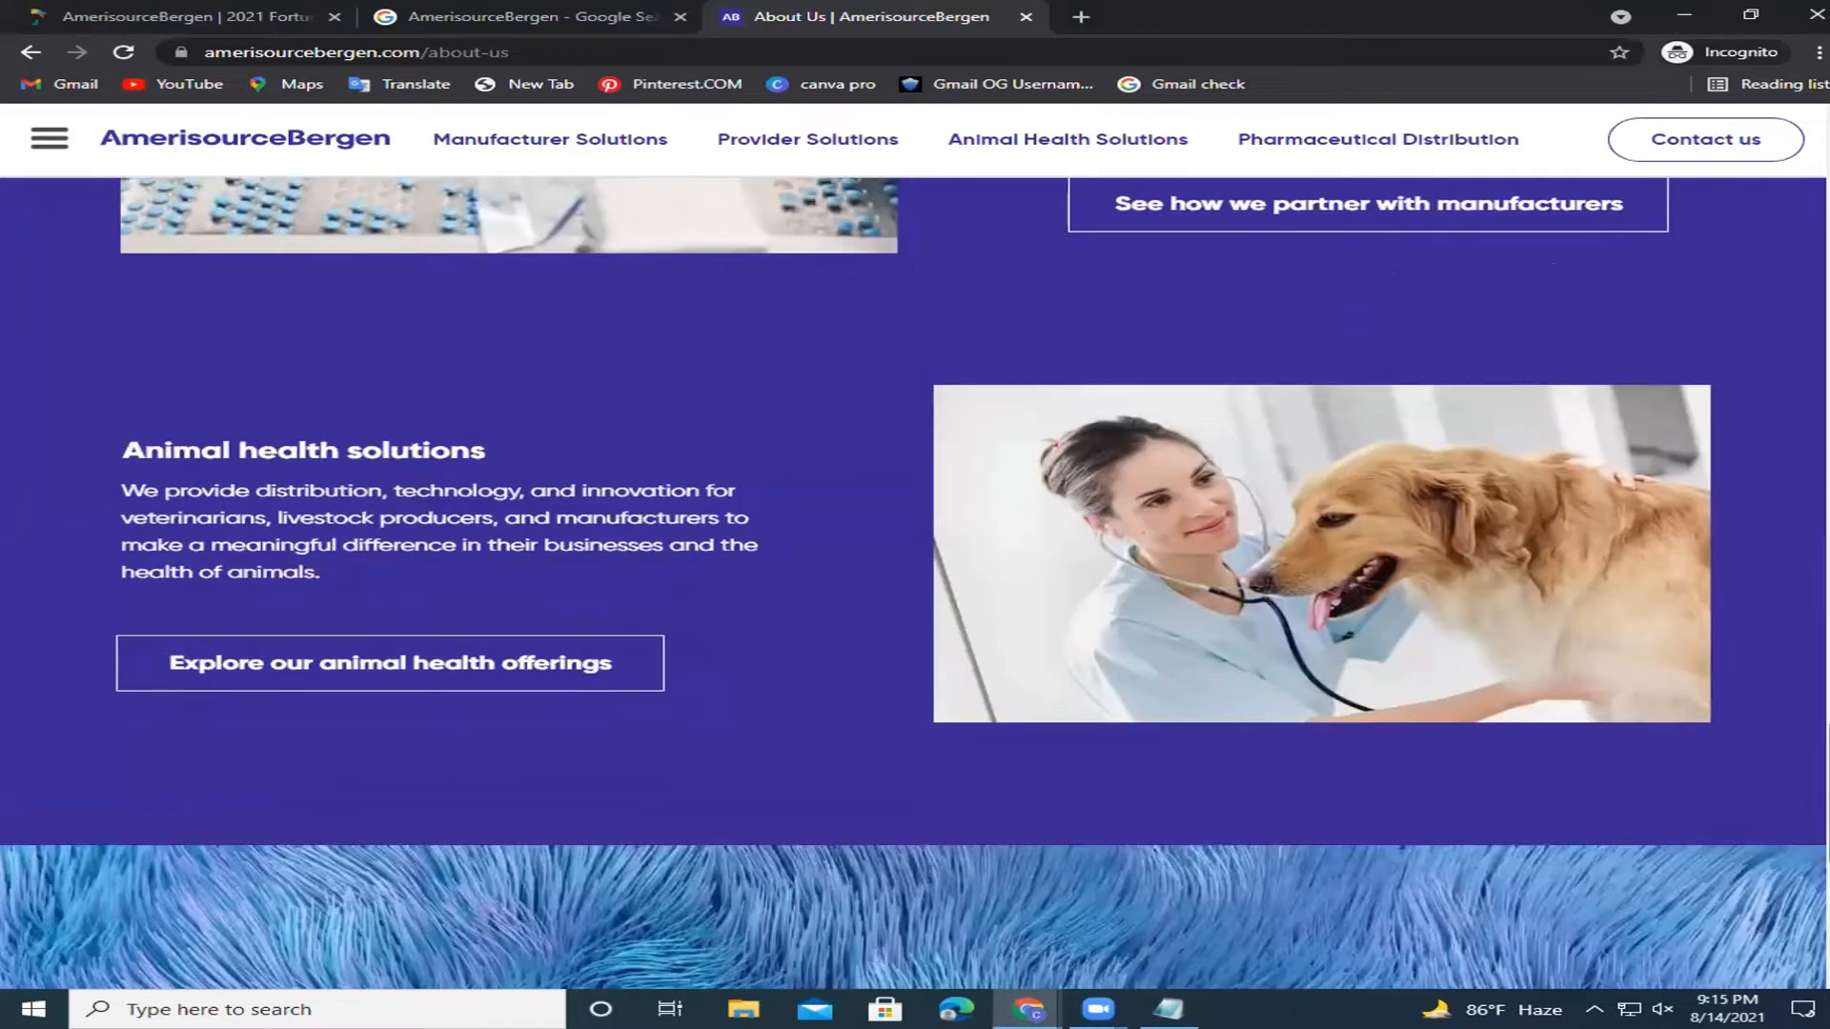
scroll(915, 583, "down", 1)
scroll(915, 583, "down", 5)
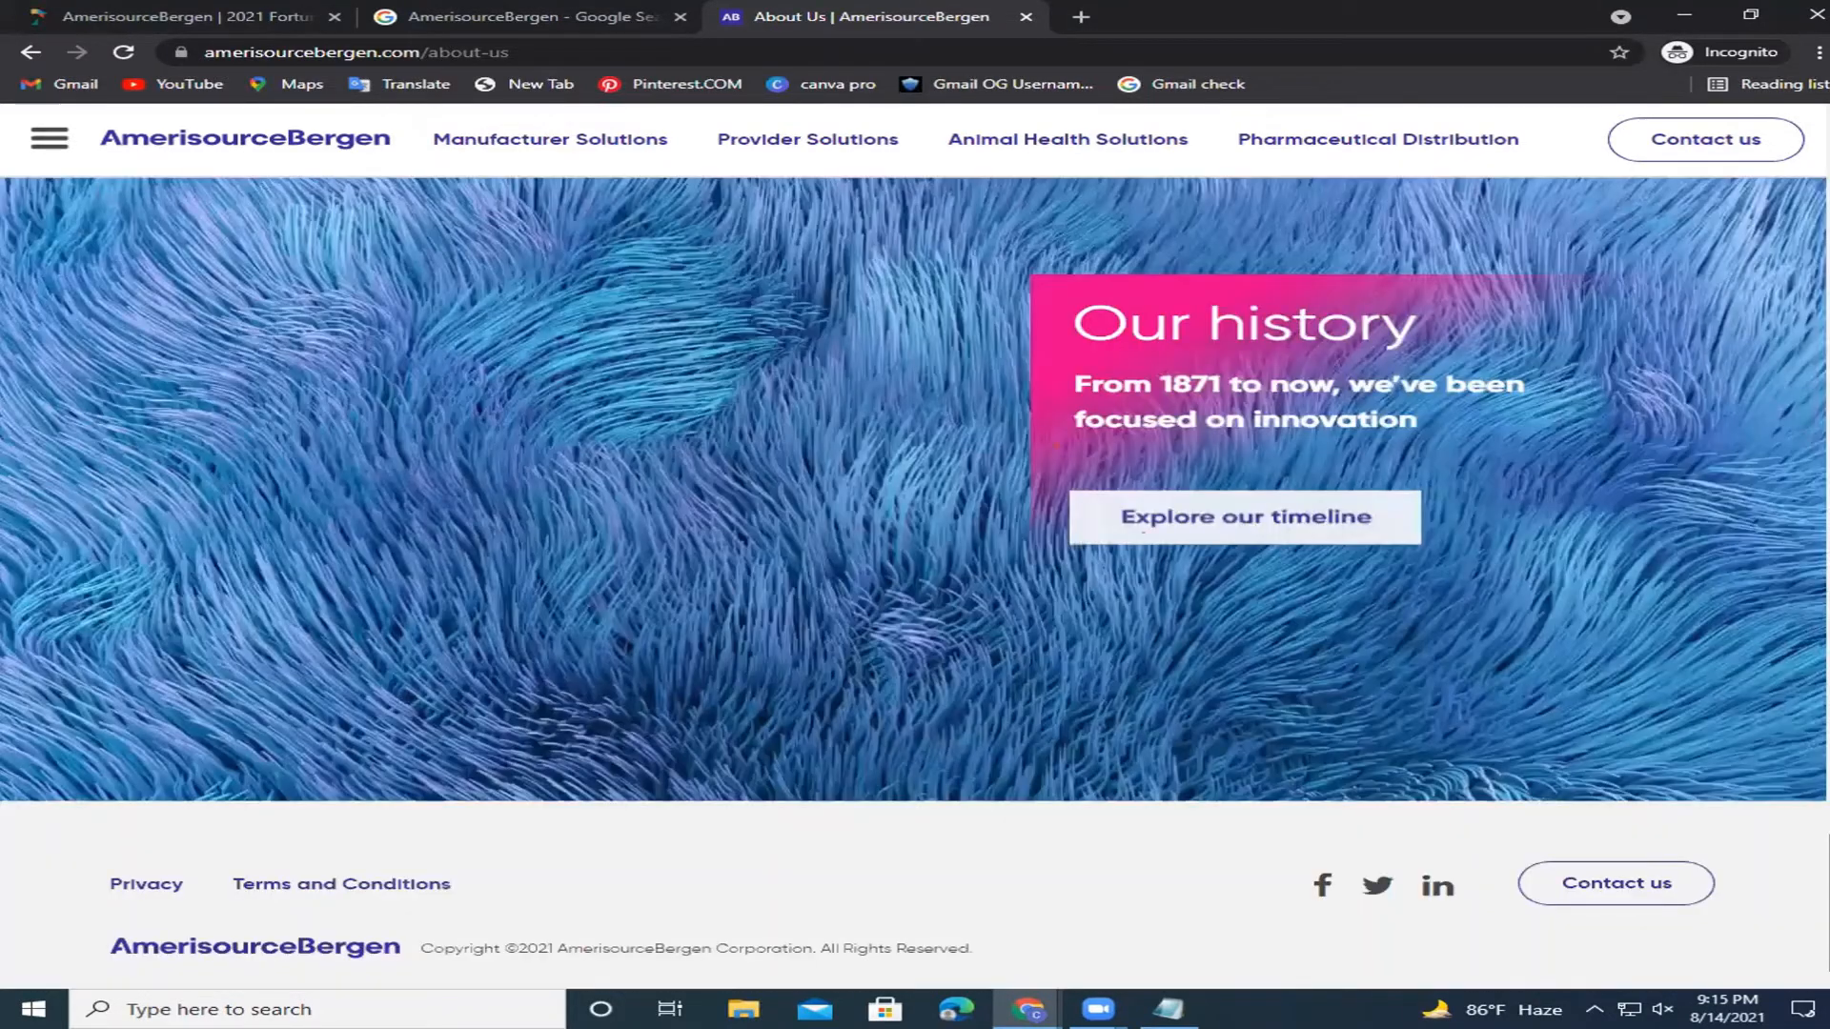
scroll(915, 582, "up", 1)
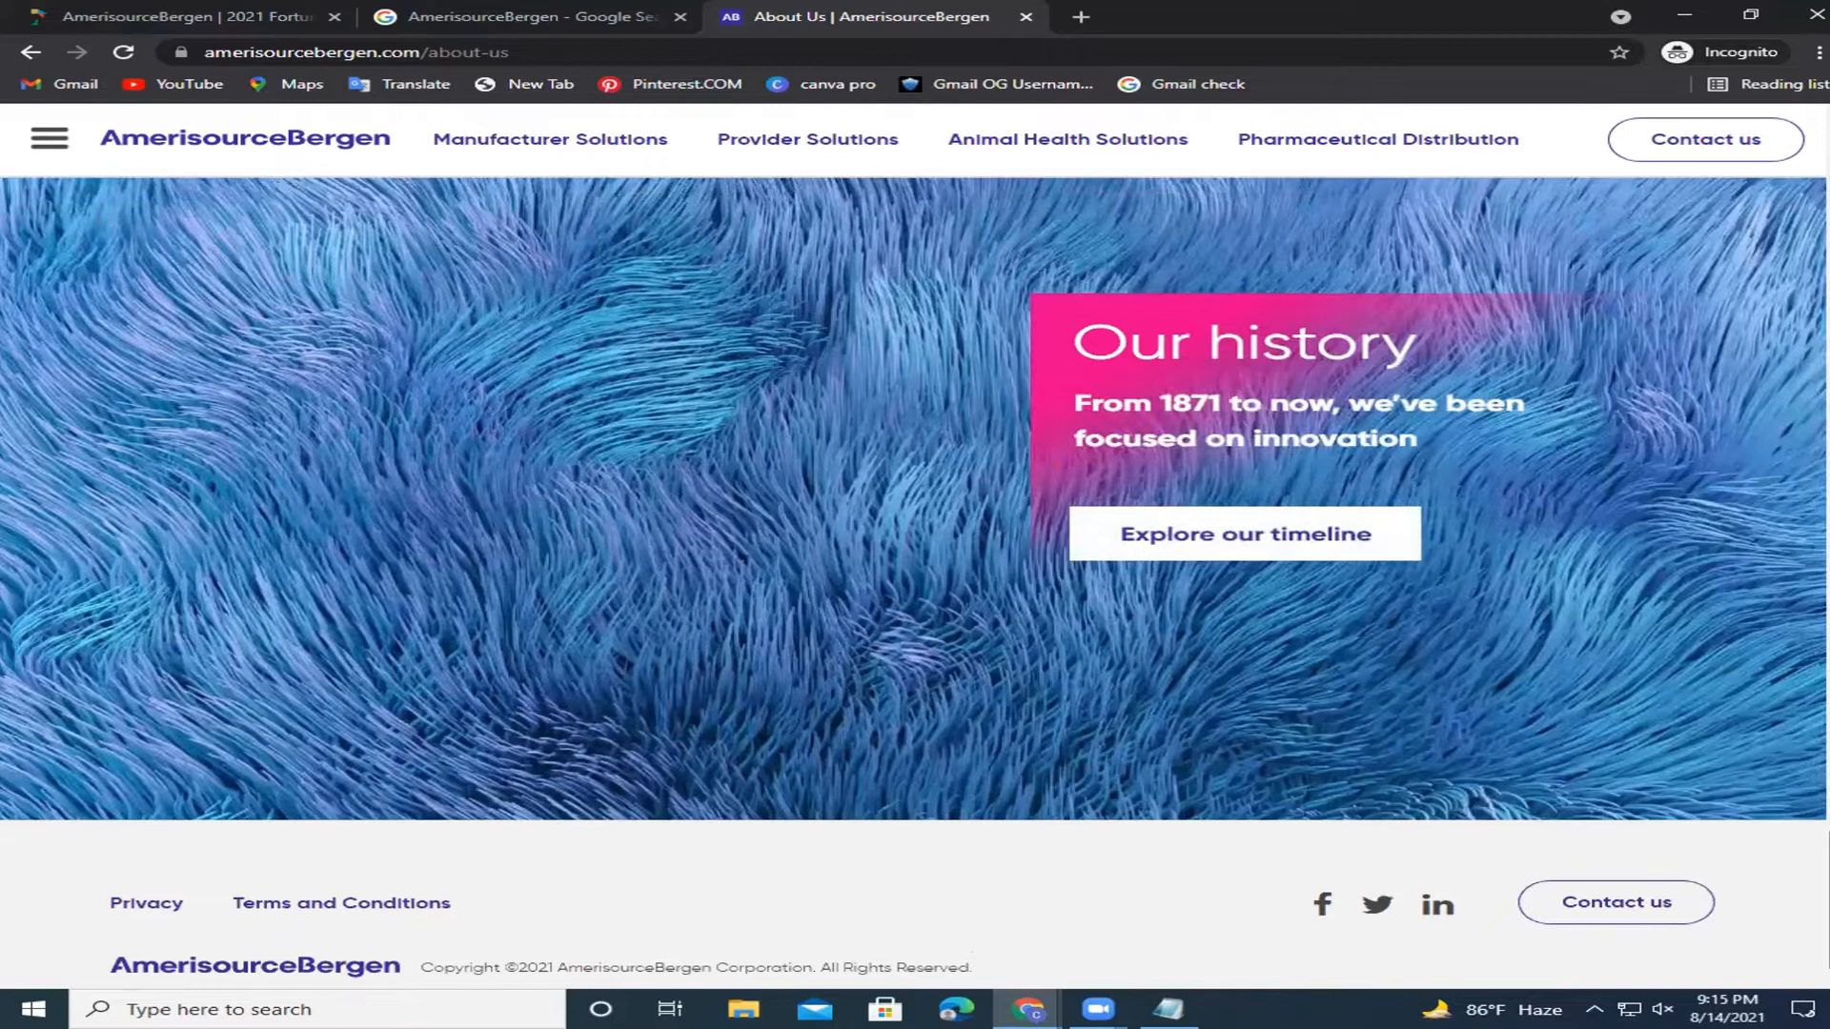
scroll(915, 583, "up", 10)
scroll(1796, 891, "up", 1)
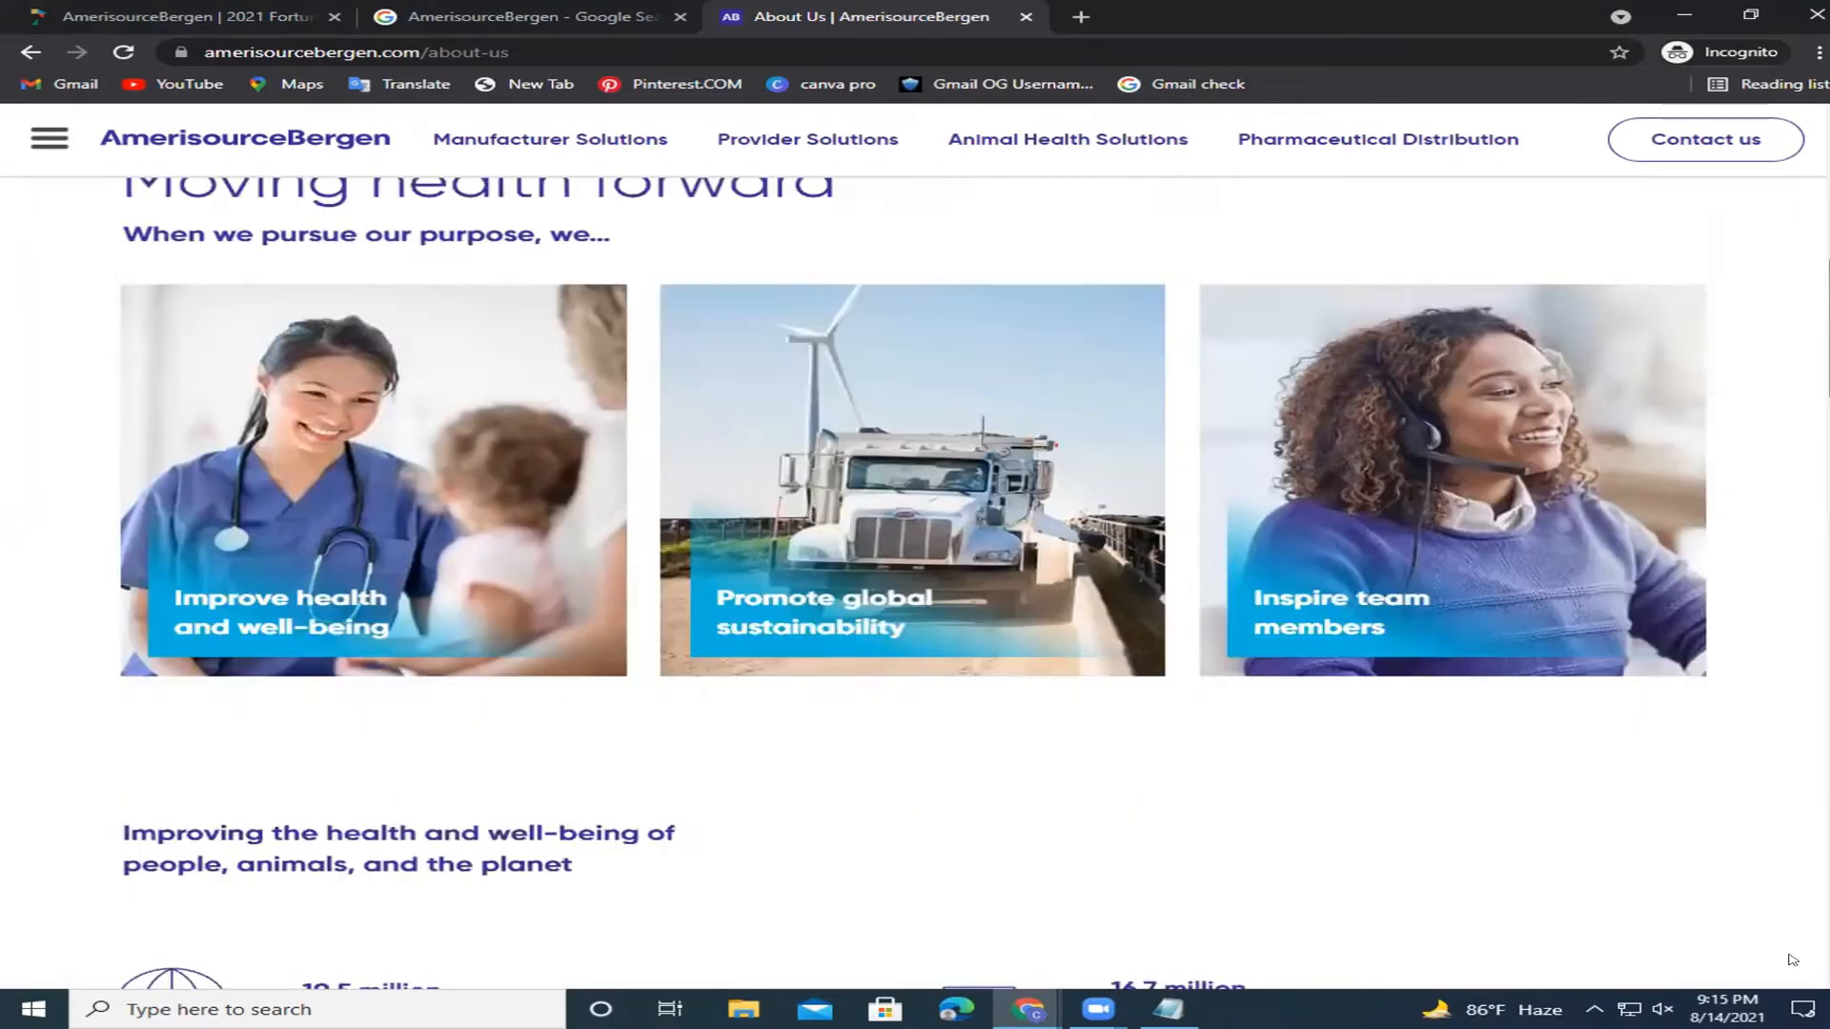
left_click_drag(1794, 961, 1827, 181)
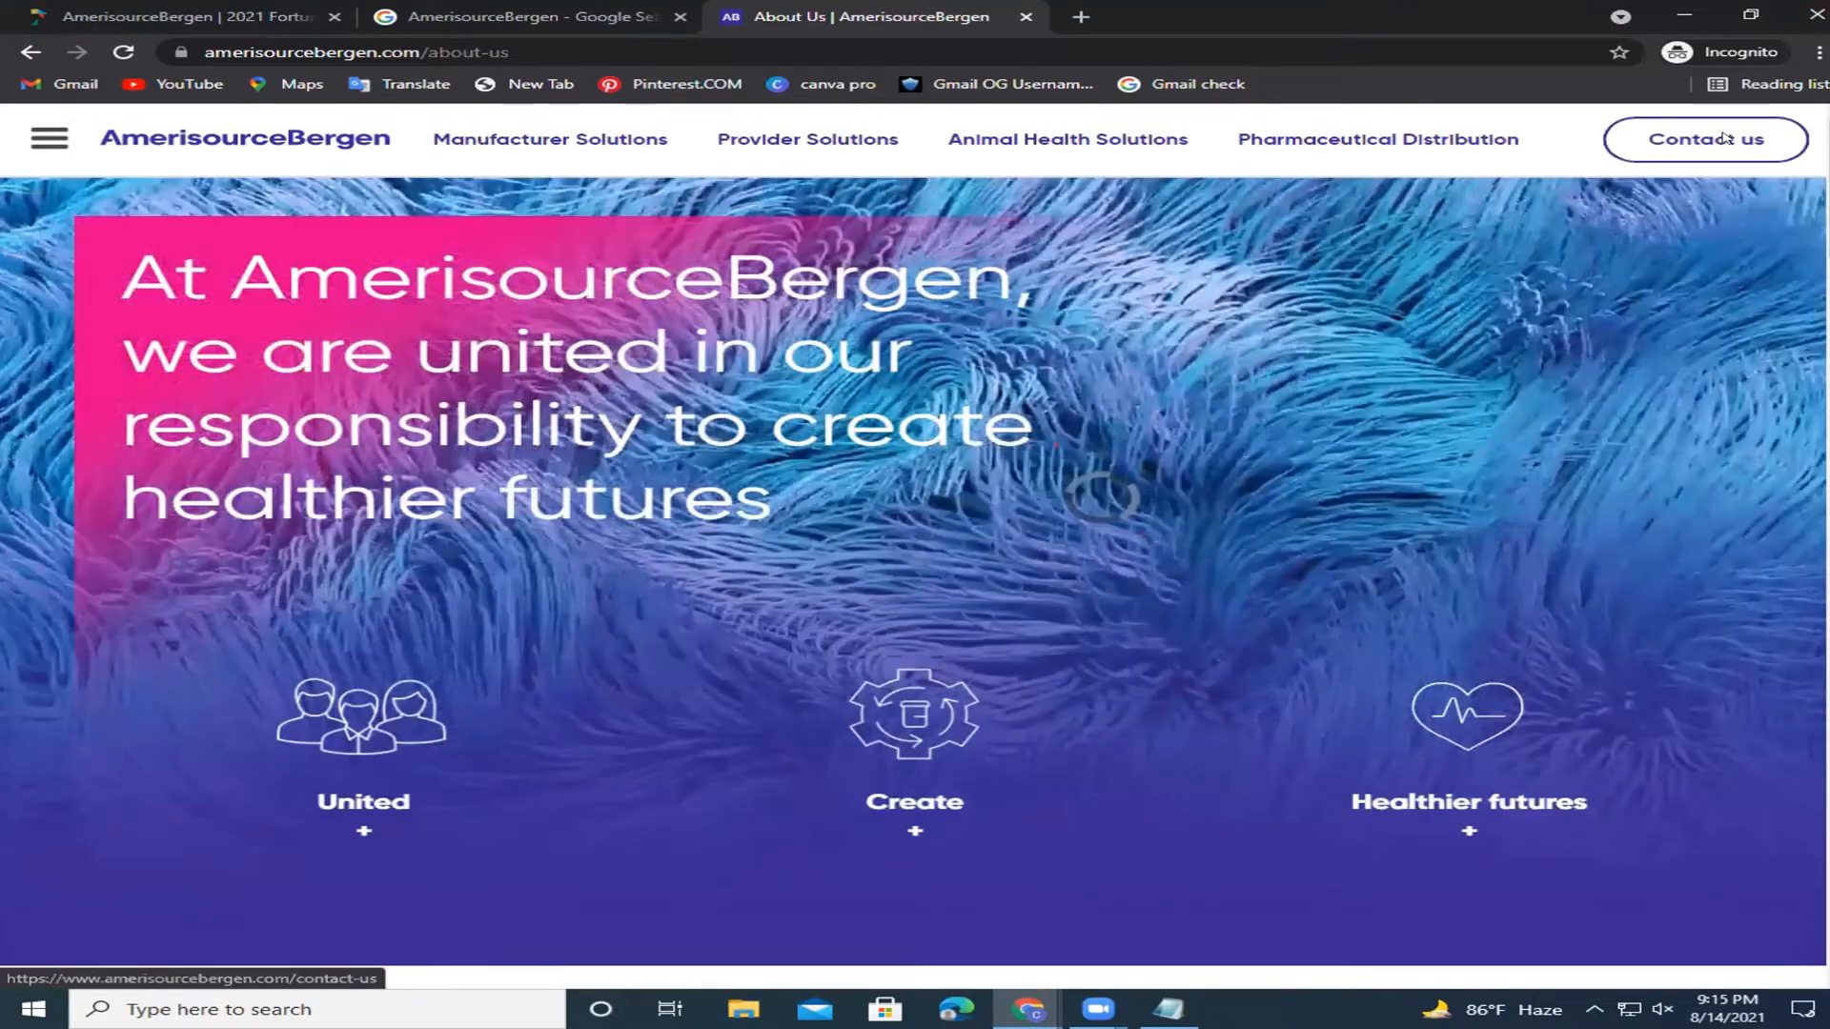
Copy the headquarters Phone and Fax lines from the Contact Us page.
left_click(1726, 138)
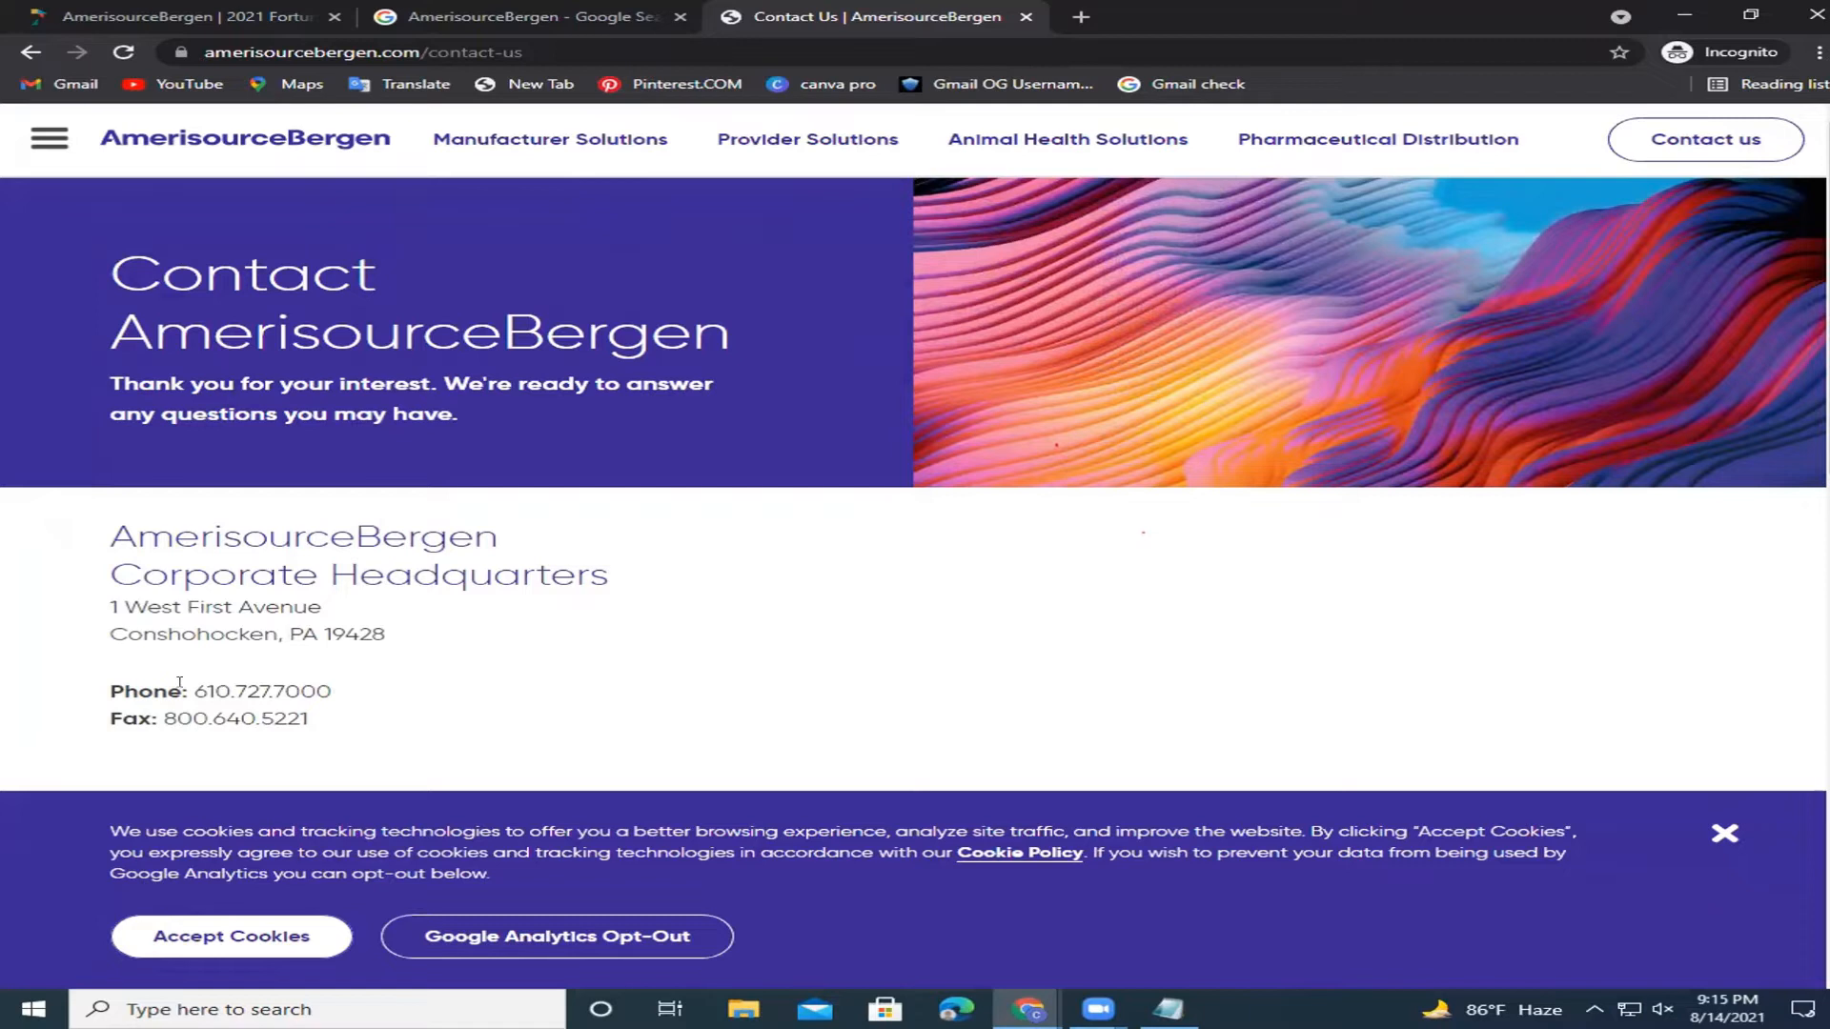
double_click(262, 691)
triple_click(124, 688)
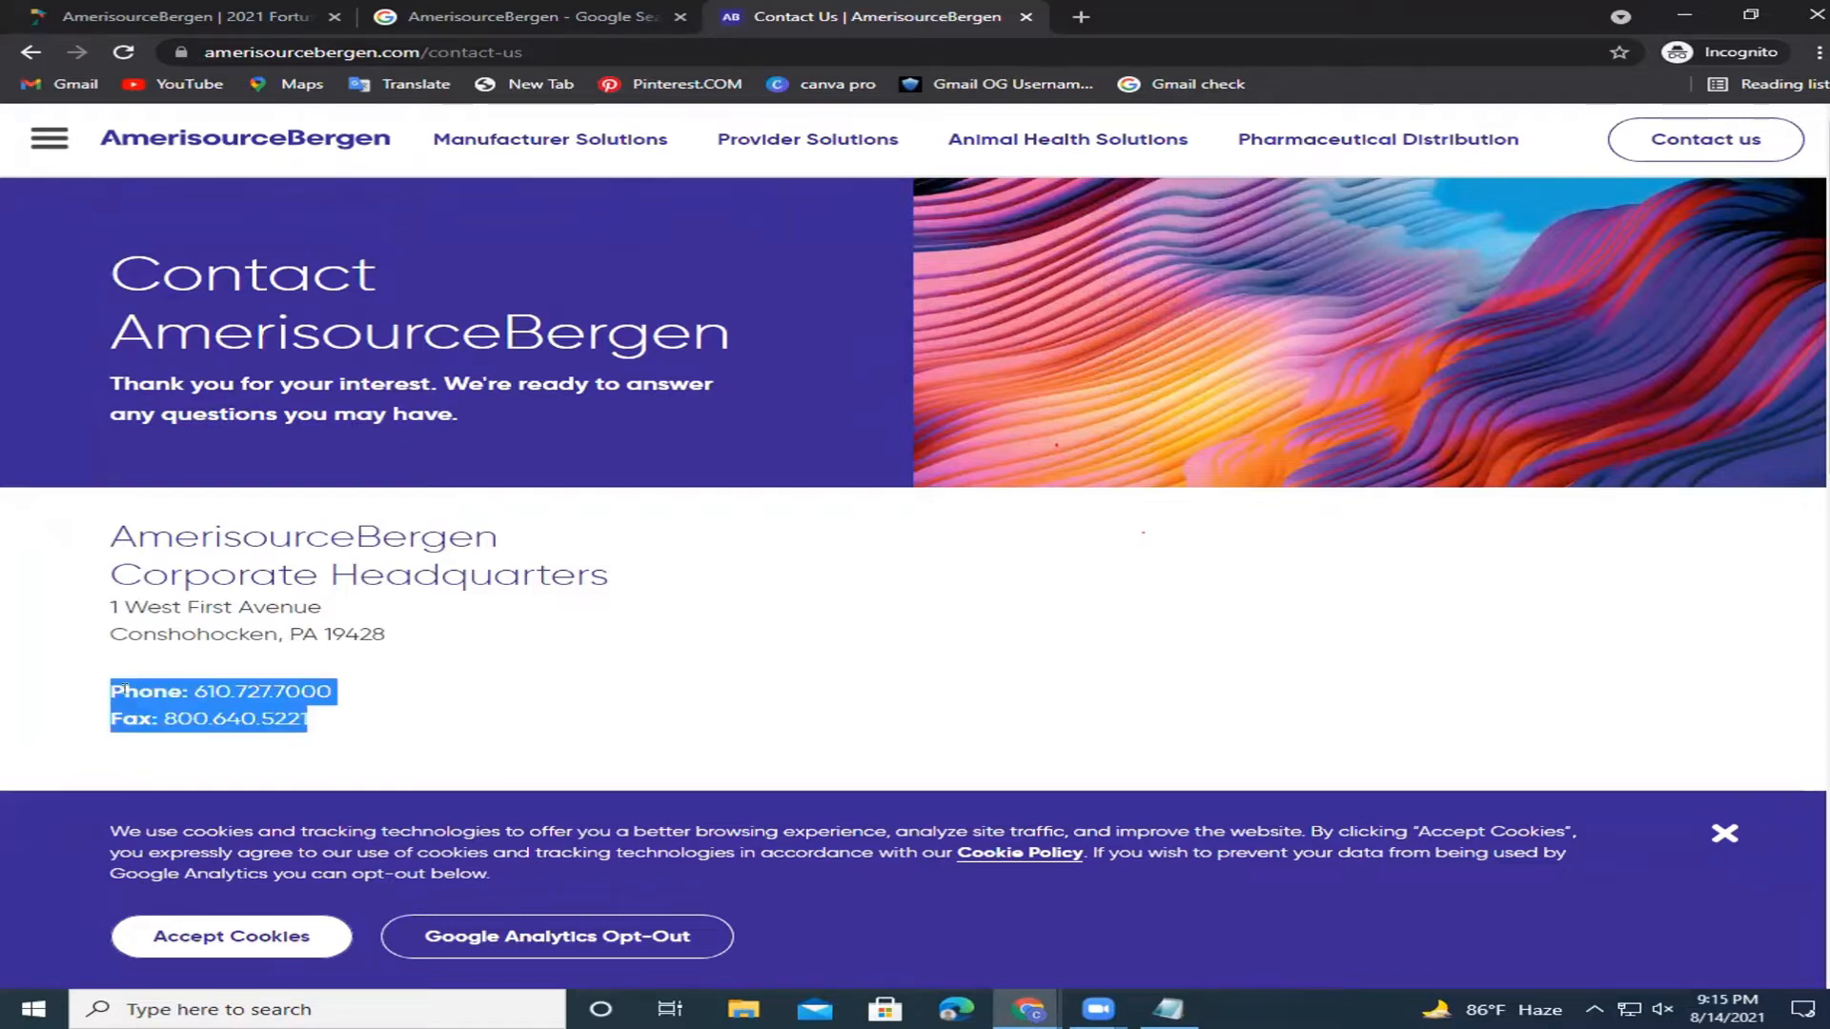
right_click(174, 702)
left_click(213, 706)
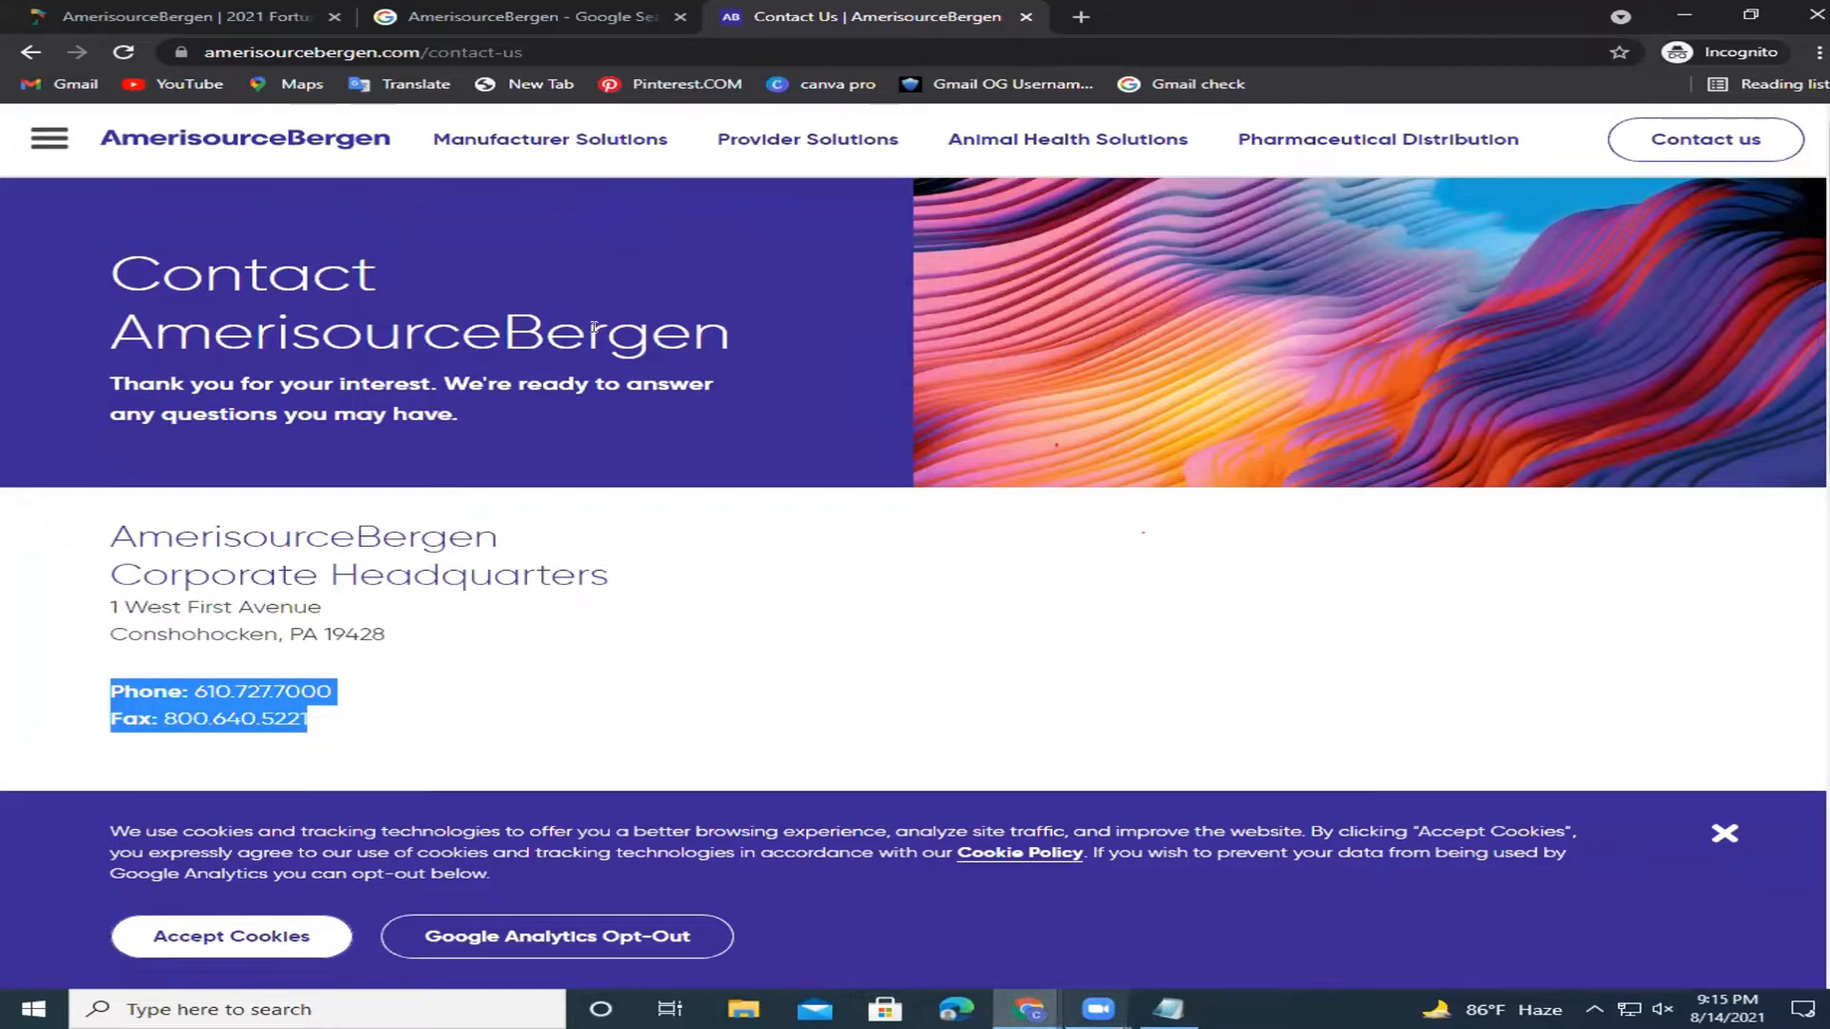
Paste the phone and fax after 'Contact :' in Notepad, with Phone on its own line.
key("alt+Tab")
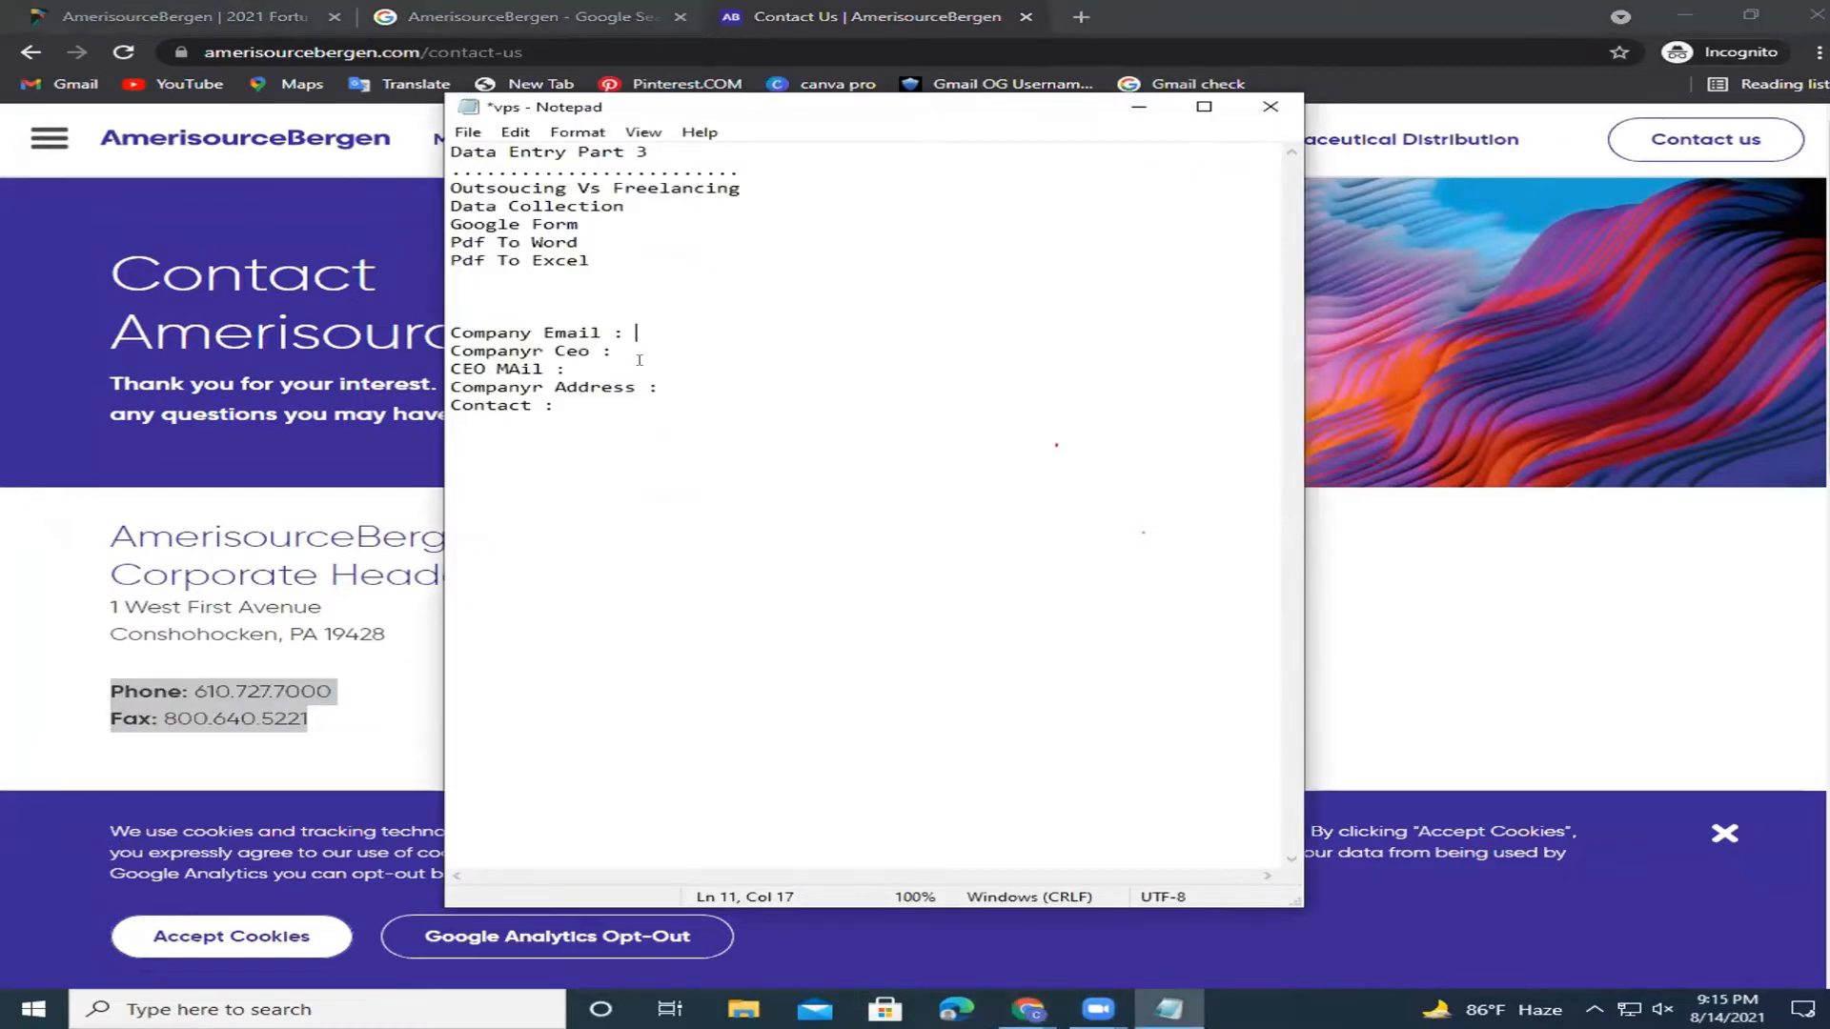
left_click(566, 404)
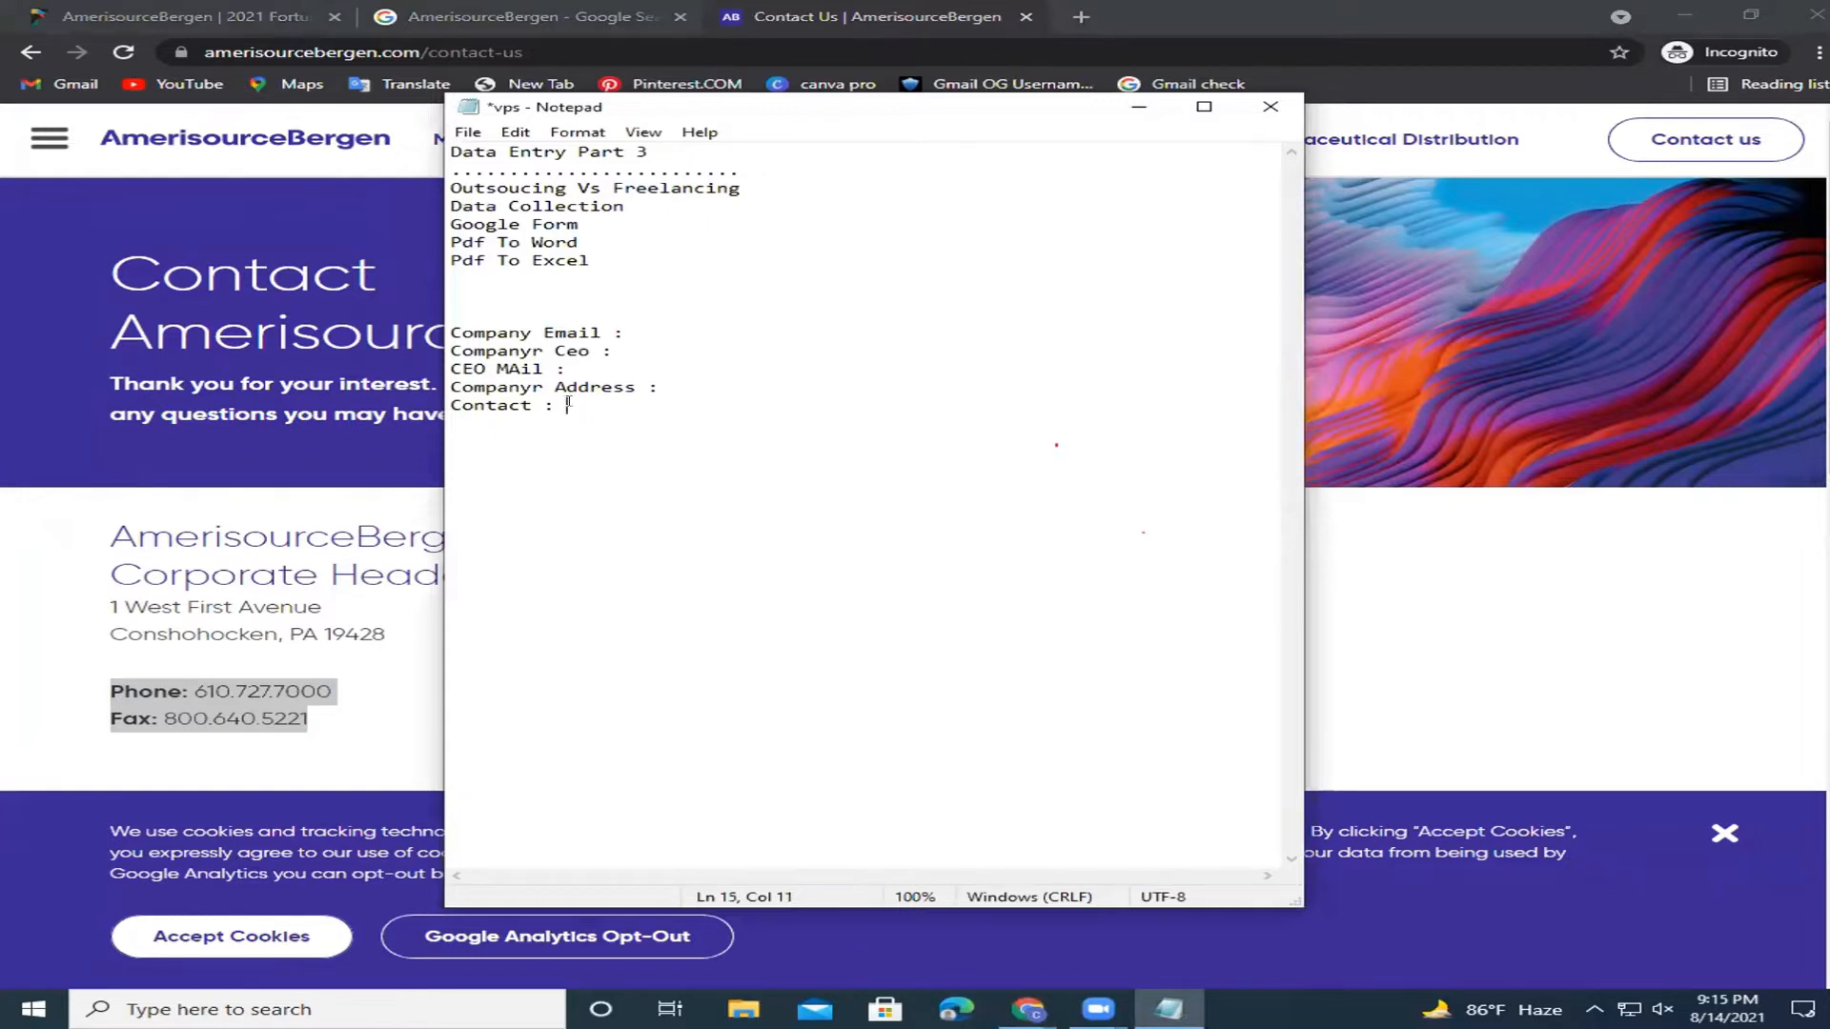
key("ctrl+v")
left_click(564, 402)
key("Return")
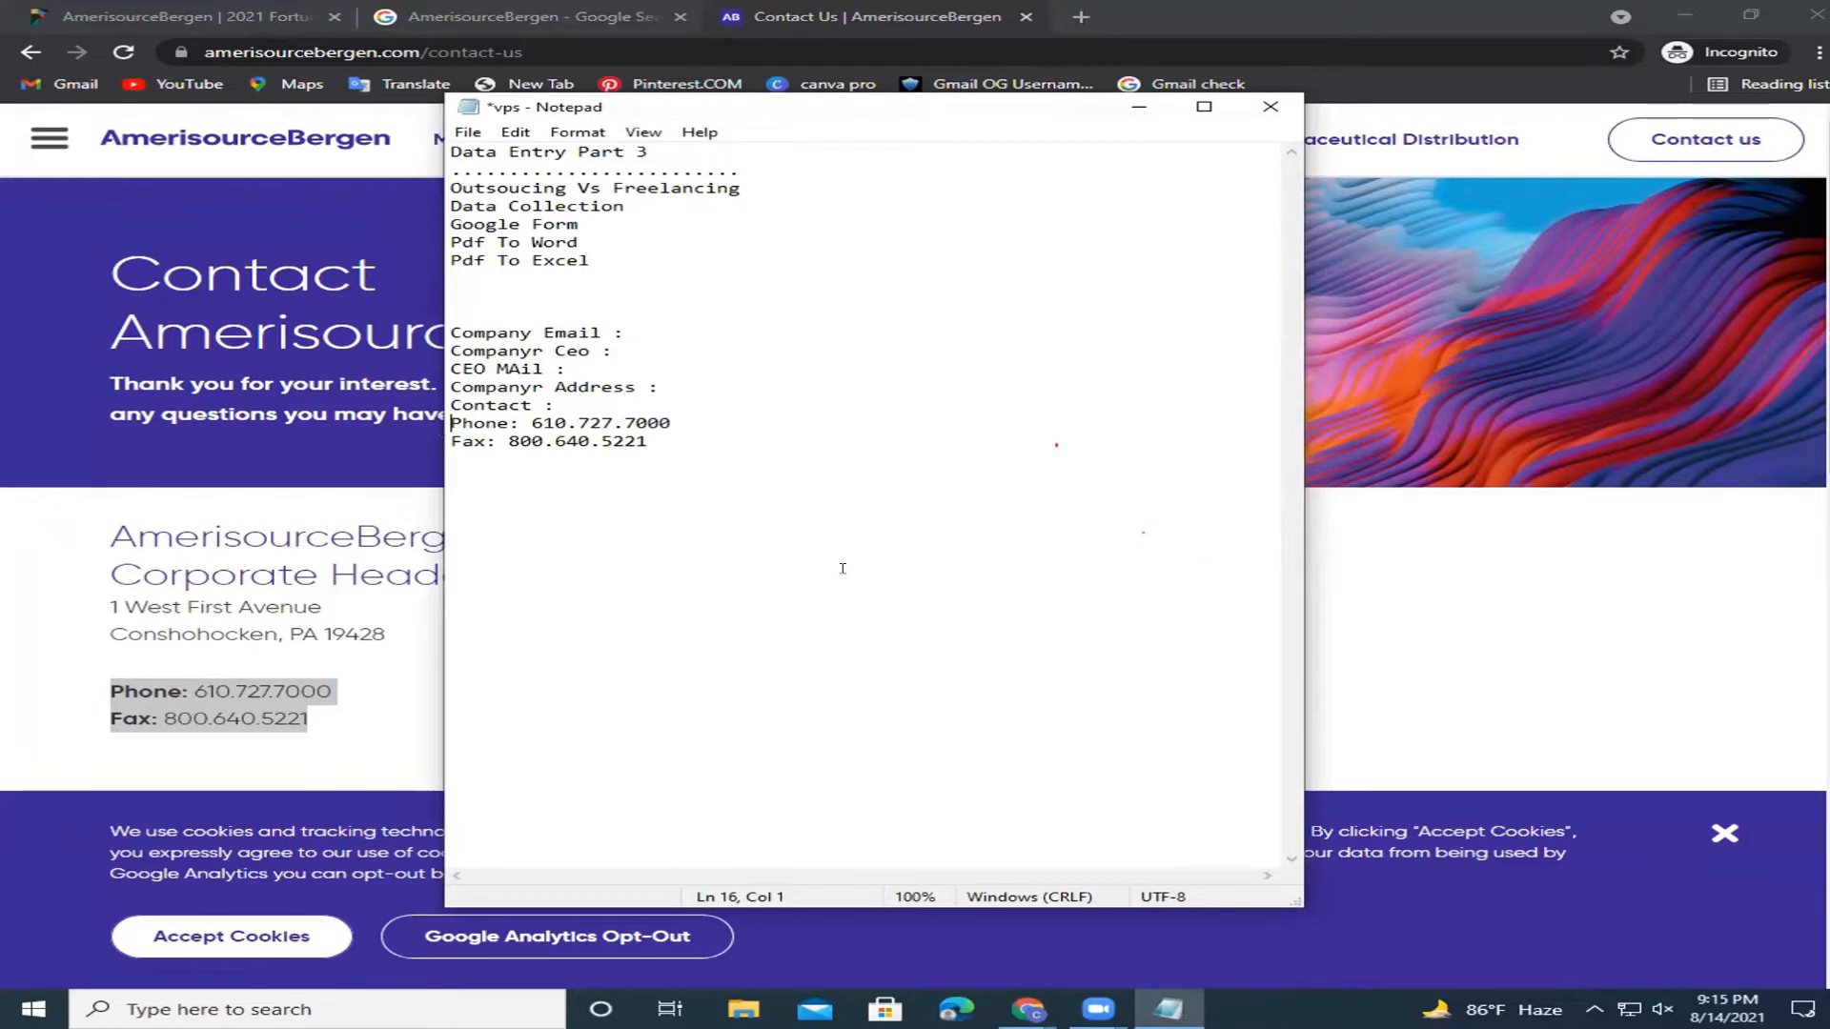
left_click(687, 321)
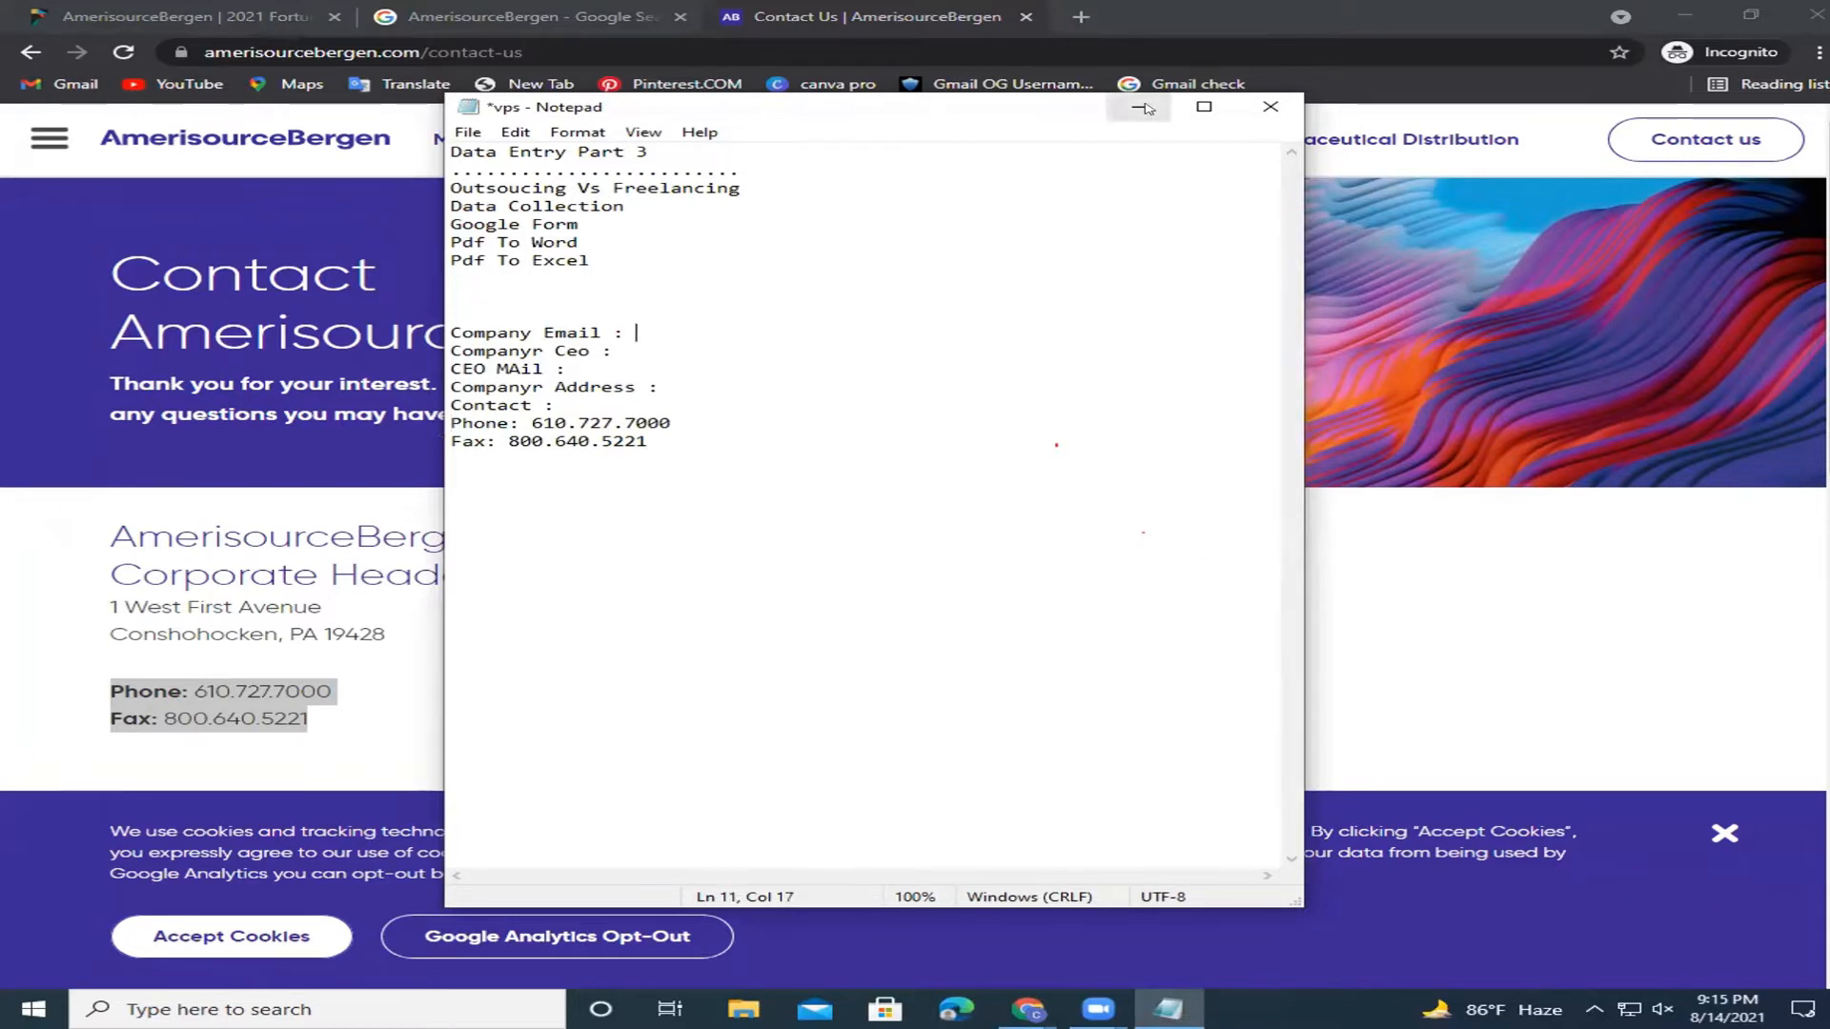
Minimize Notepad, dismiss the site's cookie notice and open its full navigation menu.
left_click(1138, 106)
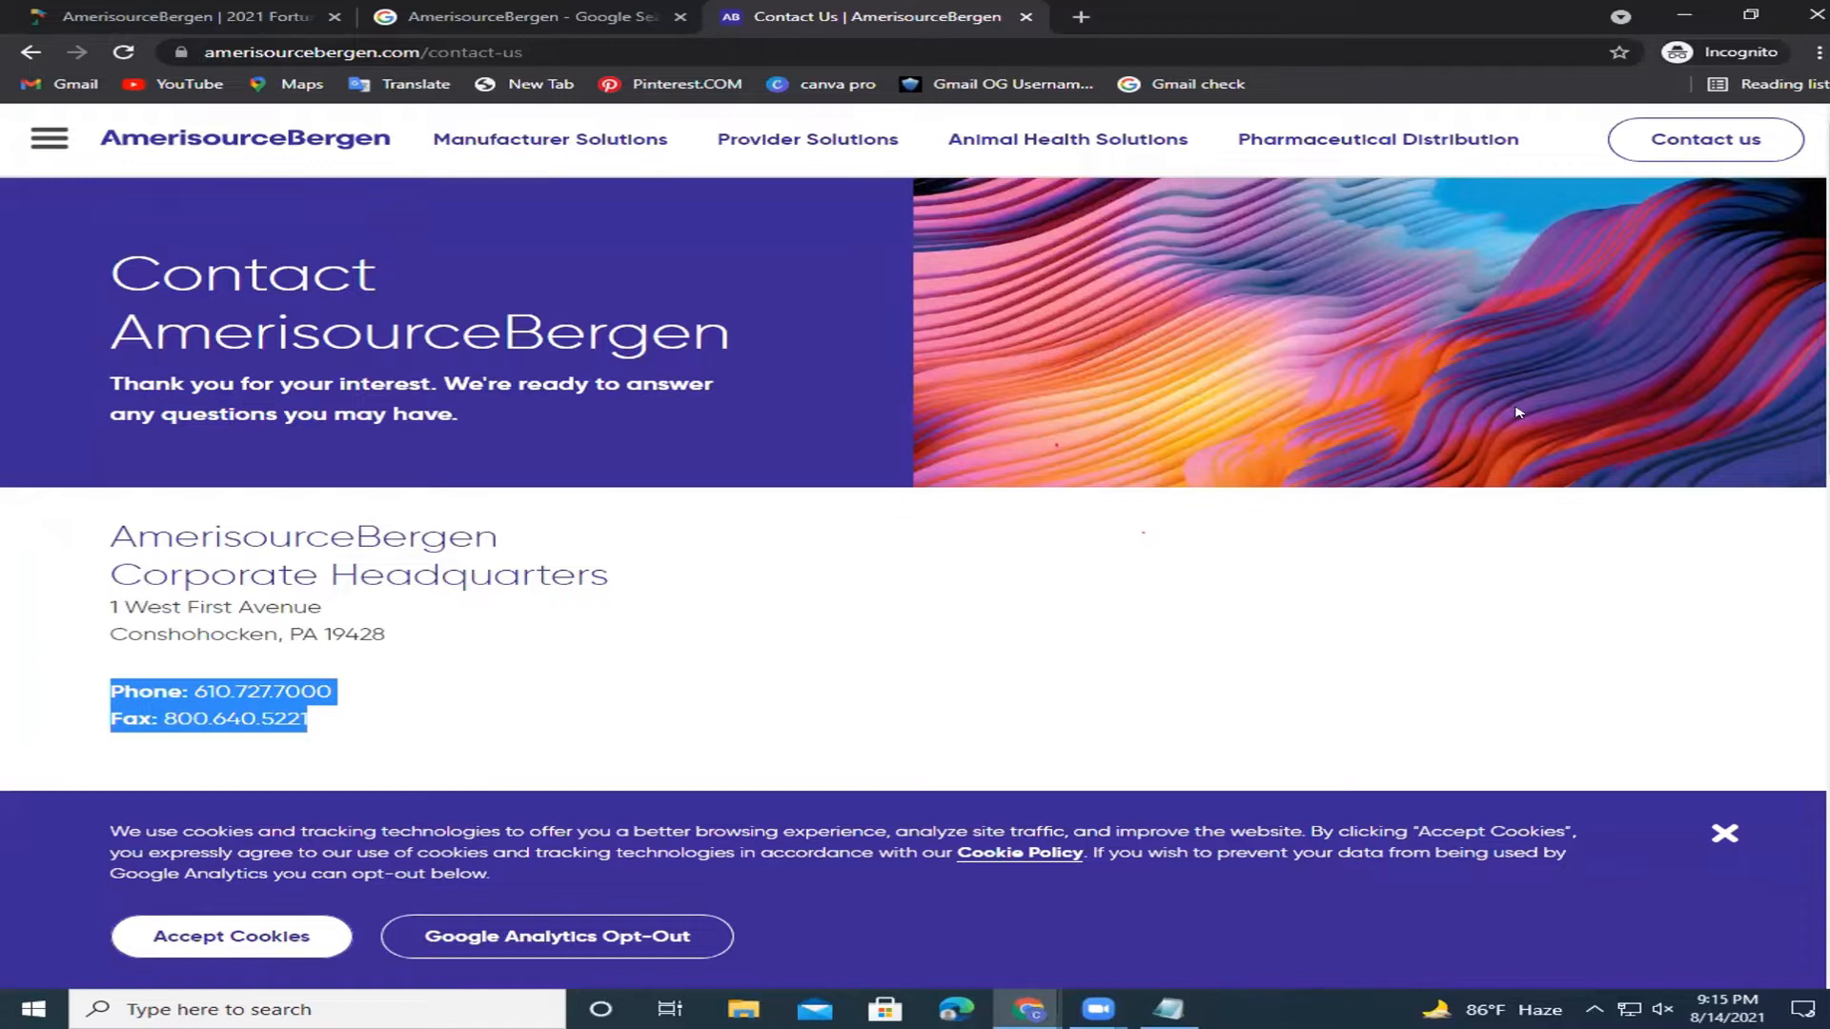
scroll(1607, 364, "down", 3)
scroll(1814, 829, "down", 10)
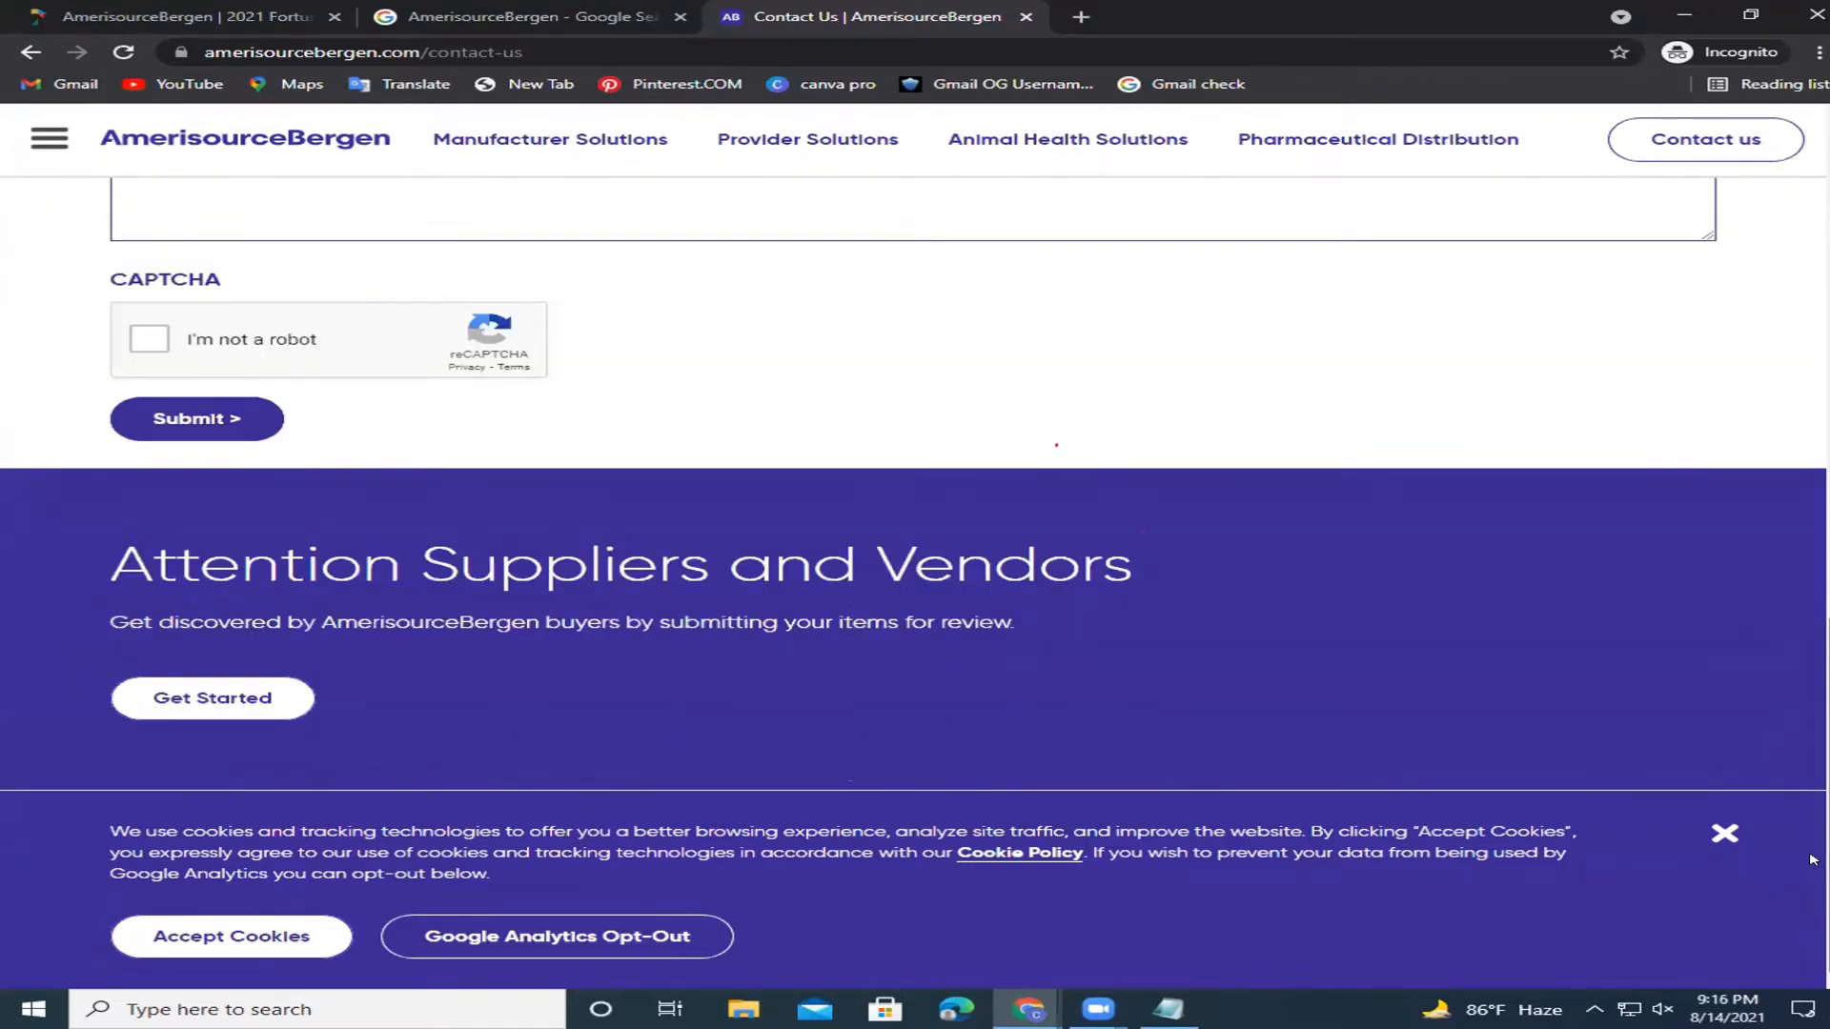
left_click(1724, 834)
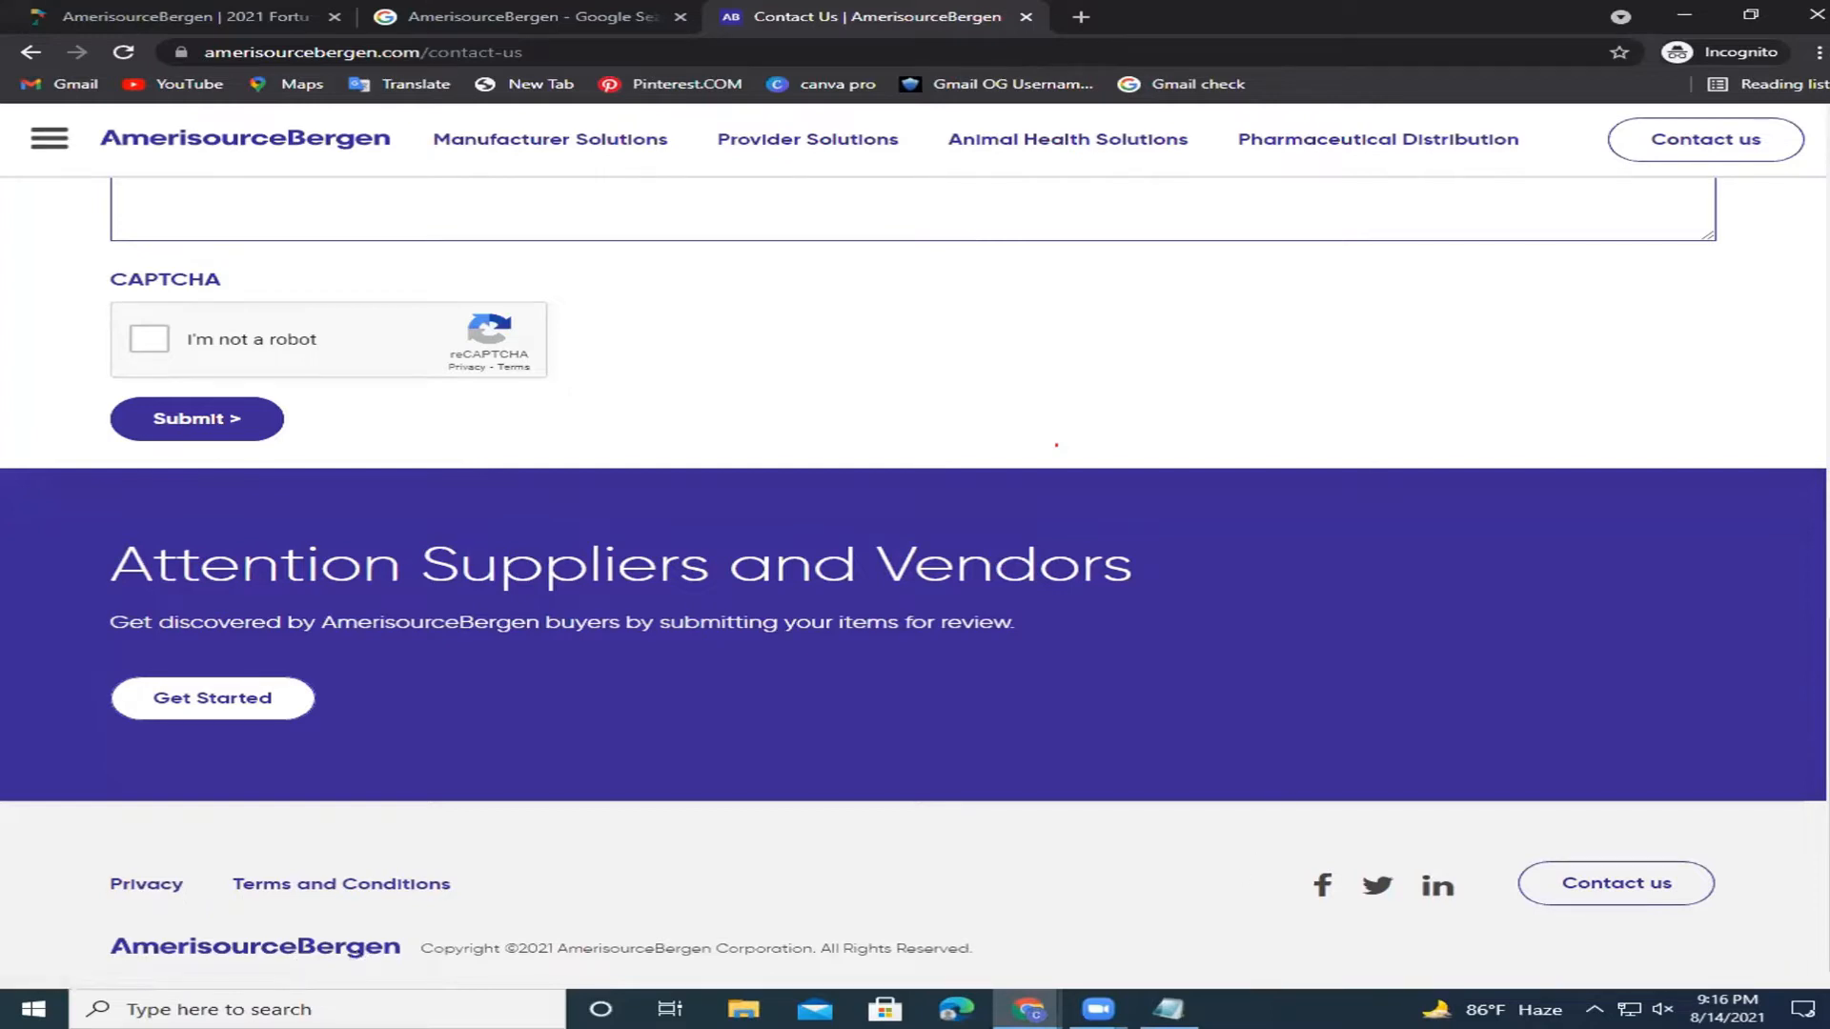
scroll(1056, 445, "up", 15)
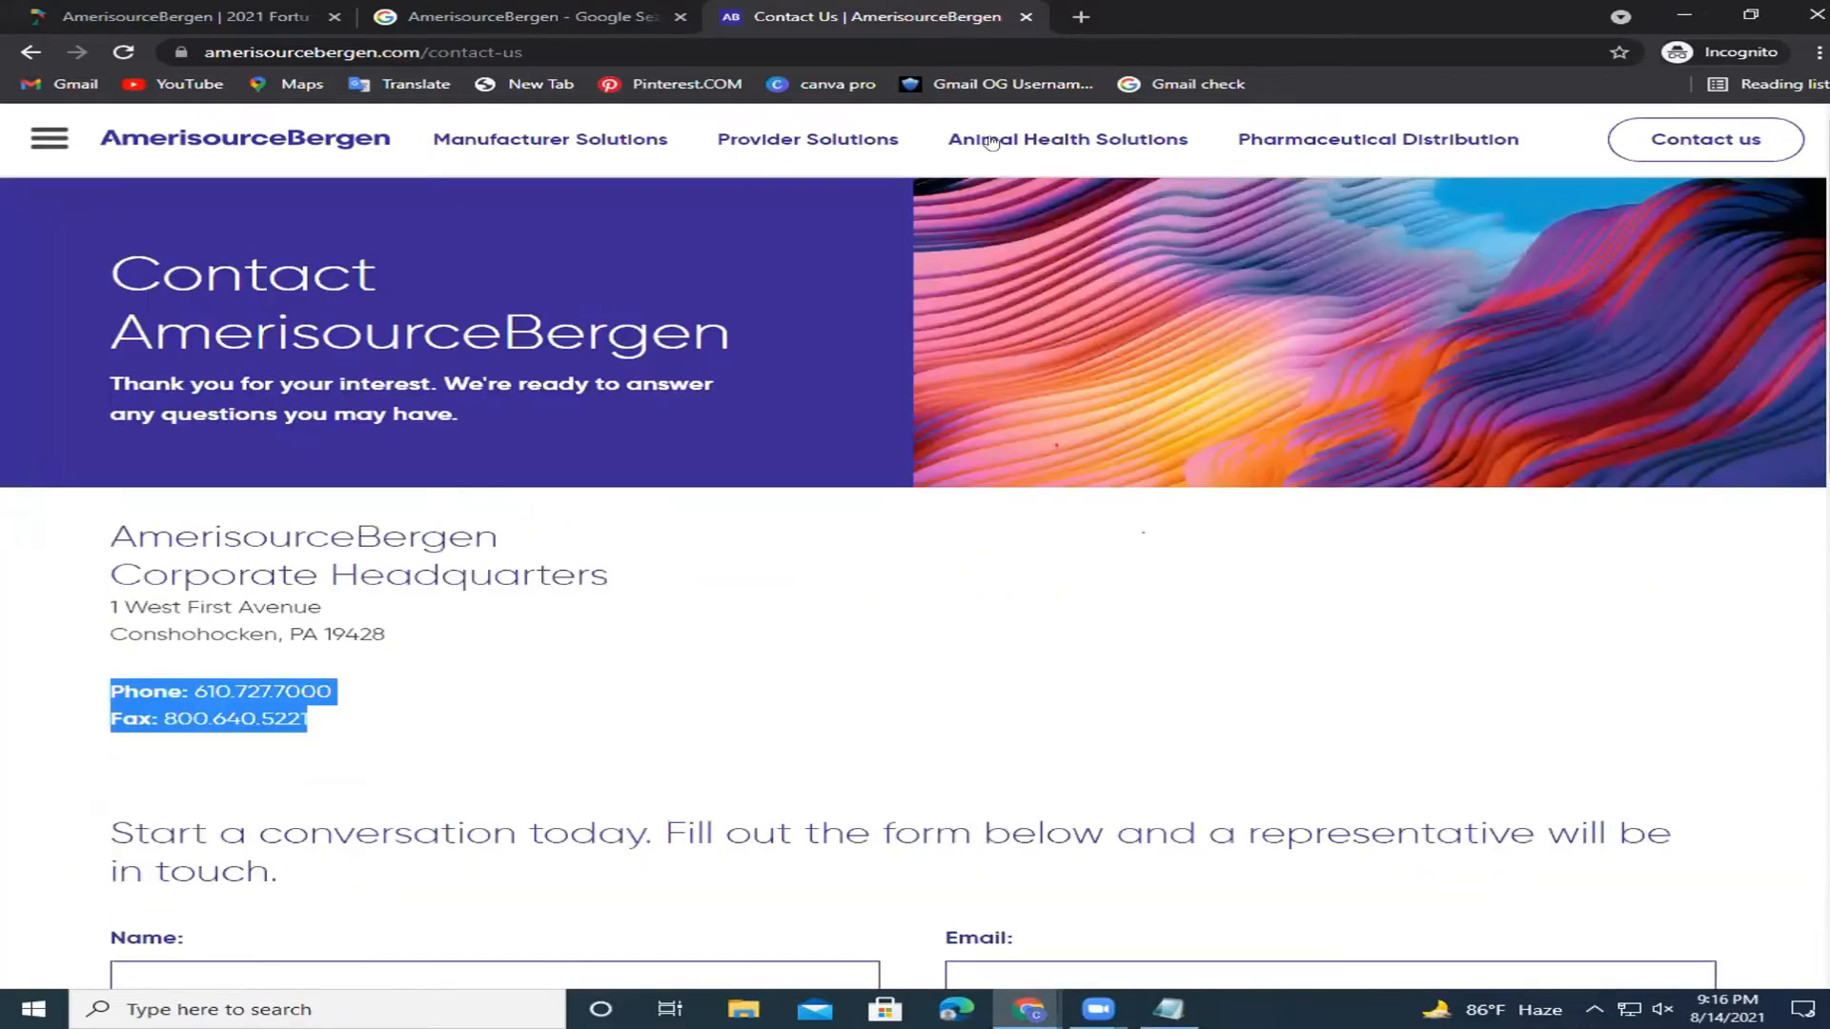
left_click(42, 154)
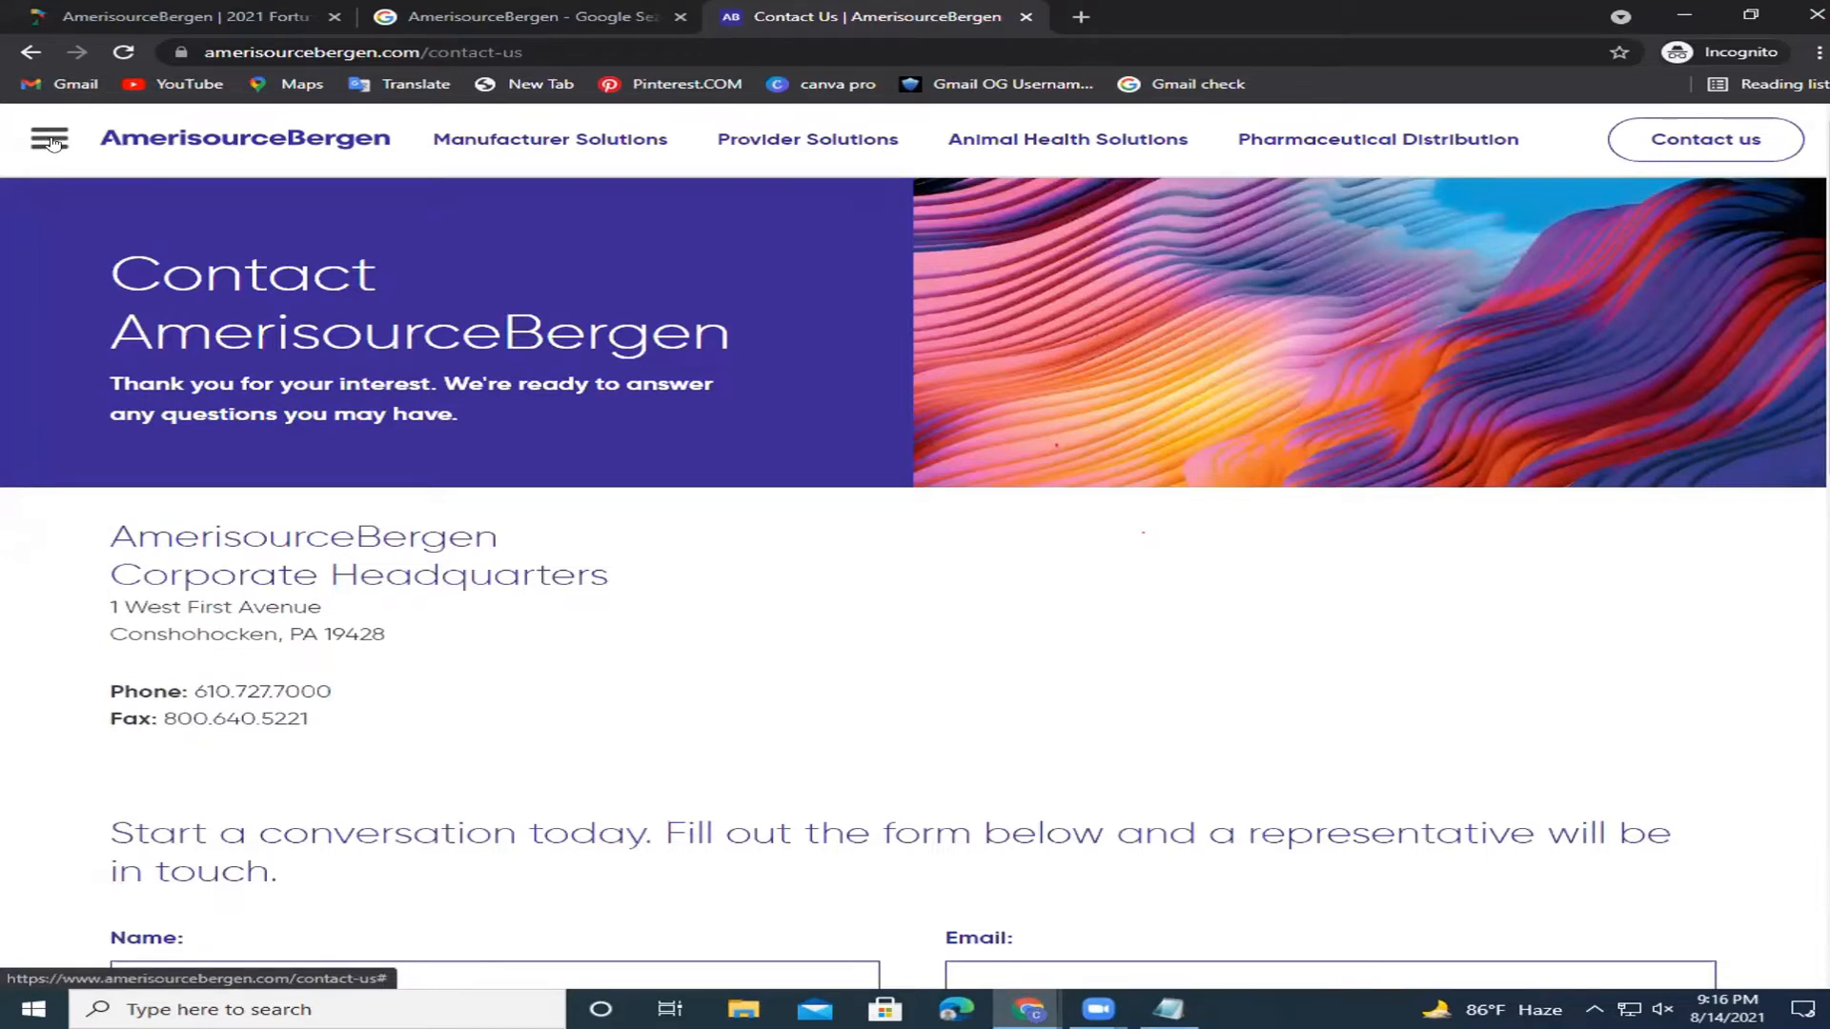
left_click(51, 141)
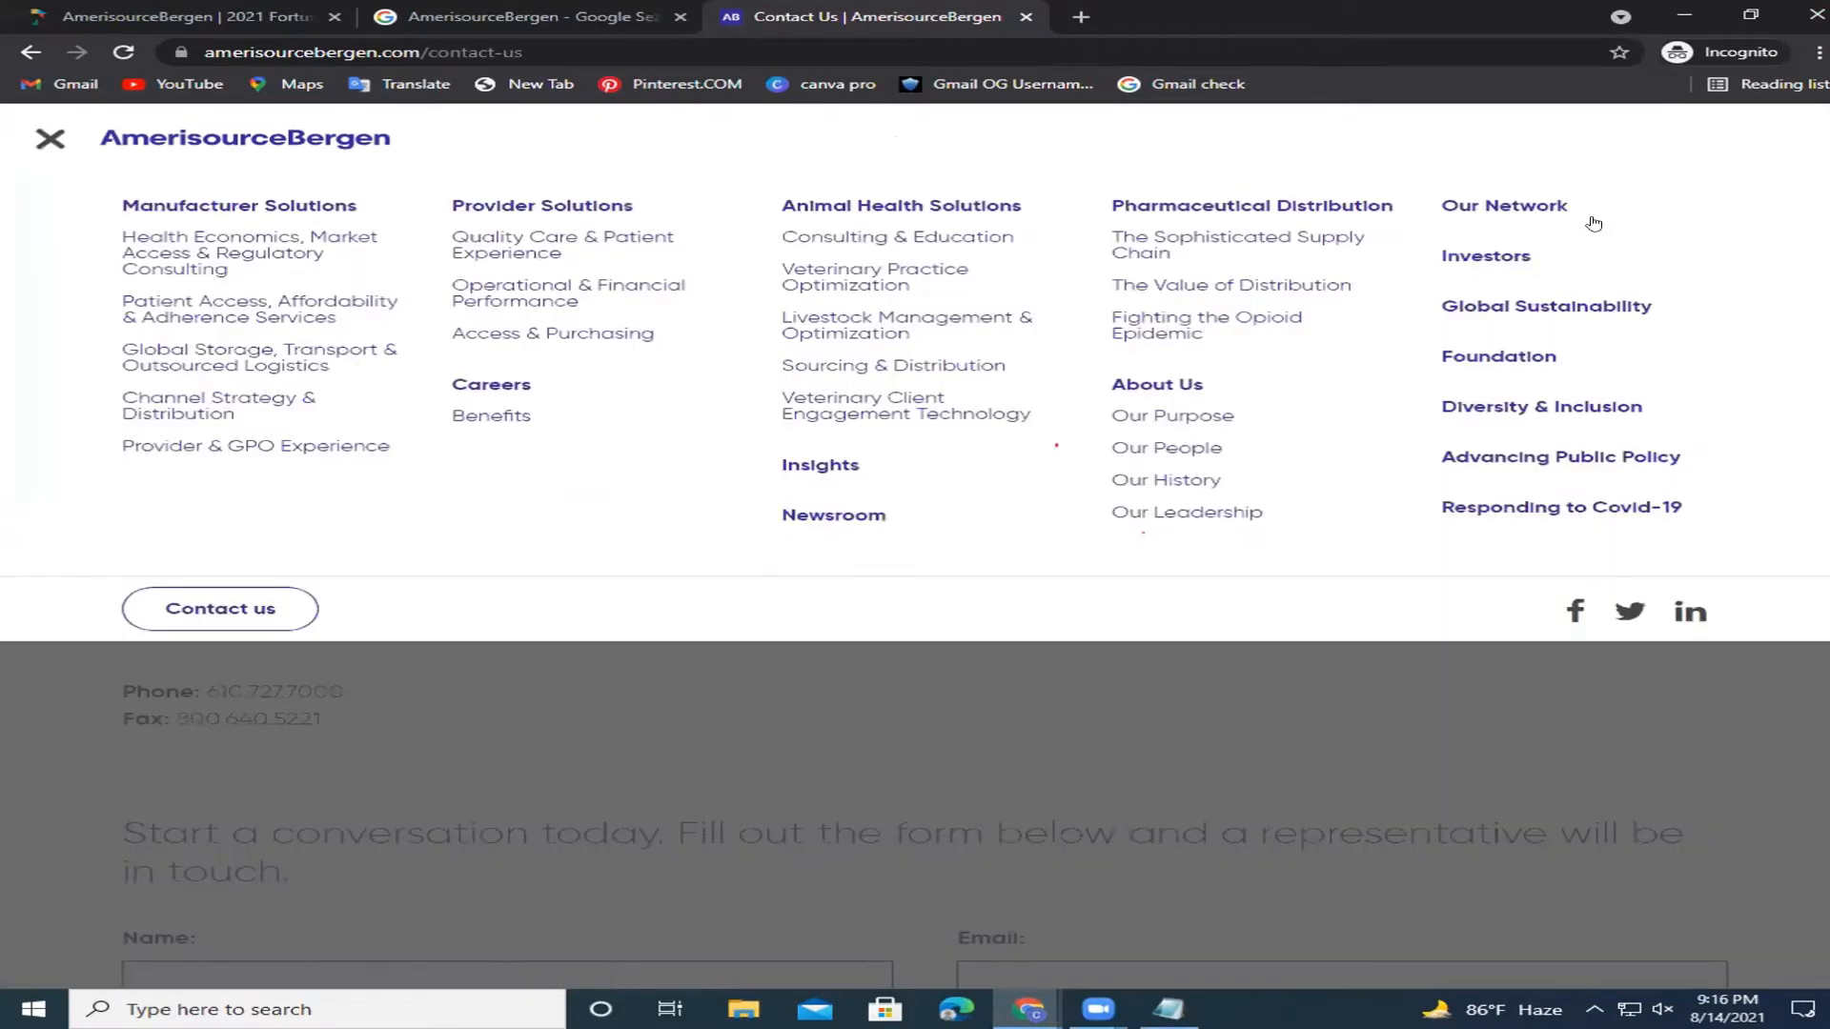
left_click(1533, 203)
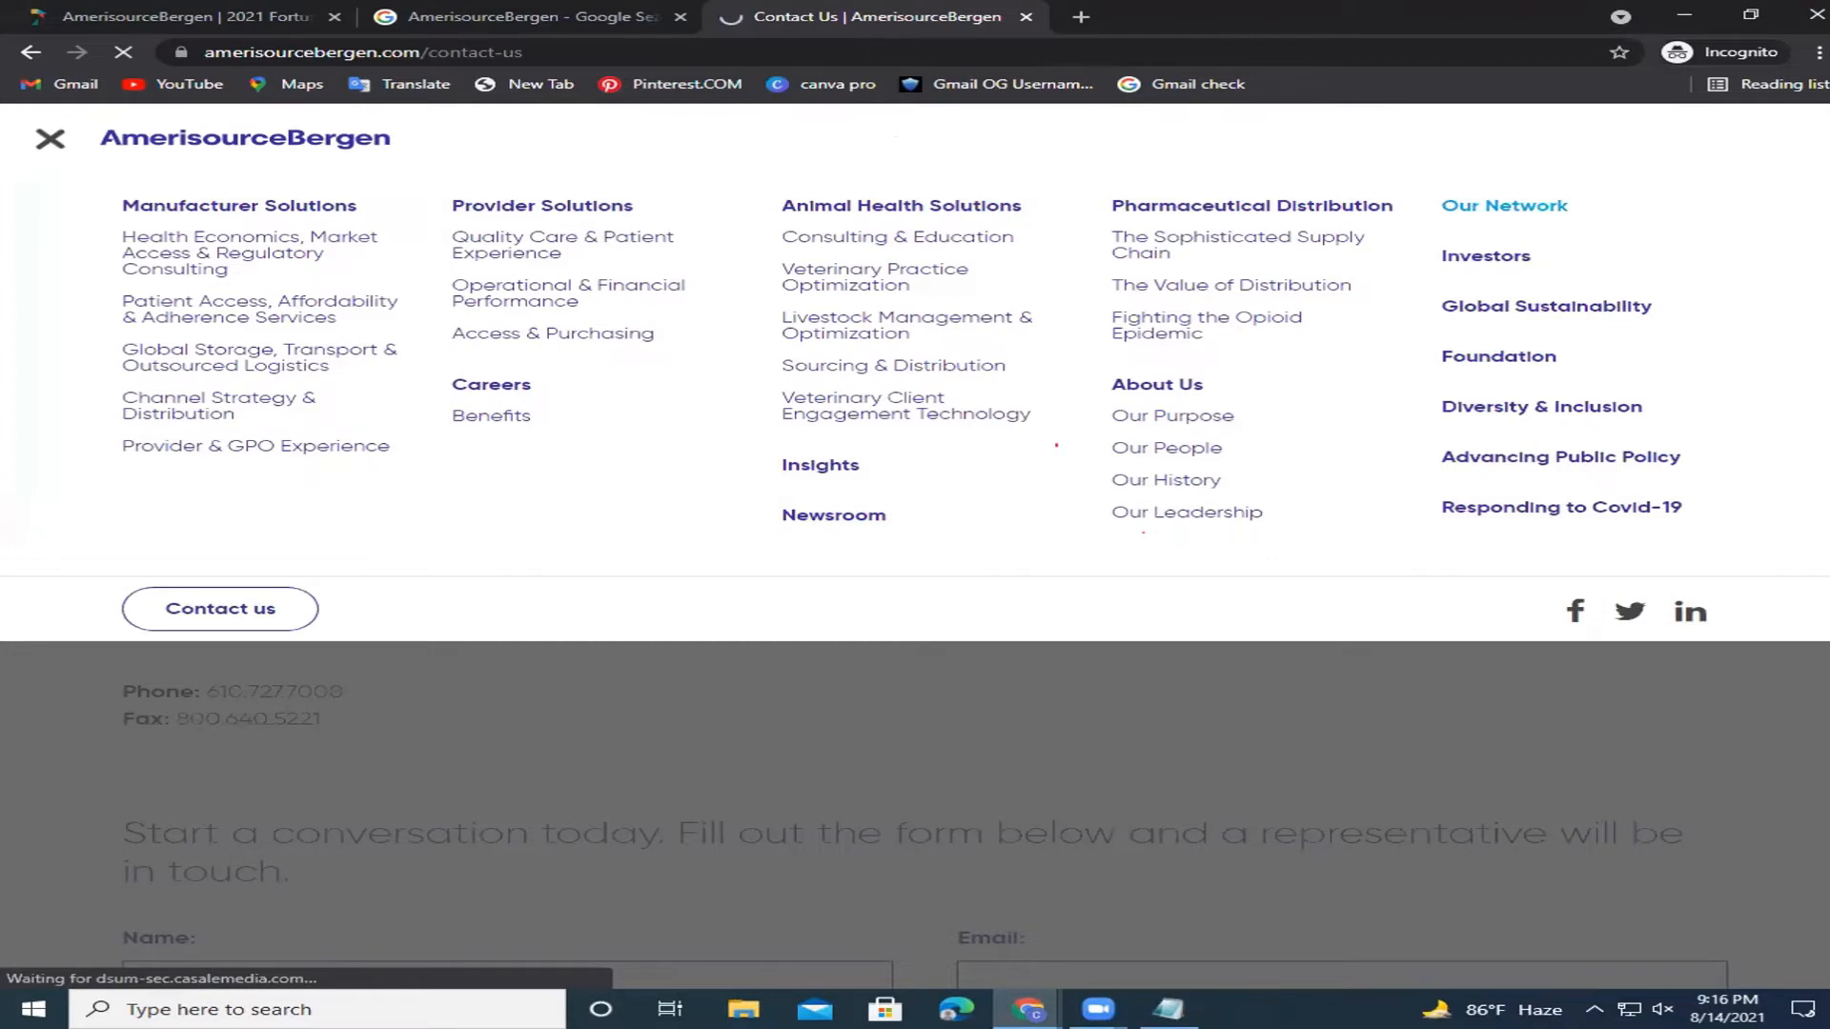
mouse_move(1035, 1012)
left_click(896, 886)
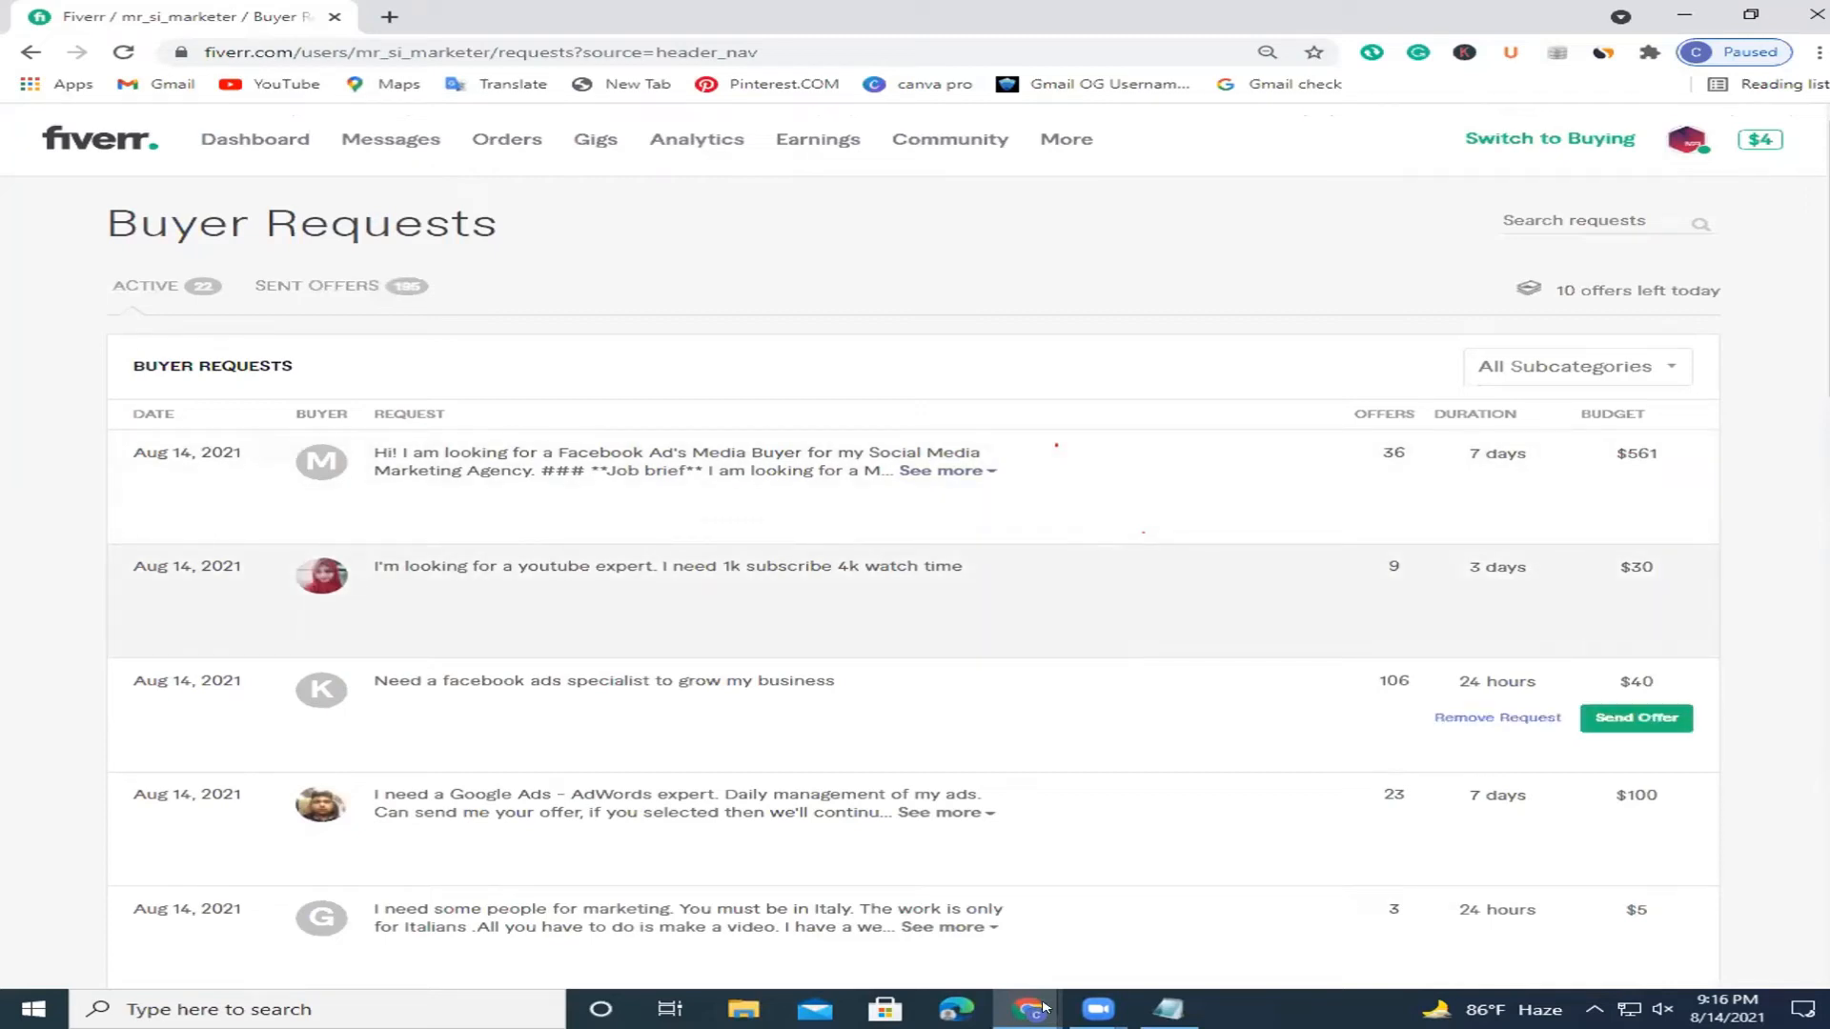
mouse_move(1043, 1008)
left_click(1182, 848)
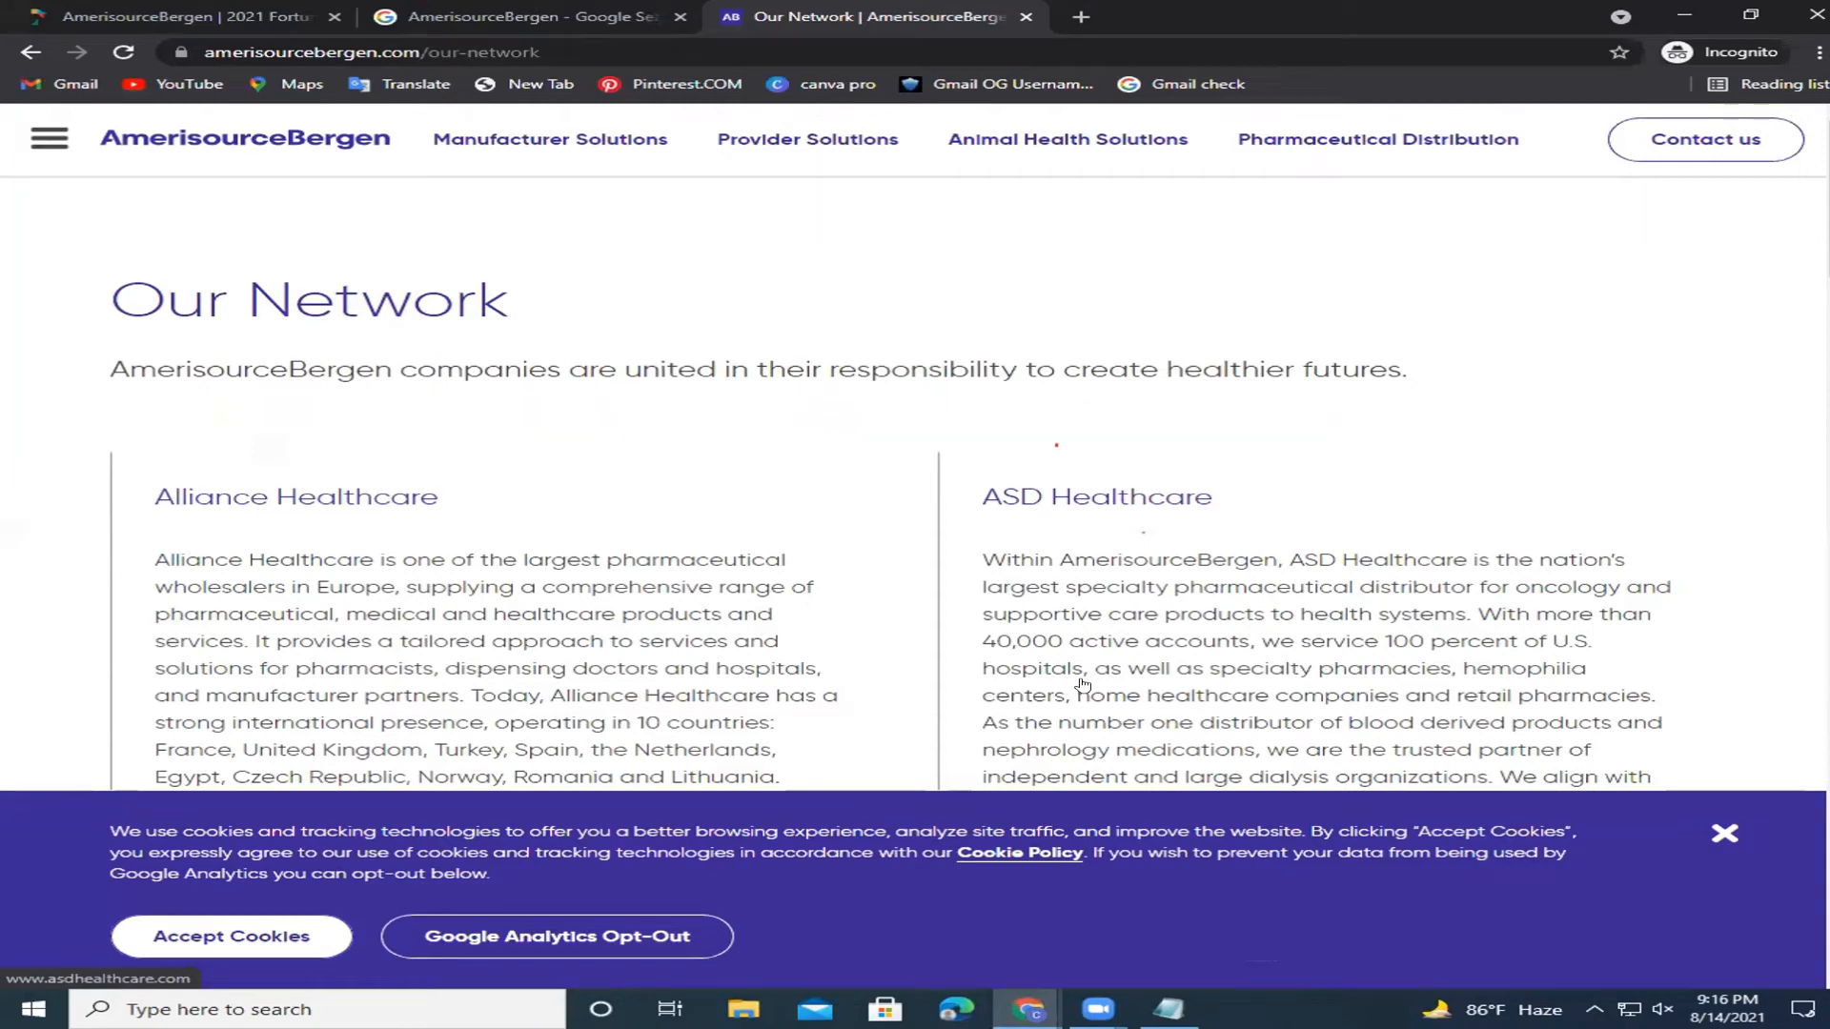
left_click(1724, 833)
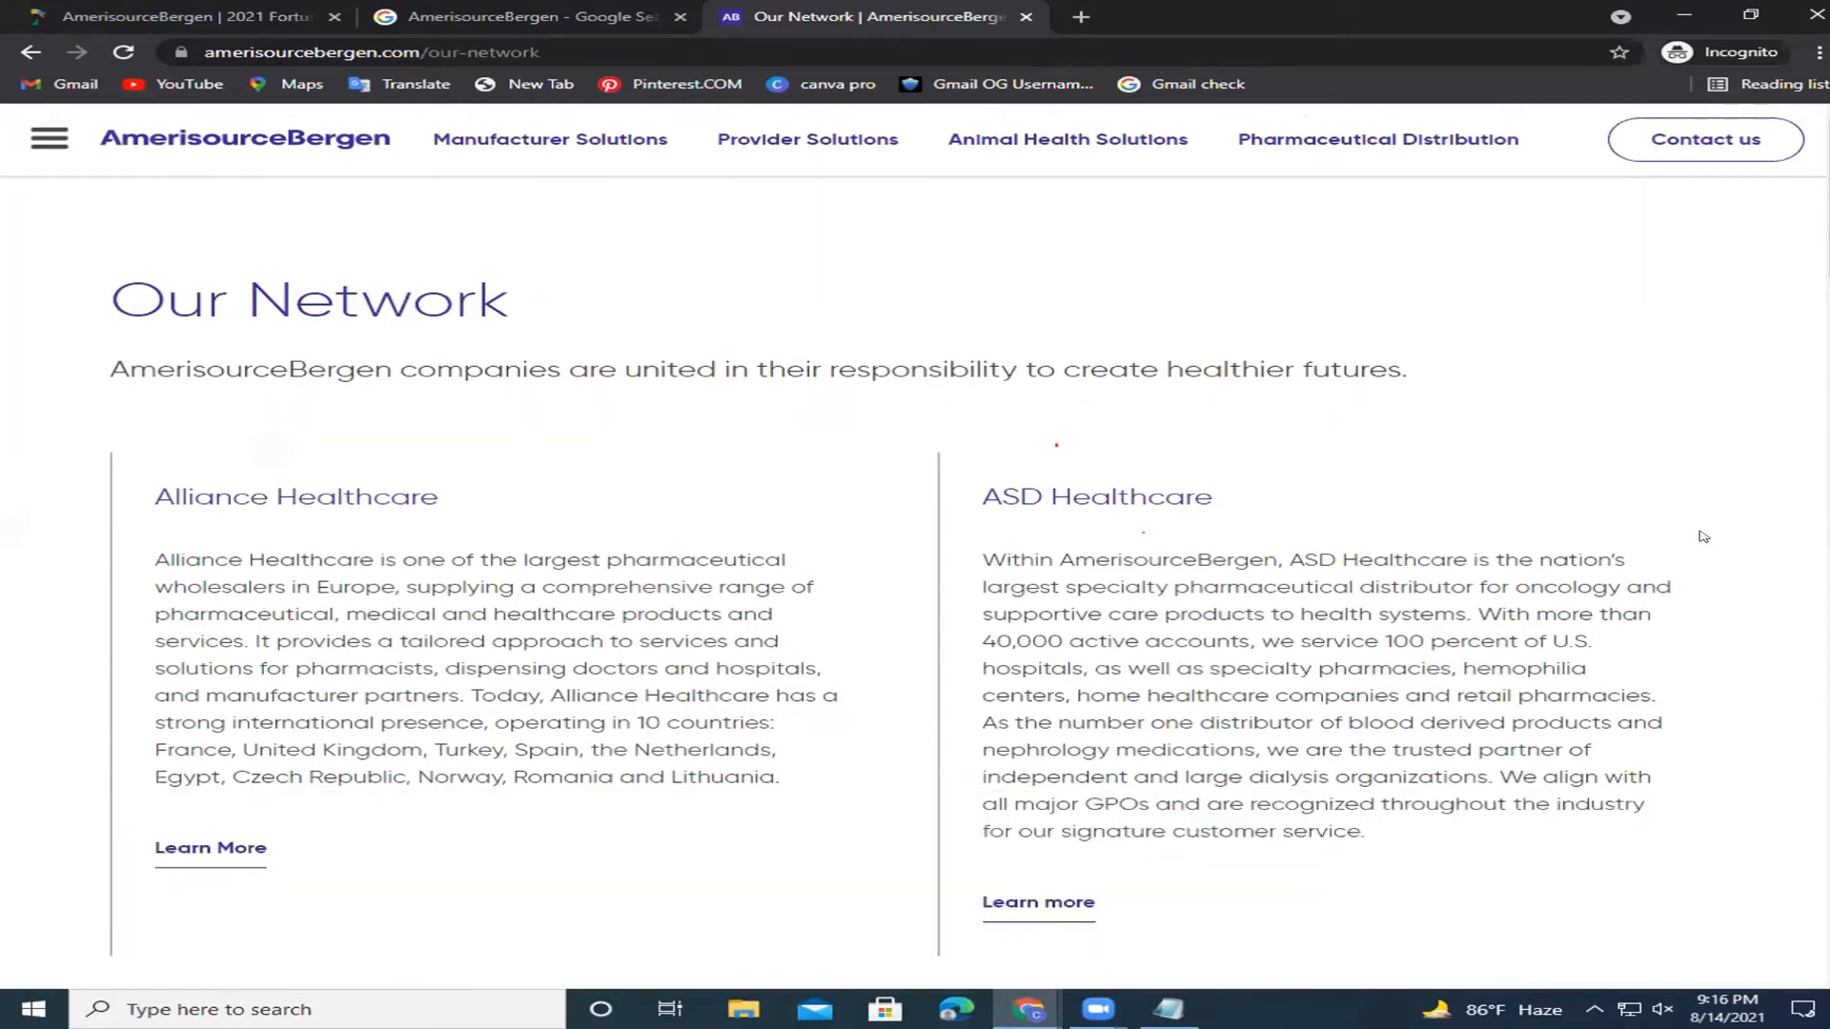
scroll(1724, 833, "down", 2)
scroll(613, 294, "down", 5)
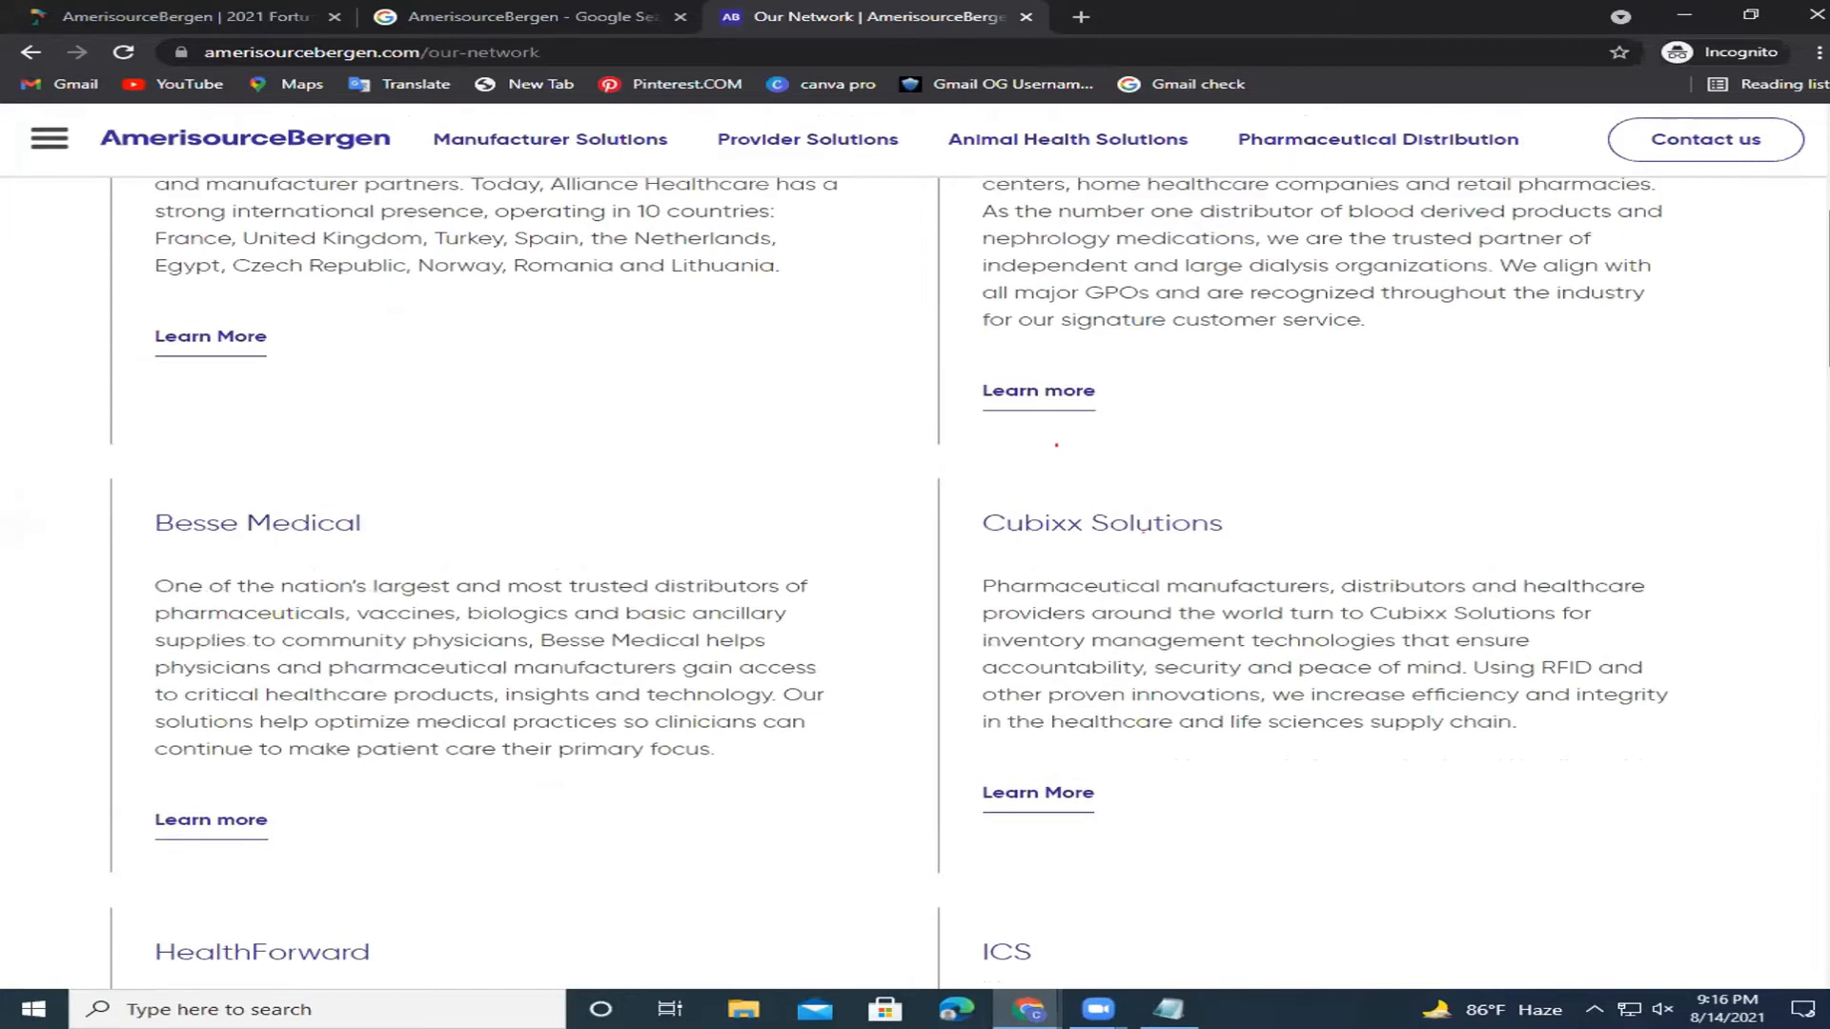
scroll(613, 294, "up", 7)
left_click_drag(509, 303, 129, 299)
left_click(644, 319)
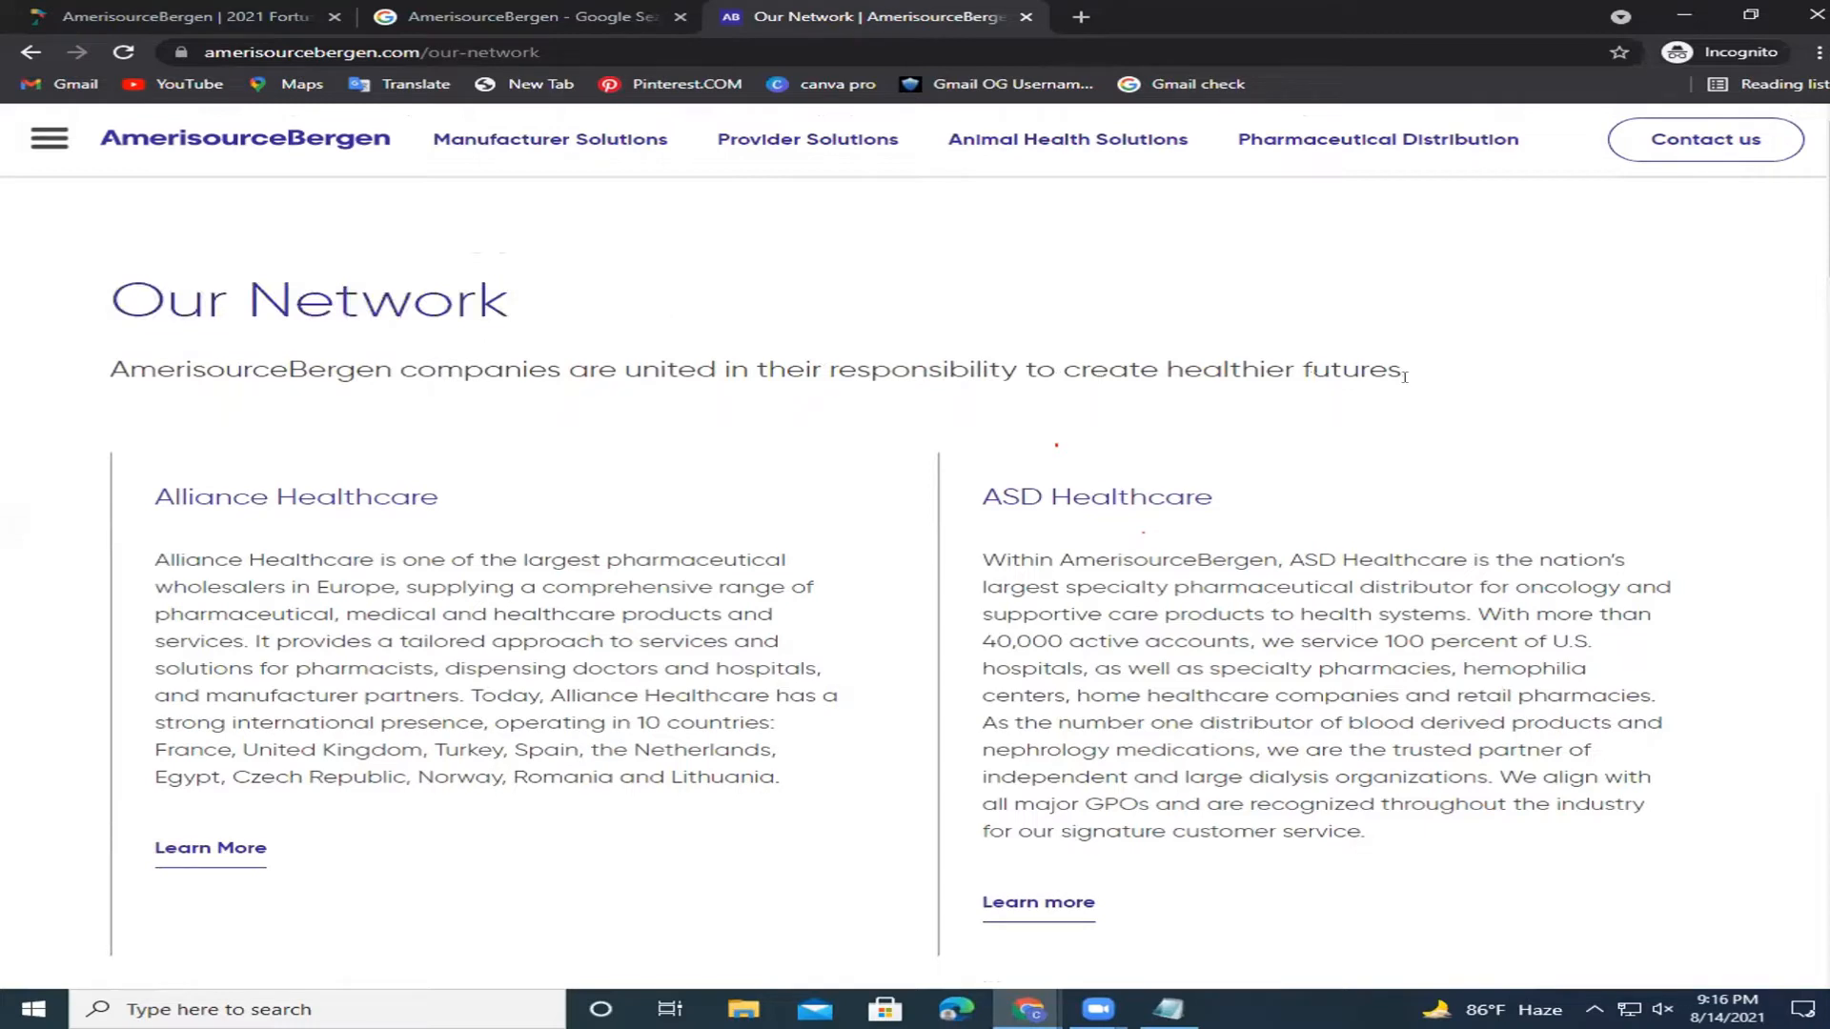
mouse_move(1449, 374)
left_mouse_down()
mouse_move(83, 367)
mouse_move(657, 421)
mouse_move(848, 399)
mouse_move(825, 394)
left_mouse_up()
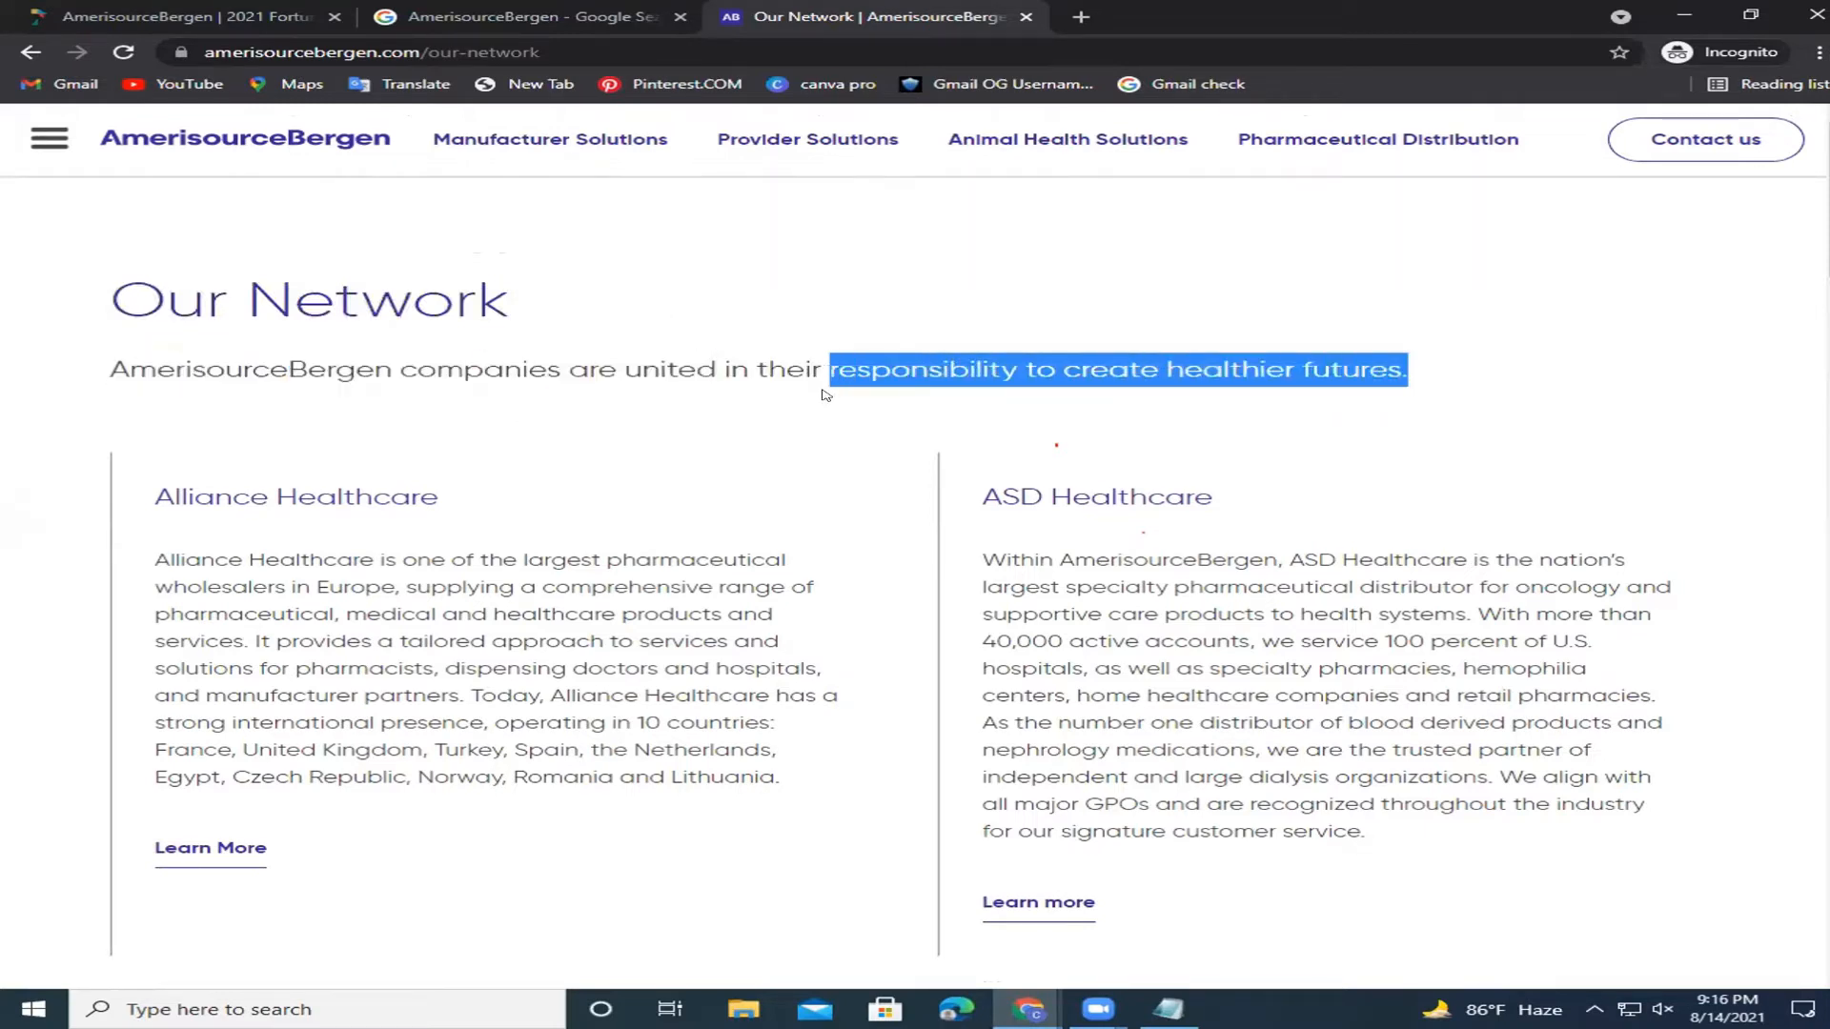
left_click(1422, 346)
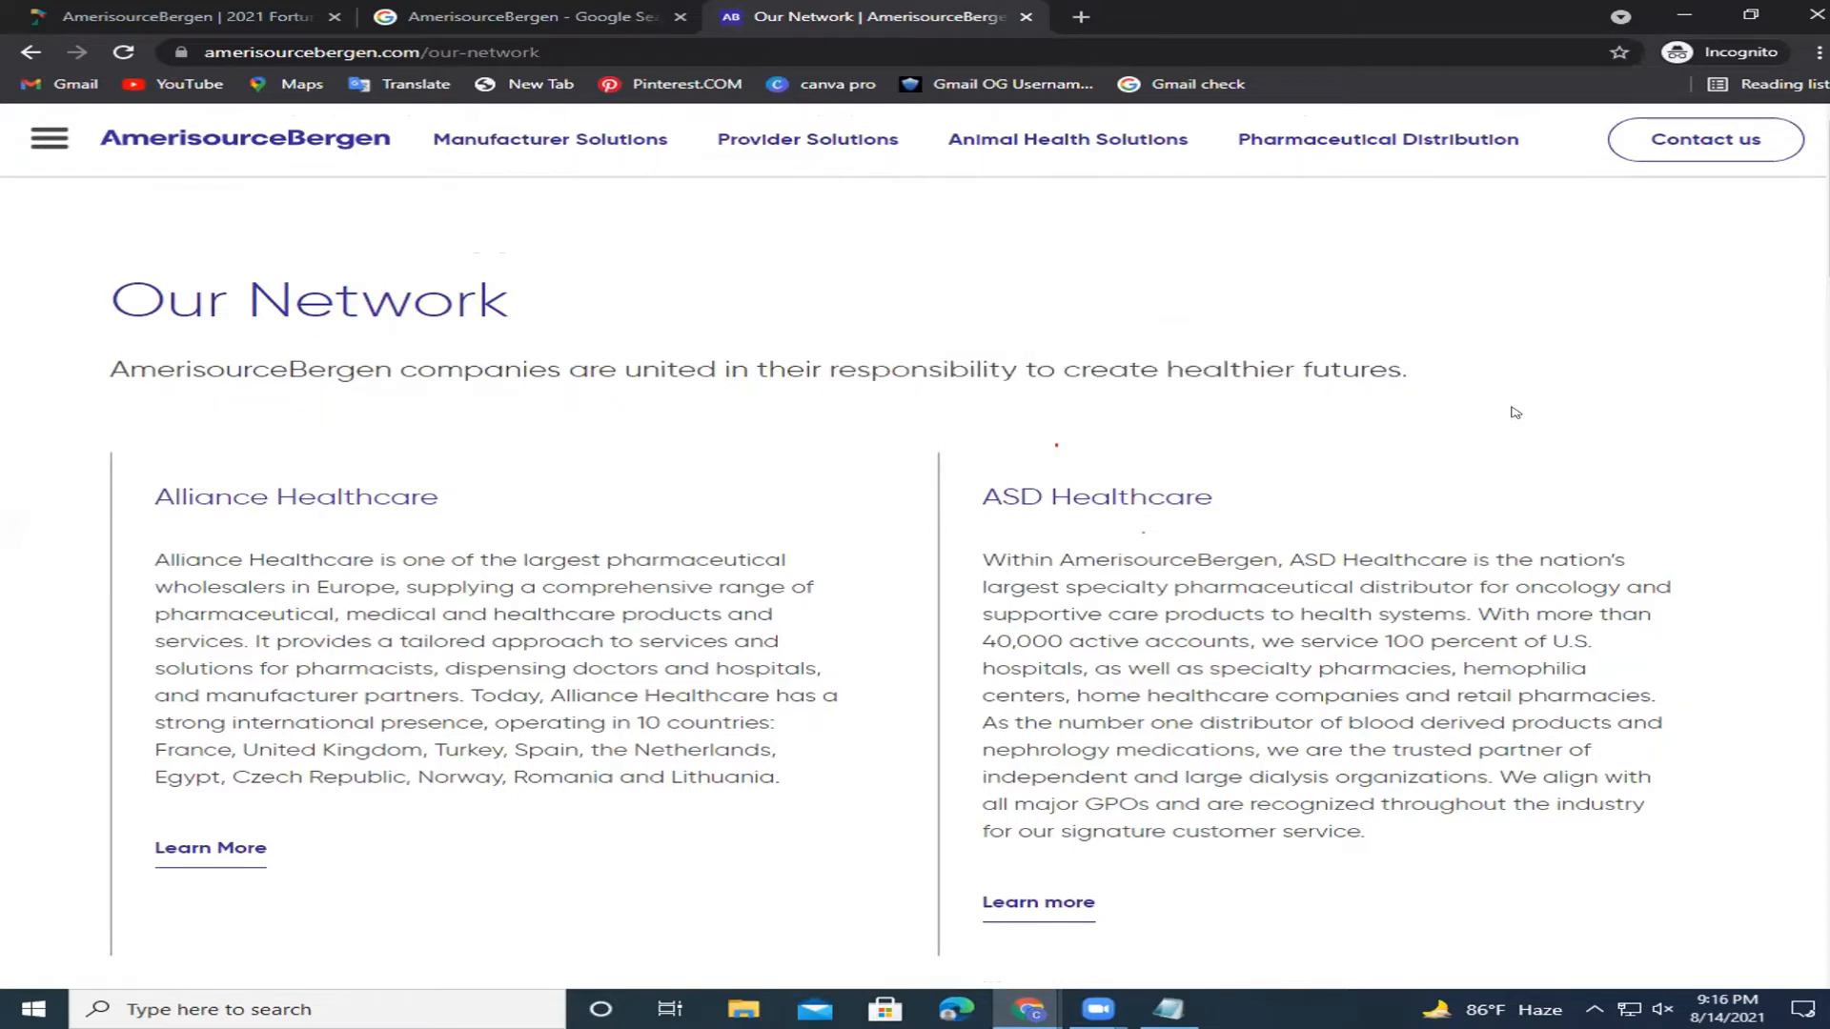
scroll(1056, 445, "down", 2)
scroll(1056, 445, "down", 9)
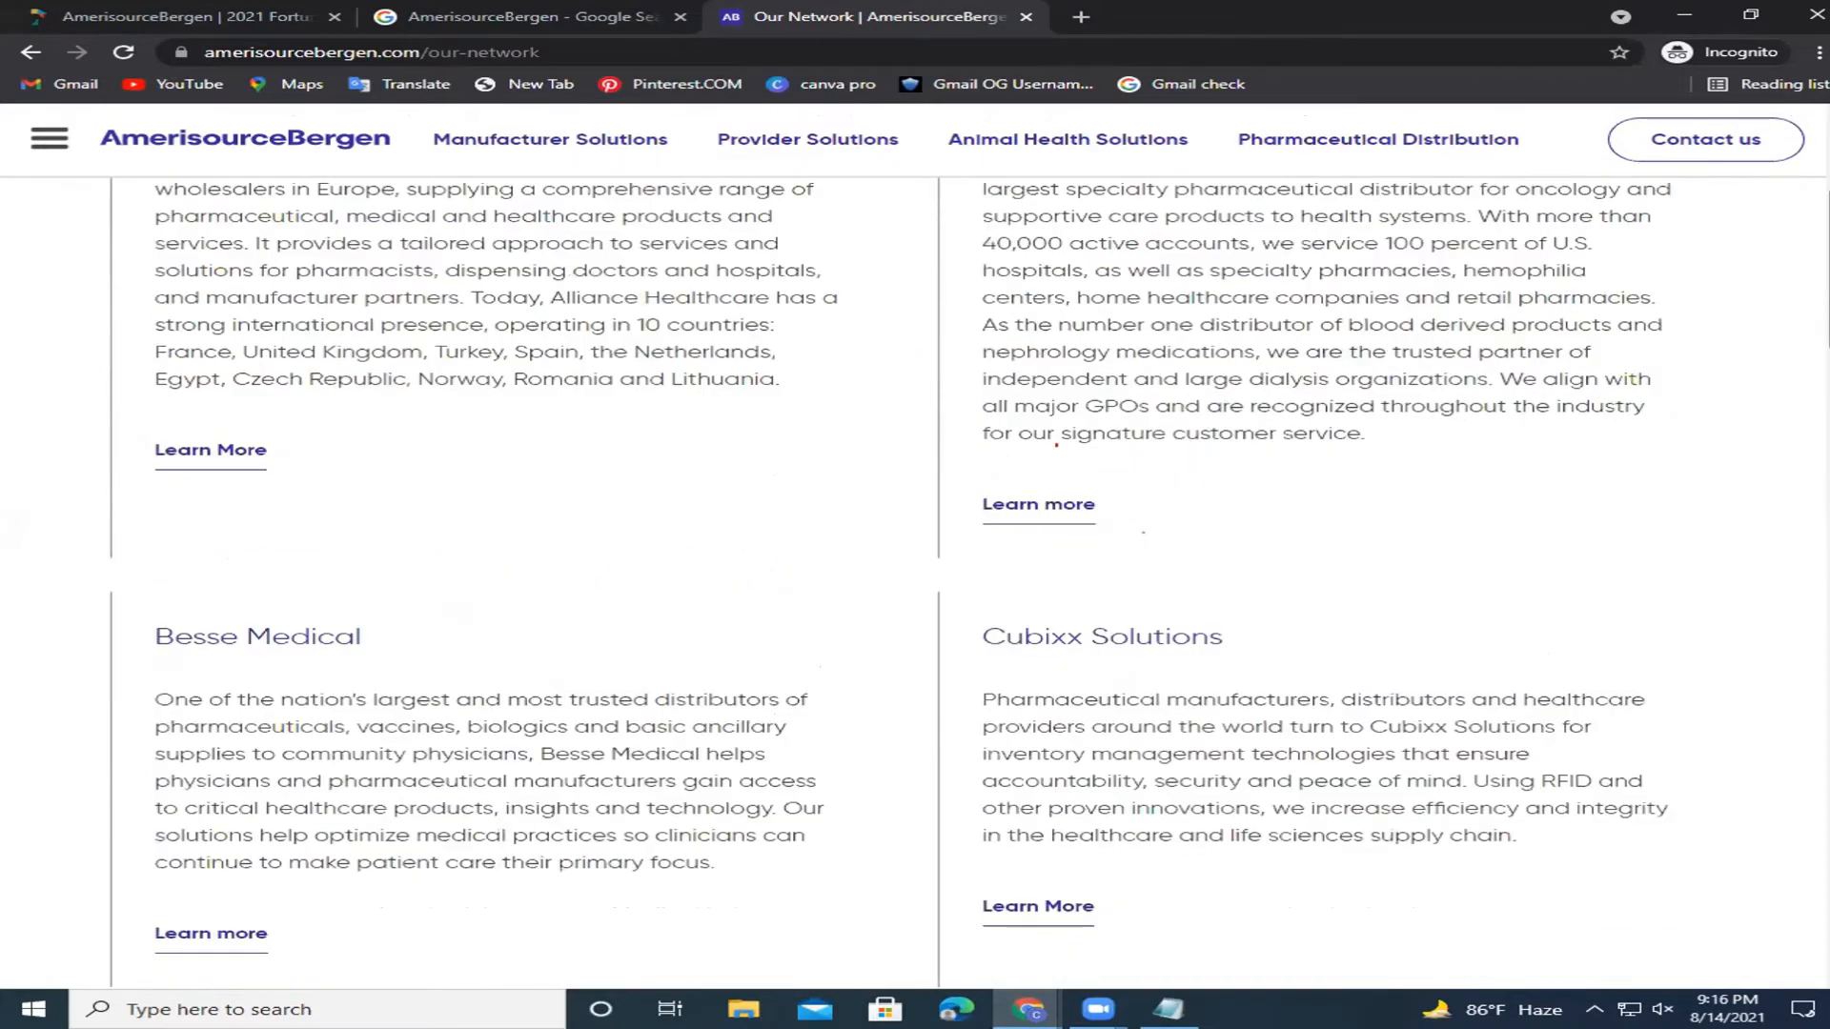
scroll(1056, 445, "down", 14)
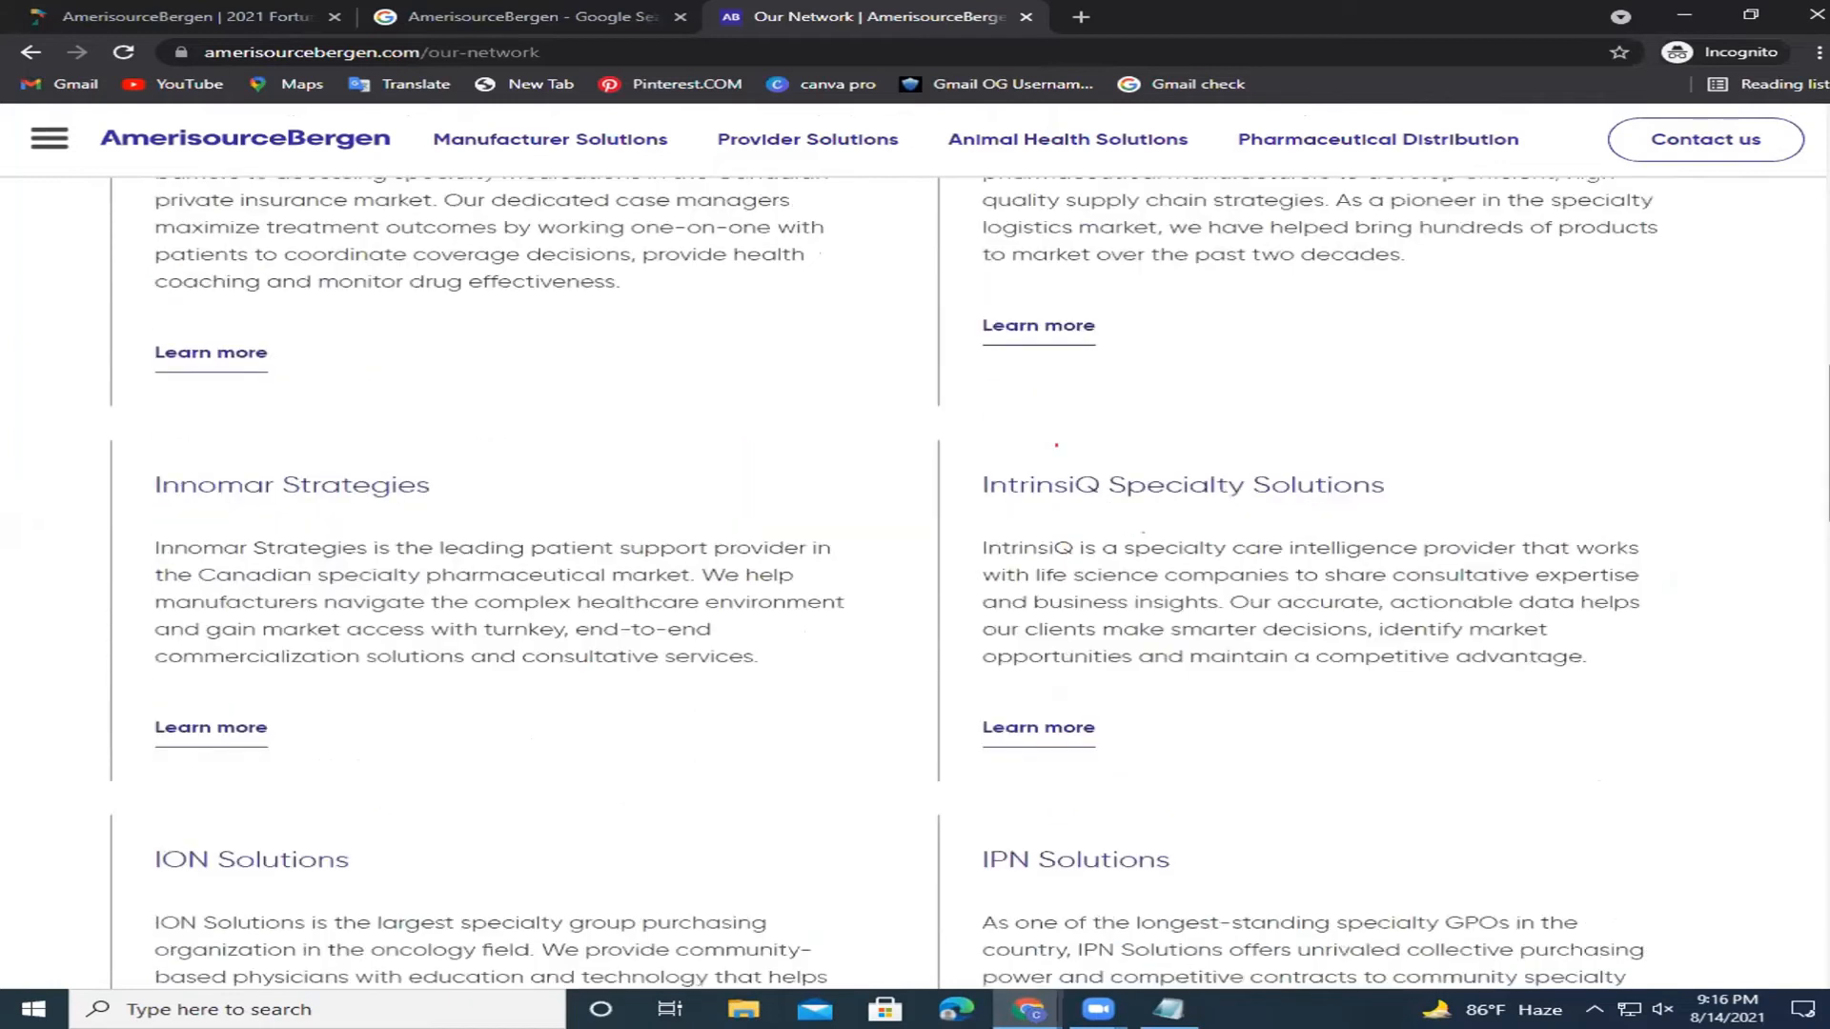
scroll(1056, 445, "down", 2)
scroll(1056, 445, "up", 2)
scroll(1056, 445, "down", 1)
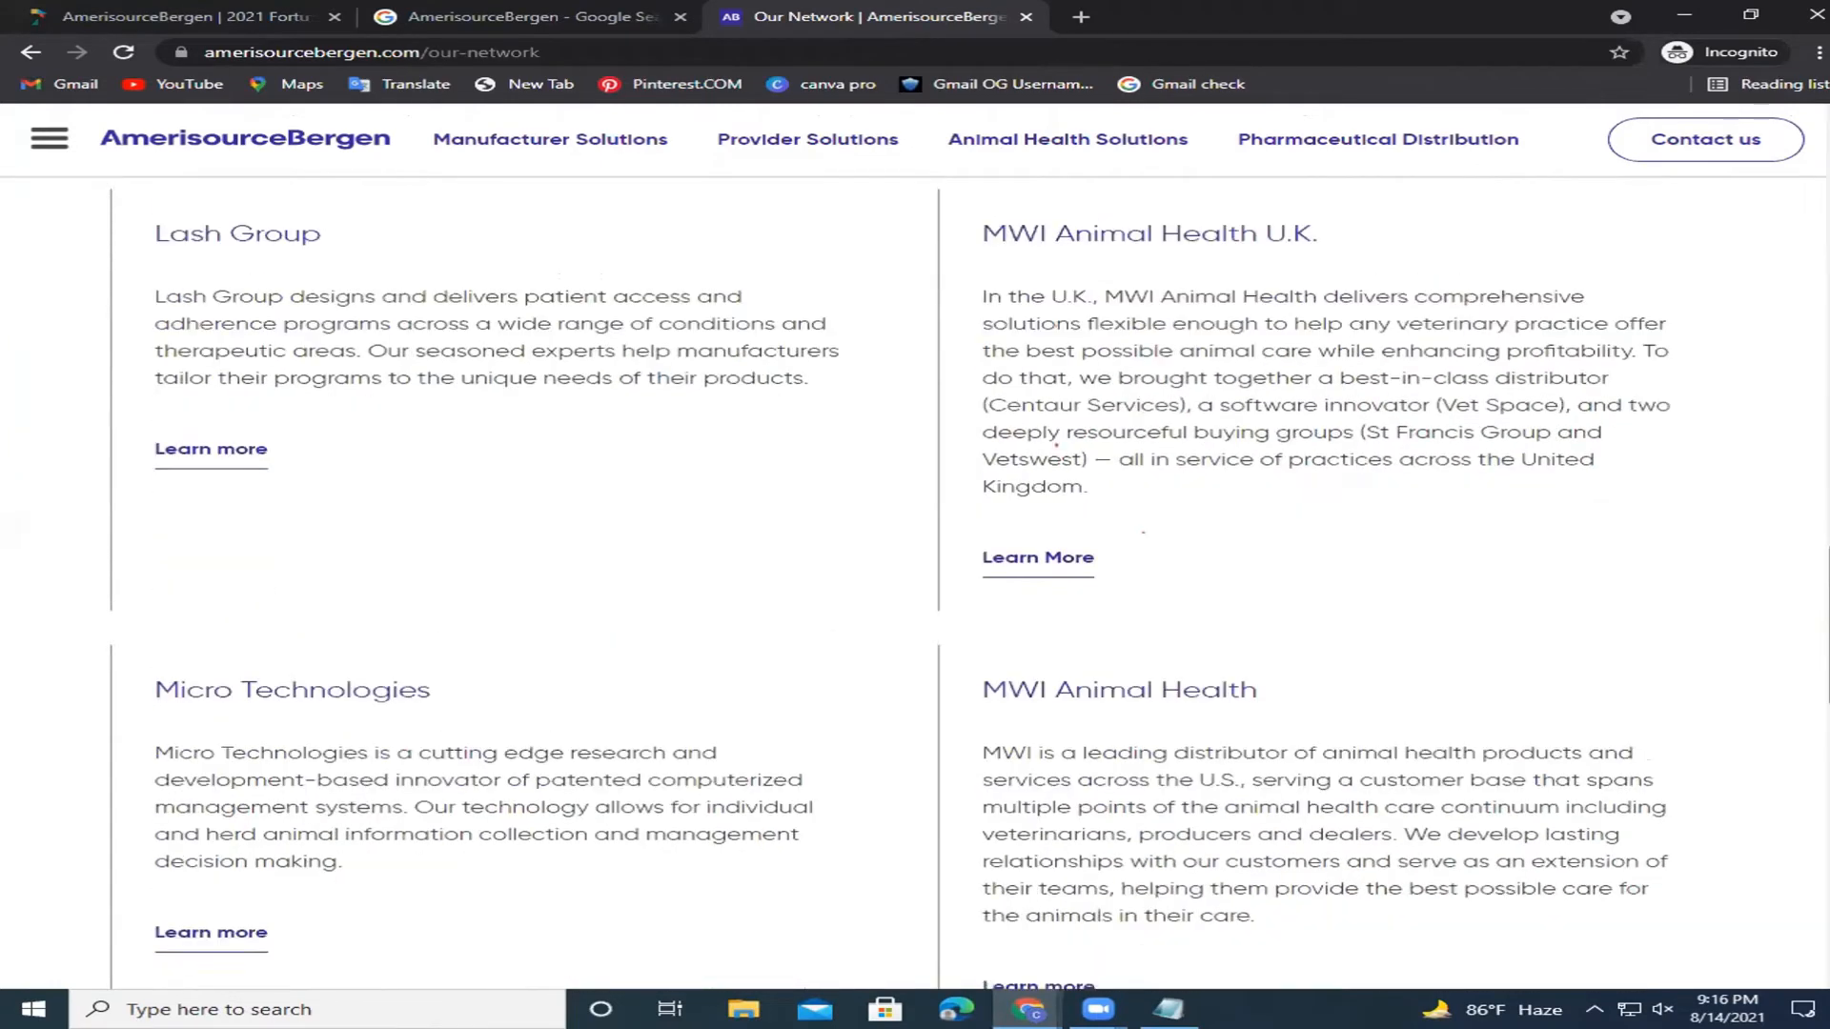
scroll(1056, 445, "down", 5)
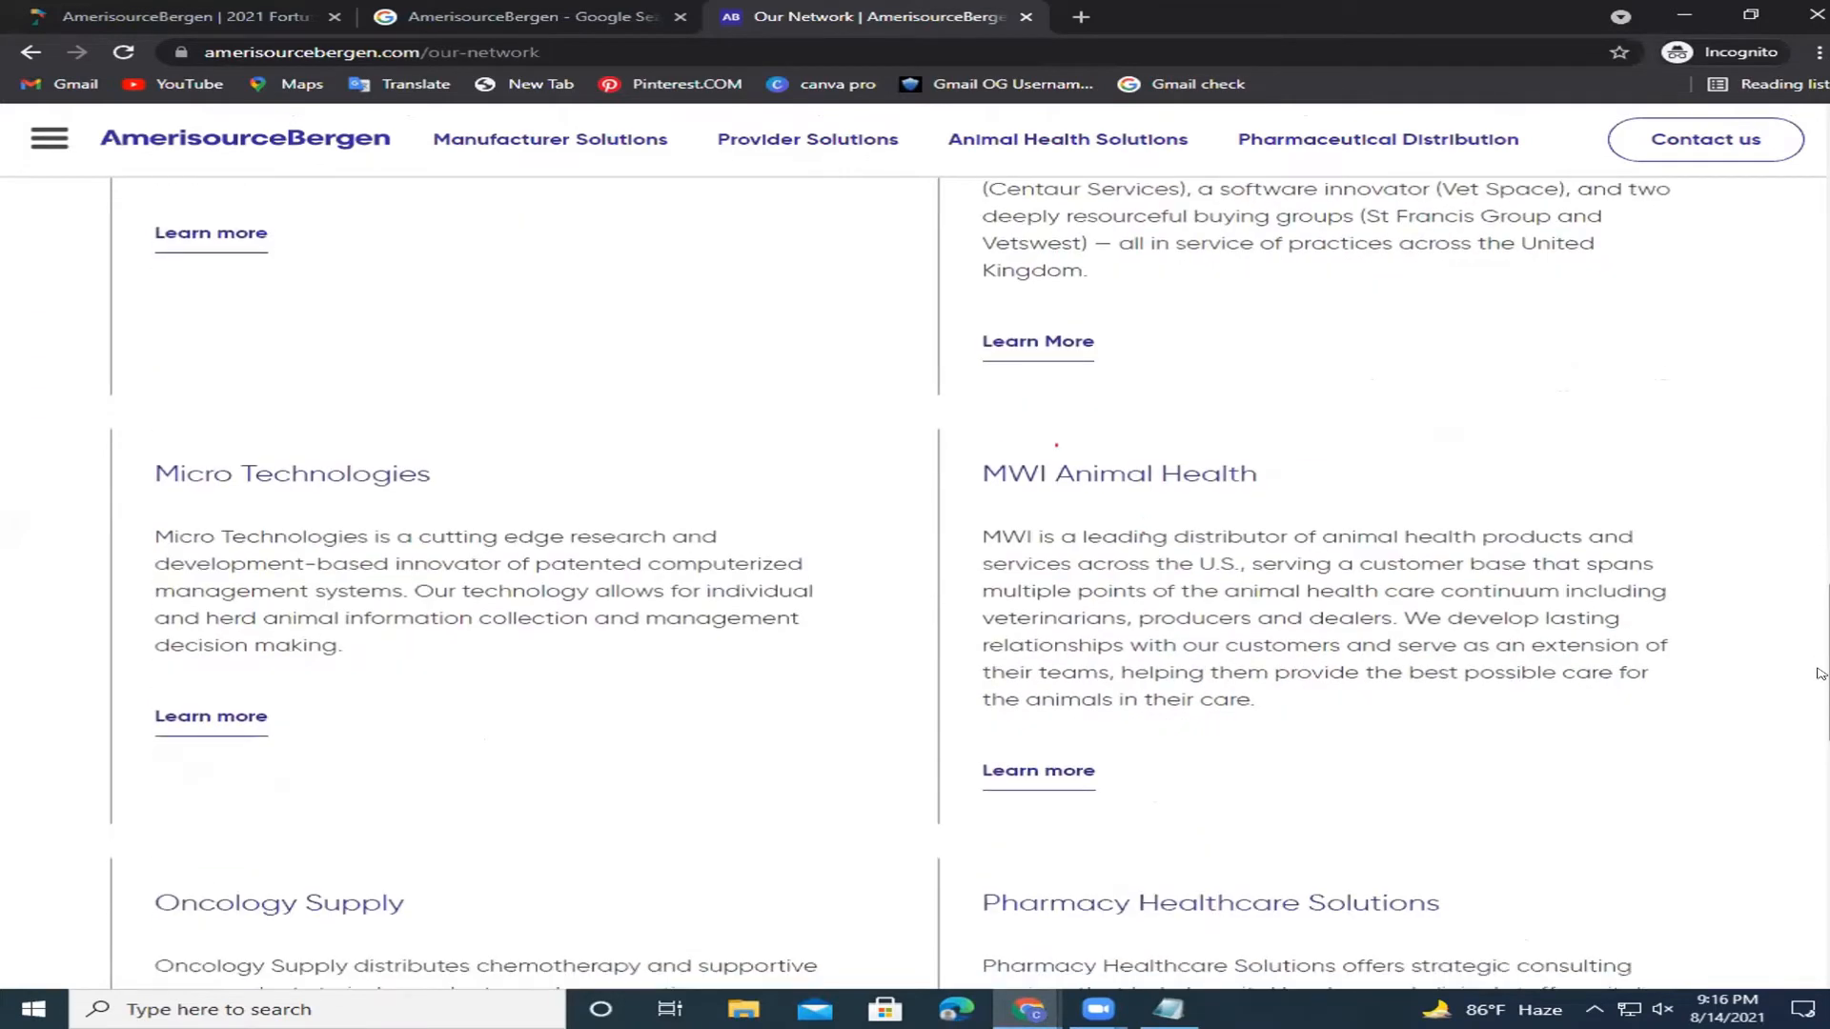
left_click_drag(1811, 744, 1820, 339)
scroll(1670, 122, "up", 2)
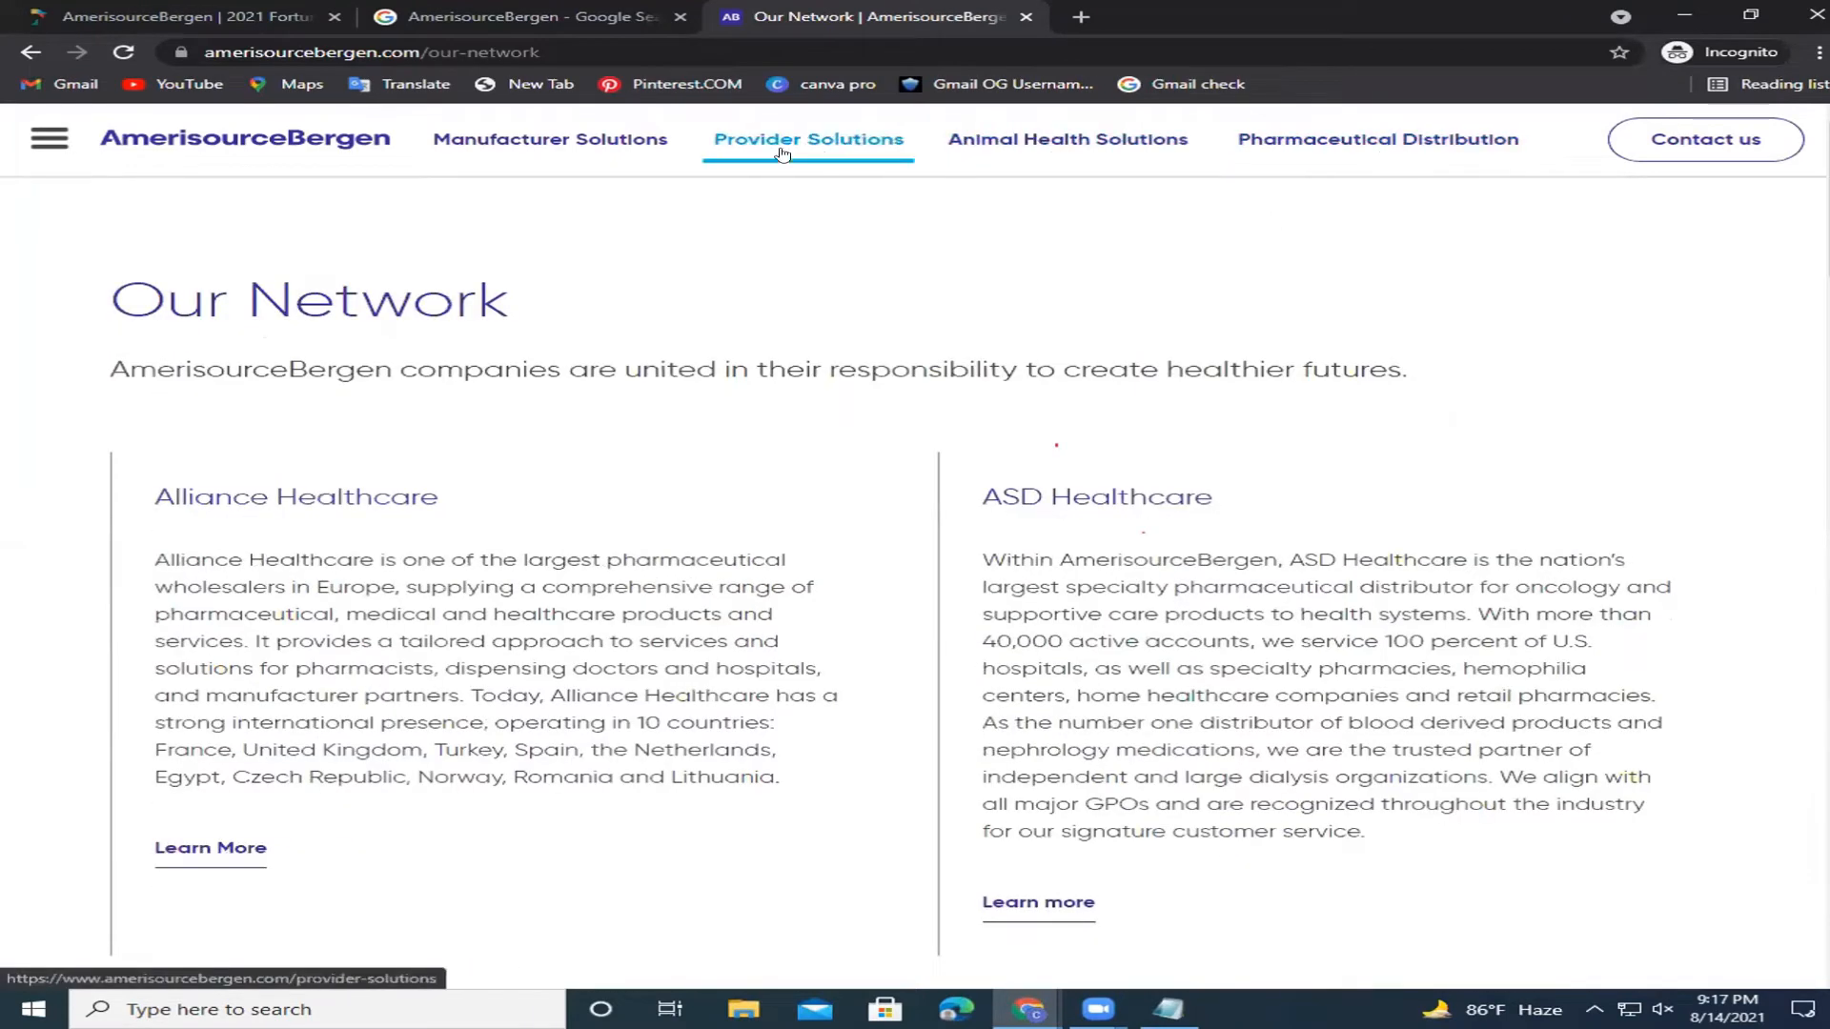
Go to AmerisourceBergen's Our Leadership page from the site menu.
left_click(50, 138)
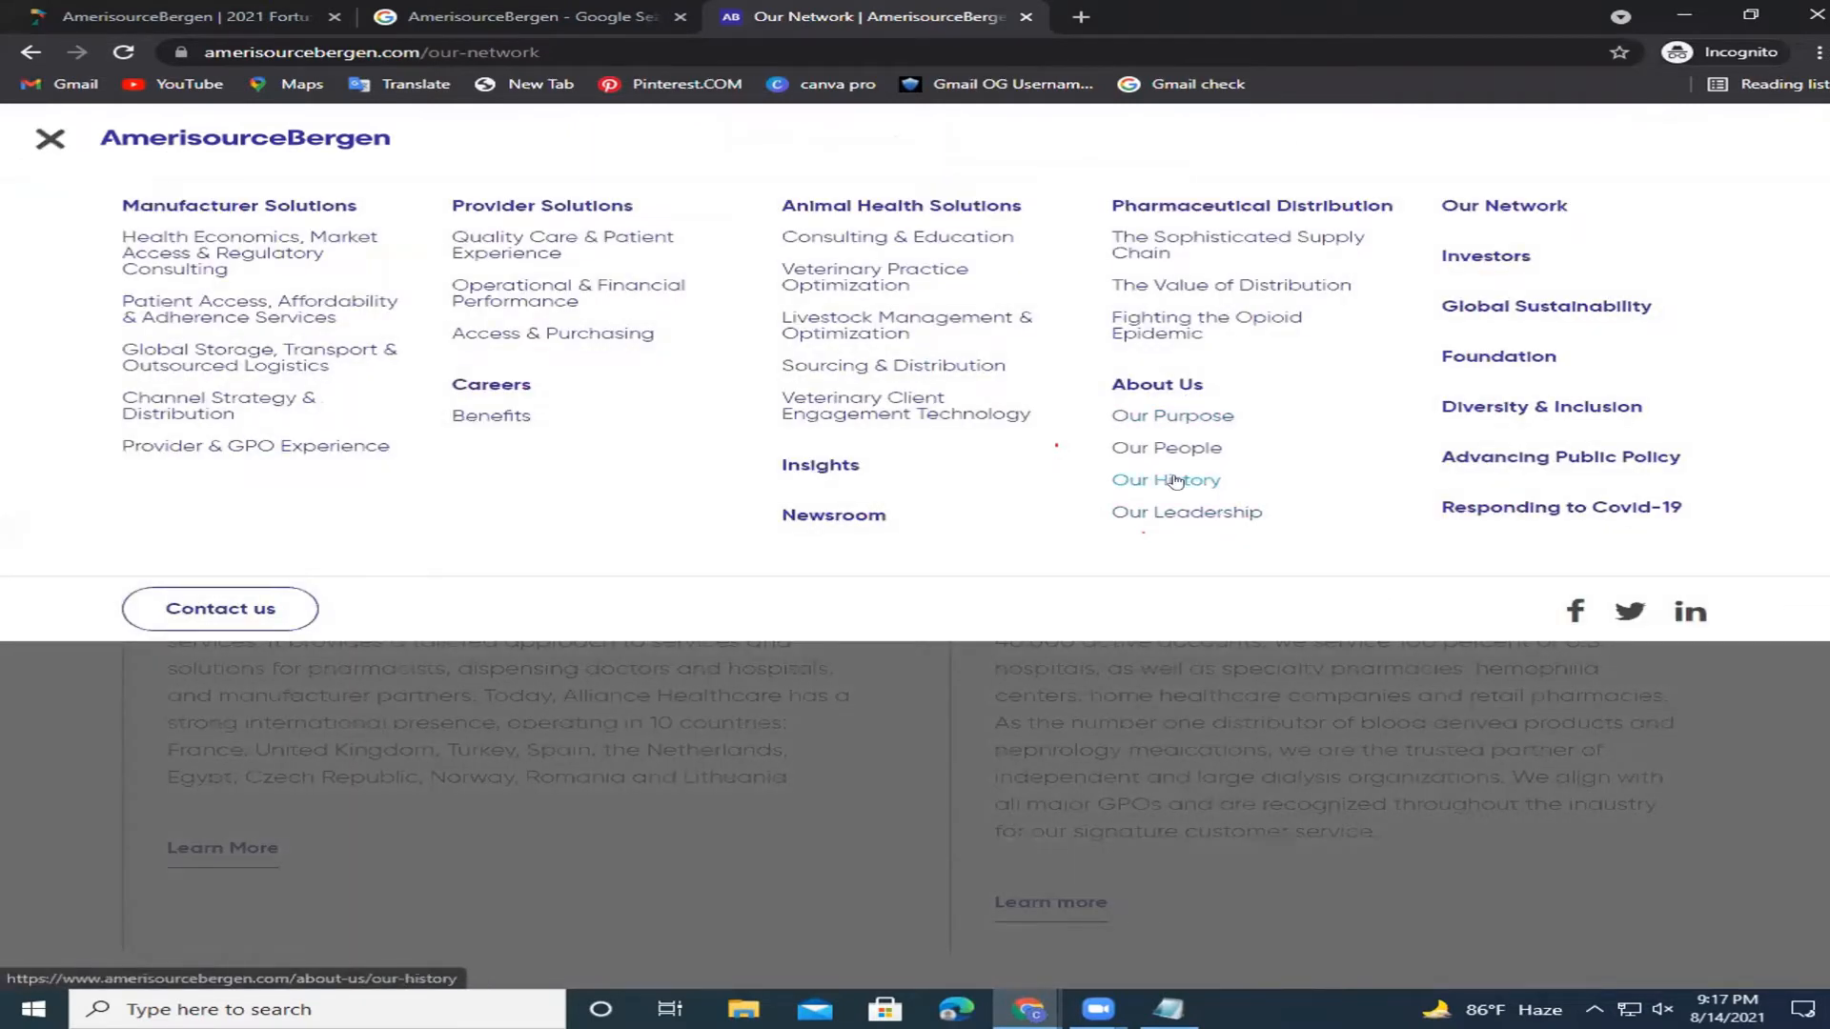
left_click(1187, 513)
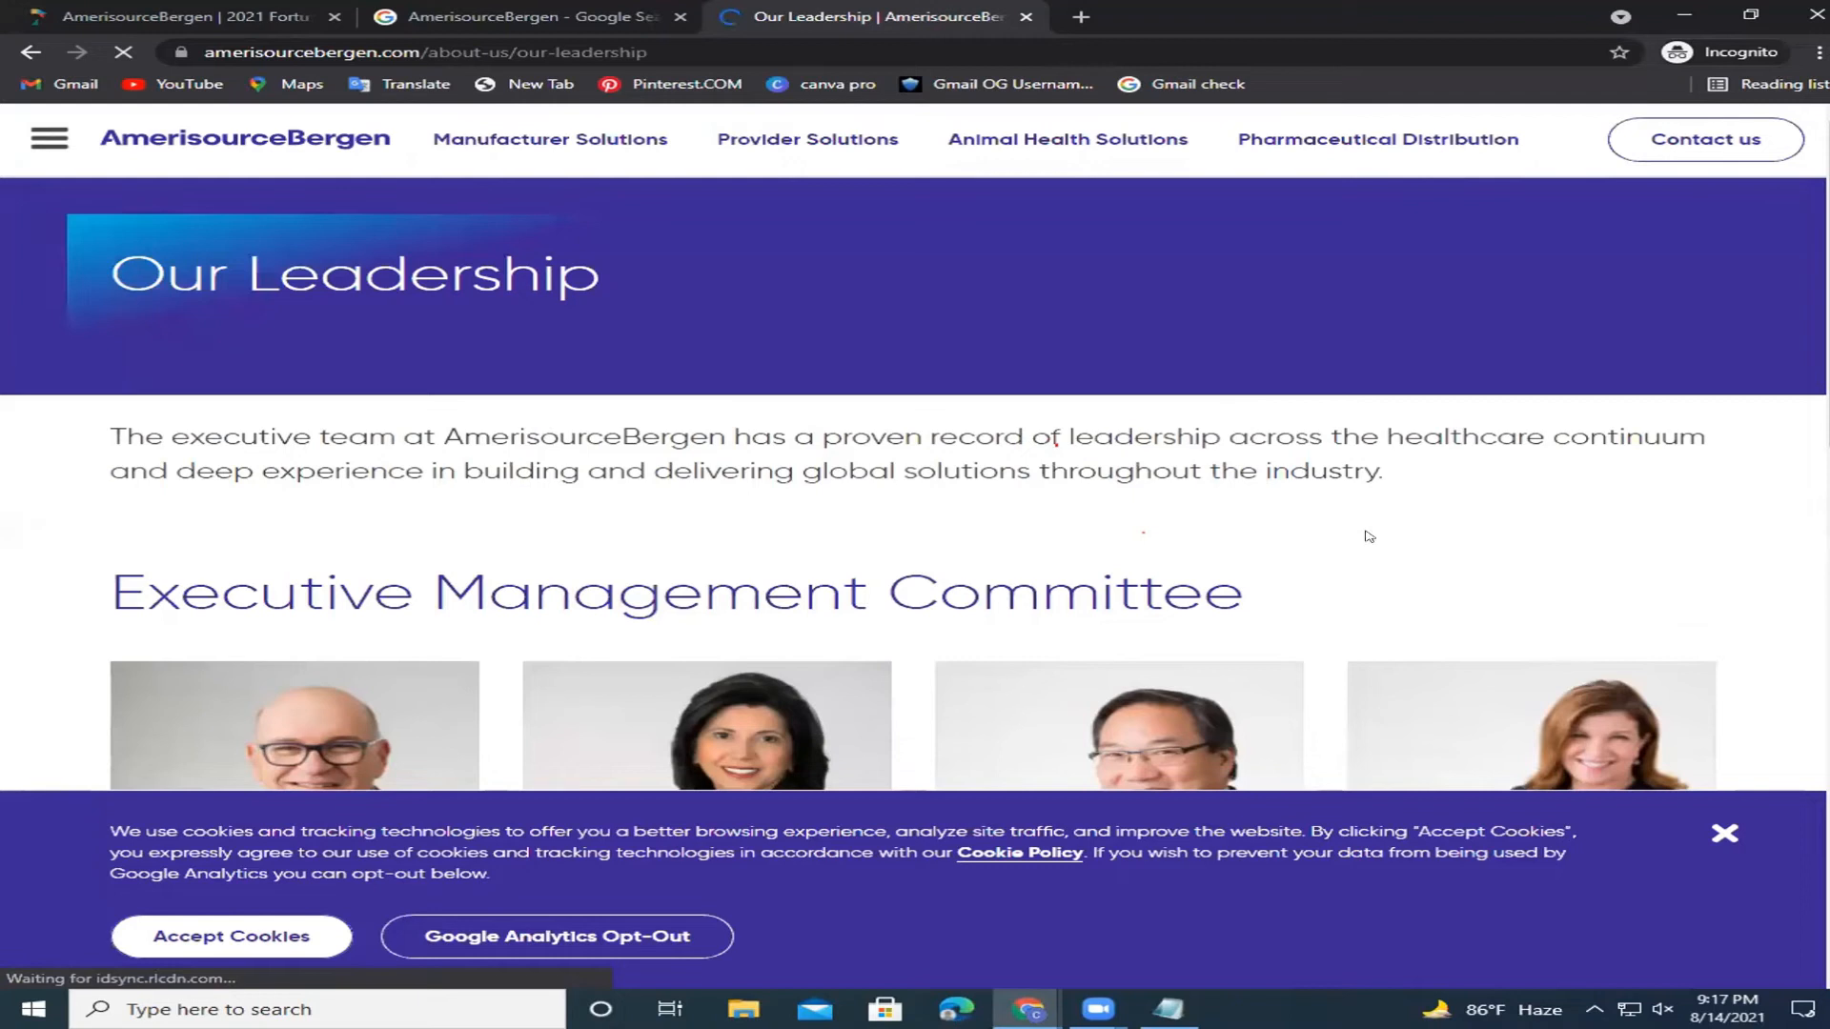
scroll(658, 587, "down", 3)
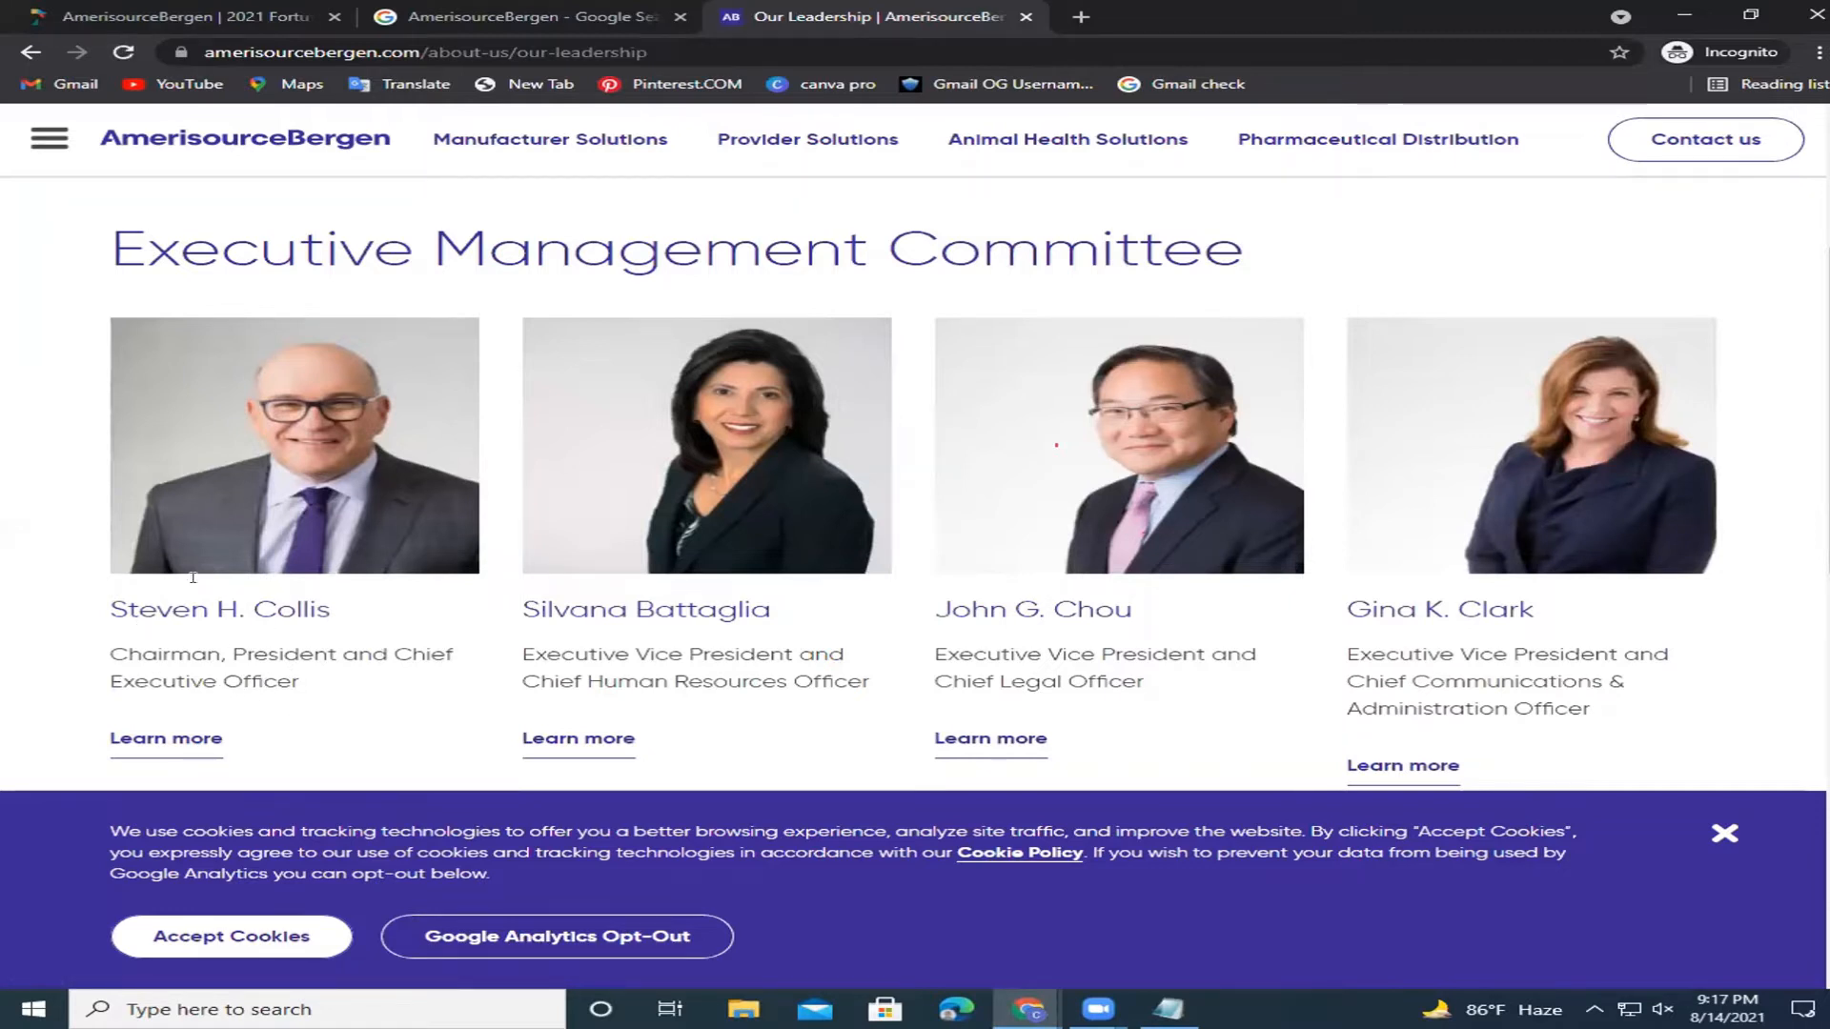
Copy the CEO's name from the leadership page into the template's Companyr Ceo line.
left_click_drag(377, 621, 105, 624)
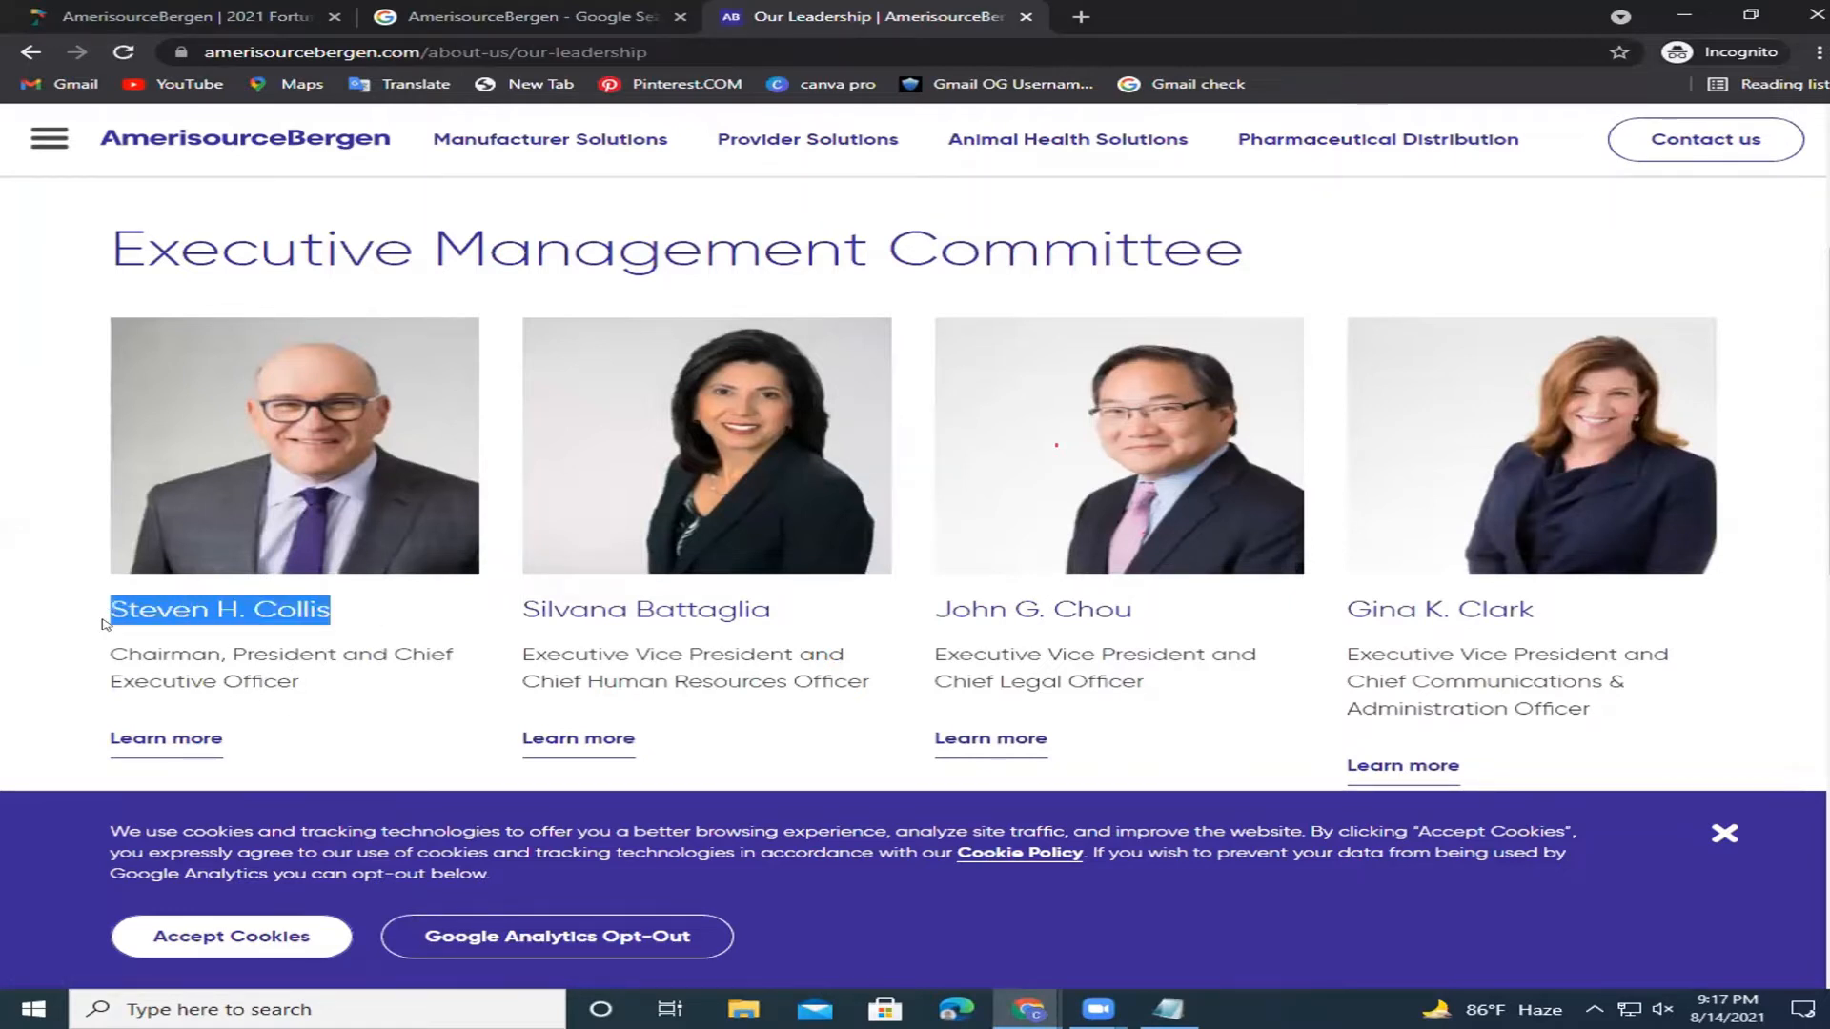
right_click(162, 622)
left_click(192, 636)
key("alt+Tab")
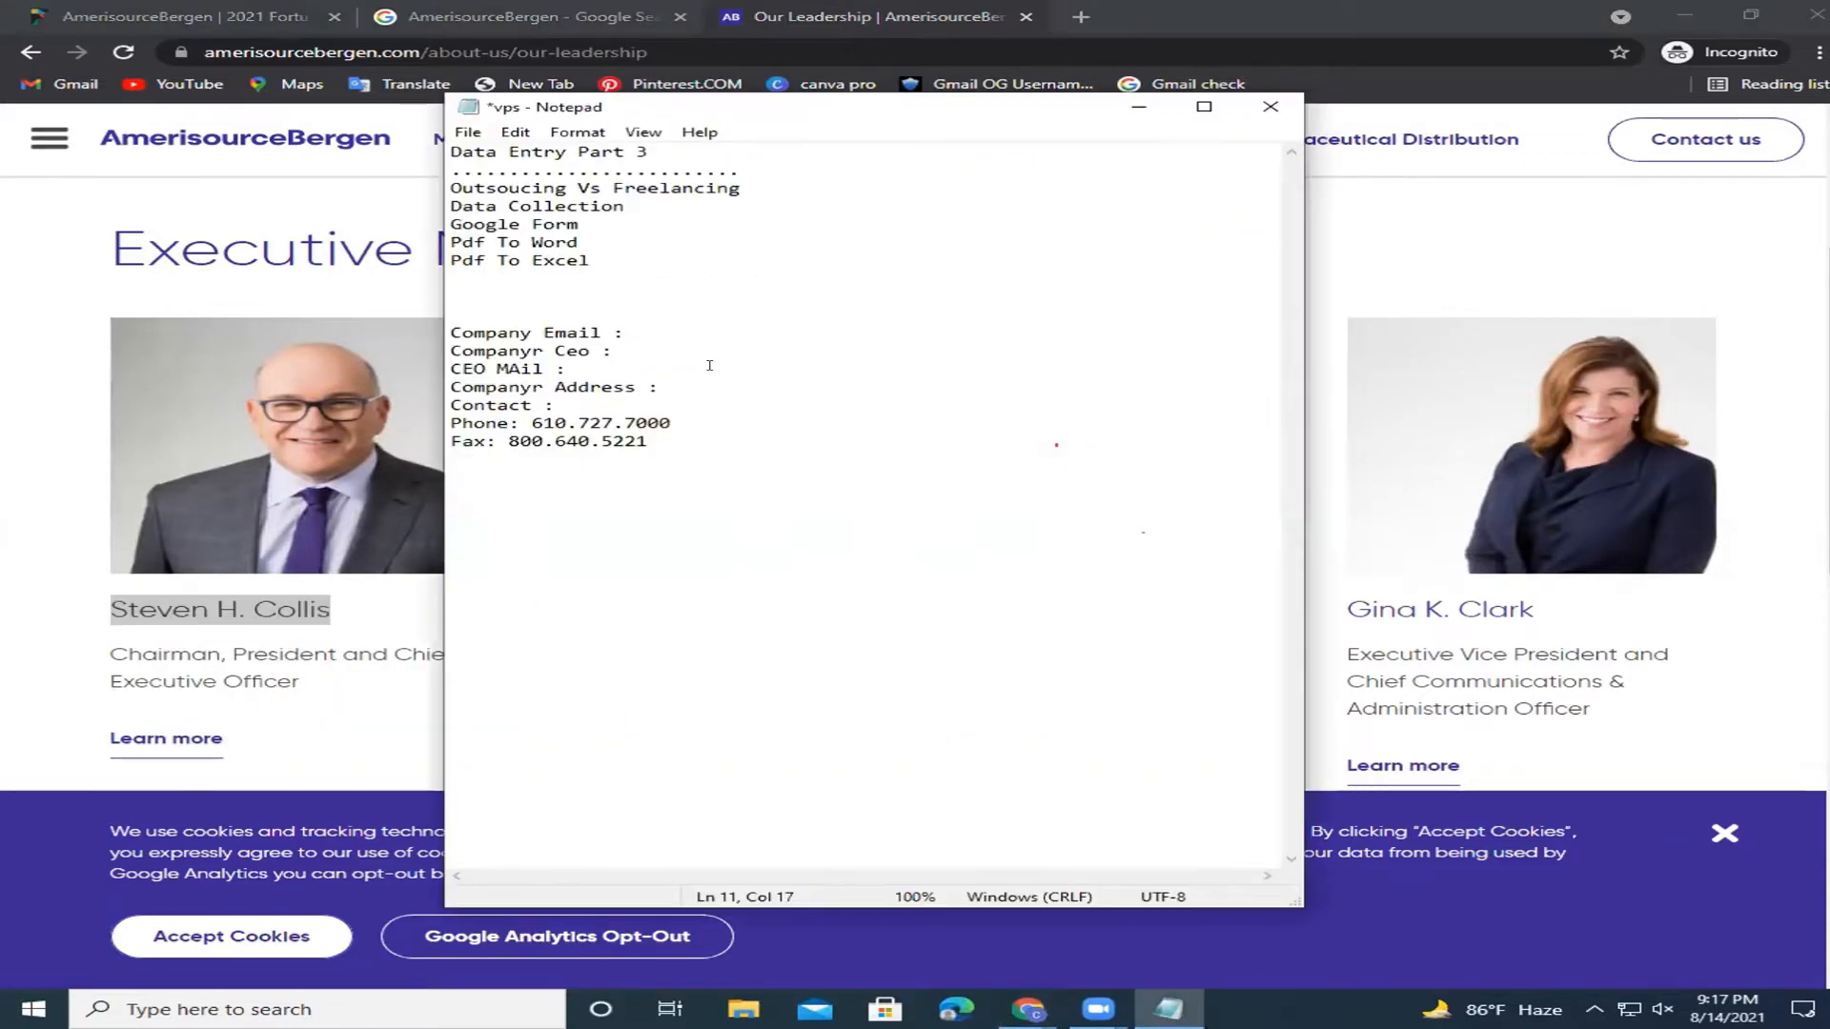
left_click(639, 349)
key("ctrl+v")
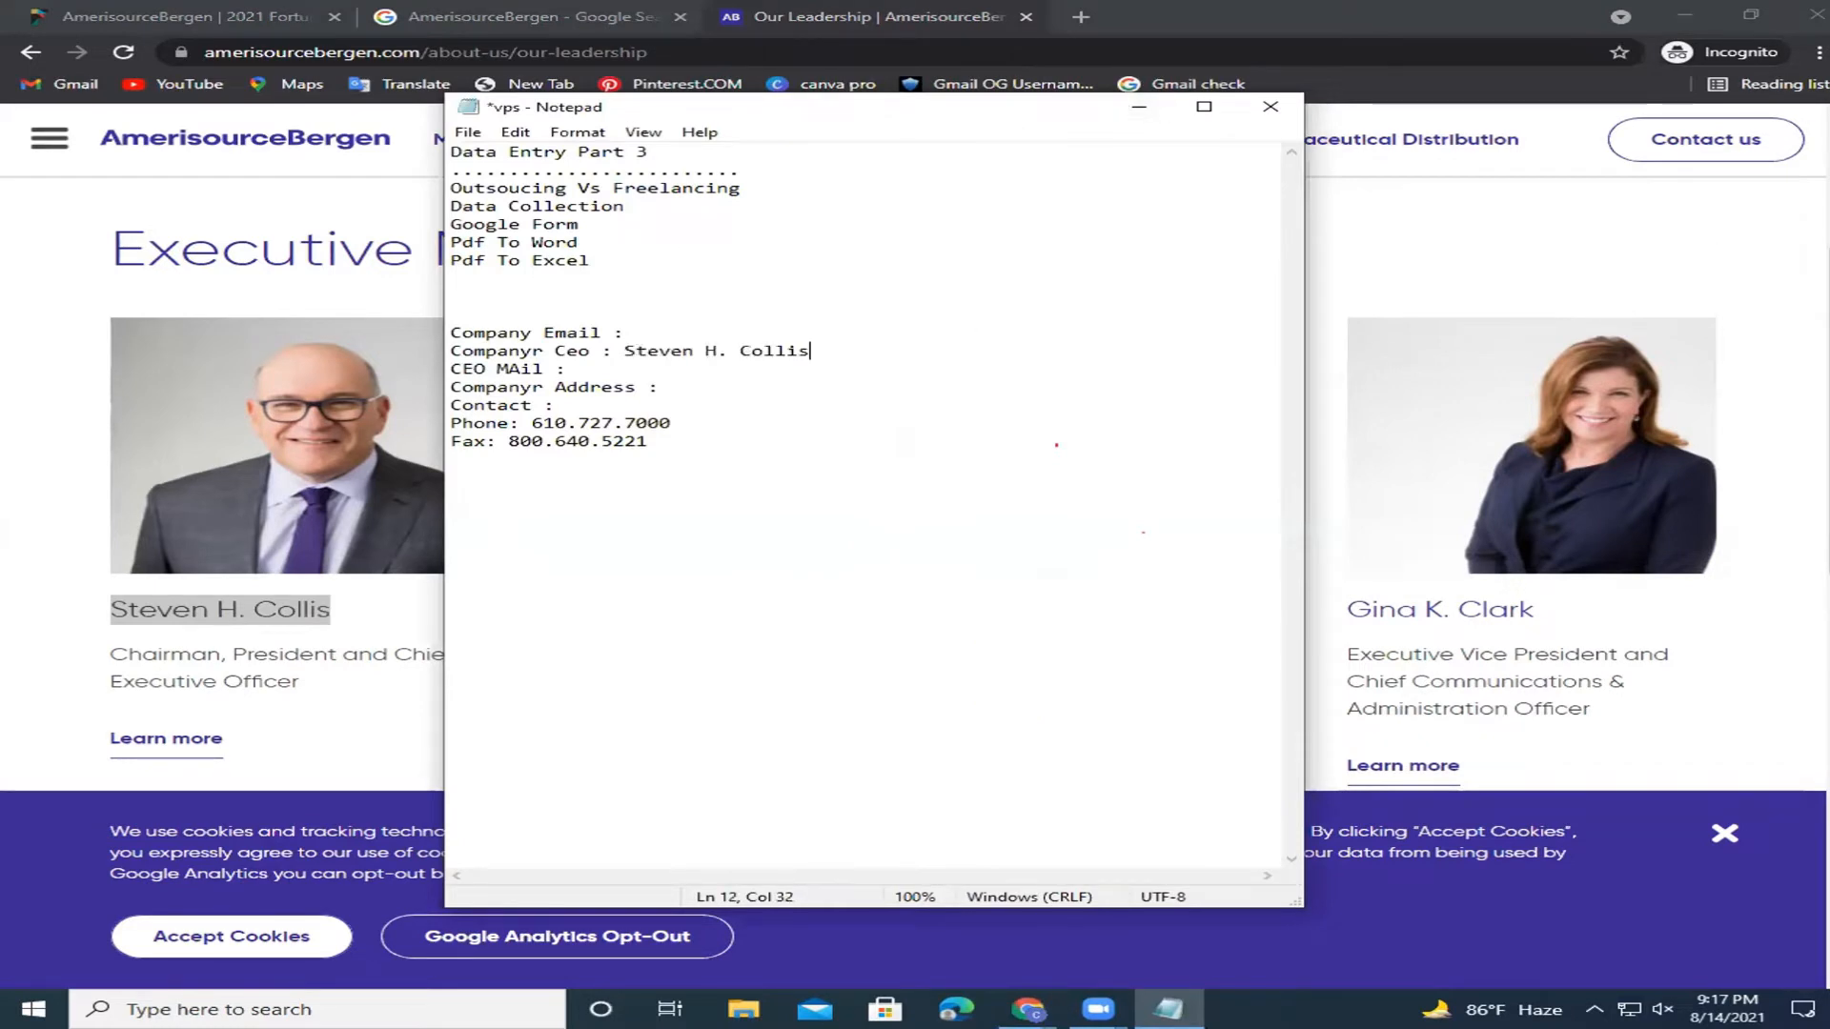
key("alt+Tab")
scroll(915, 486, "up", 1)
scroll(915, 486, "down", 5)
scroll(1056, 445, "down", 3)
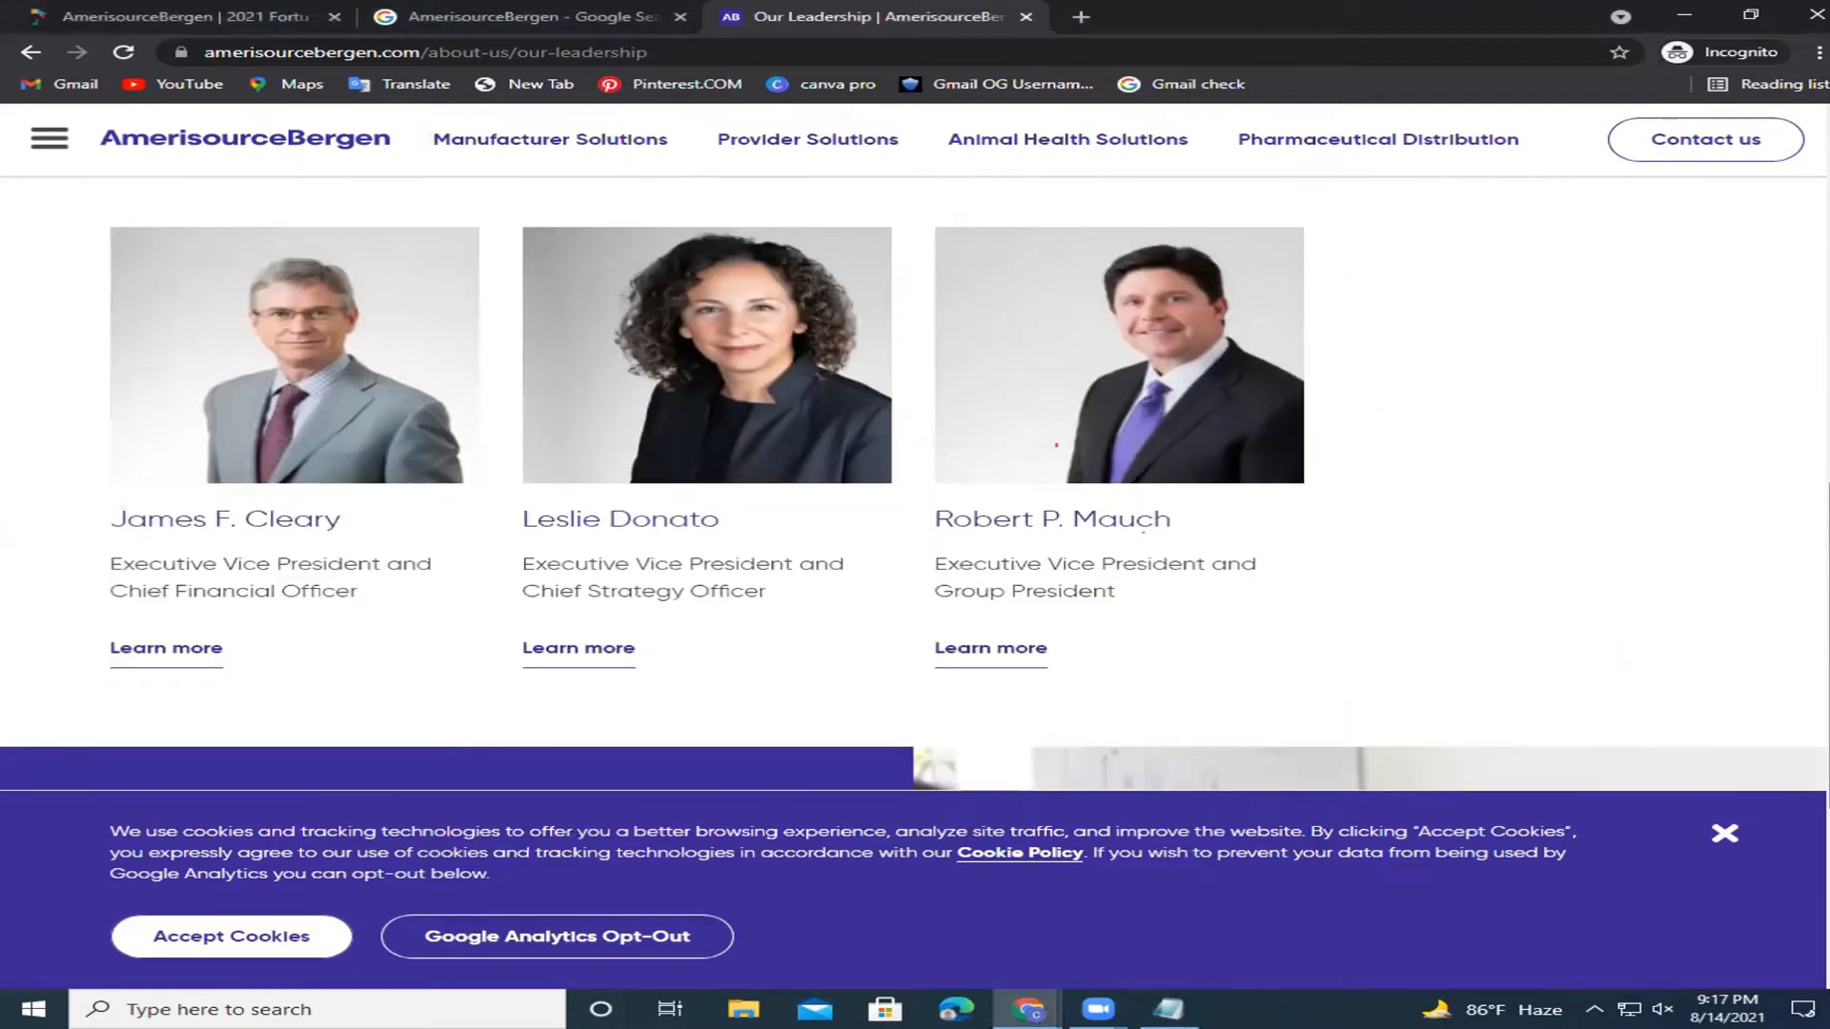
Close the cookie banner on the leadership page and navigate to the Our People page.
scroll(1056, 445, "up", 7)
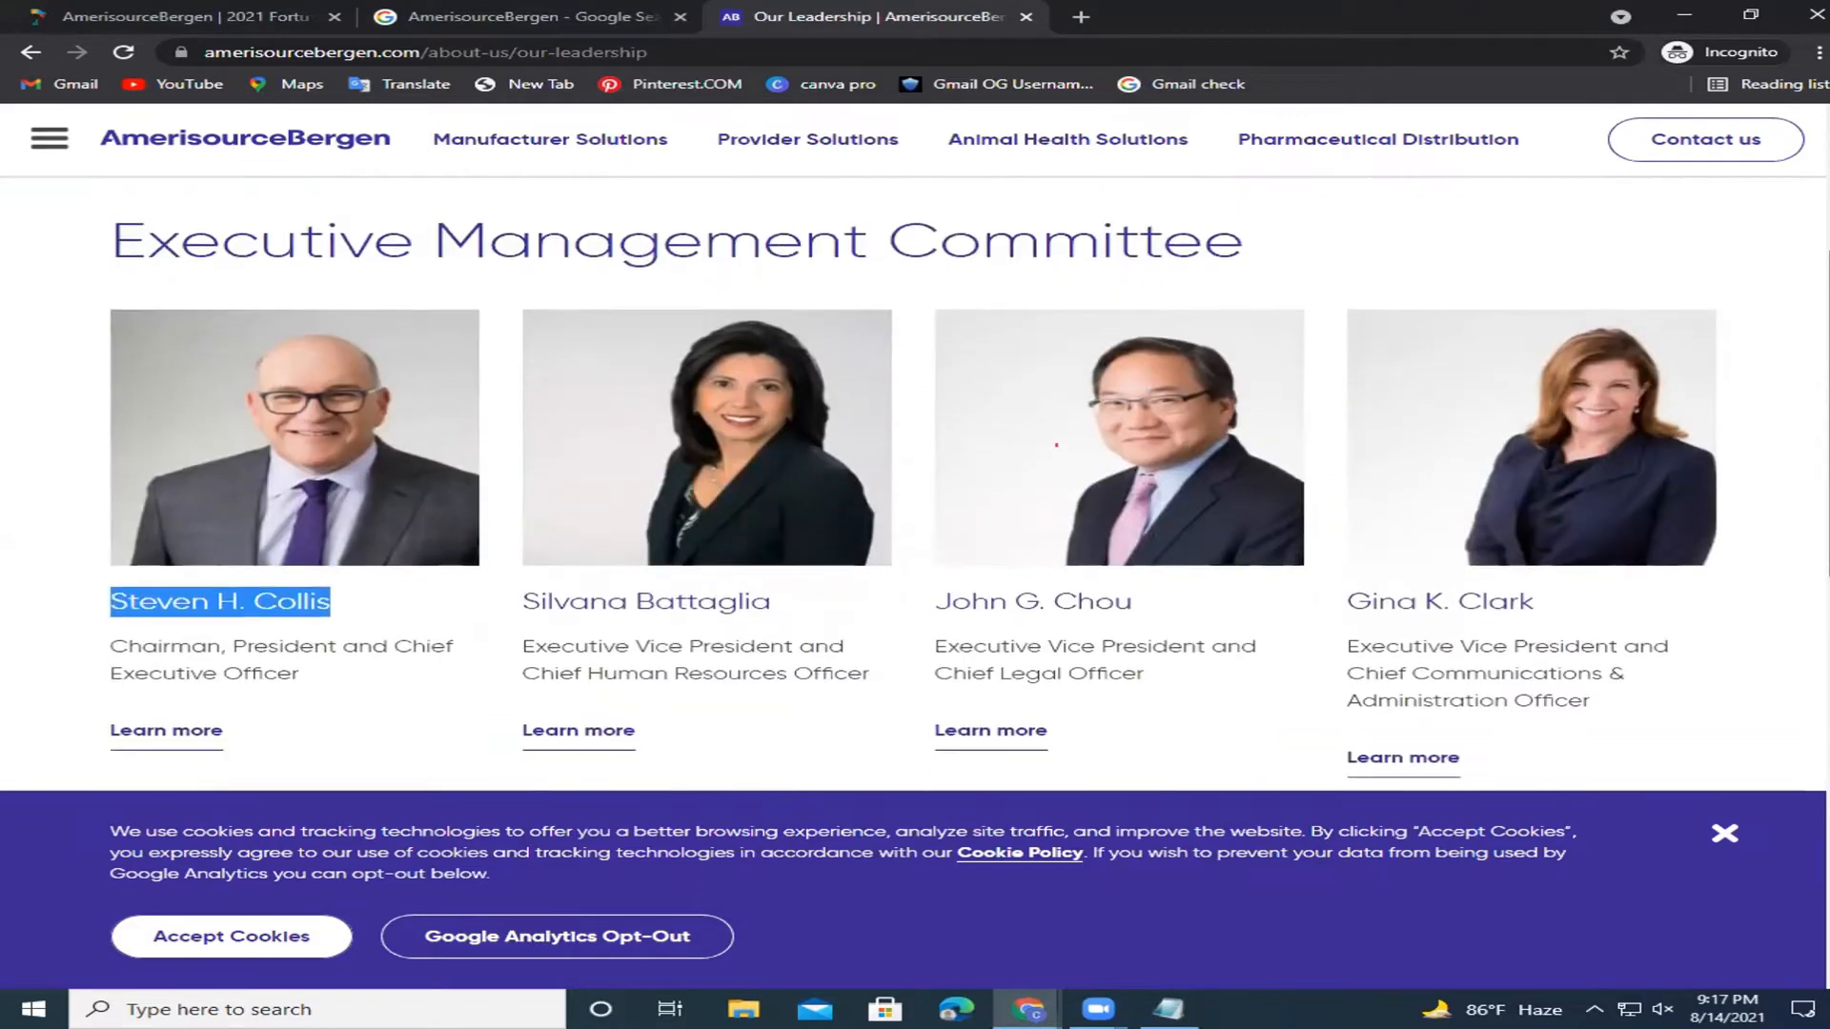
scroll(1056, 445, "down", 1)
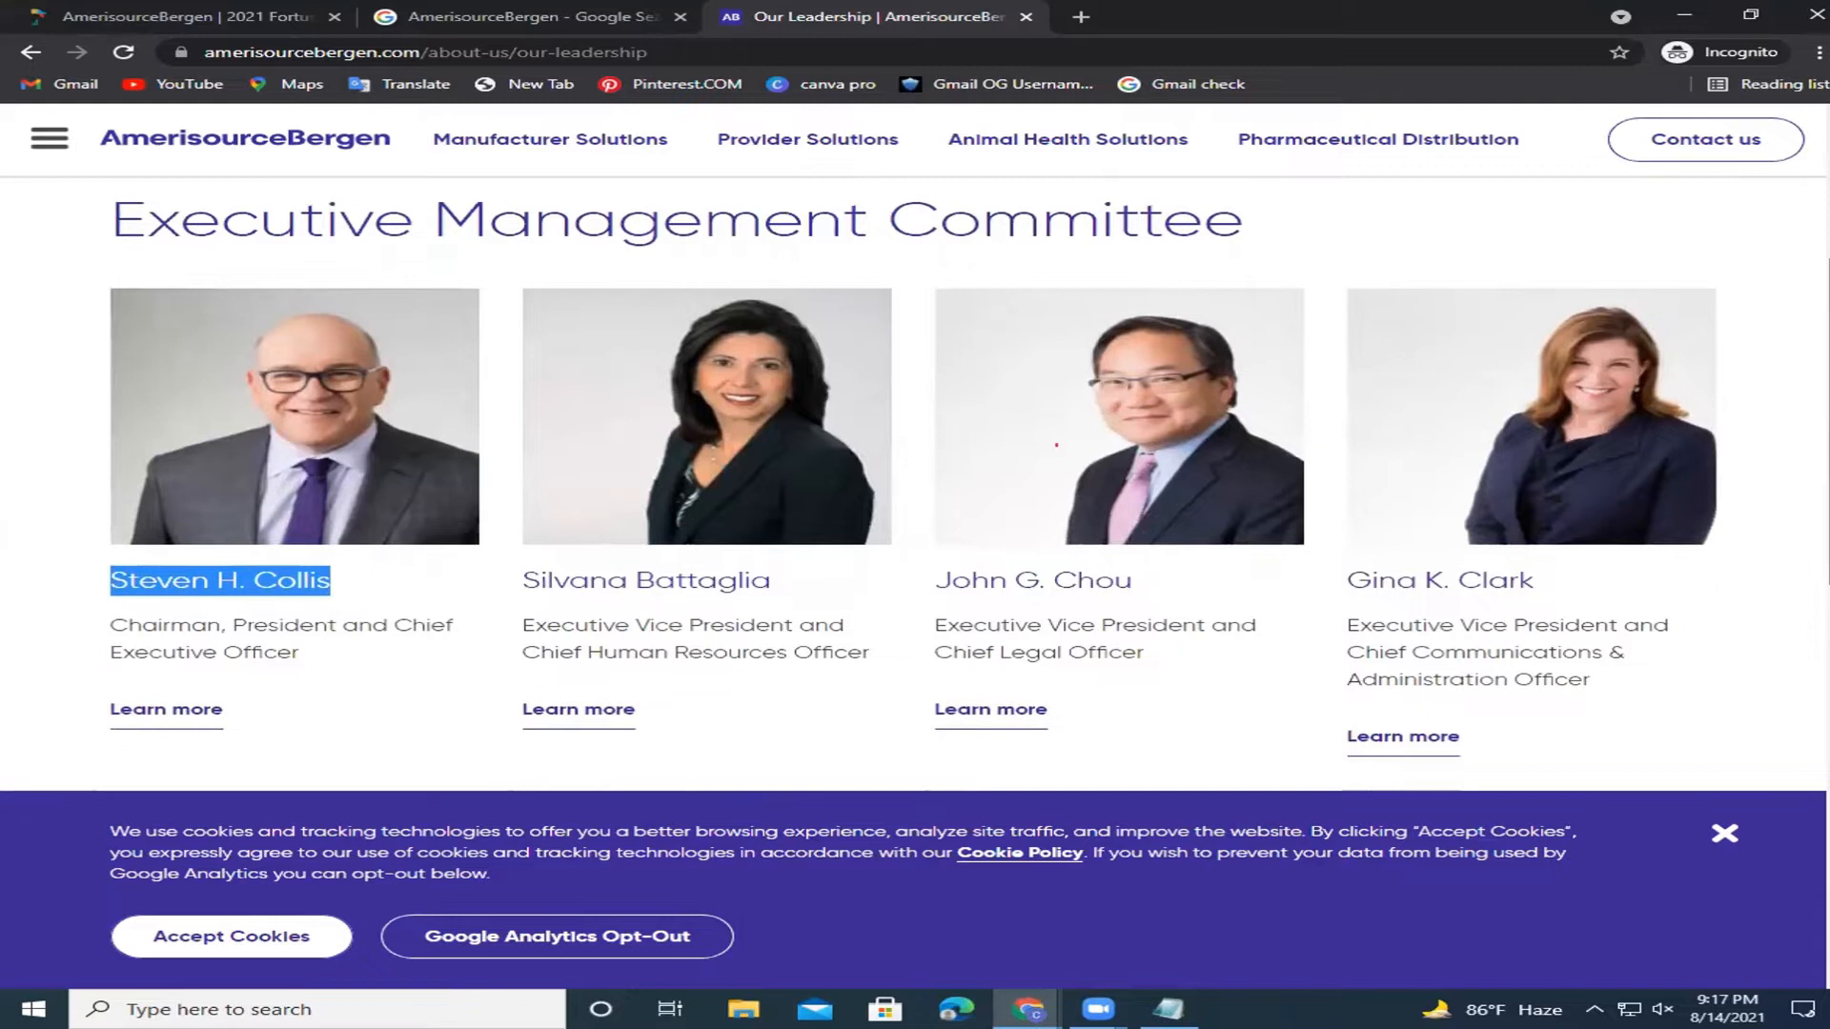
scroll(1056, 445, "down", 9)
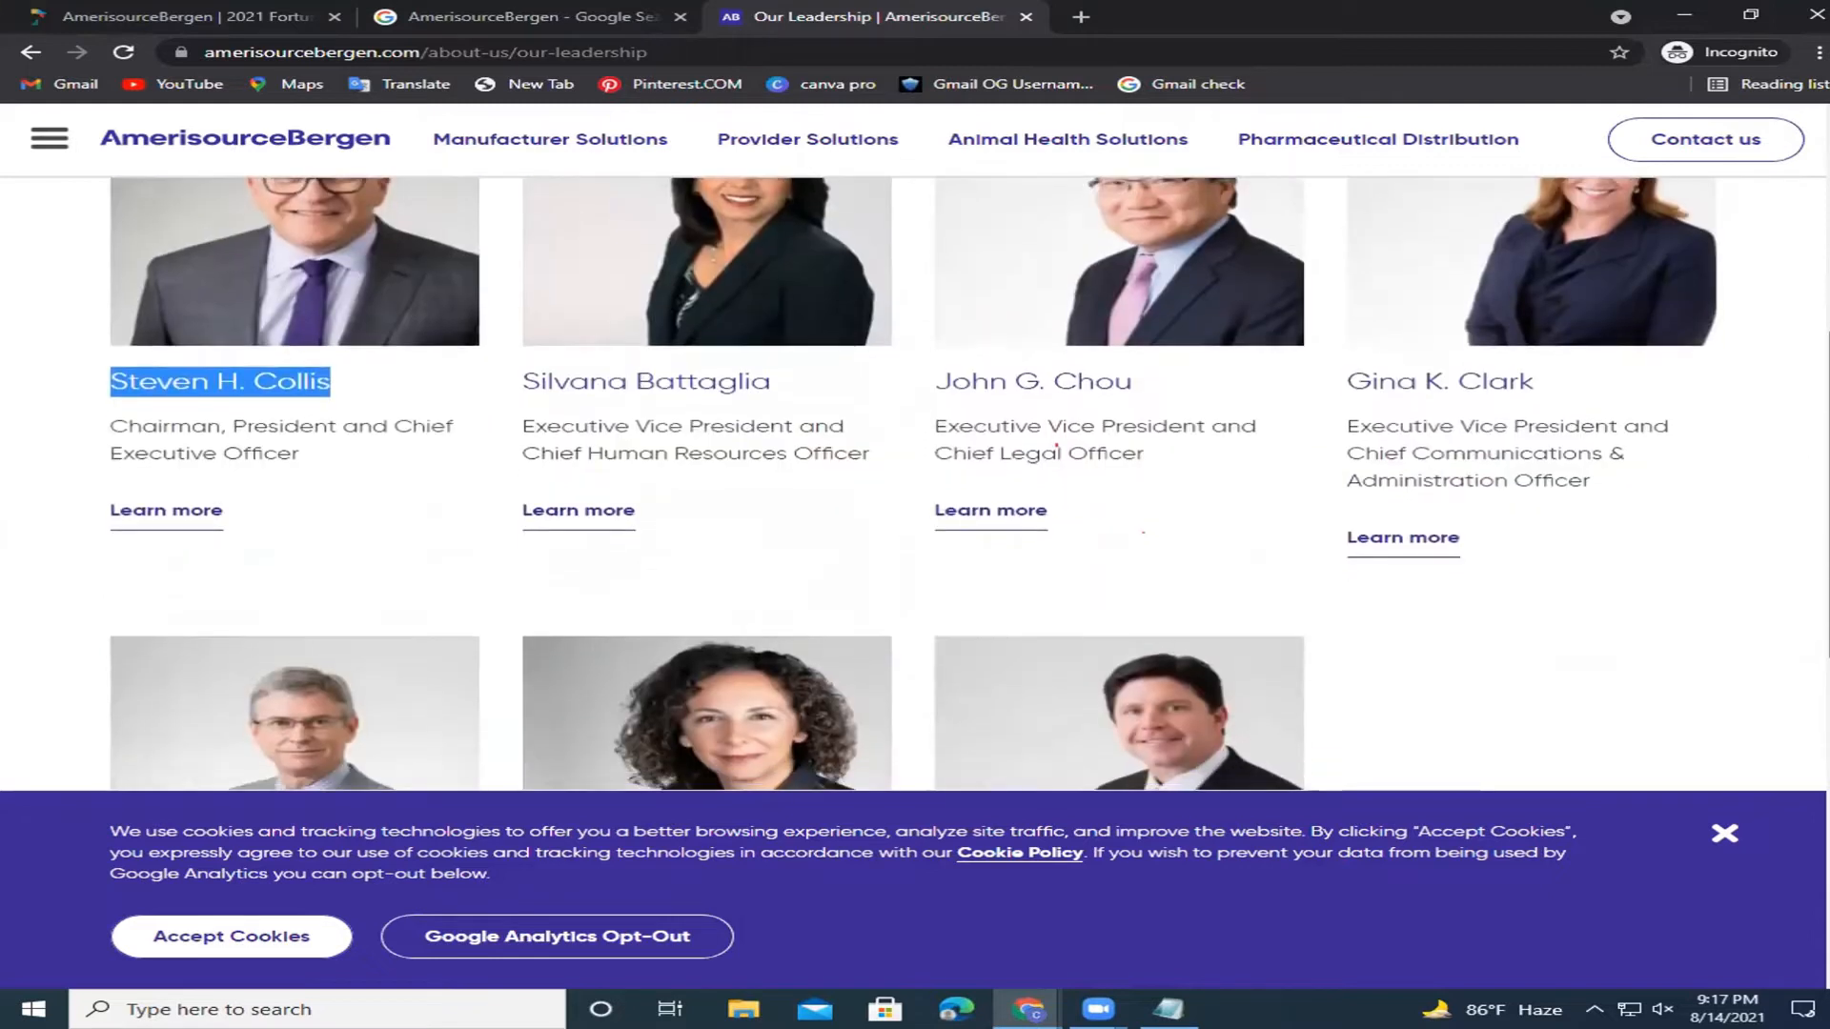
scroll(1056, 445, "down", 3)
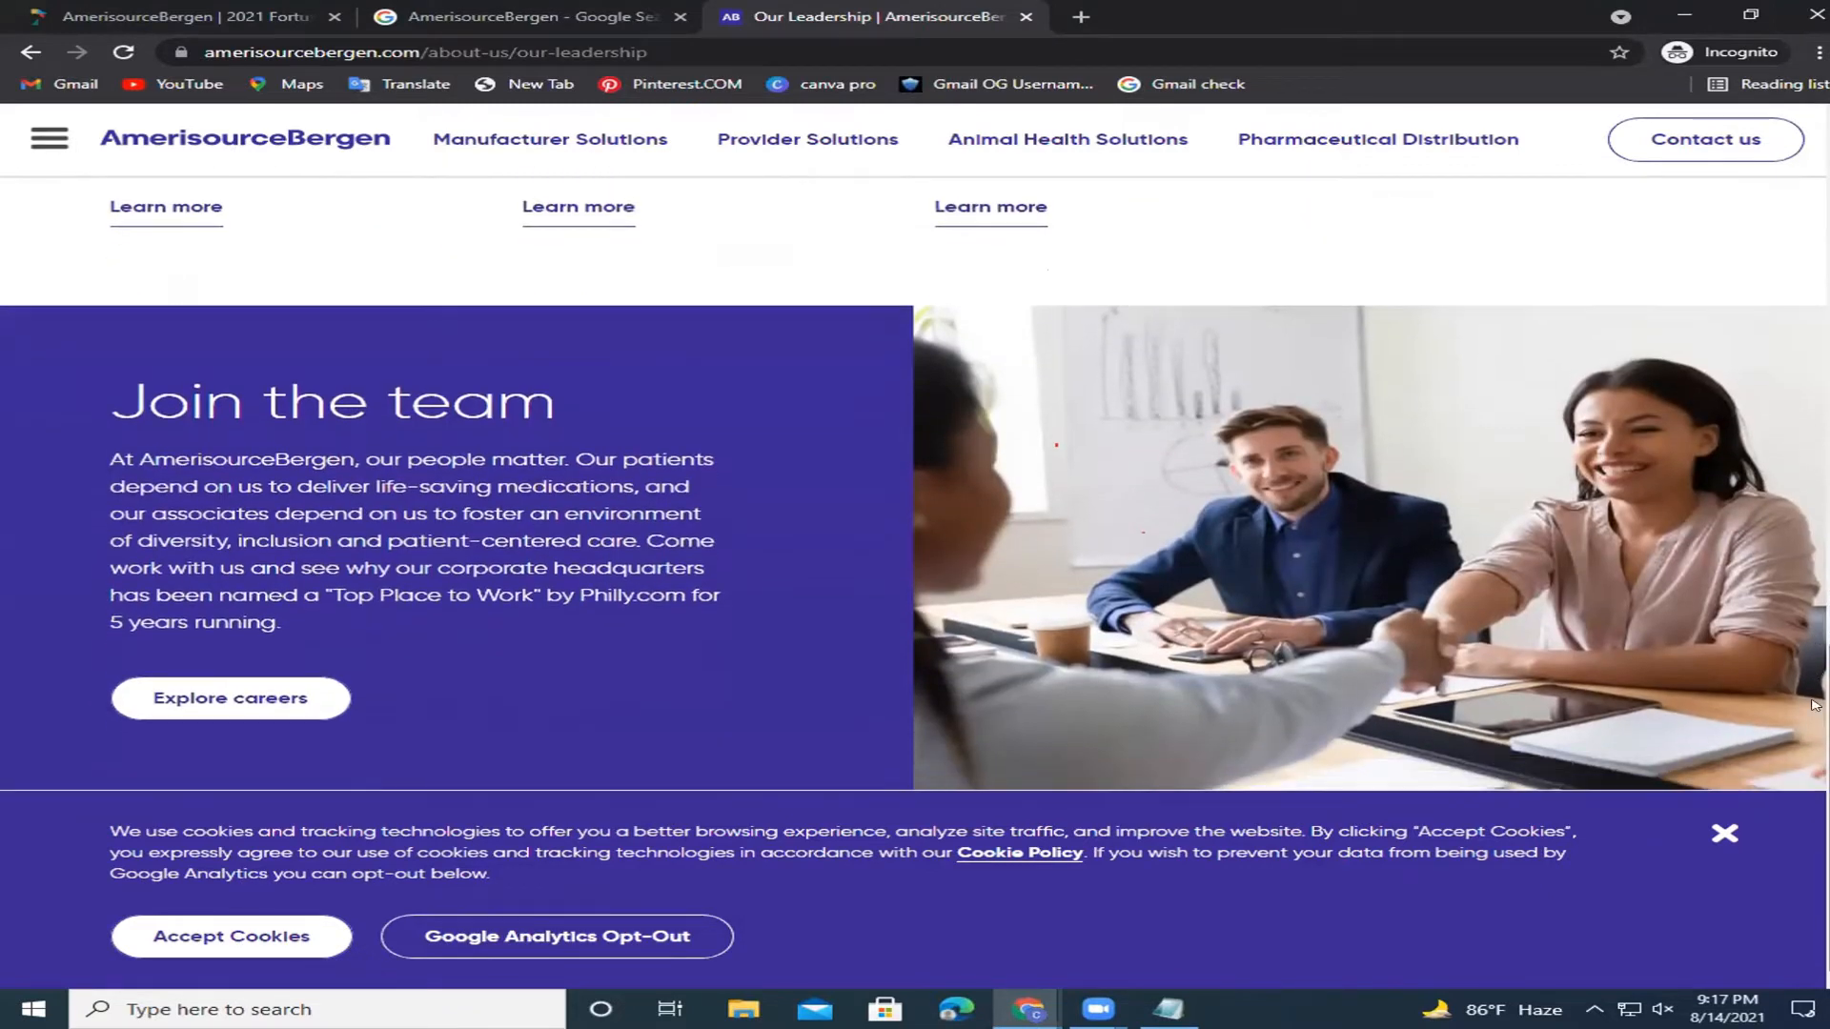
left_click(1721, 832)
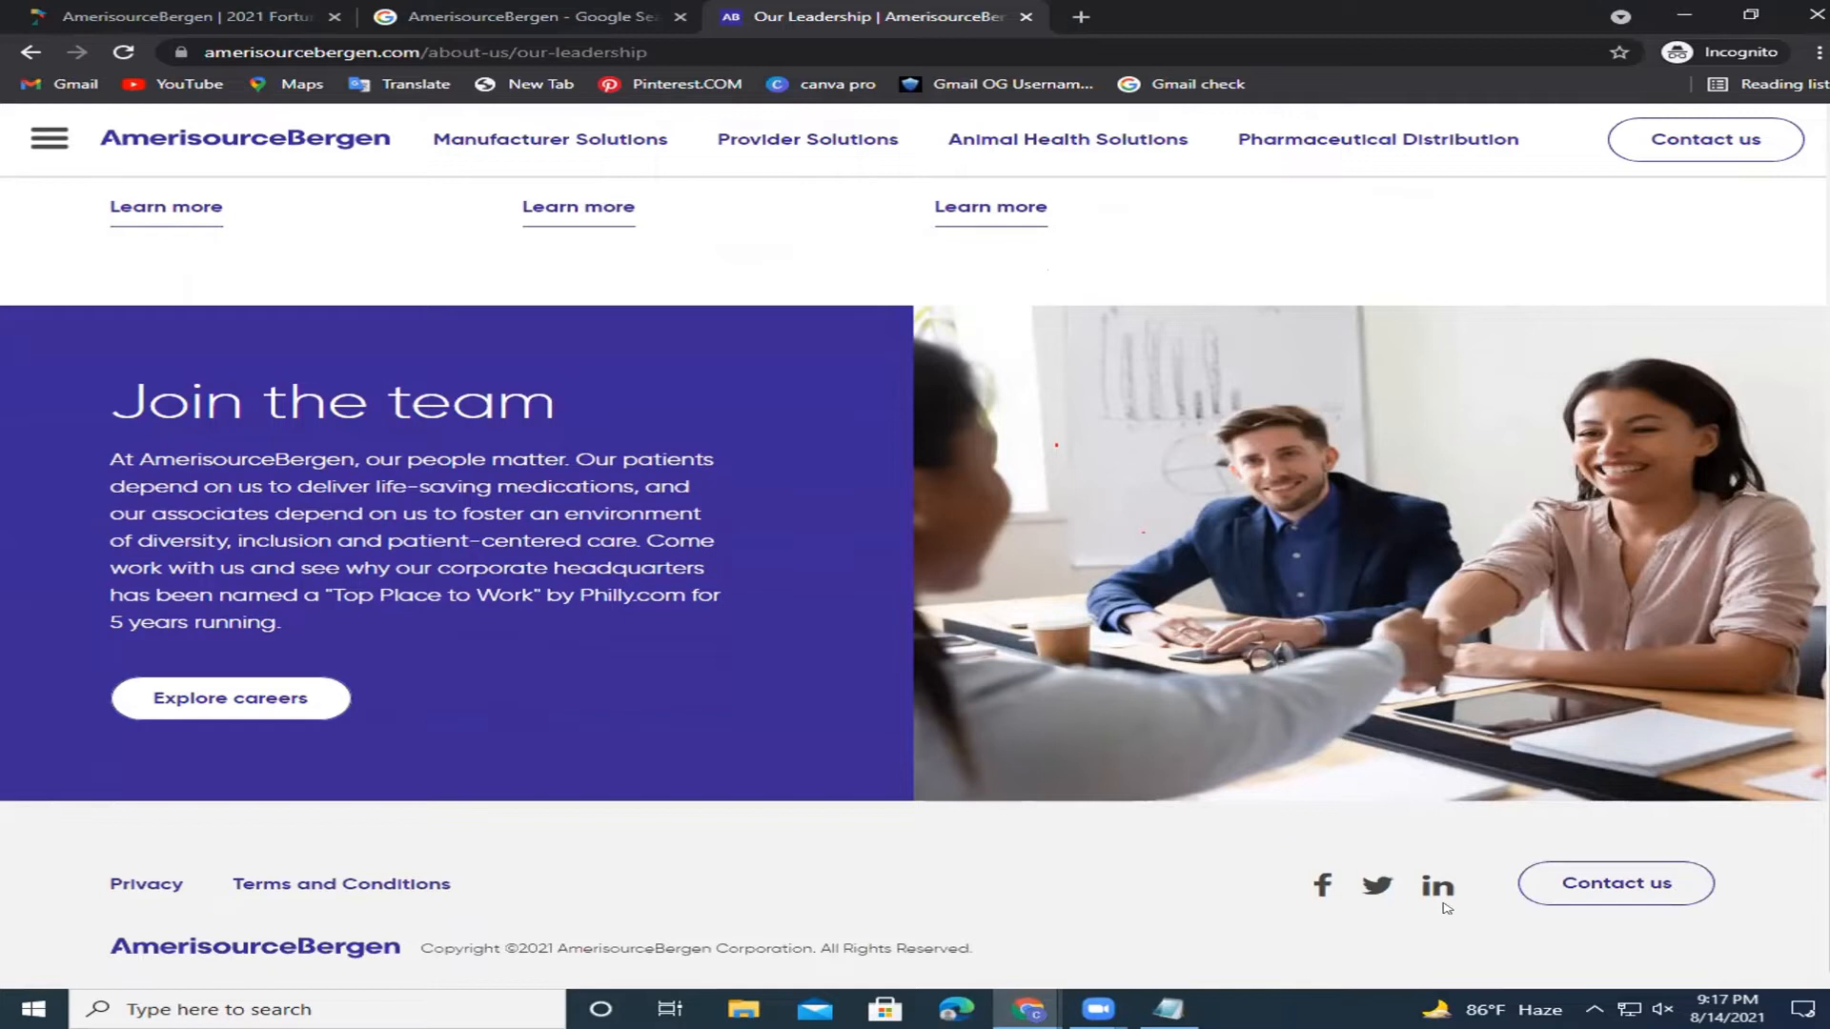
scroll(915, 572, "up", 20)
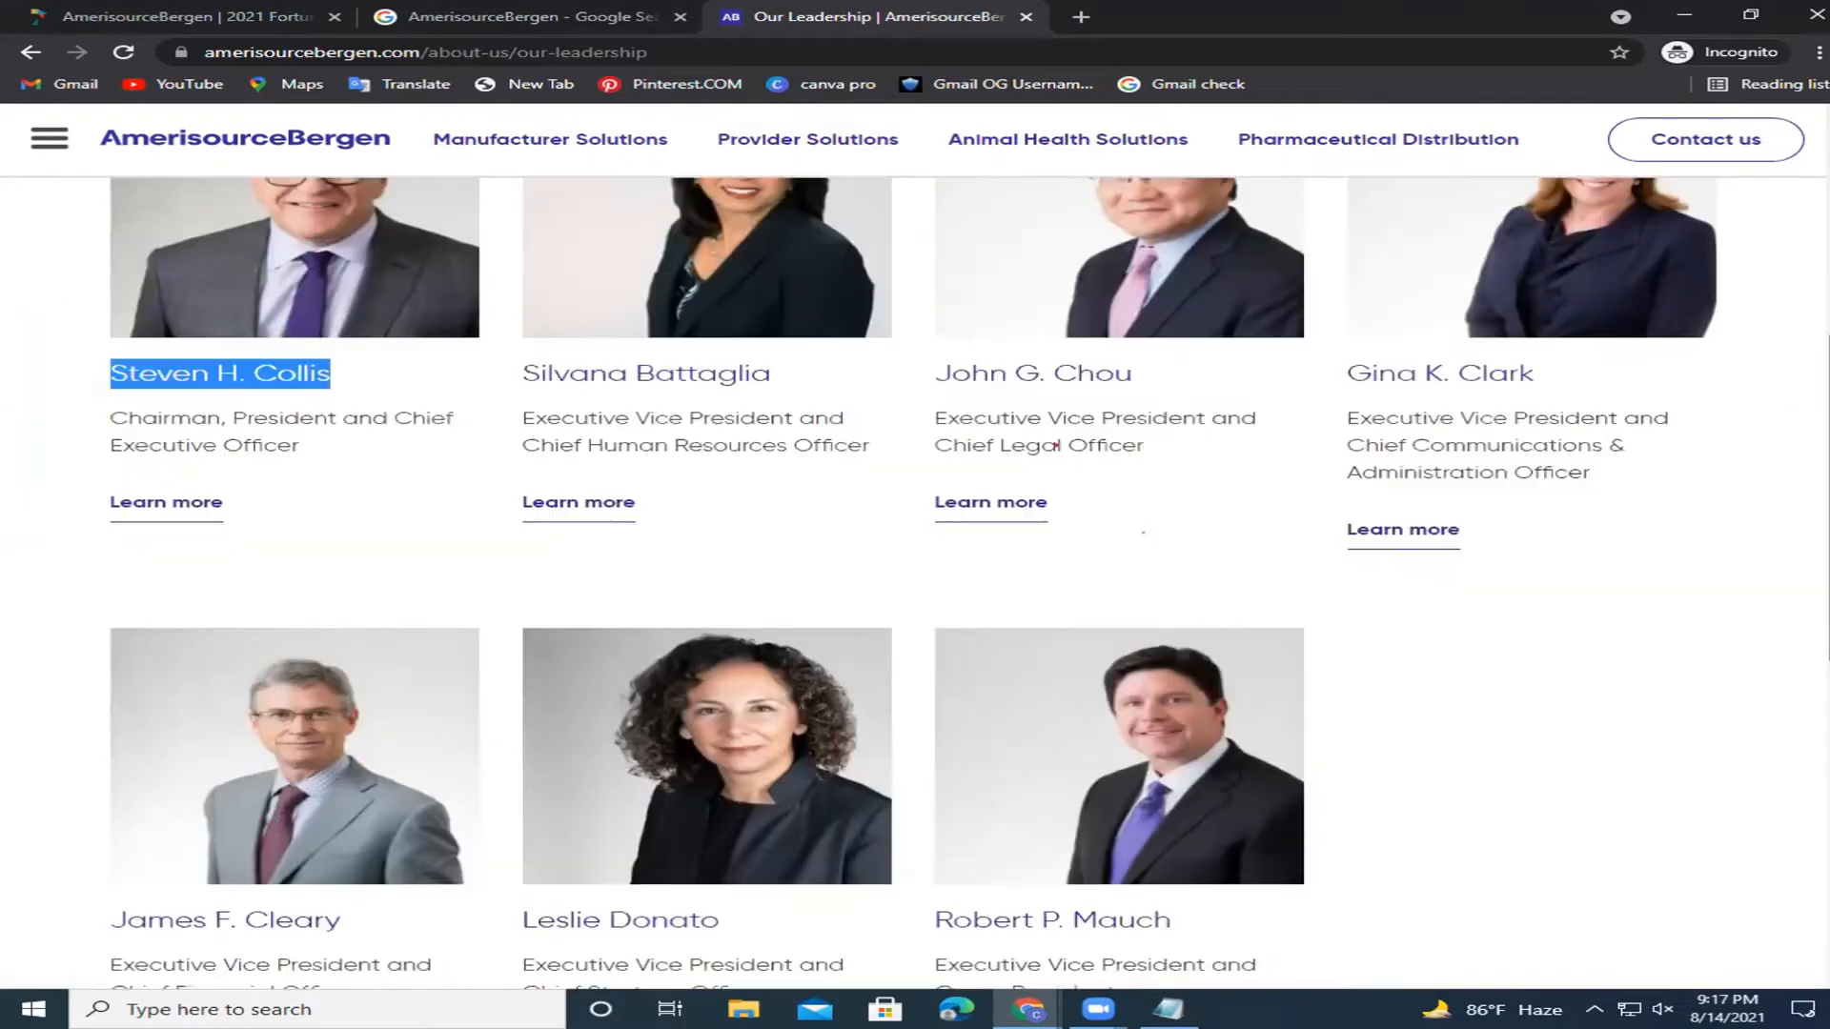
left_click(52, 145)
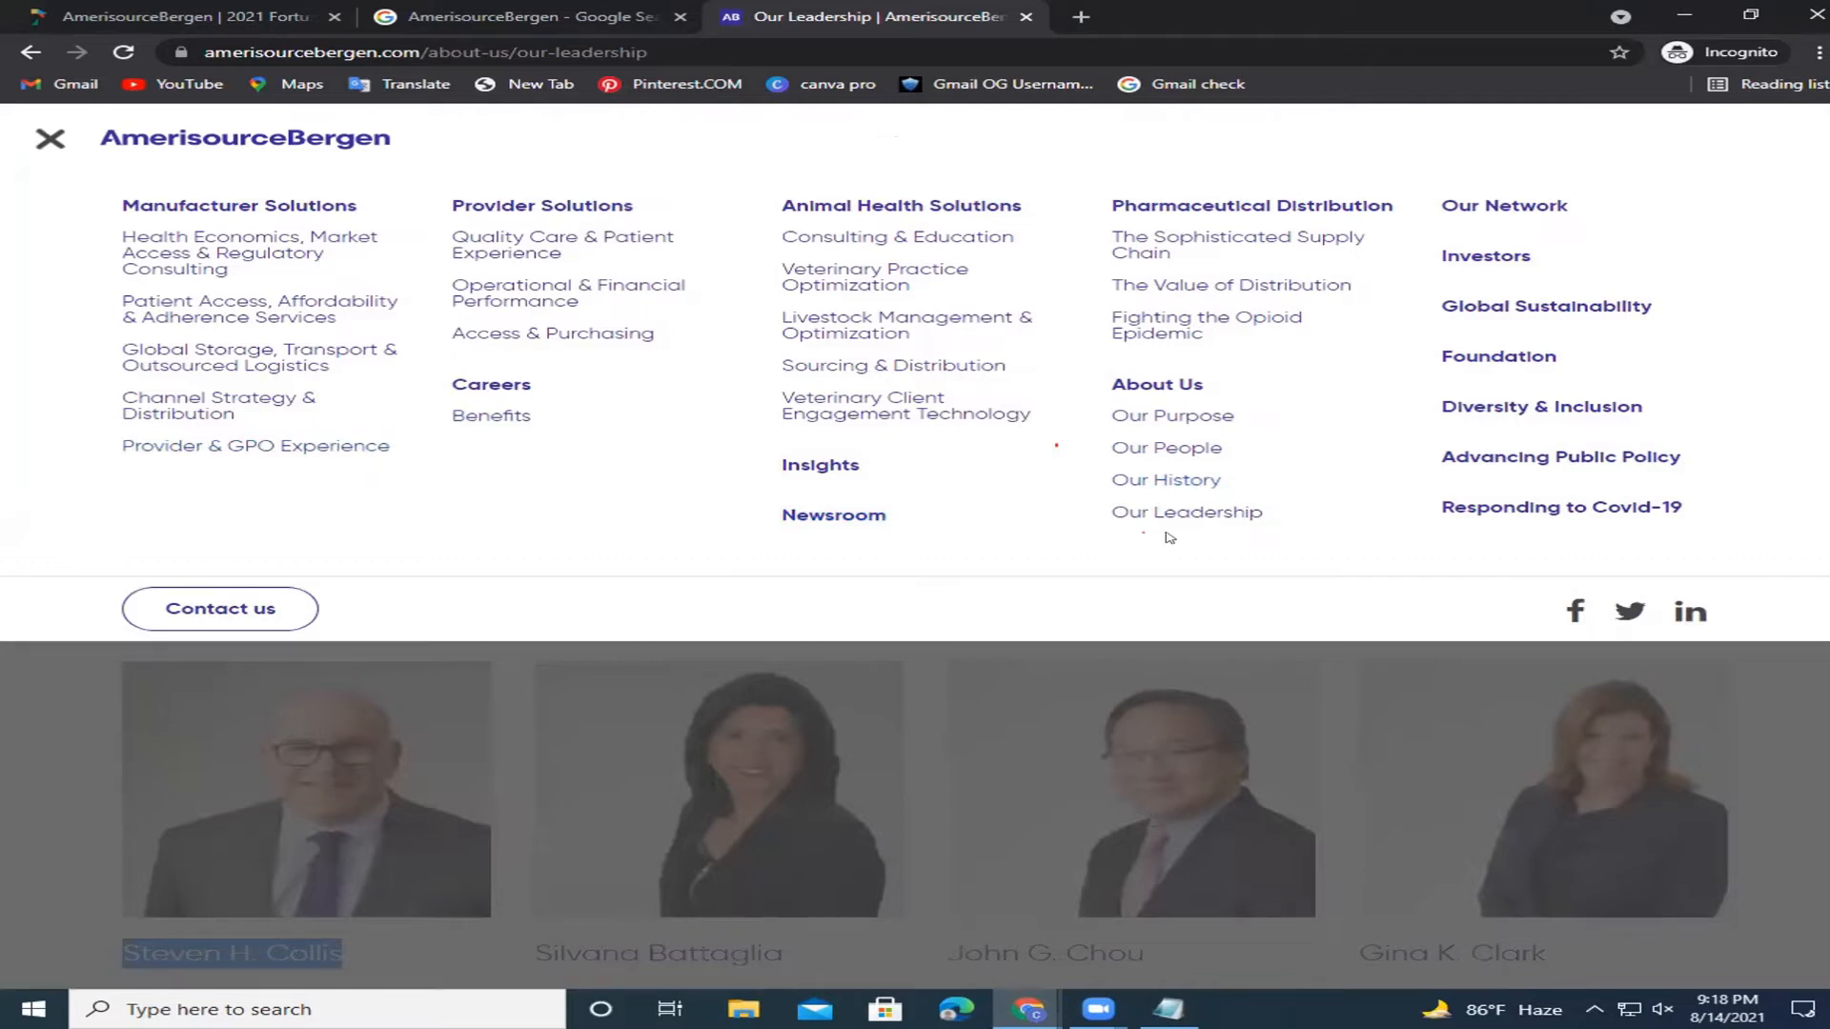
left_click(1195, 448)
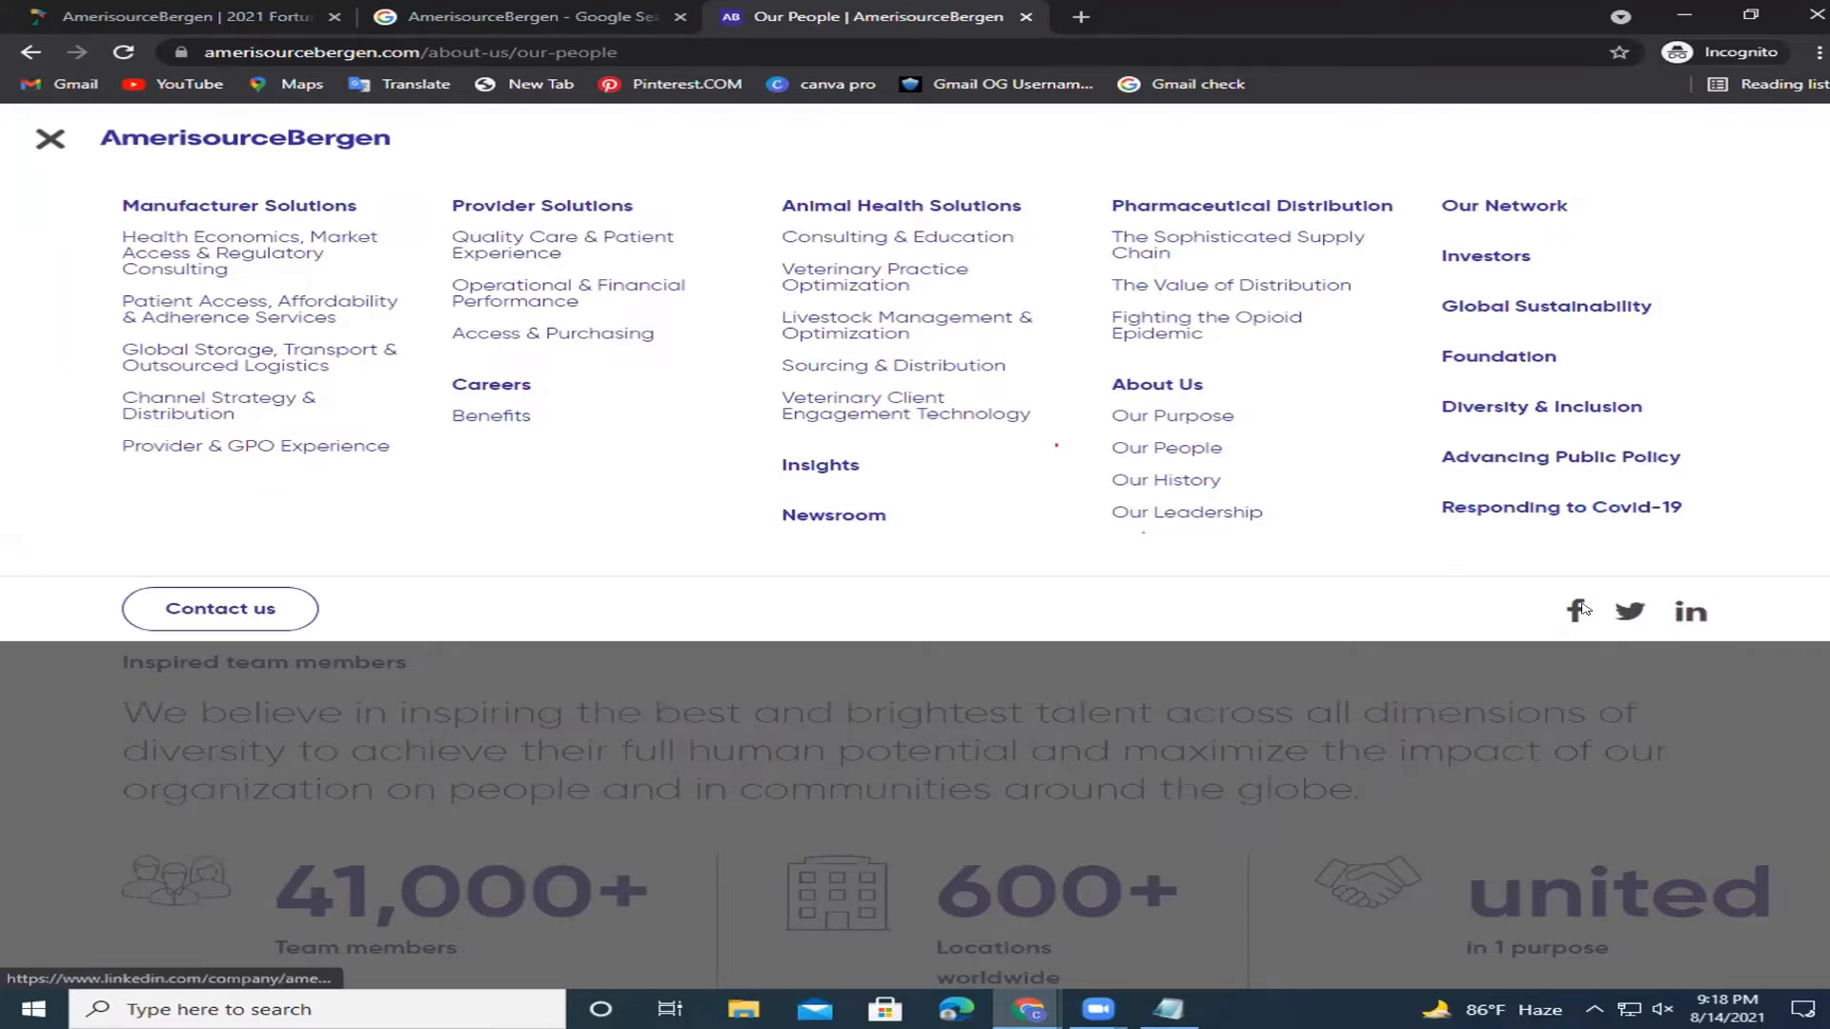
Open AmerisourceBergen's LinkedIn page in the signed-in browser window using its copied address.
left_click(1685, 614)
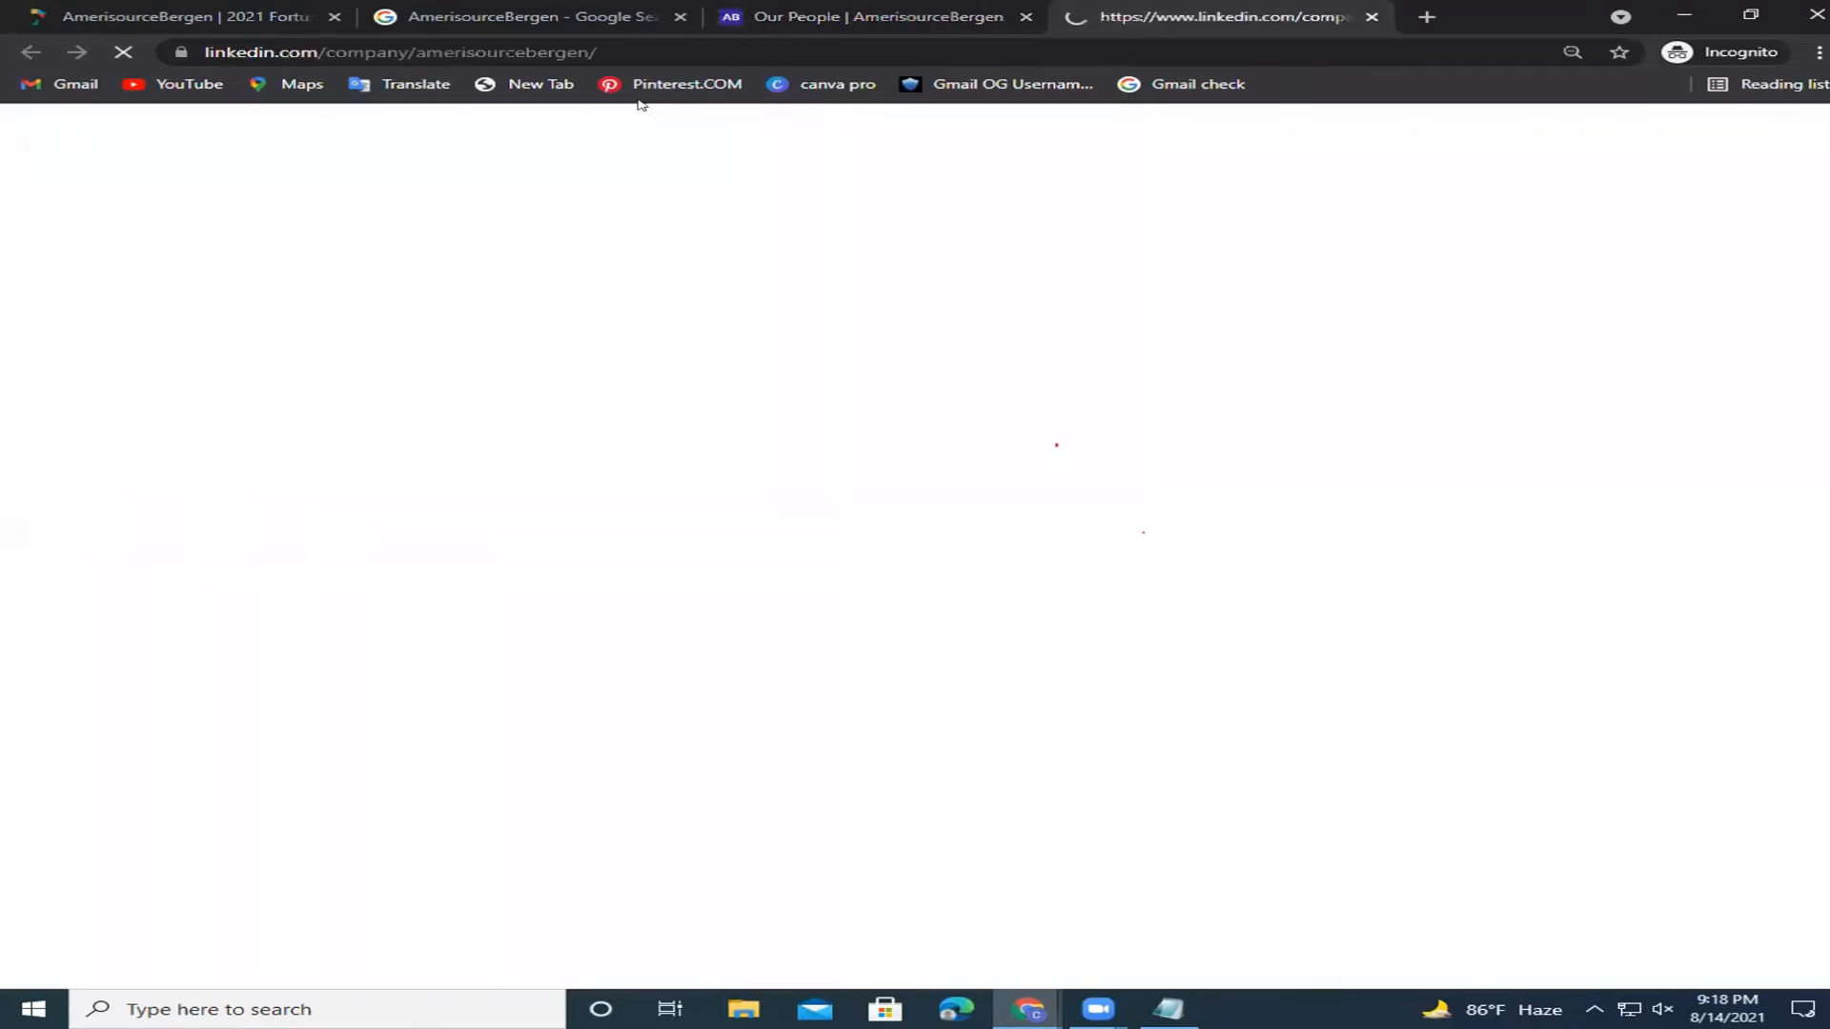
triple_click(613, 54)
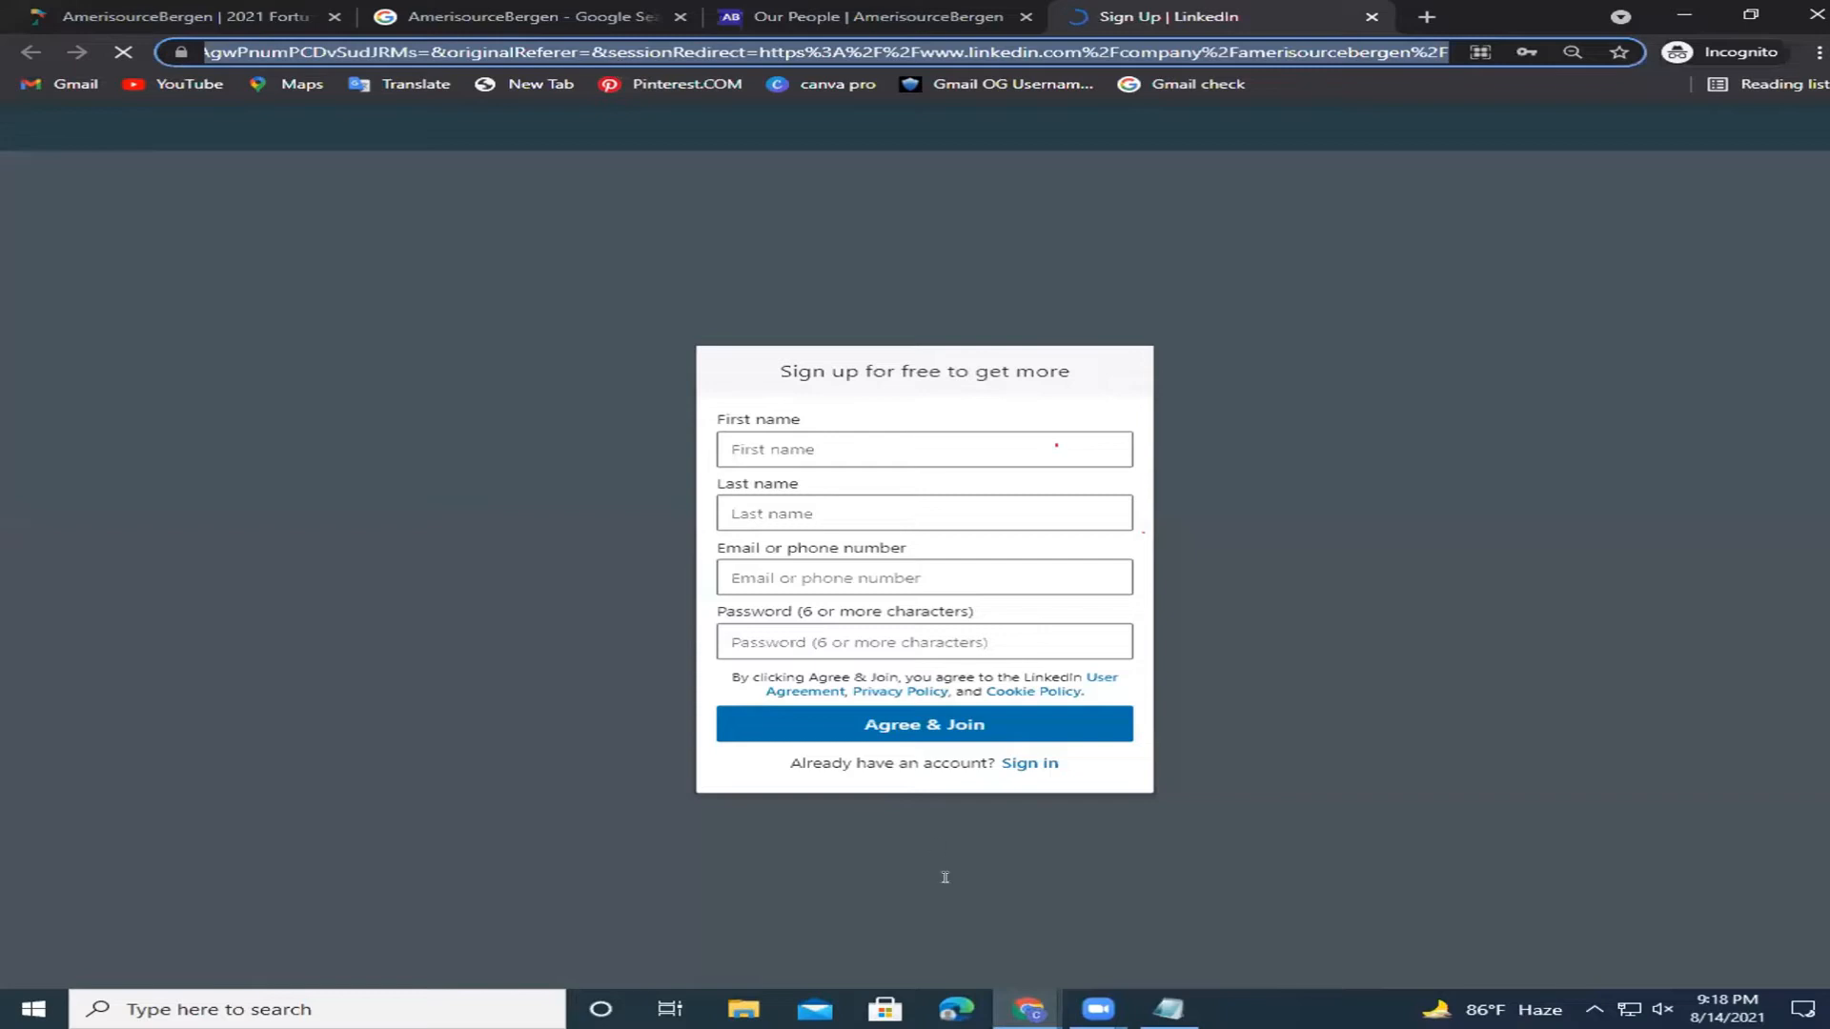
left_click(1047, 1009)
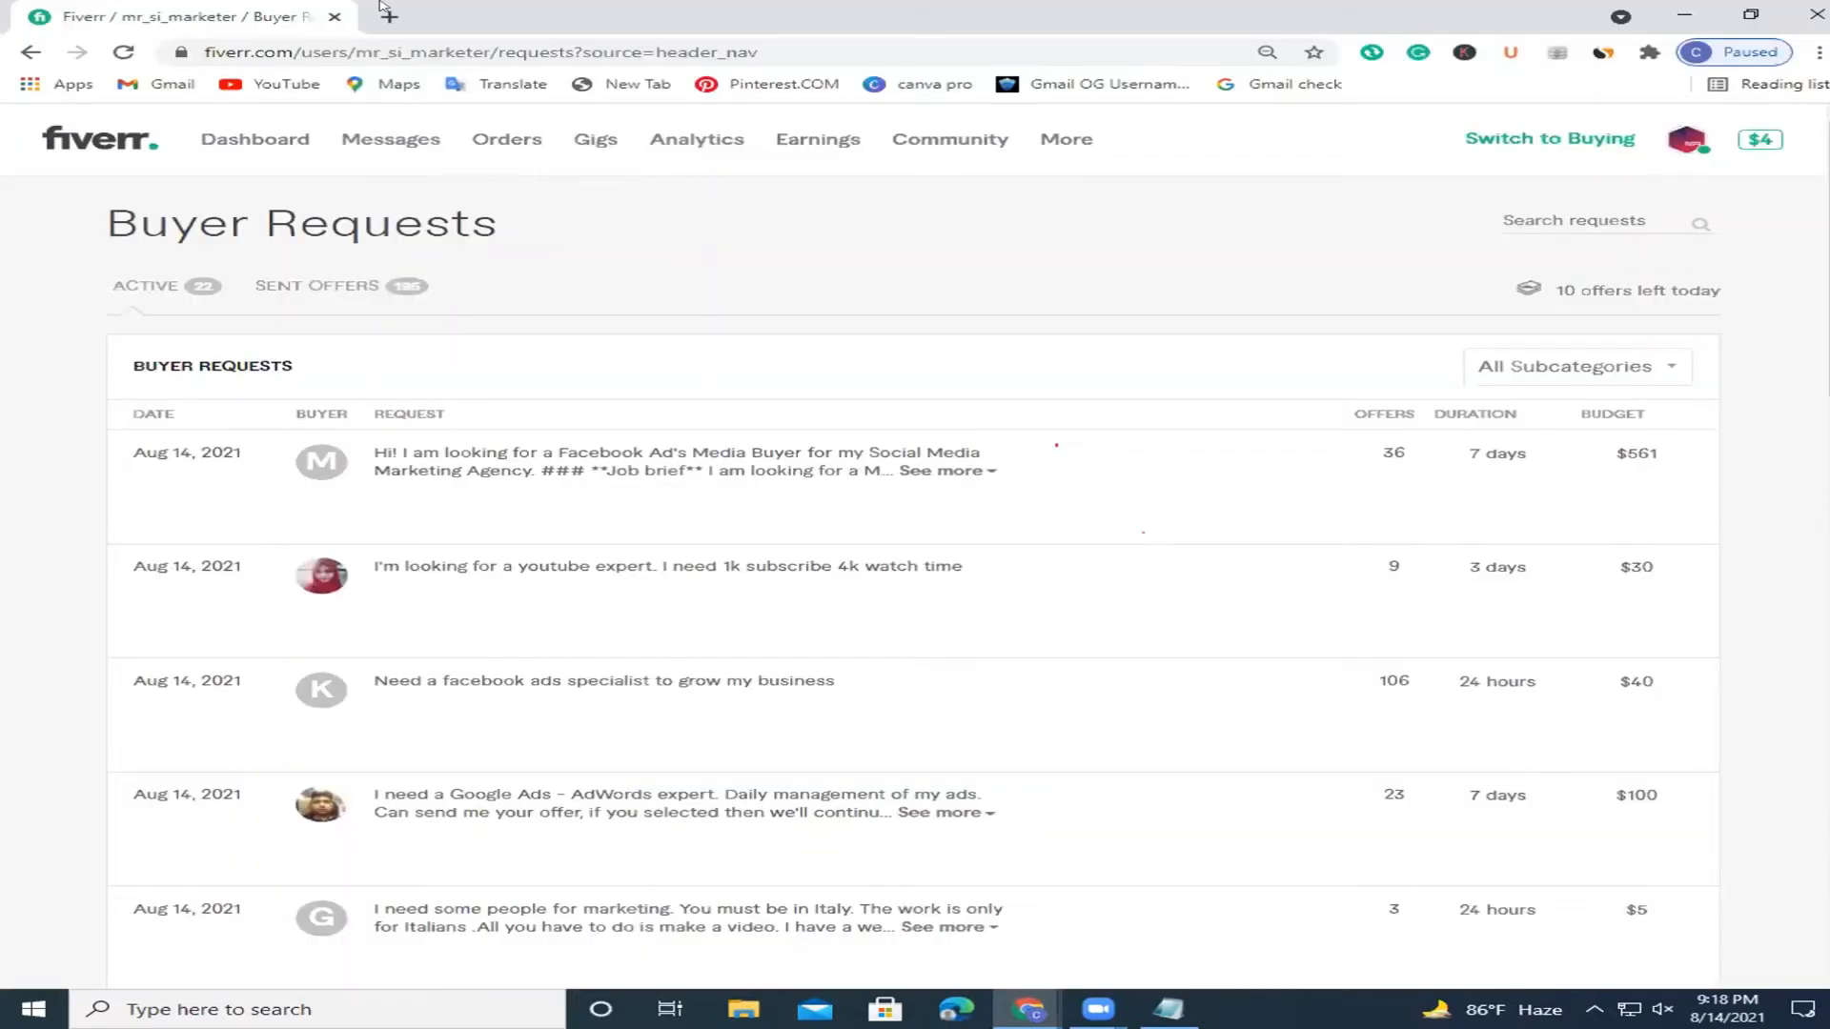
left_click(386, 13)
key("ctrl+v")
key("Return")
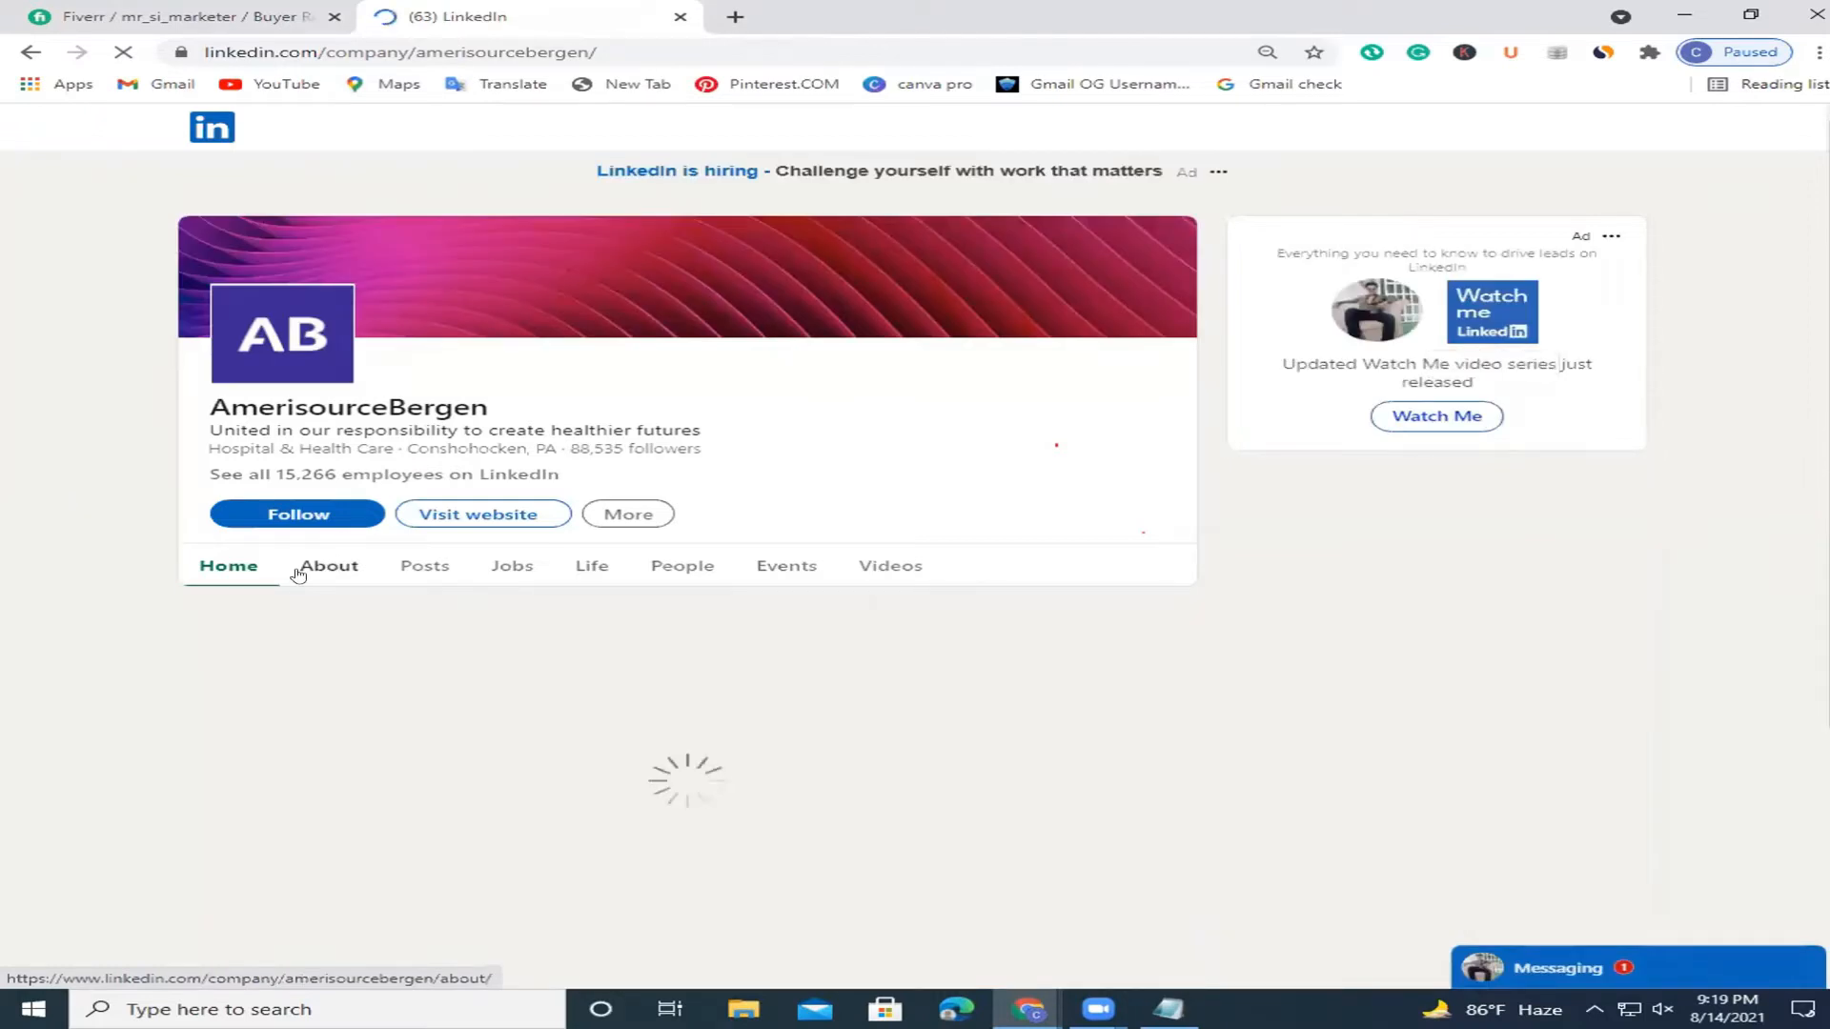
Review the LinkedIn company's About details and switch to its Life section.
left_click(300, 572)
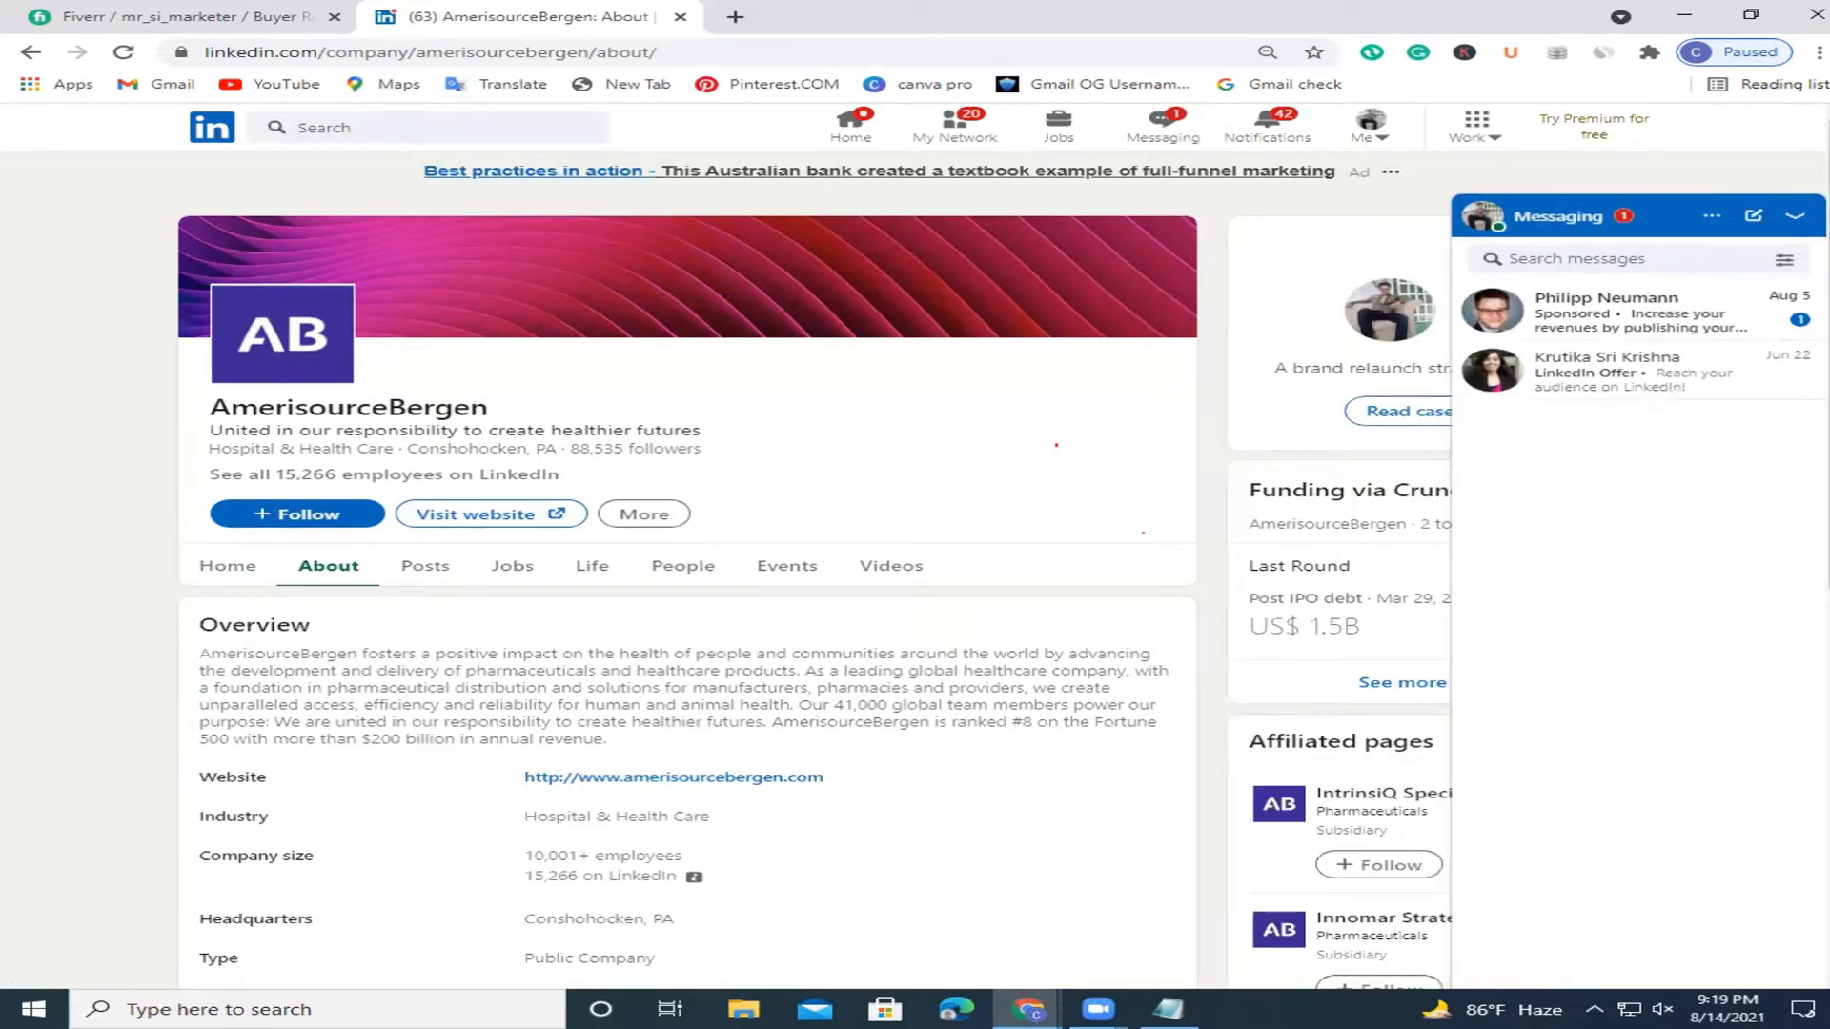
scroll(789, 606, "down", 2)
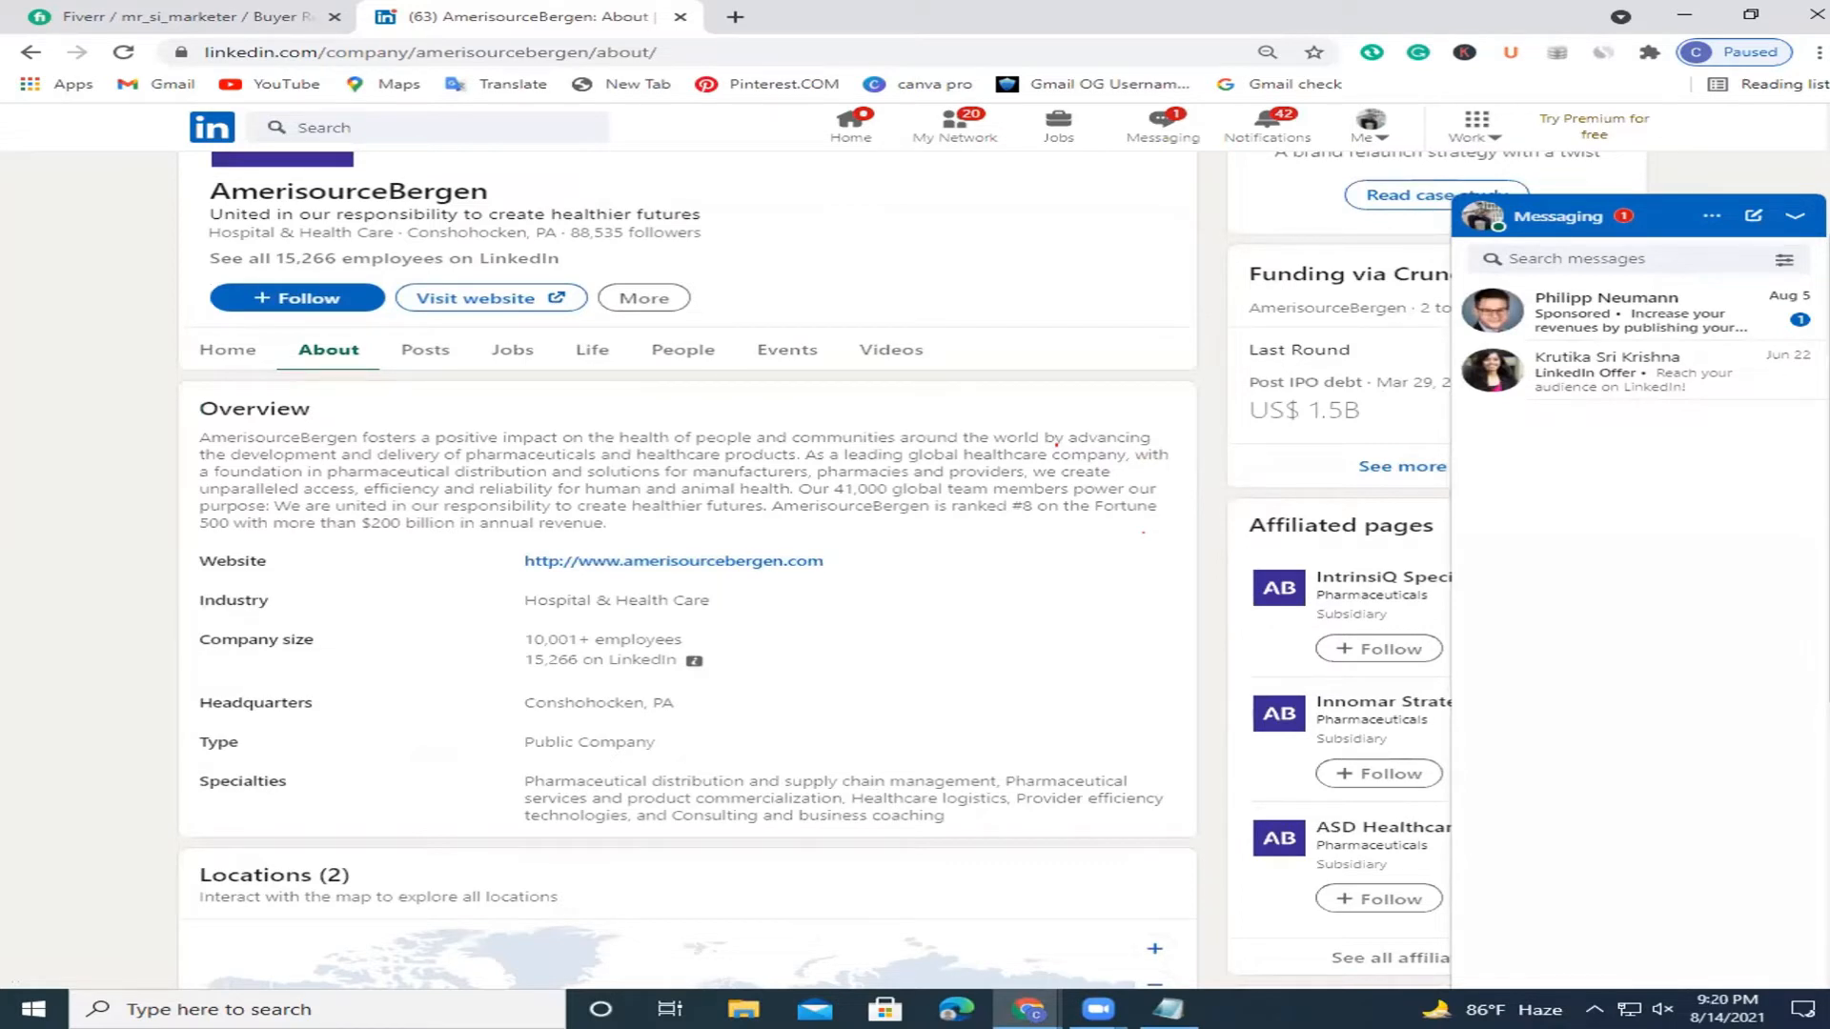
scroll(686, 572, "down", 5)
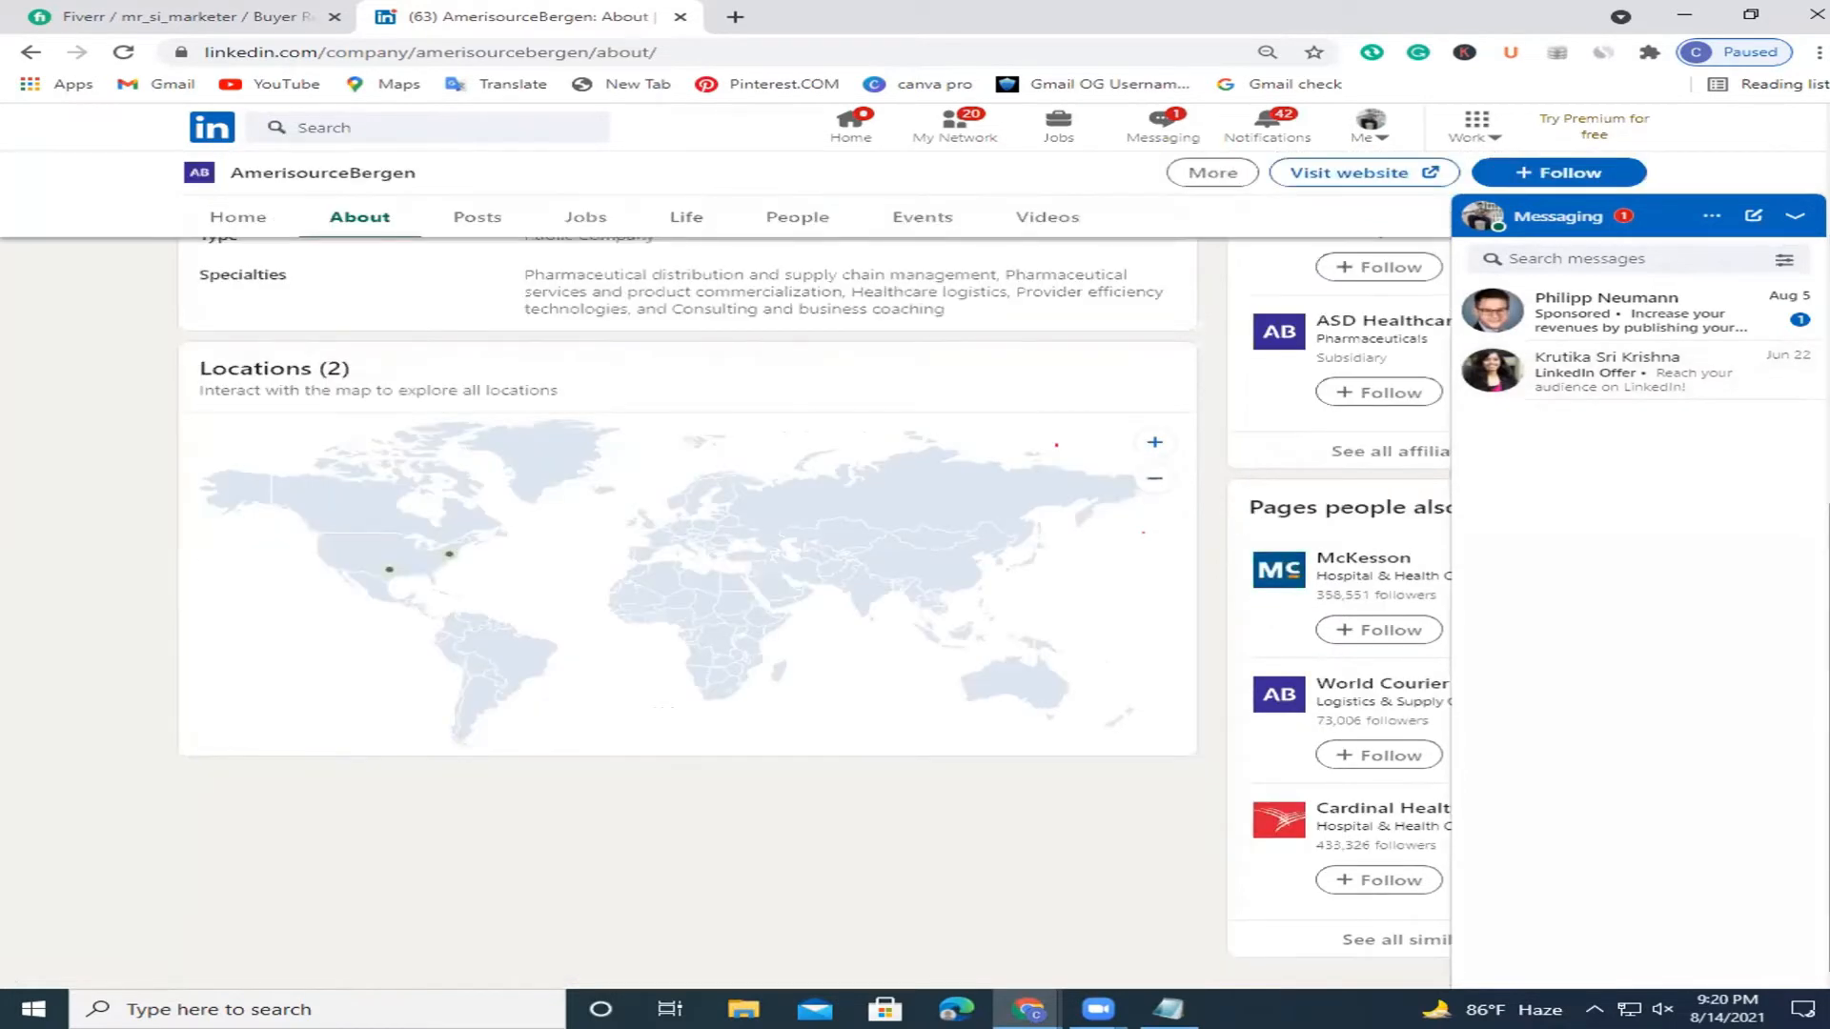
scroll(607, 524, "up", 7)
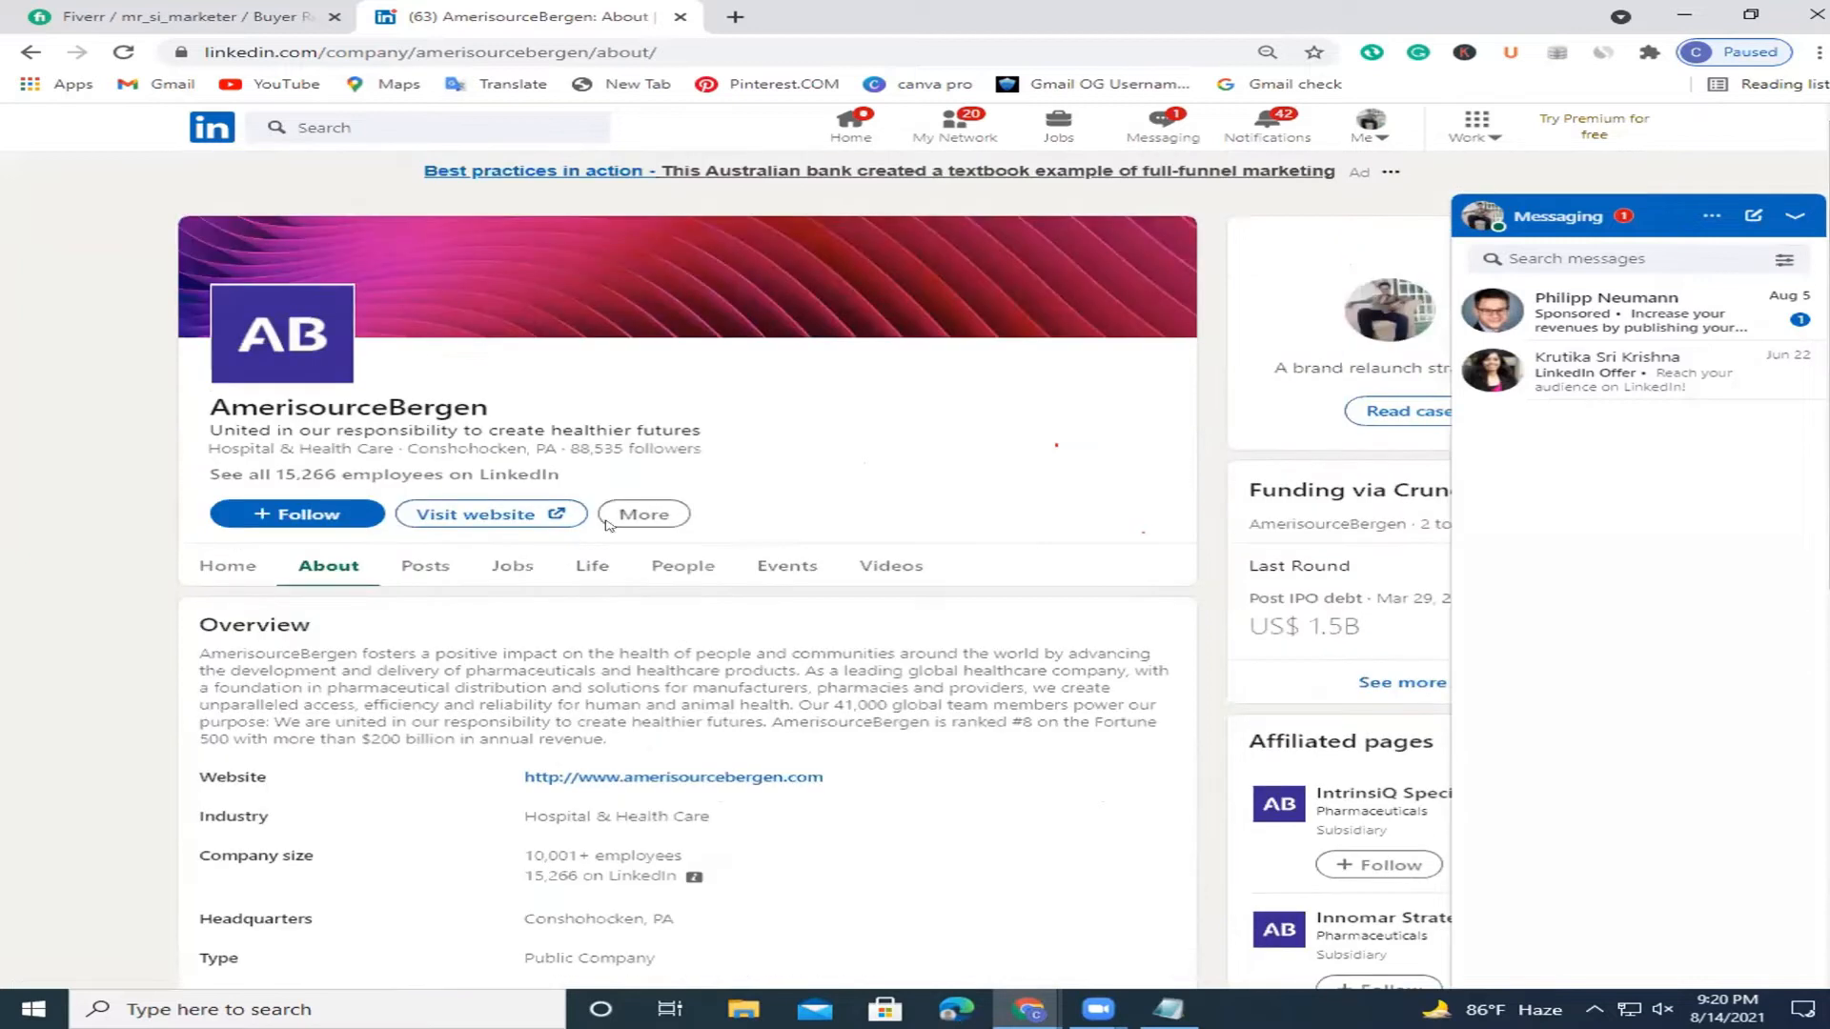
left_click(643, 515)
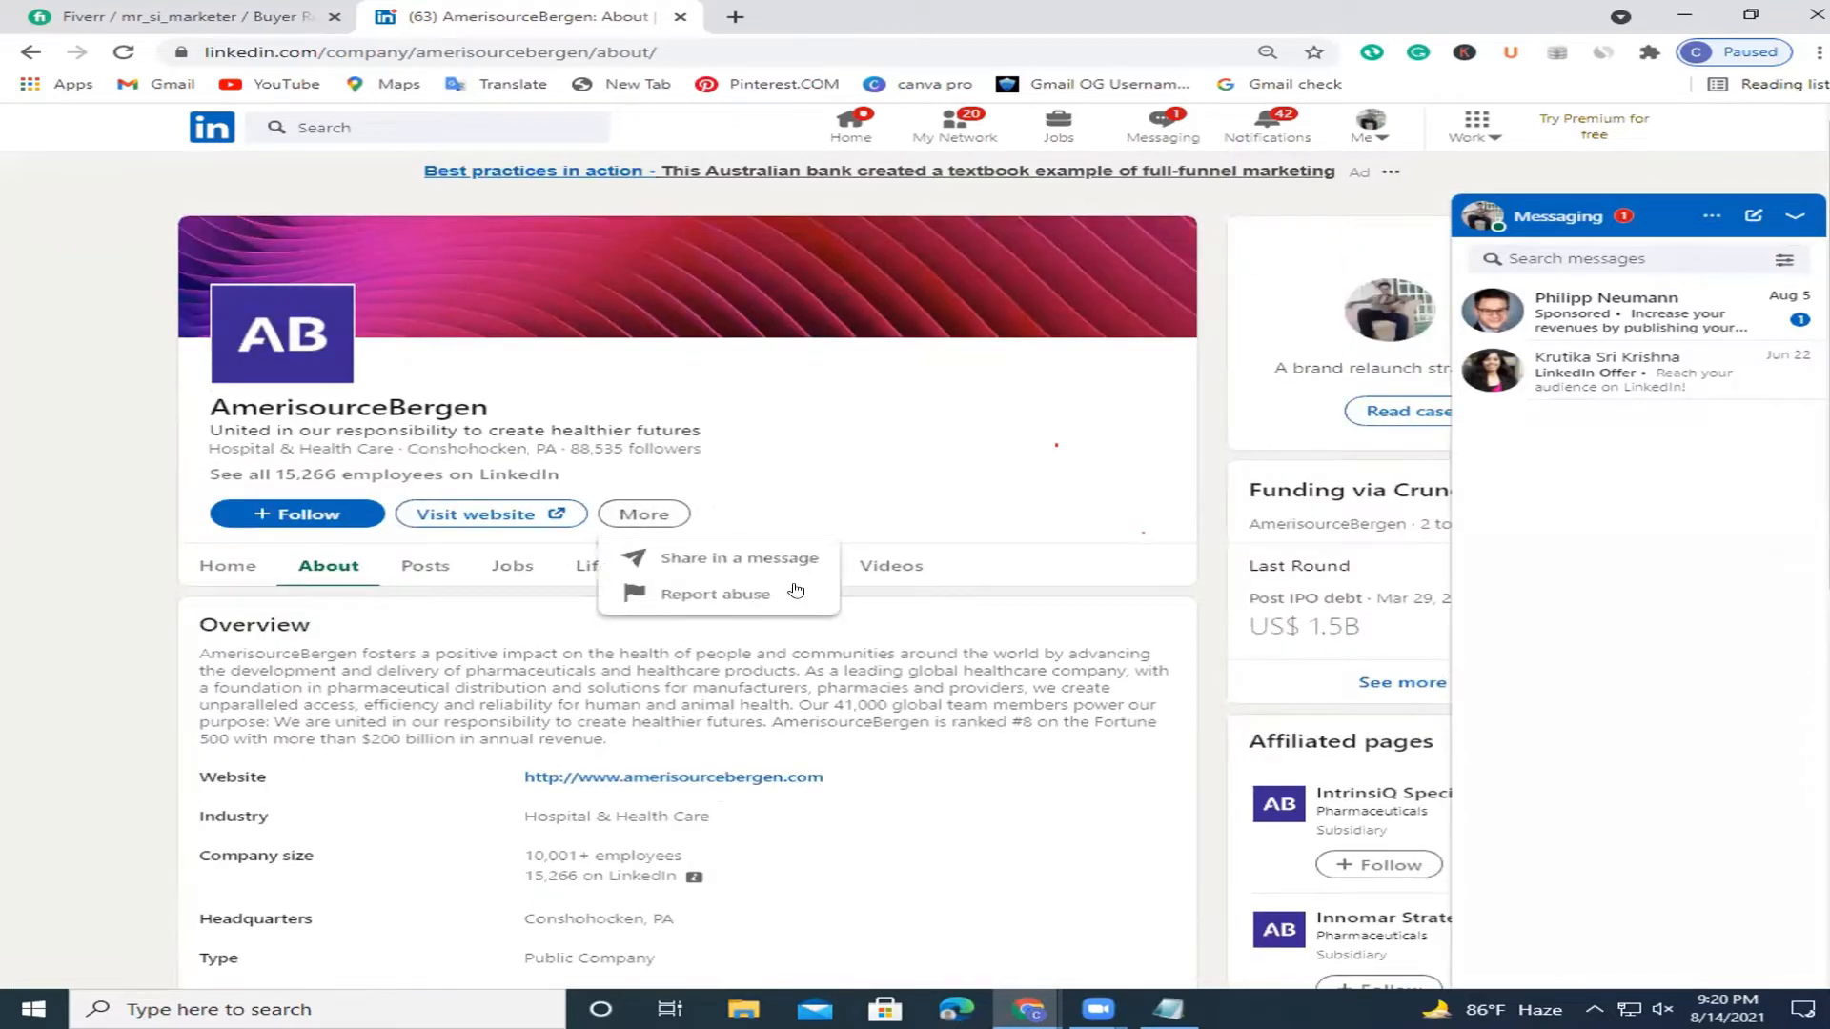
left_click(885, 601)
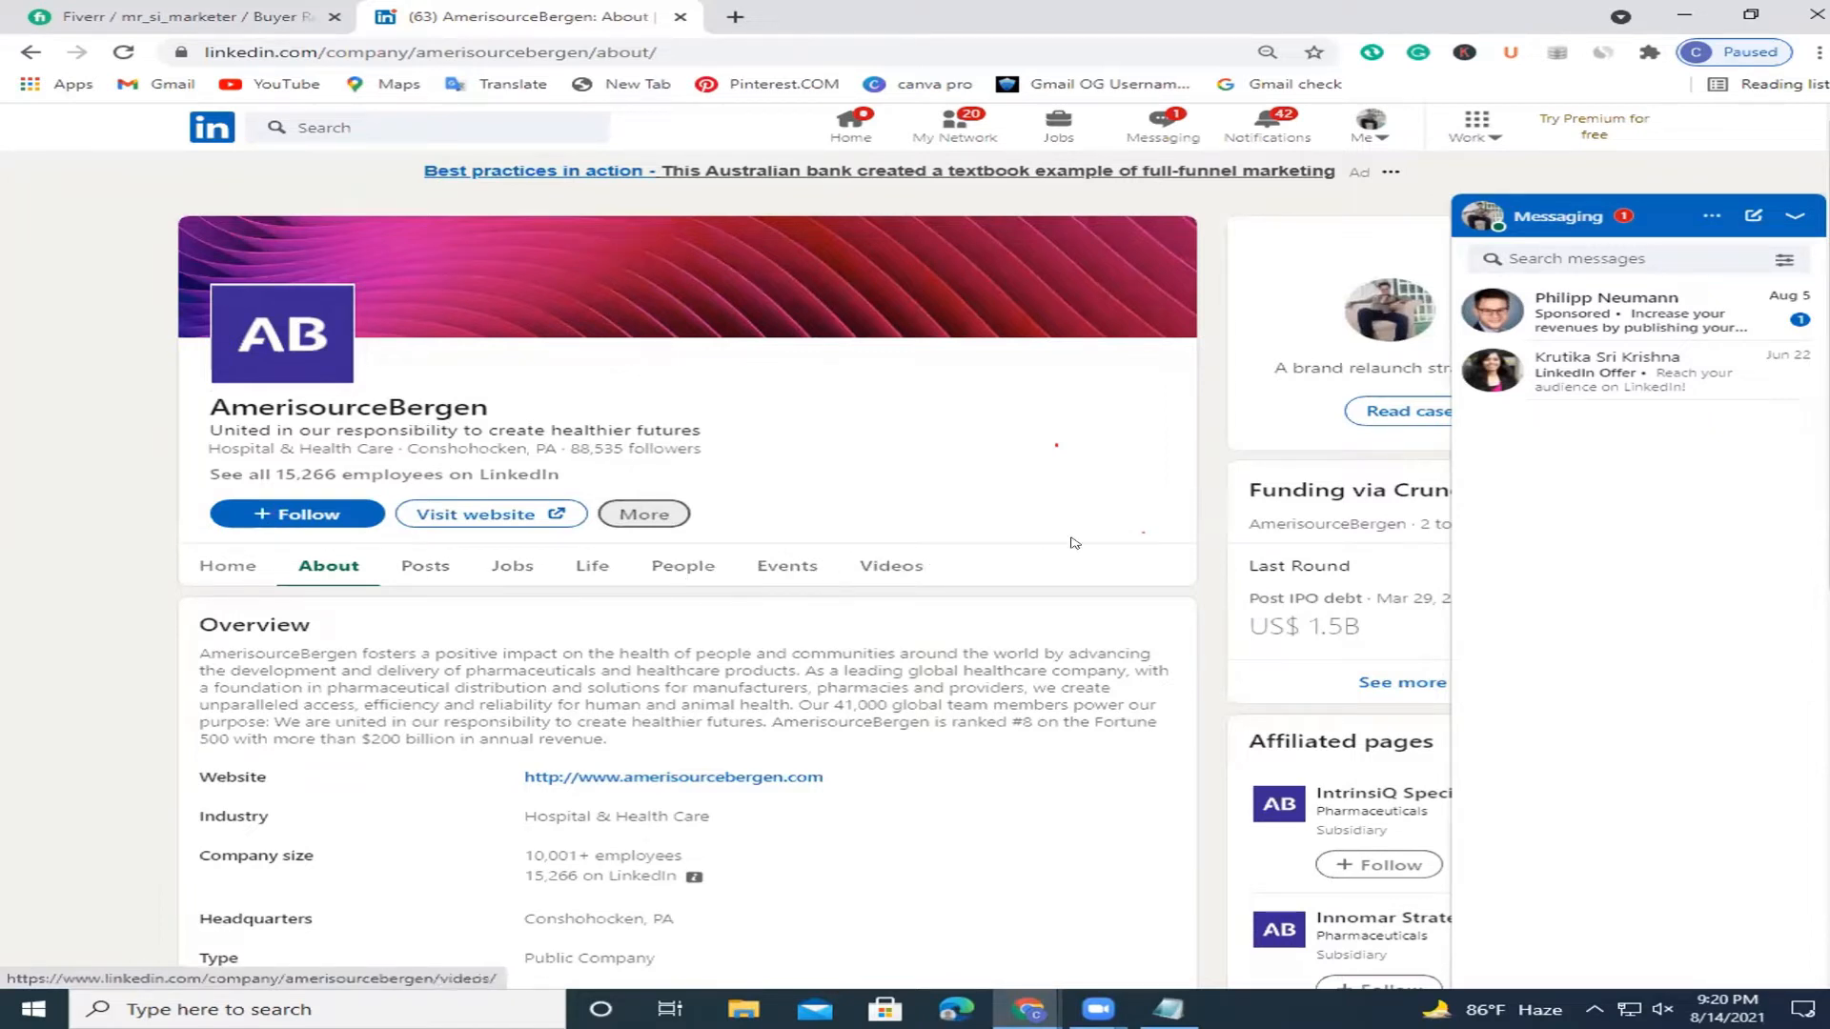
left_click(1790, 216)
scroll(913, 572, "down", 3)
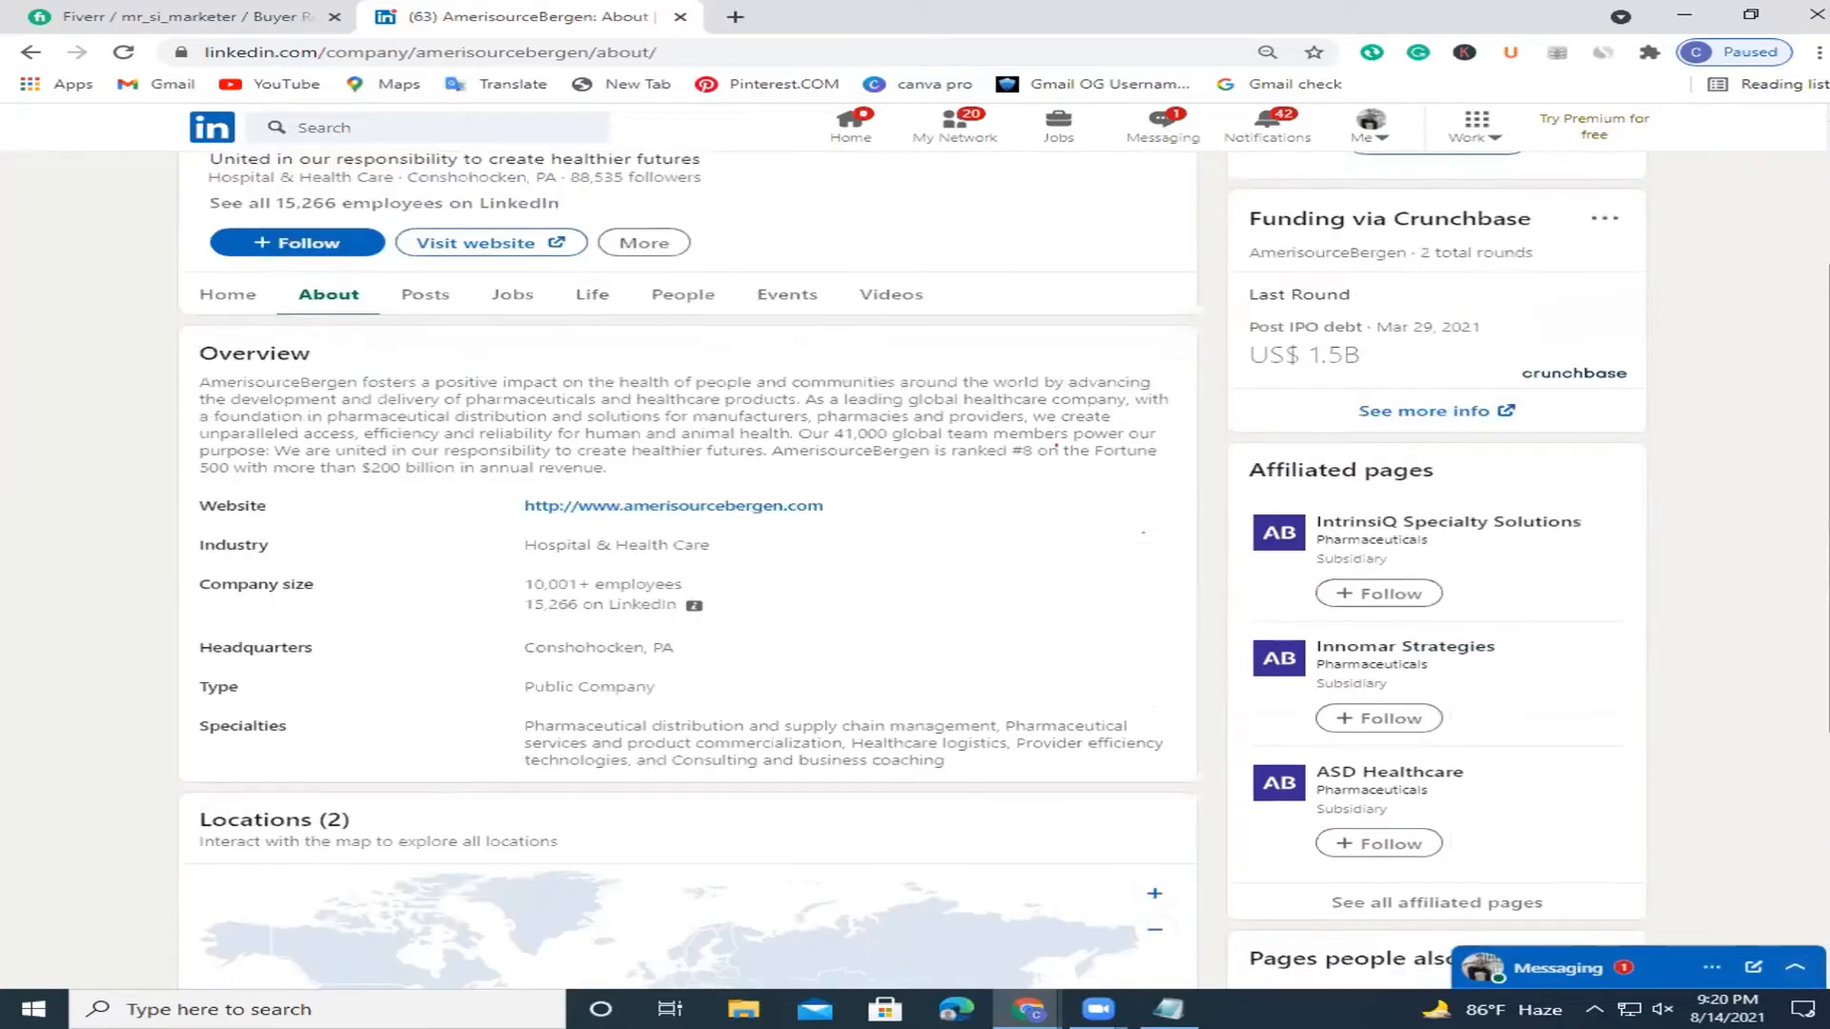
scroll(913, 572, "down", 5)
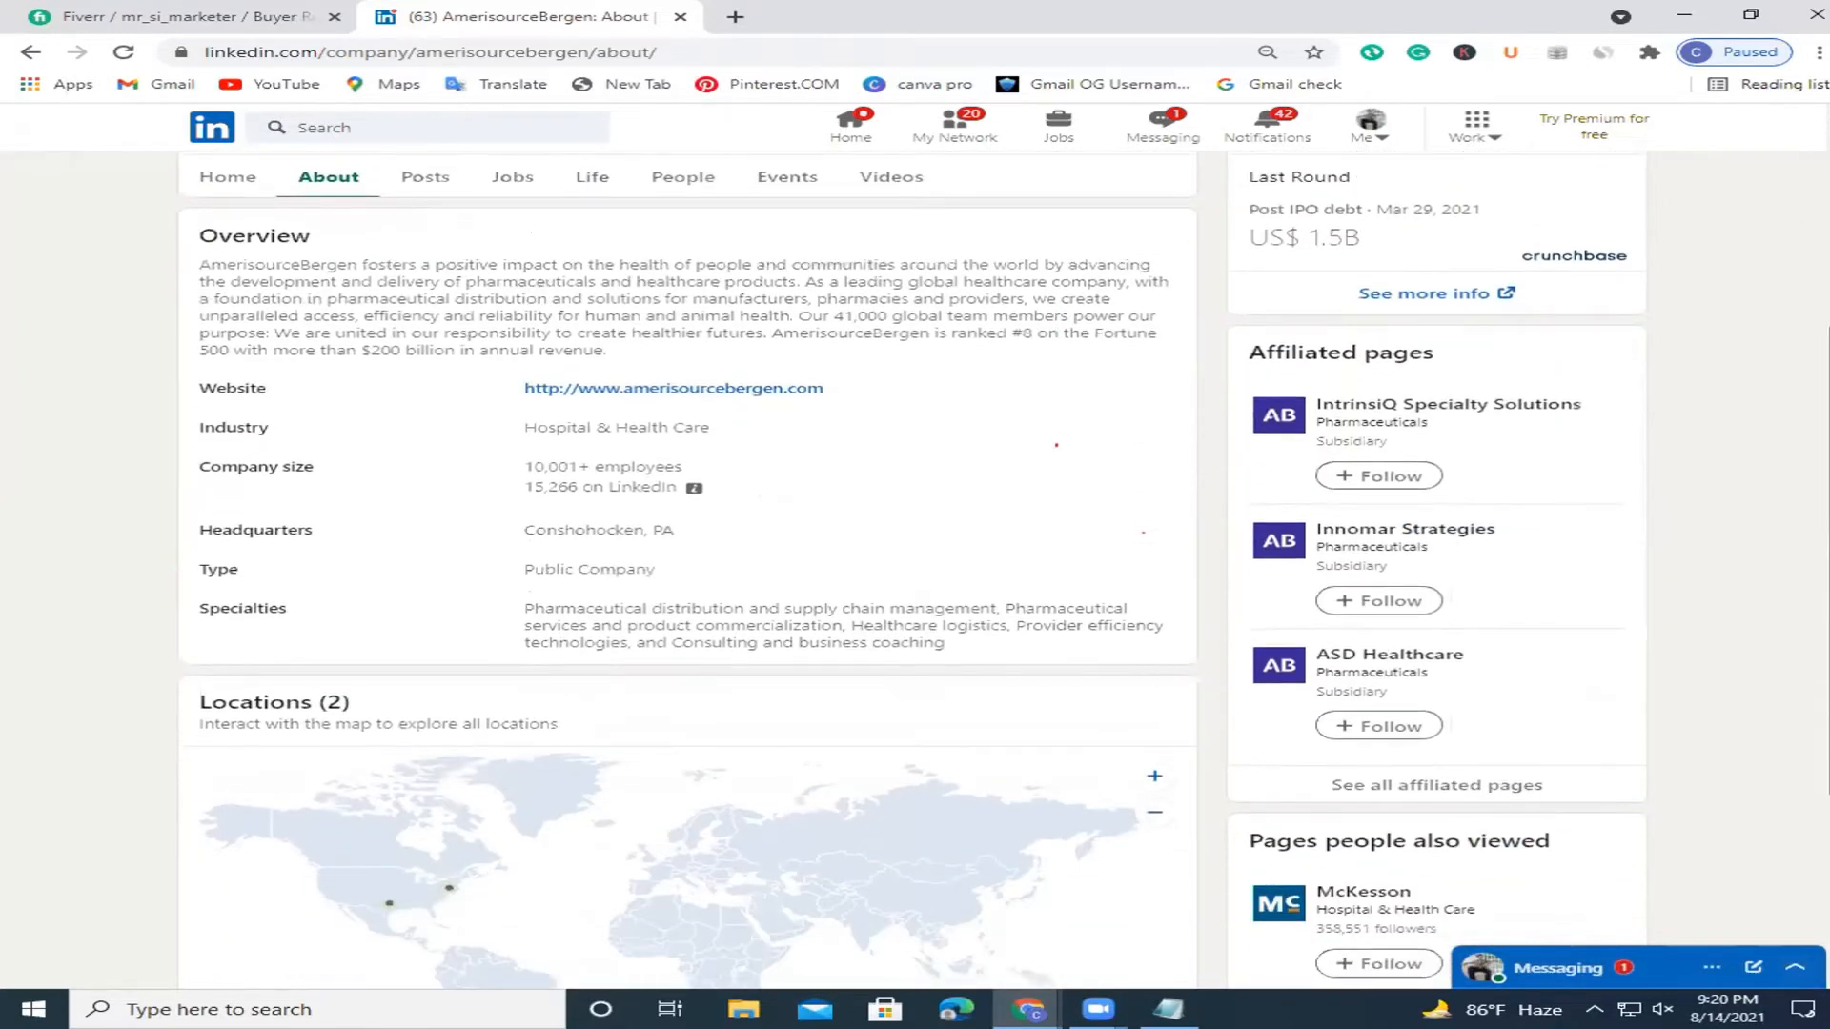
scroll(796, 352, "up", 8)
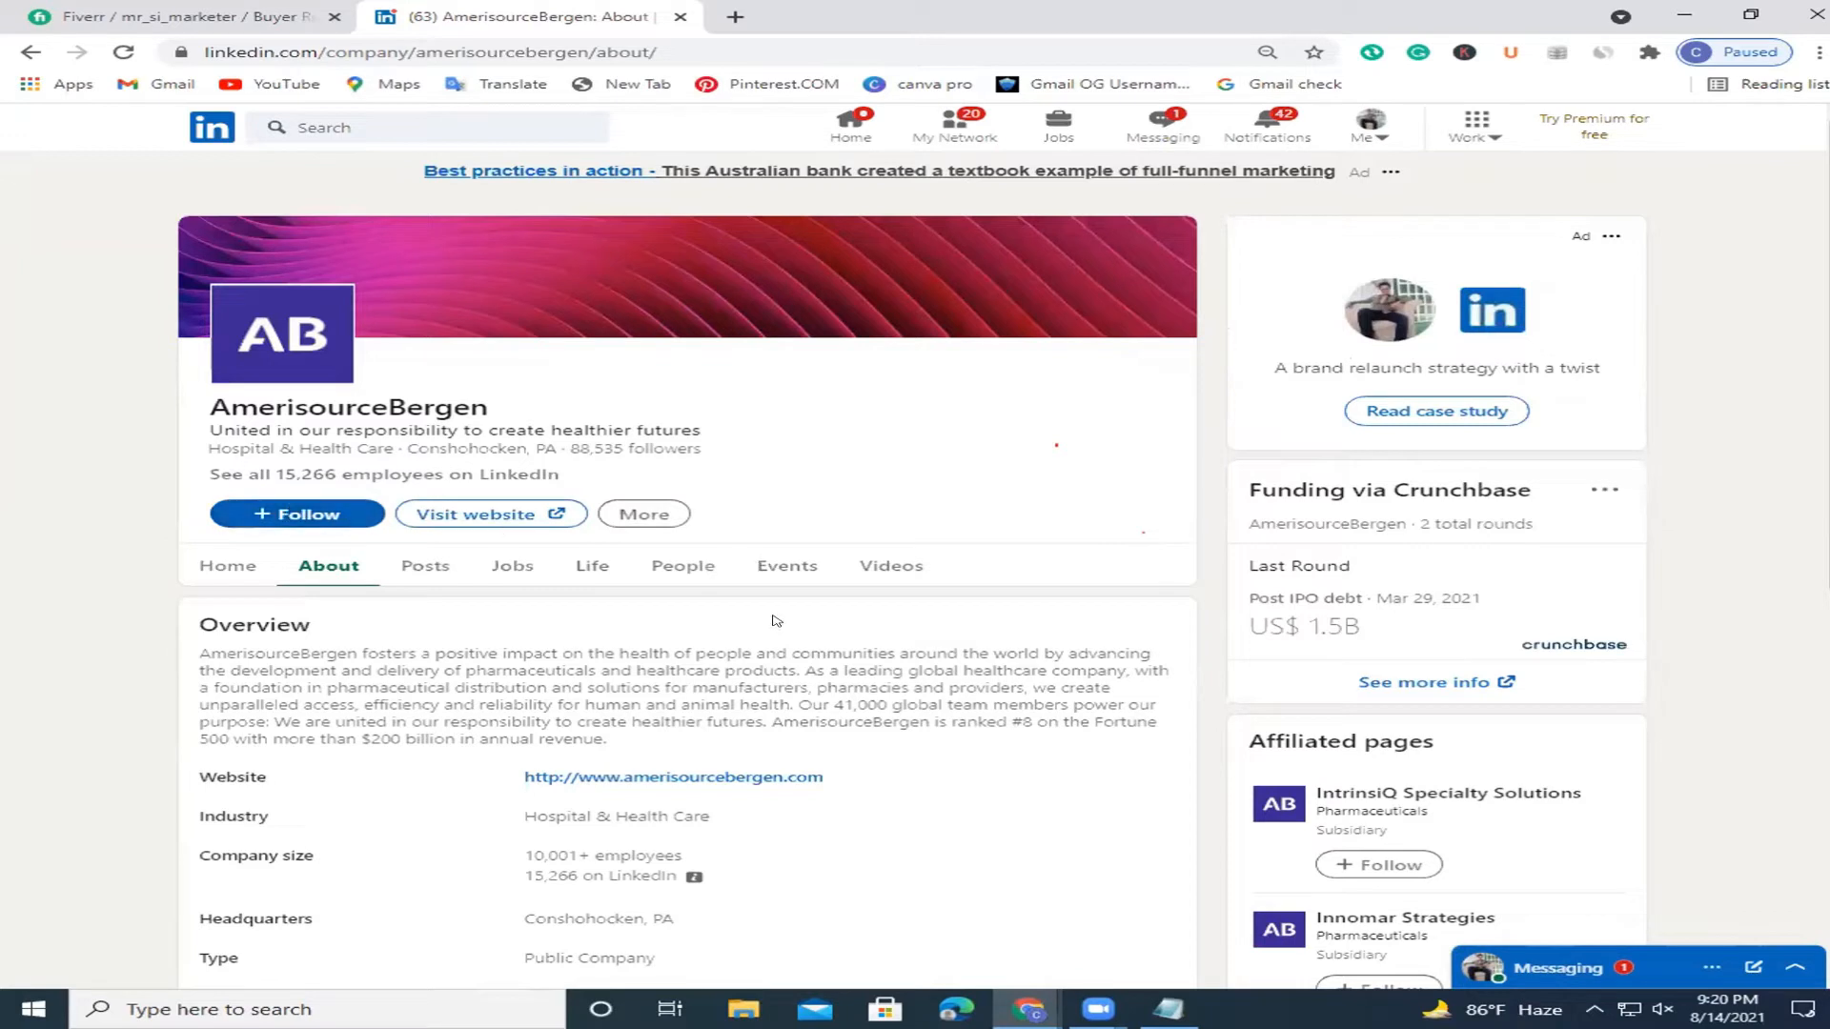
left_click(589, 571)
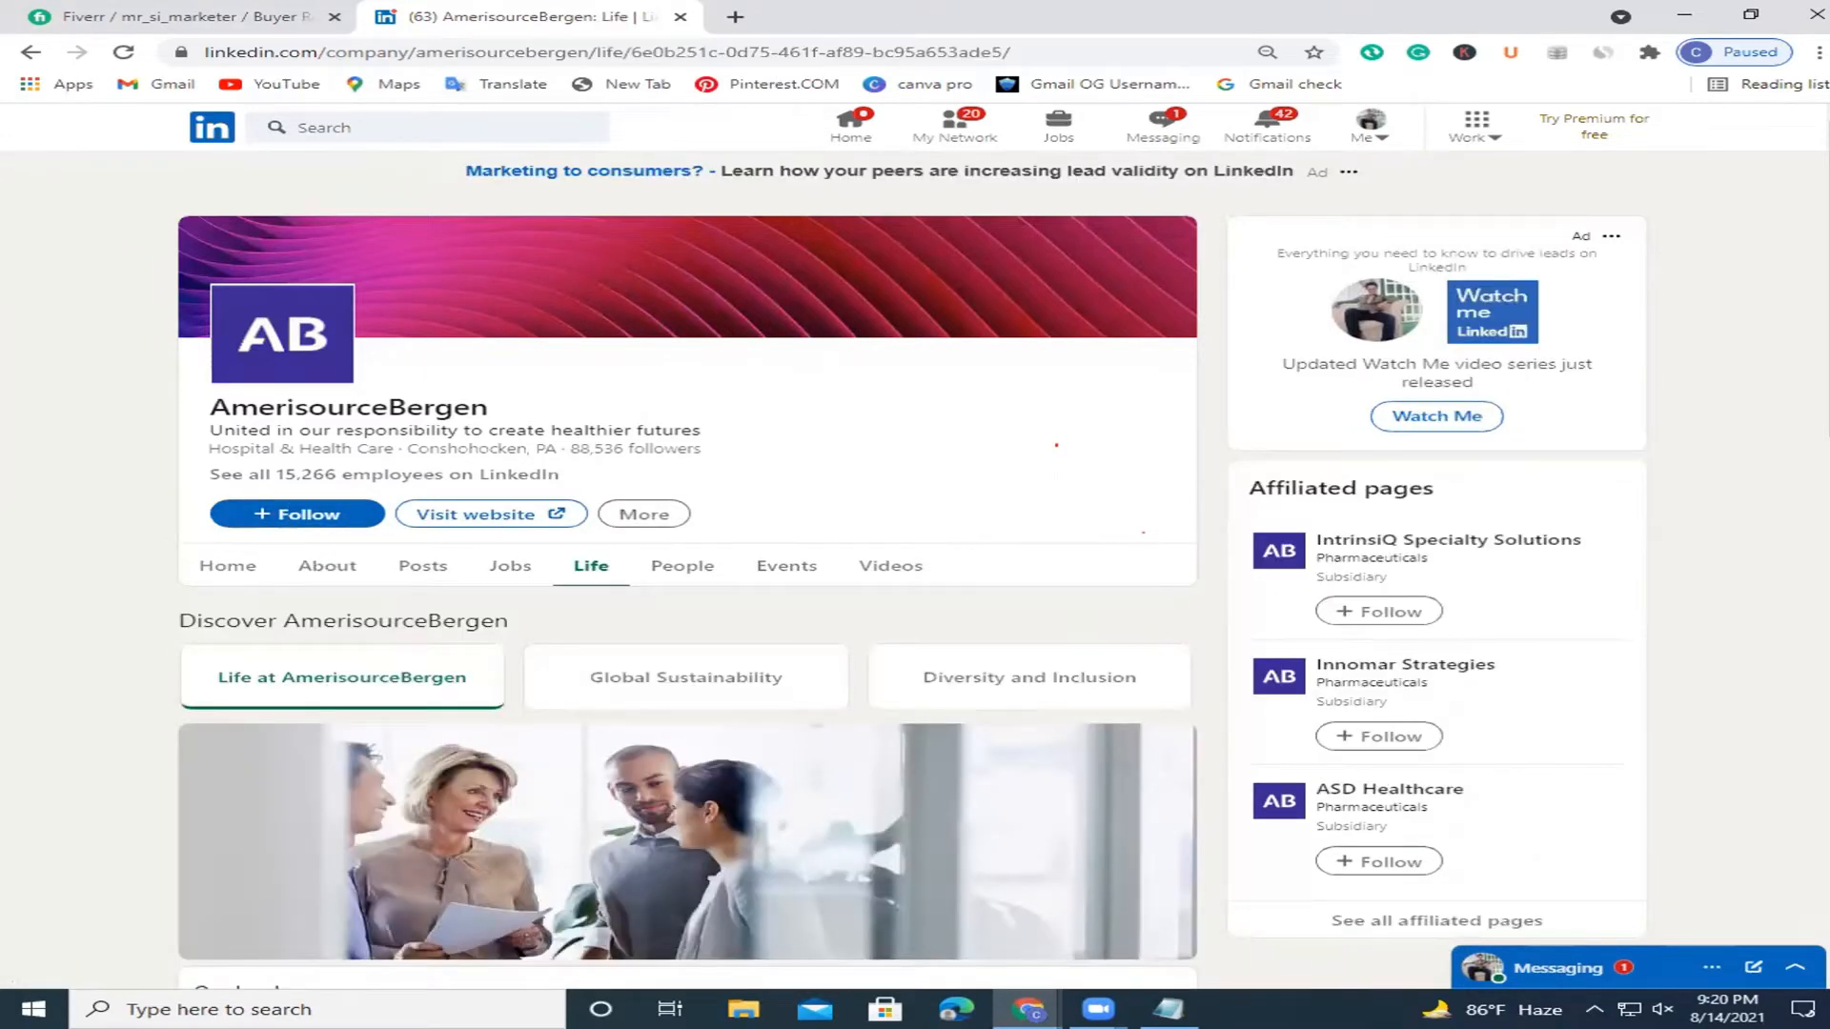
Close the LinkedIn sign-up tab and open the company's Facebook link, selecting its address.
left_click(1087, 893)
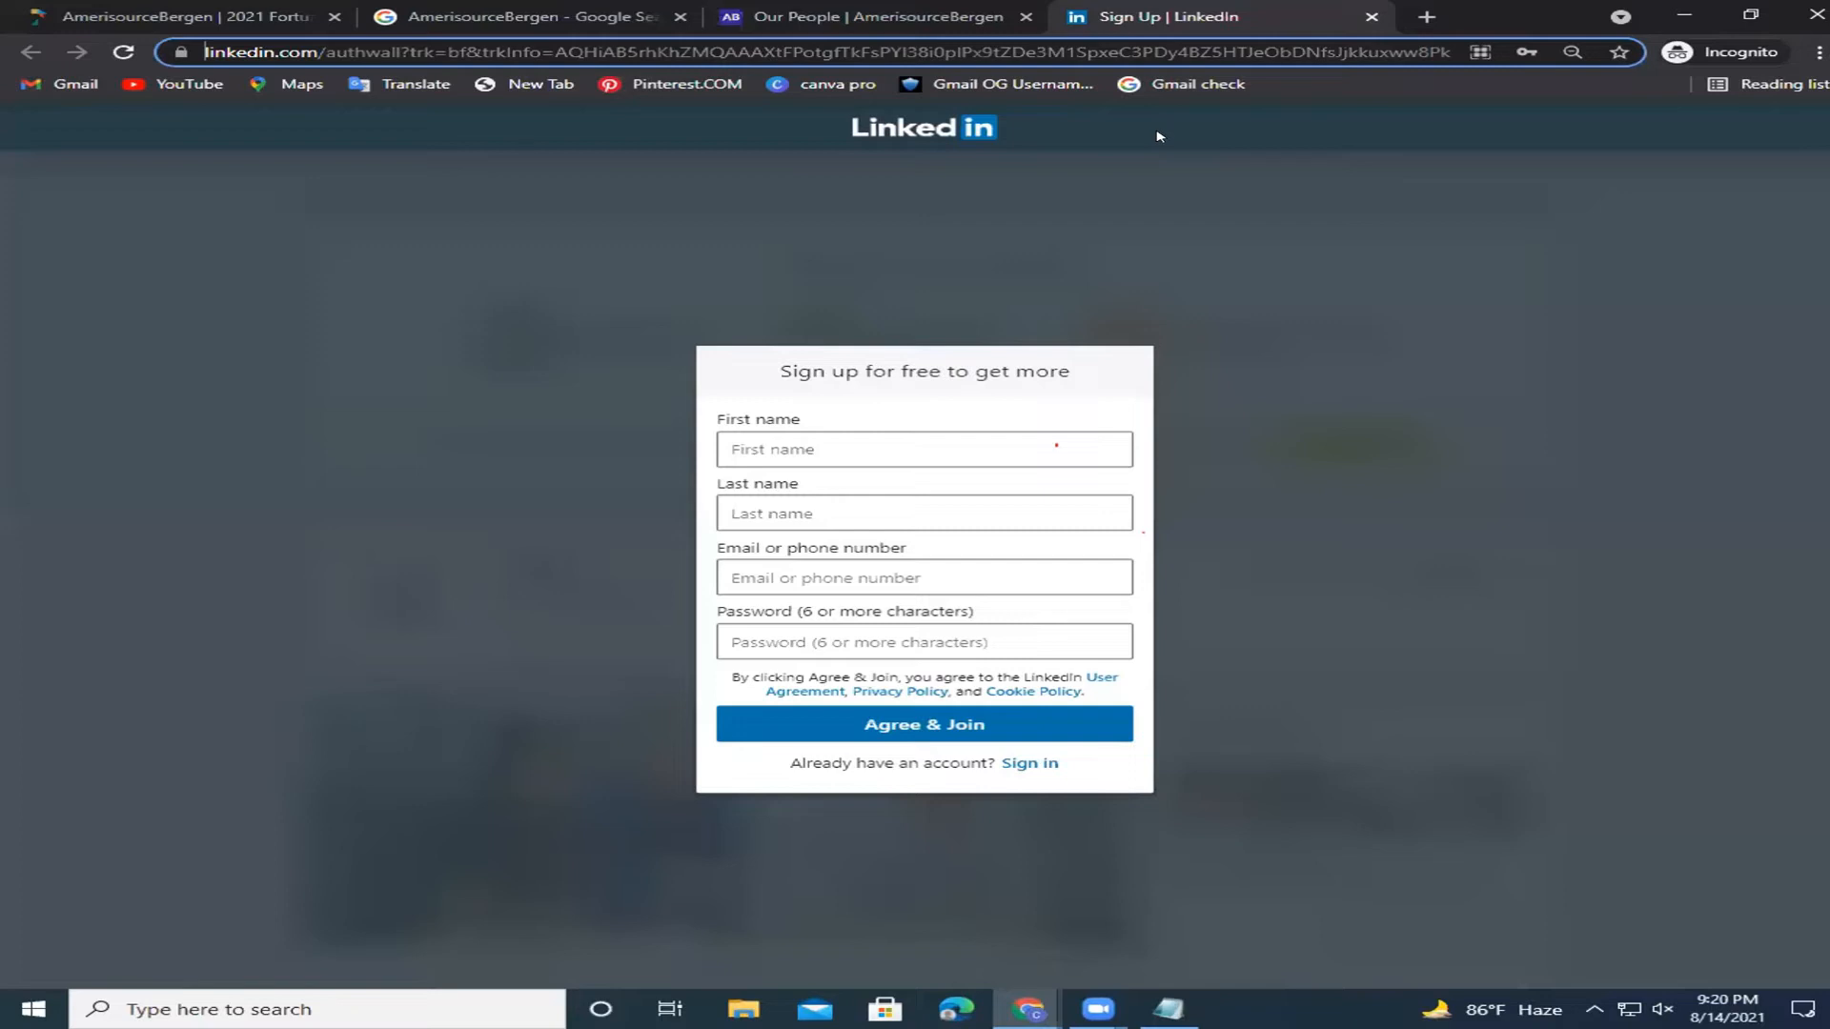
key("ctrl+w")
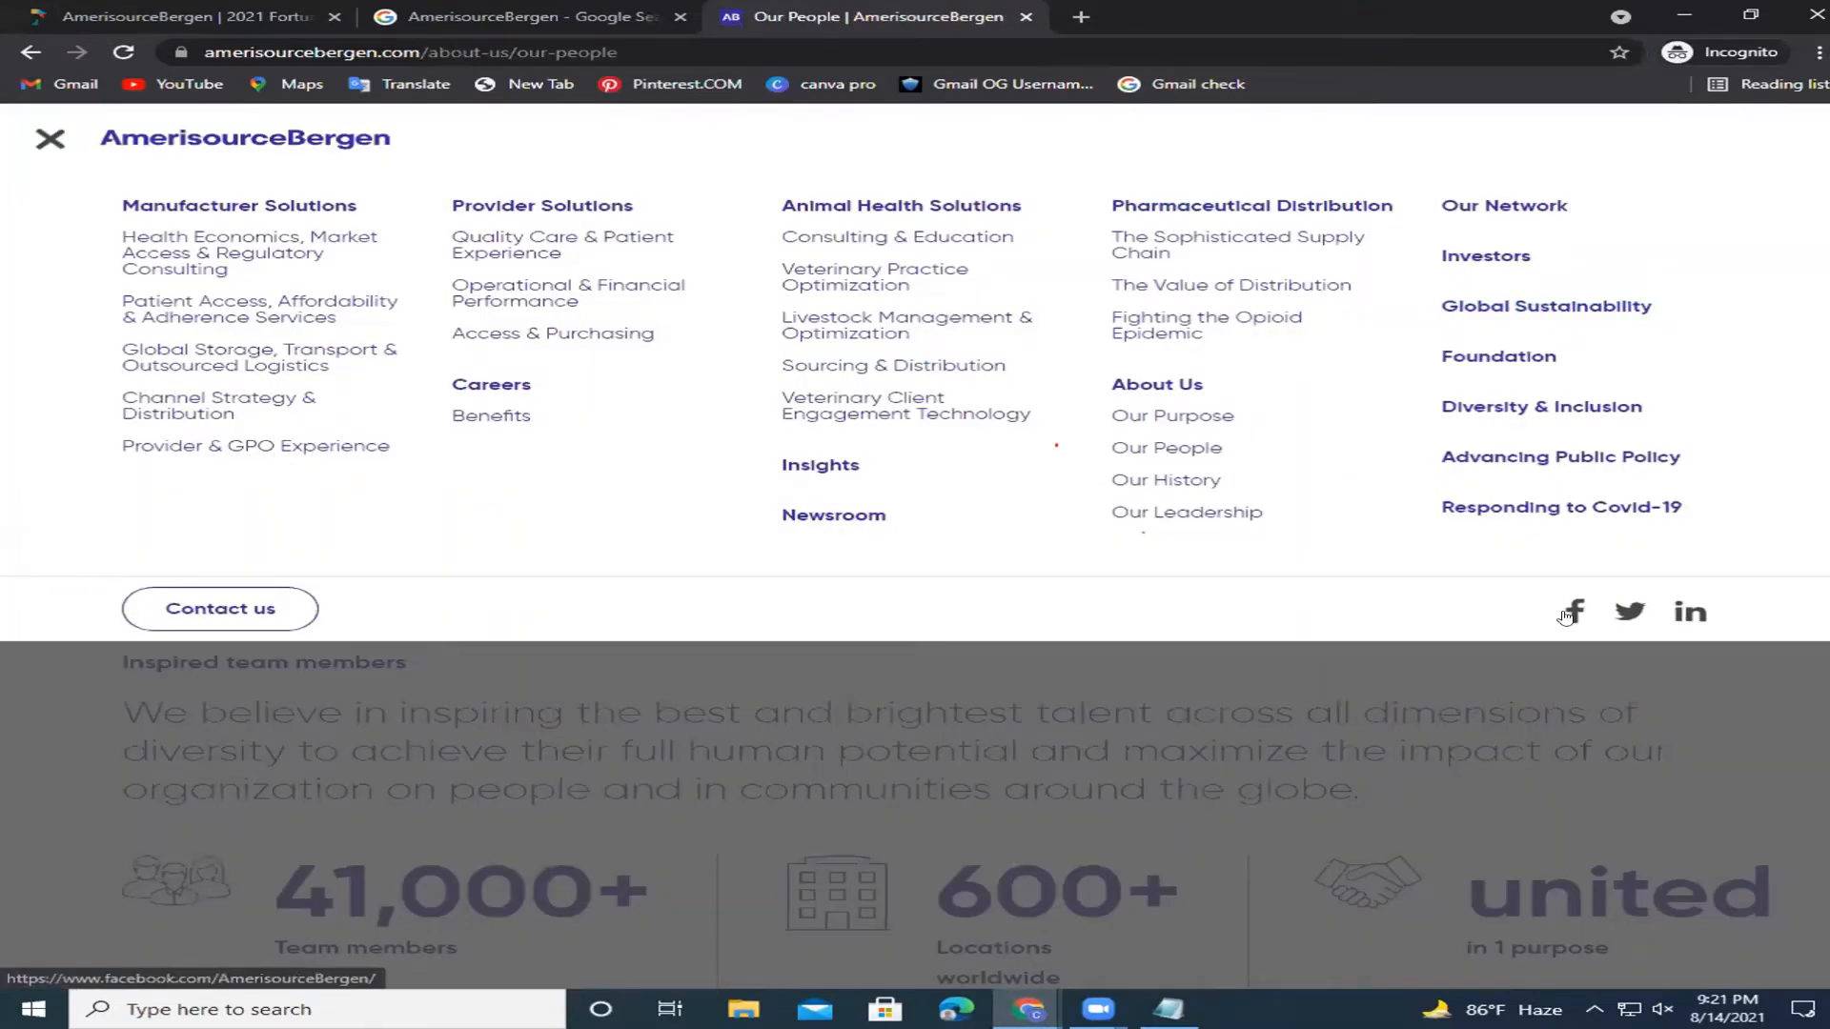
left_click(1568, 614)
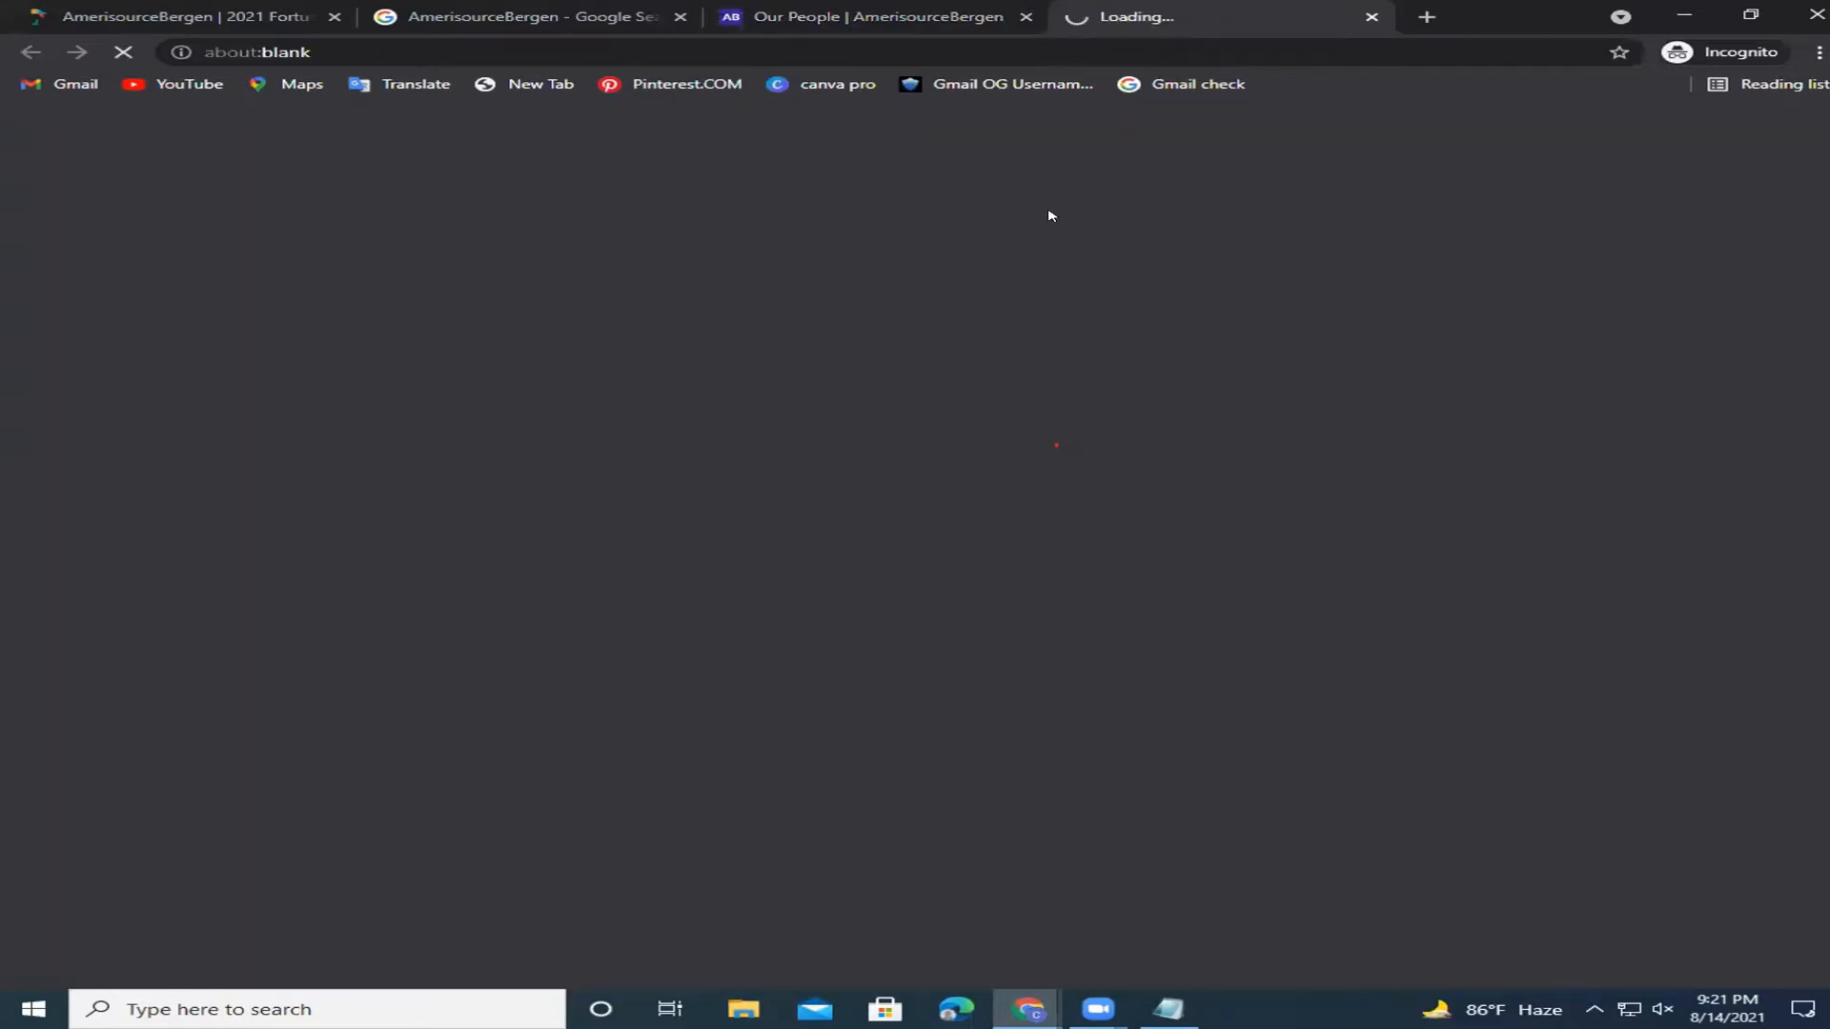
left_click(841, 43)
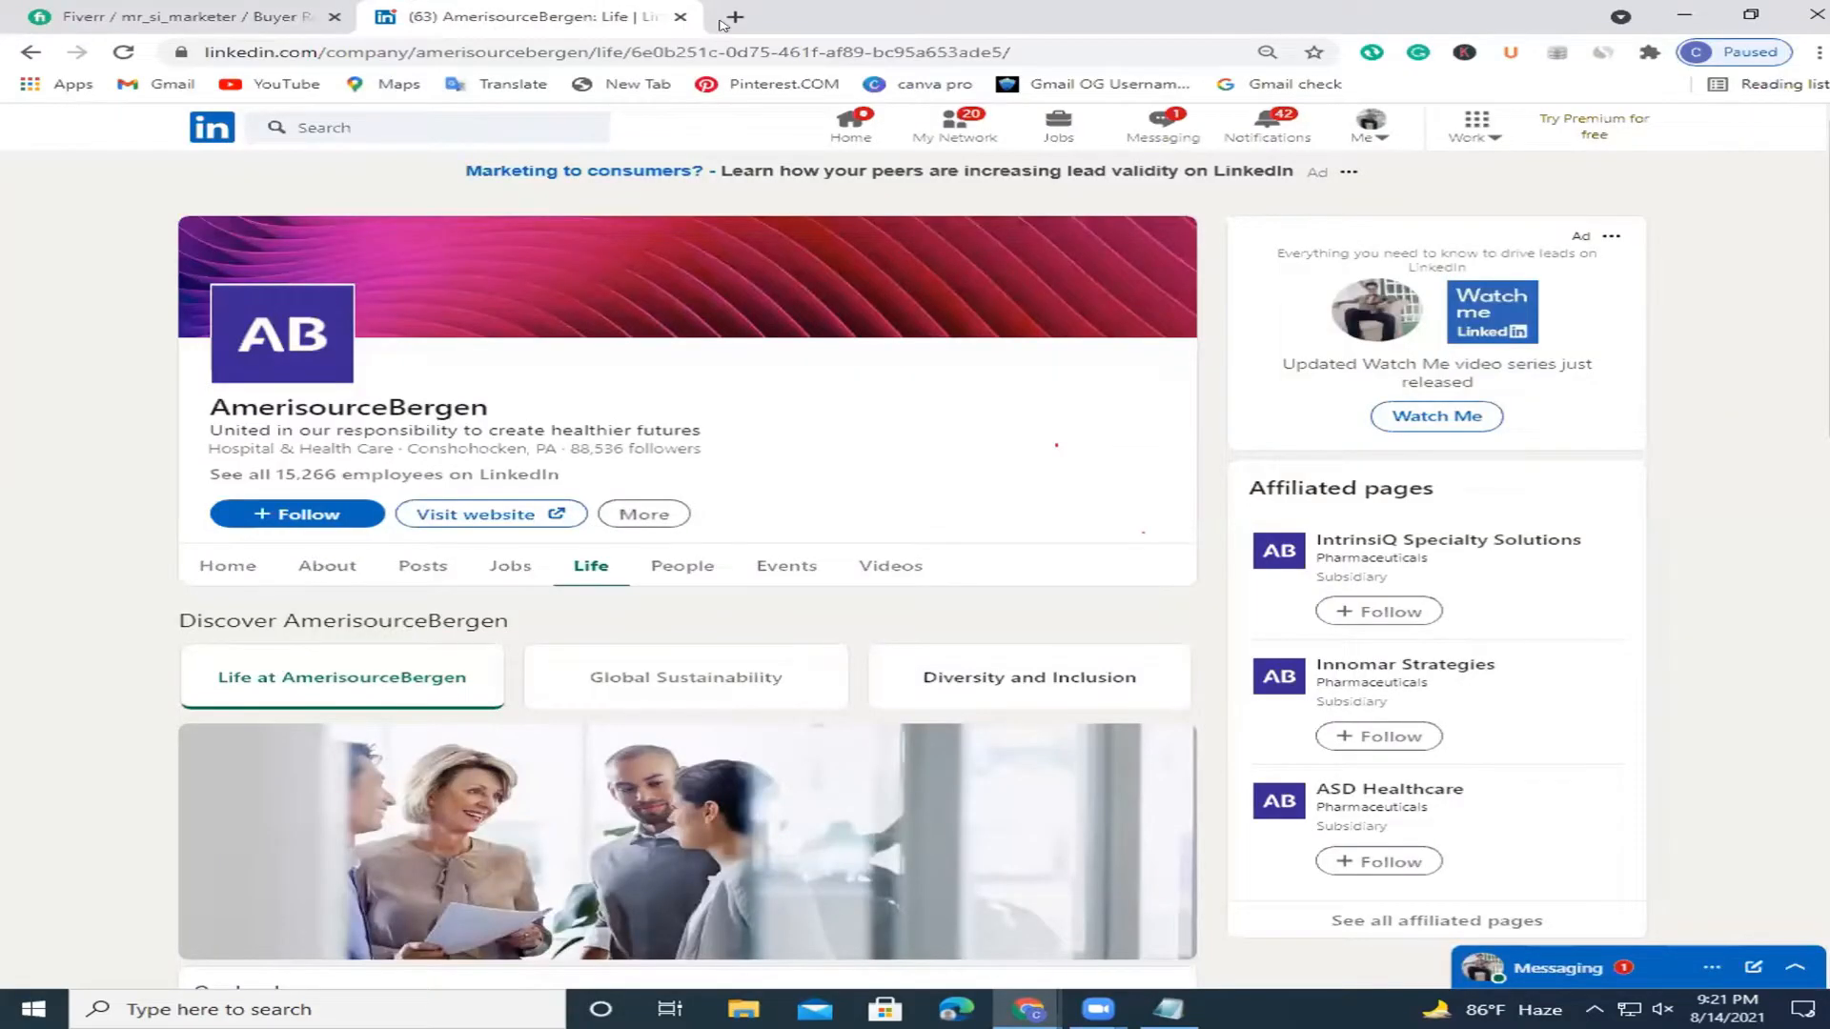
Load AmerisourceBergen's Facebook page in a new tab from the copied address.
left_click(727, 19)
type("https://www.facebook.com/AmerisourceBergen/")
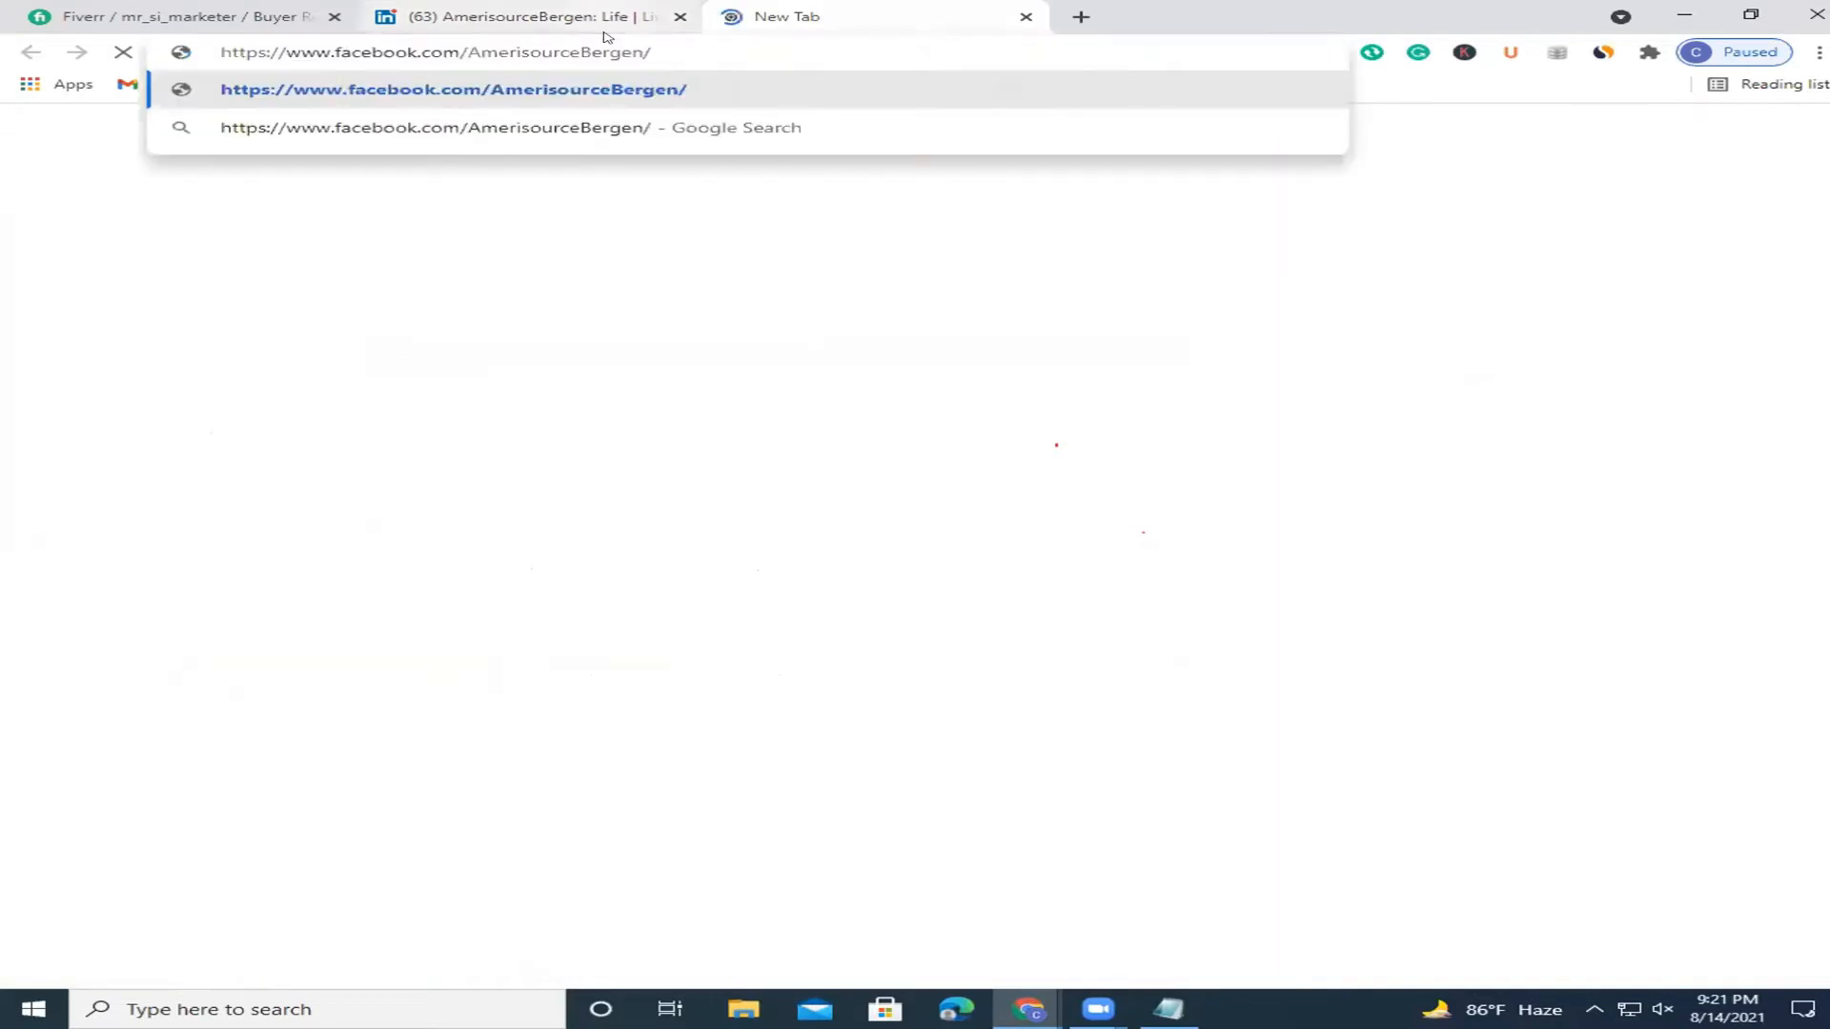
key("Return")
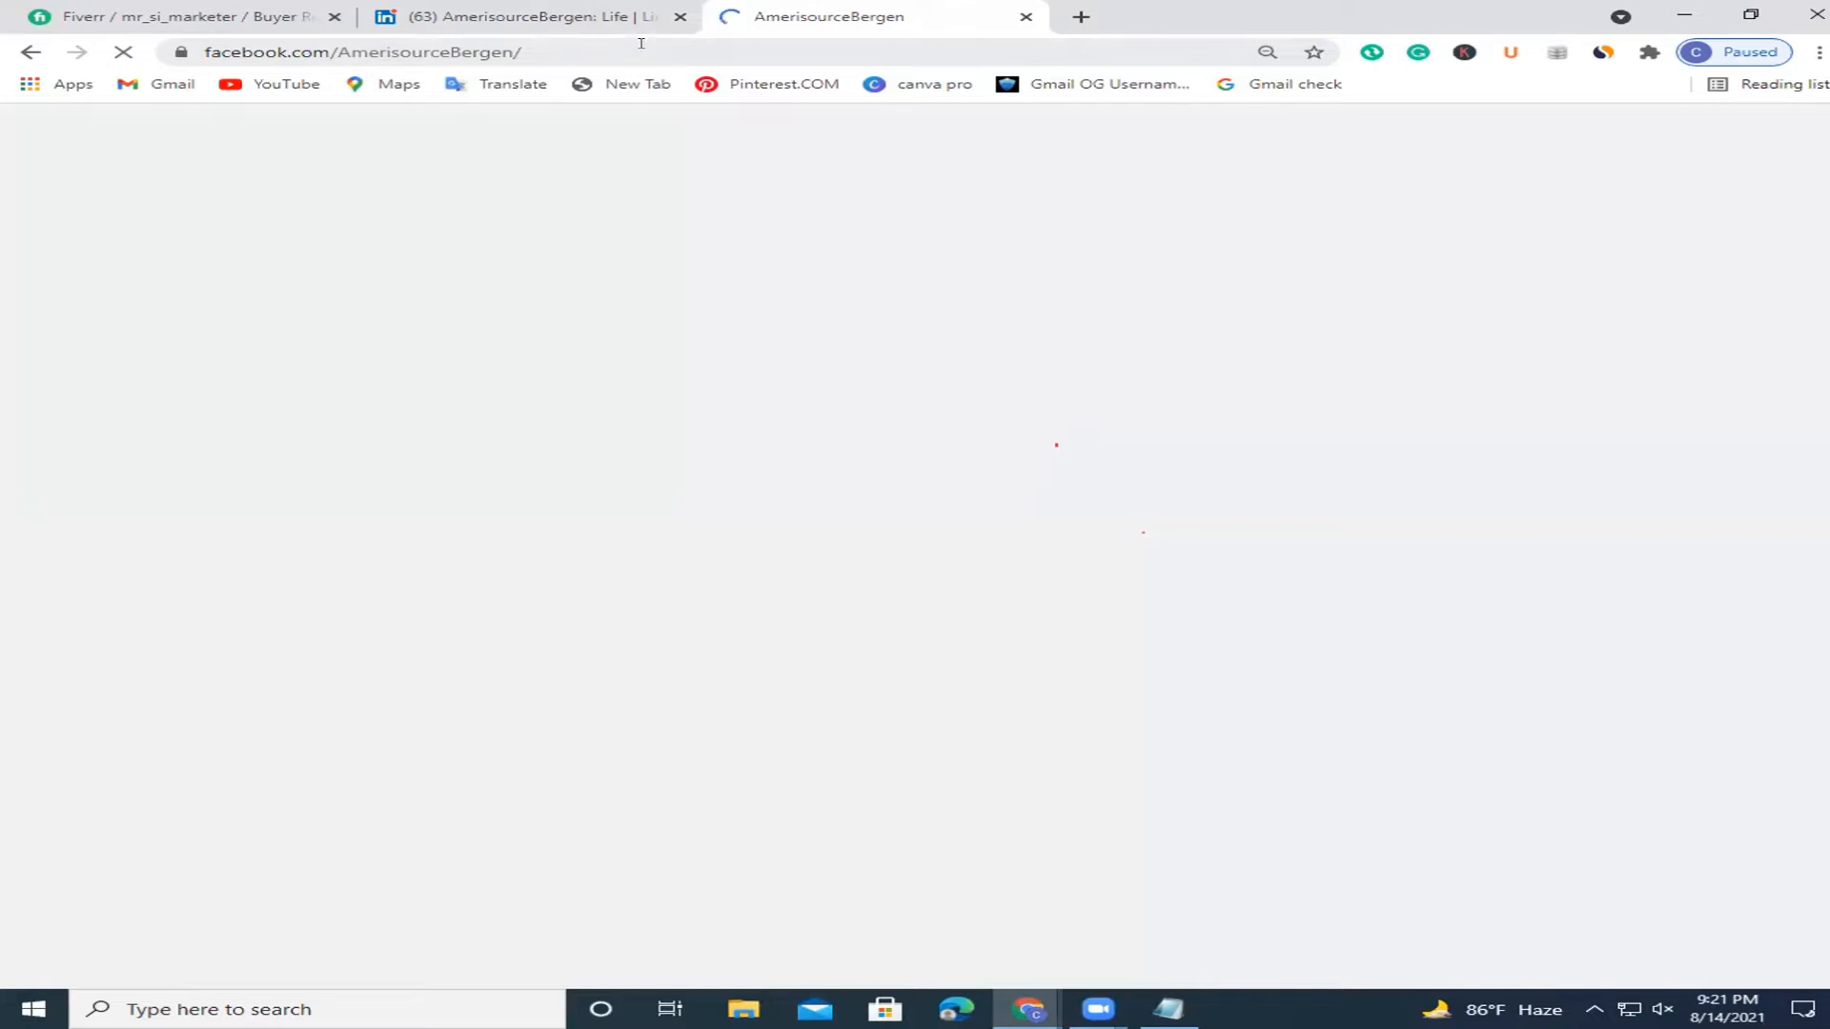
Close the LinkedIn tab and view the Facebook page's About contact details.
left_click(681, 15)
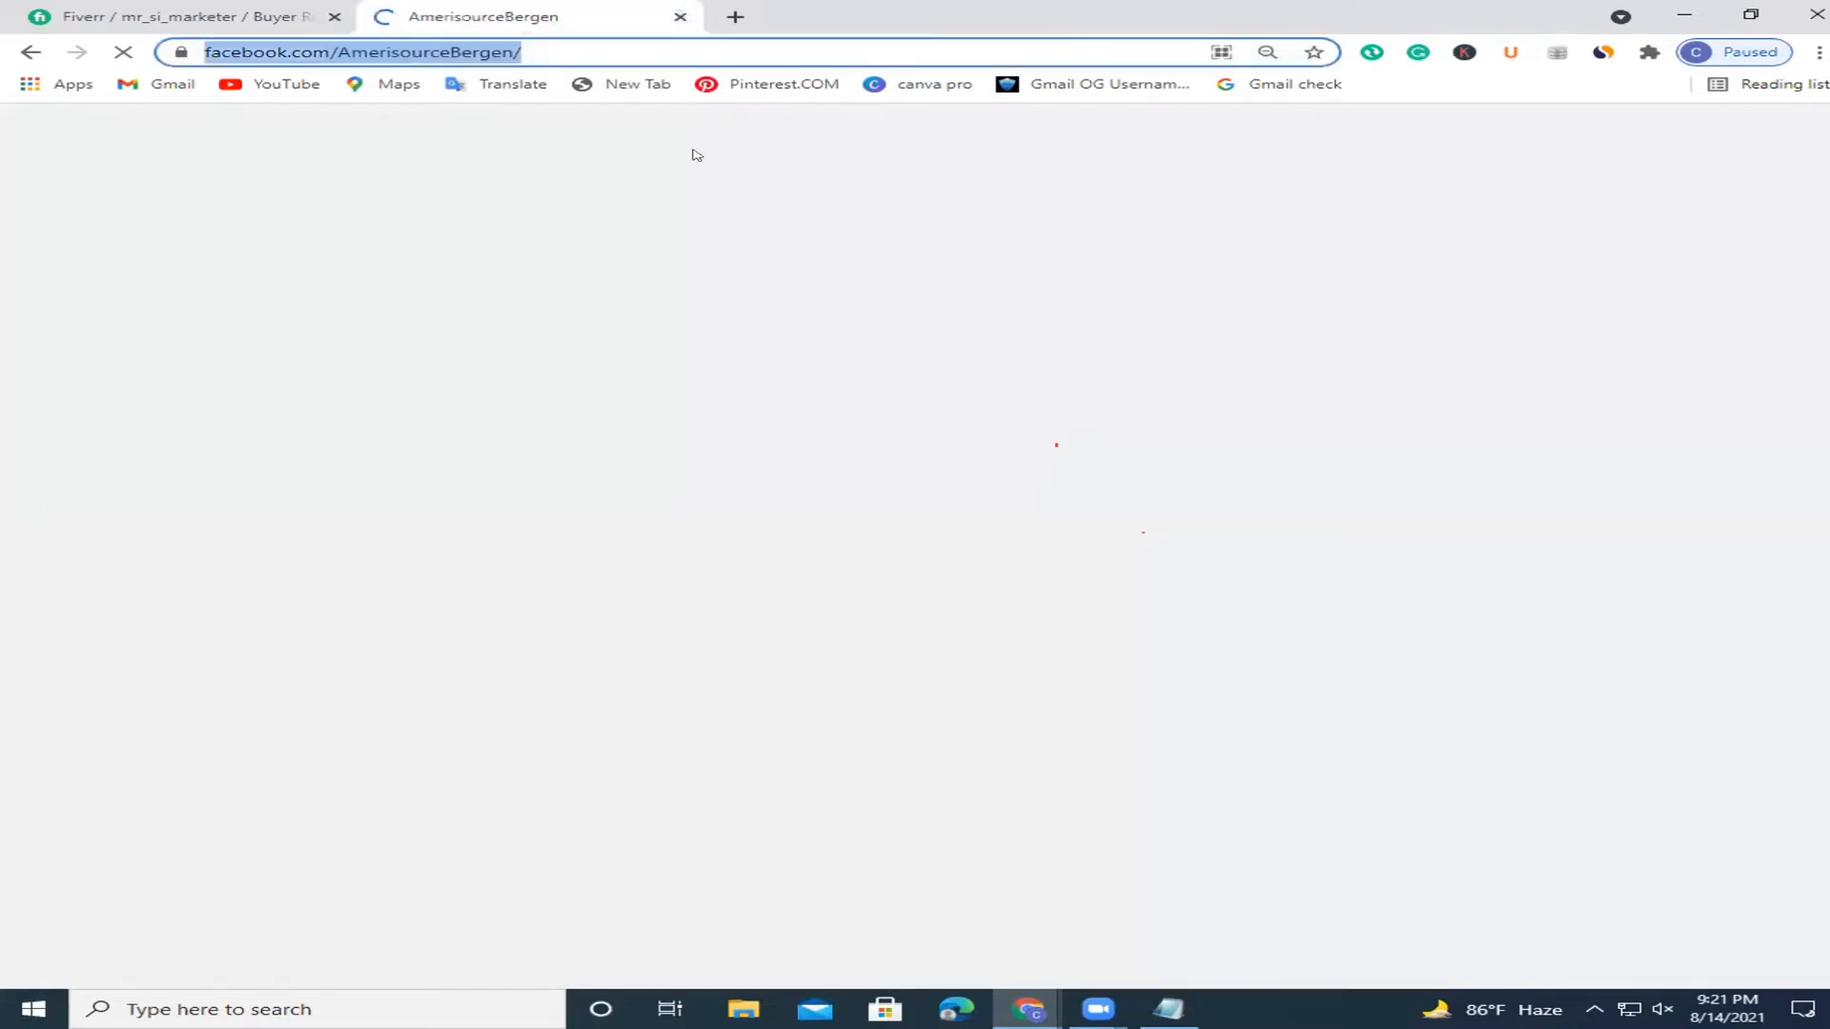
left_click(693, 150)
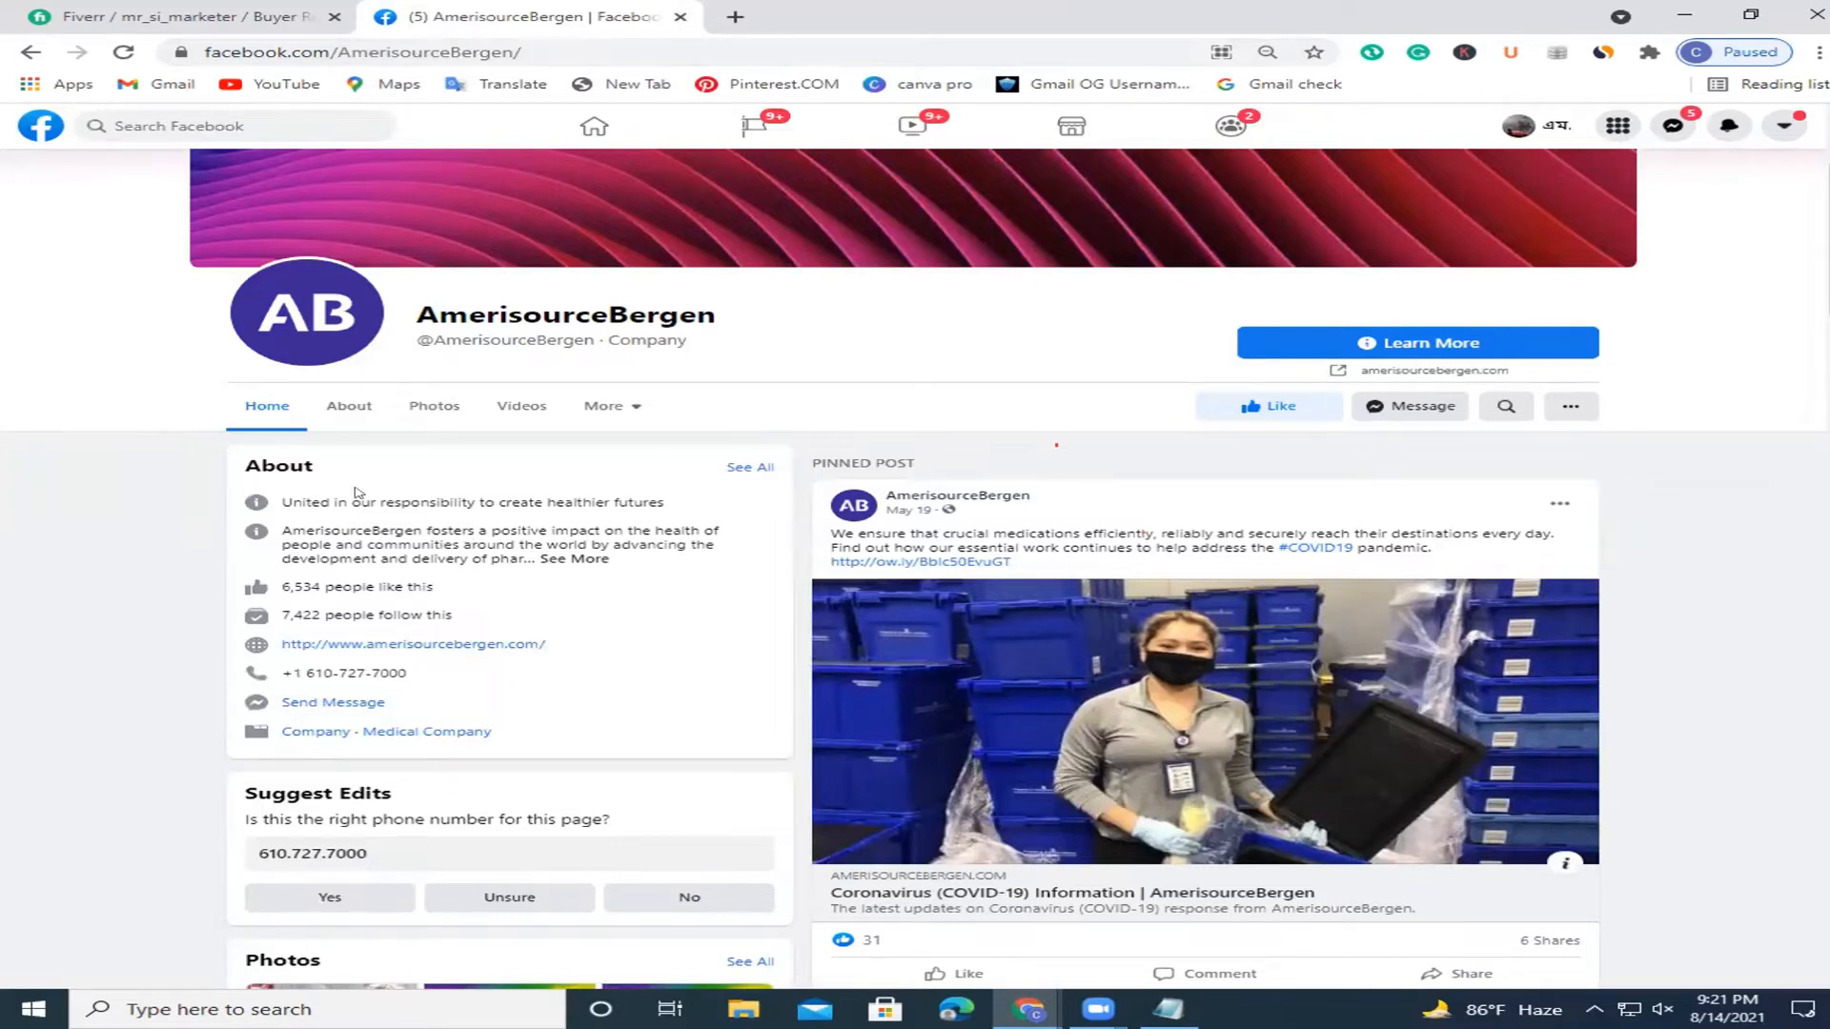
left_click(334, 413)
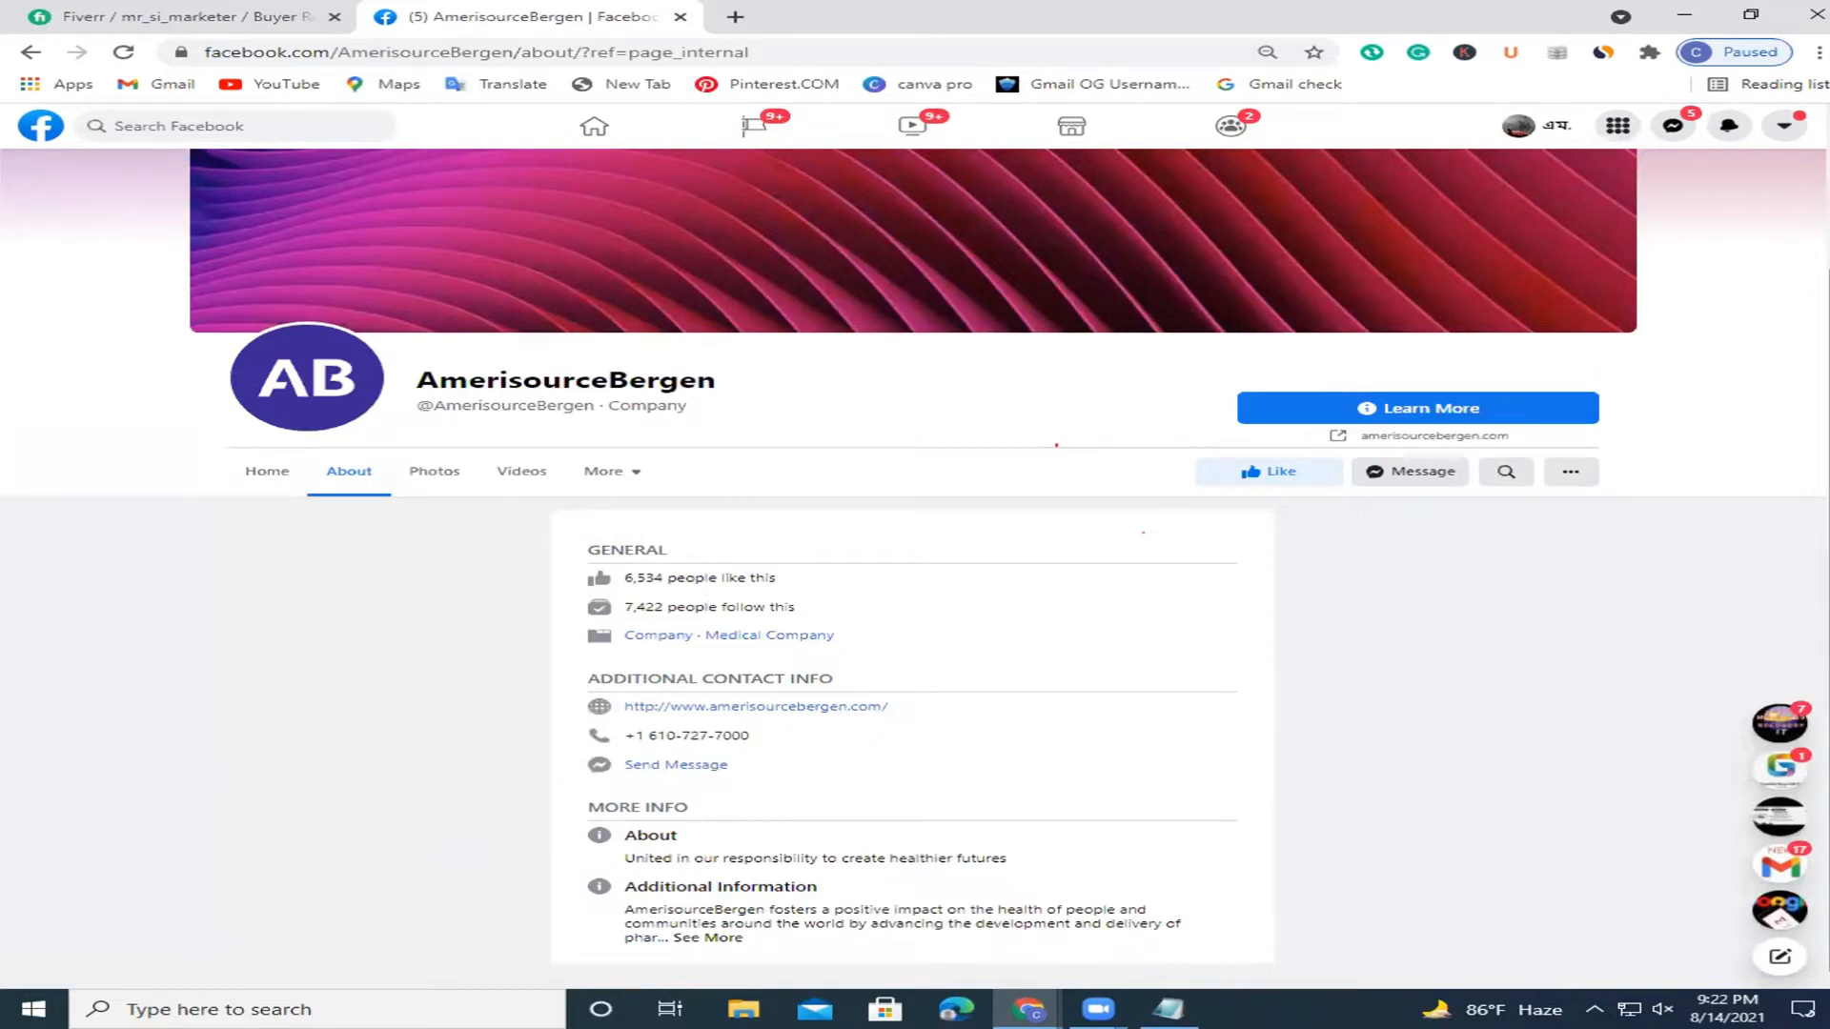
scroll(915, 572, "up", 2)
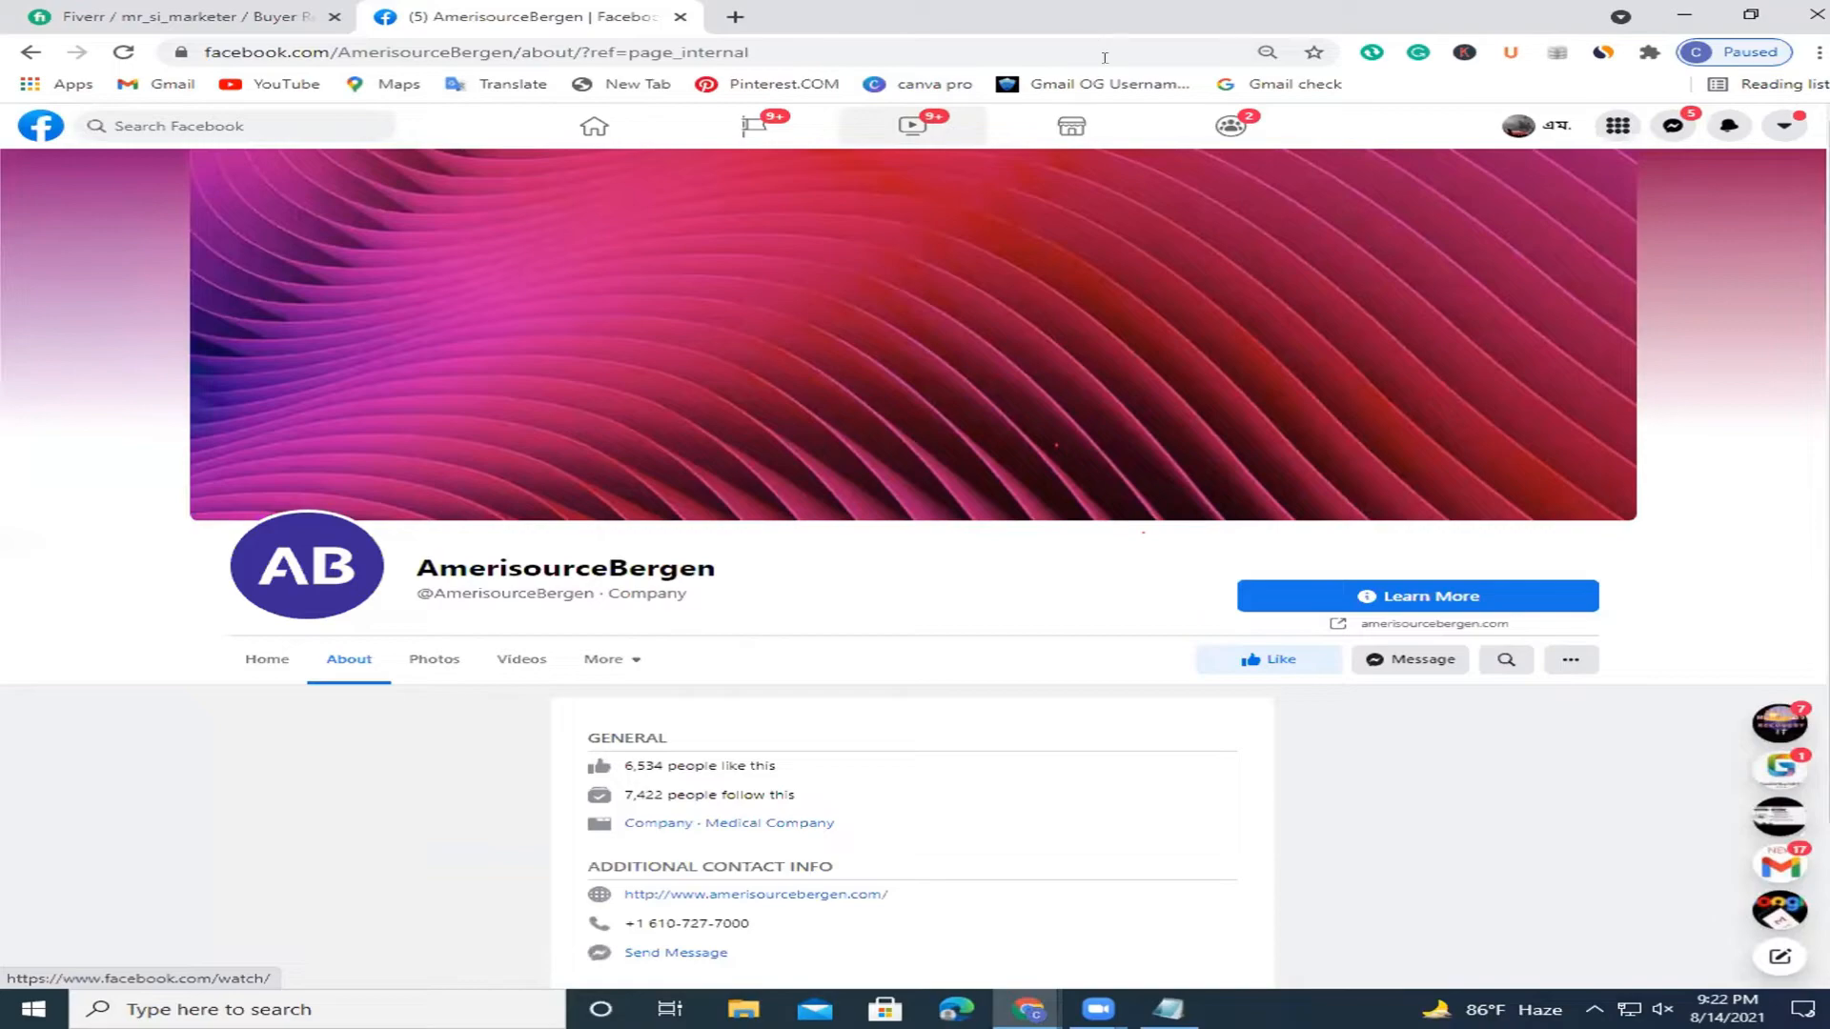
key("ctrl+t")
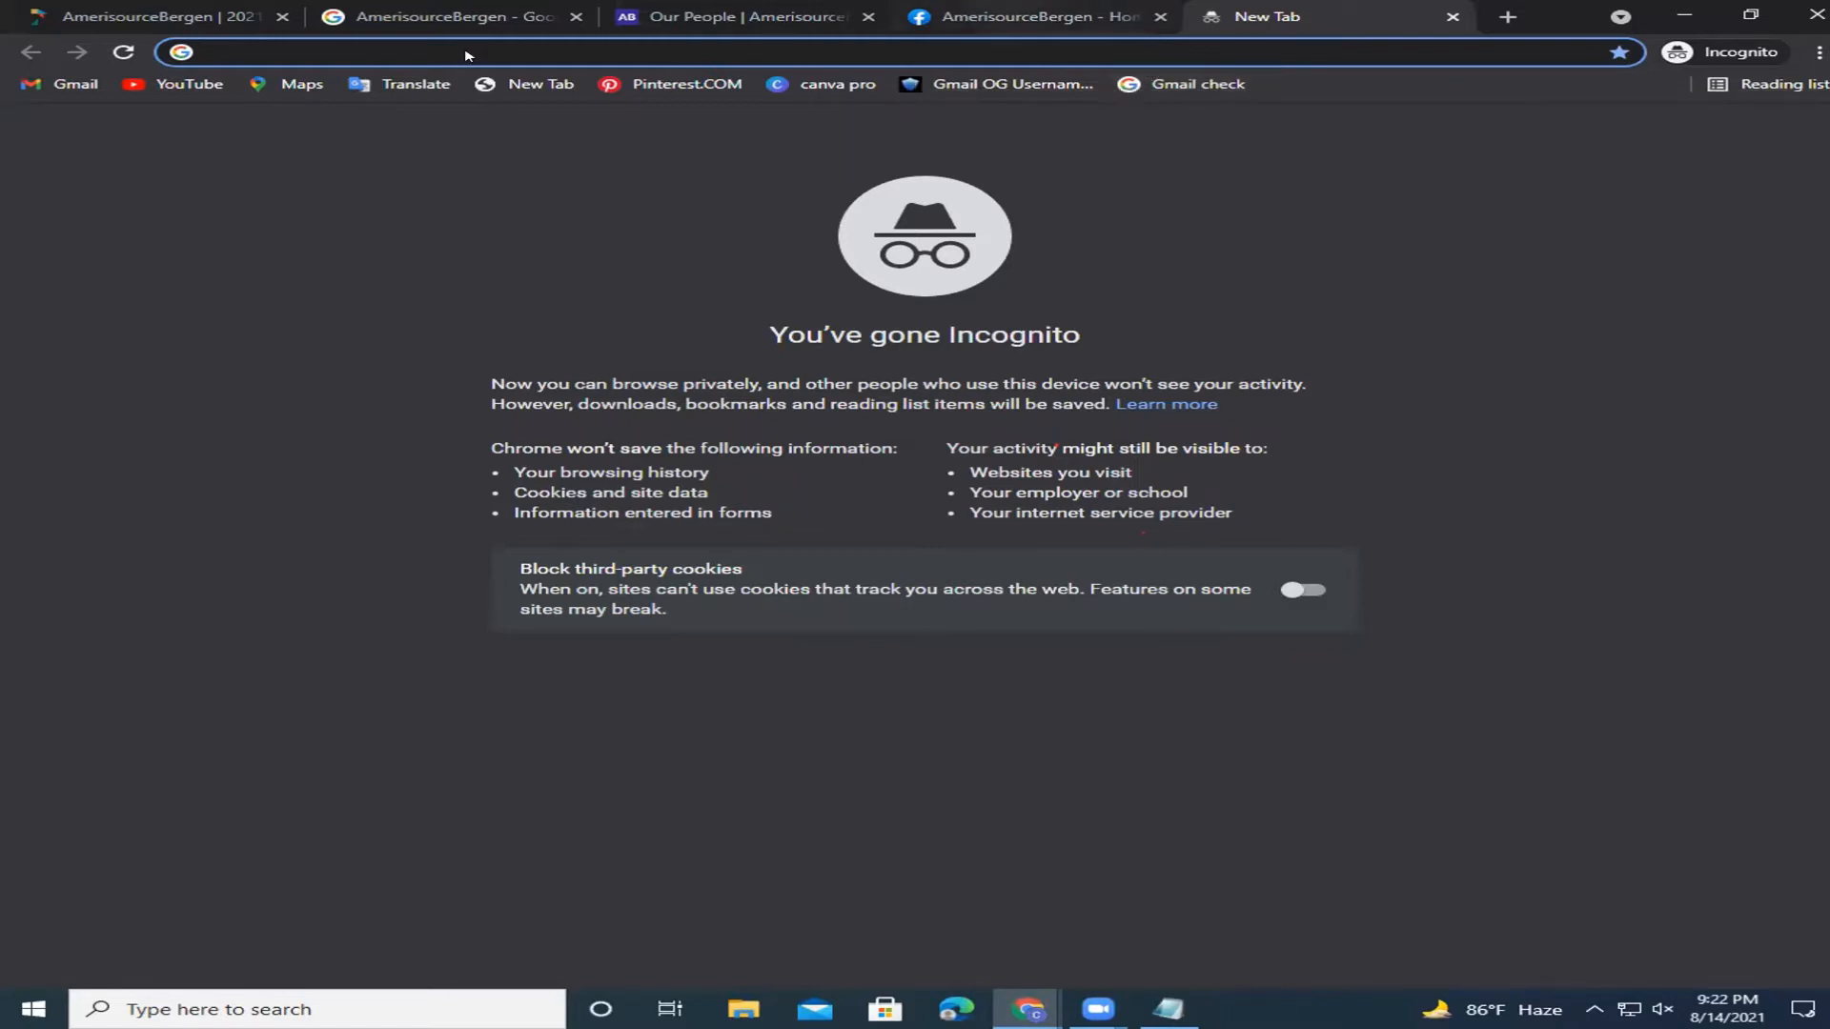
Copy 'AmerisourceBergen' from the Facebook page address.
key("ctrl+shift+Tab")
left_click(526, 45)
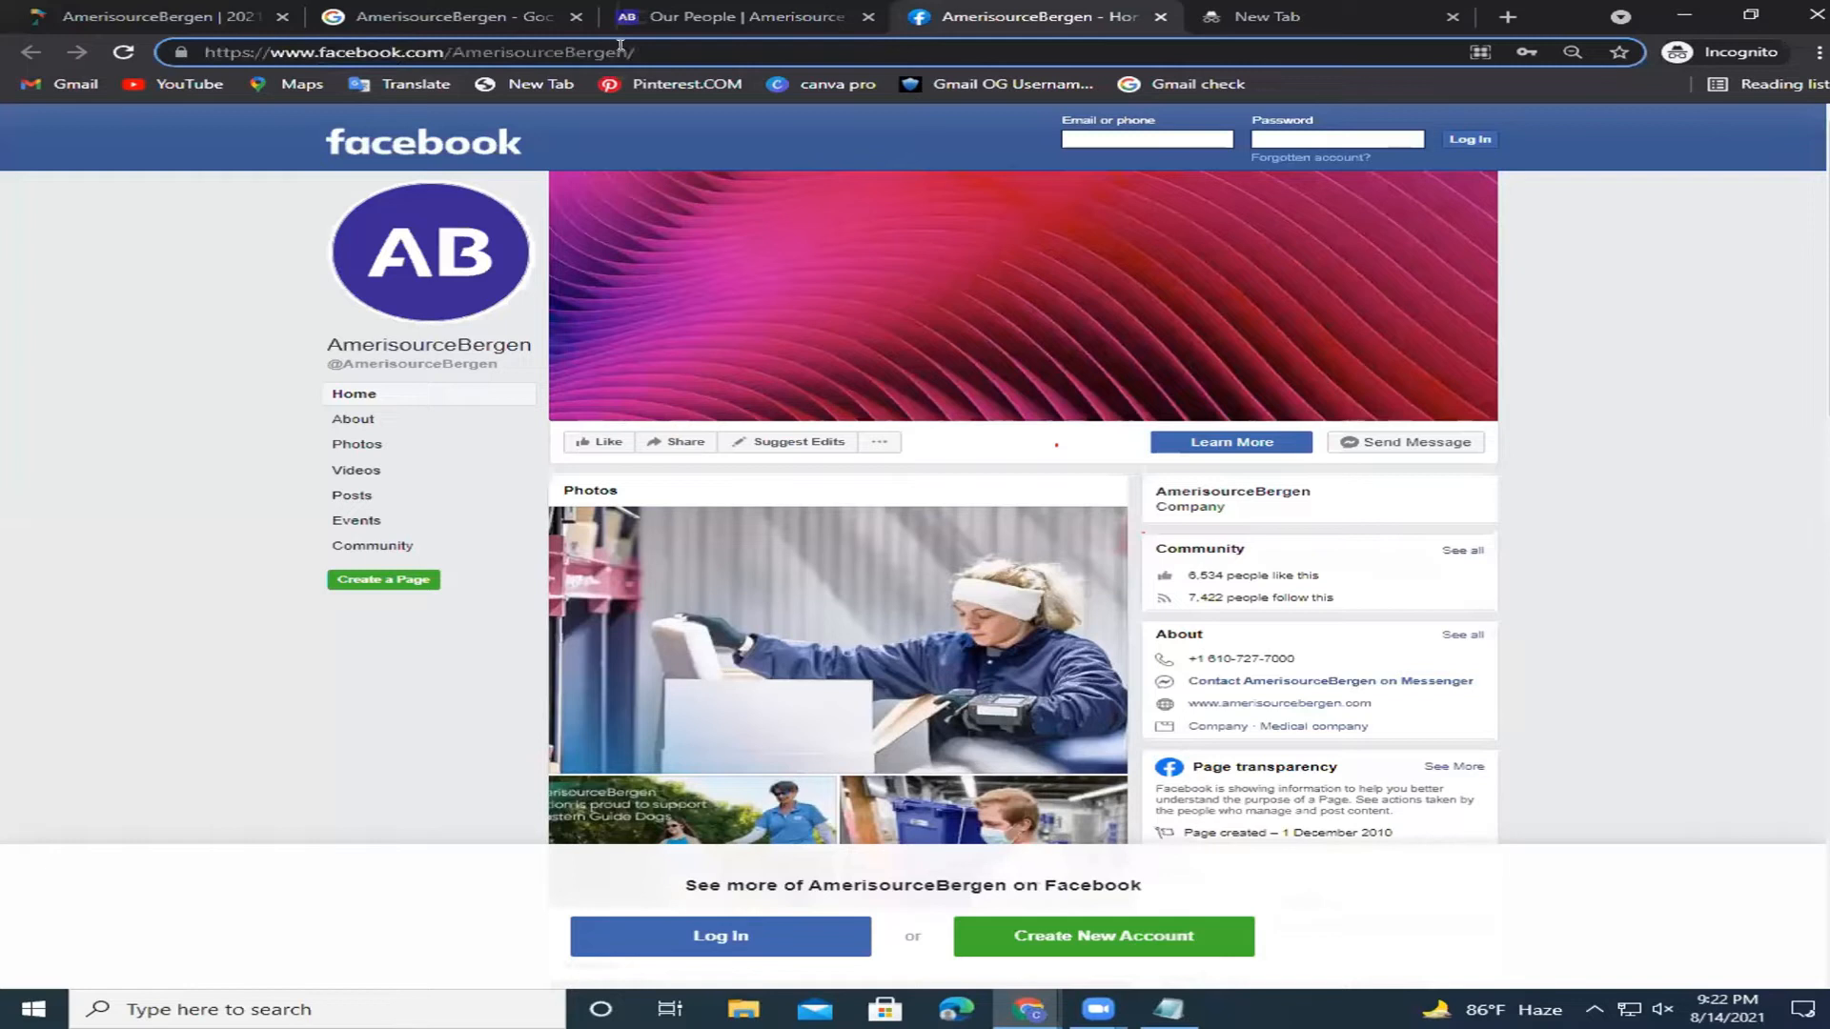
left_click_drag(609, 48, 489, 57)
right_click(489, 57)
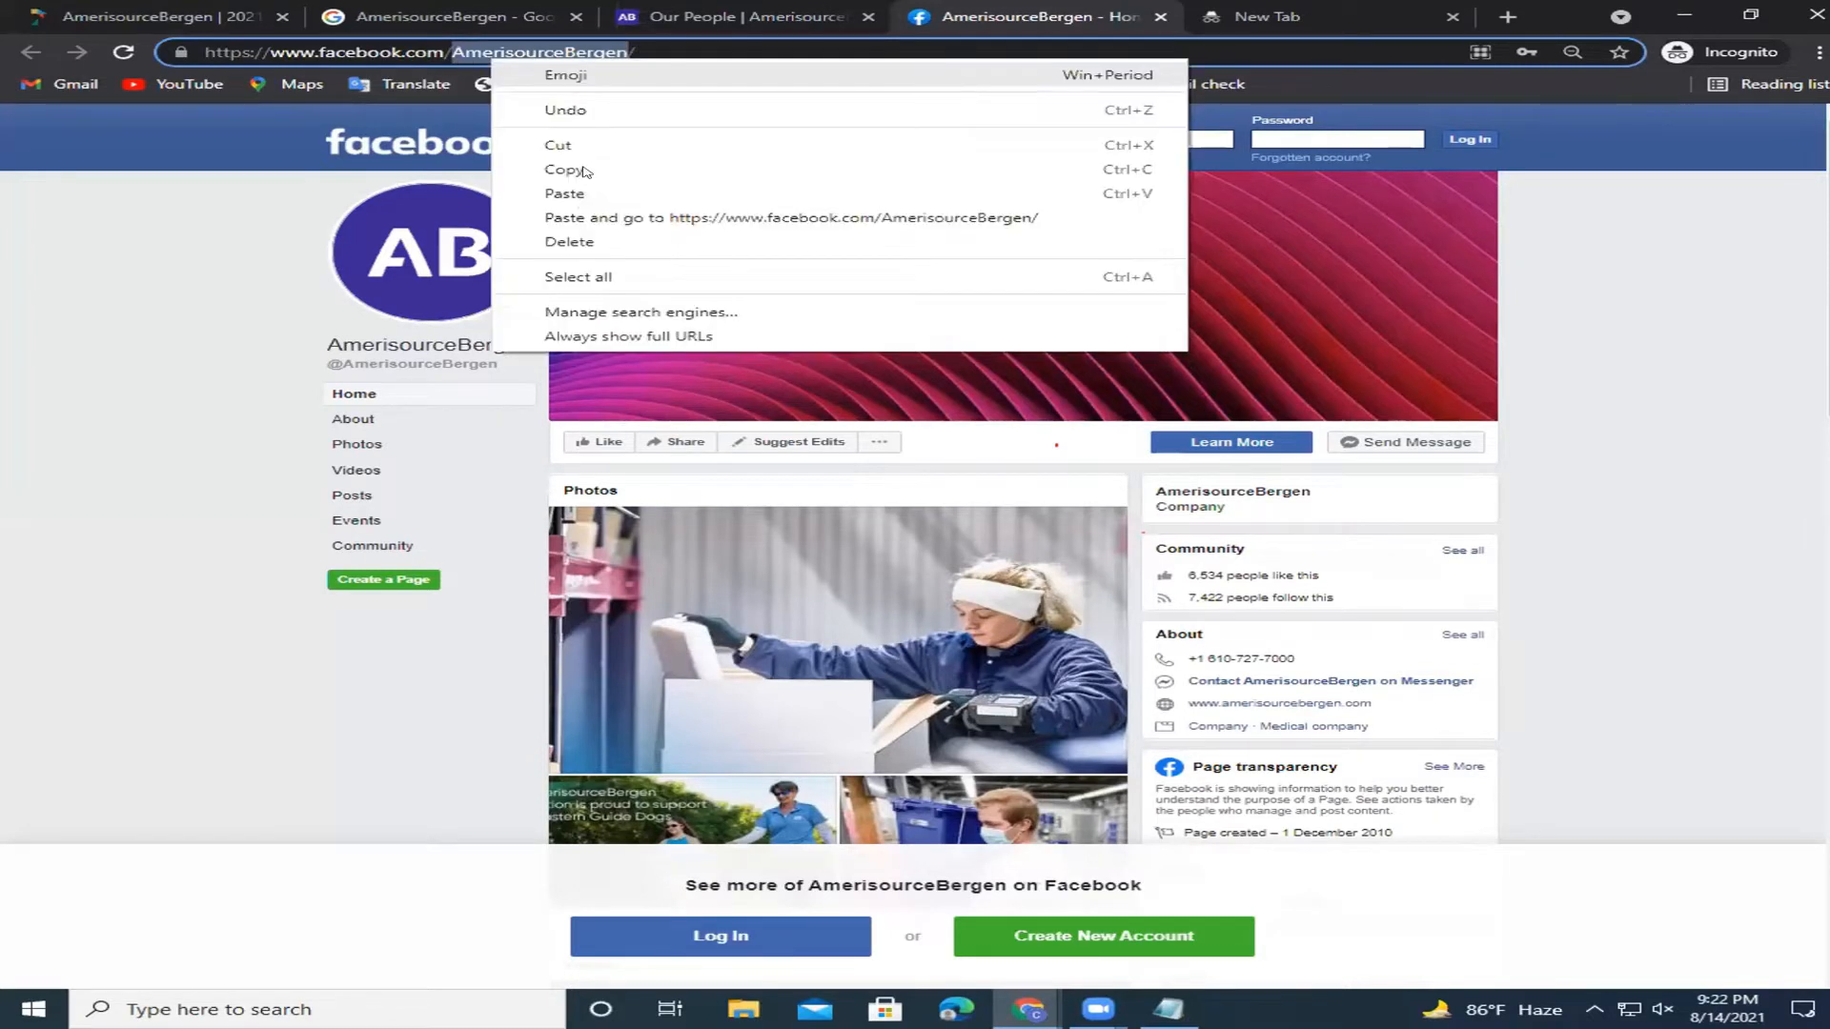
left_click(585, 169)
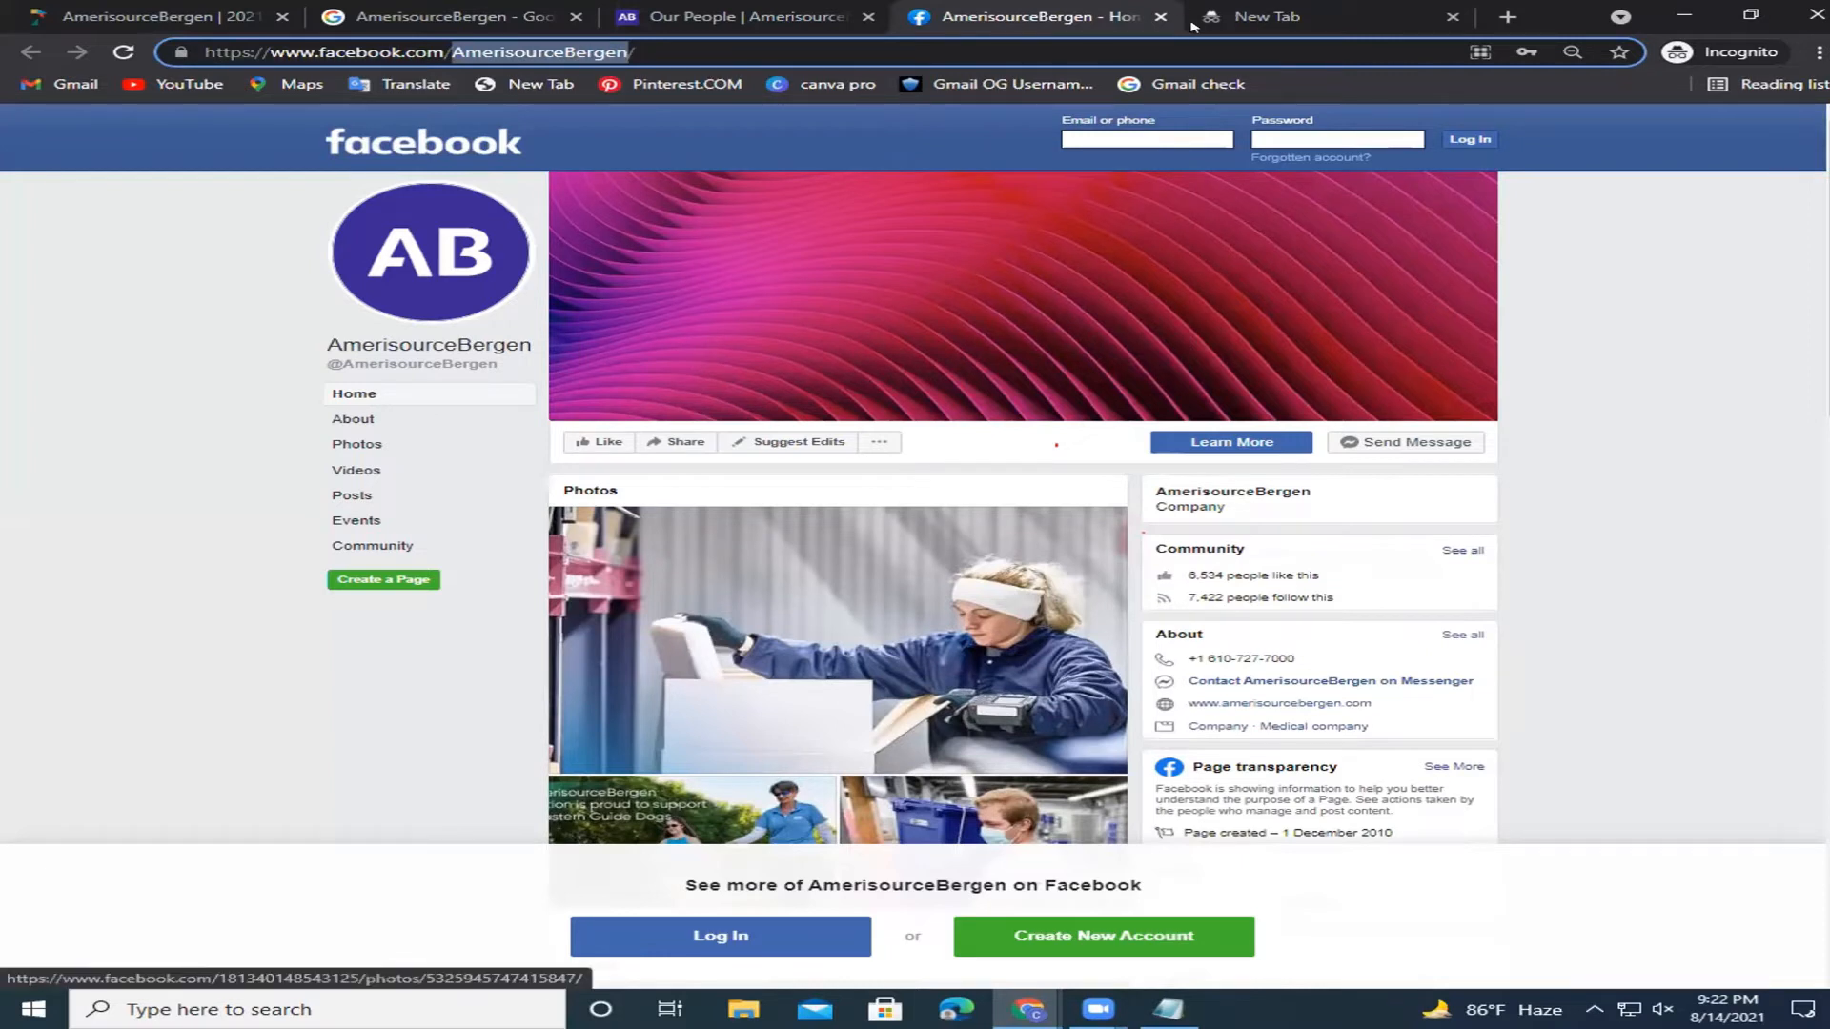
On google.com, enter 'AmerisourceBergen official mai' and pick the 'mail address' suggestion.
left_click(1192, 25)
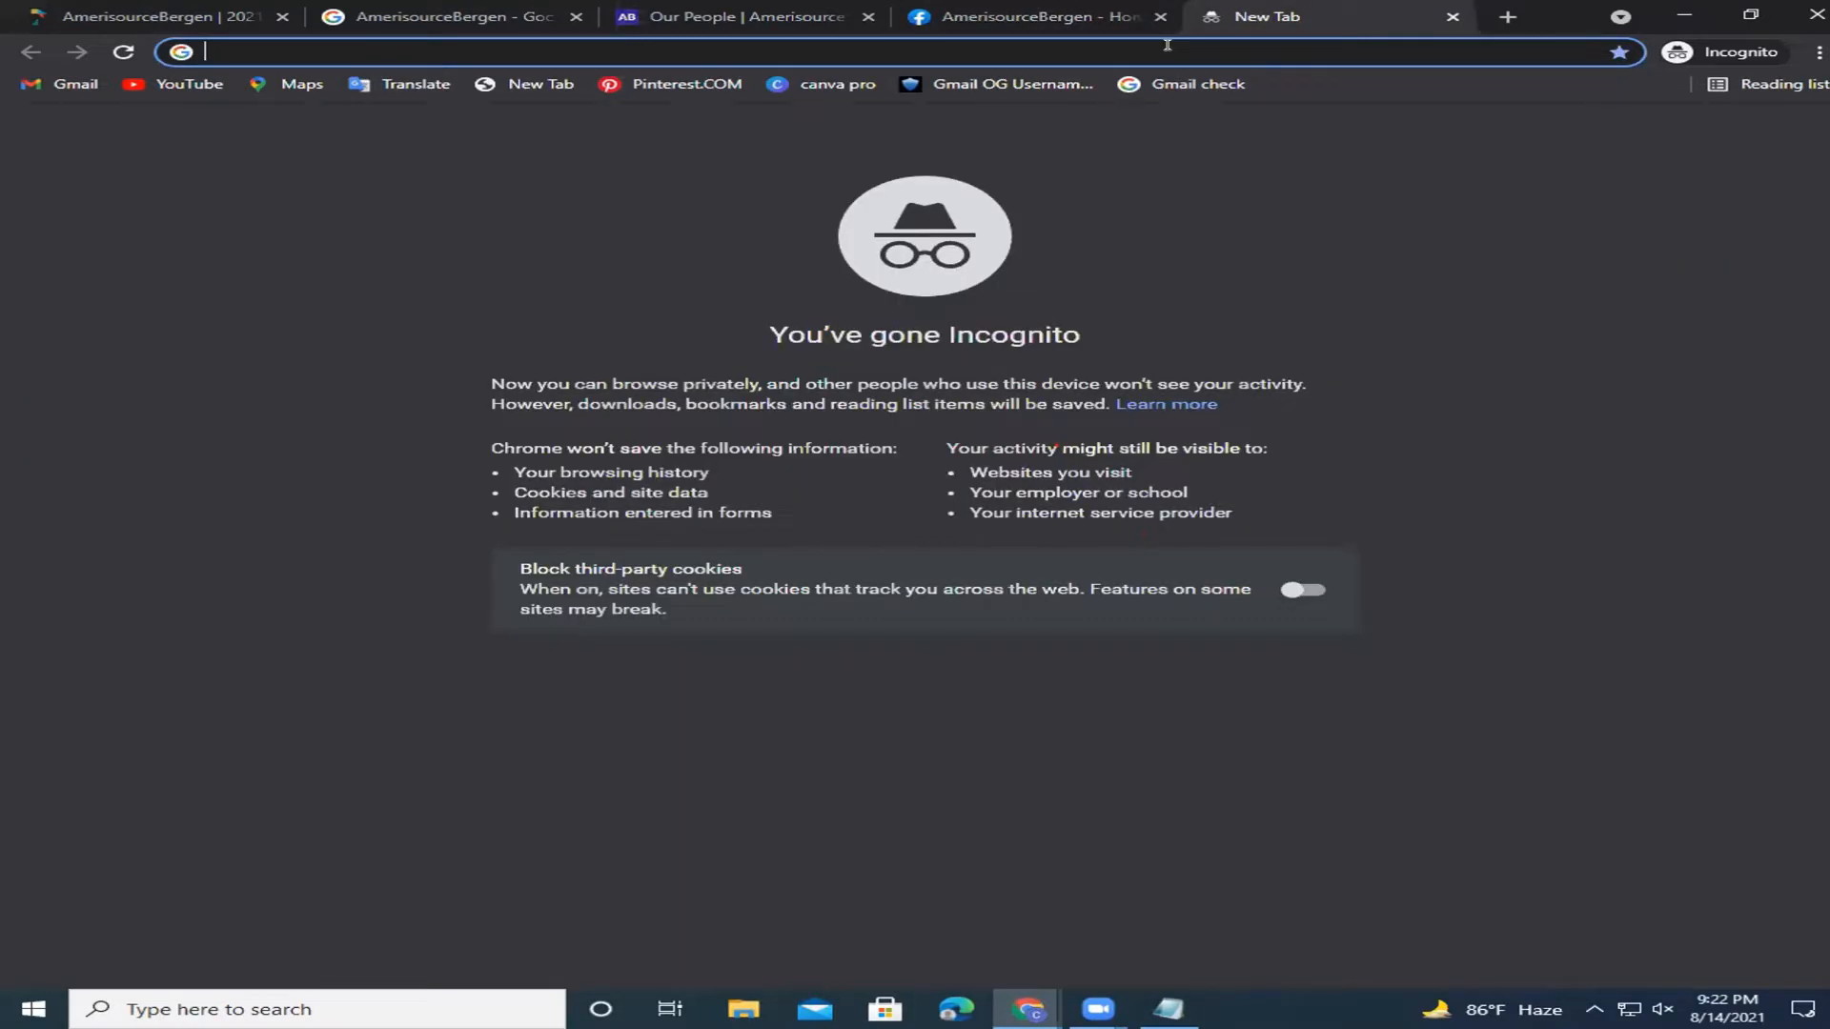
type("google.com")
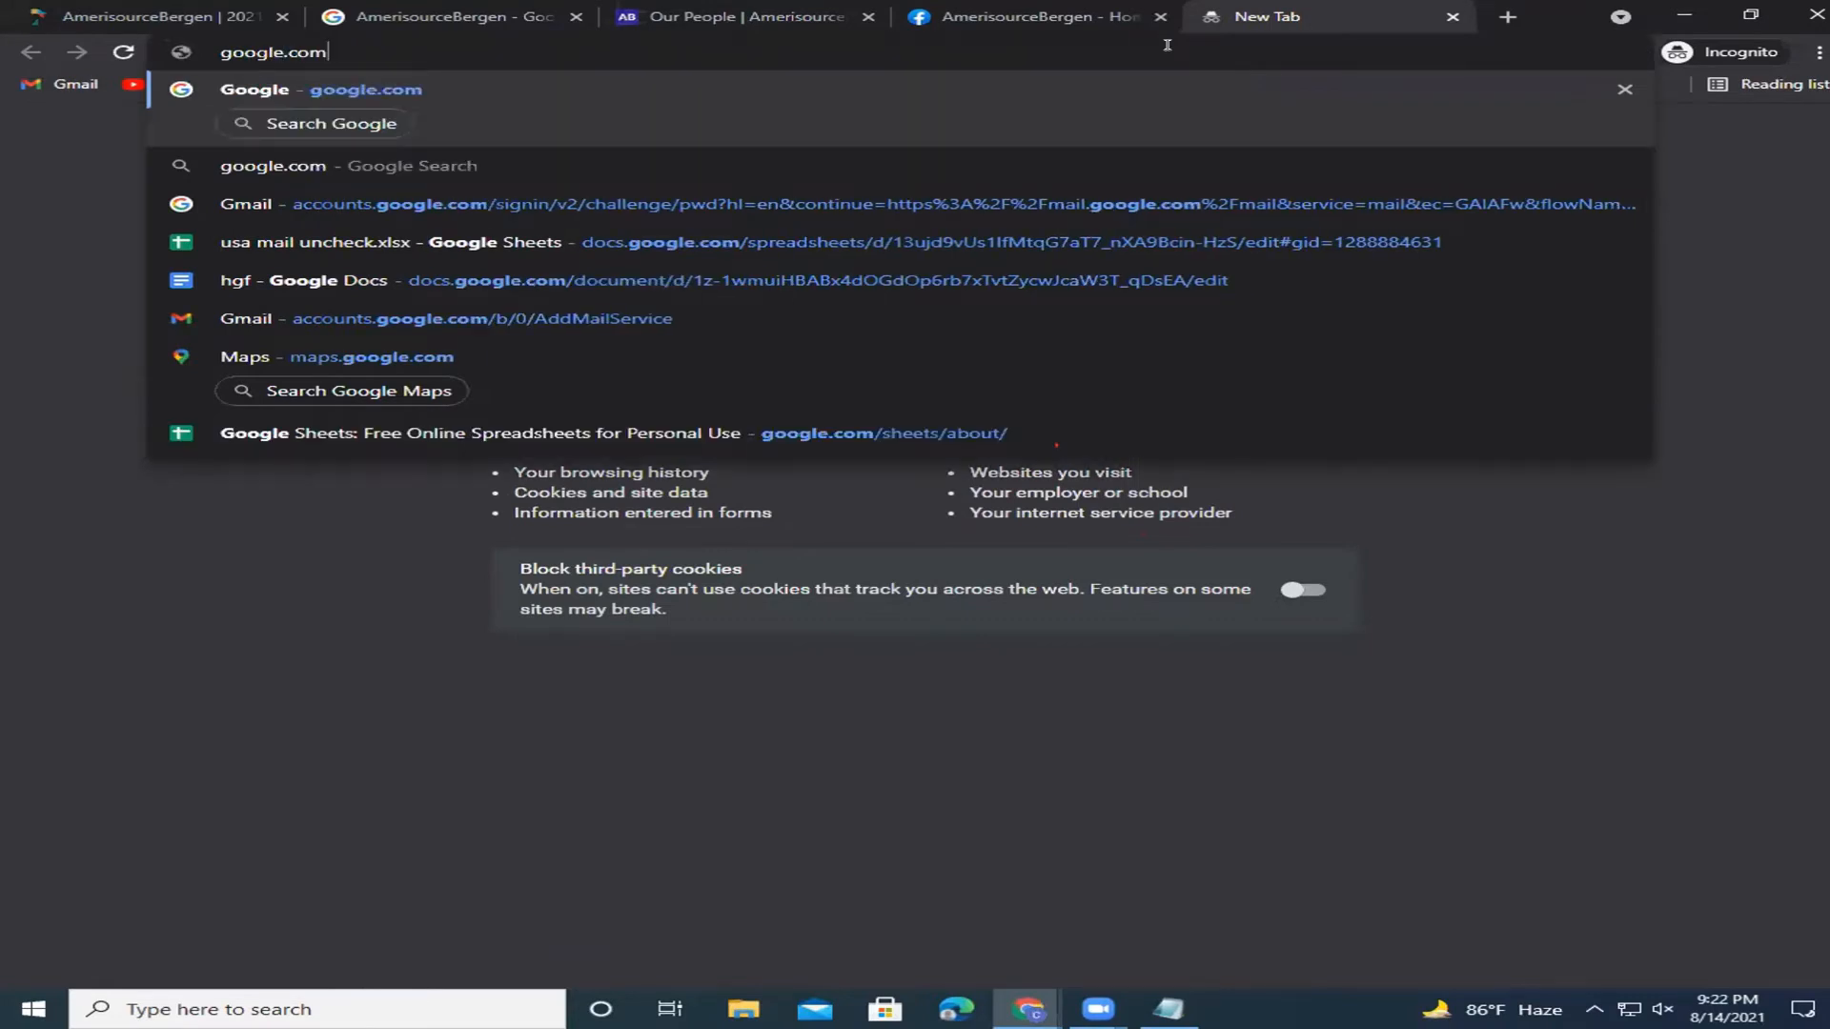
key("Return")
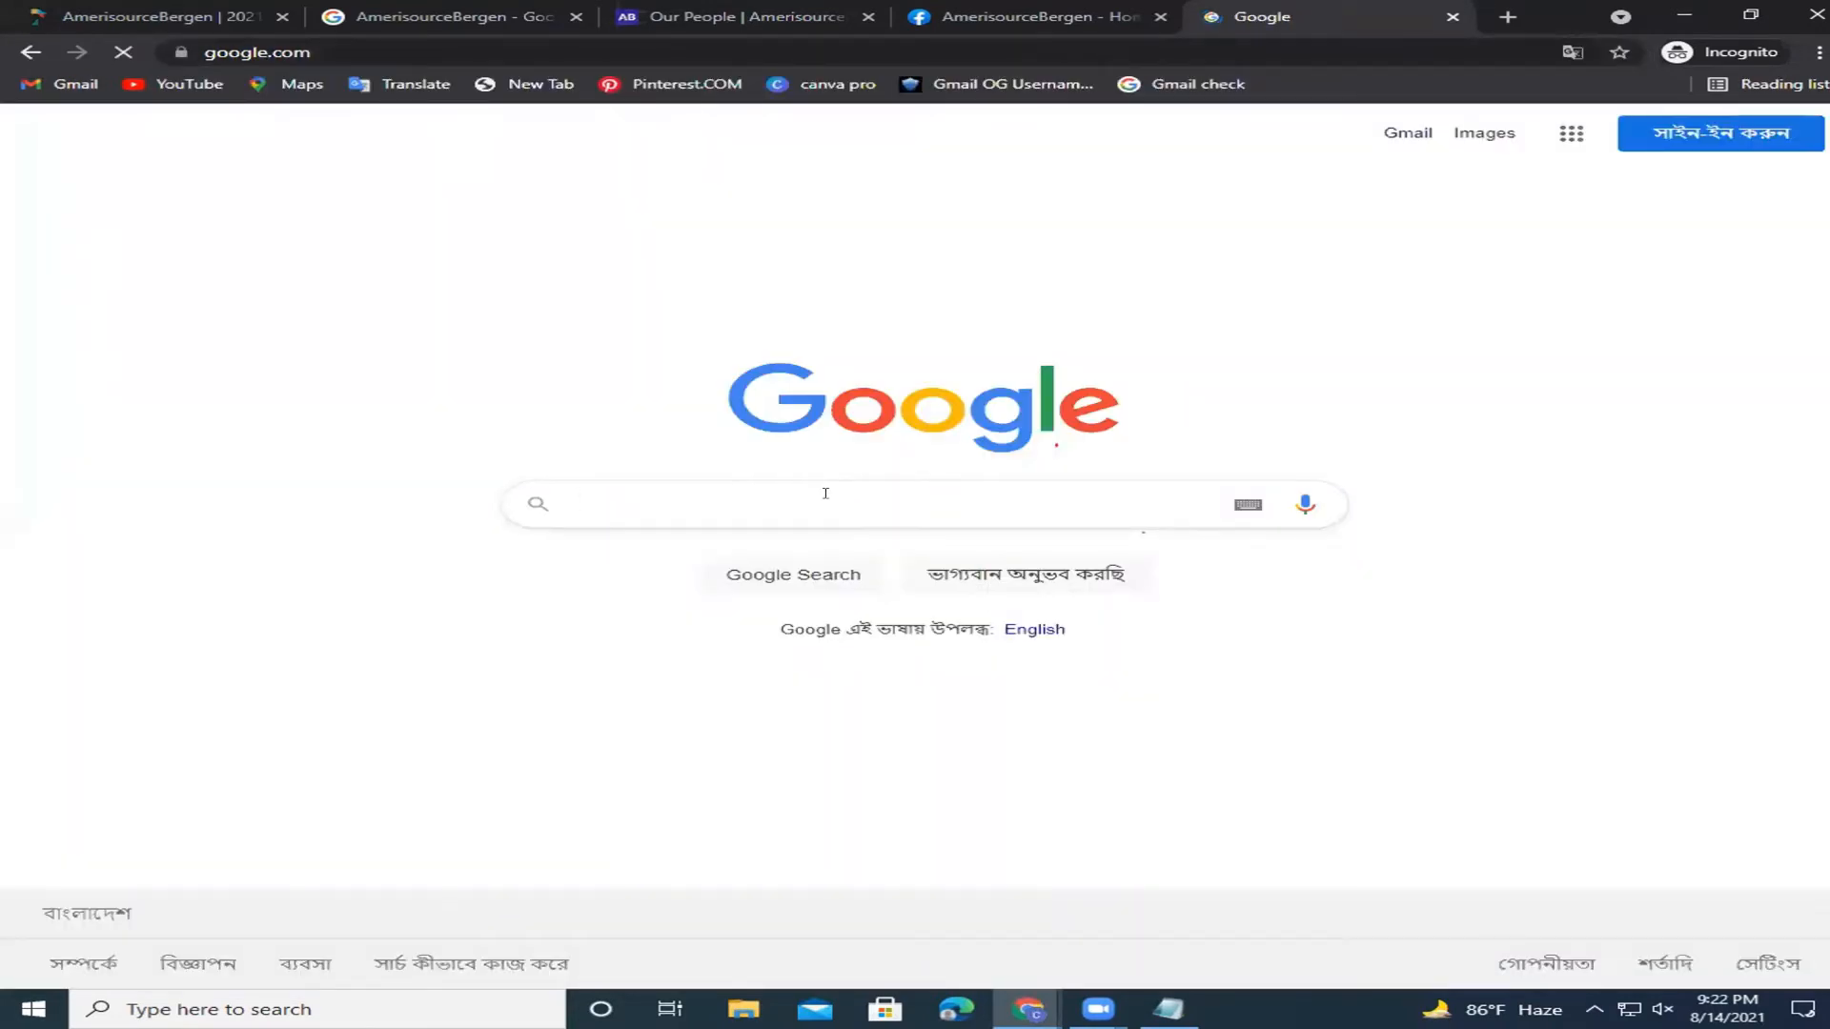
key("ctrl+v")
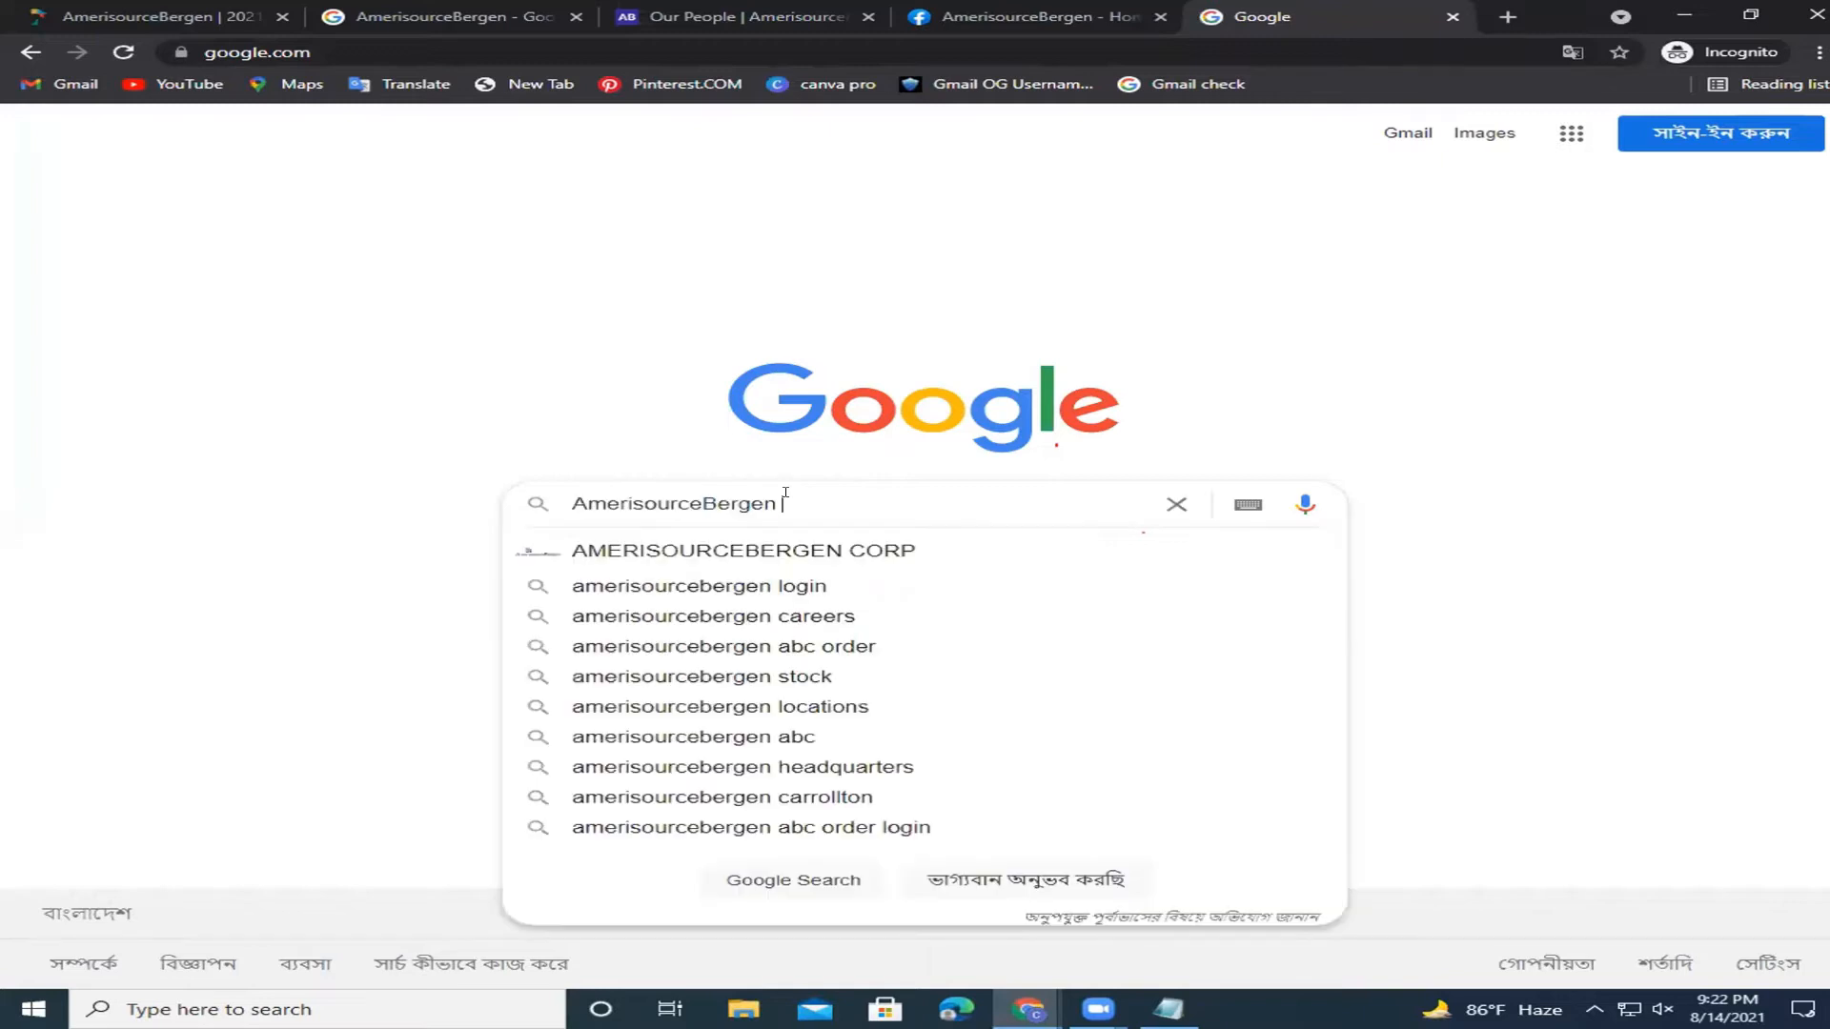
type("official mail")
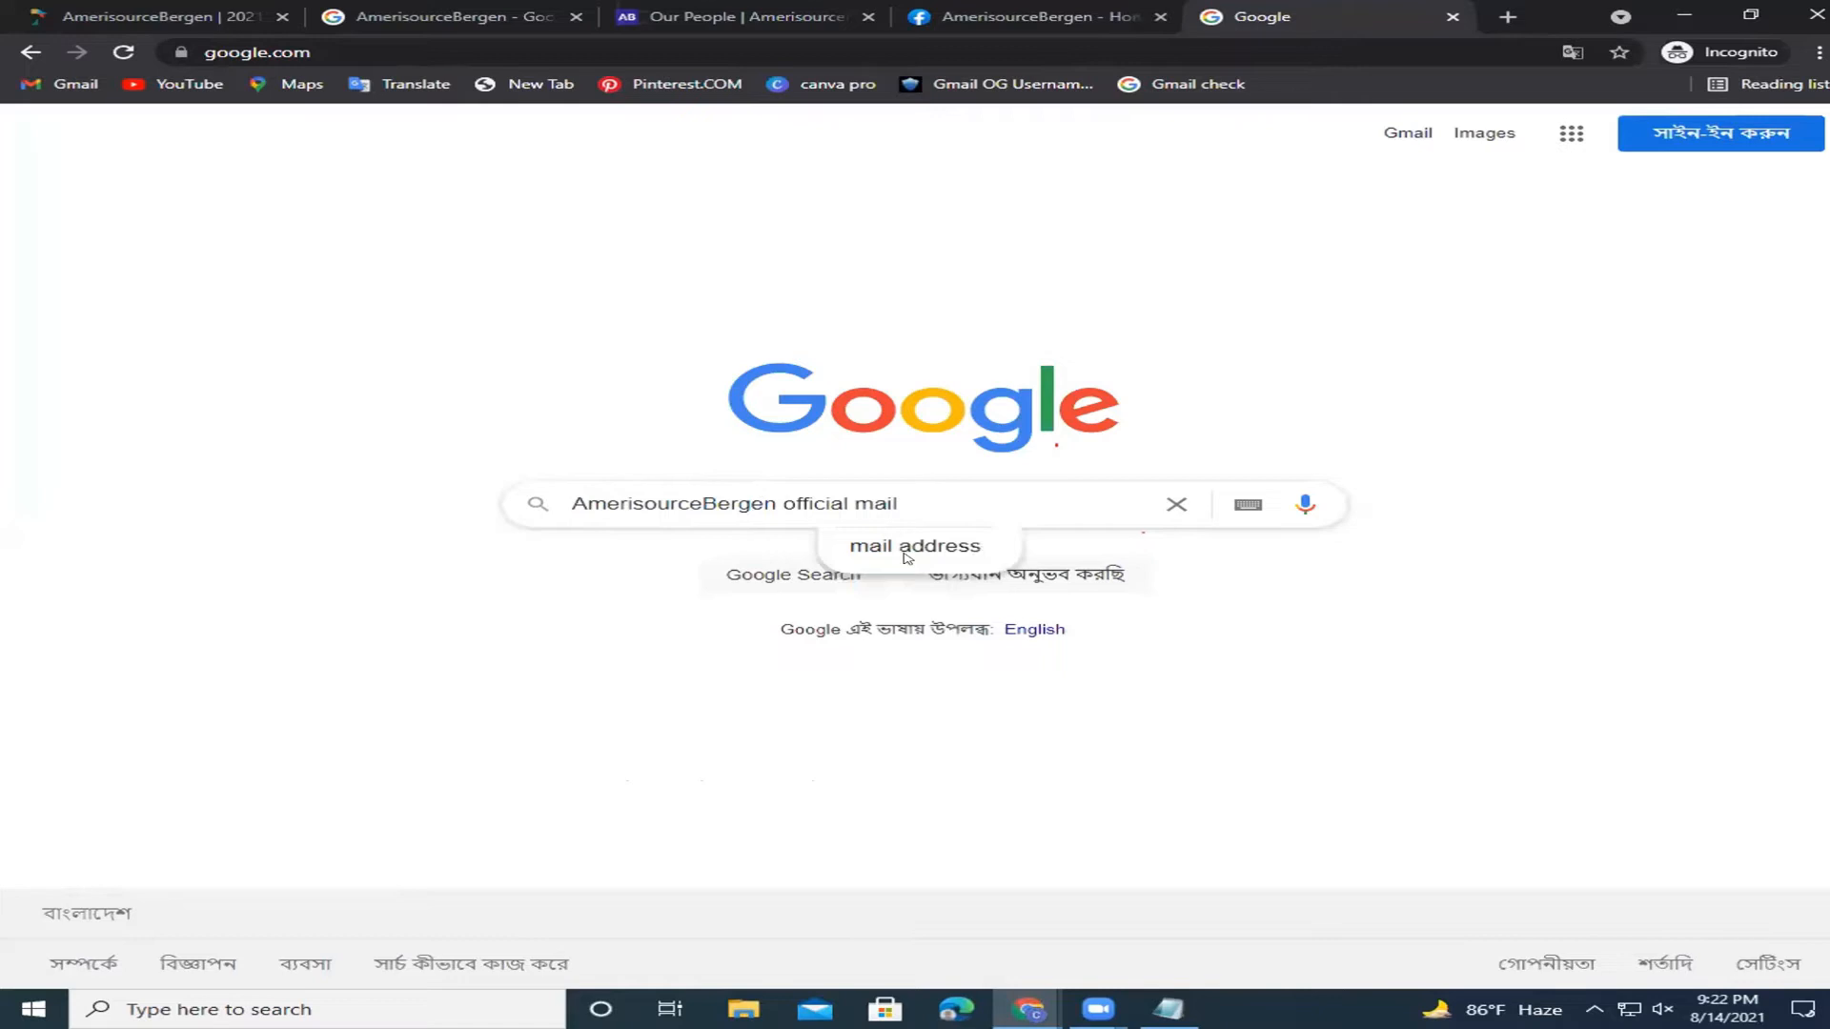
left_click(901, 550)
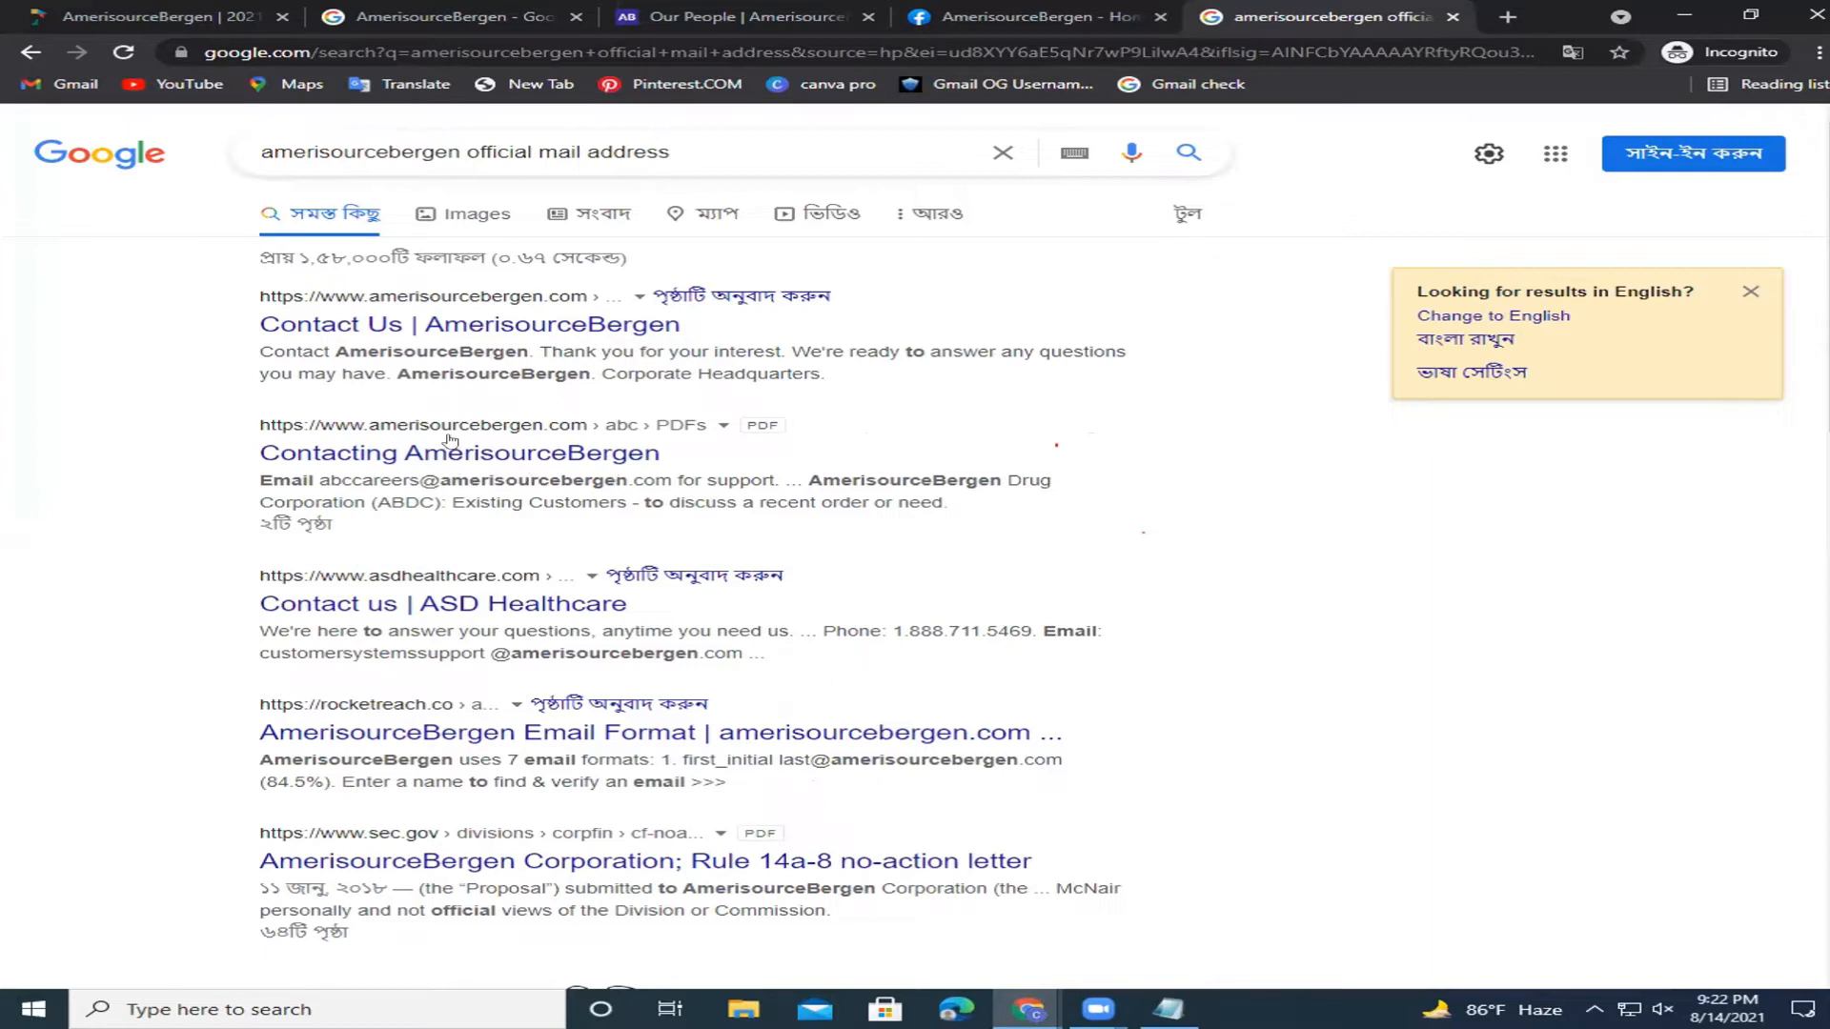
left_click(562, 460)
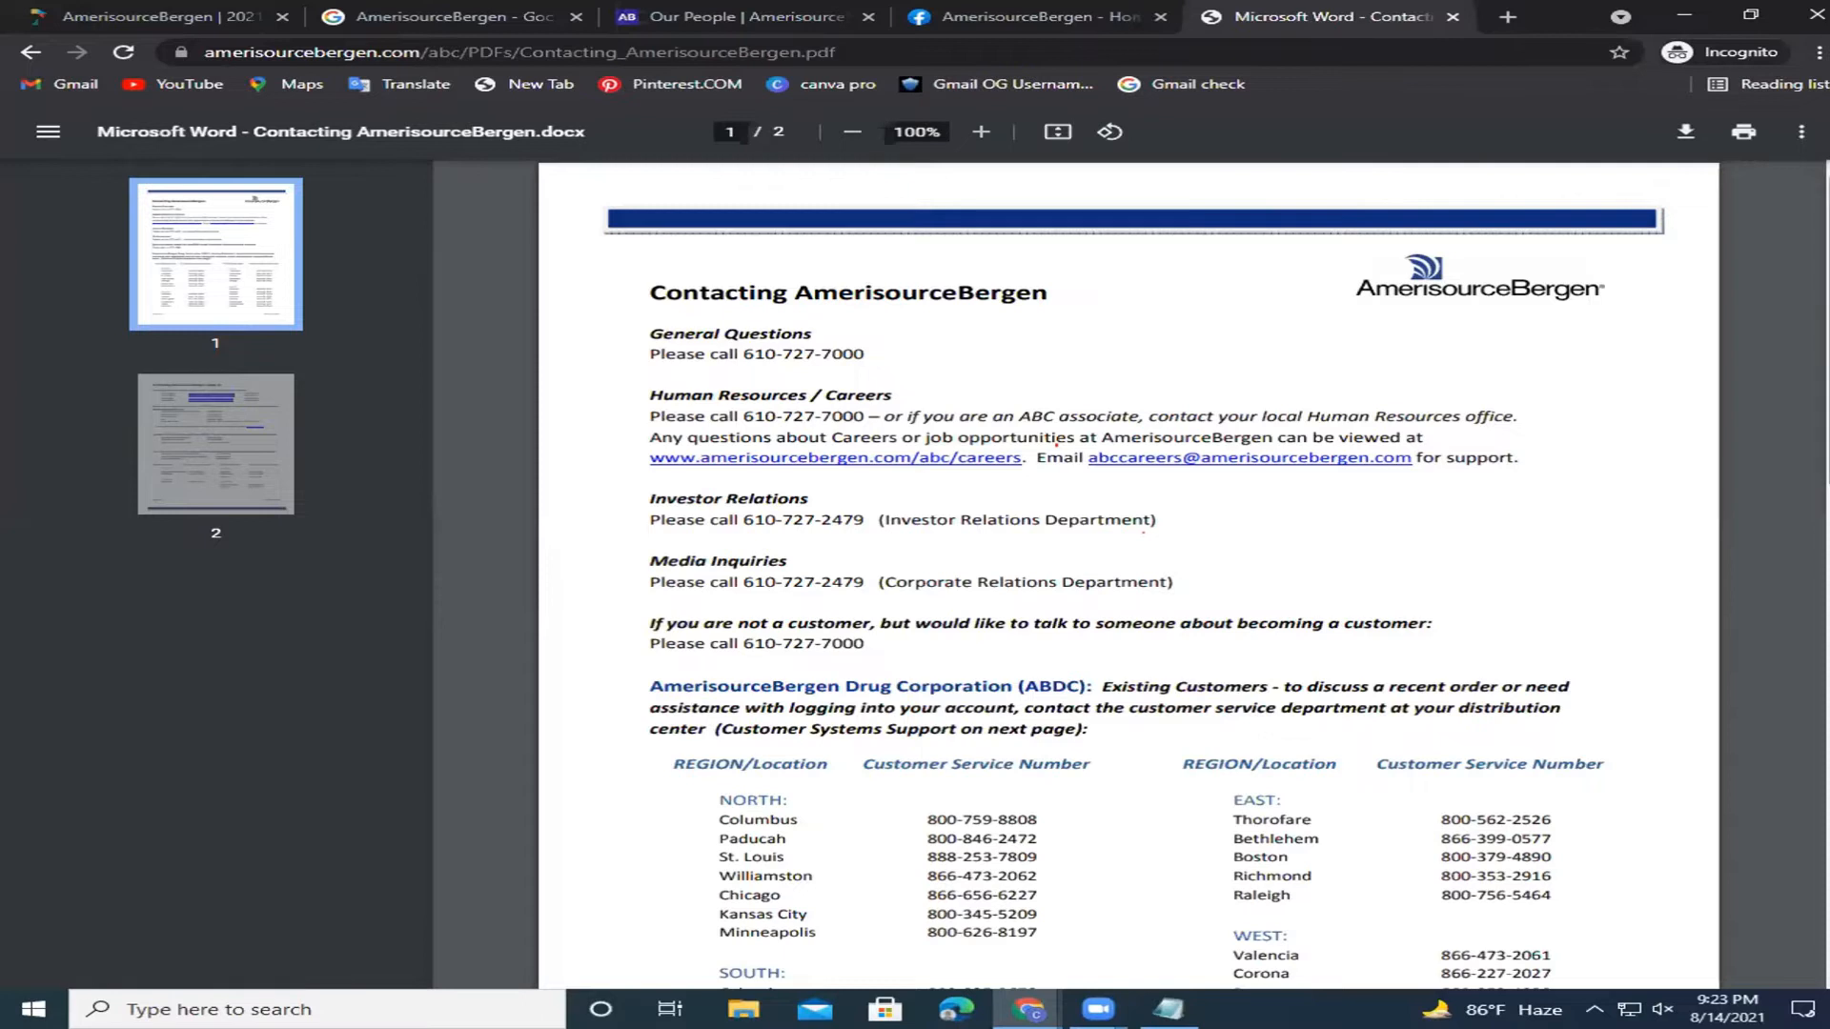
scroll(1056, 444, "down", 4)
scroll(1056, 445, "down", 5)
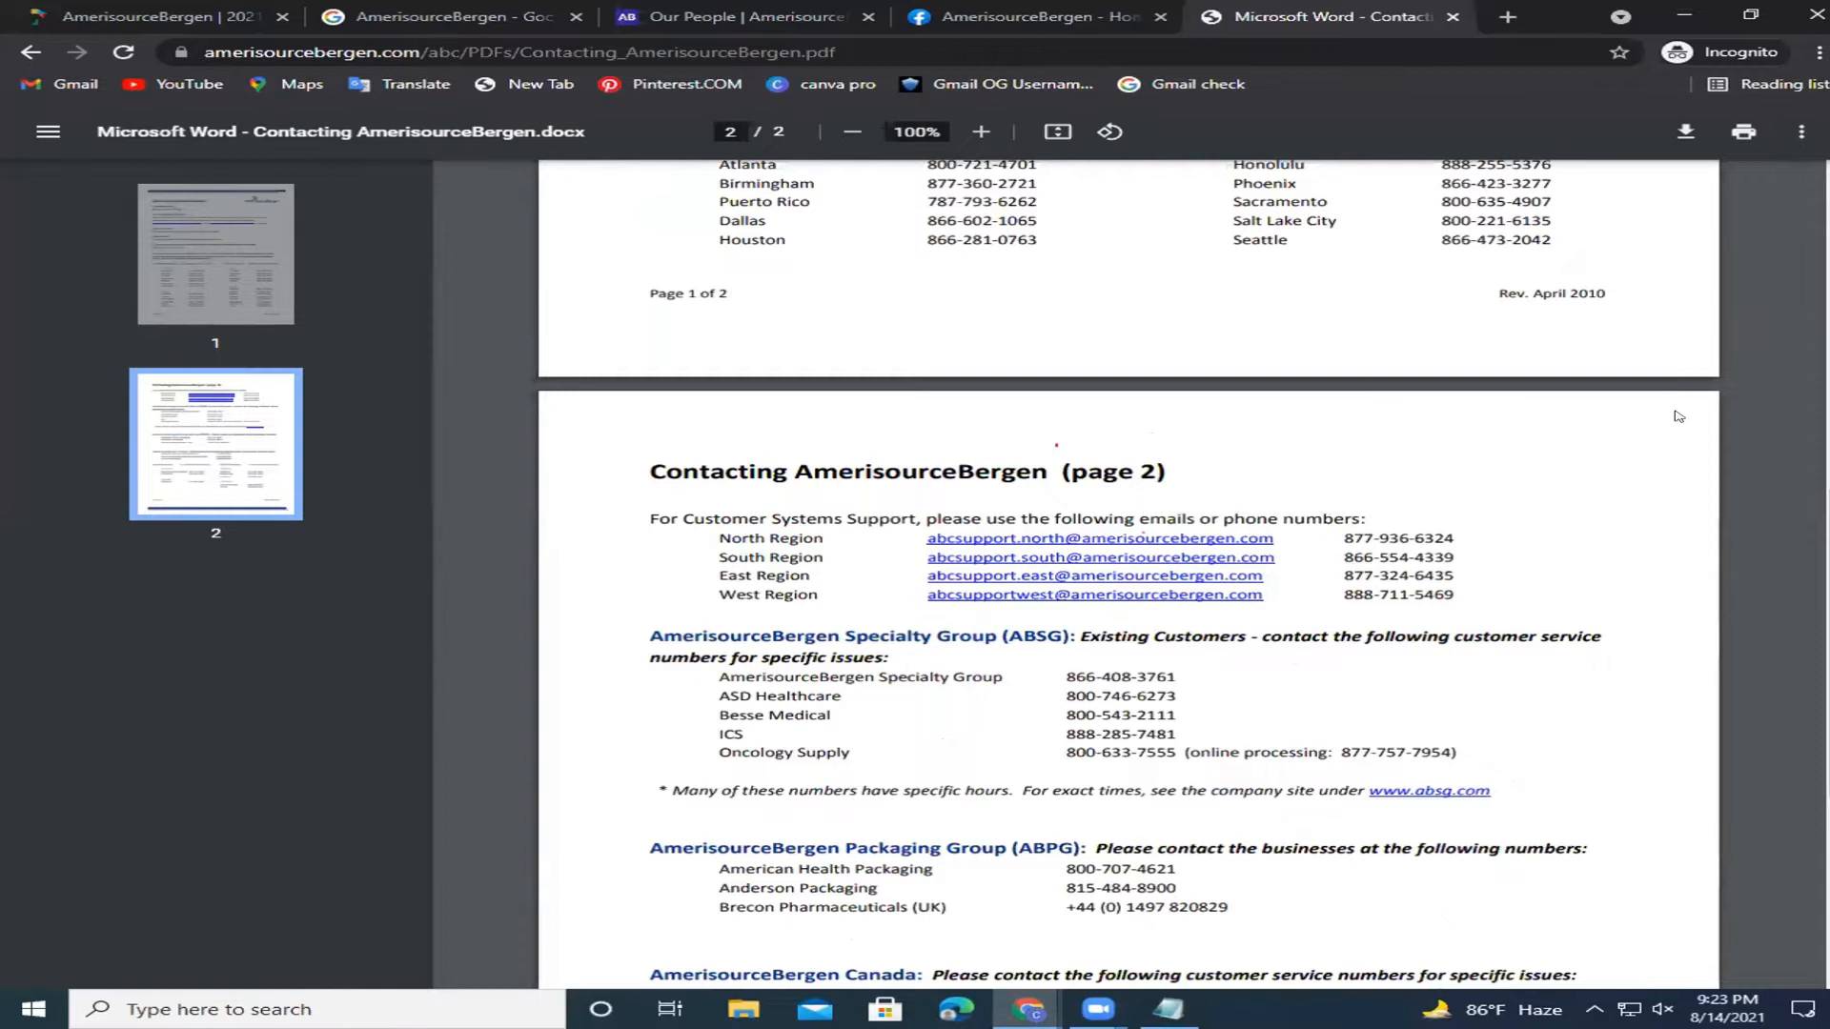
scroll(1055, 448, "down", 4)
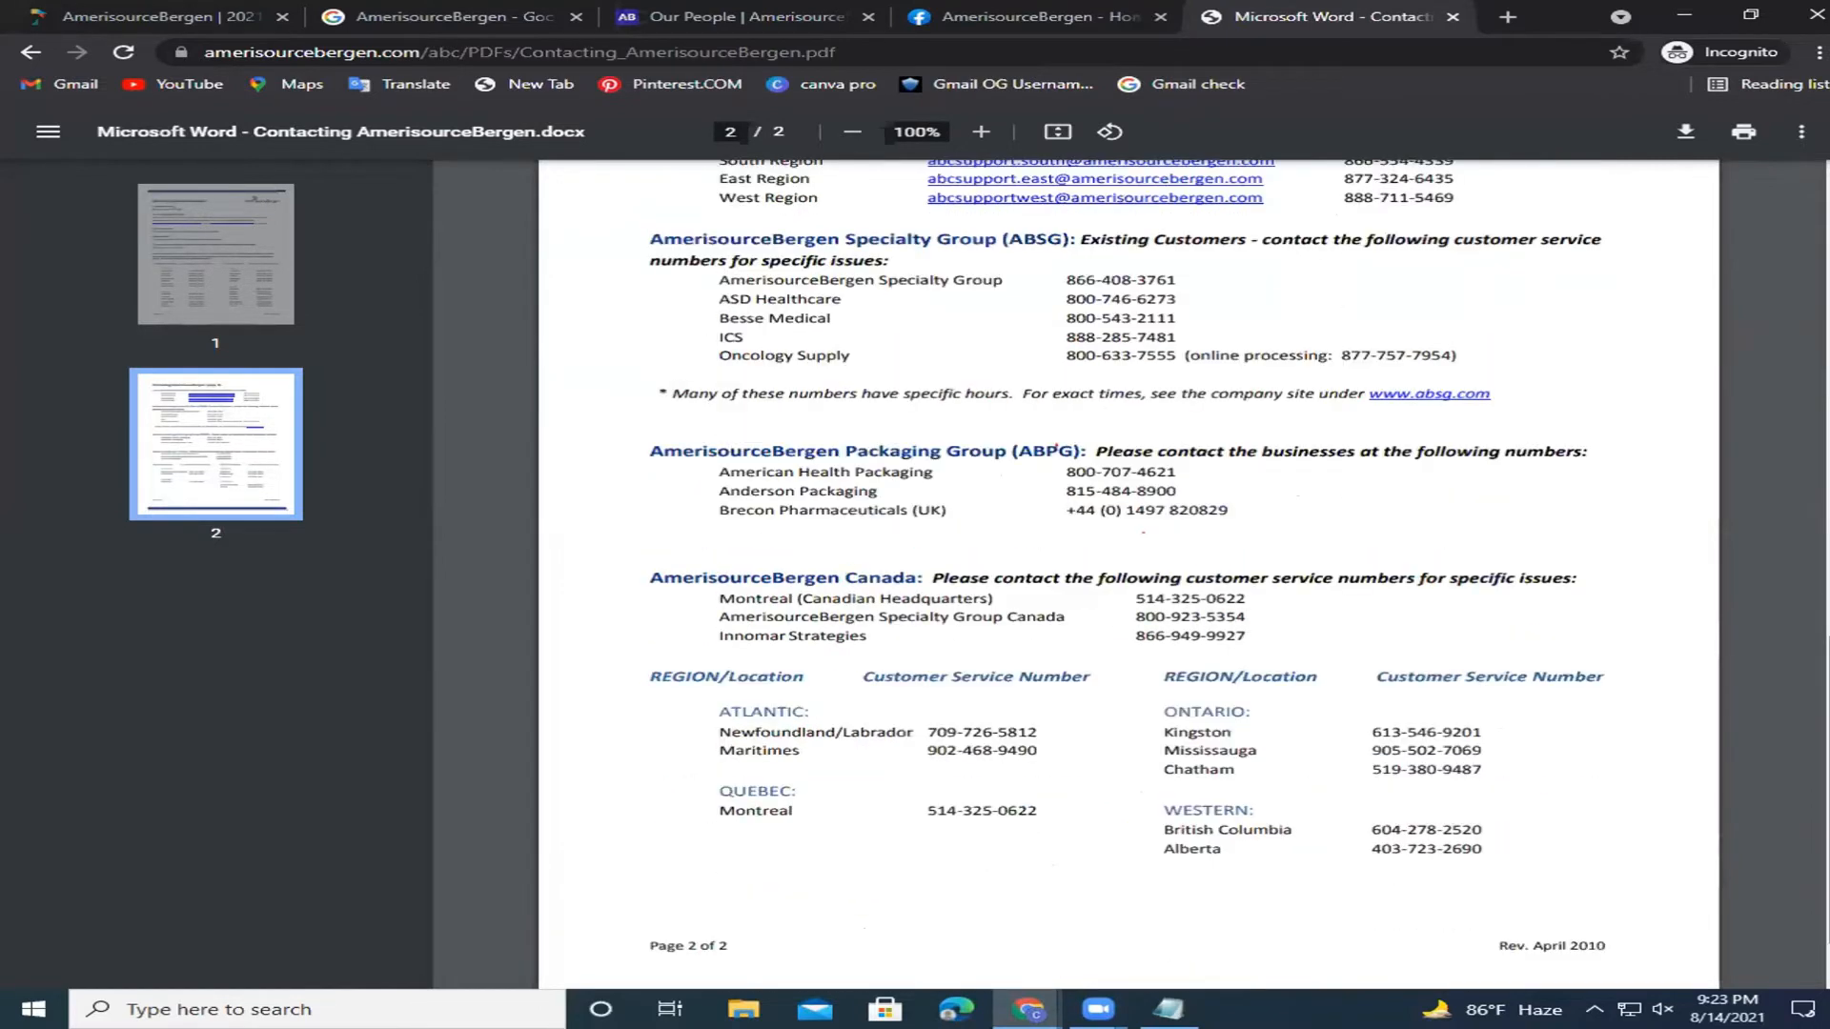
scroll(1055, 448, "up", 2)
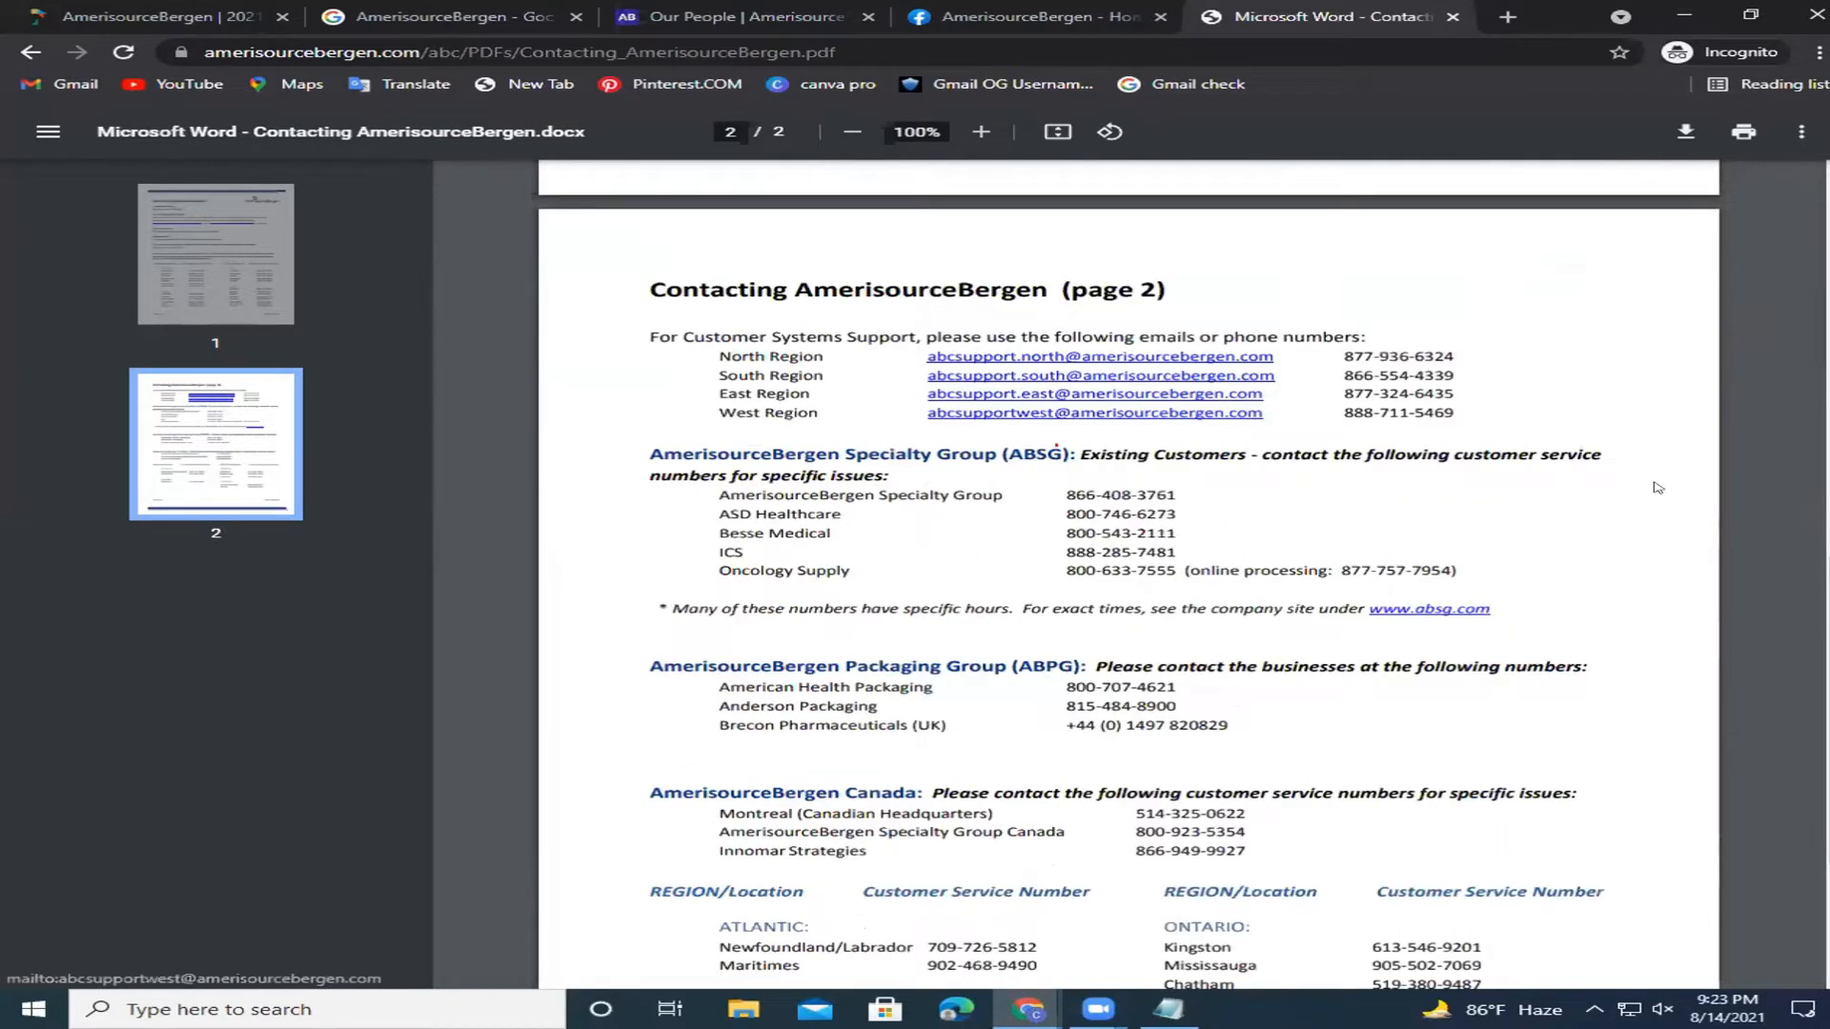
scroll(1656, 487, "down", 3)
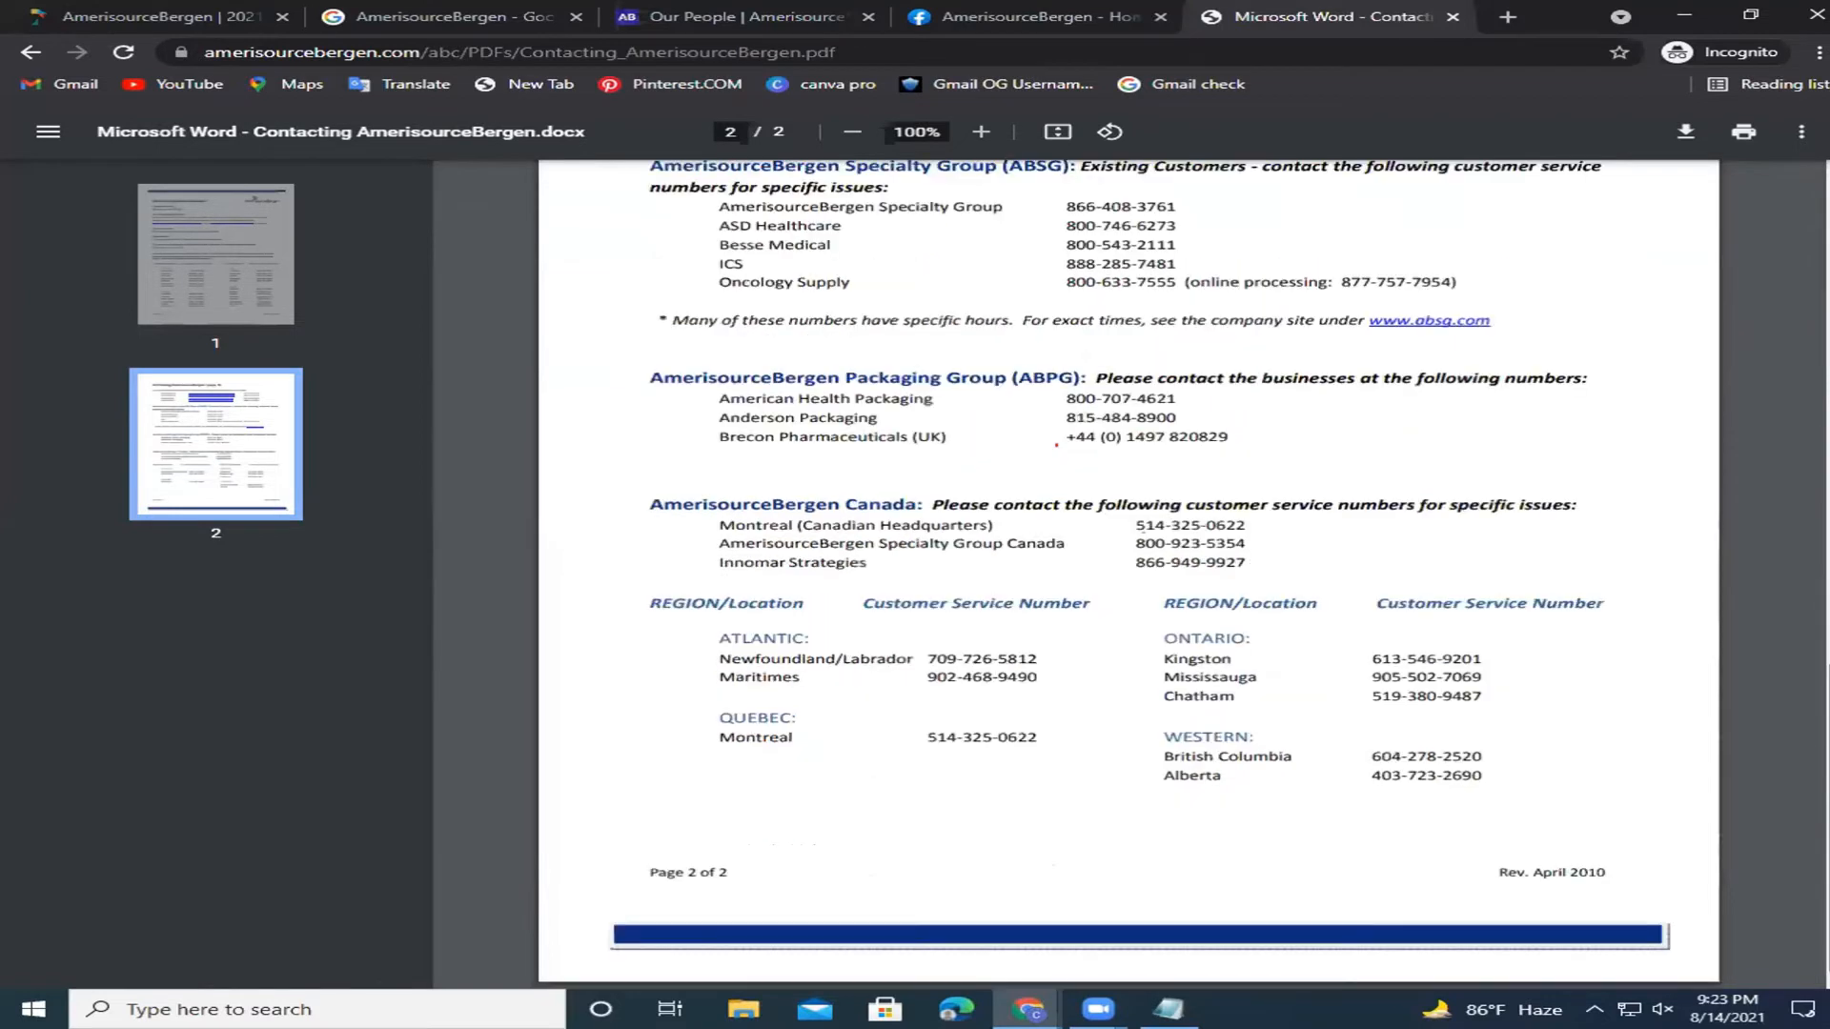
scroll(1784, 285, "up", 13)
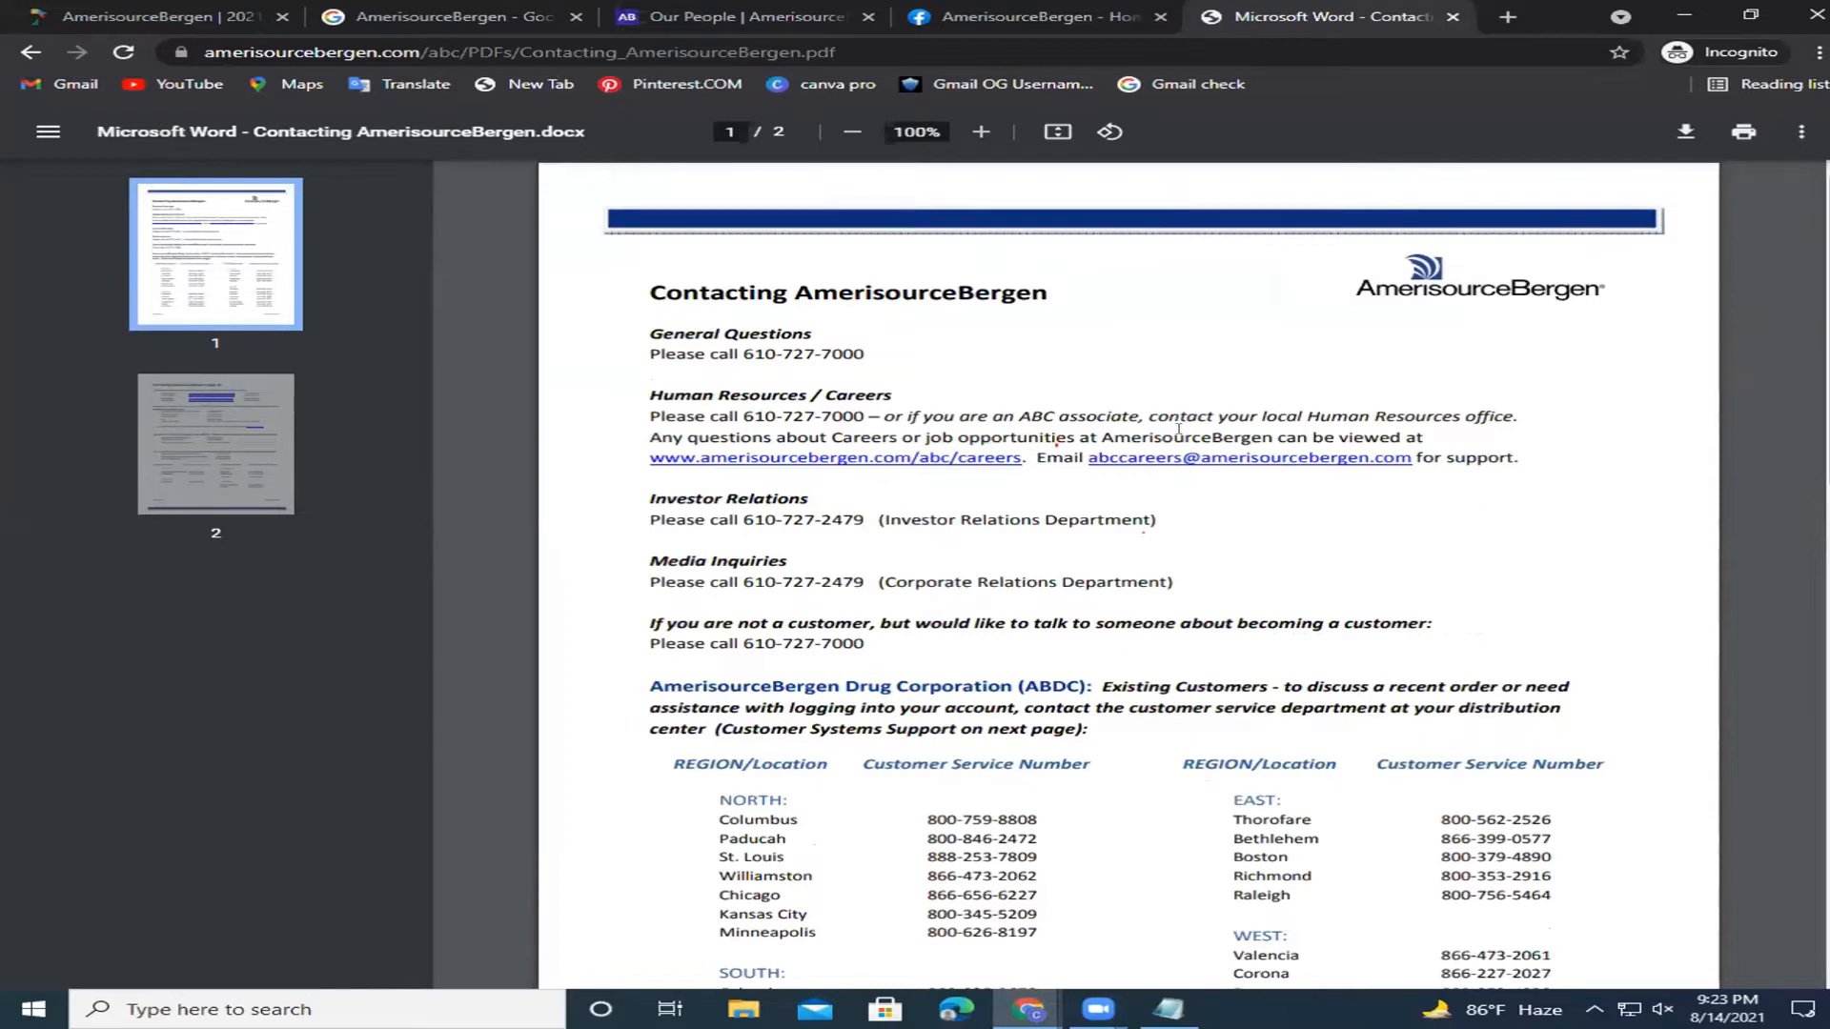
left_click(17, 54)
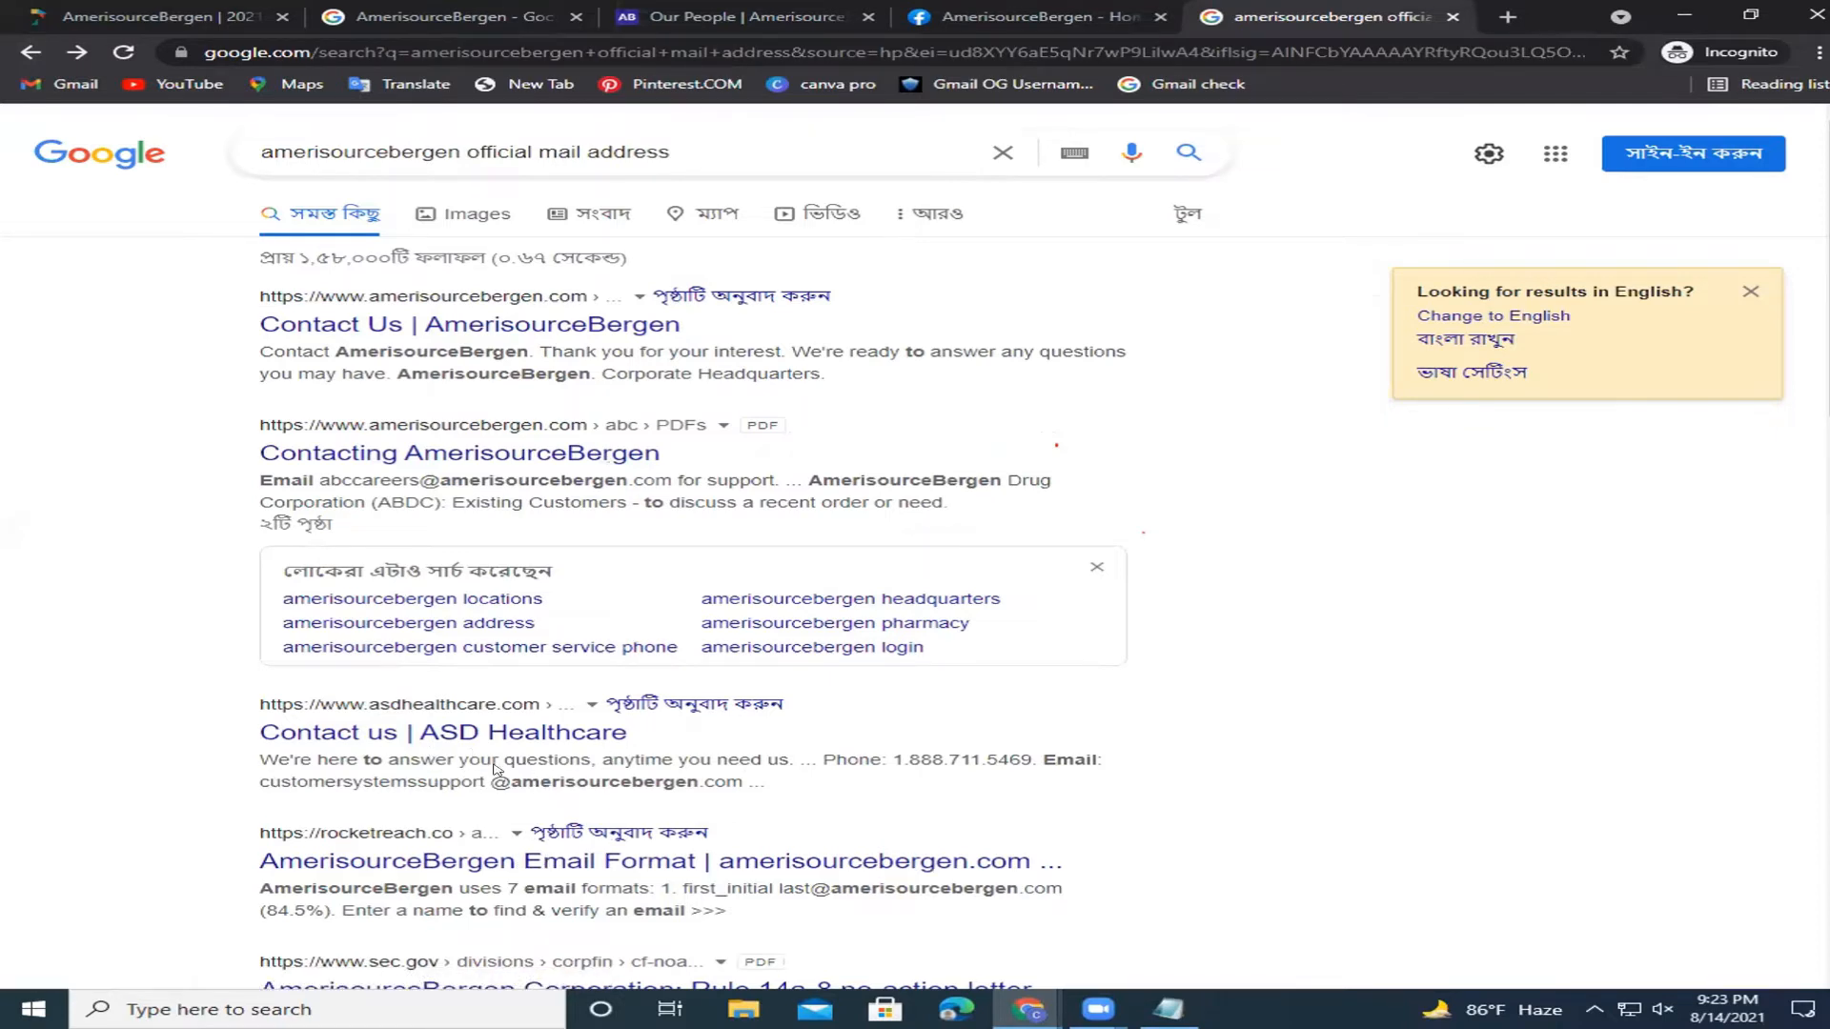
Open the ASD Healthcare Contact Us page and dismiss its cookie notice.
left_click(457, 732)
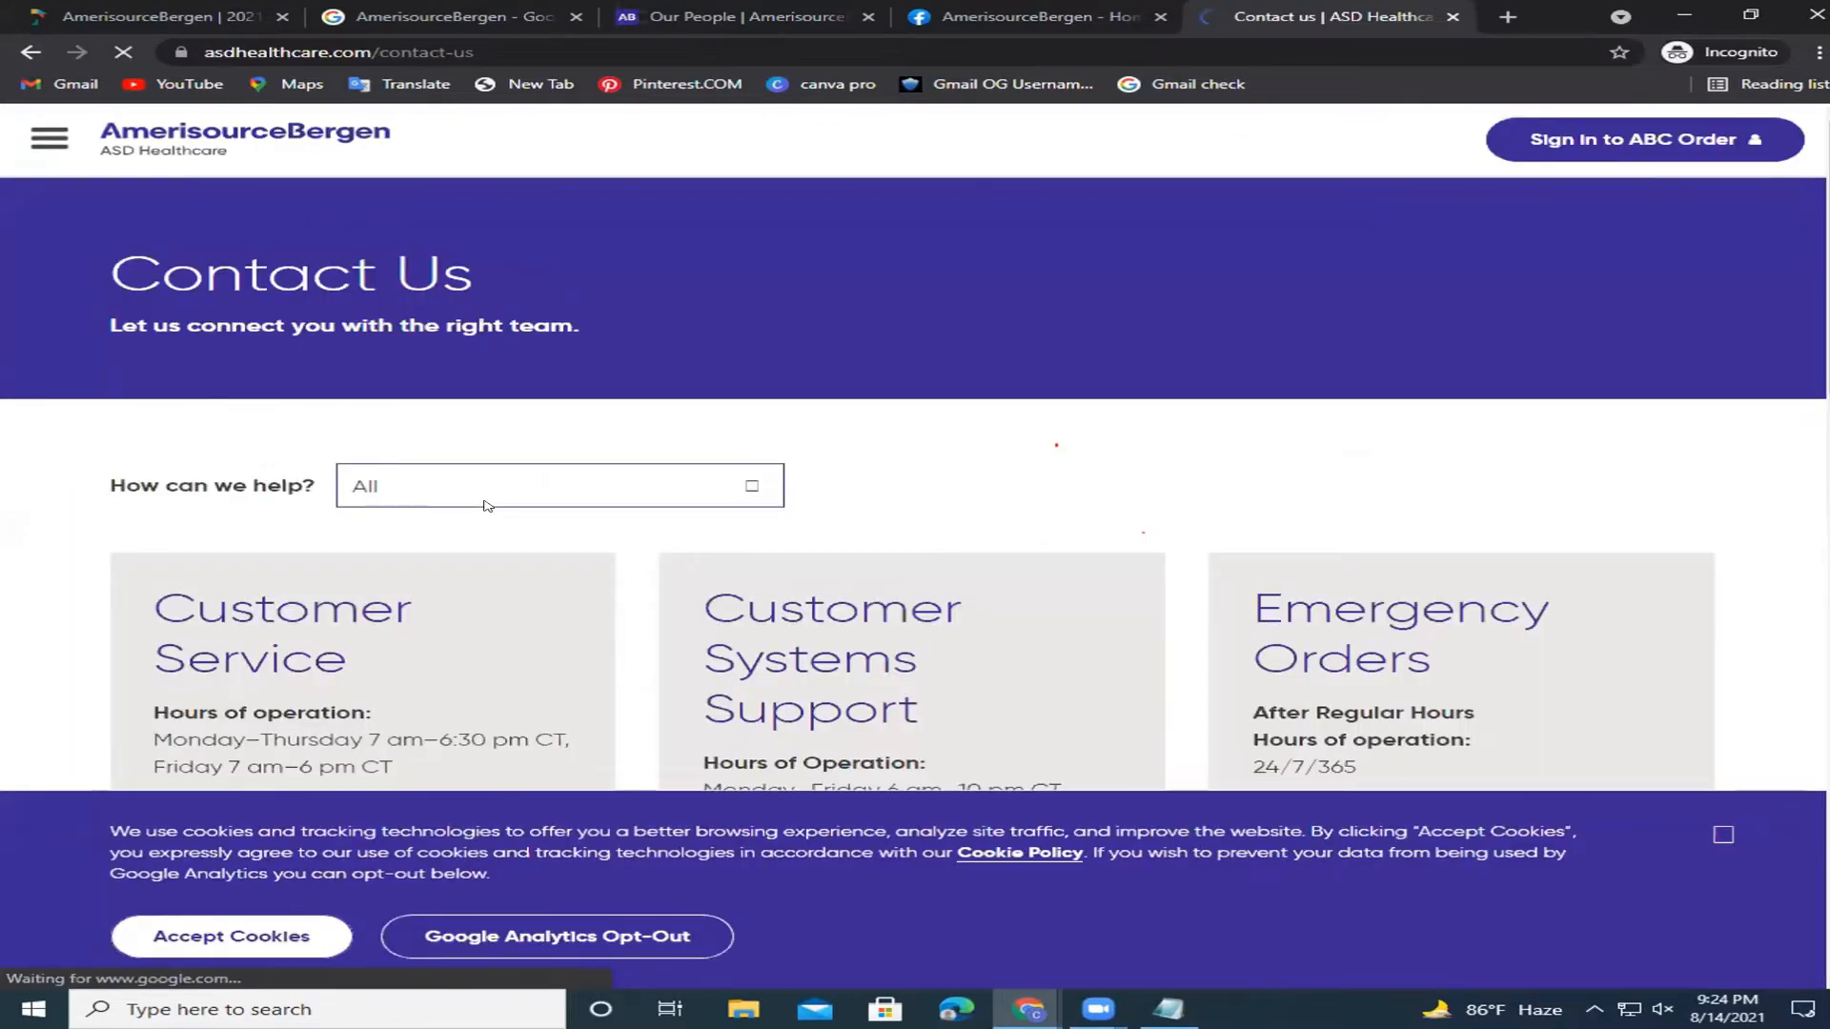
left_click(1725, 835)
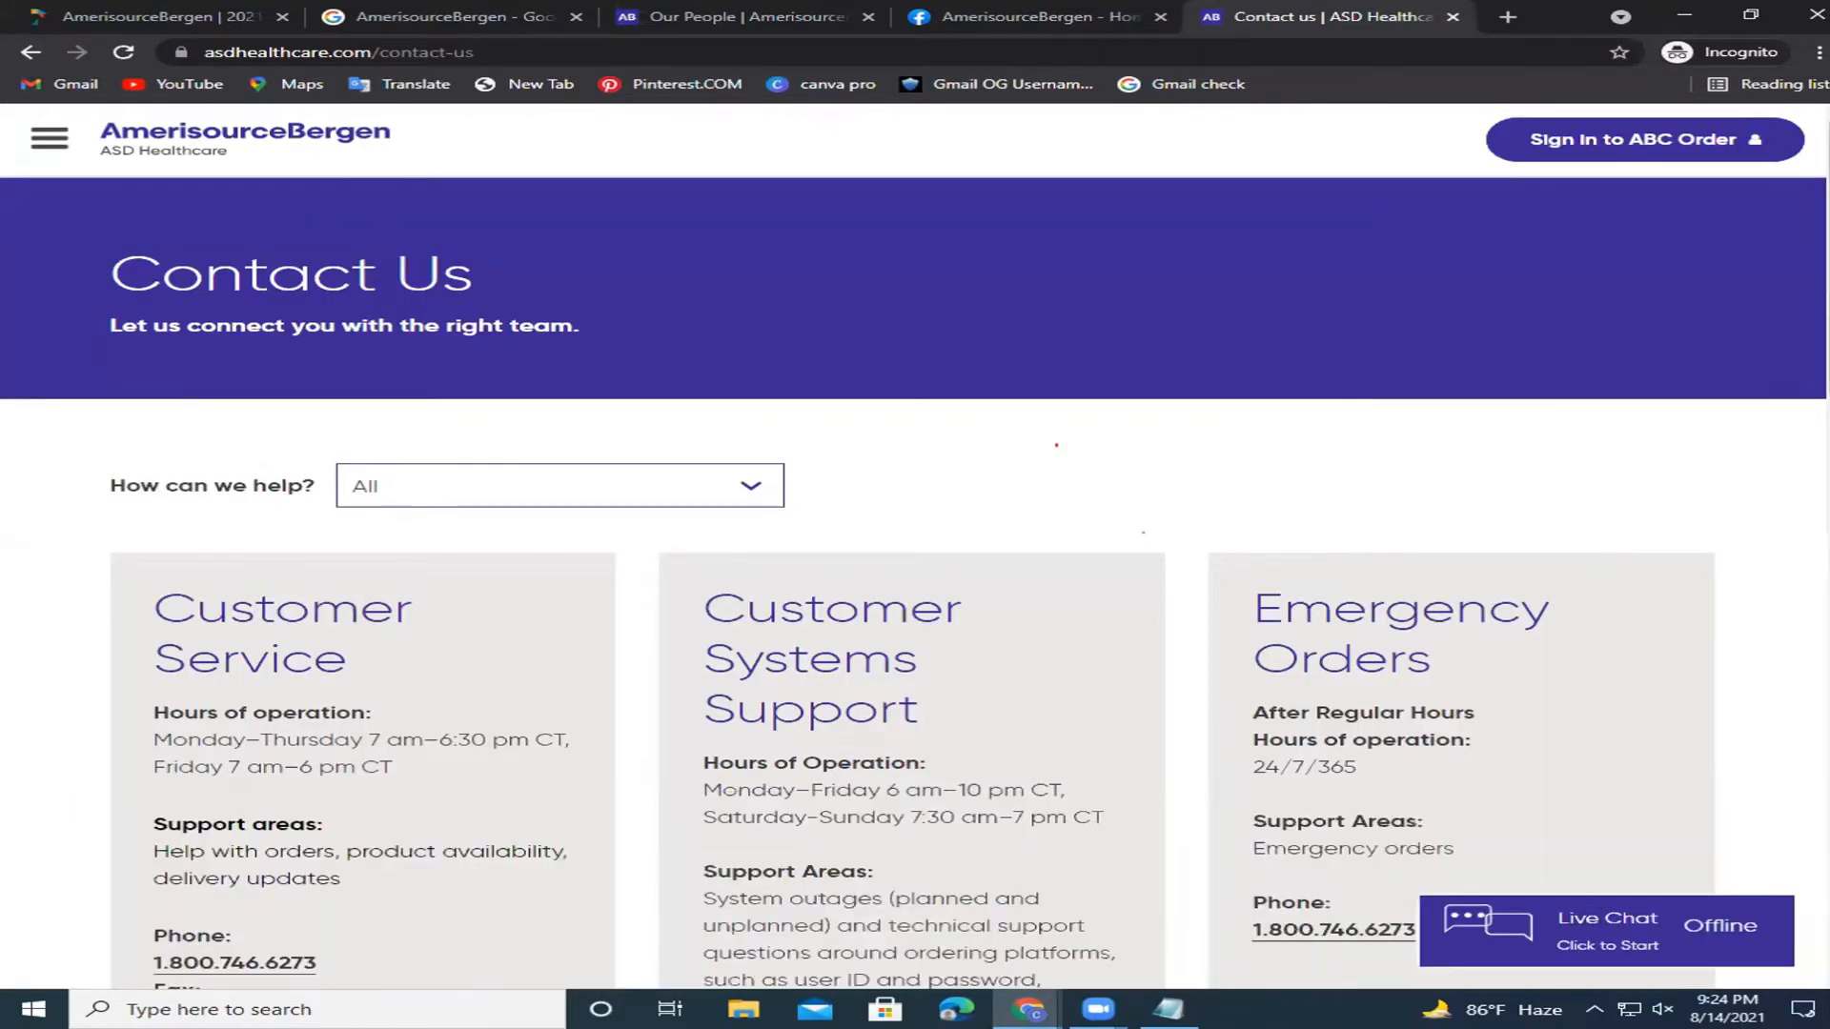
scroll(1725, 838, "down", 1)
scroll(913, 586, "down", 2)
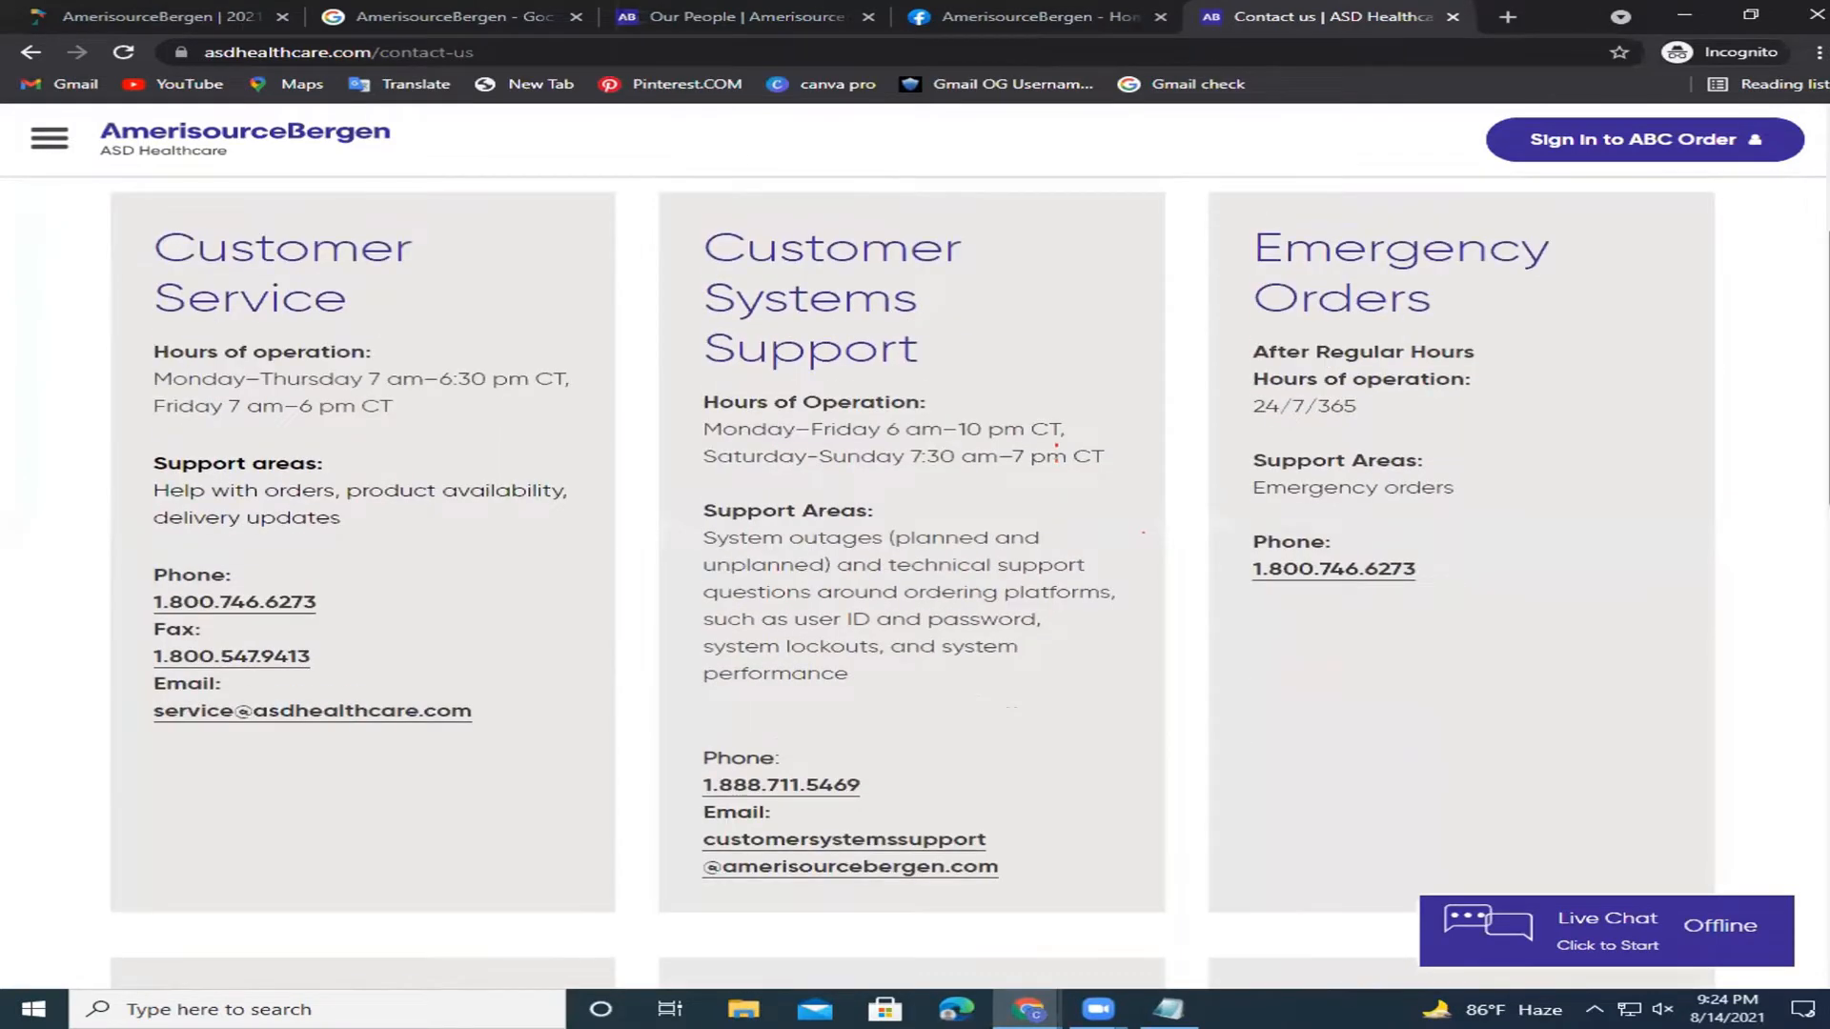
scroll(1818, 274, "up", 4)
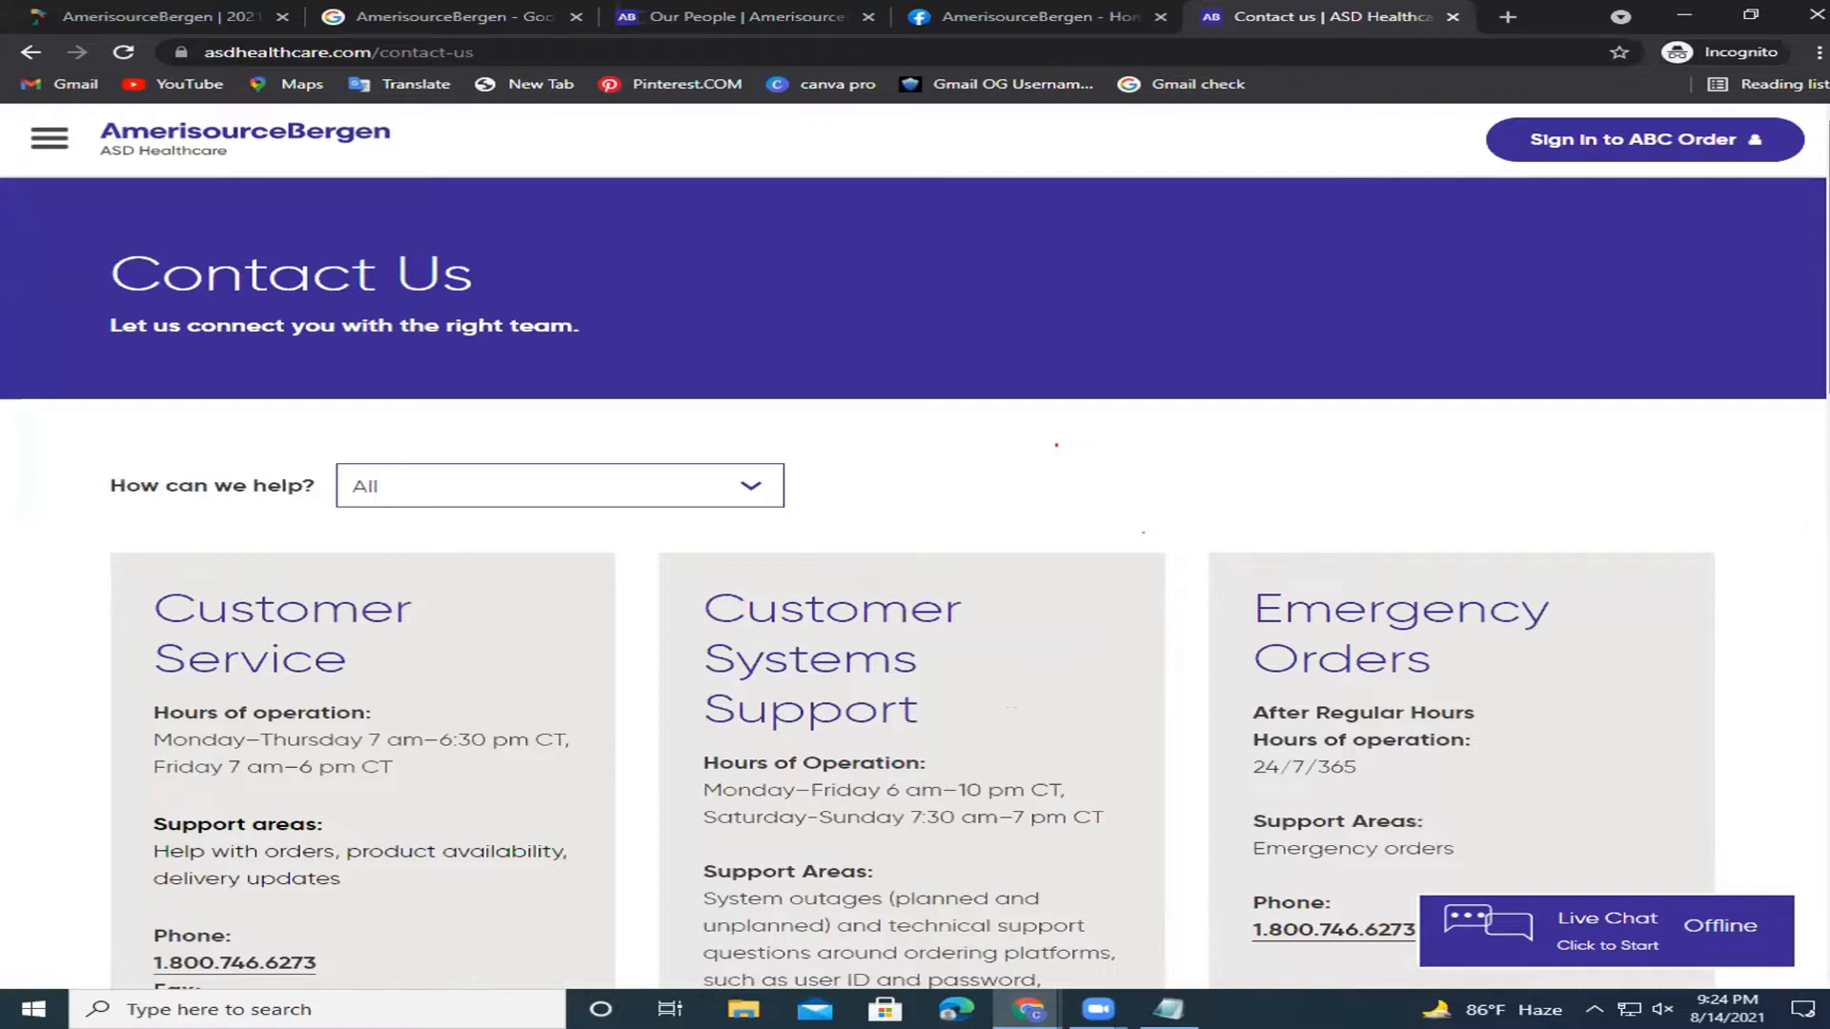
scroll(913, 572, "down", 3)
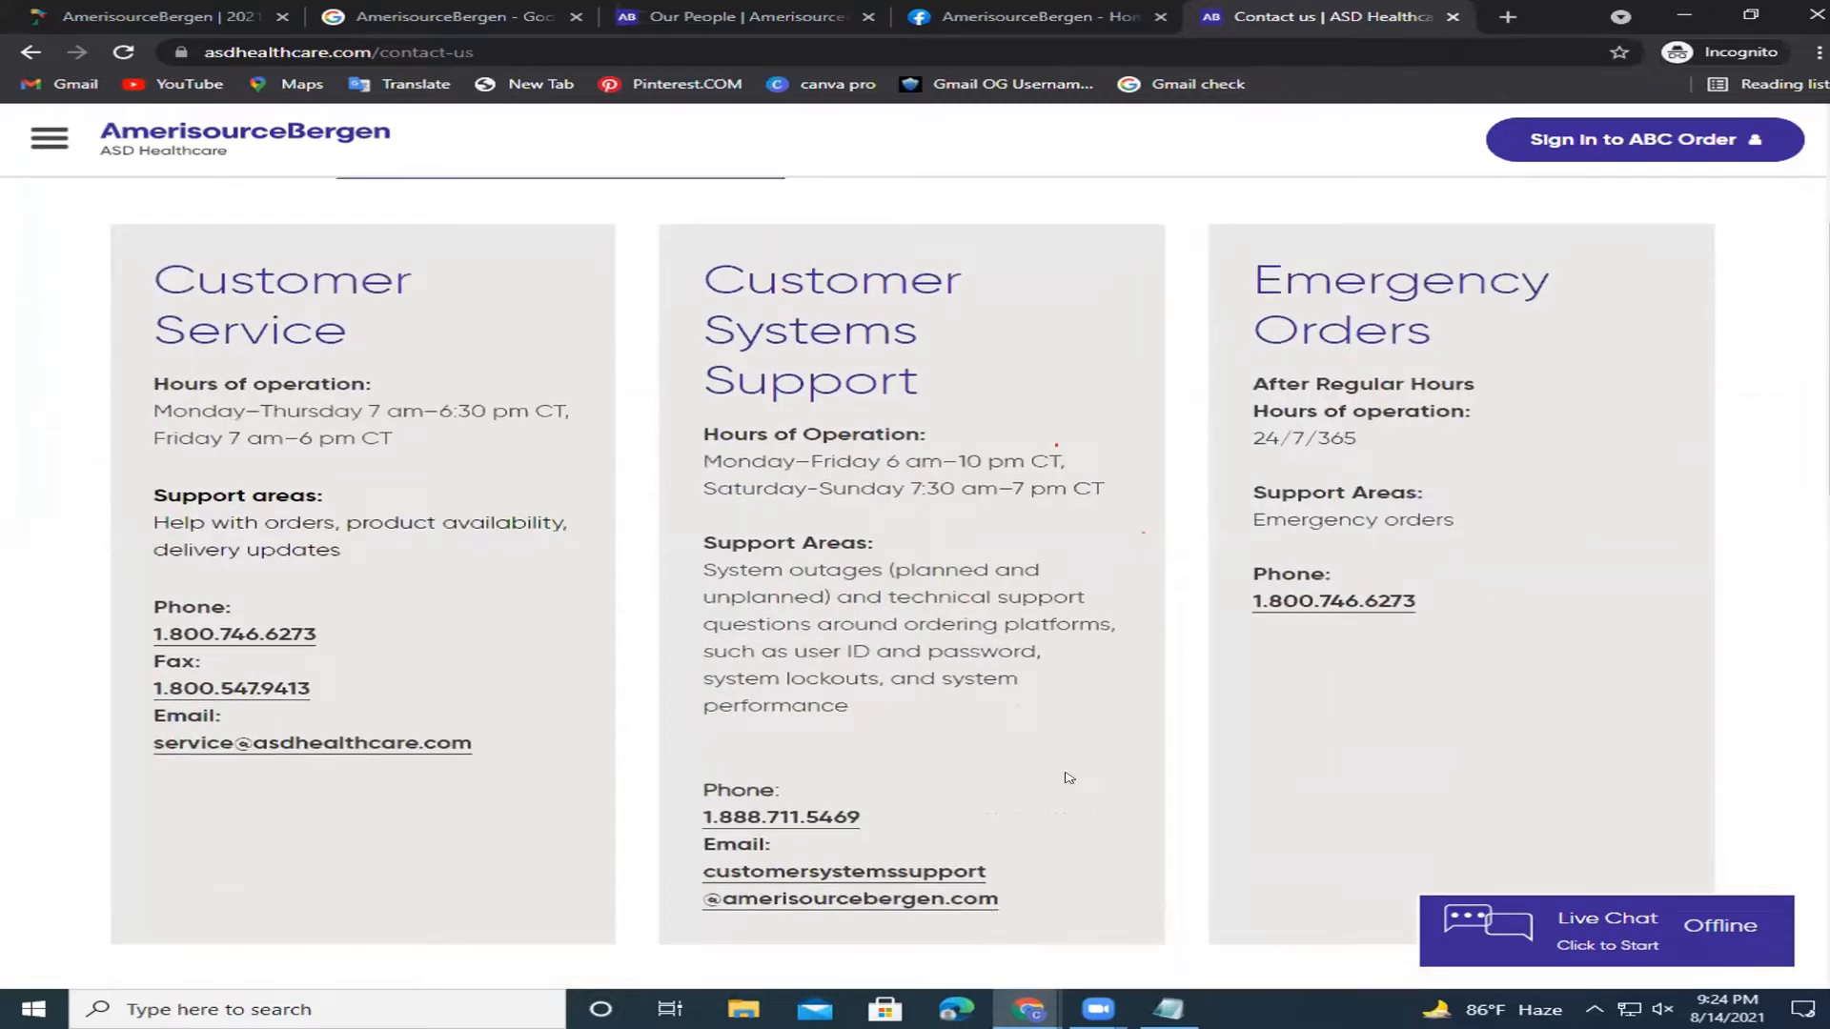
Copy the Customer Service email address and bring the Notepad template forward.
left_click_drag(1003, 908, 703, 869)
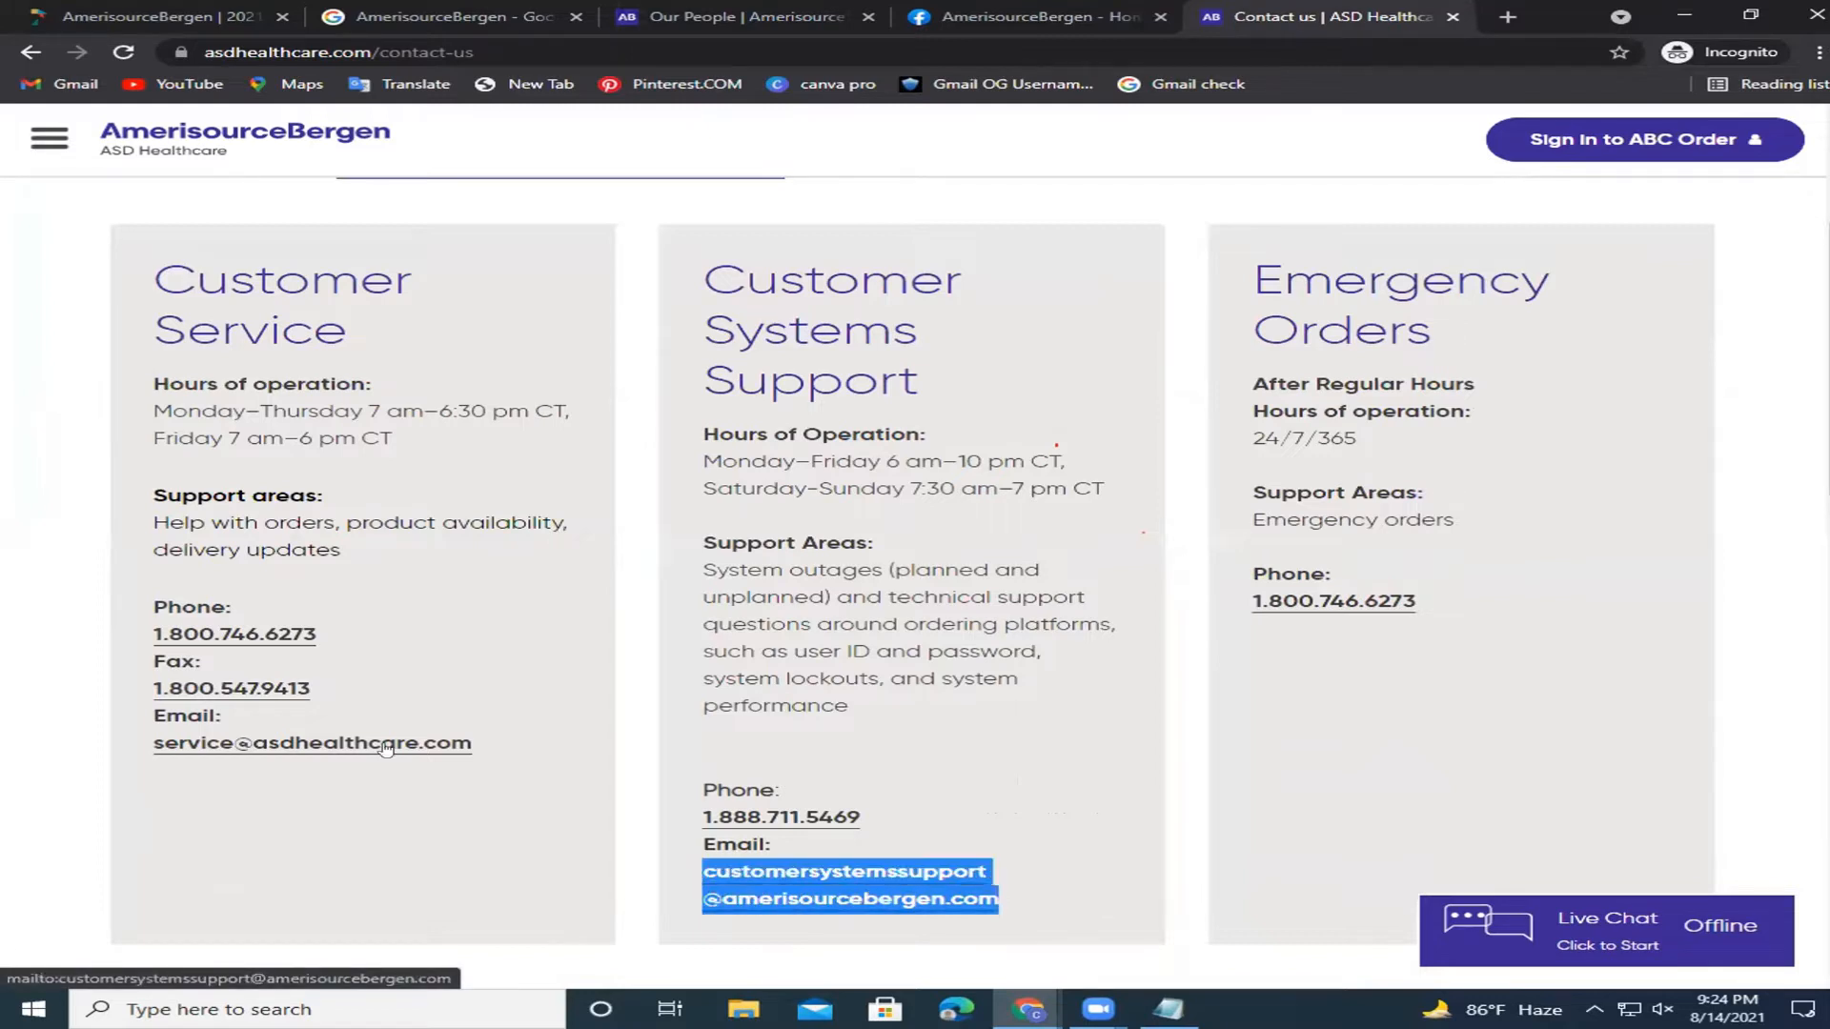
left_click_drag(486, 748, 152, 759)
key("ctrl+c")
right_click(202, 749)
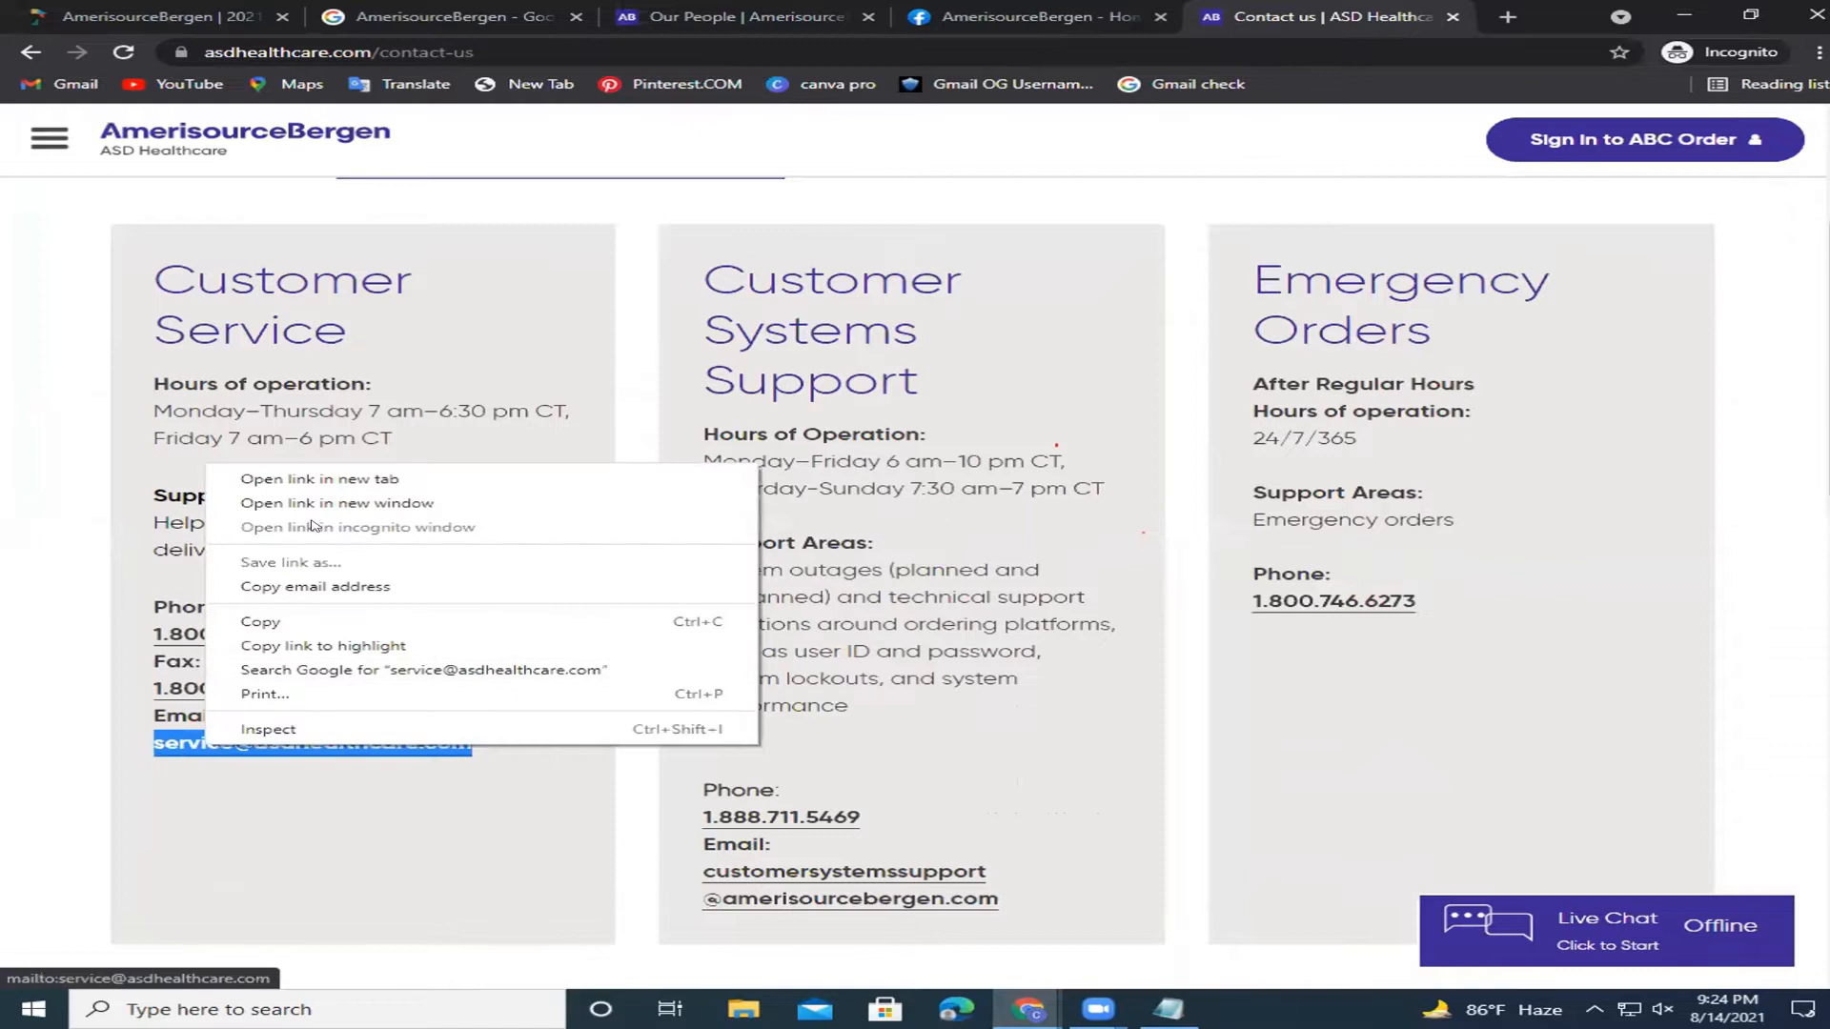
left_click(353, 622)
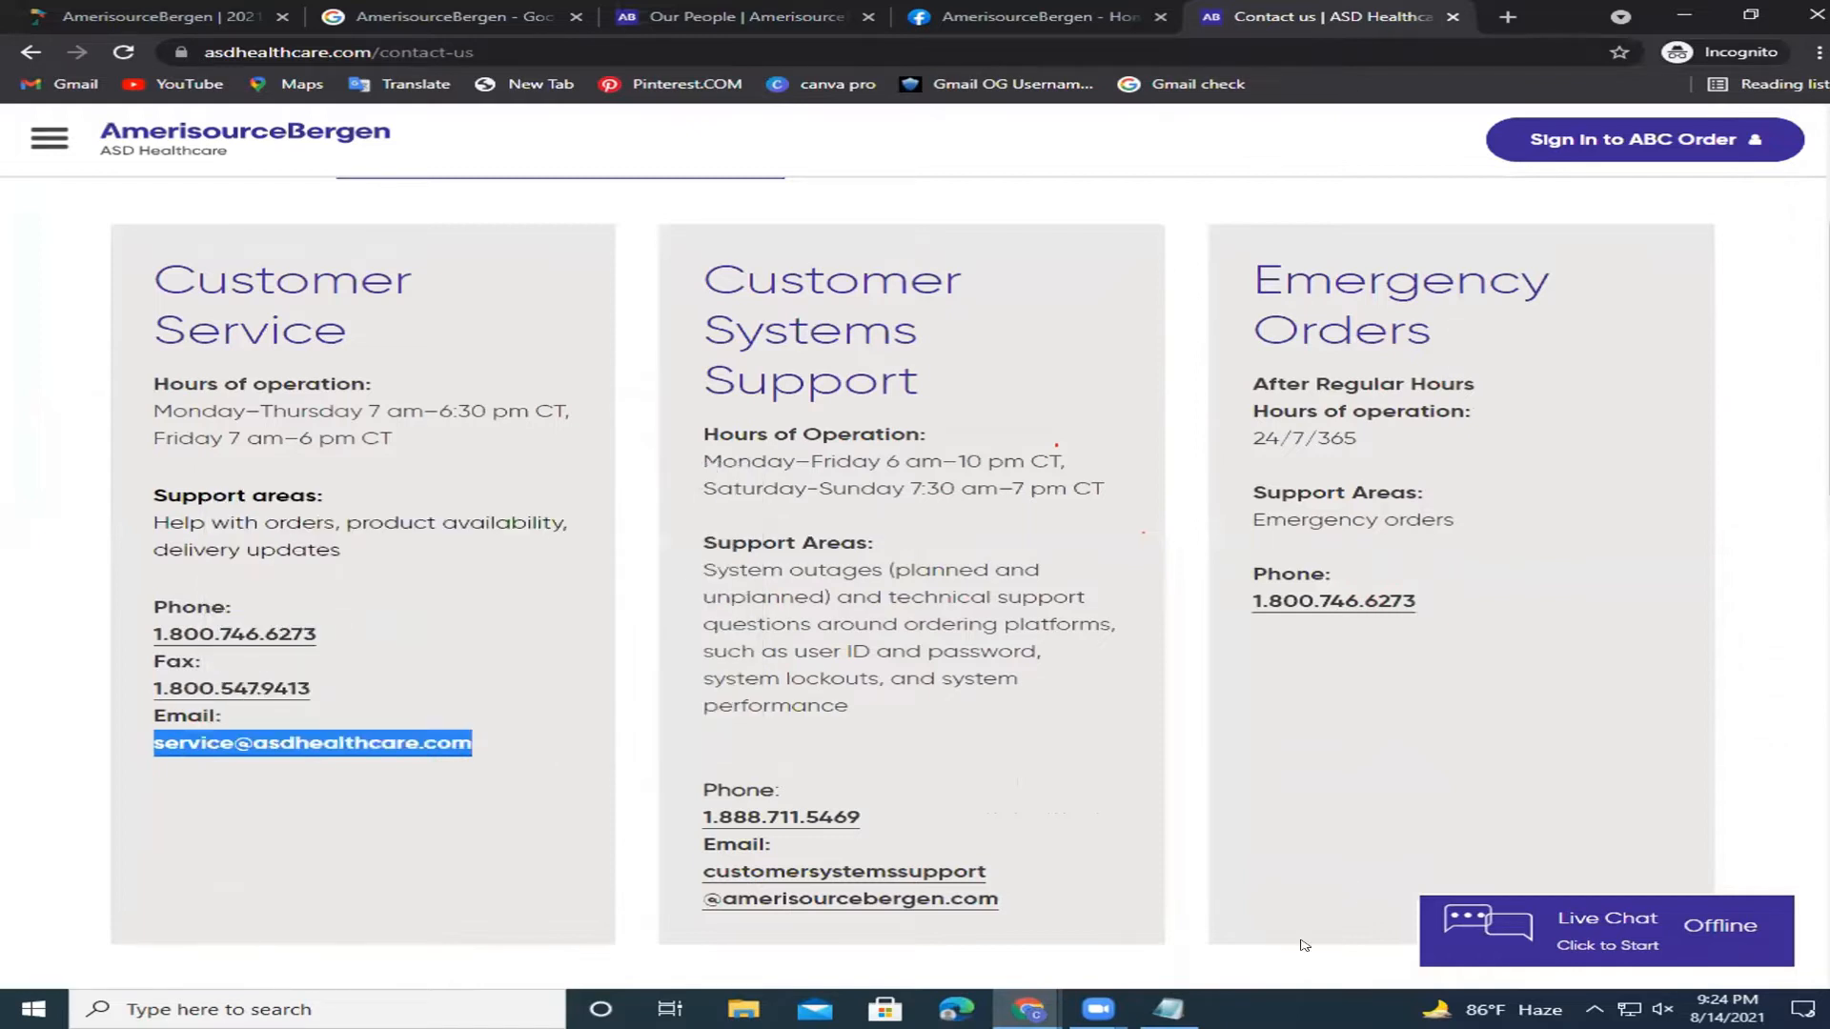
mouse_move(1168, 1008)
left_click(1188, 912)
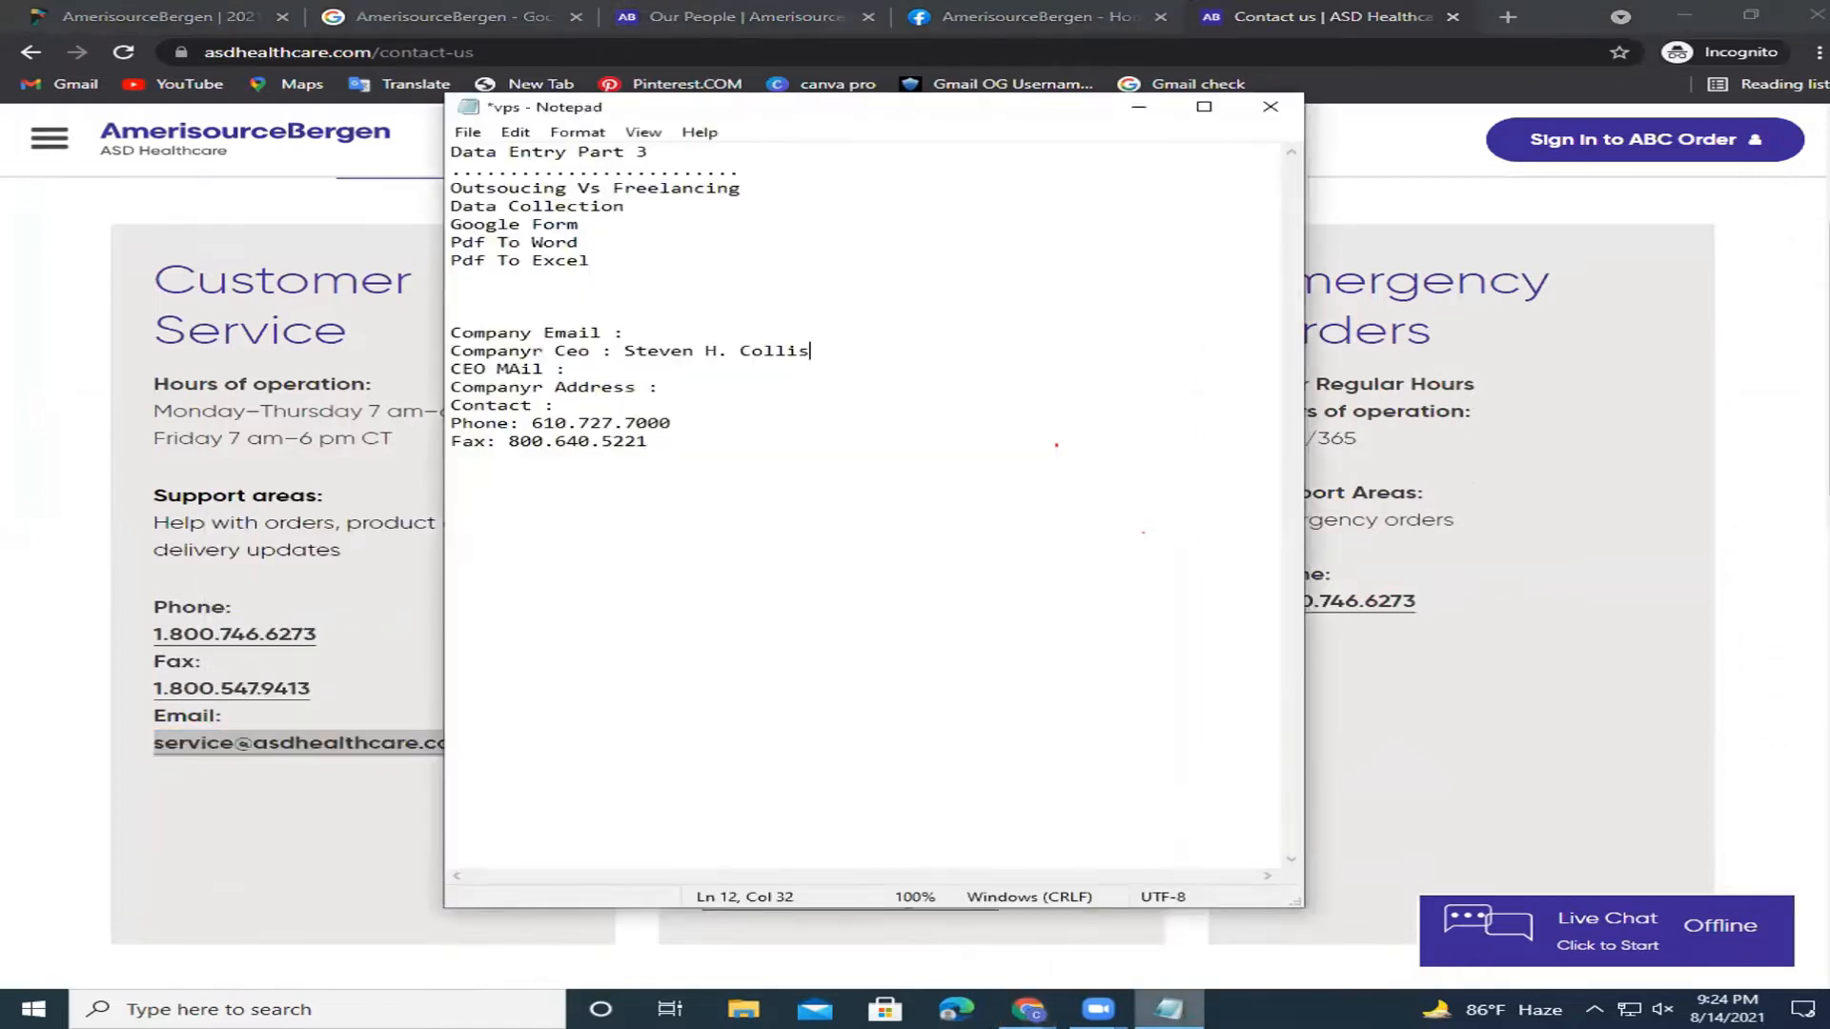
Paste the Customer Service email after Company Email in the template.
left_click(1170, 109)
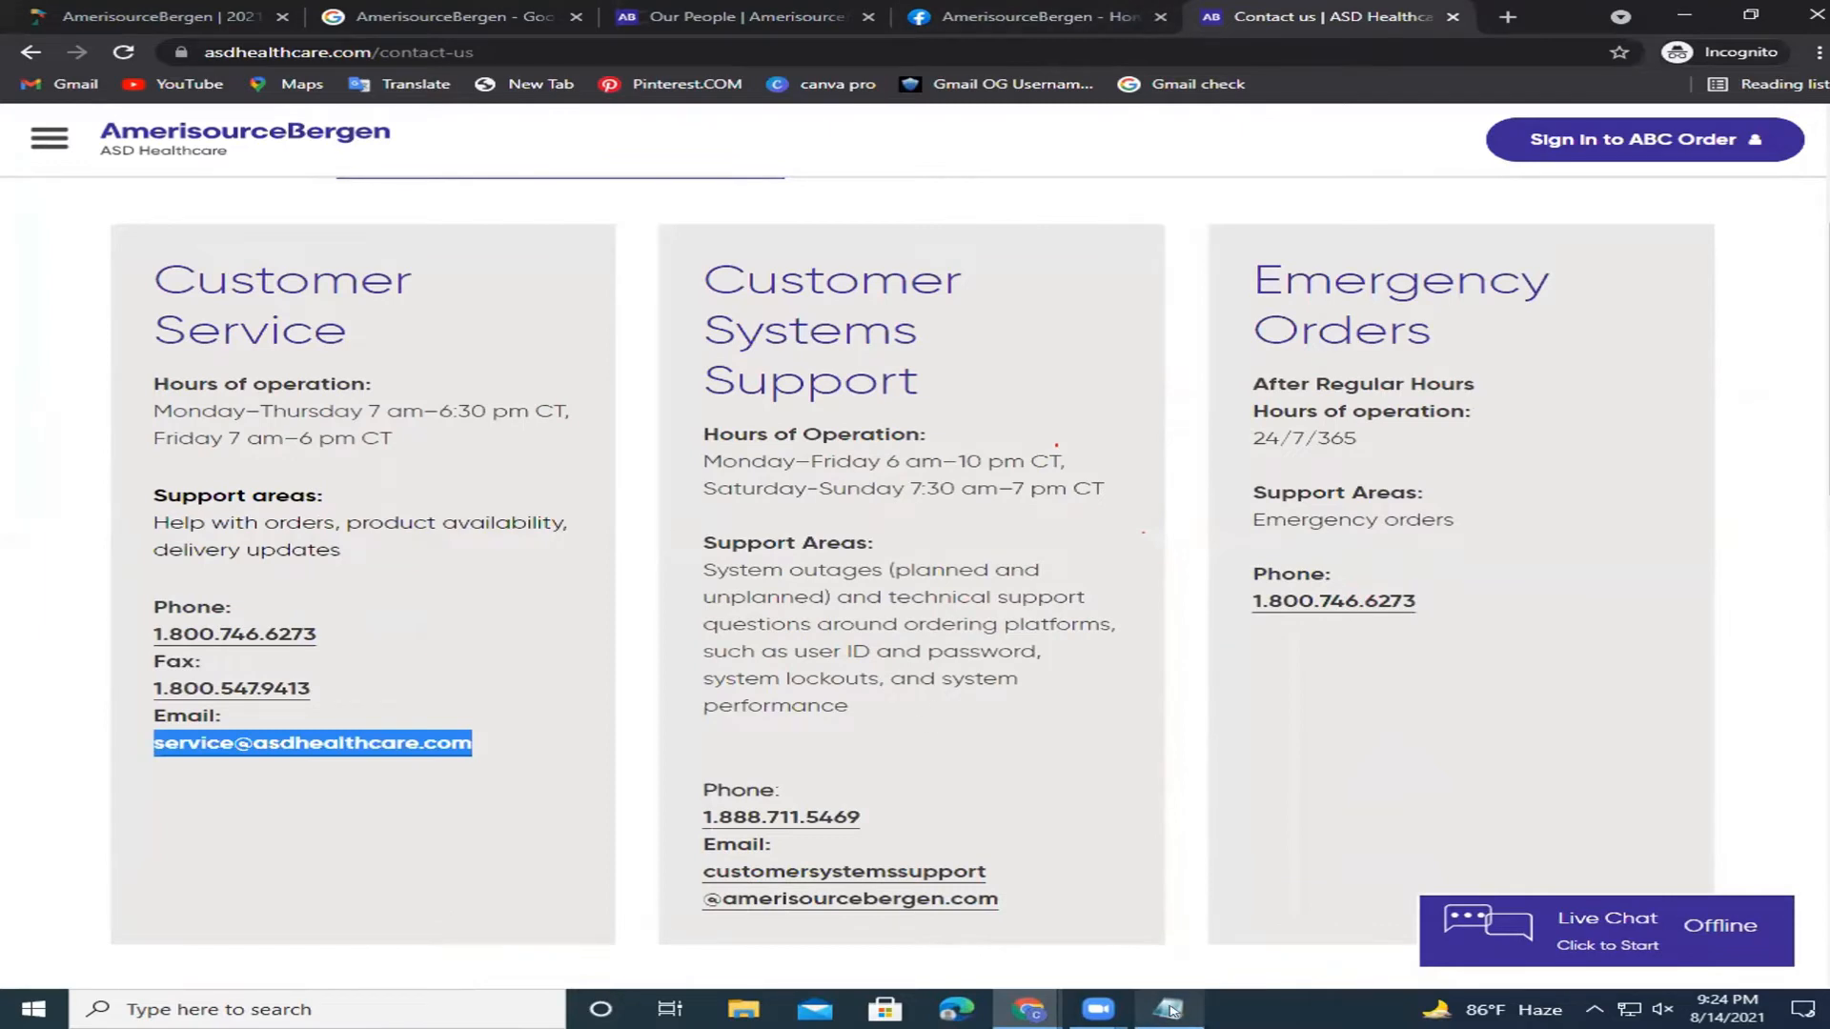
left_click(1169, 1009)
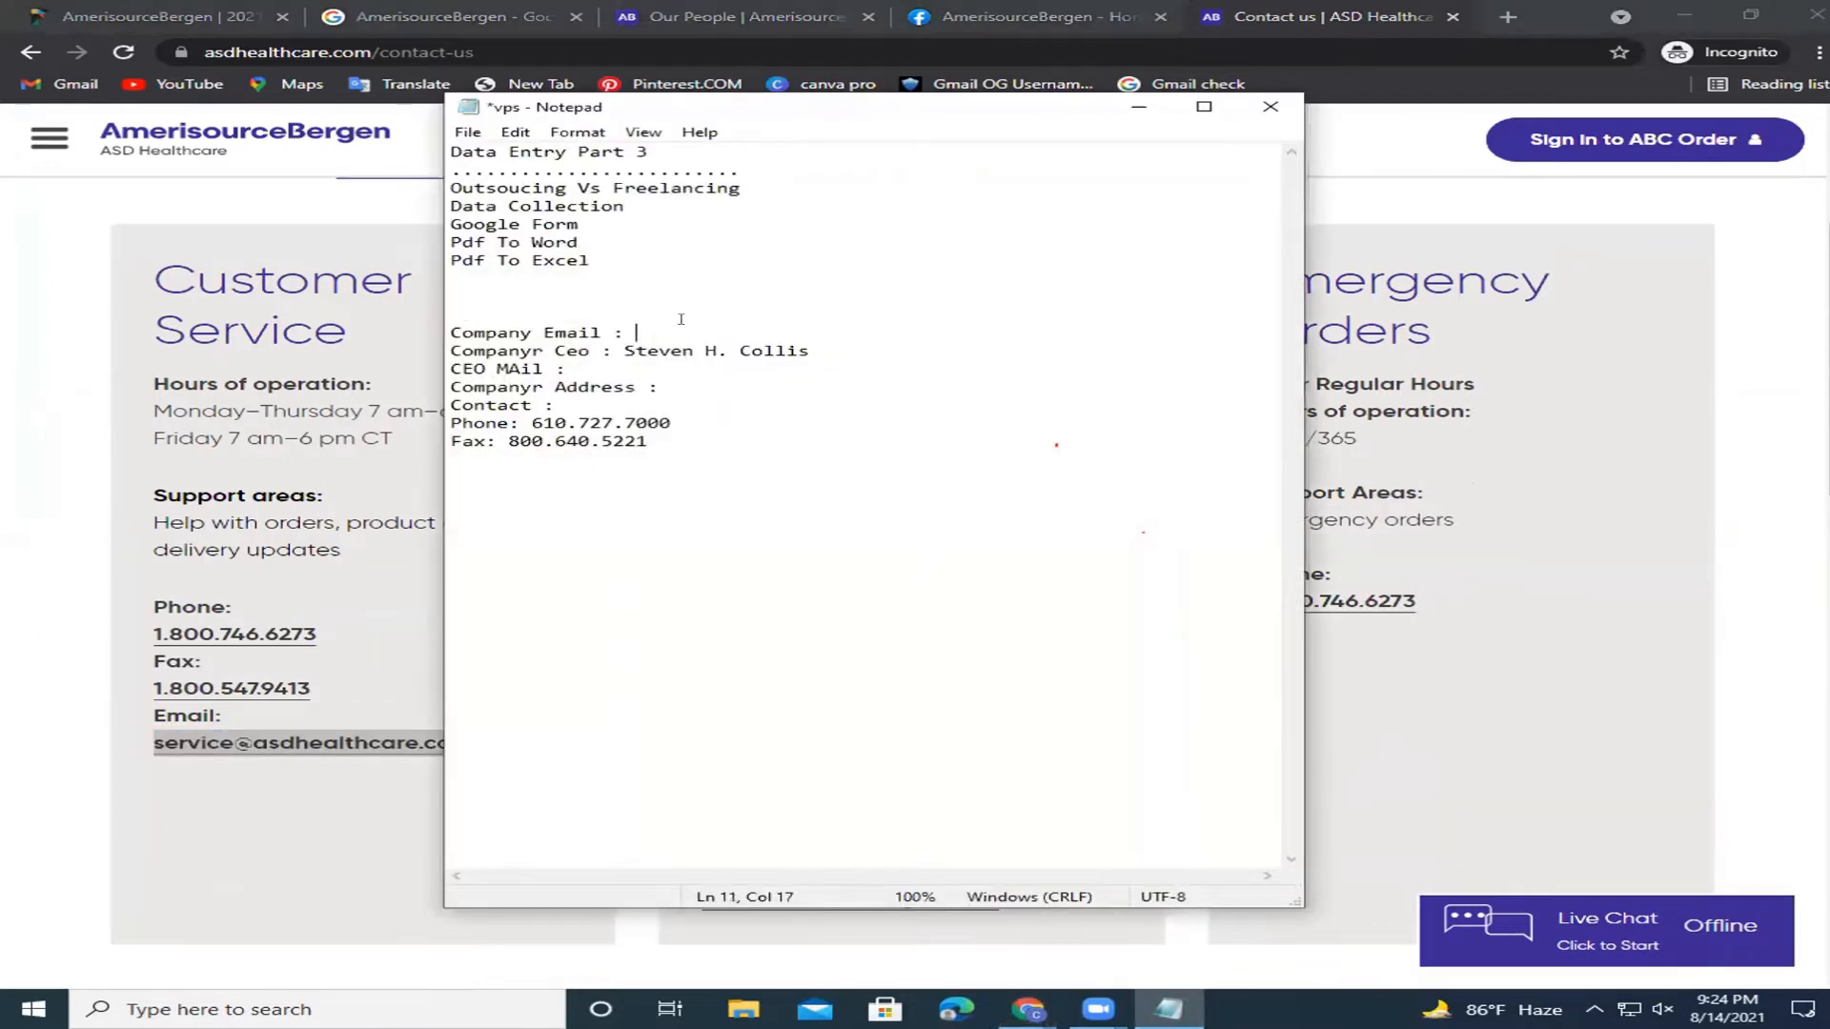
key("ctrl+v")
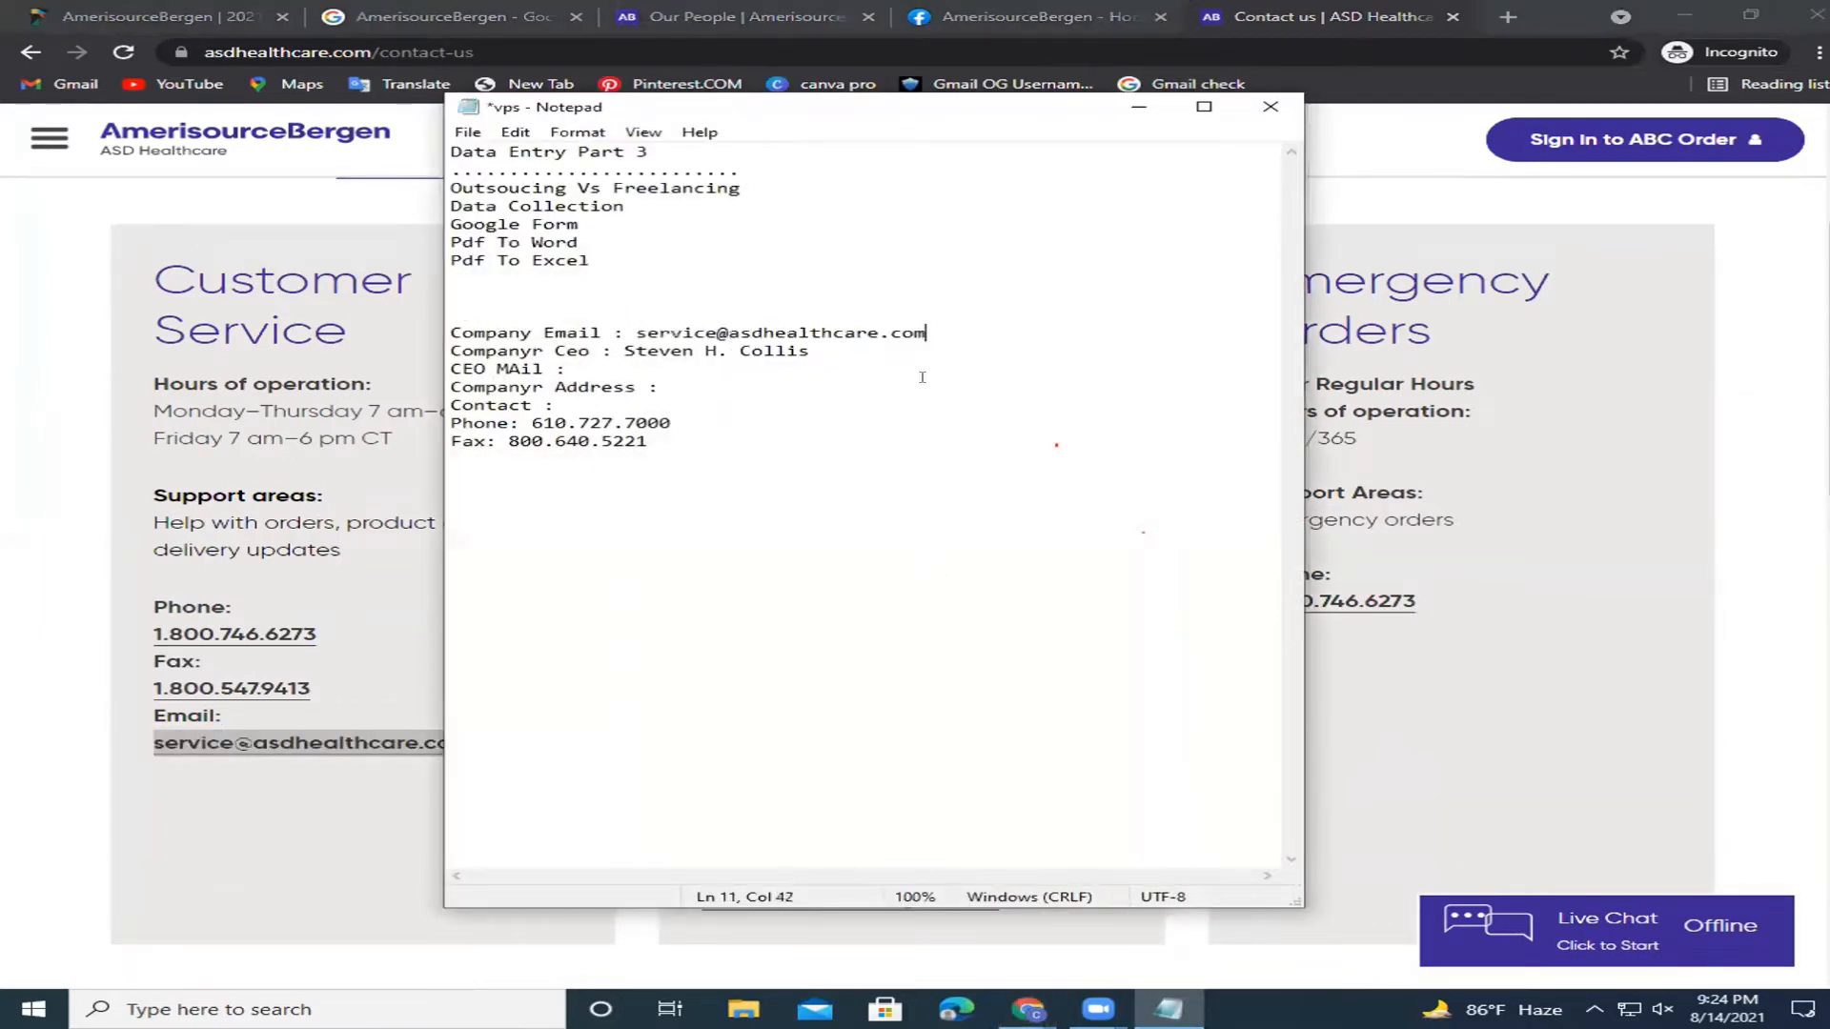
left_click_drag(546, 324, 895, 333)
left_click(953, 333)
Correct the label 'CEO MAil' to 'CEO Mail'.
left_click_drag(583, 369, 448, 369)
left_click(634, 332)
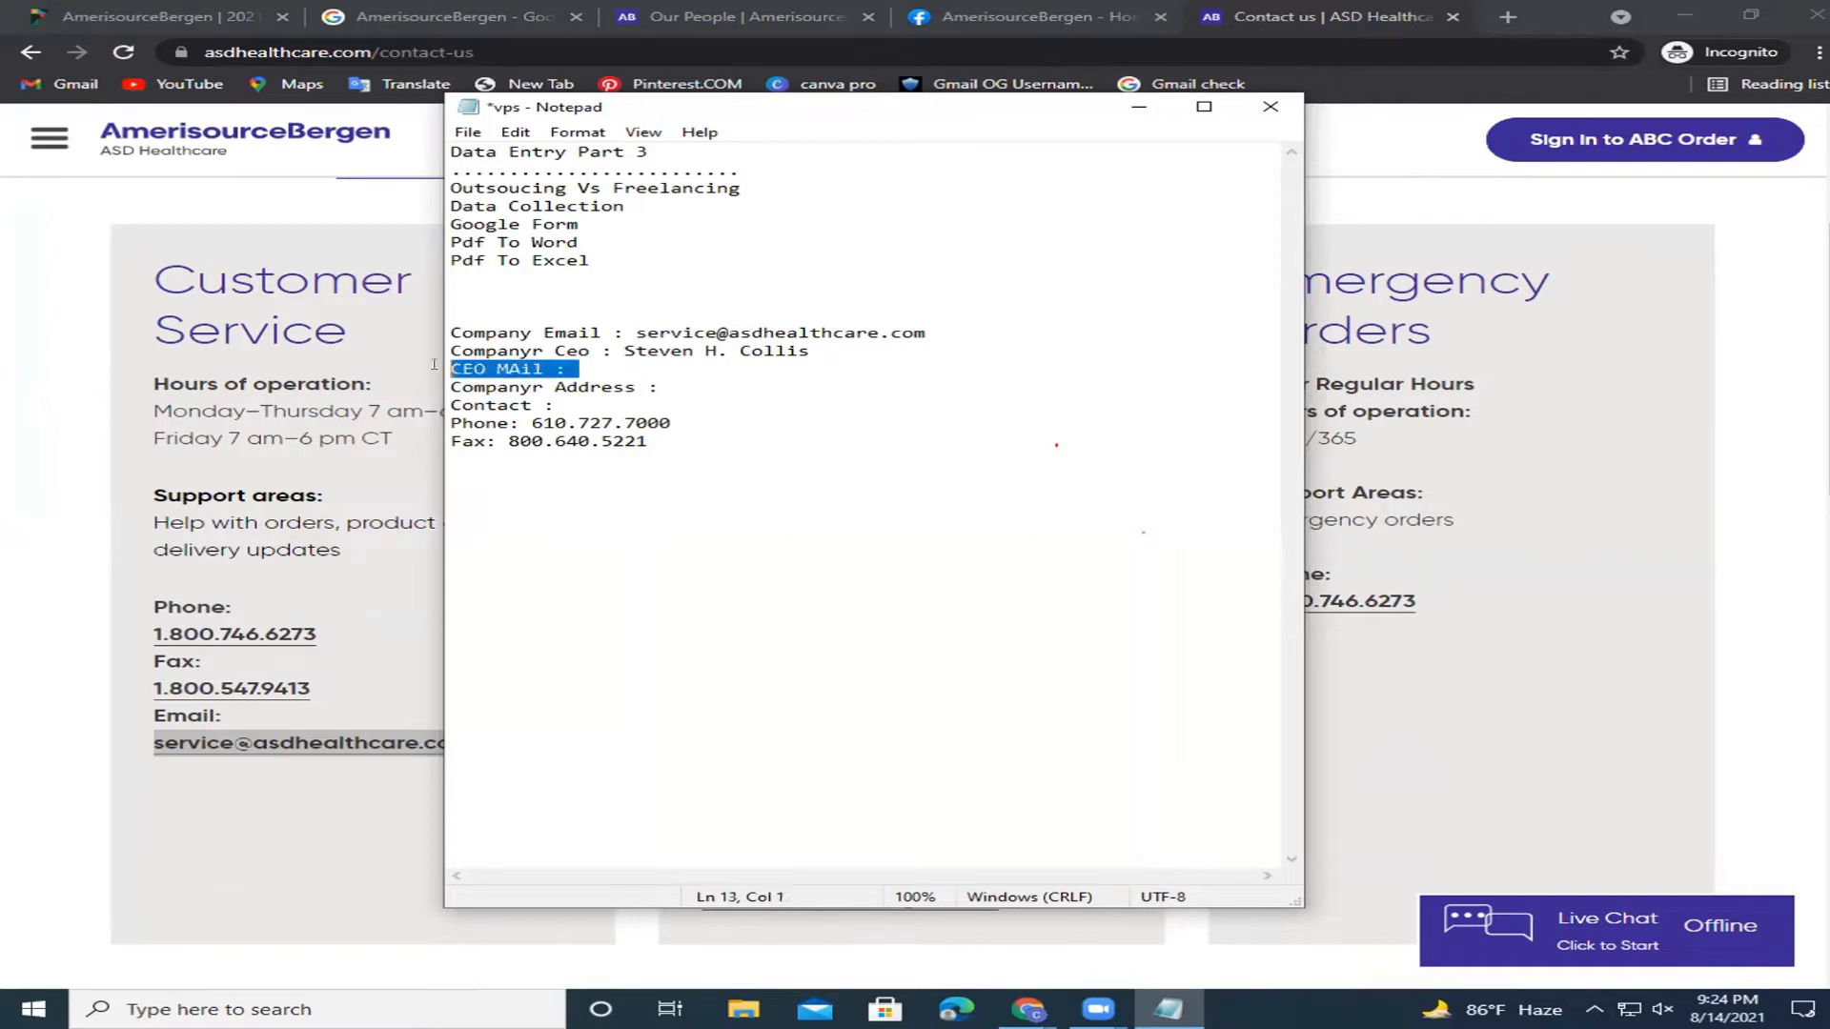
left_click(519, 369)
key("BackSpace")
type("a")
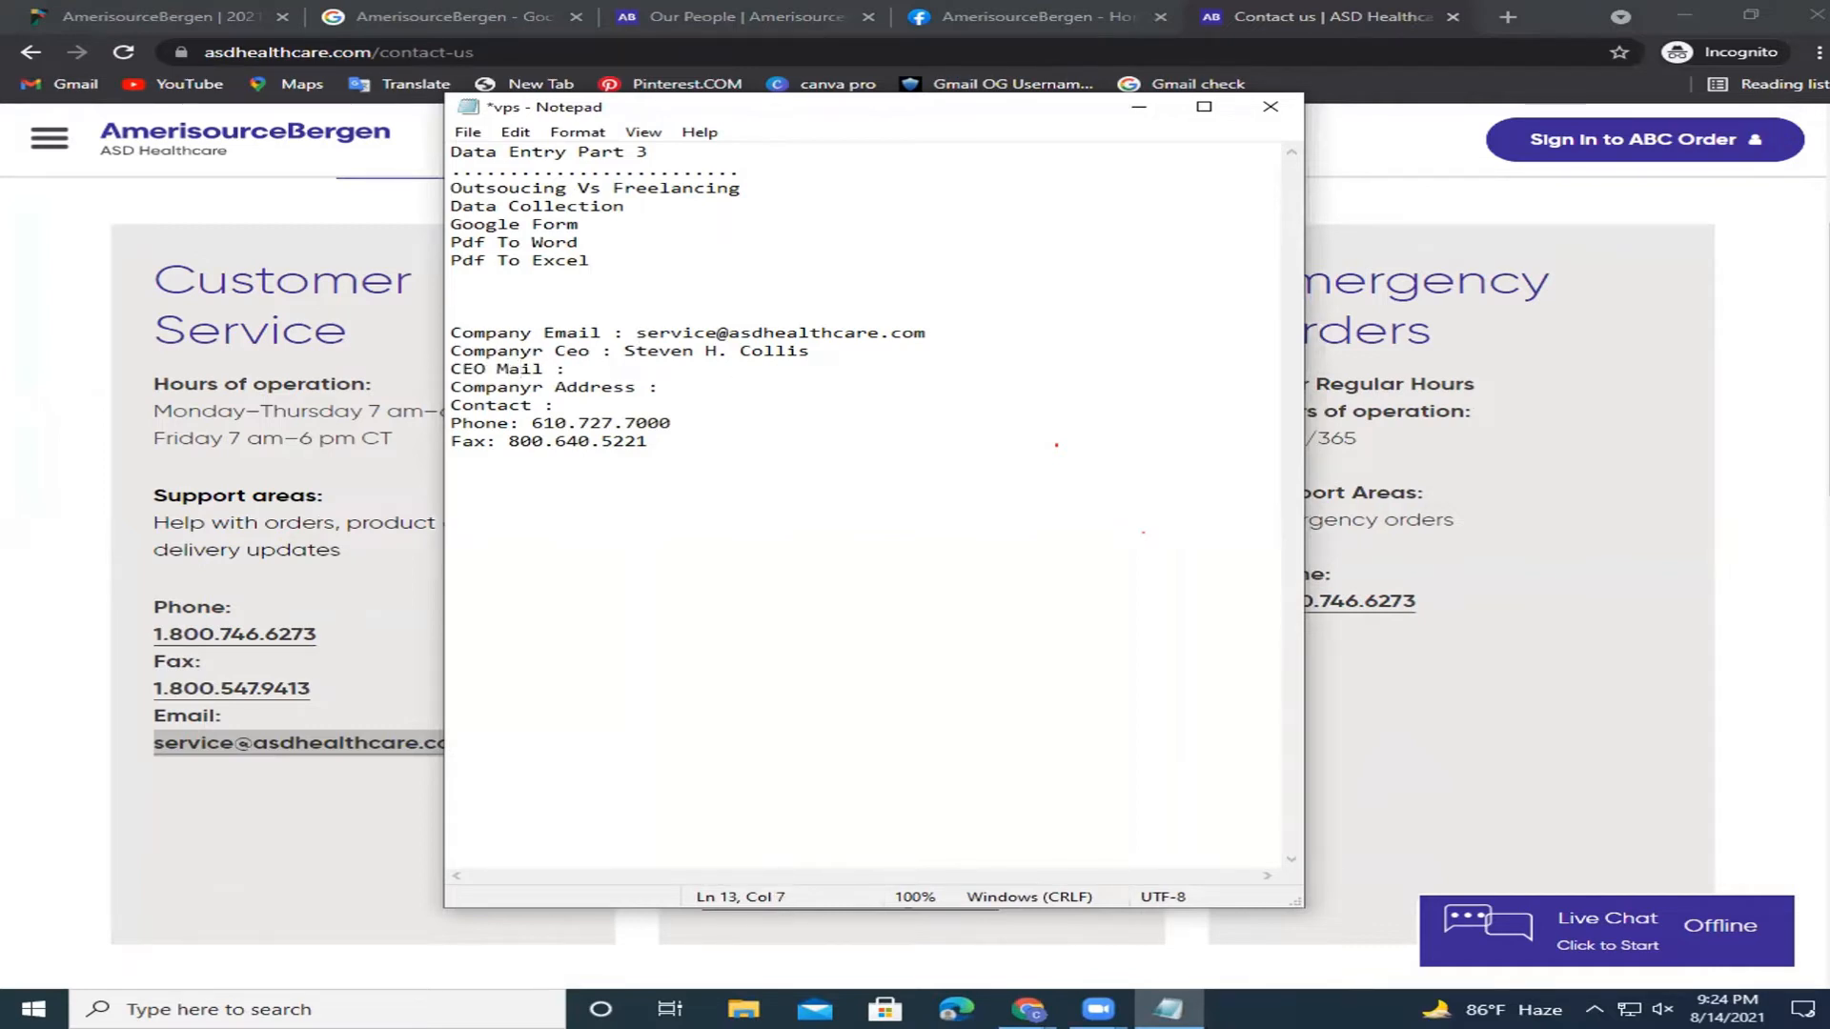
key("End")
Copy the CEO's name from the template.
left_click_drag(811, 351, 615, 351)
right_click(643, 351)
left_click(896, 421)
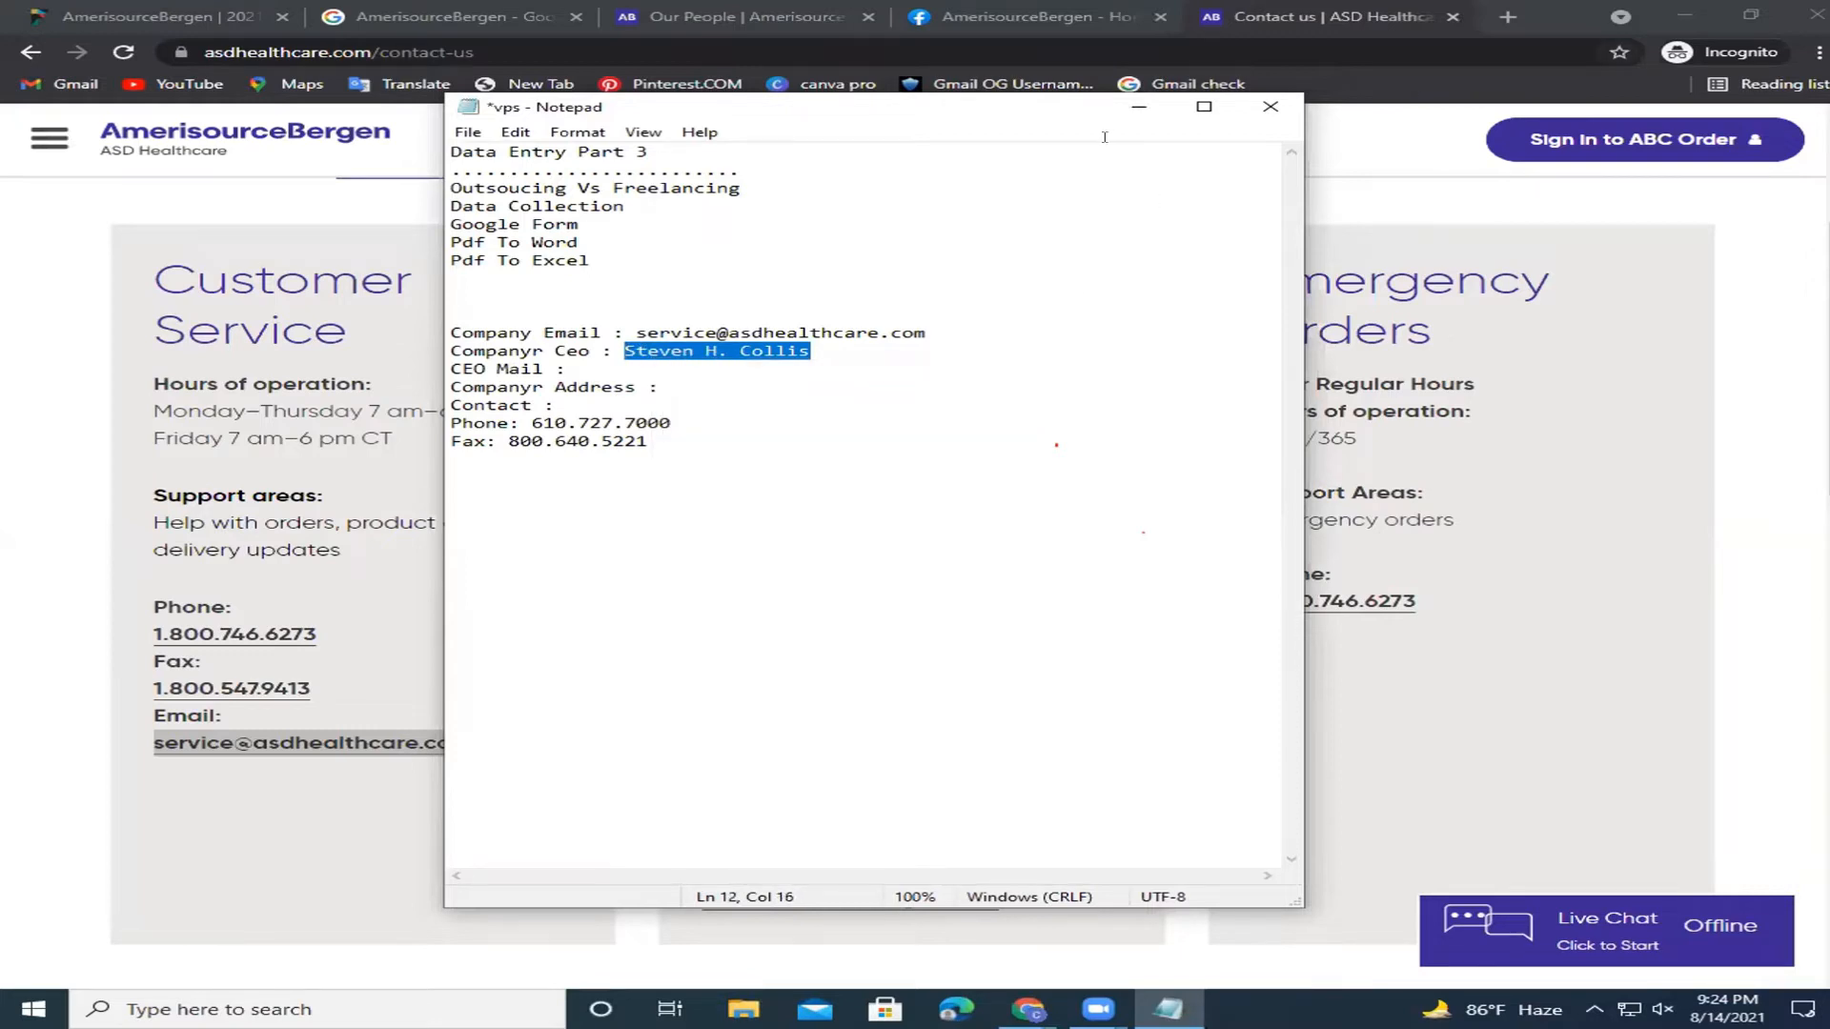
left_click(1159, 15)
Close the Facebook, ASD Healthcare contact and Our People tabs.
left_click(1159, 14)
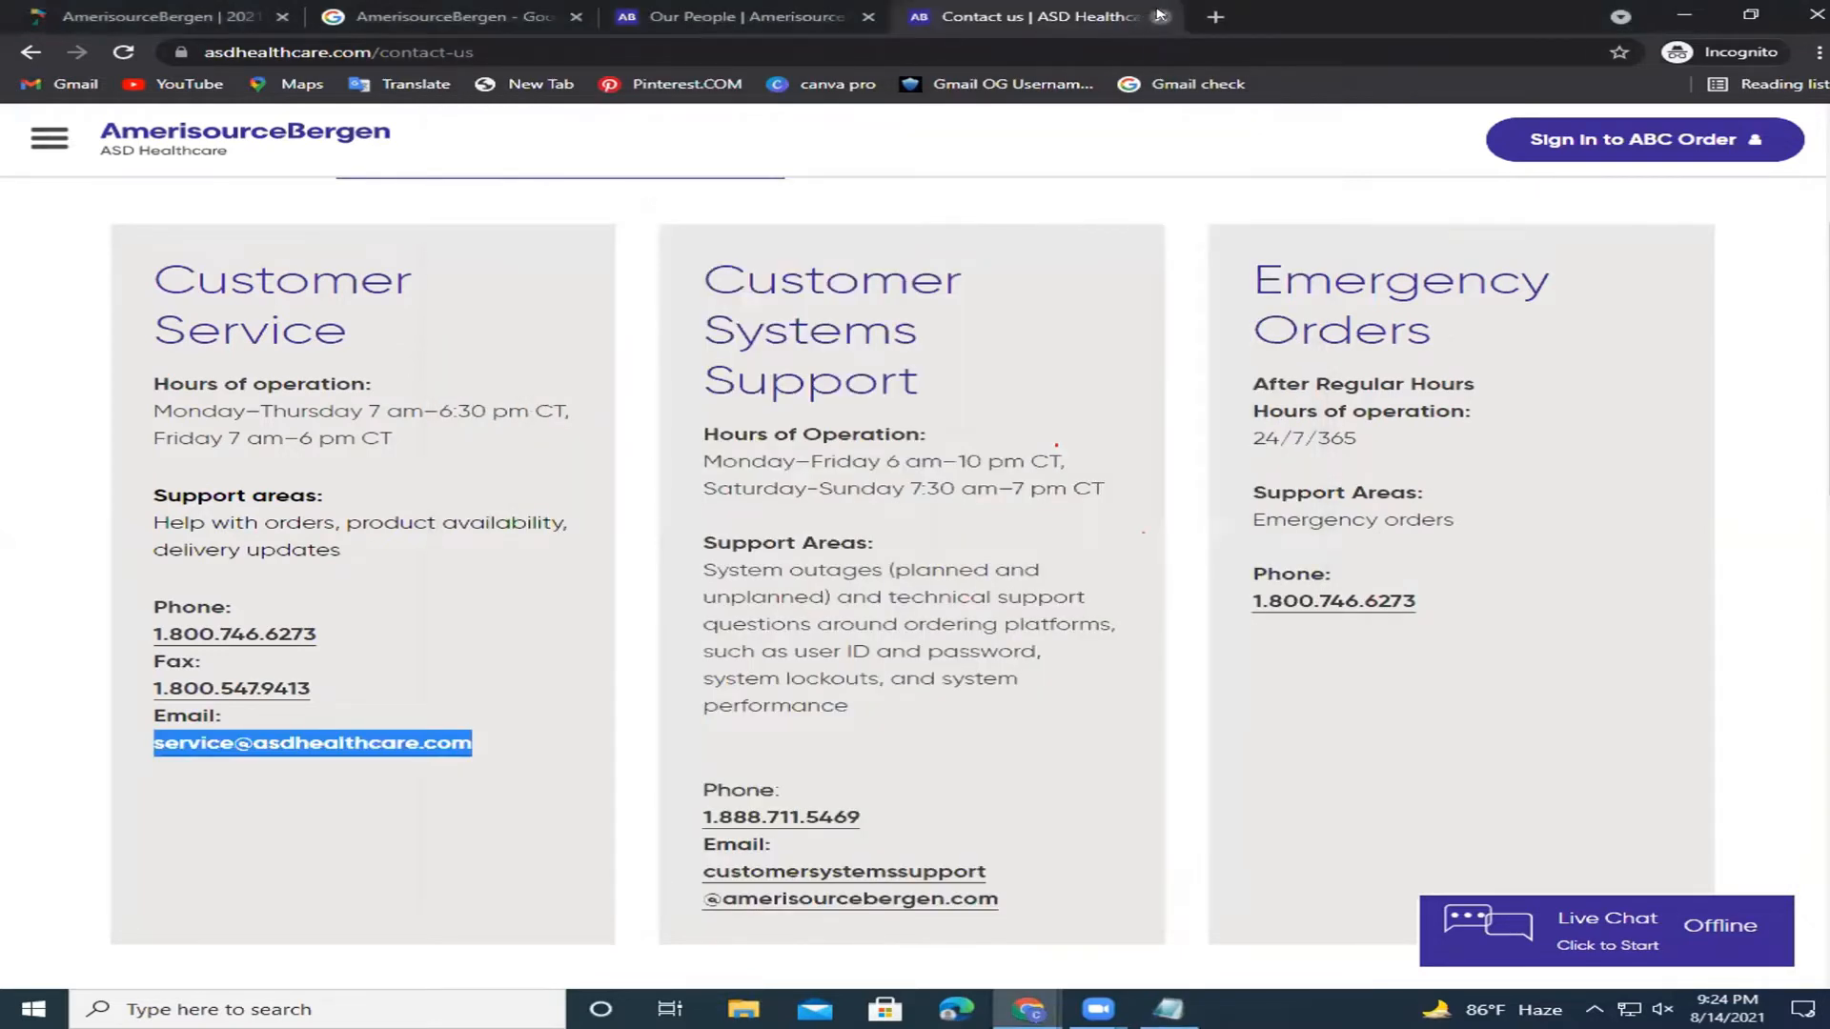
left_click(1159, 14)
left_click(1027, 16)
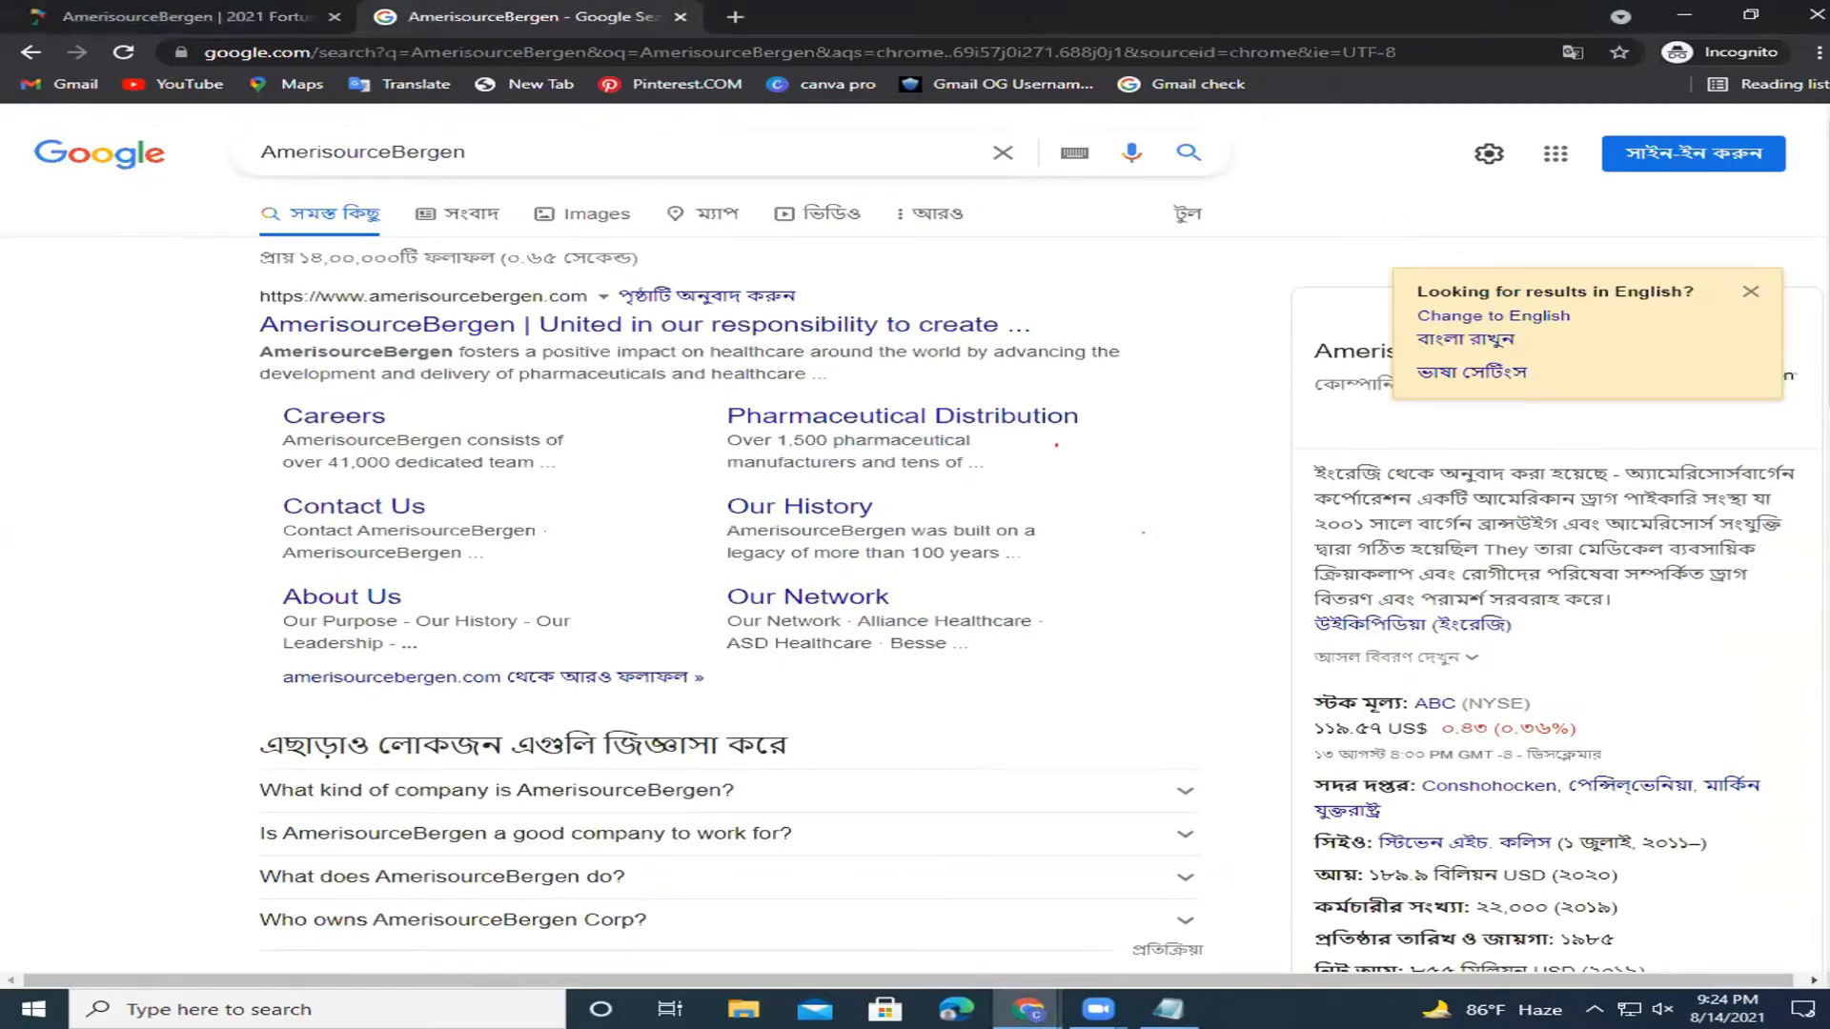
In the other Chrome window, search 'linkedin' from a new tab.
mouse_move(1027, 1008)
left_click(907, 813)
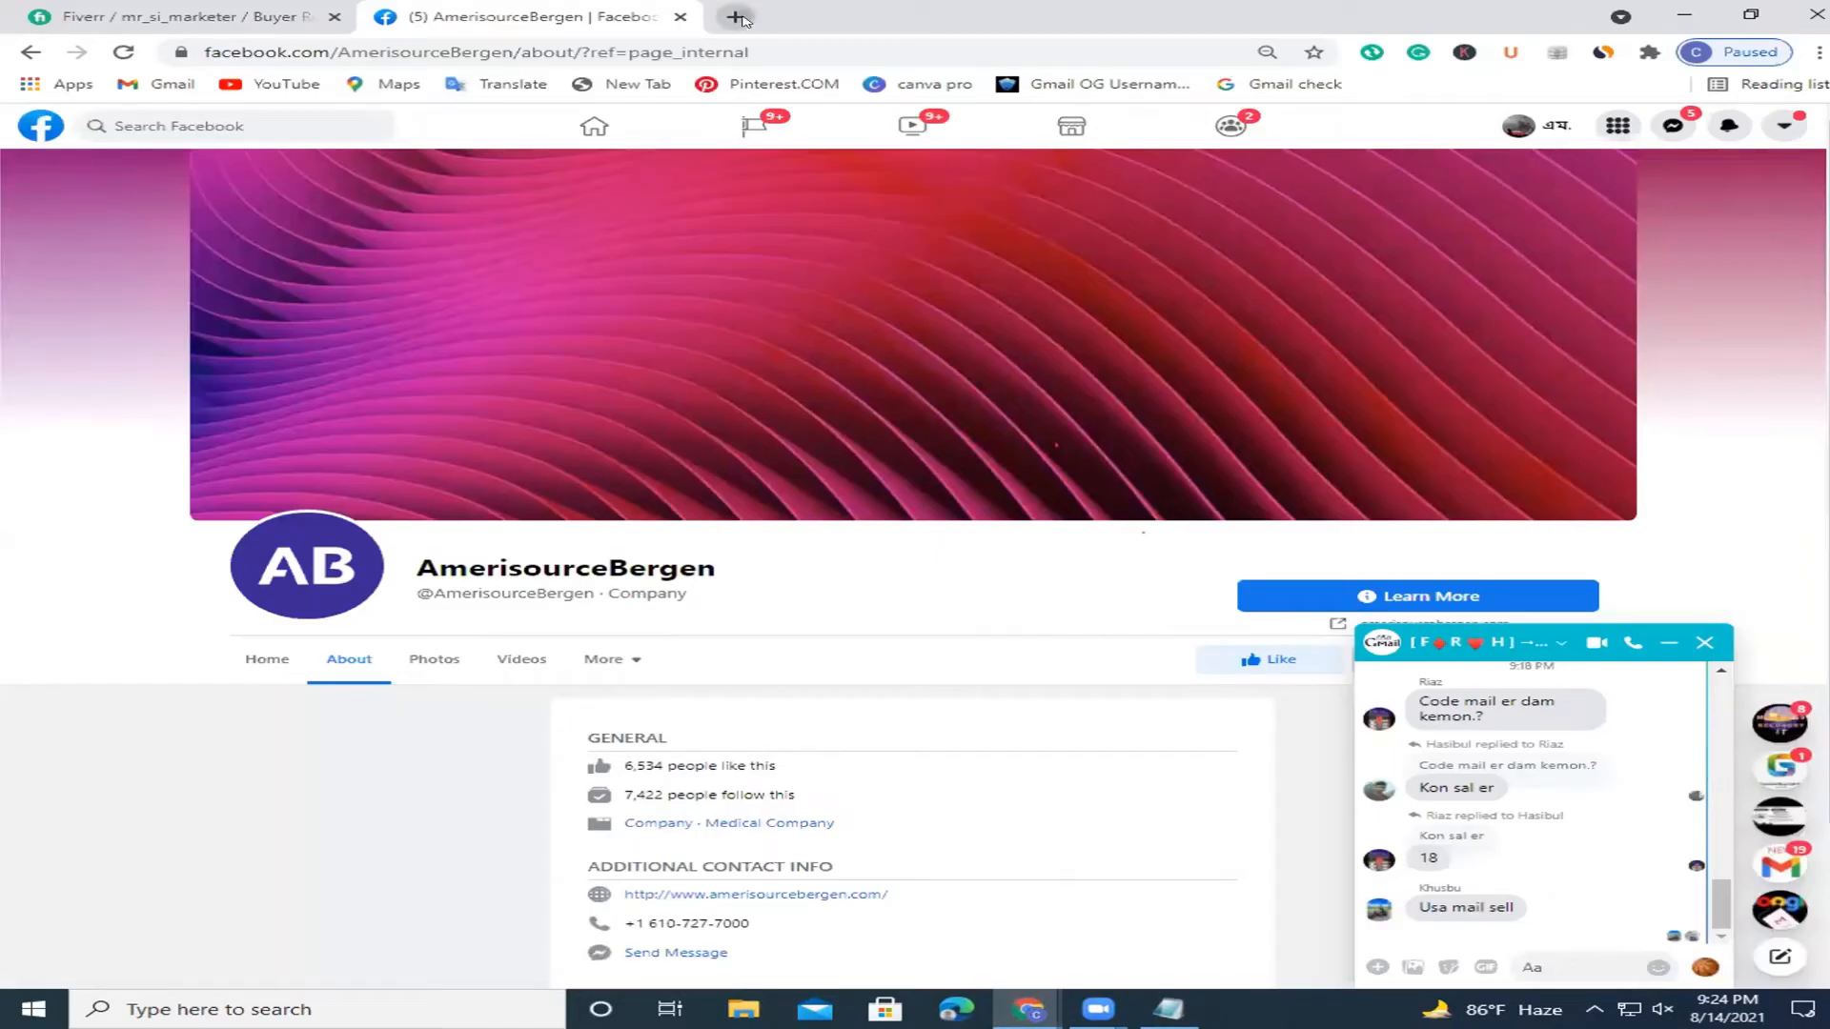
left_click(680, 16)
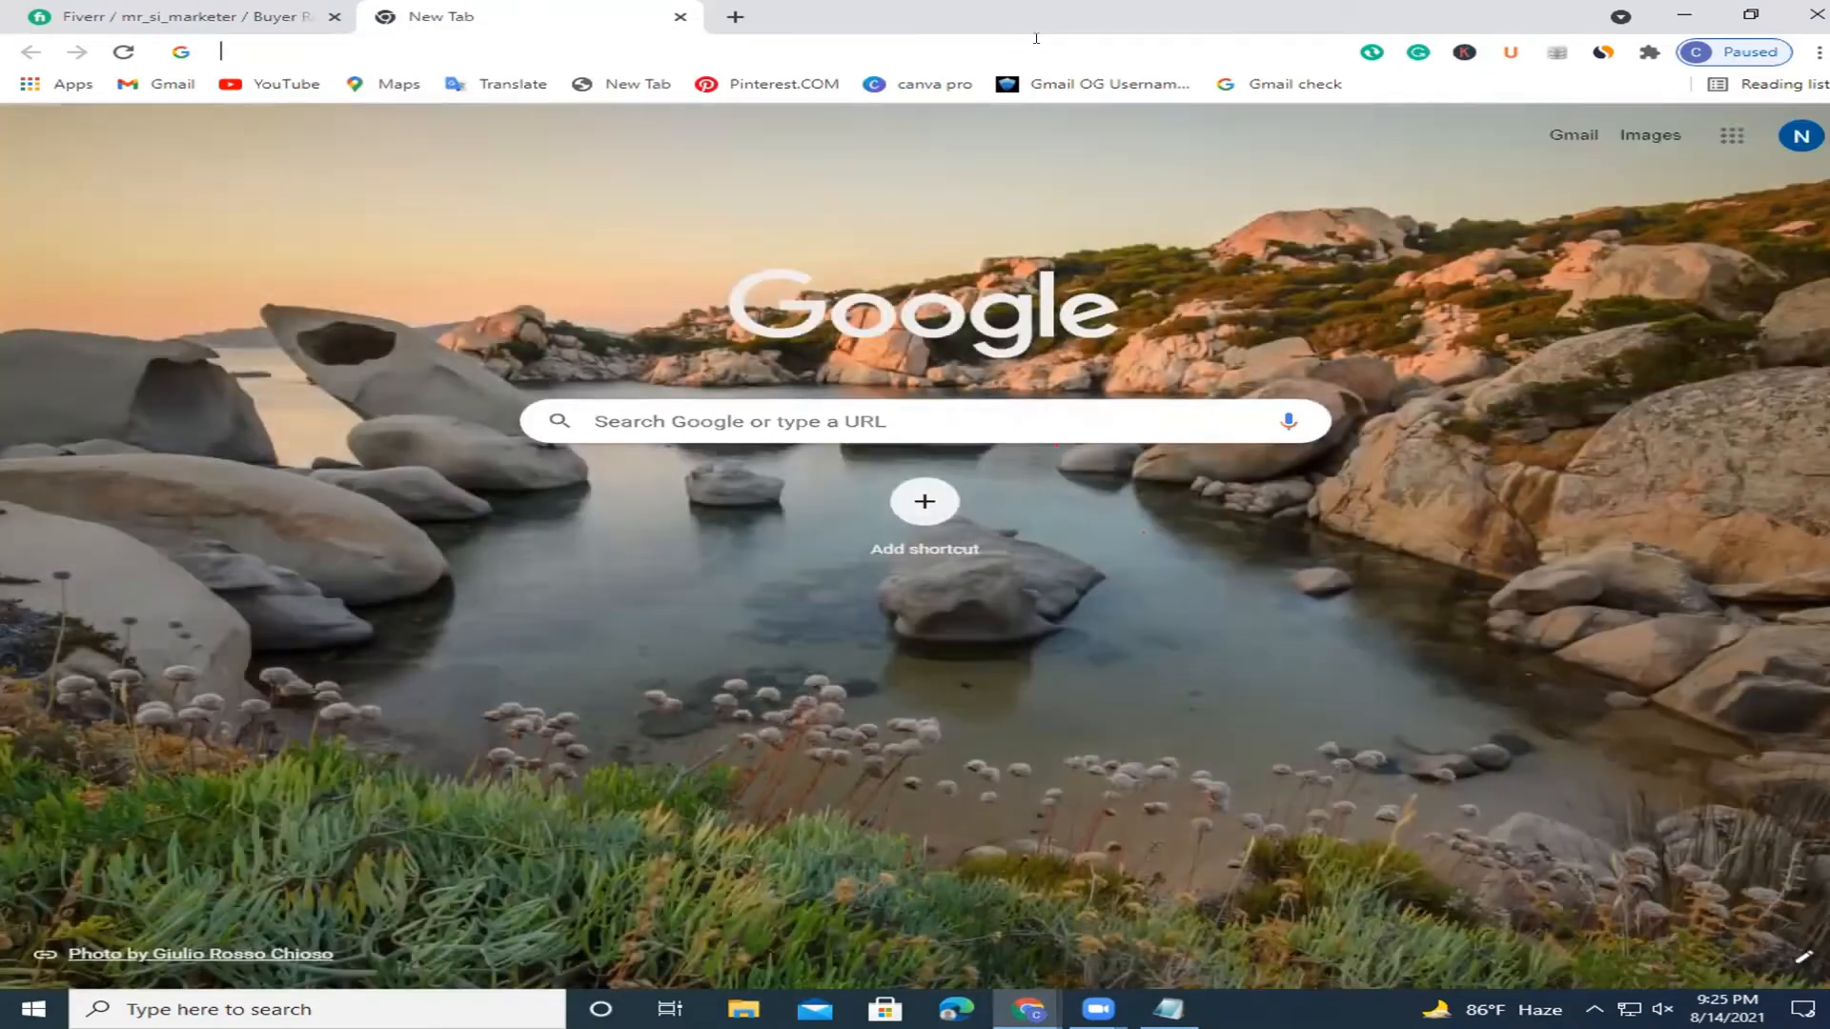
left_click(1036, 40)
type("linkedin")
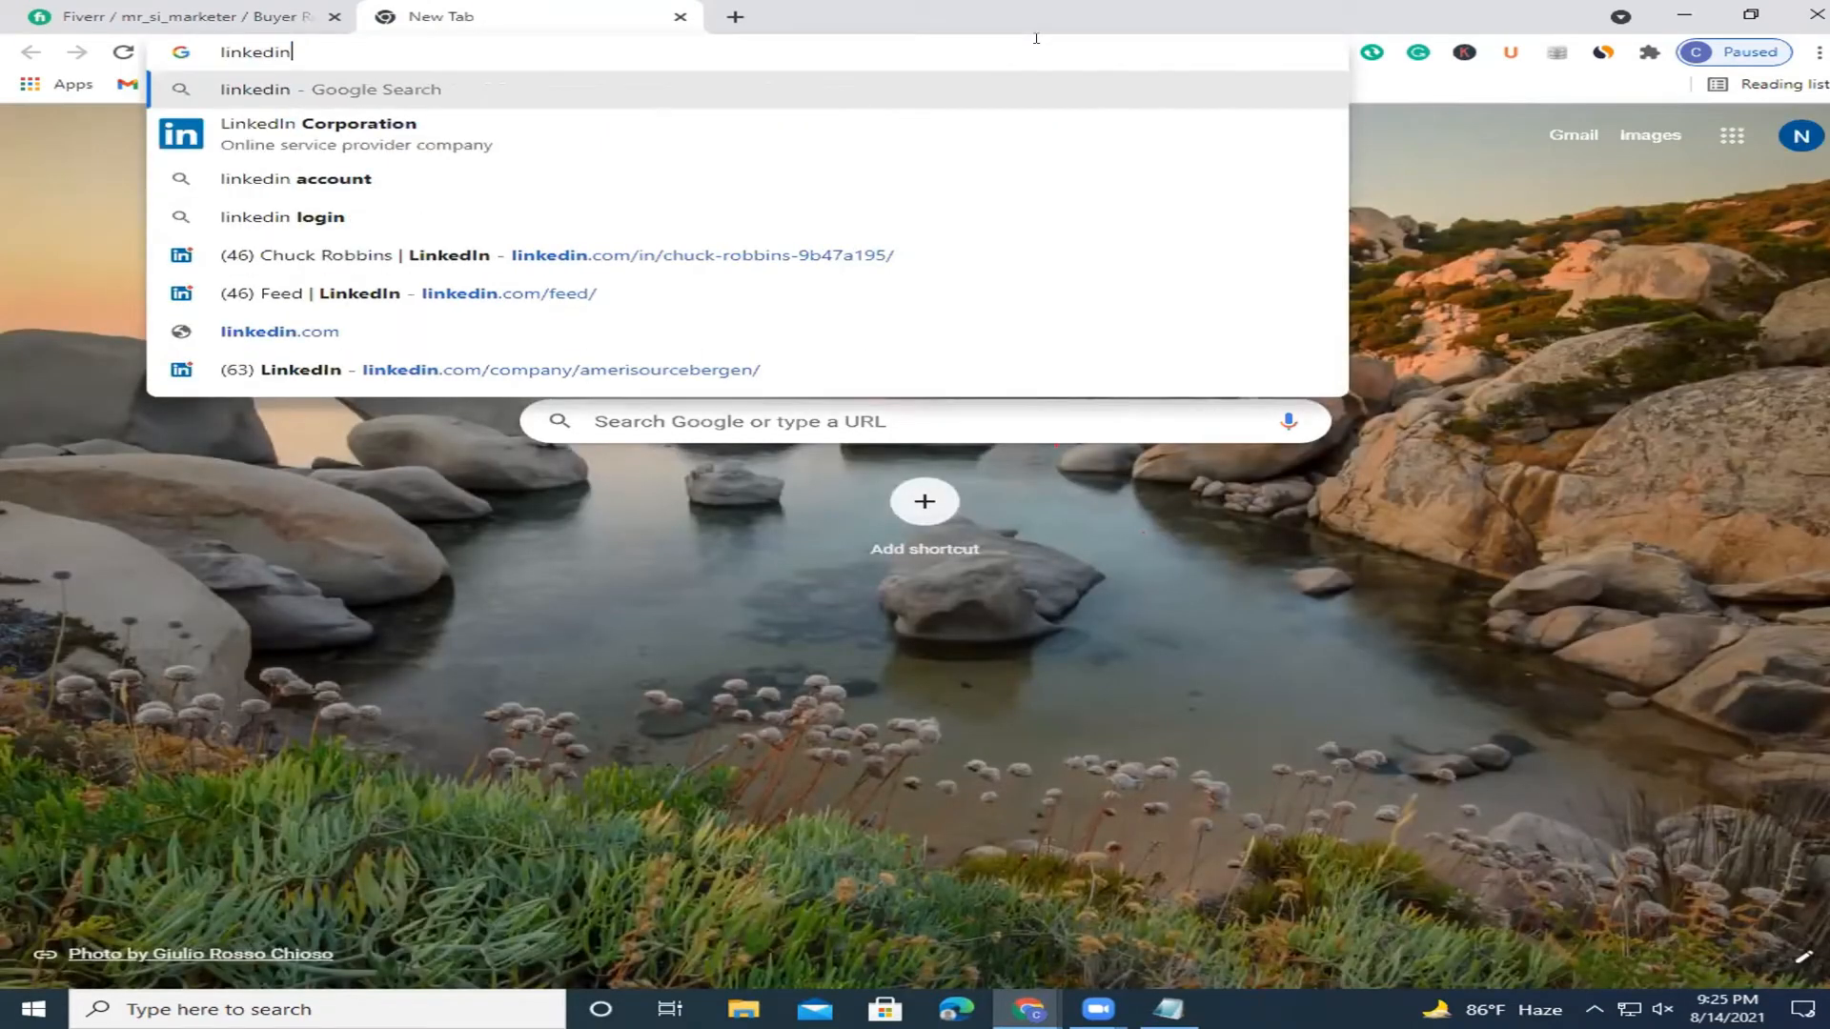
key("Return")
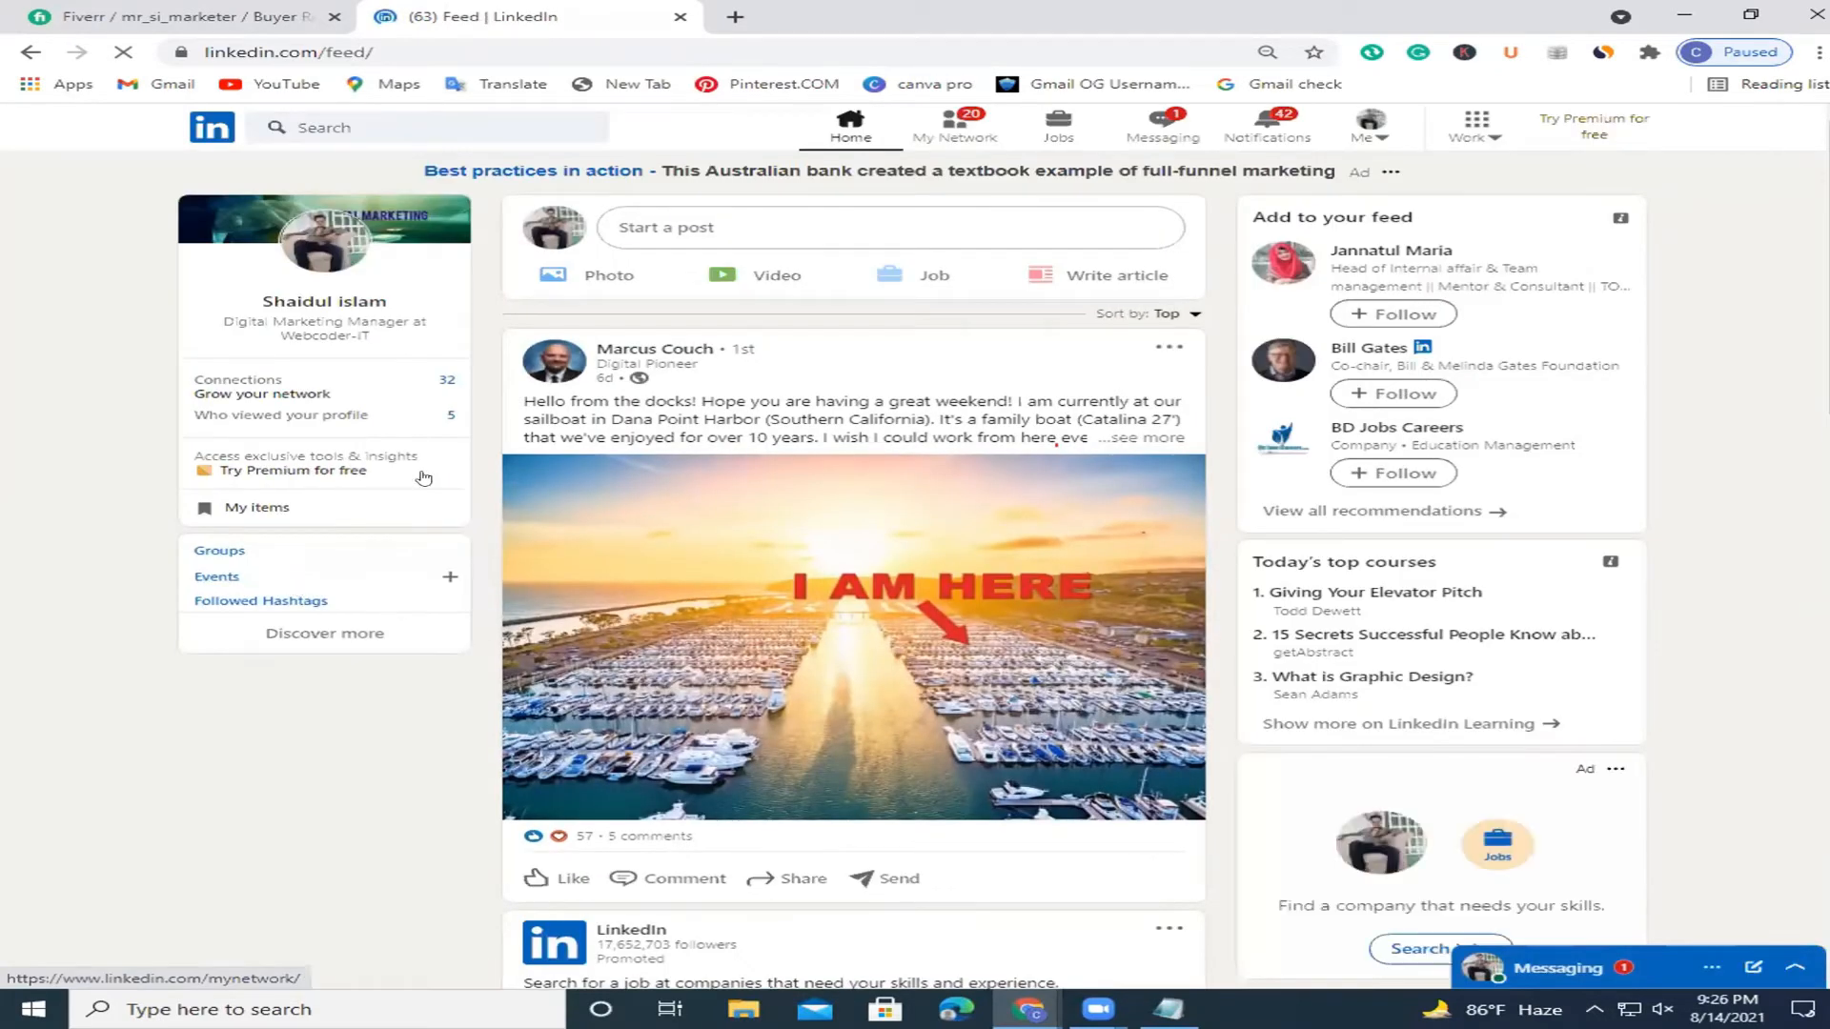
Search LinkedIn for the pasted CEO name and open his profile from the results.
left_click(336, 121)
key("ctrl+v")
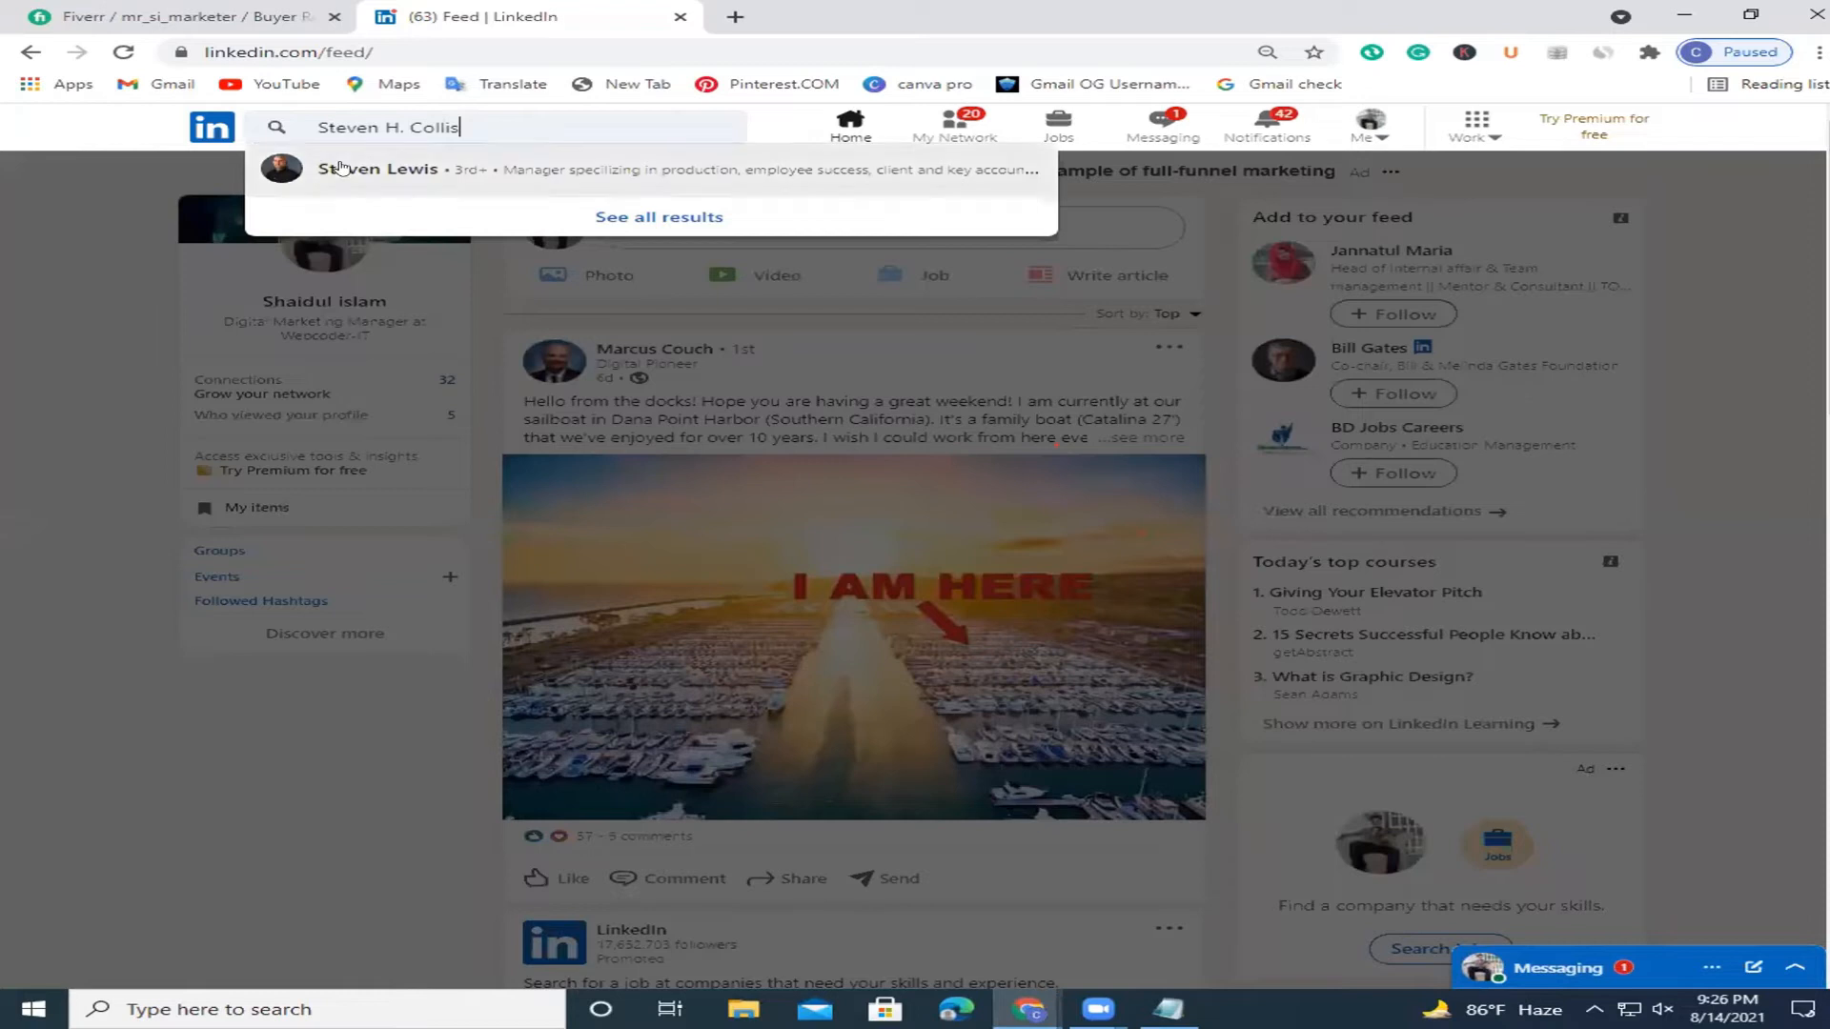
left_click(349, 168)
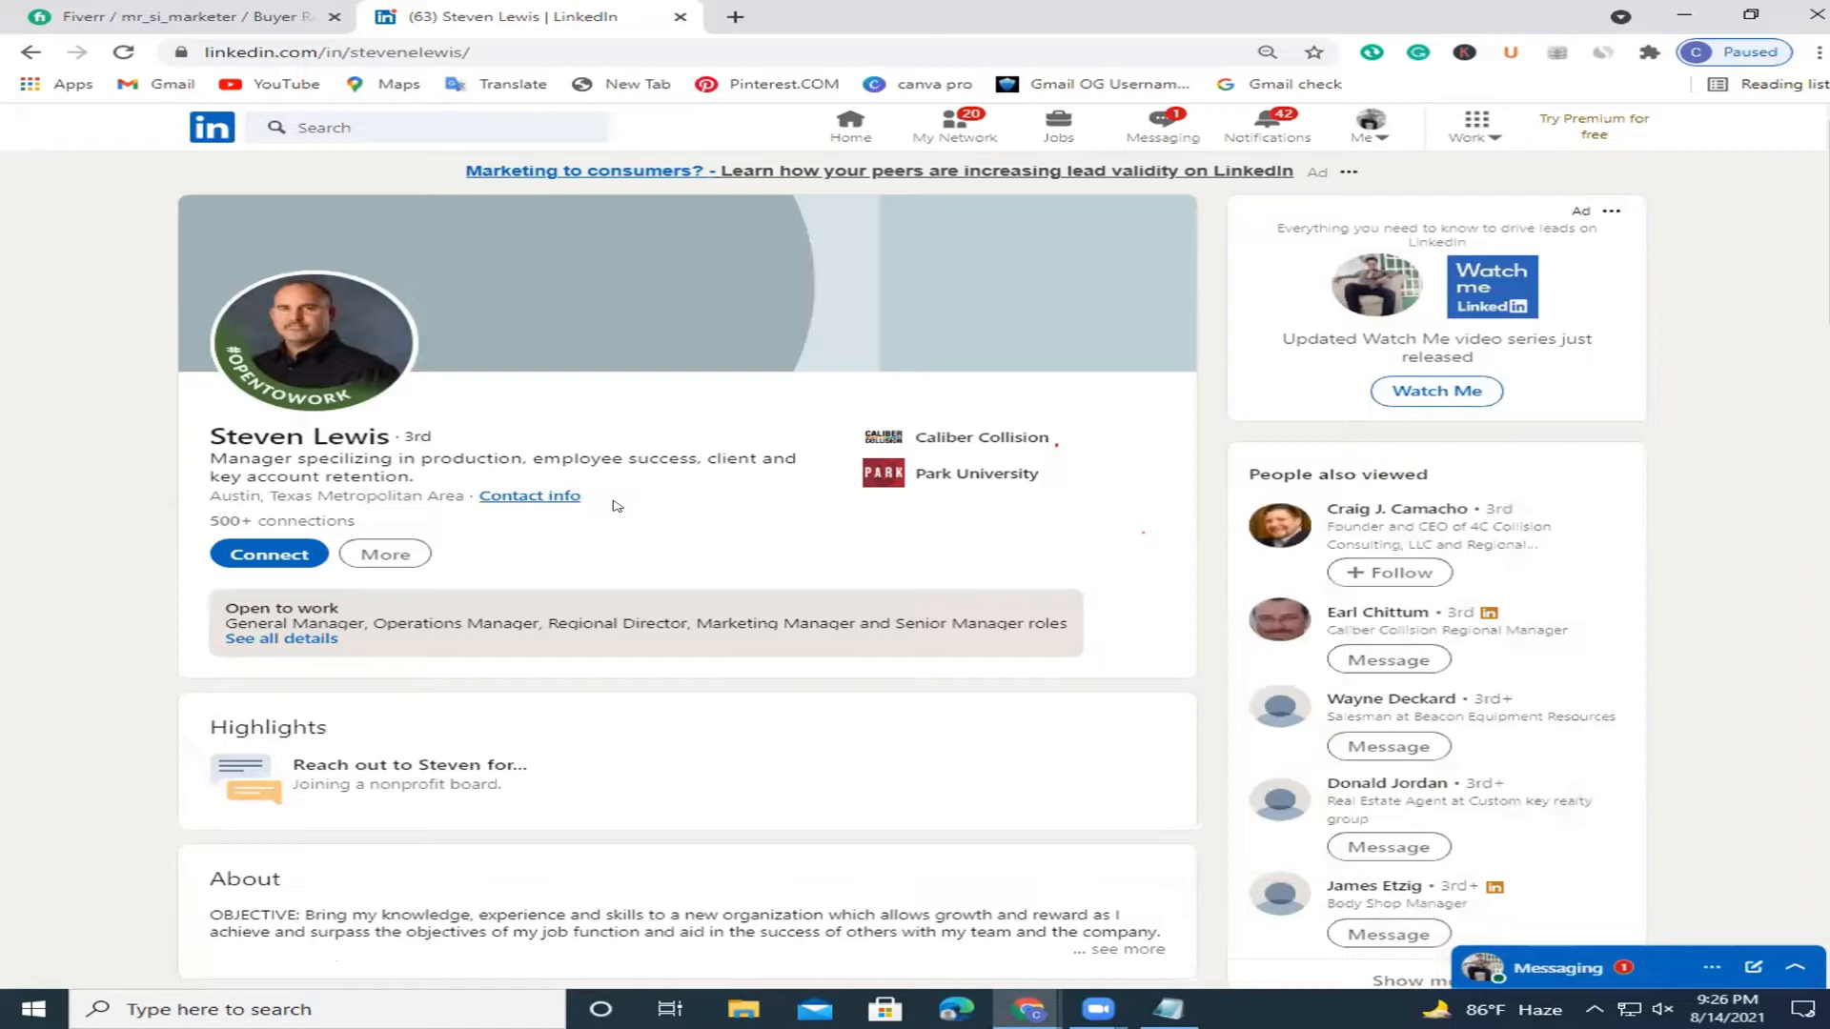
left_click(408, 125)
key("ctrl+v")
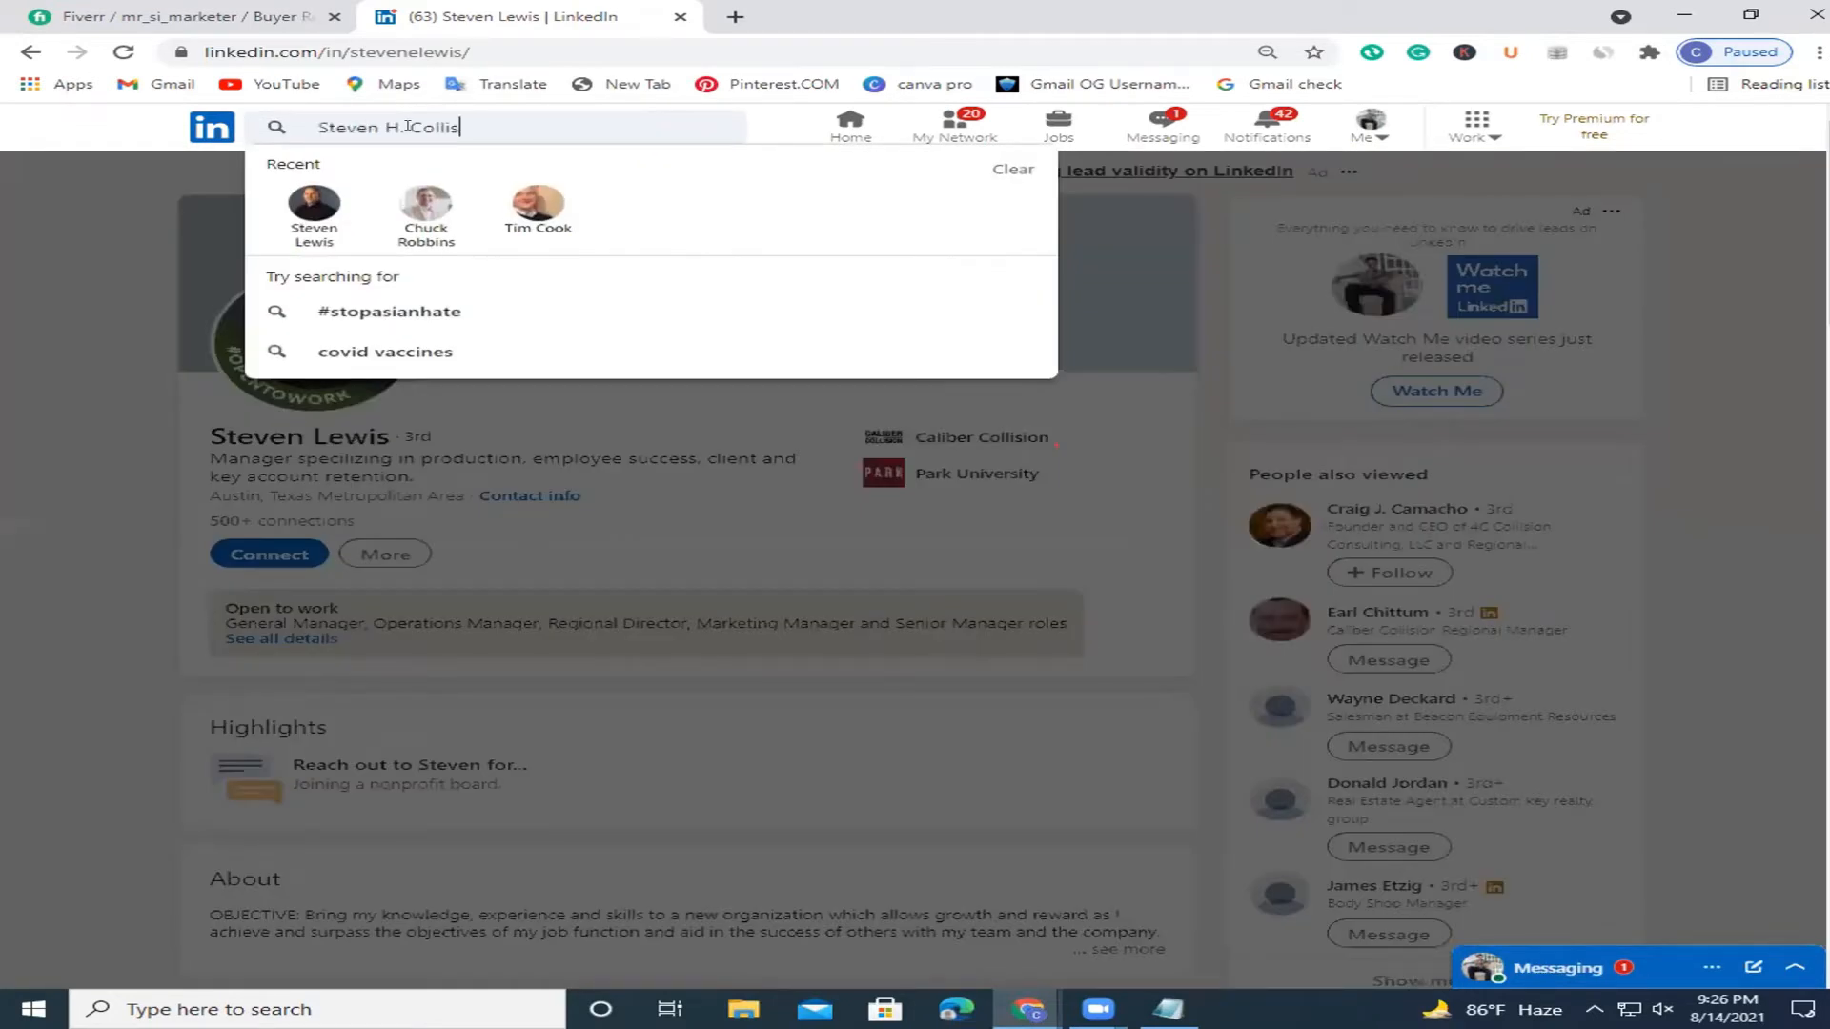
key("Return")
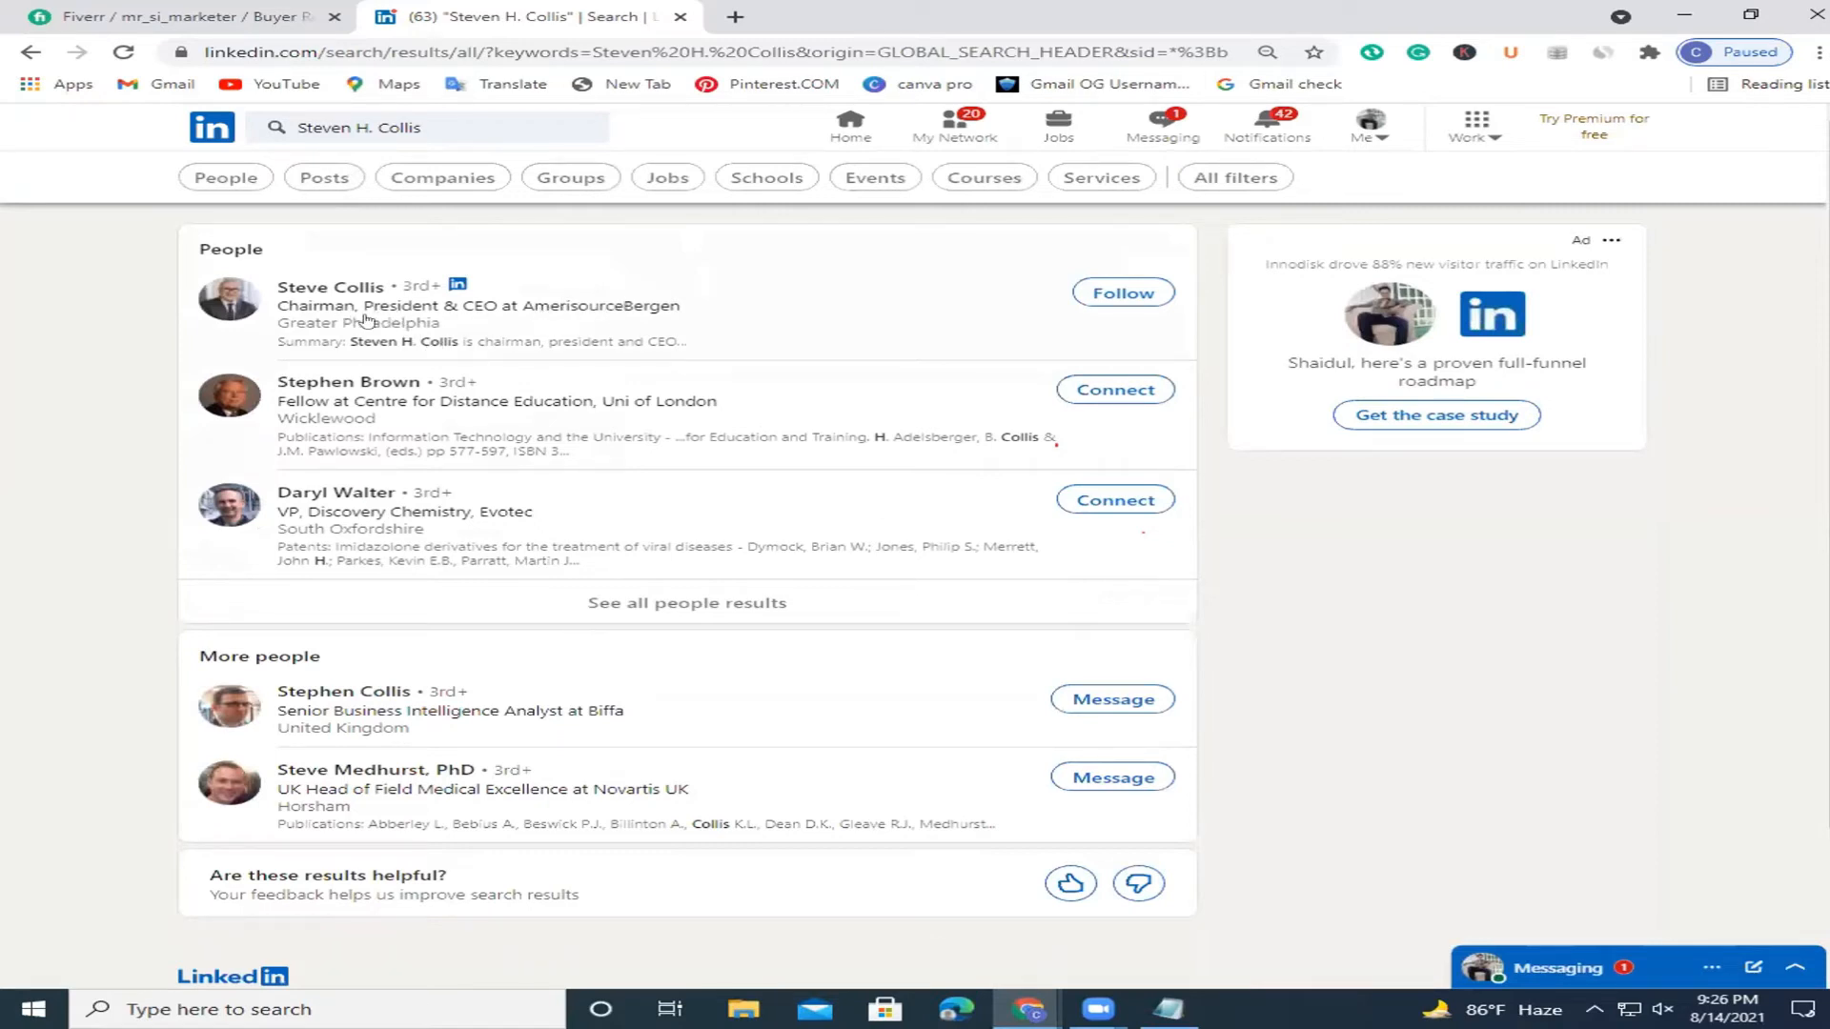
left_click(310, 289)
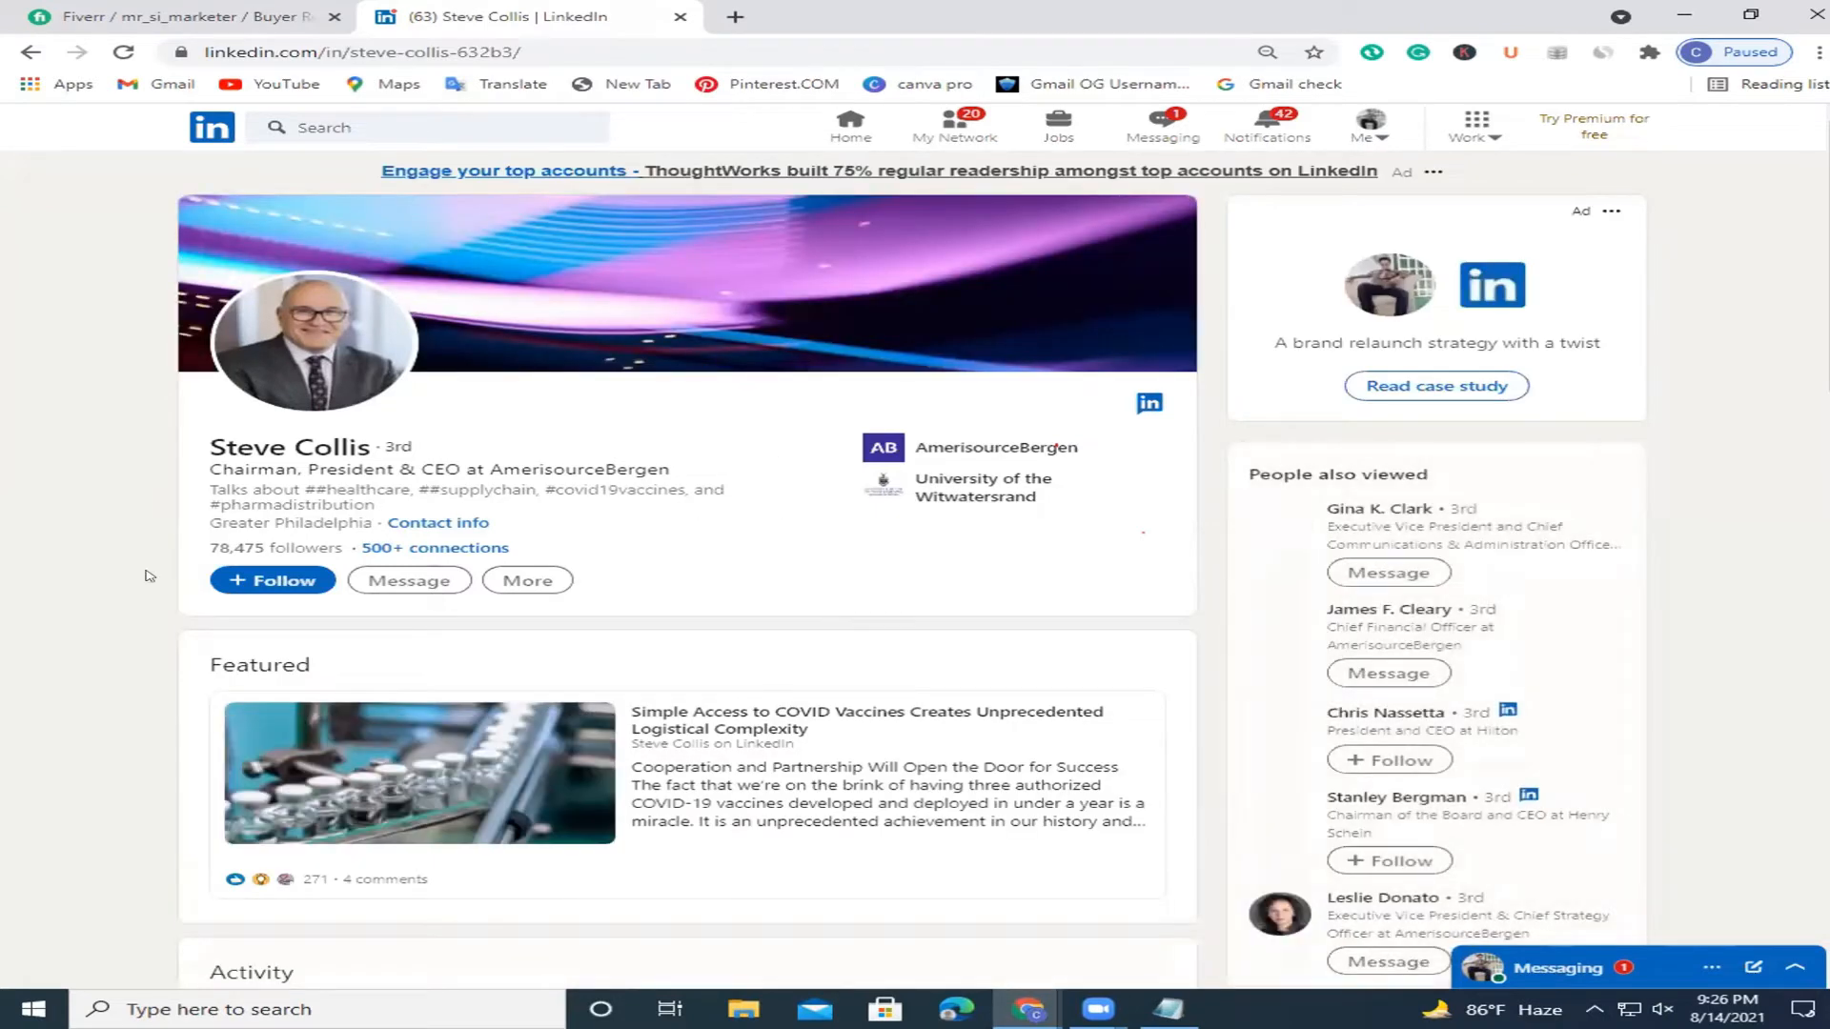
Scroll through the CEO's profile and check his full interests list.
left_click_drag(242, 458, 718, 472)
left_click(718, 472)
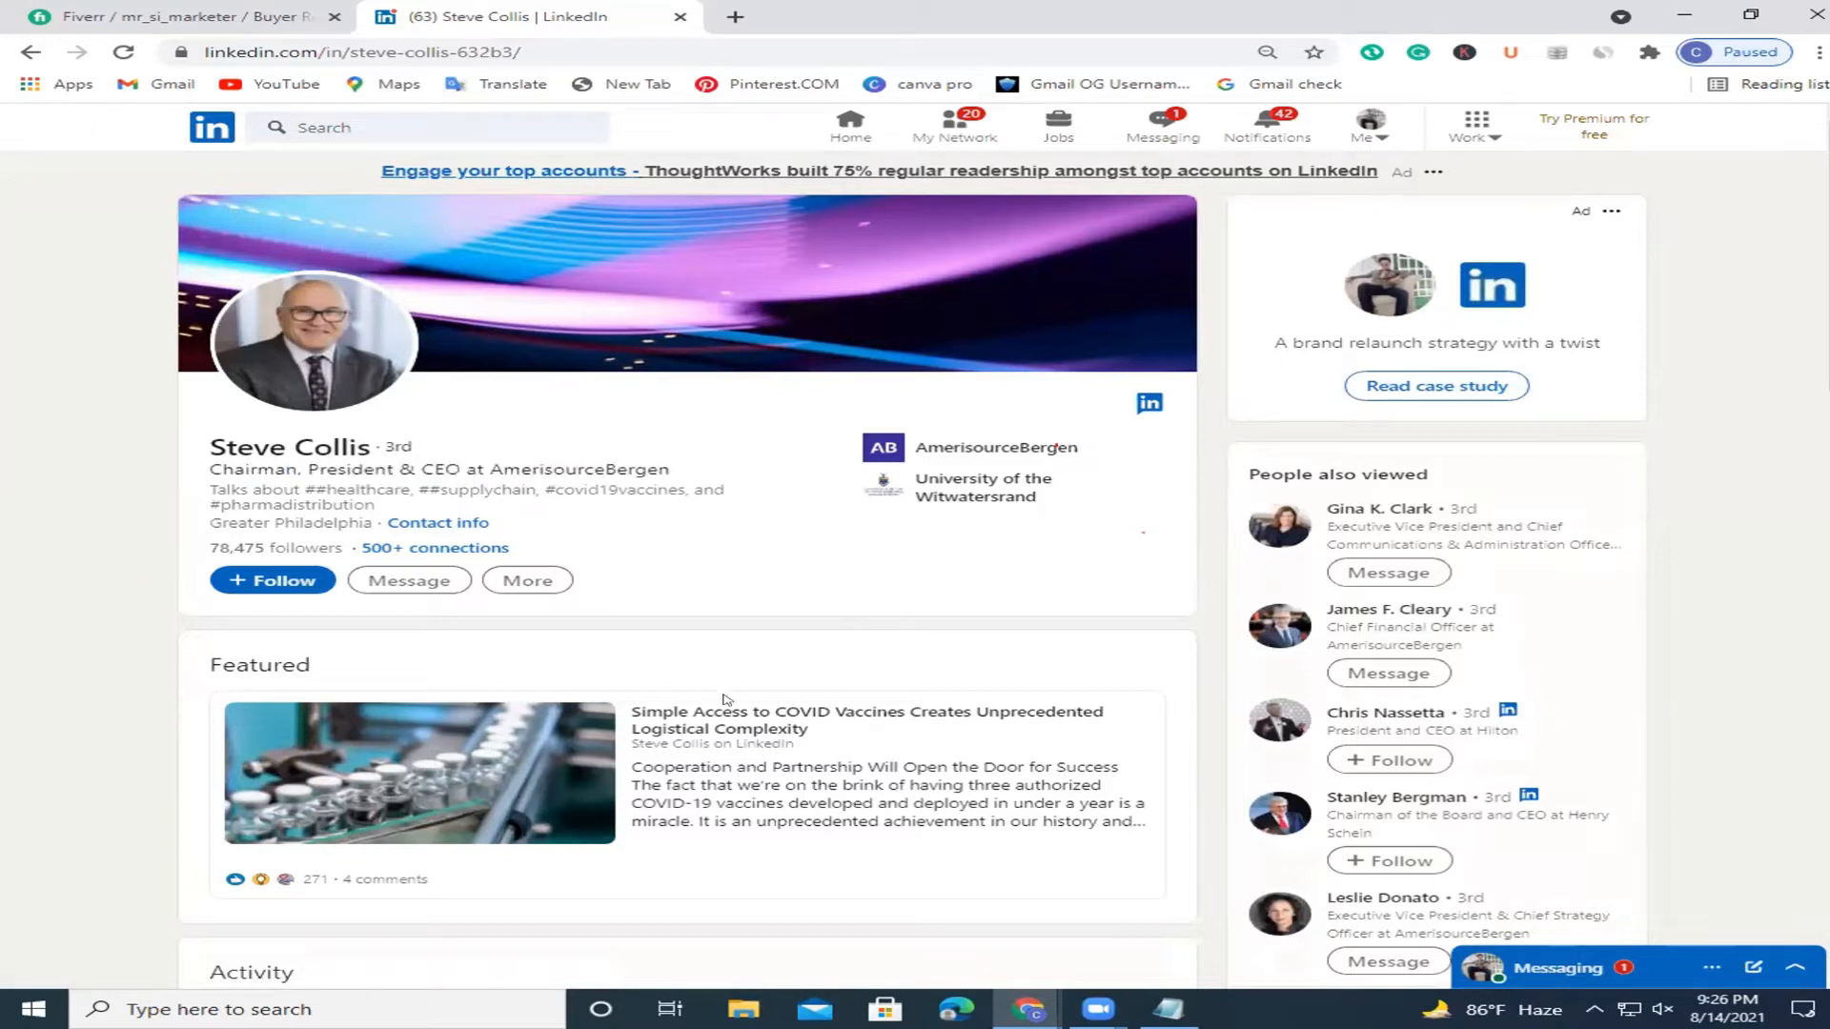
scroll(1057, 447, "down", 2)
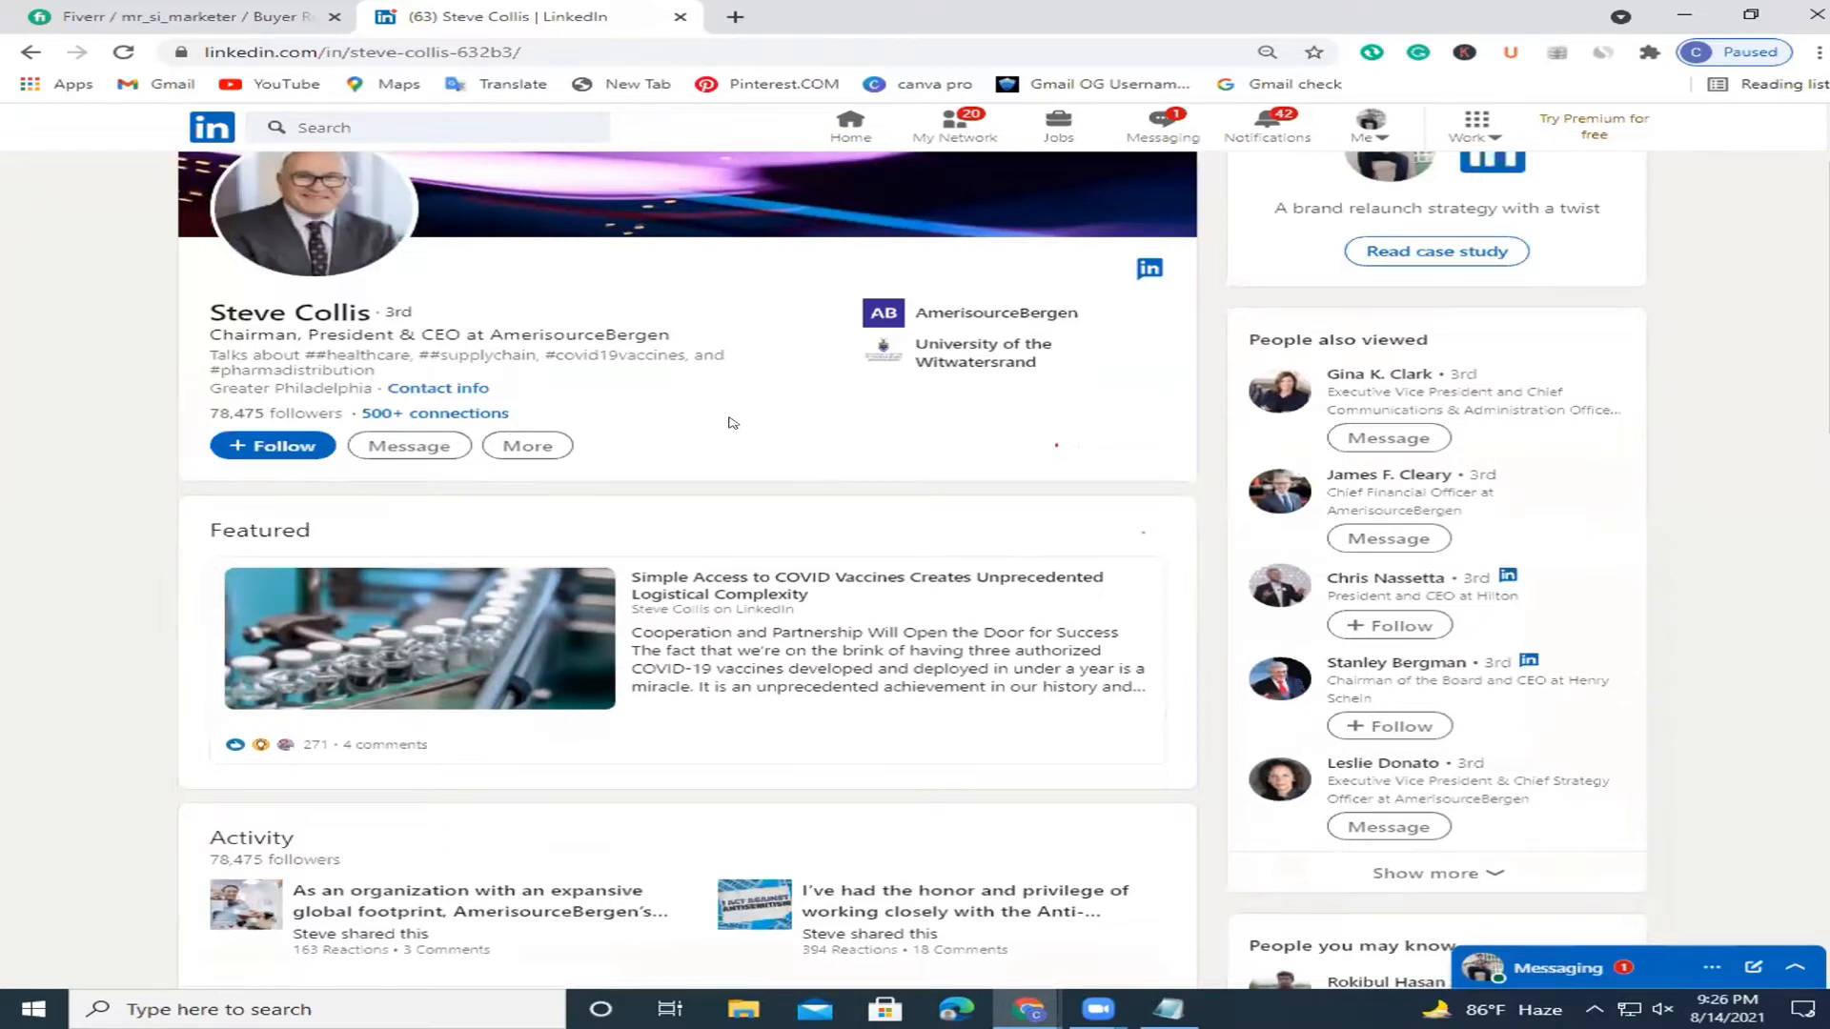
scroll(1056, 445, "down", 15)
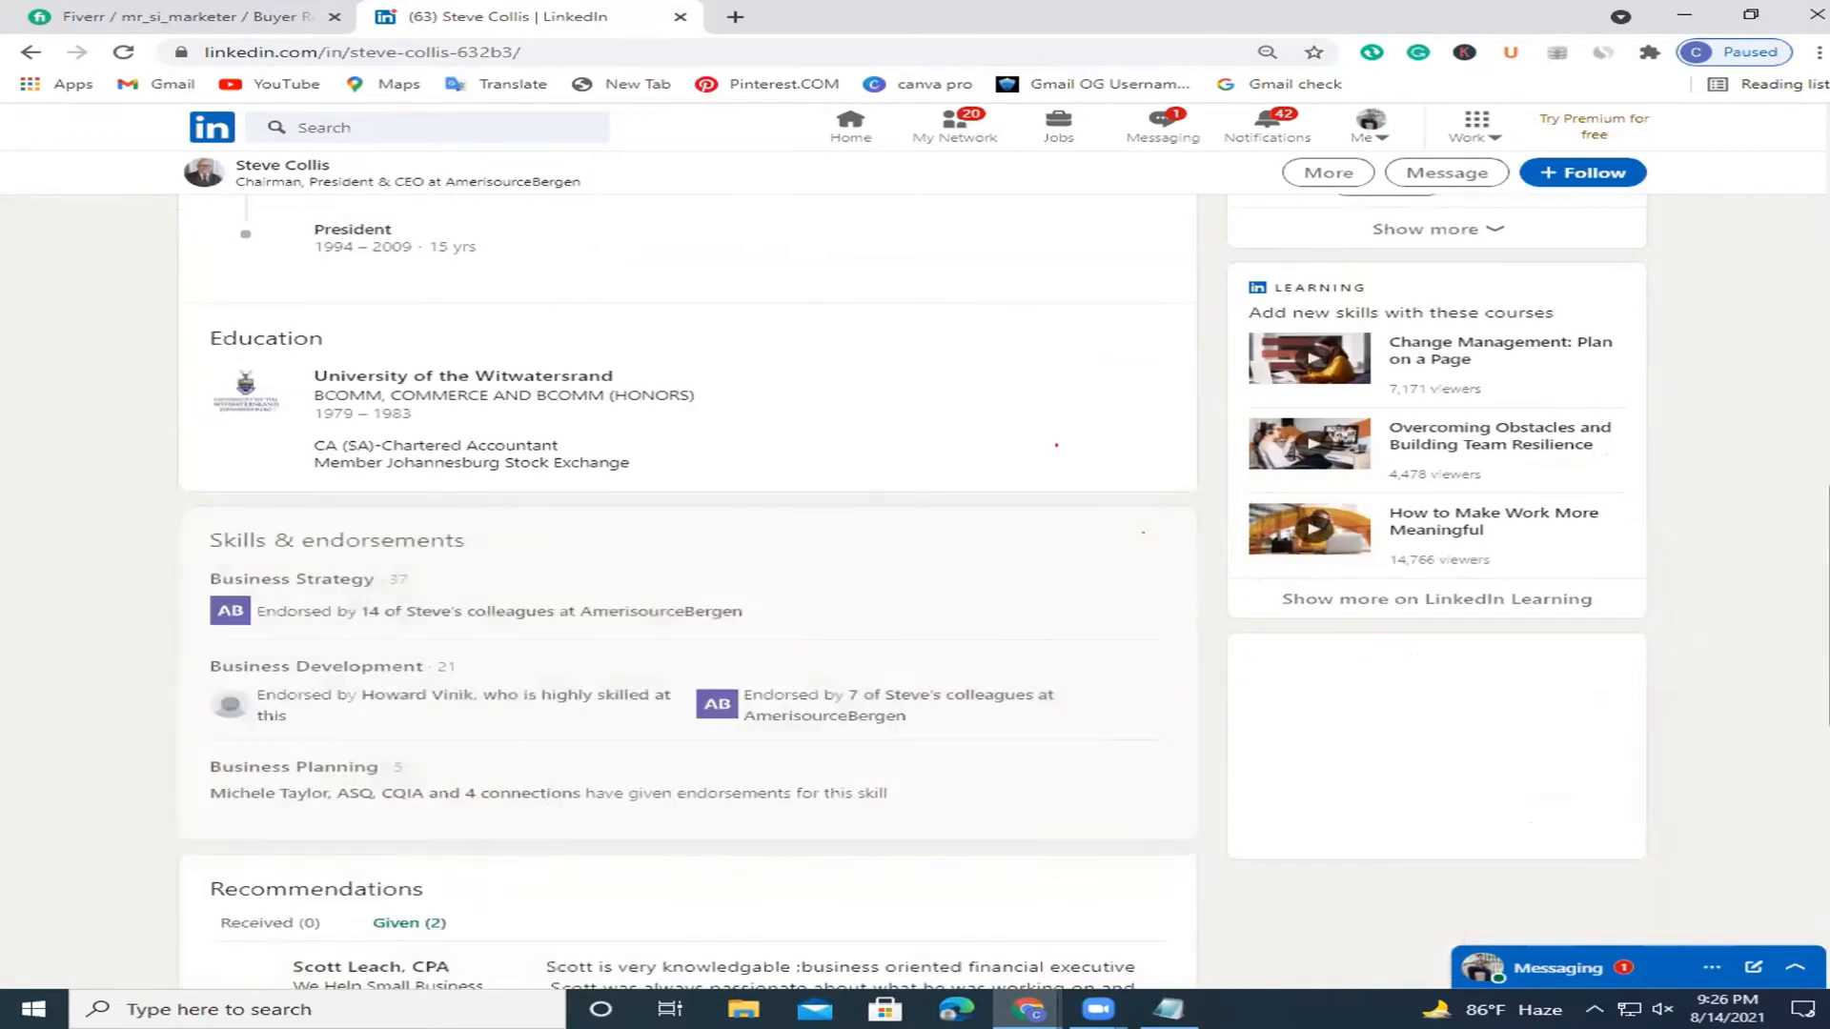
scroll(1056, 445, "down", 1)
scroll(1056, 445, "down", 8)
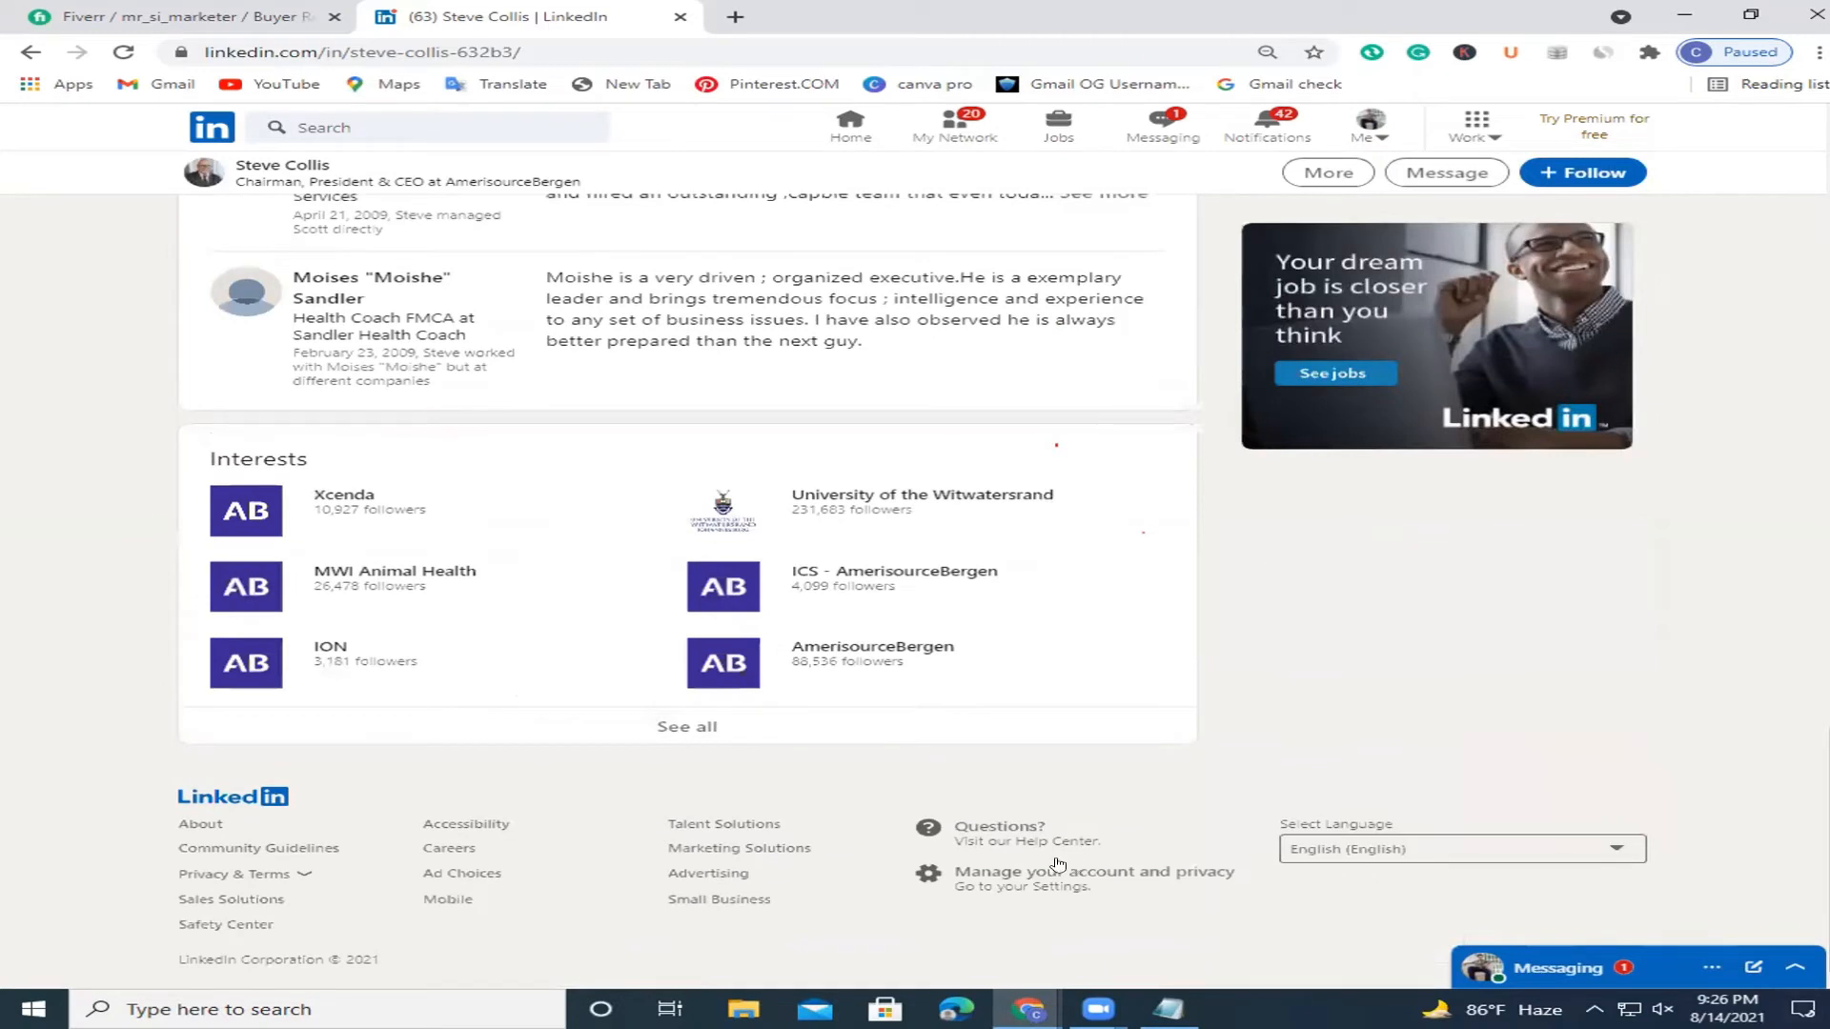
left_click(676, 732)
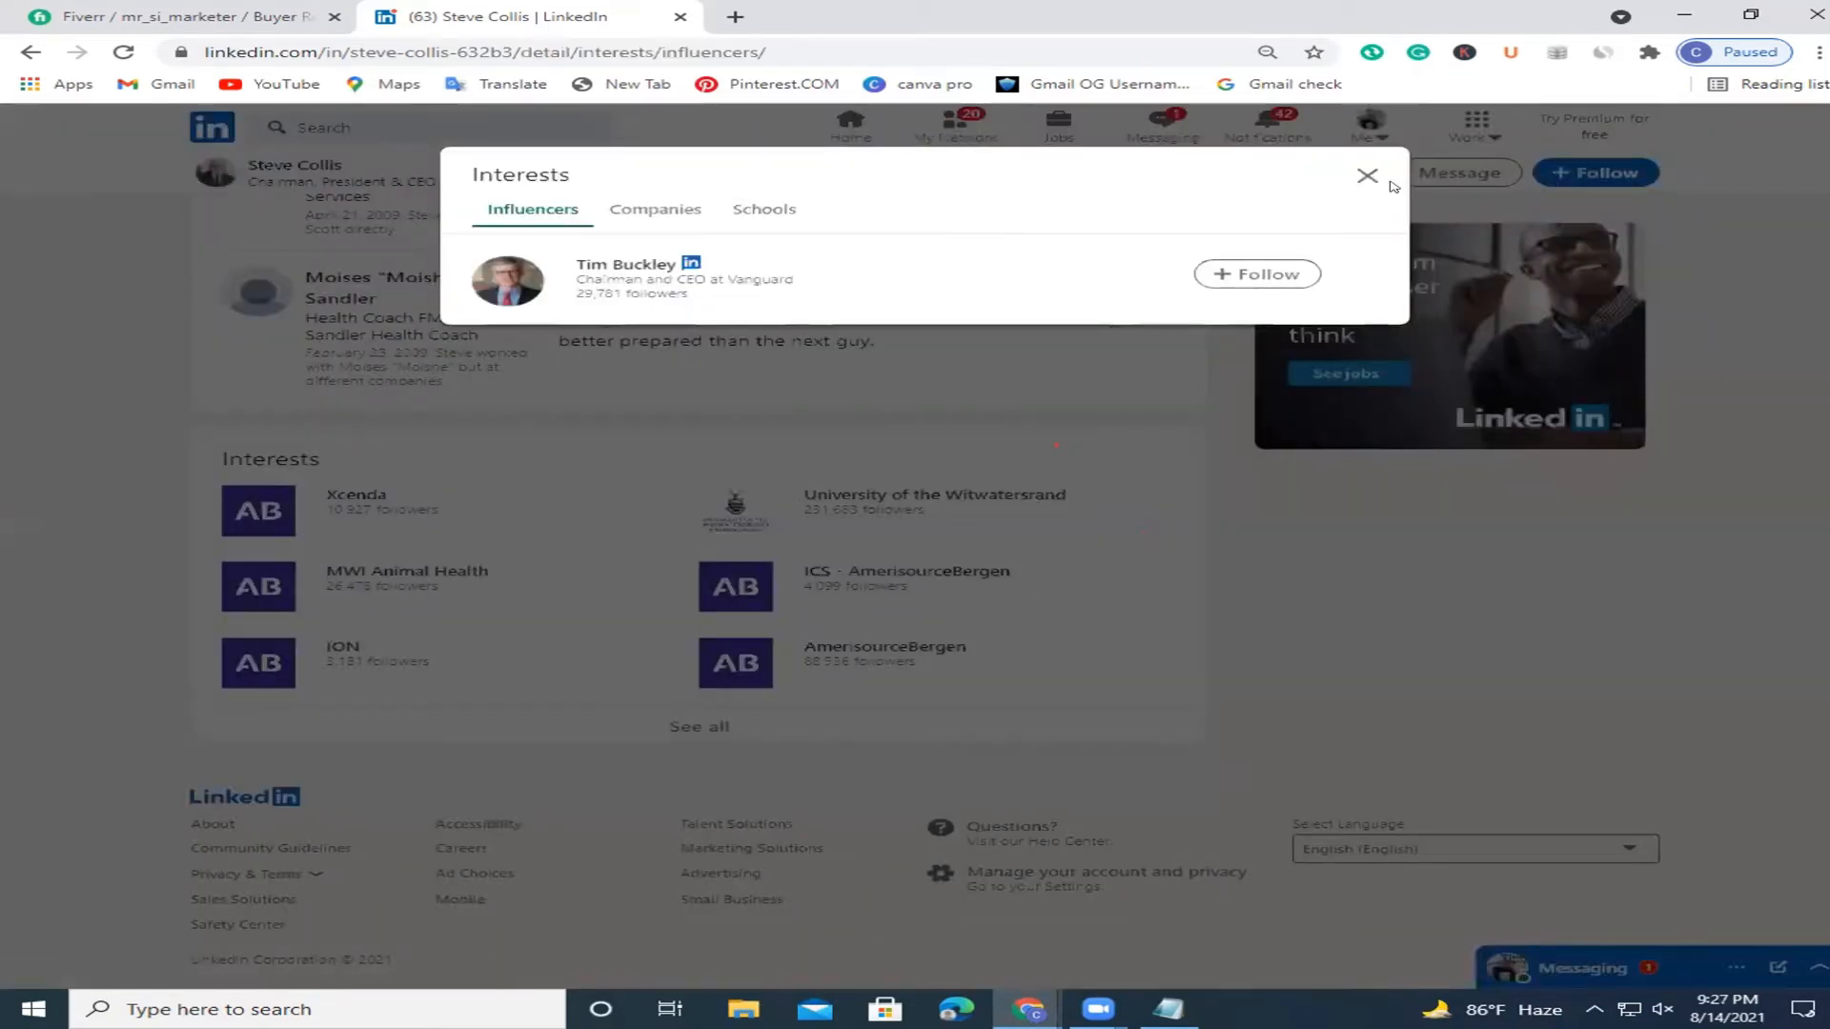
left_click(1367, 175)
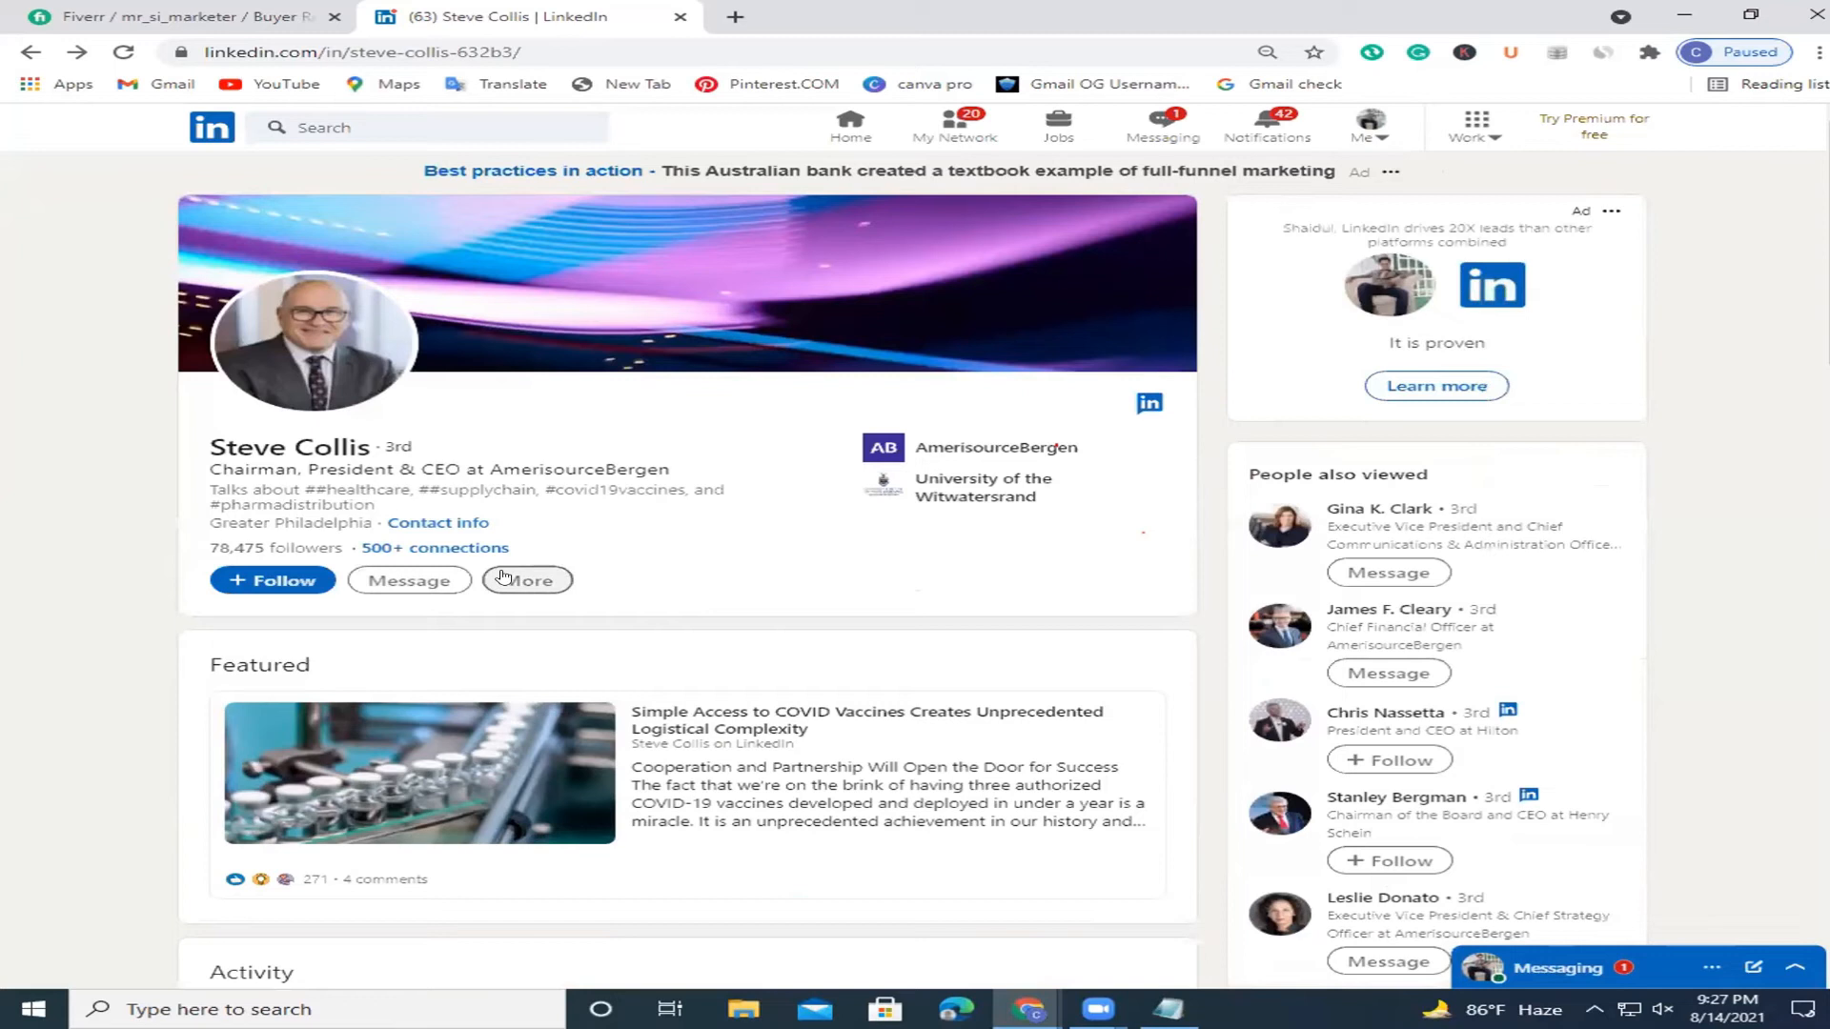
Follow the CEO through the More menu and reload the profile.
left_click(504, 577)
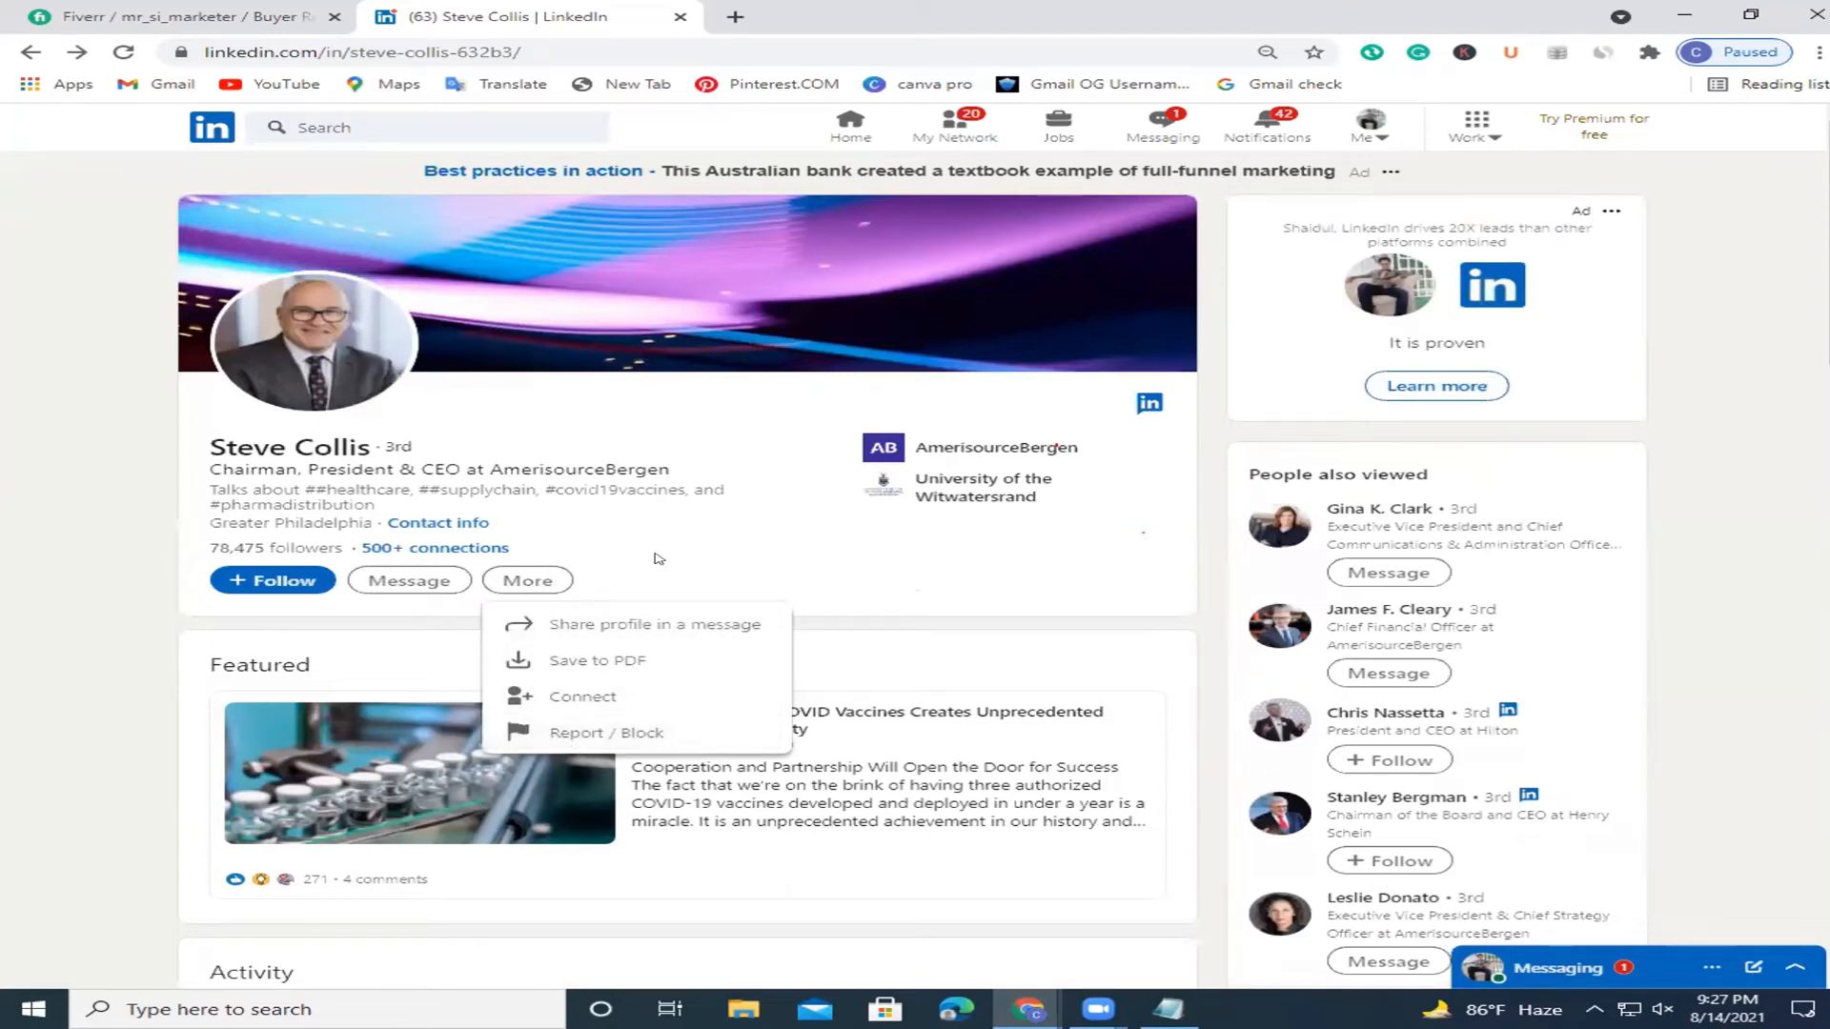
left_click(274, 581)
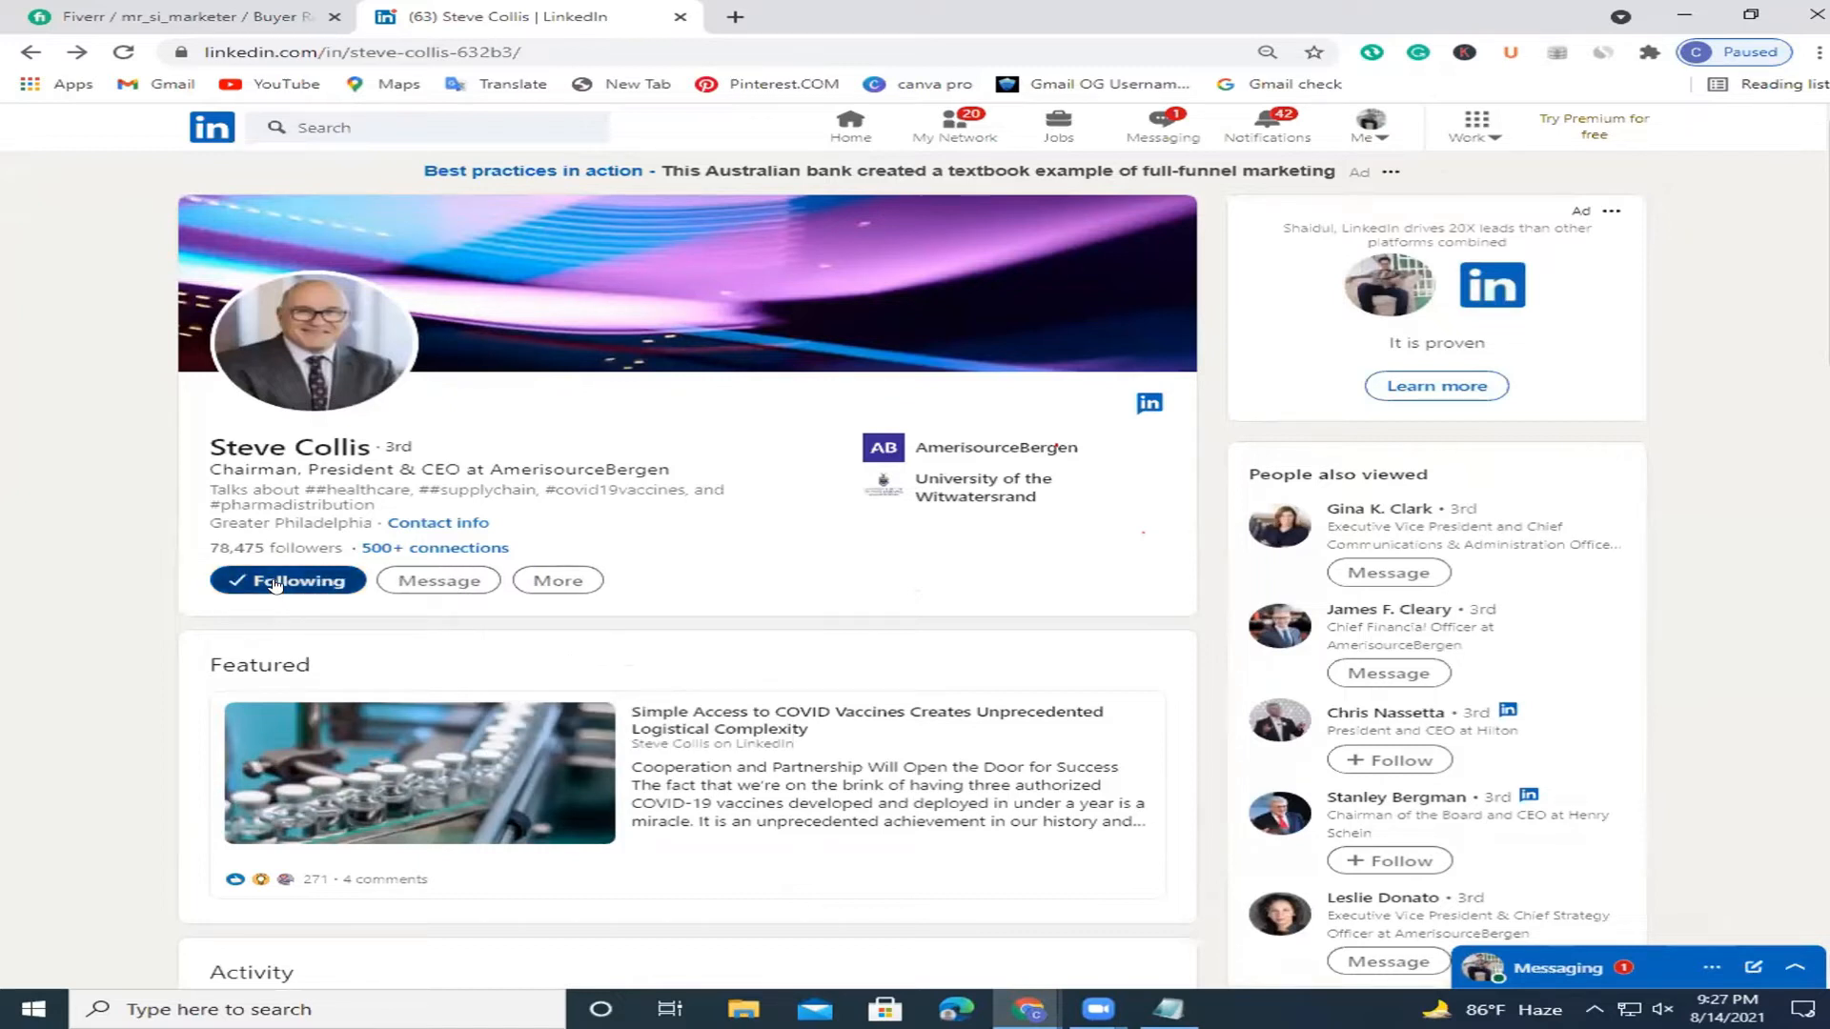
left_click(123, 54)
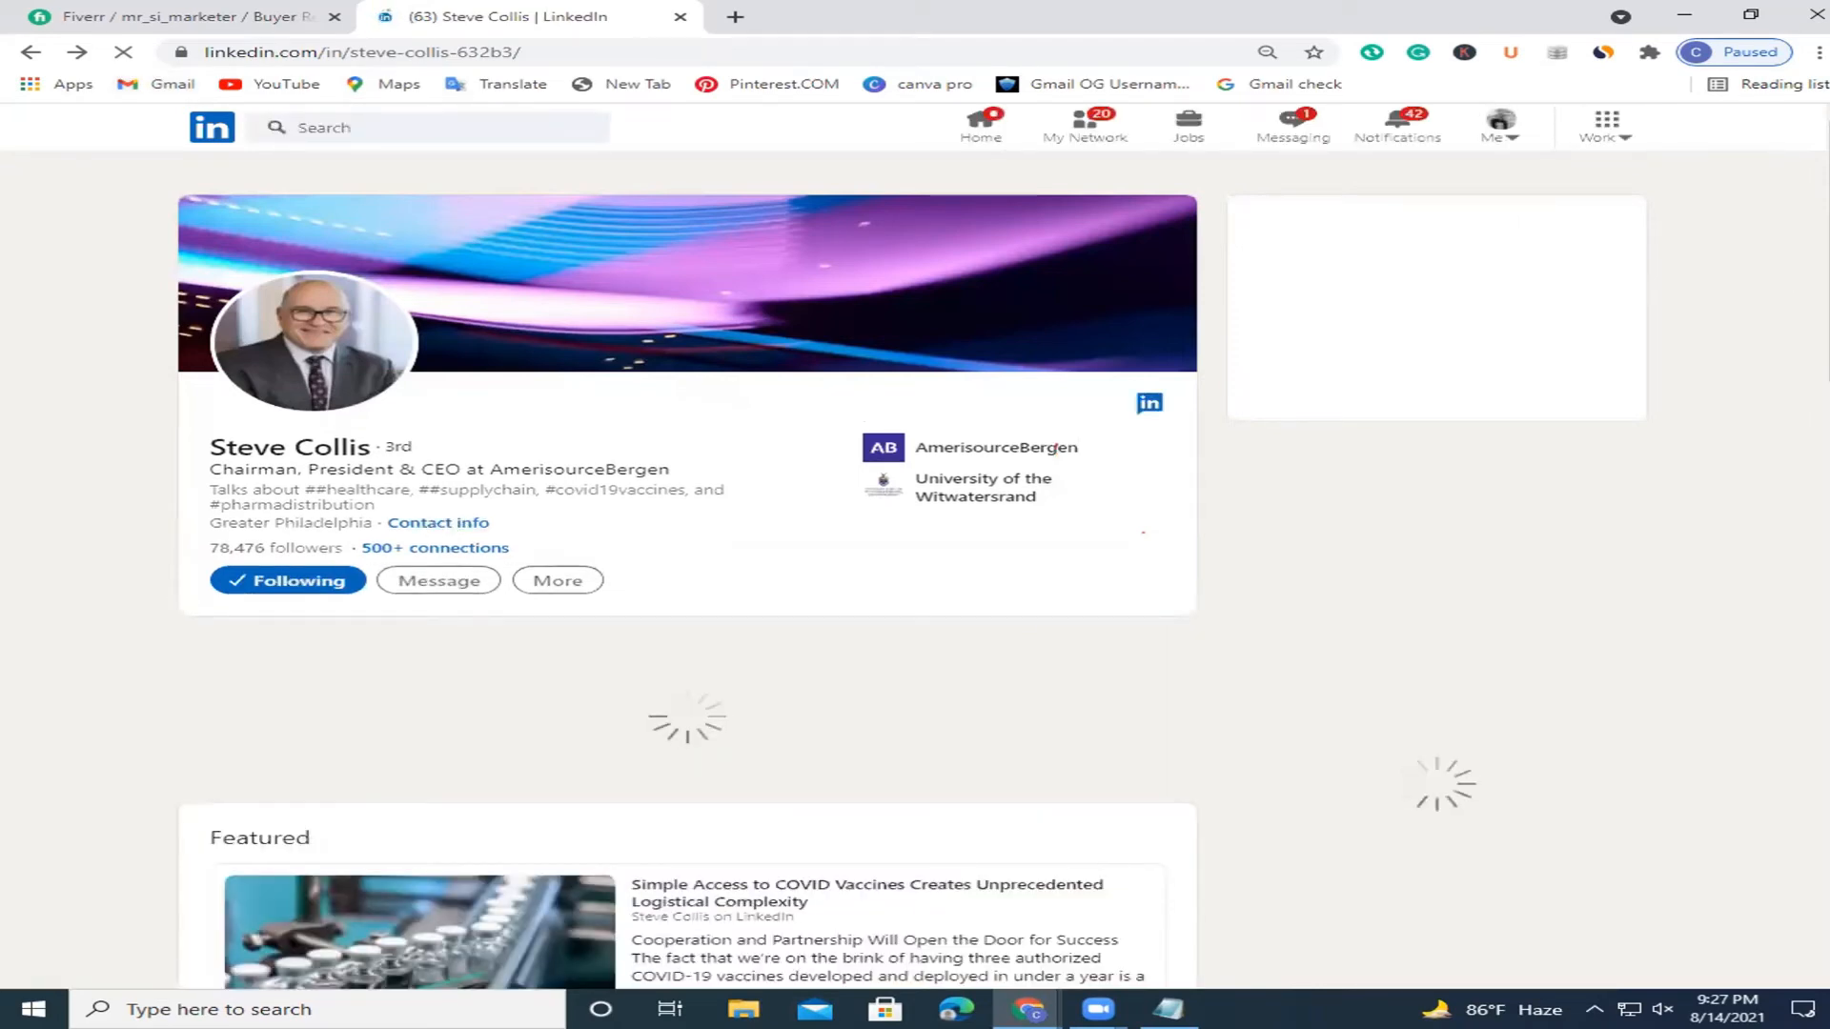
Open the CEO's LinkedIn Contact info in a new tab, review it, and close it.
scroll(1818, 586, "down", 5)
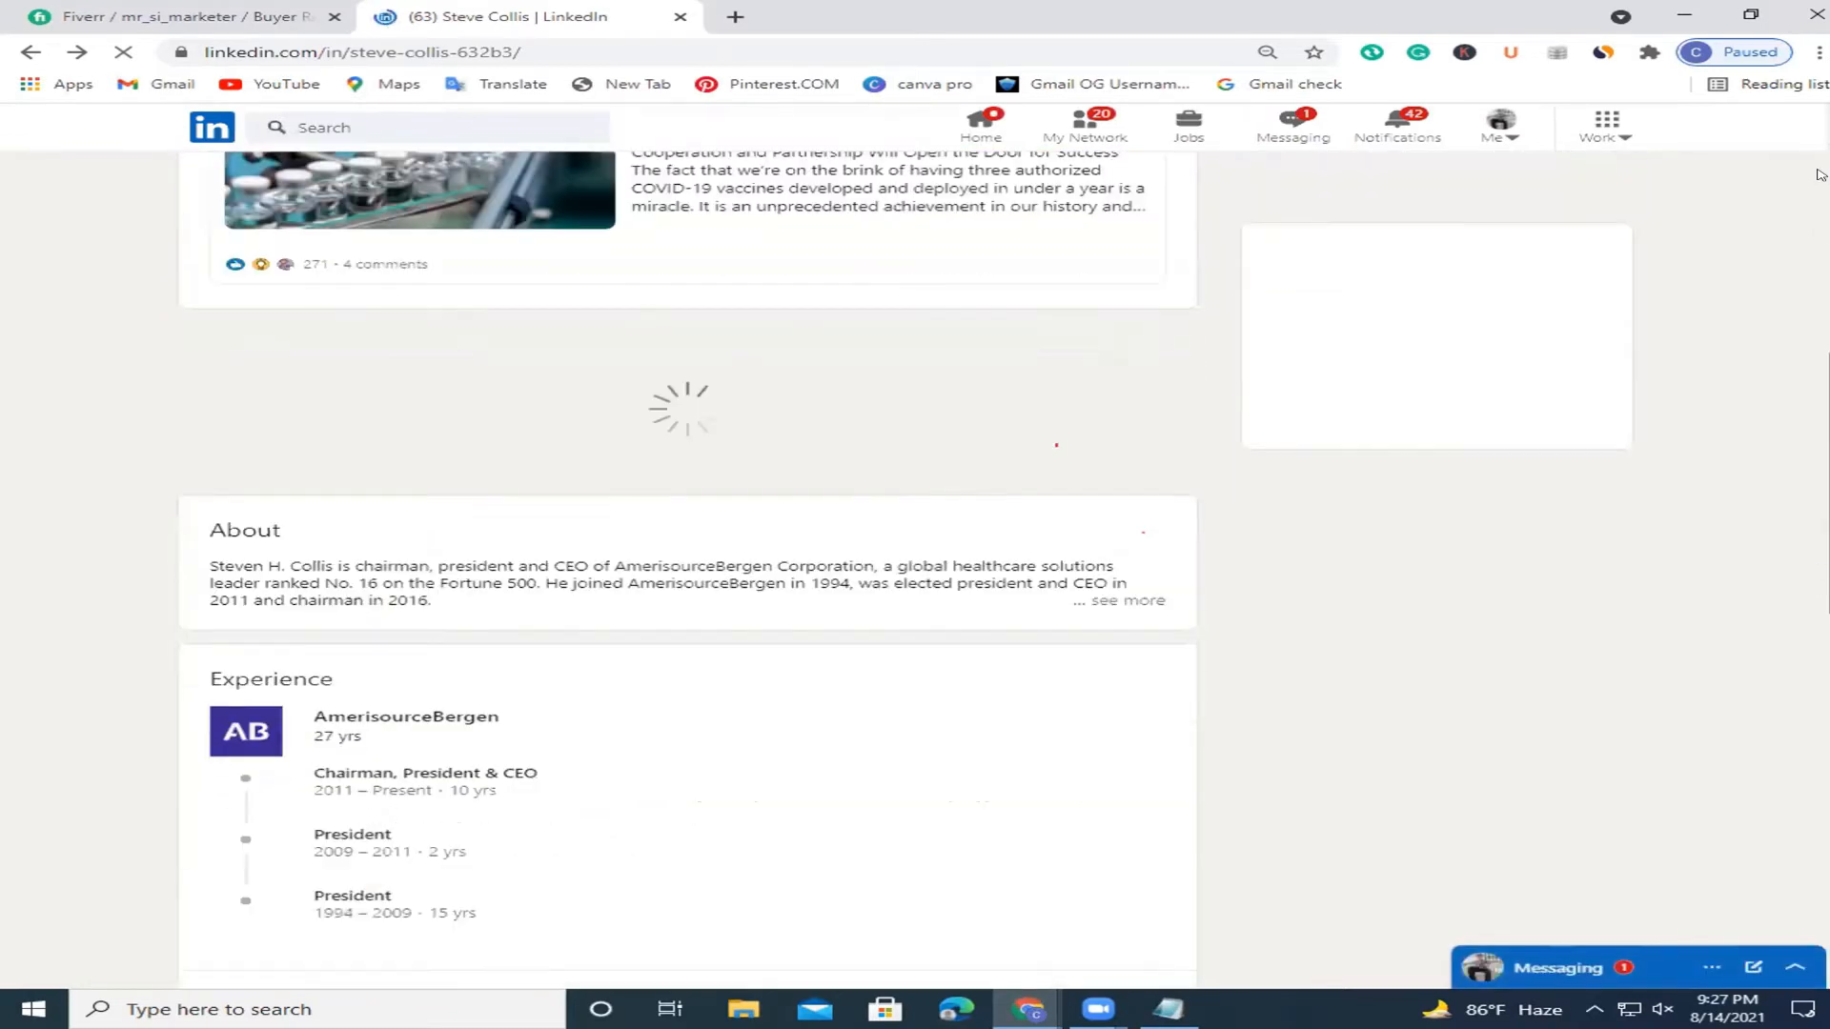
scroll(431, 527, "up", 8)
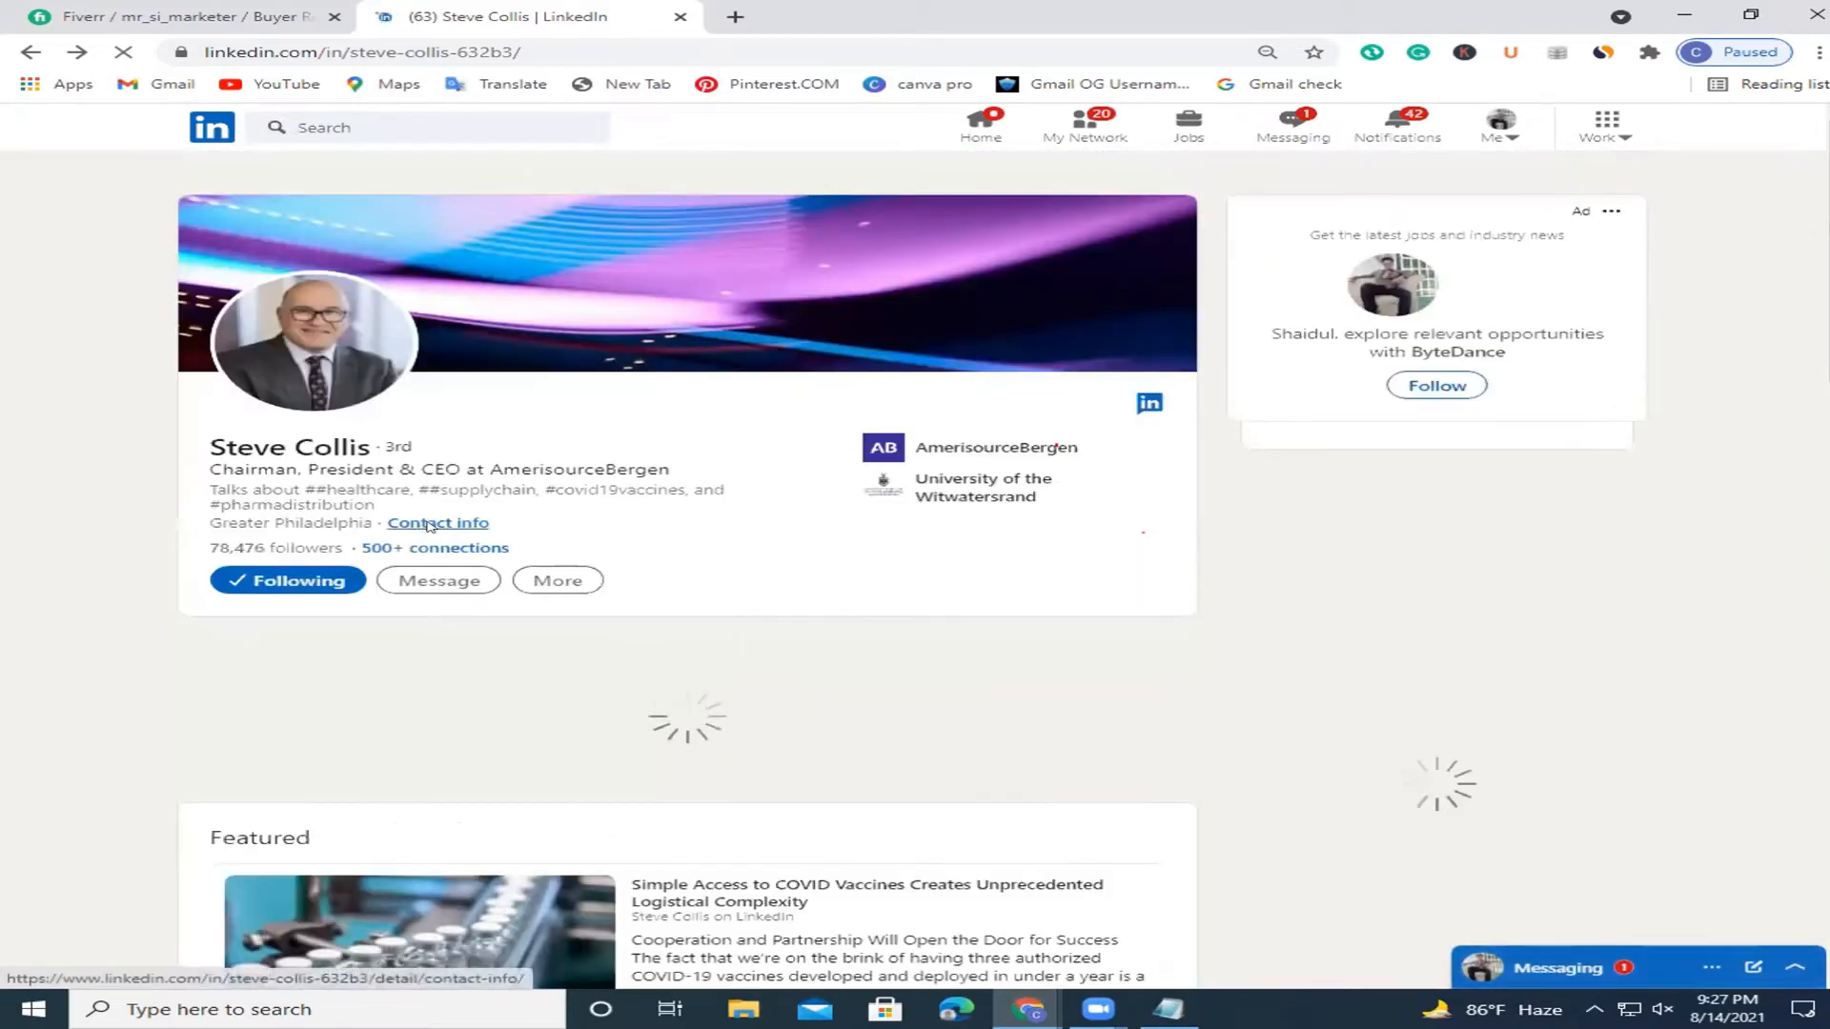
right_click(433, 527)
left_click(473, 541)
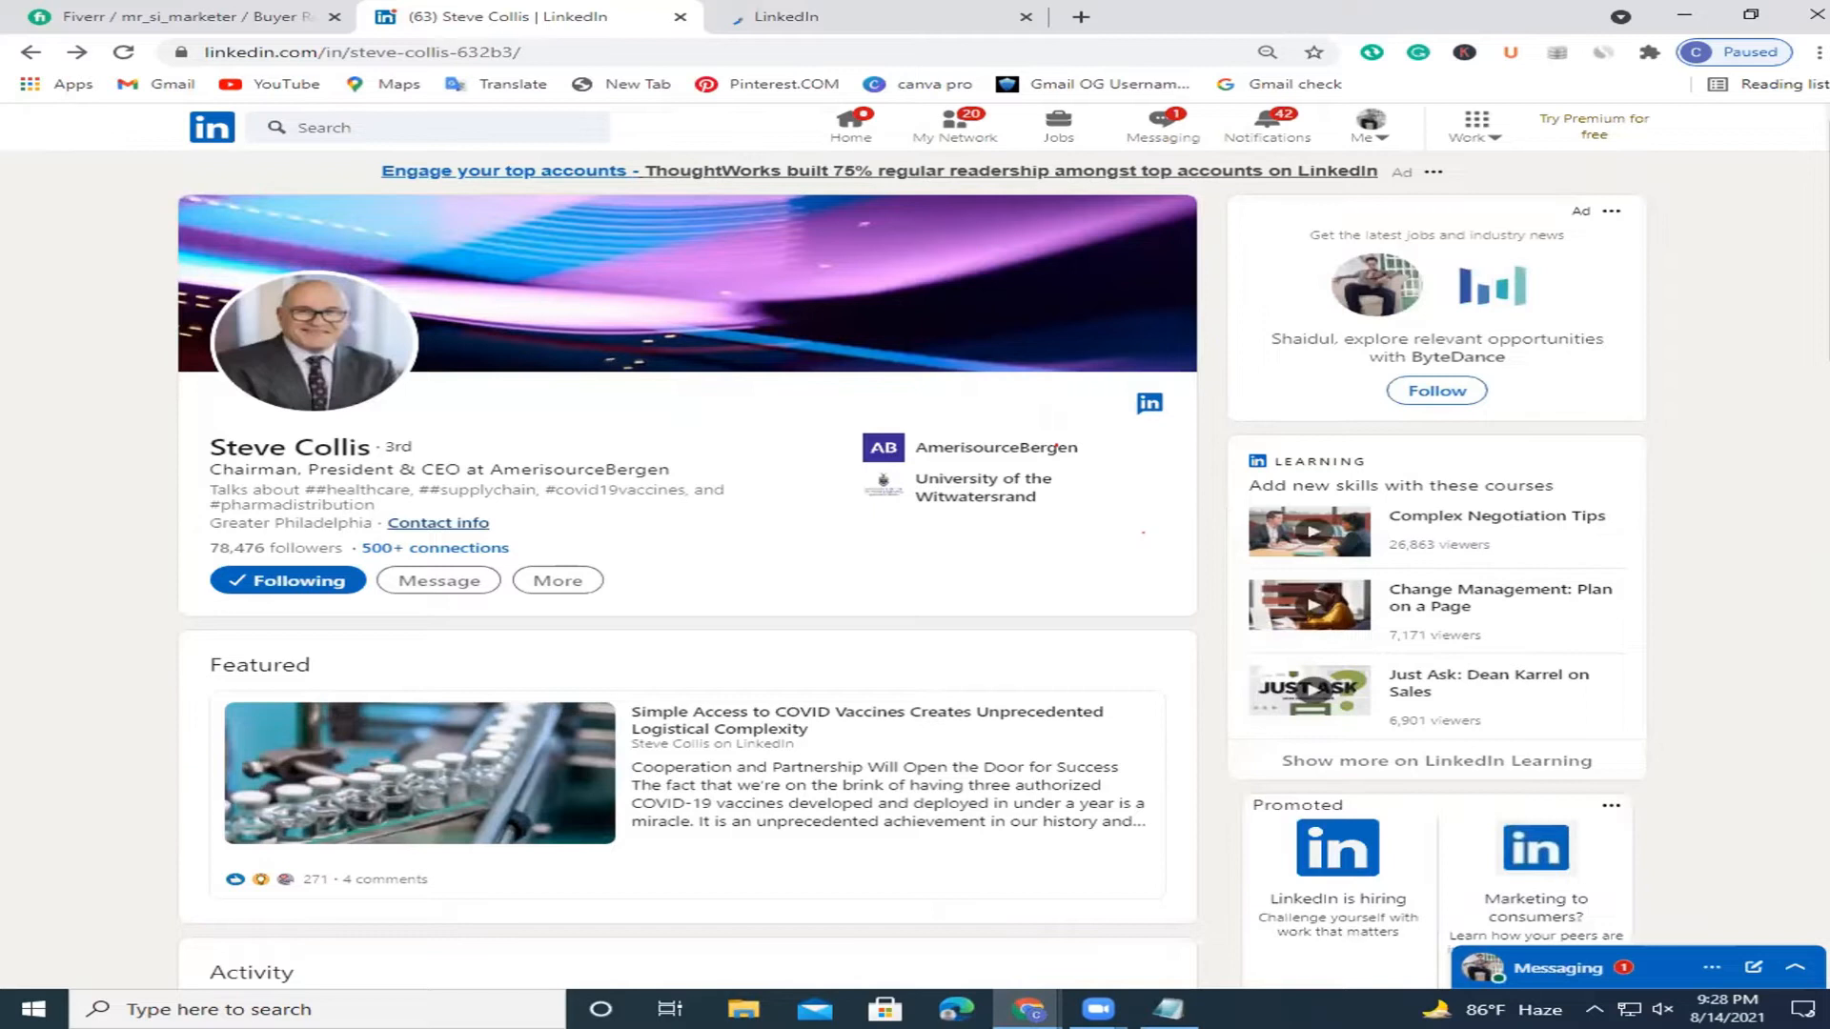
scroll(1143, 532, "down", 4)
scroll(1143, 532, "down", 10)
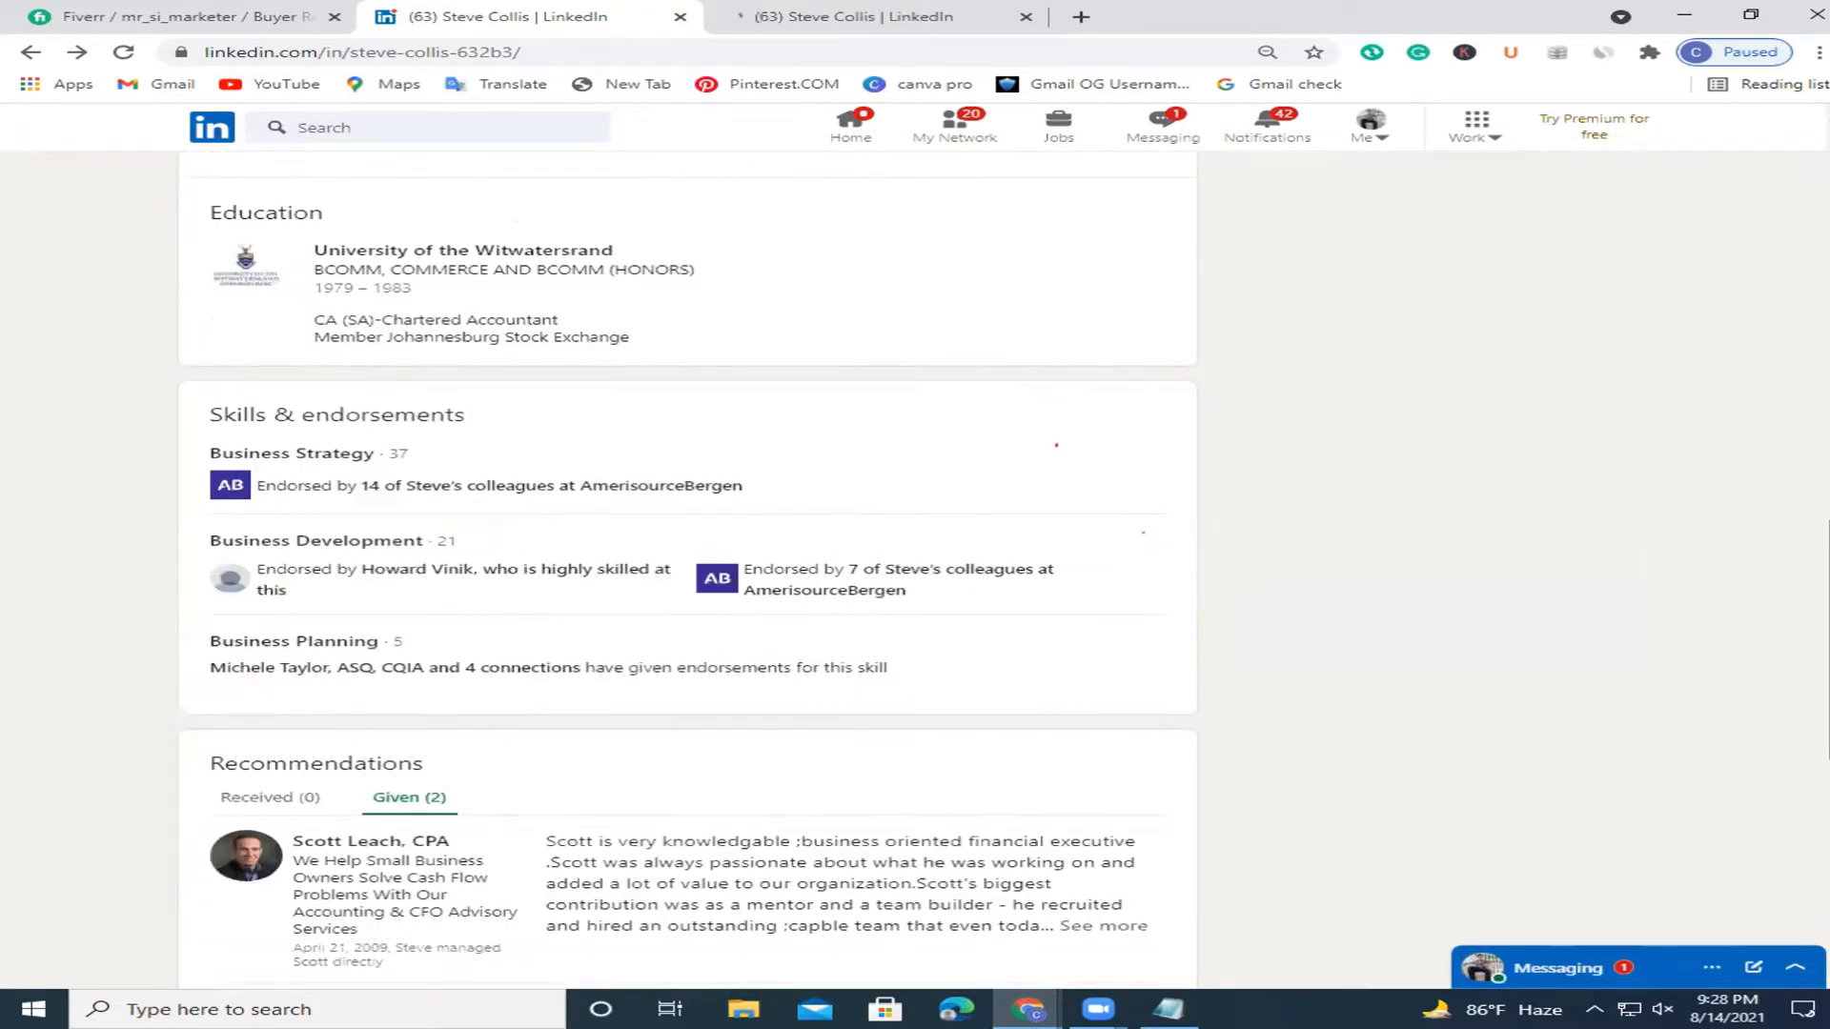
scroll(1143, 532, "down", 5)
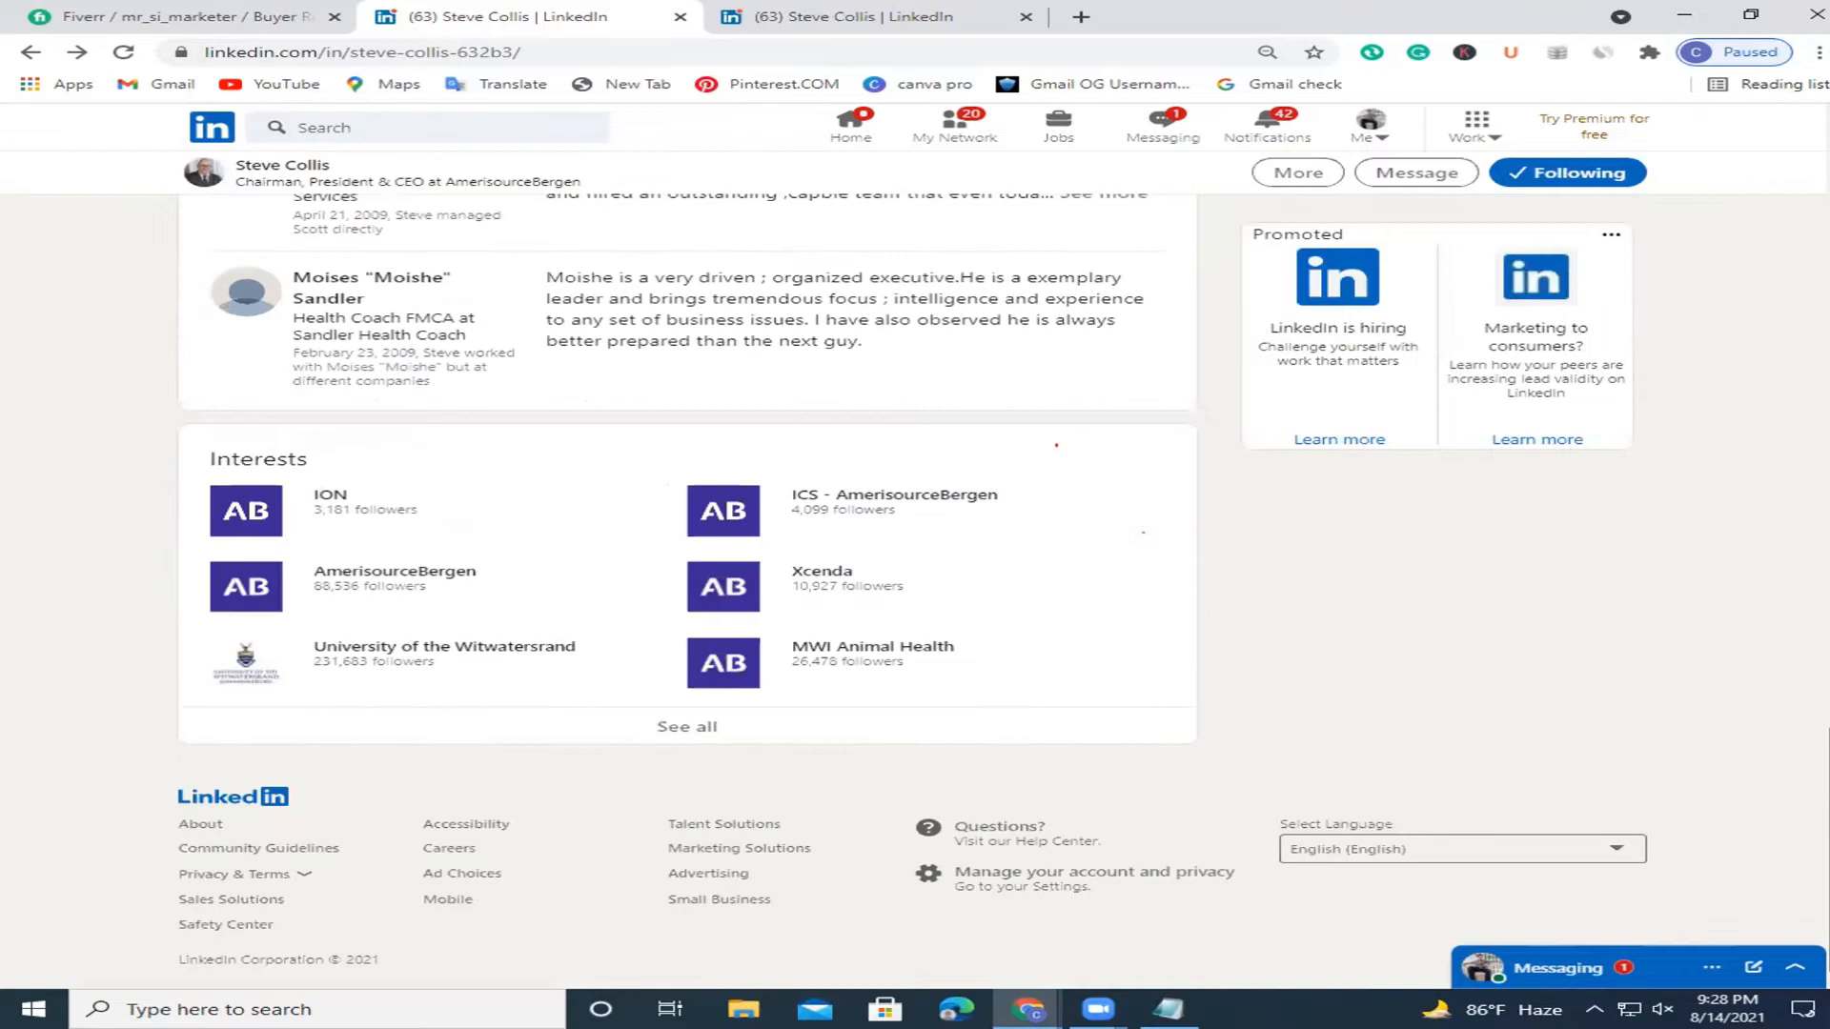
key("Home")
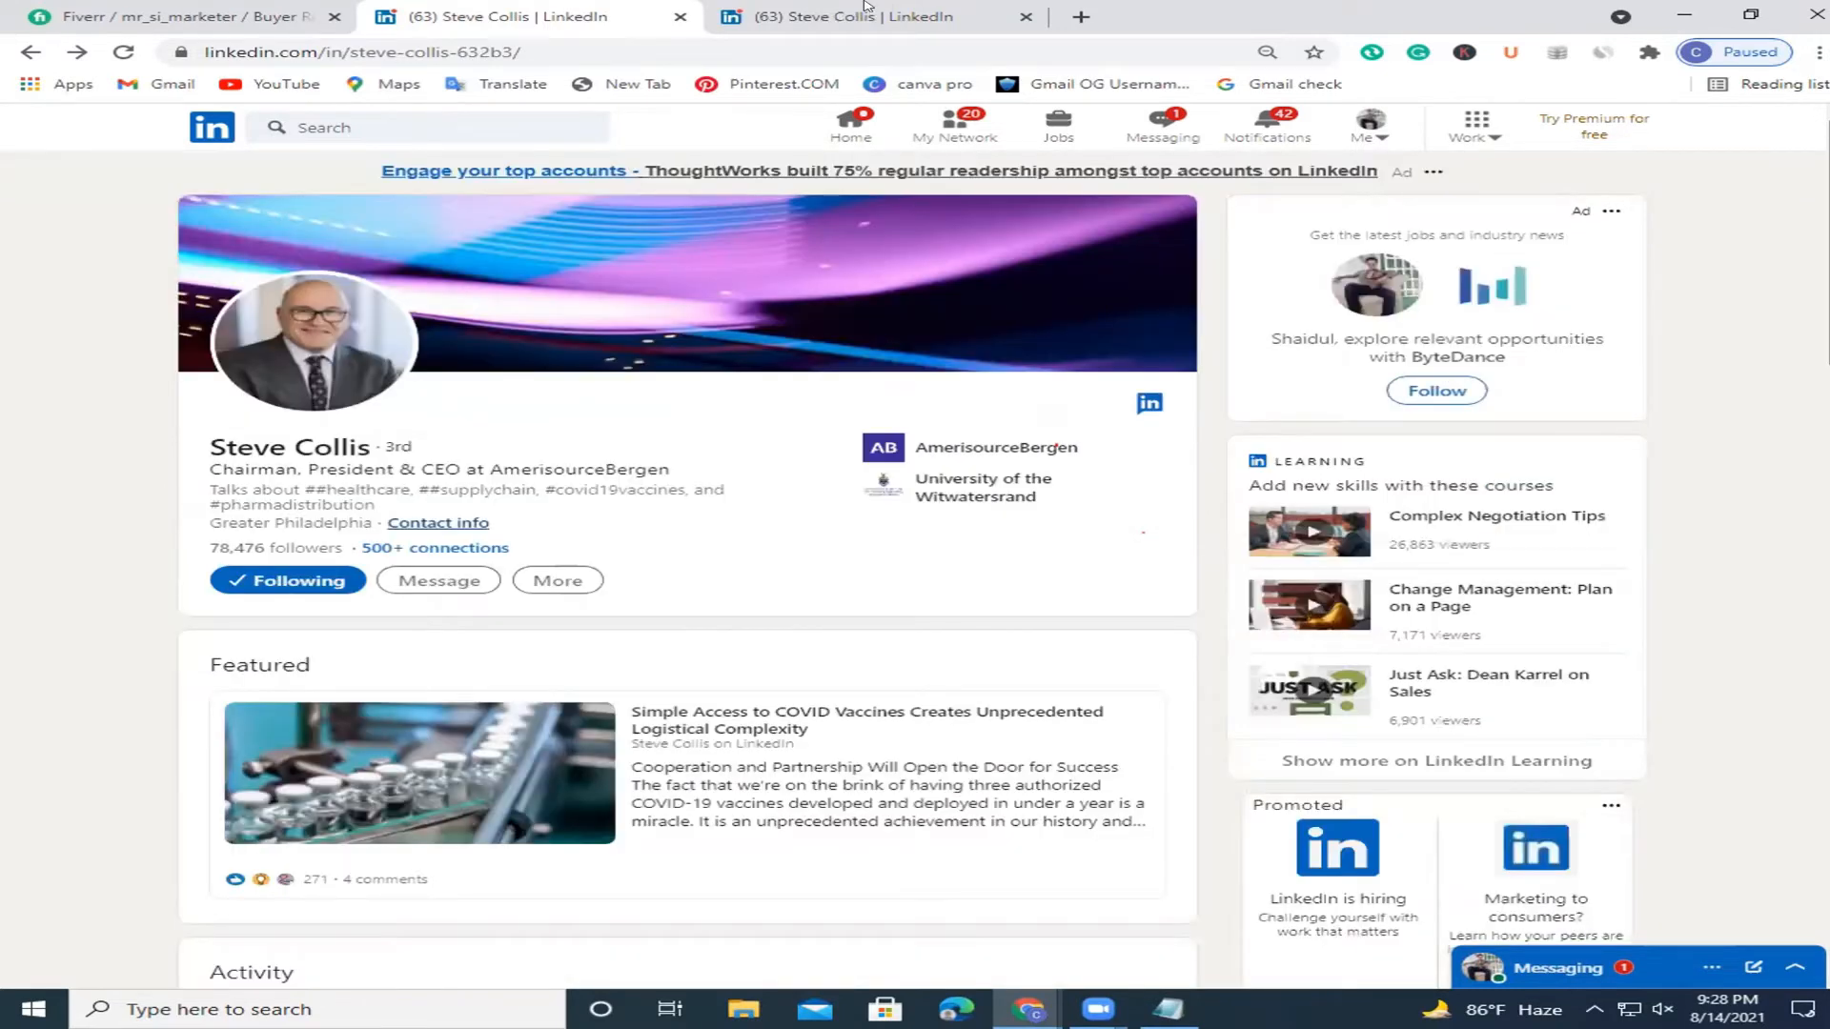
key("ctrl+Tab")
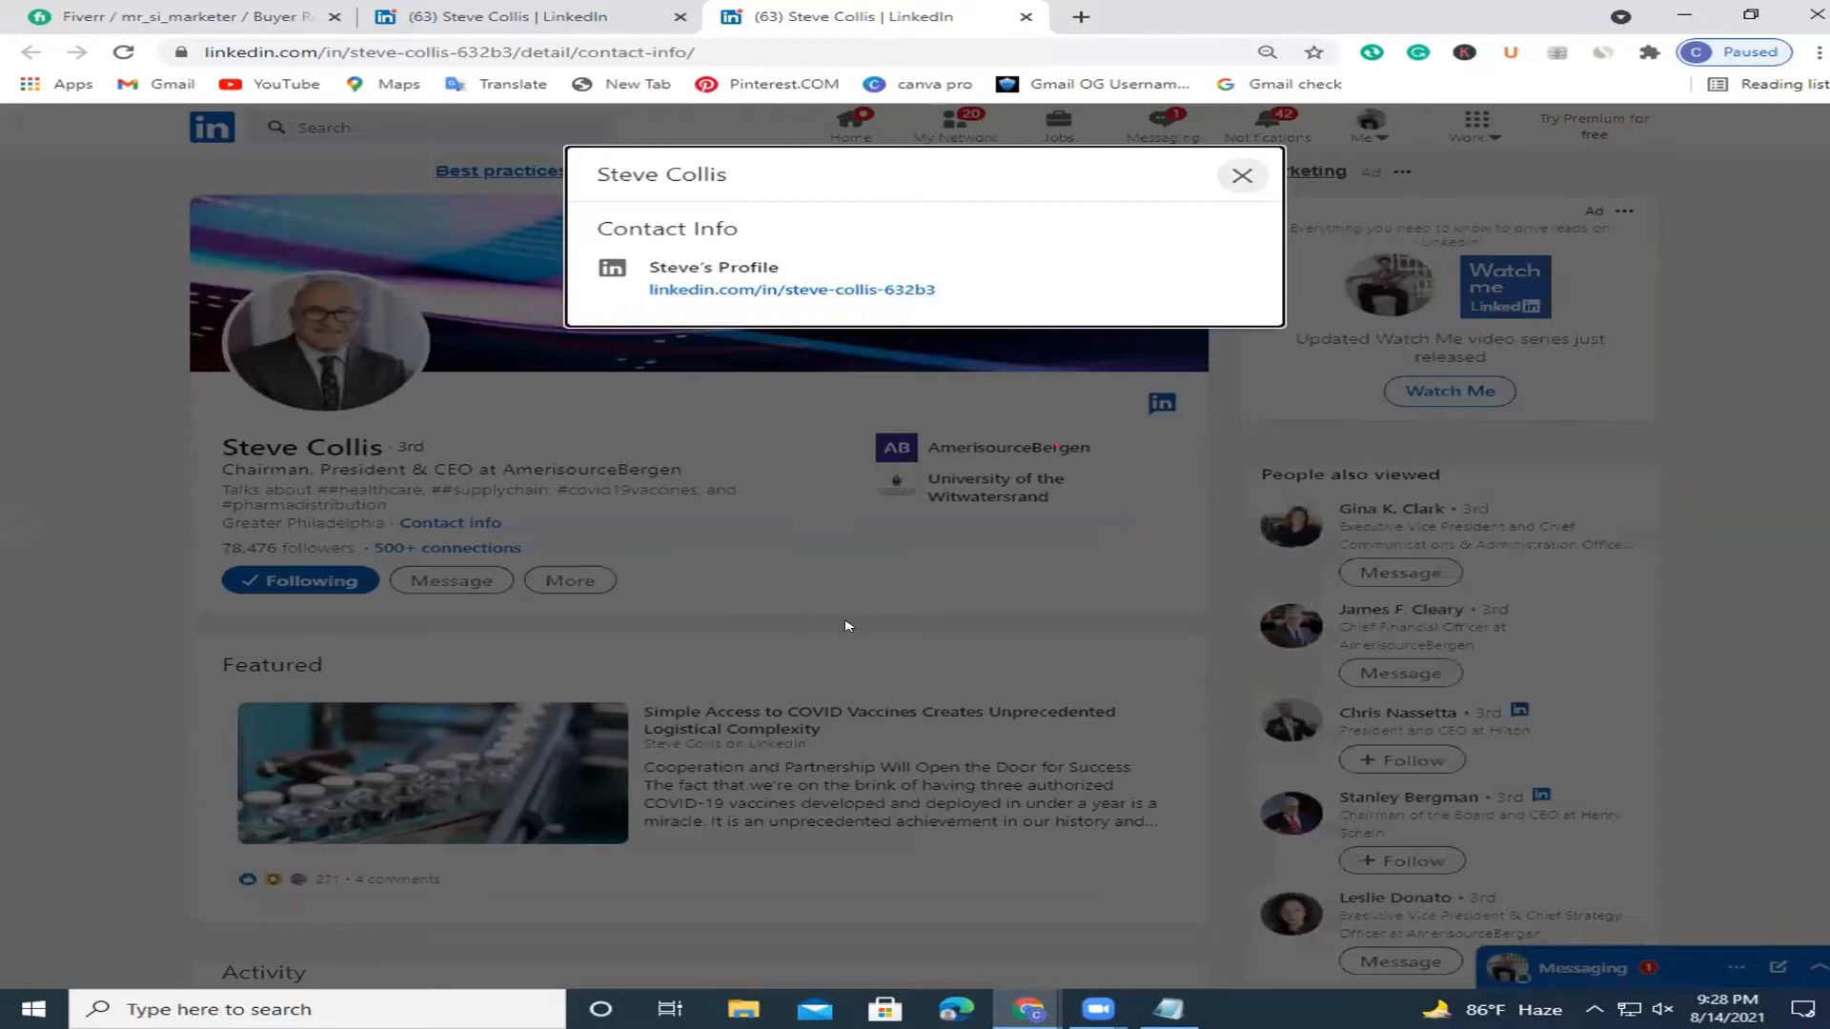
left_click(858, 575)
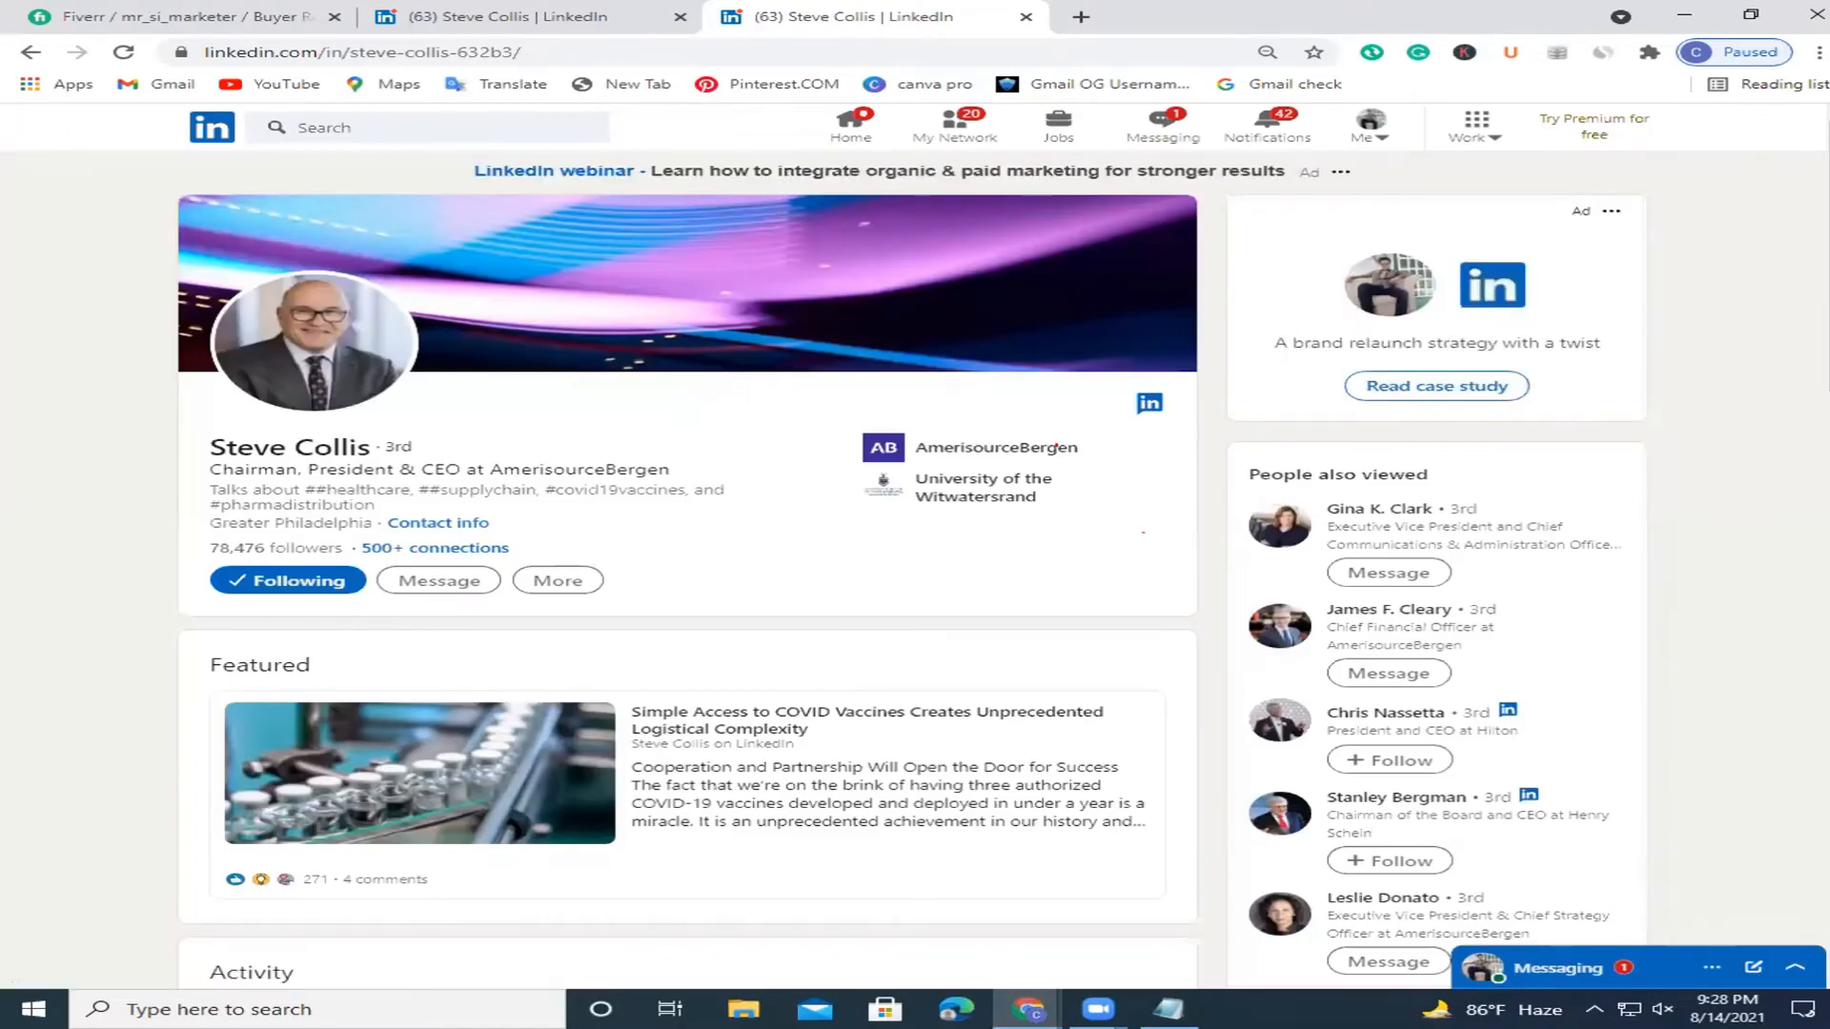
Copy the CEO's name from the profile header and open a new browser tab.
scroll(1056, 447, "down", 3)
scroll(1056, 440, "down", 4)
scroll(375, 444, "up", 7)
left_click_drag(338, 447, 204, 446)
key("ctrl+c")
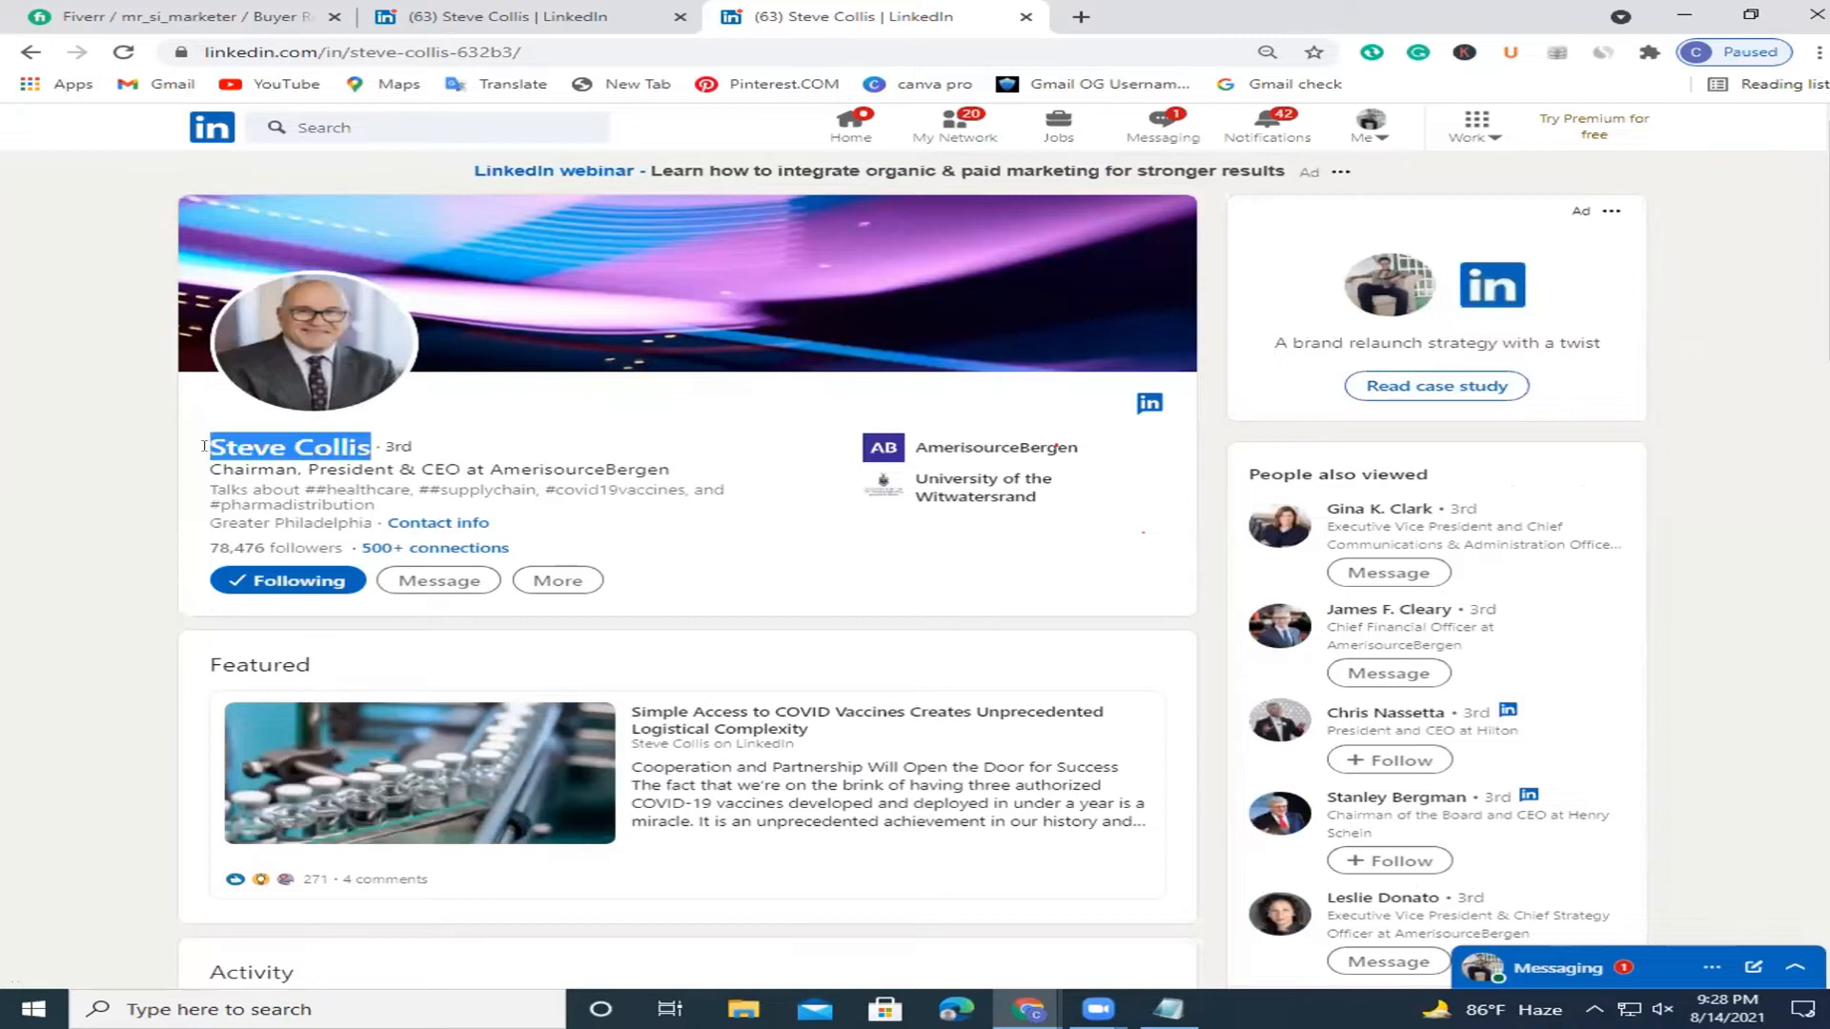
right_click(228, 464)
left_click(240, 469)
left_click(1081, 16)
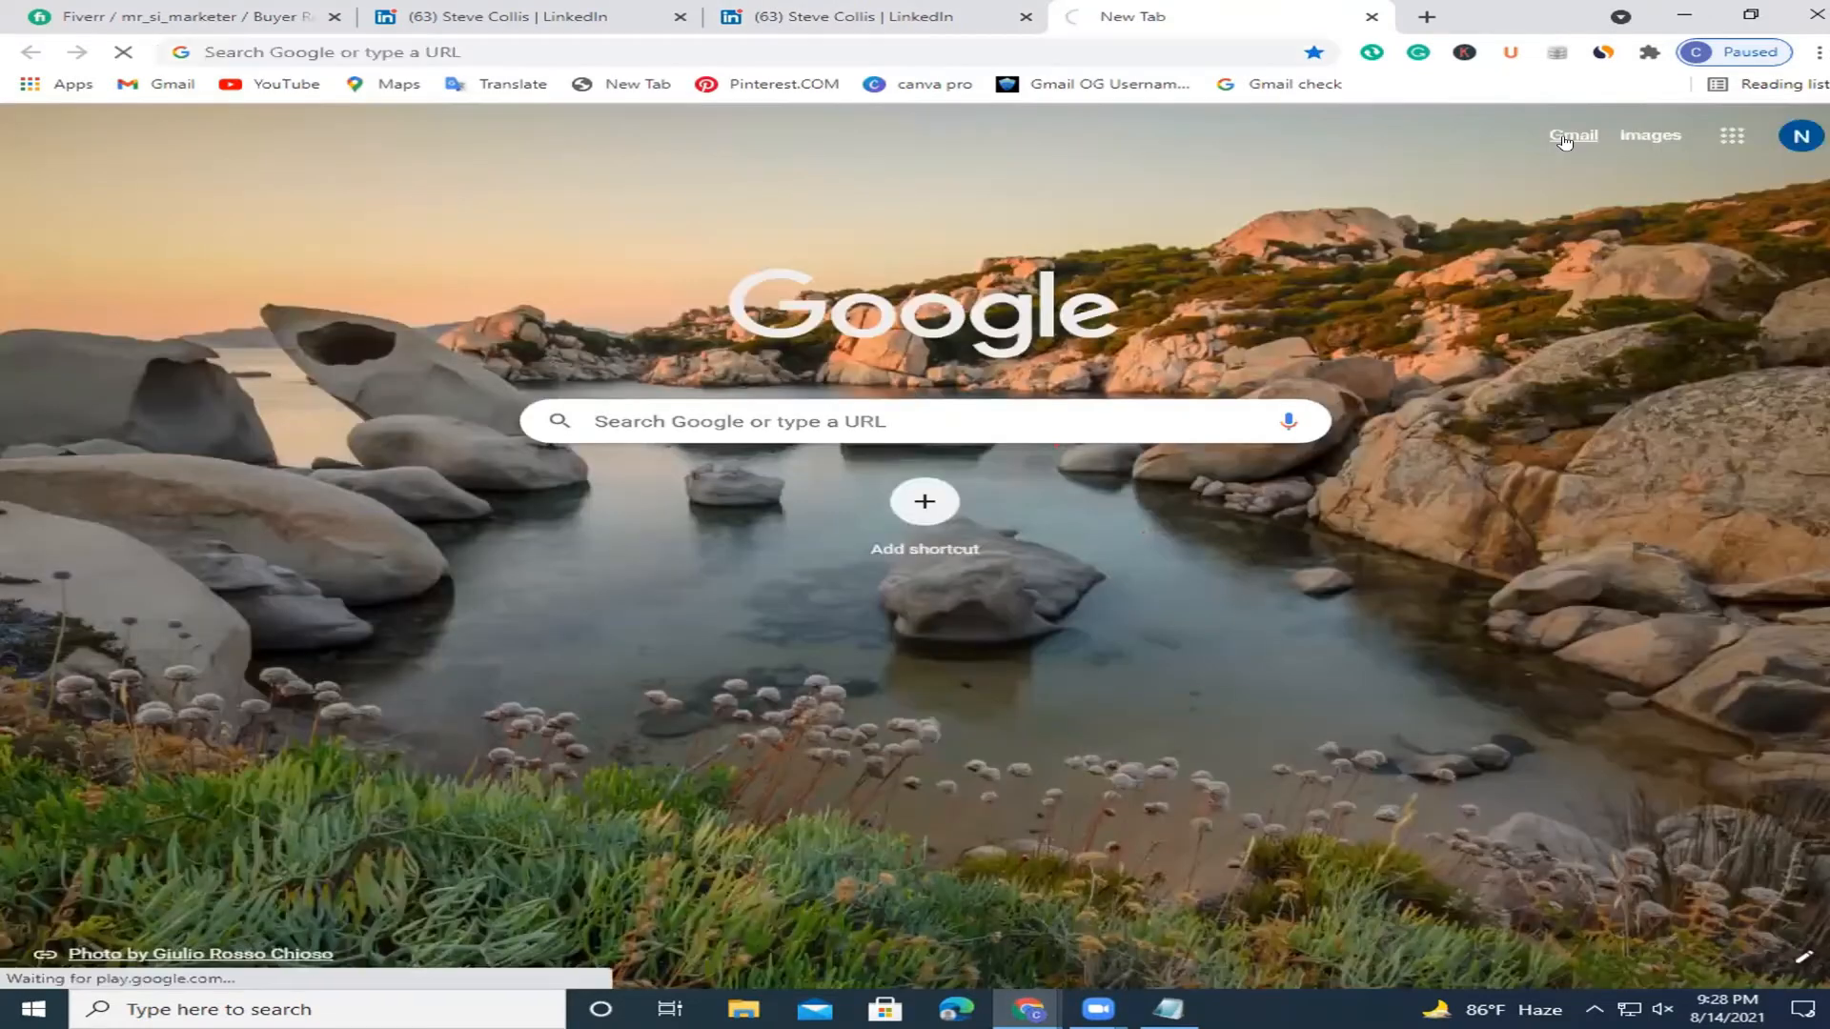
Go to Gmail and compose a new message with the CEO's name pasted into To.
left_click(1564, 138)
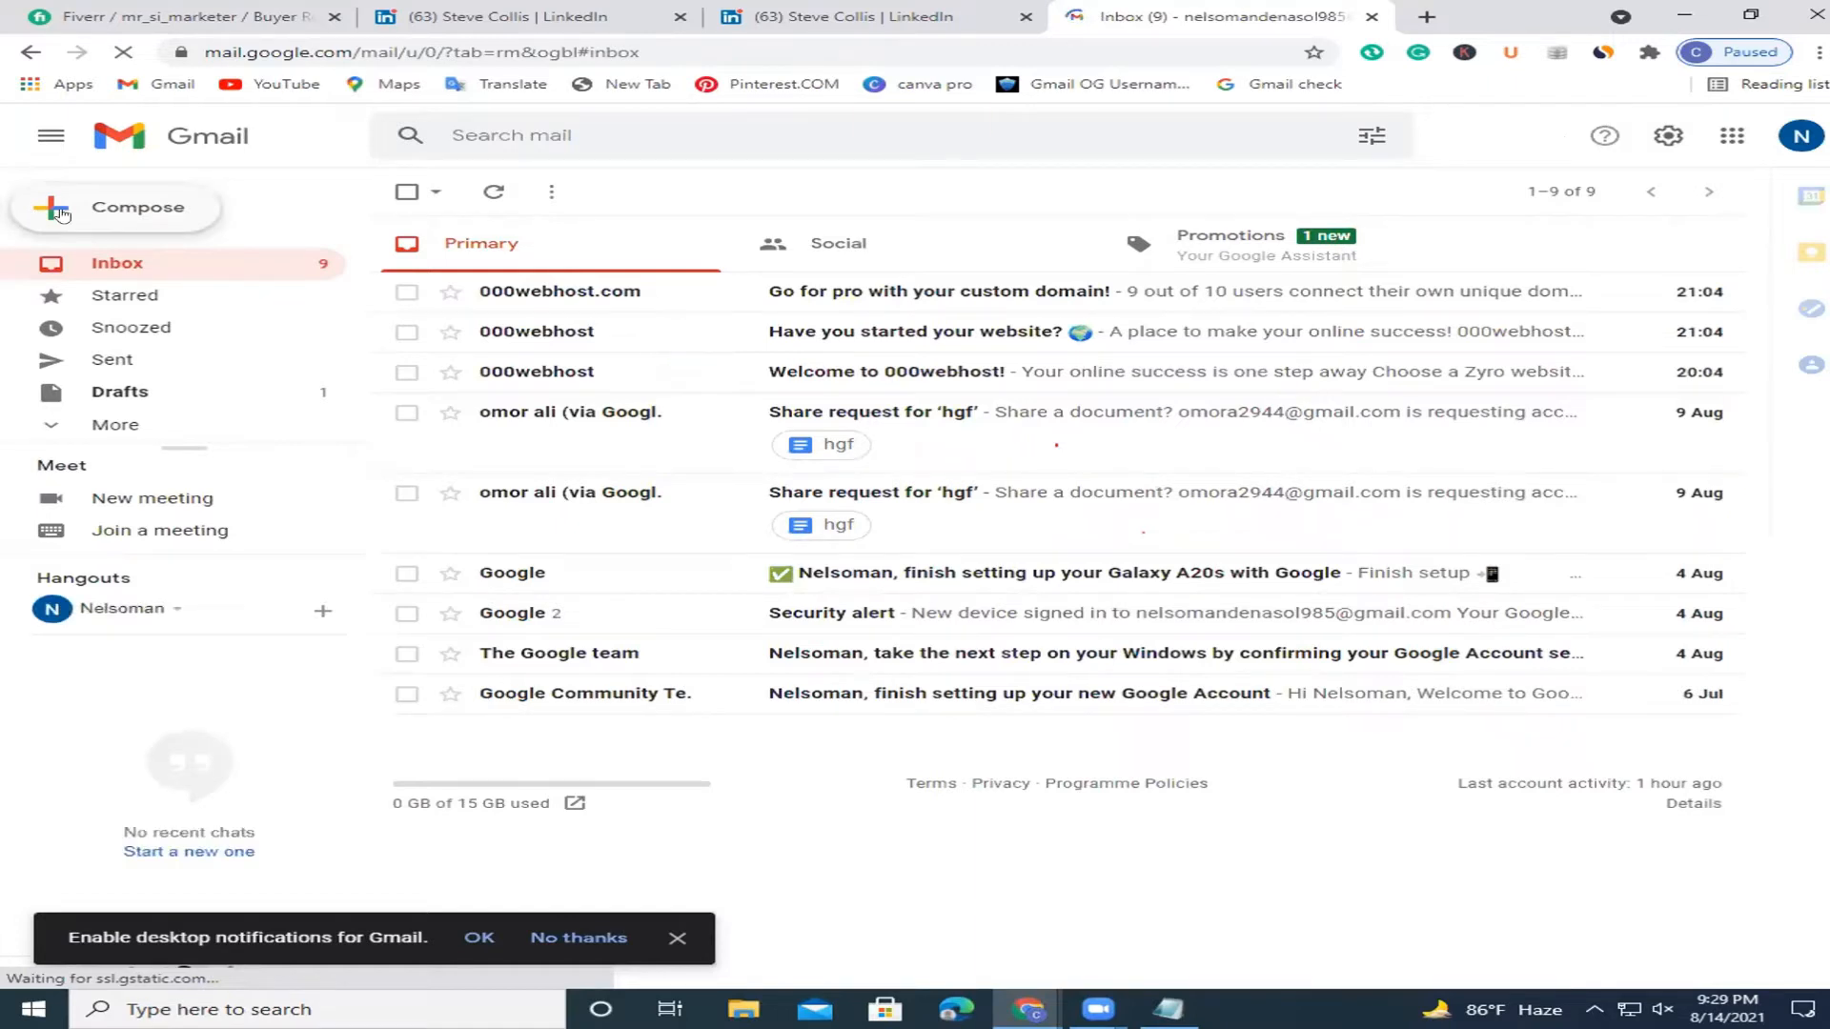
left_click(60, 212)
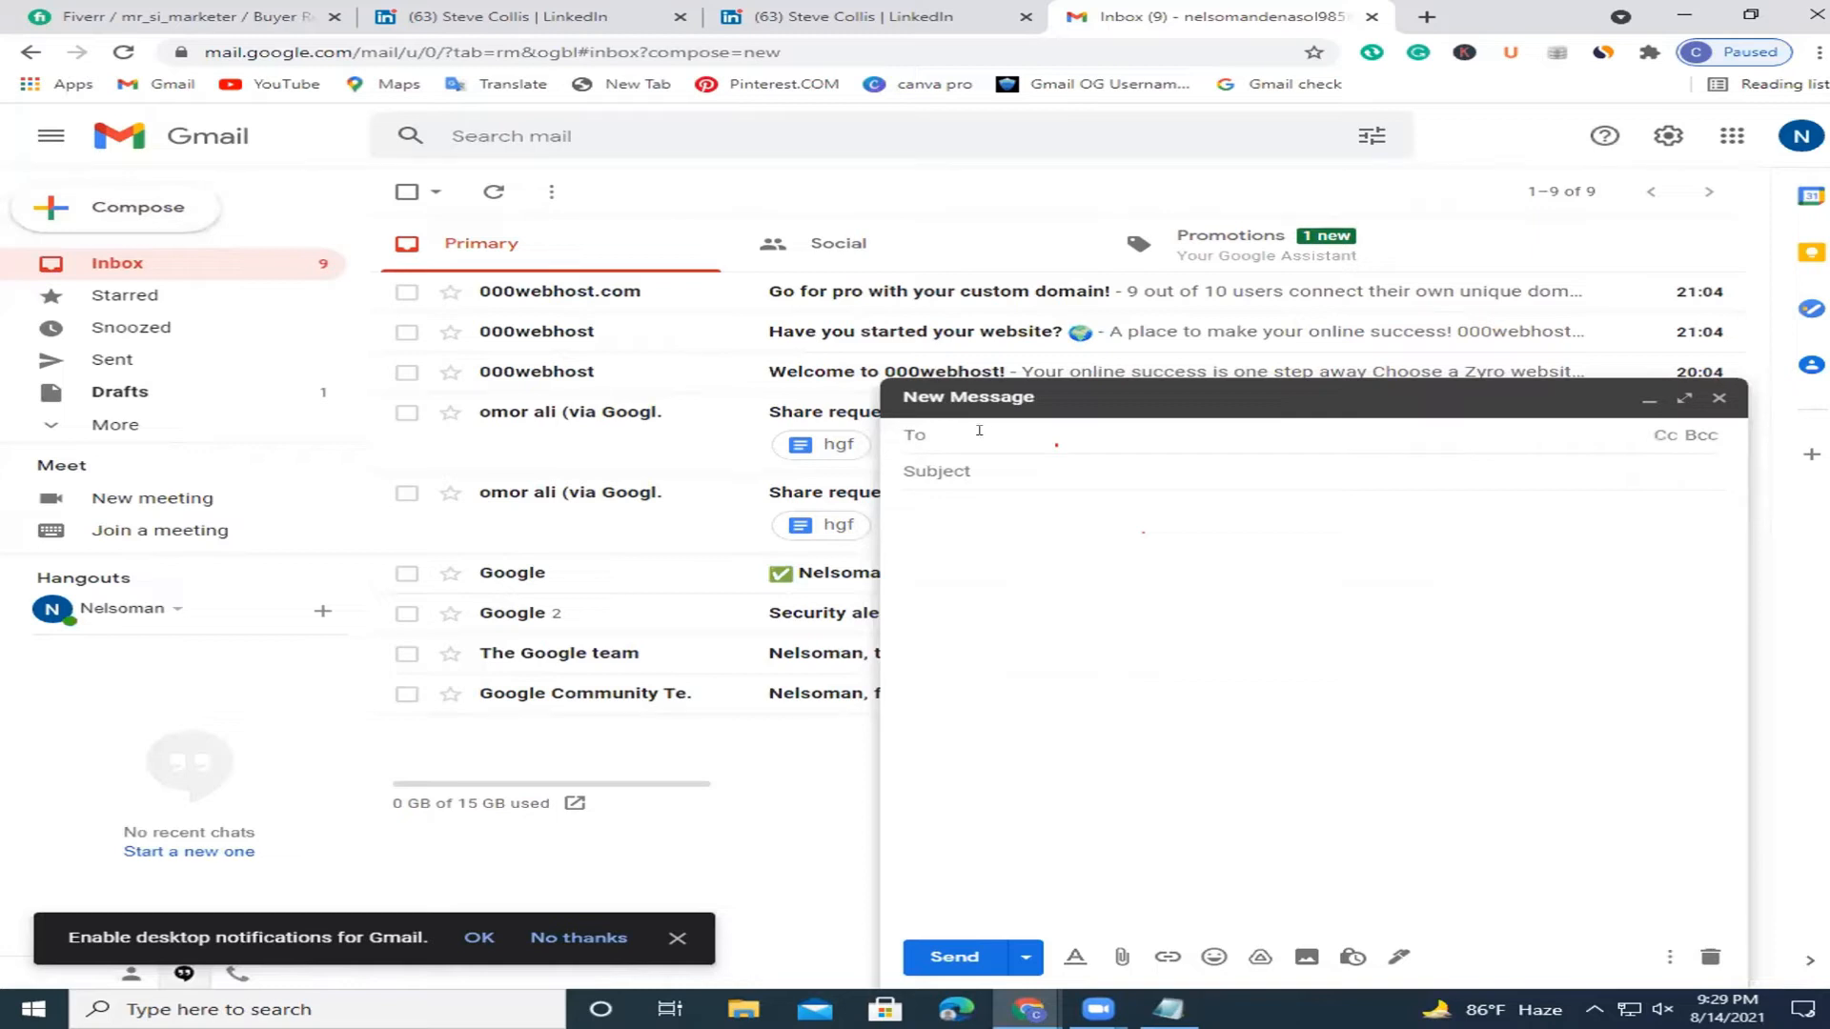
key("ctrl+v")
left_click(984, 434)
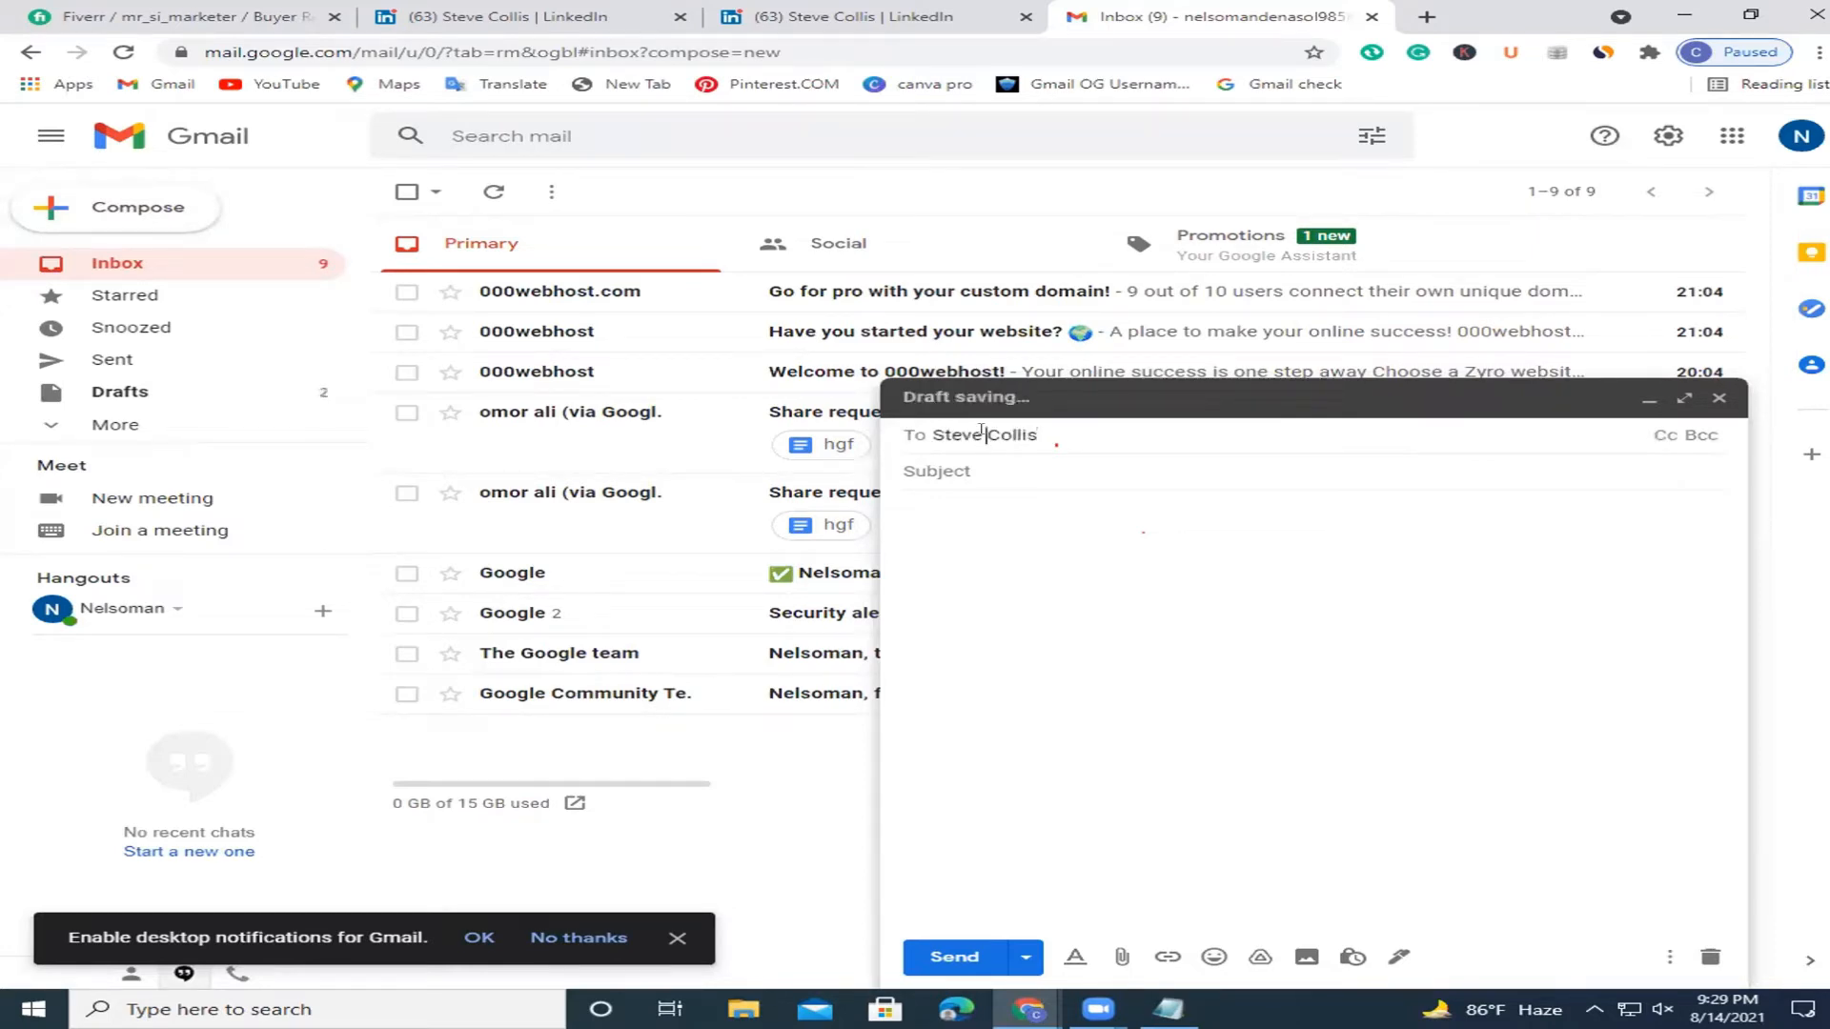
key("BackSpace")
key("Right")
key("Right")
key("Right")
key("Right")
key("Right")
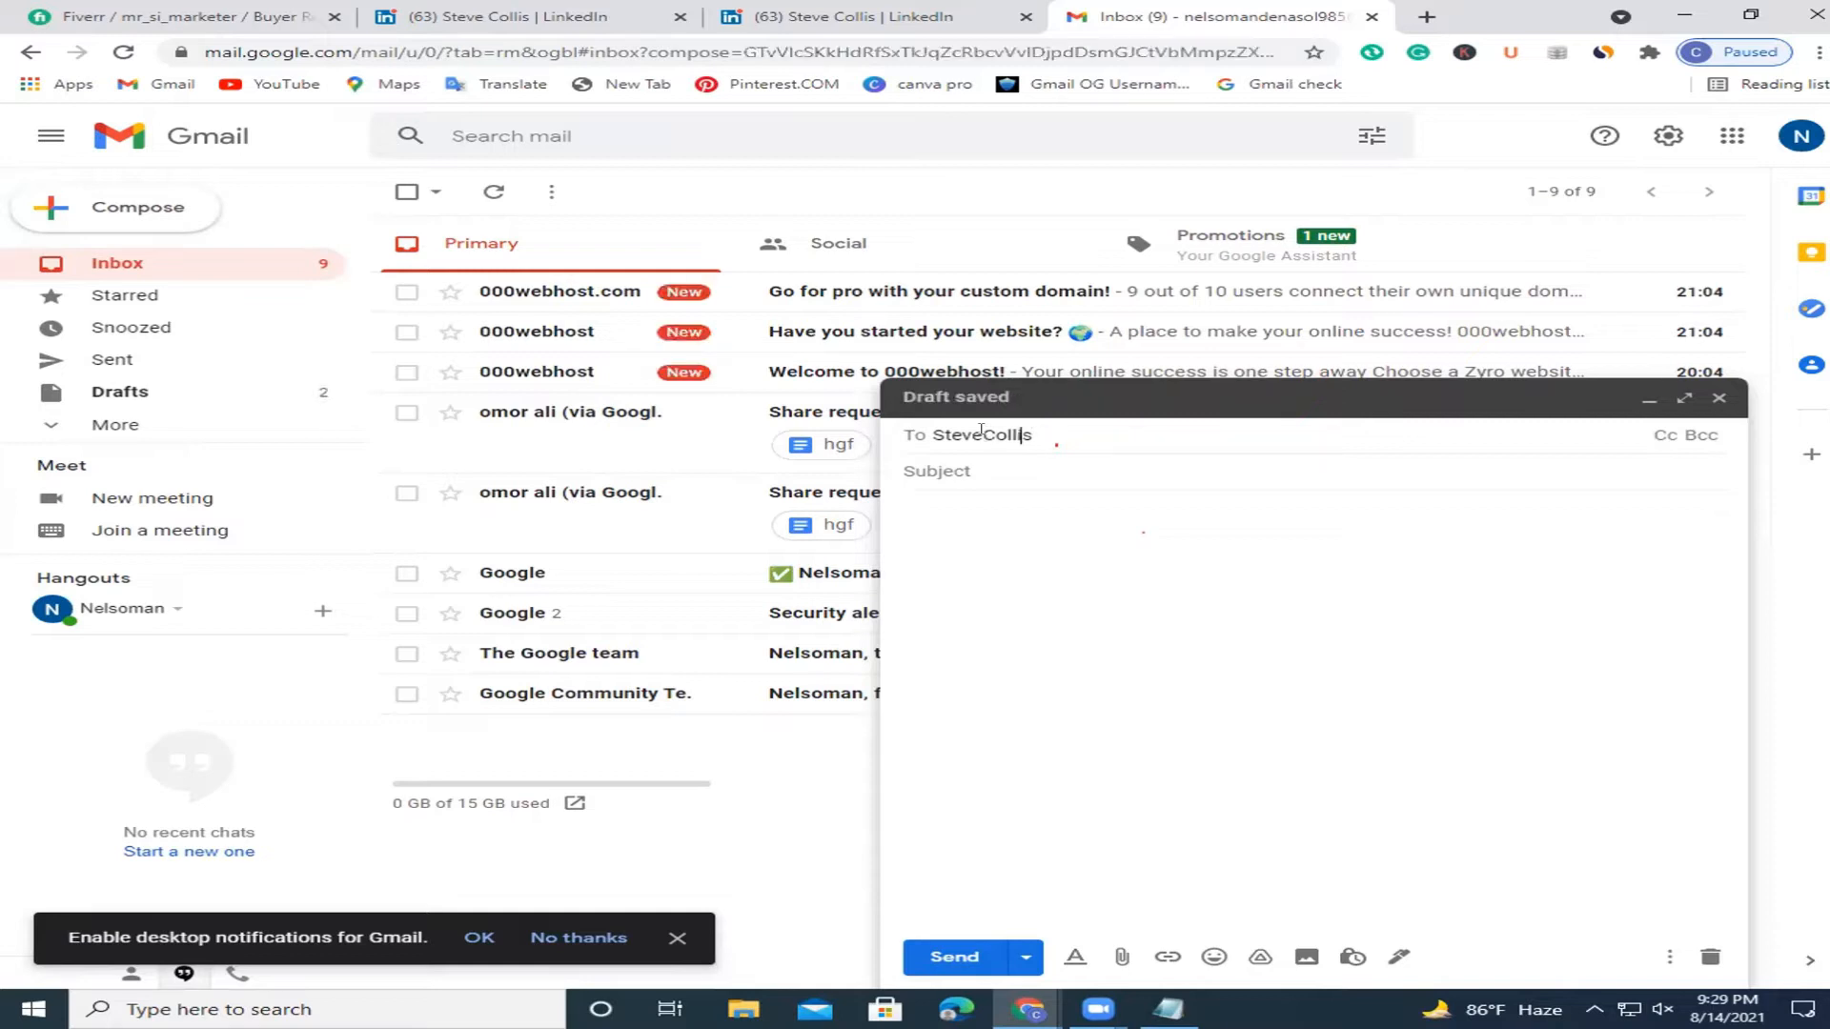
type("@")
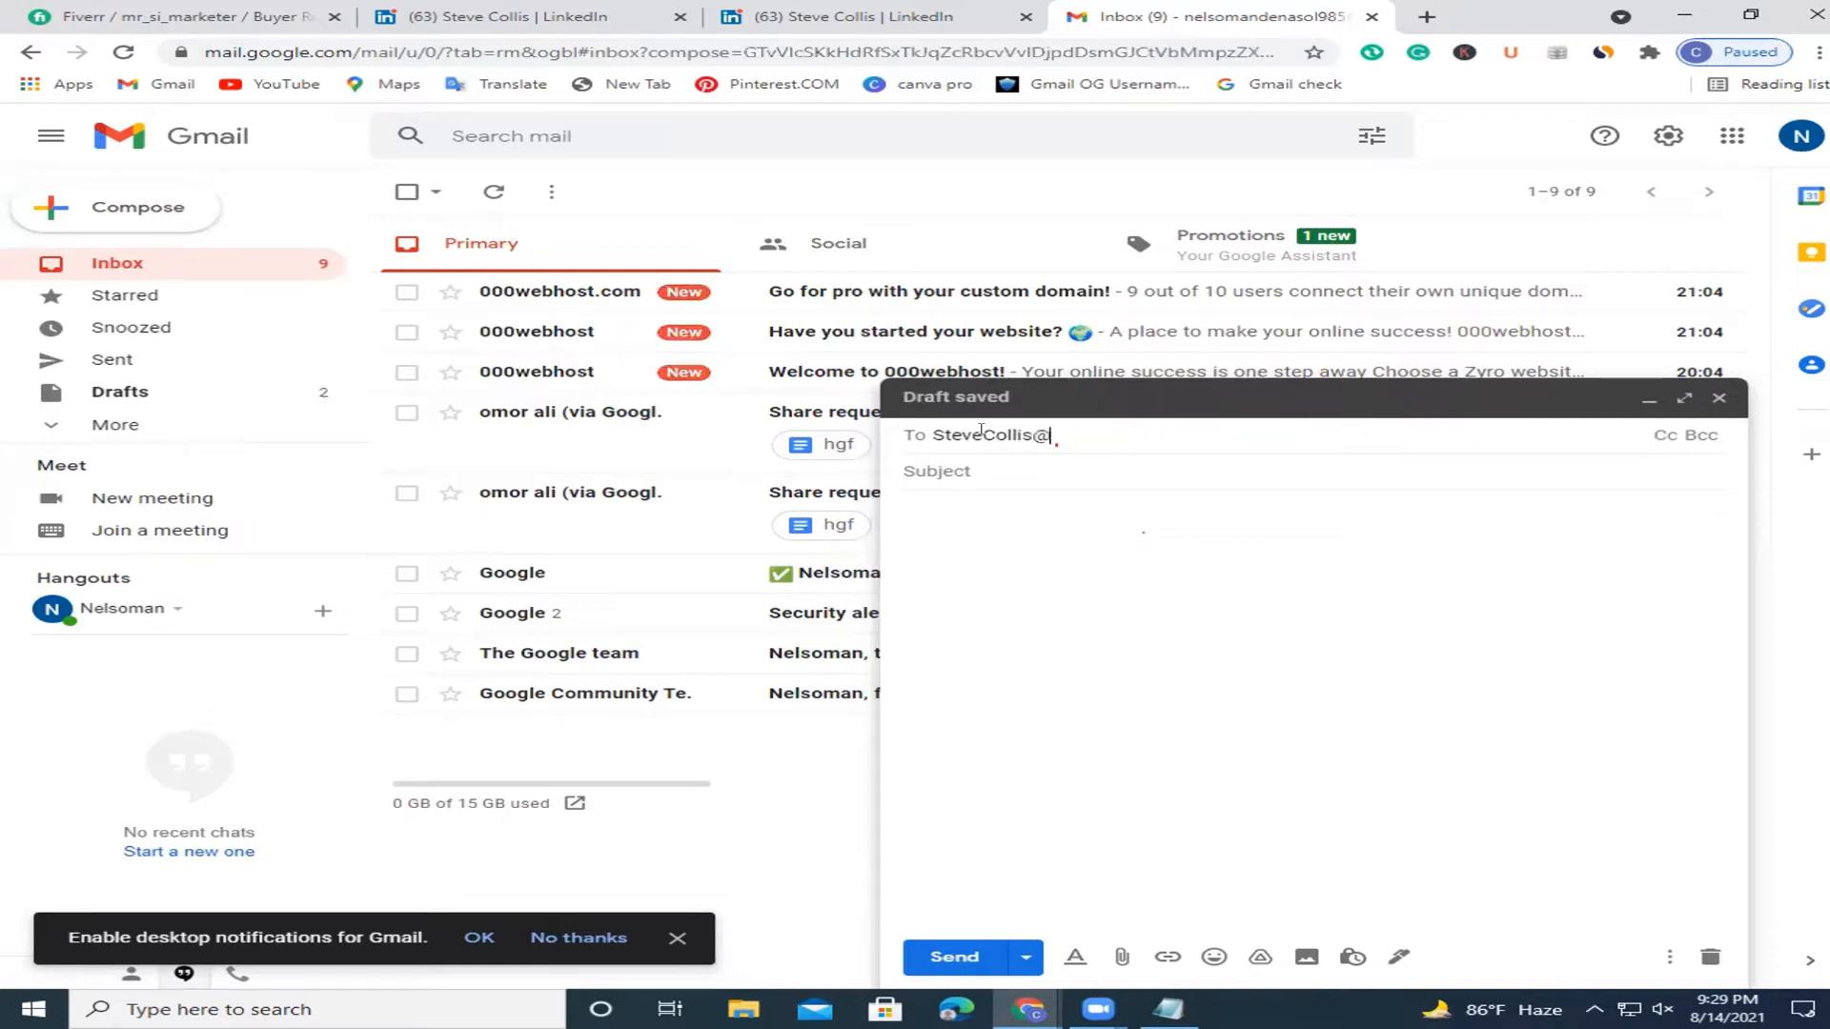
type("gmail.com")
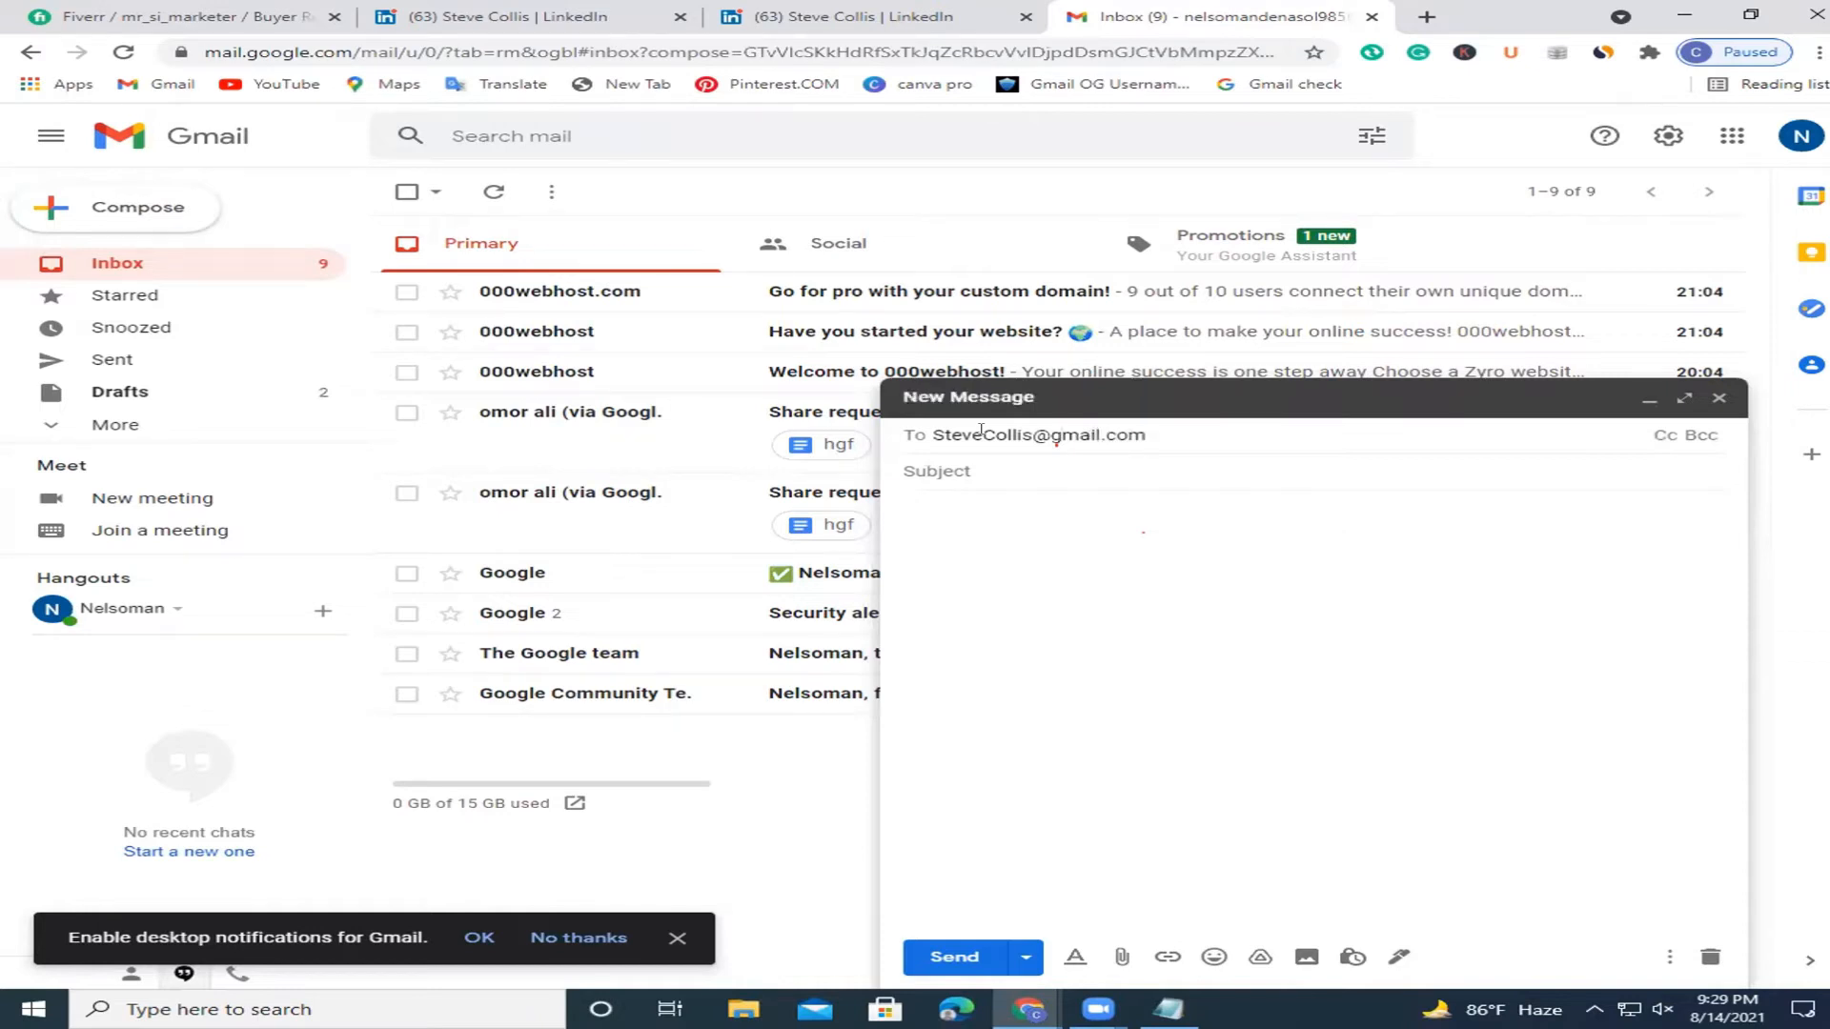
left_click(1026, 486)
left_click(1157, 434)
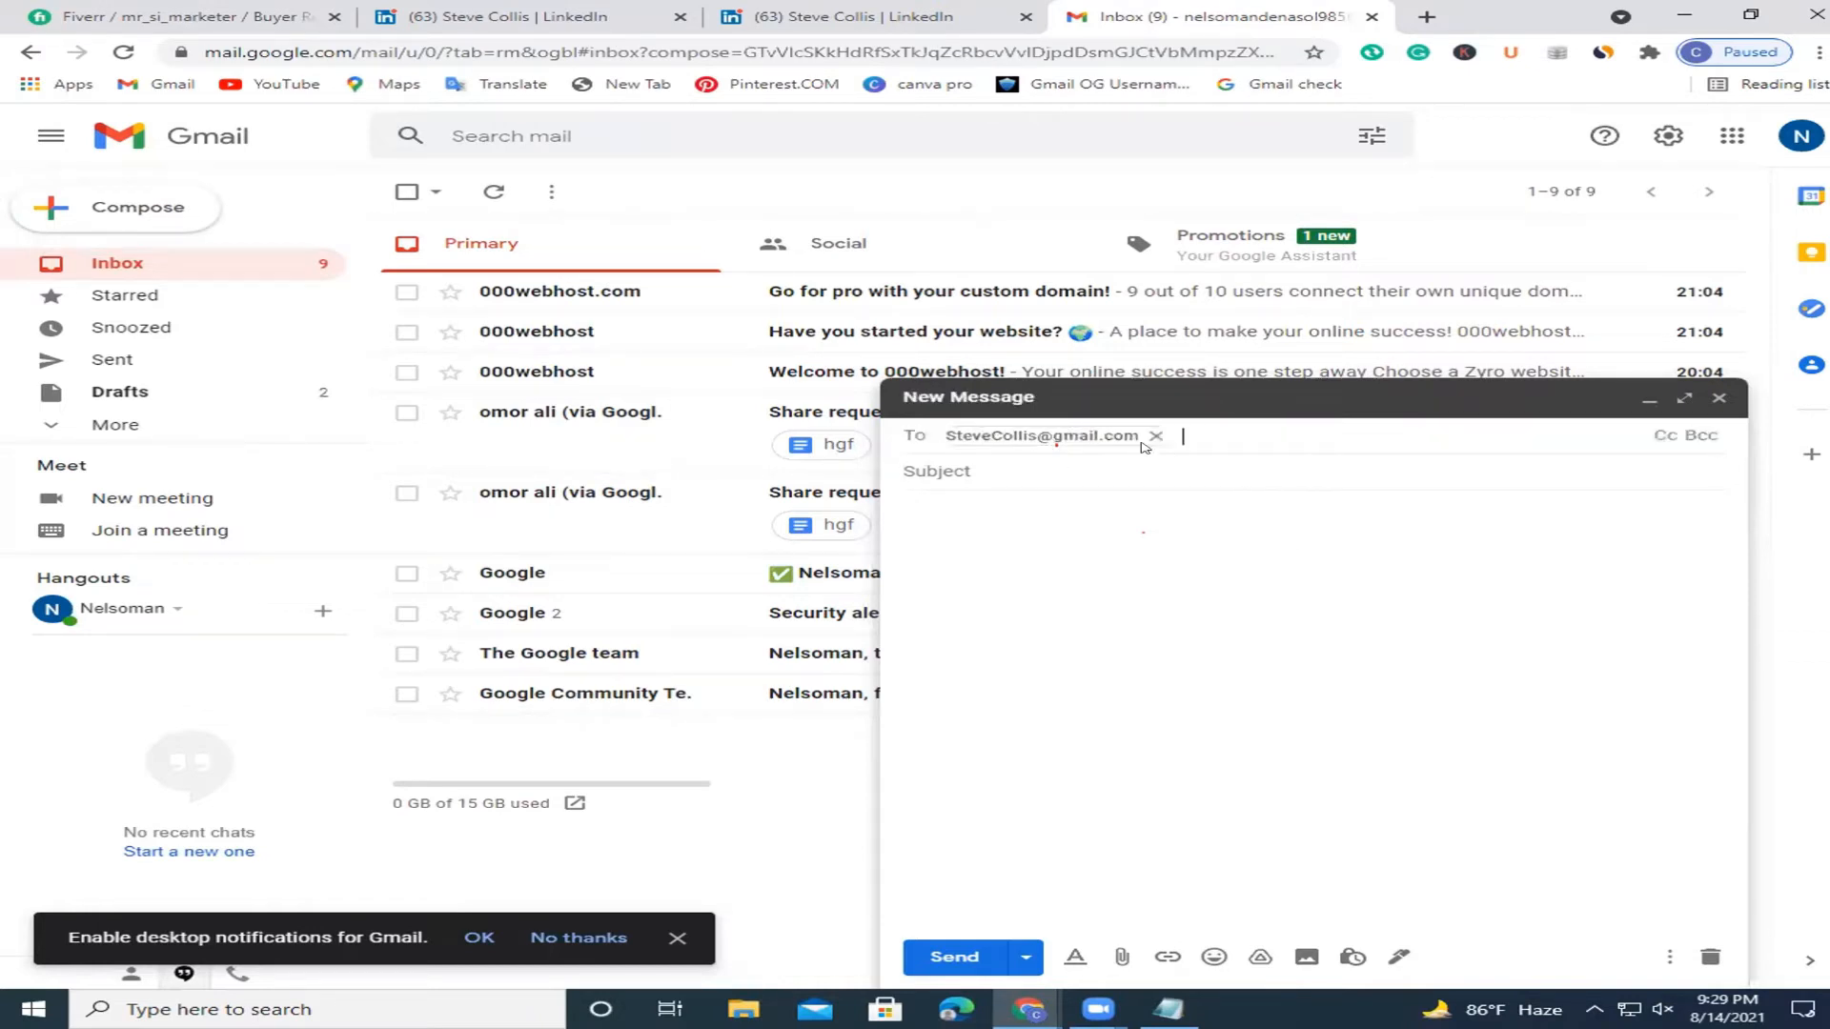
Copy the recipient's e-mail address from its detailed contact view.
mouse_move(1064, 433)
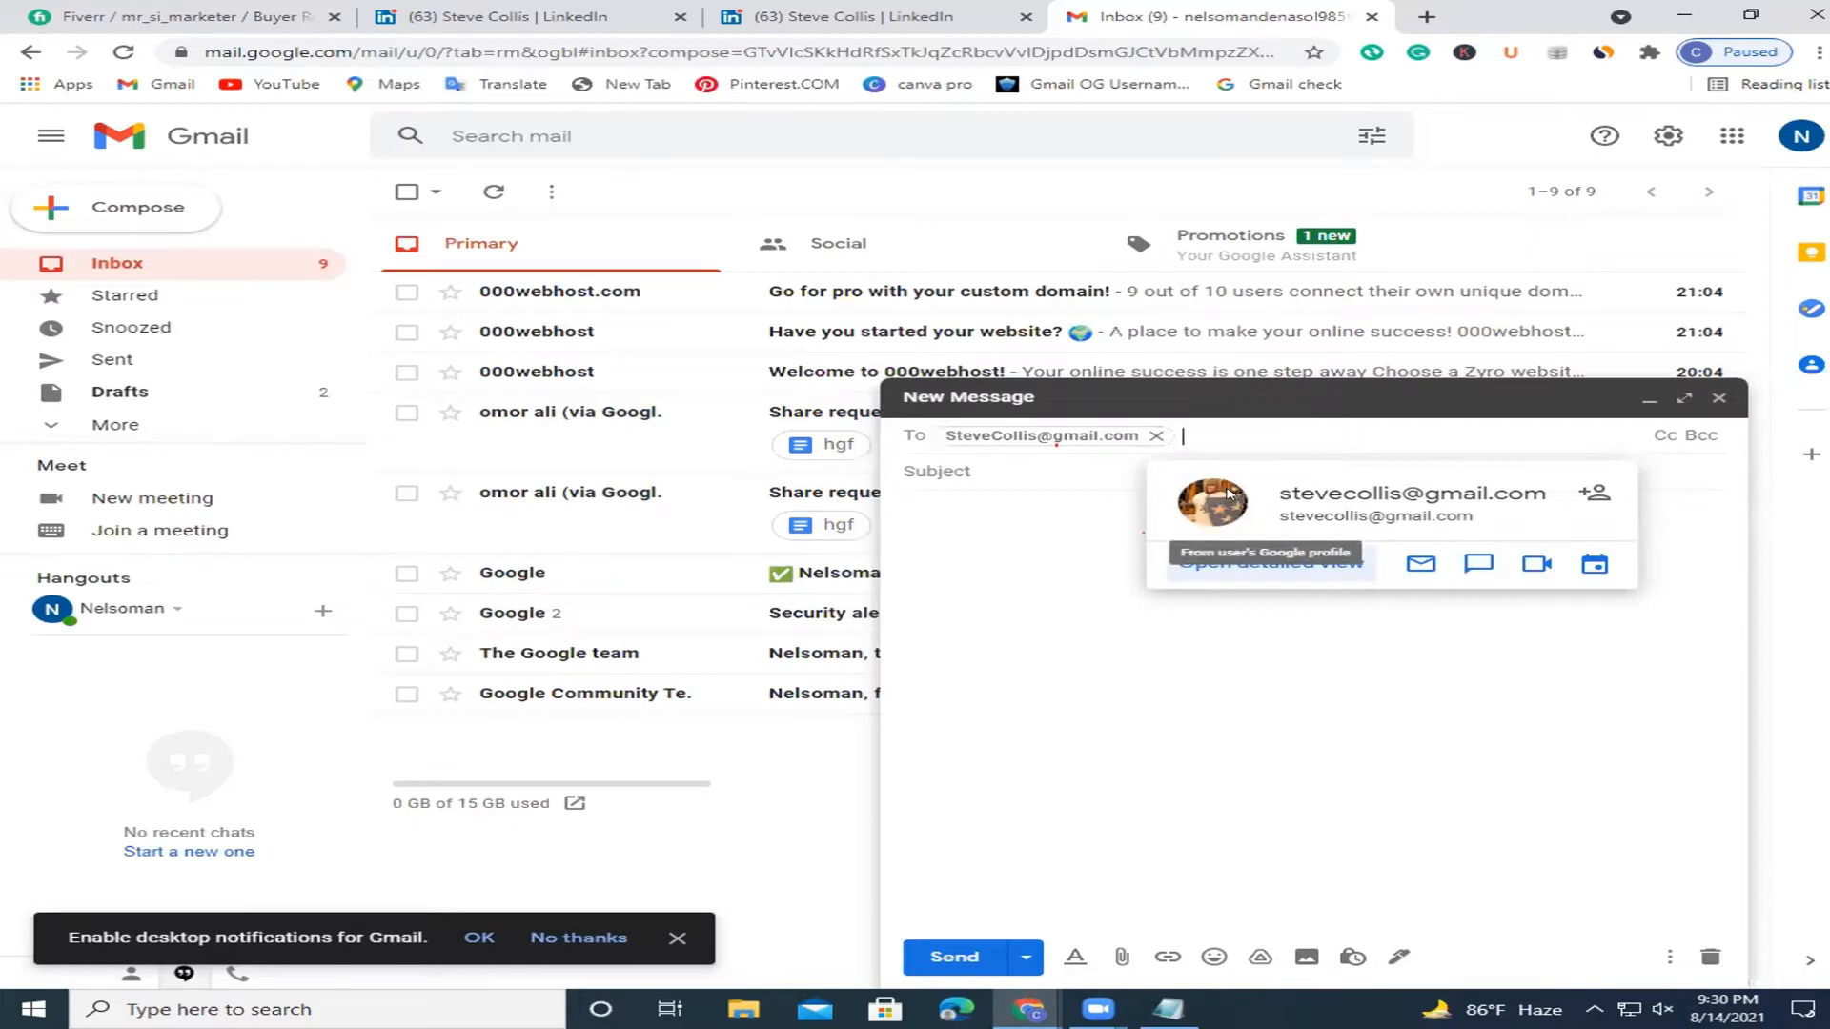
left_click(1332, 566)
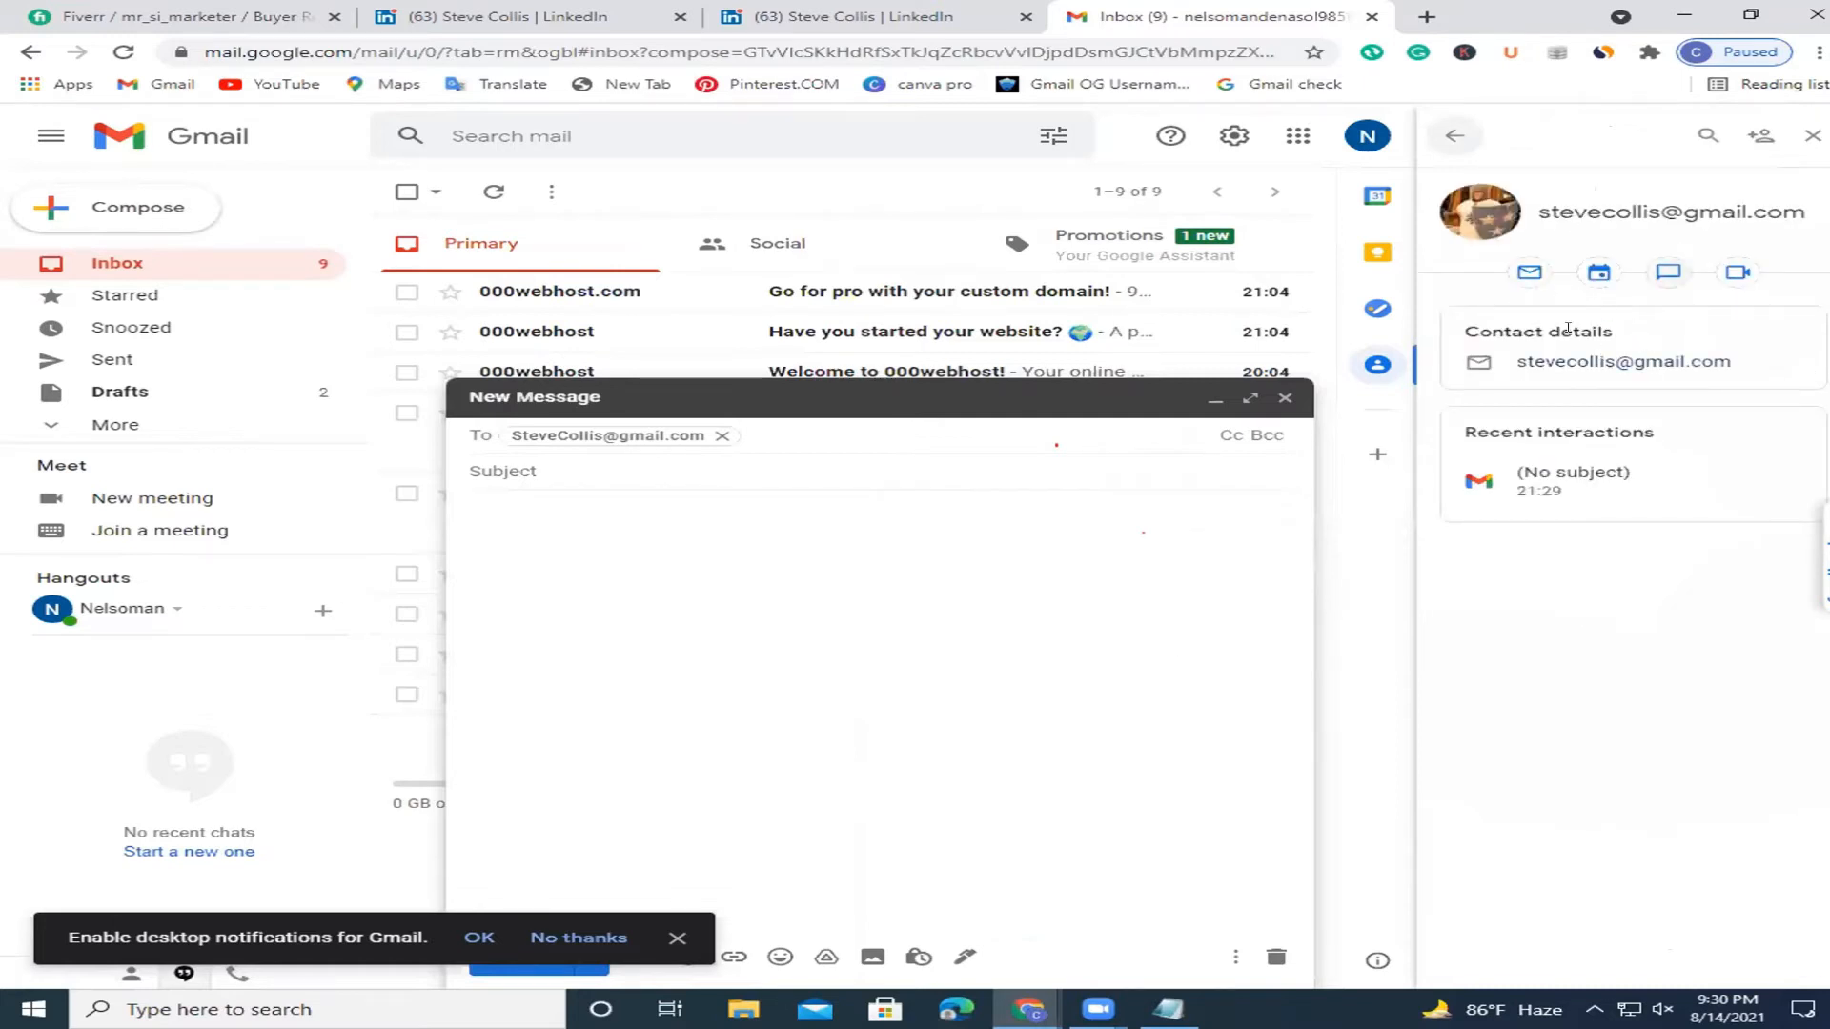
left_click_drag(1711, 363, 1513, 363)
key("ctrl+c")
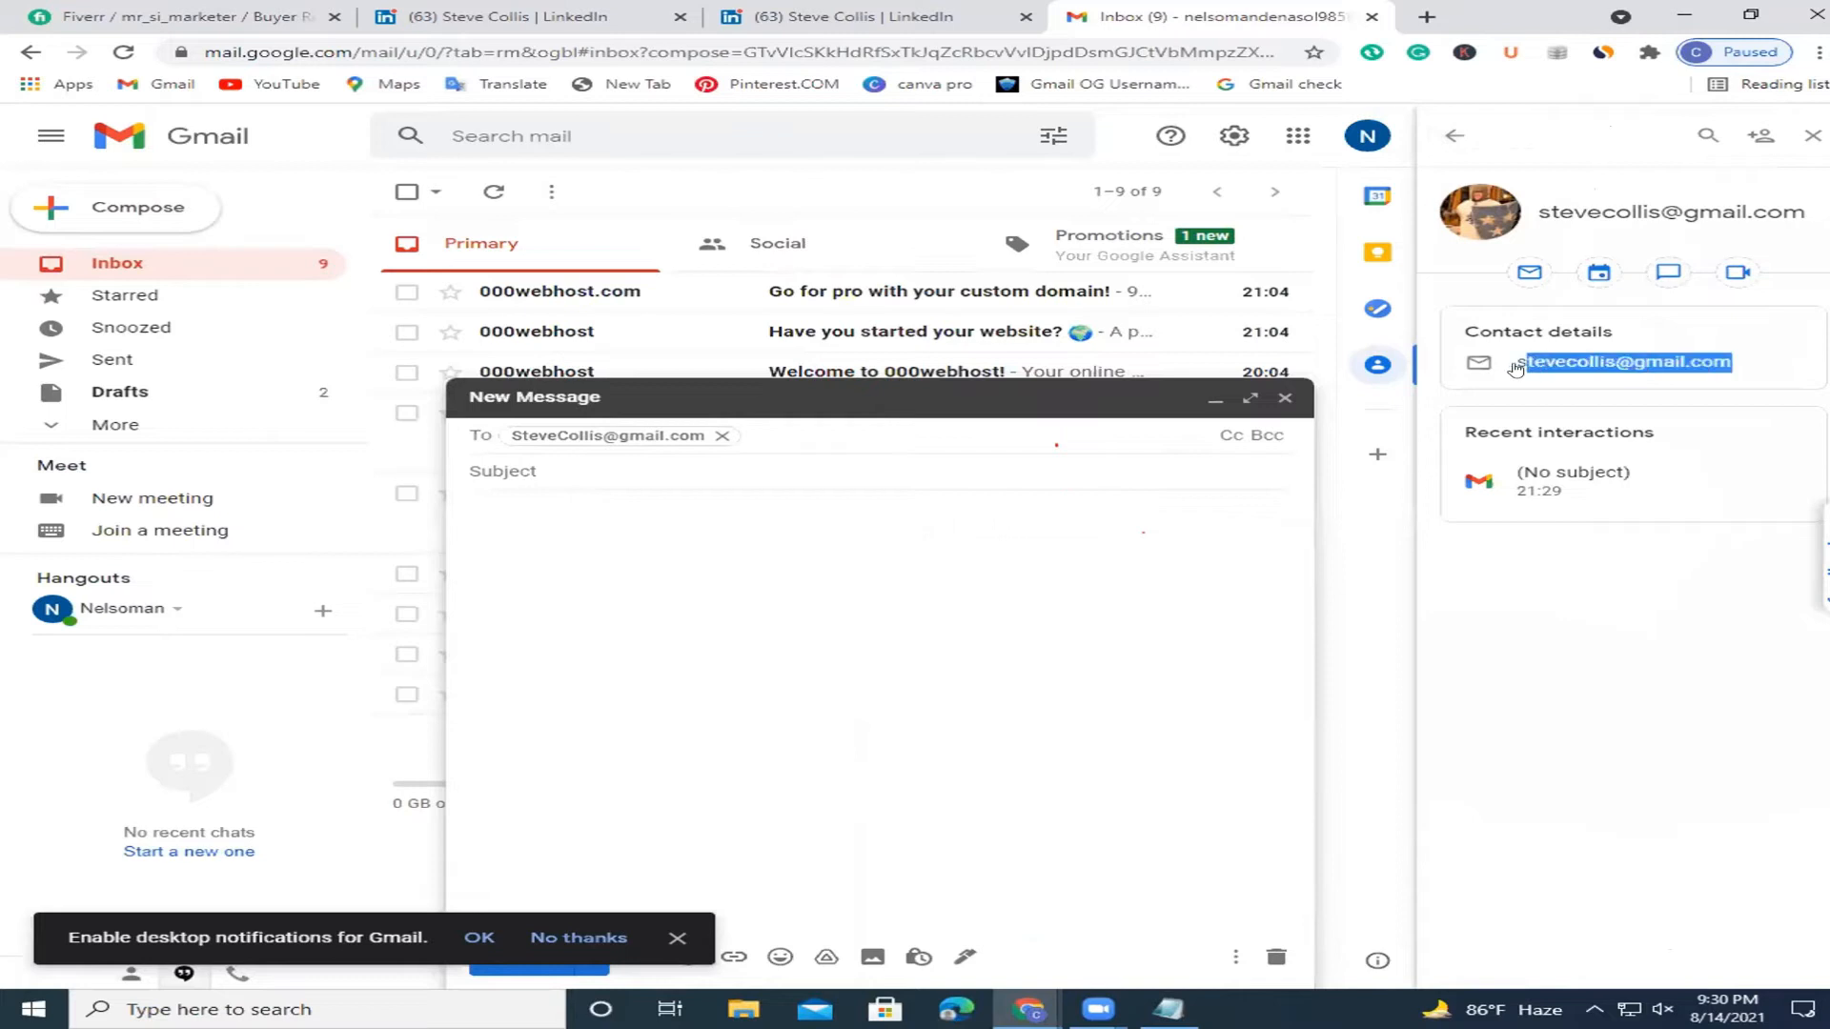
right_click(1545, 363)
key("Escape")
Paste the copied Gmail address after the CEO Mail label in the Notepad template.
mouse_move(1180, 1007)
left_click(1214, 828)
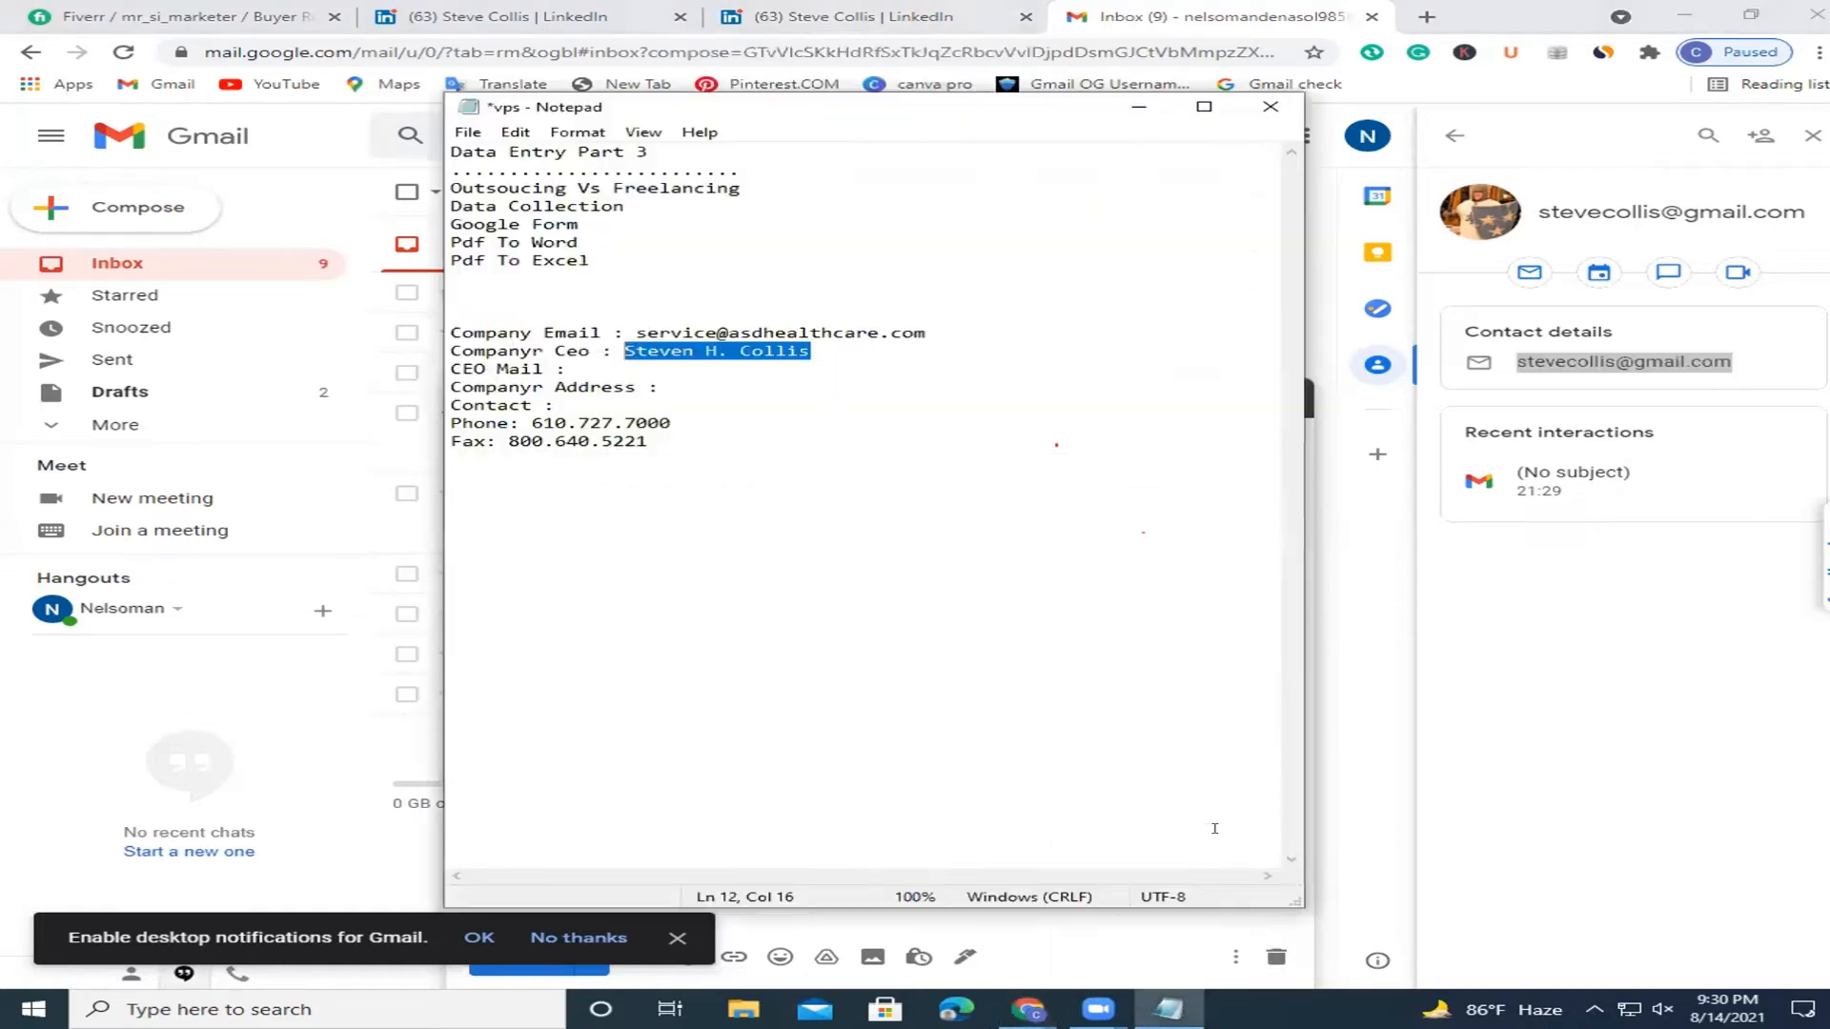
left_click(636, 369)
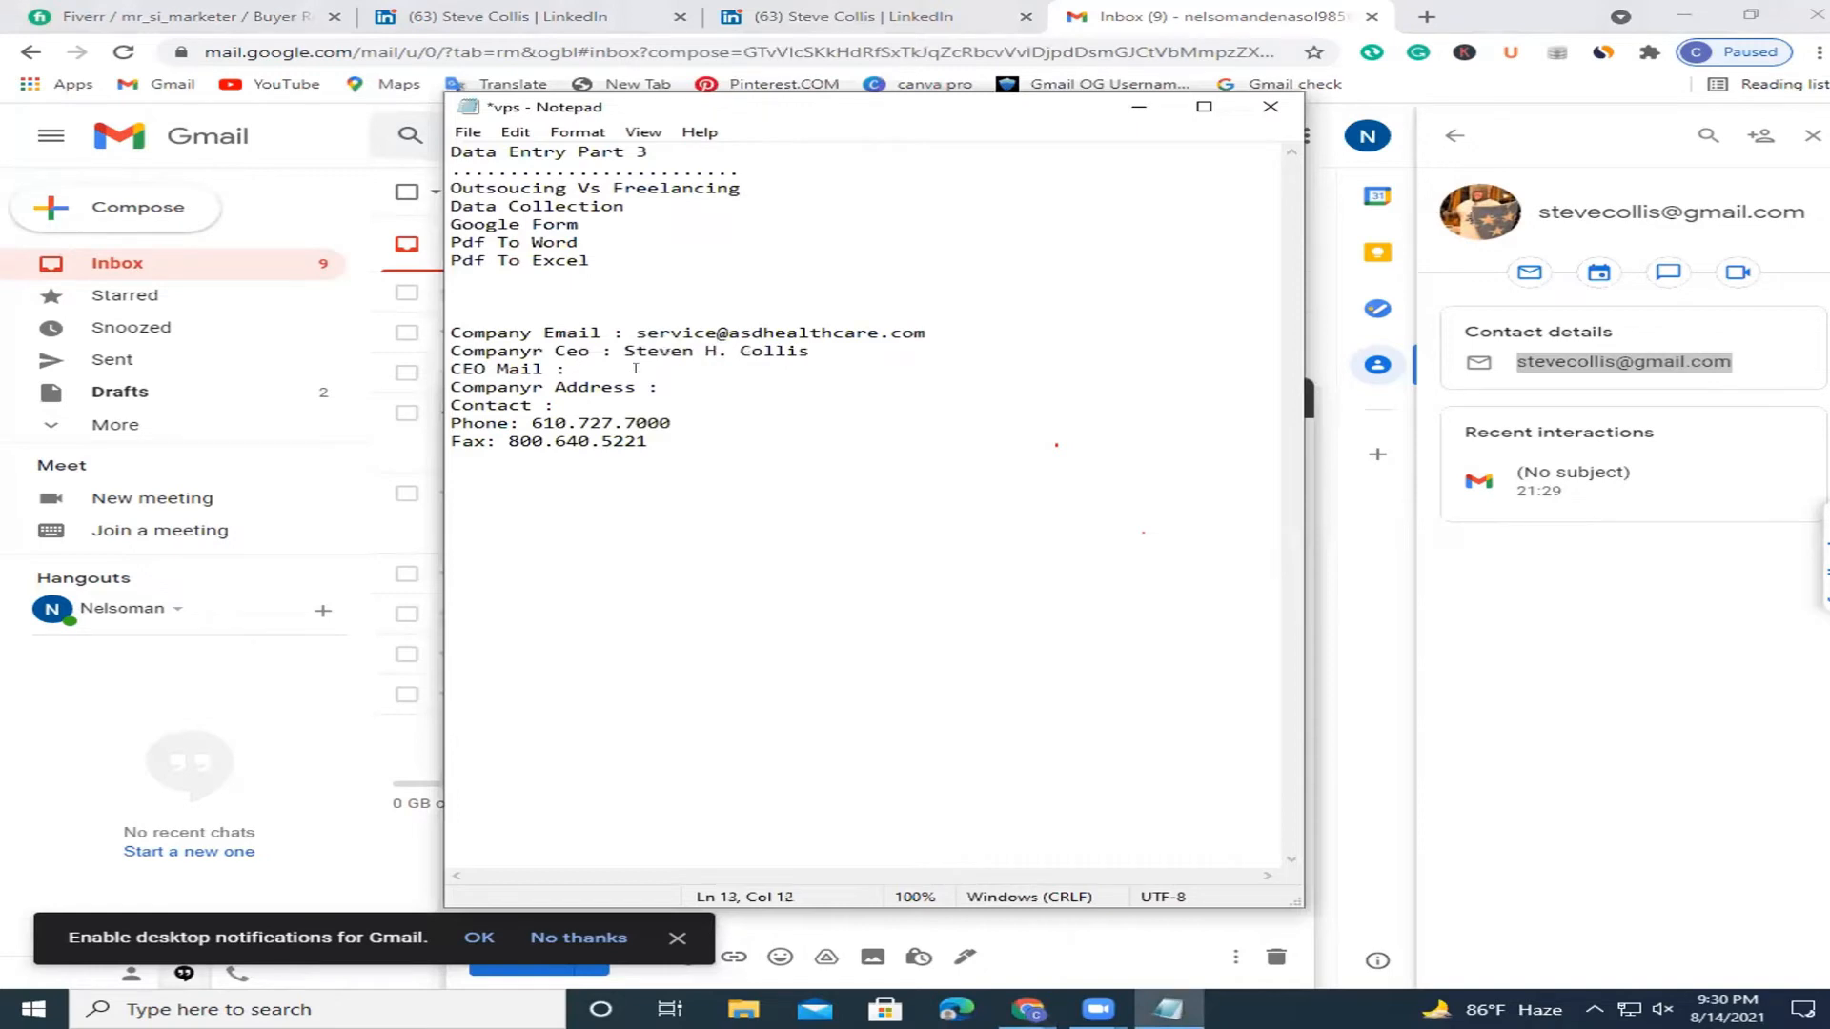
key("ctrl+v")
left_click(710, 382)
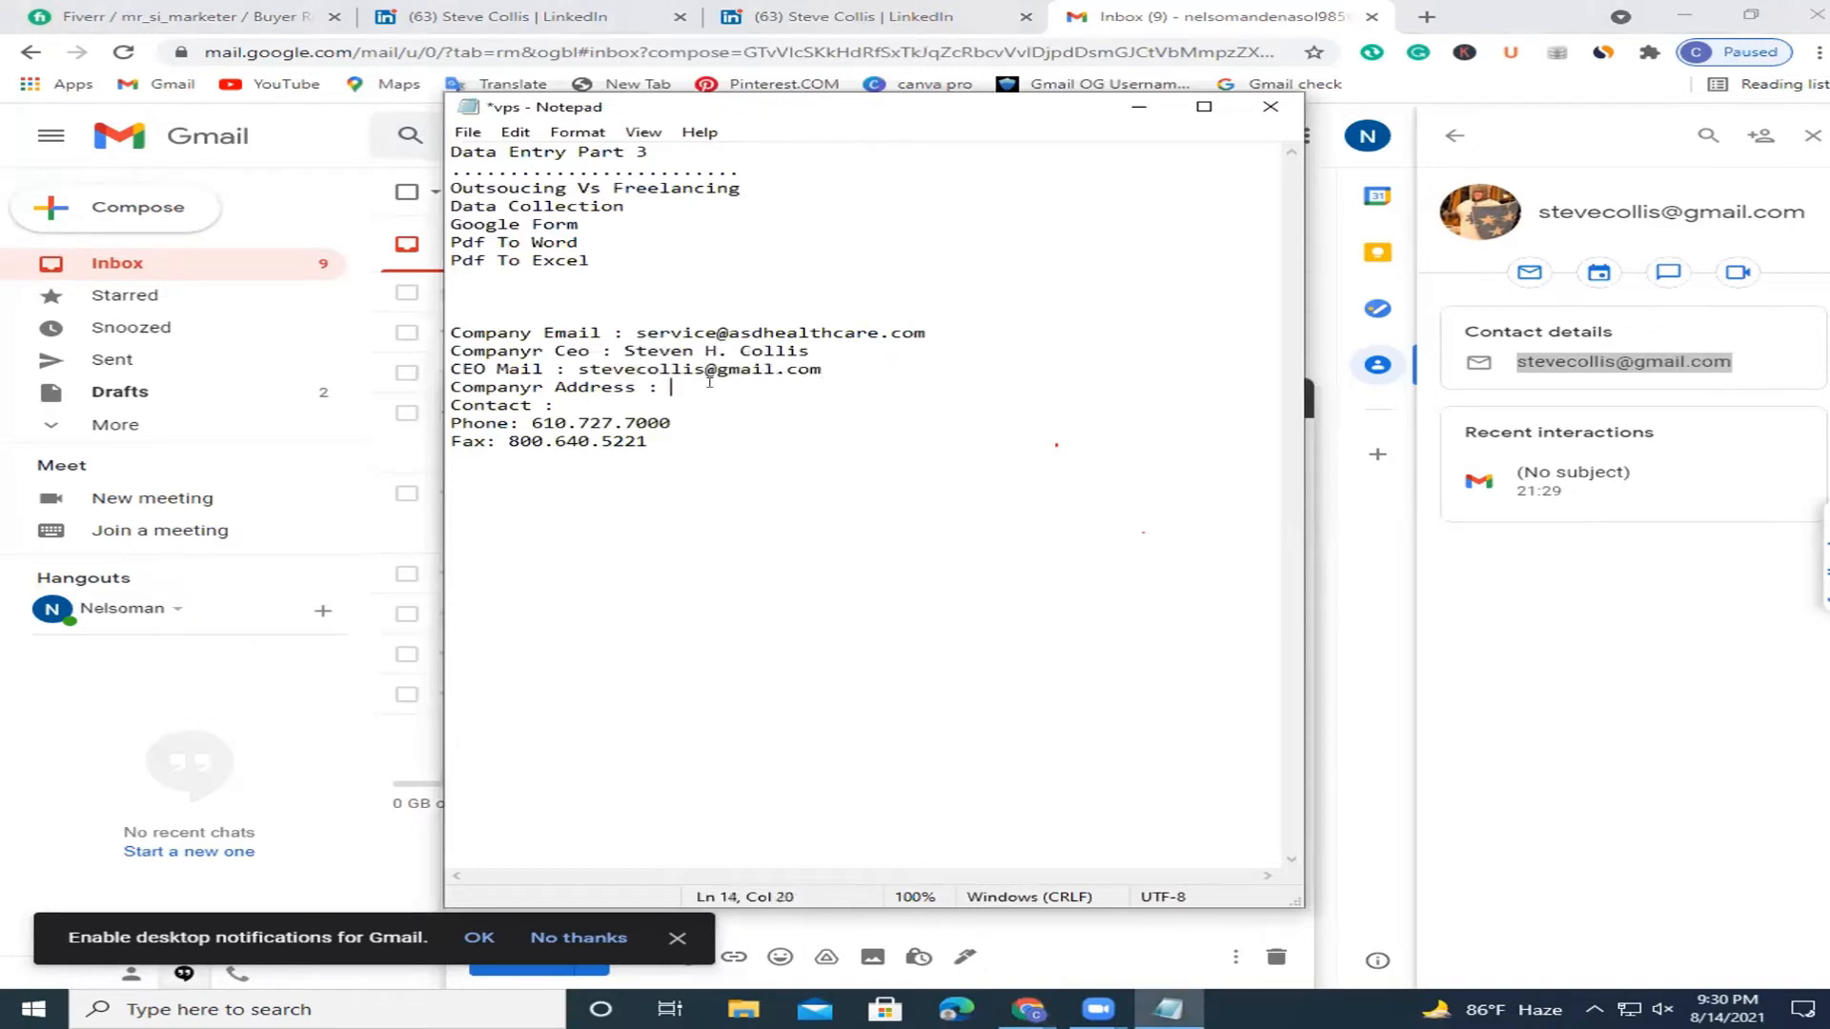
left_click(586, 410)
left_click(673, 384)
Minimize Notepad, close both LinkedIn tabs, and return to the AmerisourceBergen search results.
left_click(1138, 105)
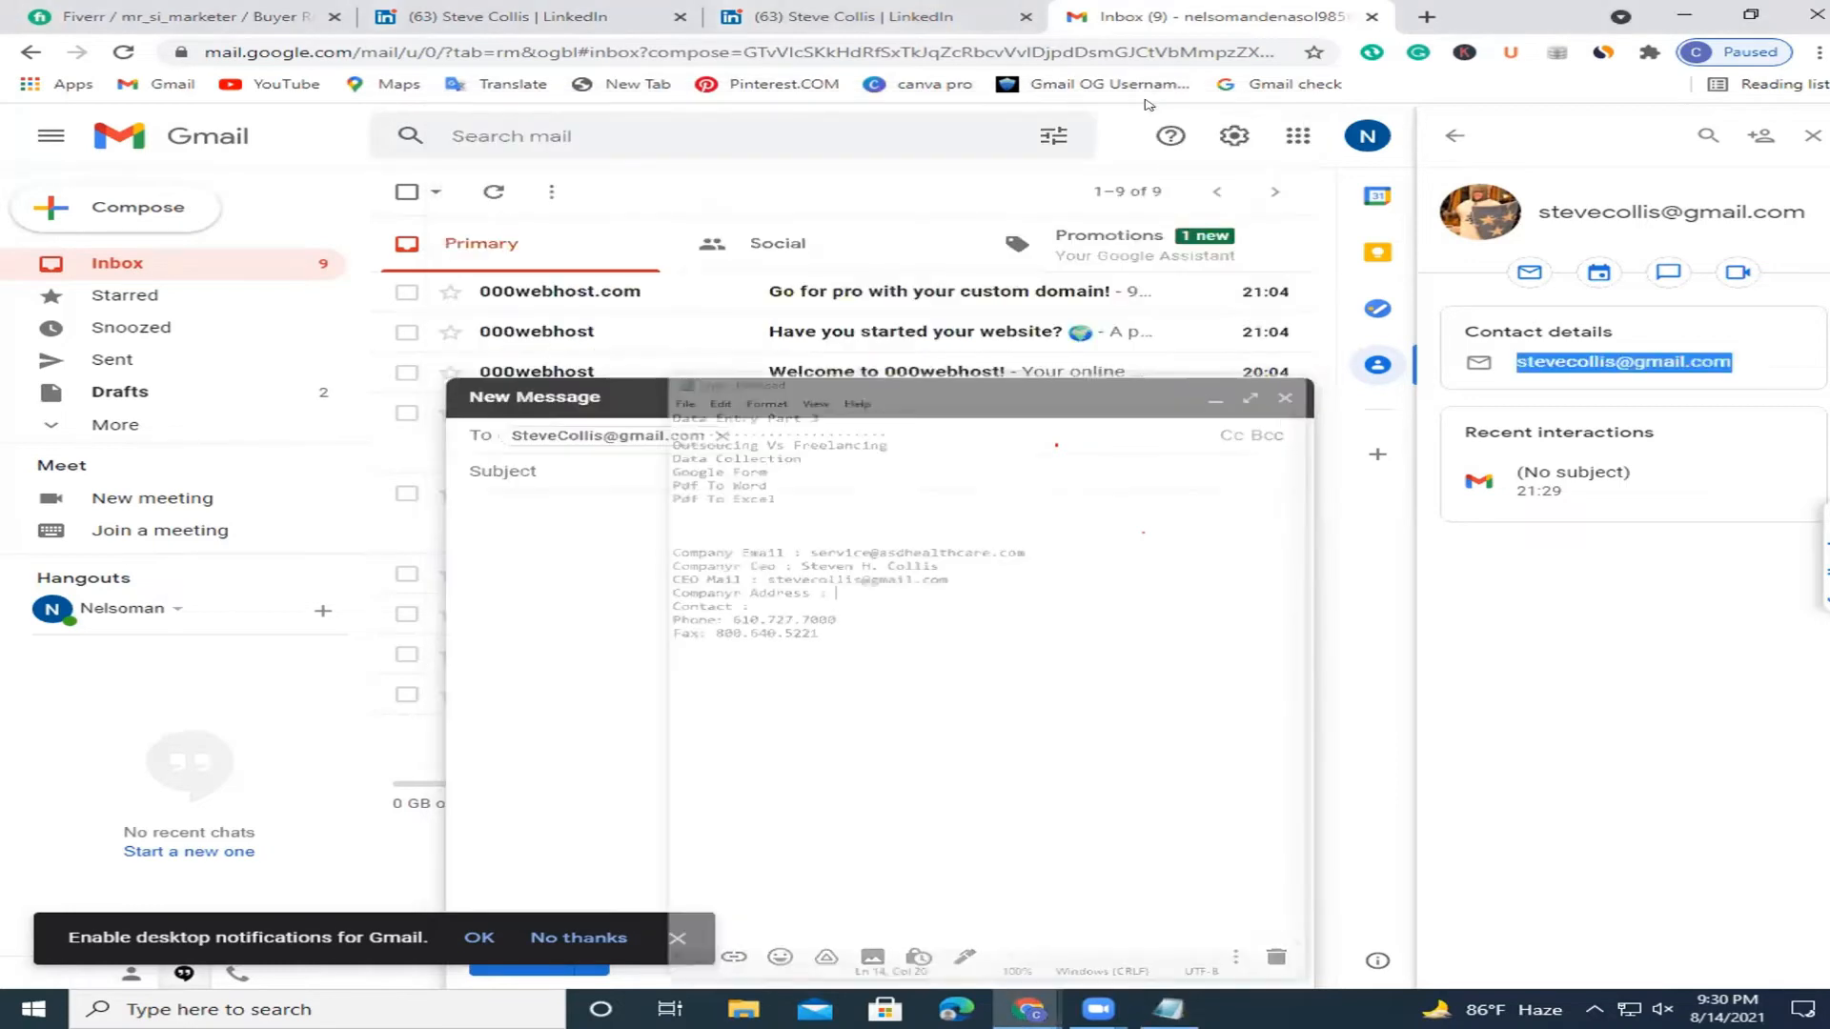
left_click(717, 23)
left_click(680, 17)
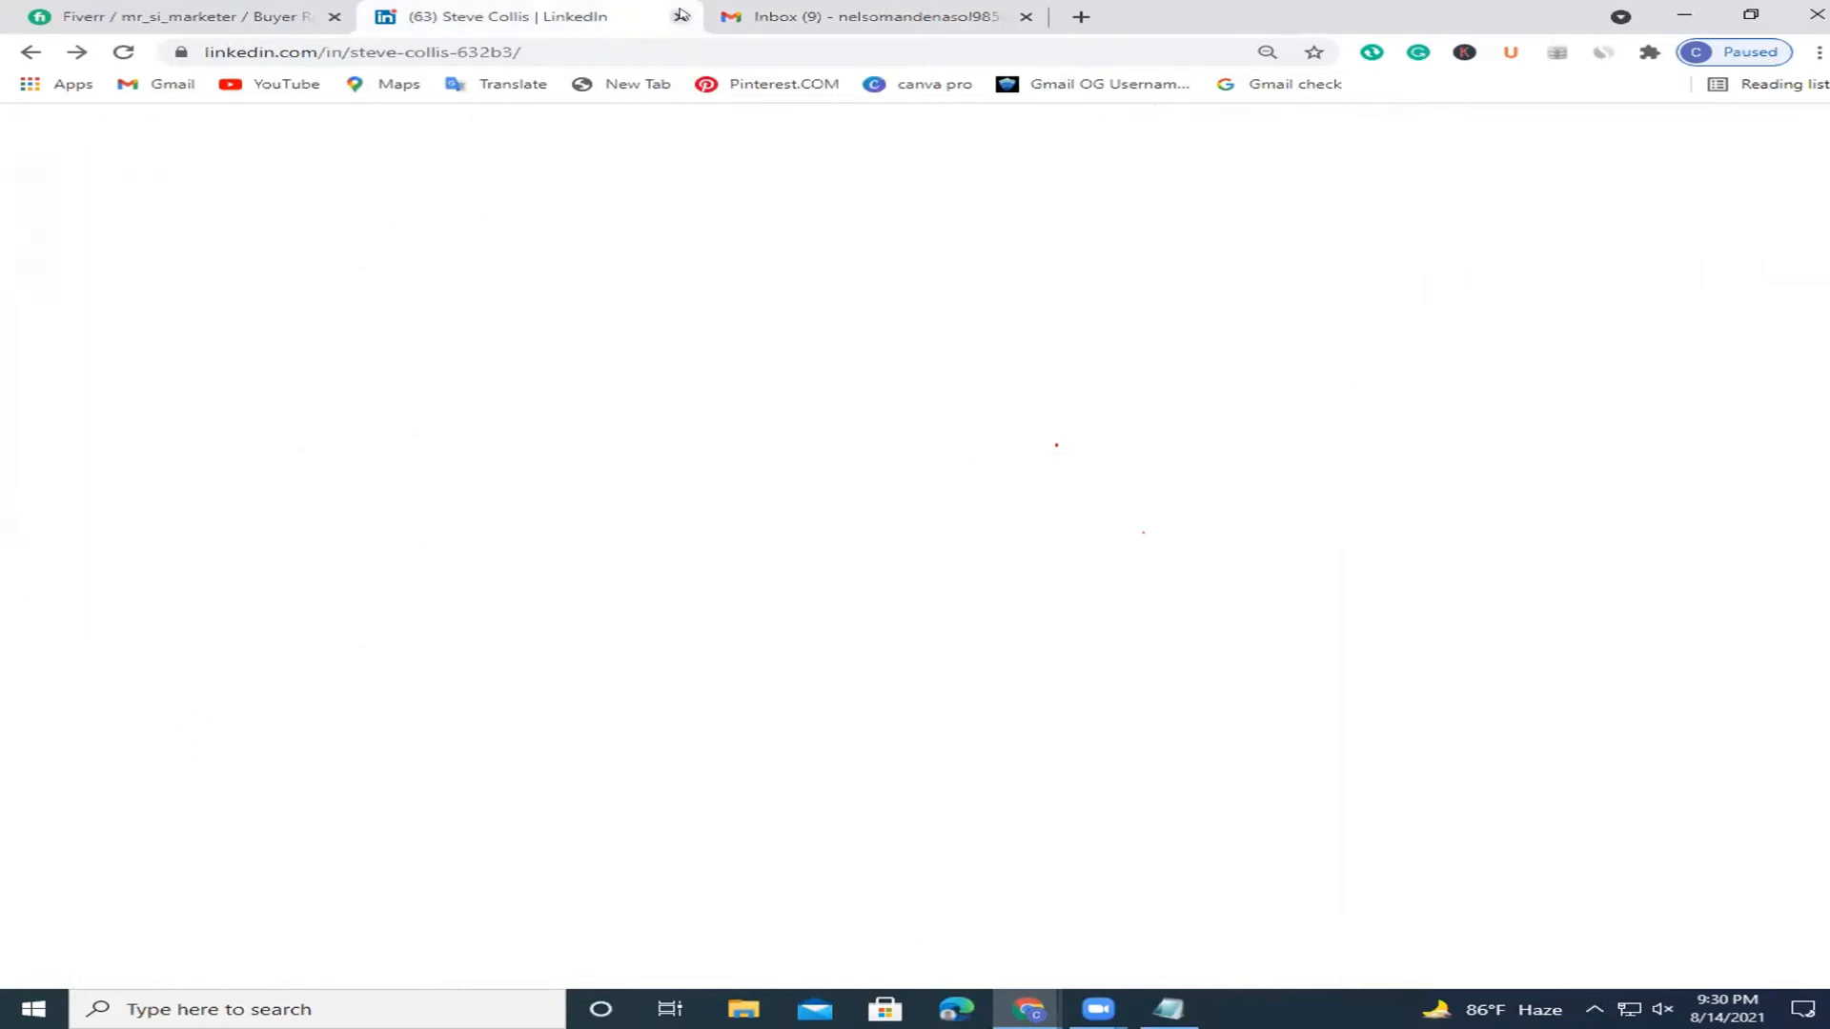
left_click(679, 17)
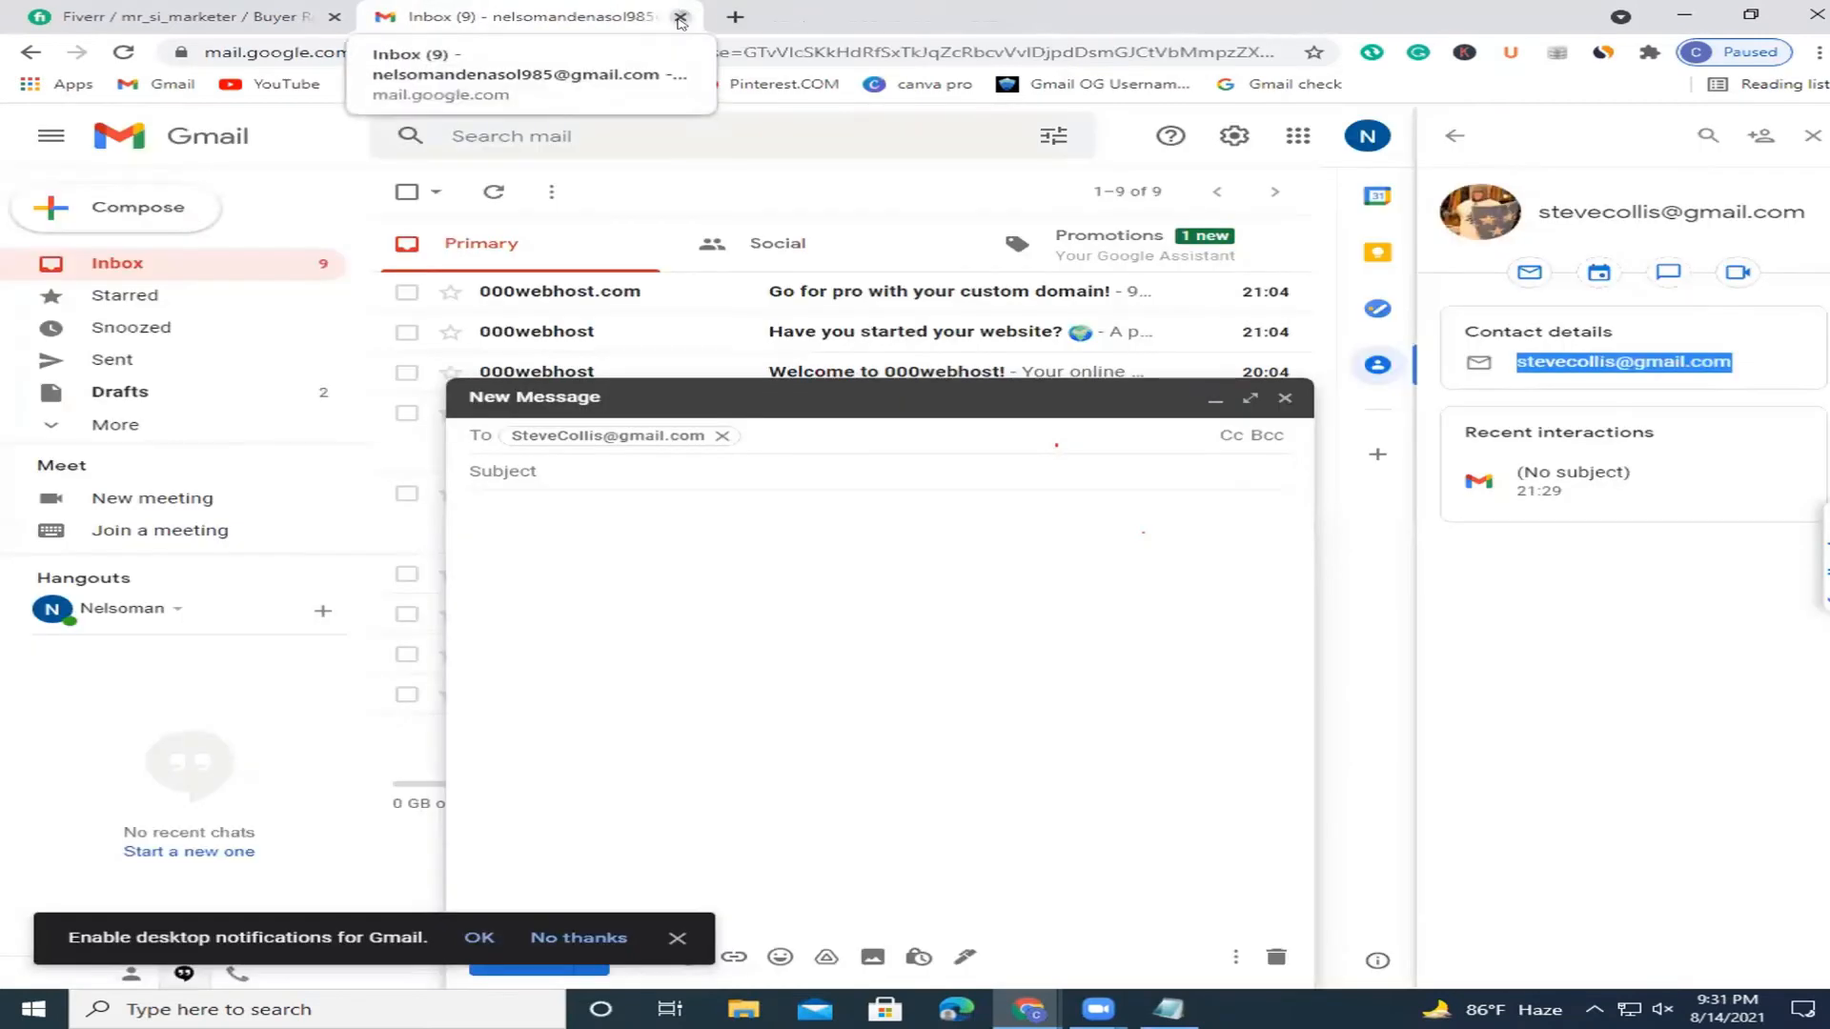
left_click(1027, 1005)
left_click(1191, 886)
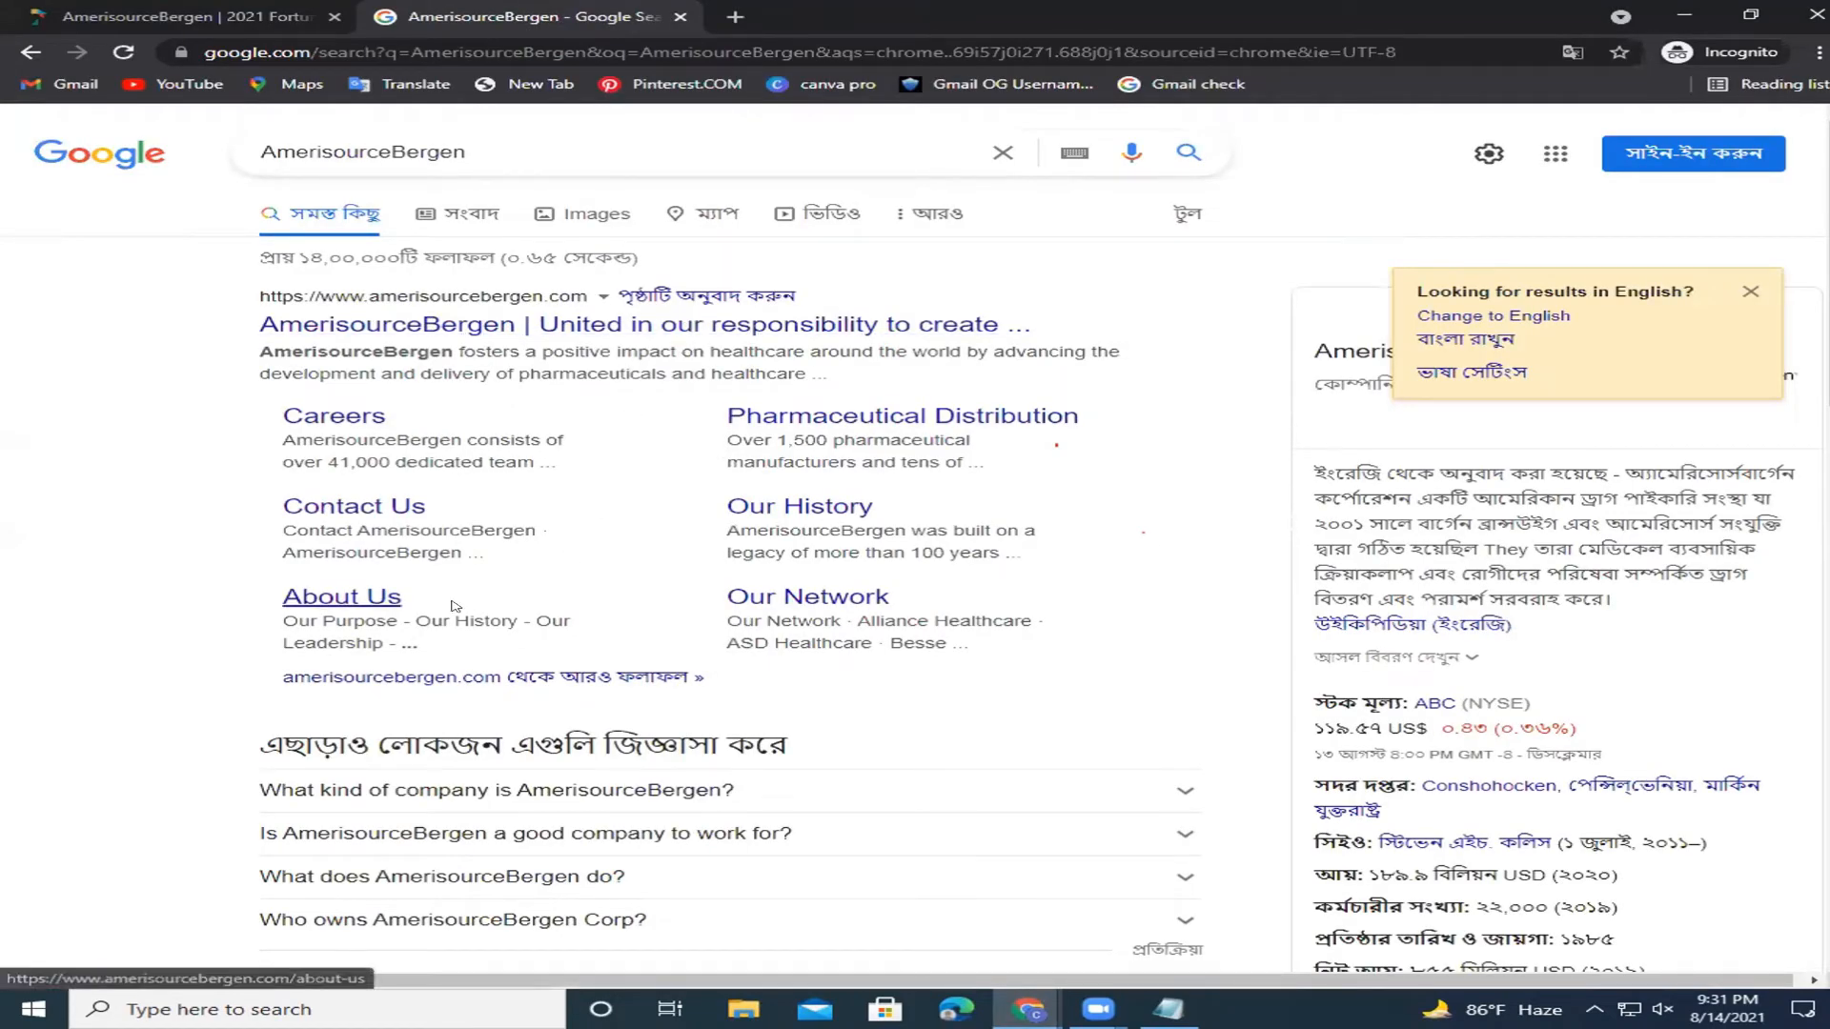
Search 'AmerisourceBergen cormpany headquatar address' and open the corporateofficeheadquarters.org result.
left_click(504, 150)
type("cor")
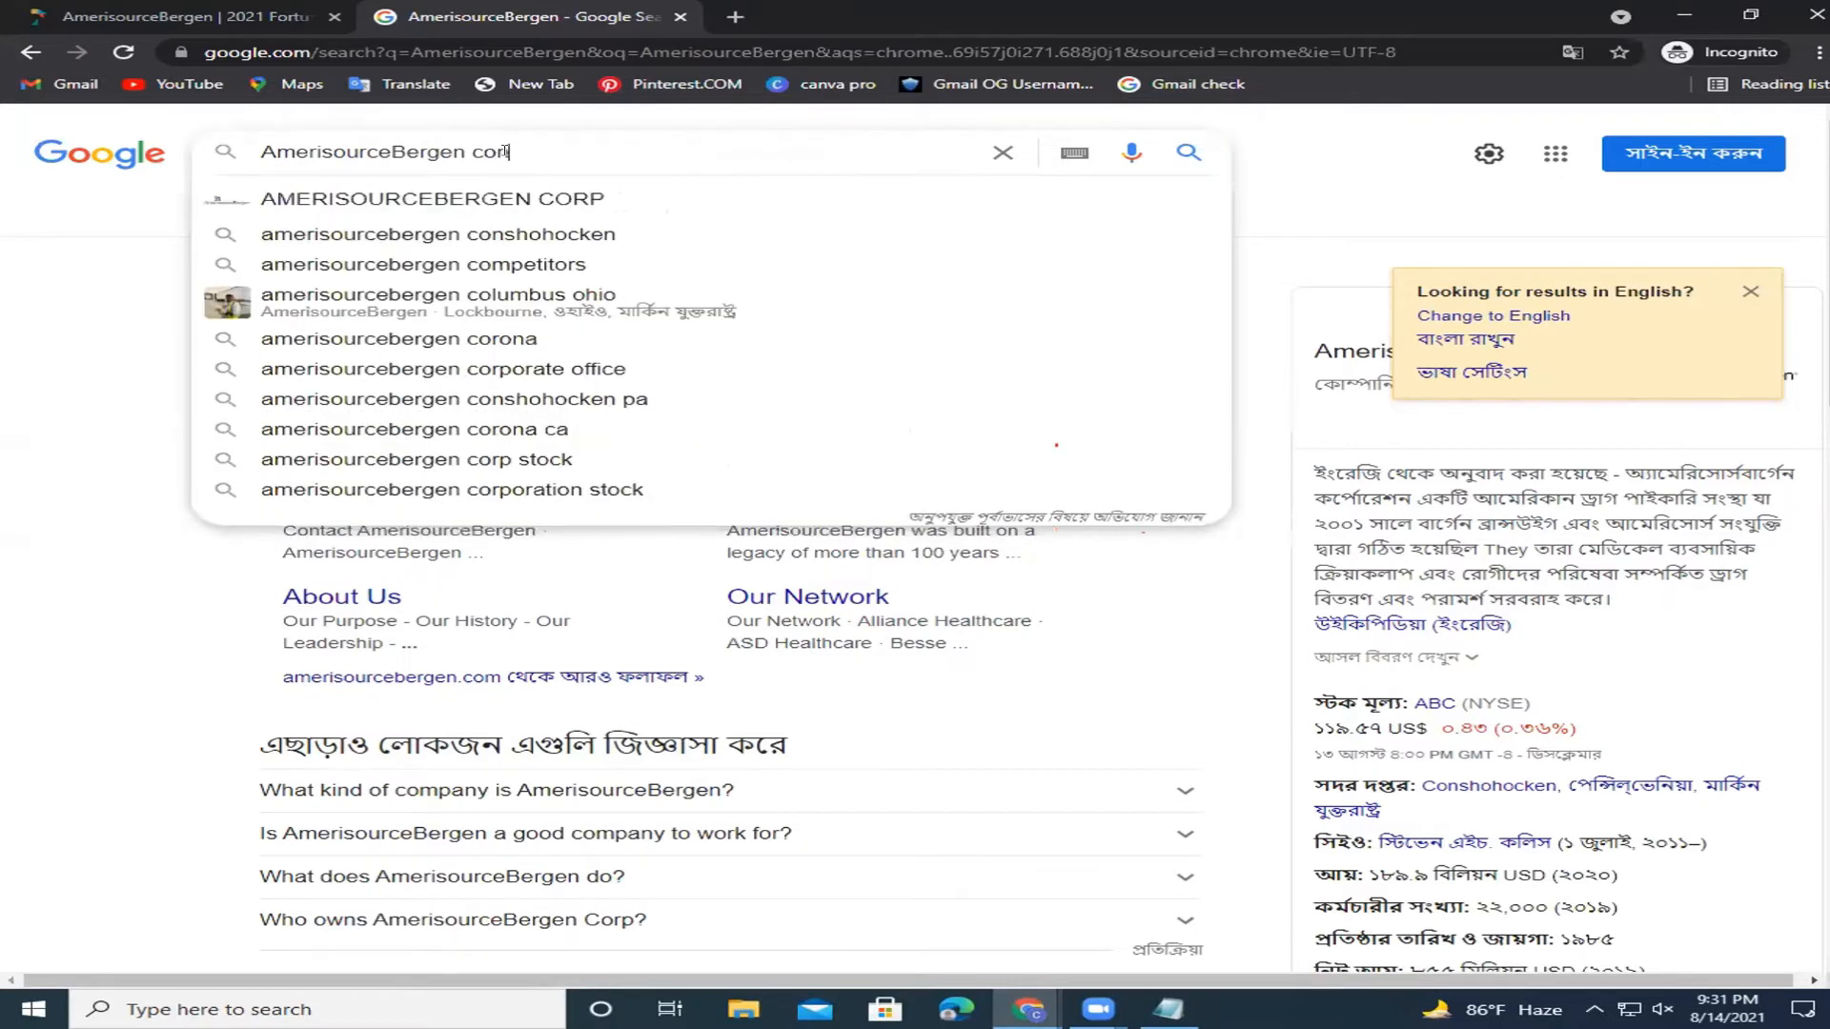
type("m")
type("pany")
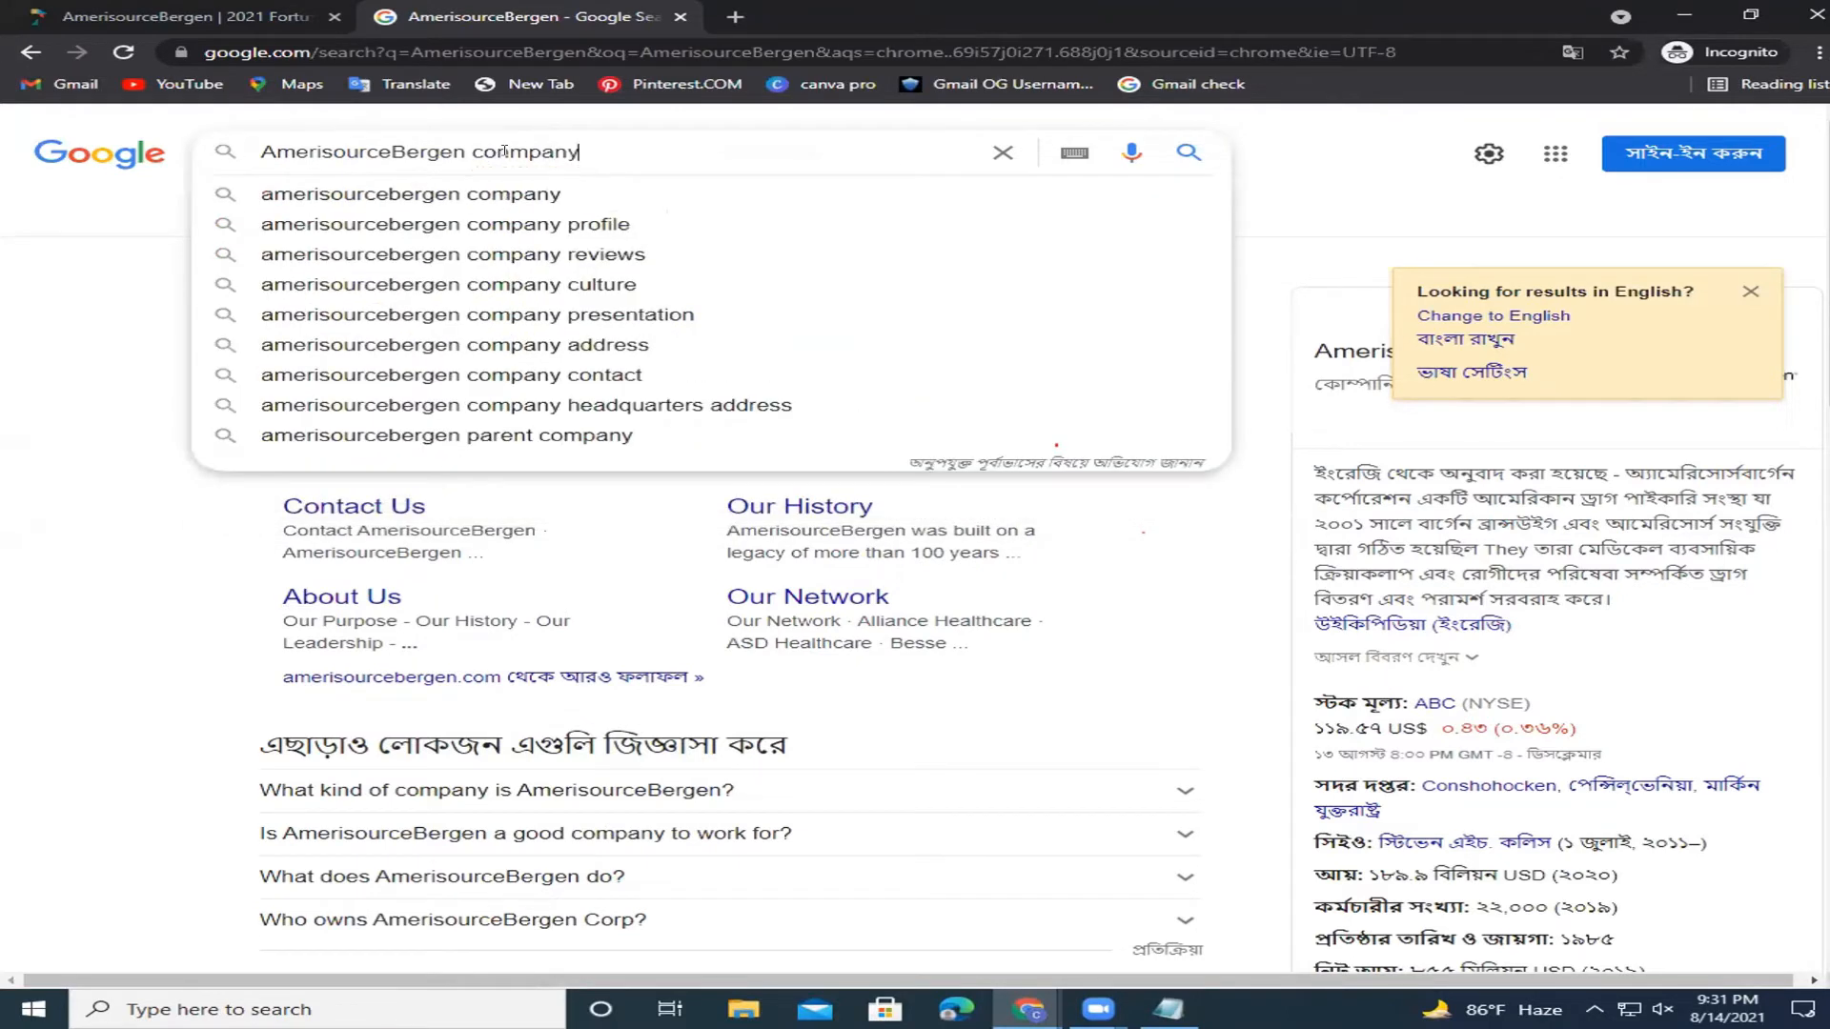
type(" headq")
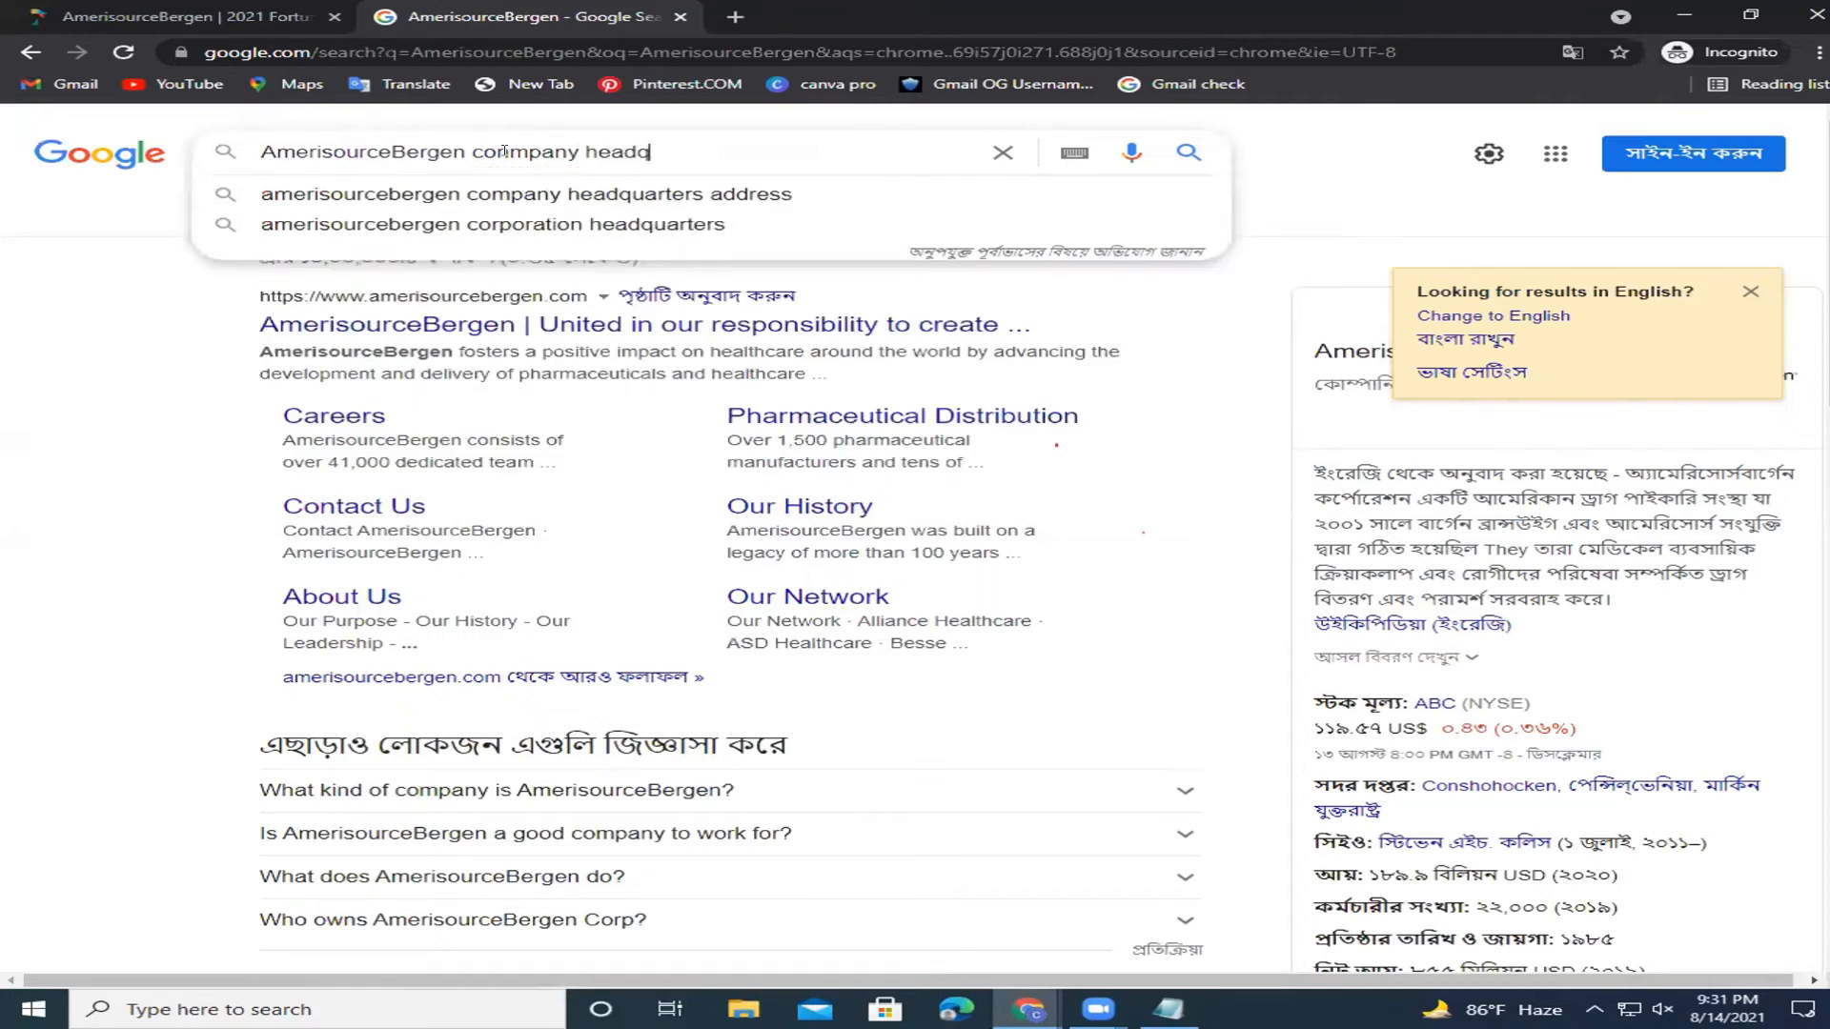
type("uatar address")
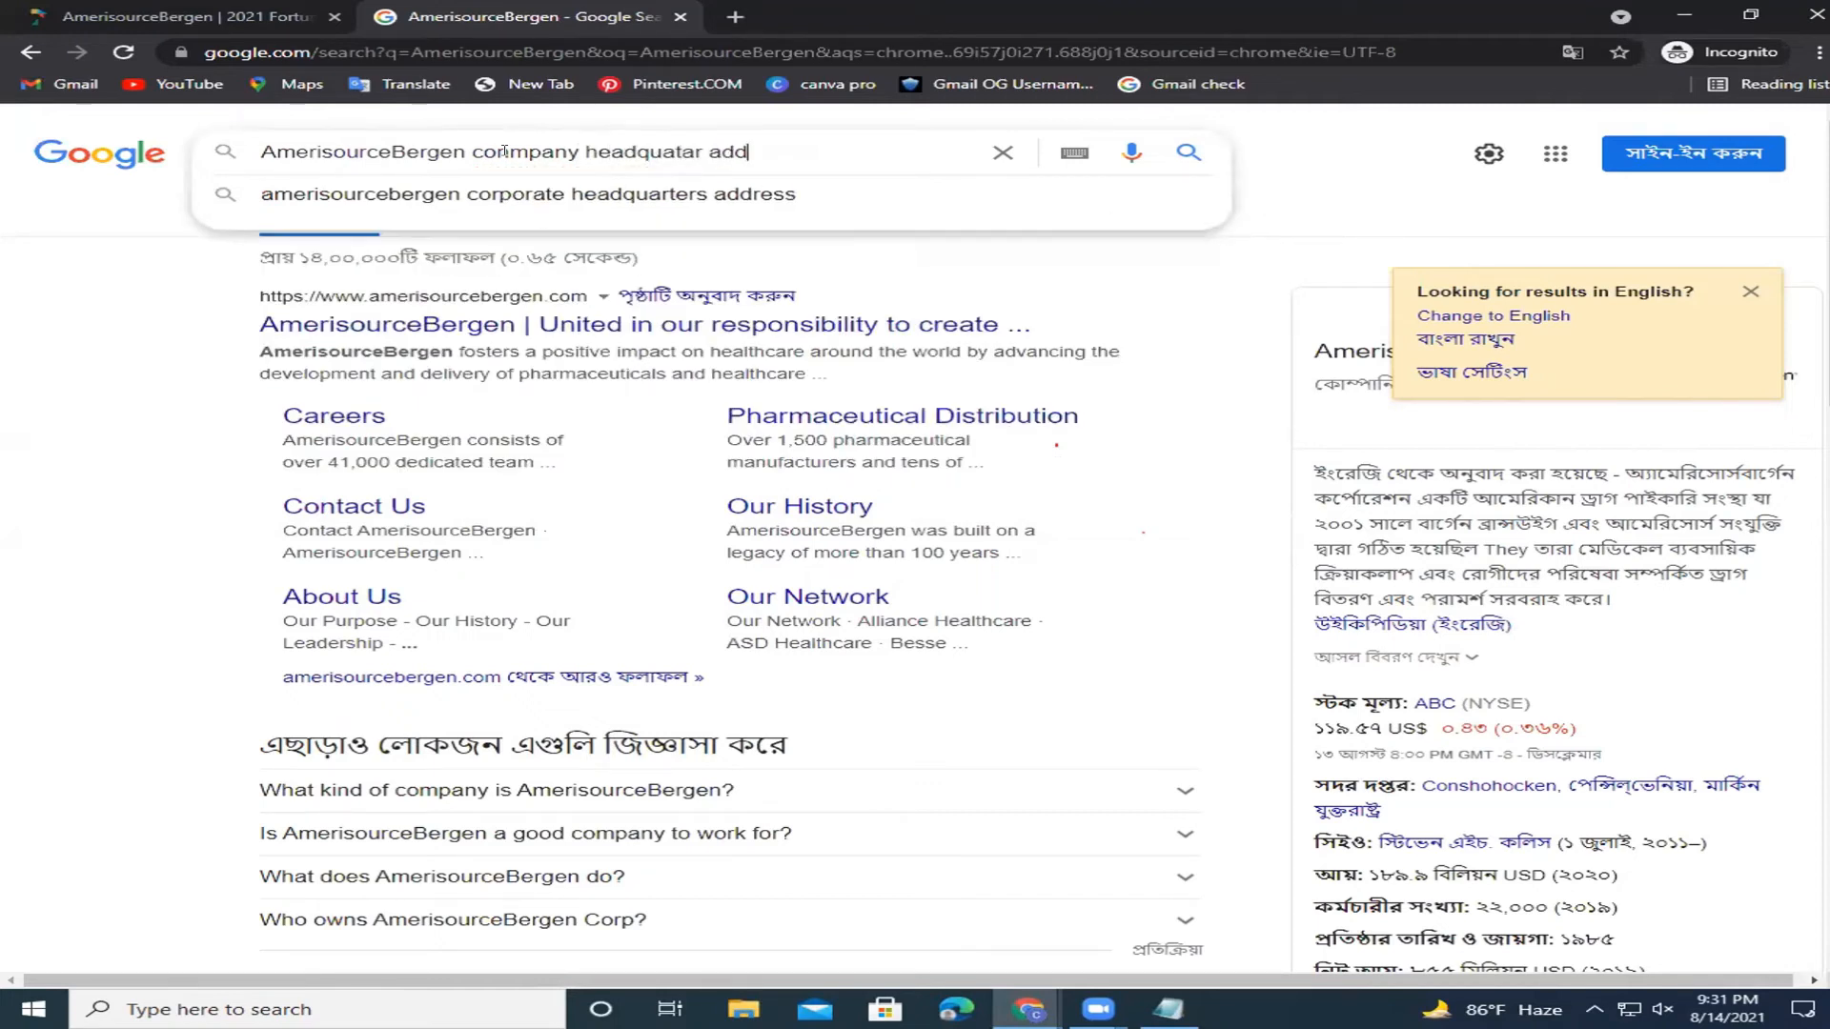
key("Return")
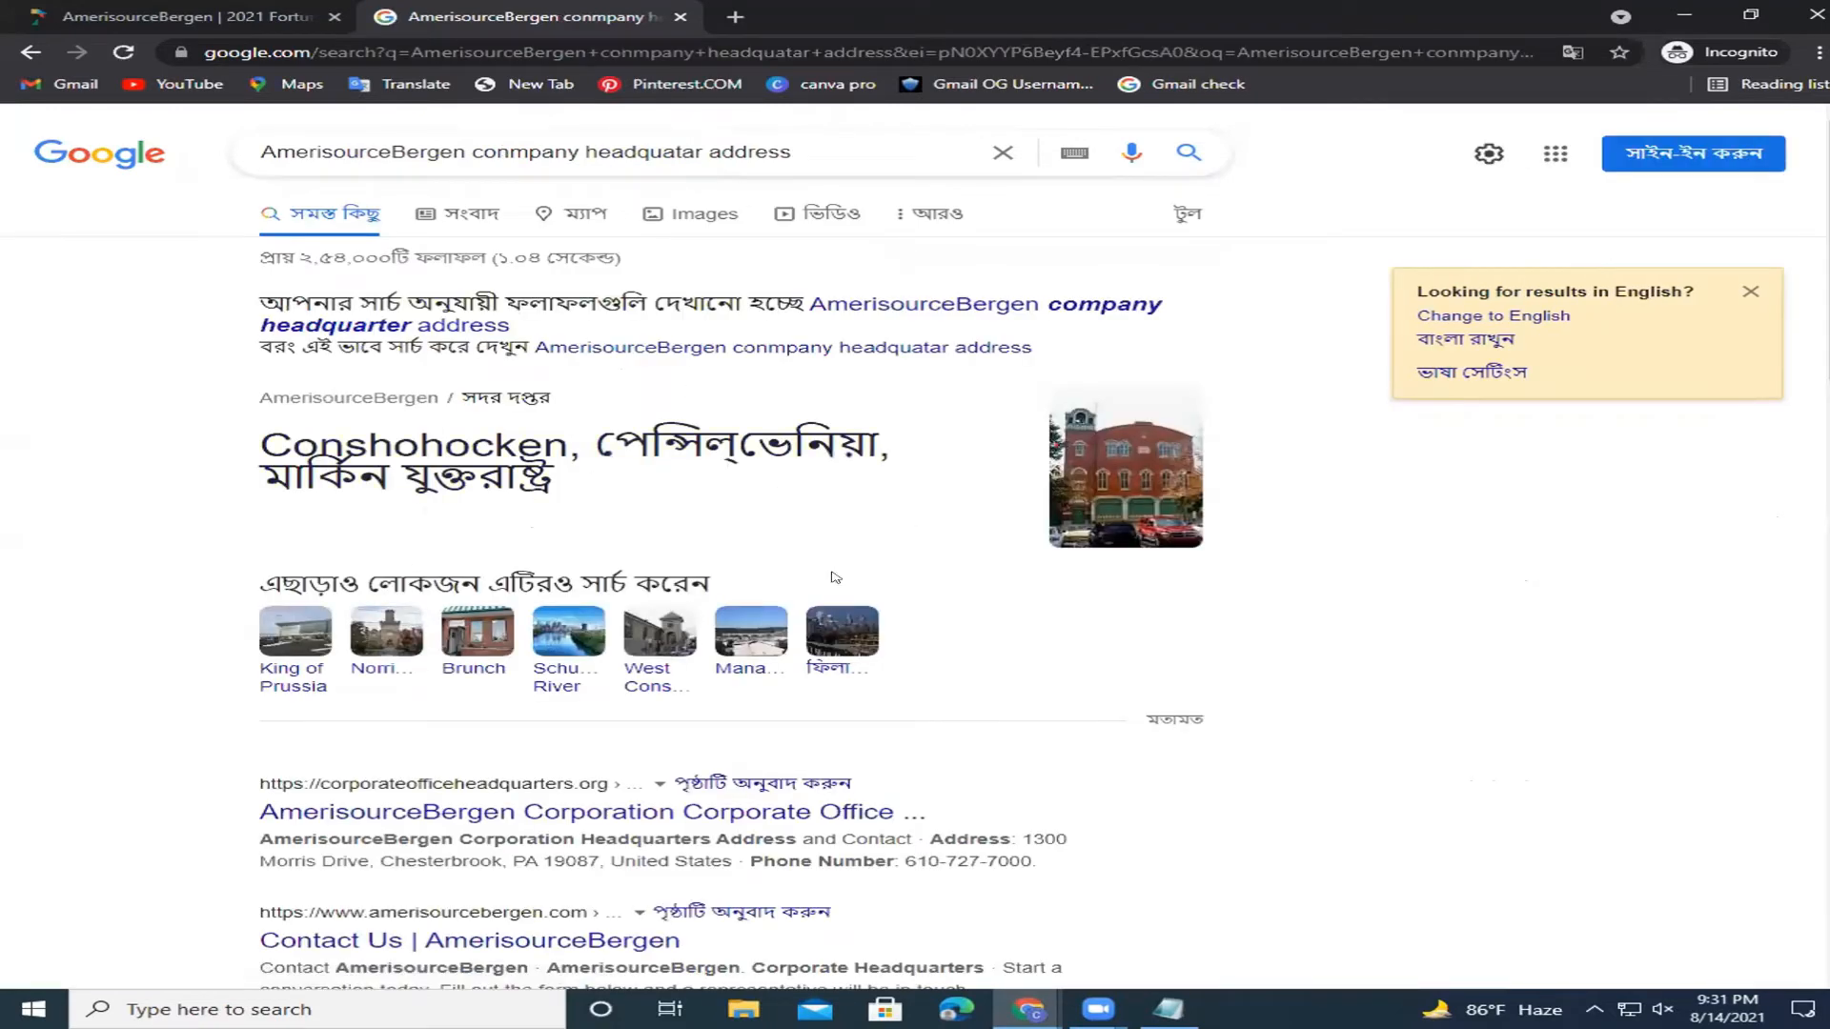
scroll(667, 450, "down", 1)
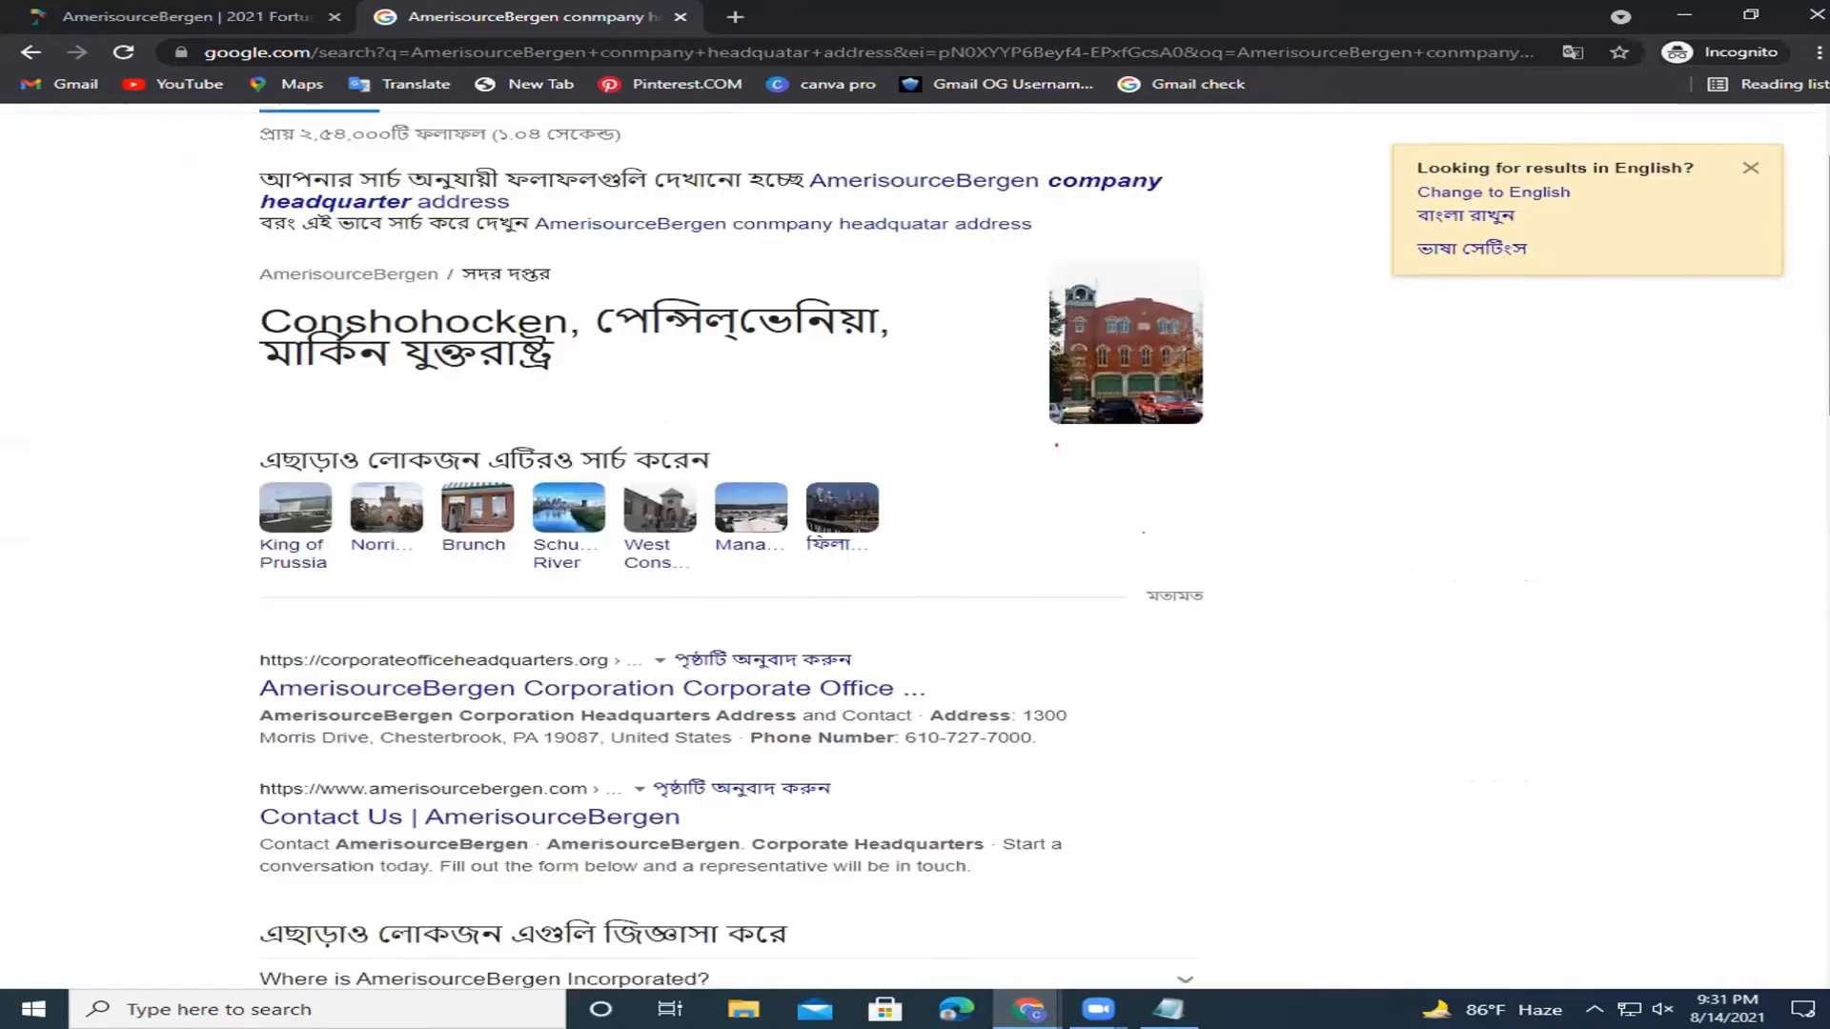
scroll(599, 602, "down", 1)
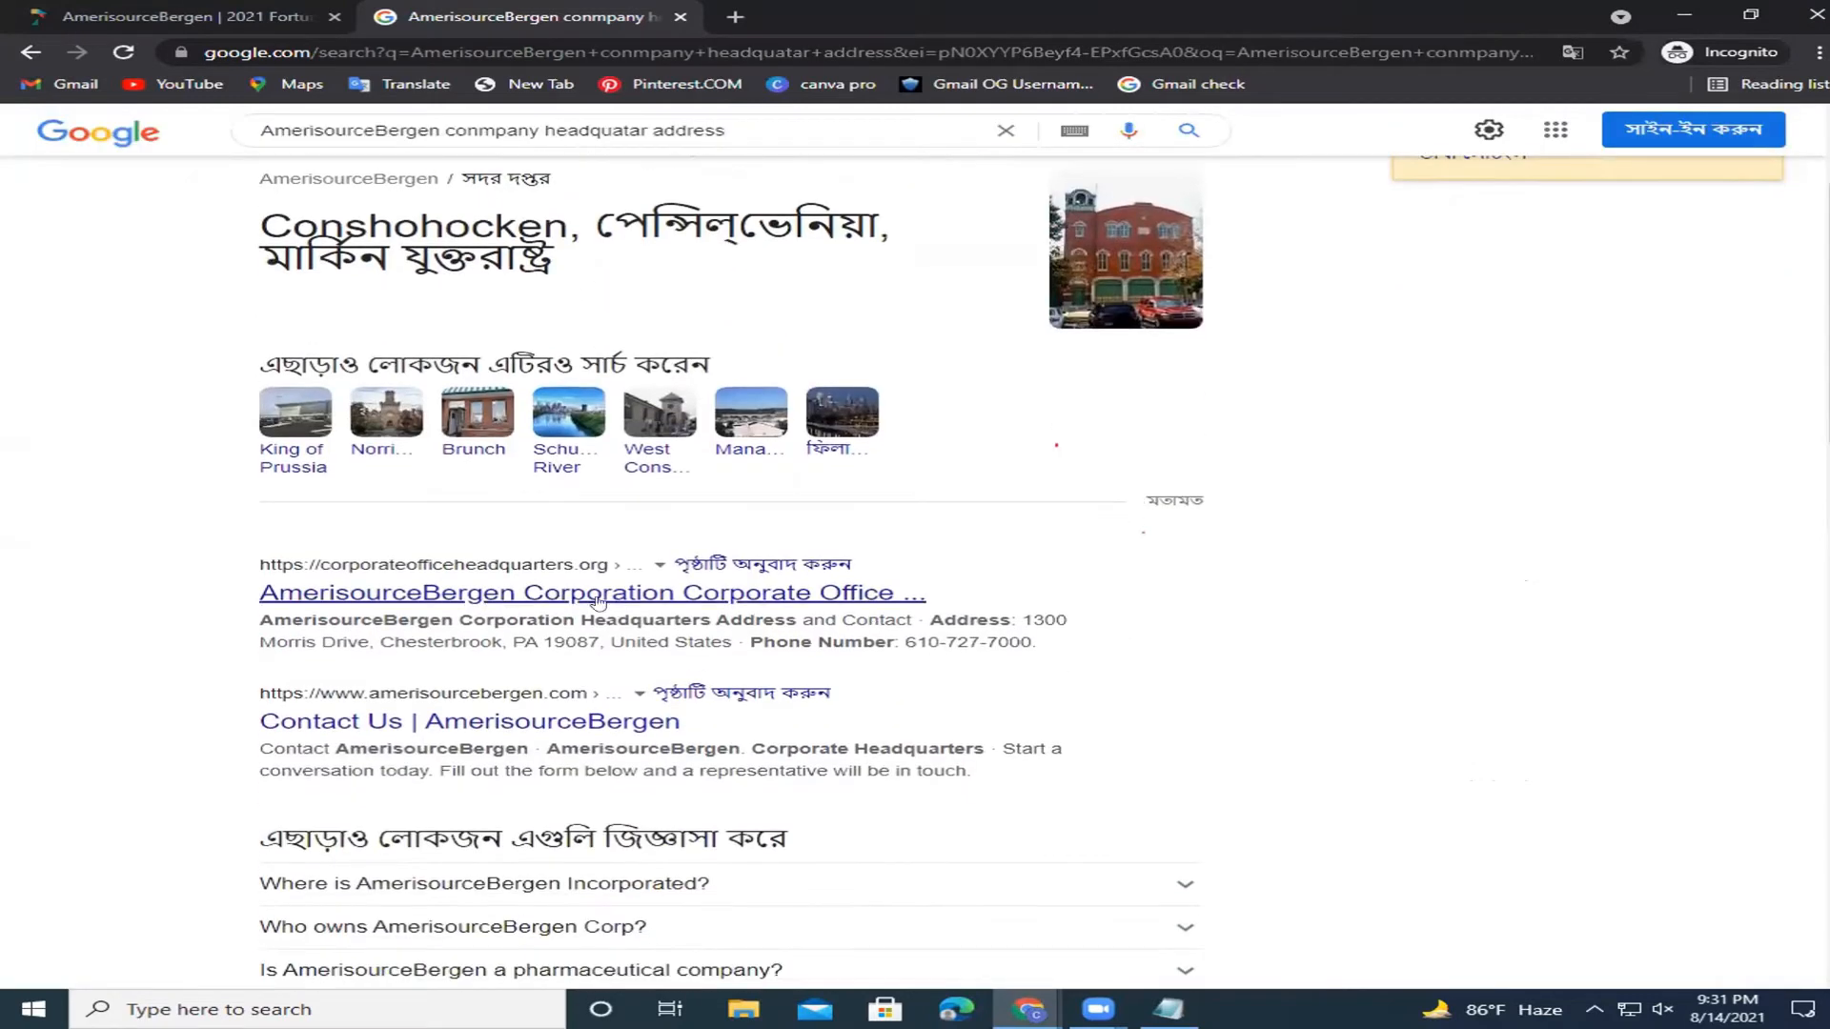
left_click(800, 598)
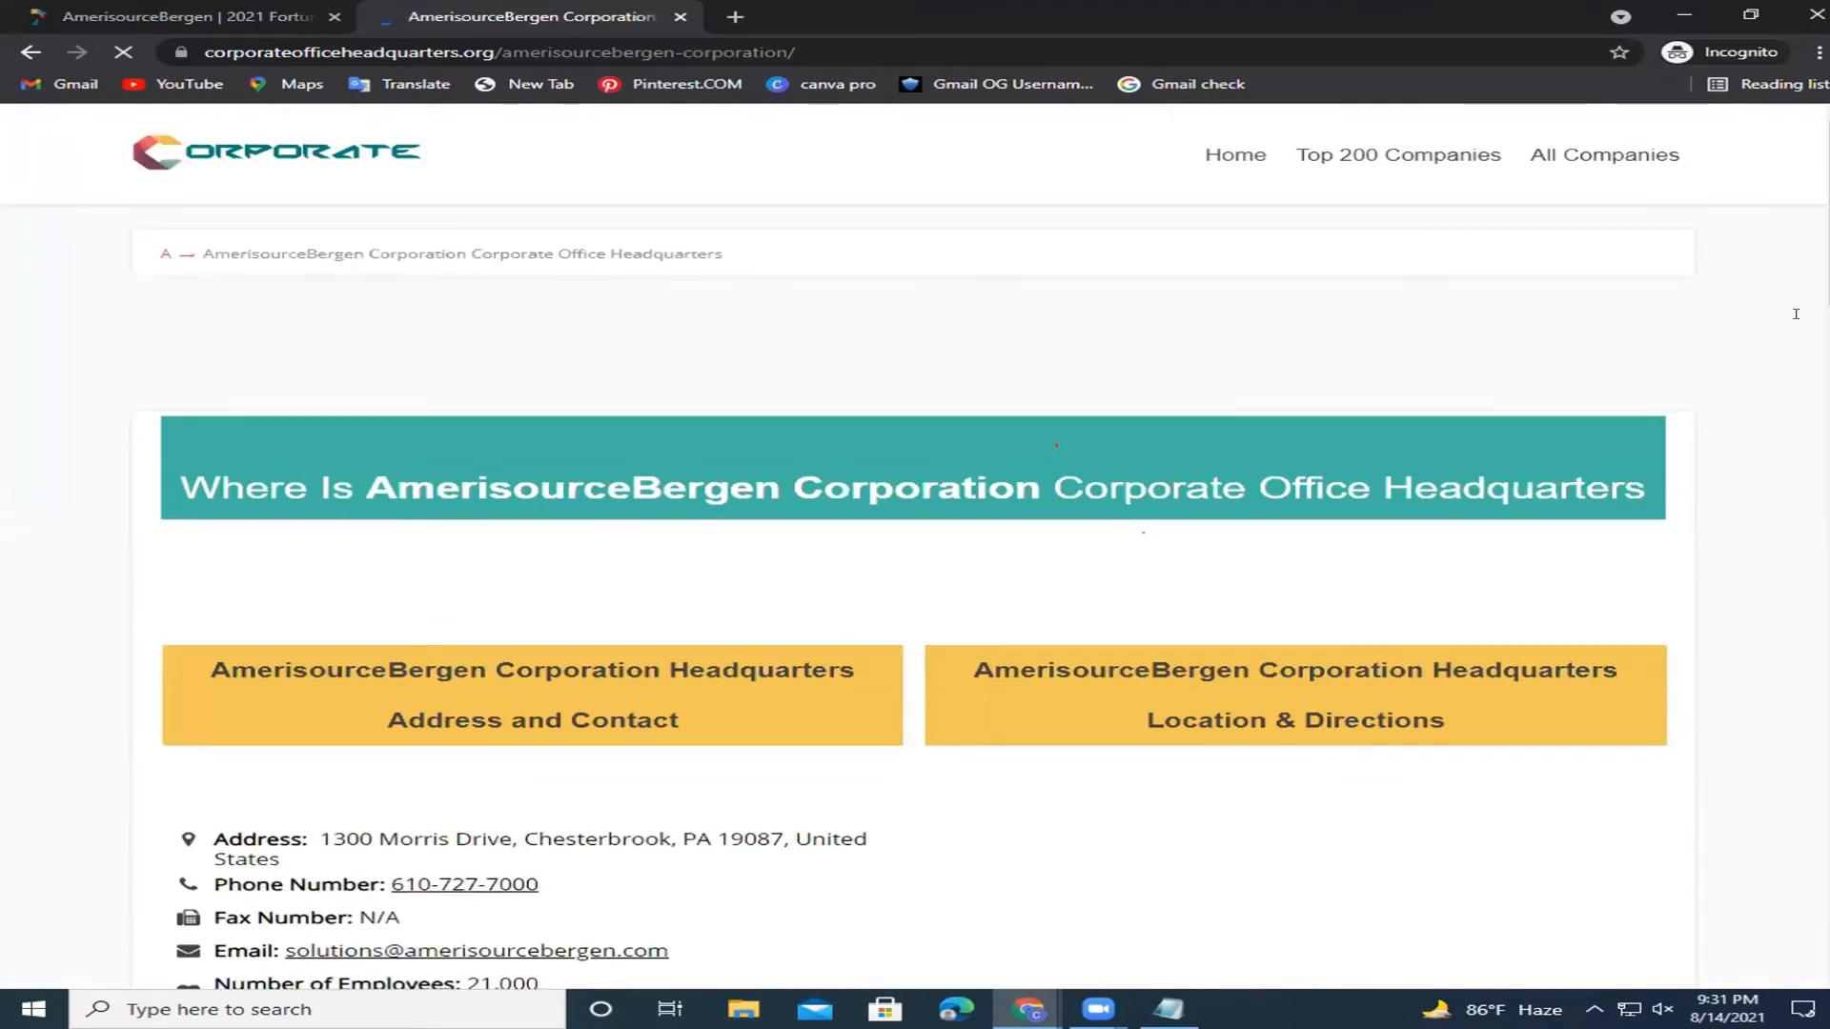
Select and copy the company Email line in the page's Address and Contact section.
scroll(831, 749, "down", 1)
scroll(205, 784, "down", 1)
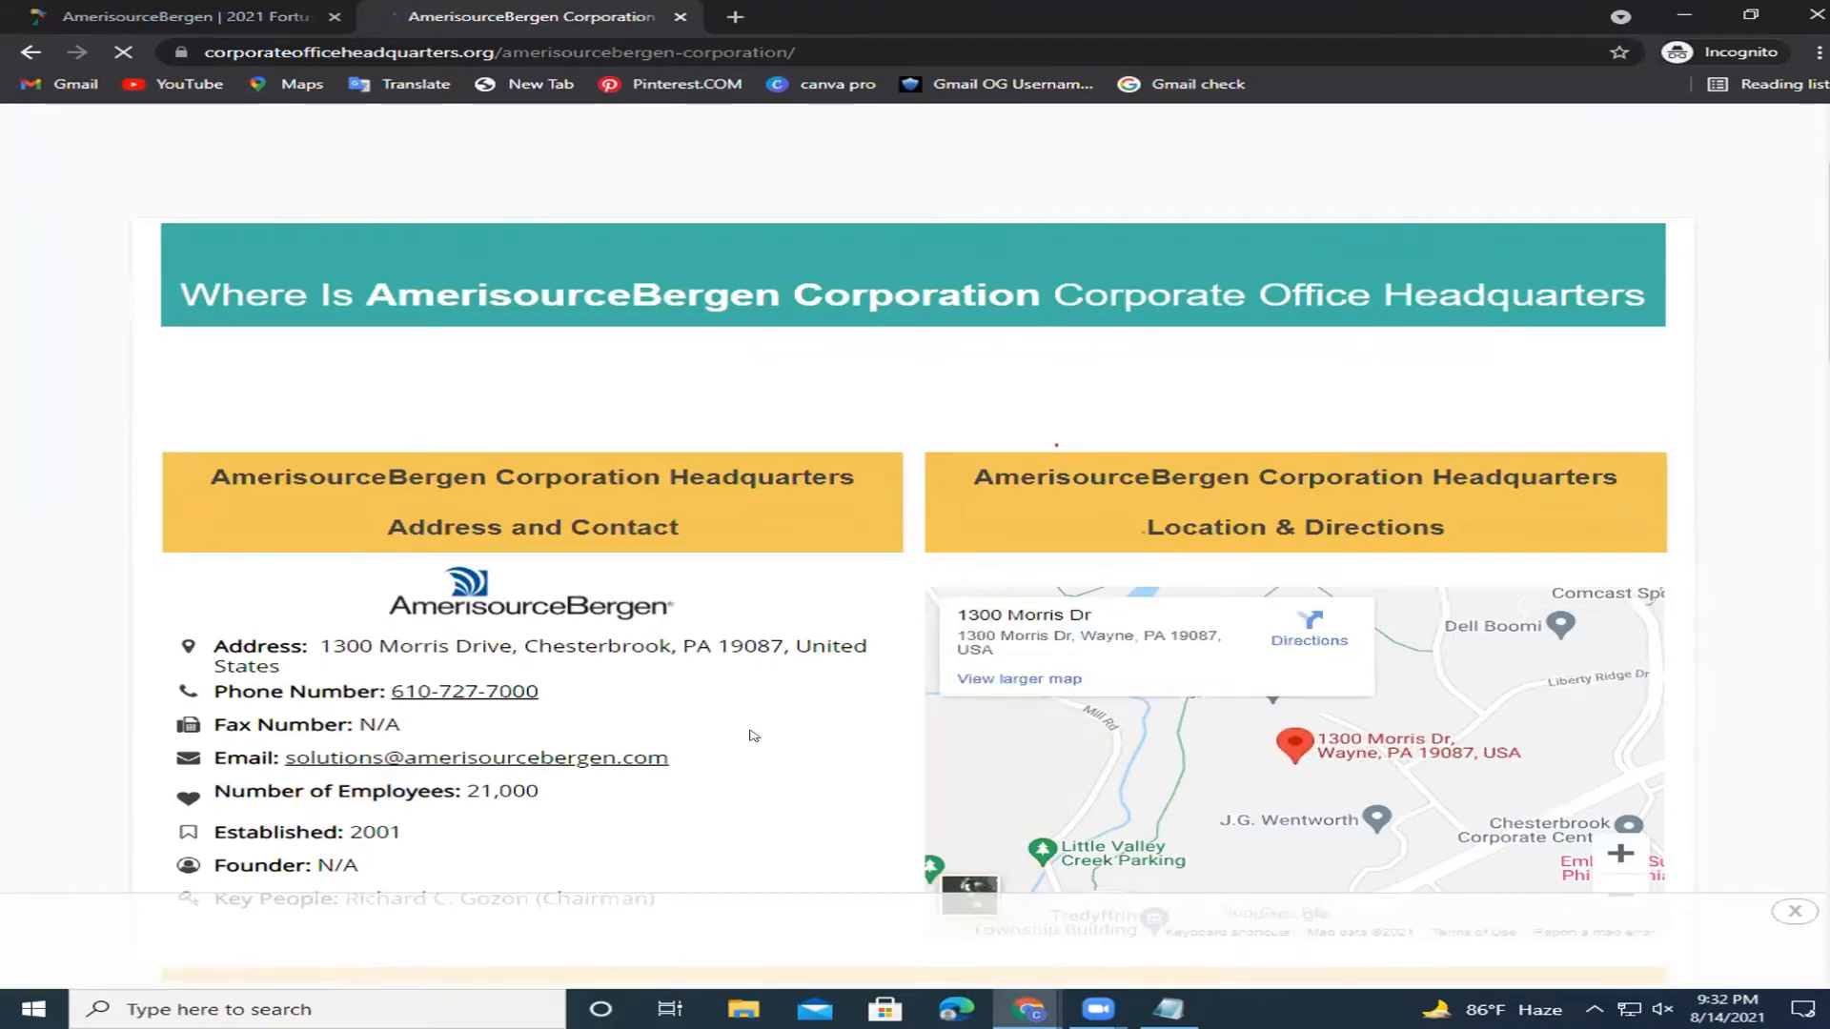
left_click_drag(569, 756, 322, 752)
left_click_drag(685, 754, 660, 762)
key("ctrl+c")
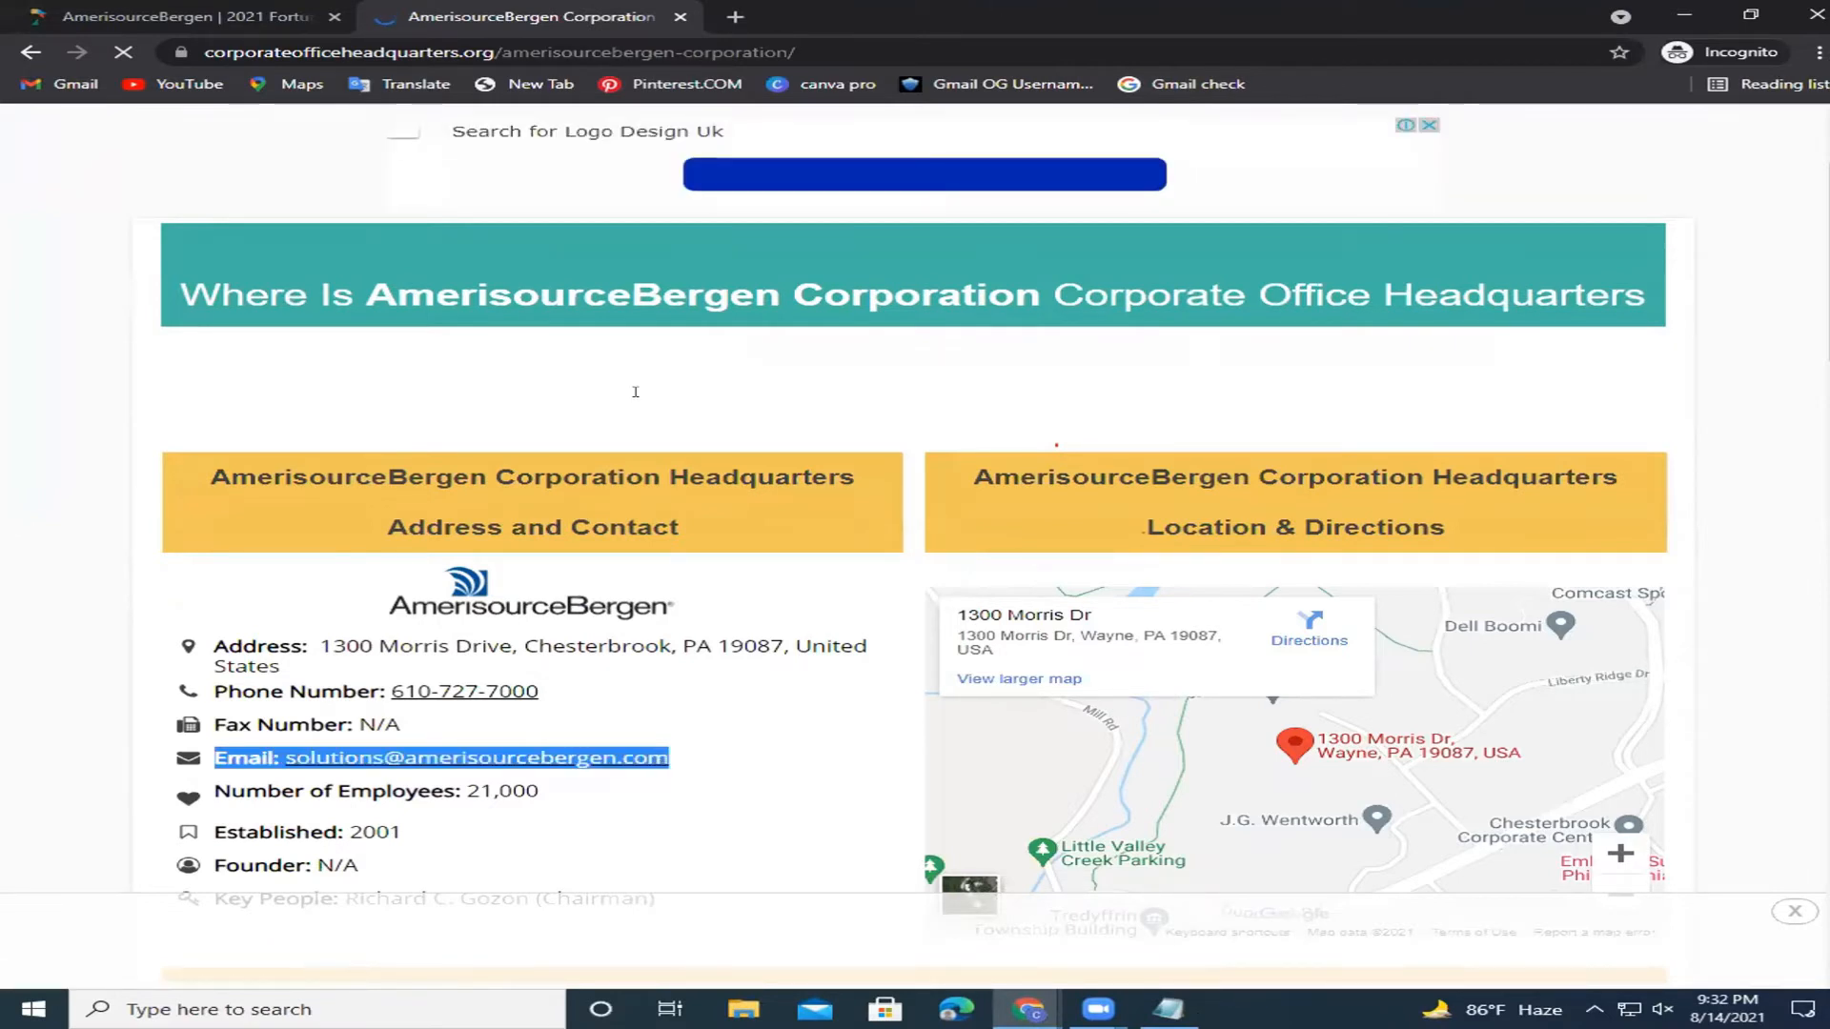
Paste the copied Email line below Company Email in Notepad and trim its leading spaces.
key("alt+Tab")
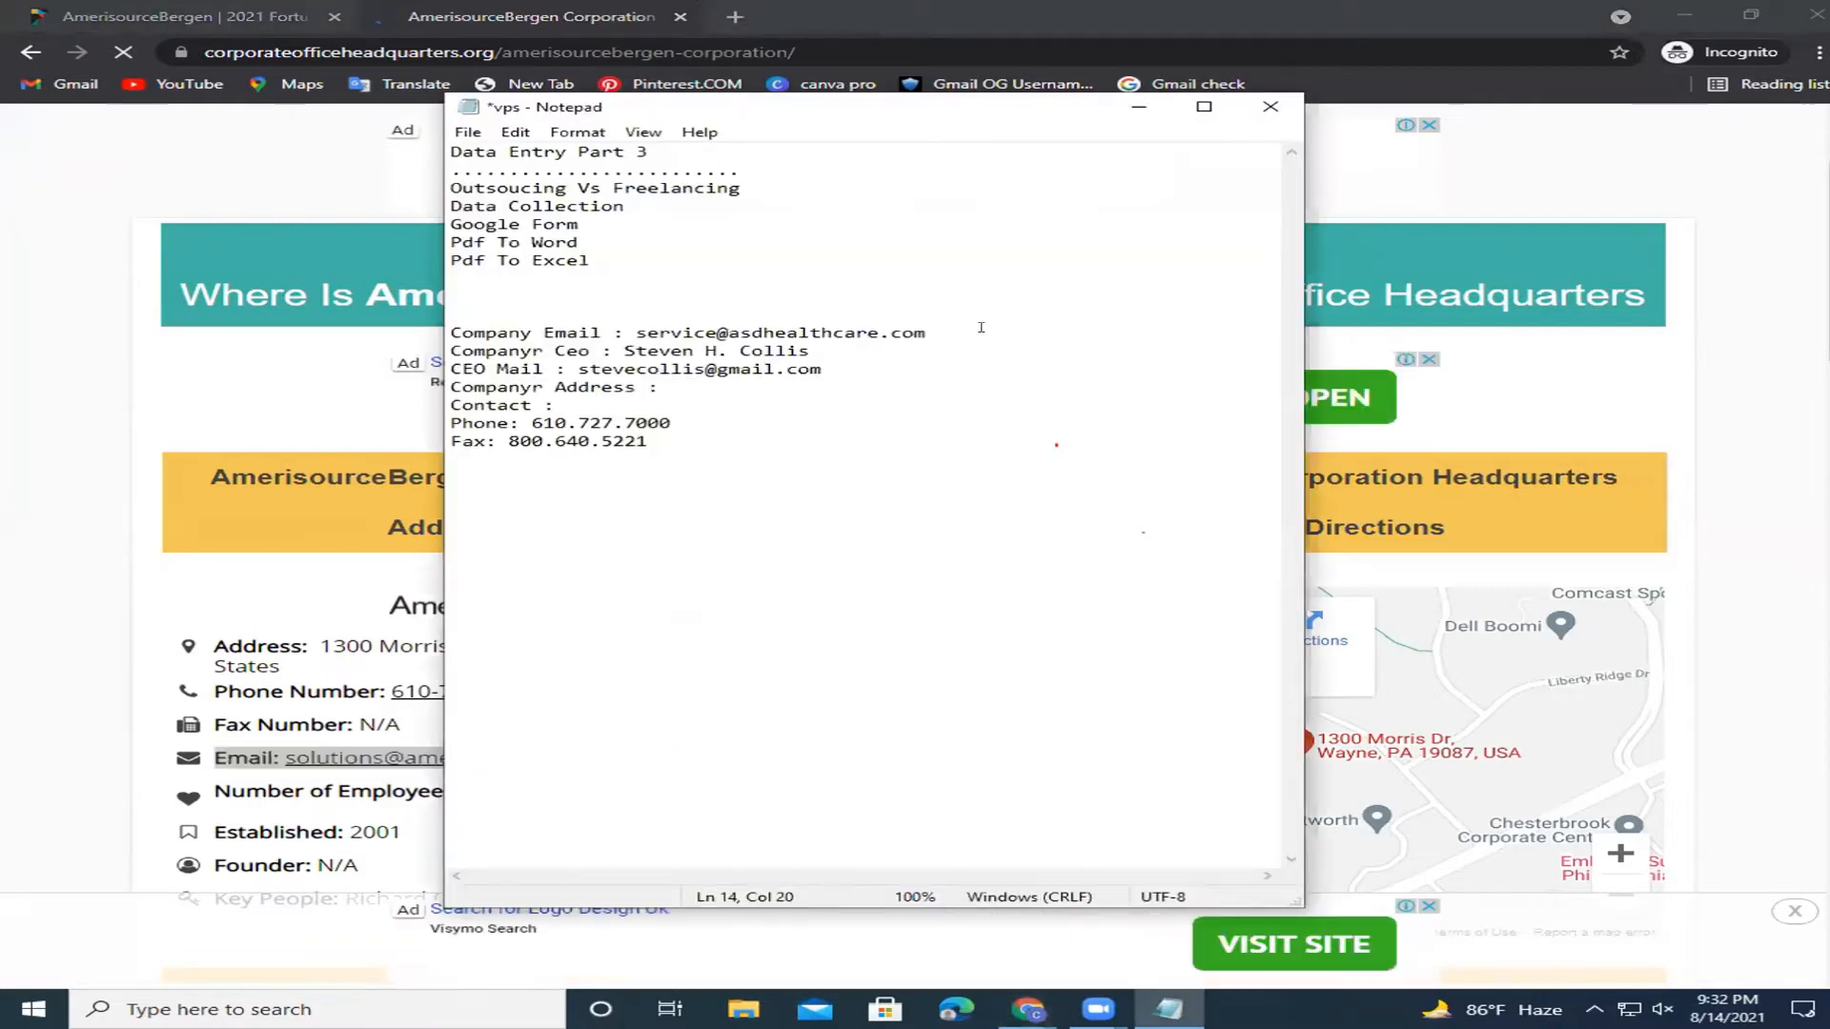
key("Return")
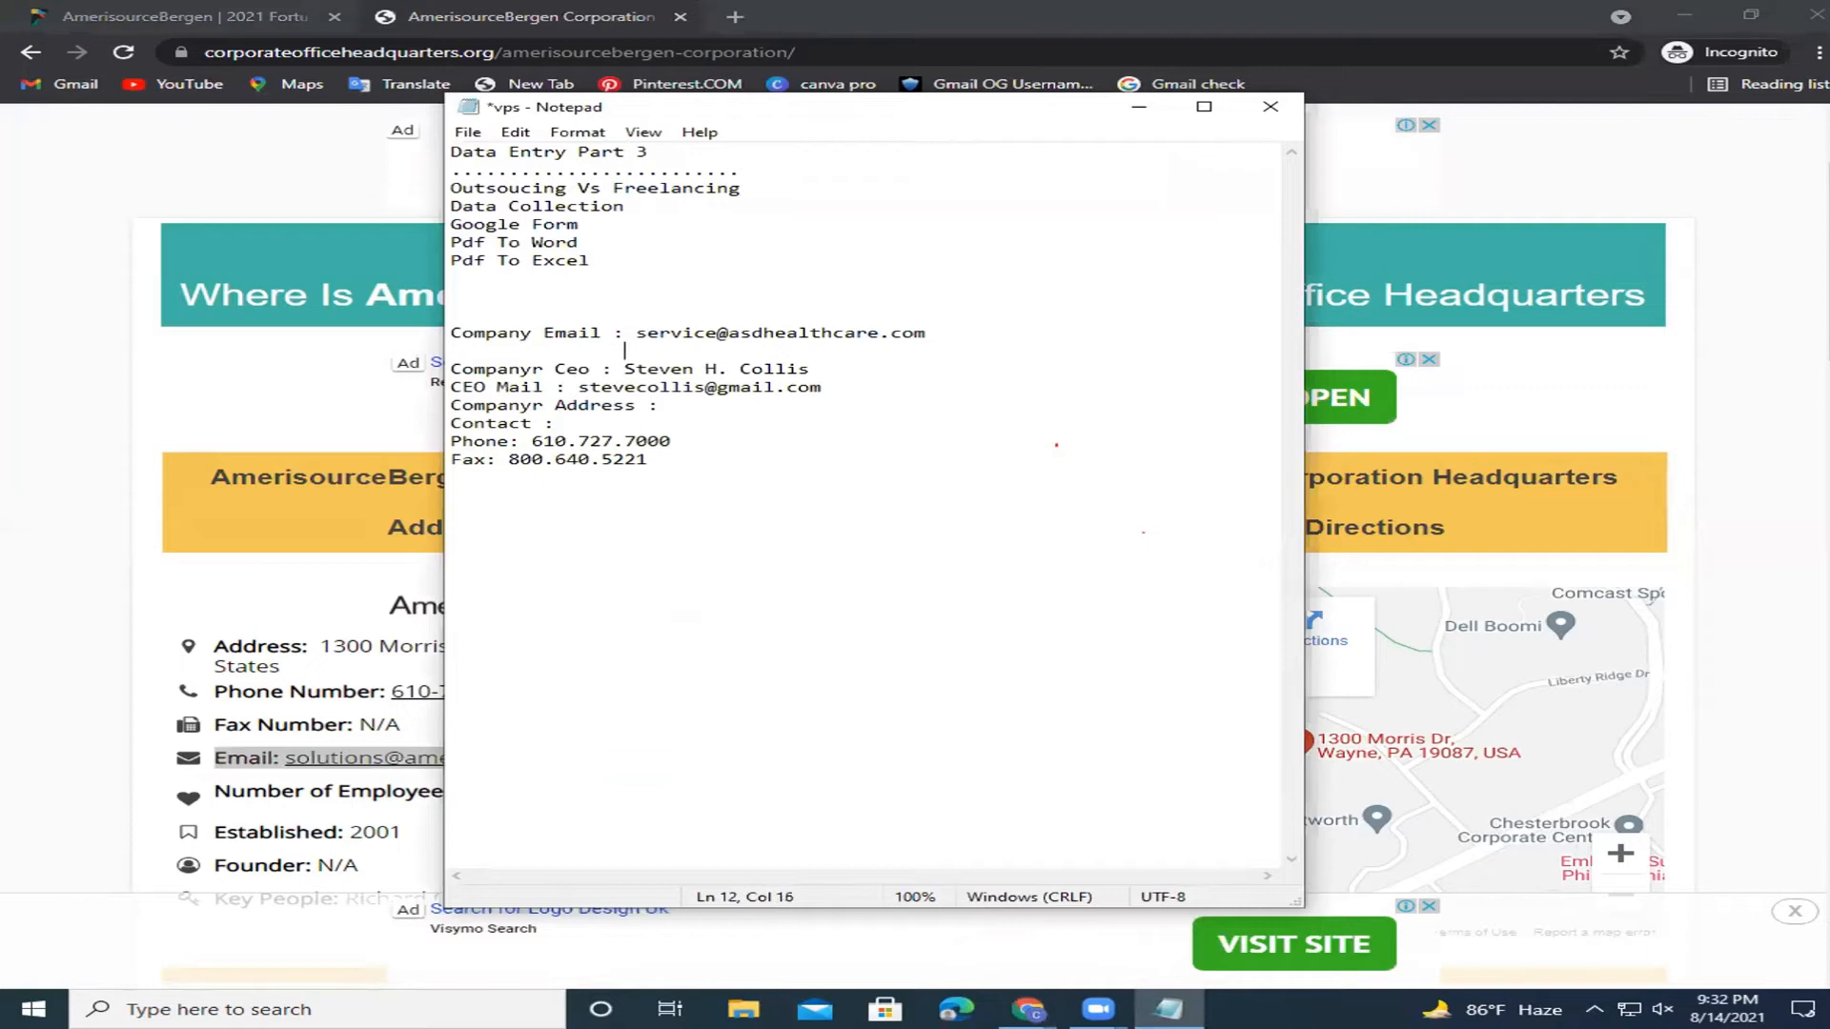
key("ctrl+v")
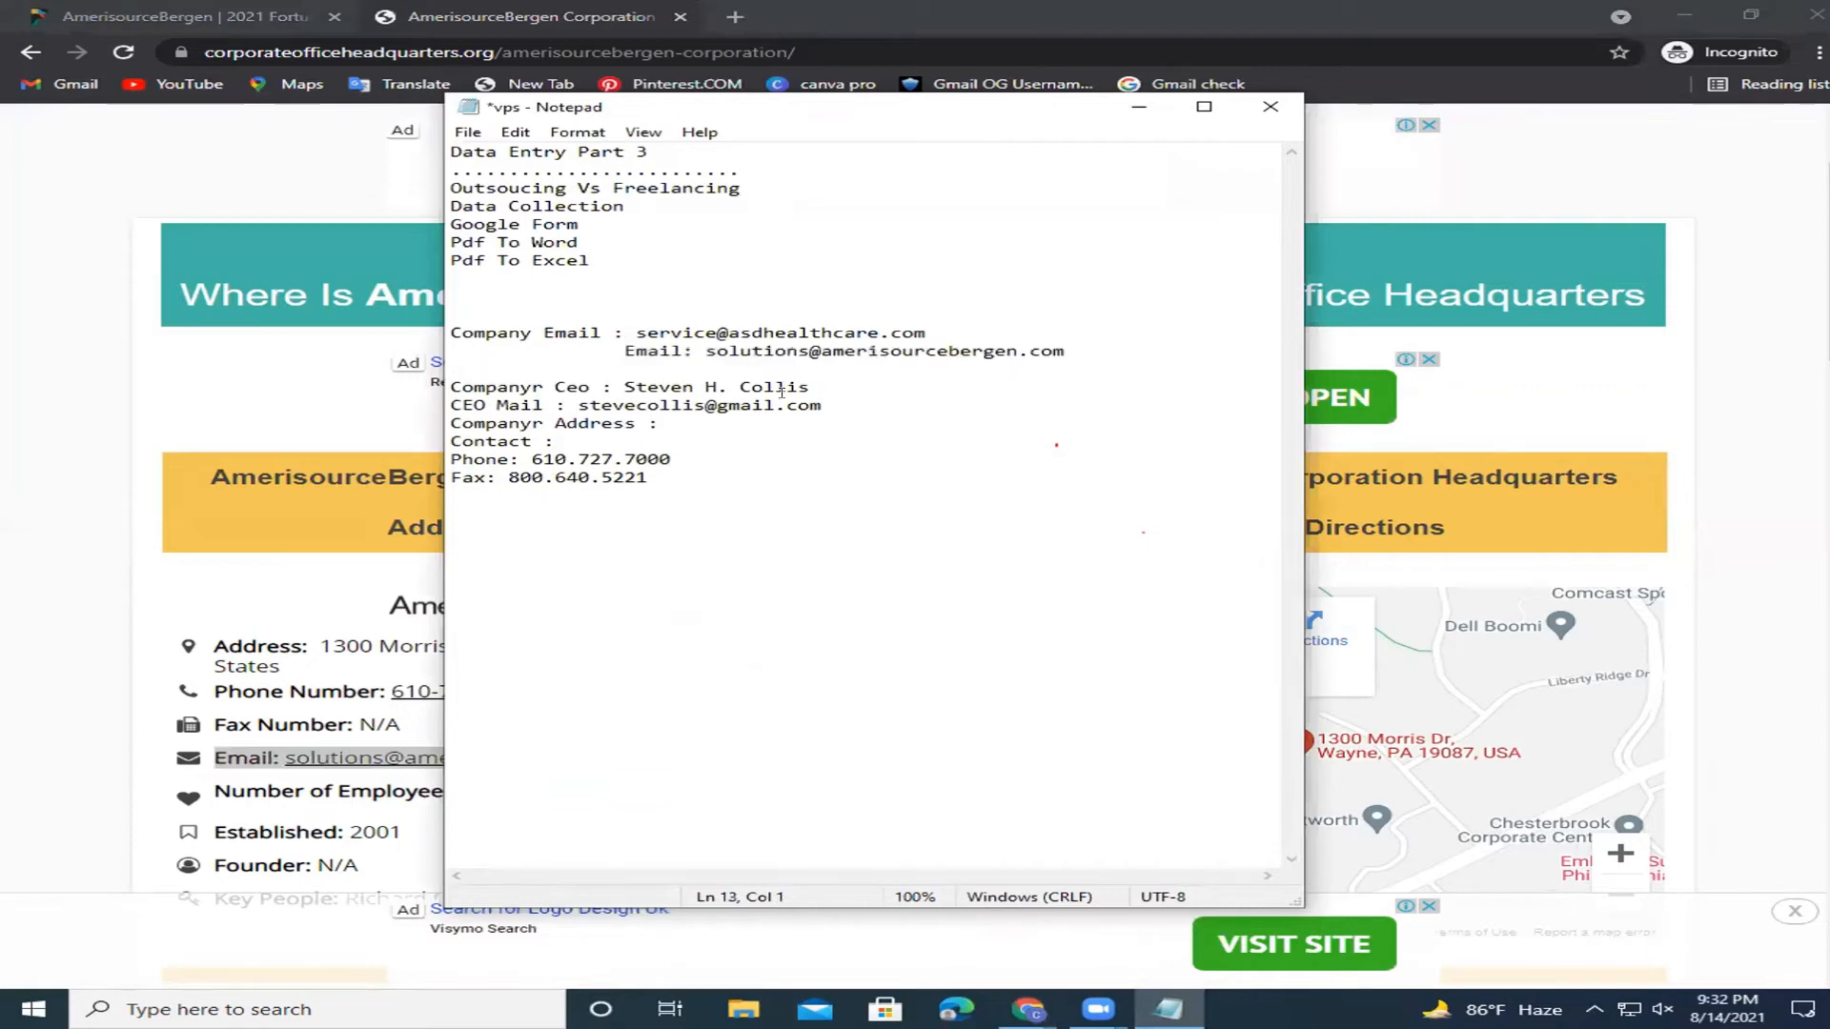
left_click(615, 350)
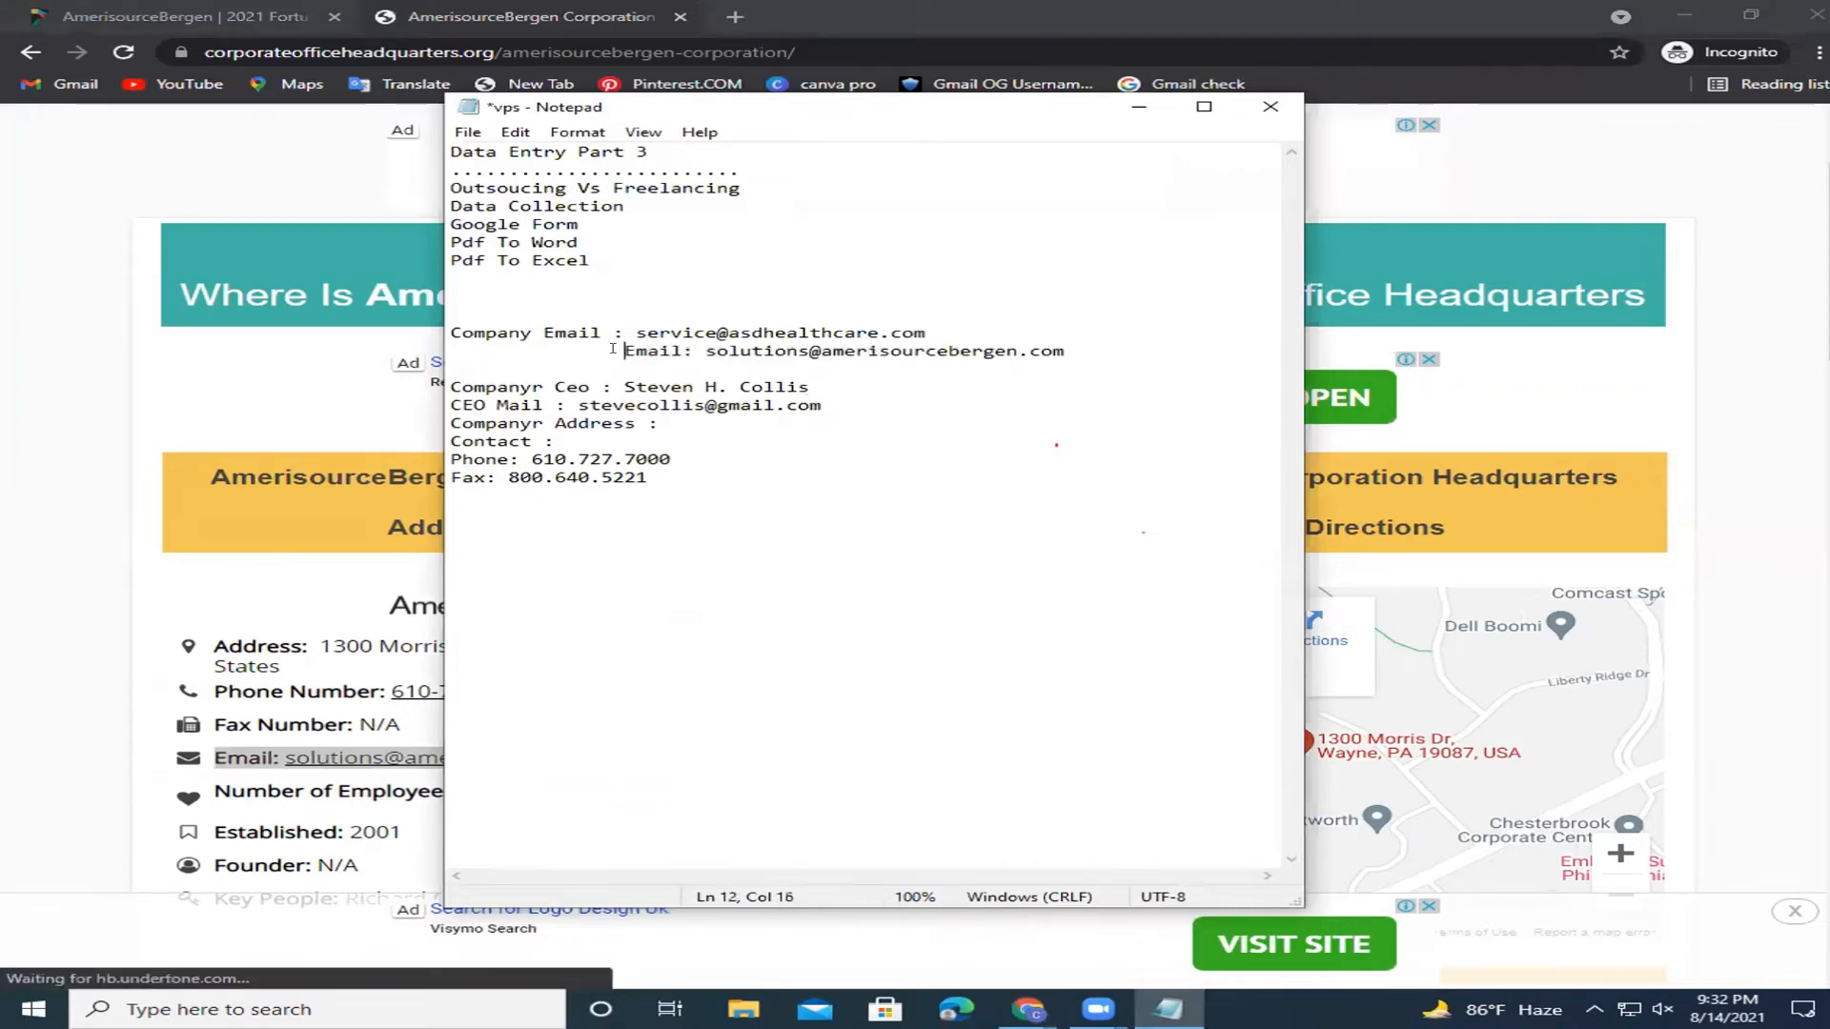
key("BackSpace")
key("BackSpace")
key("BackSpace")
key("BackSpace")
key("BackSpace")
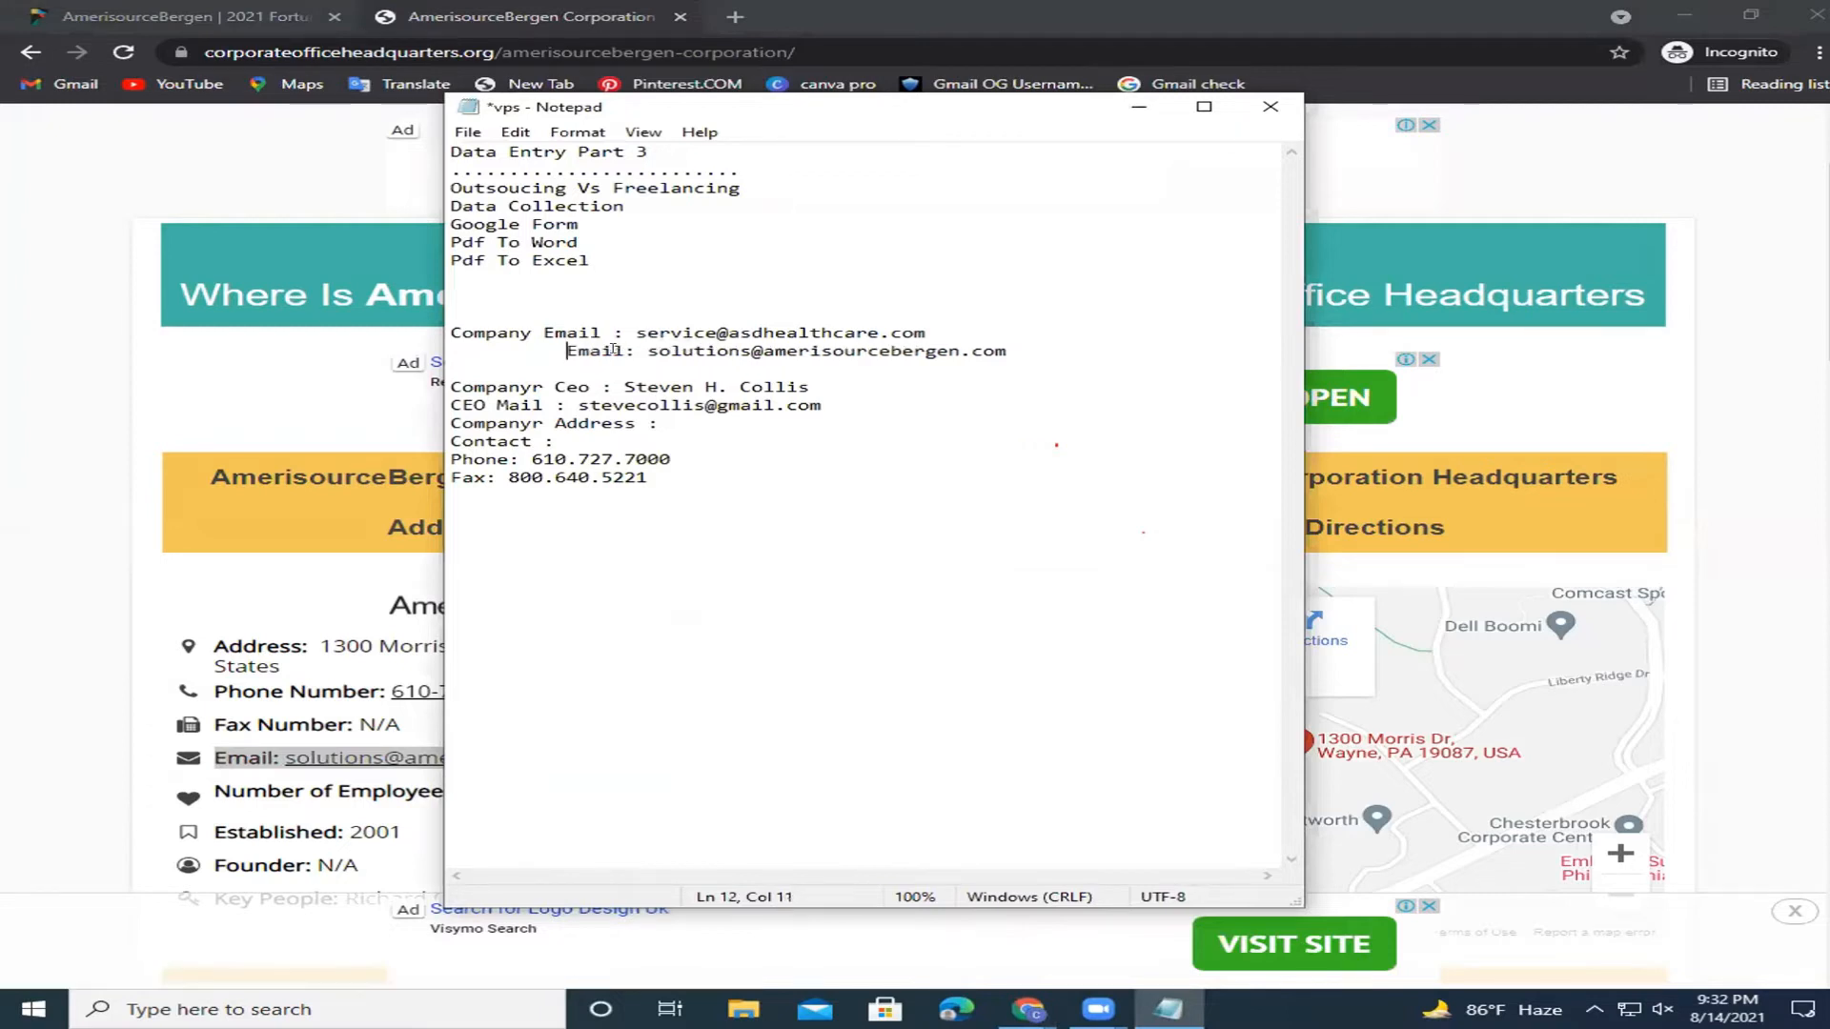
key("BackSpace")
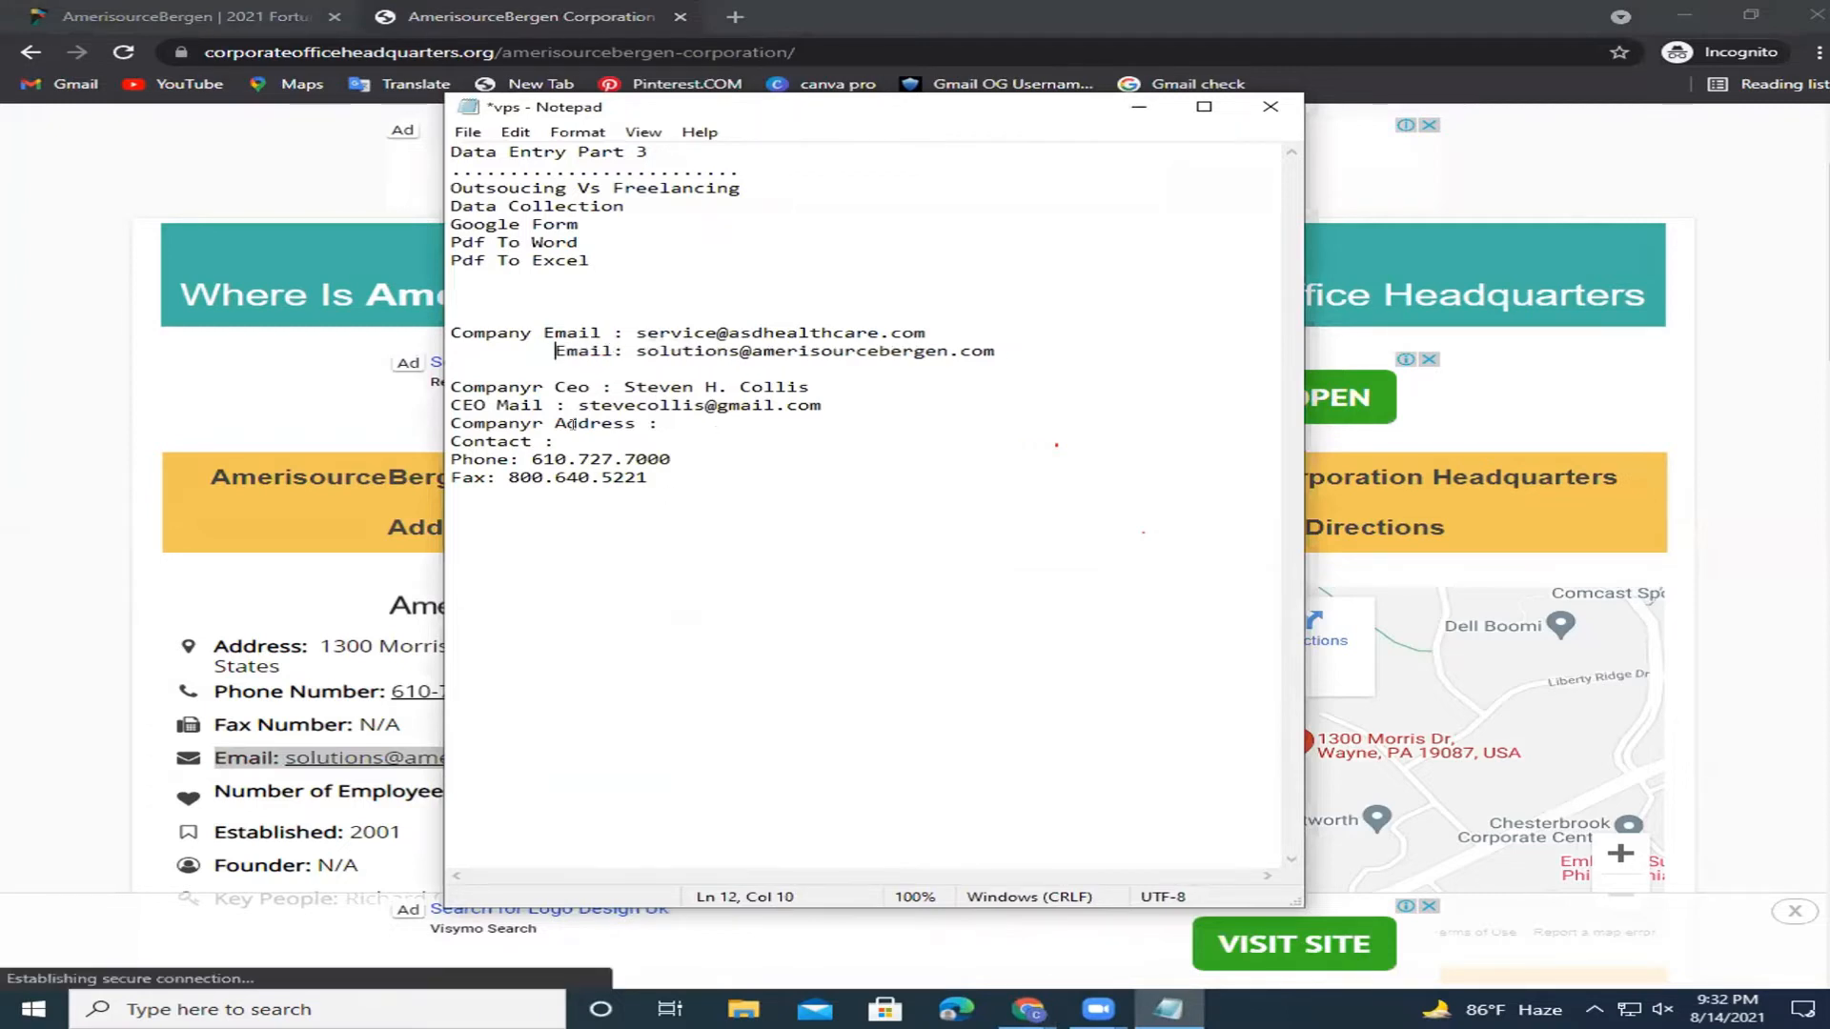
left_click(540, 333)
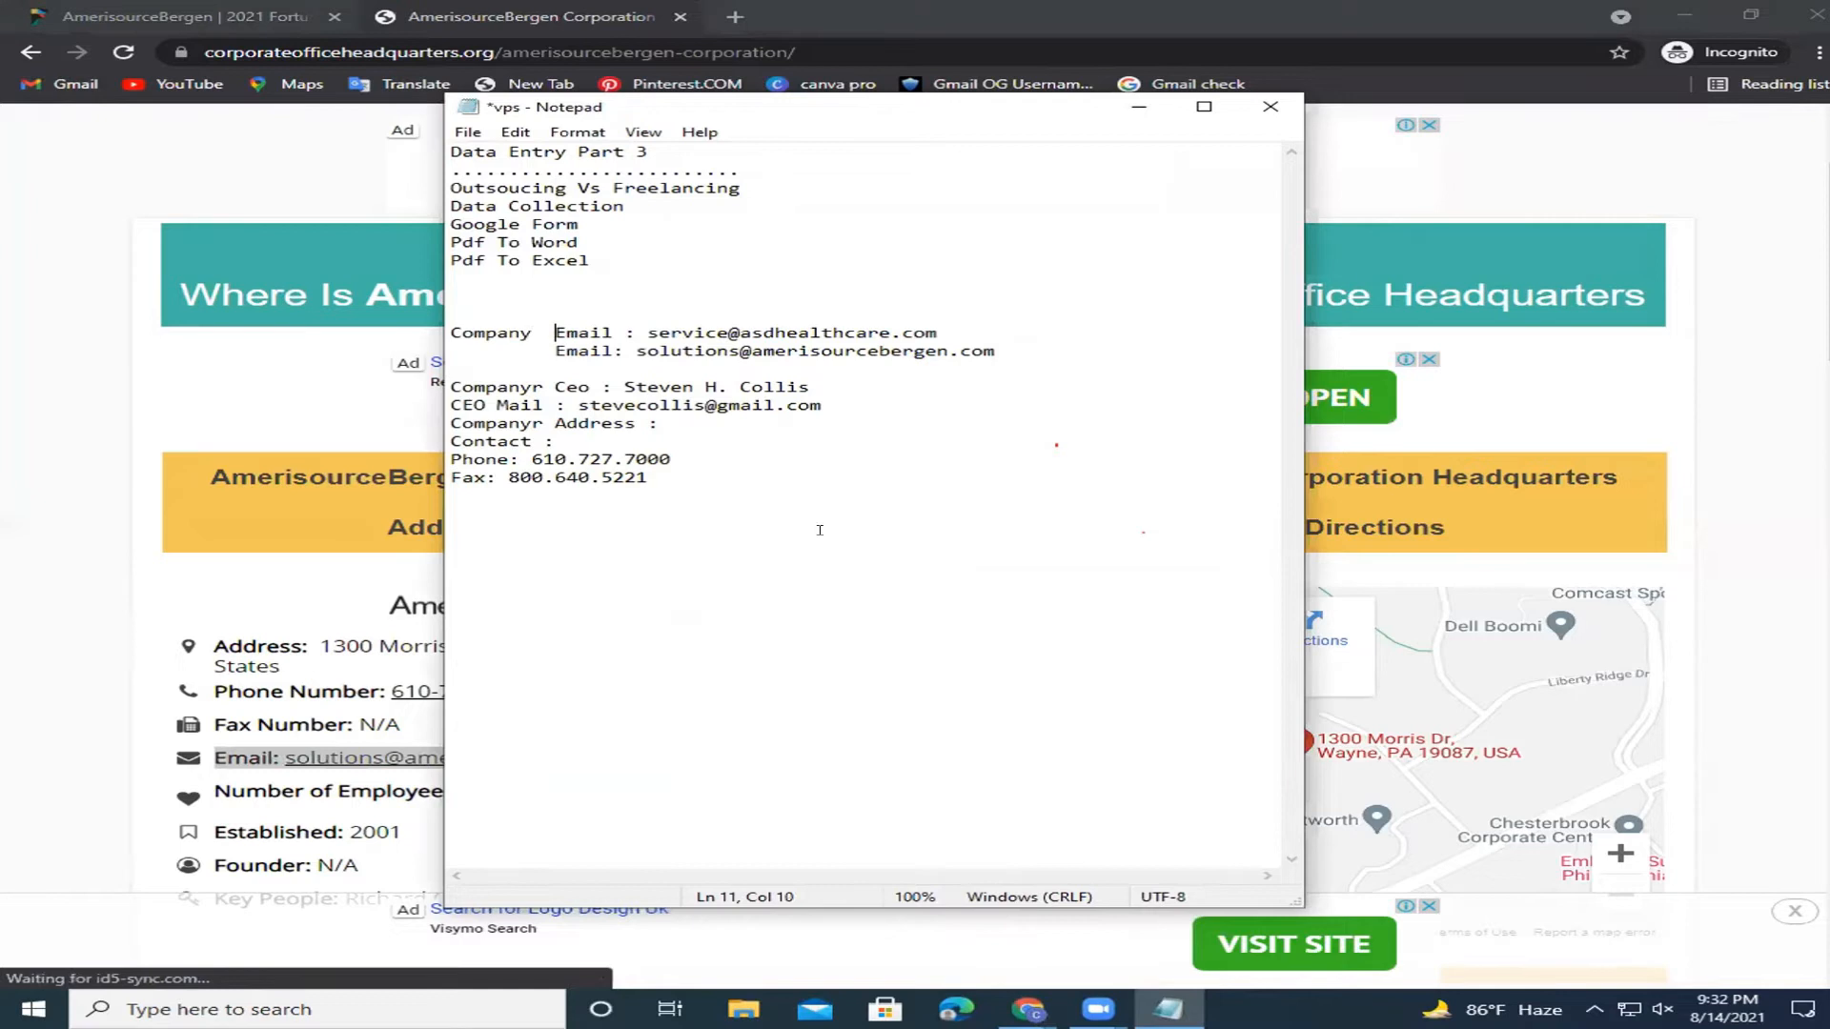
left_click(651, 443)
Copy the headquarters street address from the web page and paste it after 'Contact :'.
left_click(218, 396)
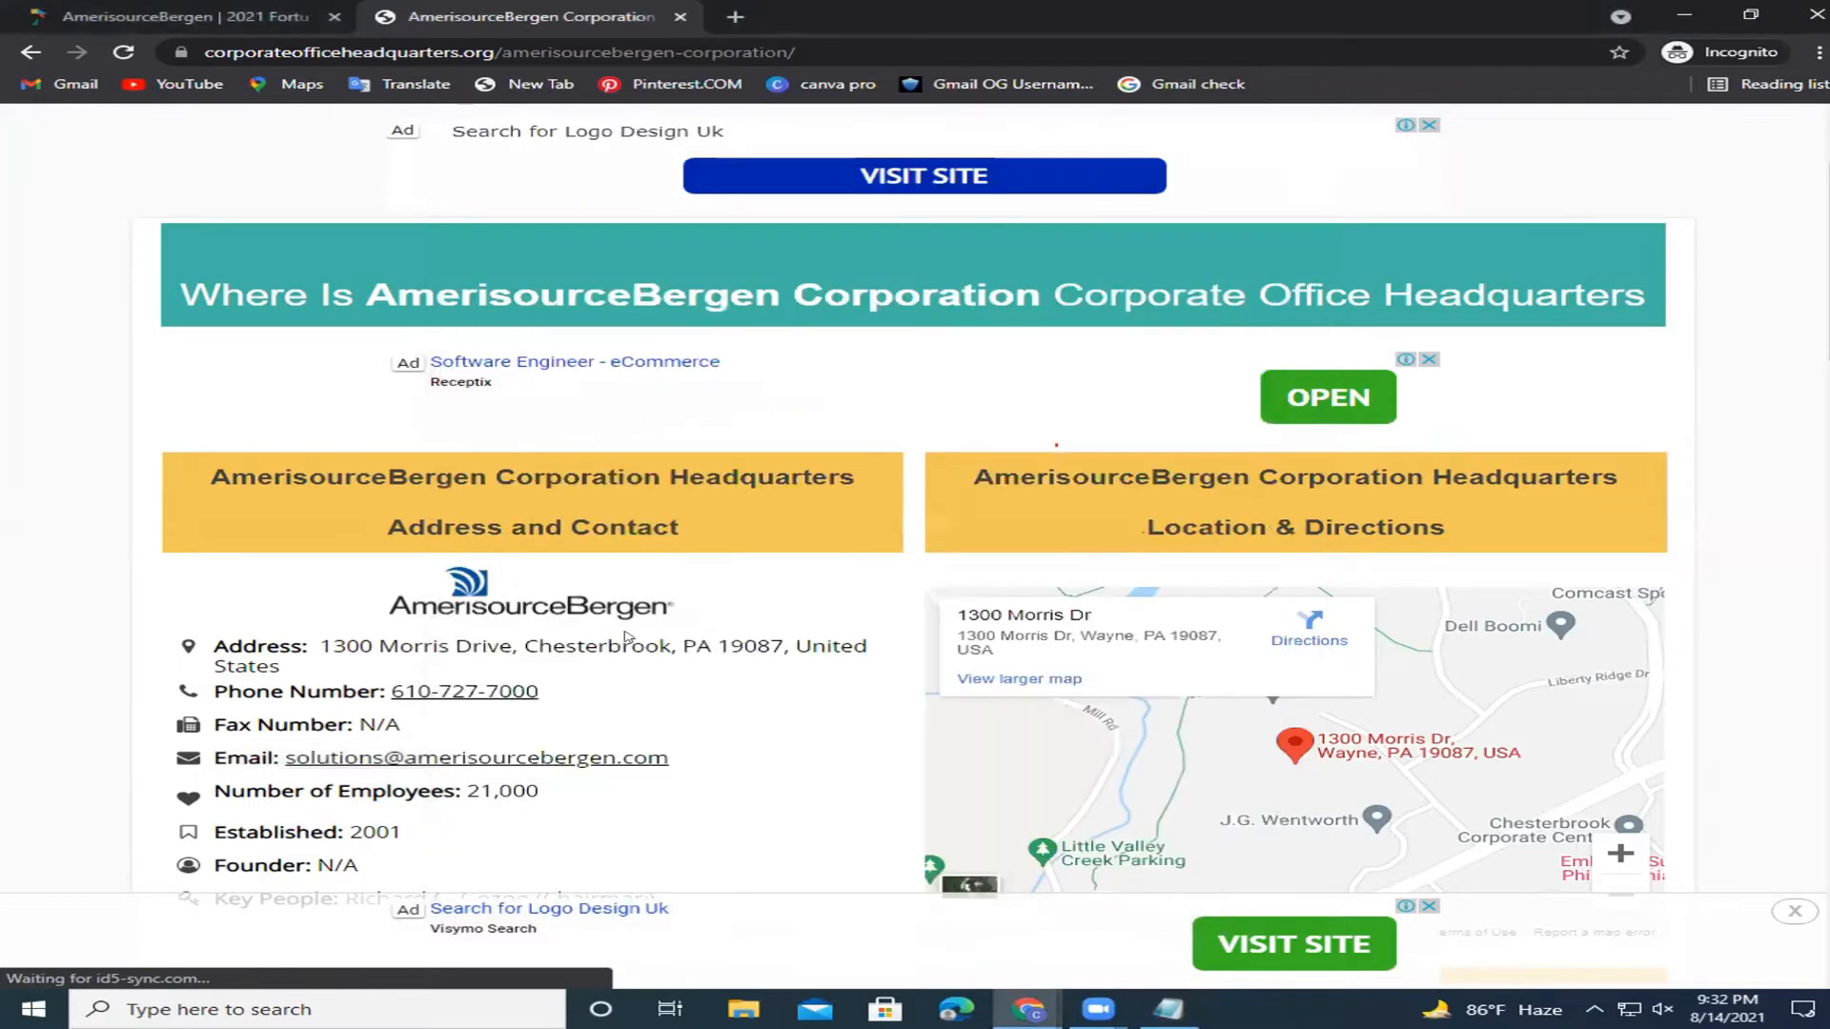
left_click_drag(867, 649, 317, 637)
key("ctrl+c")
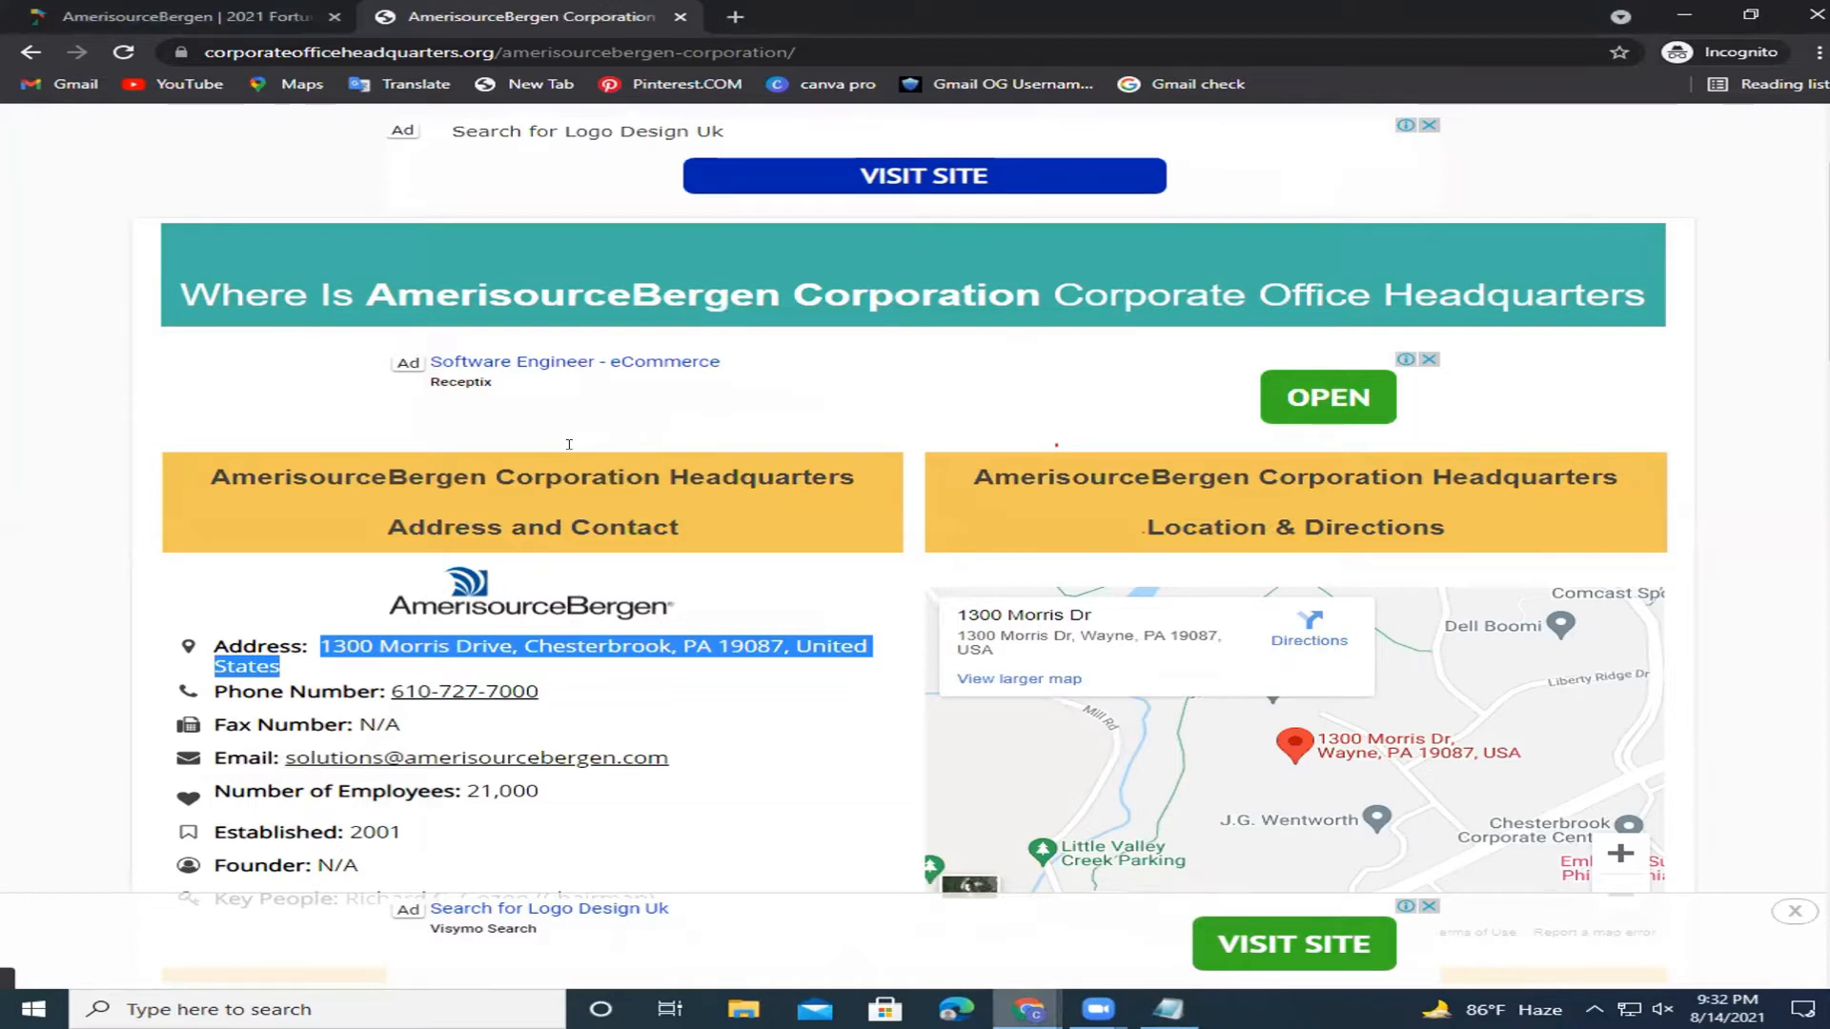
key("alt+Tab")
key("ctrl+v")
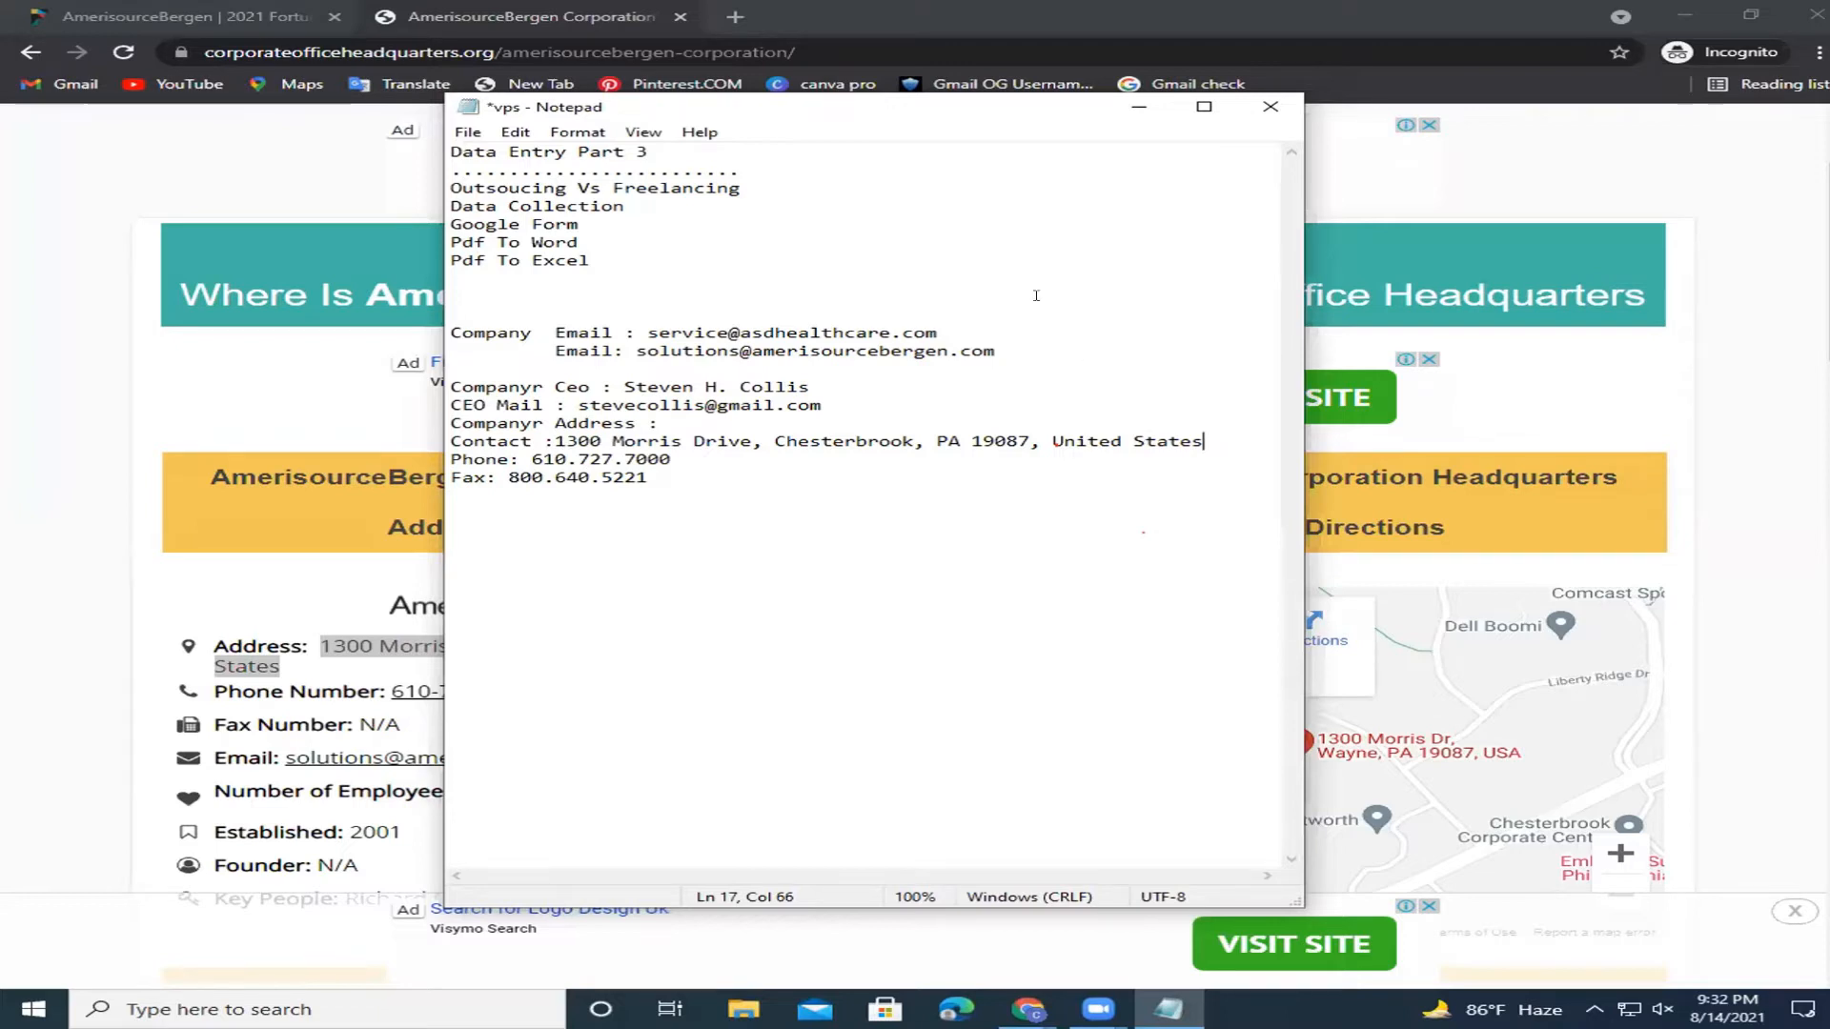
Review the filled company details block and cancel closing so the template stays open.
key("Up")
key("Up")
key("Up")
left_click_drag(690, 467, 479, 332)
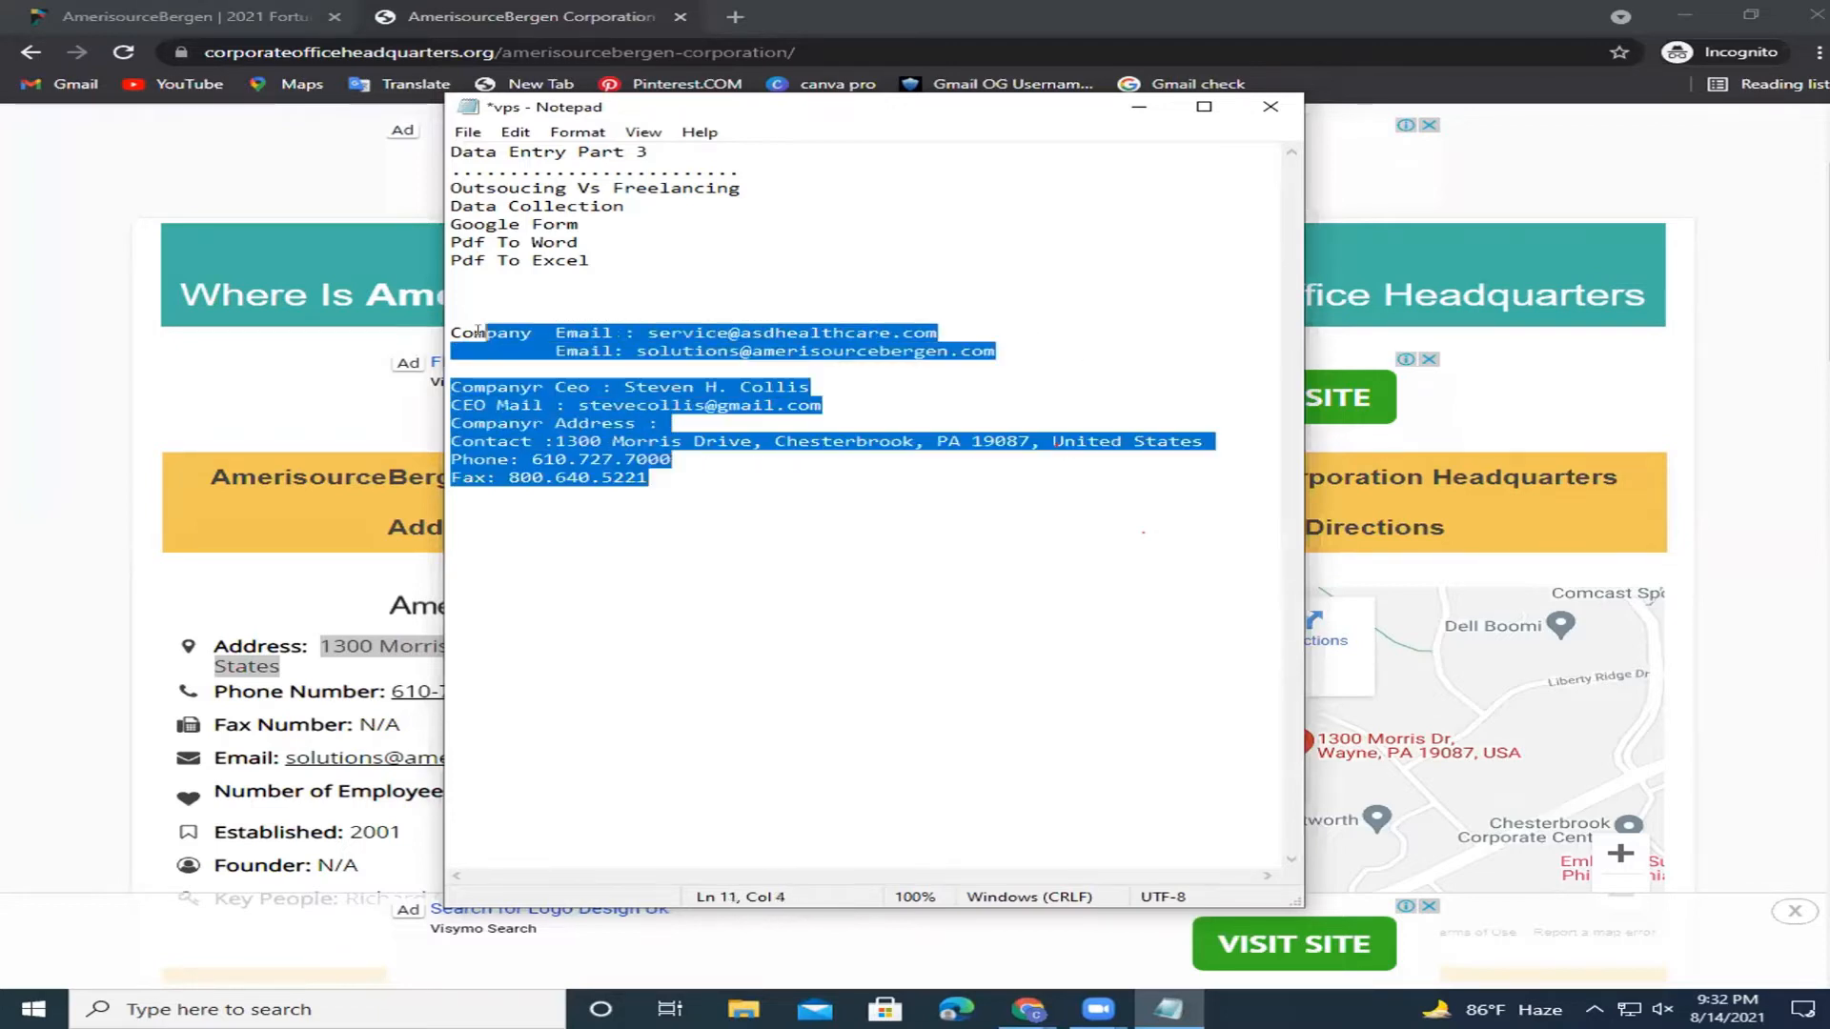
left_click(726, 472)
left_click_drag(451, 332, 646, 477)
left_click(733, 477)
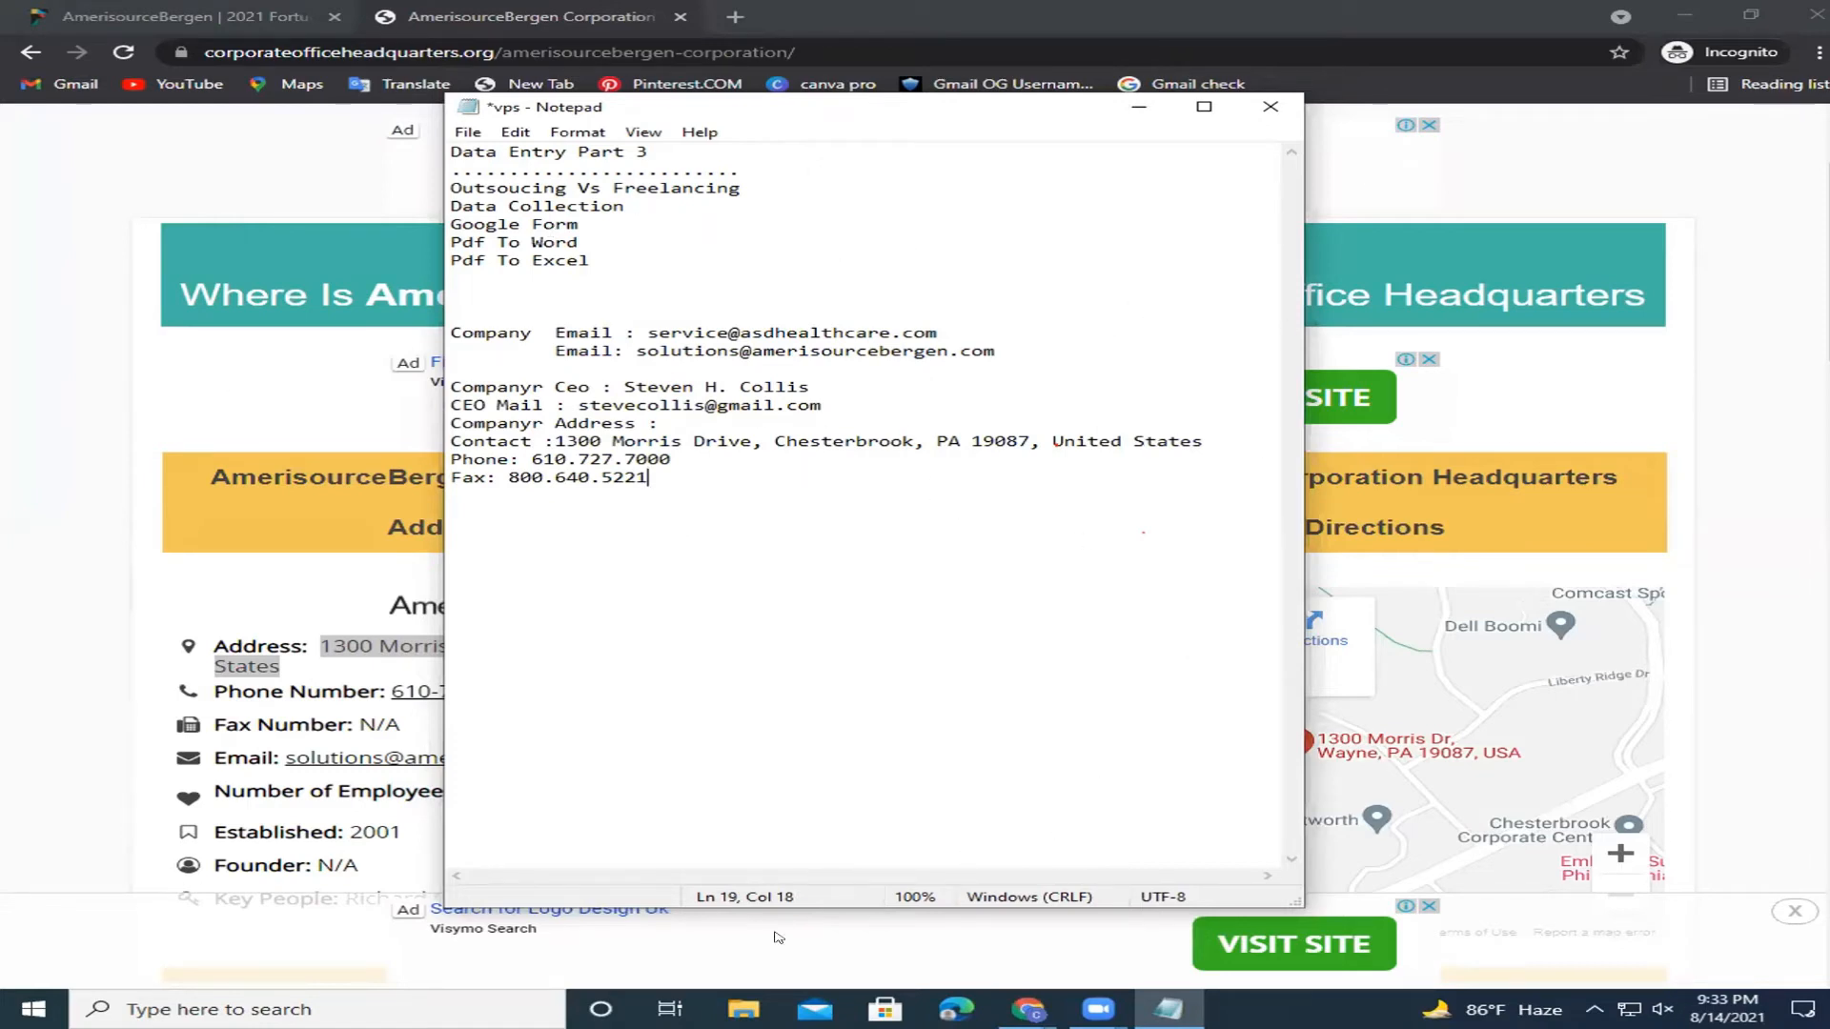
left_click(1273, 107)
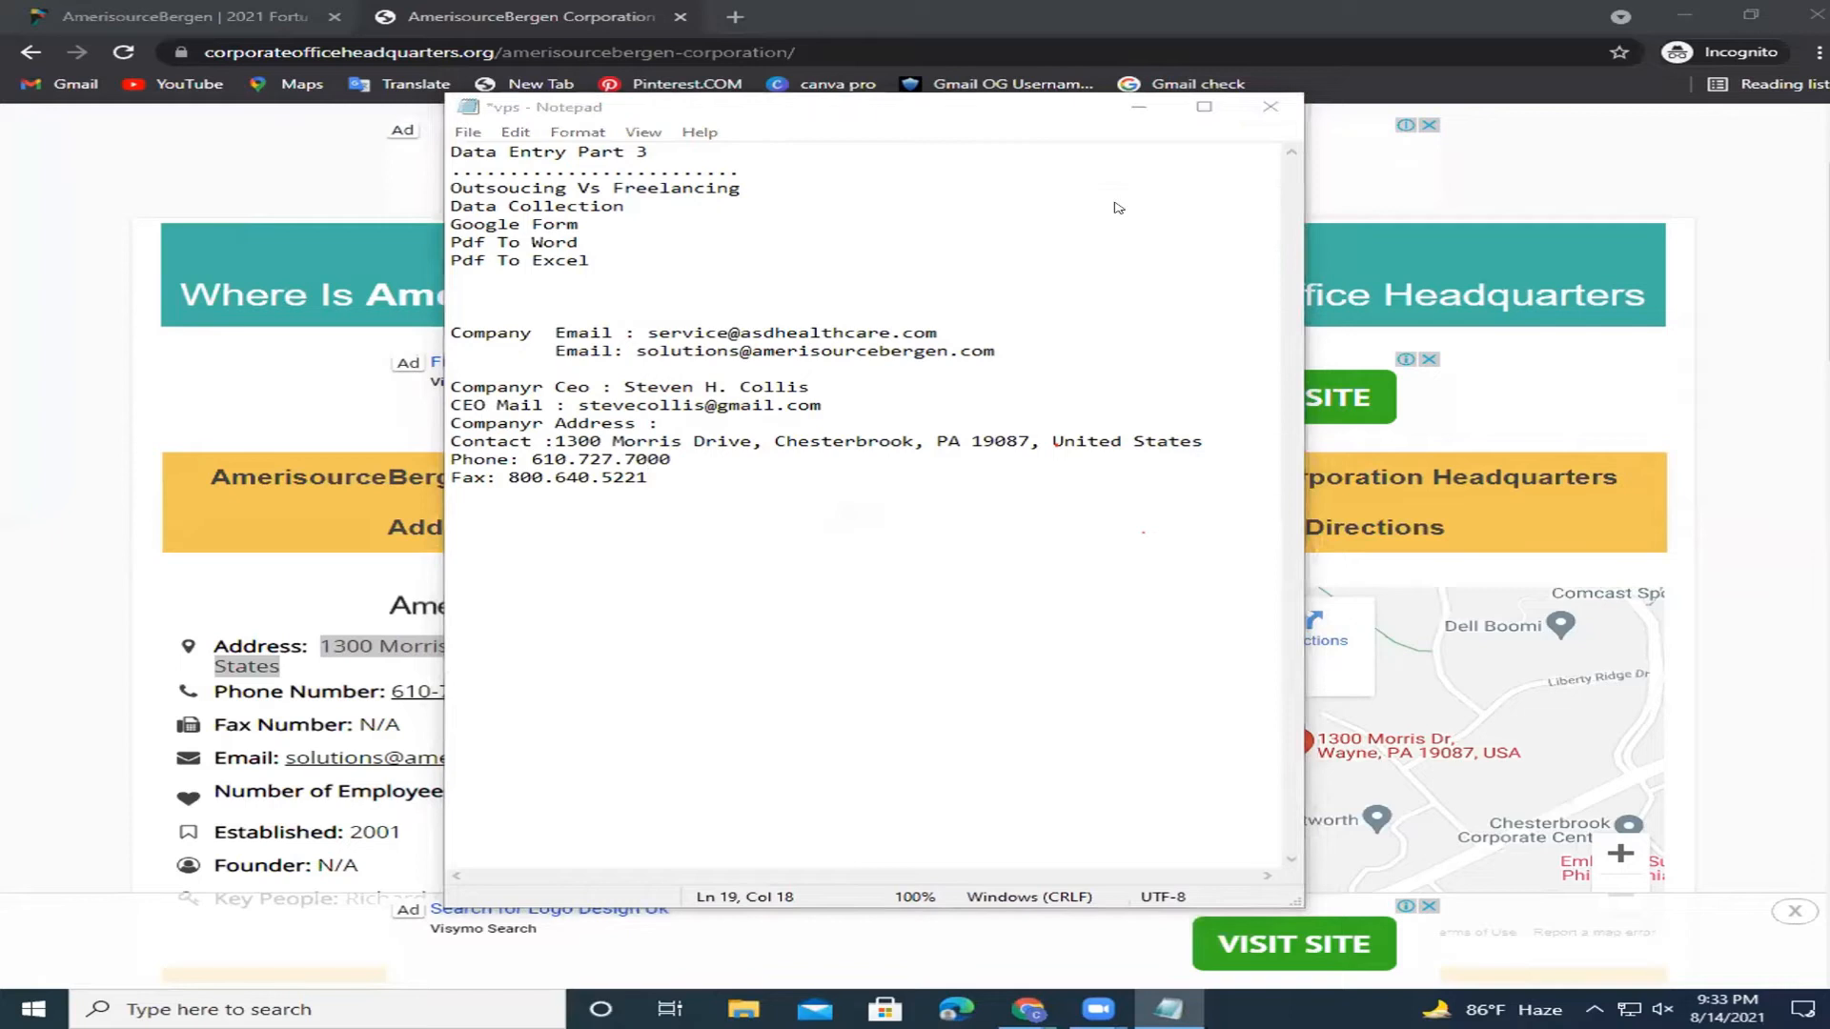
key("Escape")
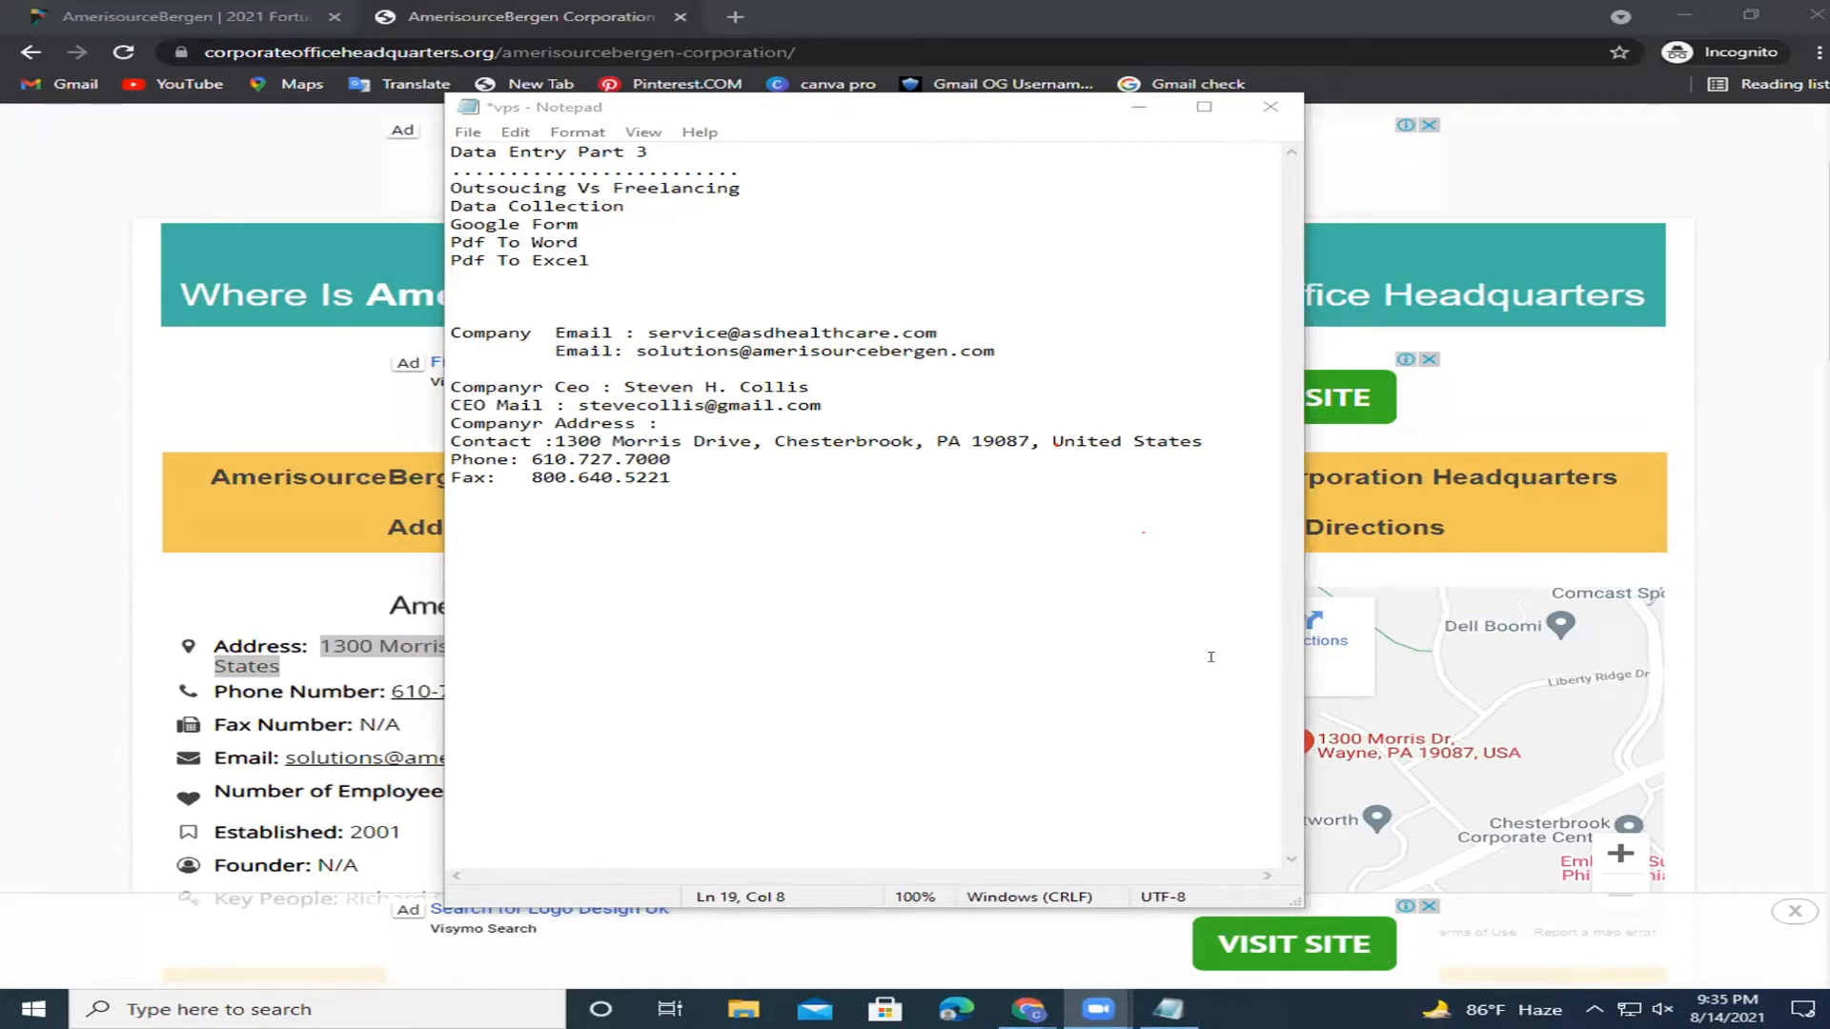
Adjust the second company email's position and compare it against the first by selecting both.
left_click(637, 350)
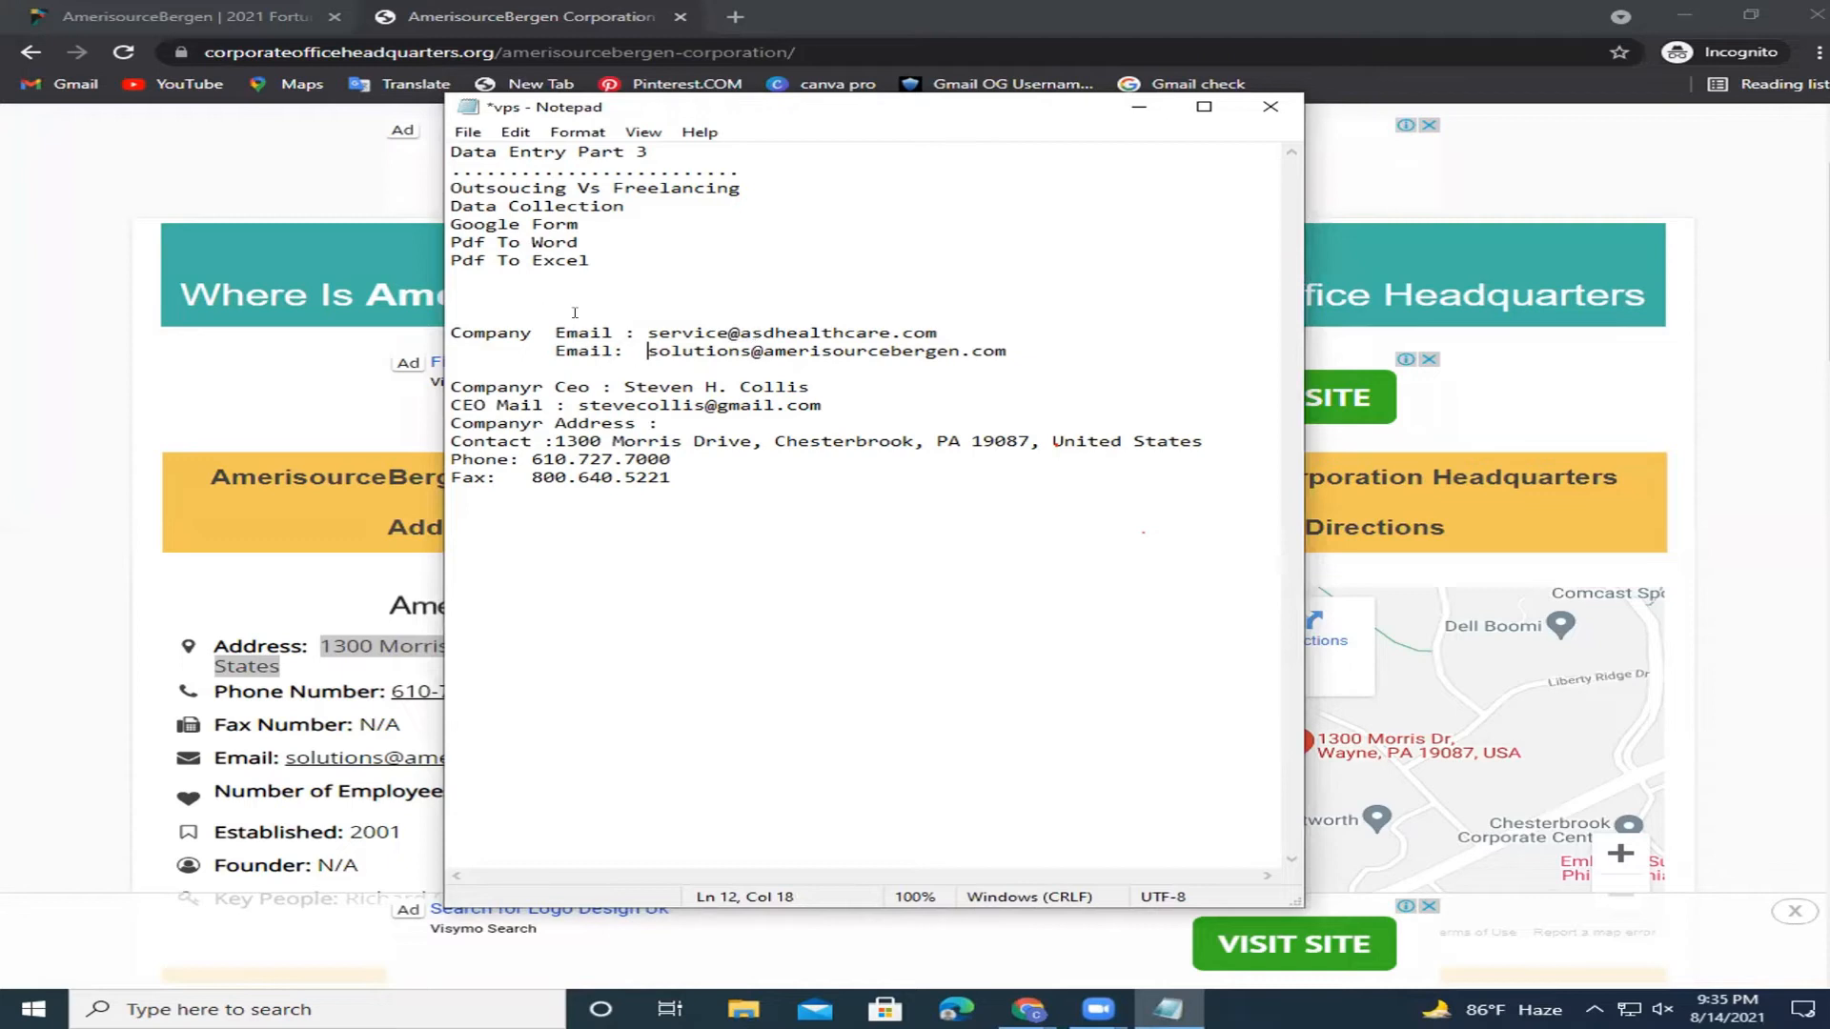
left_click(643, 331)
mouse_move(643, 331)
left_mouse_down()
mouse_move(674, 351)
mouse_move(991, 350)
mouse_move(644, 330)
left_mouse_up()
left_click(967, 328)
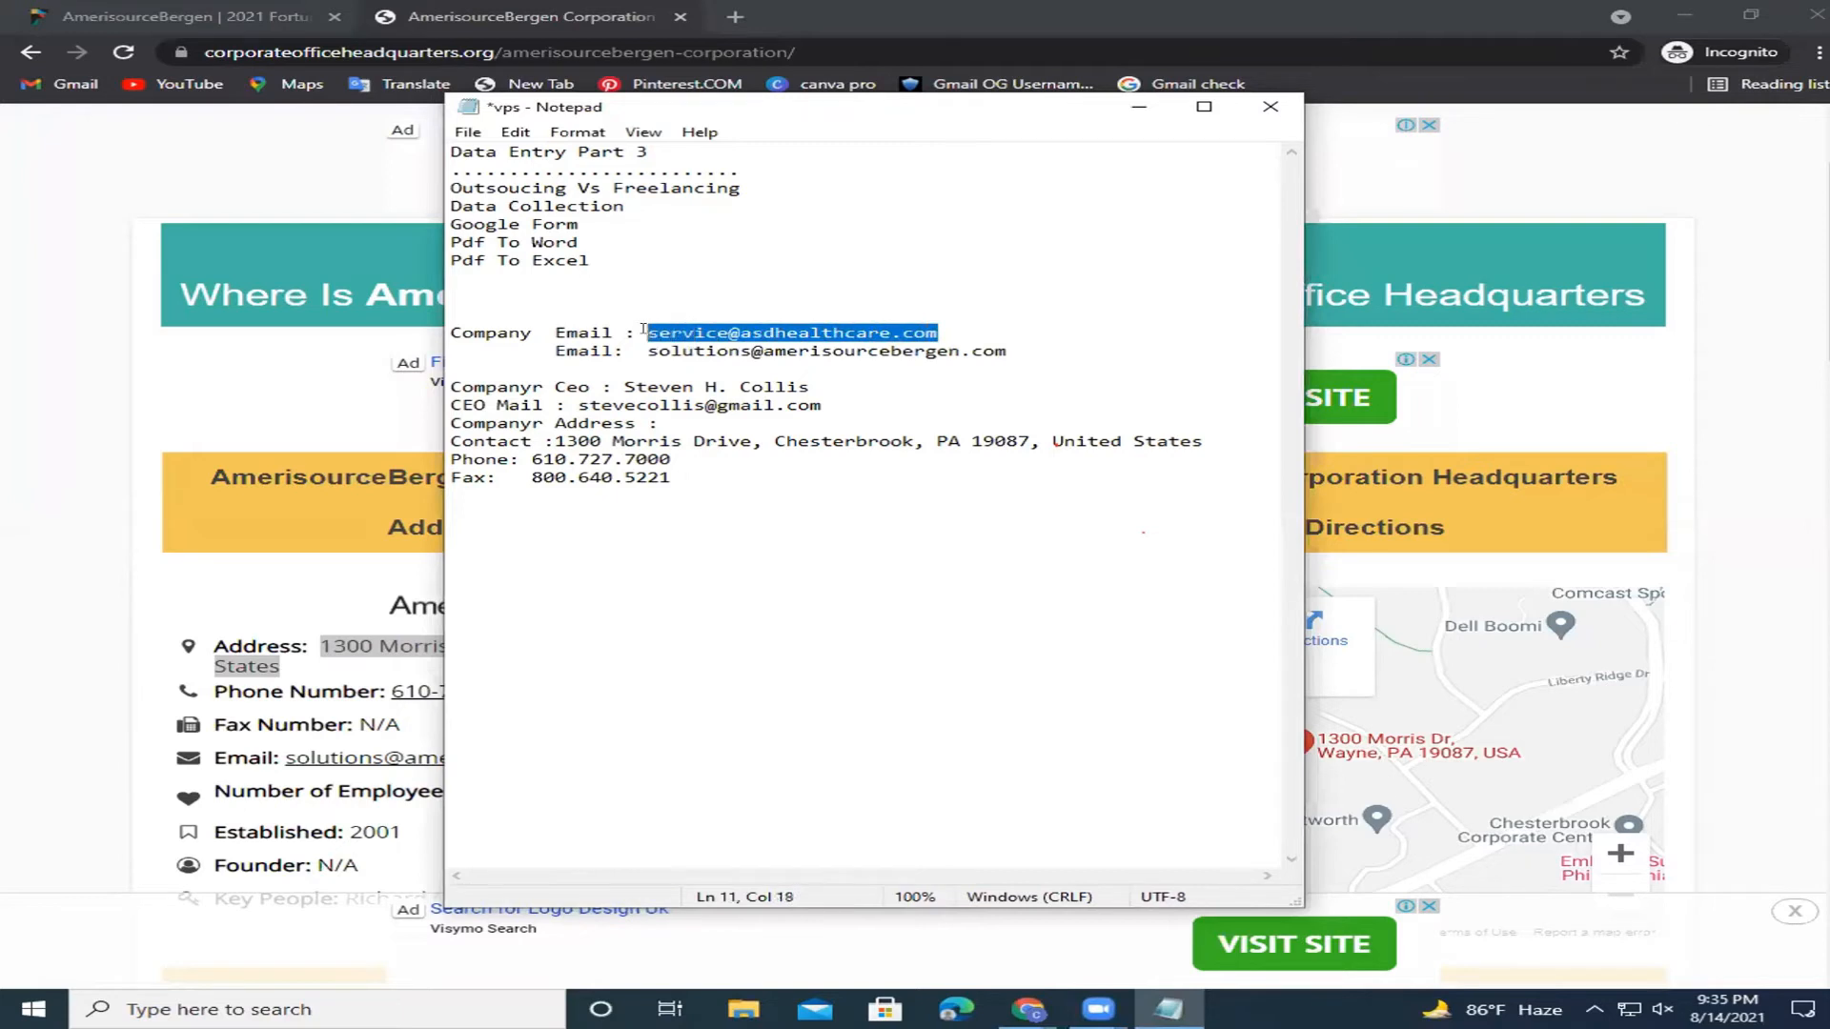
left_click_drag(963, 328, 652, 350)
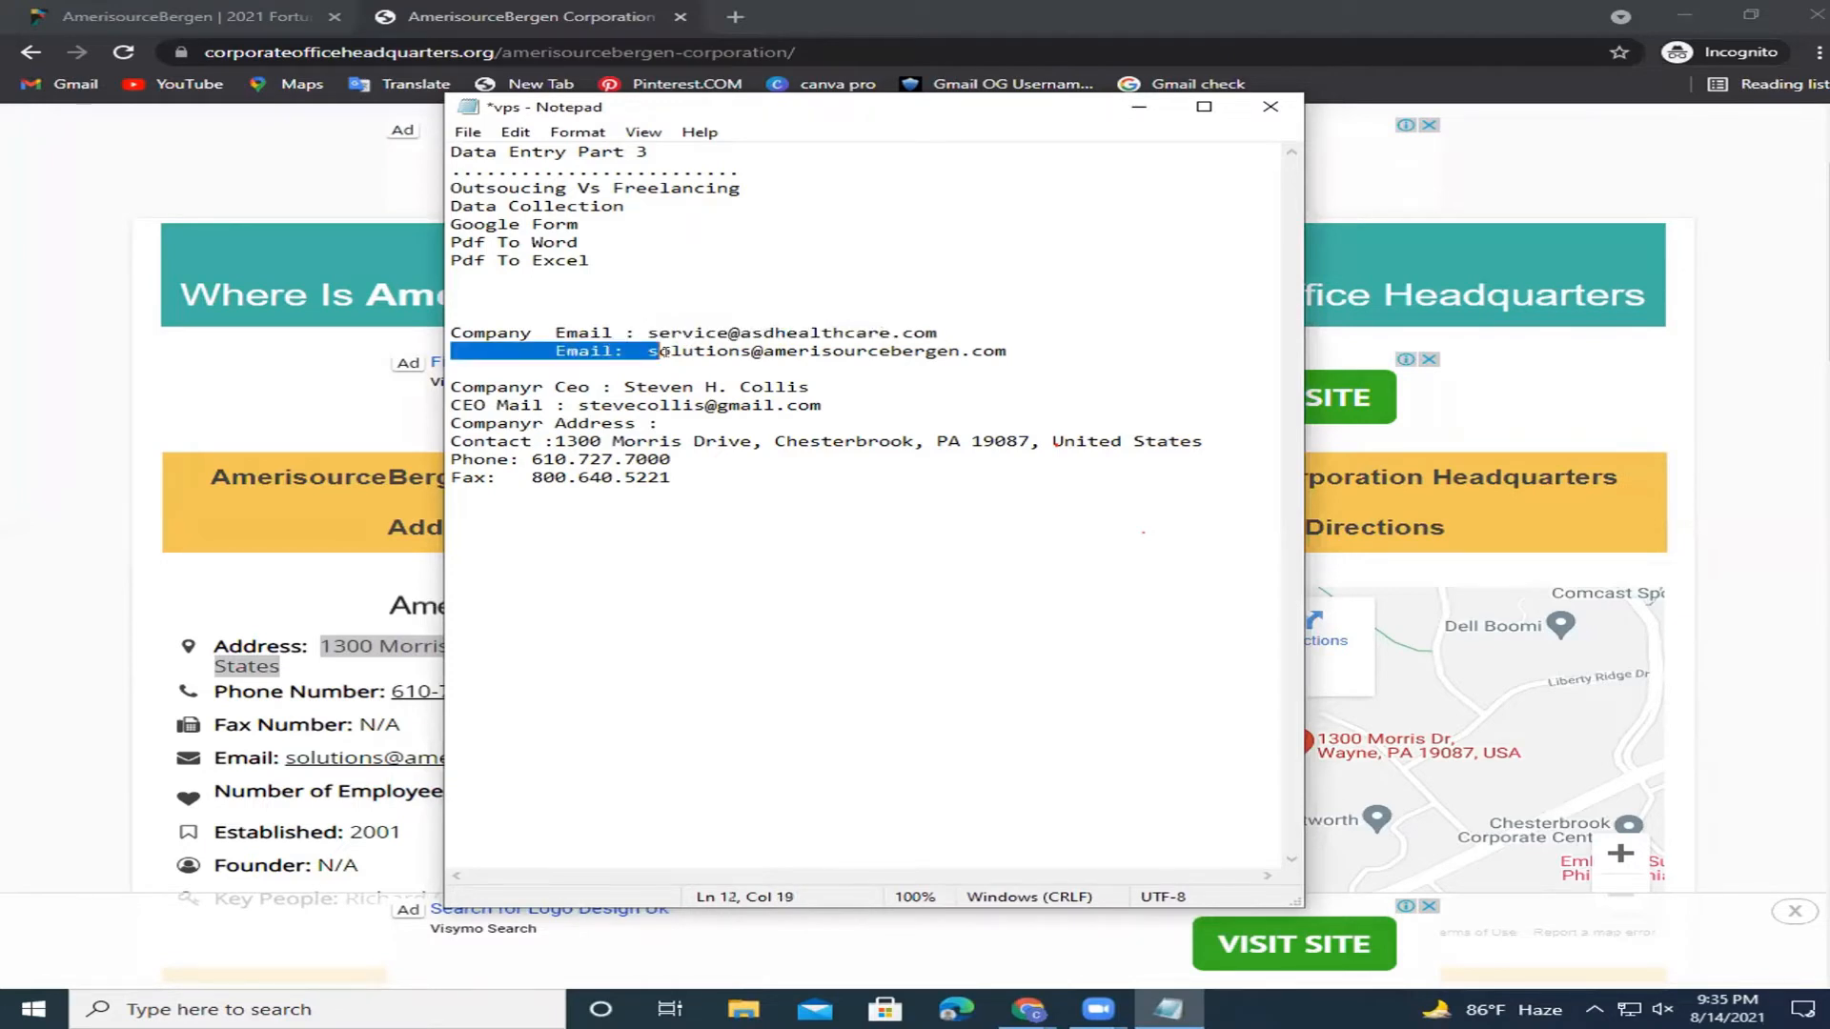
left_click_drag(1004, 349, 647, 333)
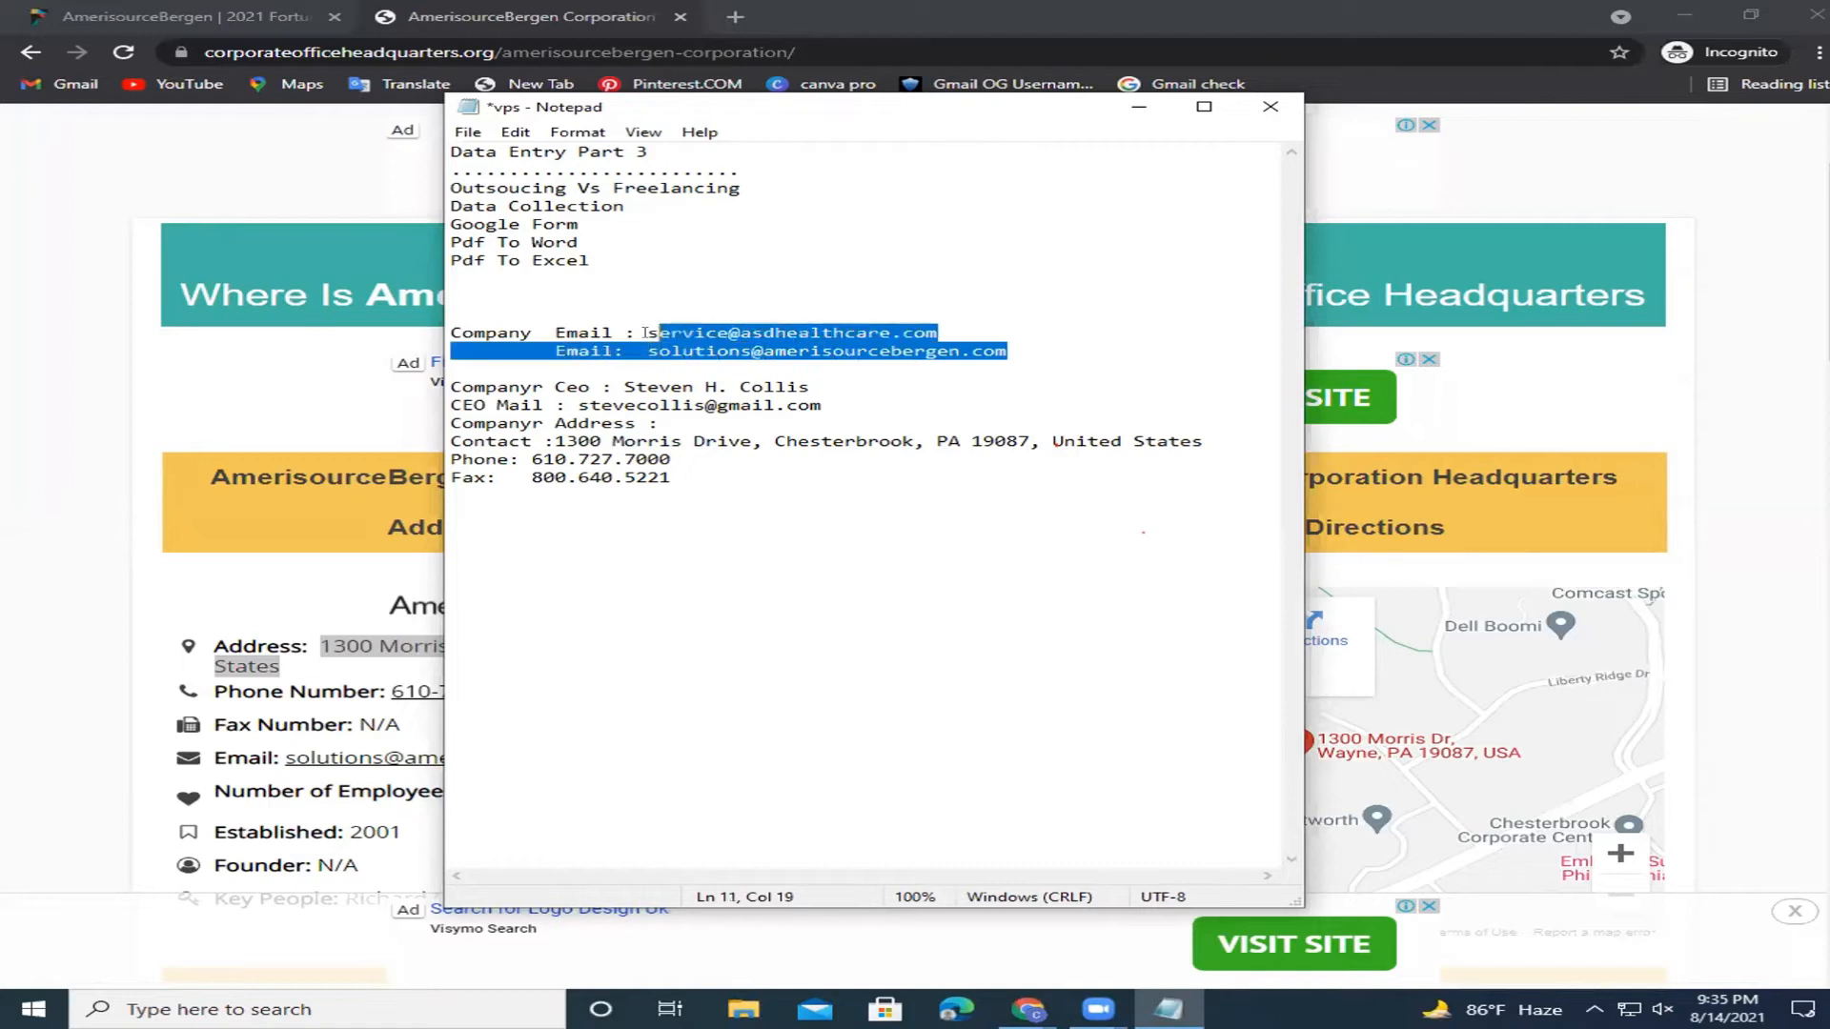
left_click(946, 377)
Reselect each email address in turn to confirm the two lines align.
left_click_drag(942, 332, 637, 333)
left_click(1050, 344)
left_click_drag(1050, 343, 640, 349)
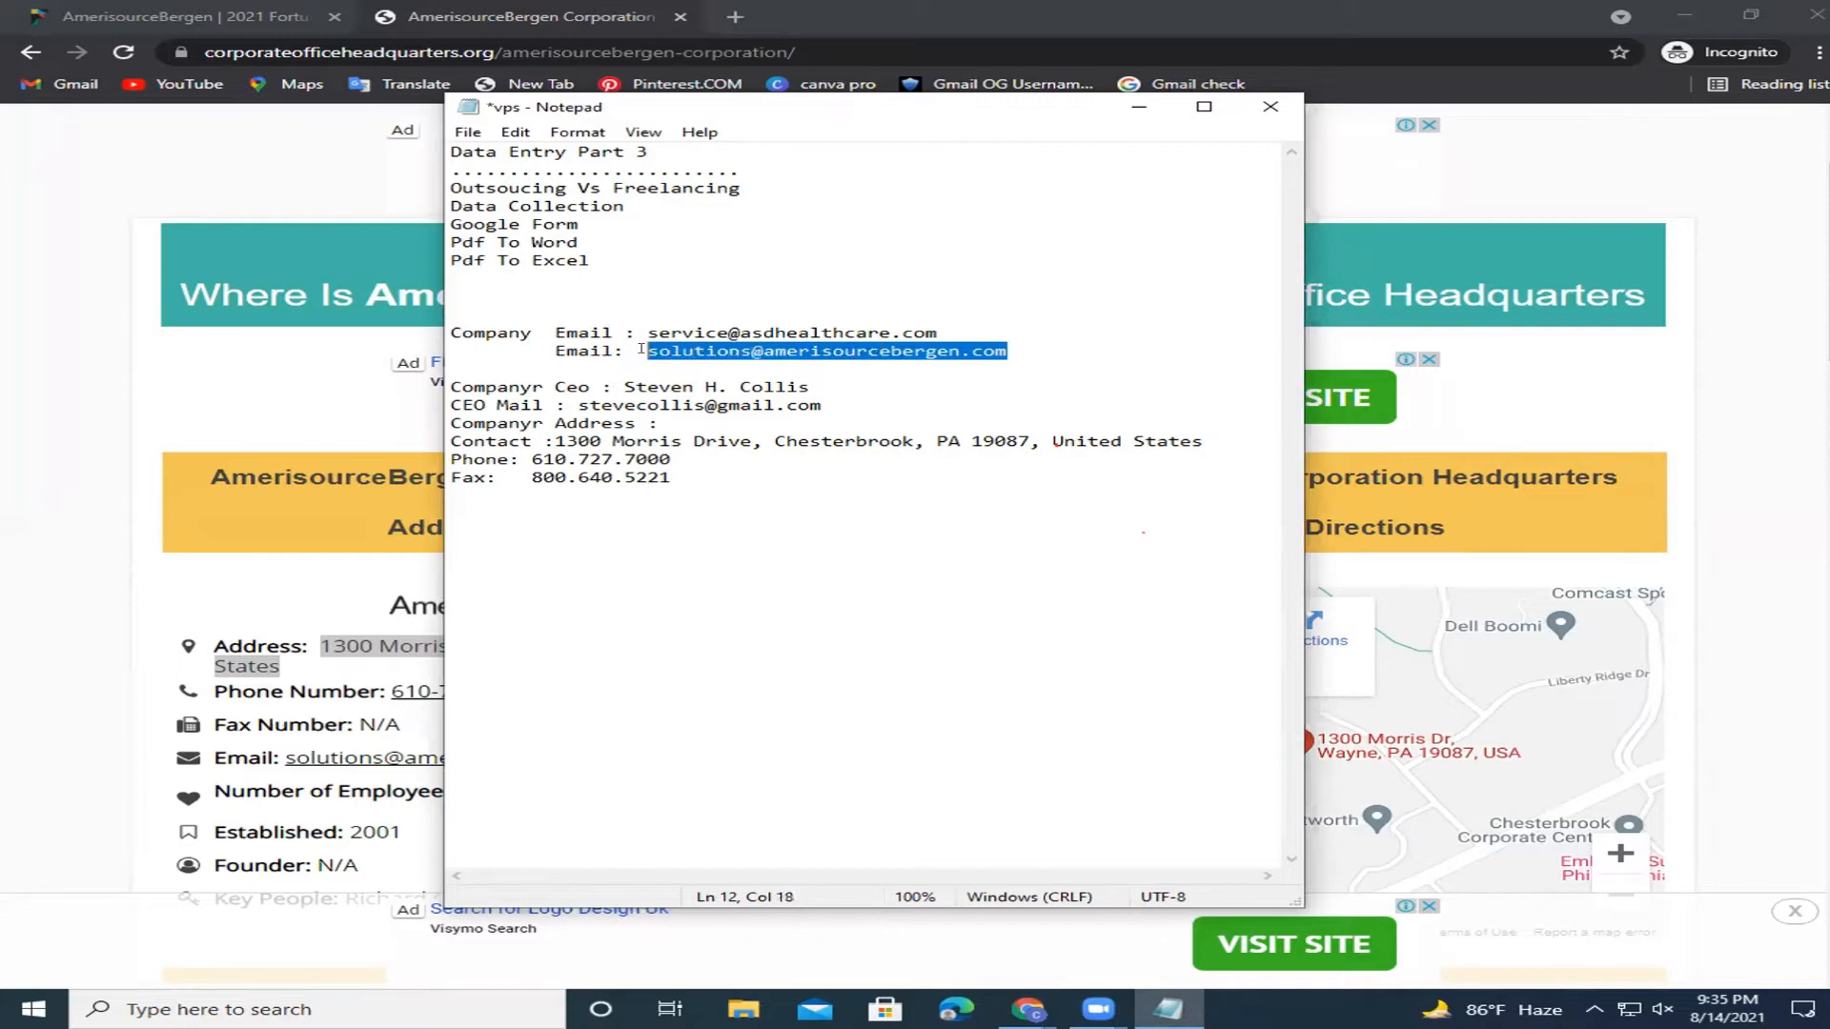
left_click(774, 372)
key("Left")
key("Right")
double_click(687, 350)
left_click(1029, 352)
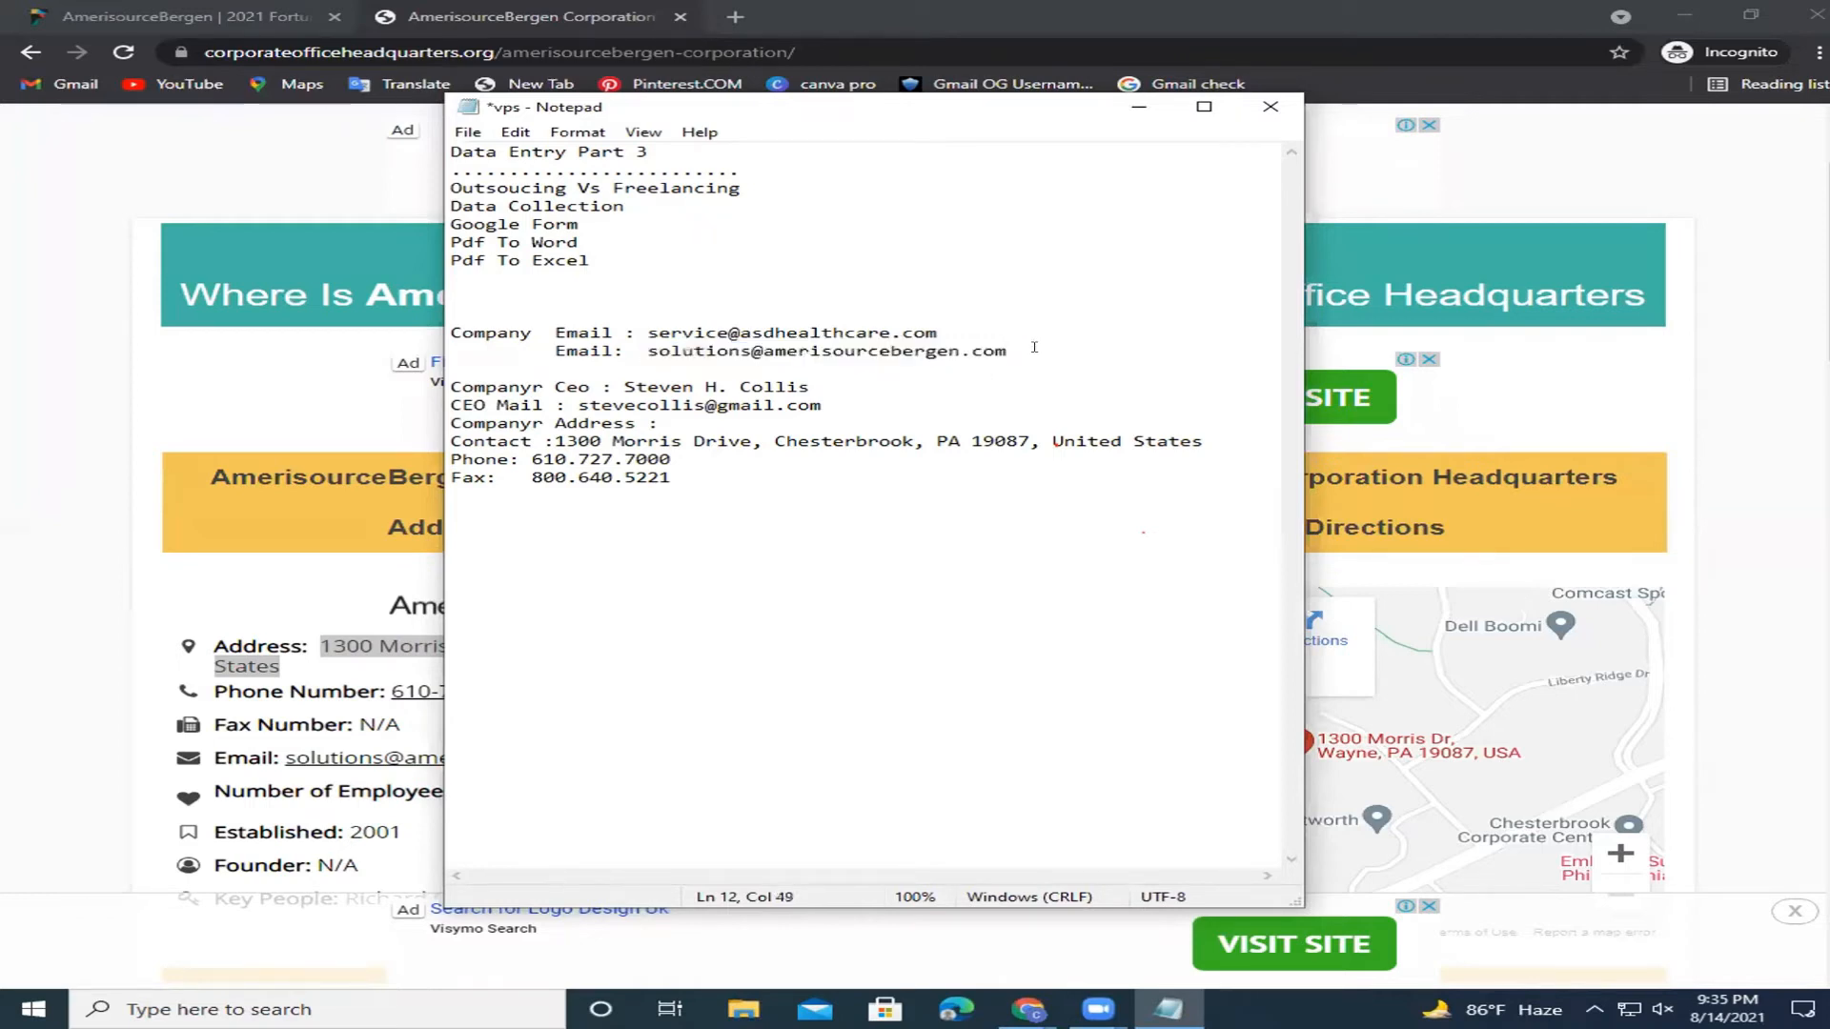
left_click(1004, 332)
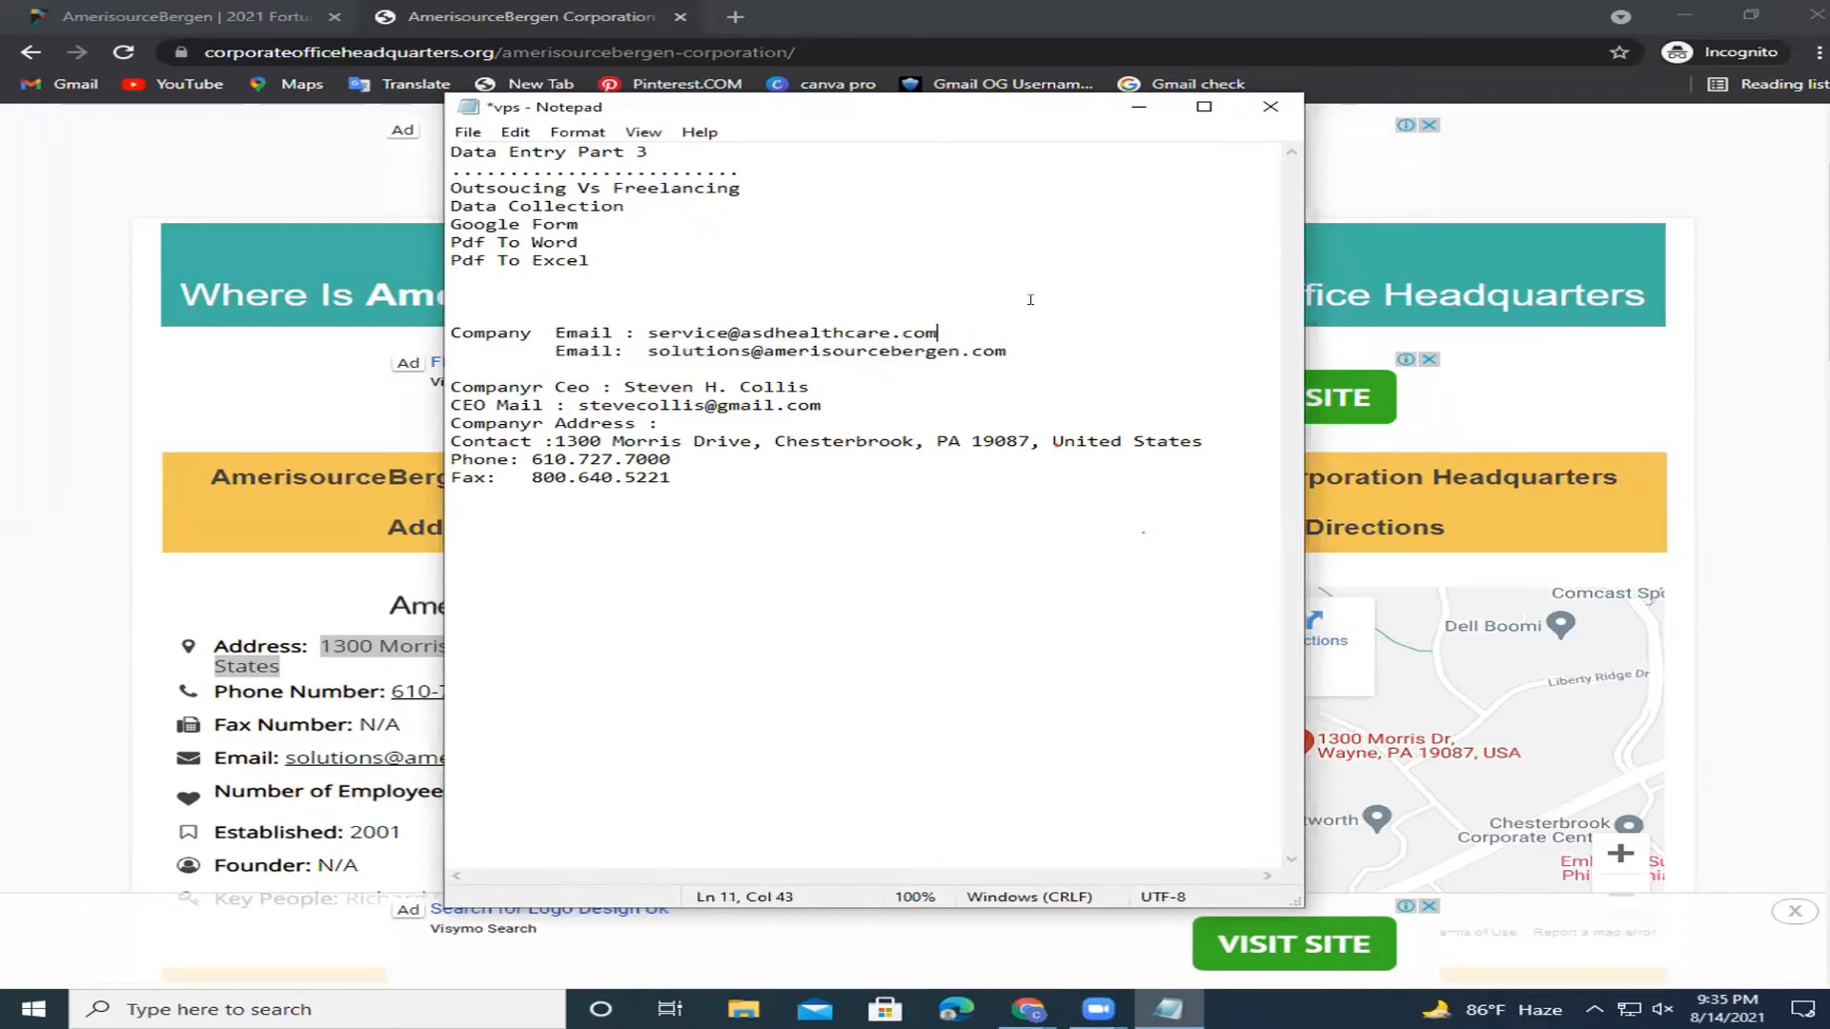
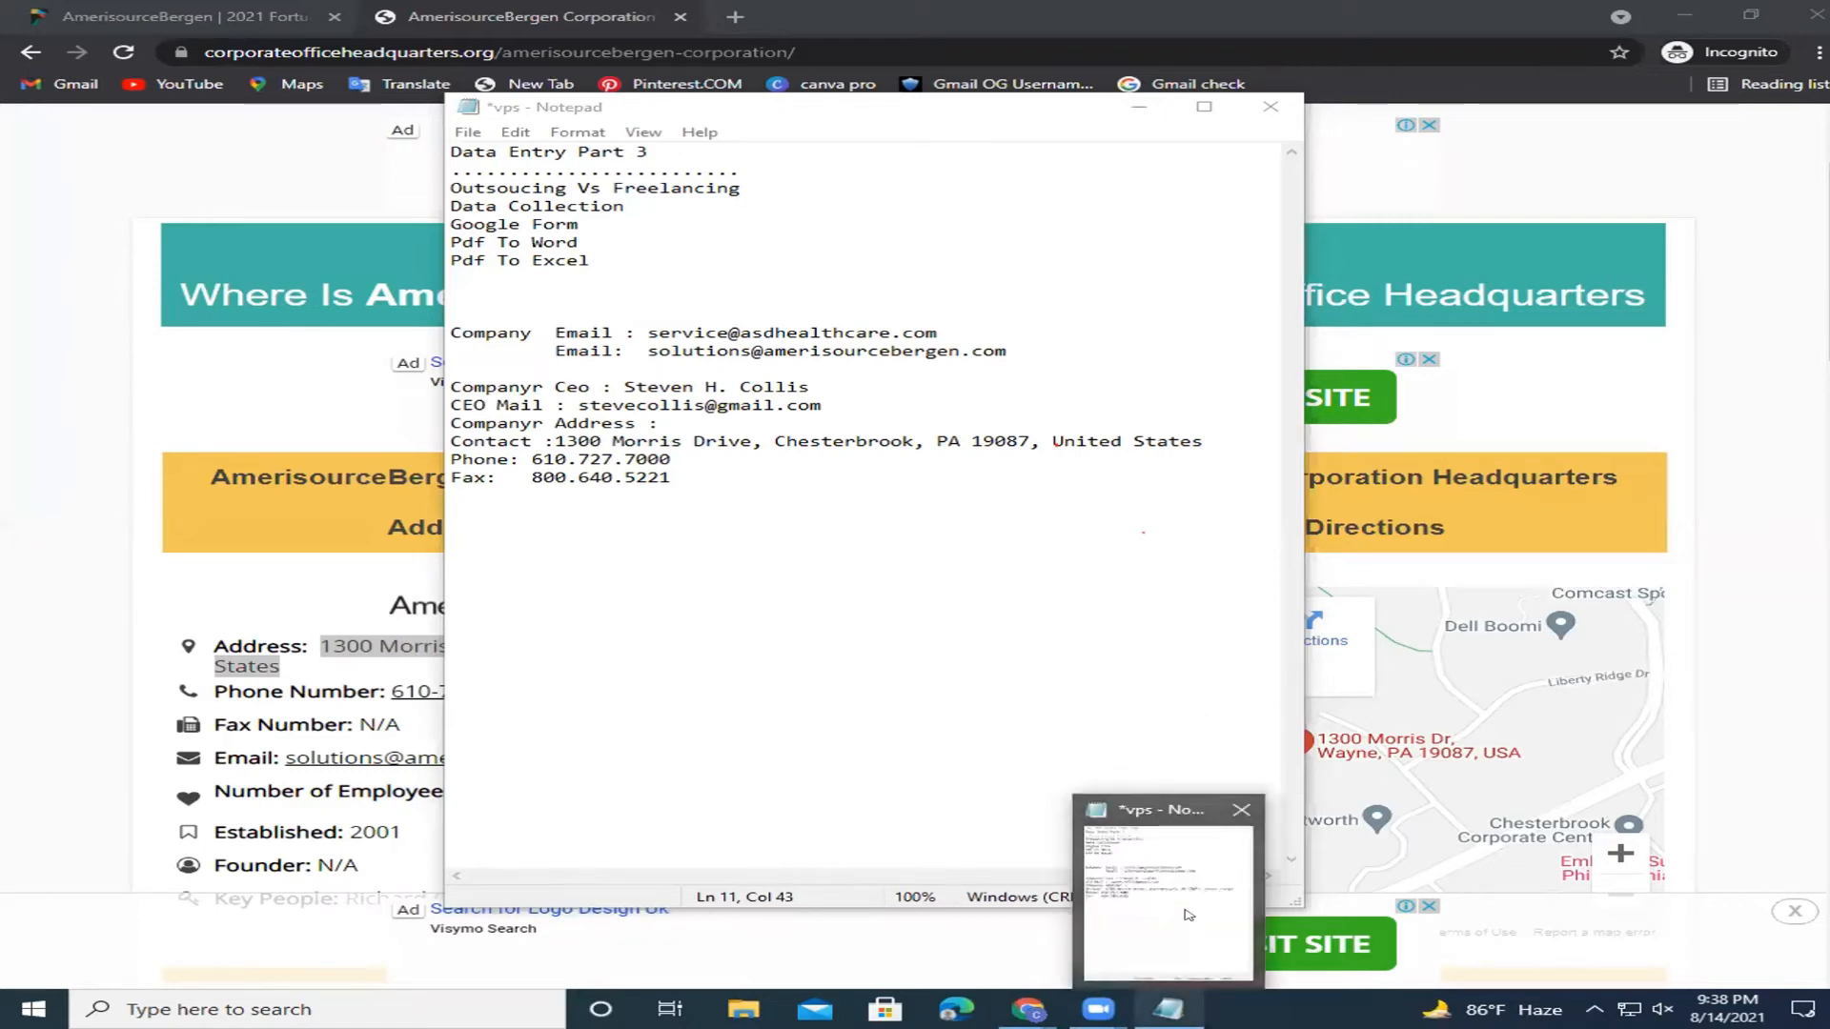
Check the company email and CEO lines in the notes against the company web page.
left_click(1187, 1004)
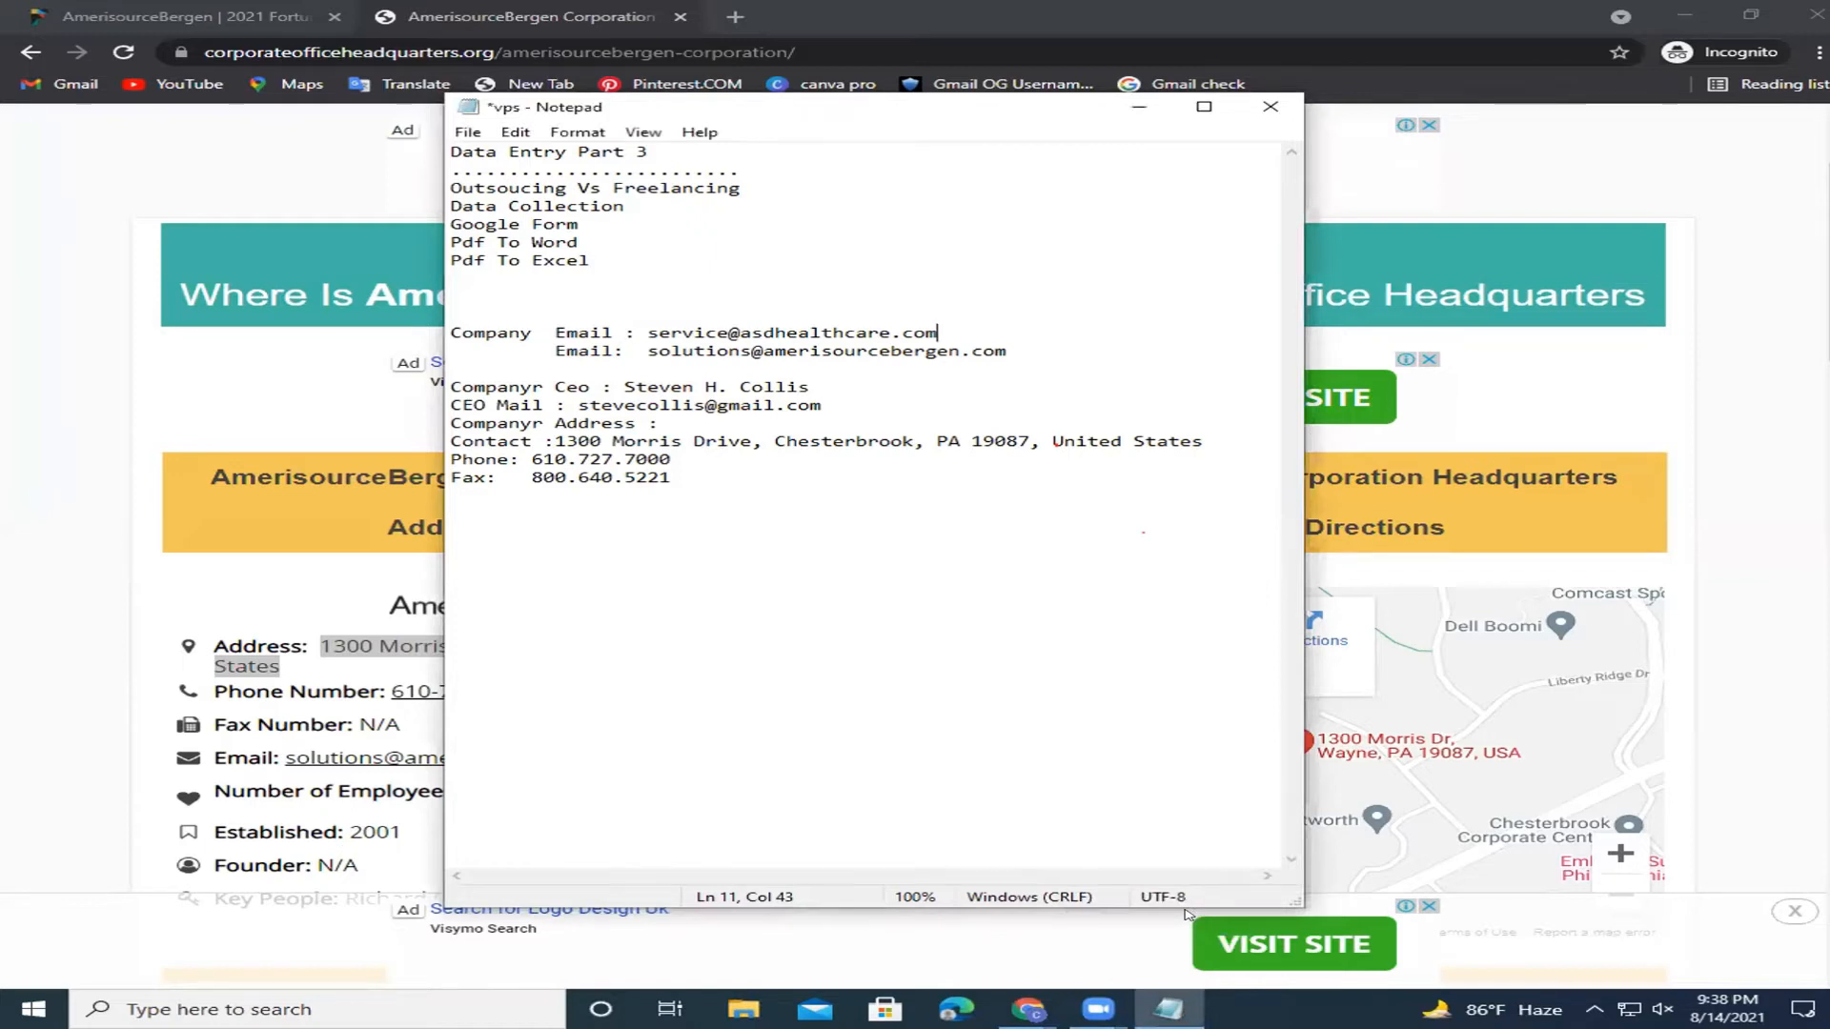
left_click(753, 460)
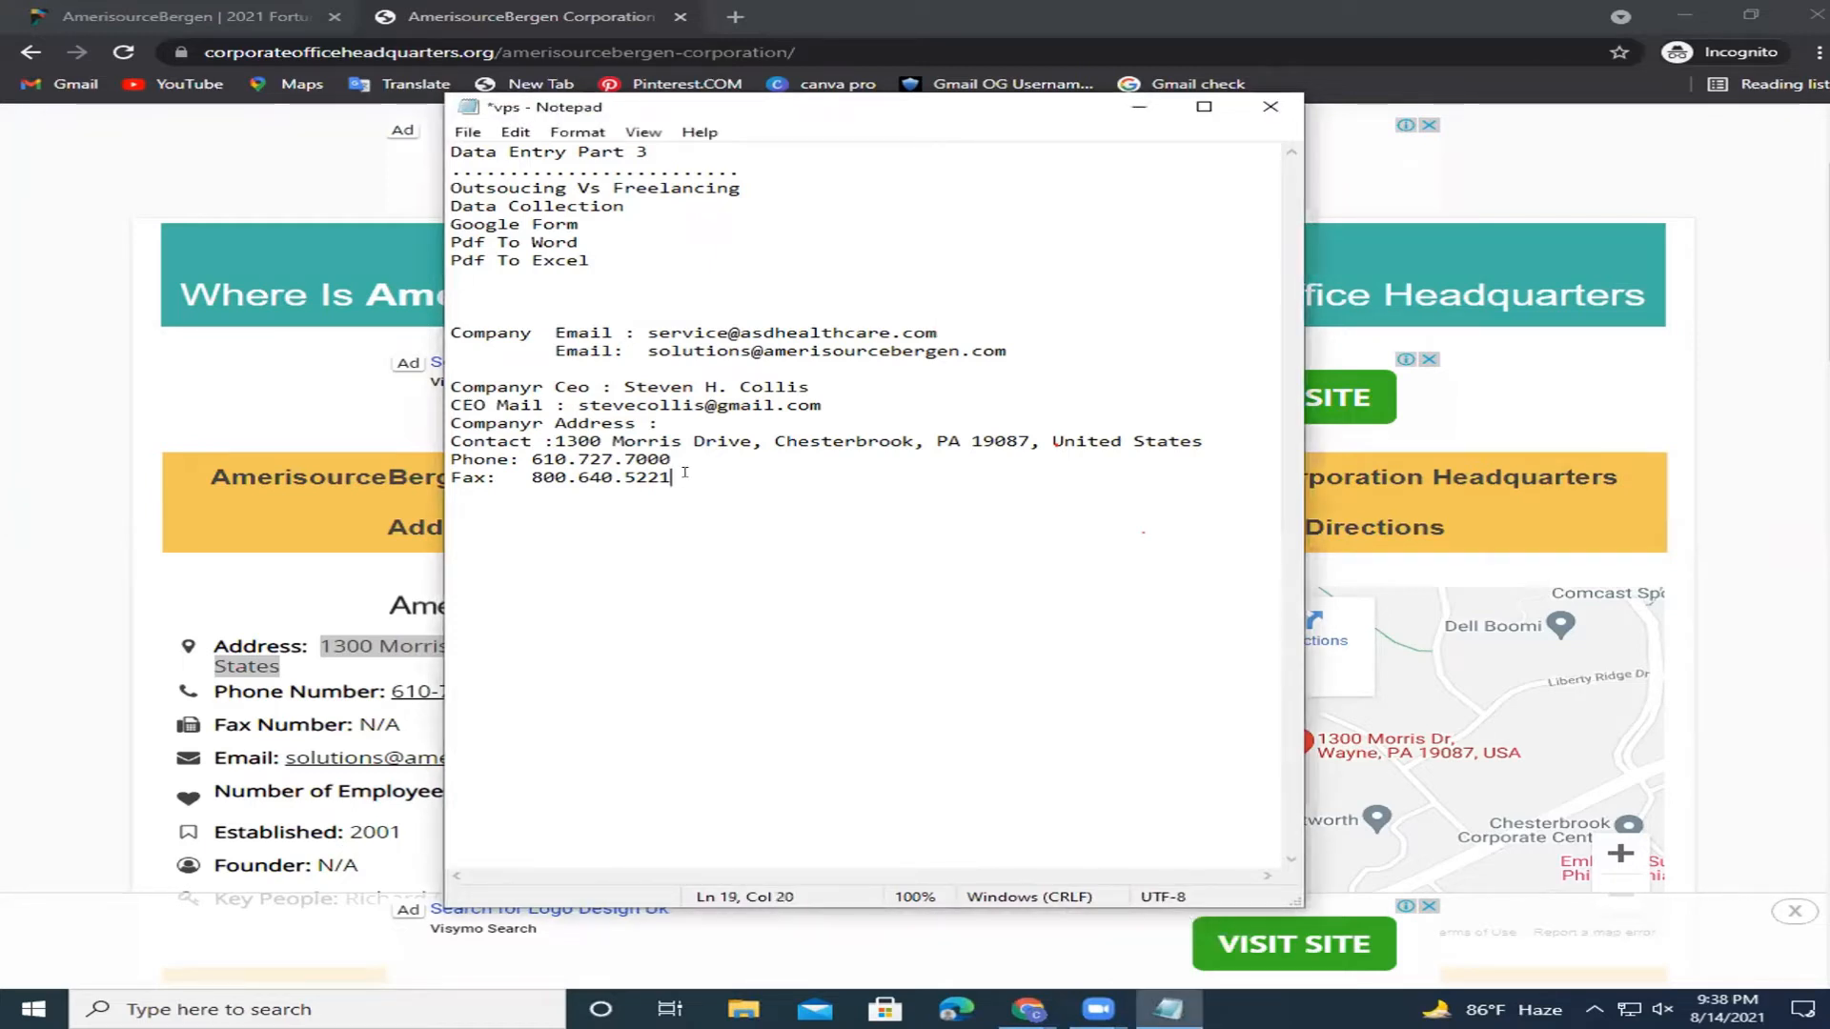
left_click(771, 441)
left_click_drag(473, 333, 635, 351)
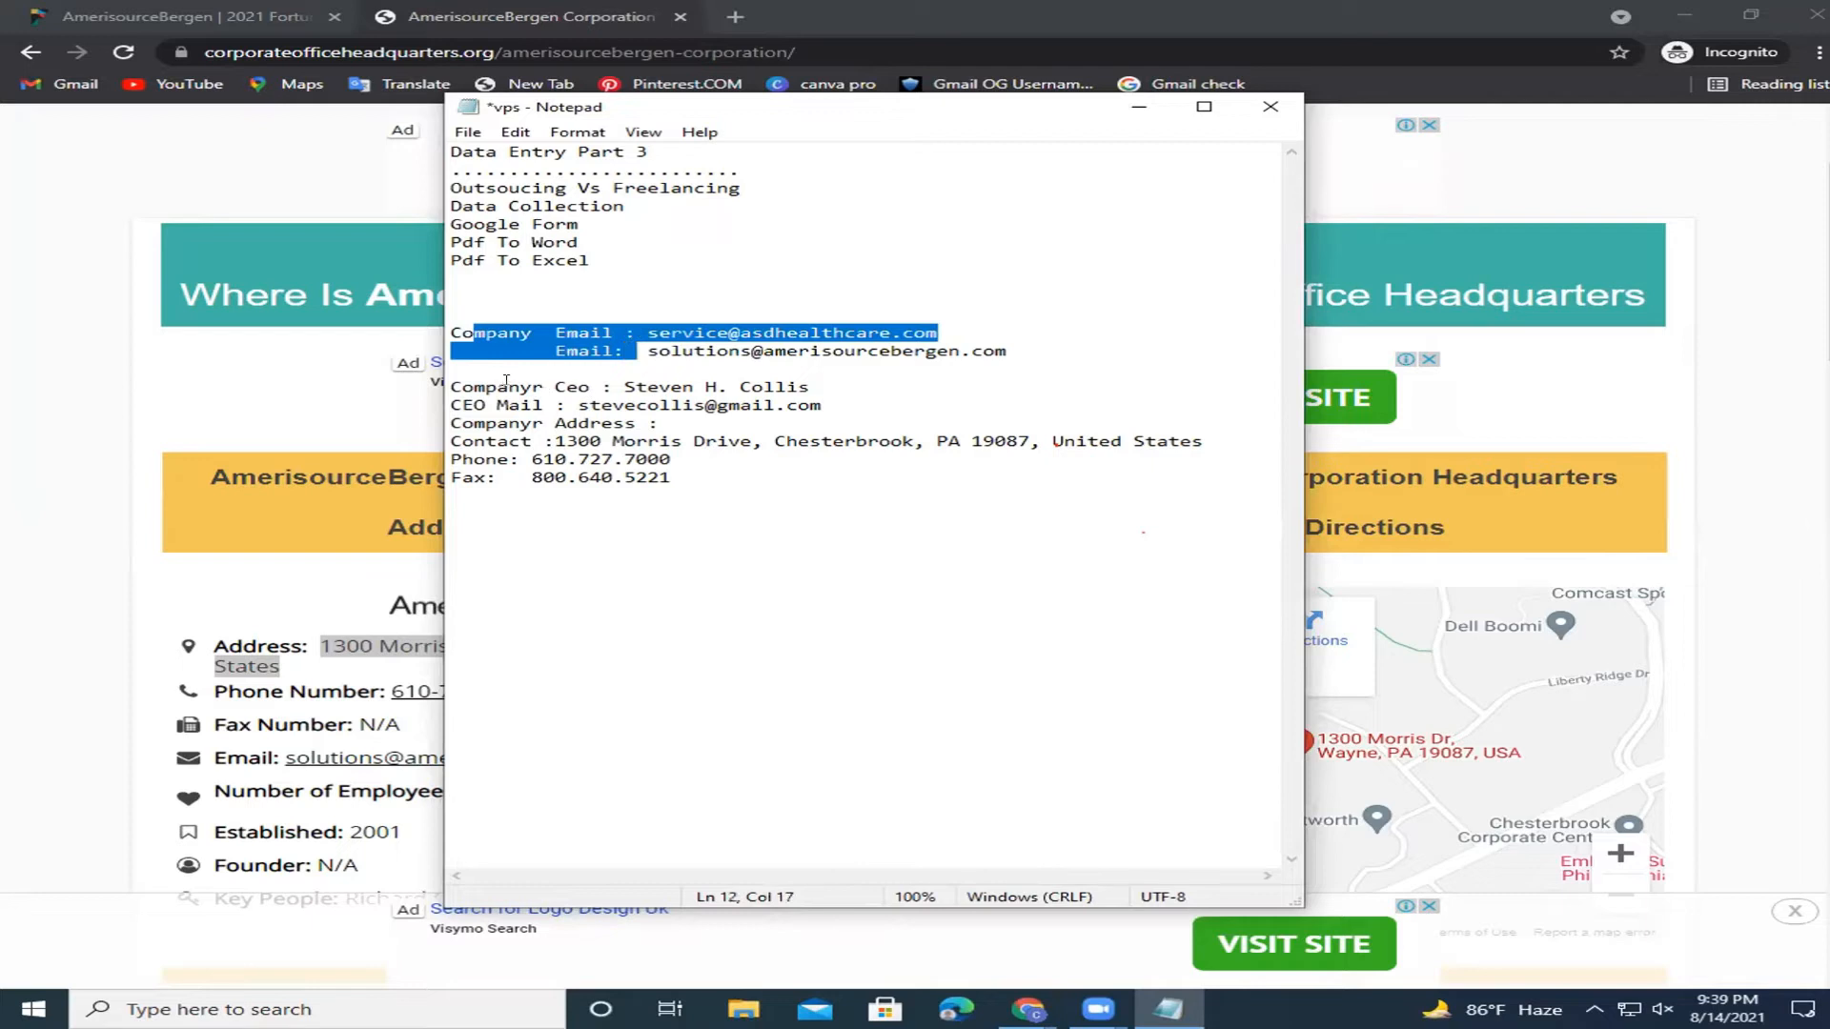
left_click_drag(506, 381, 591, 386)
left_click(438, 409)
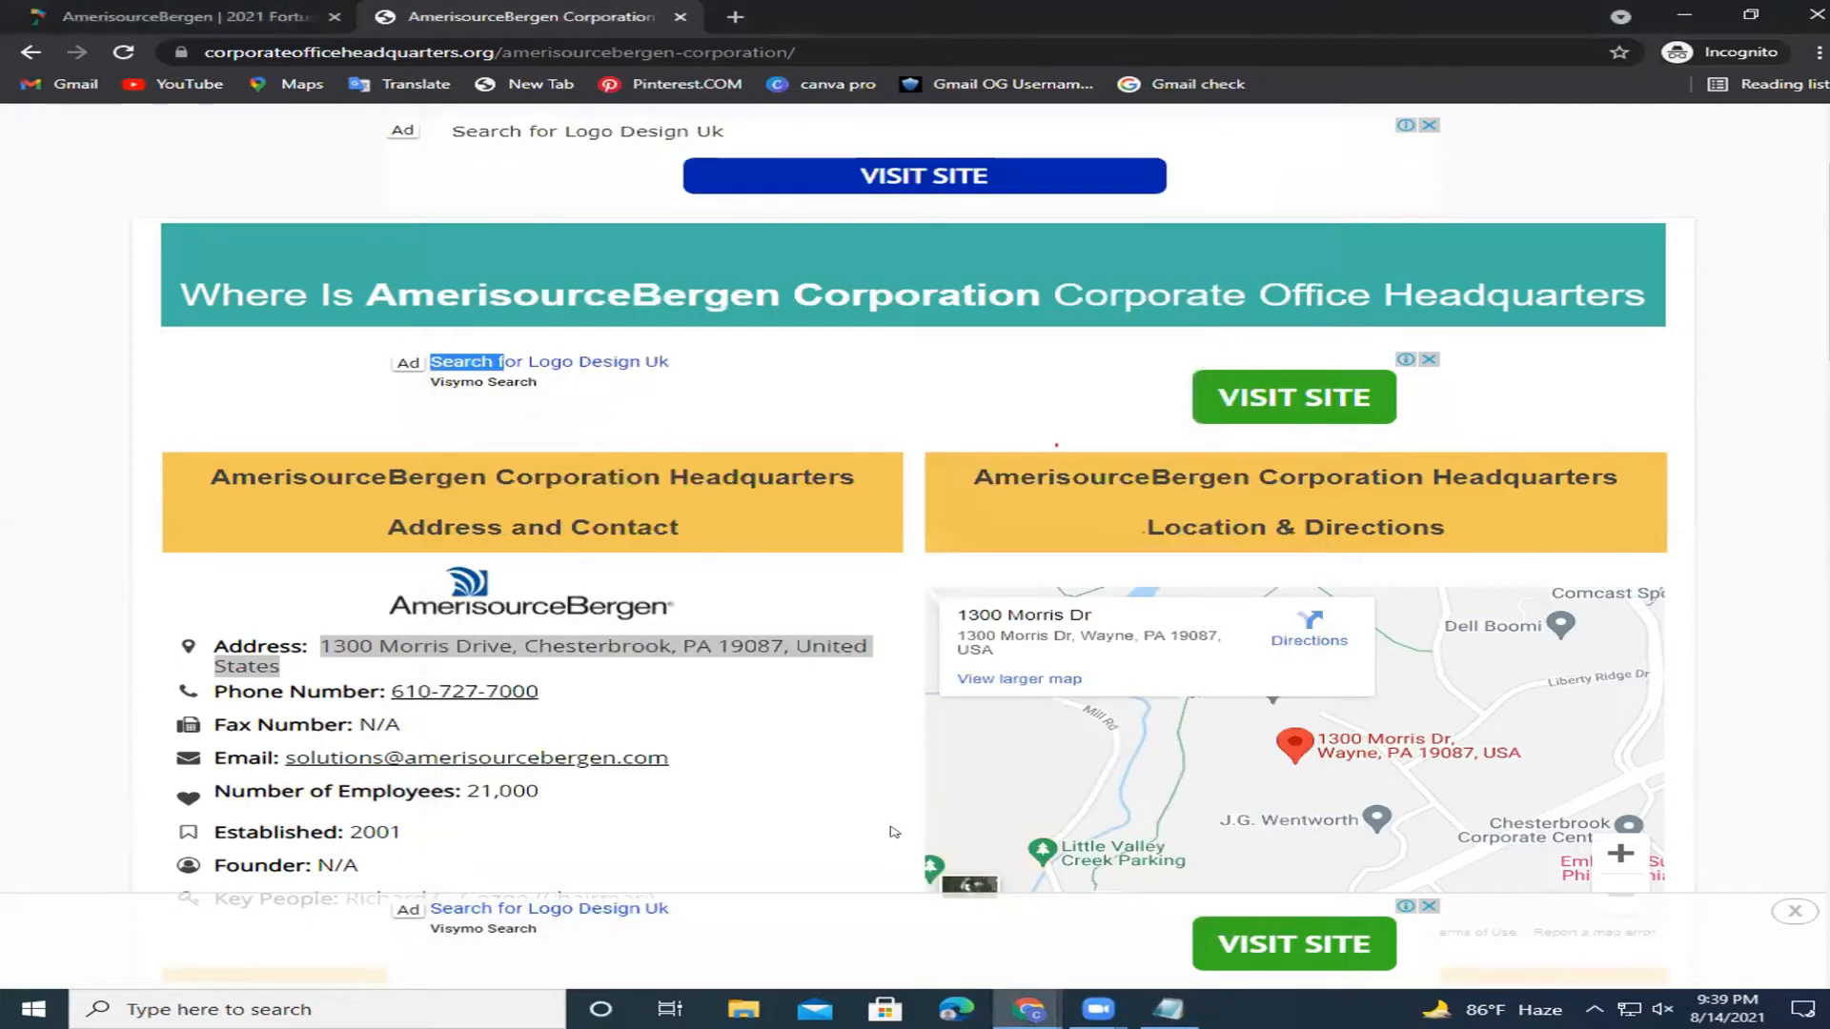
key("alt+Tab")
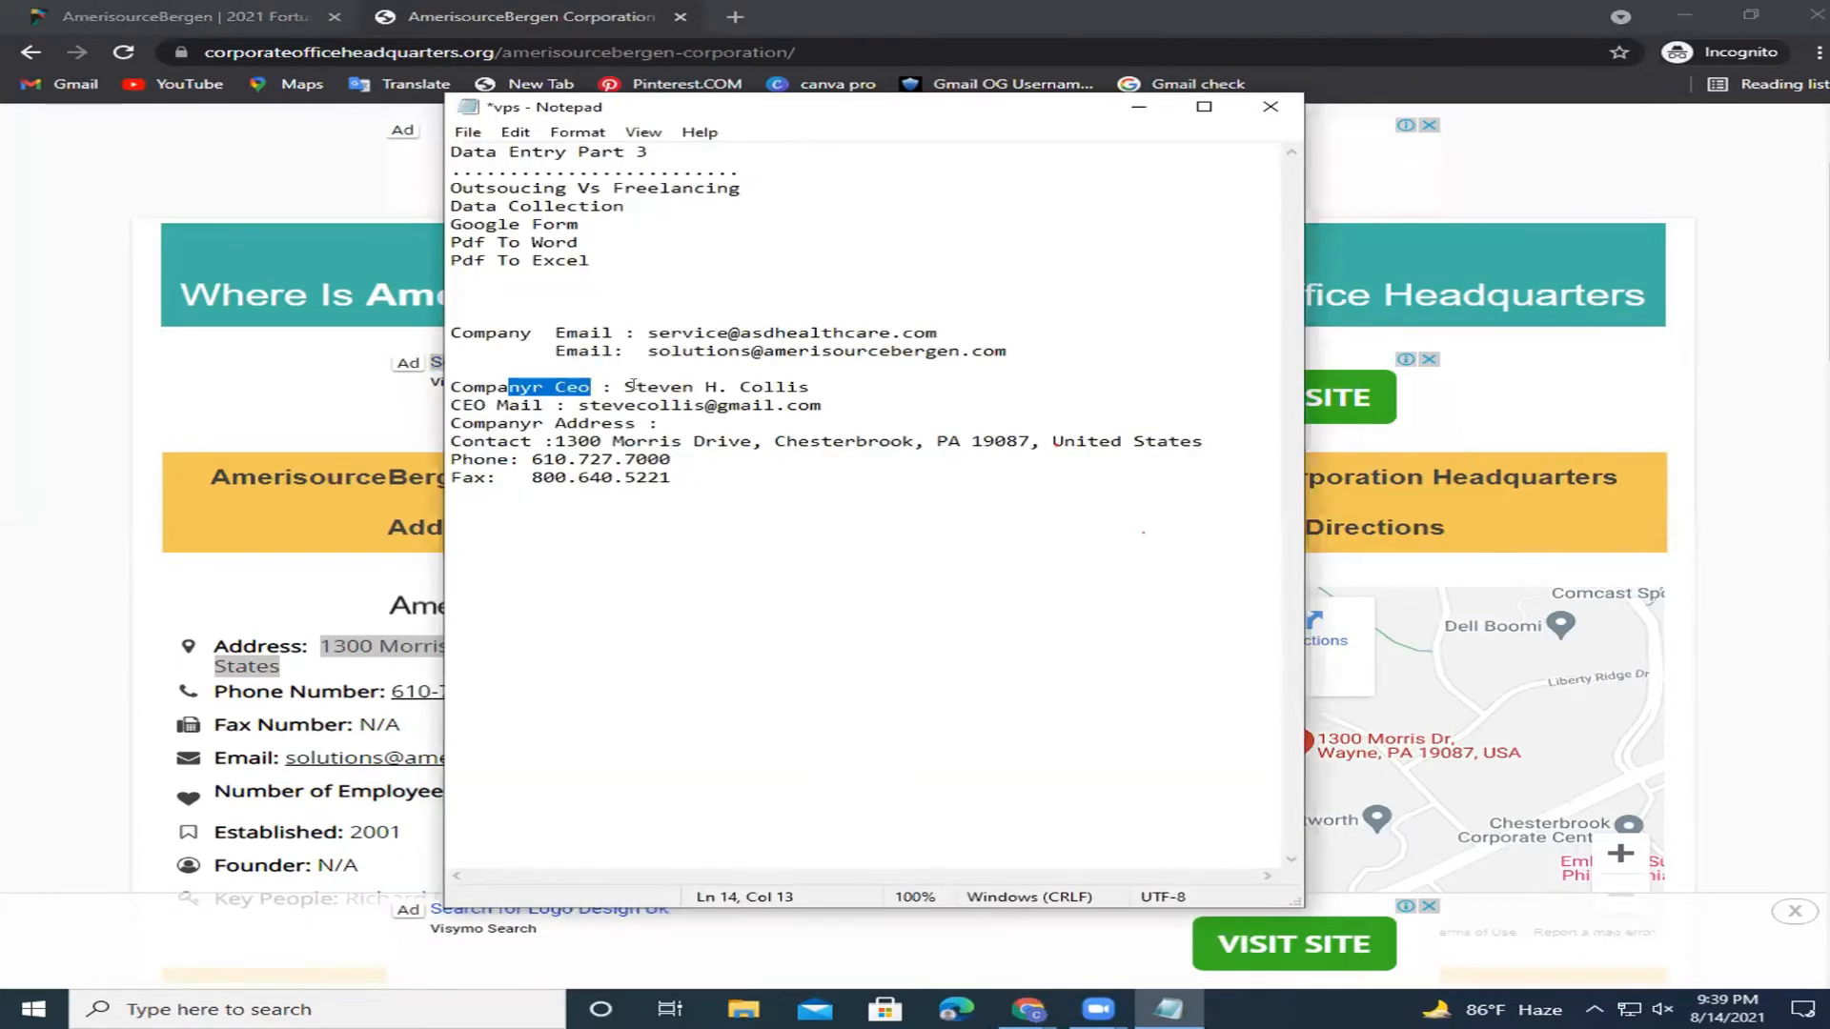
left_click(864, 378)
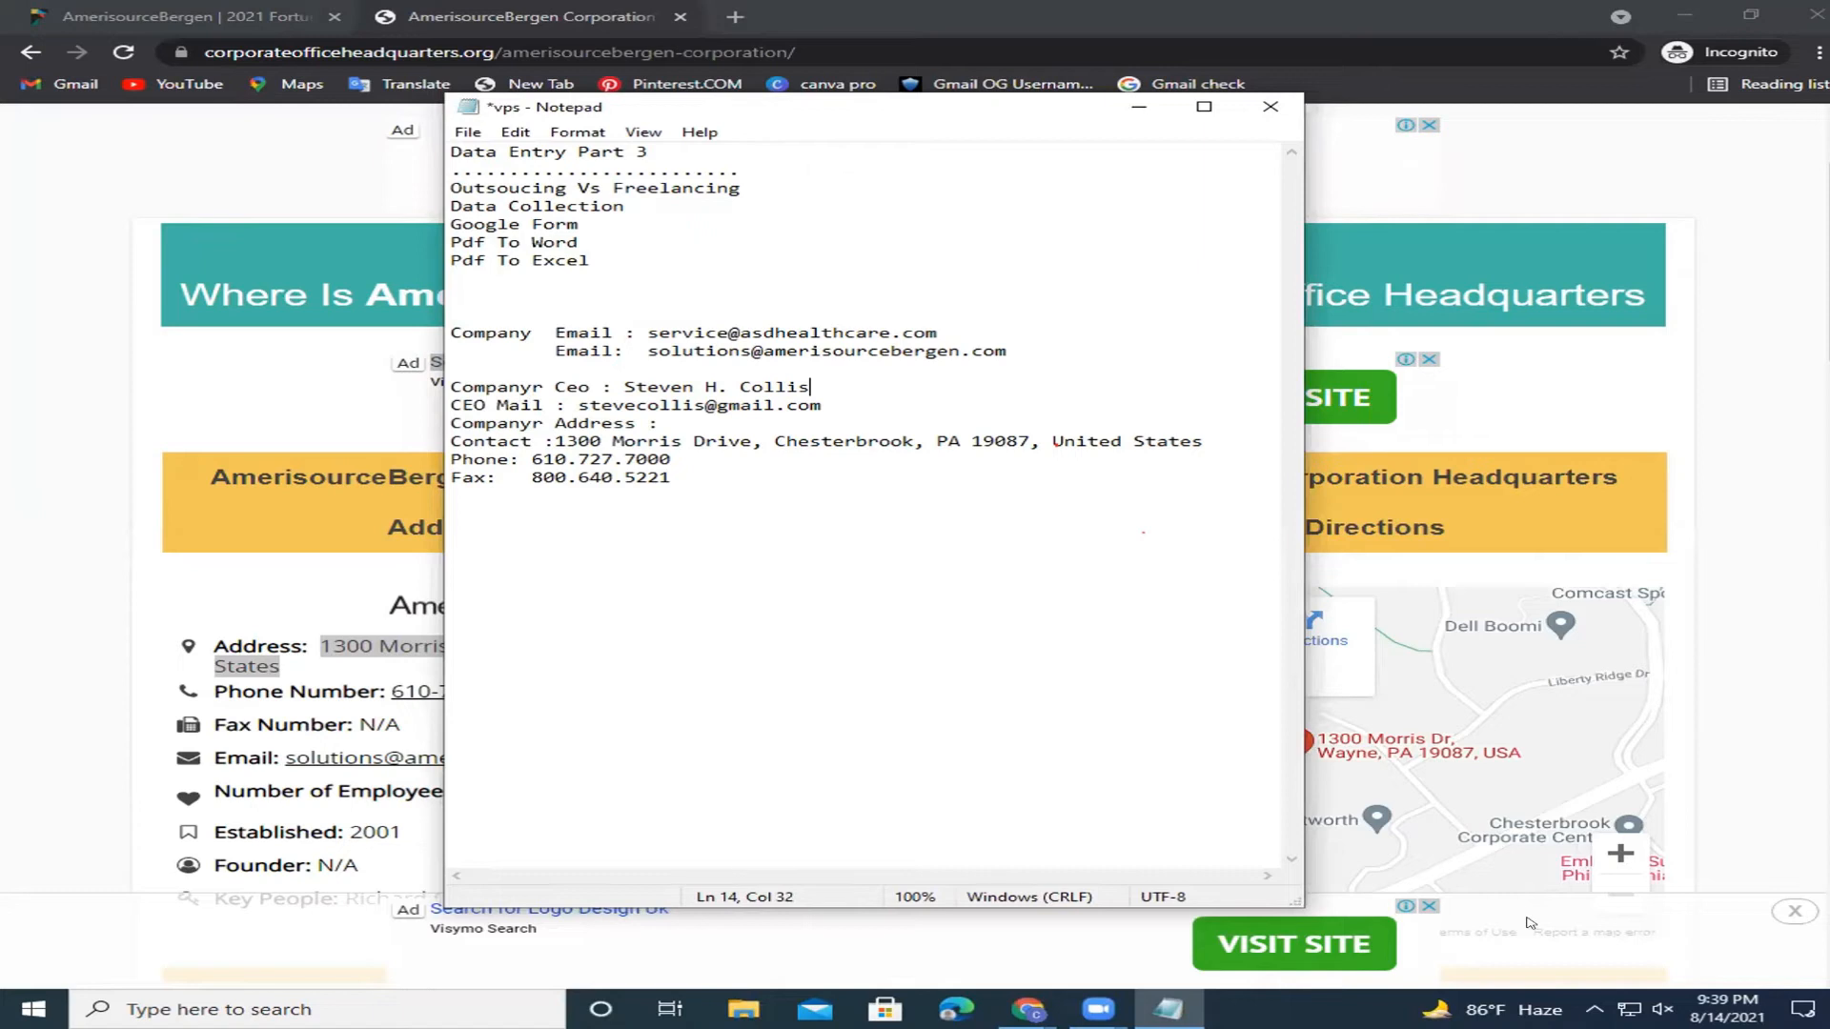
left_click(1612, 909)
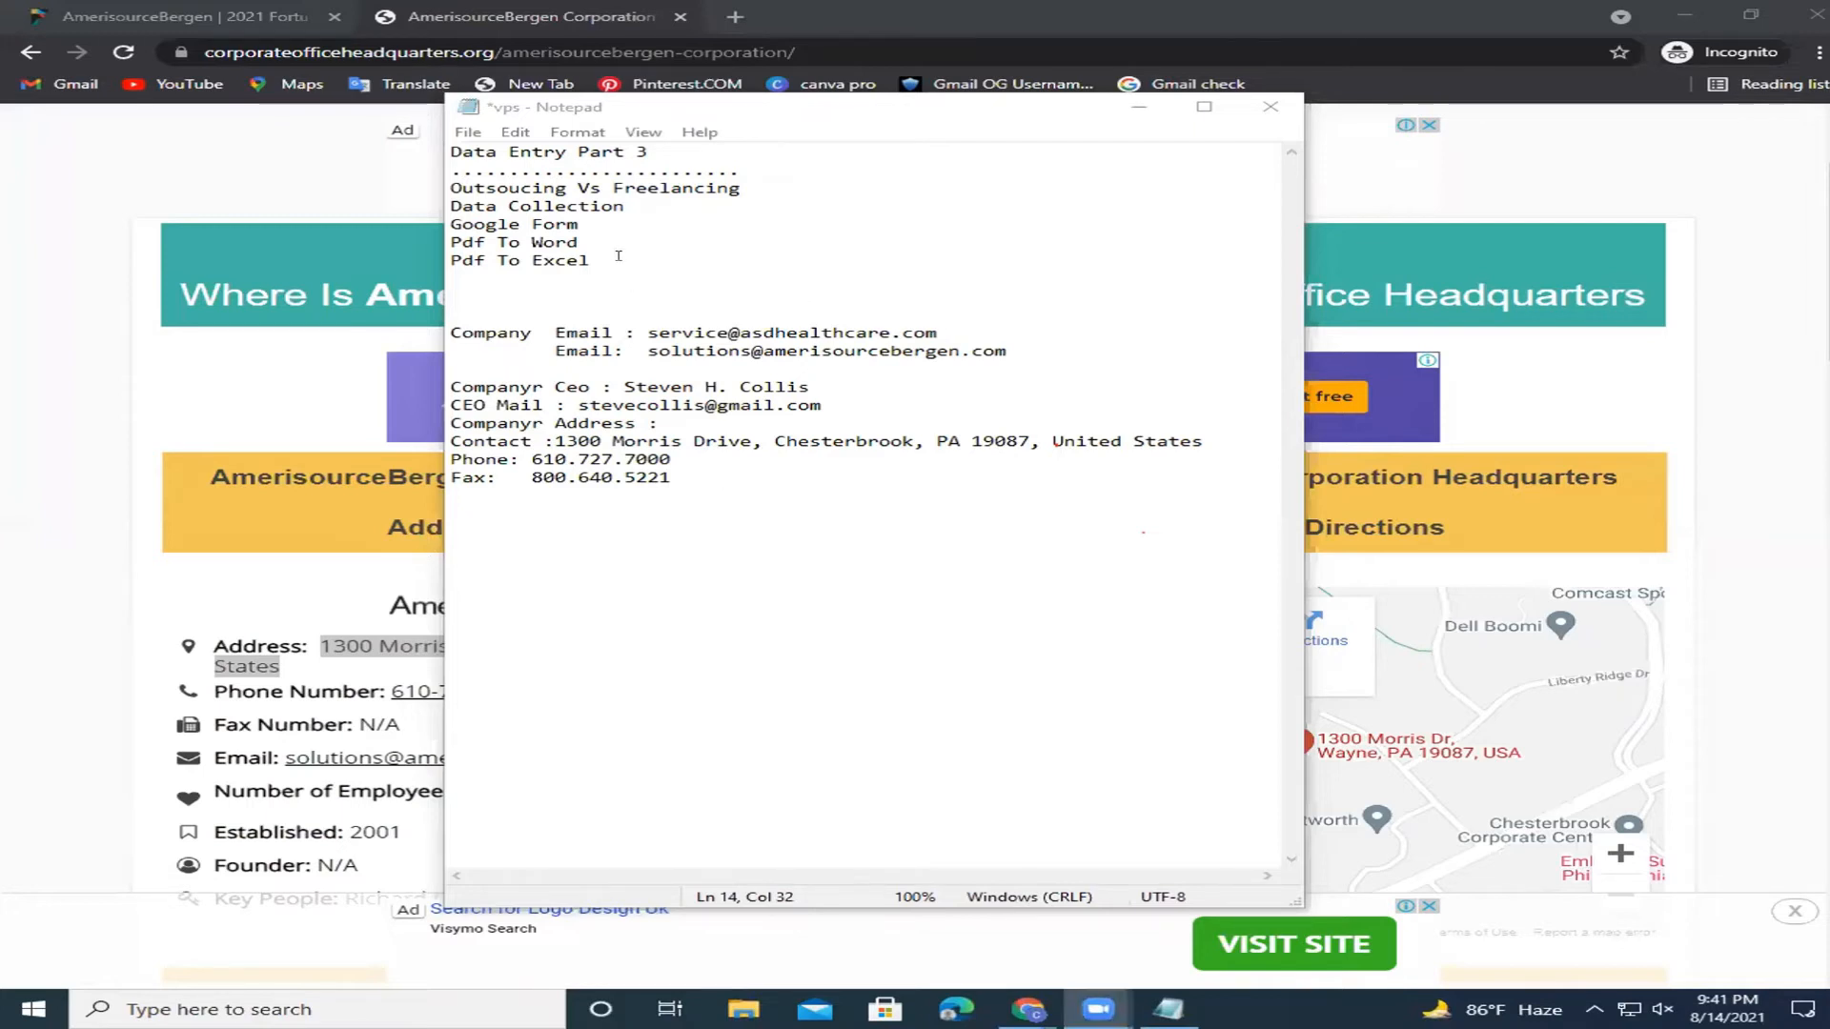
Highlight the 'Google Form' line in the notes, then minimize Notepad to show the web page.
left_click_drag(611, 219, 450, 223)
left_click_drag(569, 224, 434, 220)
left_click(548, 221)
left_click_drag(578, 224, 449, 207)
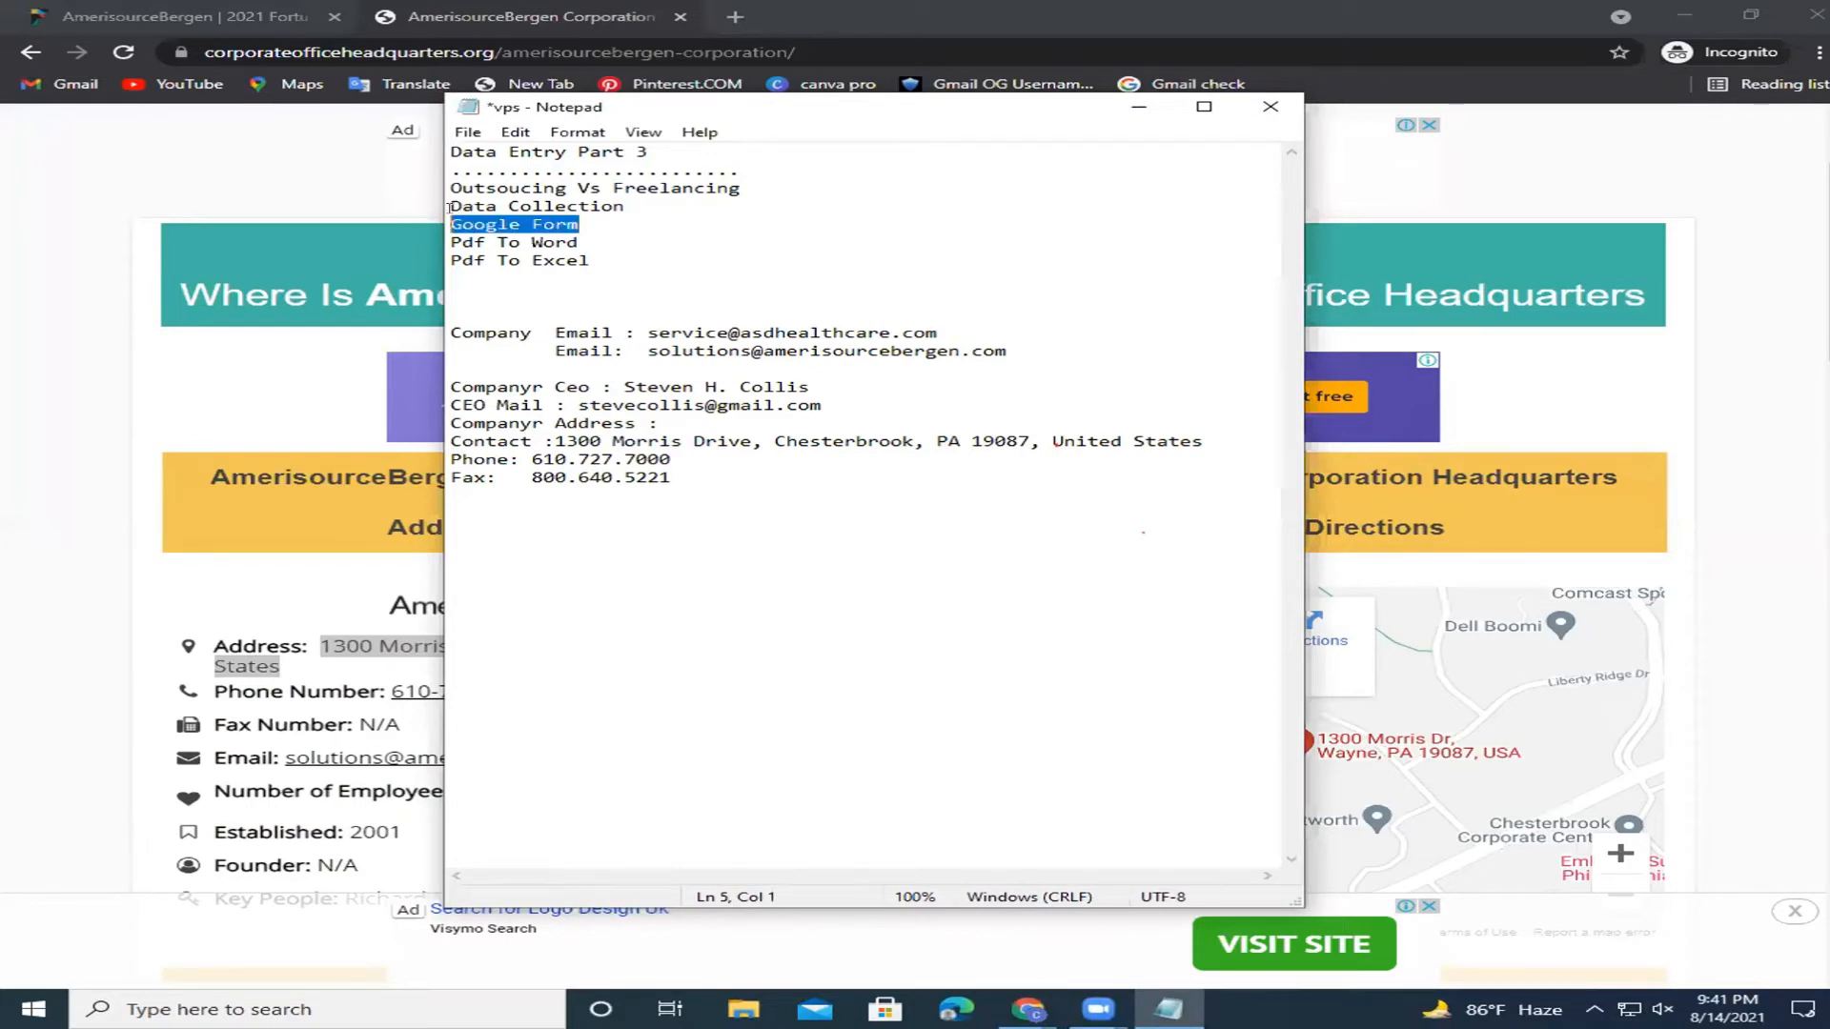
left_click(667, 219)
left_click_drag(579, 224, 463, 224)
left_click(667, 225)
left_click(1138, 106)
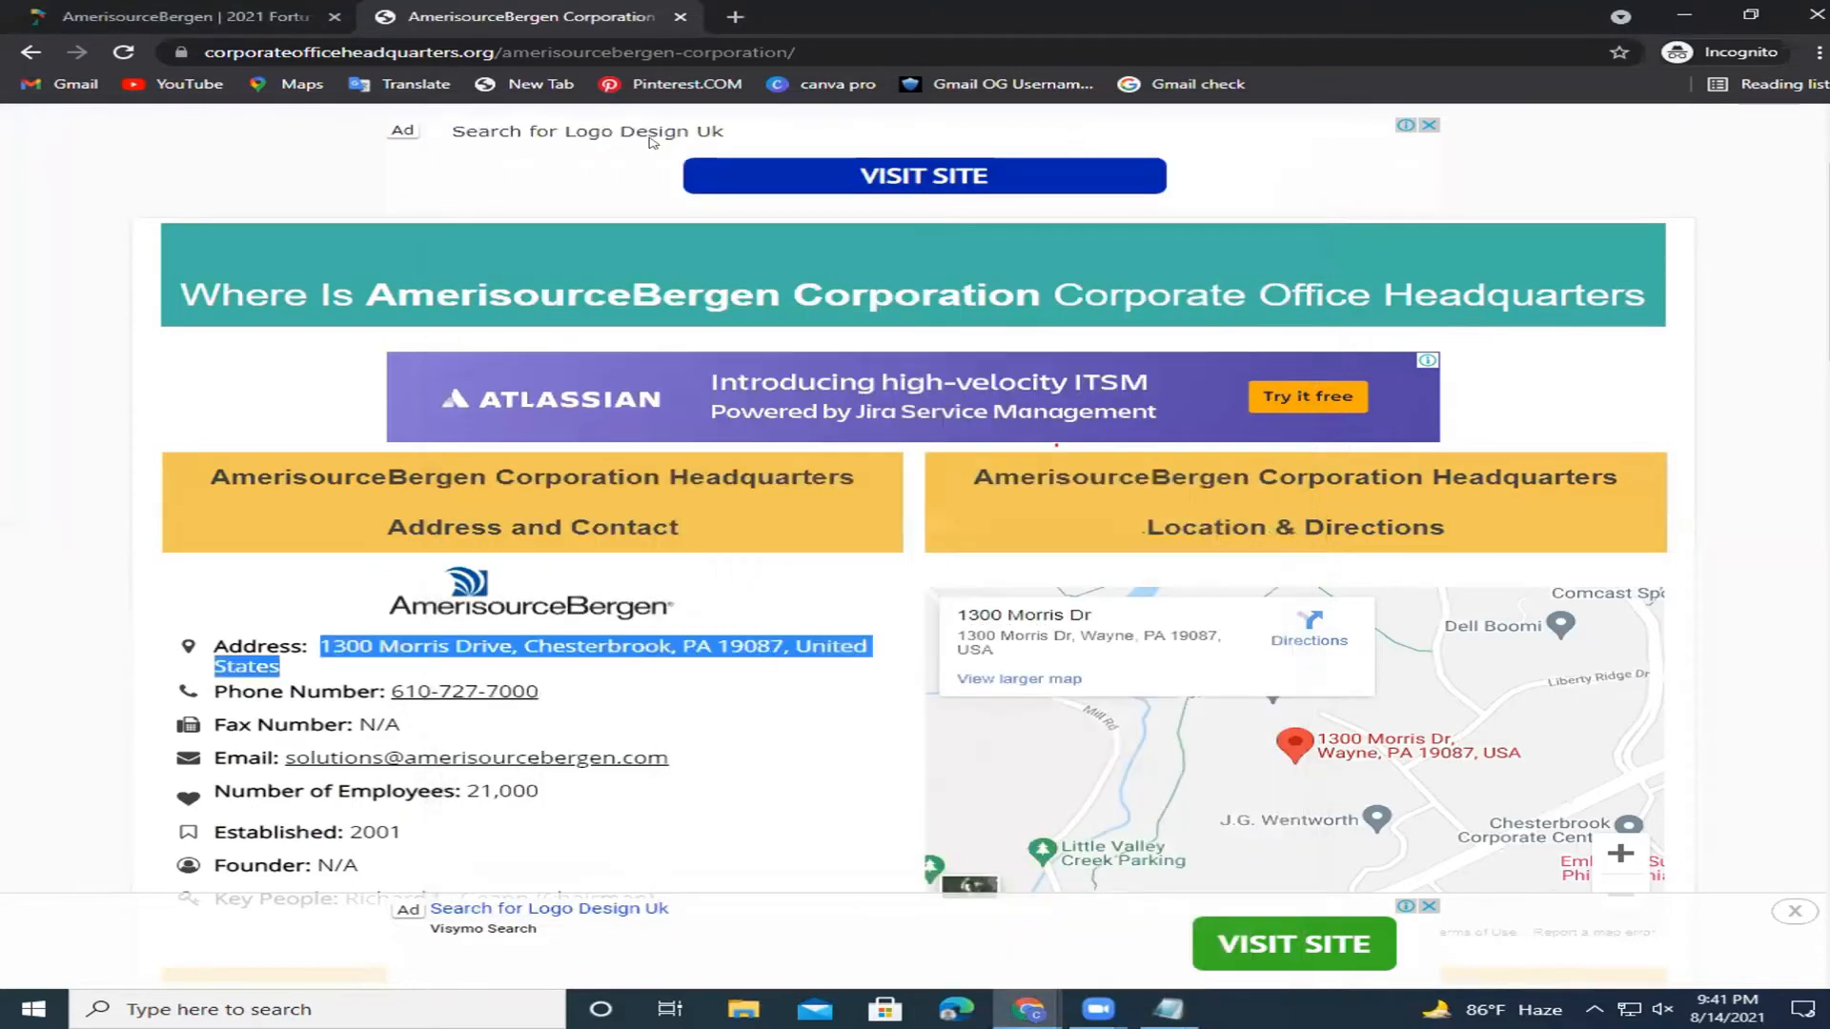
Search for fiverr.com from the address bar and open the Fiverr site from the results.
left_click(985, 40)
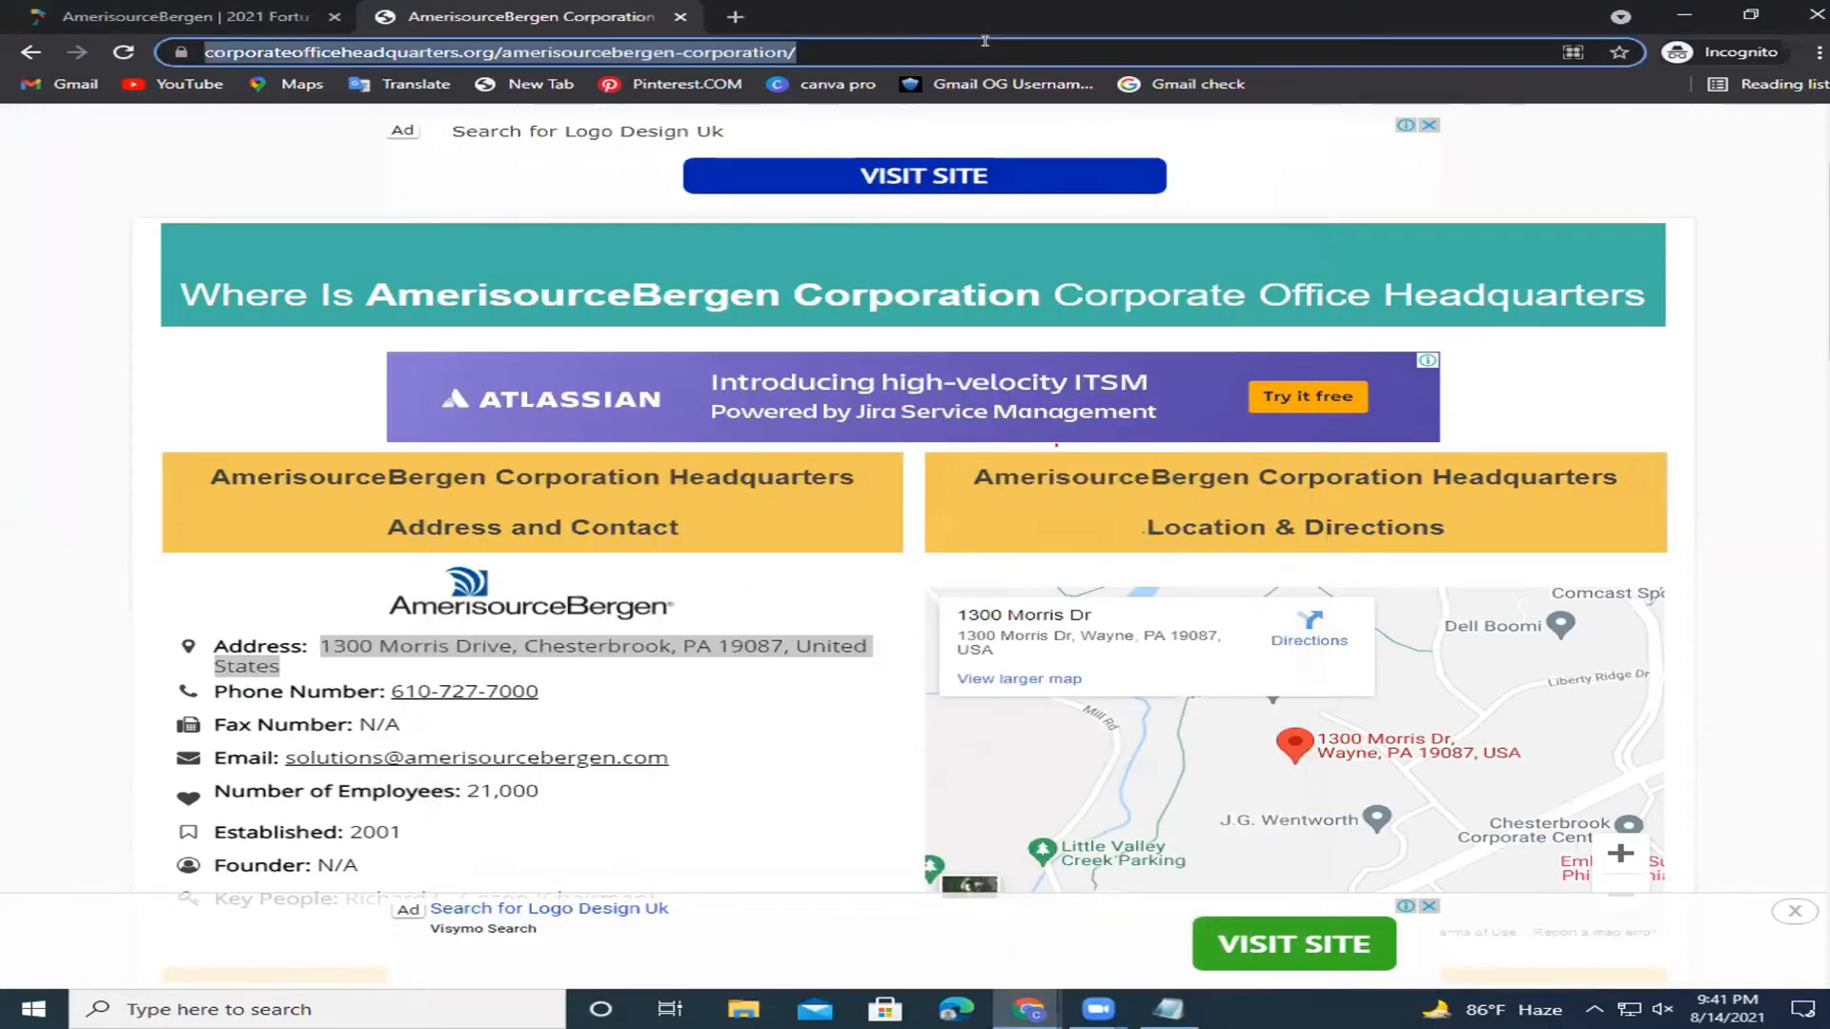
type("fiverr")
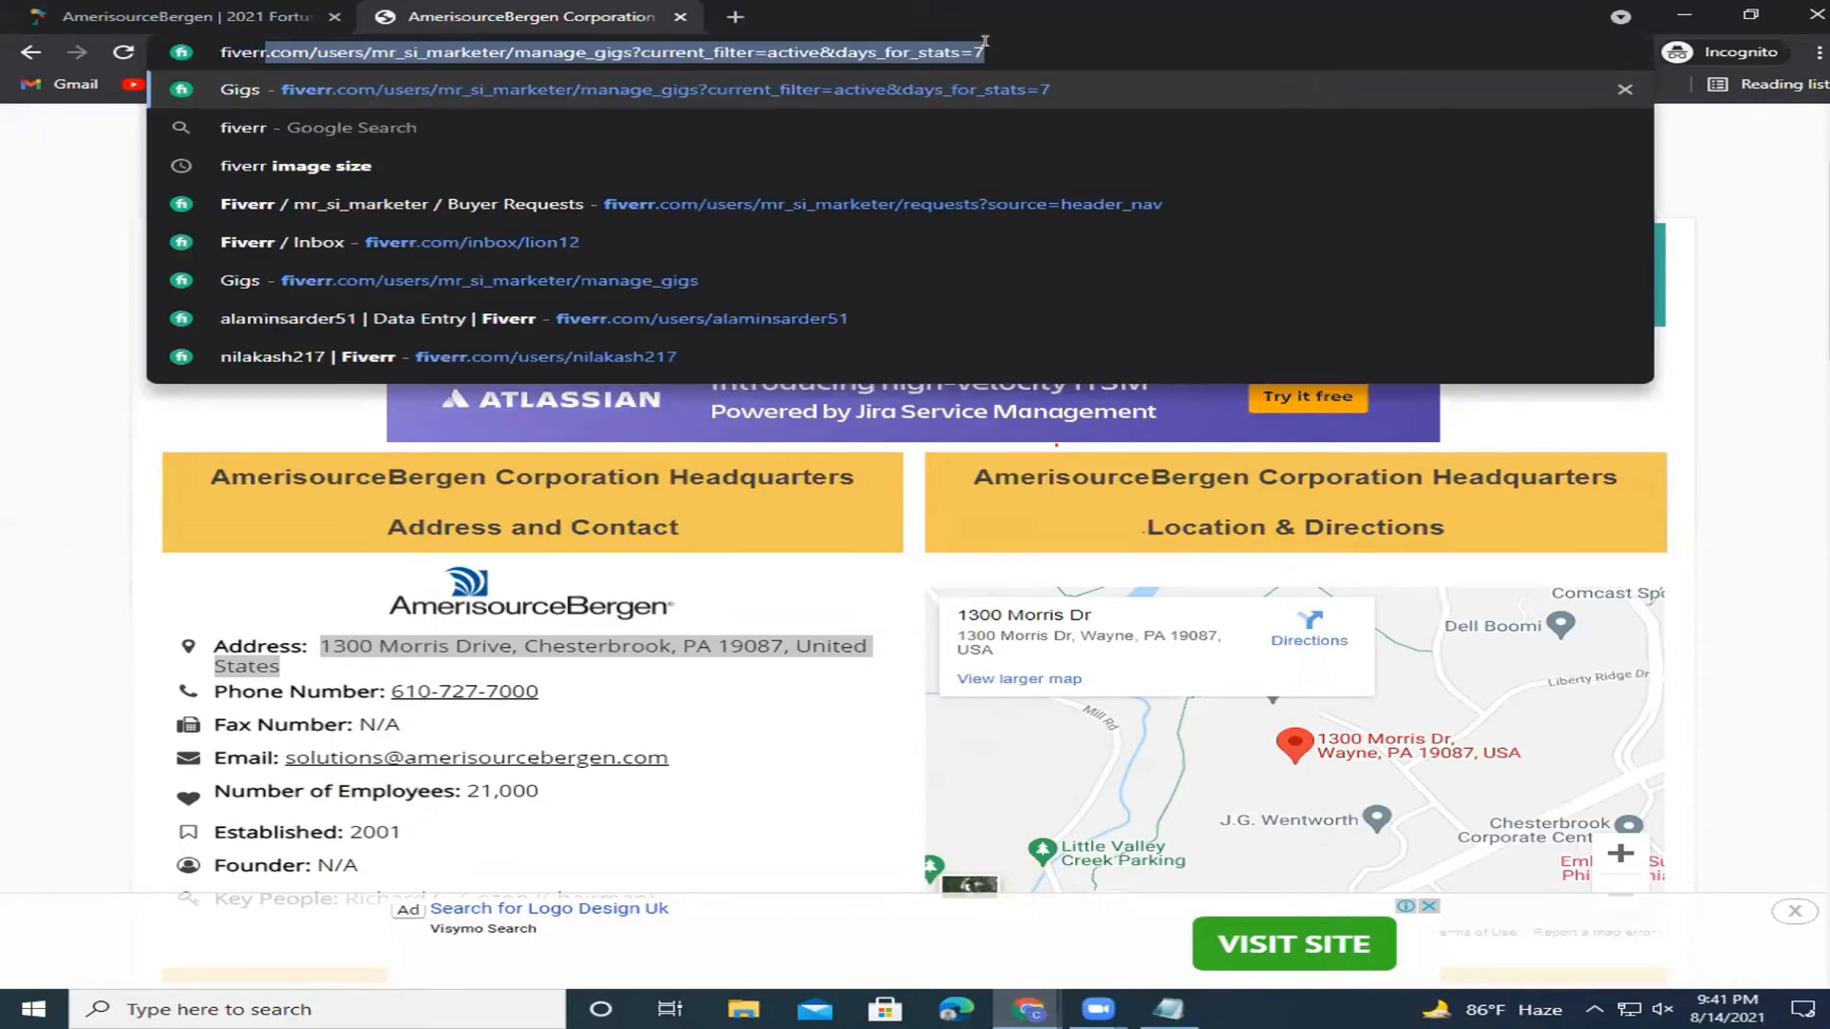
type(".com")
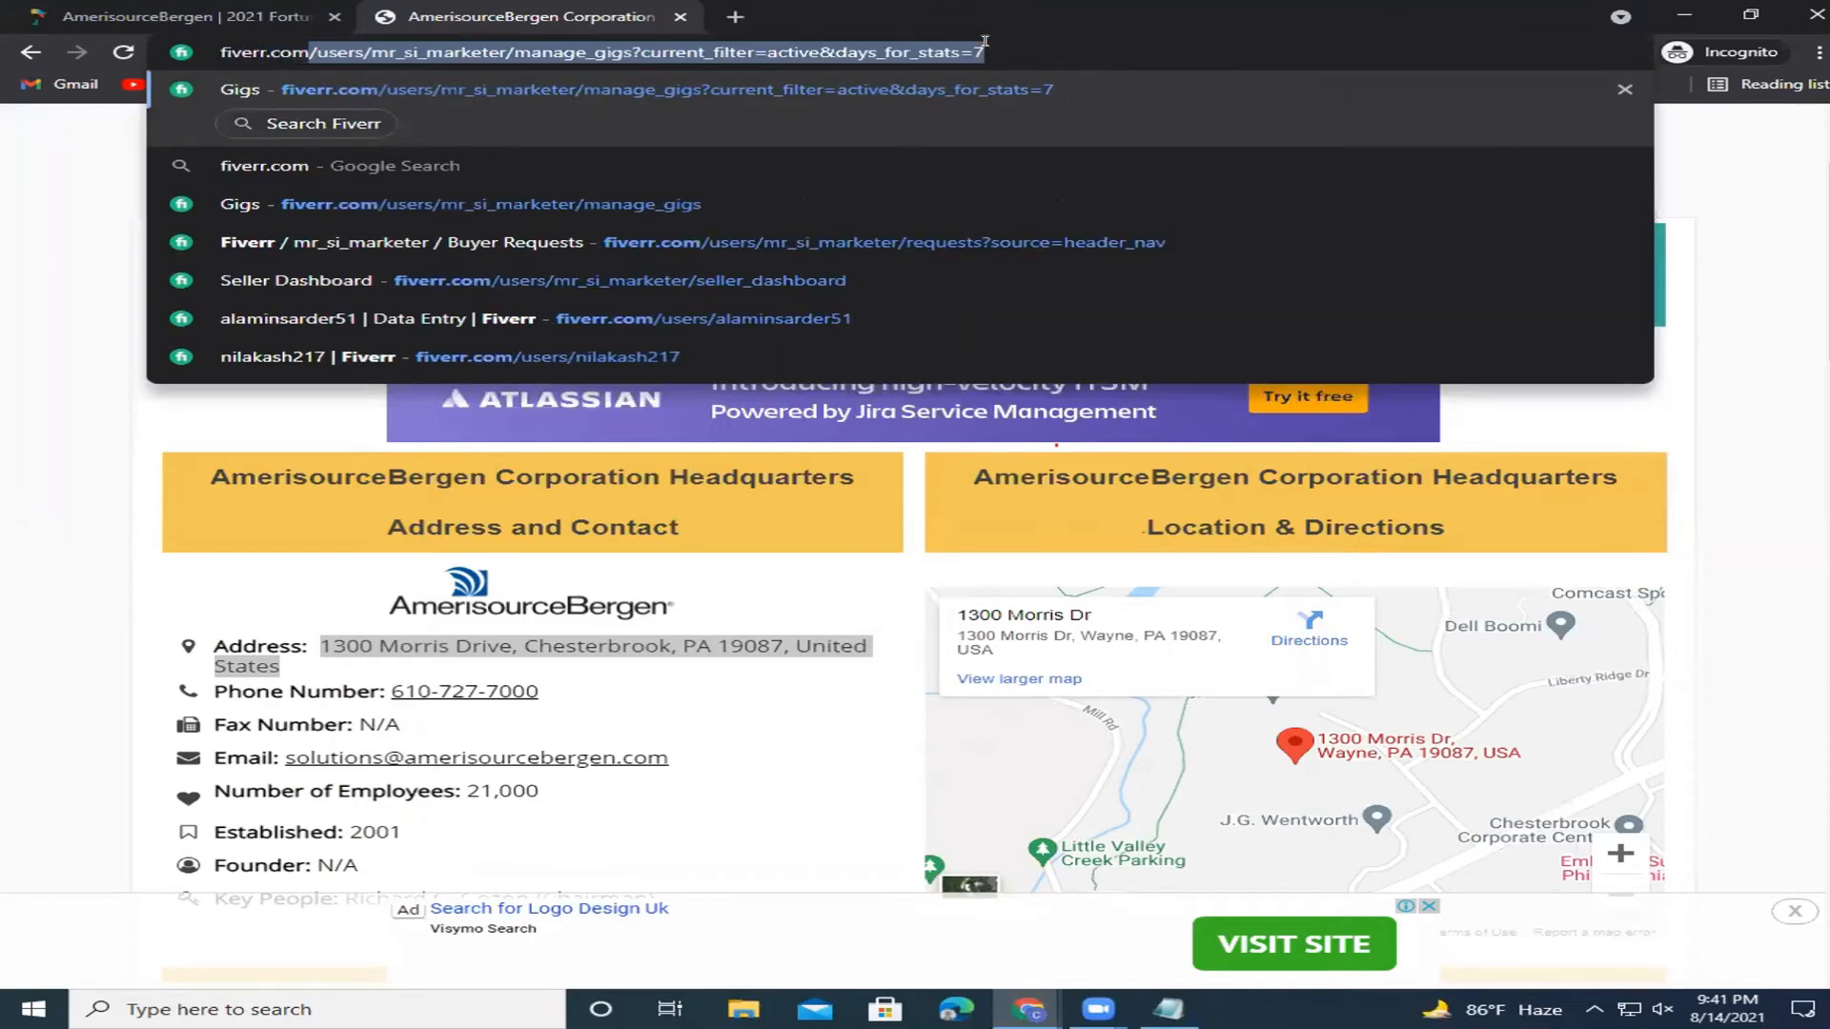
key("Delete")
key("Return")
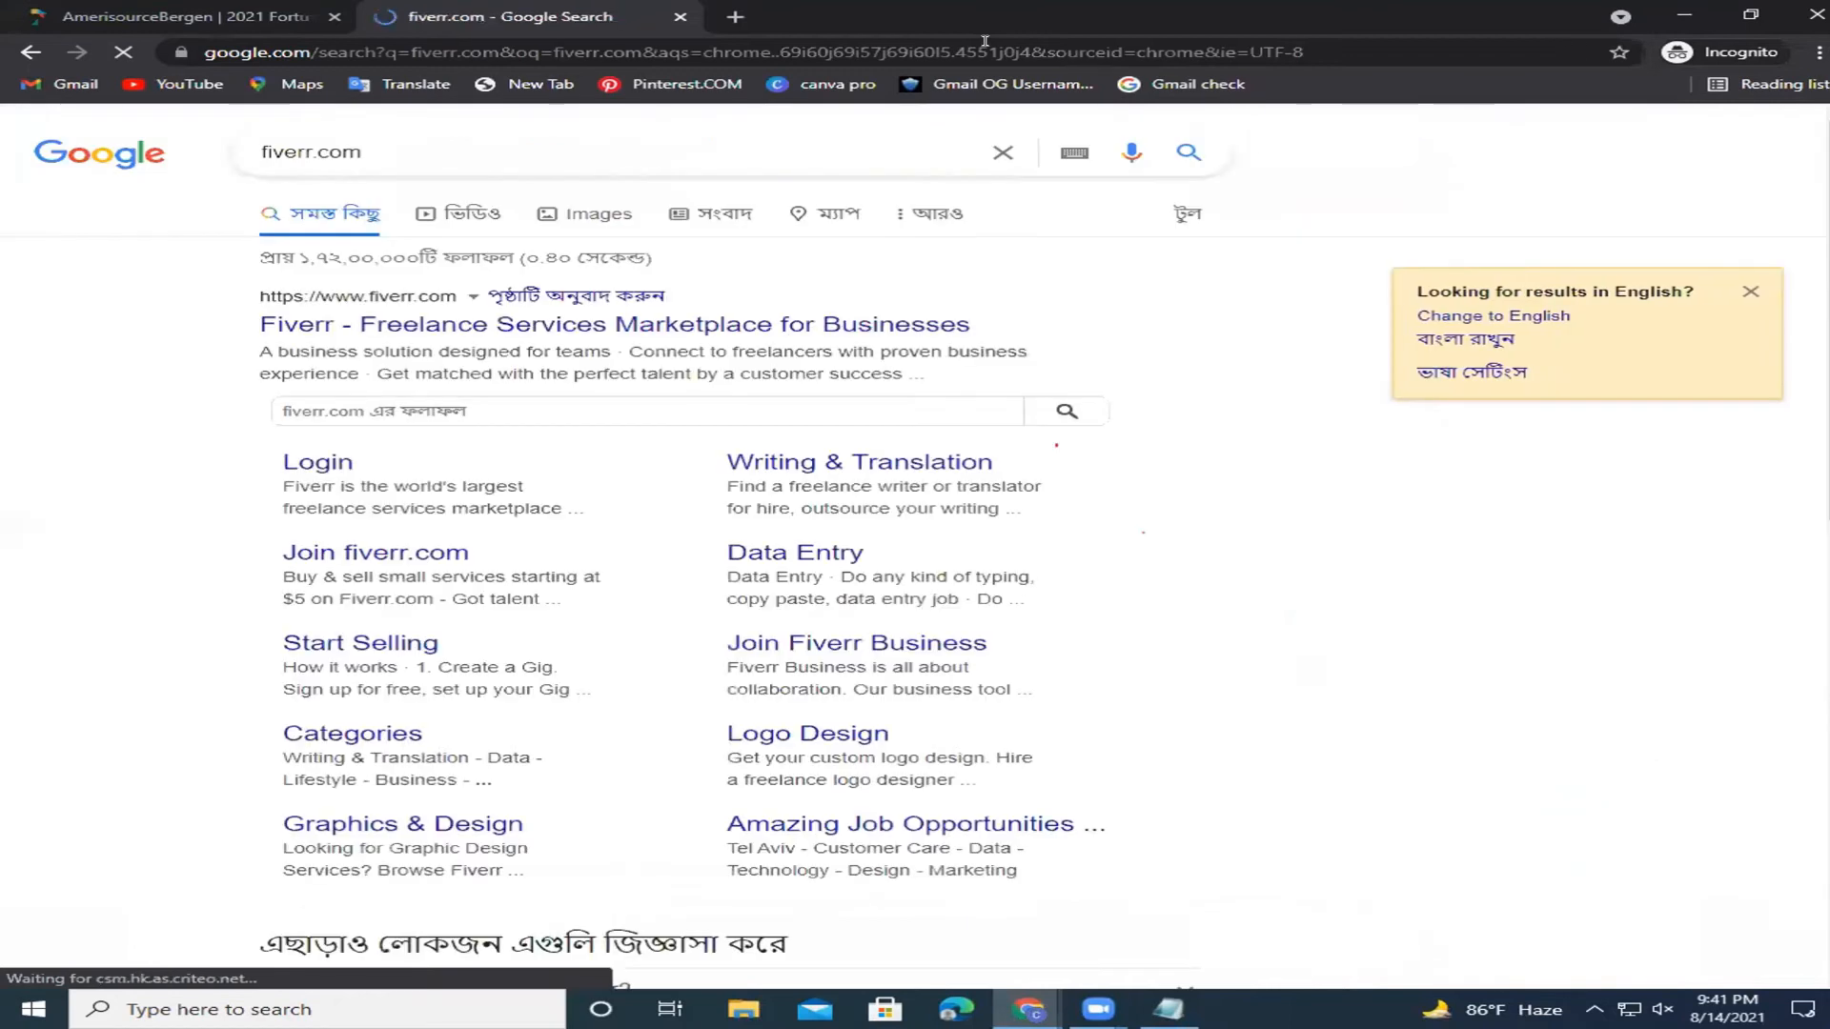
left_click(517, 326)
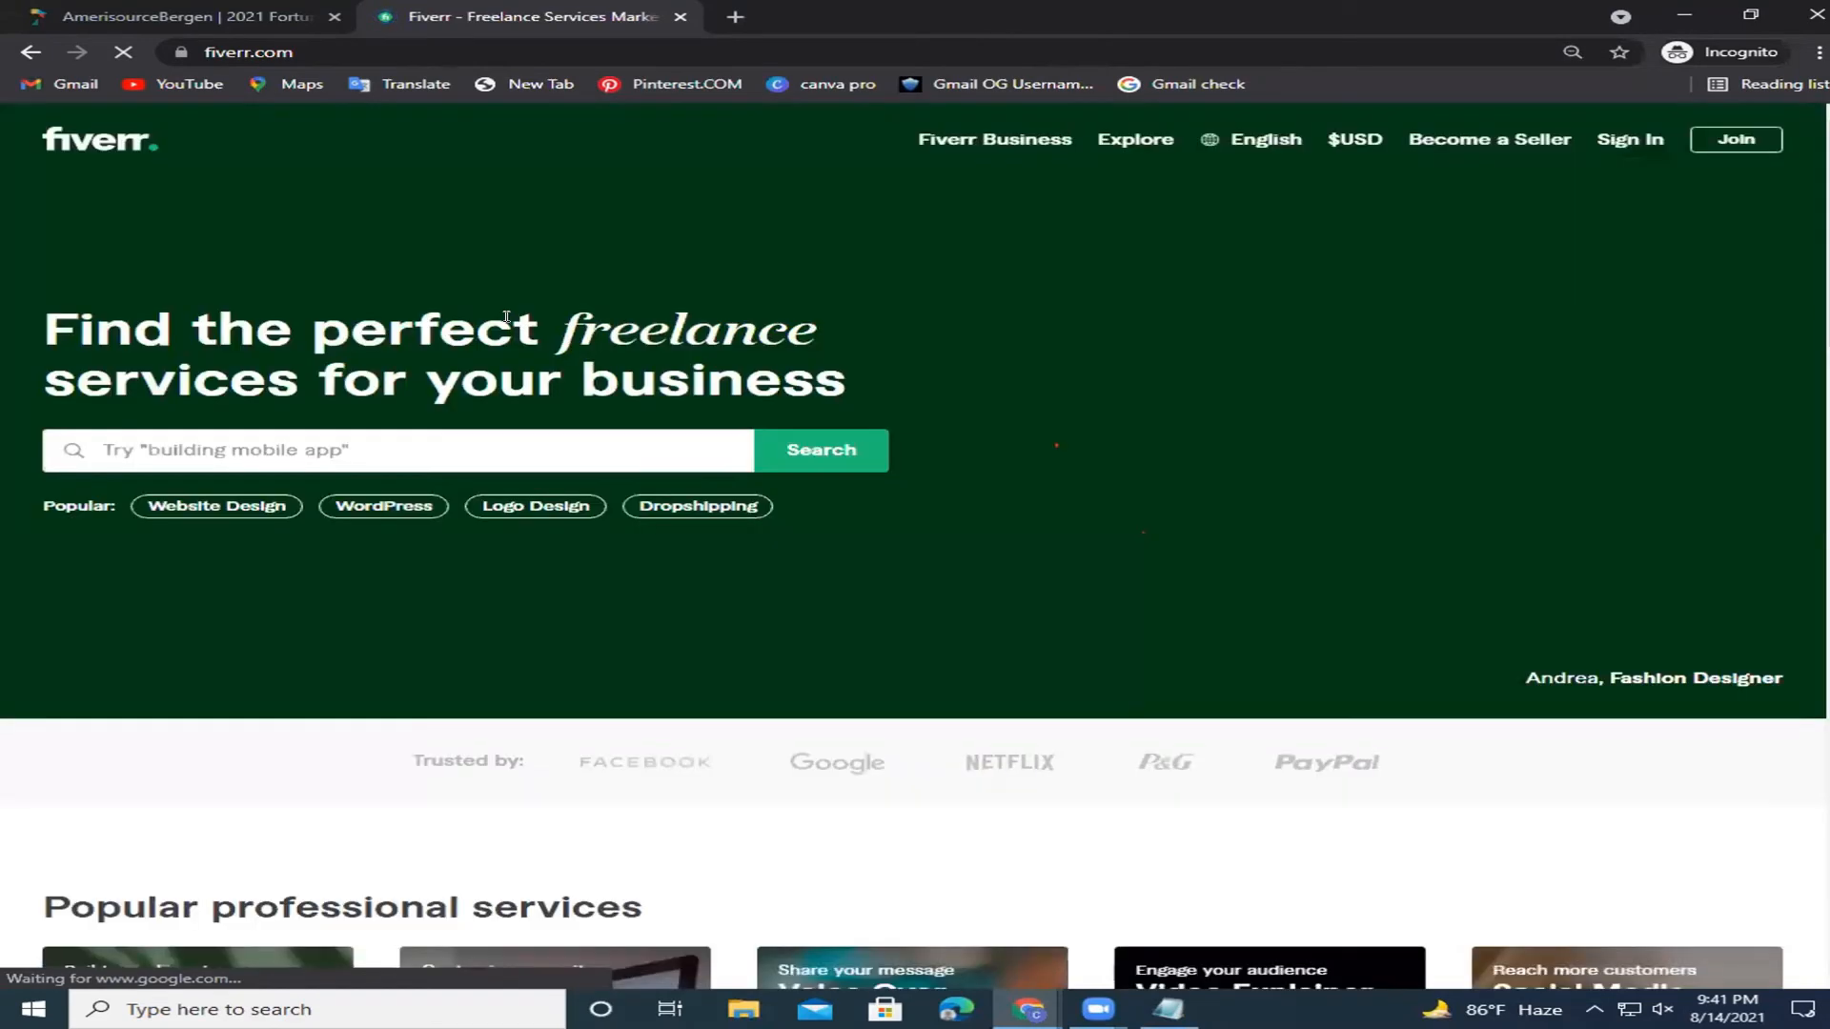
Search Fiverr's services for 'google form'.
left_click(366, 446)
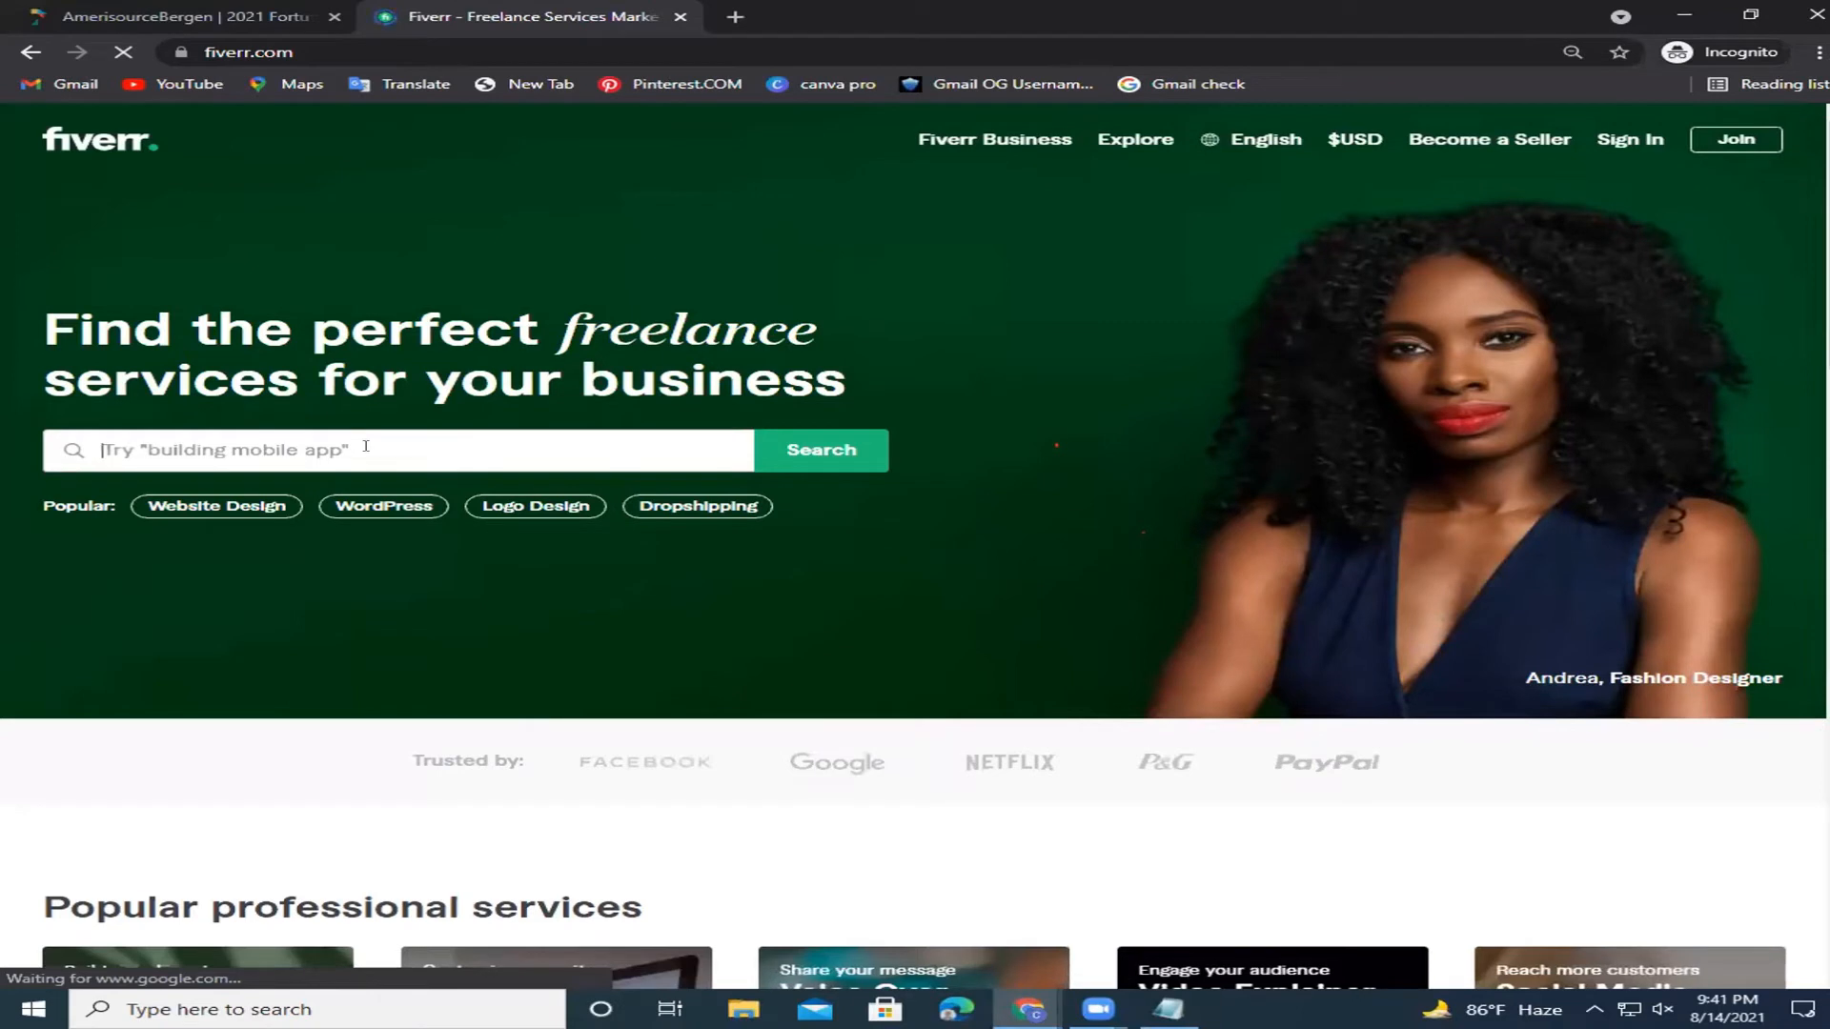
type("google")
type(" fod")
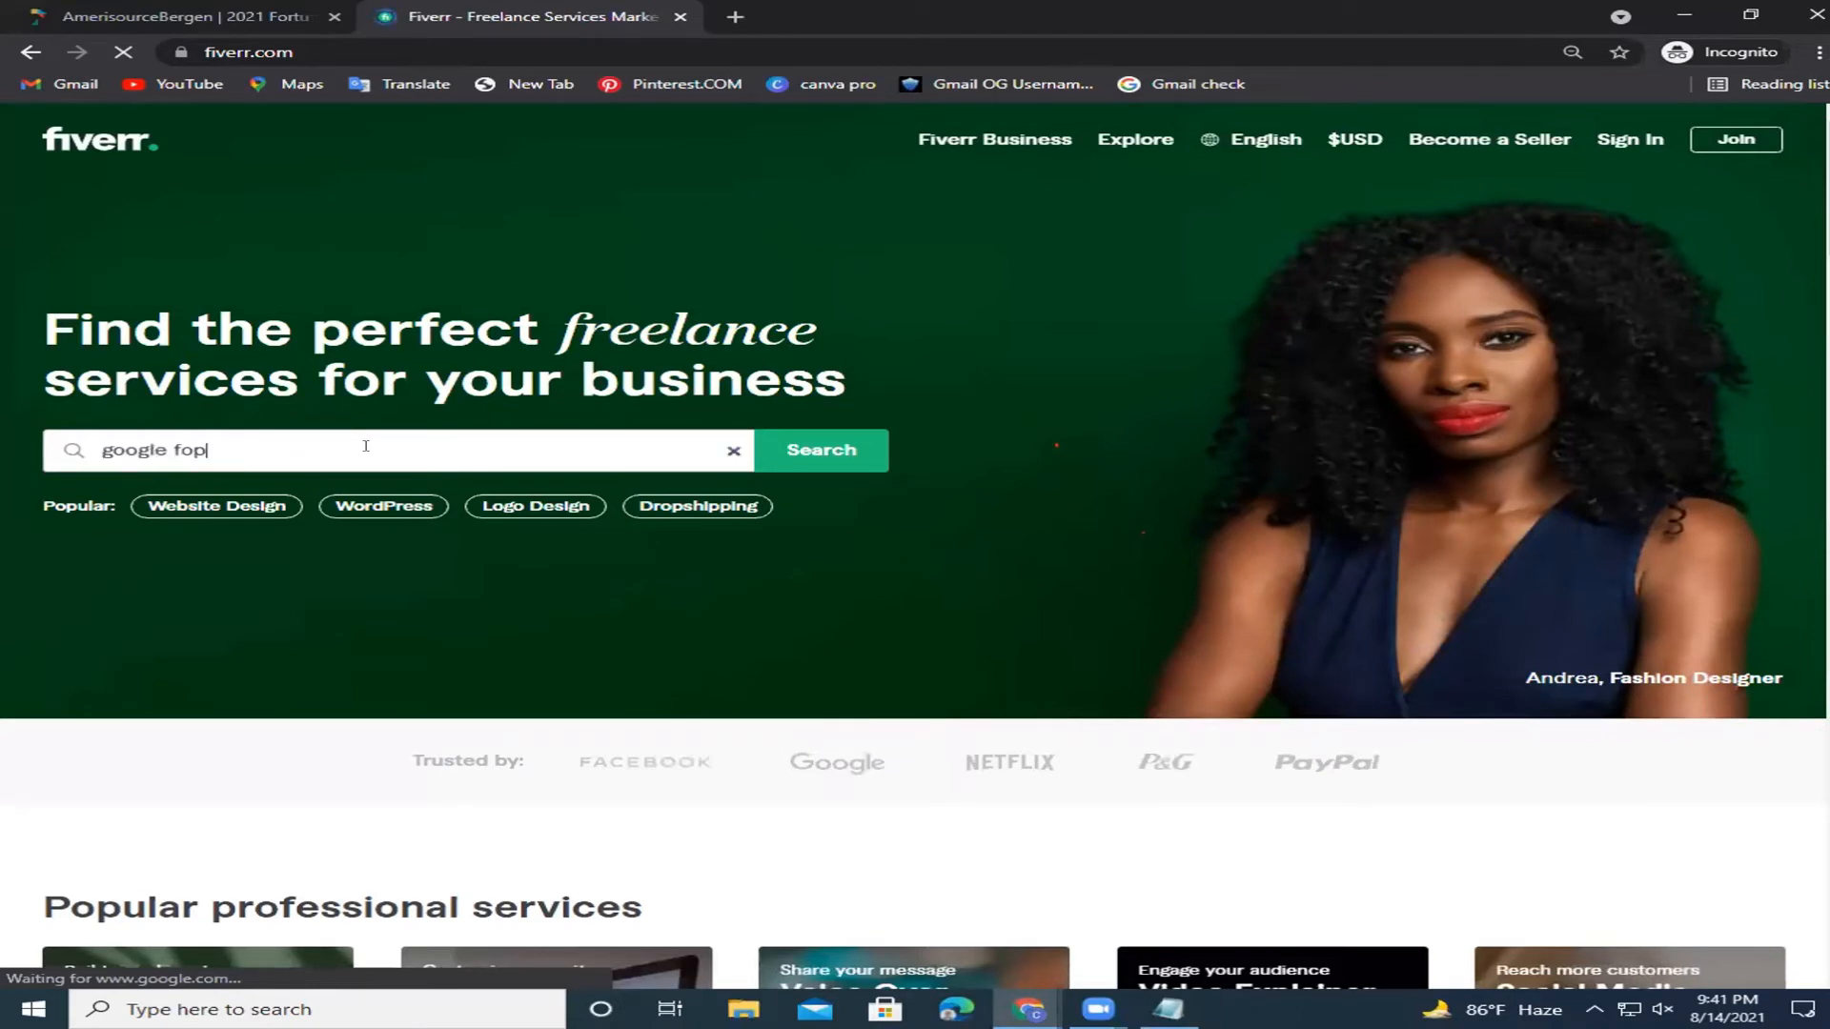
key("BackSpace")
key("BackSpace")
type("orm")
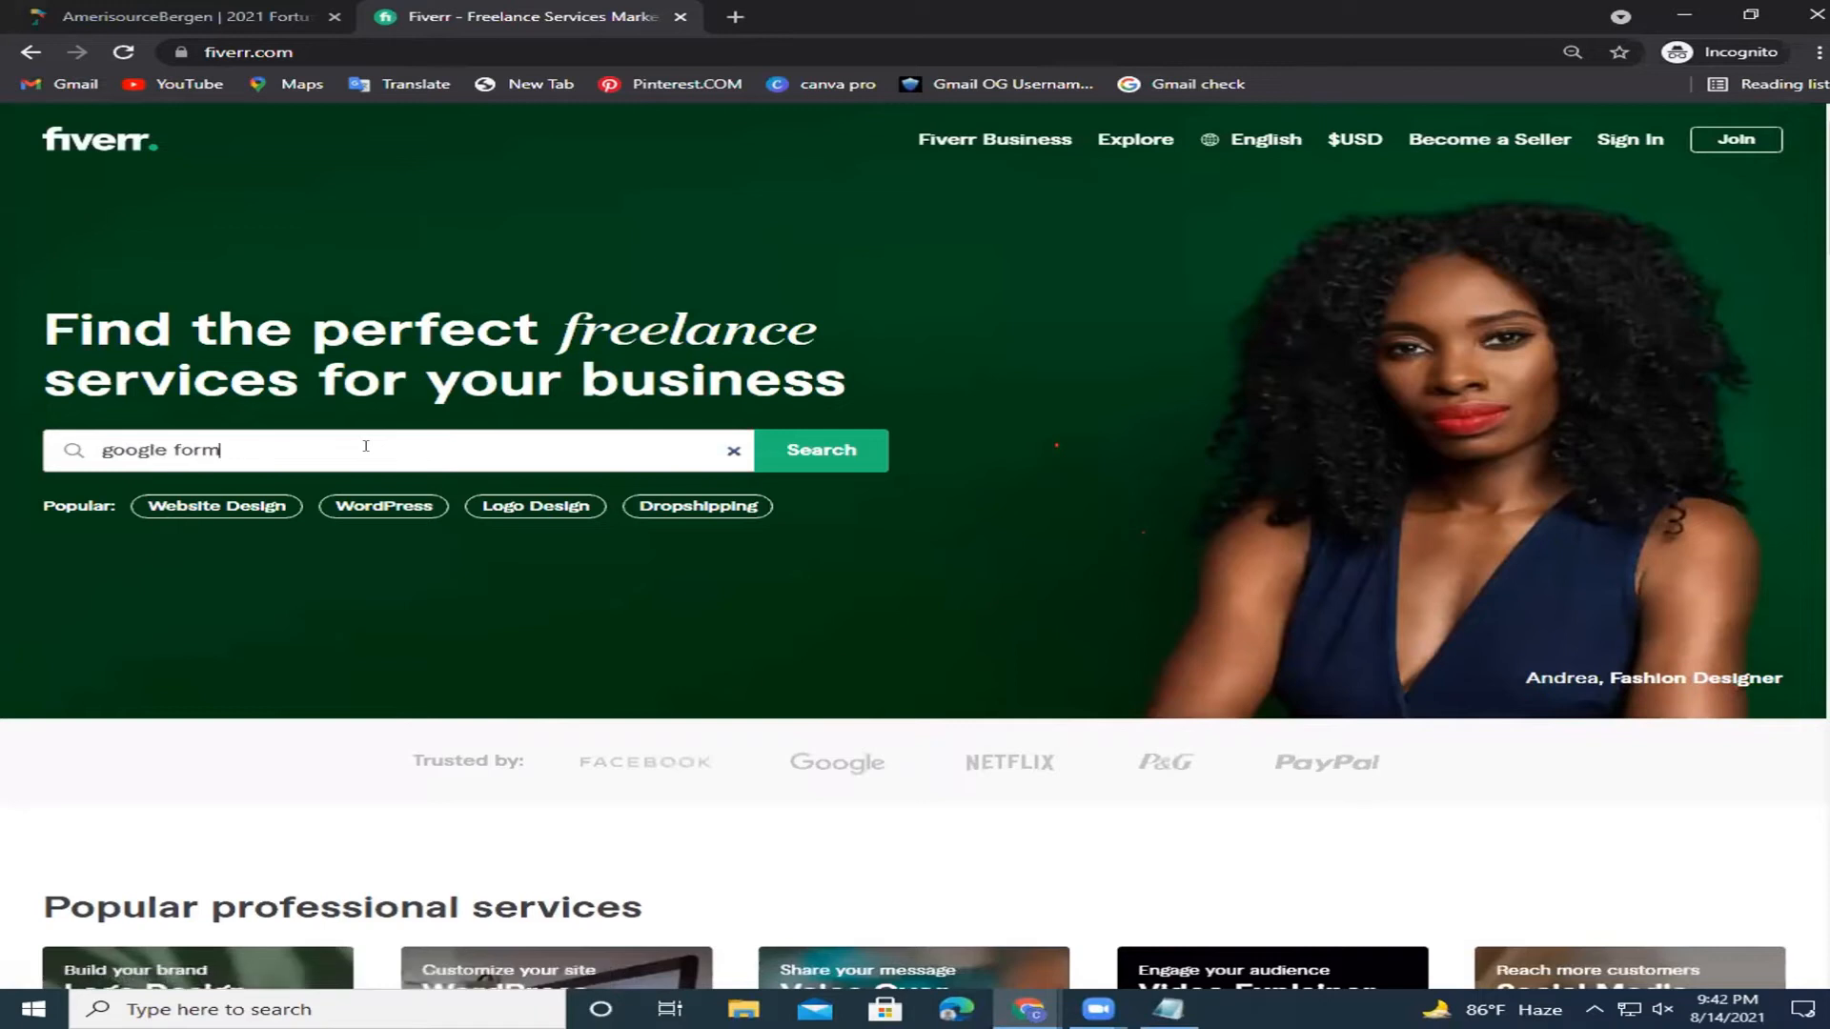
key("Return")
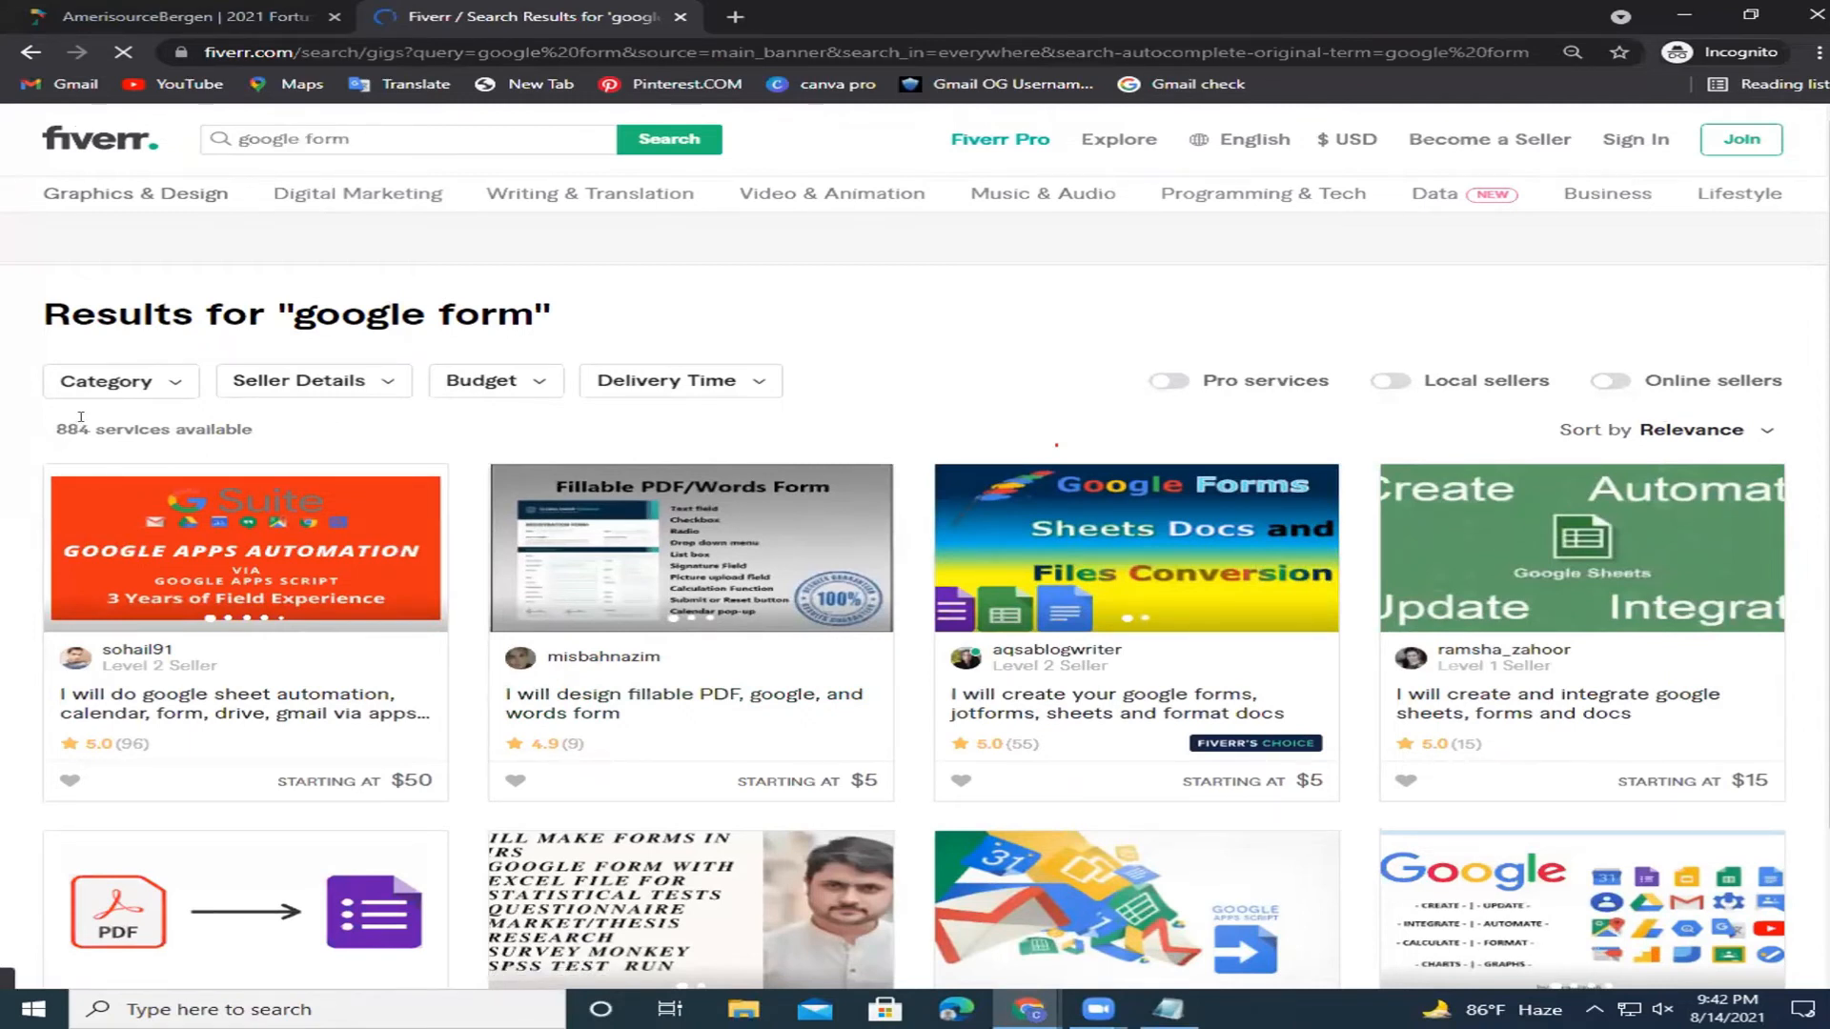
Note the 884 results and preview the Google apps automation and fillable PDF form gigs.
double_click(72, 430)
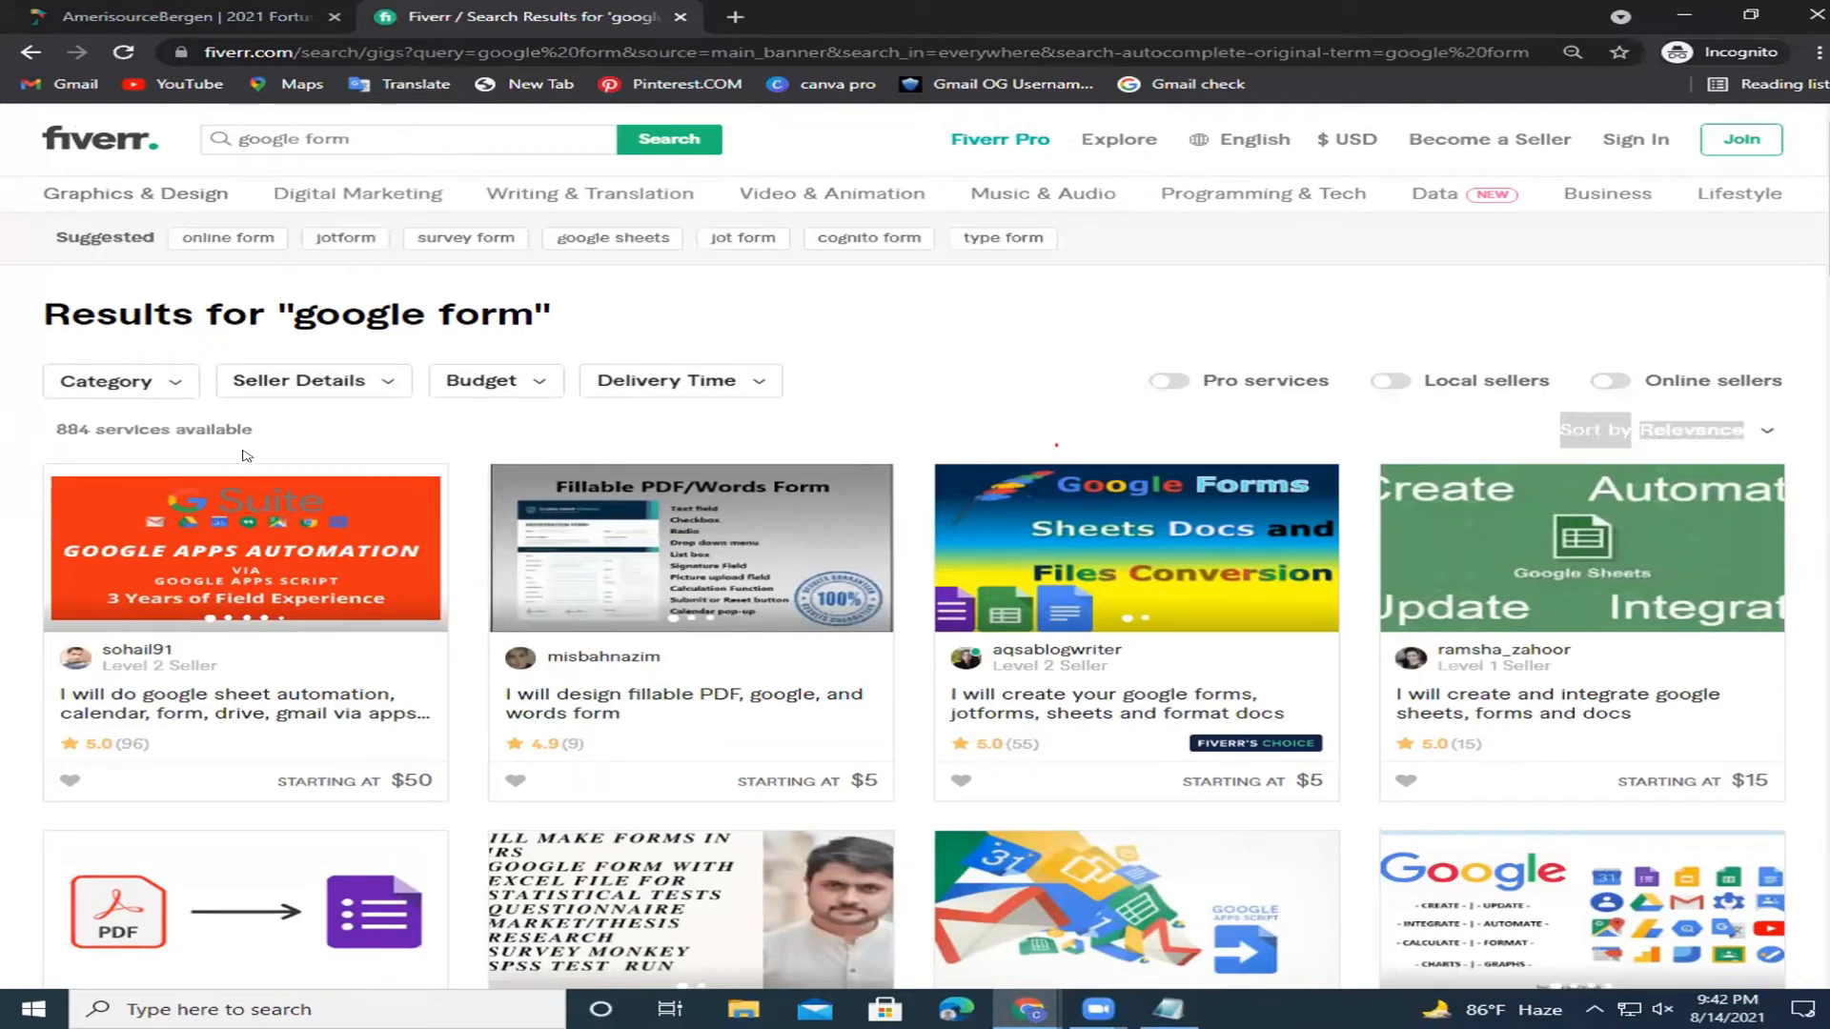
left_click(129, 703)
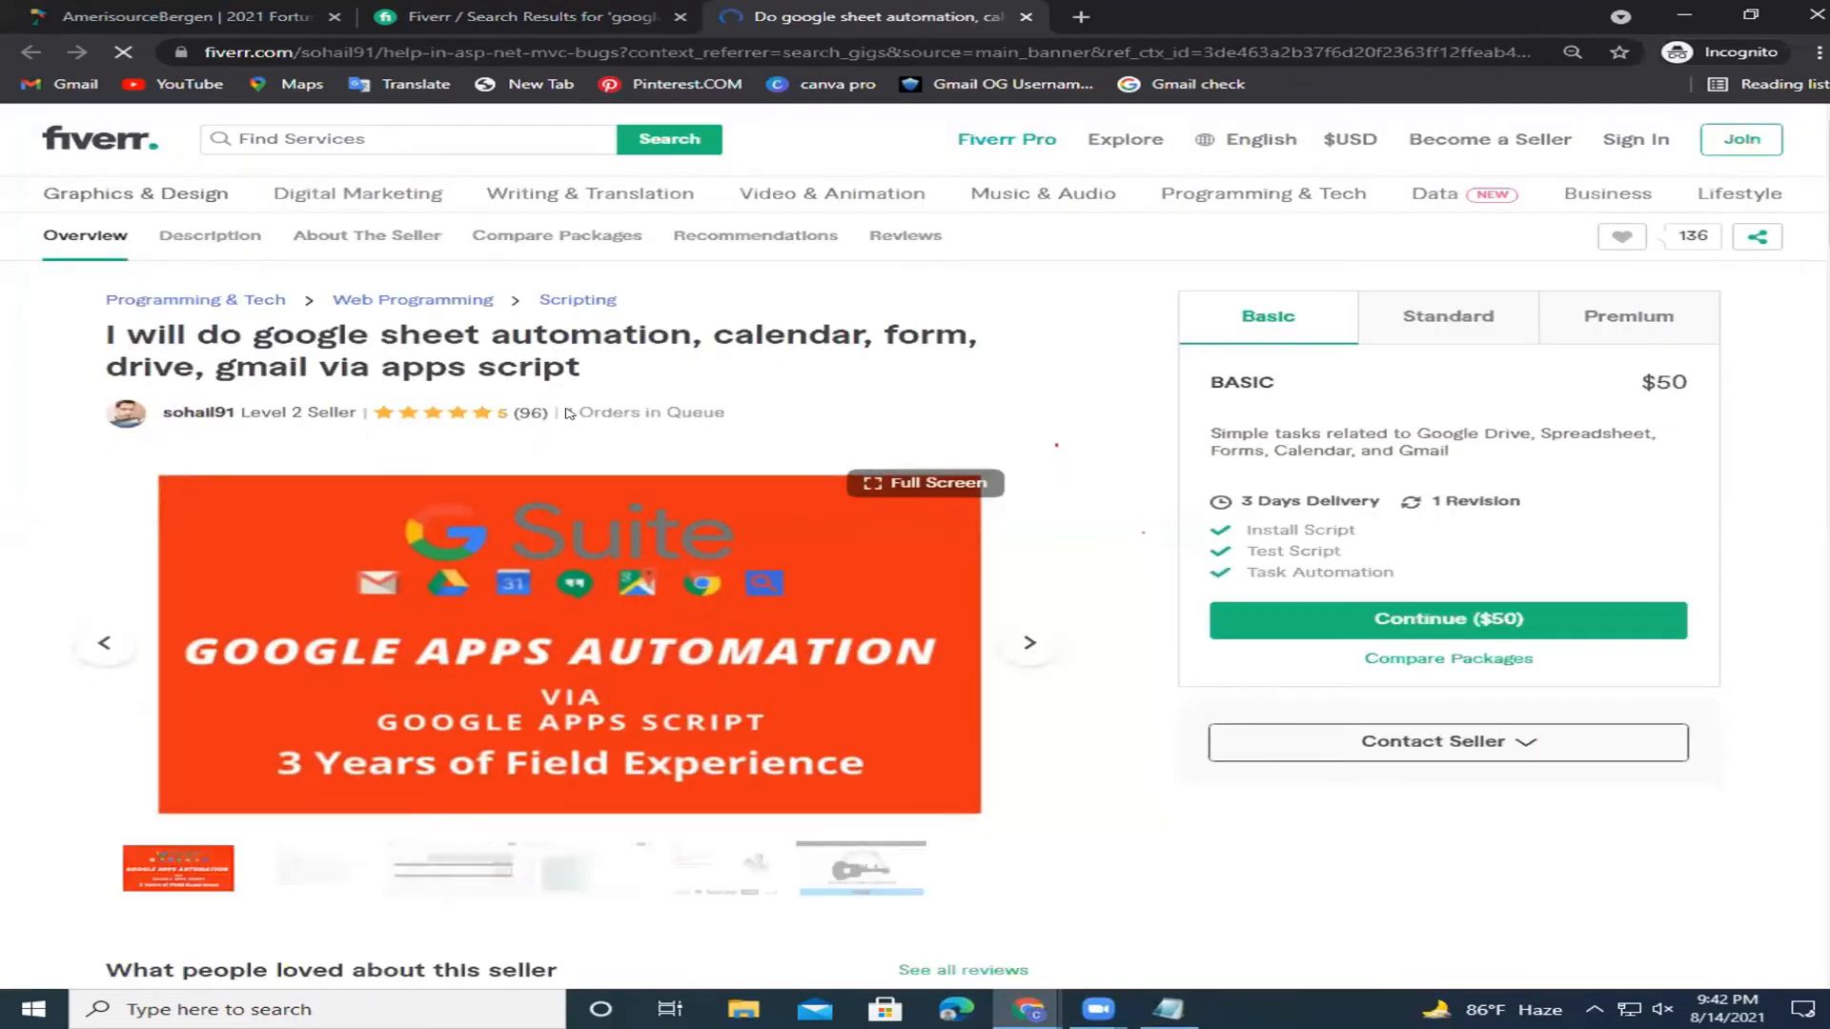
left_click(491, 14)
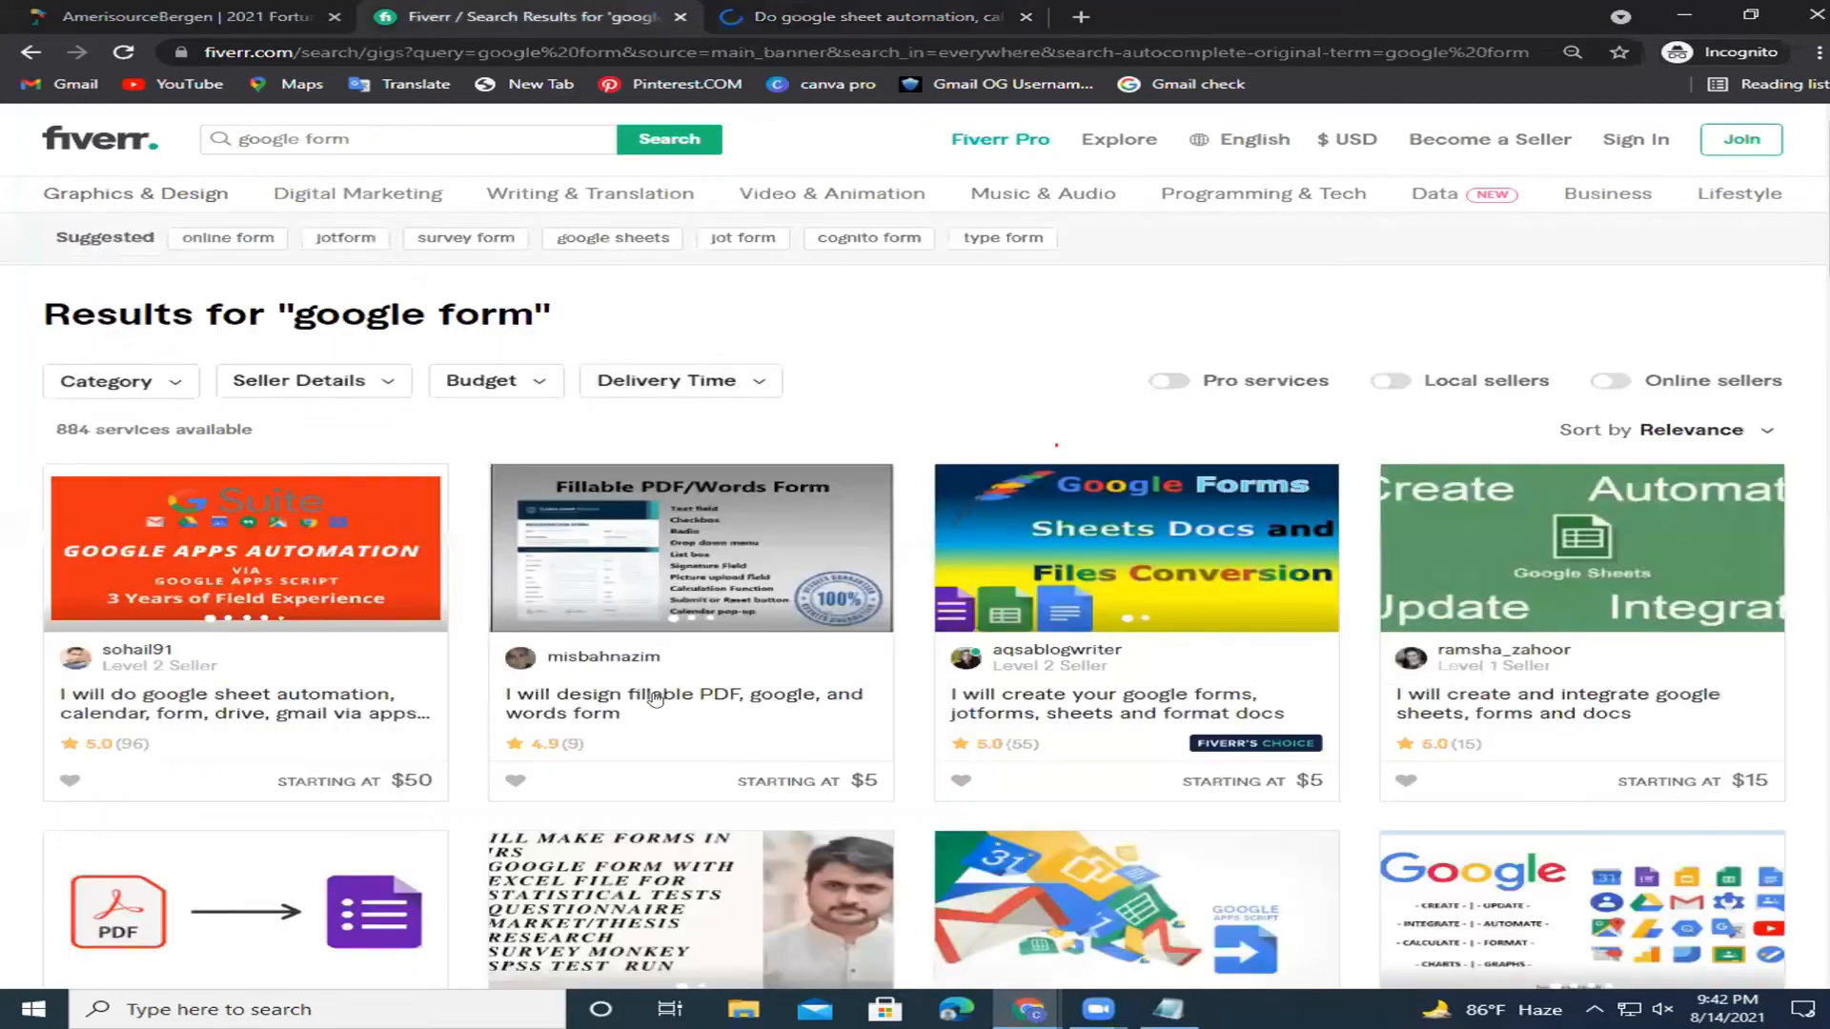
left_click(654, 697)
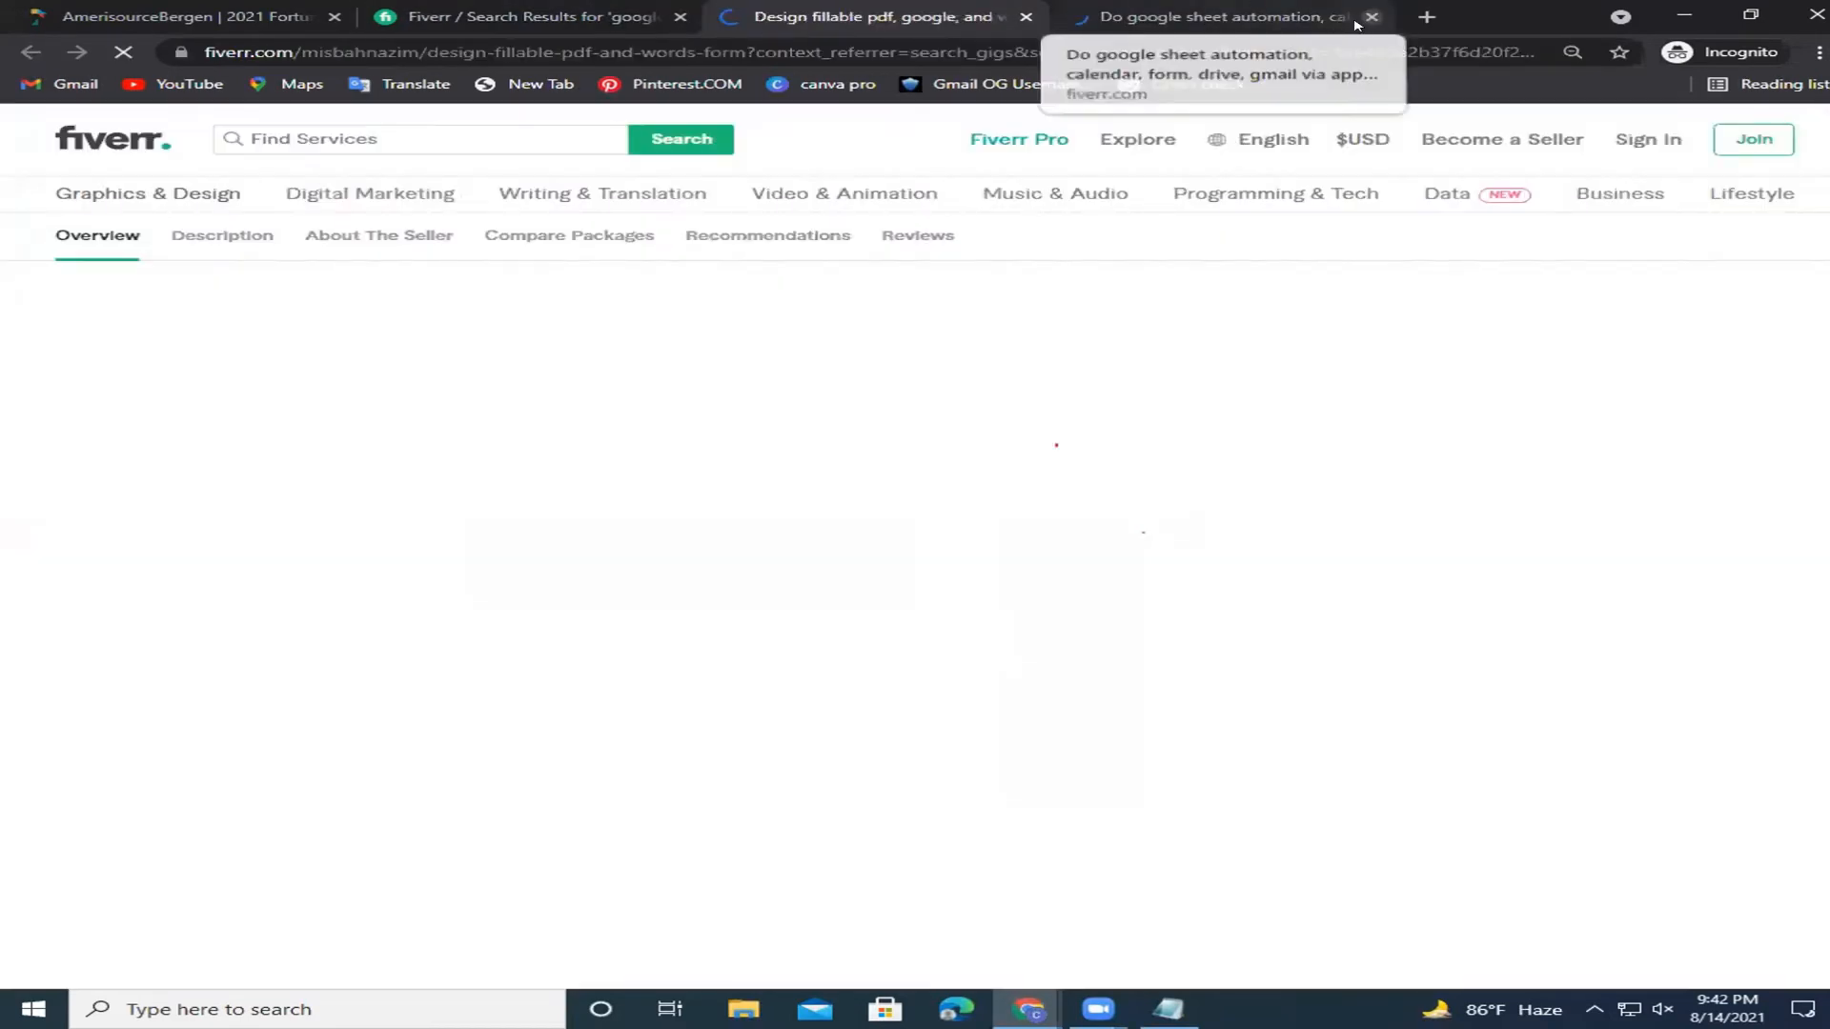
left_click(1370, 18)
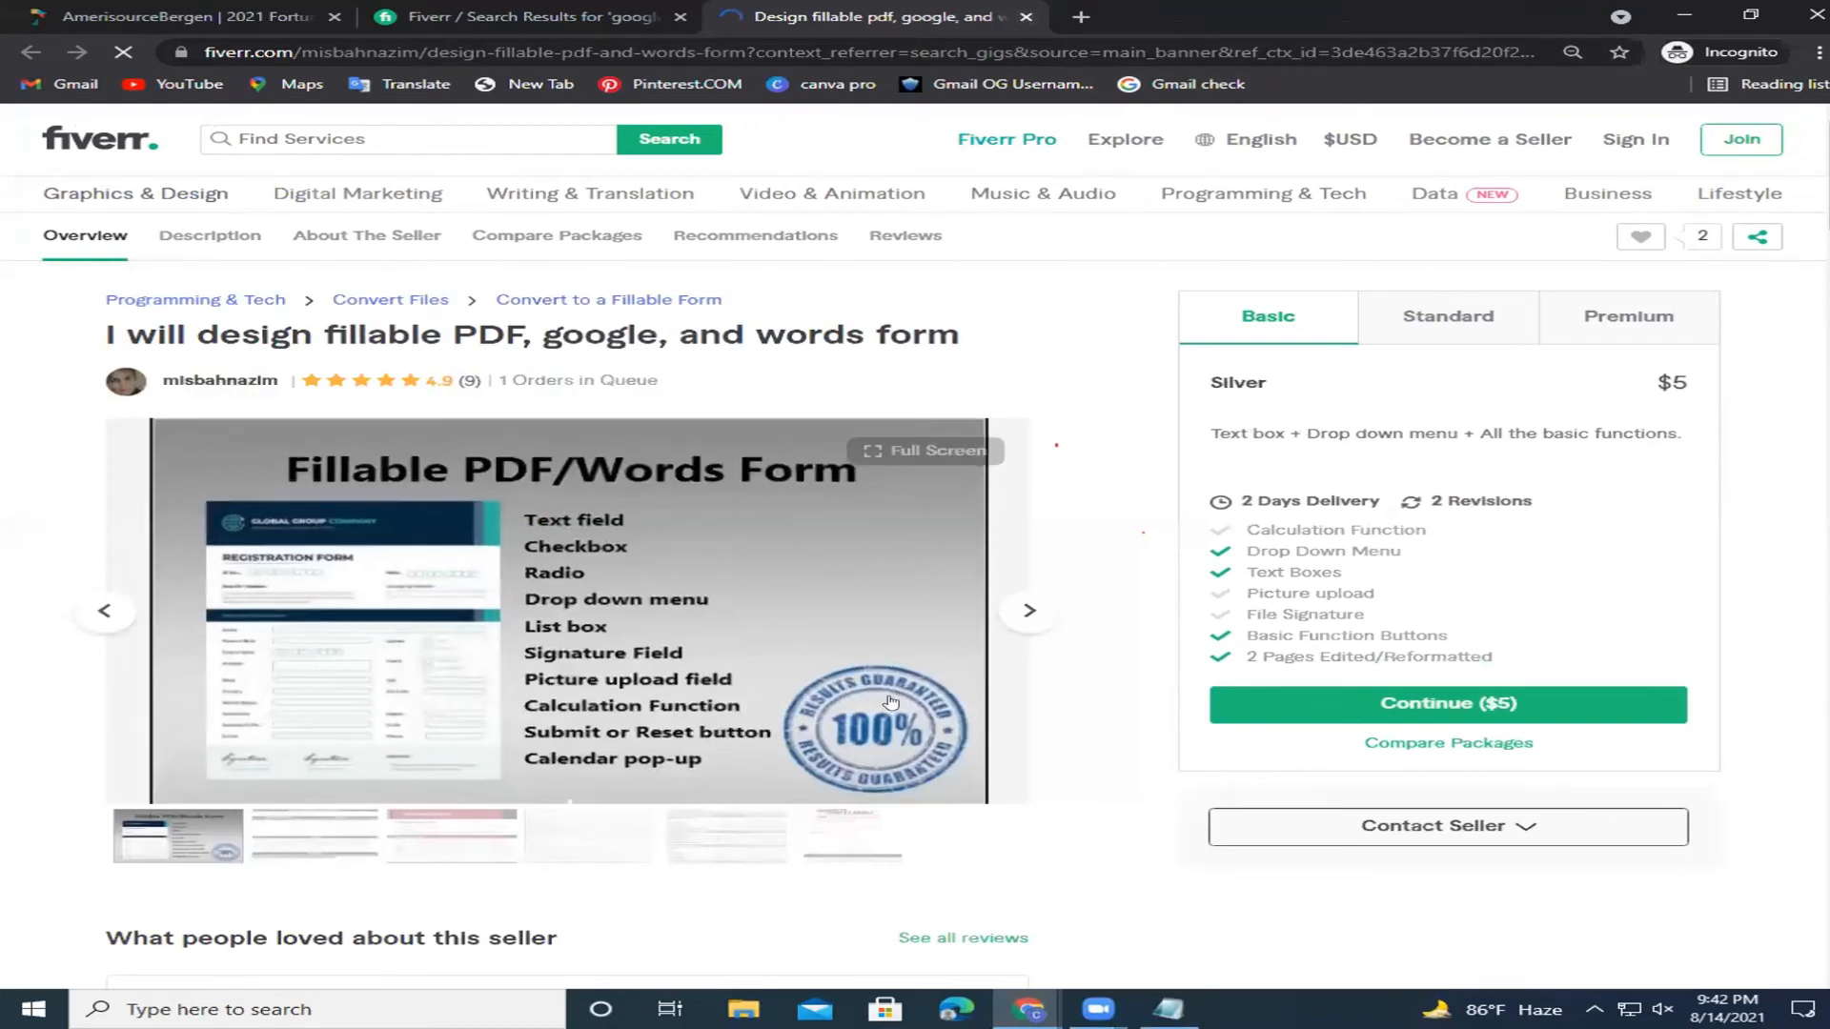
key("ctrl+shift+Tab")
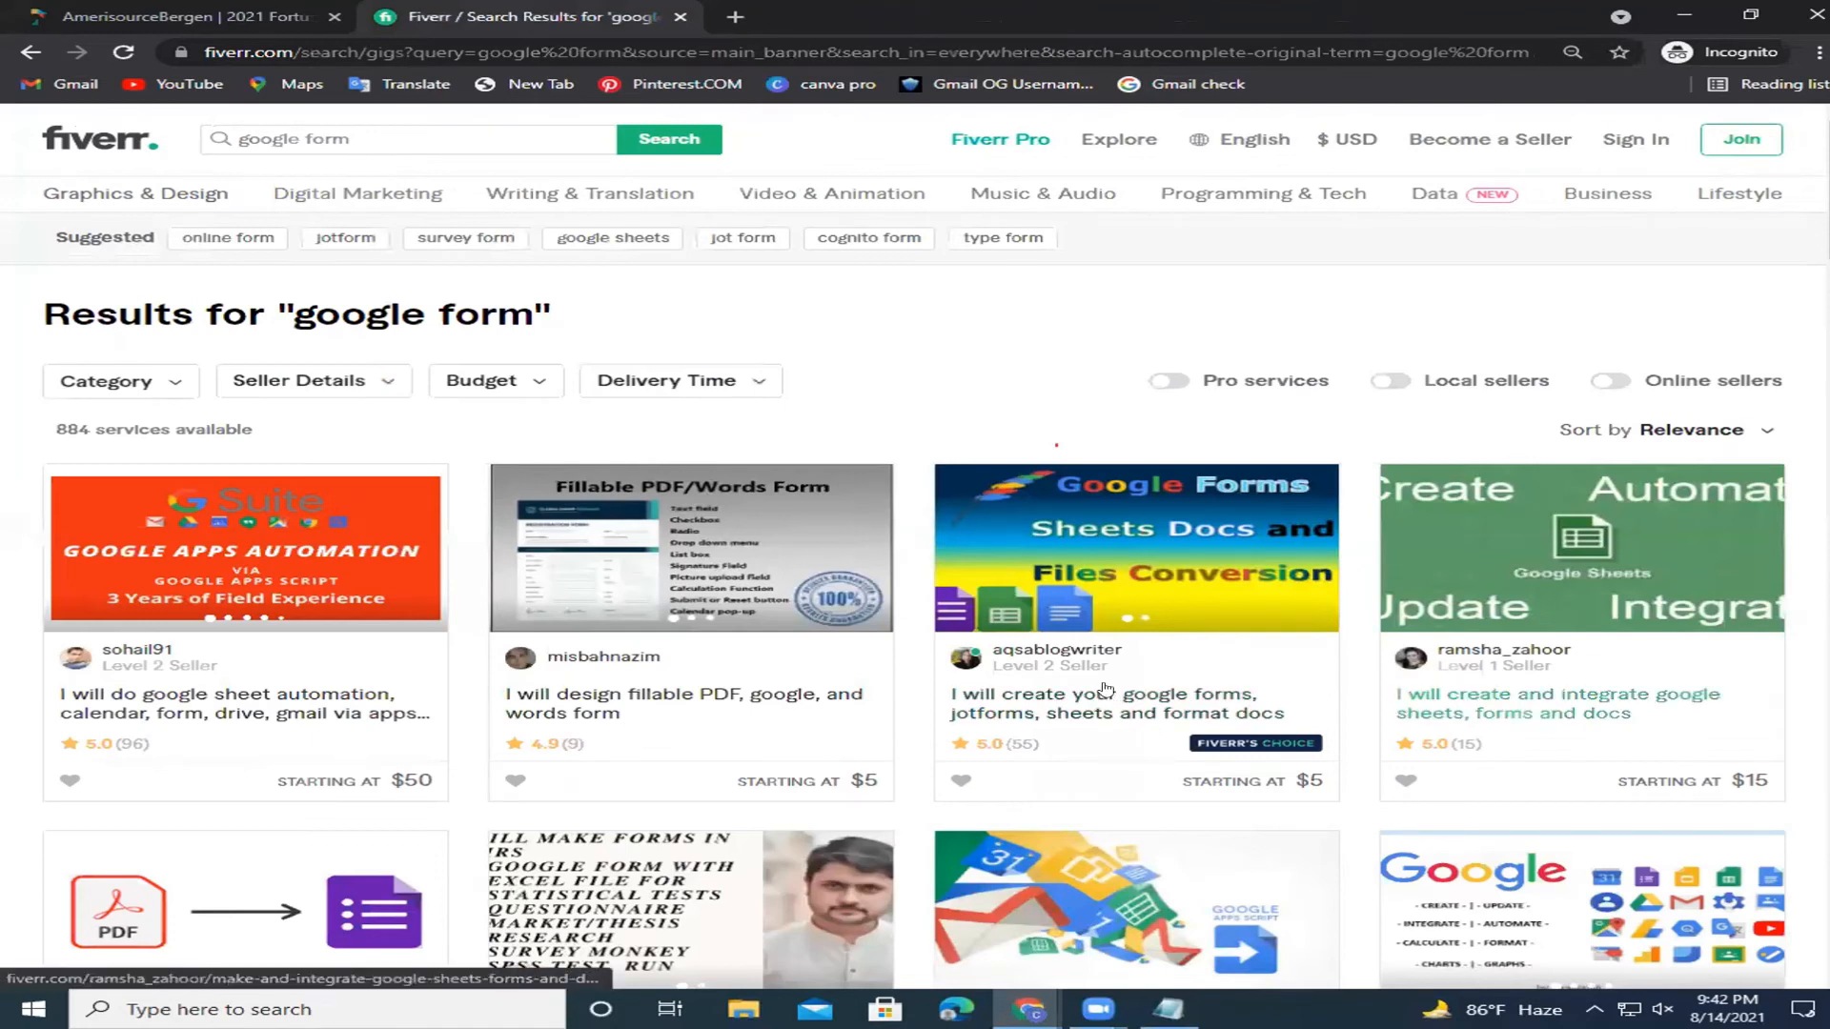
Check the Google Sheets integration gig, then settle on the Google Forms and jotforms gig.
left_click(1115, 688)
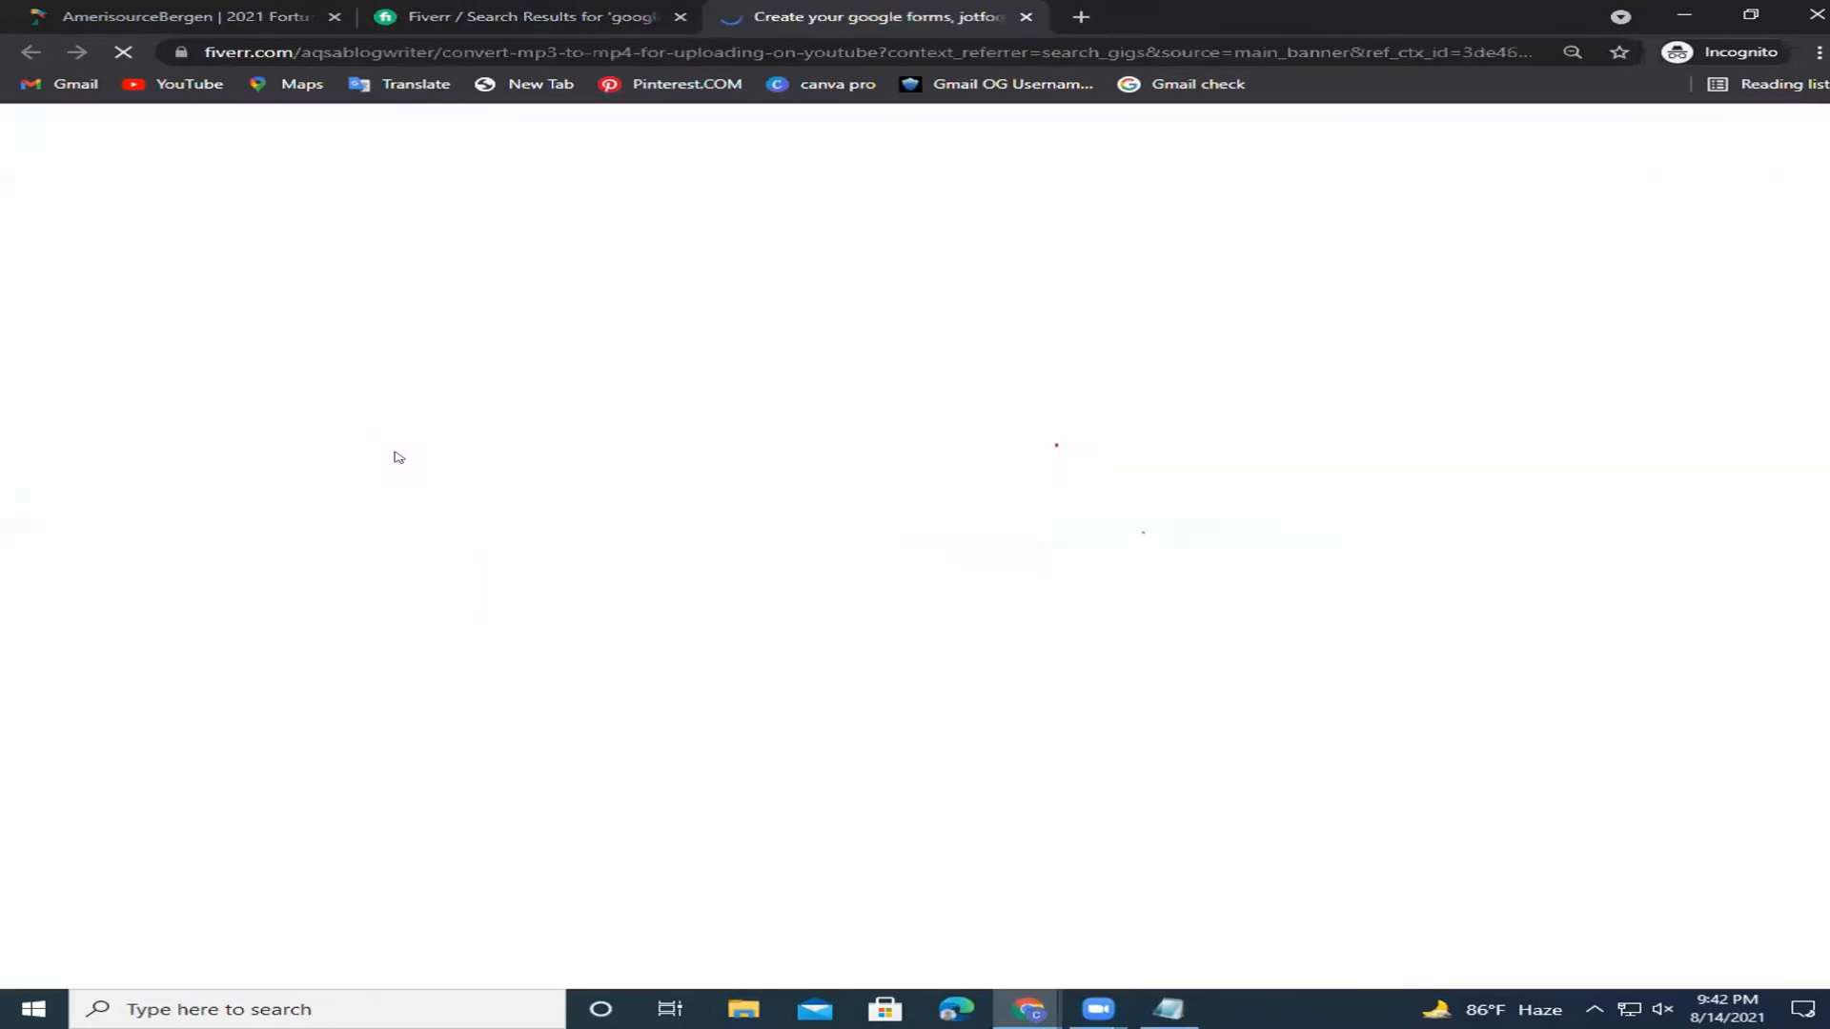
left_click_drag(797, 412, 642, 413)
key("ctrl+shift+Tab")
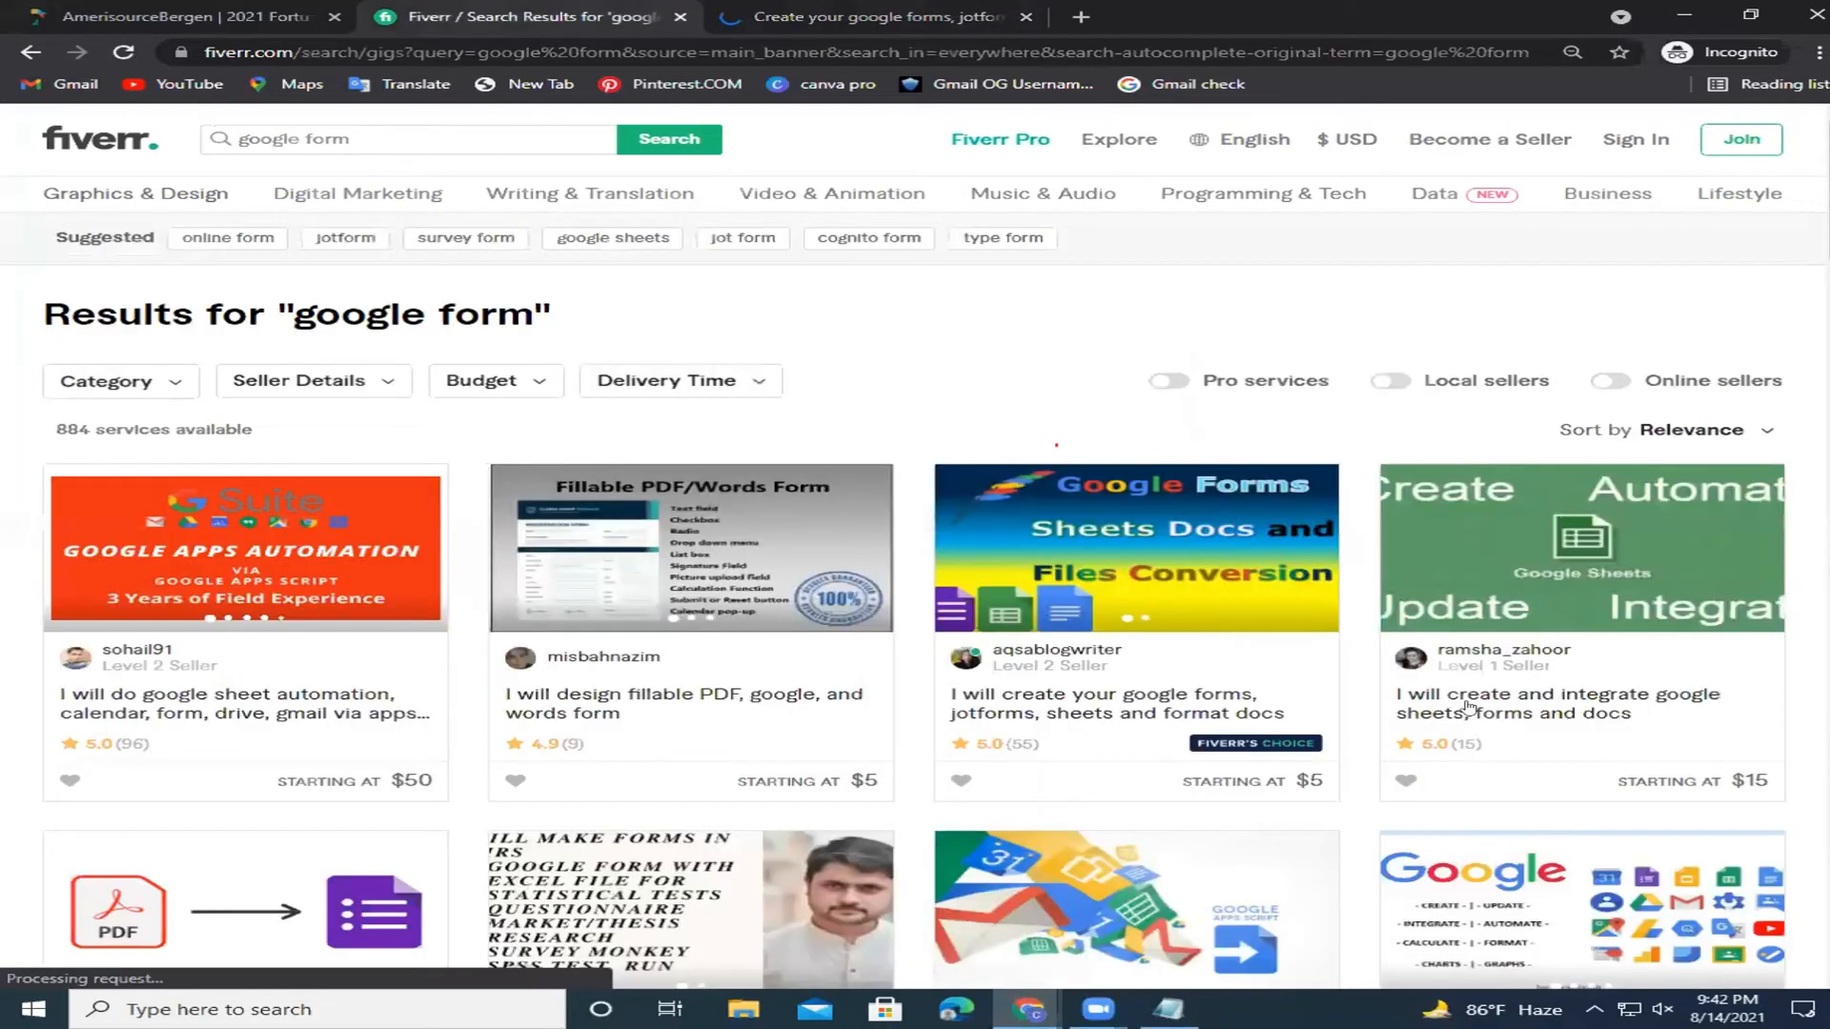
left_click(1468, 706)
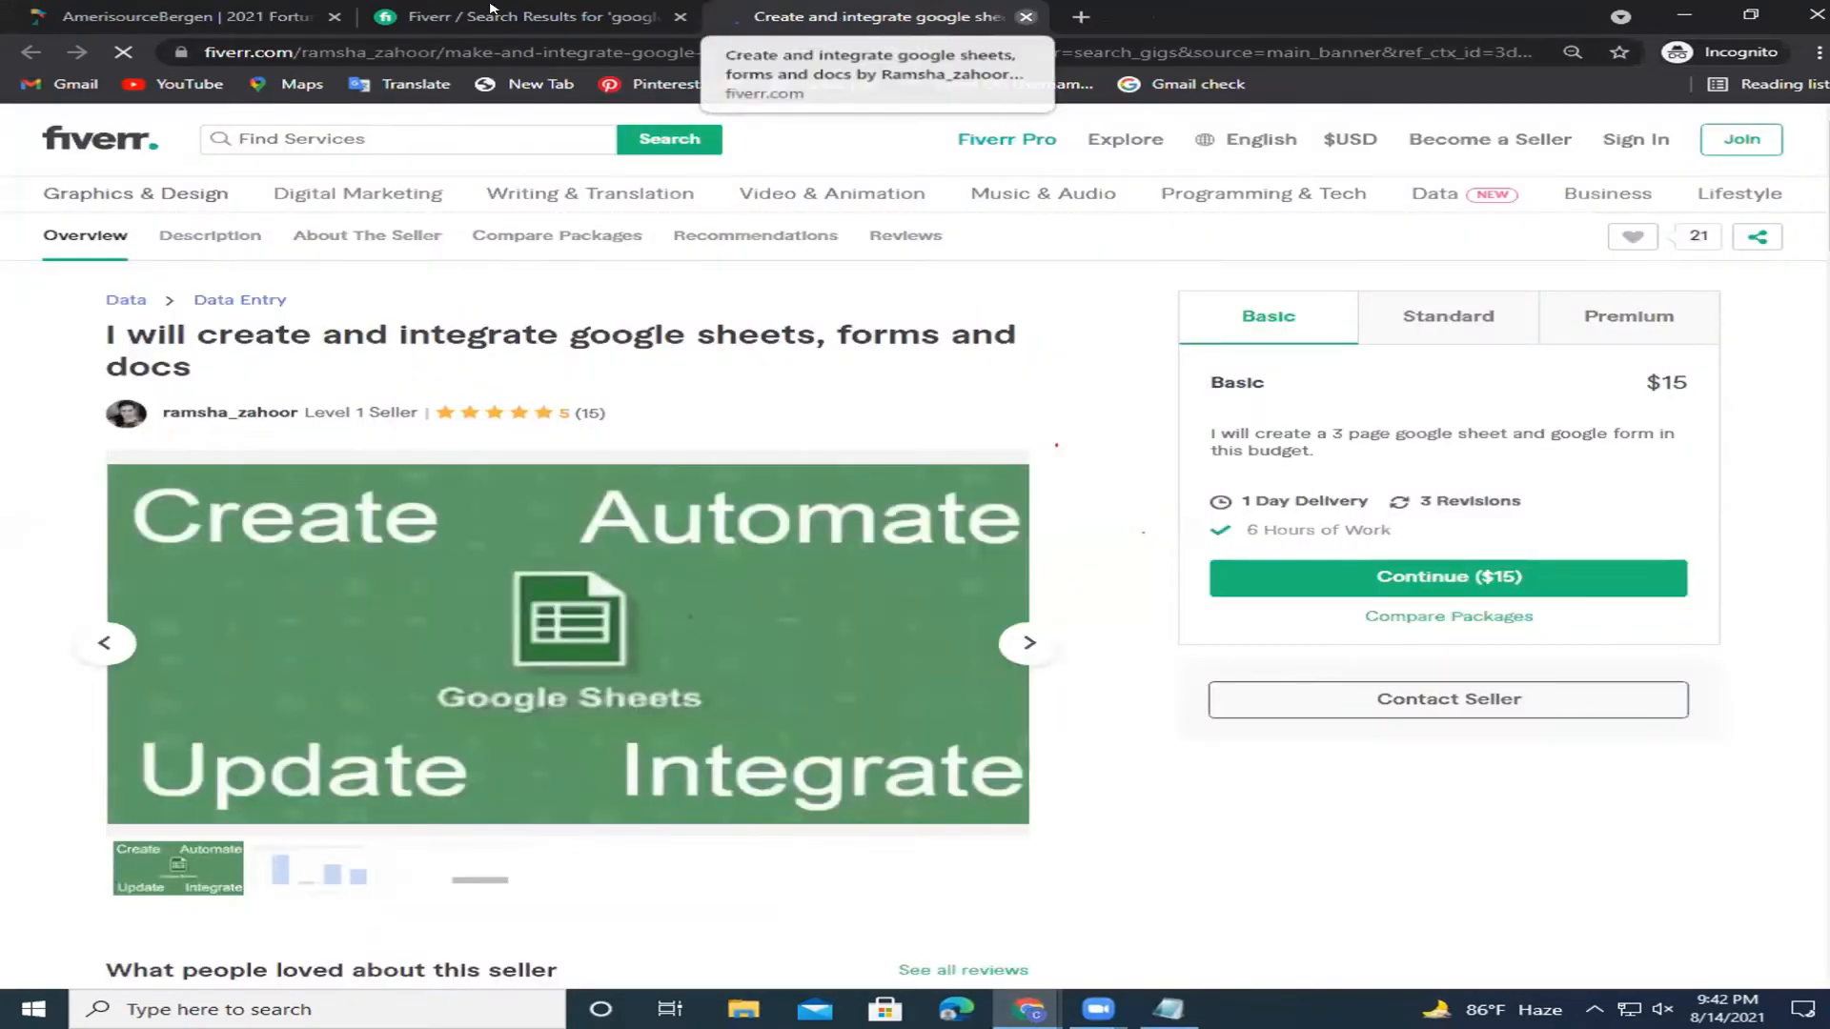
left_click(1025, 16)
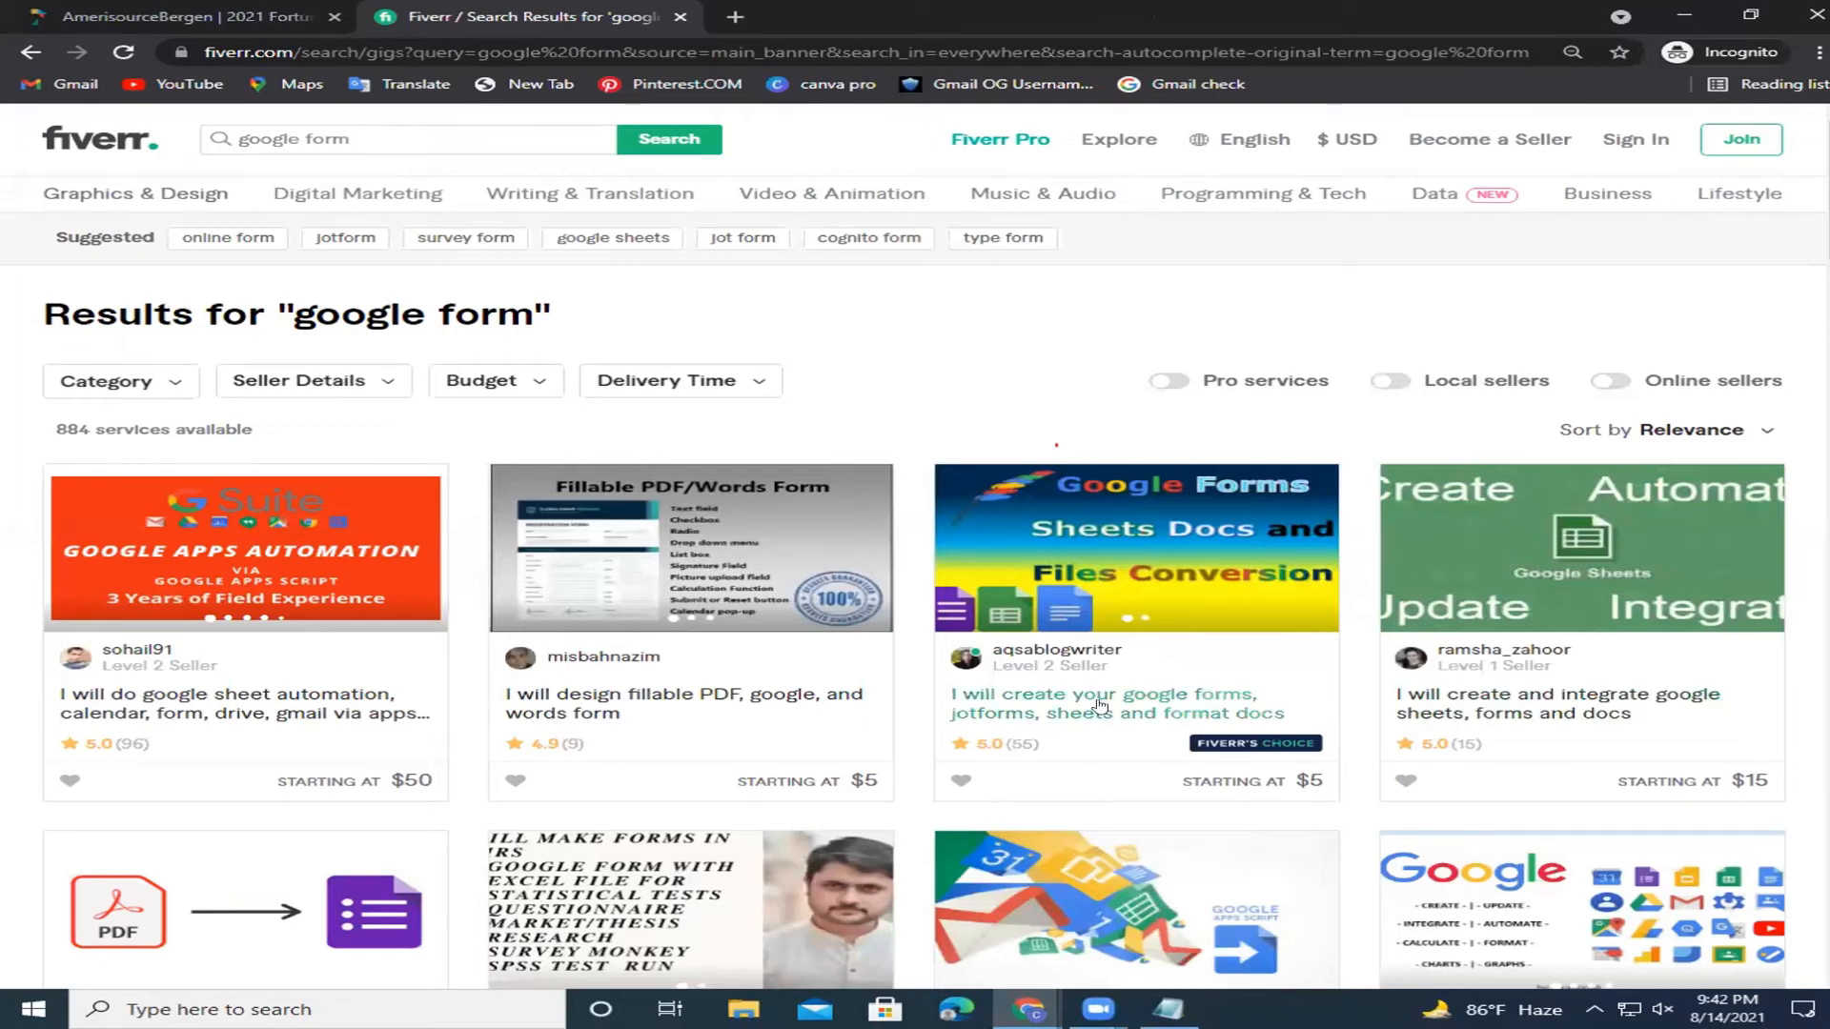
left_click(1113, 710)
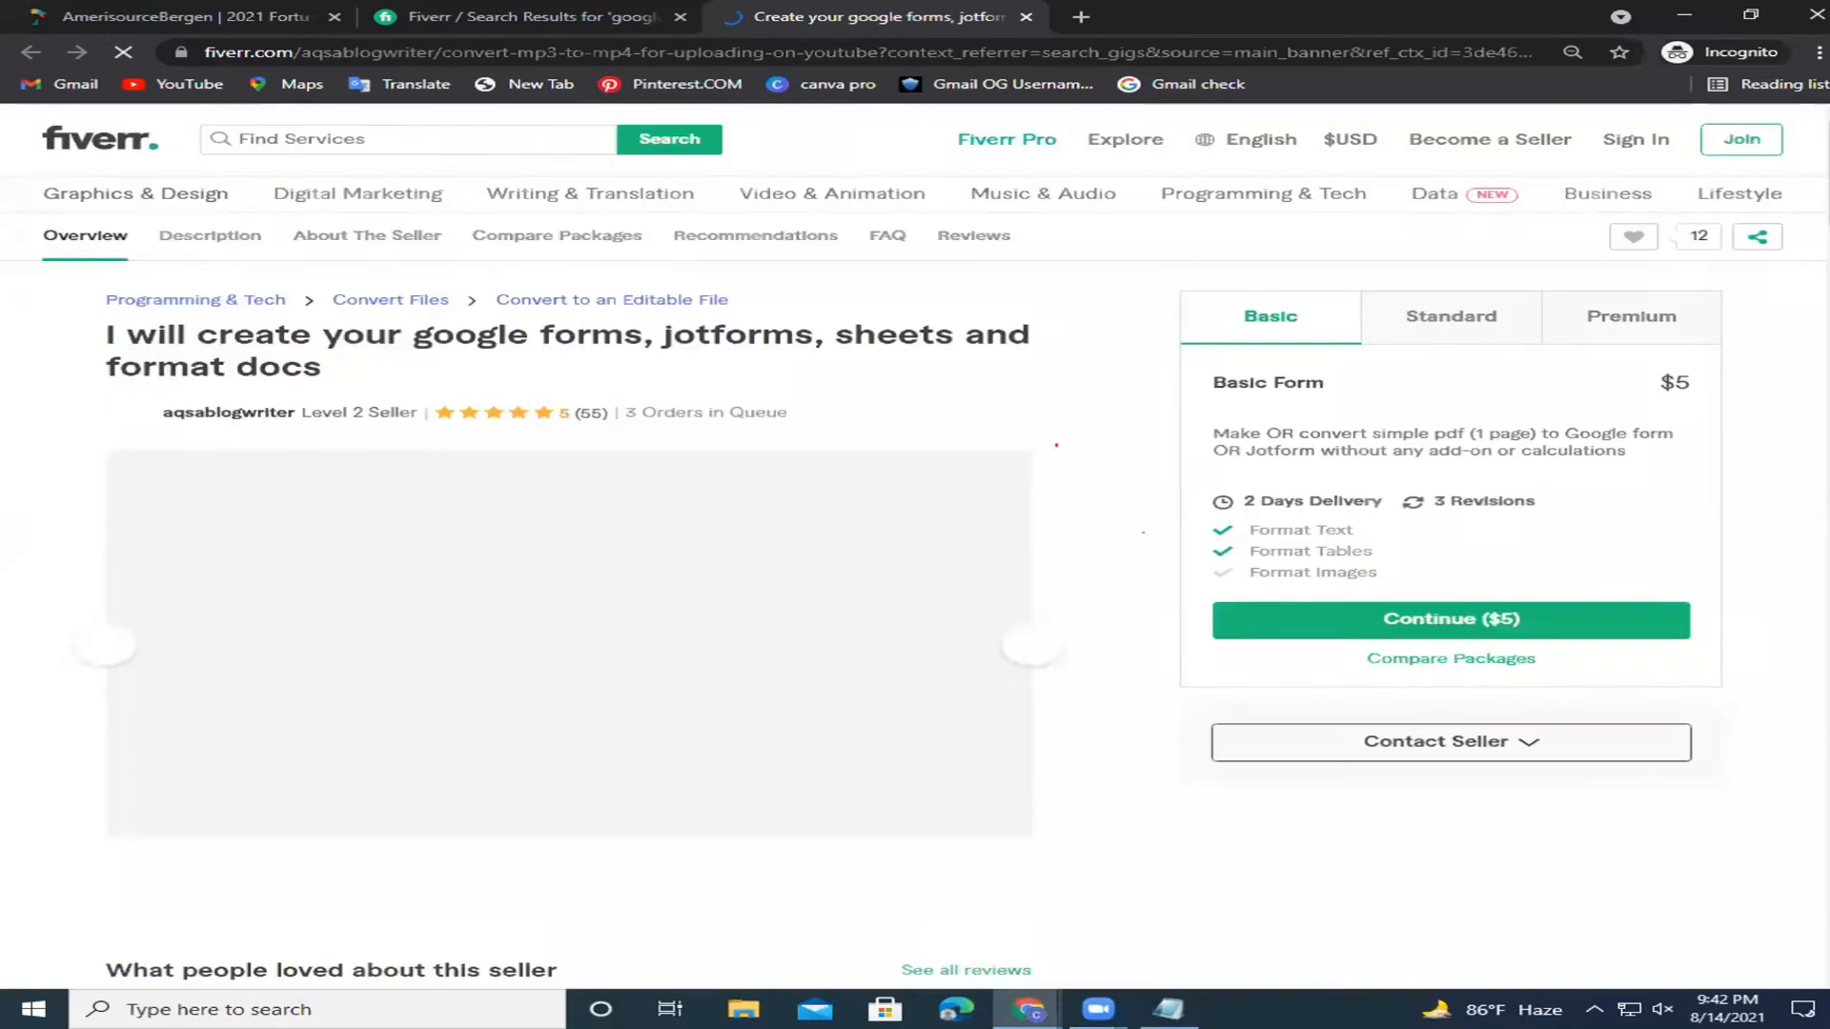
Check the seller's rating, review count and Jun 2020 member-since date.
scroll(1815, 428, "down", 10)
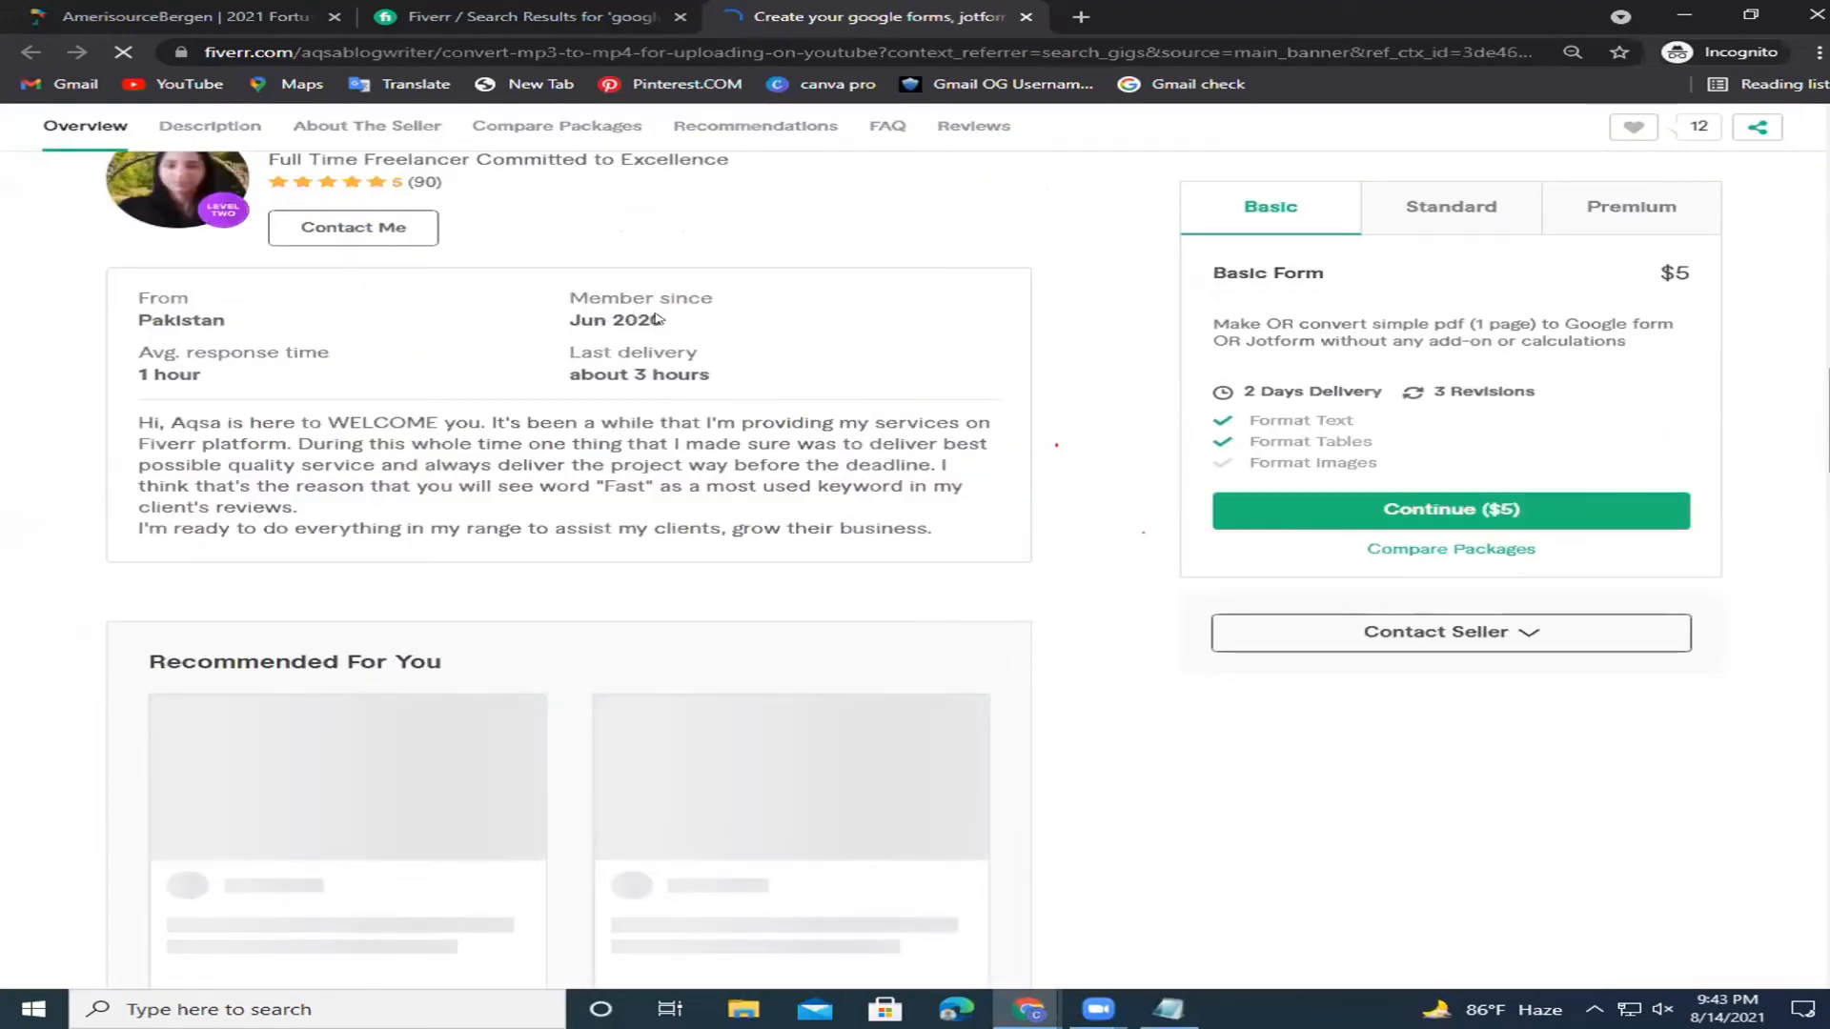
left_click_drag(664, 321, 579, 319)
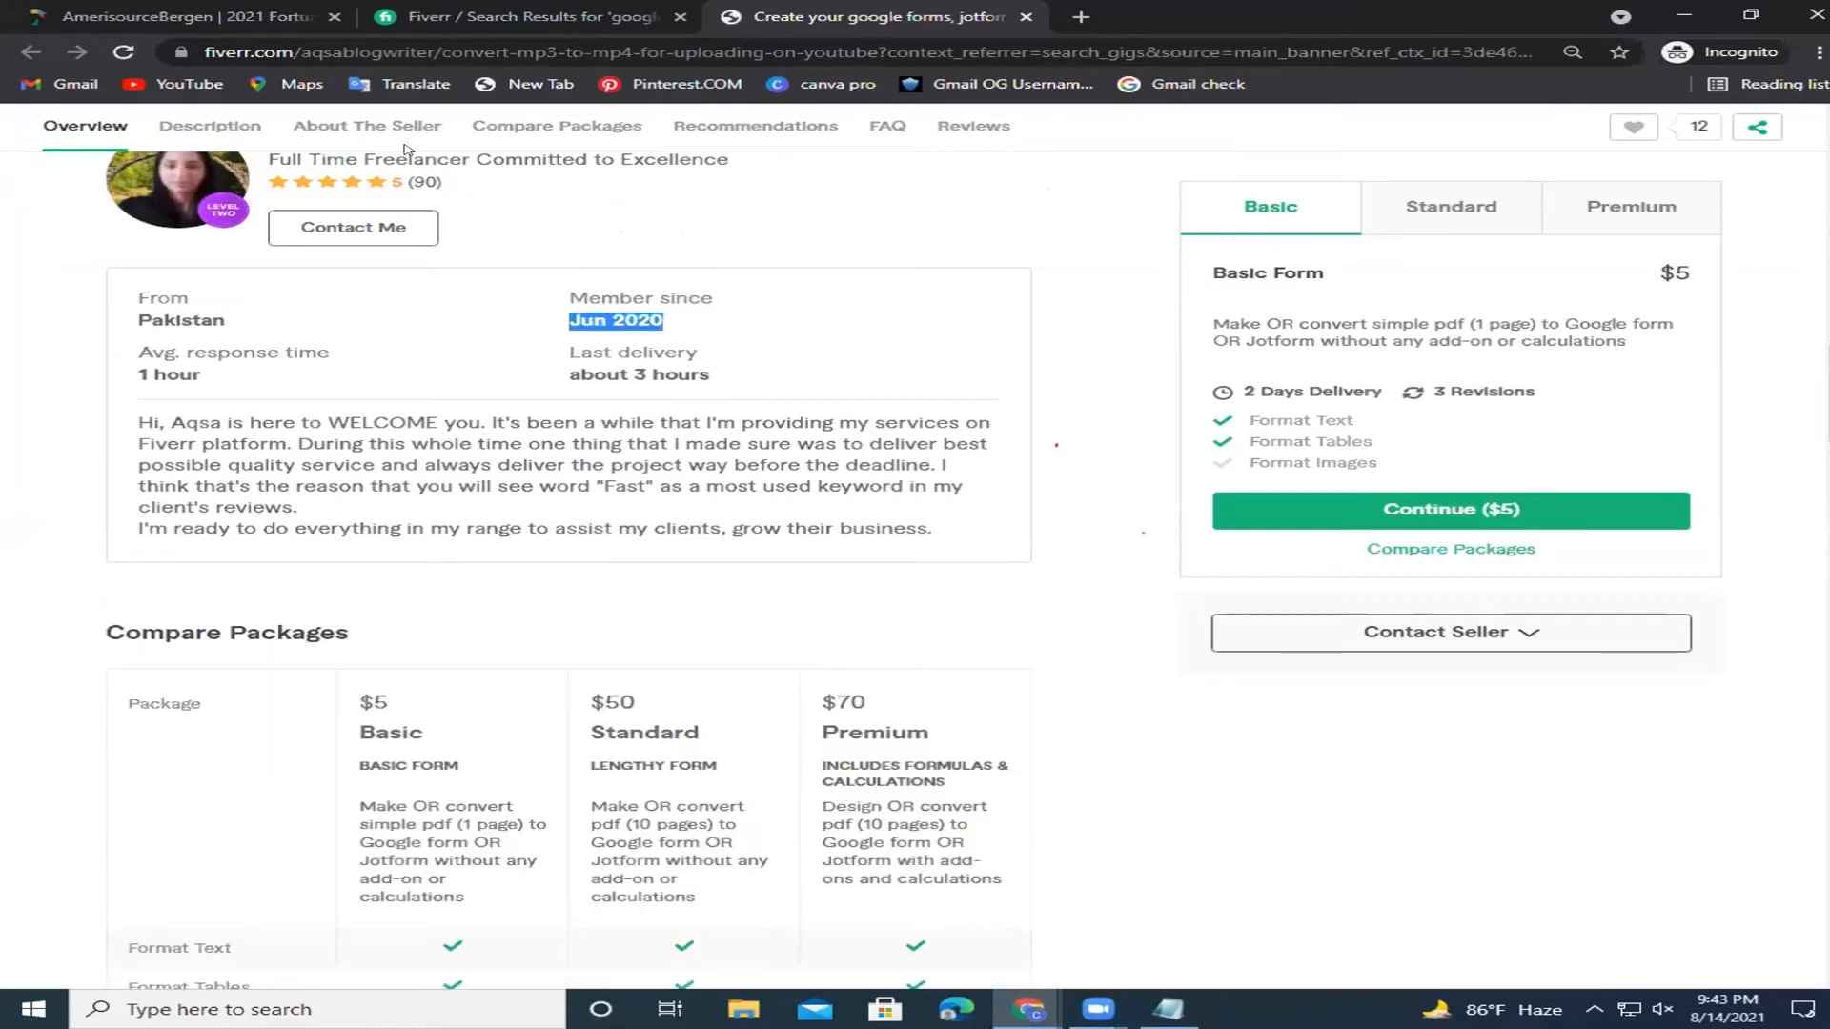
left_click_drag(408, 182, 457, 183)
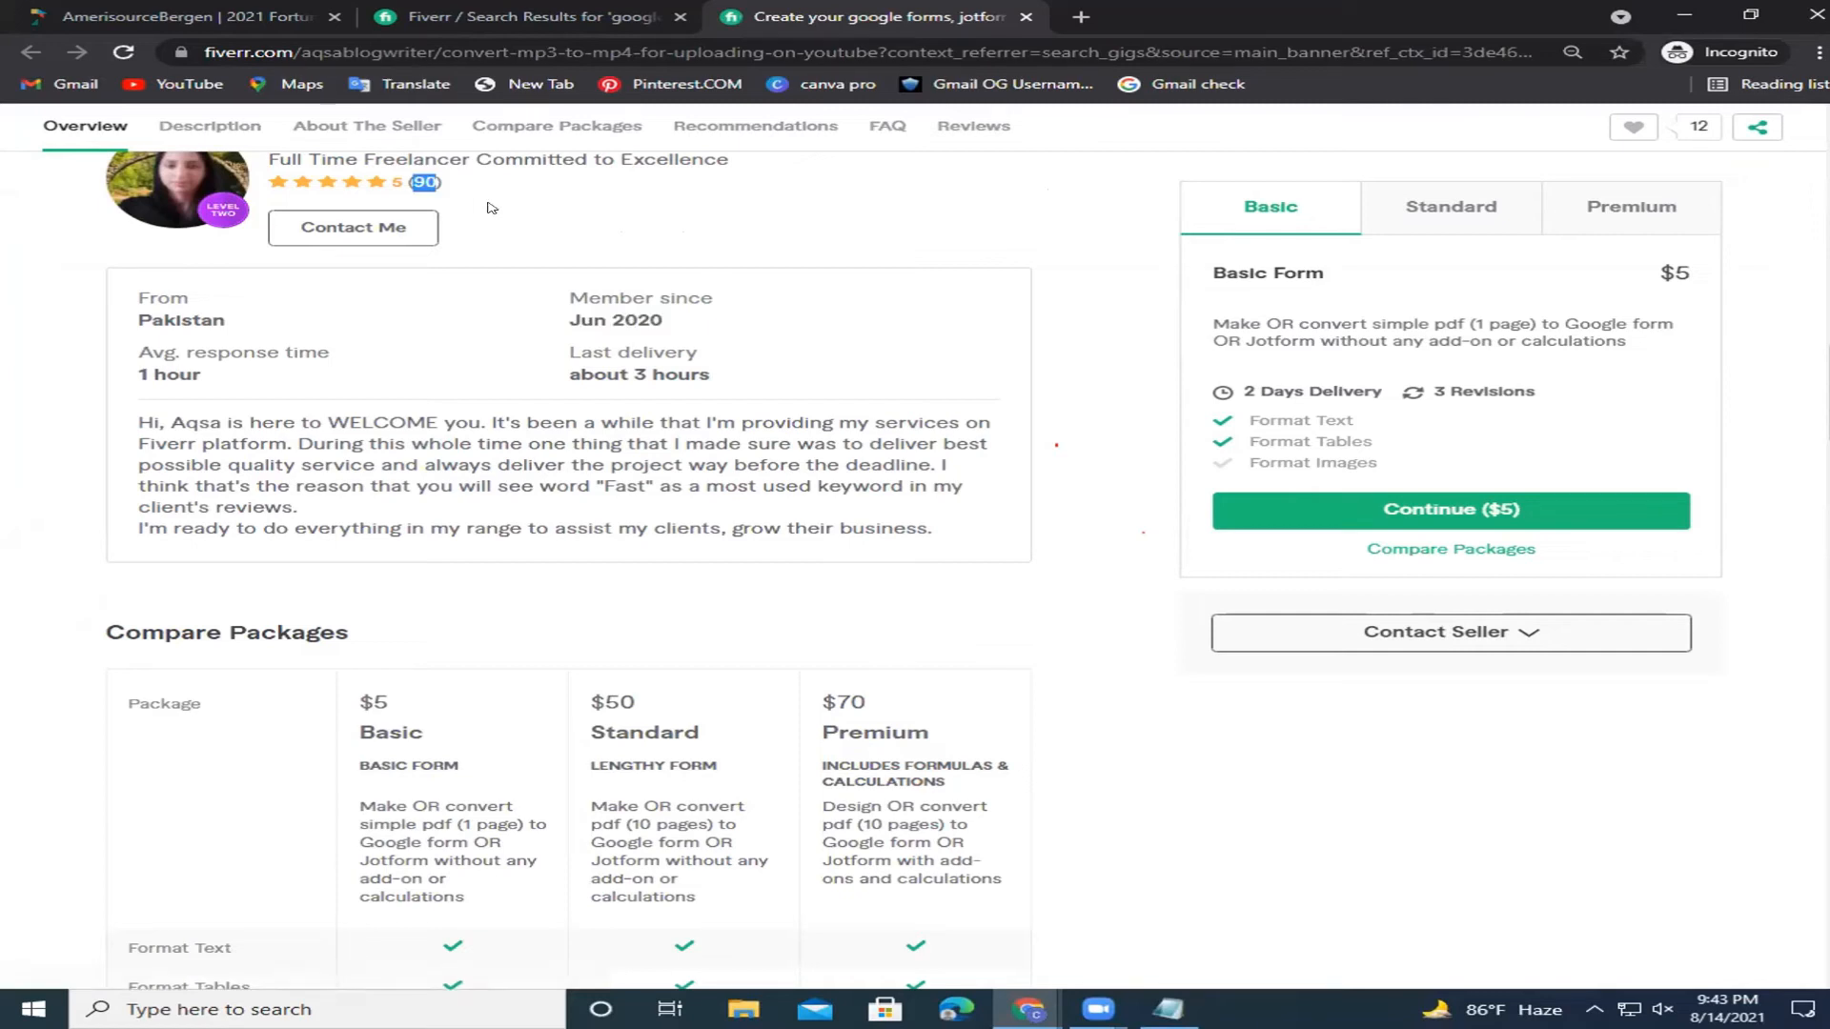
left_click(584, 318)
triple_click(631, 315)
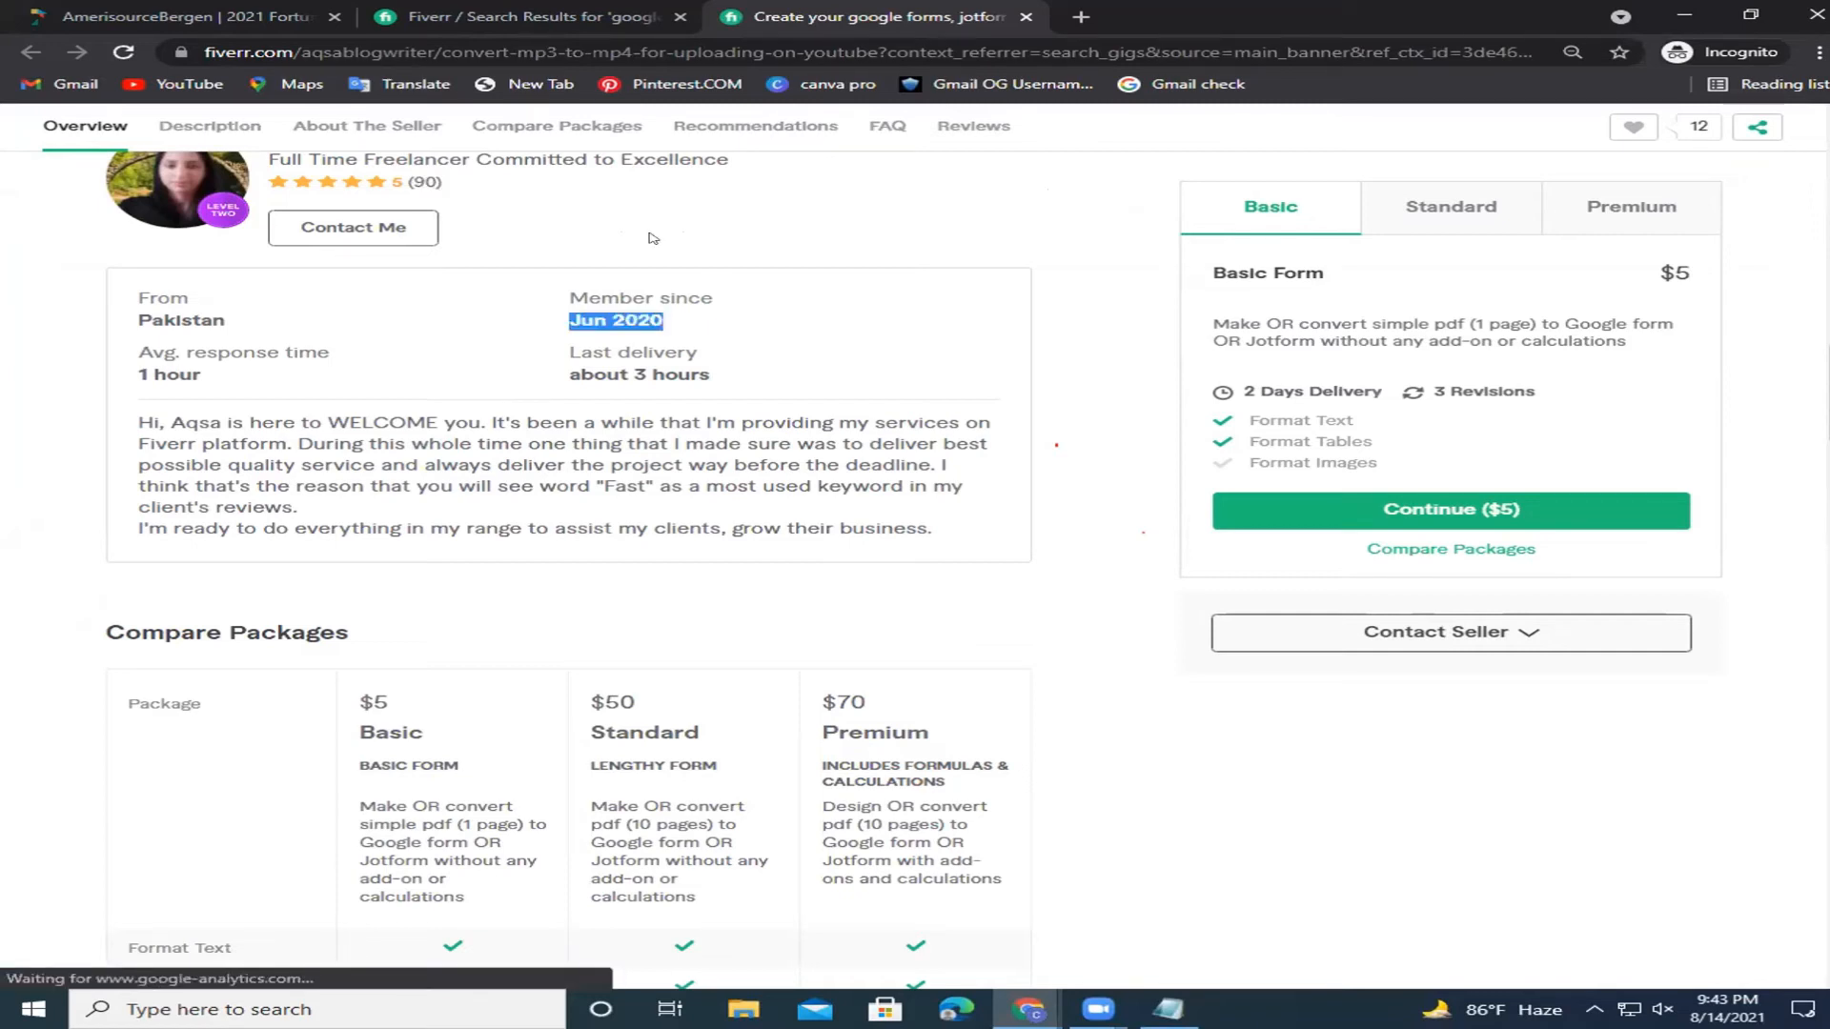
left_click(477, 200)
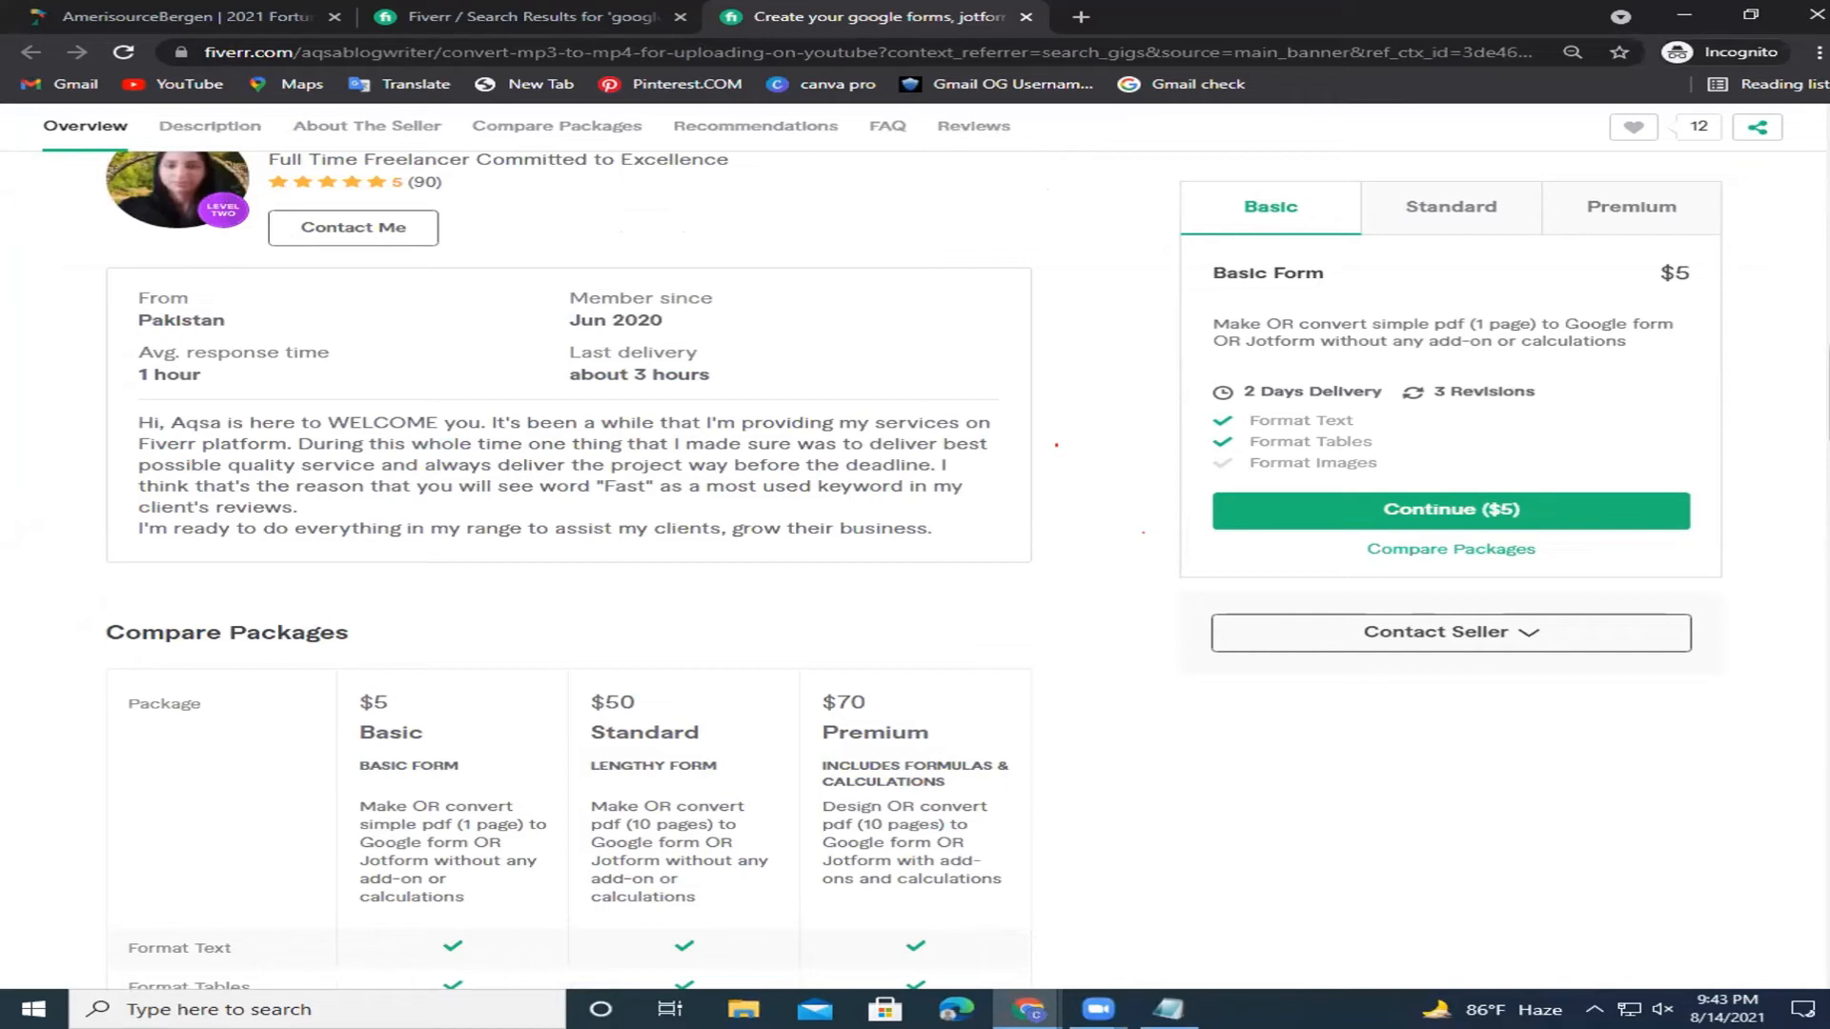
Scroll through the gig's Compare Packages, FAQ and Reviews sections.
scroll(572, 572, "down", 8)
scroll(572, 572, "down", 5)
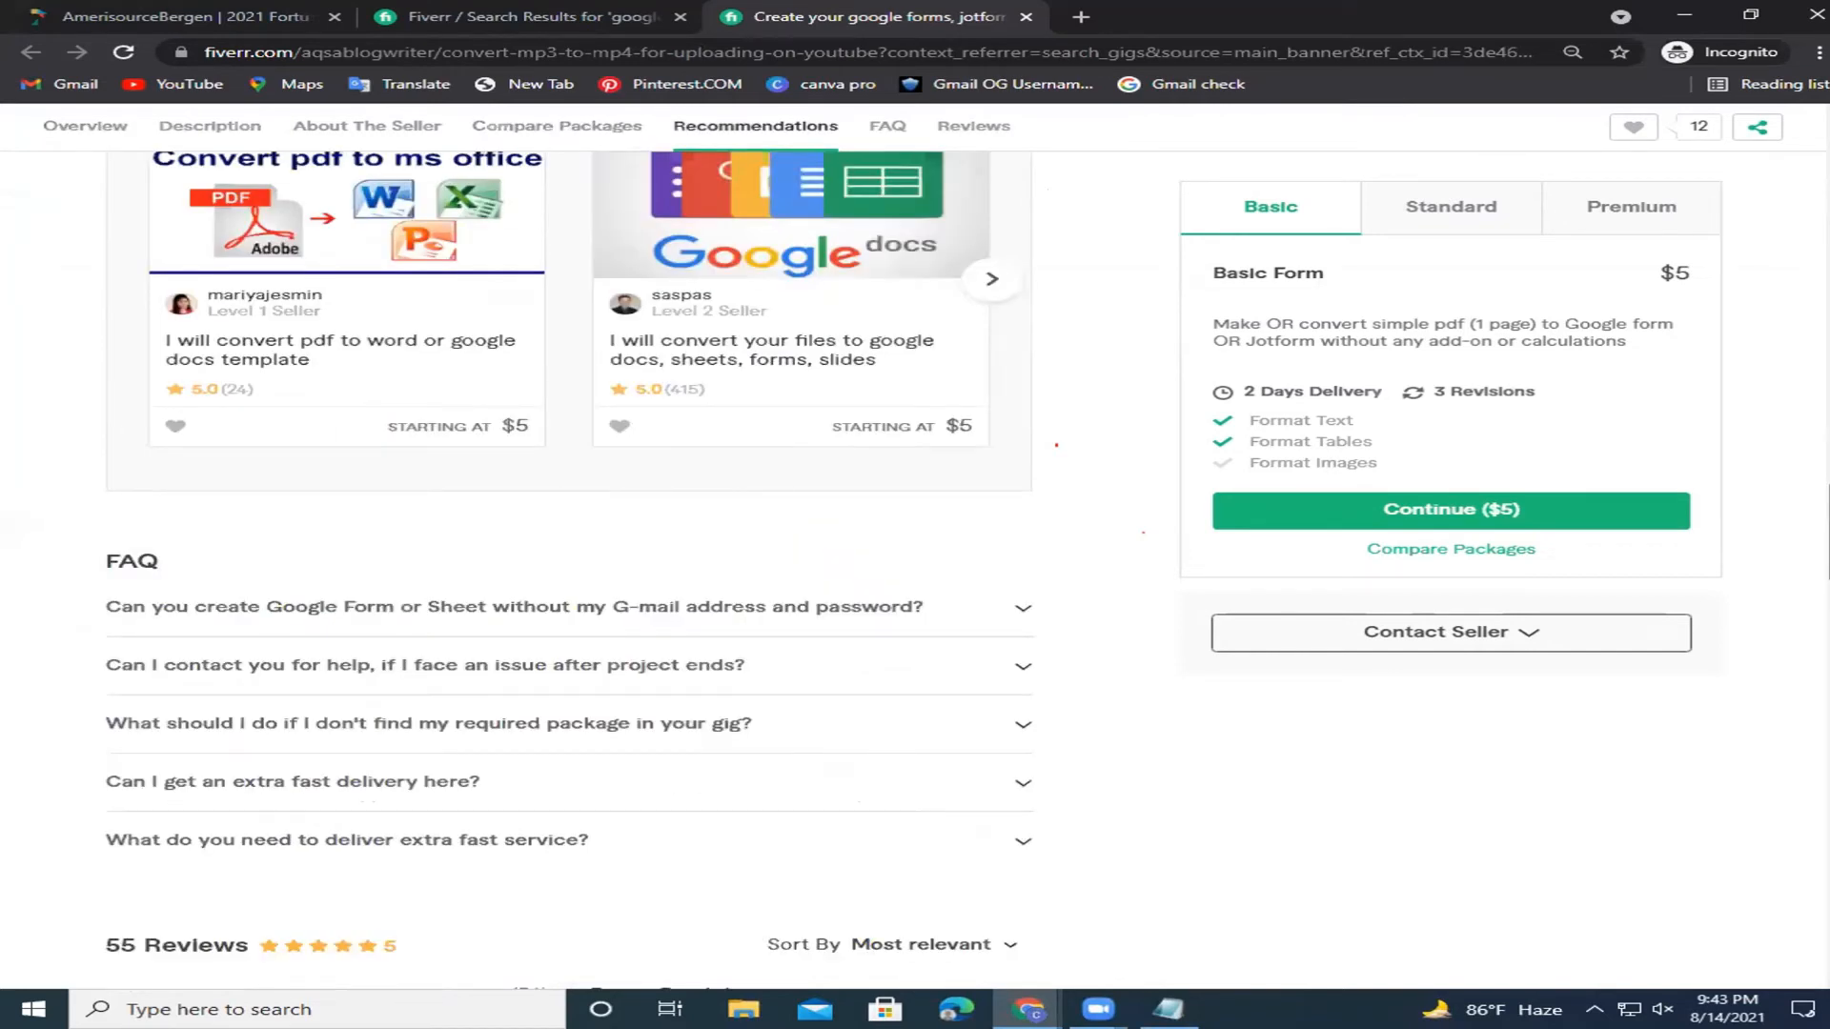
scroll(572, 572, "down", 10)
scroll(572, 572, "up", 15)
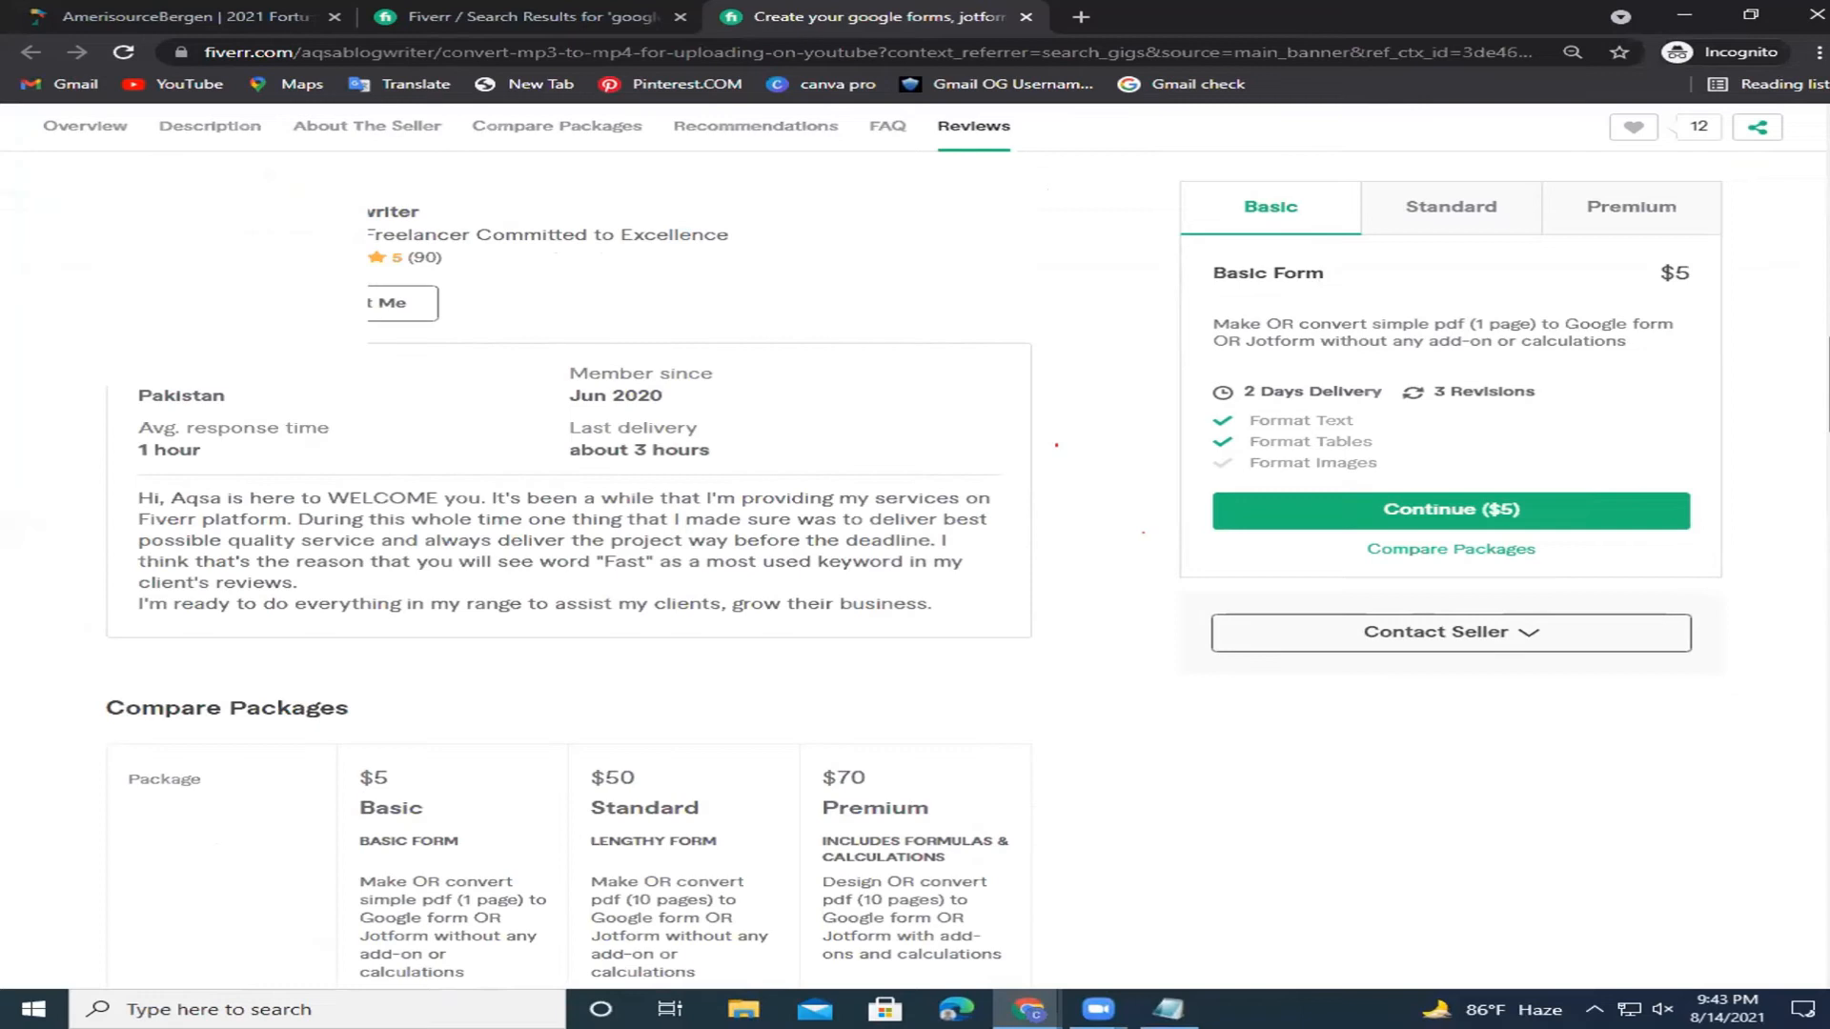
scroll(572, 571, "up", 6)
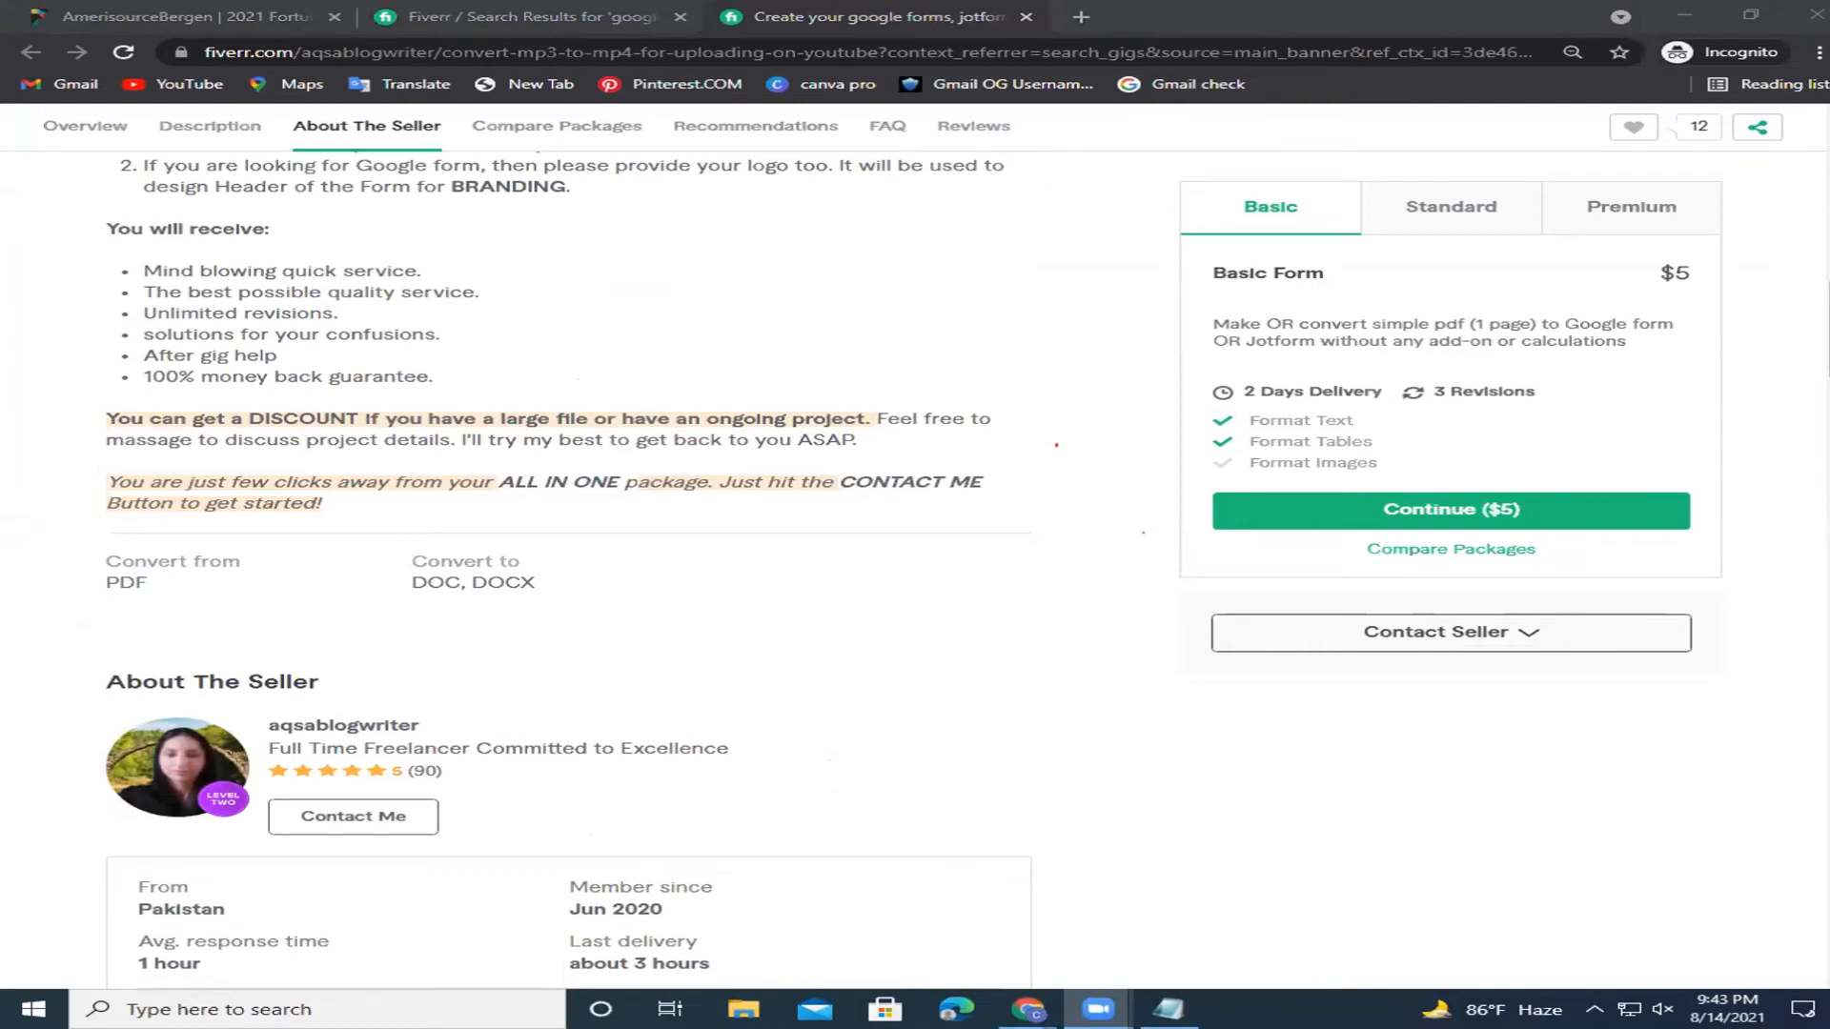
scroll(915, 572, "up", 10)
Open the ozair440 survey and questionnaire gig from the results and look through it.
left_click(569, 13)
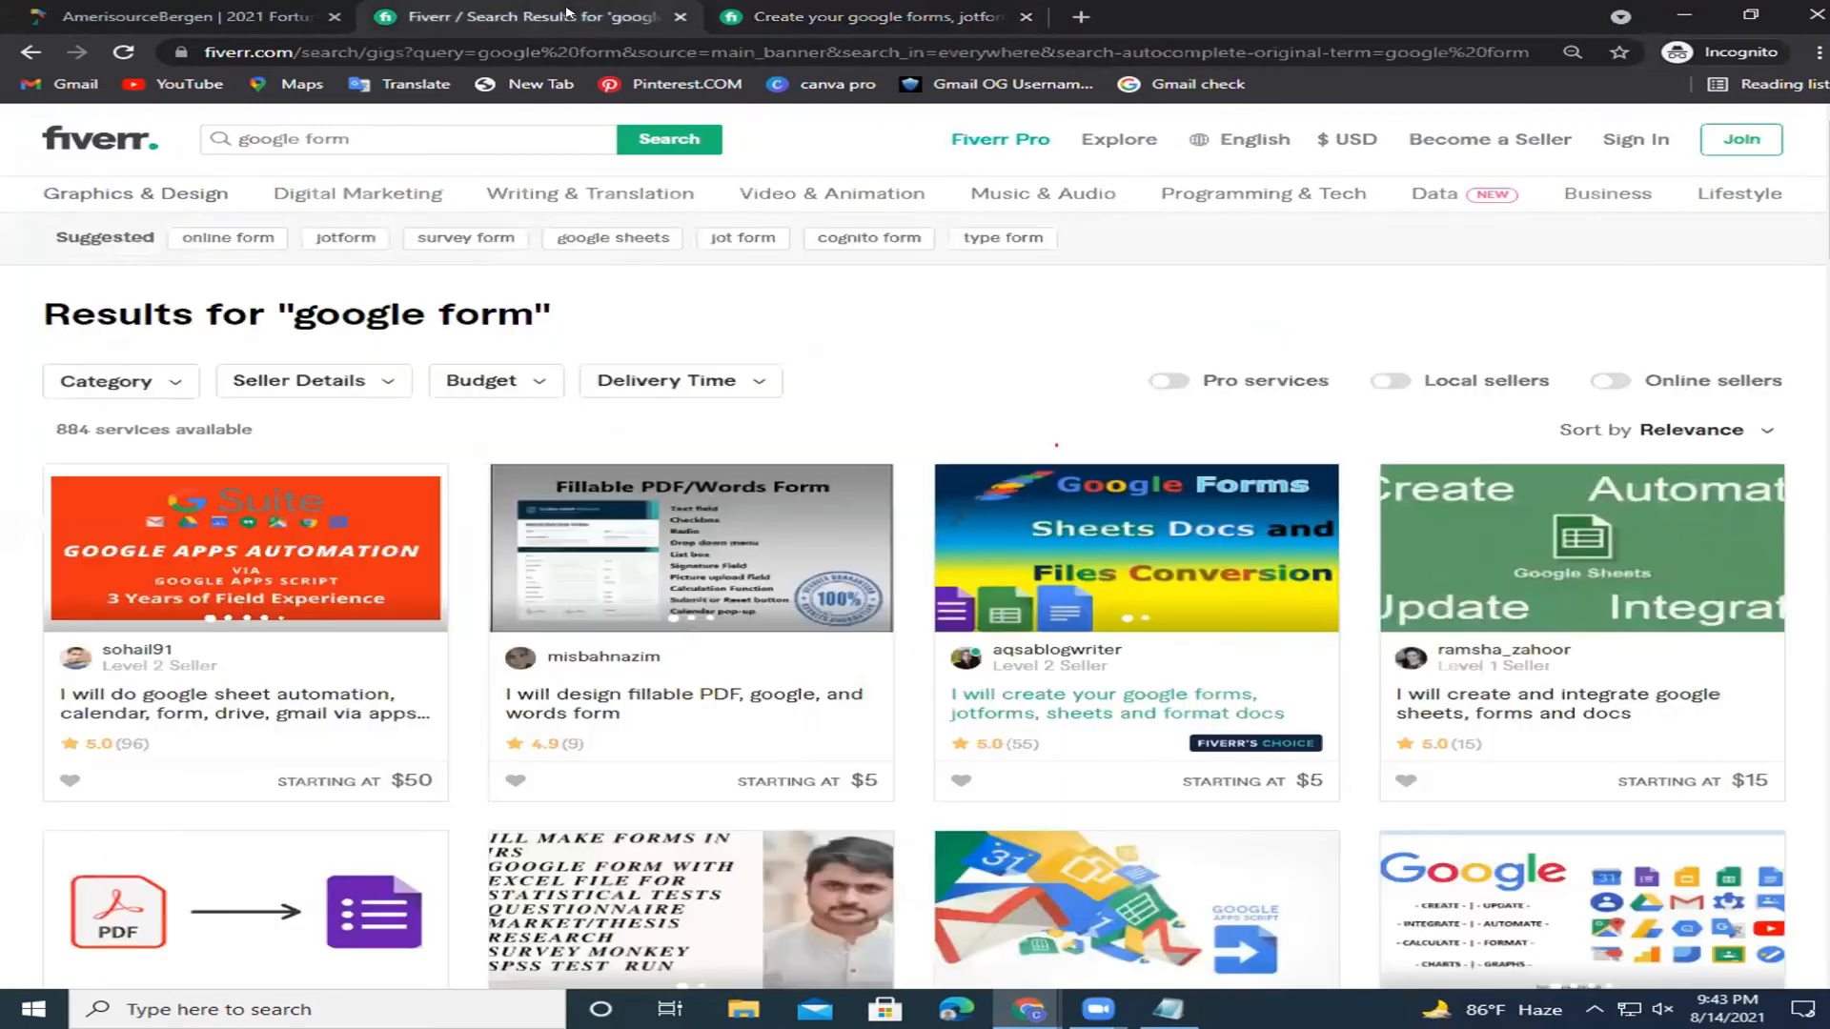
scroll(1356, 446, "down", 2)
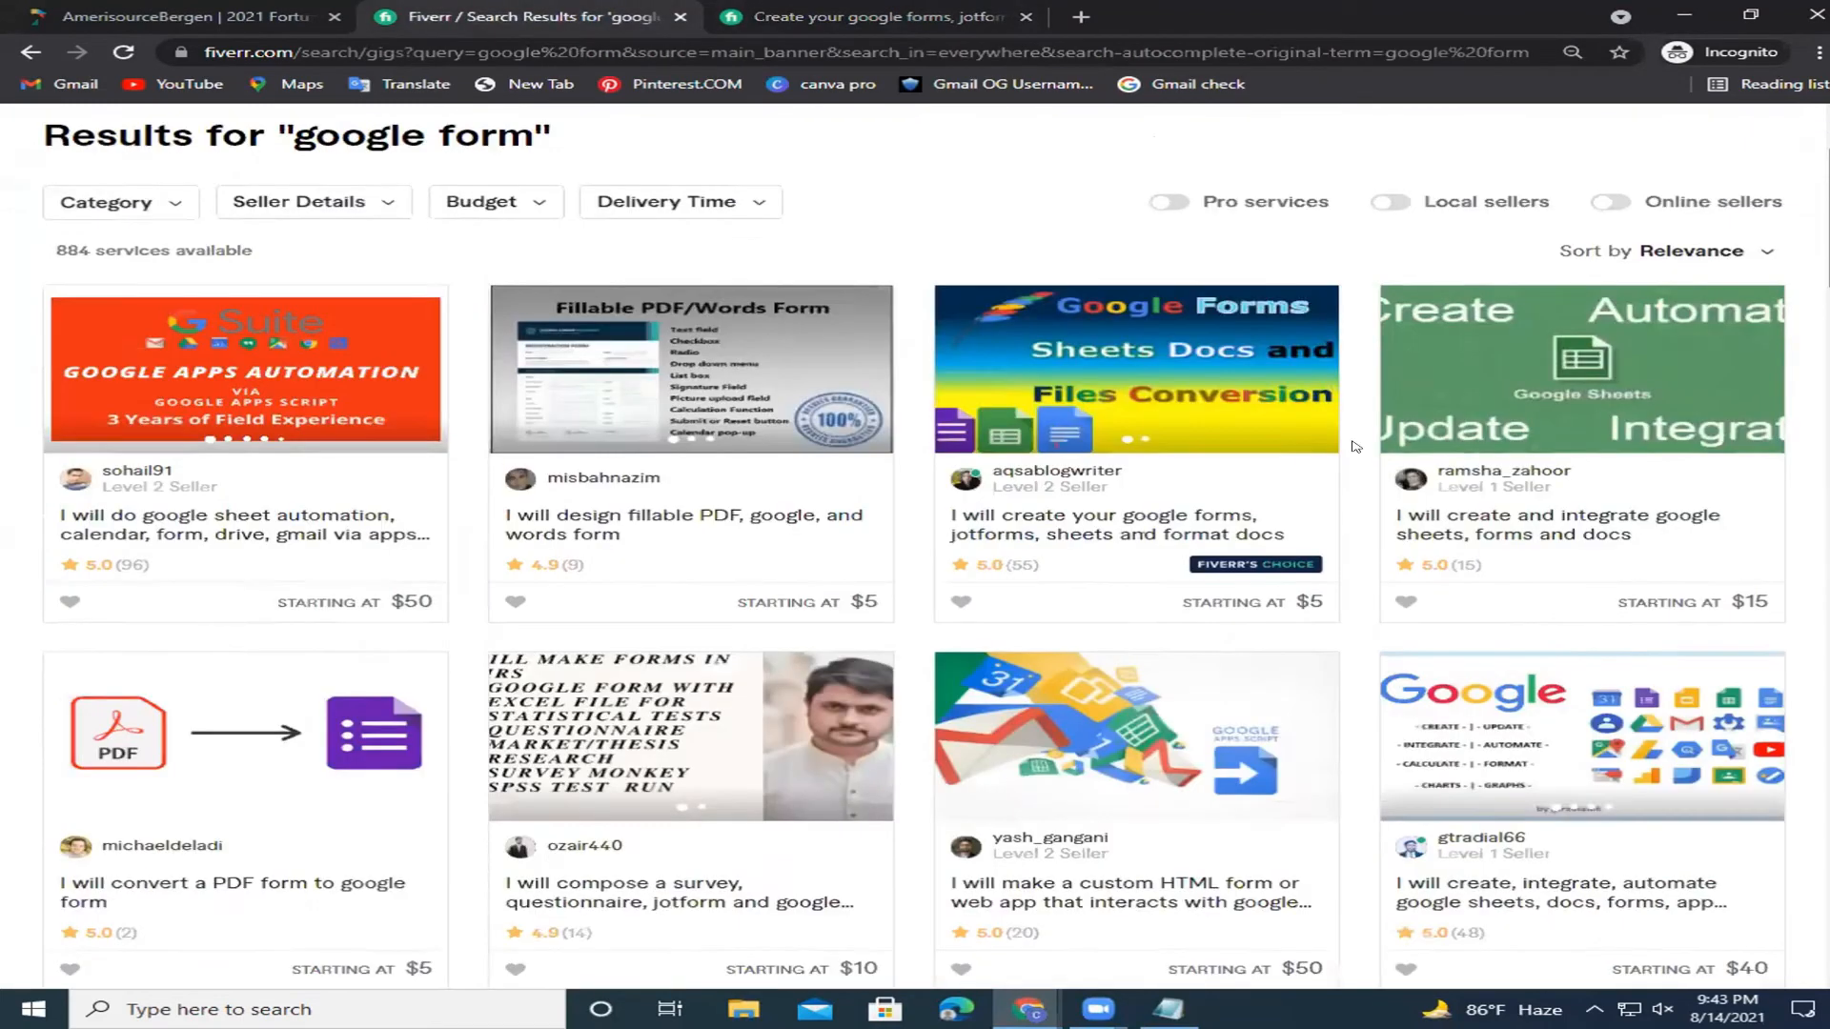
scroll(1356, 446, "down", 5)
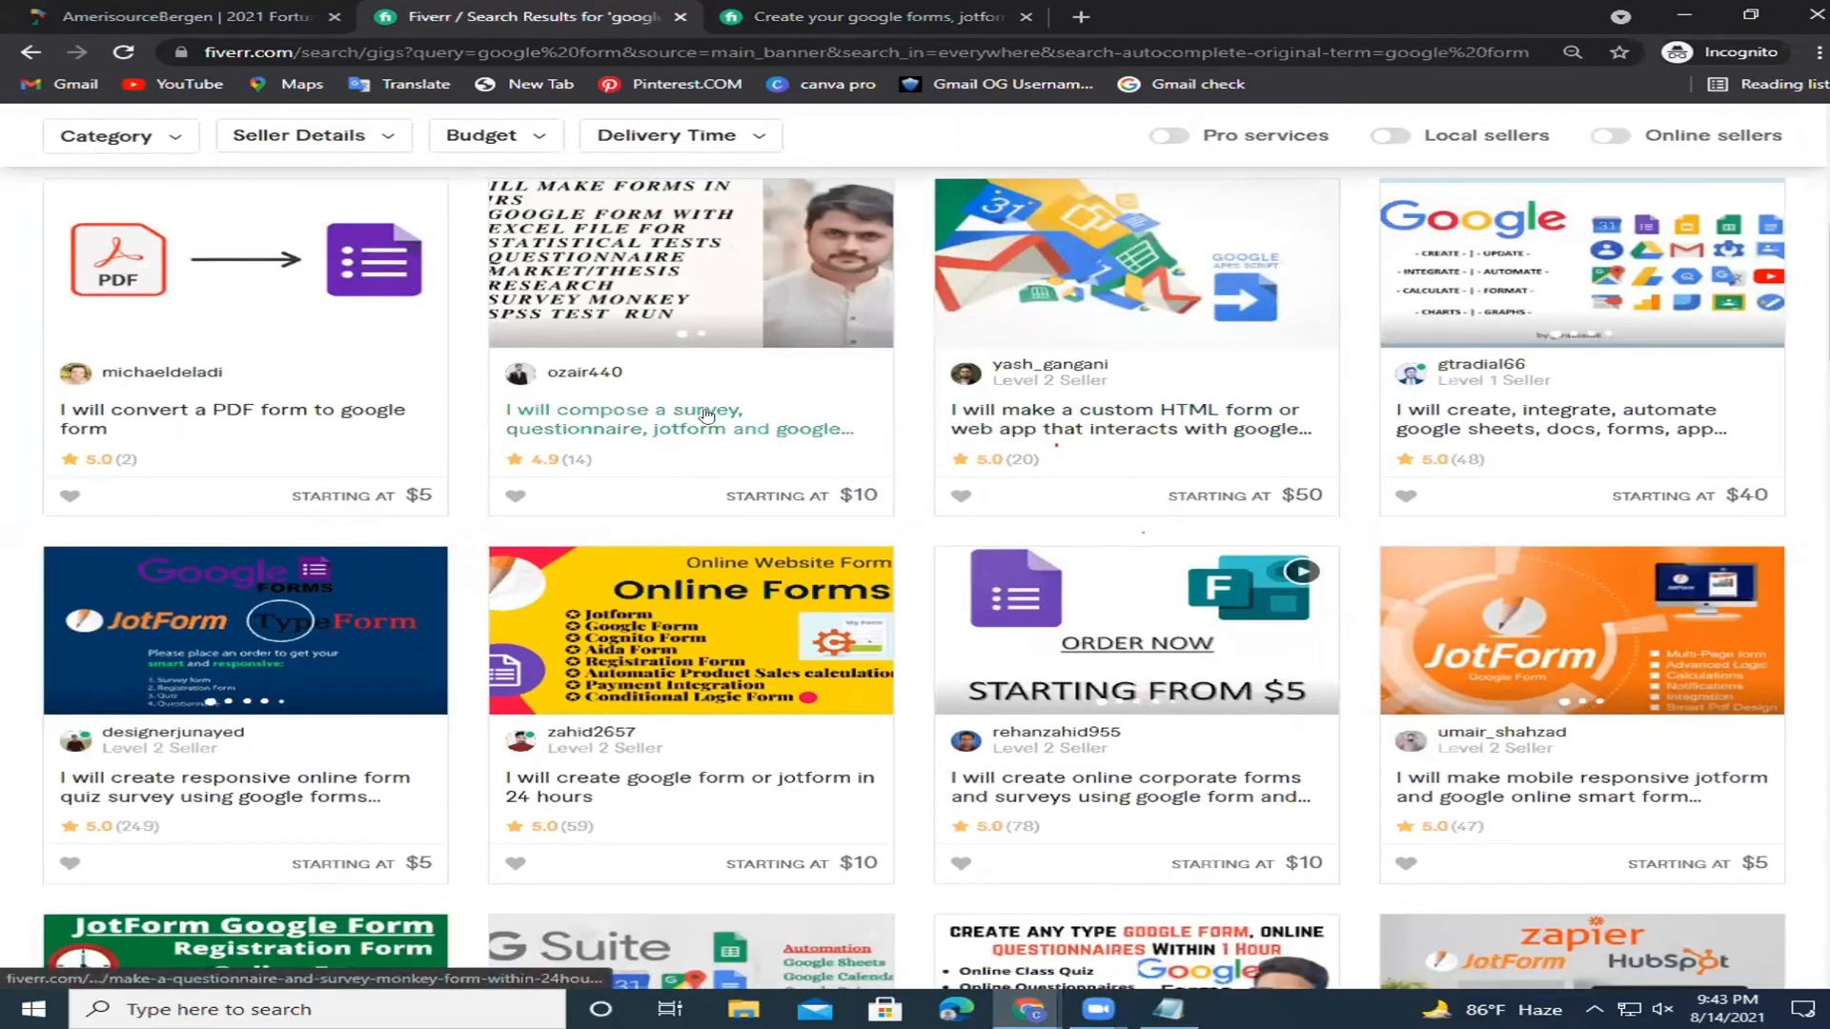
left_click(707, 415)
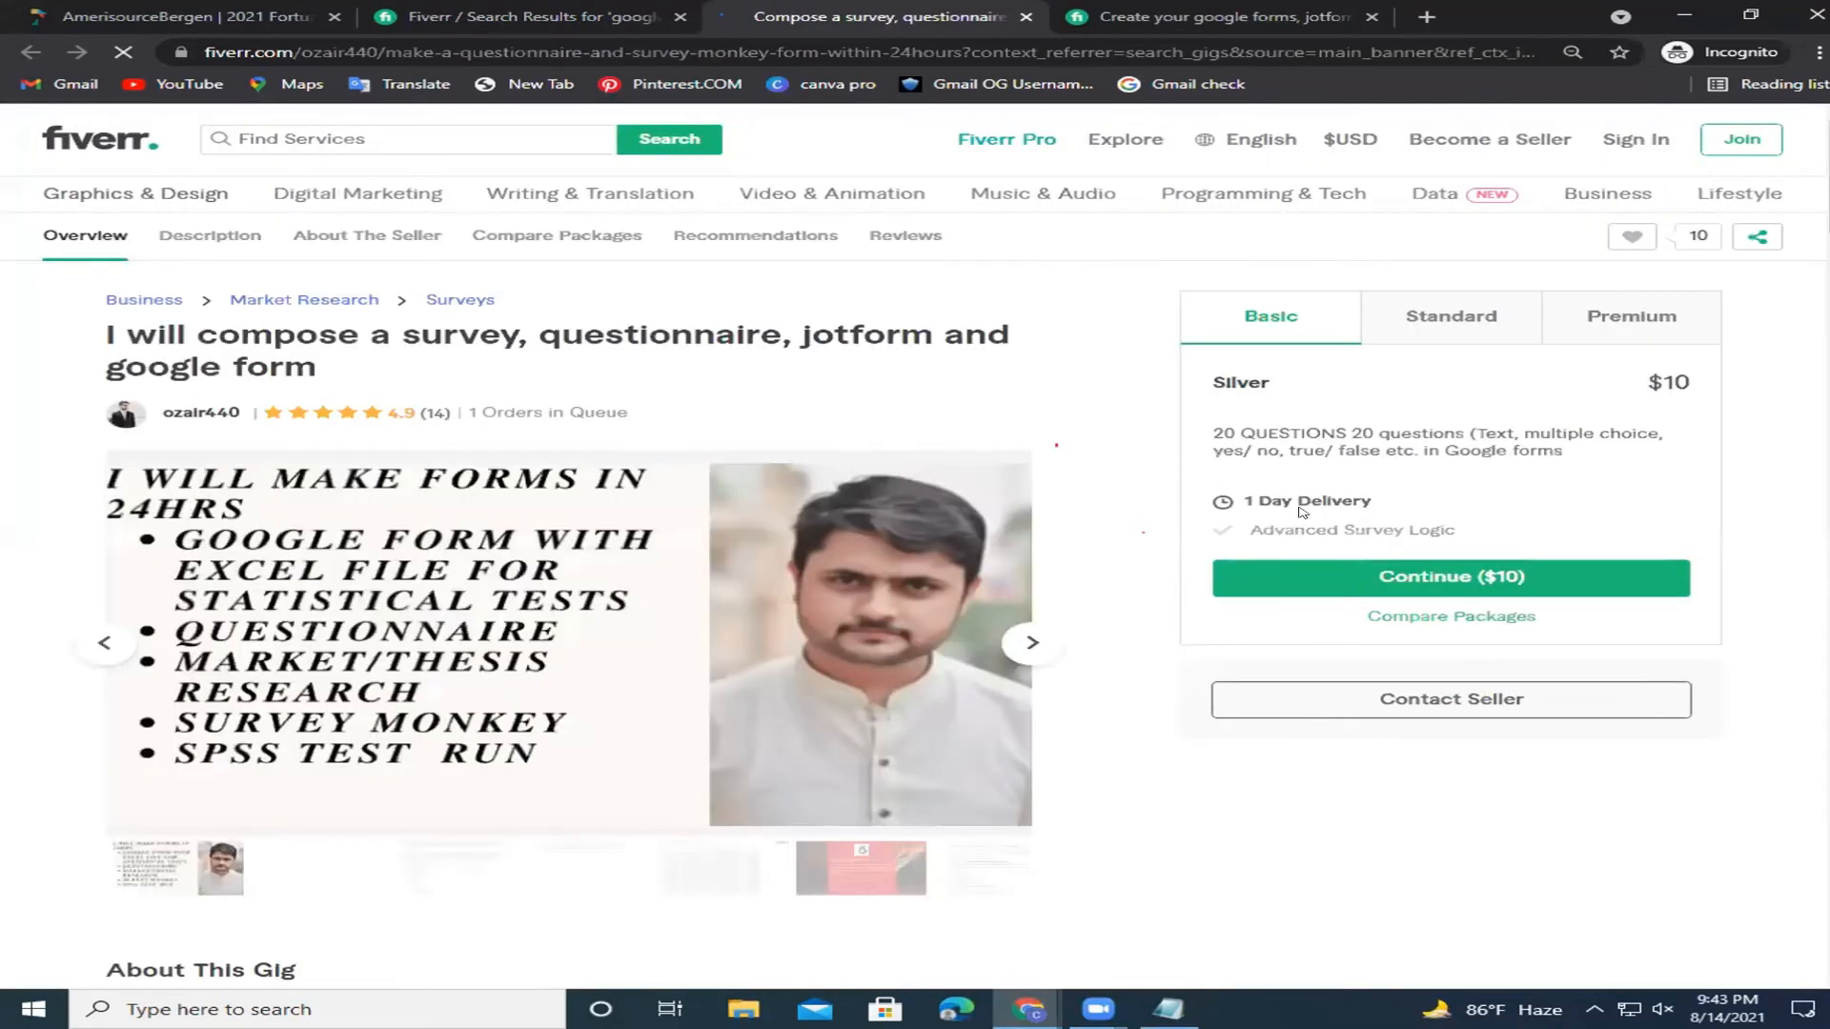
scroll(1046, 656, "down", 10)
scroll(572, 572, "down", 10)
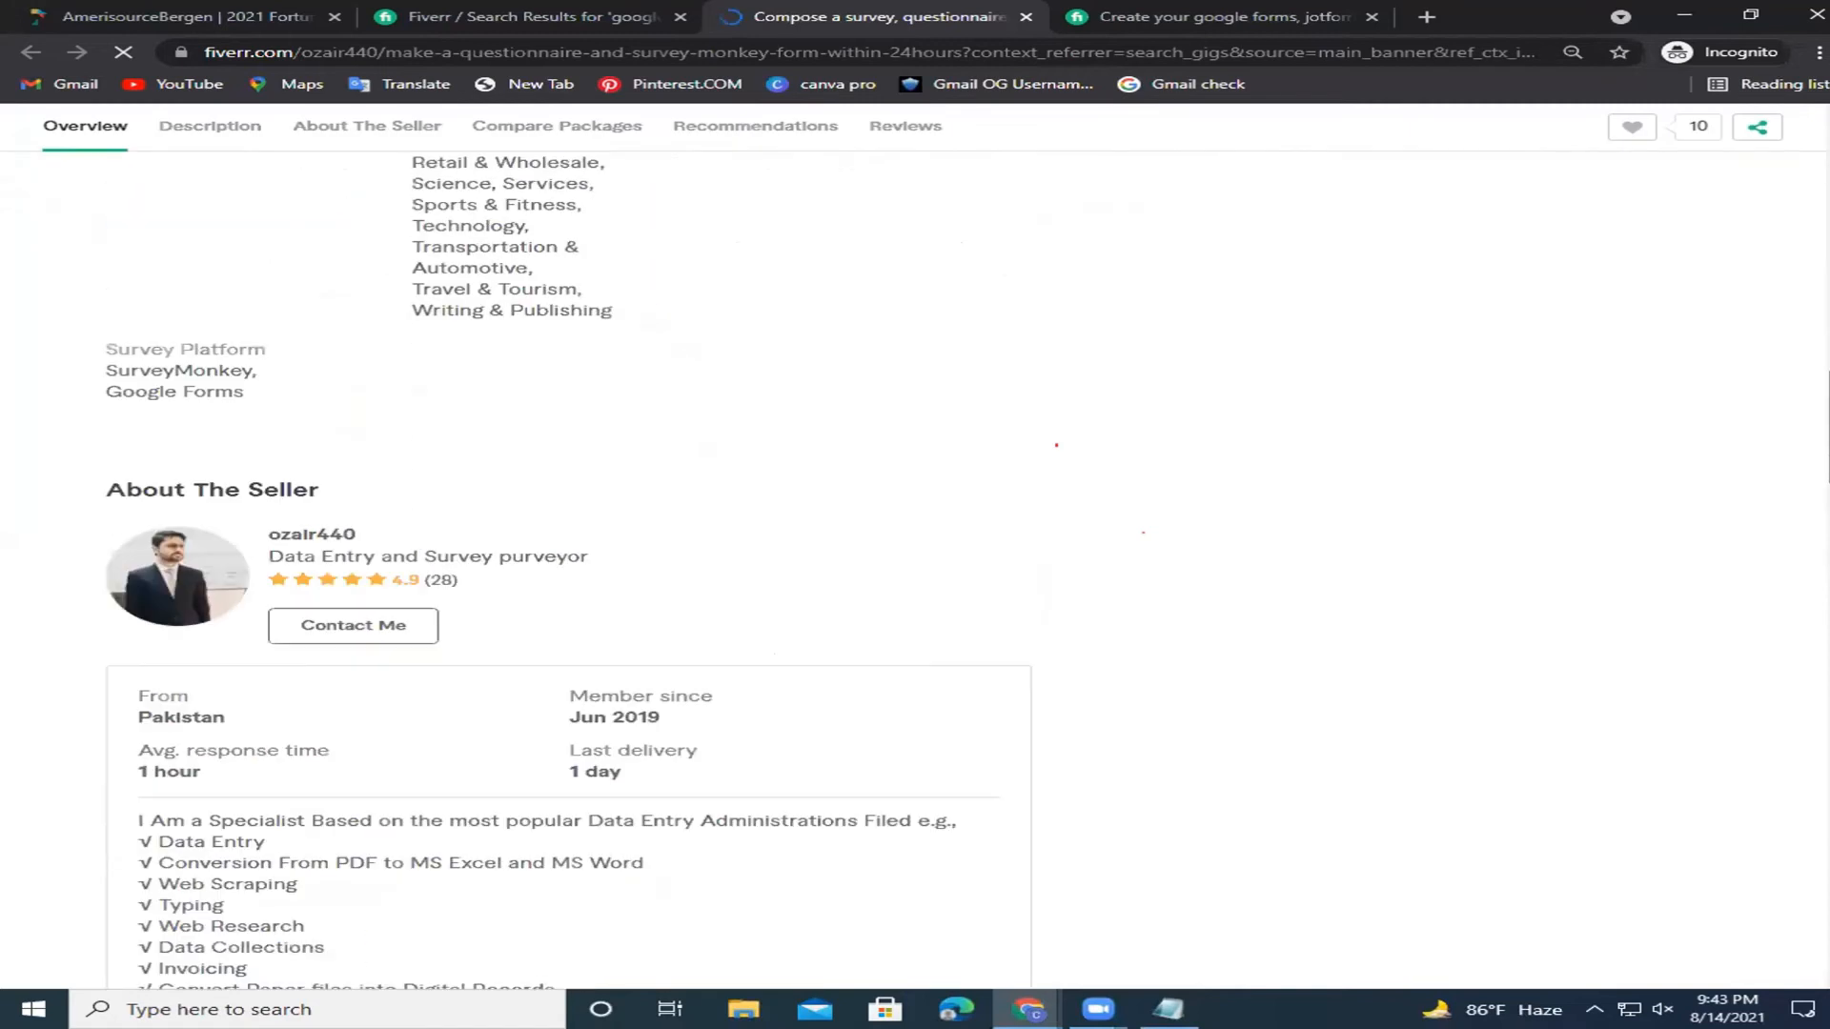
scroll(717, 556, "down", 1)
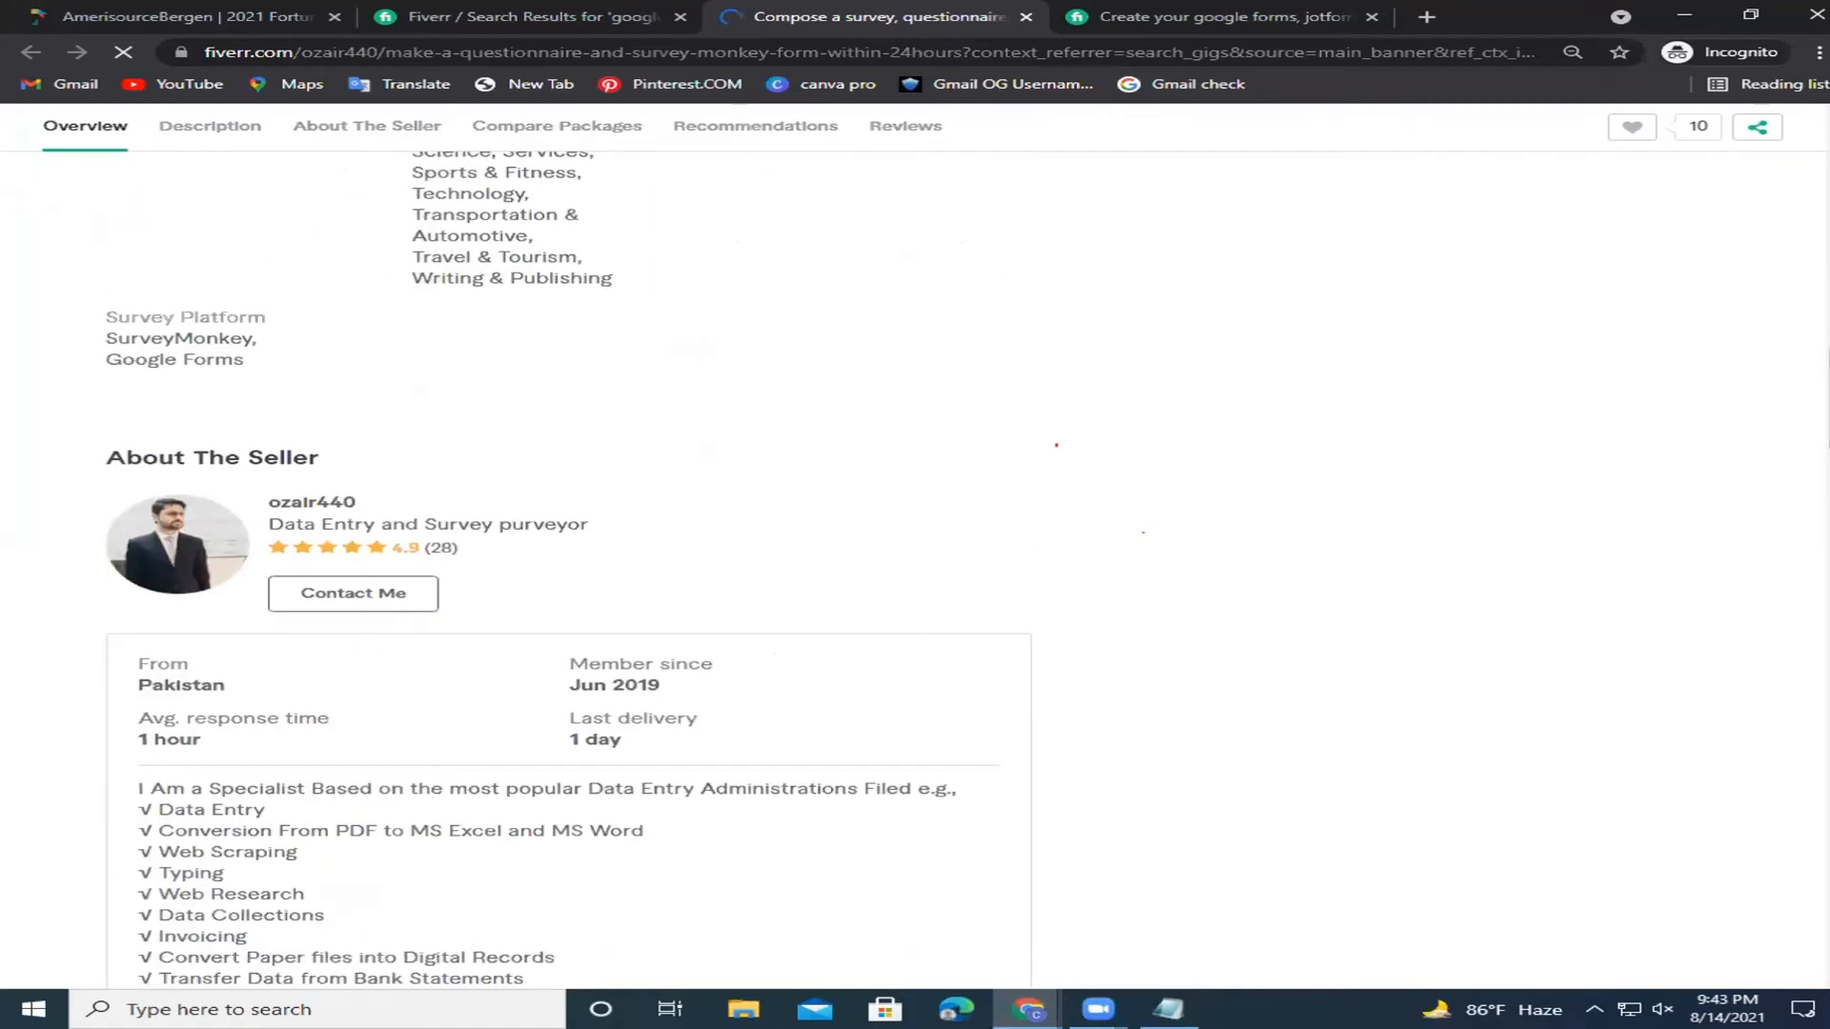
scroll(572, 572, "up", 15)
Close the gig, search results and remaining incognito tabs until the window closes.
left_click(534, 16)
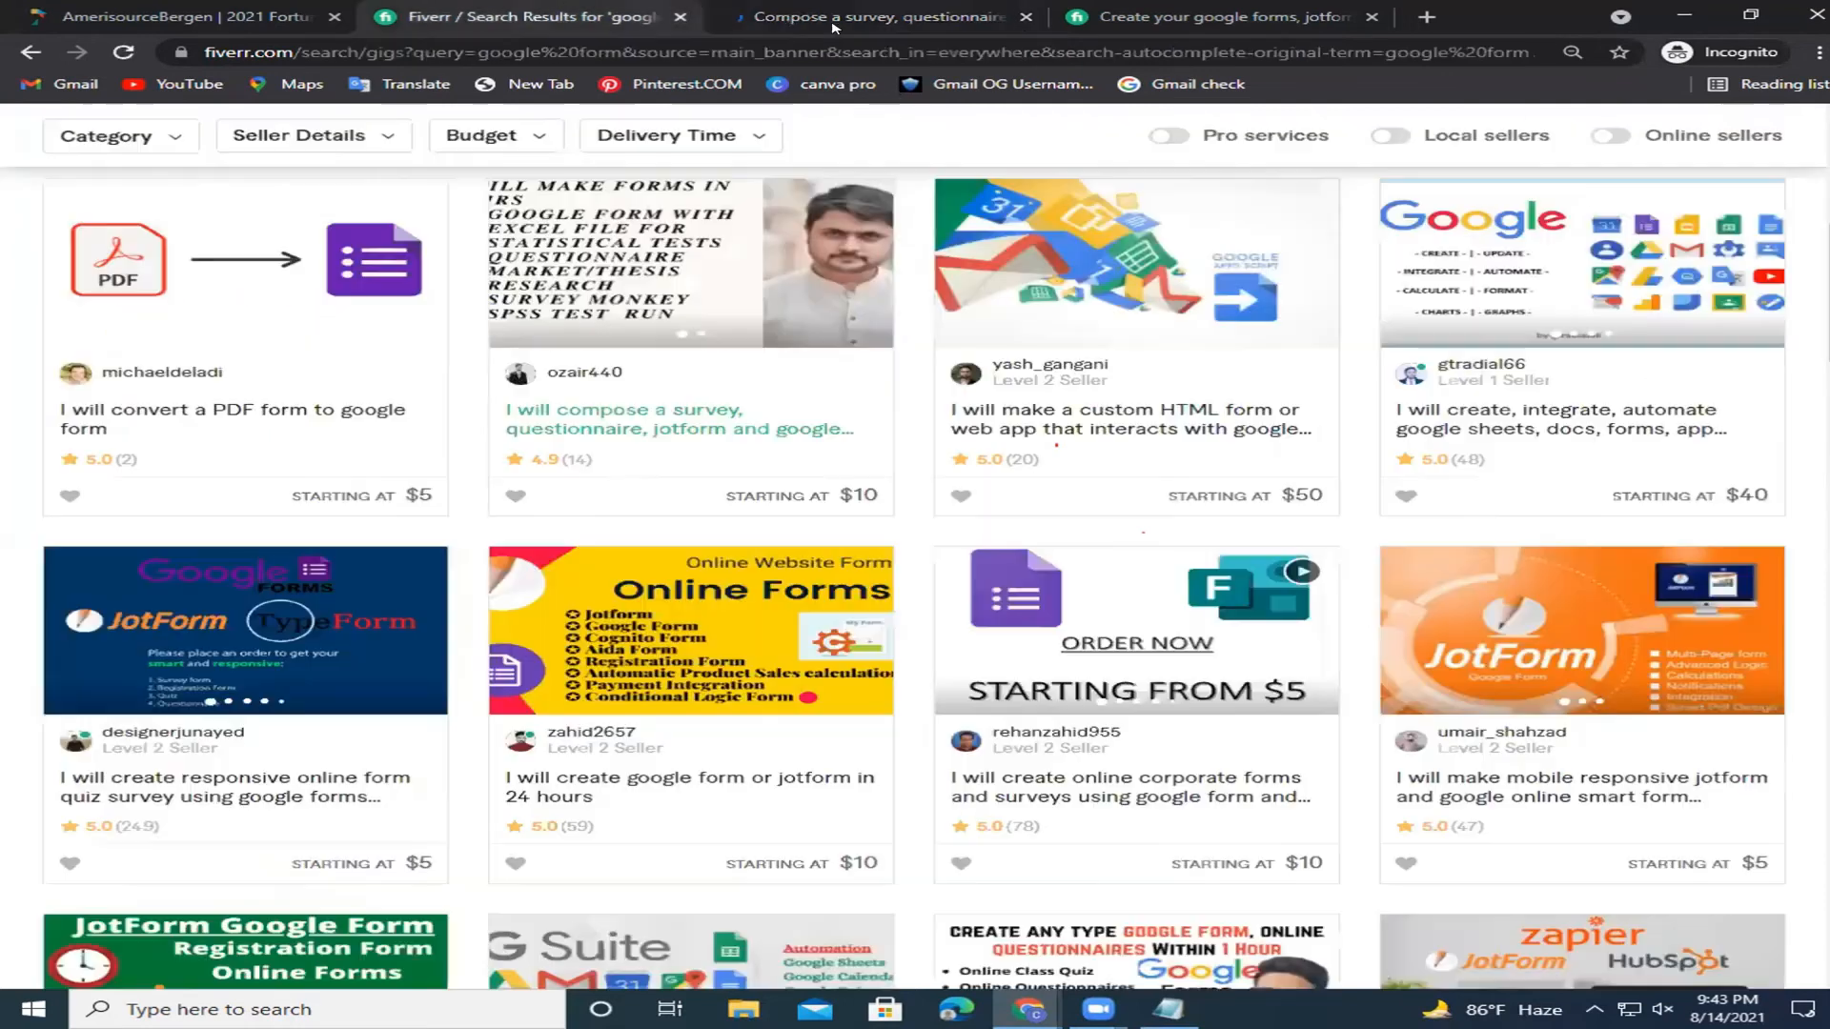
left_click(1025, 17)
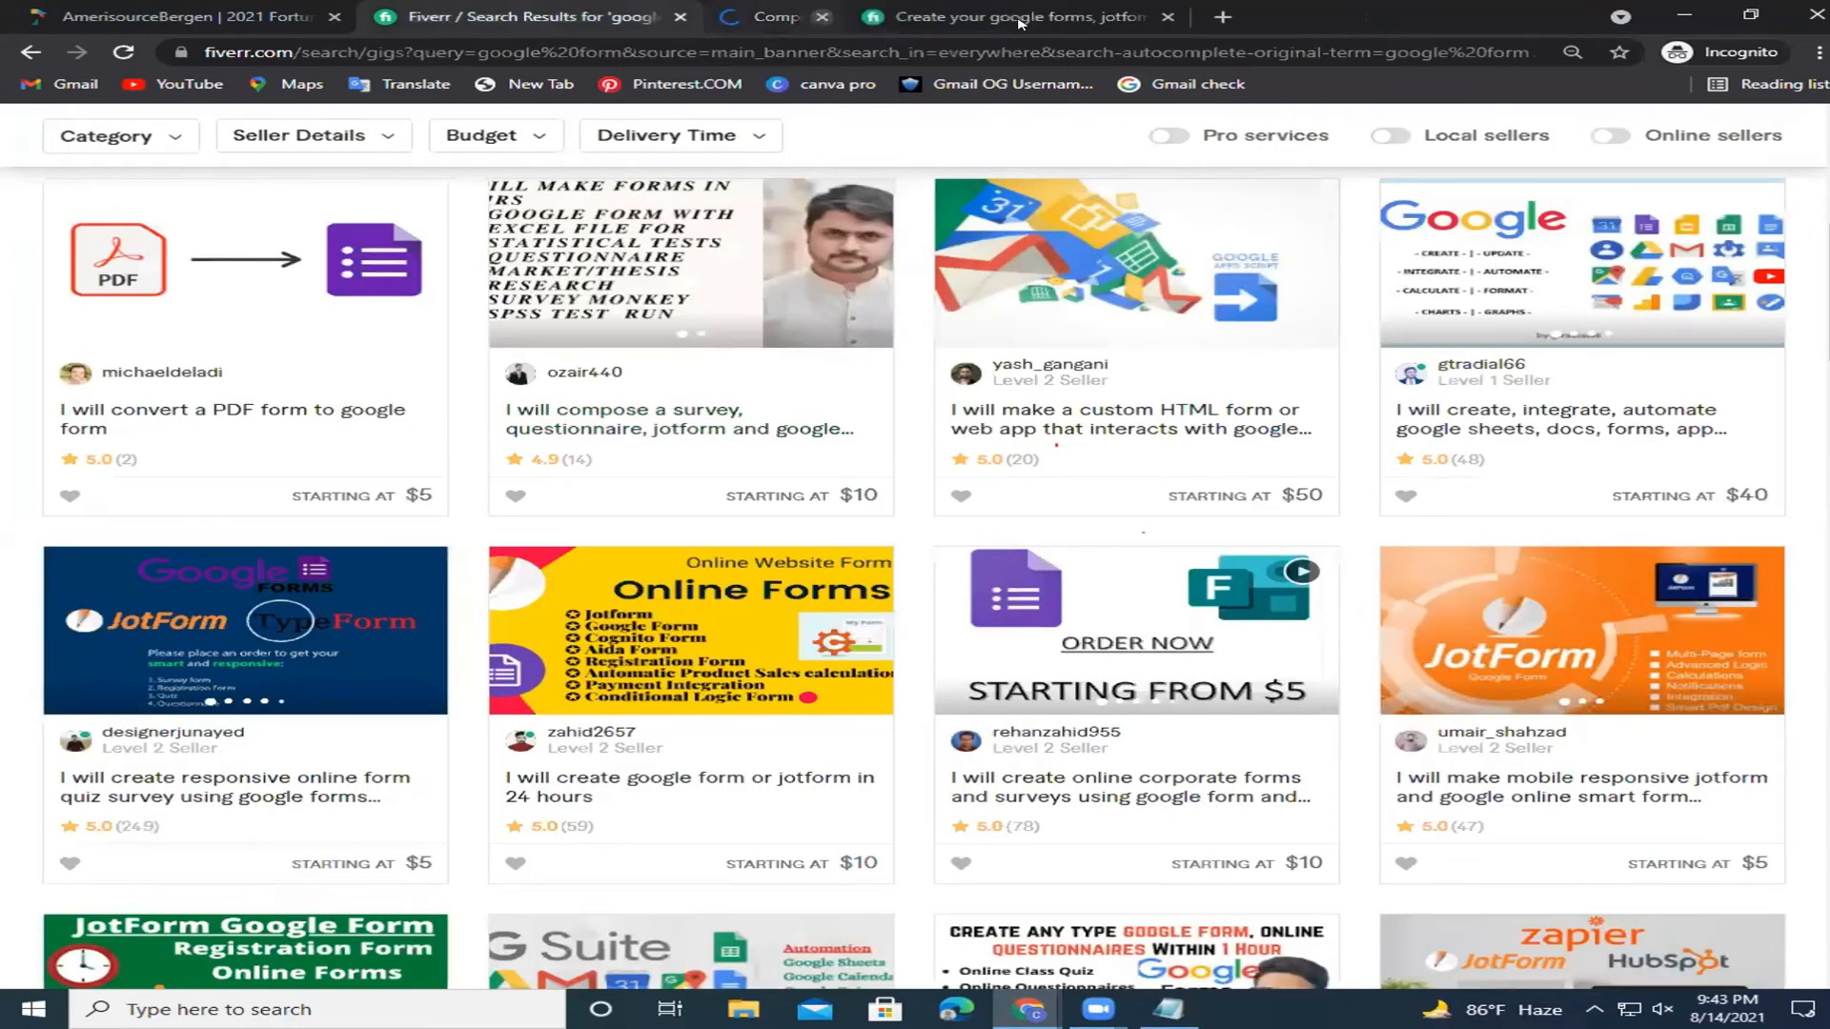
left_click(1025, 17)
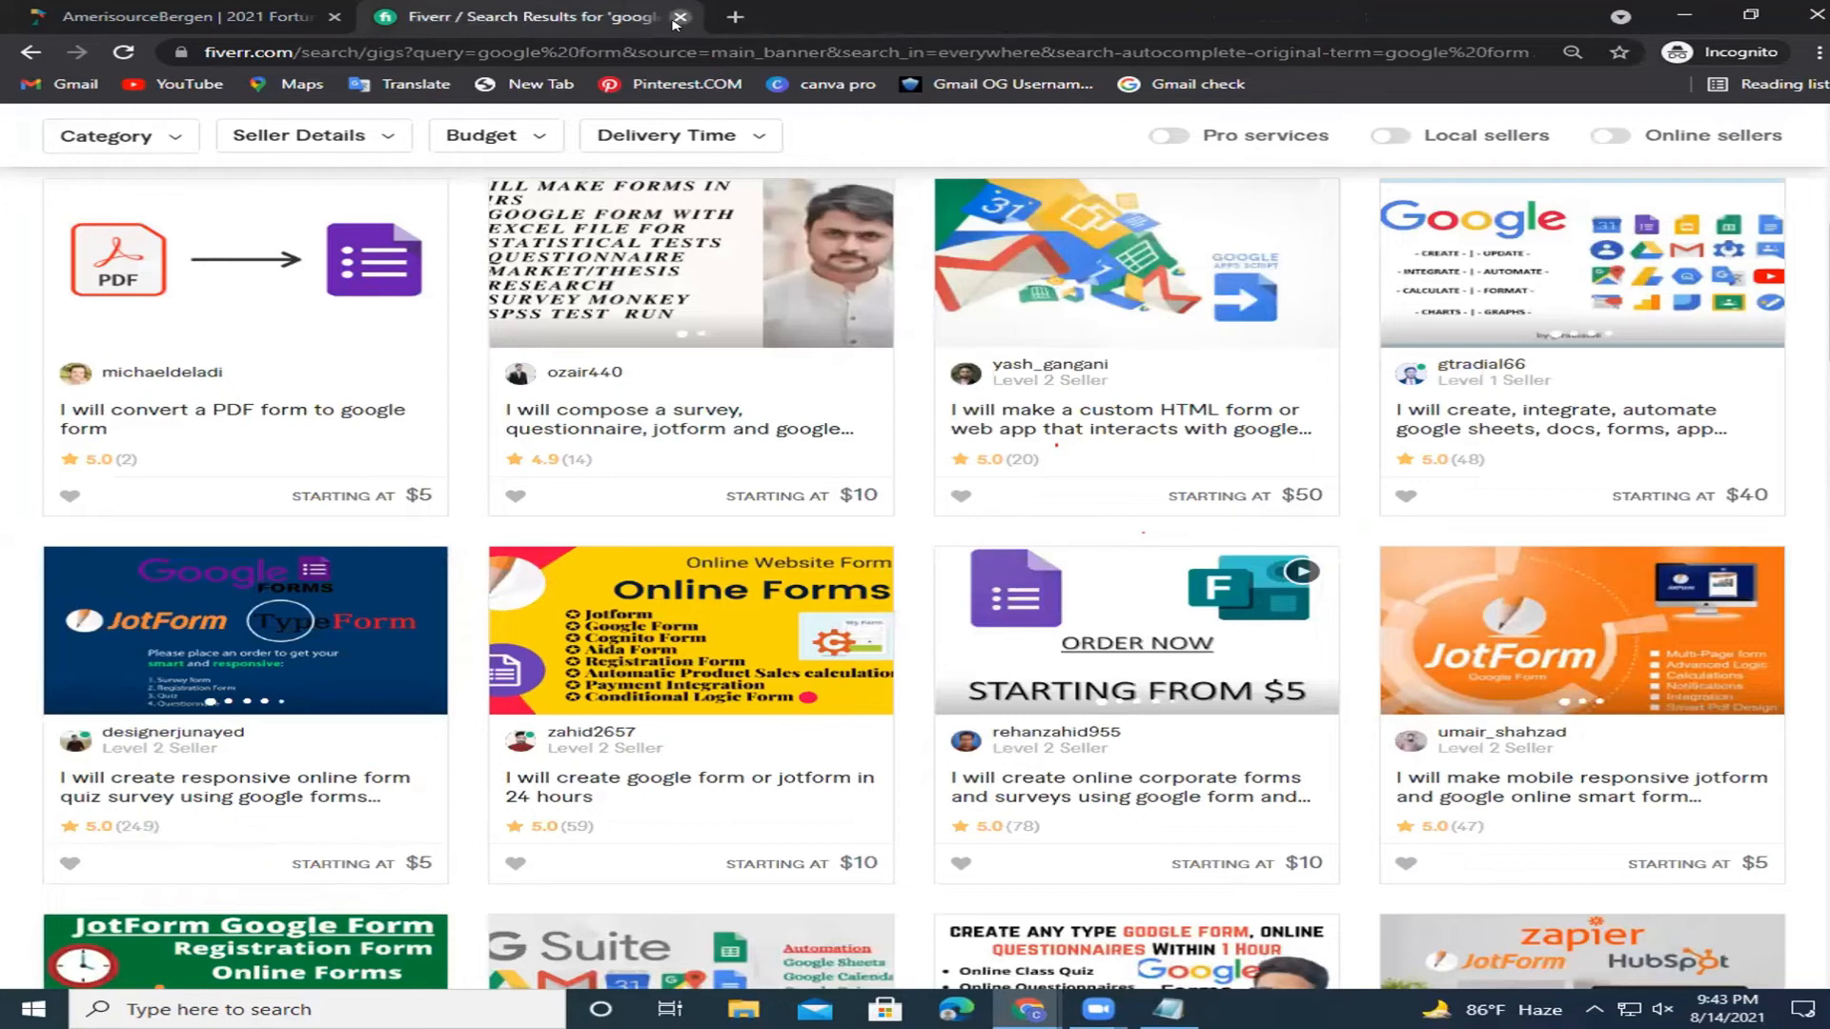
left_click(679, 17)
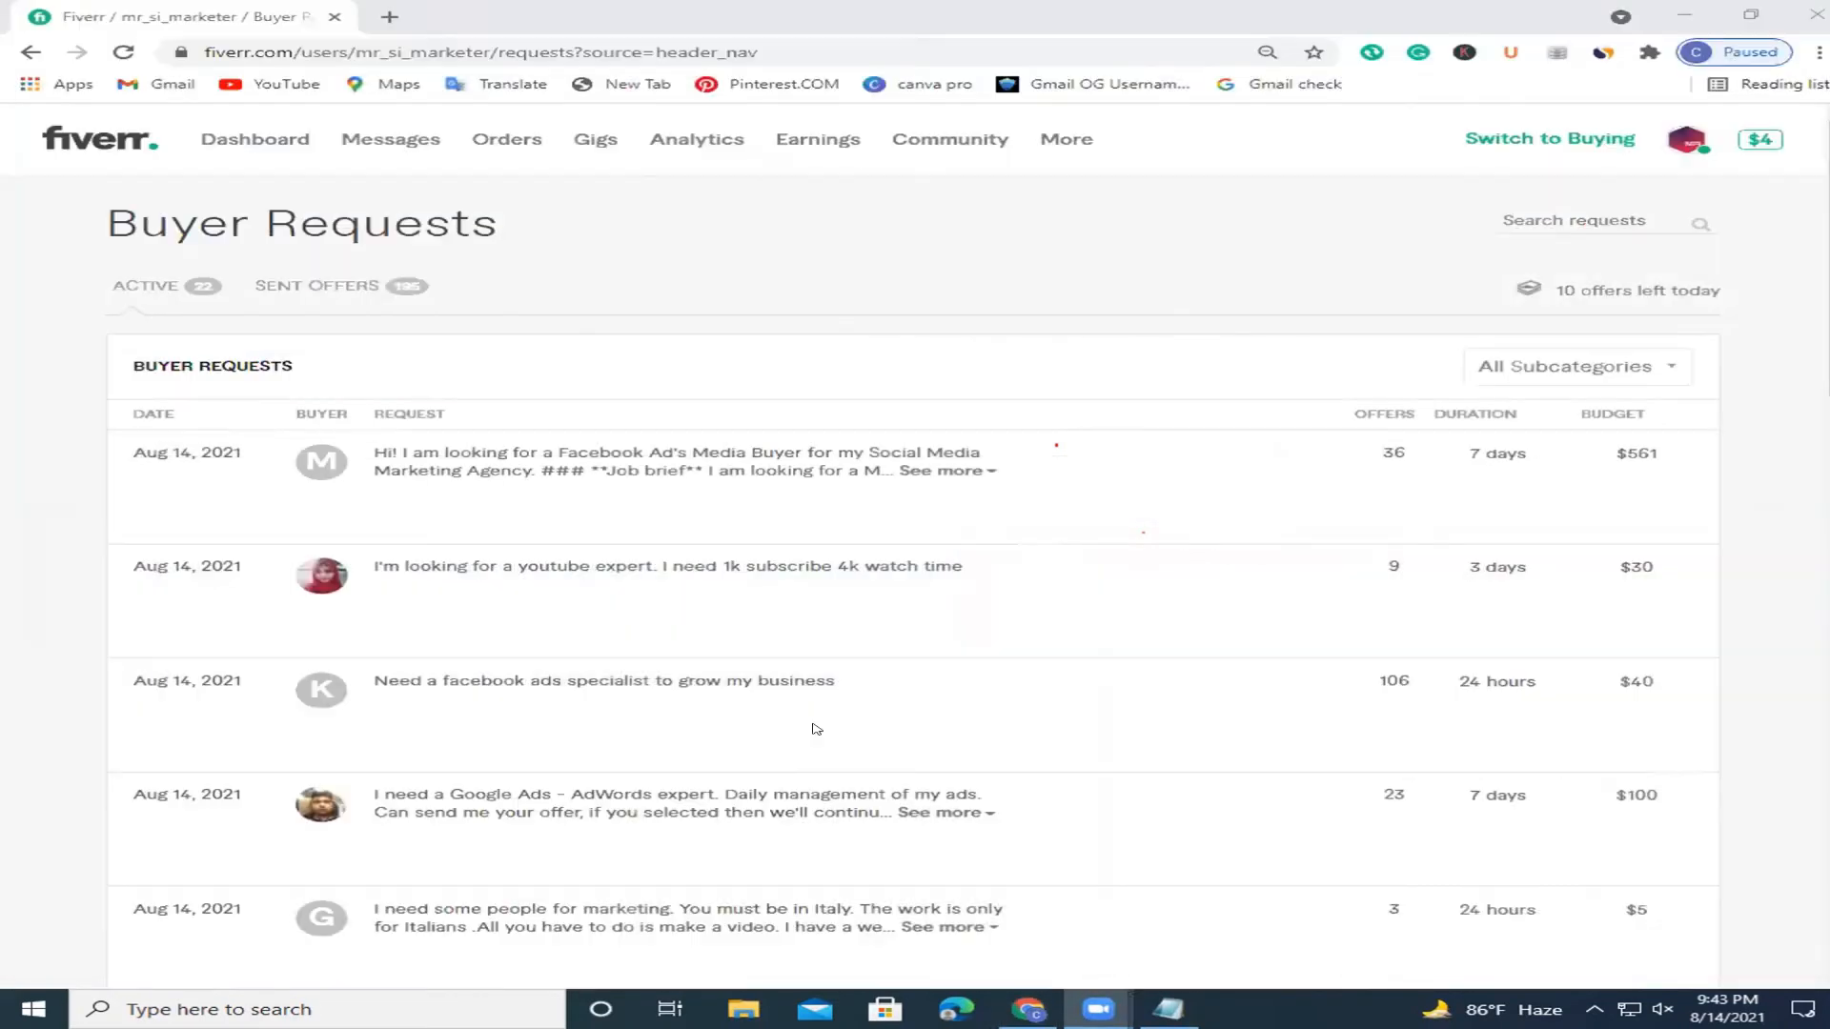
left_click(333, 17)
Open a new tab and search Google for 'google forms'.
key("ctrl+t")
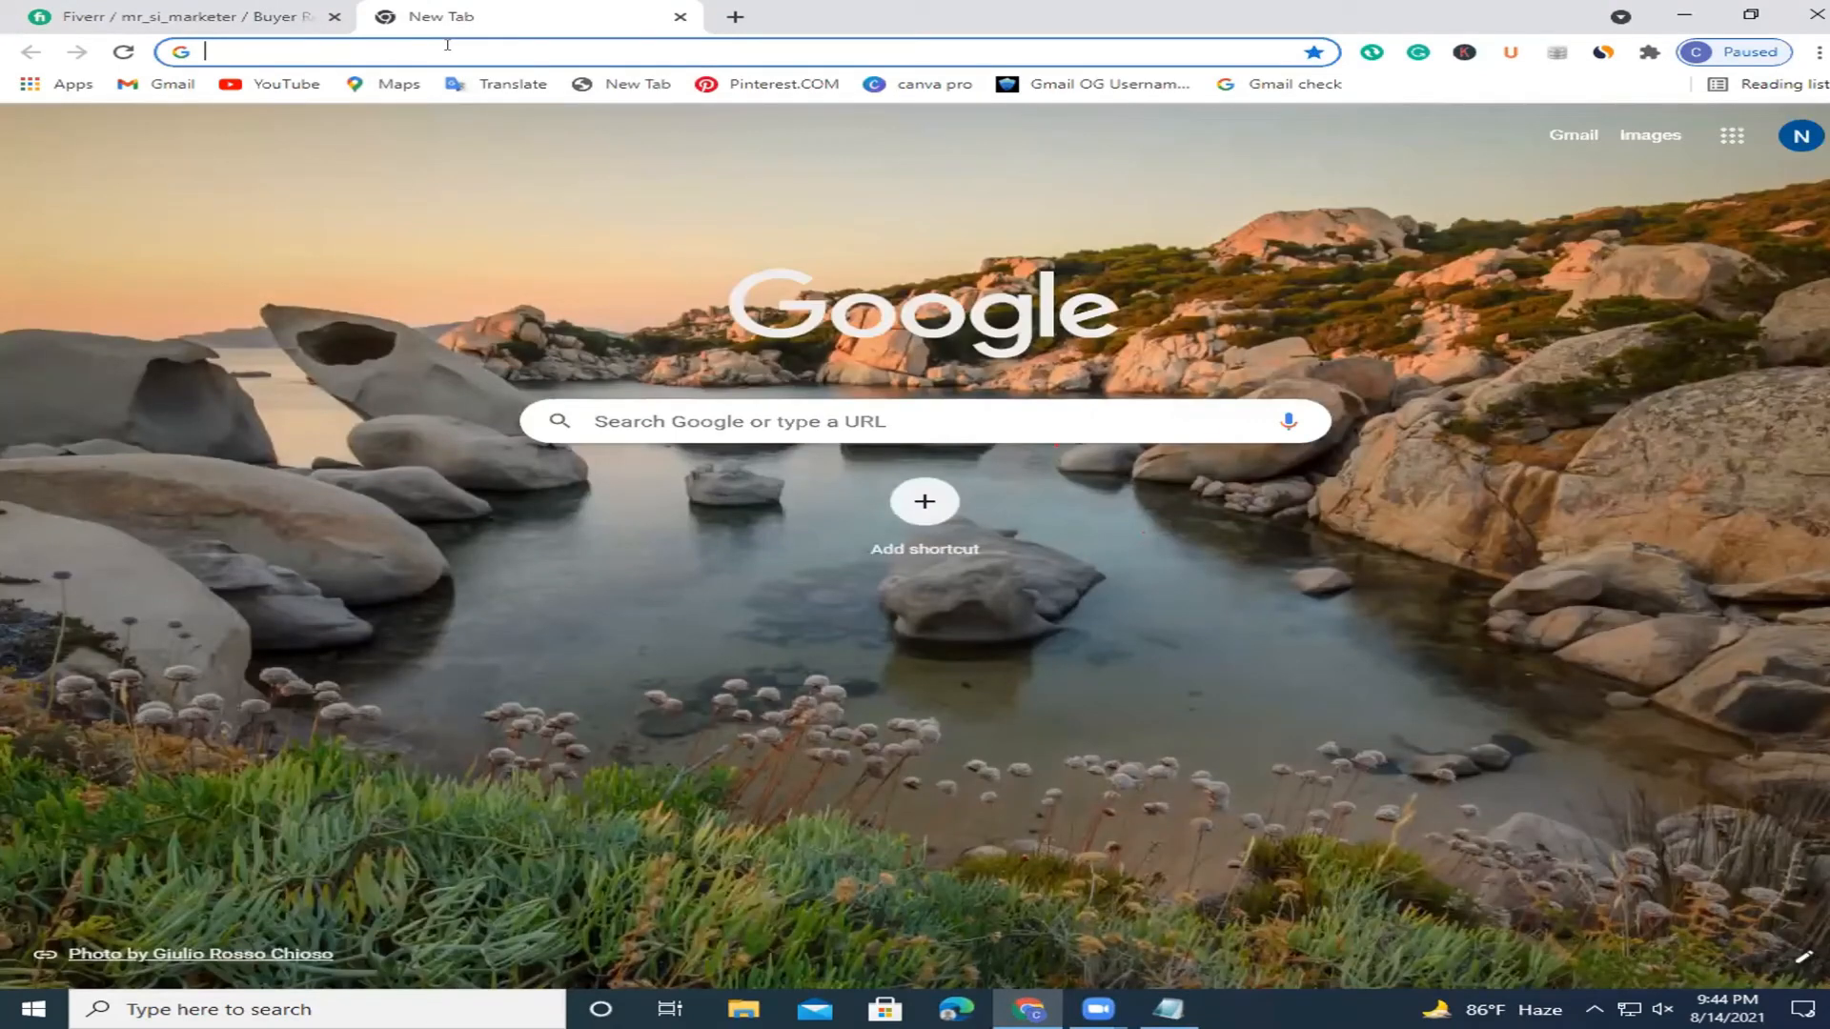
type("google")
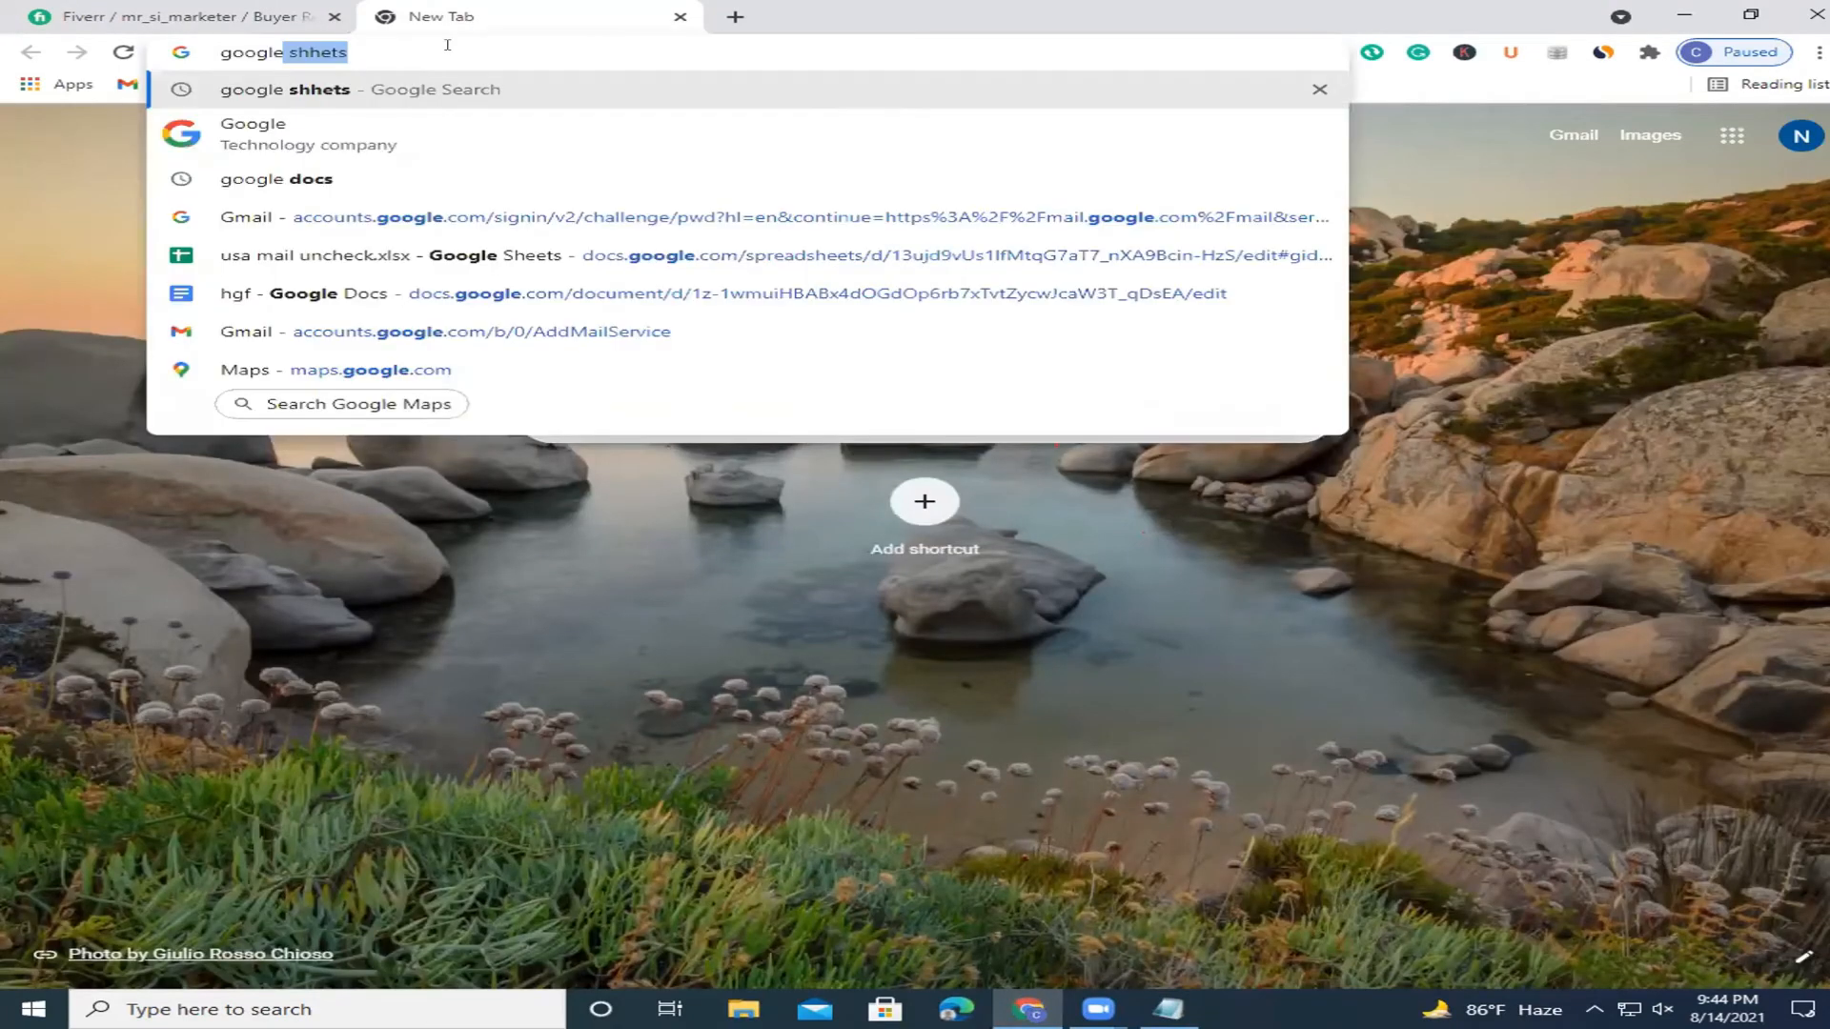
type(" fro")
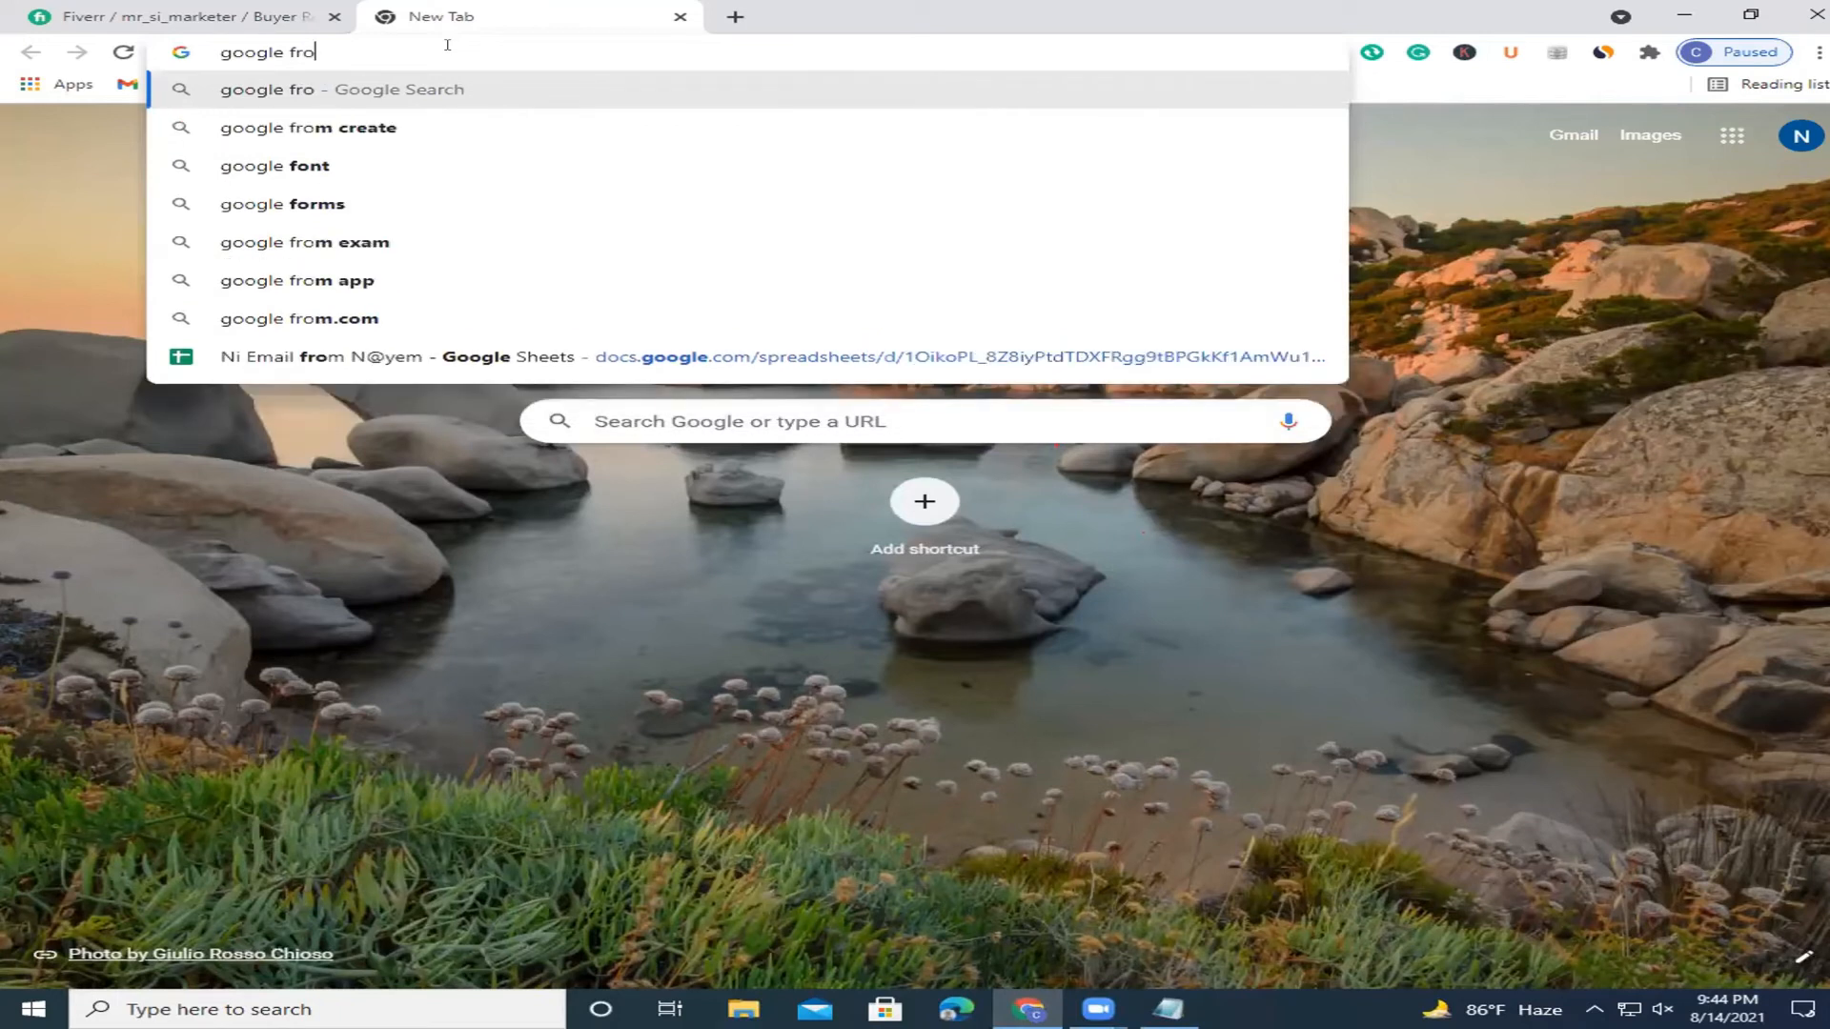
key("BackSpace")
key("BackSpace")
type("orm")
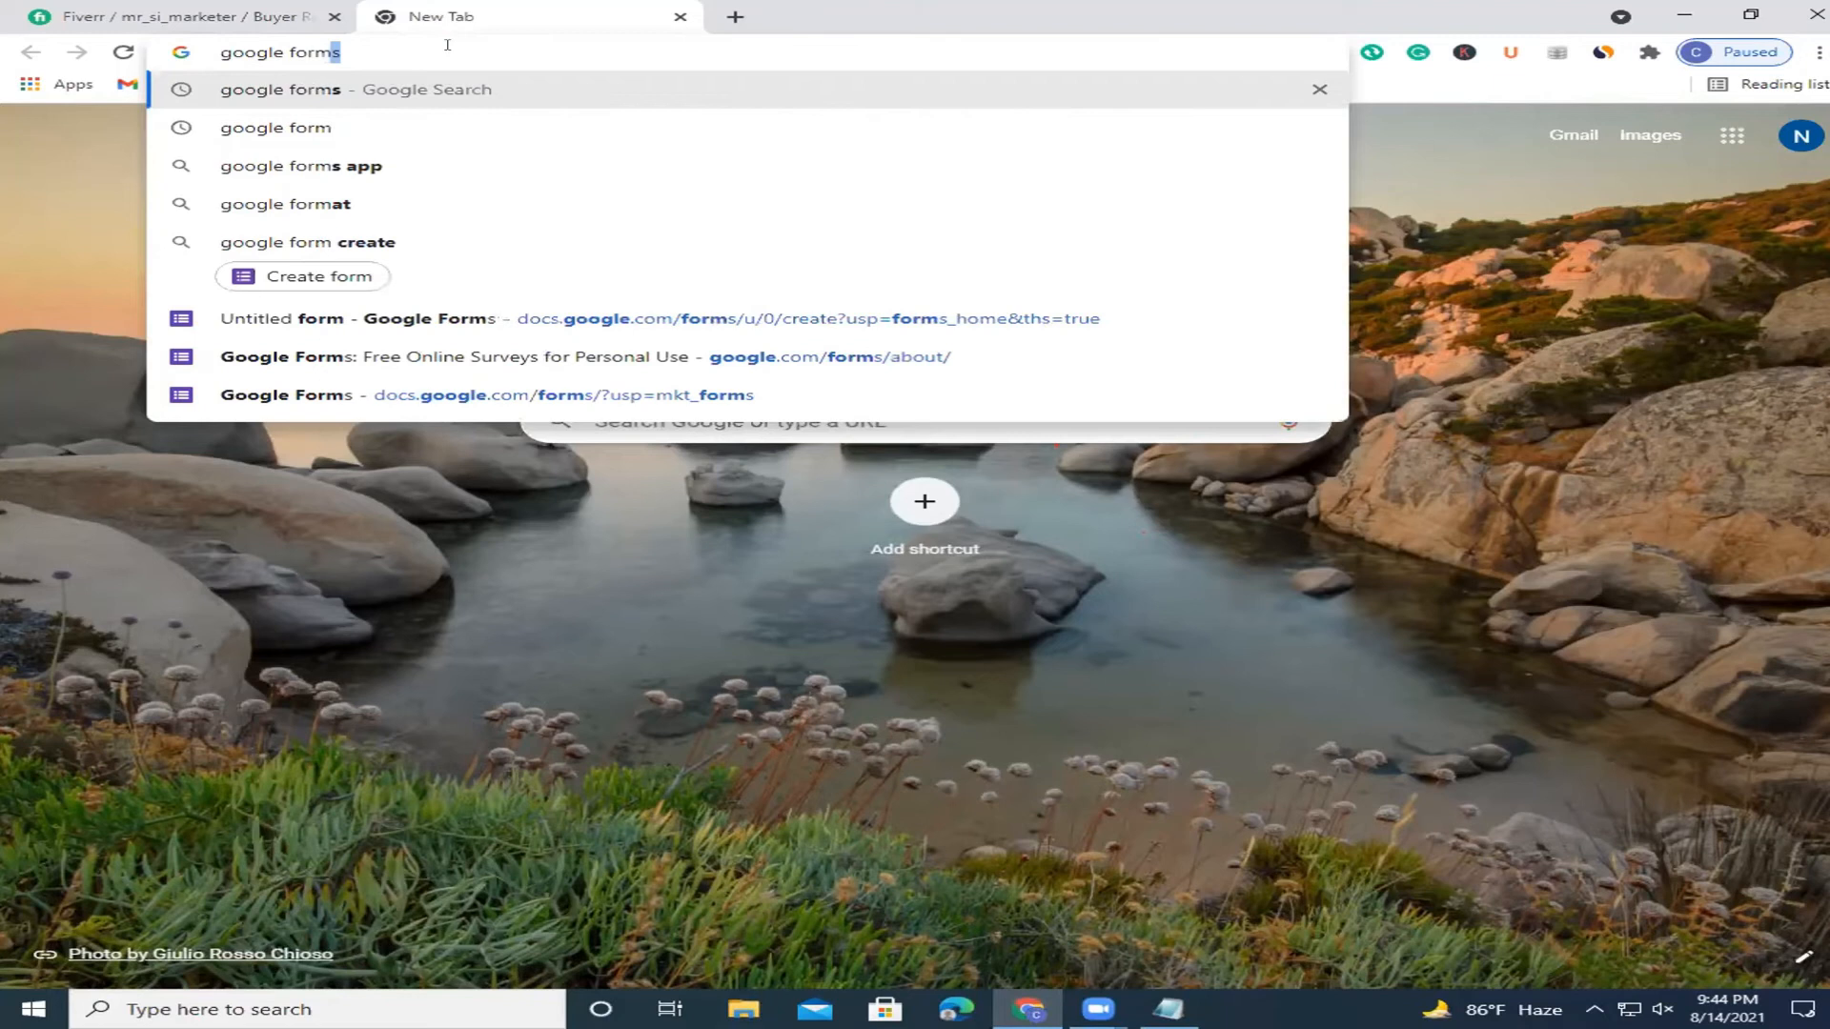
key("Return")
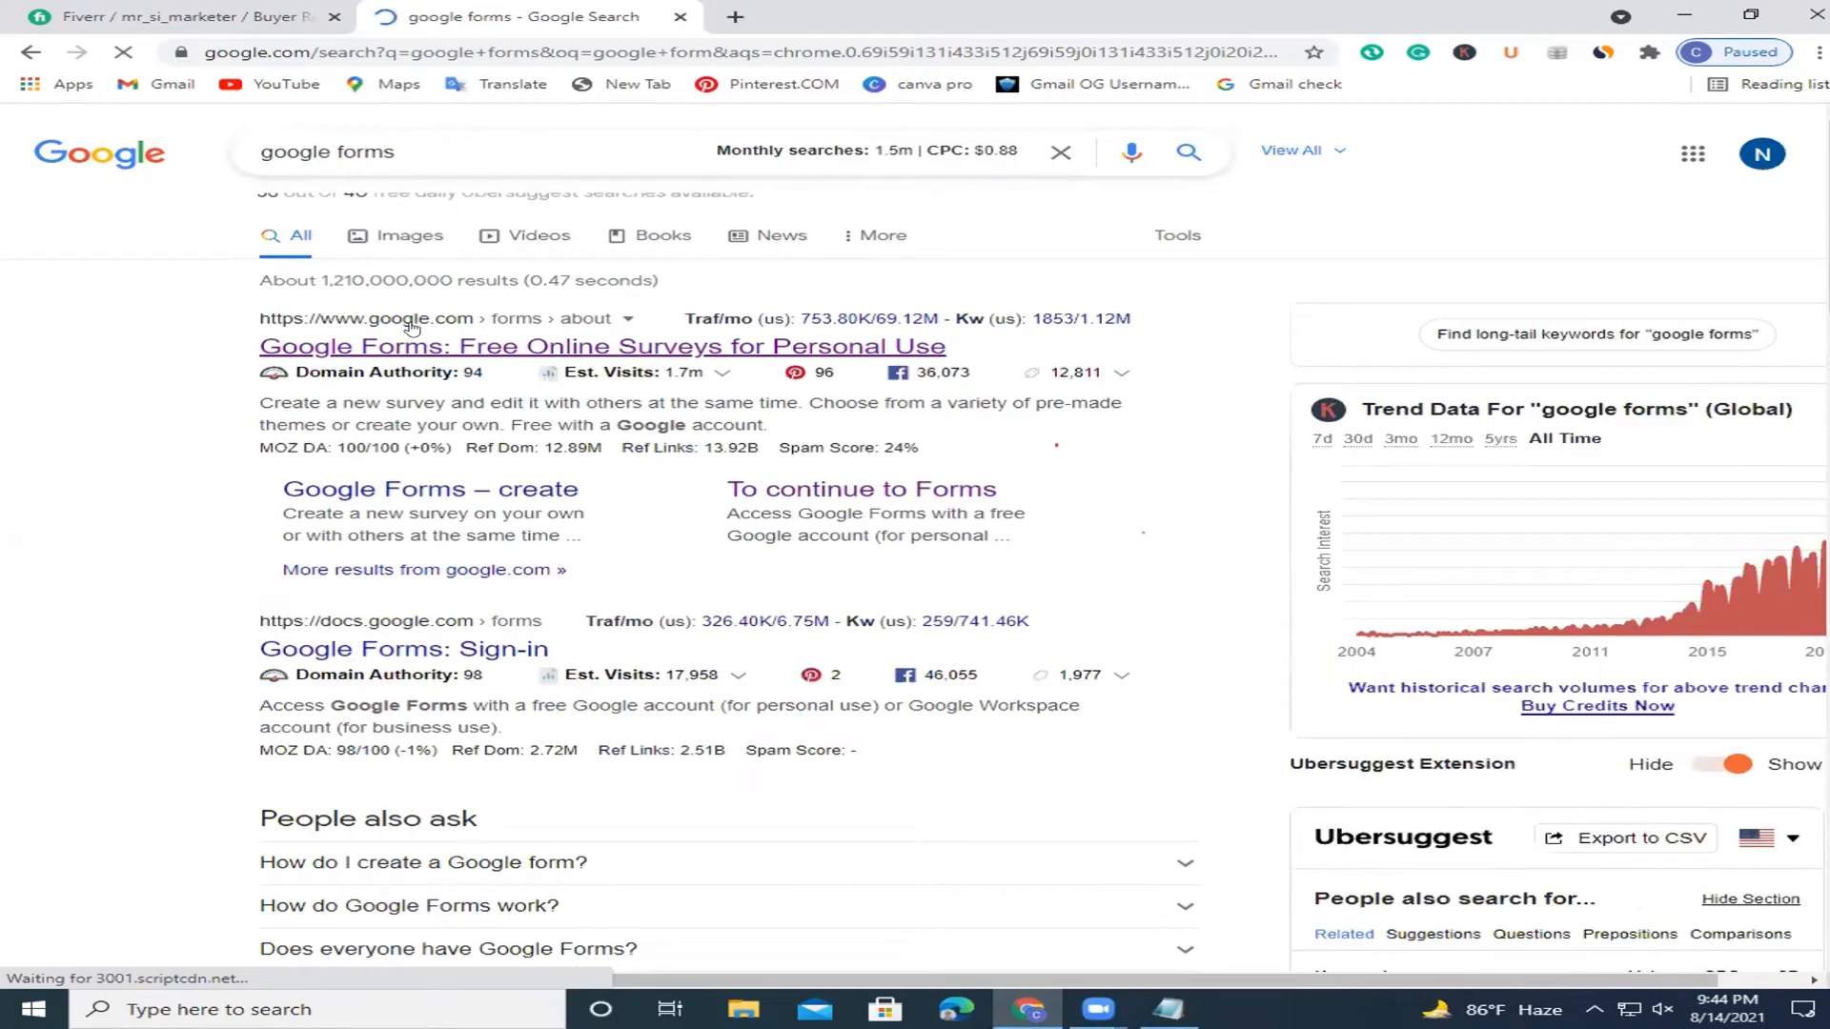
Open the 'Google Forms: Free Online Surveys' result and continue to the Google Forms home page.
left_click(411, 328)
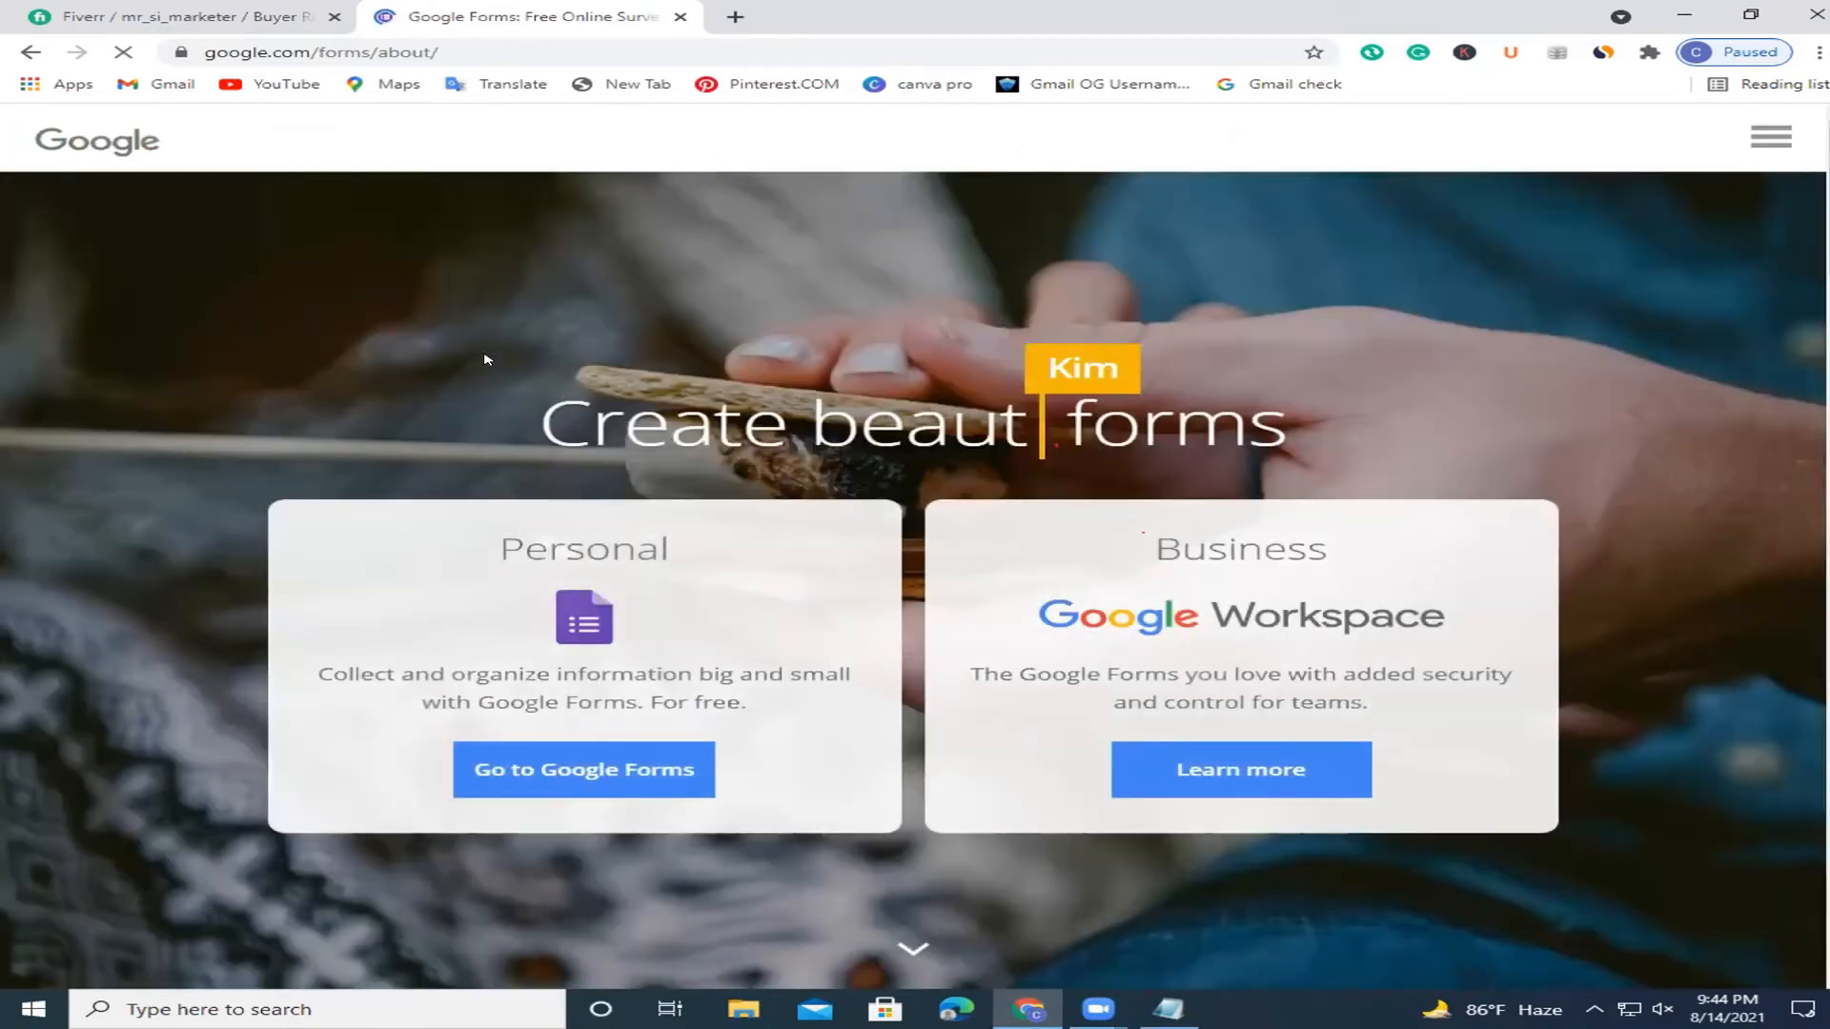
left_click(567, 774)
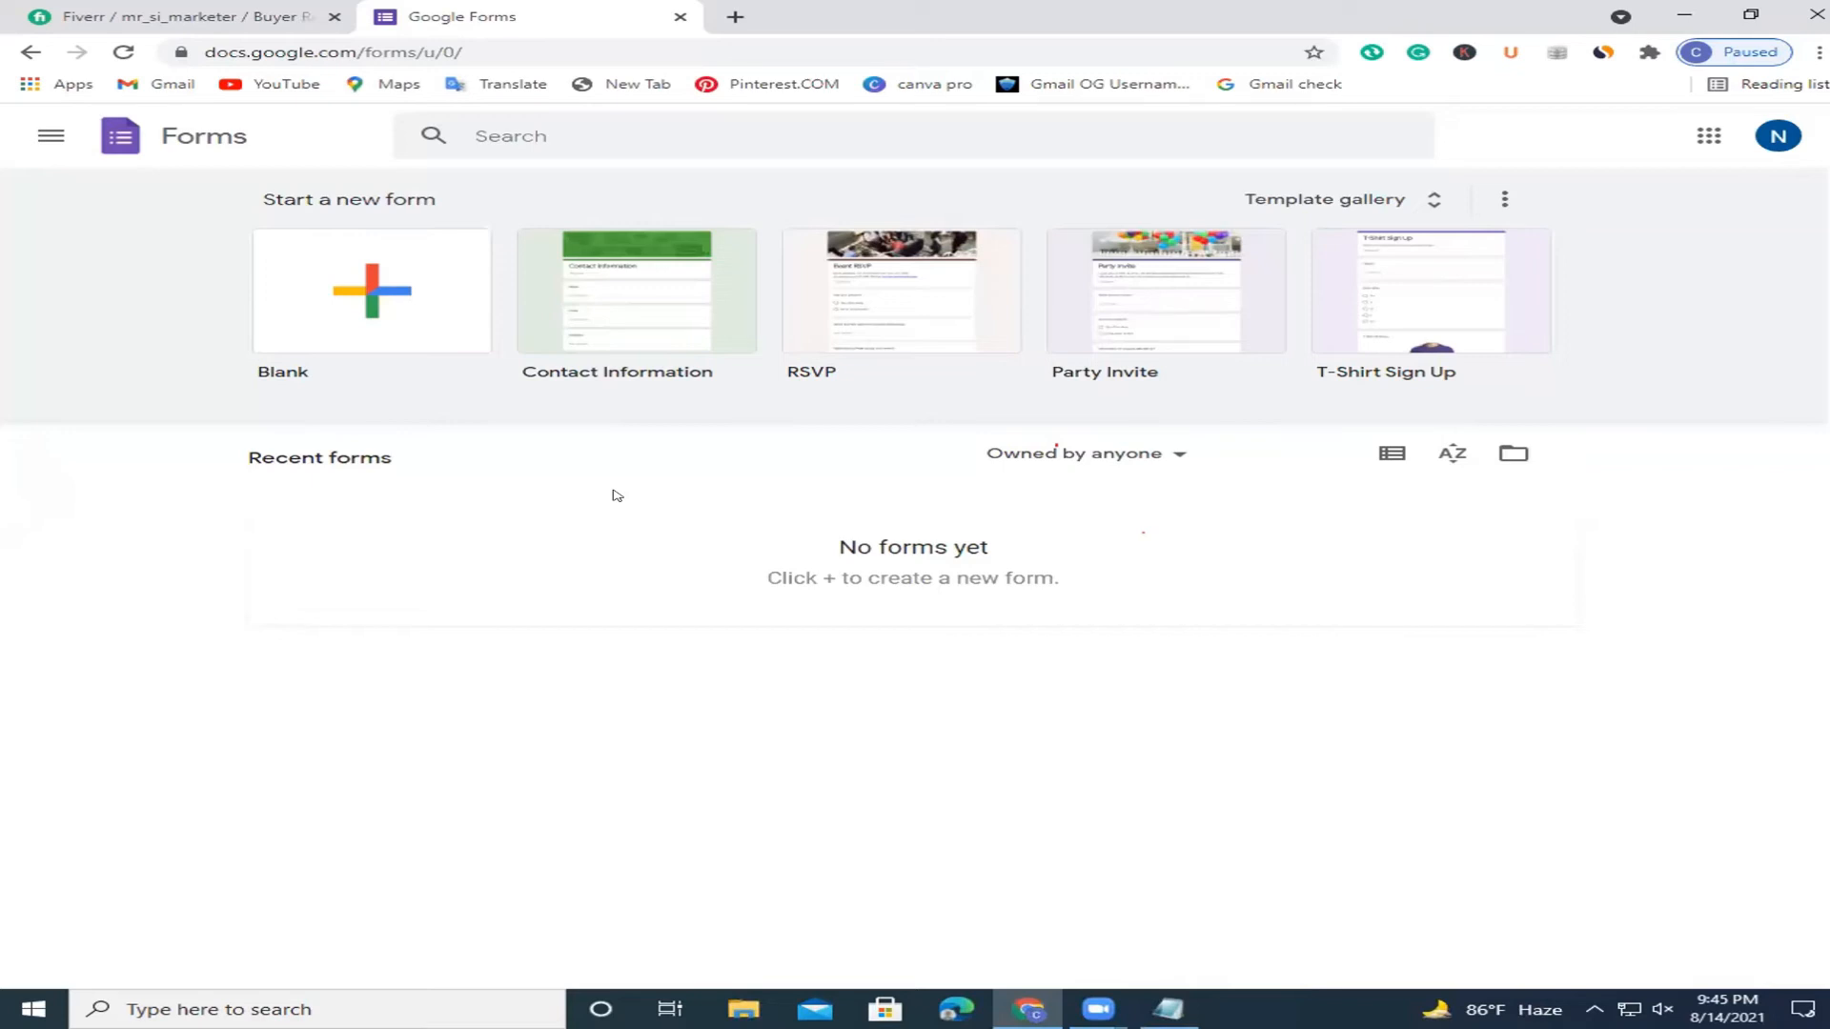
Start a blank form and title it 'Student Data colletion'.
left_click(332, 296)
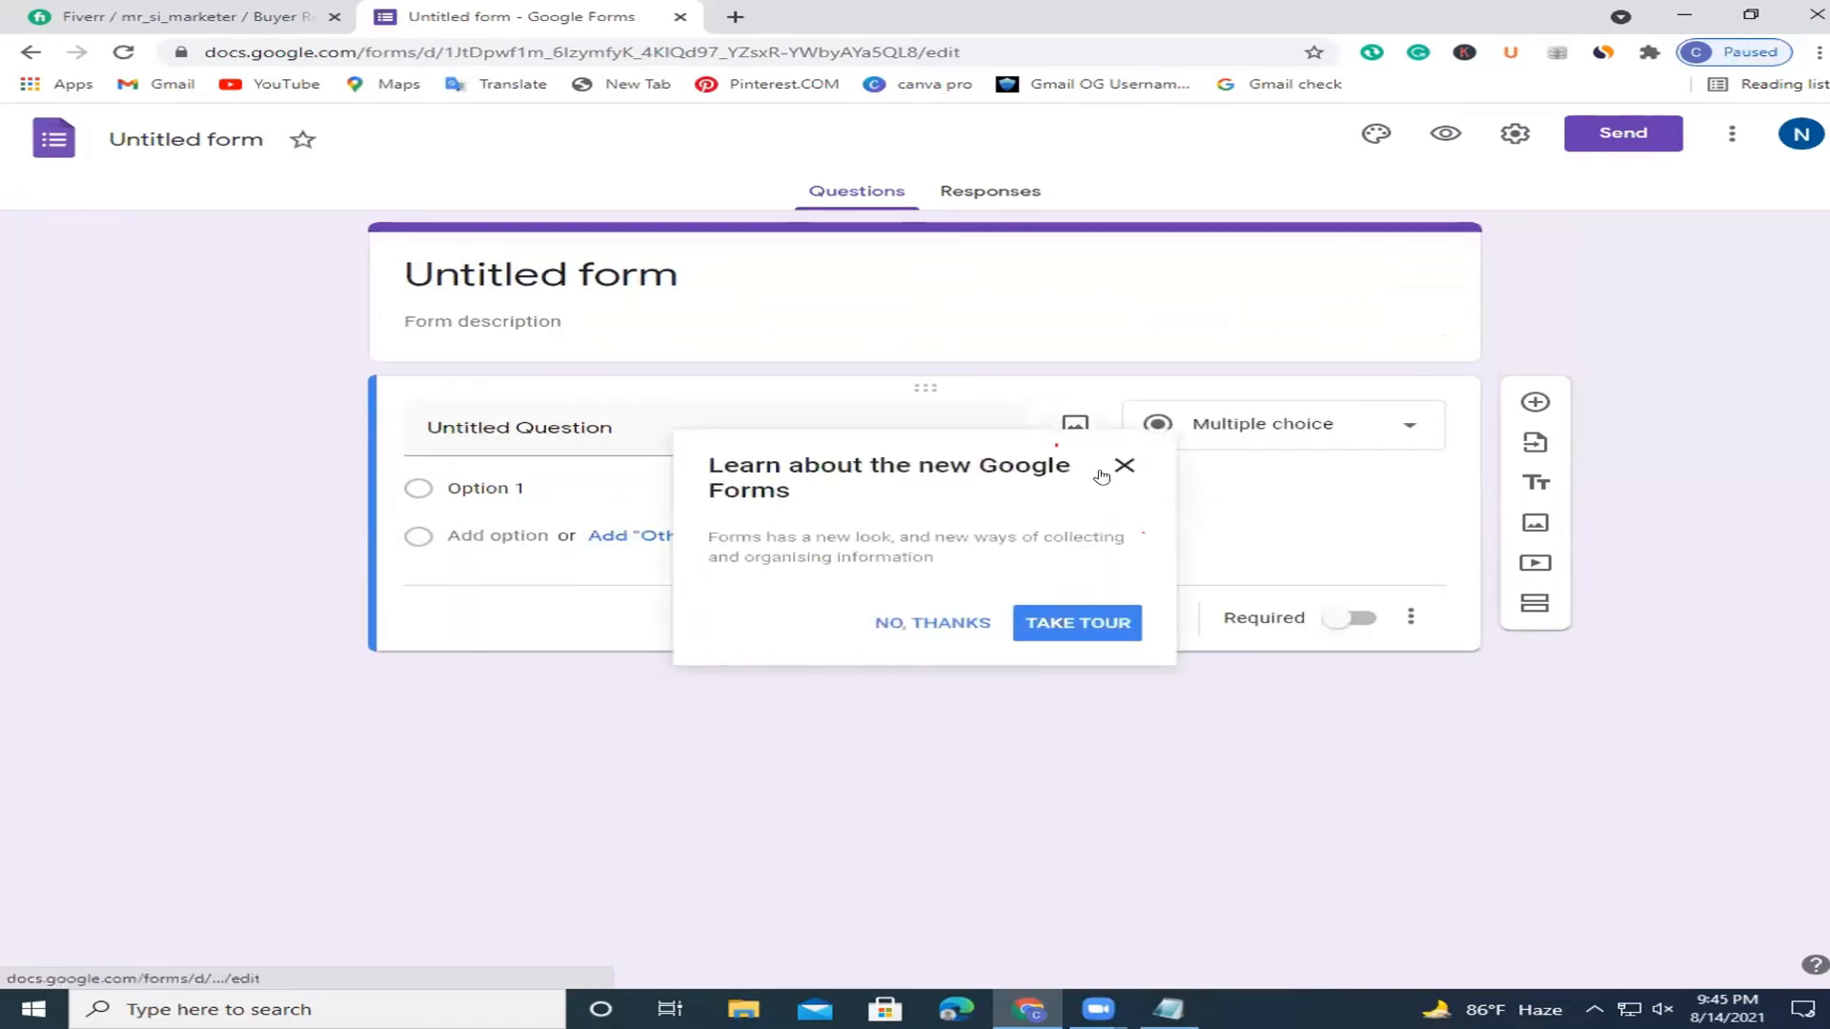
left_click(1121, 466)
left_click(728, 252)
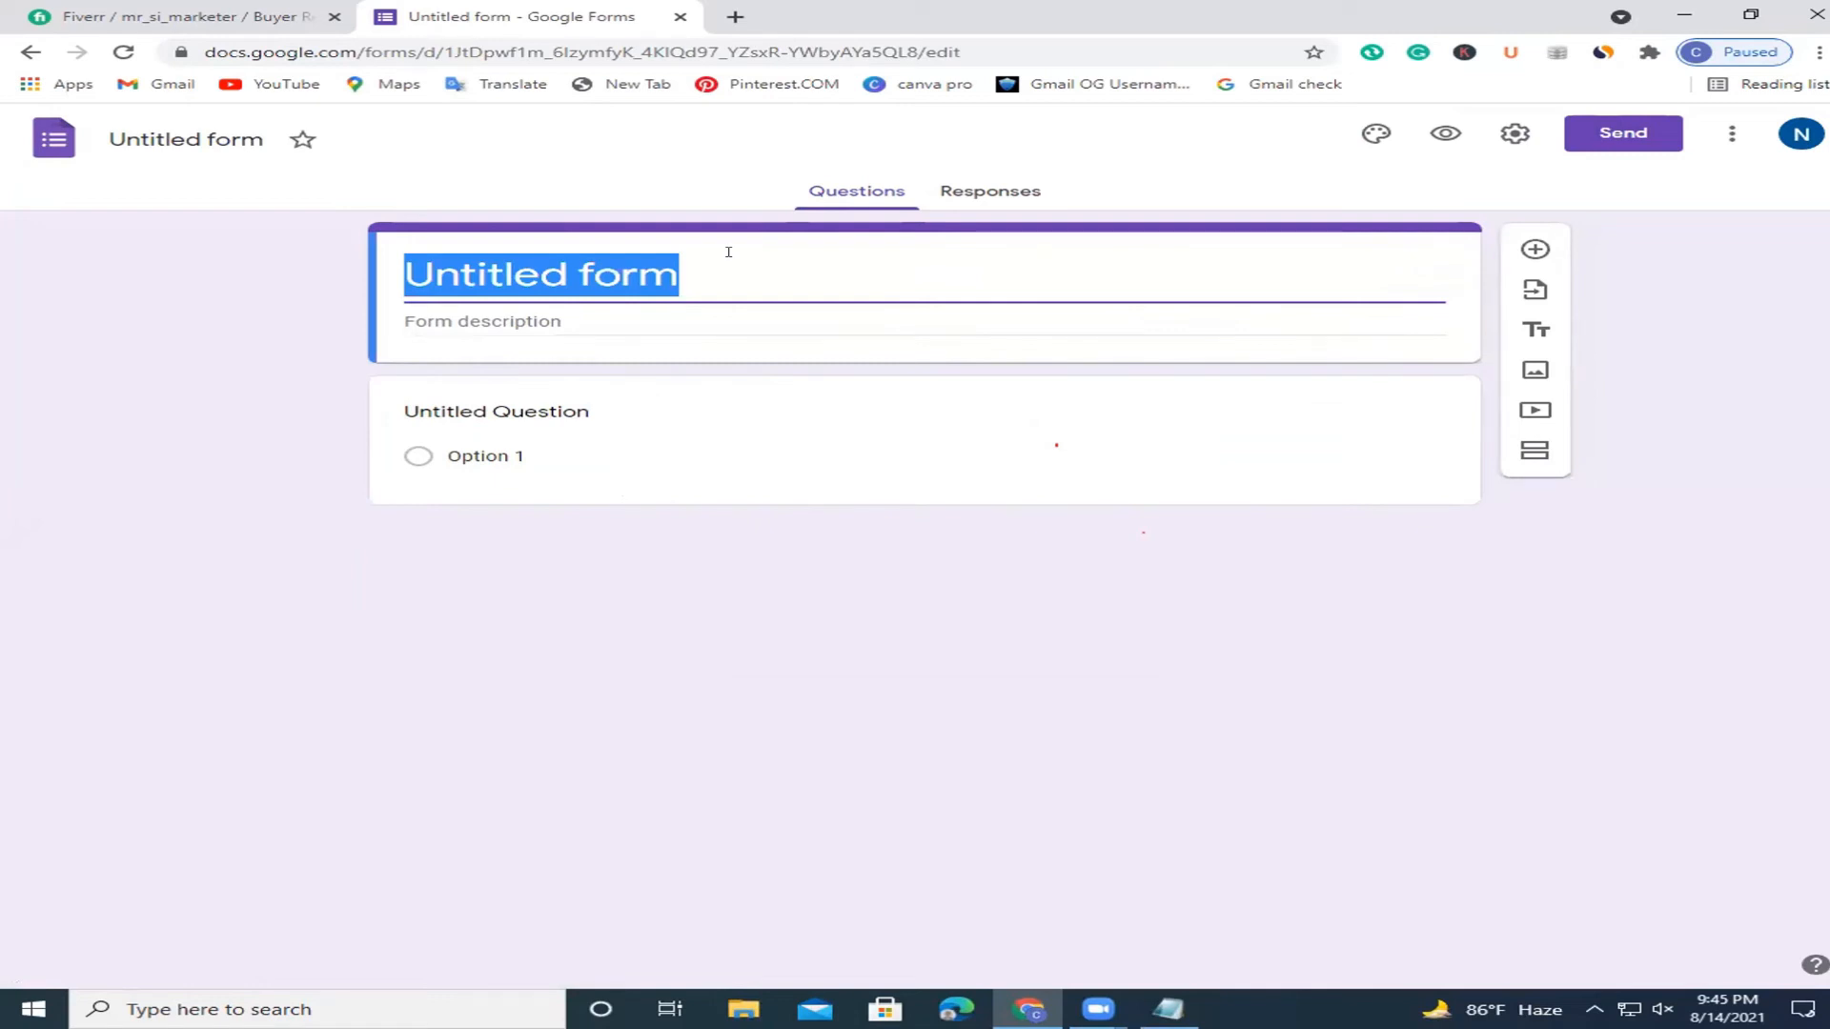
type("Studnet ")
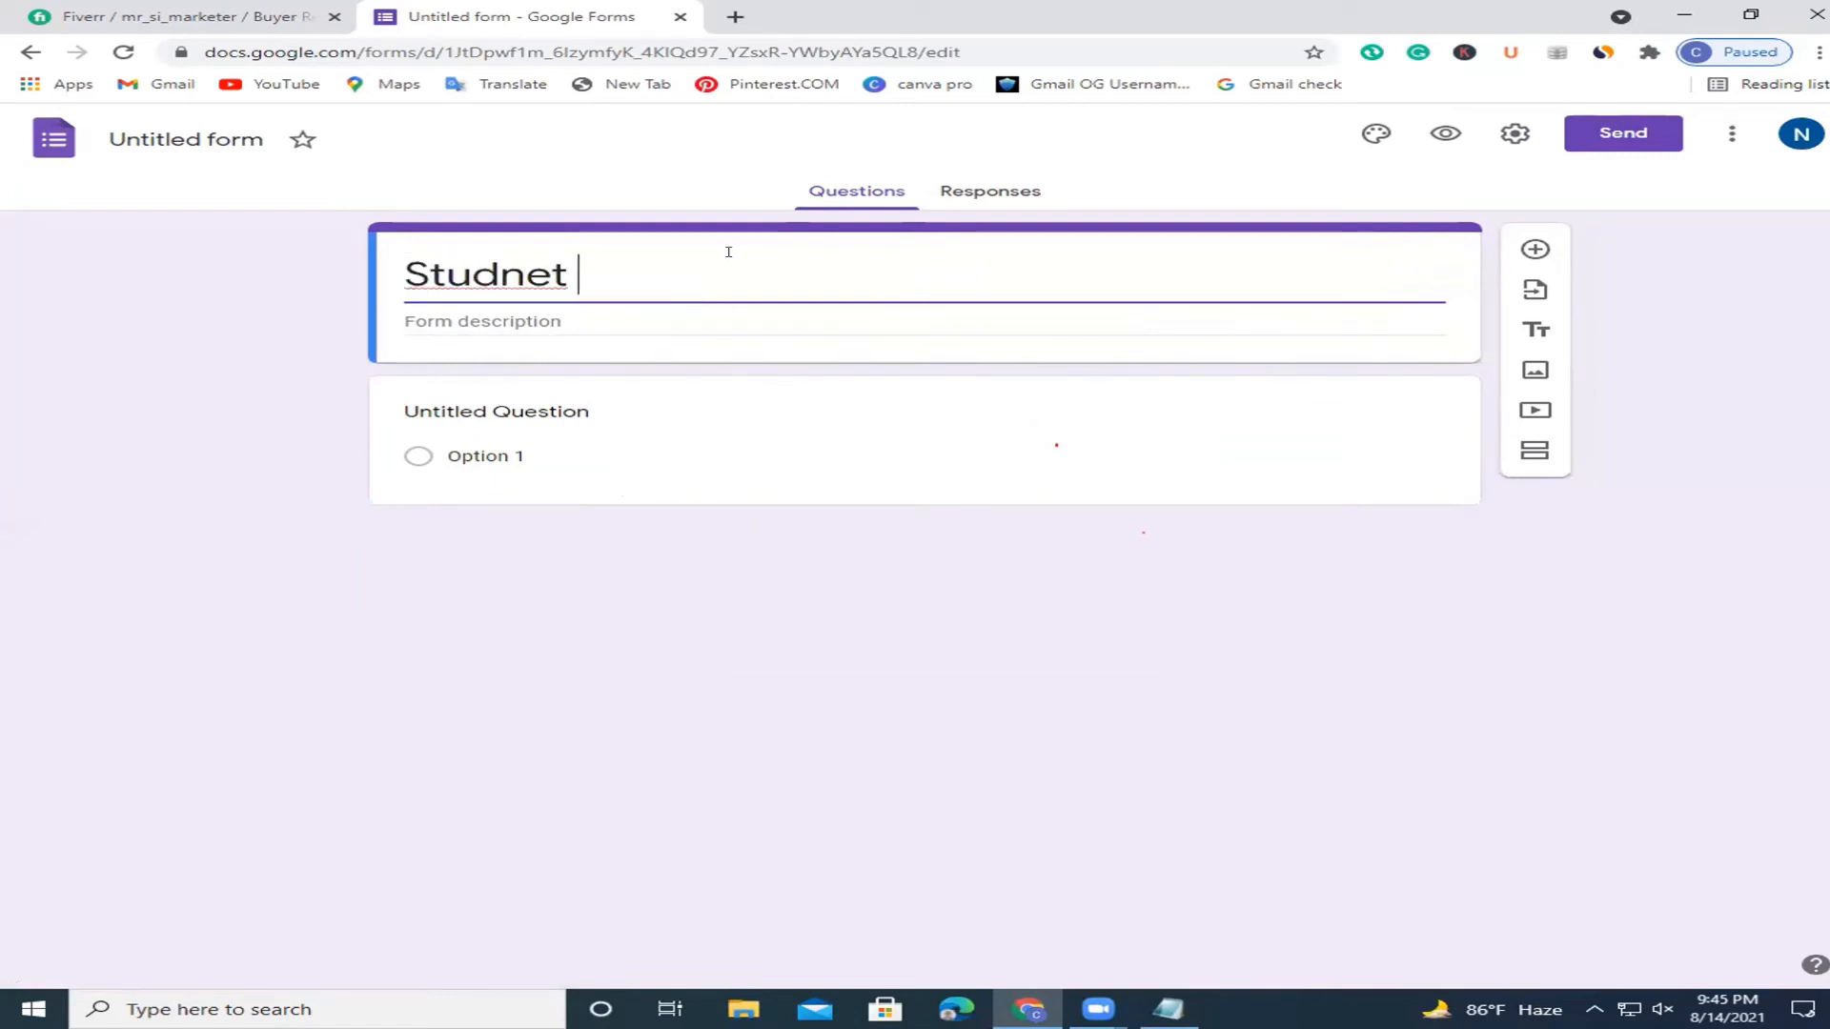
type("Infor")
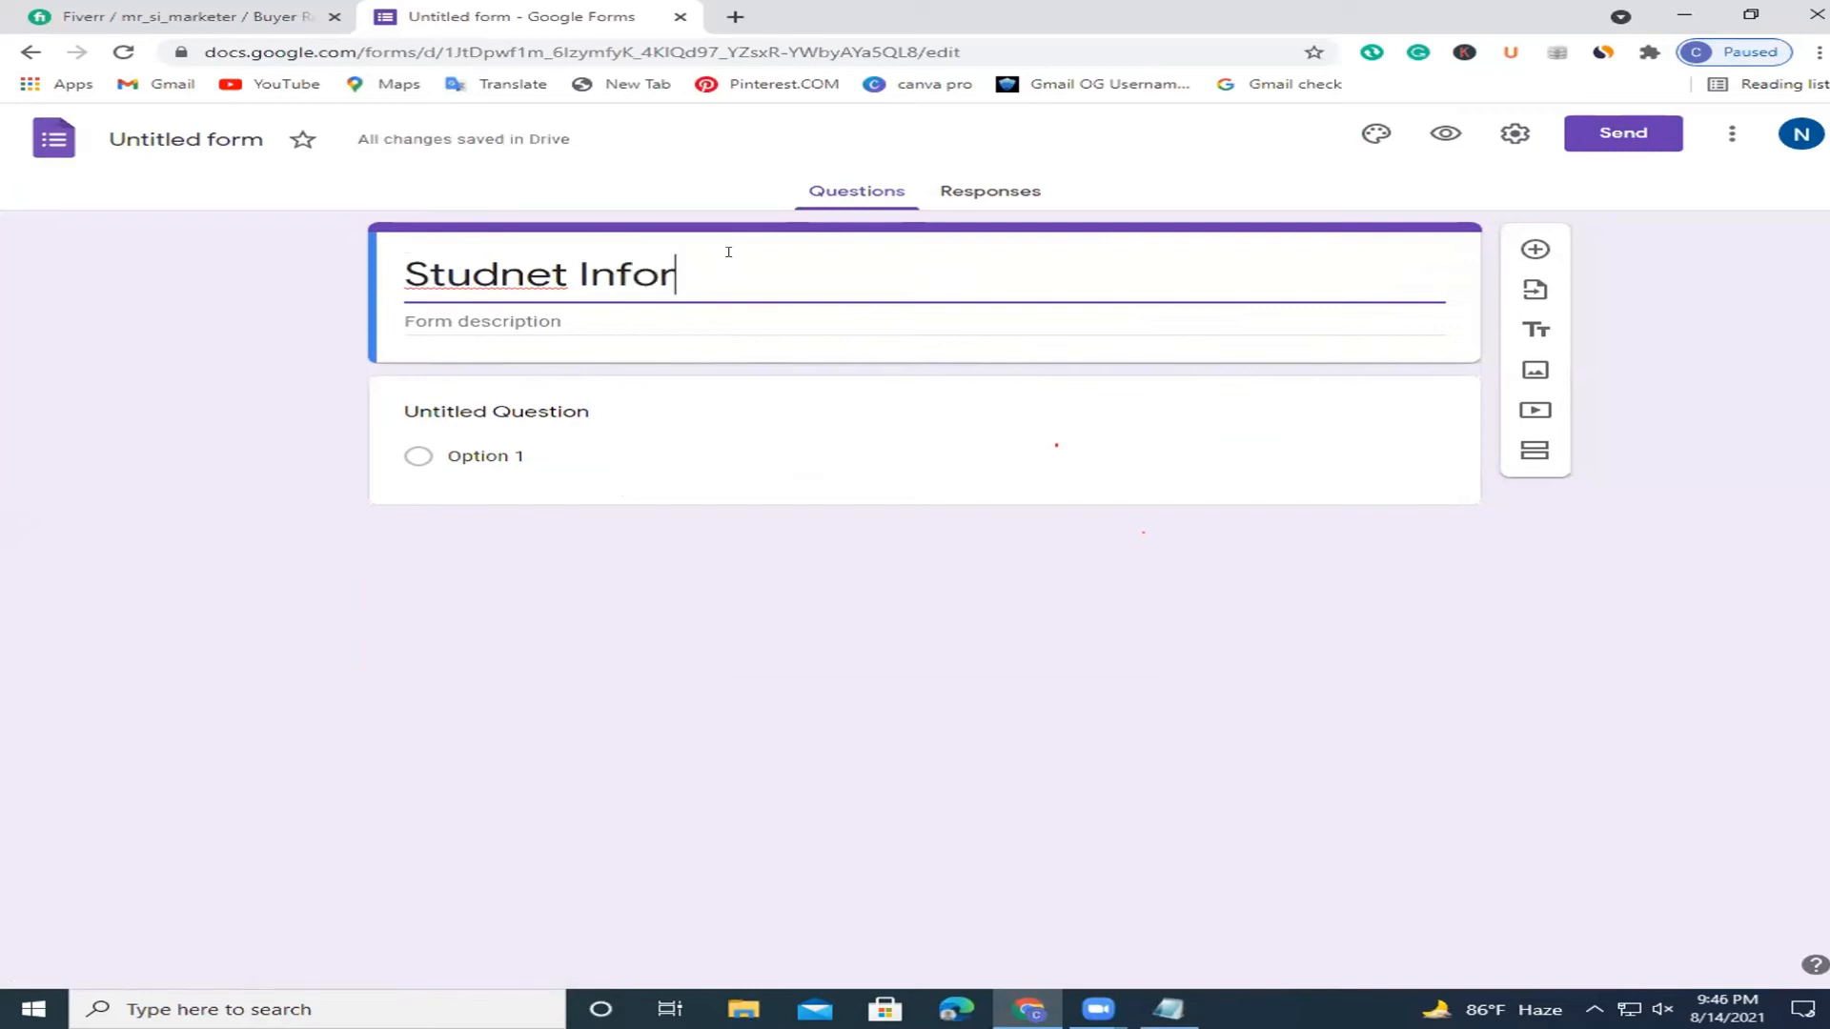
key("BackSpace")
key("BackSpace")
key("BackSpace")
key("BackSpace")
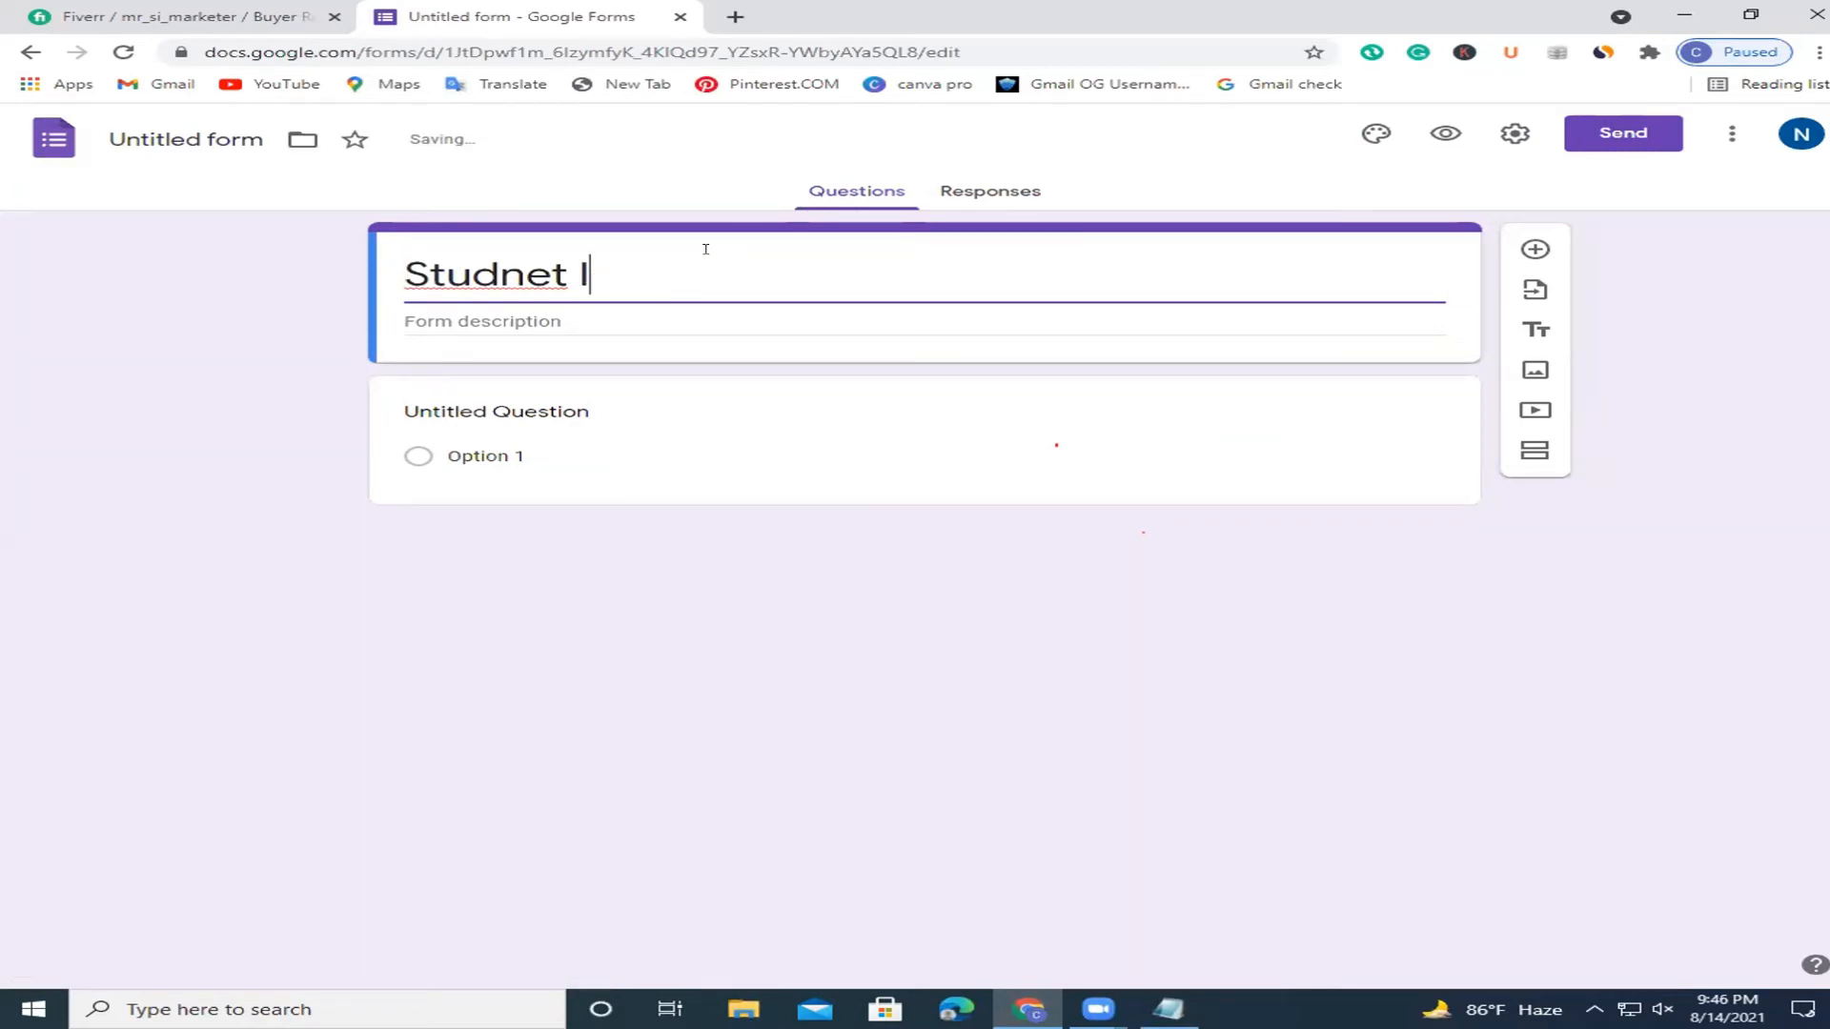
left_click(499, 272)
type("e")
key("Right")
key("Right")
key("BackSpace")
left_click(608, 269)
key("BackSpace")
type("Darta")
key("BackSpace")
key("BackSpace")
key("BackSpace")
key("BackSpace")
type("ta ")
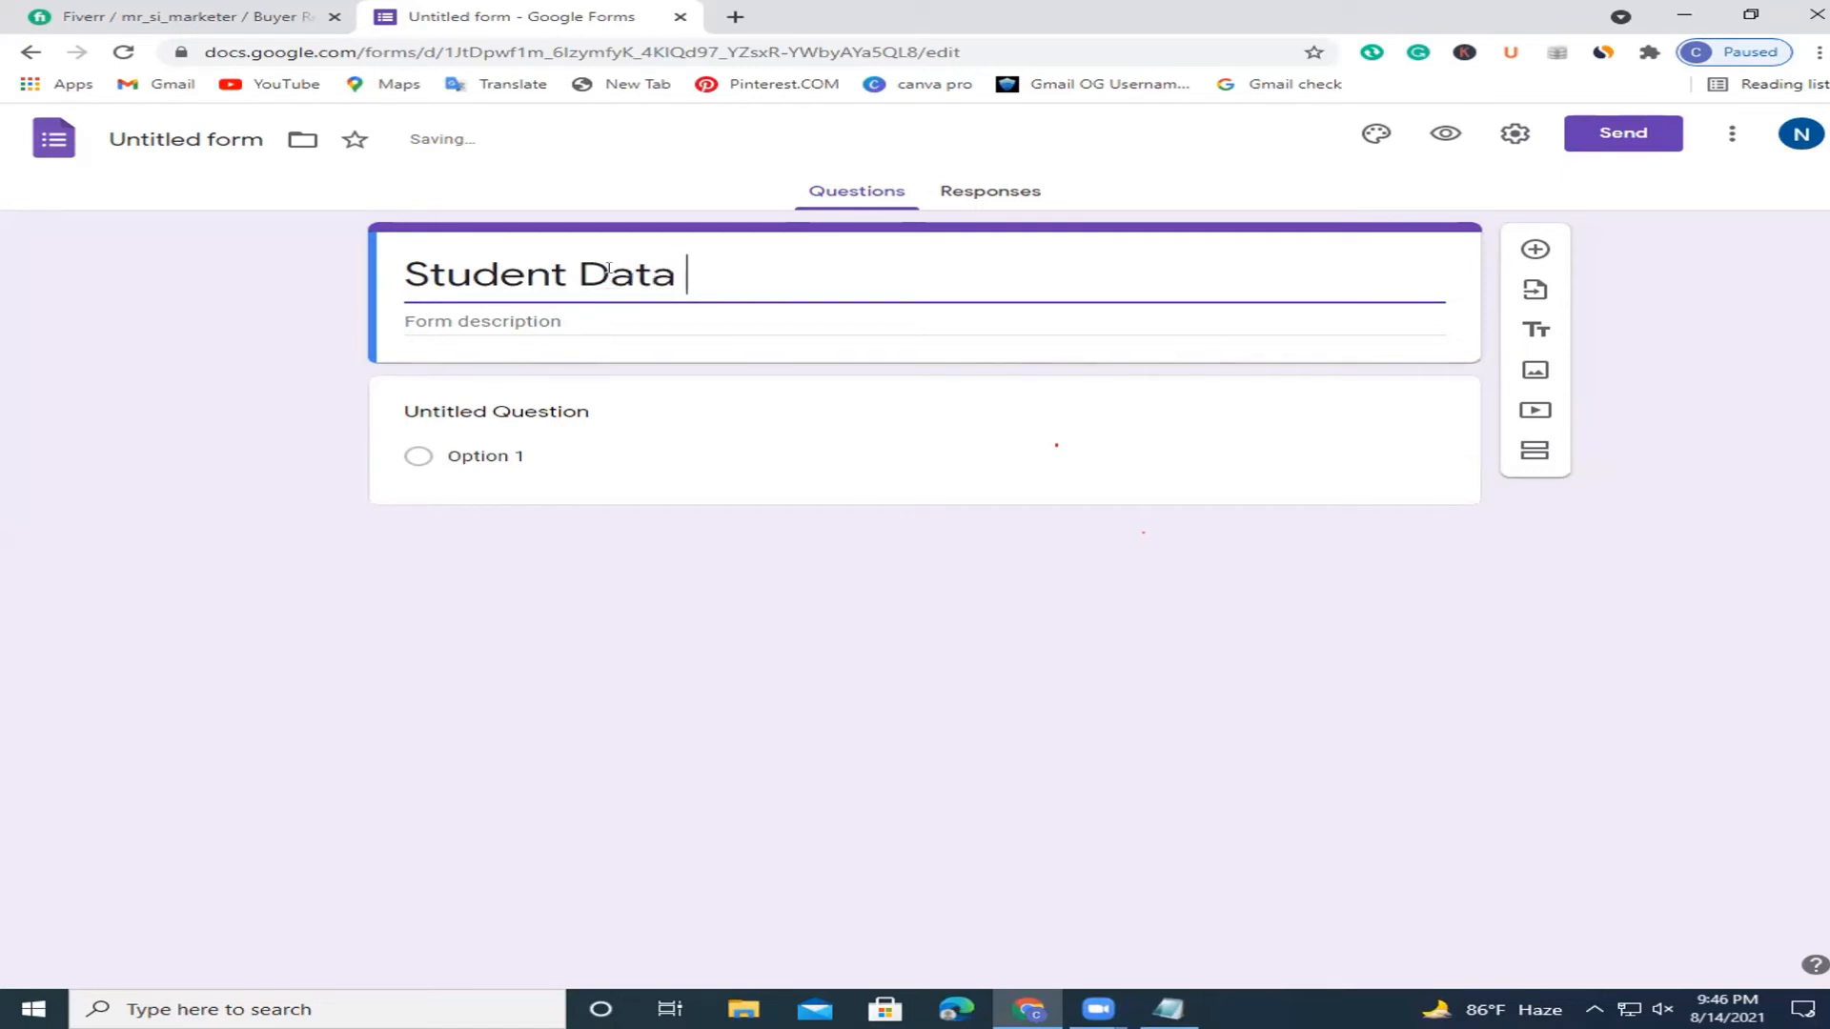
type("colletion")
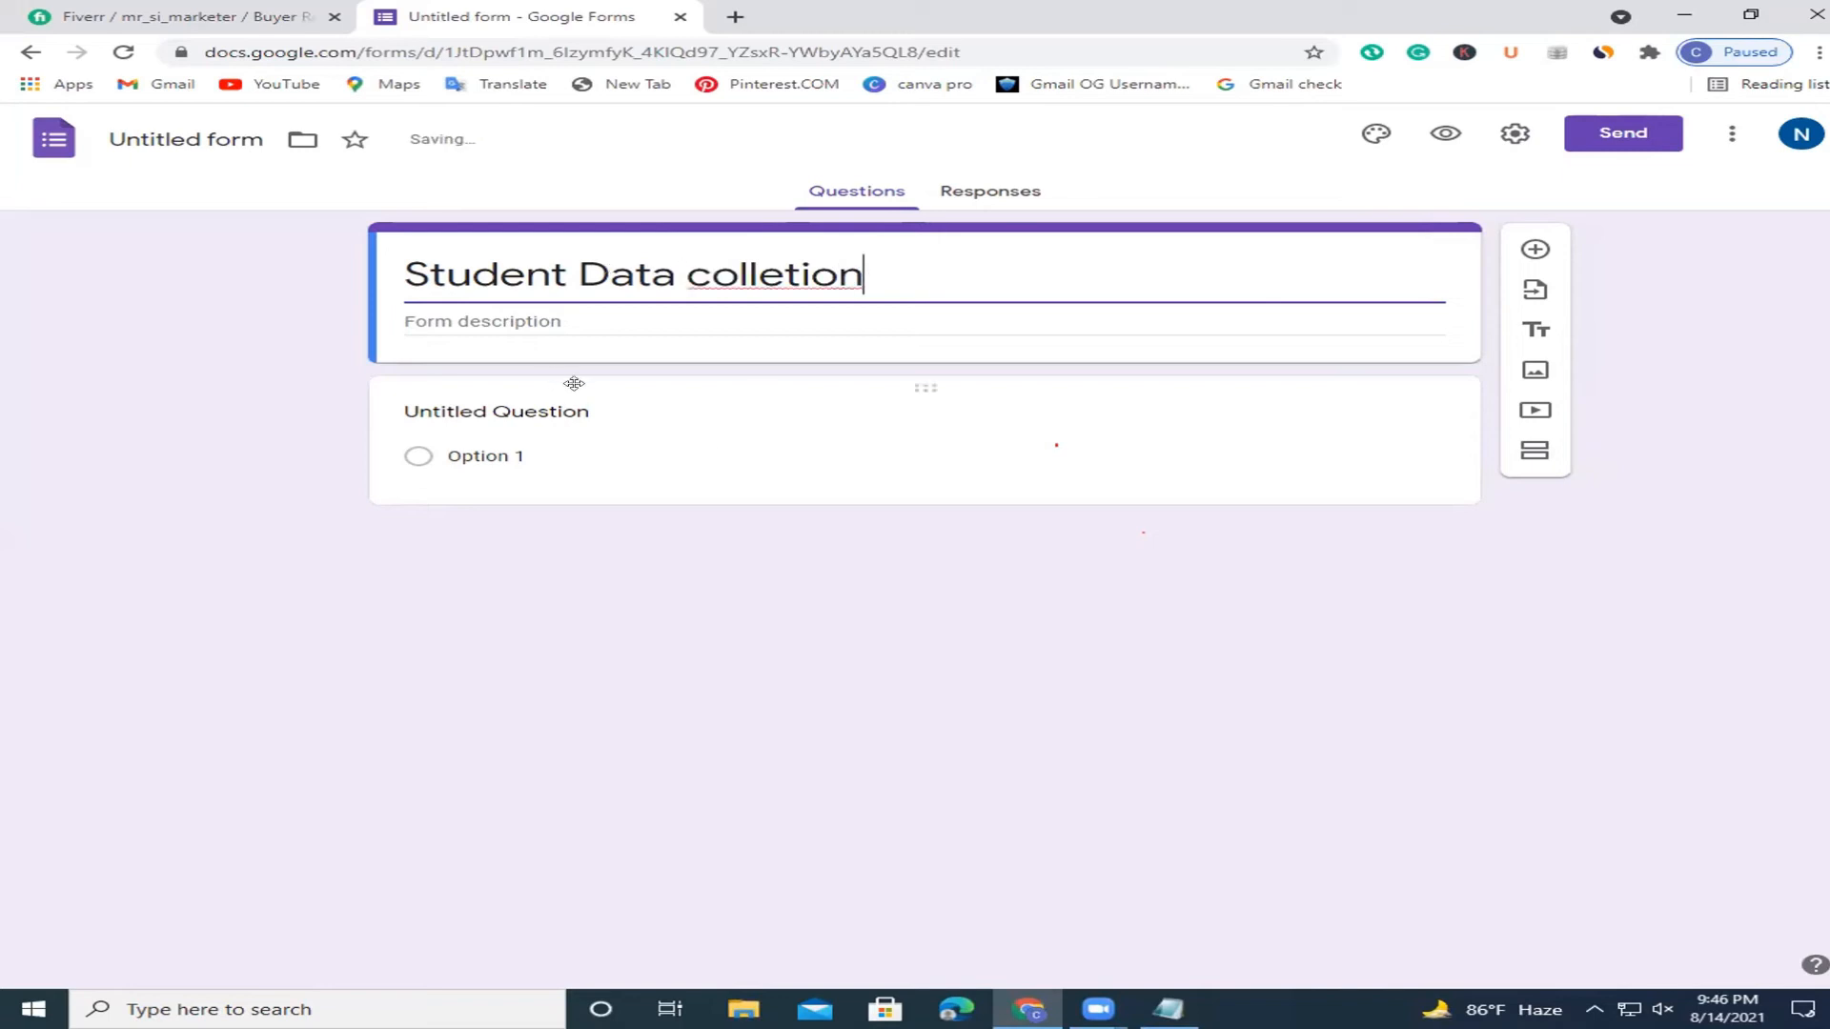
Add the description 'For practice purpose', correcting 'practise' via spelling suggestions.
left_click(497, 320)
type("Form")
key("BackSpace")
key("BackSpace")
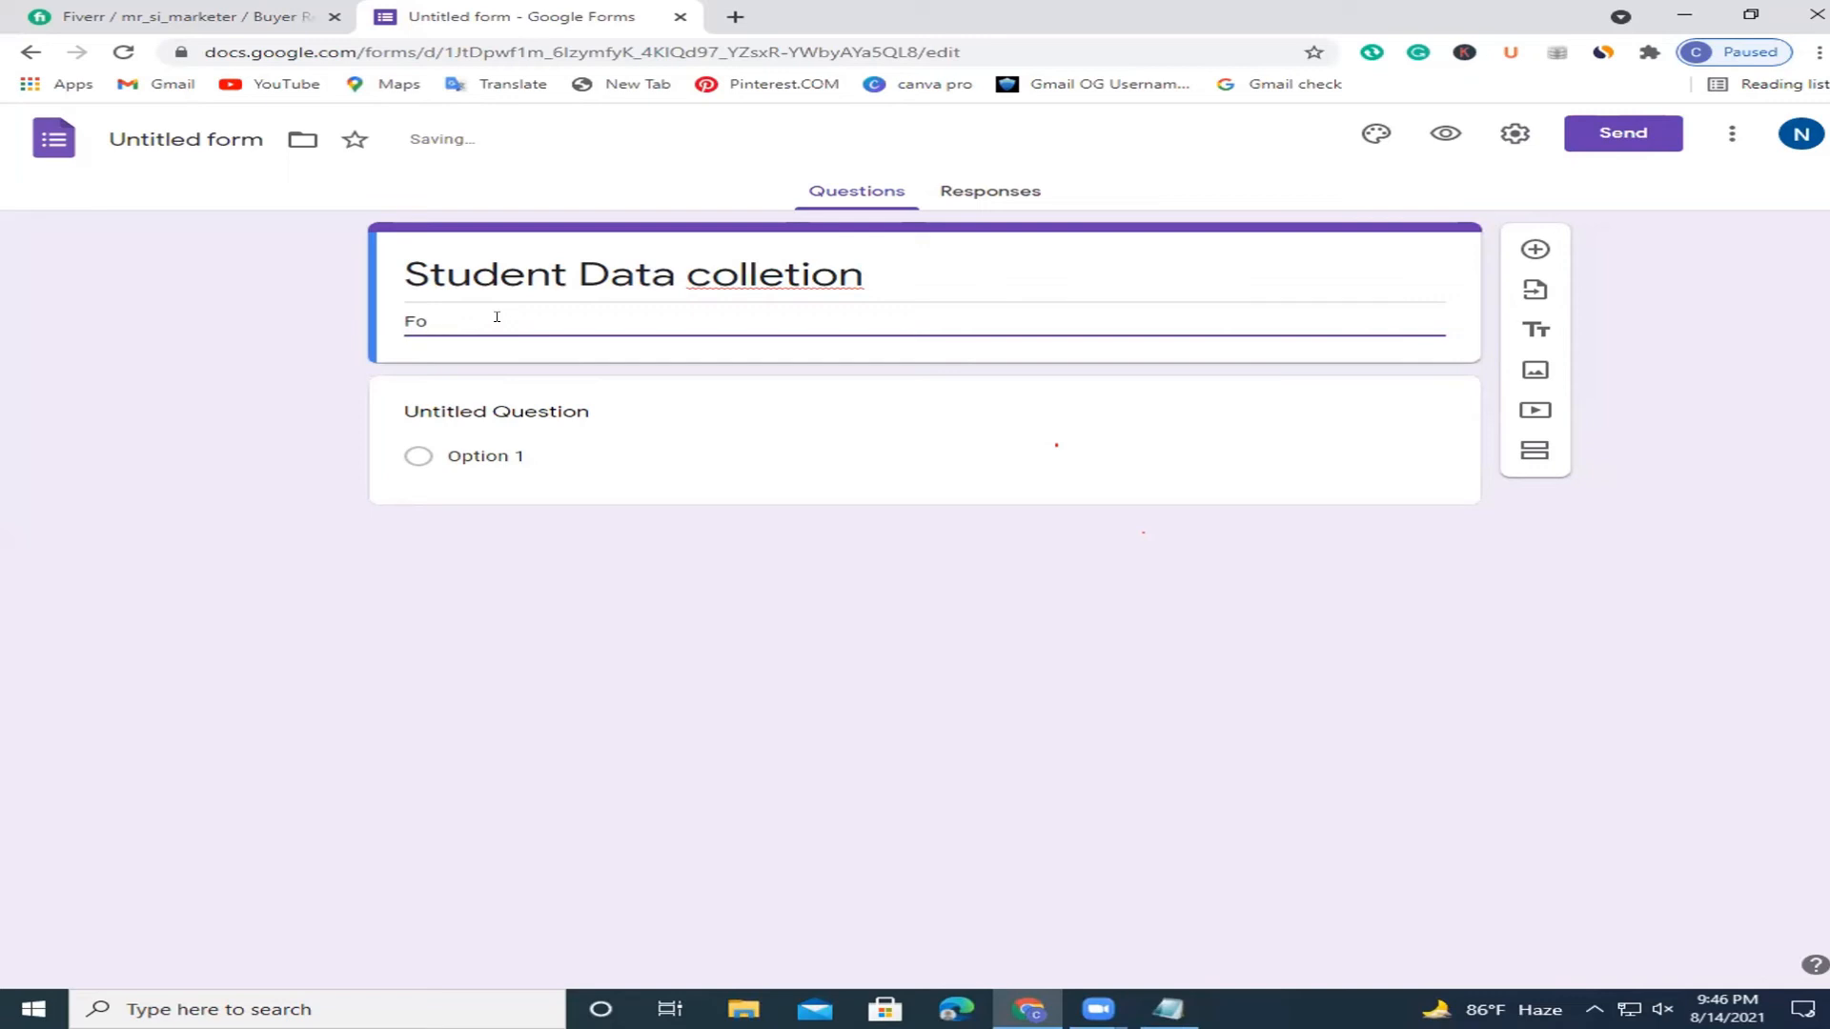
type("r practise purpose")
right_click(493, 321)
left_click(576, 349)
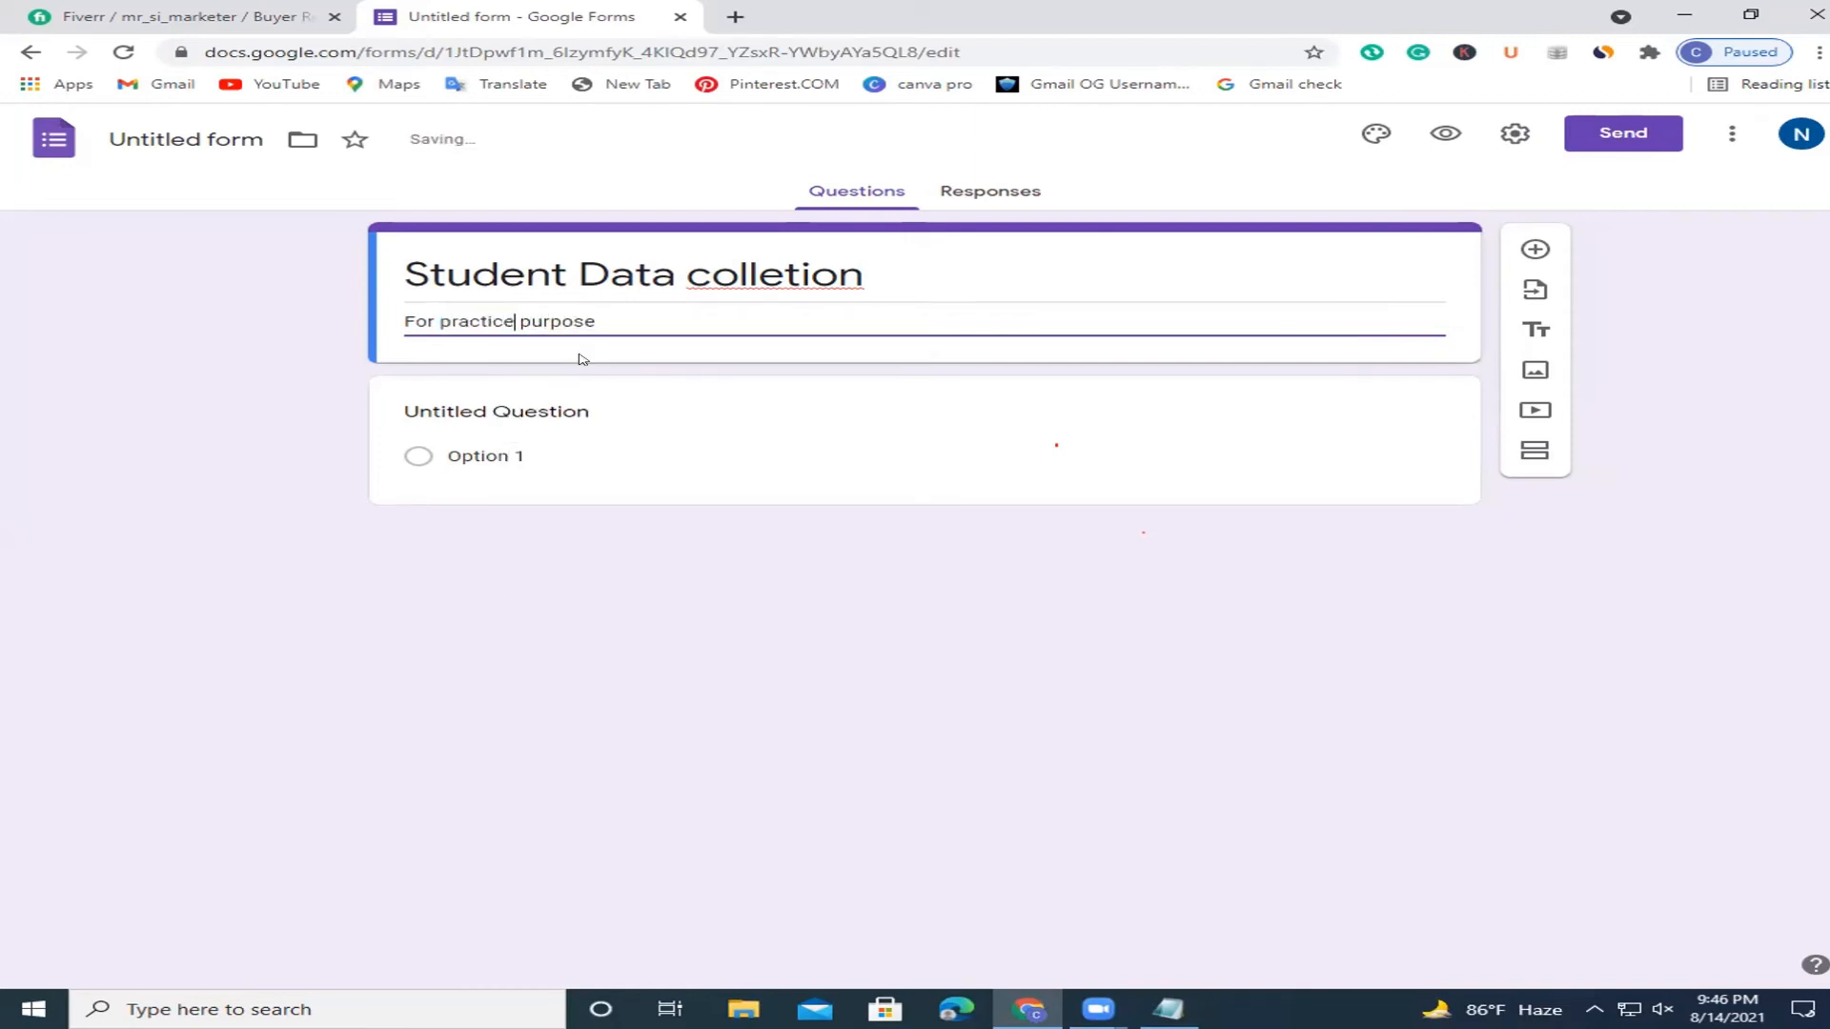
left_click(461, 415)
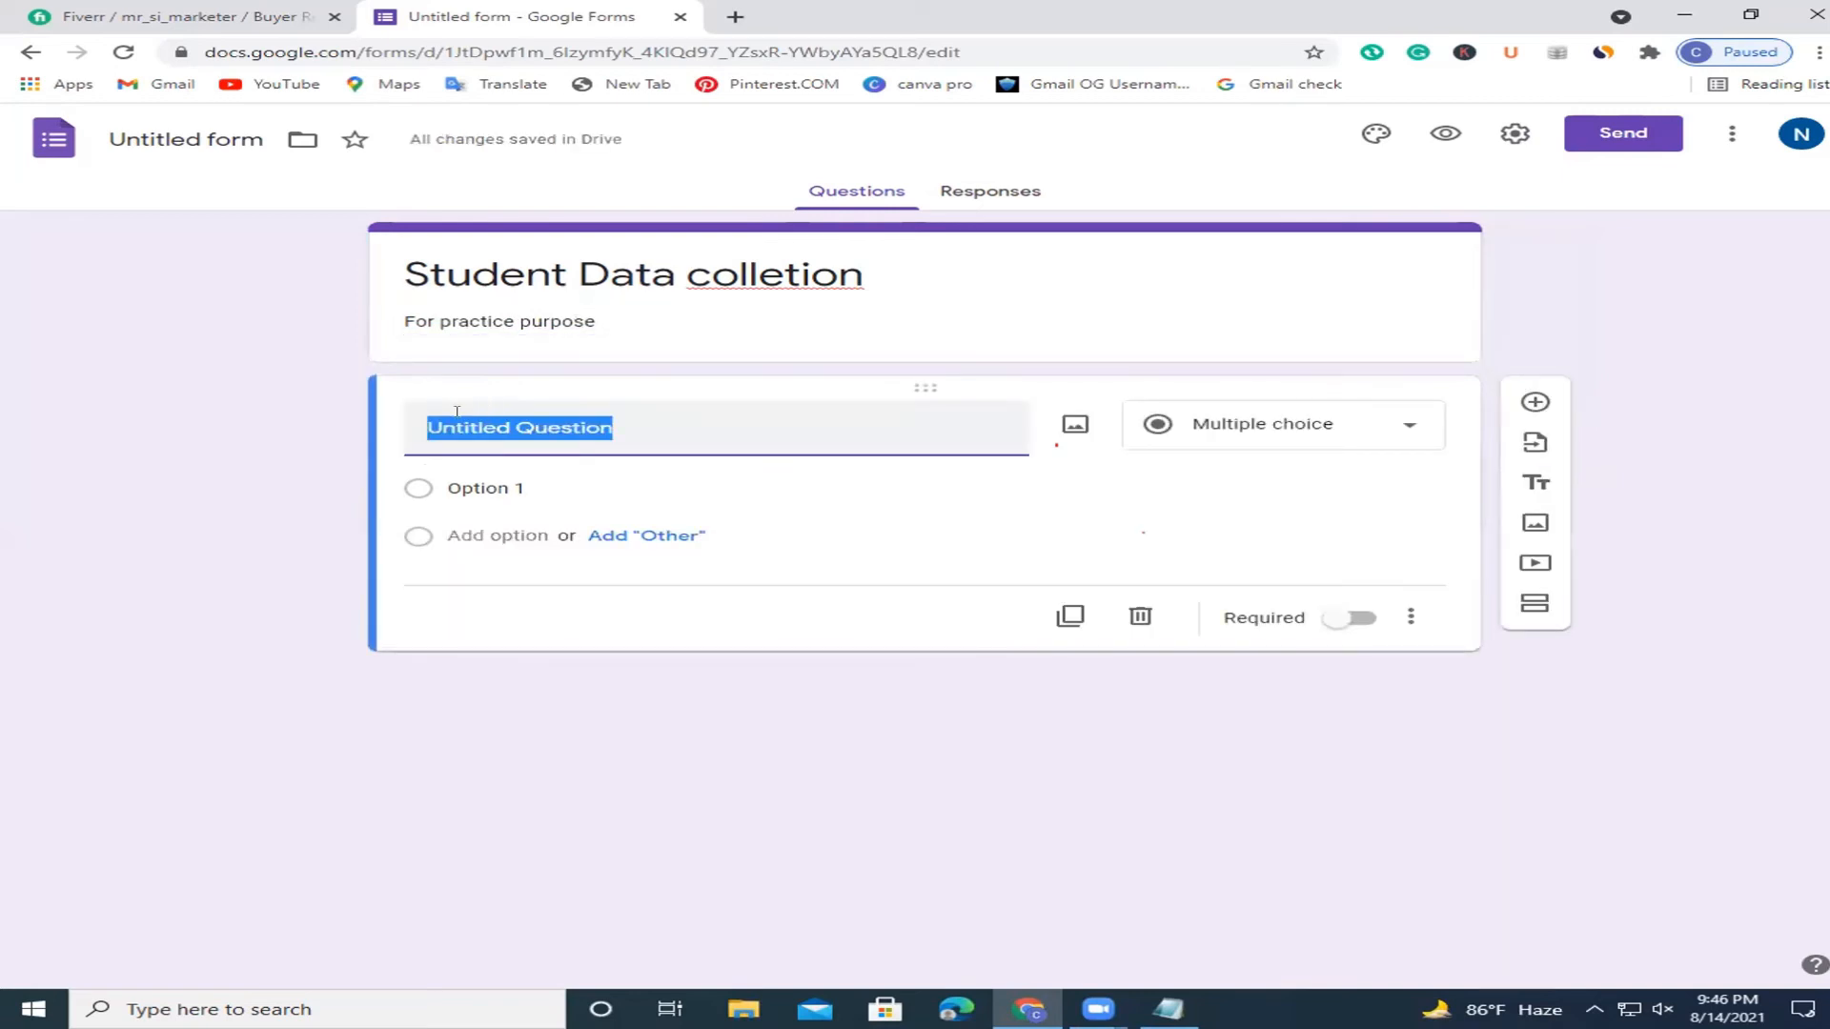
Title the first question 'Name', set its type to Short answer, and add another question.
type("Name")
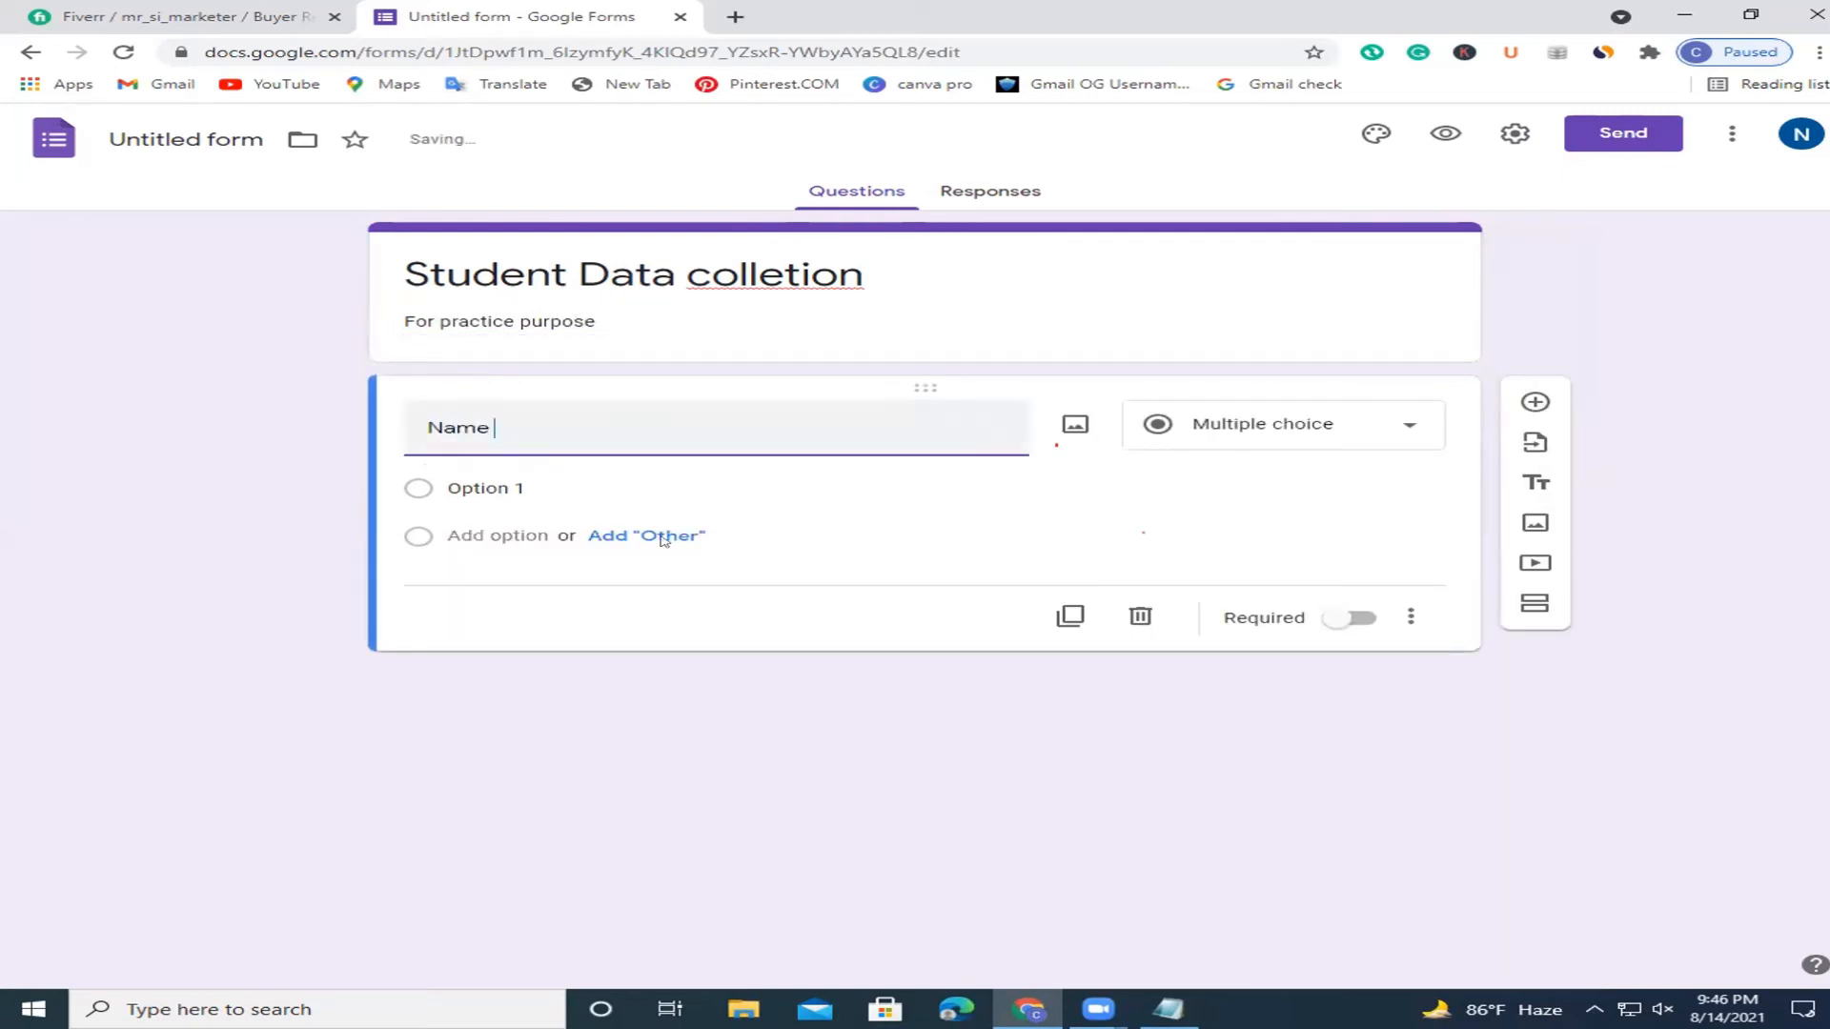
left_click(1236, 439)
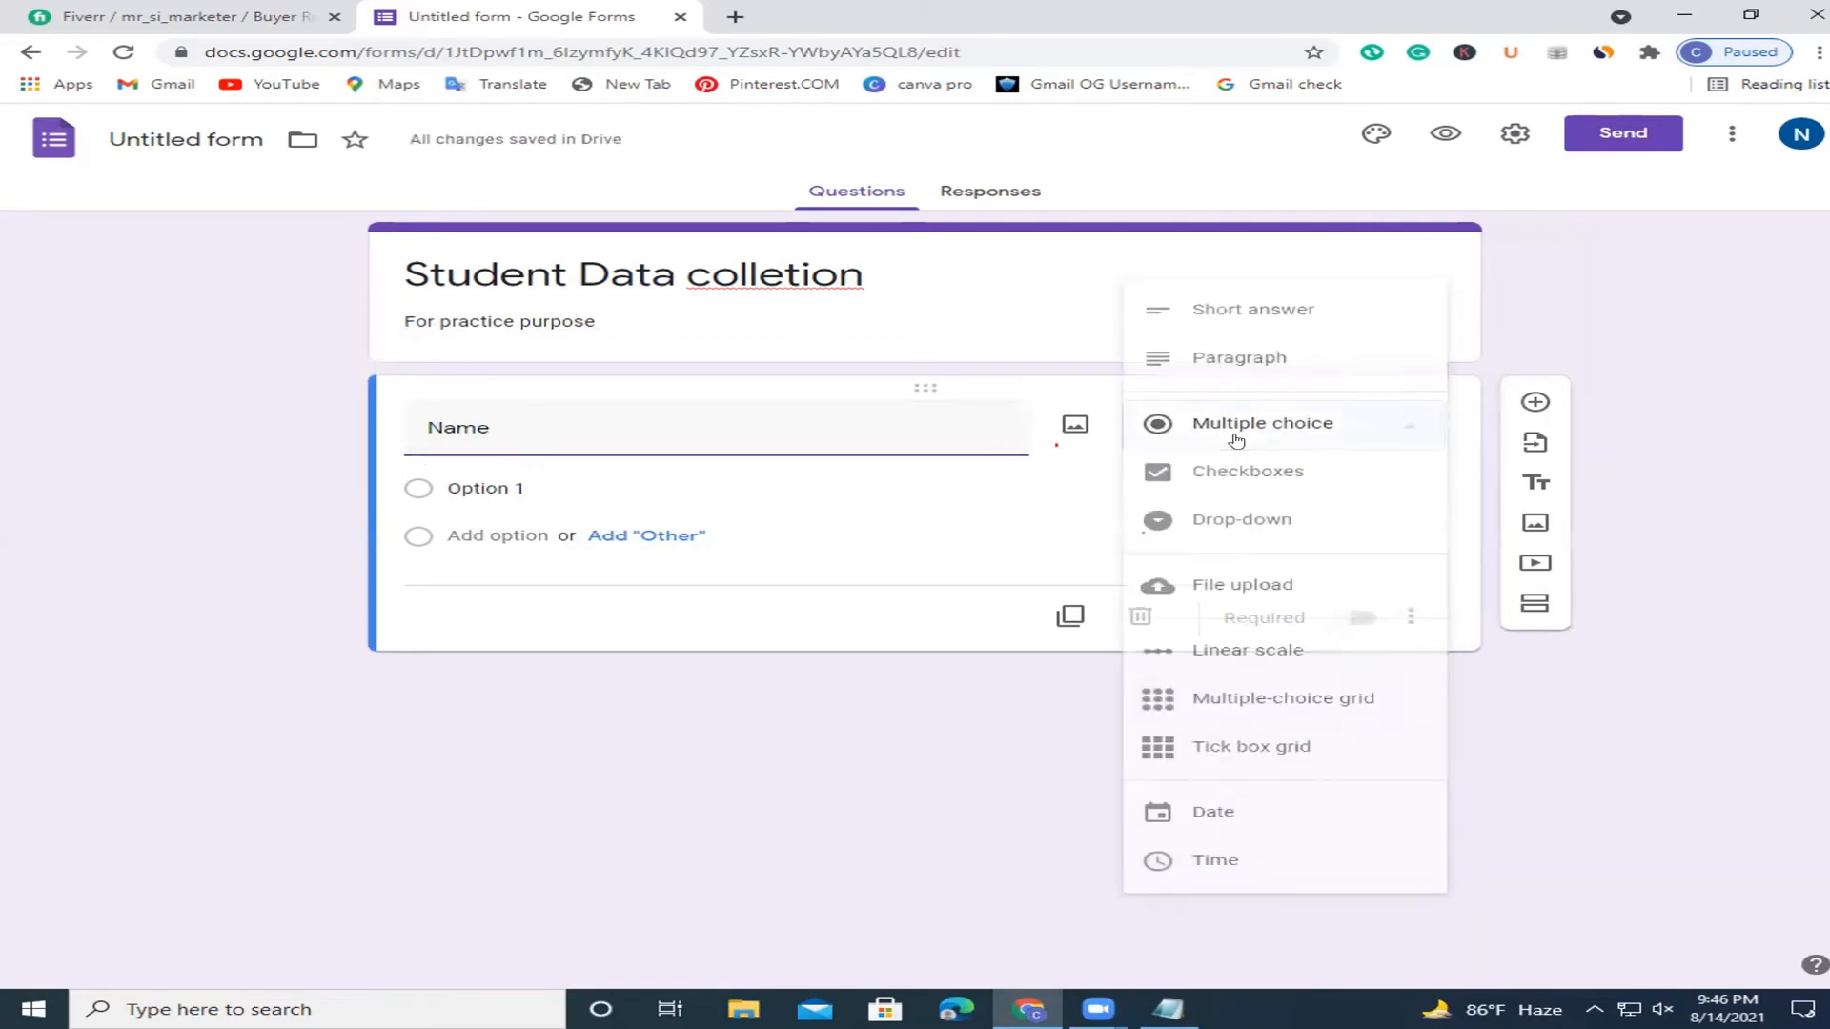
left_click(1284, 307)
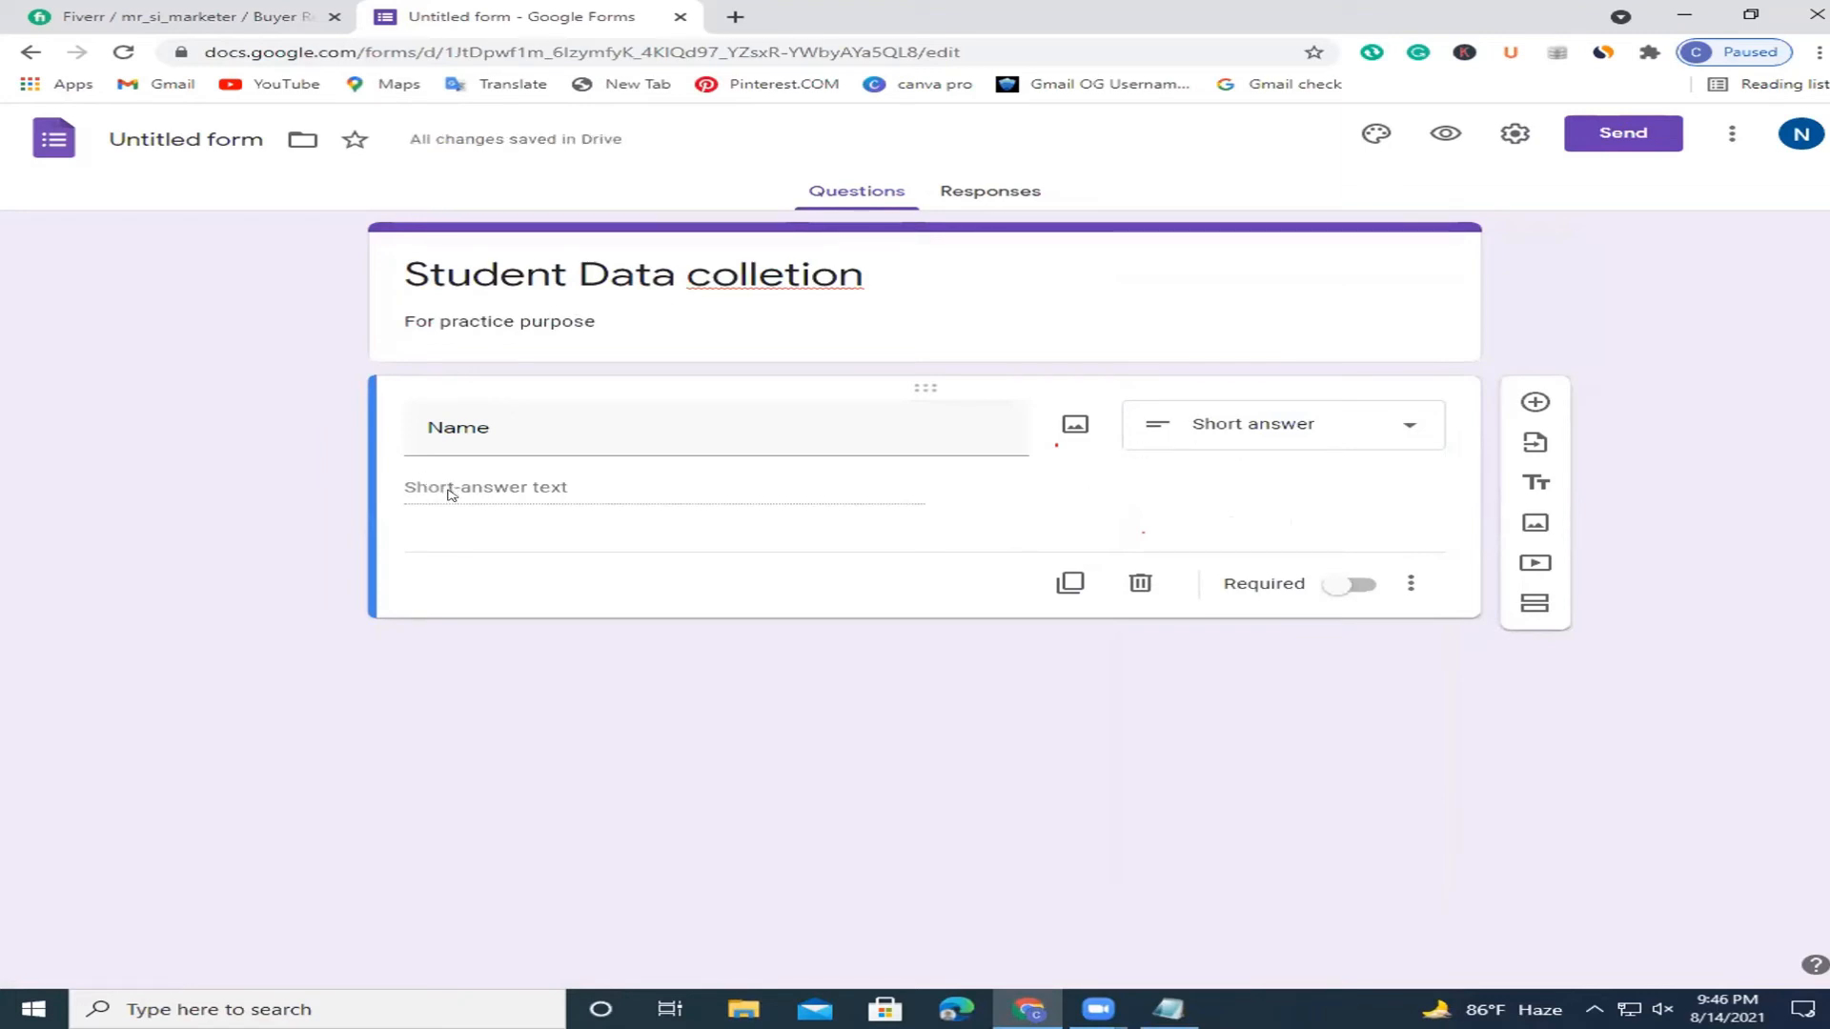
left_click(1239, 417)
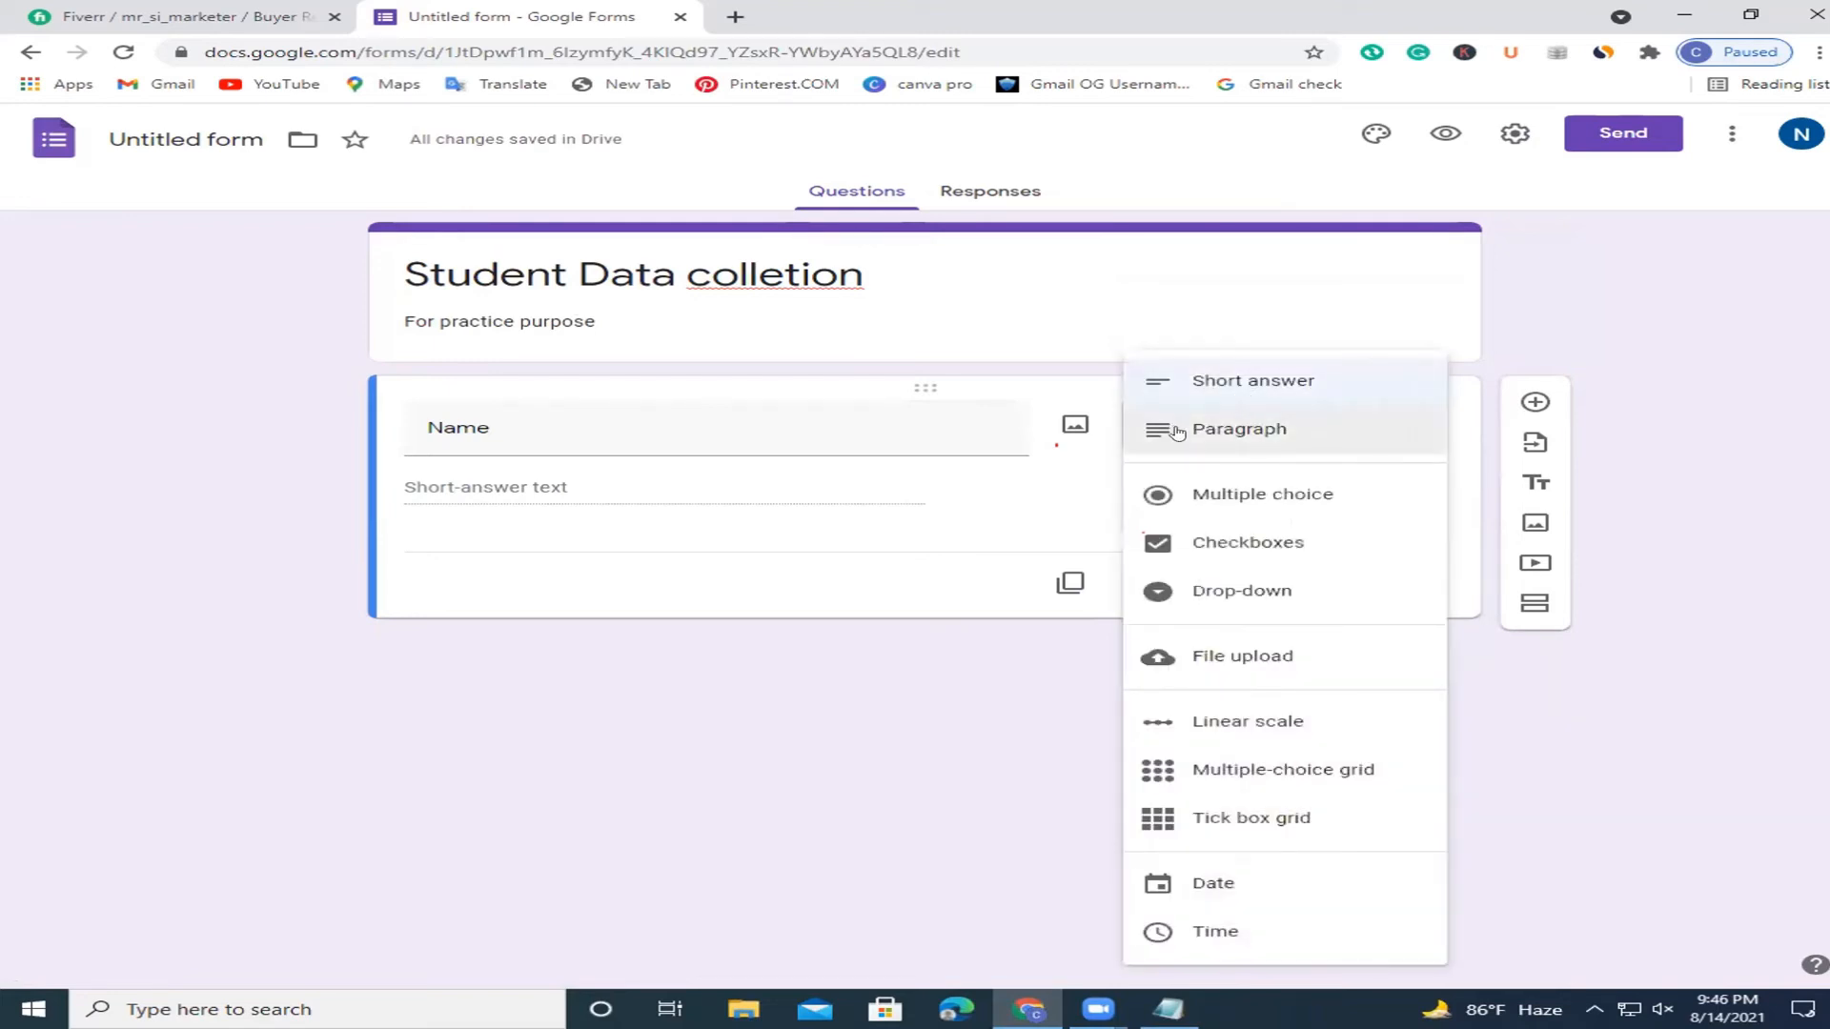
left_click(1179, 431)
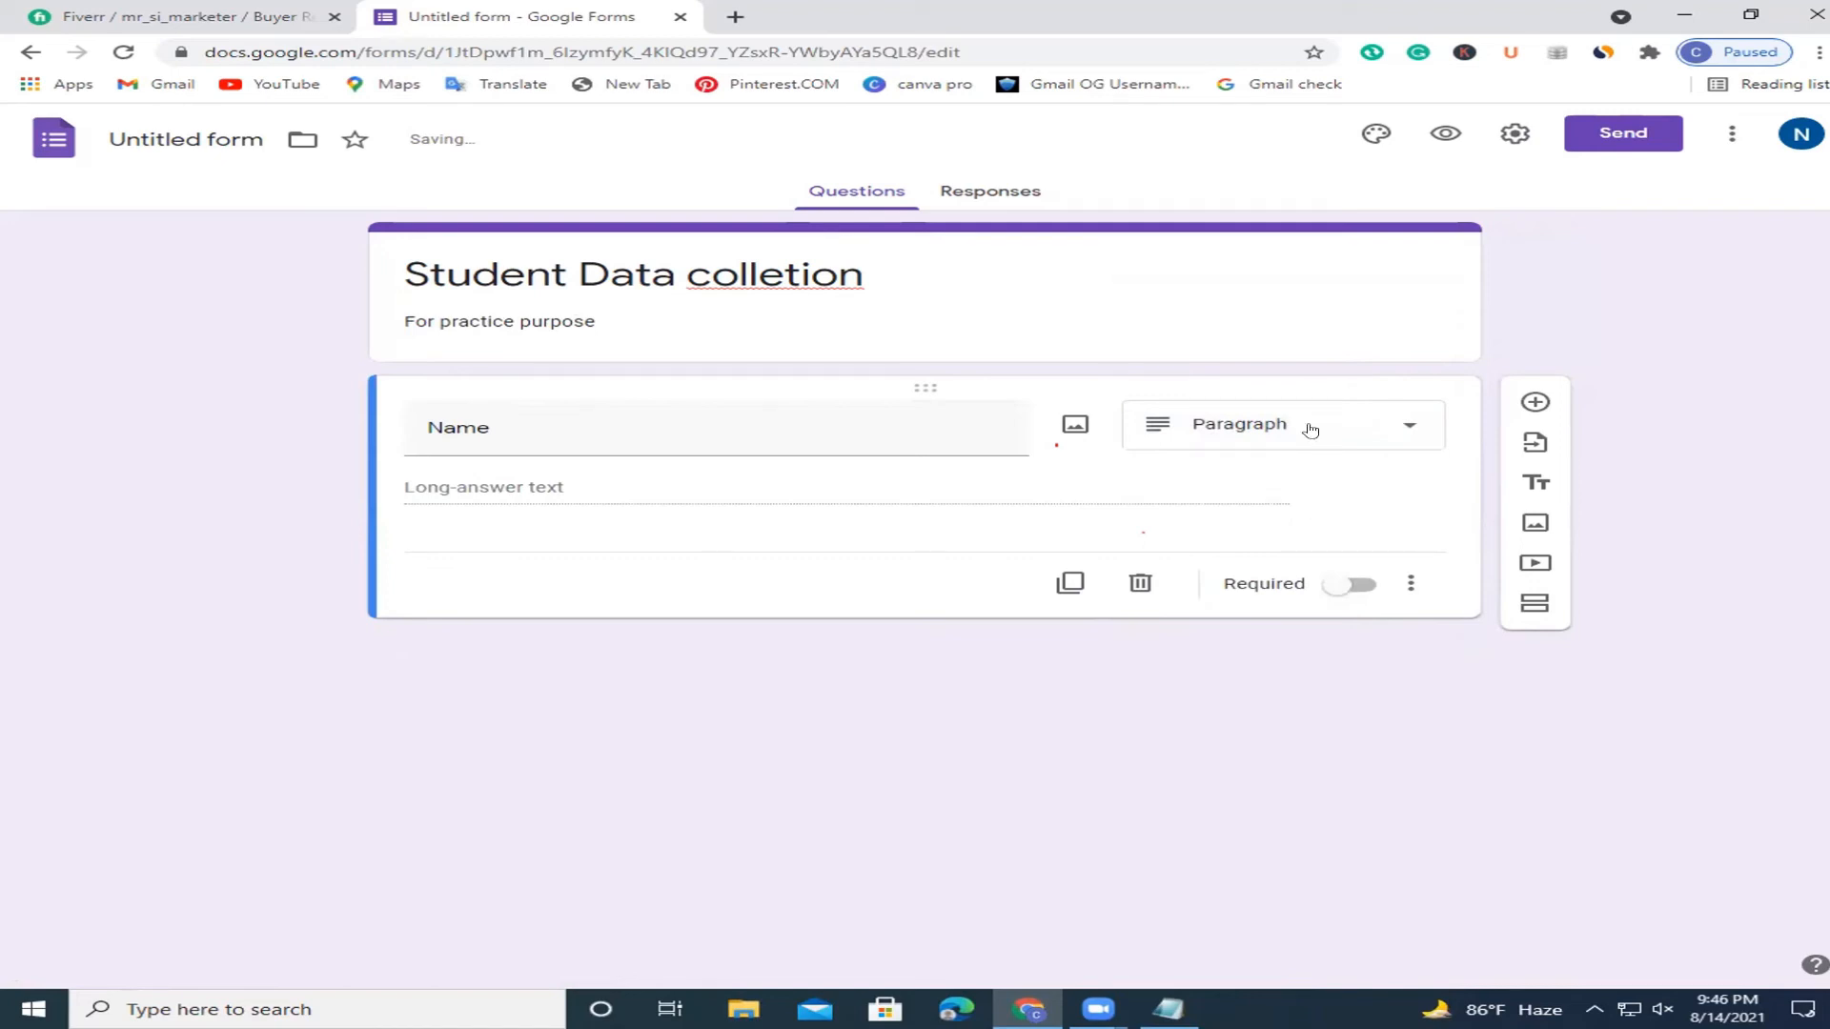
left_click(1312, 426)
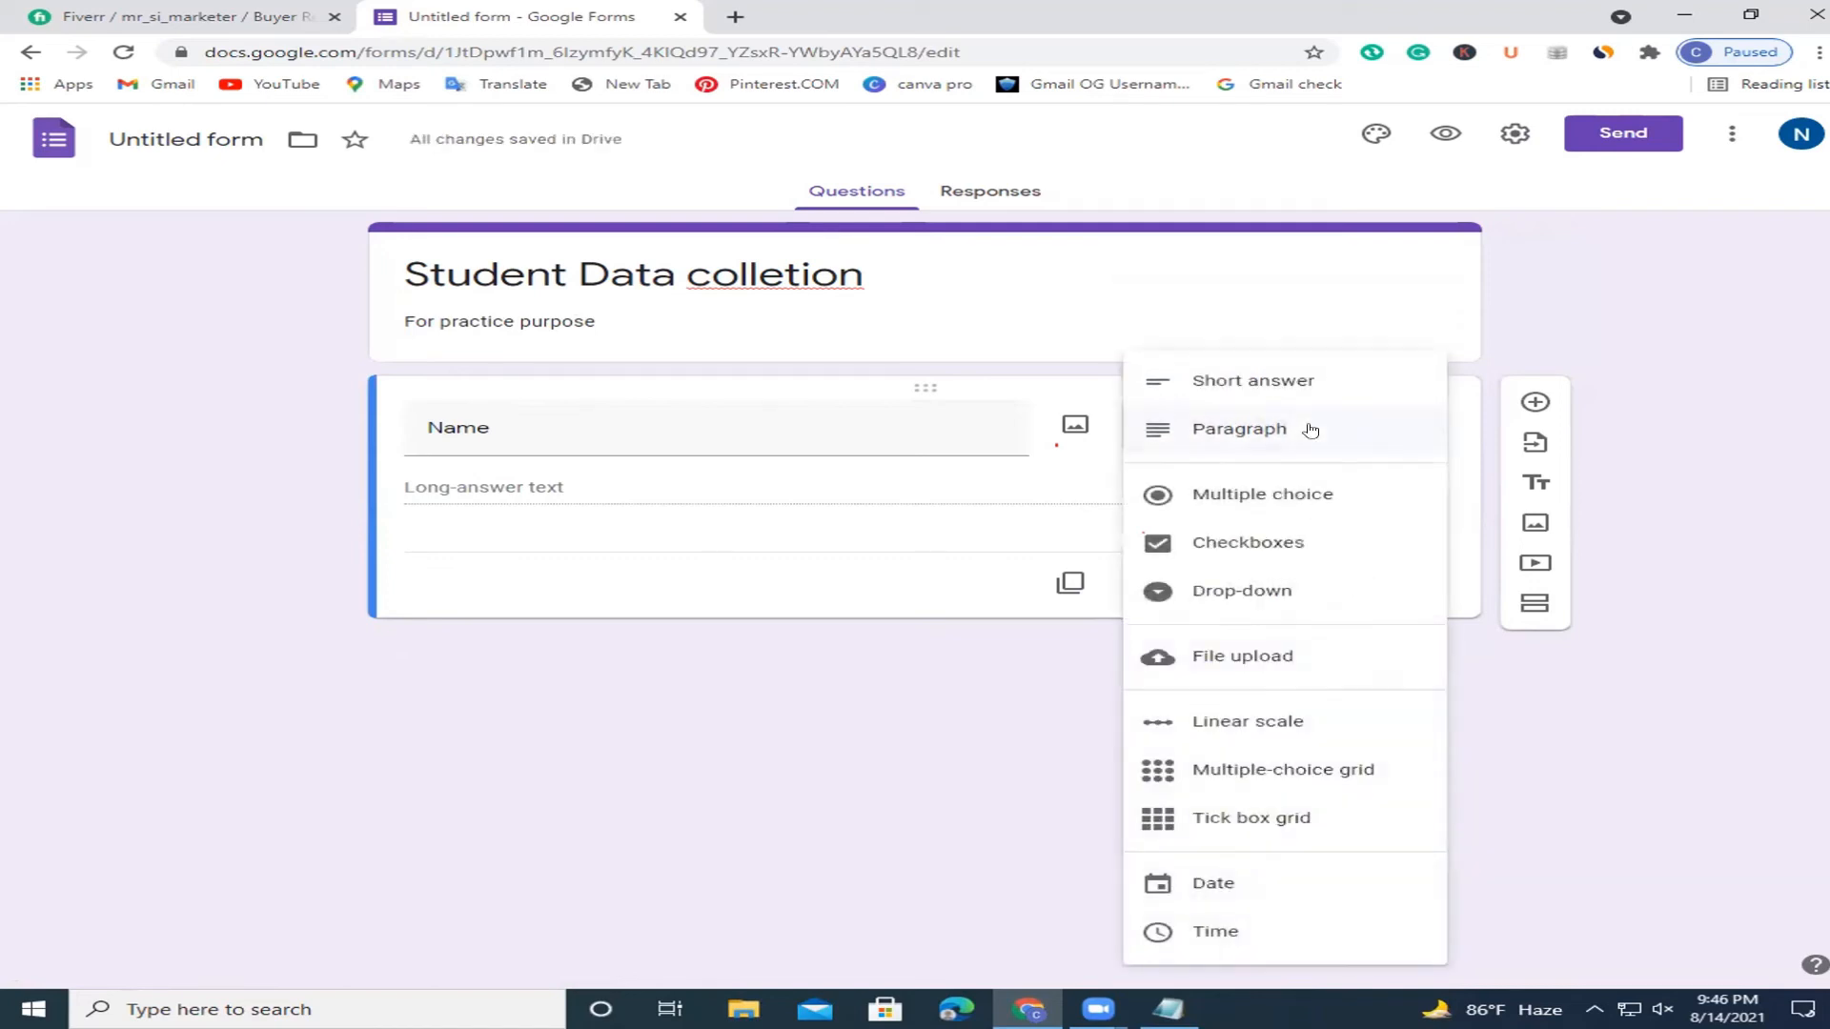
left_click(1289, 377)
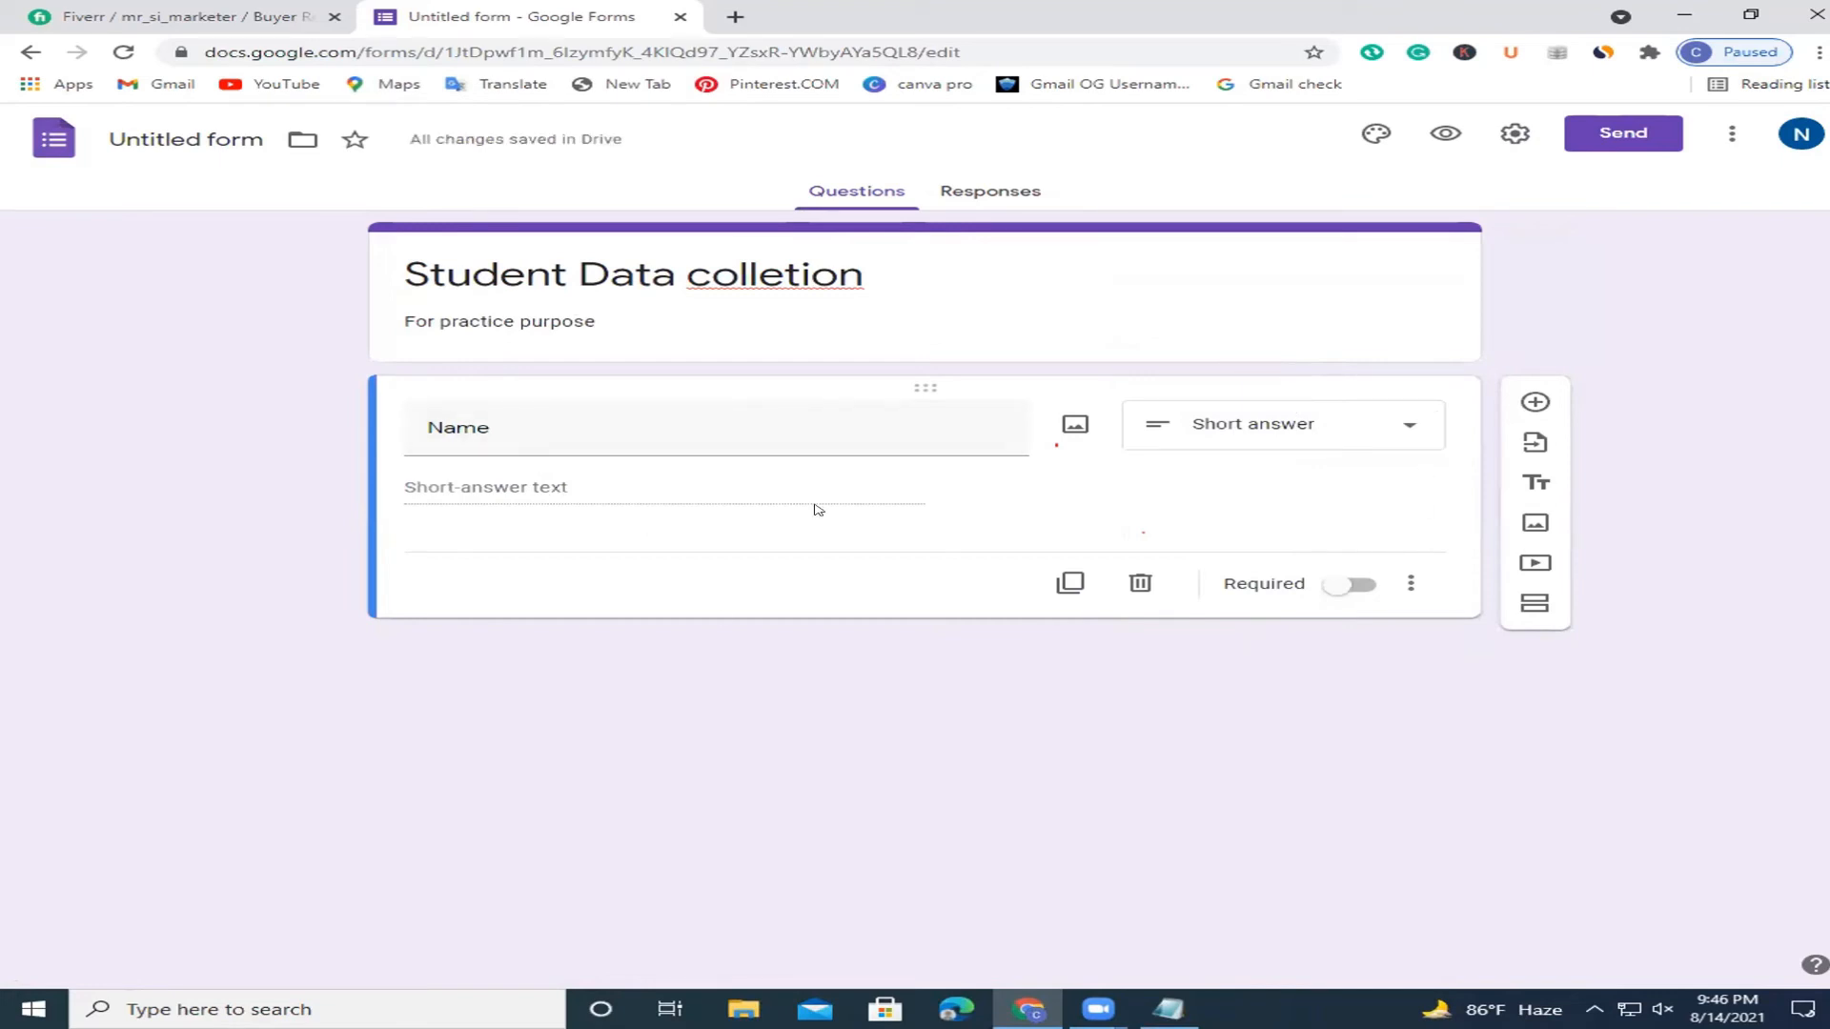
left_click(1535, 402)
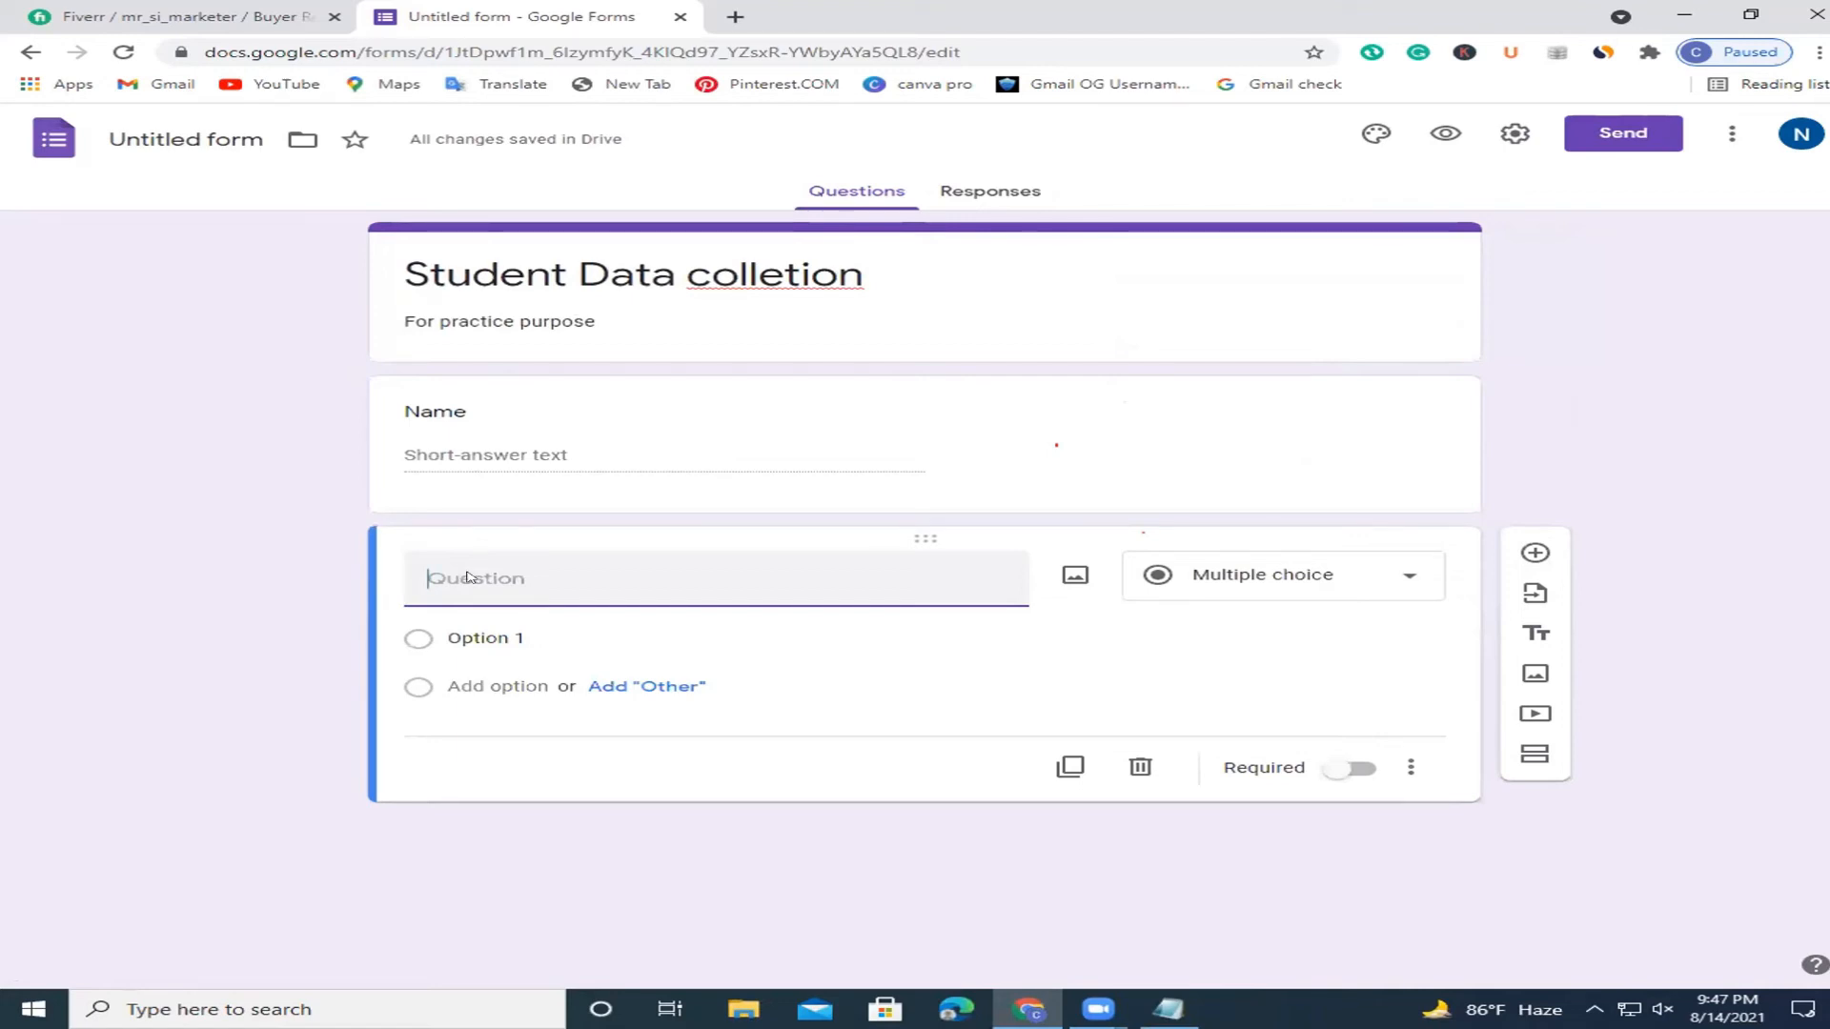
Title the new question 'Email' and mark it required.
type("Email")
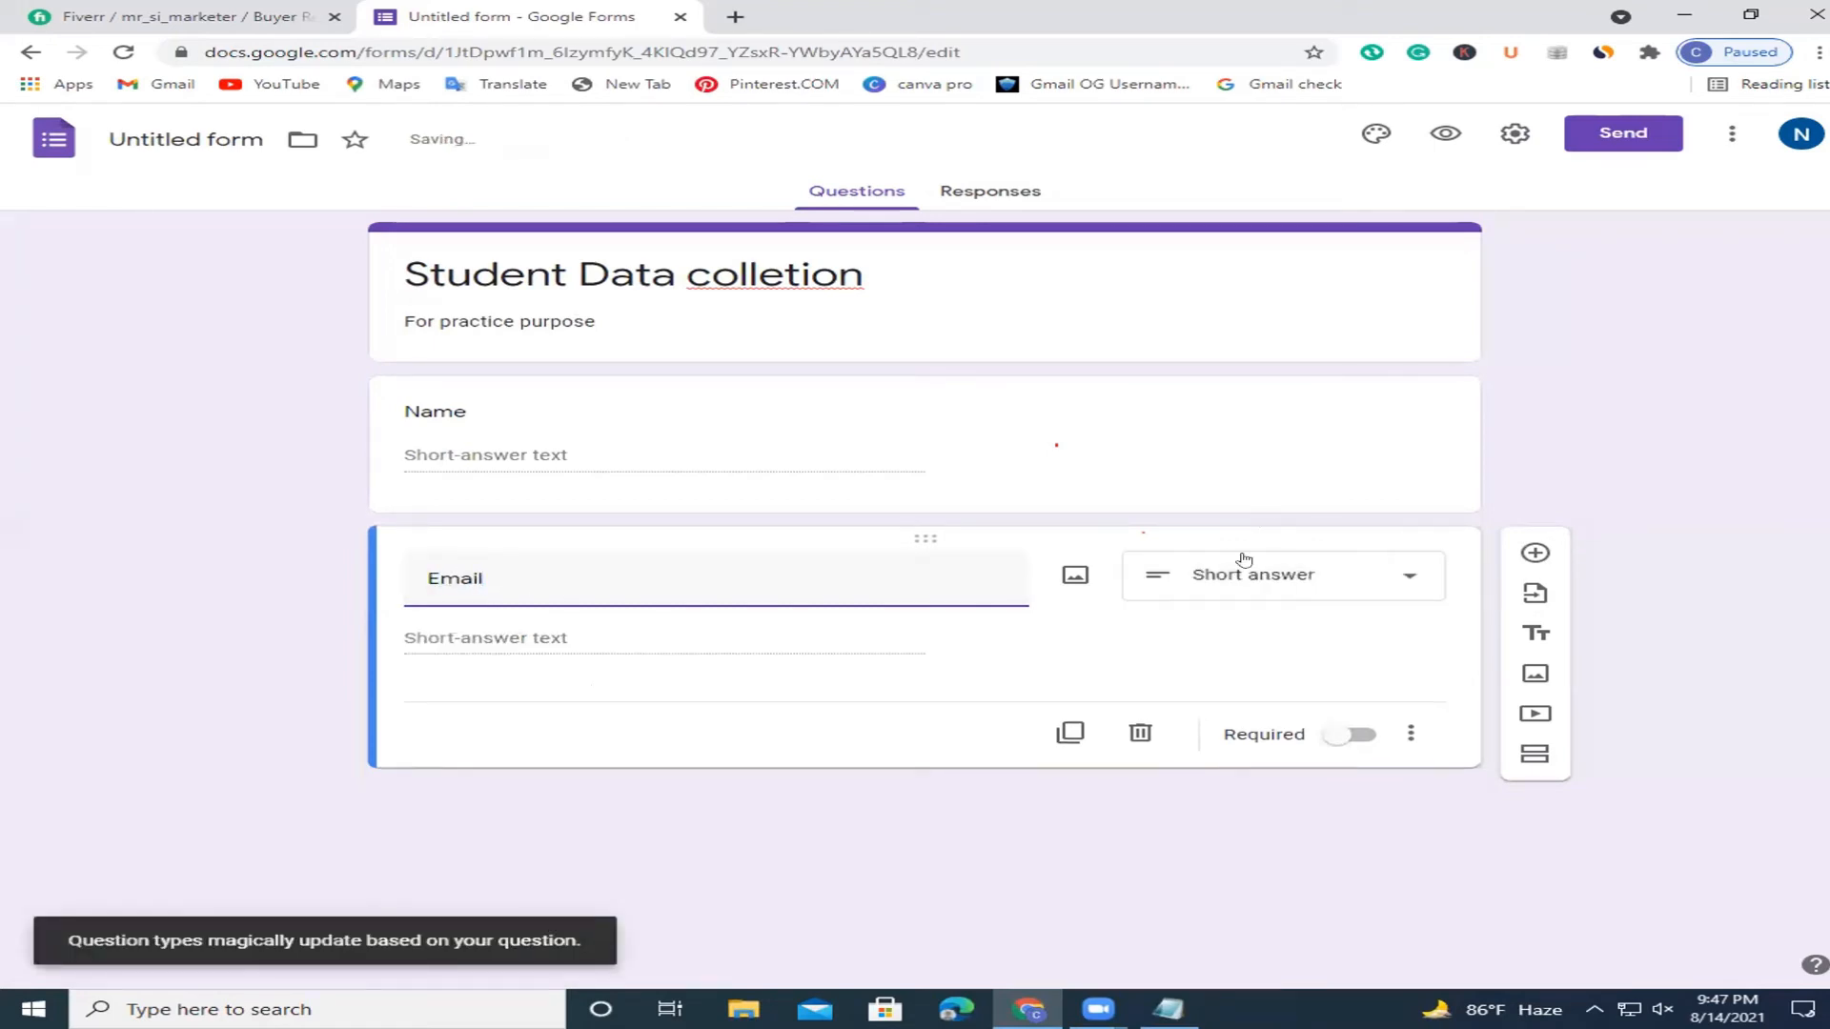
left_click(1346, 734)
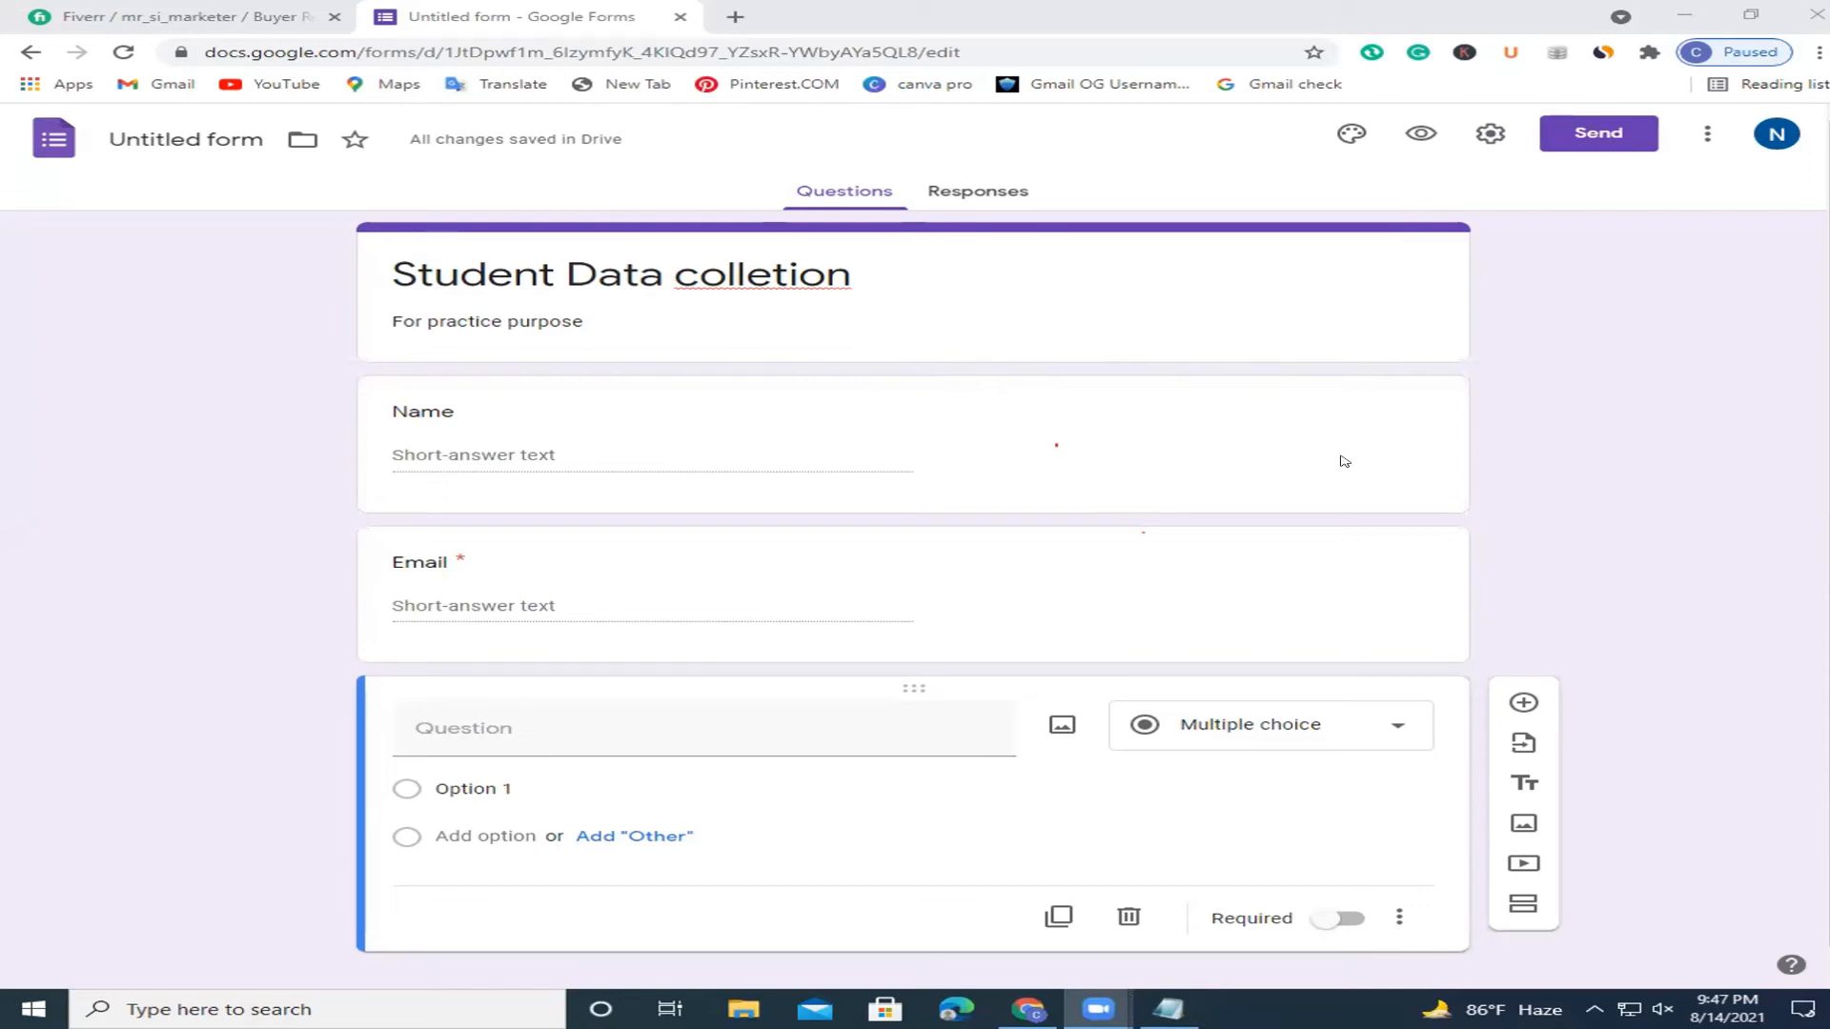
Title the question 'Qualification' and enter the first options SSC and H.S.C.
left_click(493, 719)
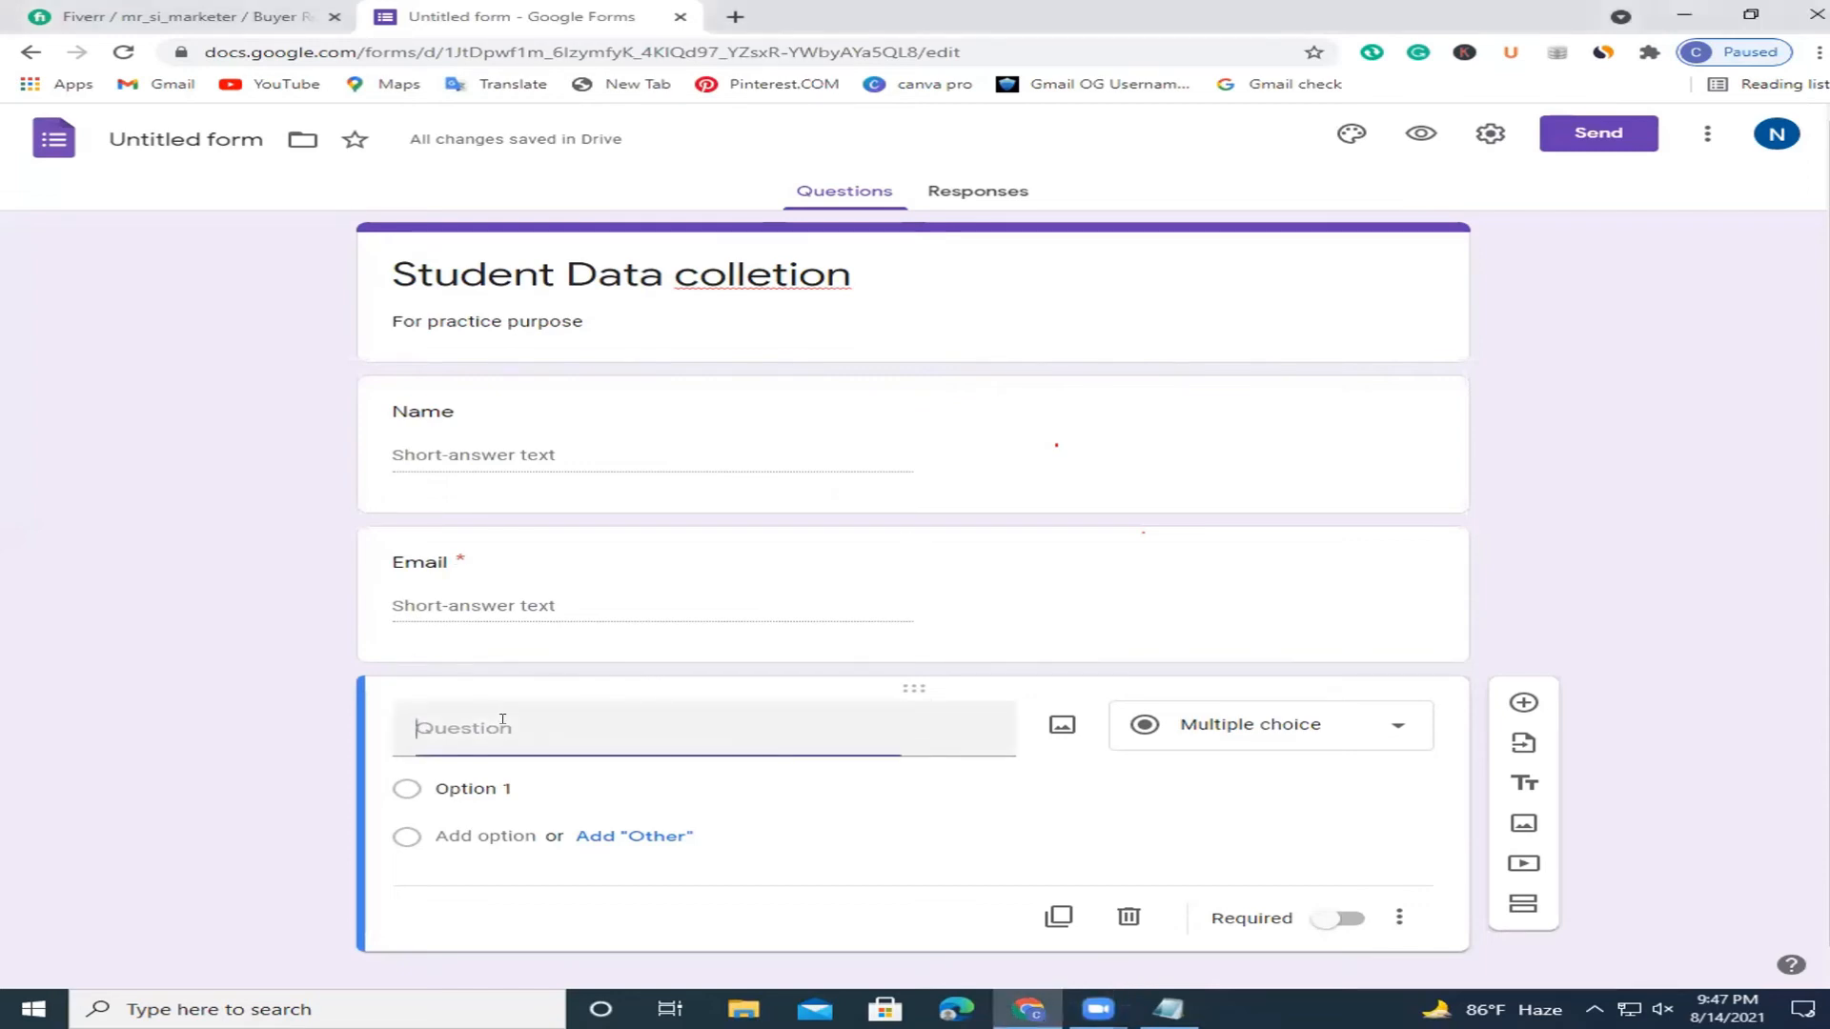
type("Qualification")
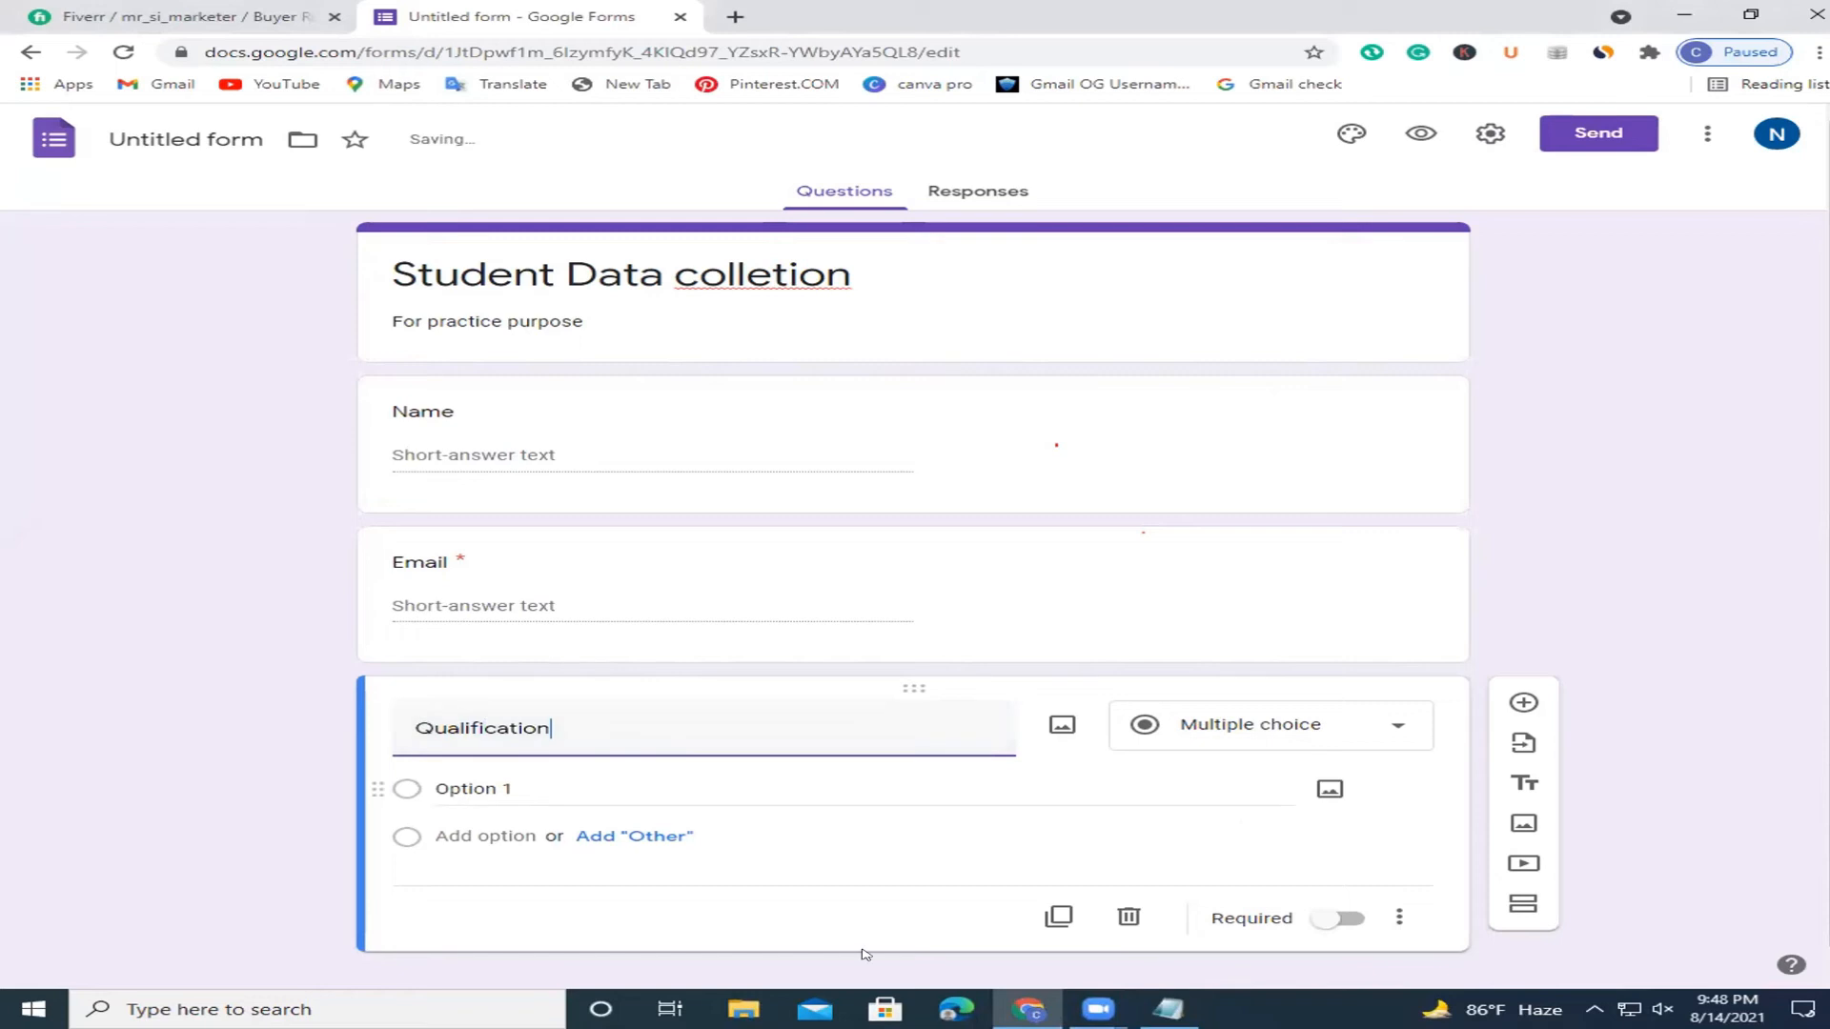
left_click(547, 783)
type("ssc")
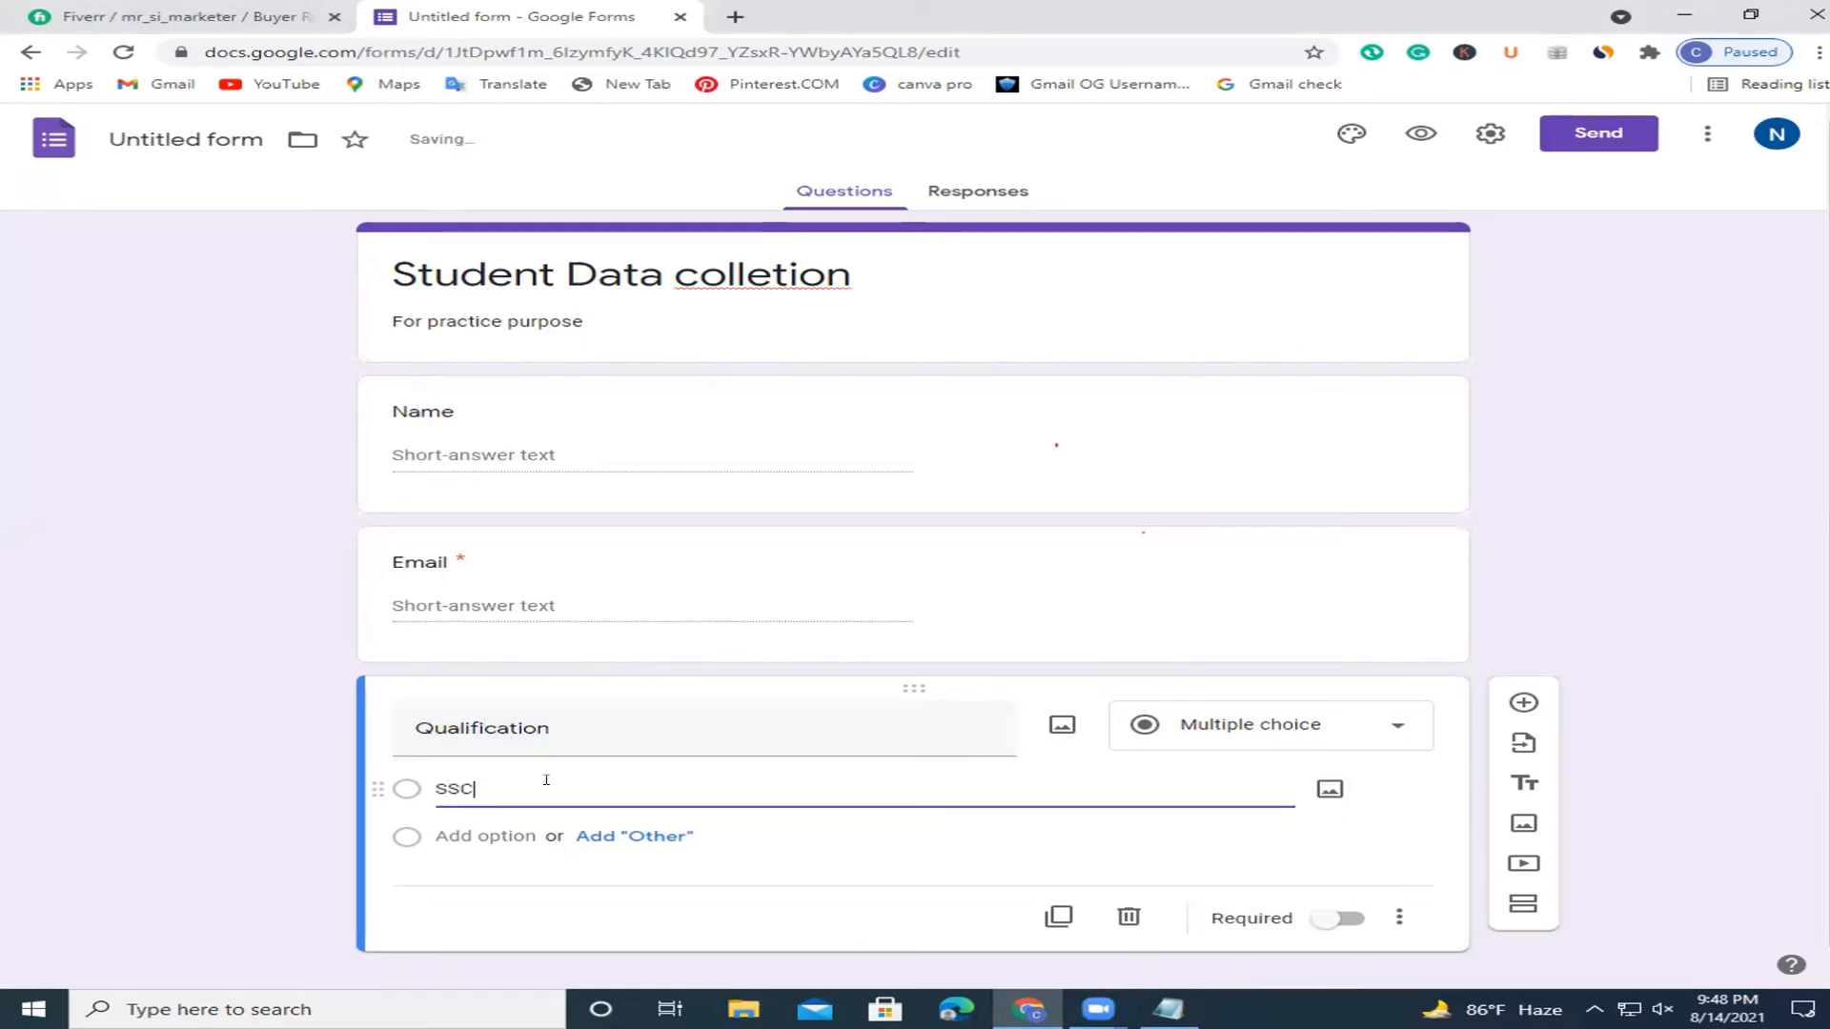
left_click(454, 831)
key("BackSpace")
type("H>")
type(".S.C")
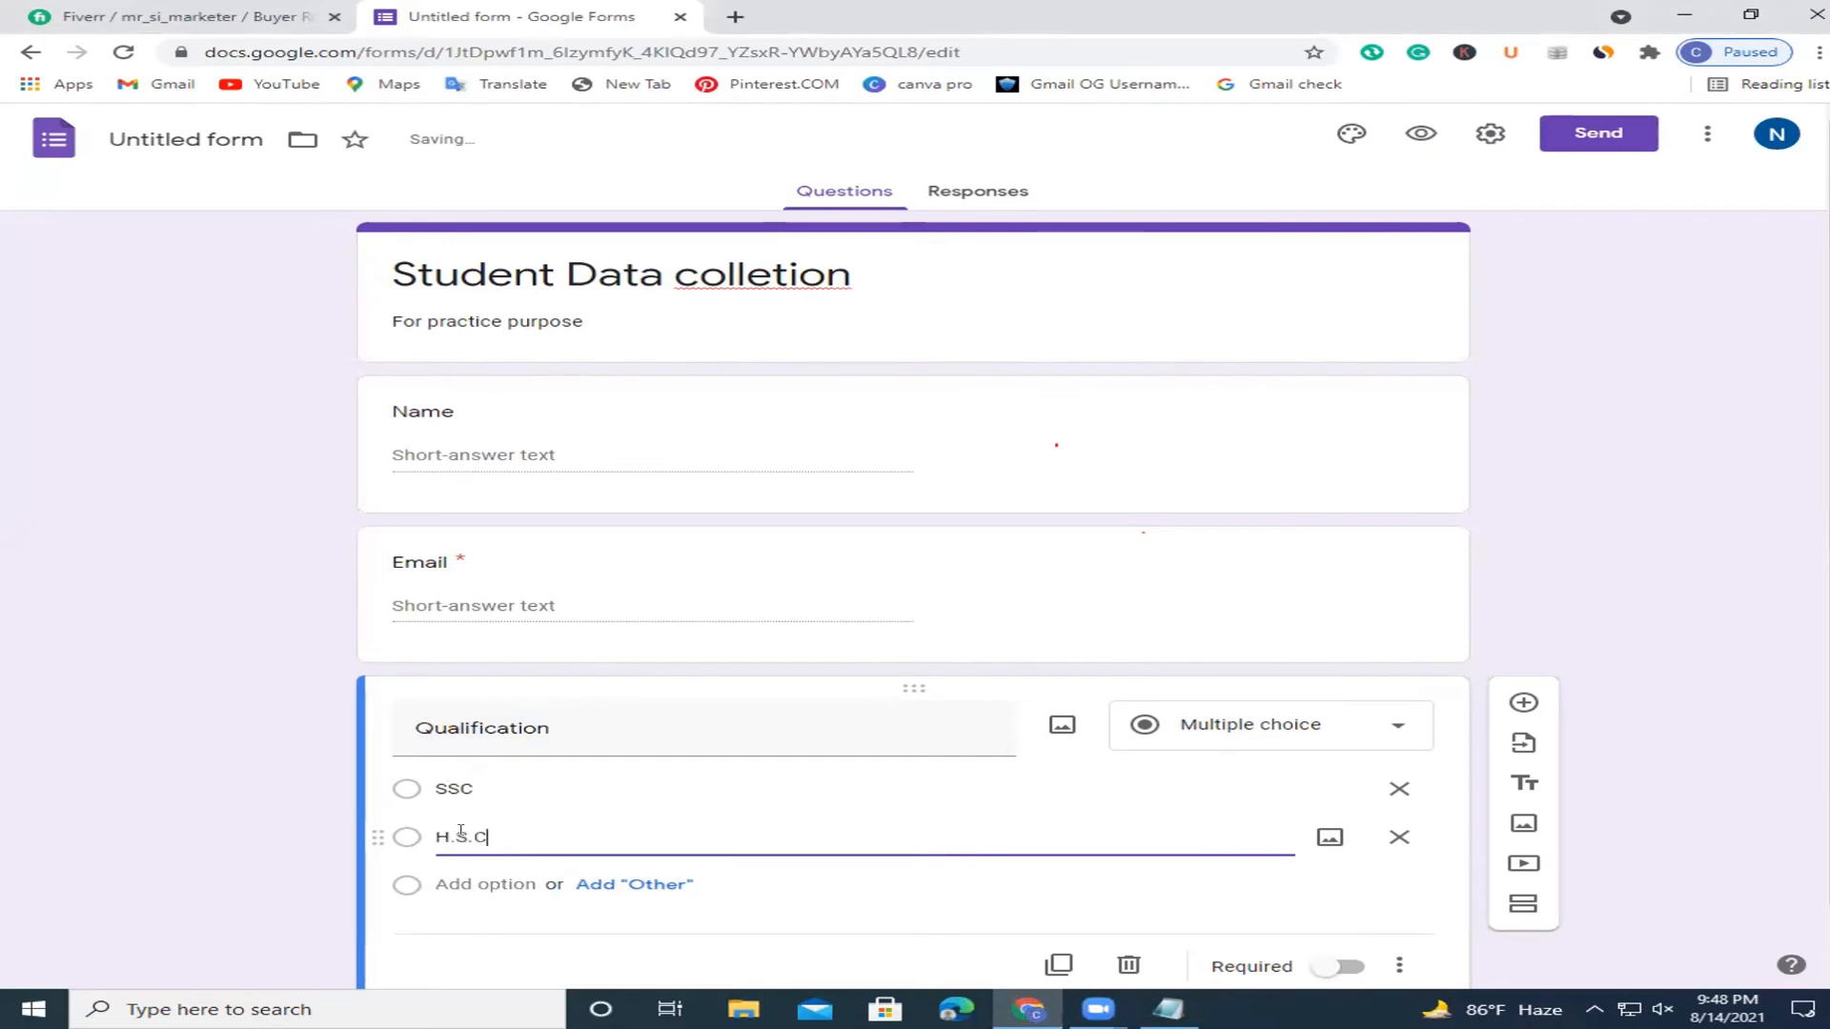
Add the options Horns and M.A, then start a new question below.
left_click(448, 883)
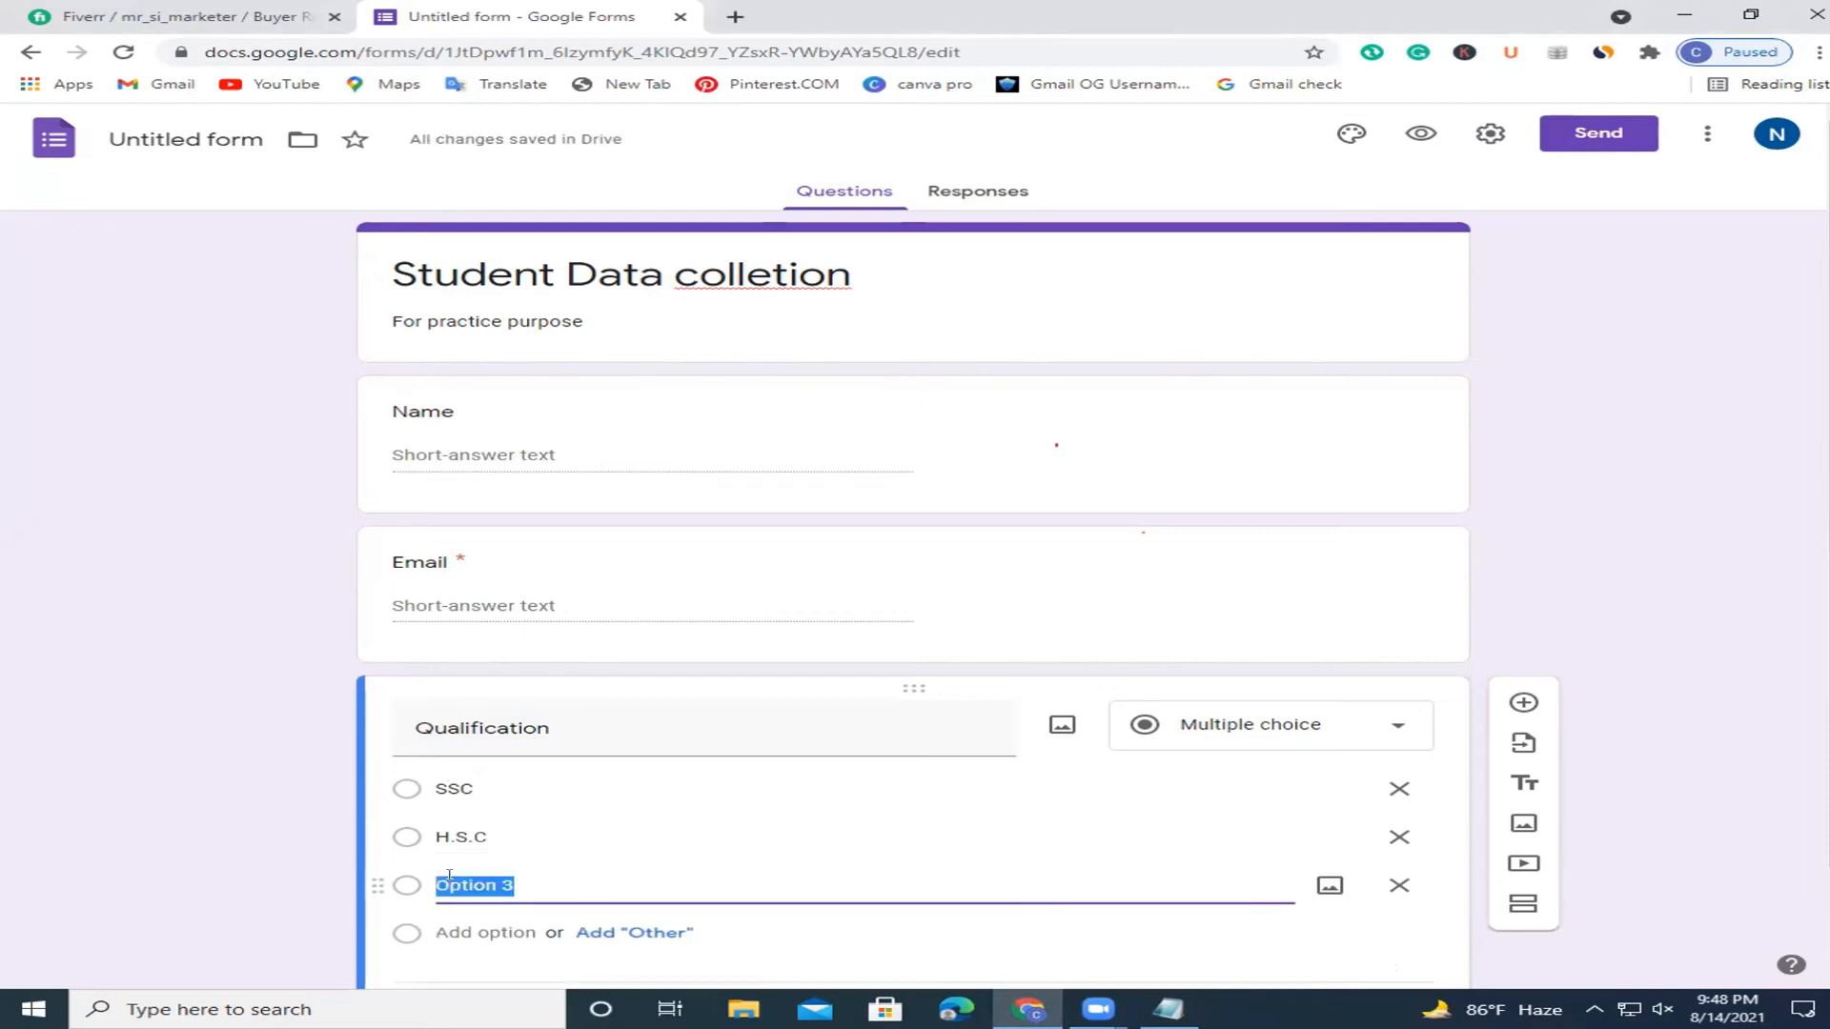
type("Horns")
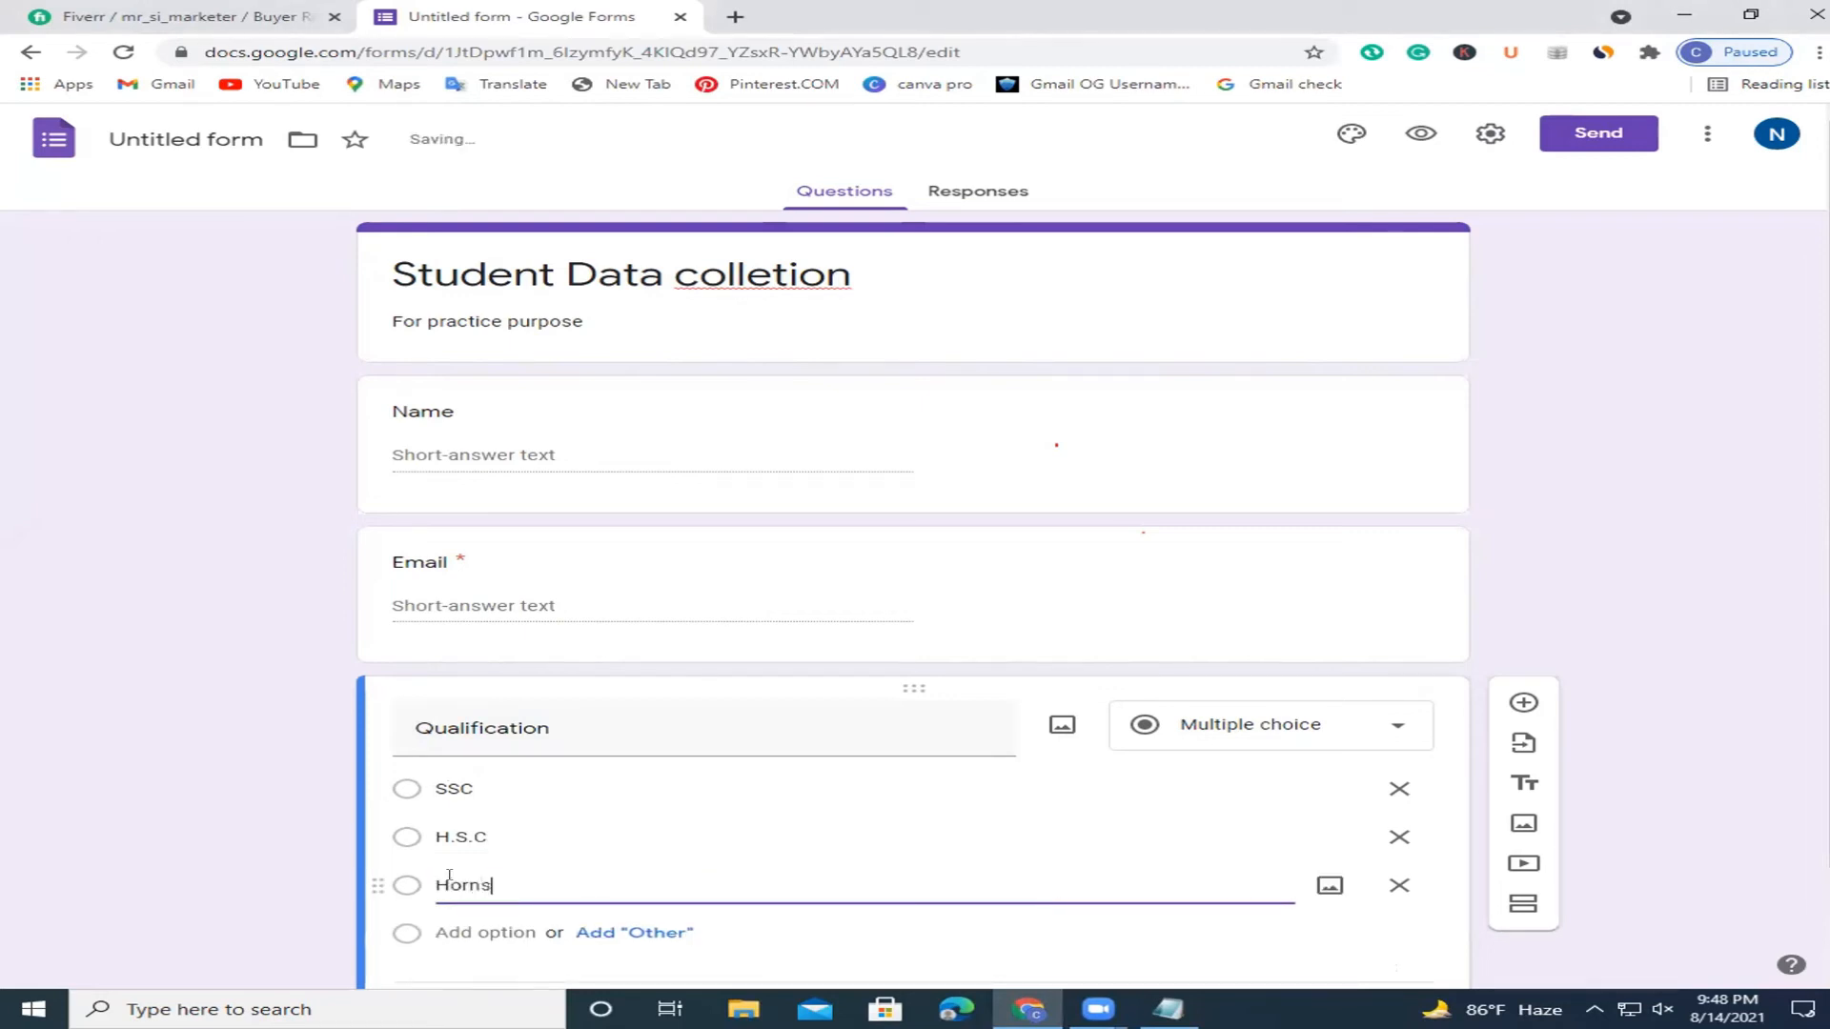
left_click(486, 932)
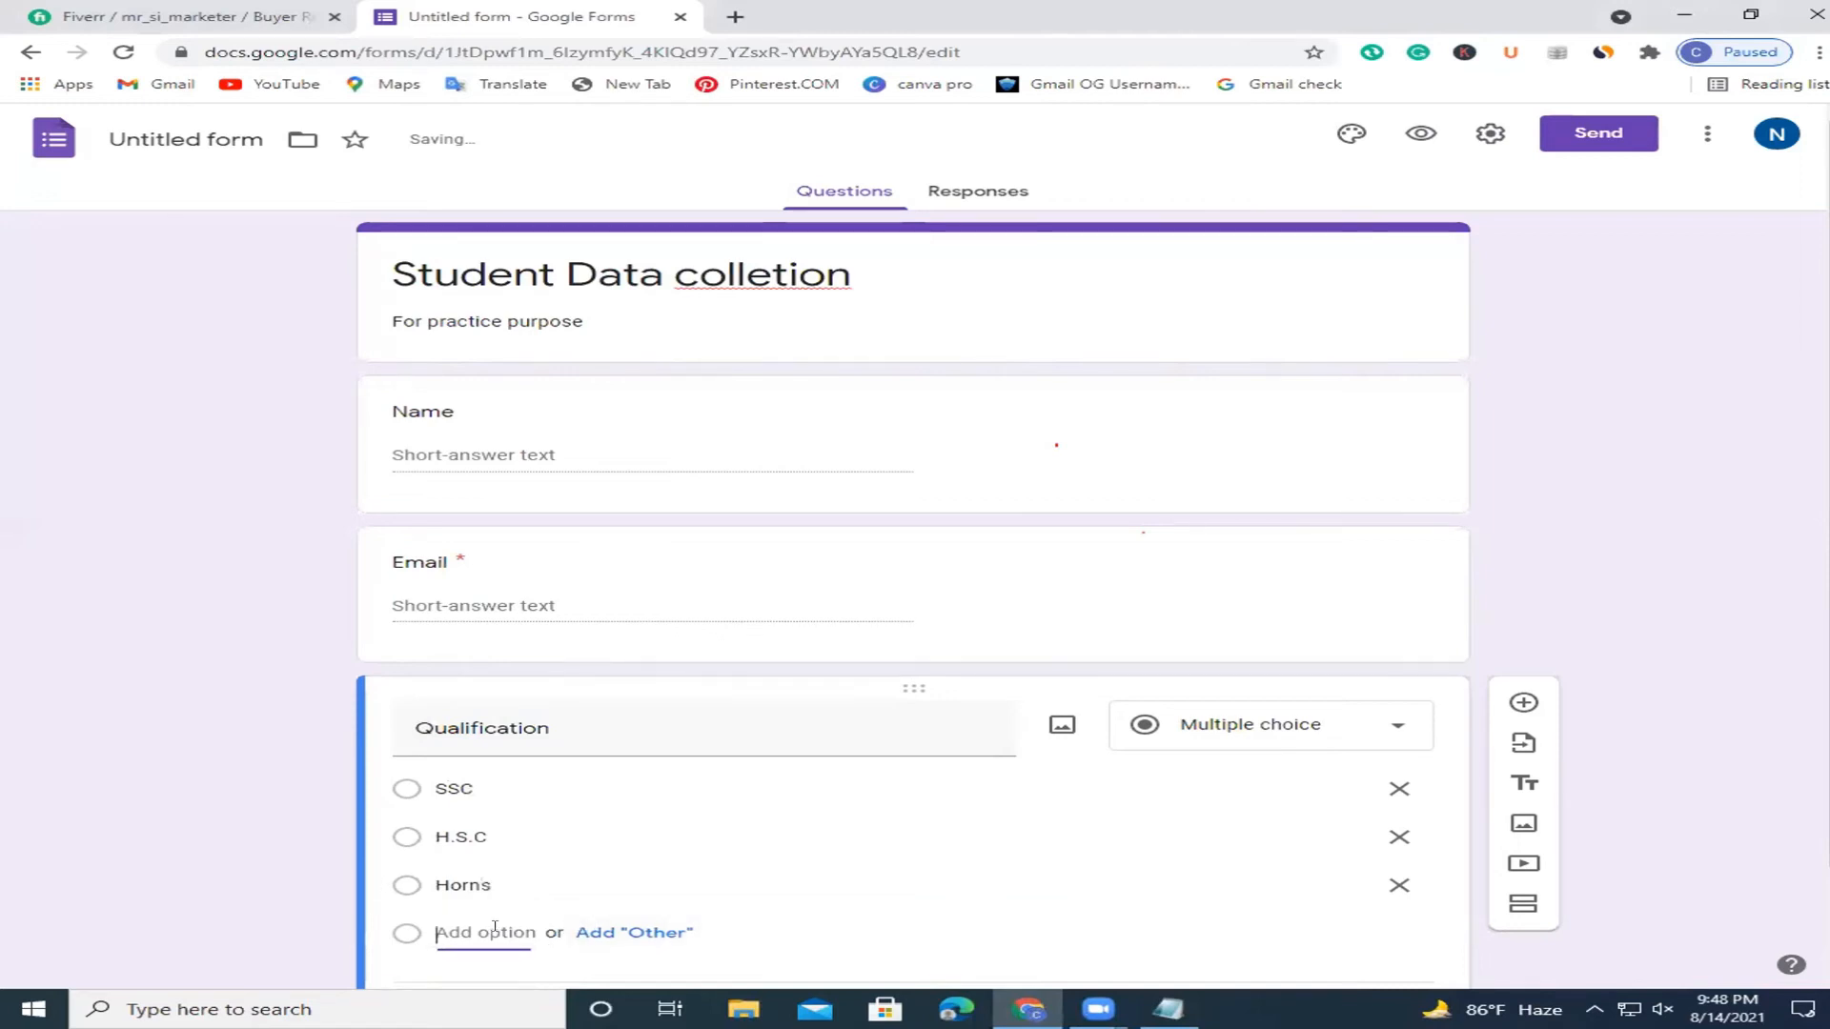
type("M")
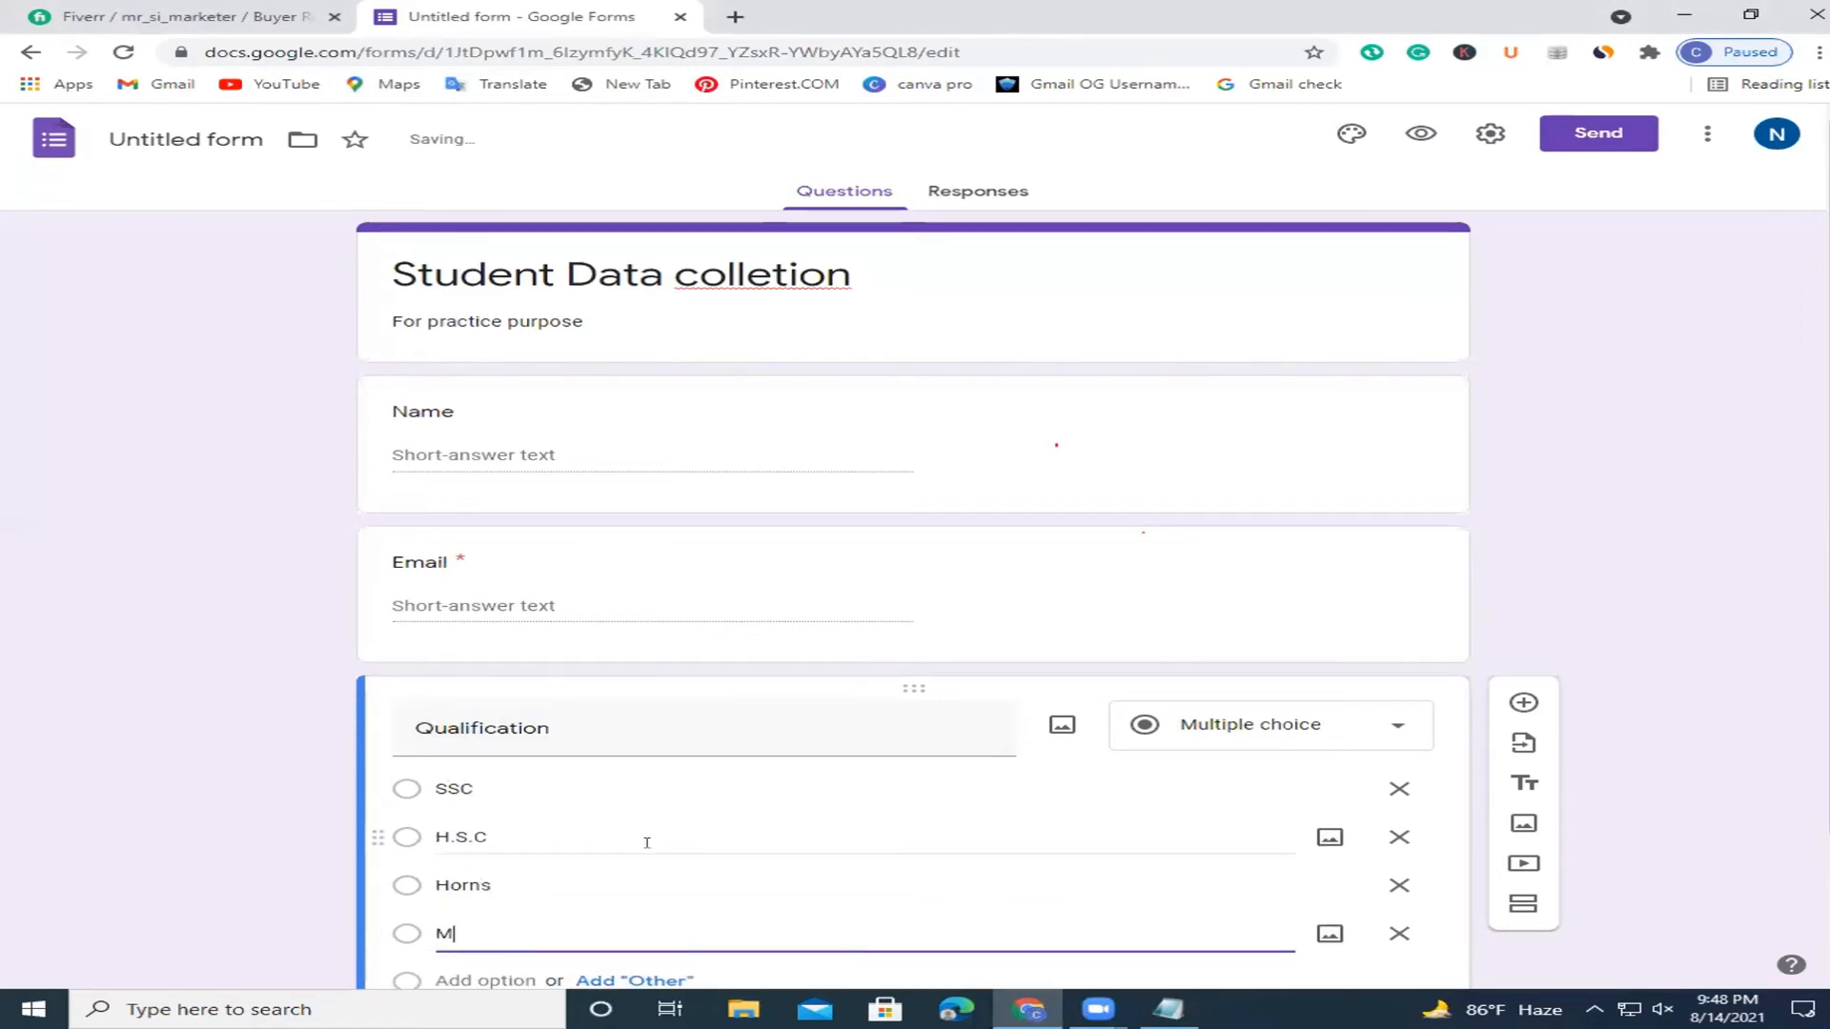
type(".A")
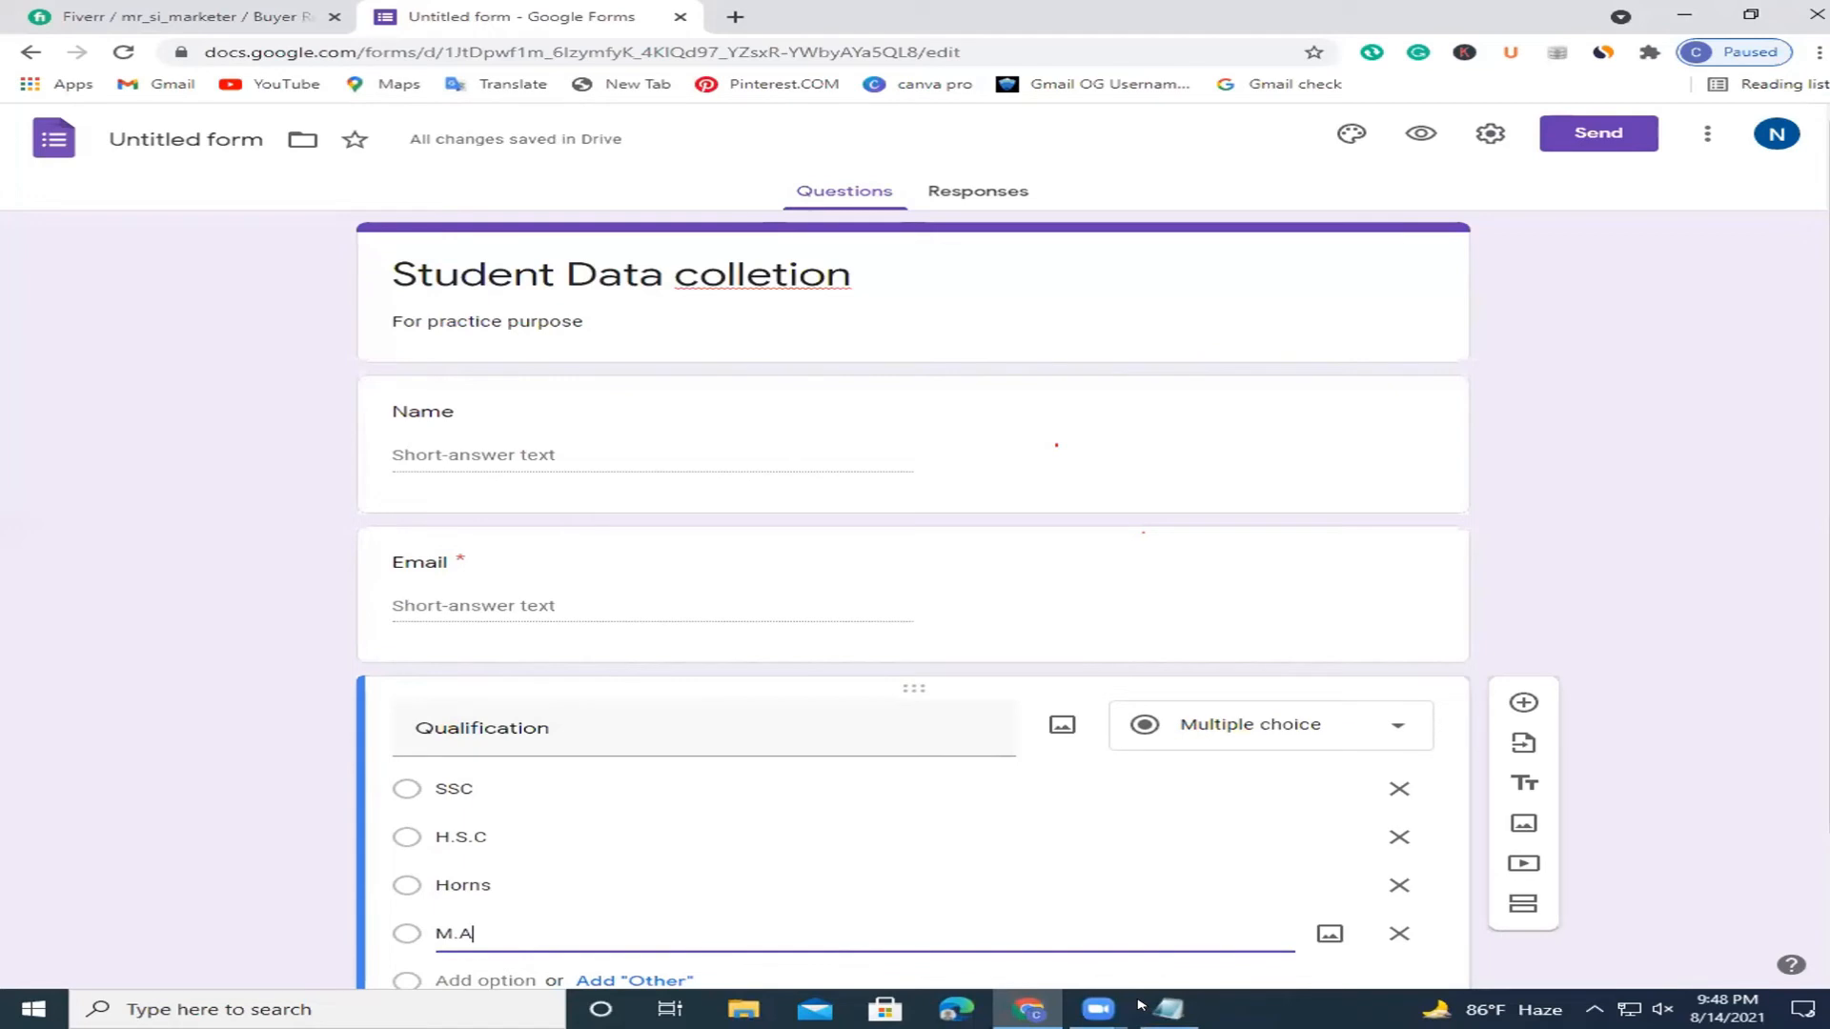
left_click(1140, 1004)
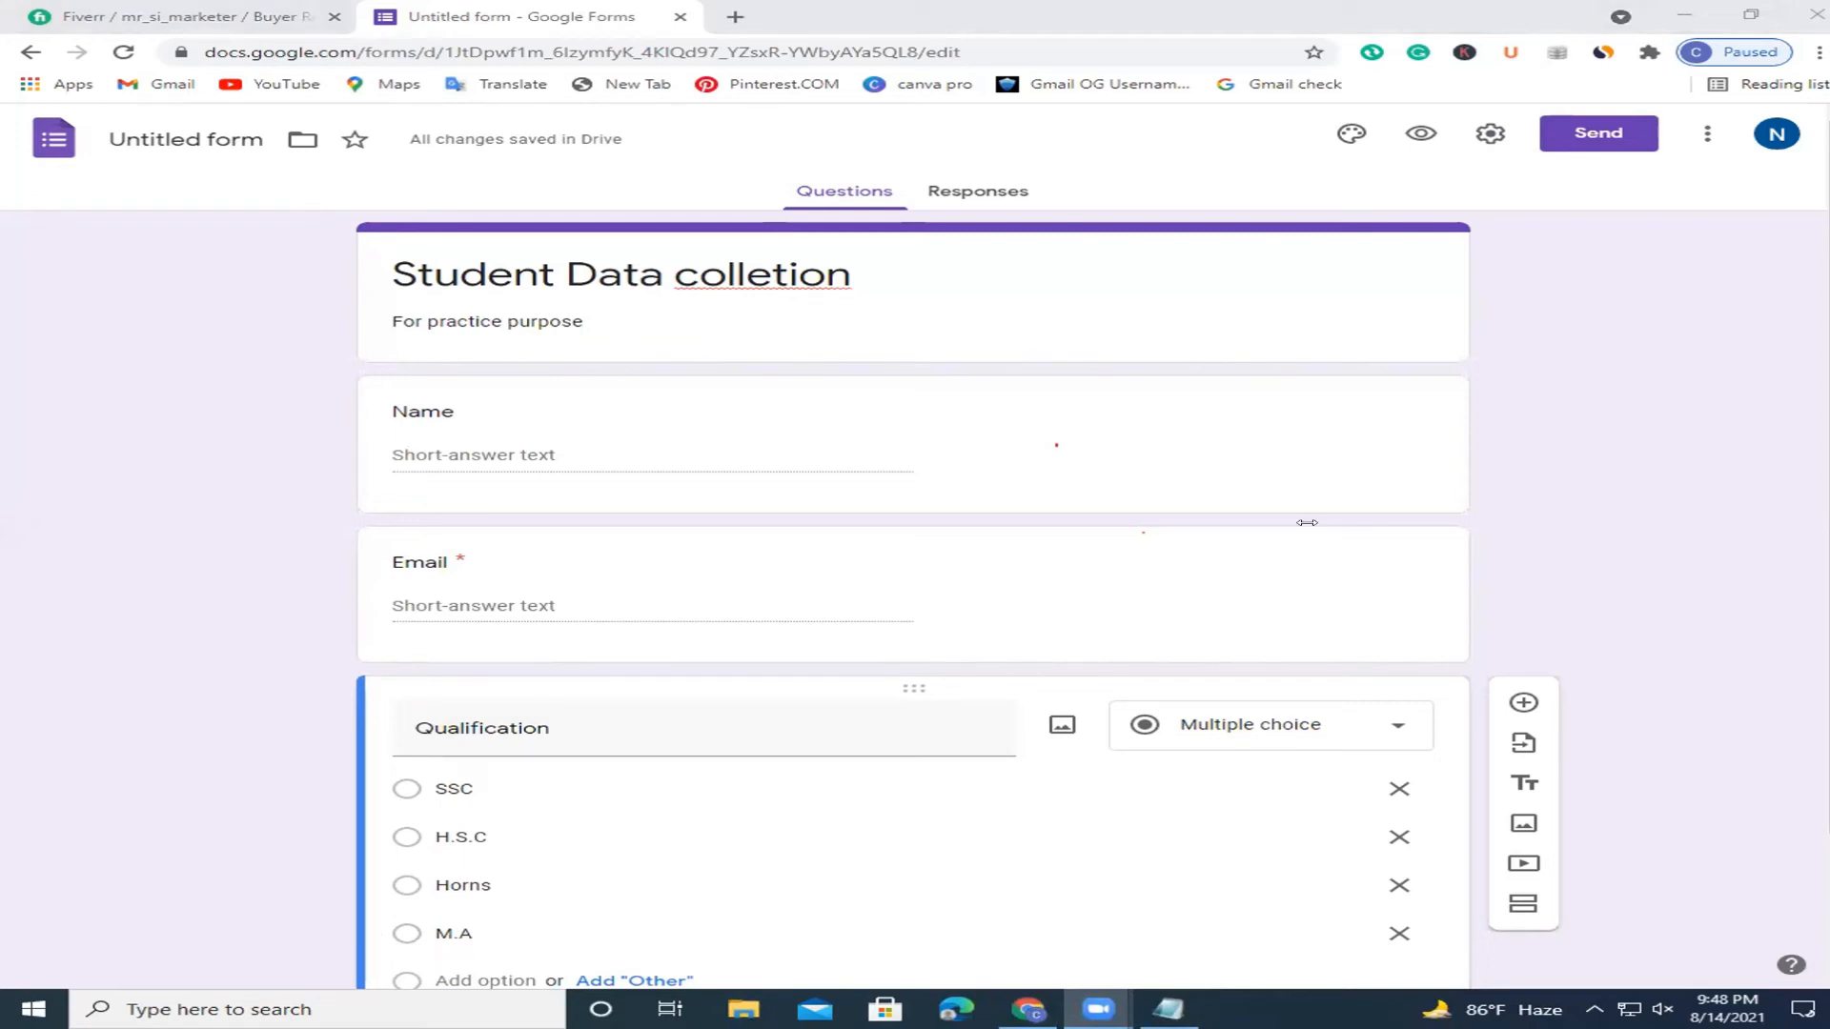
scroll(1298, 462, "down", 2)
left_click(572, 933)
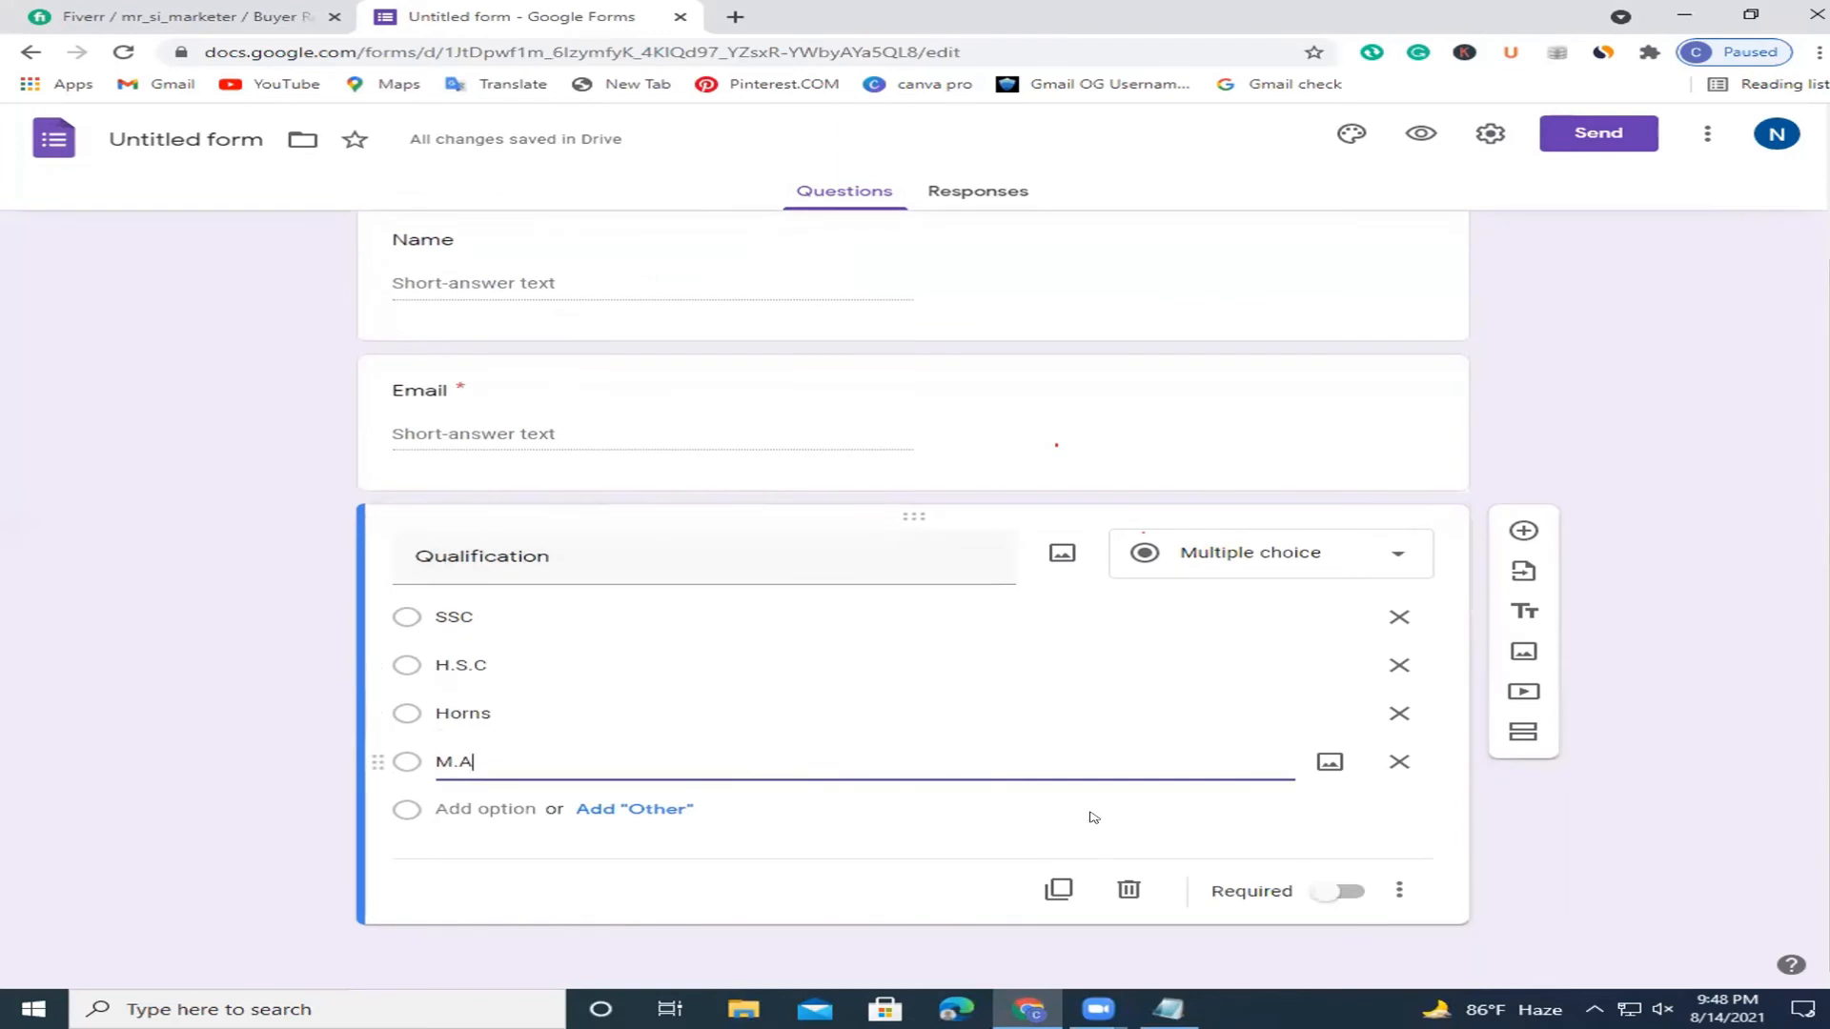
left_click(1523, 531)
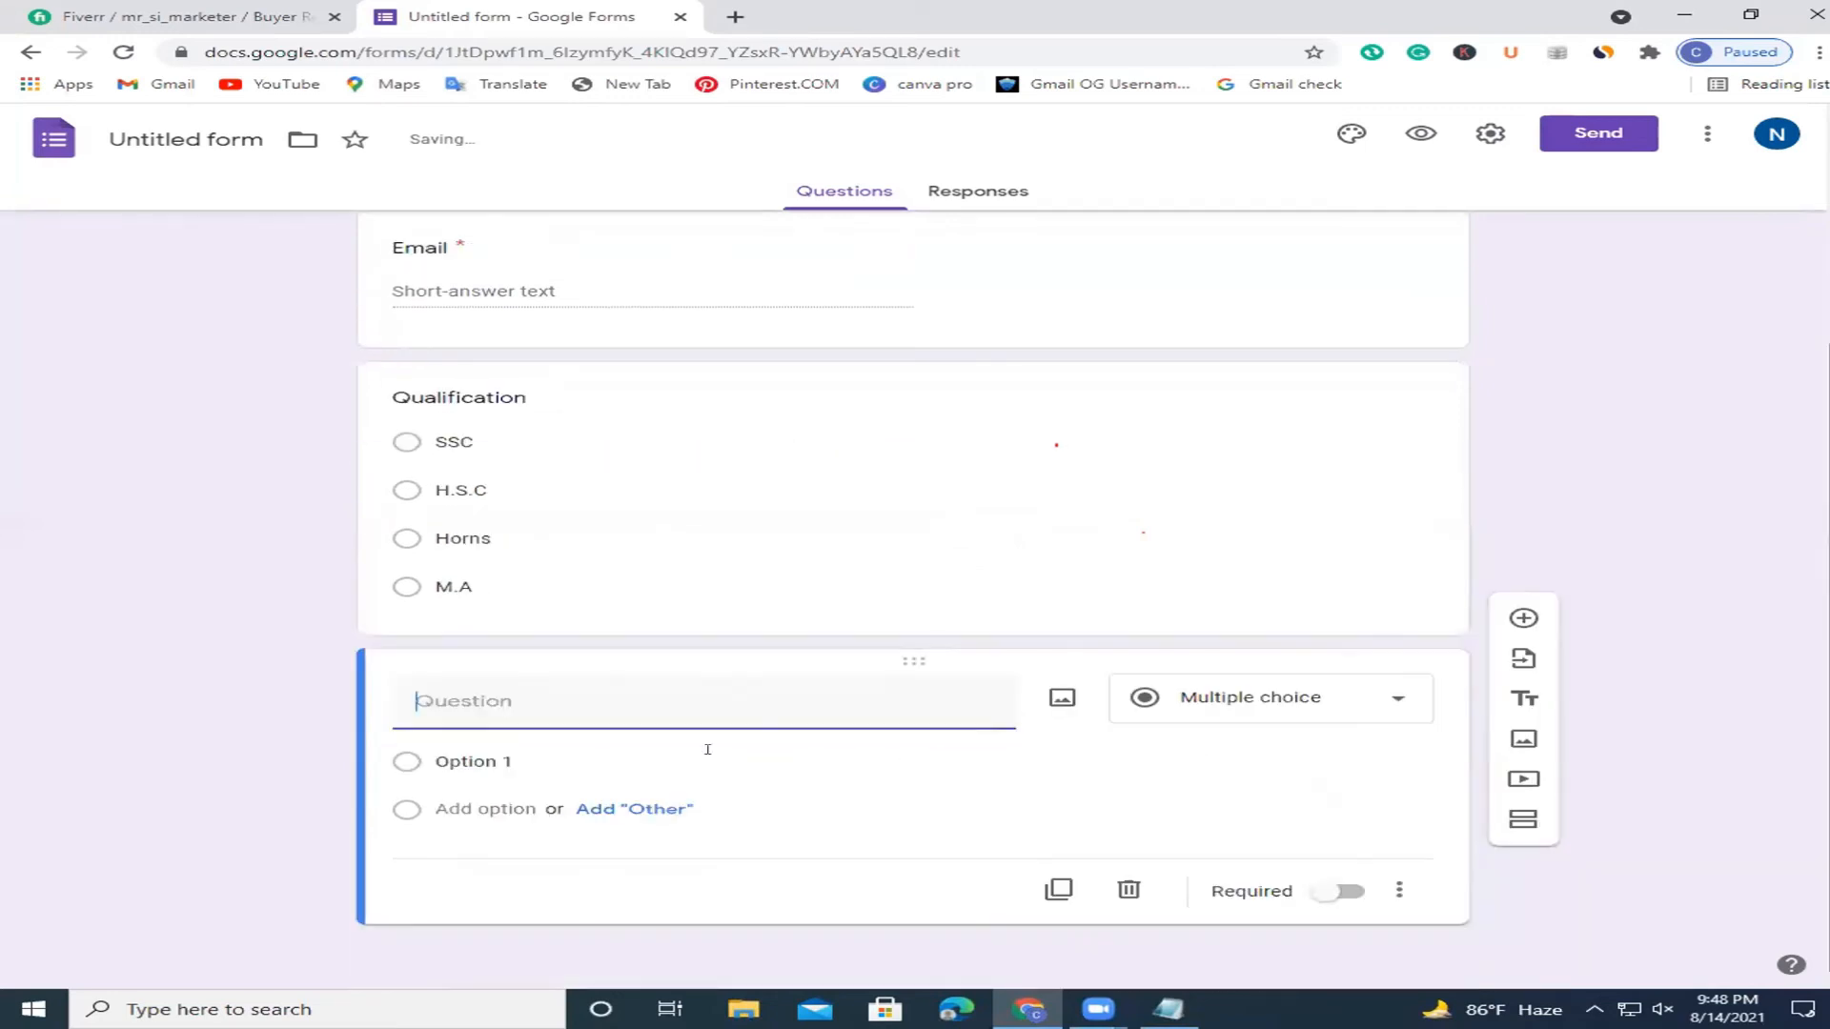
Word the question 'how many people Live With You ?' and add another question below.
type("ho")
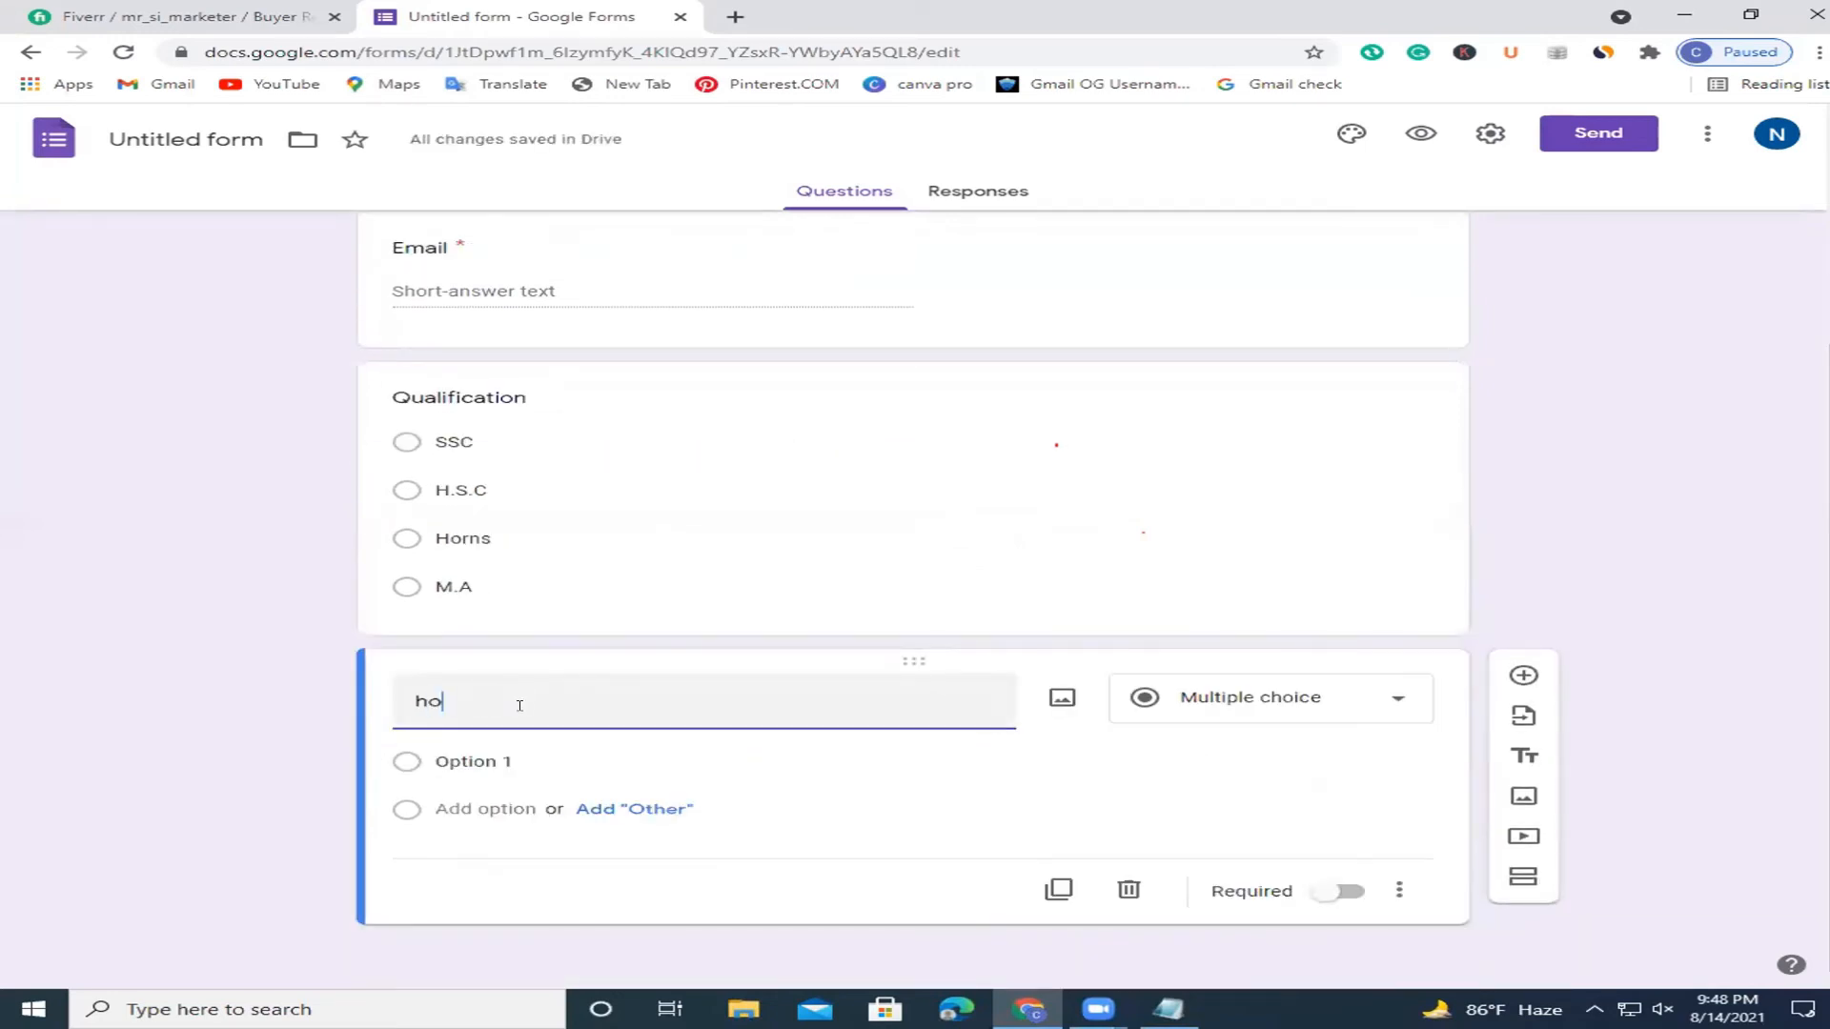
type("w man")
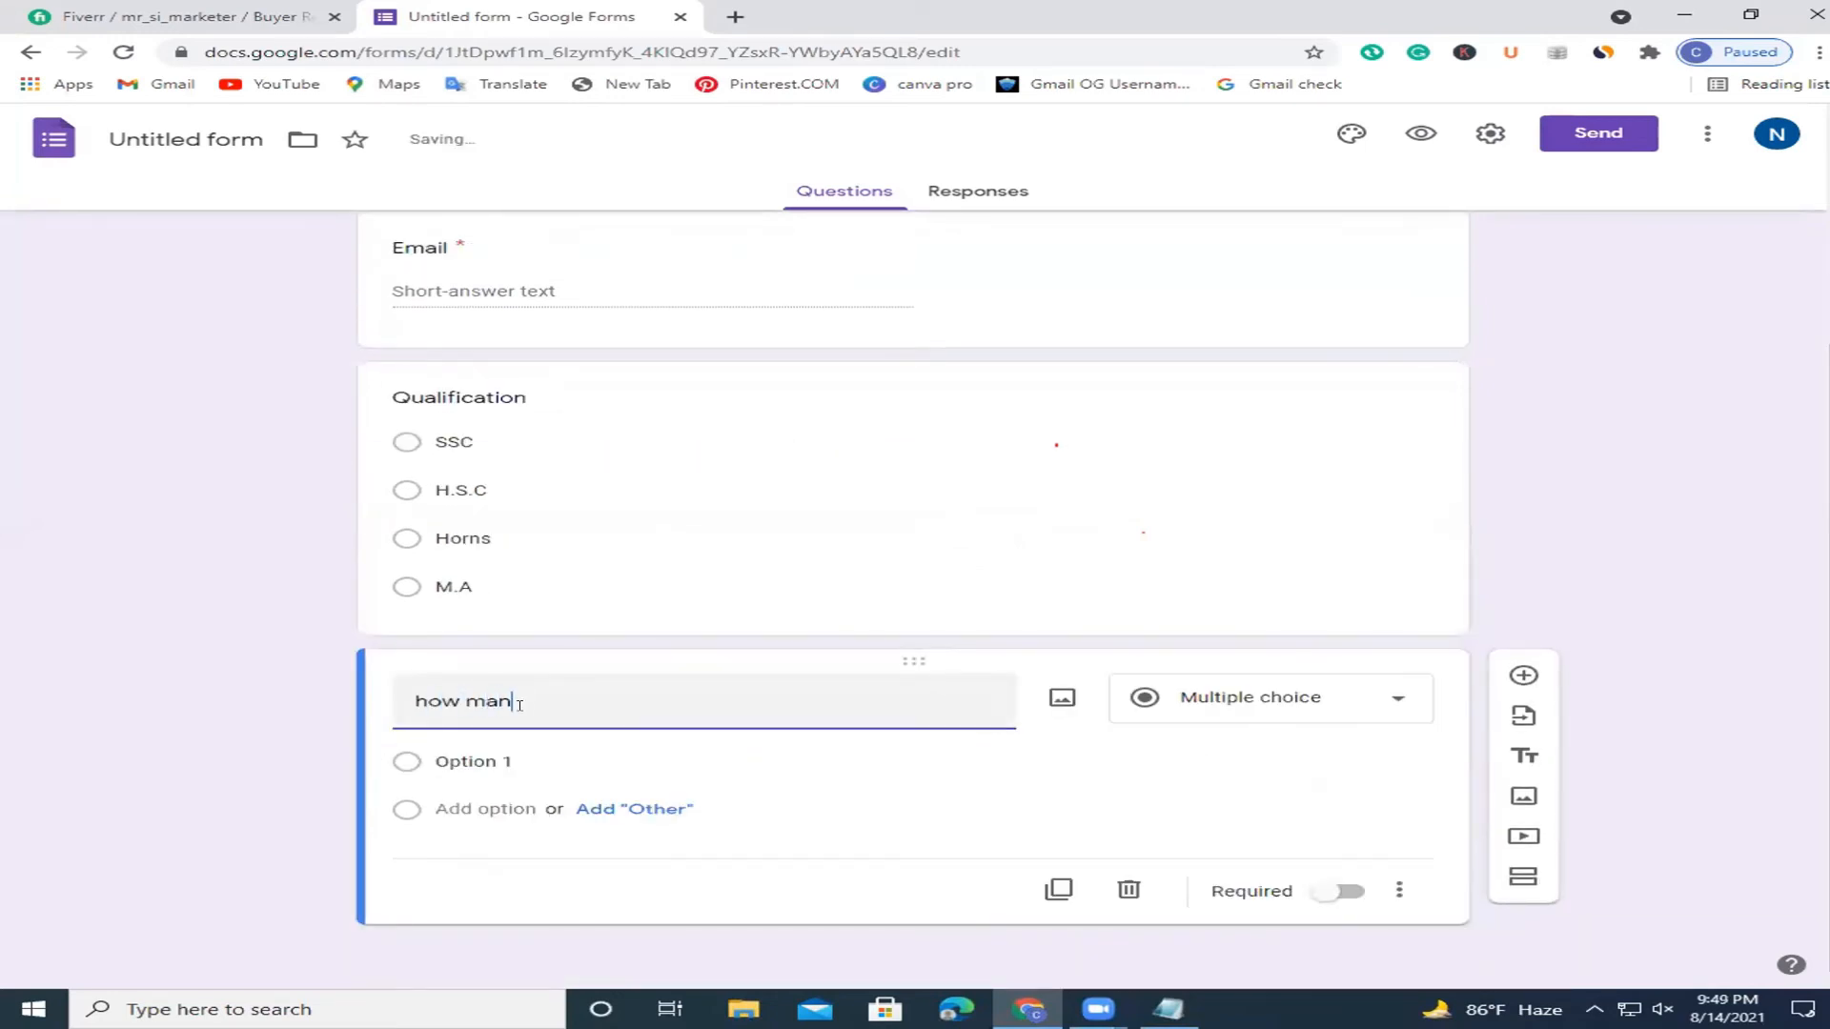
type("y people")
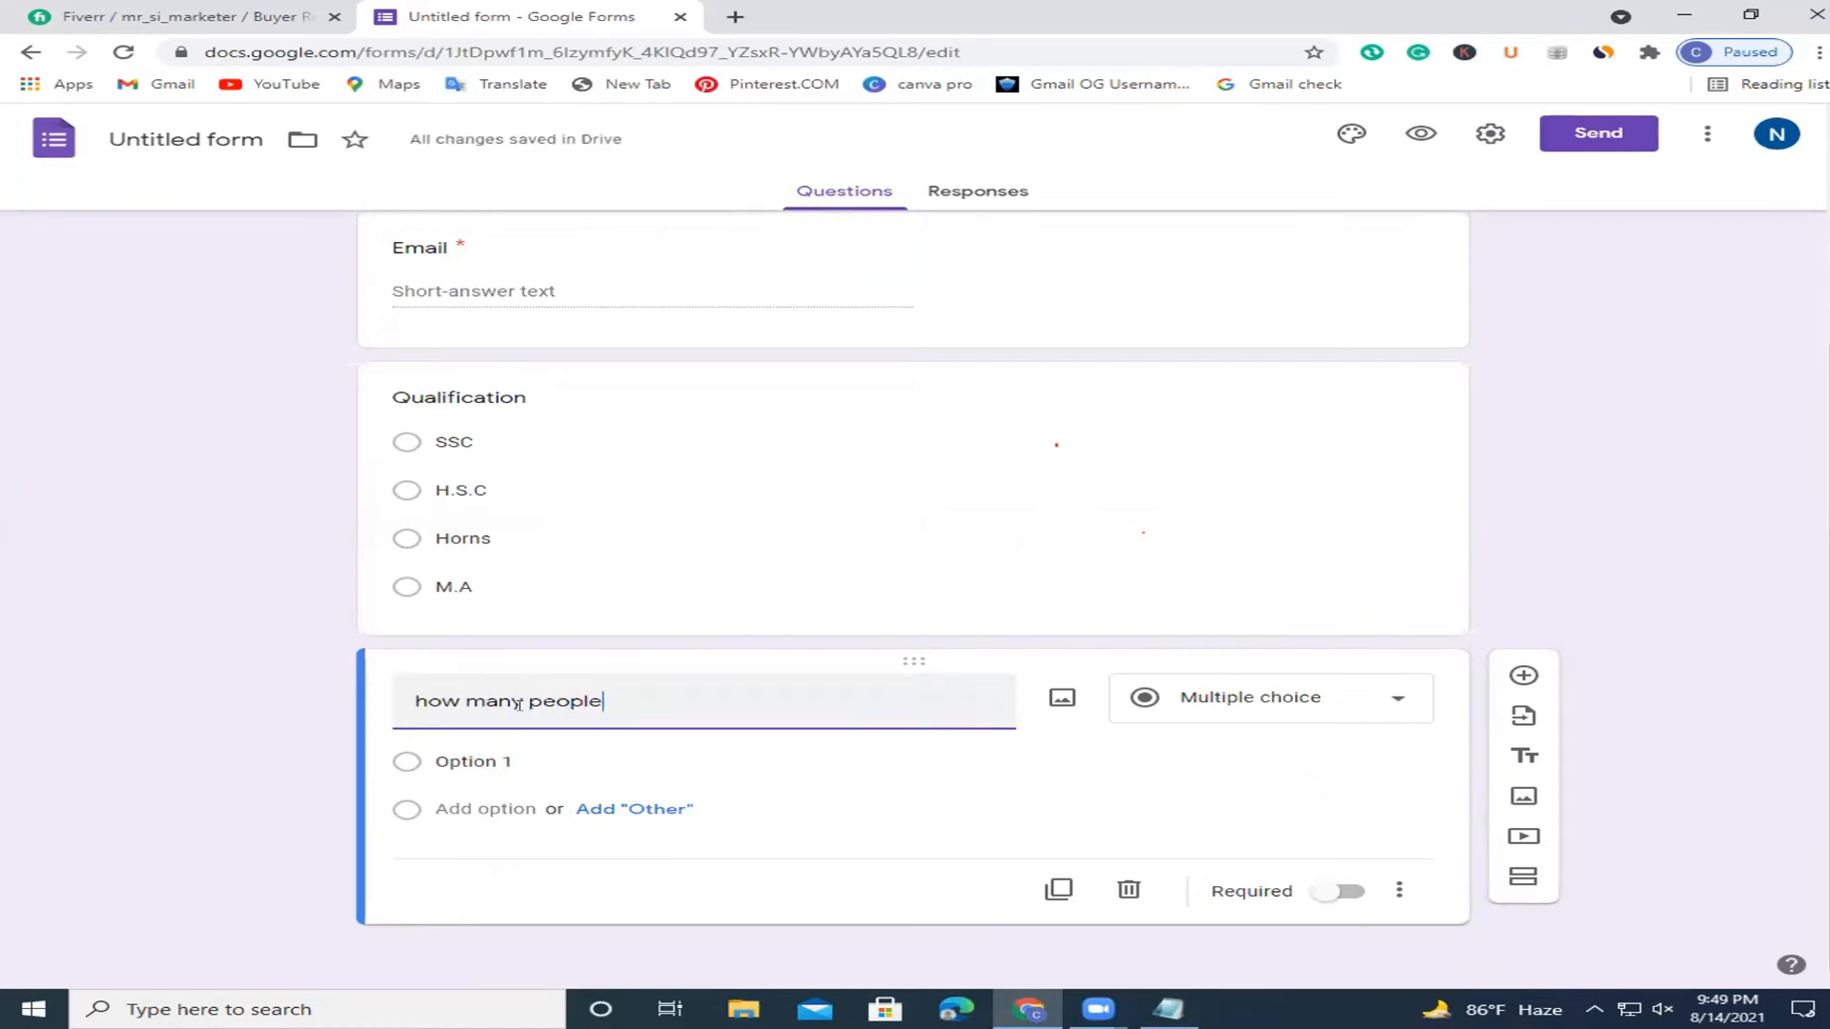
type(" bLike")
key("BackSpace")
key("BackSpace")
type("ve")
key("BackSpace")
key("BackSpace")
key("BackSpace")
key("BackSpace")
key("BackSpace")
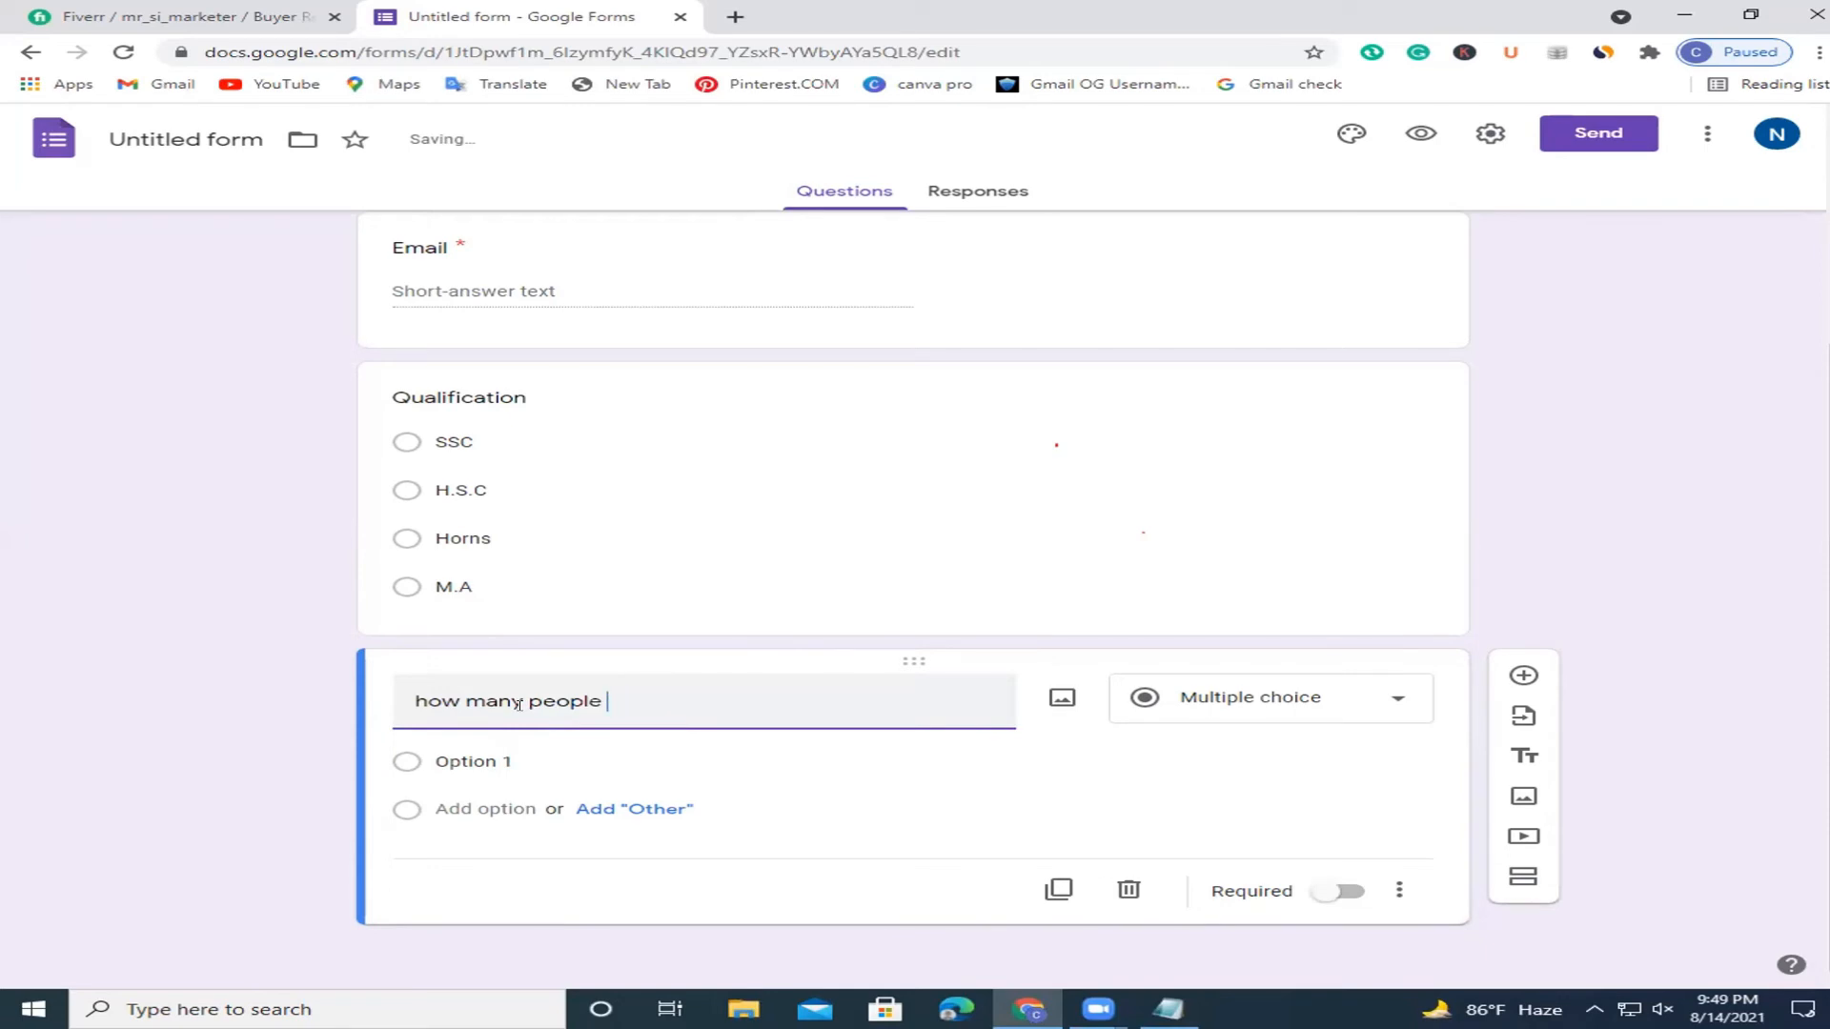
type("Live W")
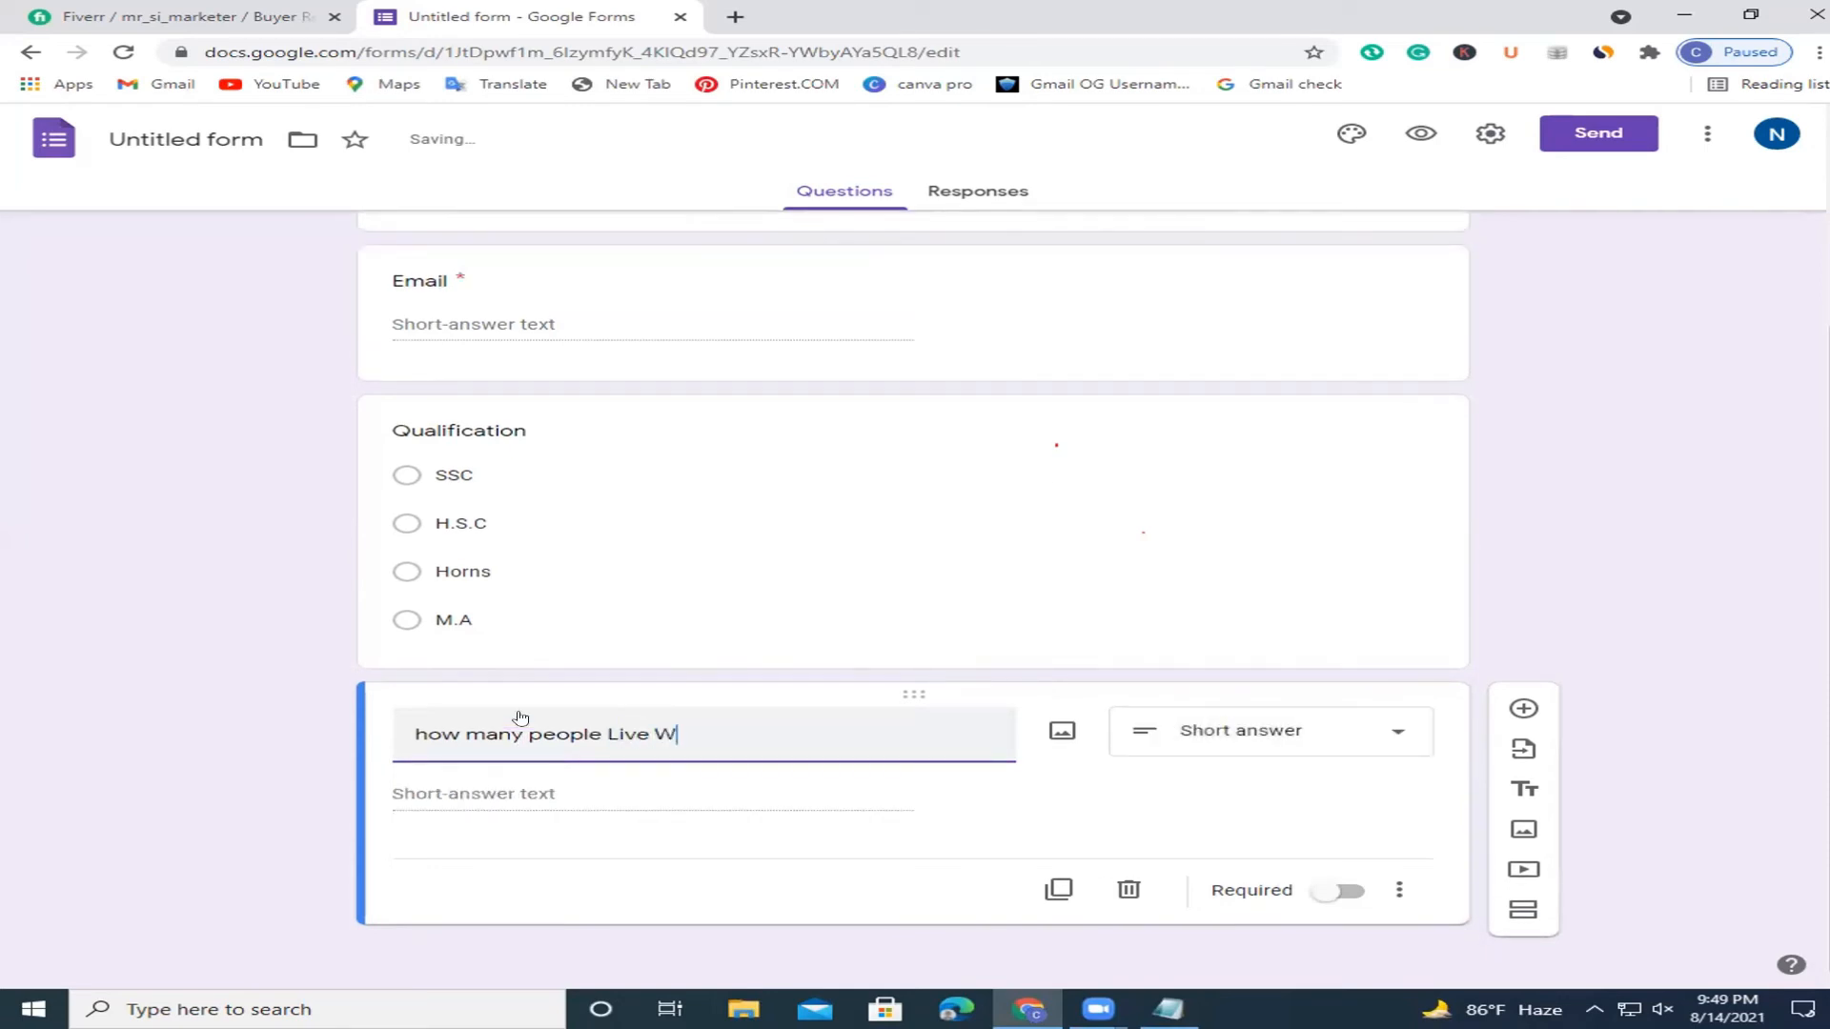
type("ith You ?")
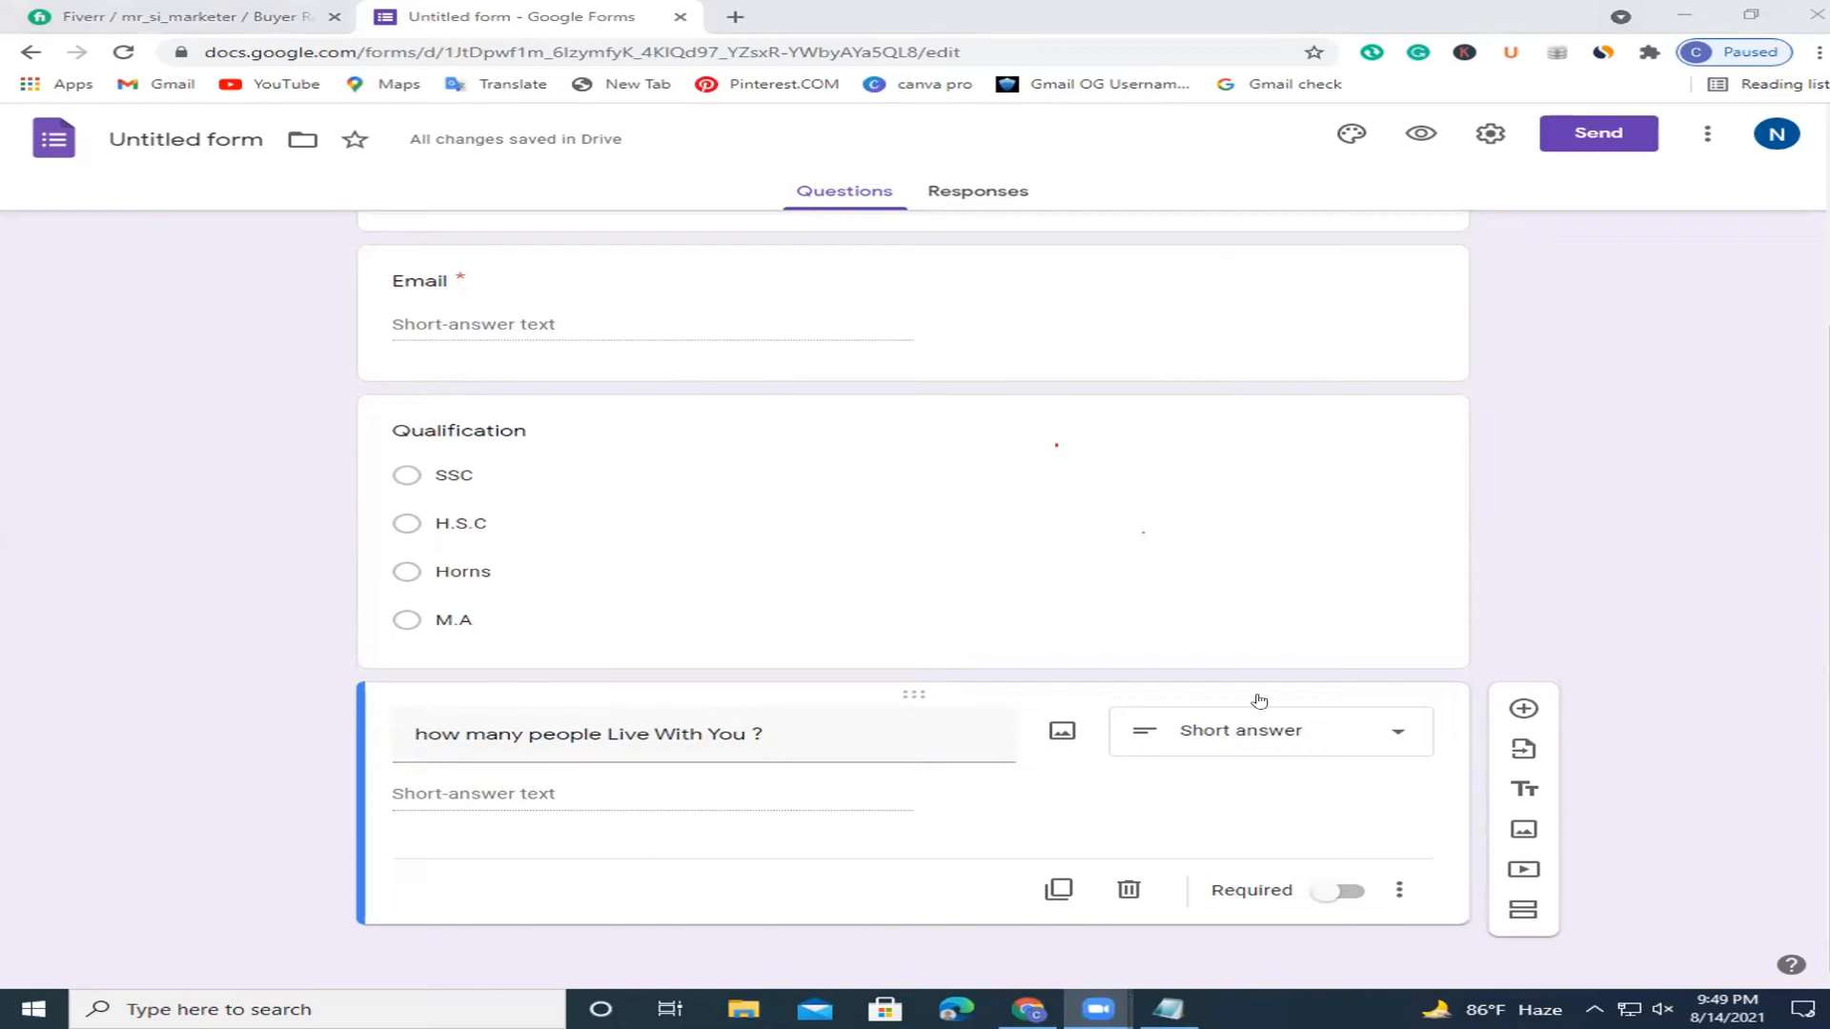
left_click(1525, 706)
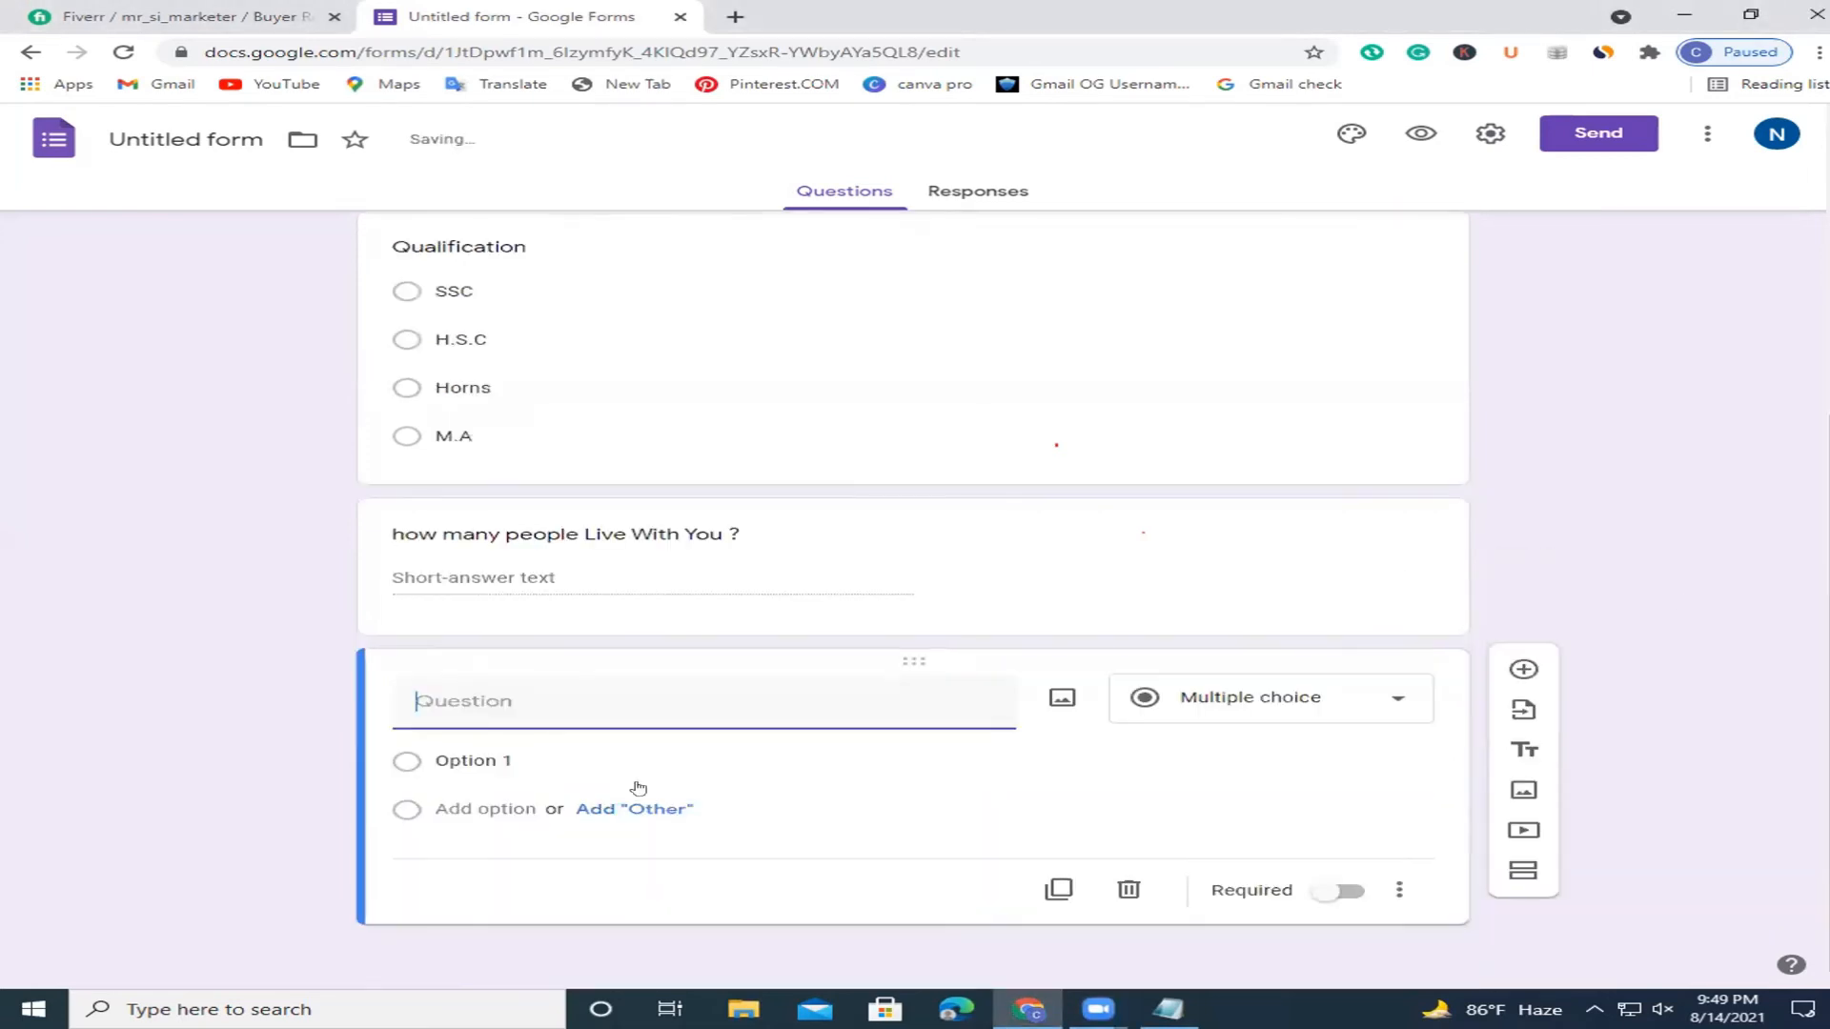
Add a 'Your Home Address' question, then make the next food question Checkboxes.
type("Y")
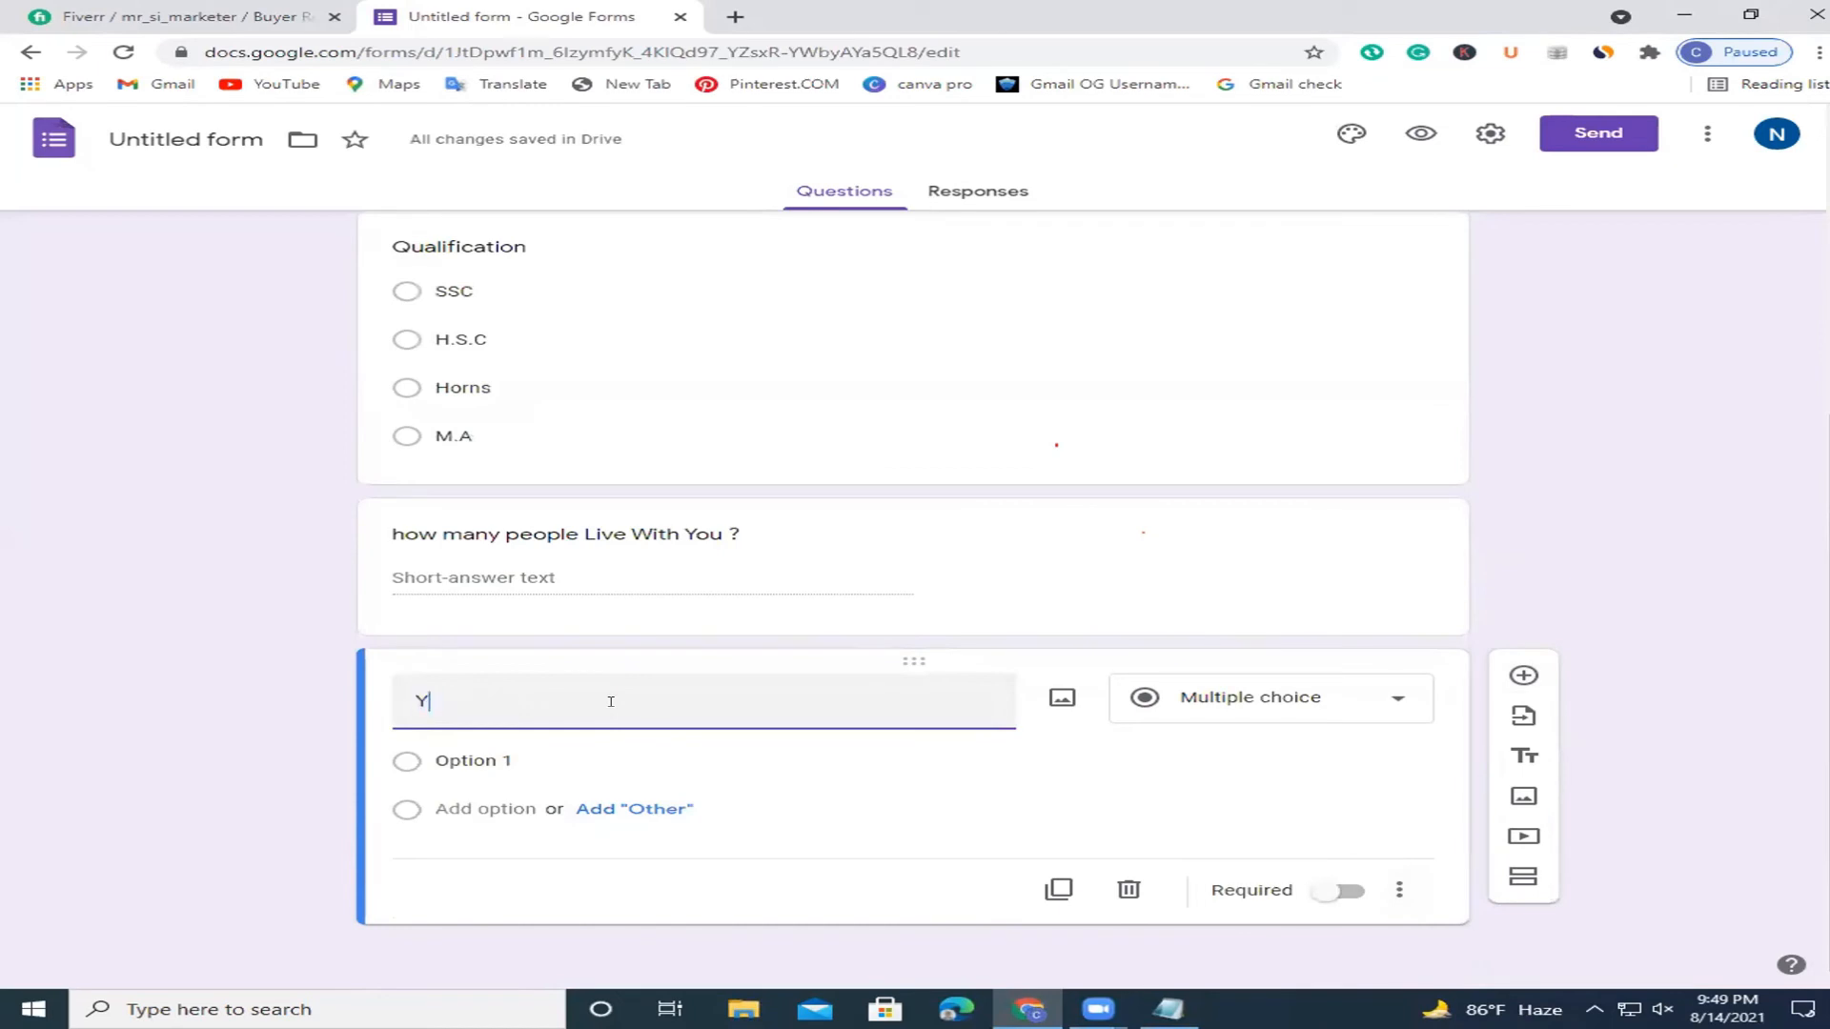
type("our Home ")
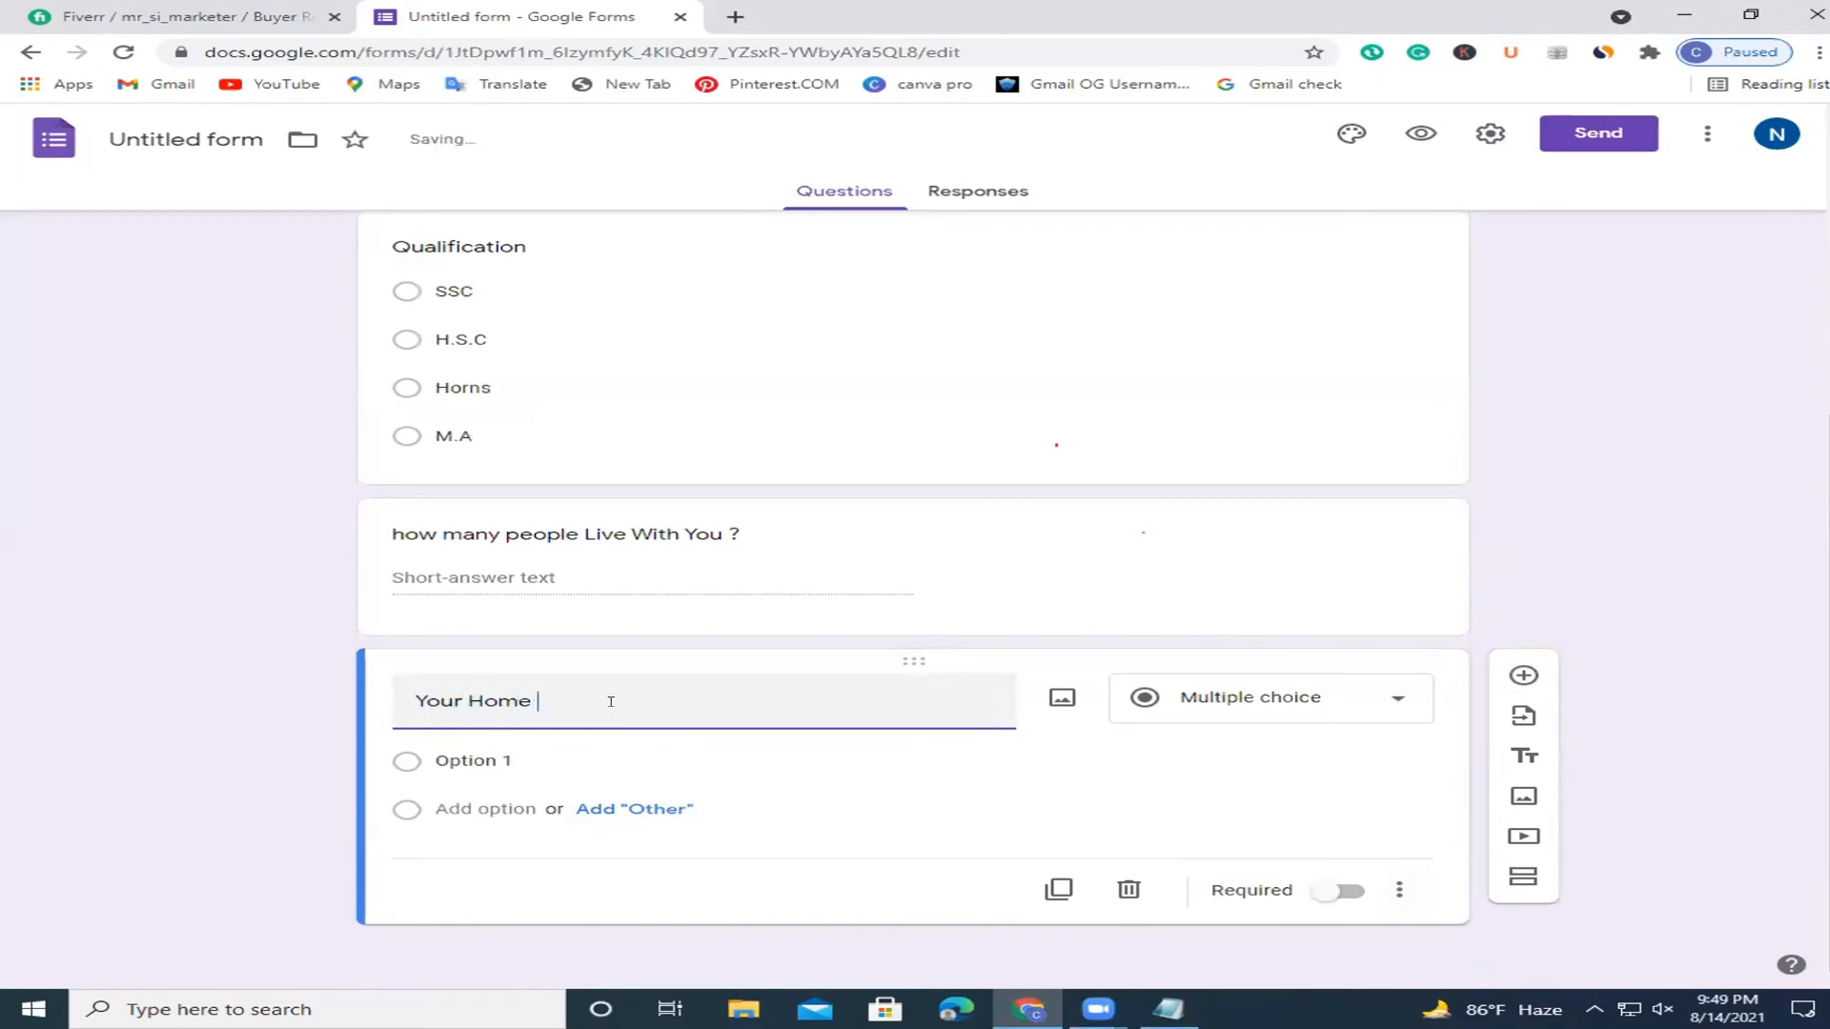
type("Address")
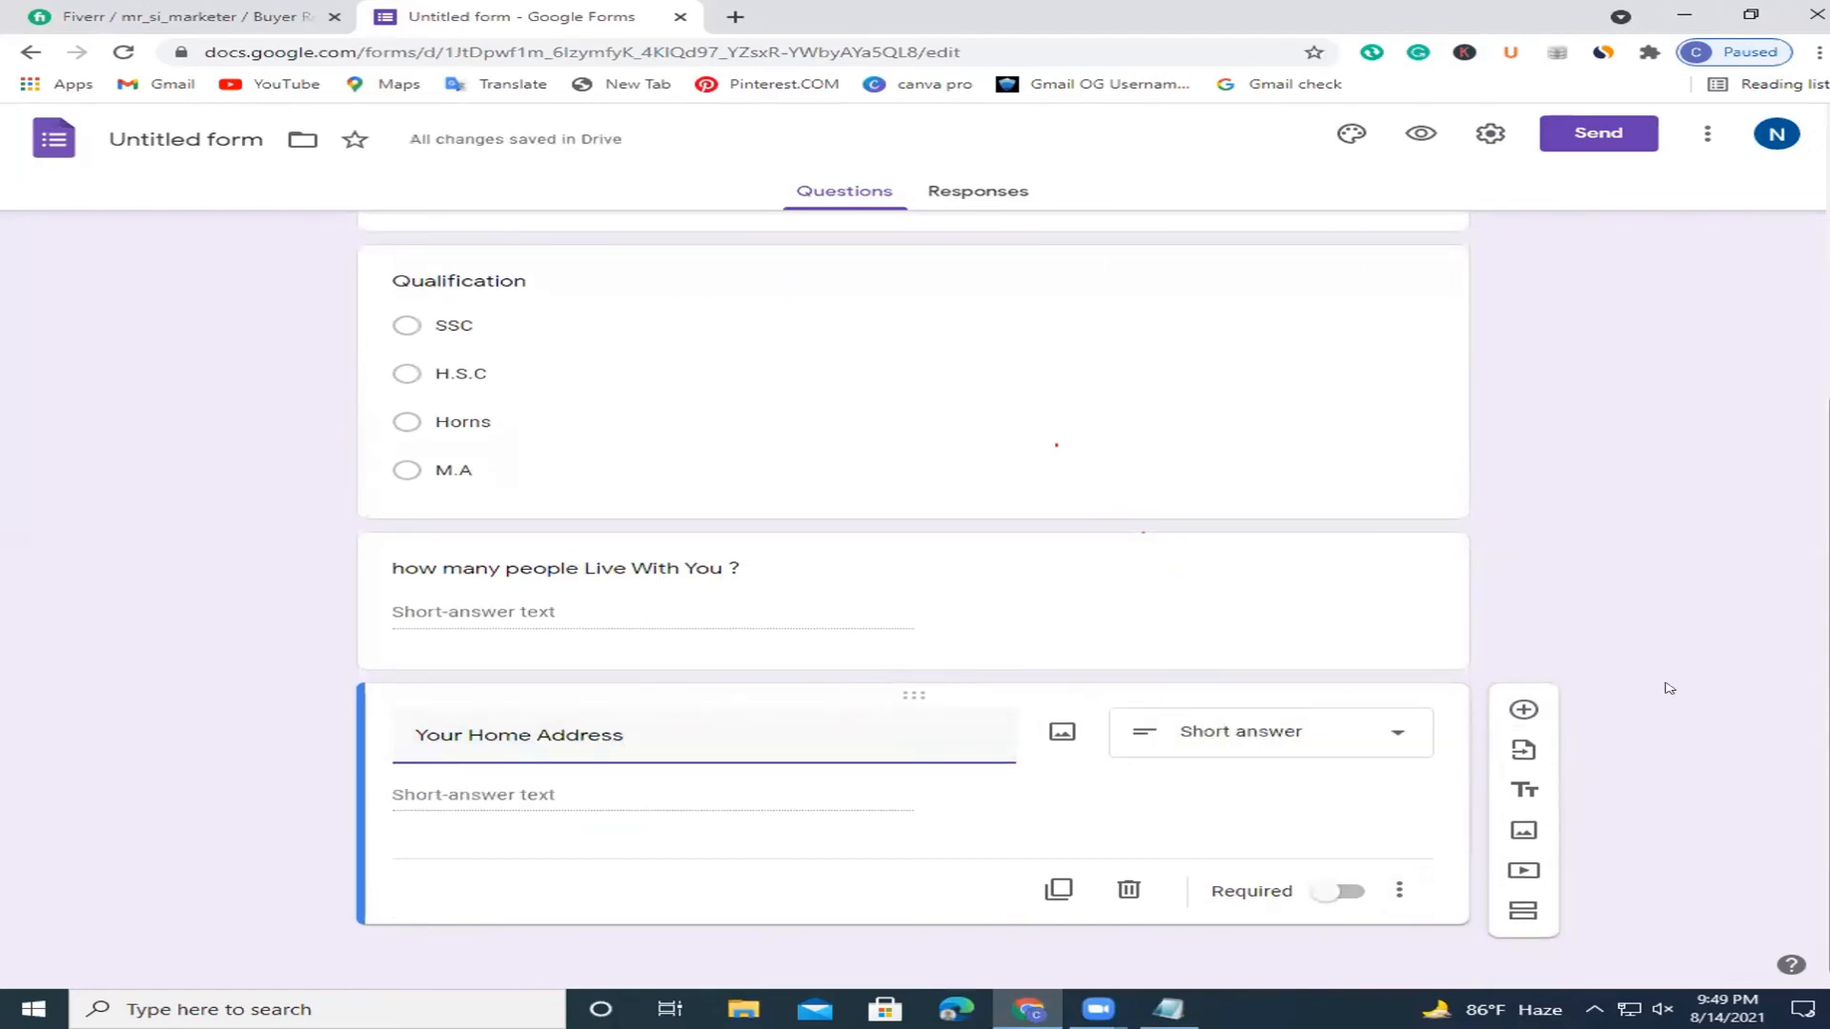
left_click(1524, 709)
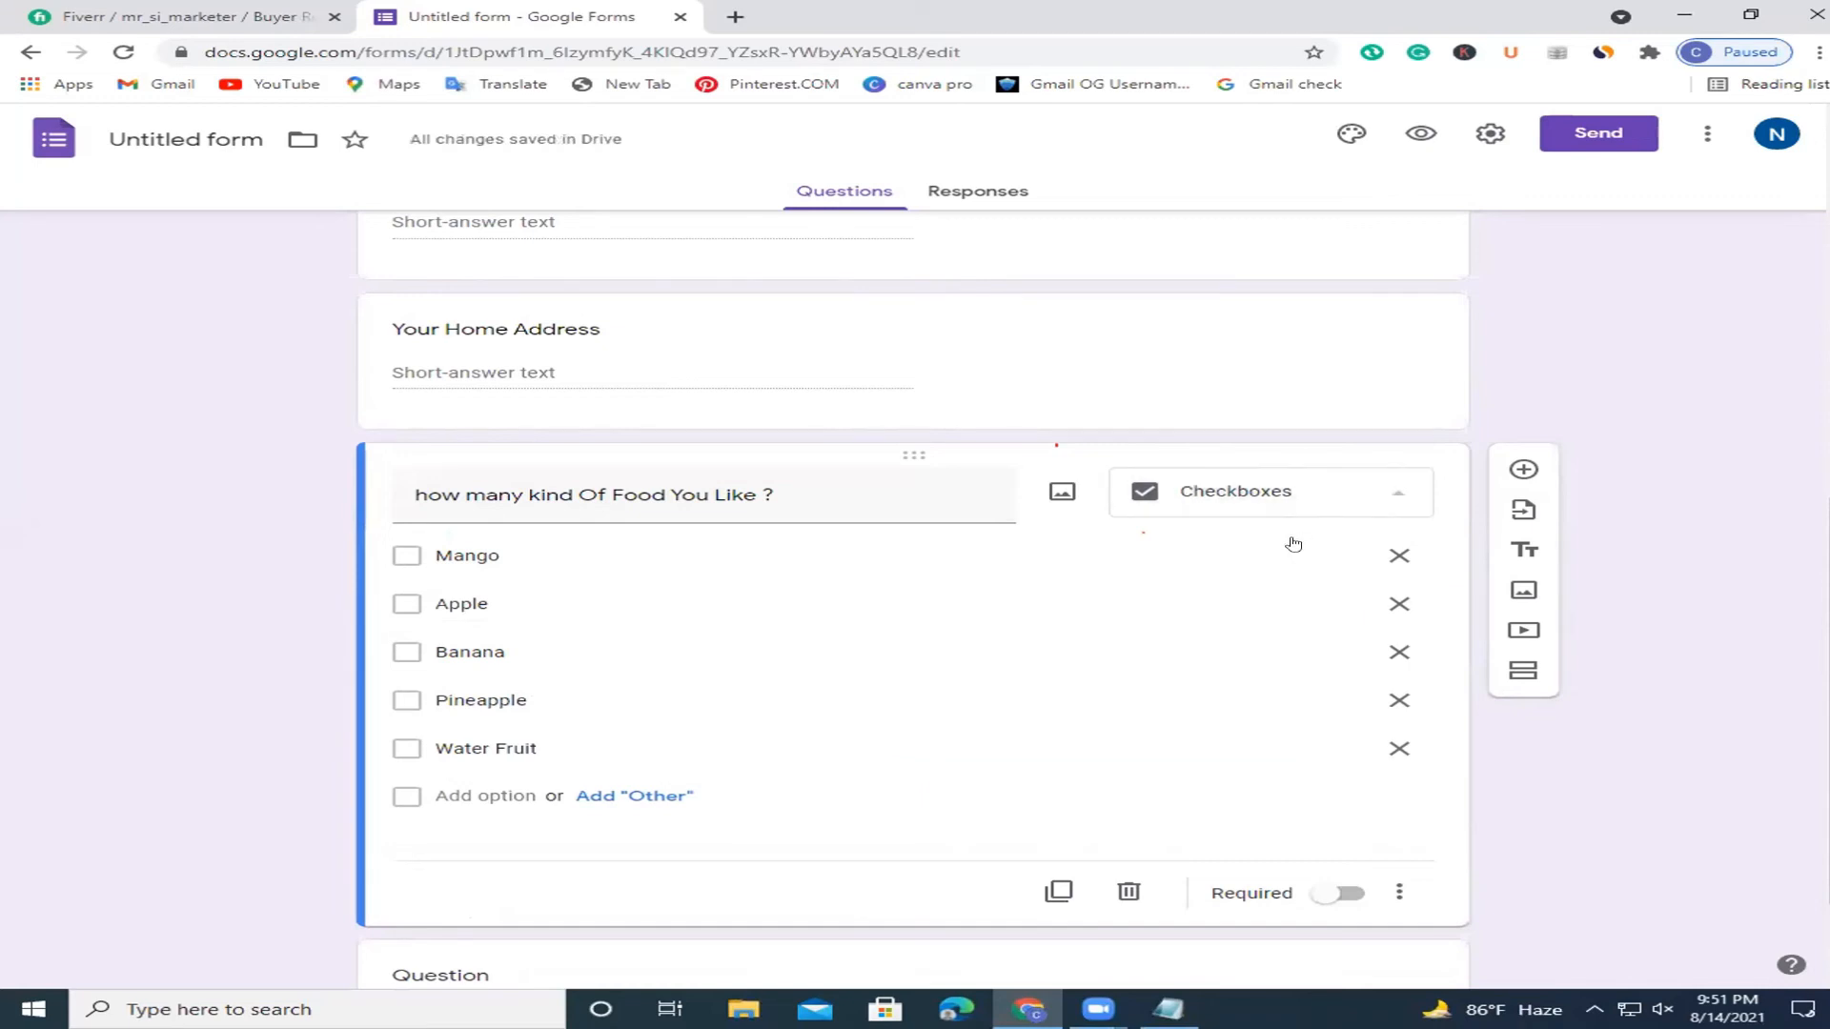
left_click(1296, 494)
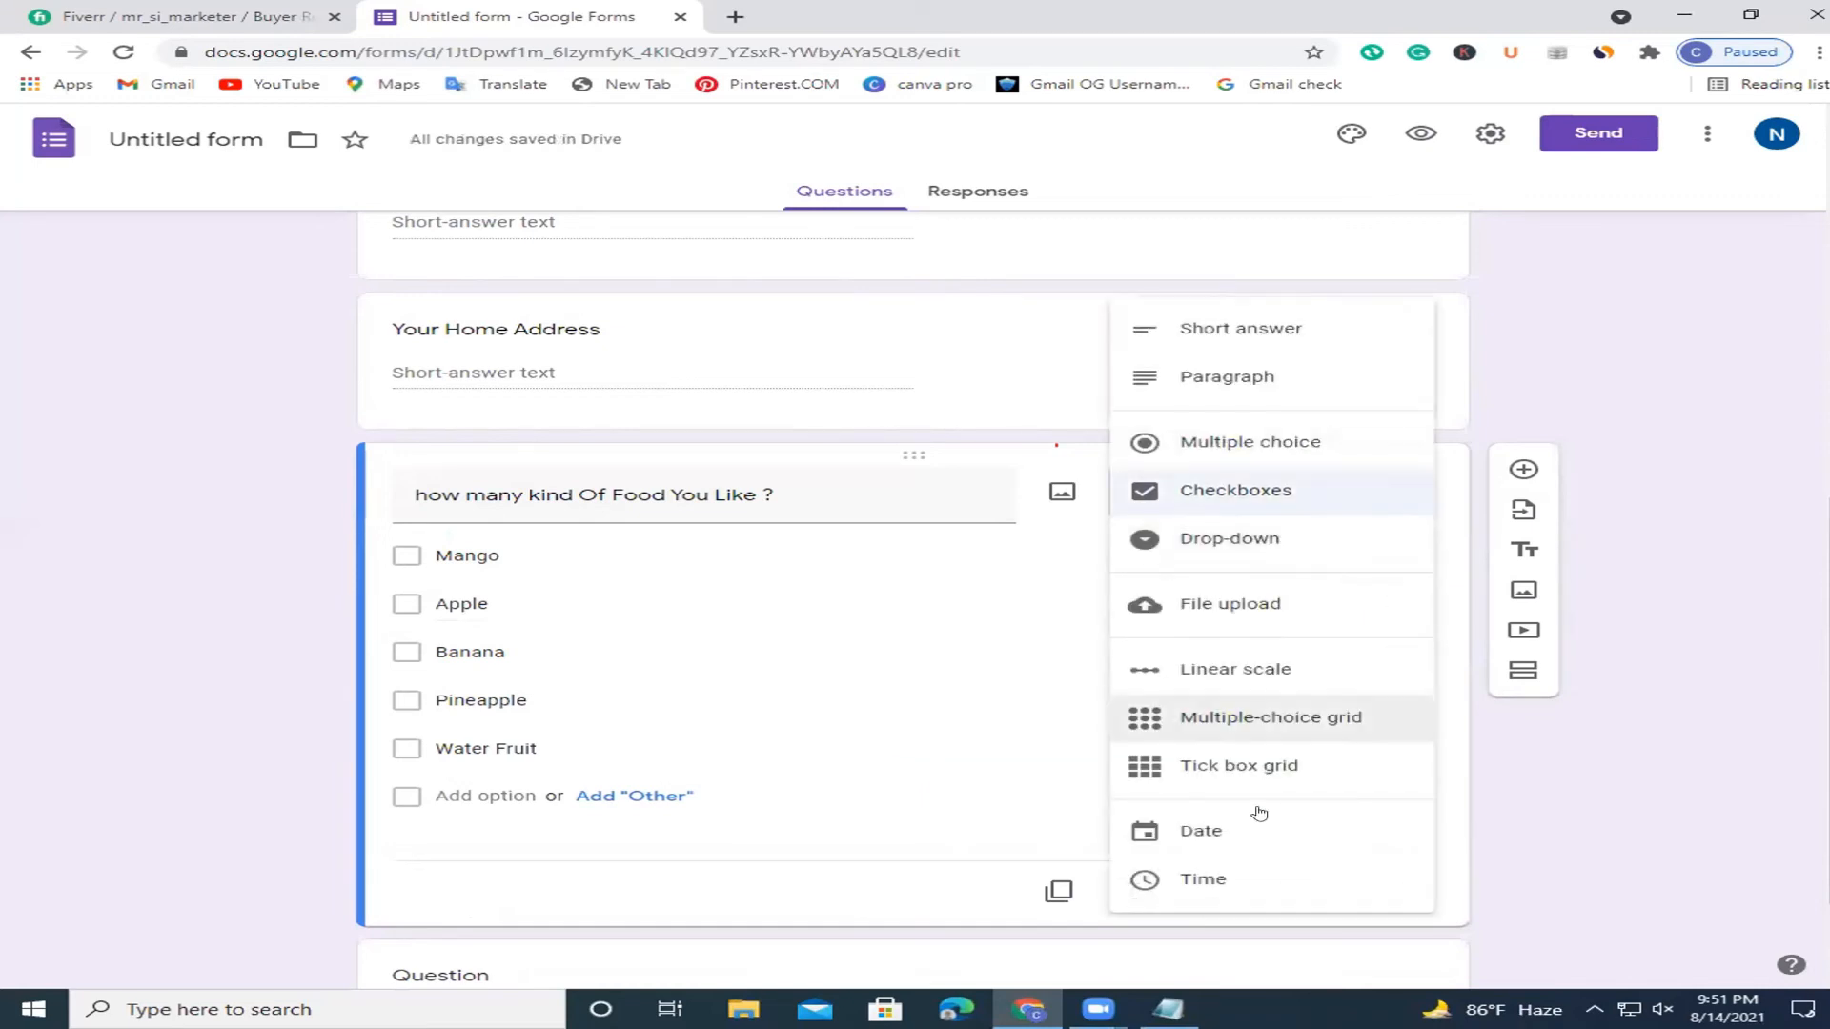
left_click(1534, 379)
Add a required 'Date Of Birth' question and delete the empty question beneath it.
left_click(1525, 470)
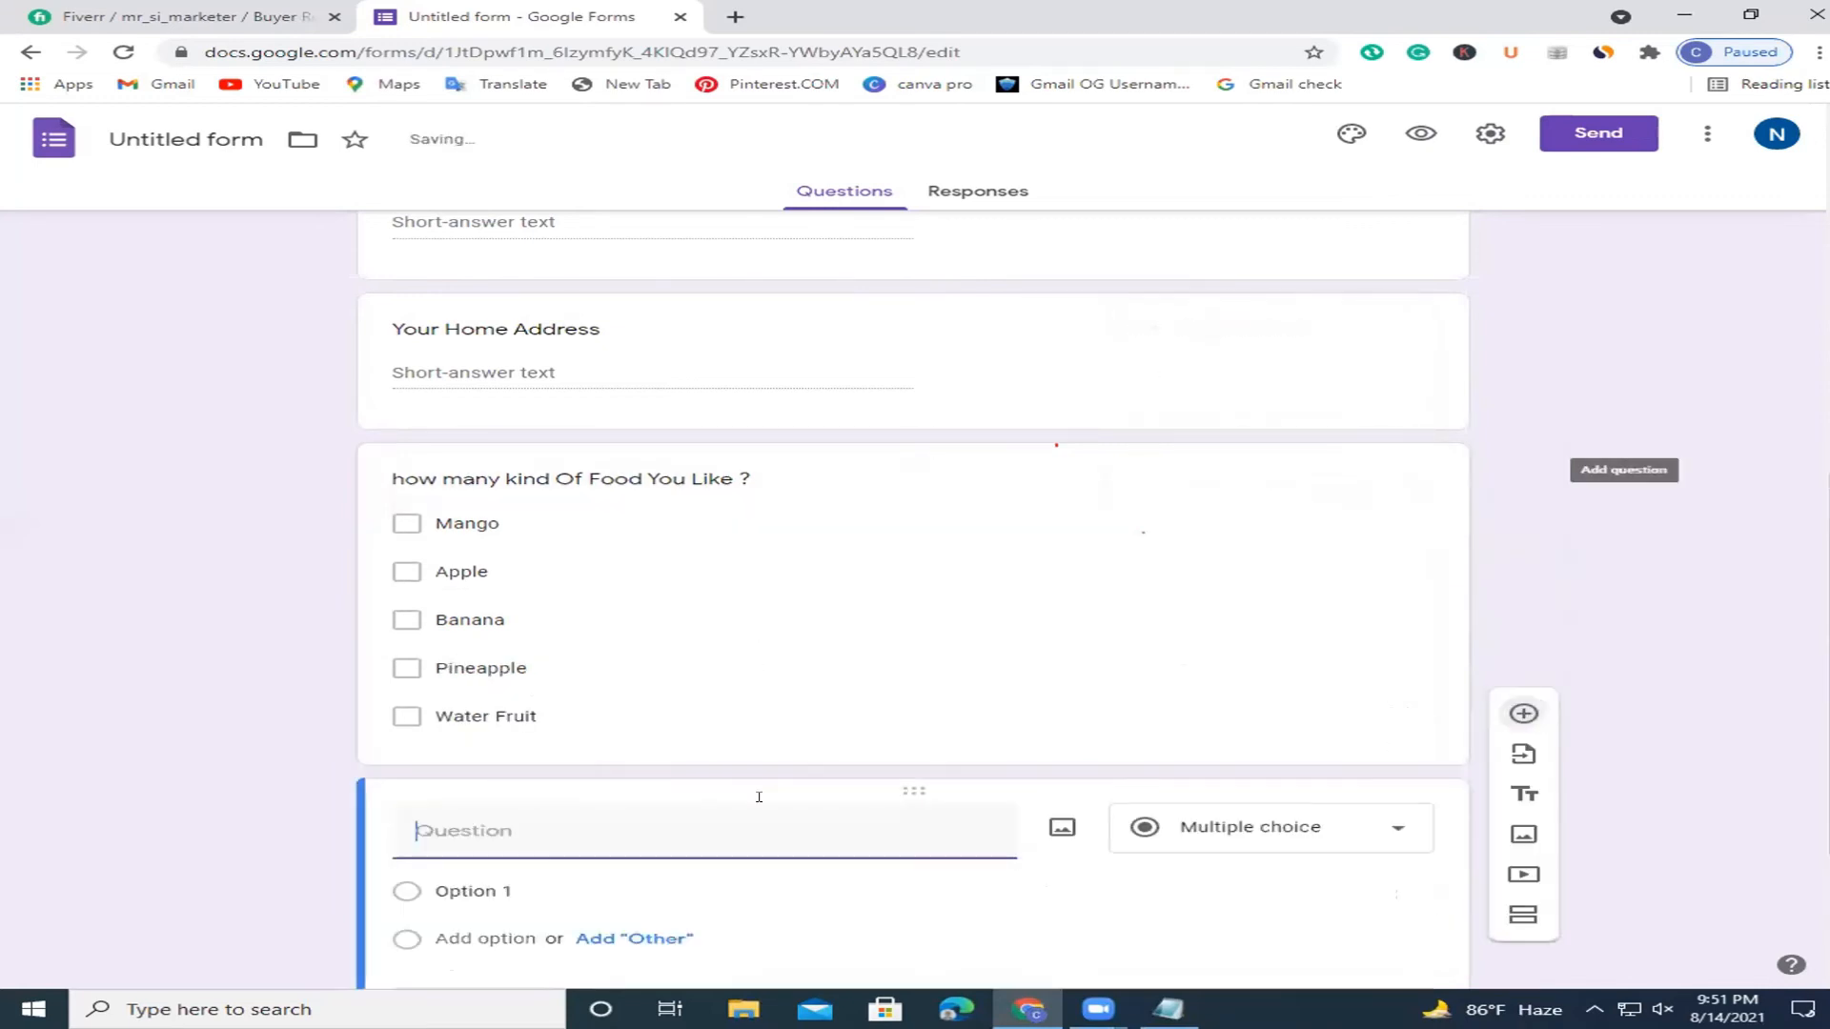
type("F")
key("BackSpace")
type("Da")
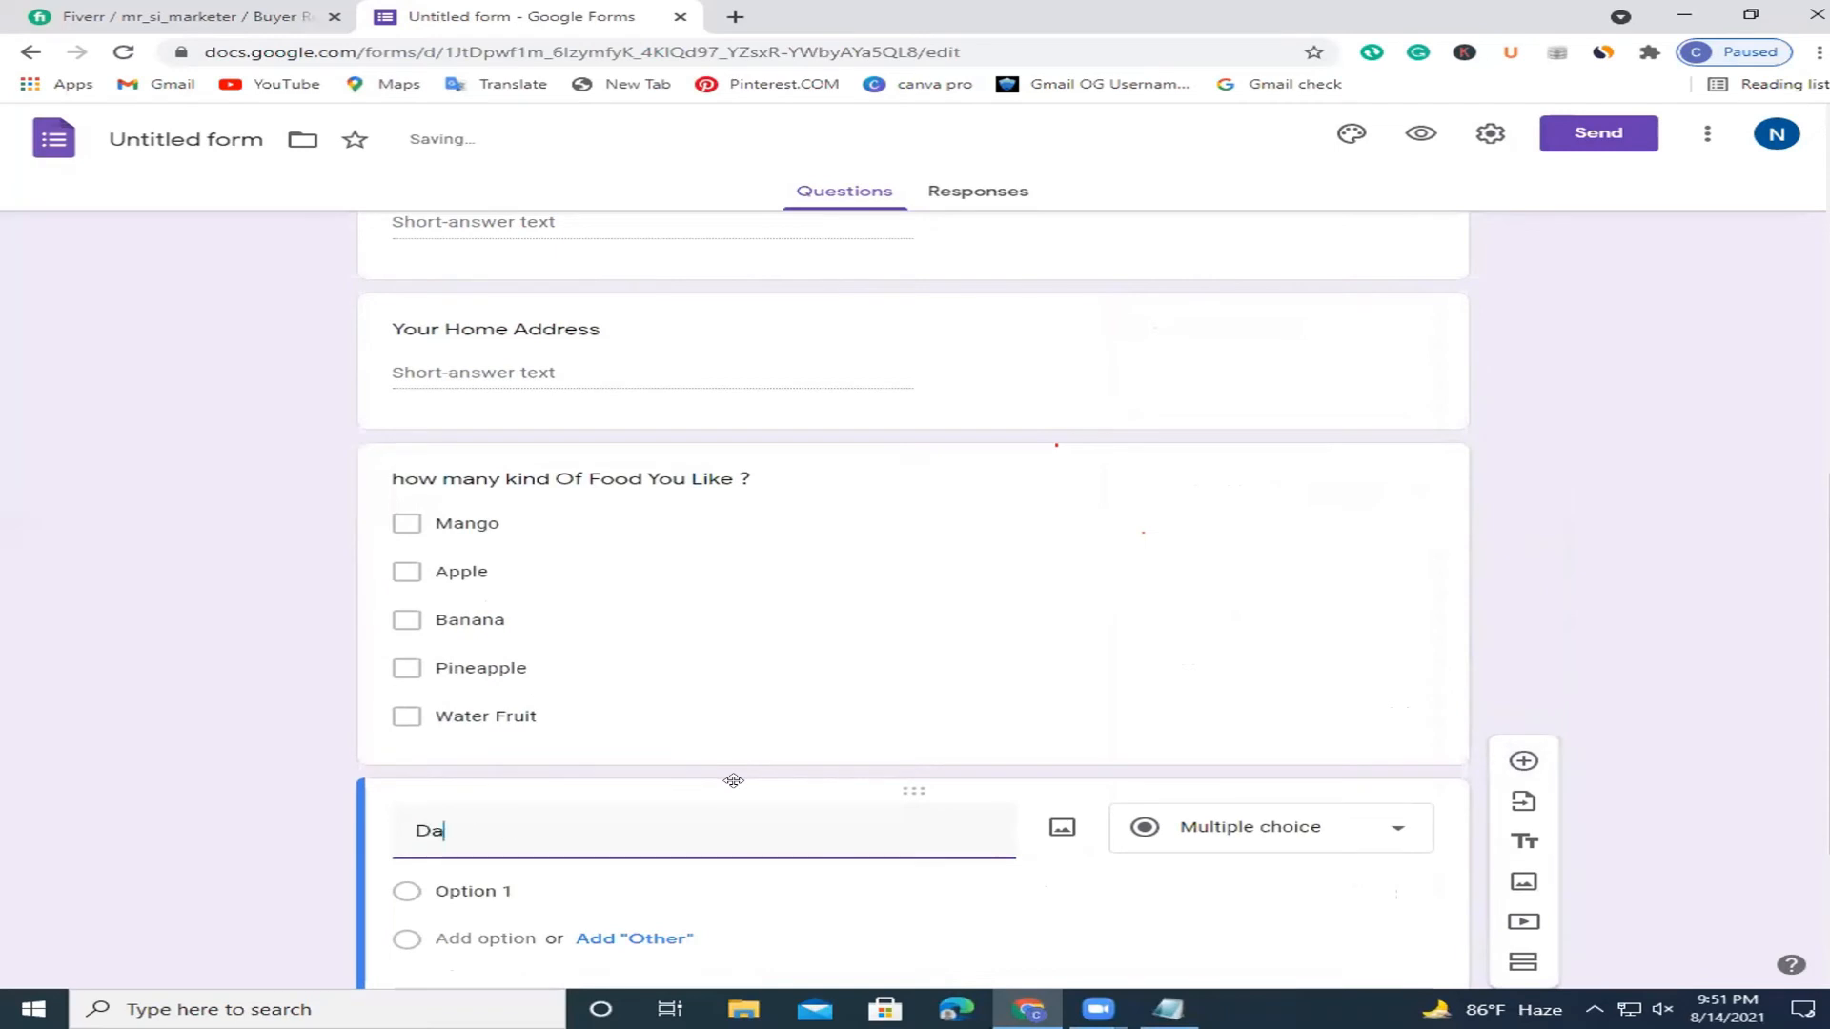
type("te Of Birth")
scroll(1763, 636, "down", 2)
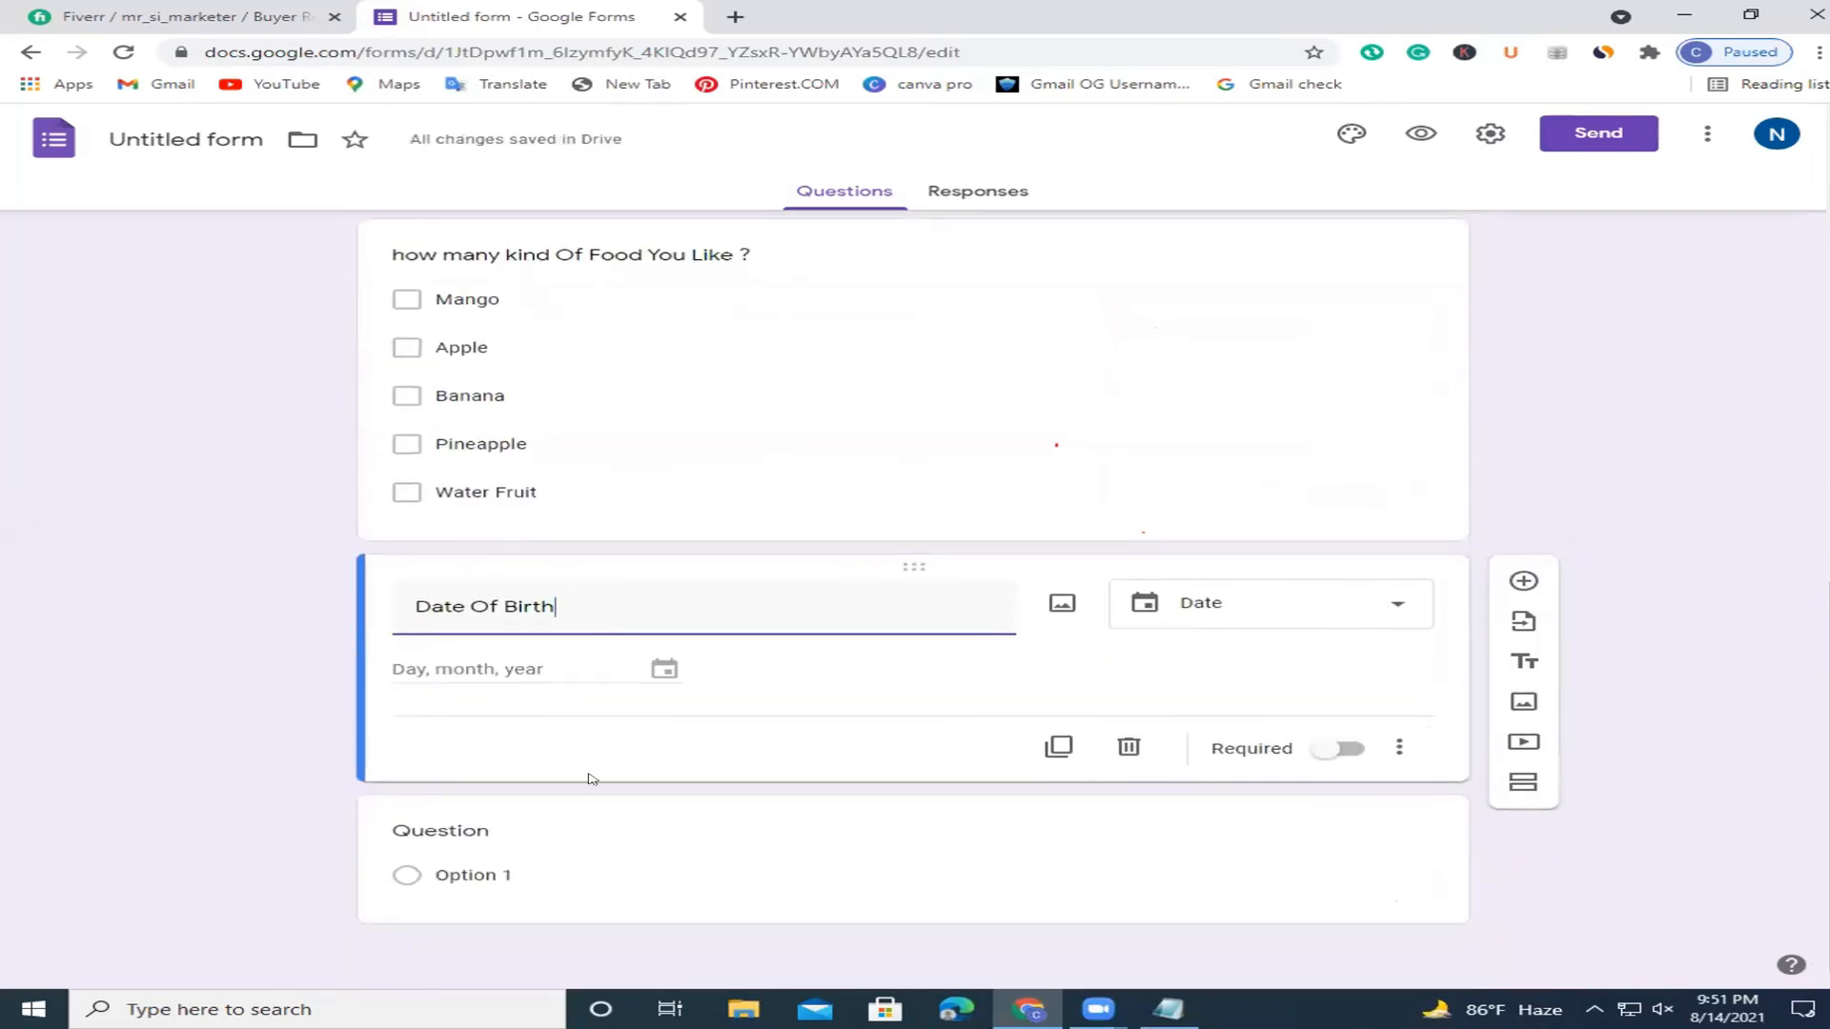
scroll(1715, 908, "up", 5)
scroll(1716, 908, "down", 5)
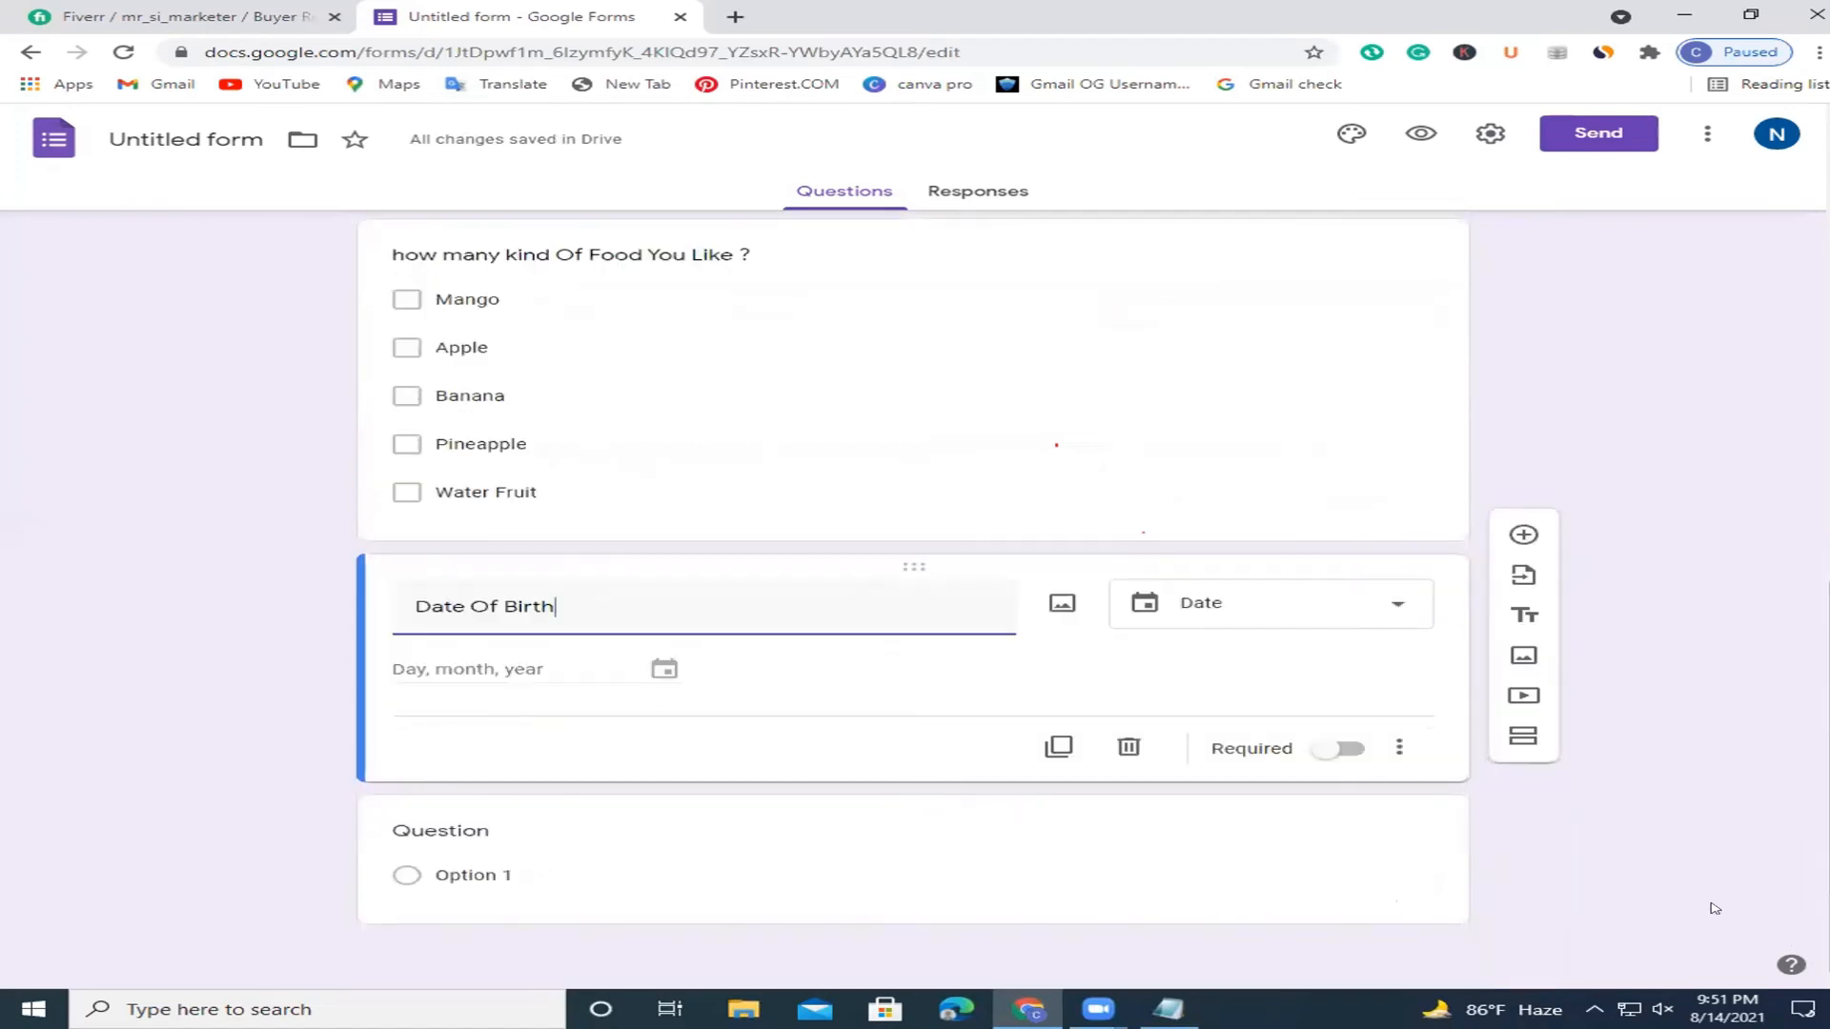
left_click(1337, 747)
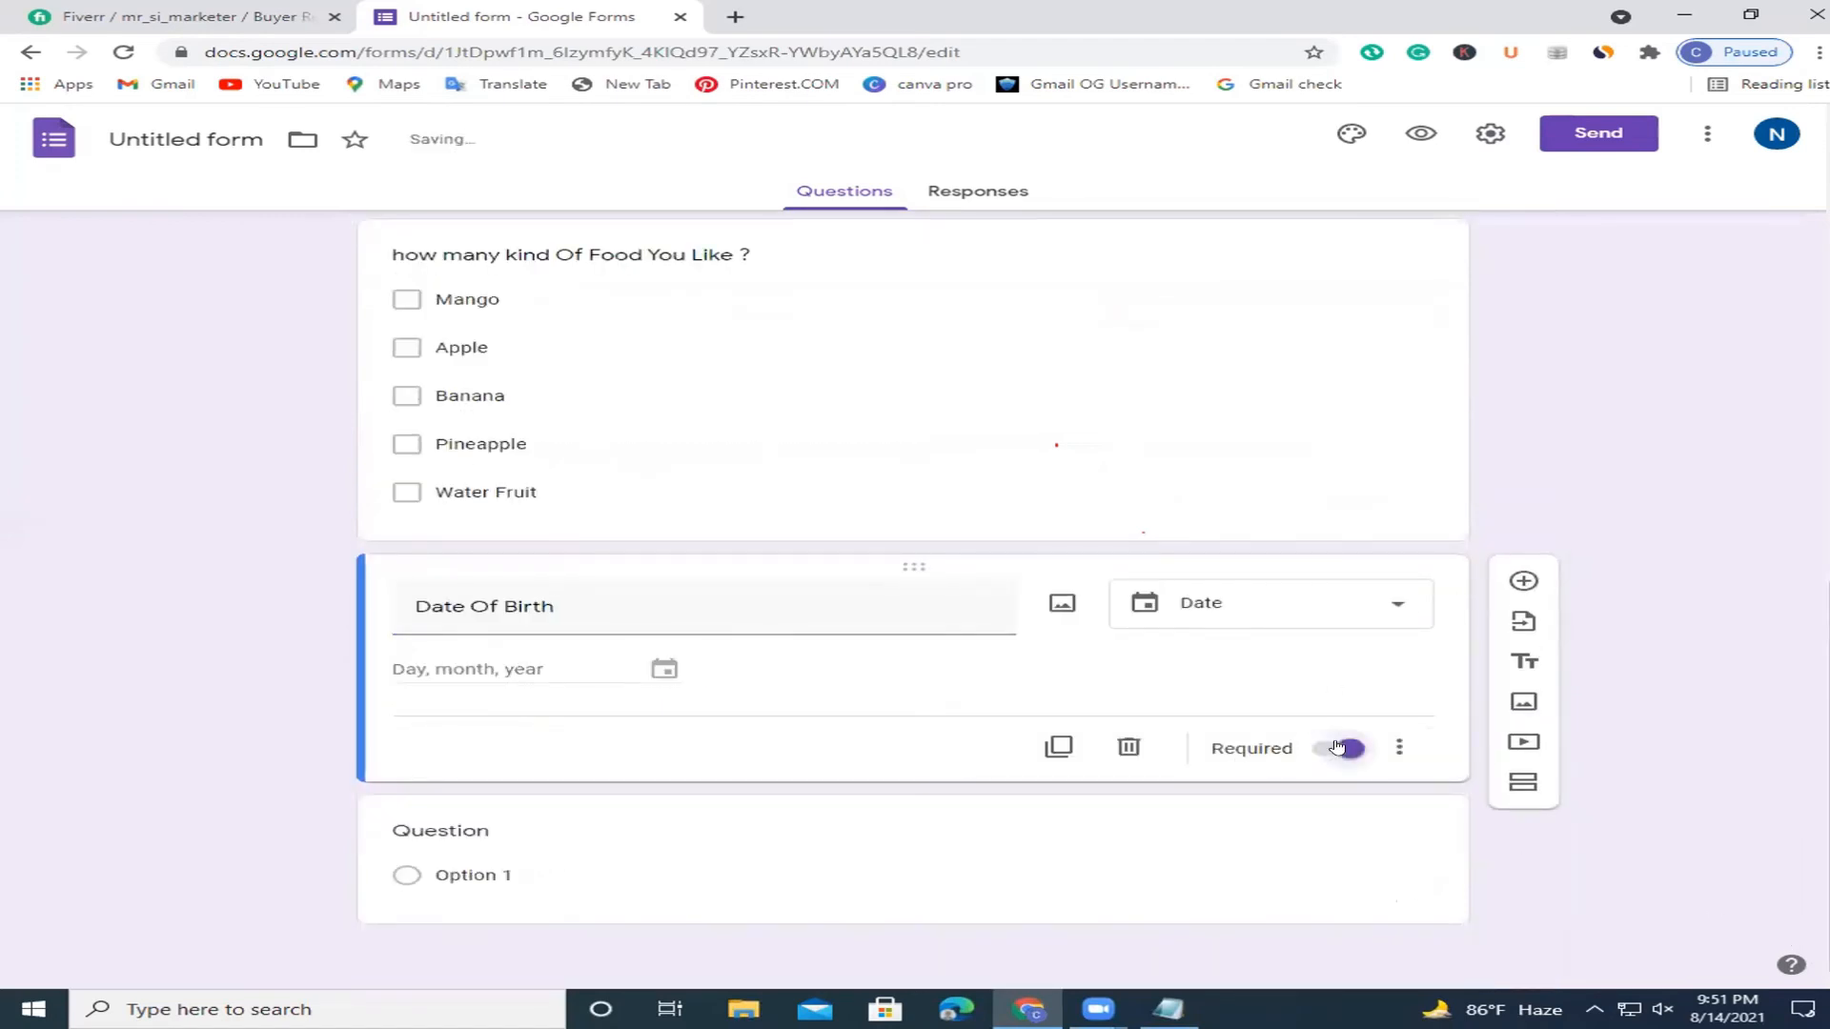
left_click(1332, 827)
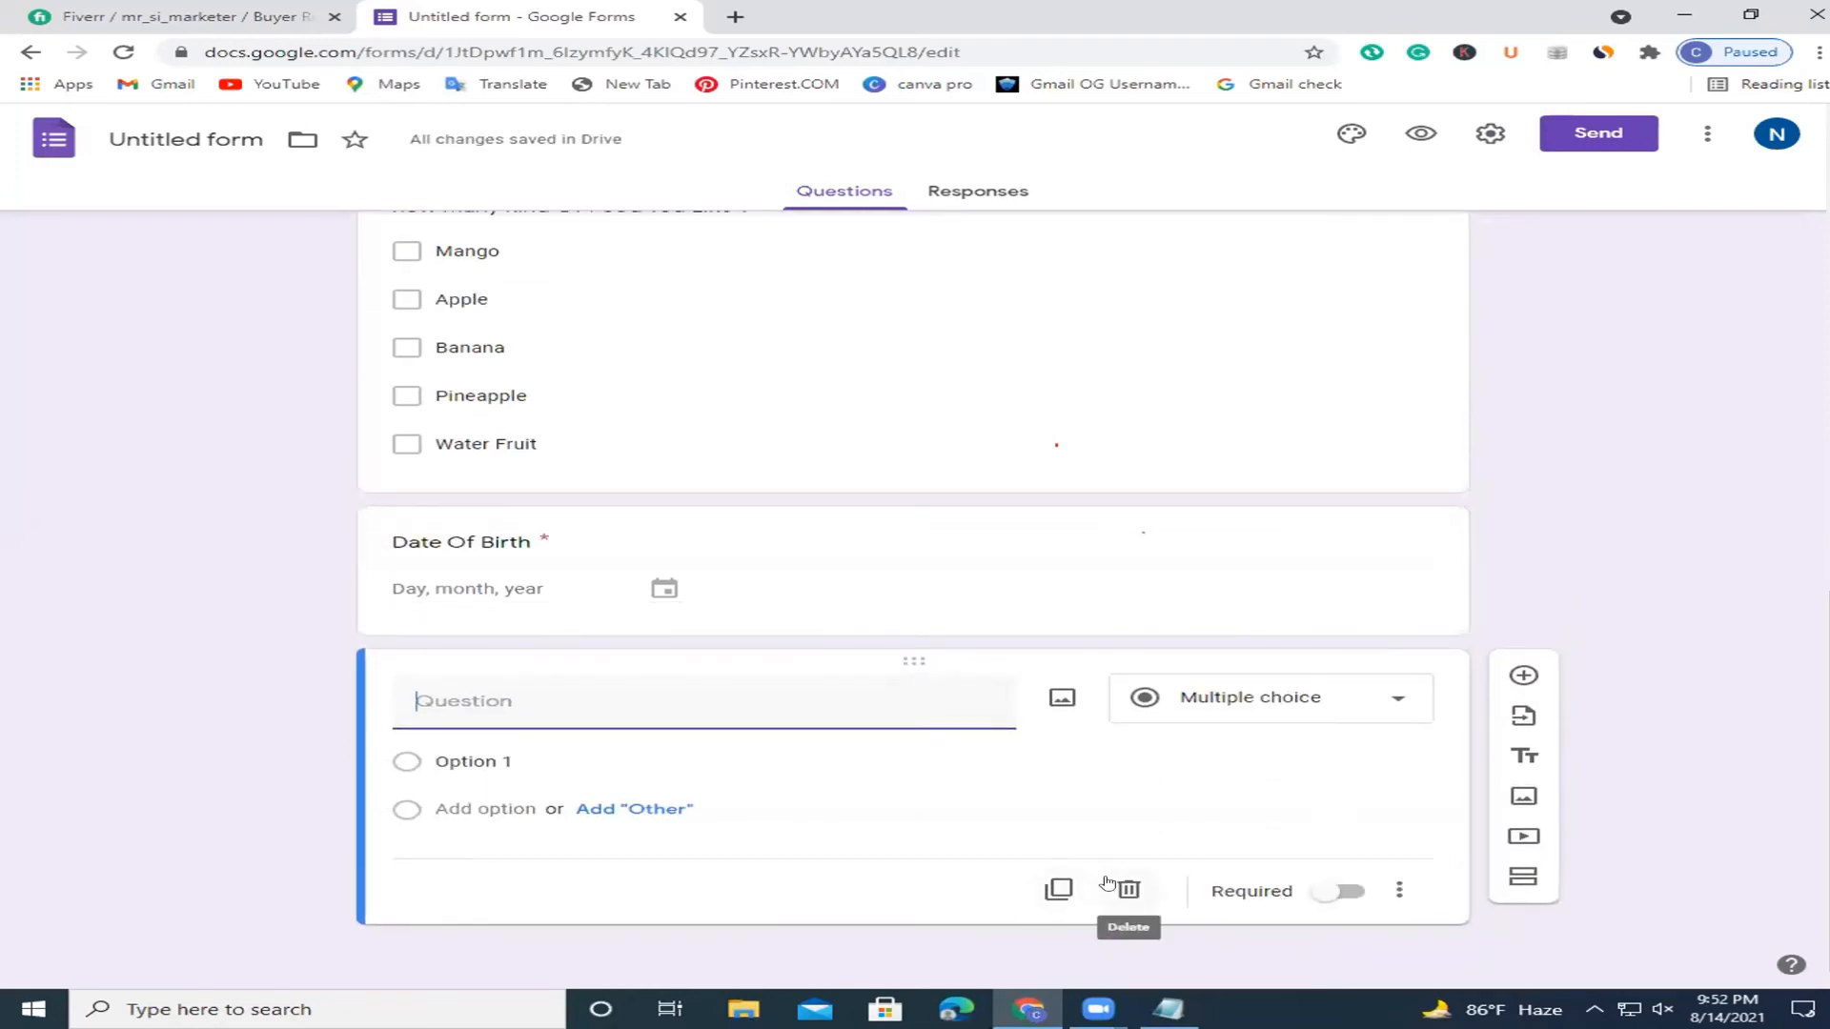
left_click(1106, 884)
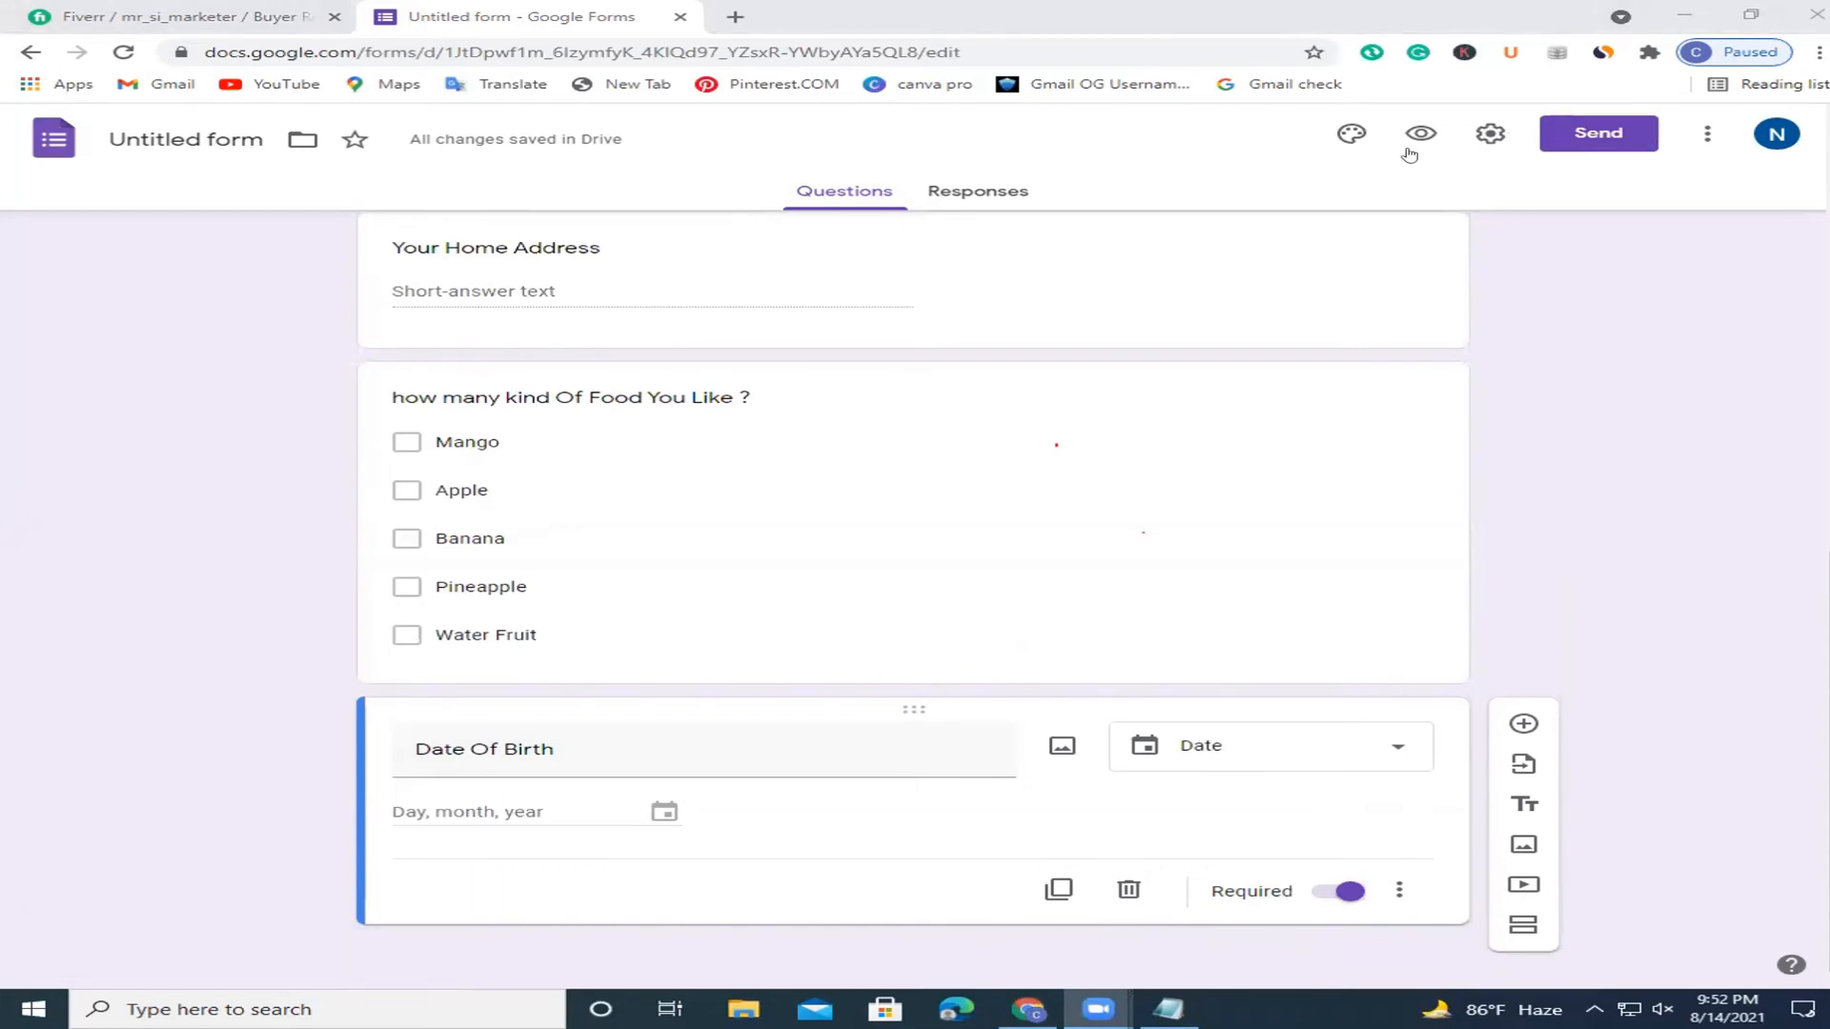
Replace 'colletion' with 'collection' in the form title using the spelling suggestion.
scroll(584, 355, "up", 15)
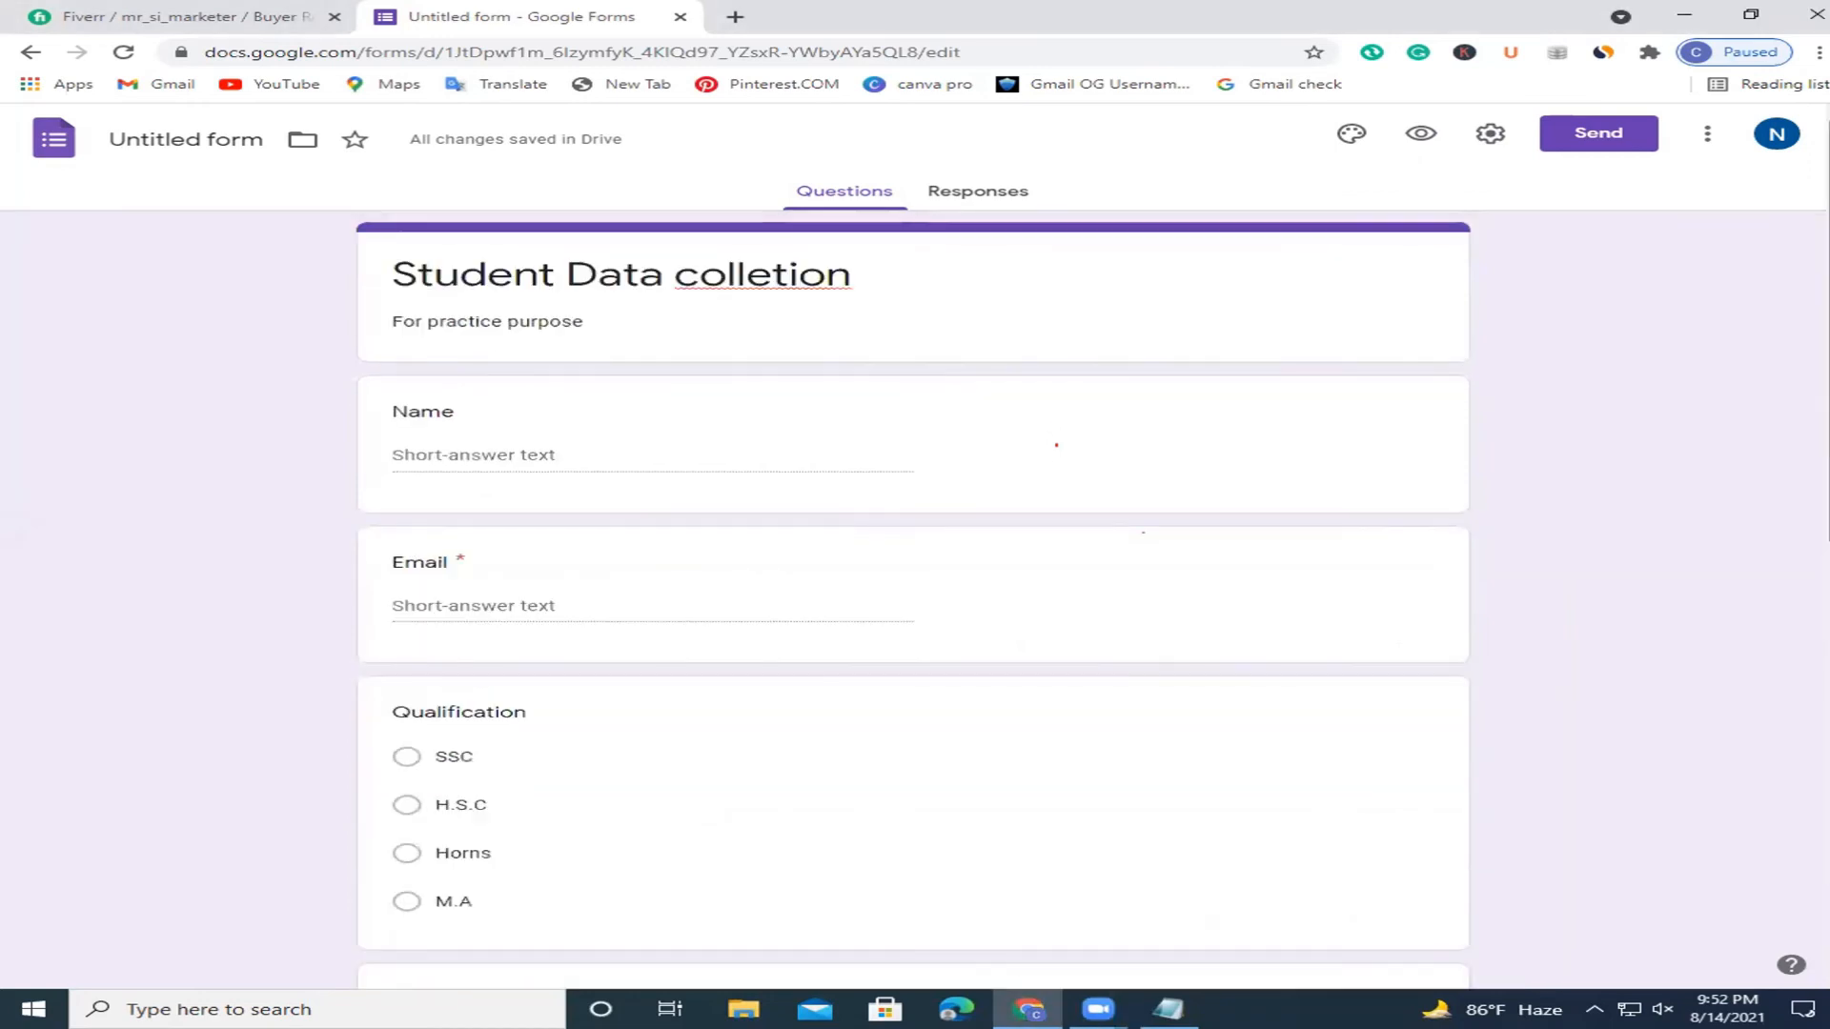
left_click(752, 278)
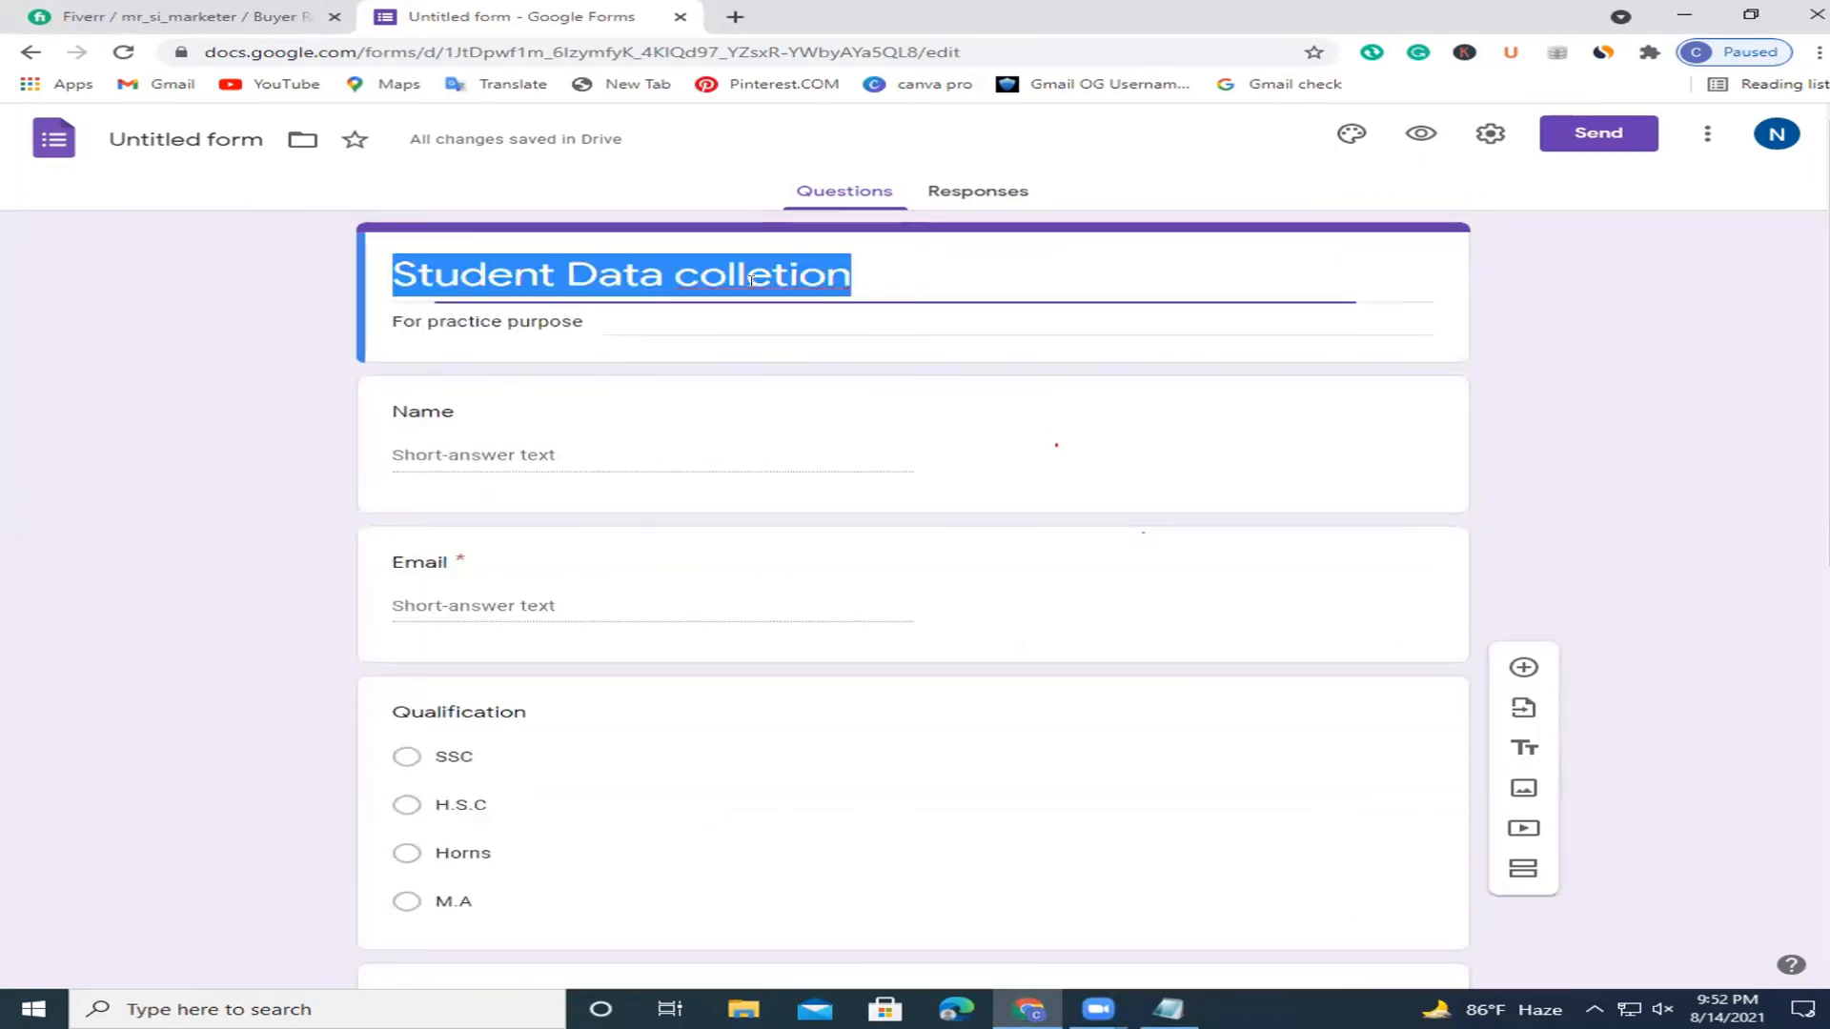
left_click(757, 269)
right_click(763, 270)
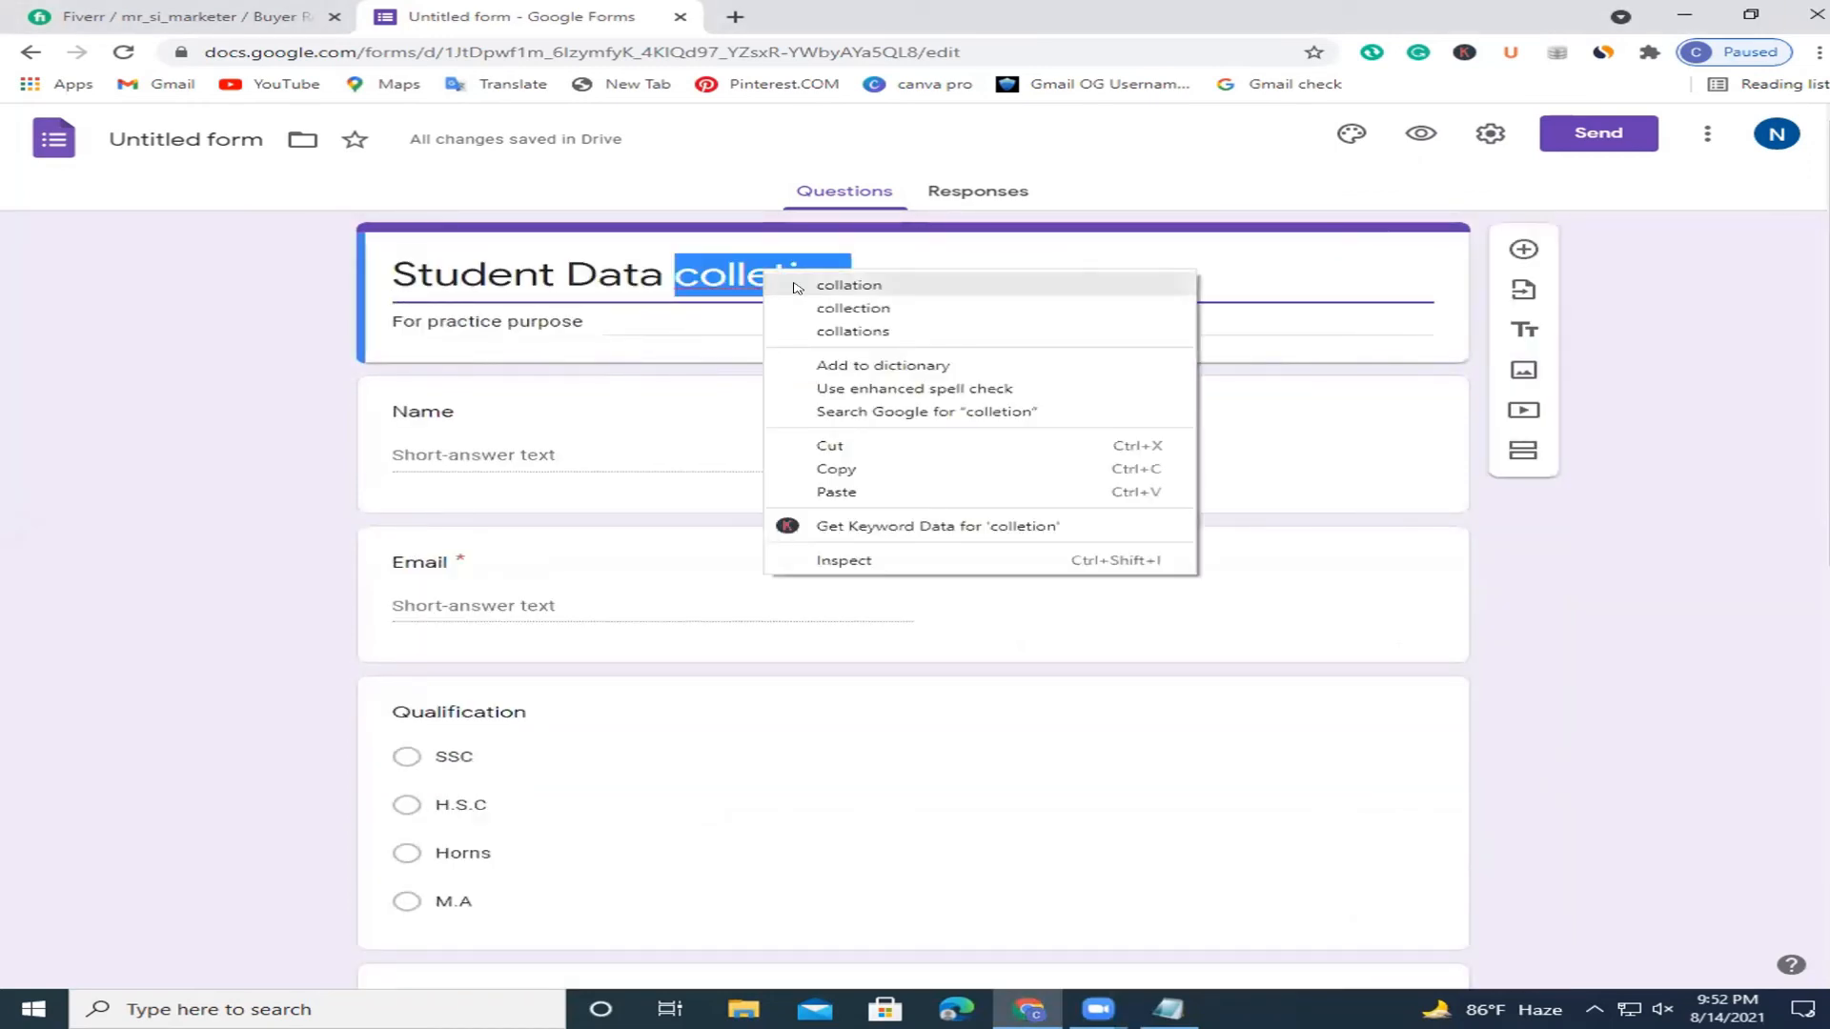
left_click(802, 307)
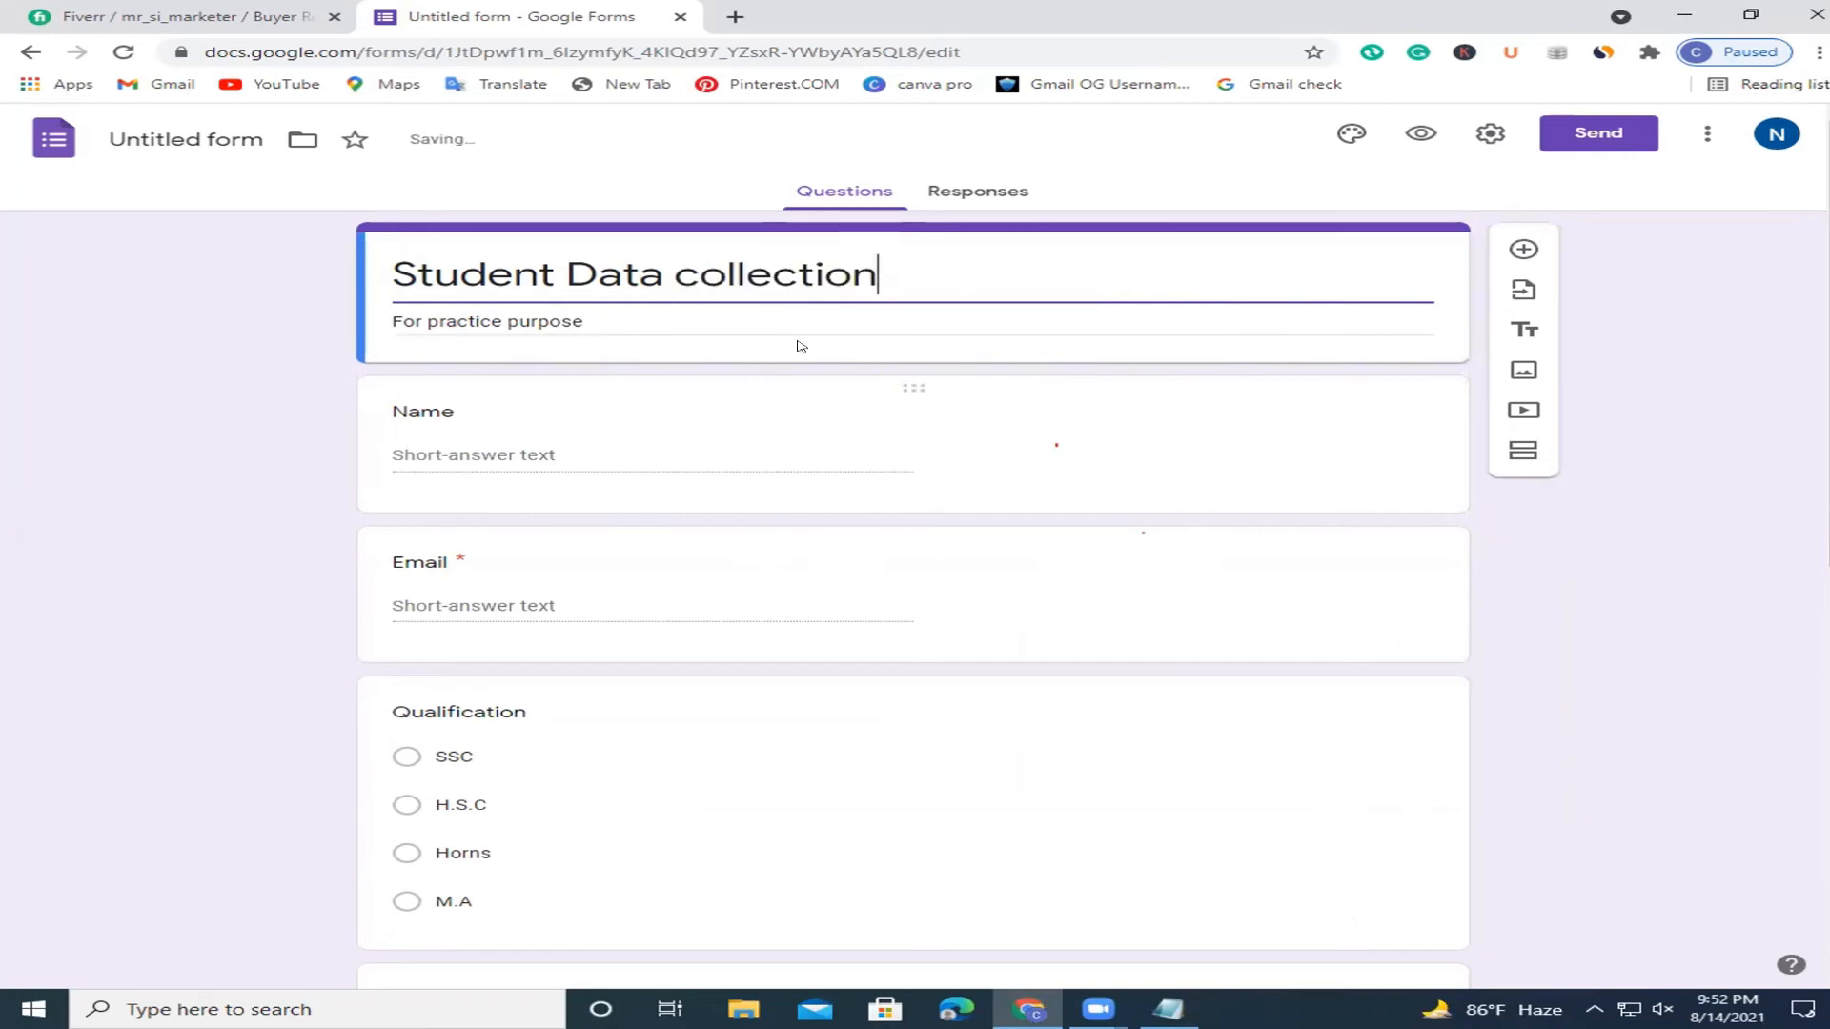
left_click(874, 315)
left_click(1017, 266)
left_click(1674, 329)
scroll(1674, 324, "down", 8)
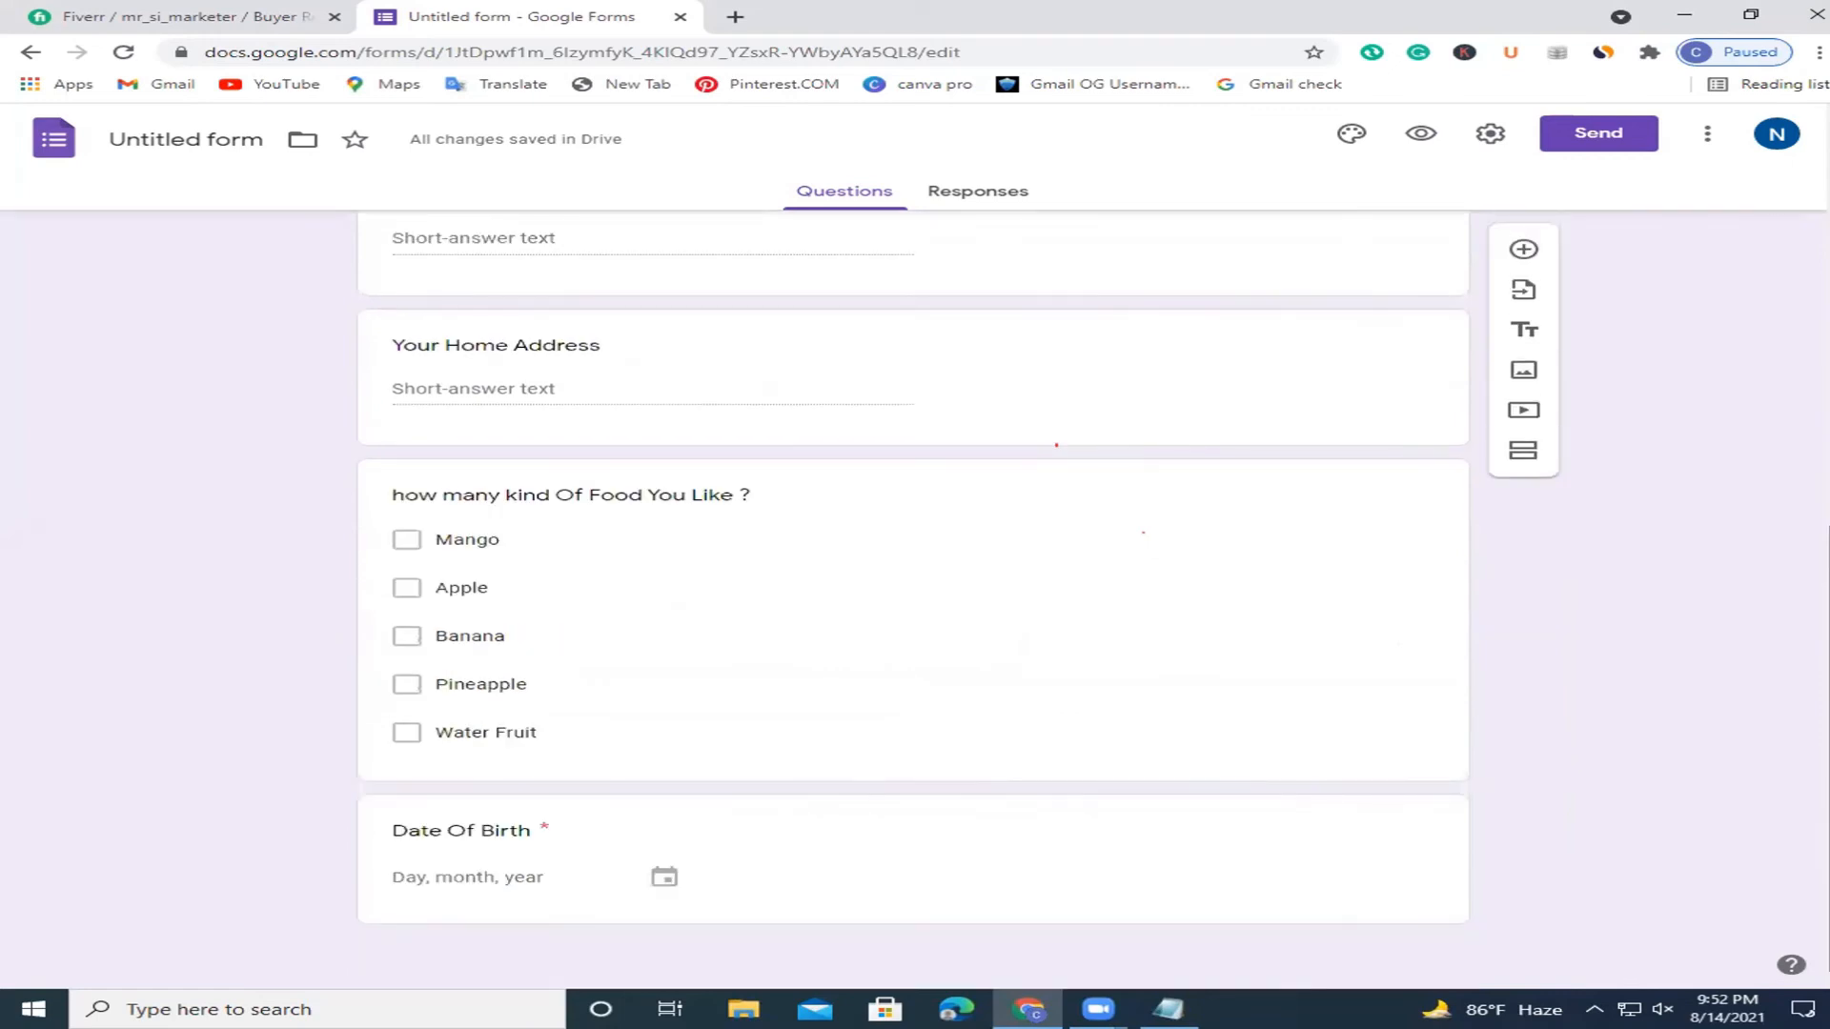
scroll(1762, 253, "up", 8)
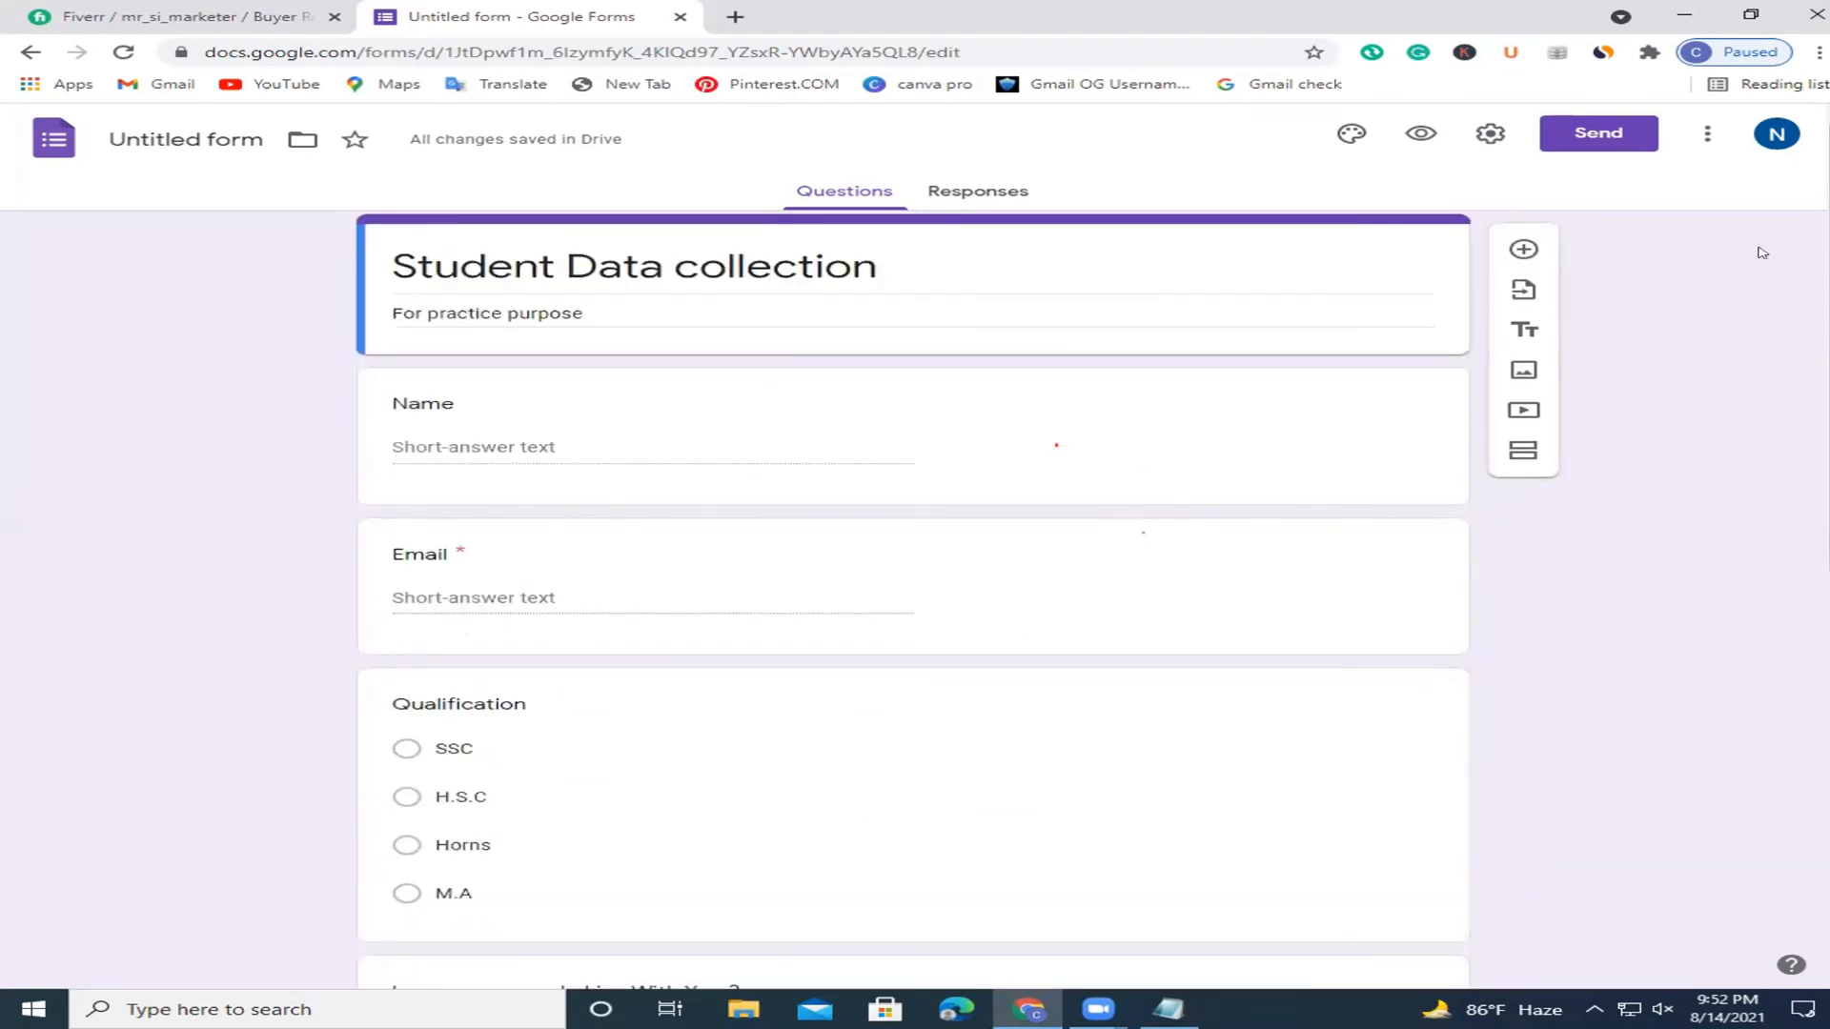
scroll(1763, 252, "down", 8)
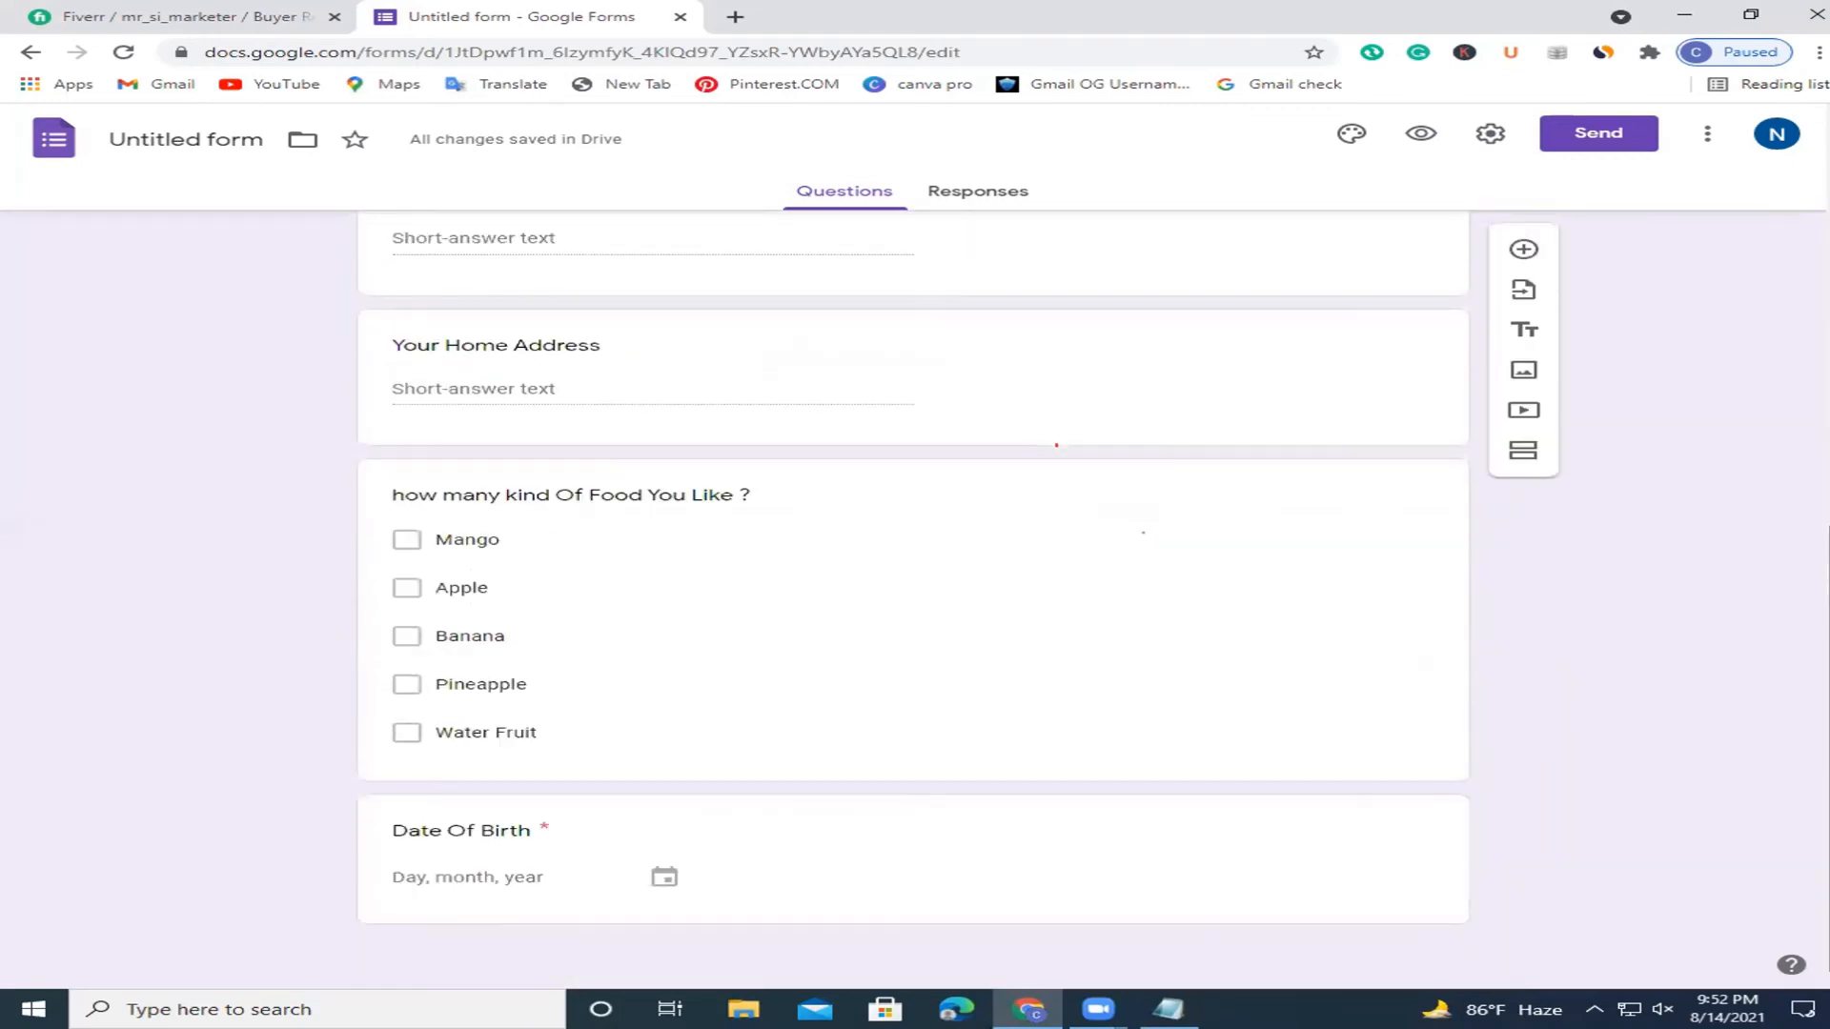
scroll(1555, 365, "up", 8)
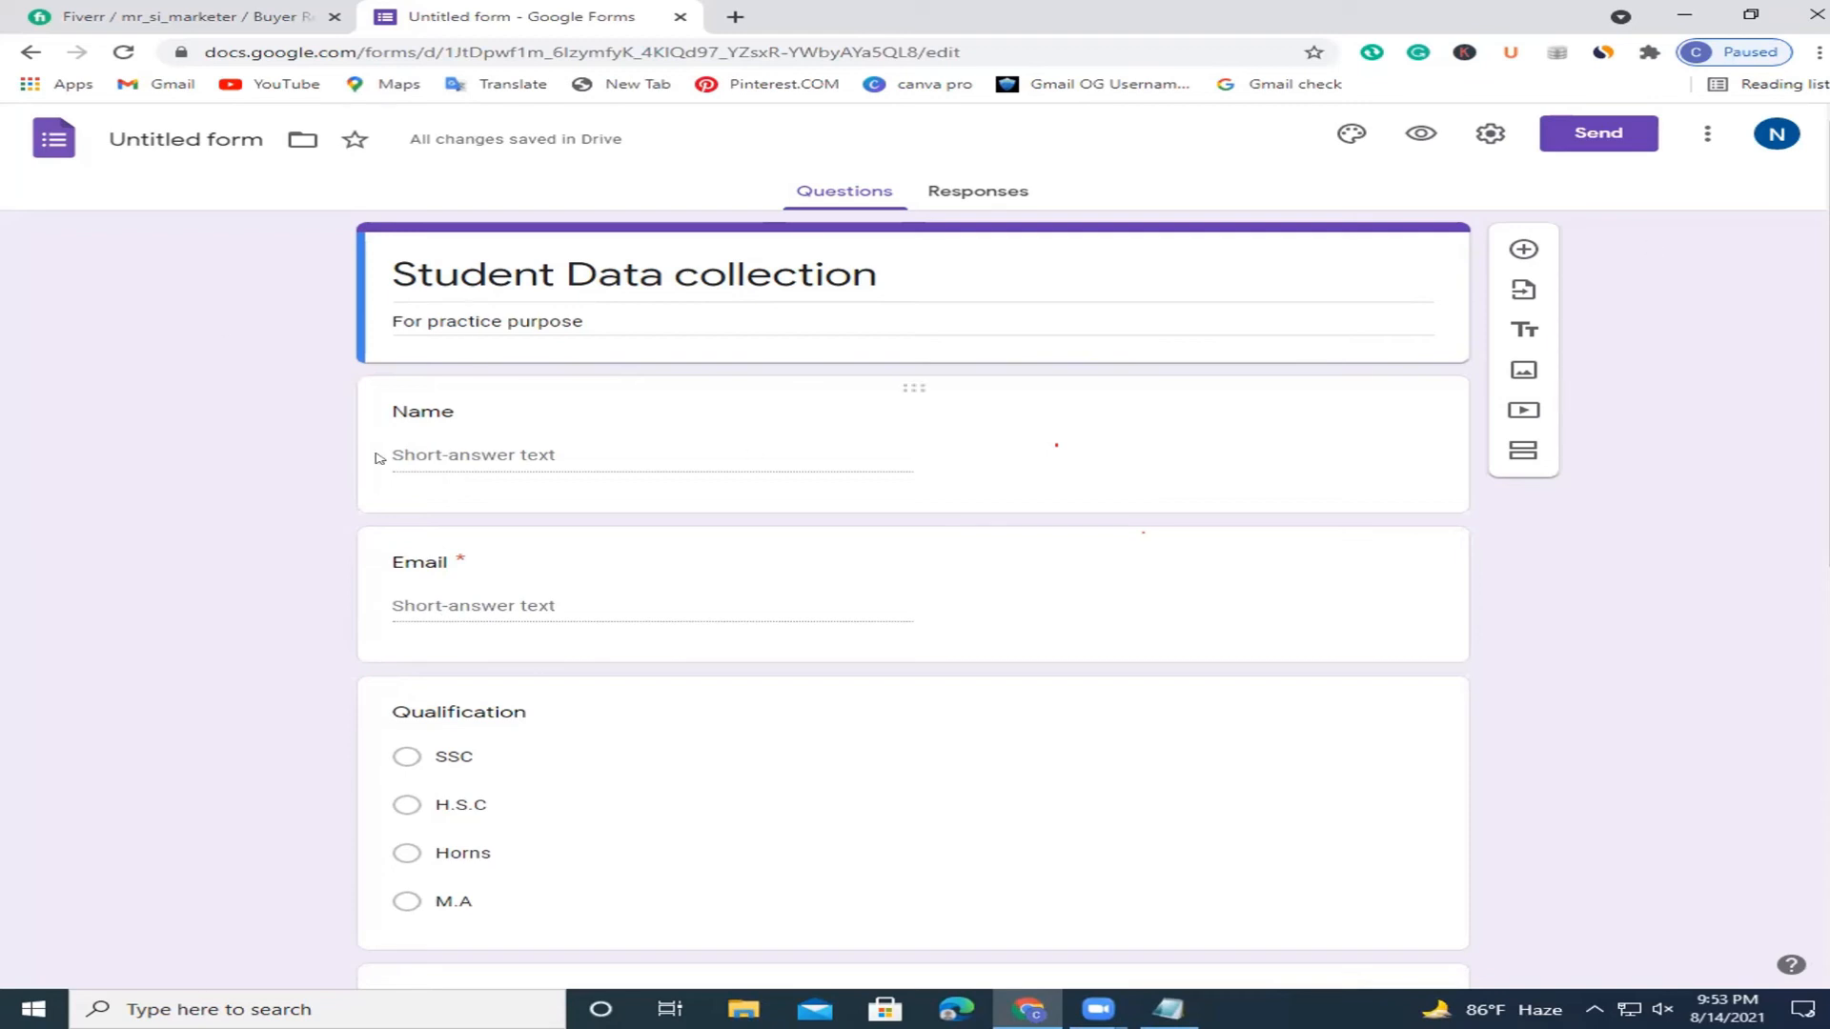
scroll(1559, 400, "down", 10)
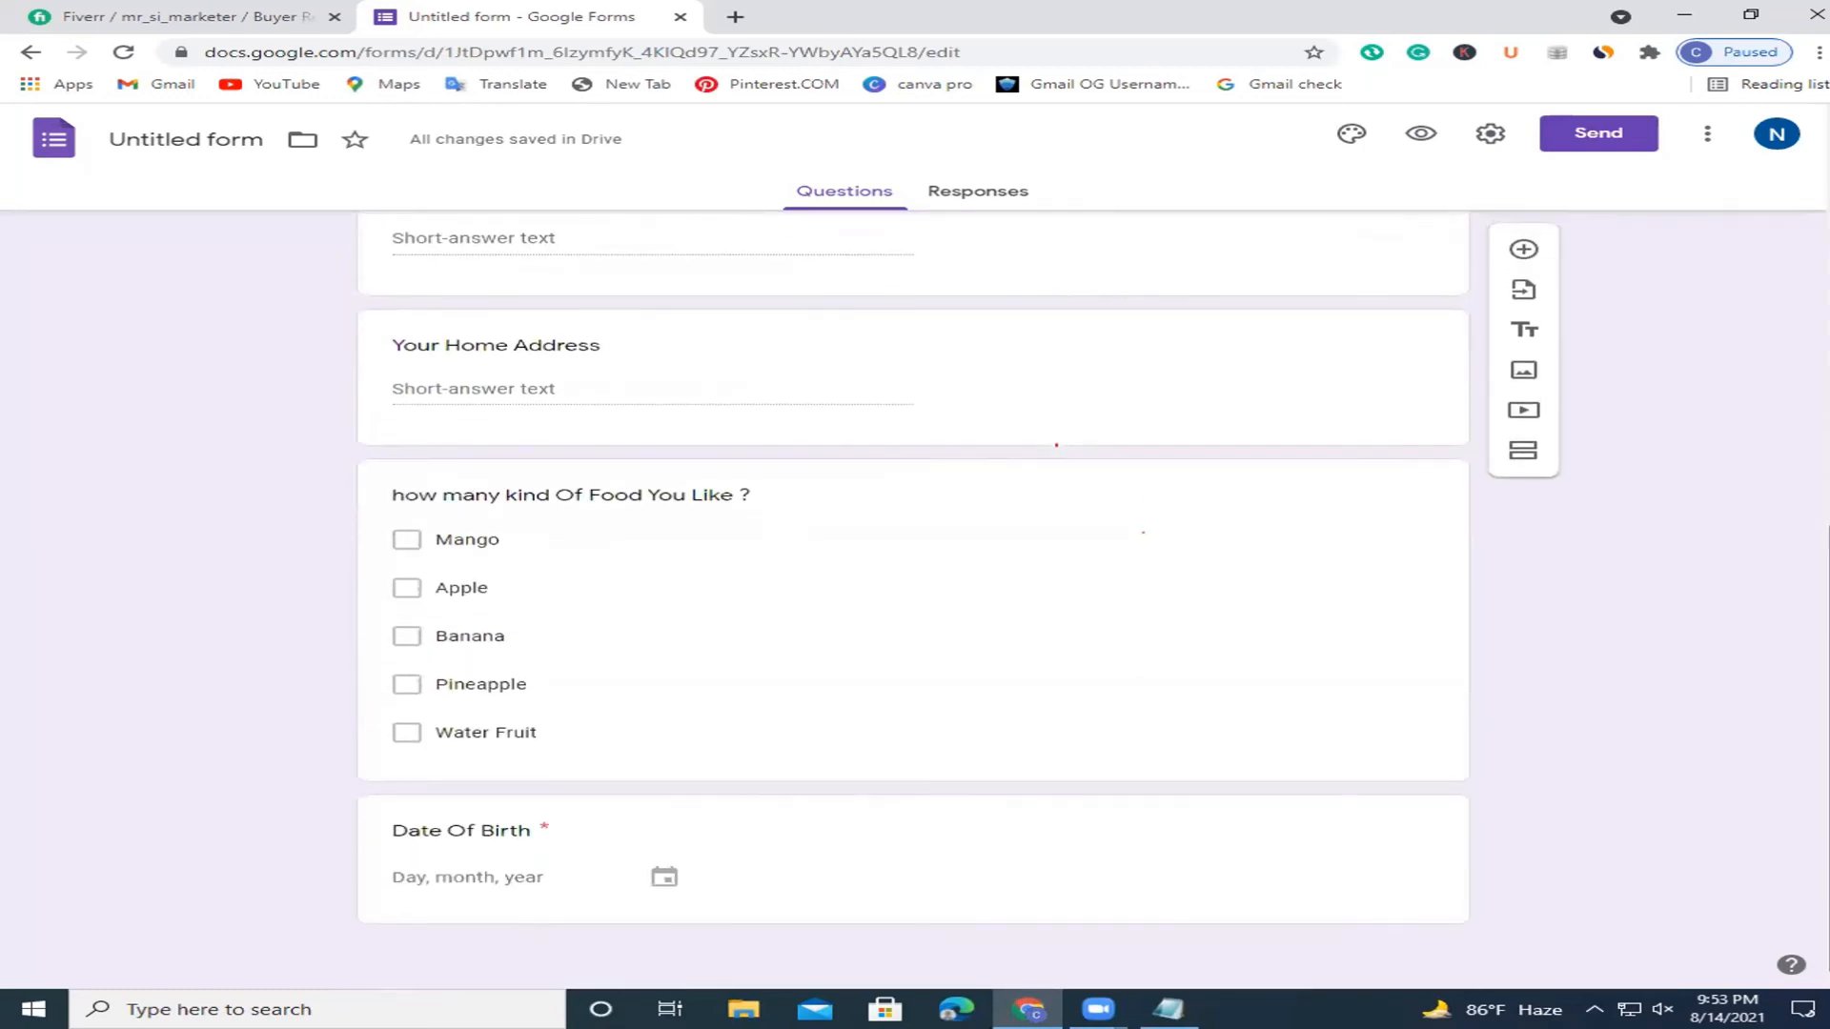
scroll(1625, 360, "up", 10)
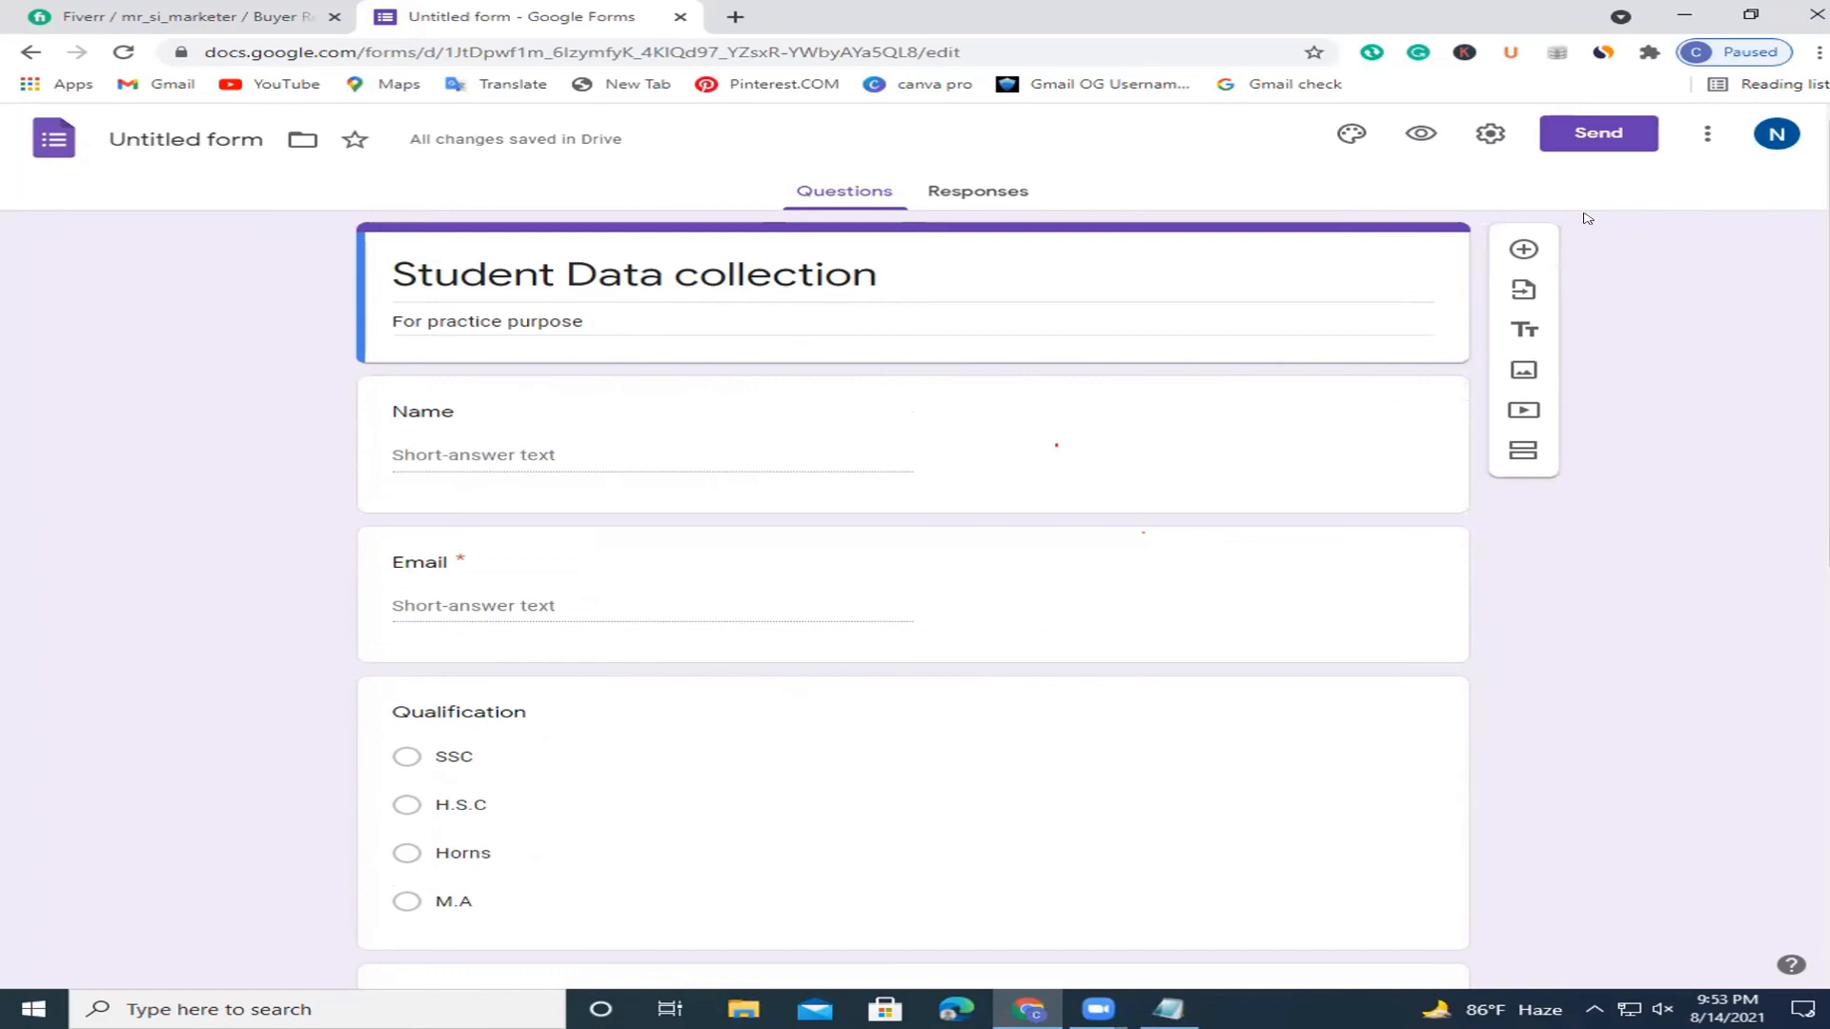
Insert the first Work and School image as the form's header.
left_click(1349, 131)
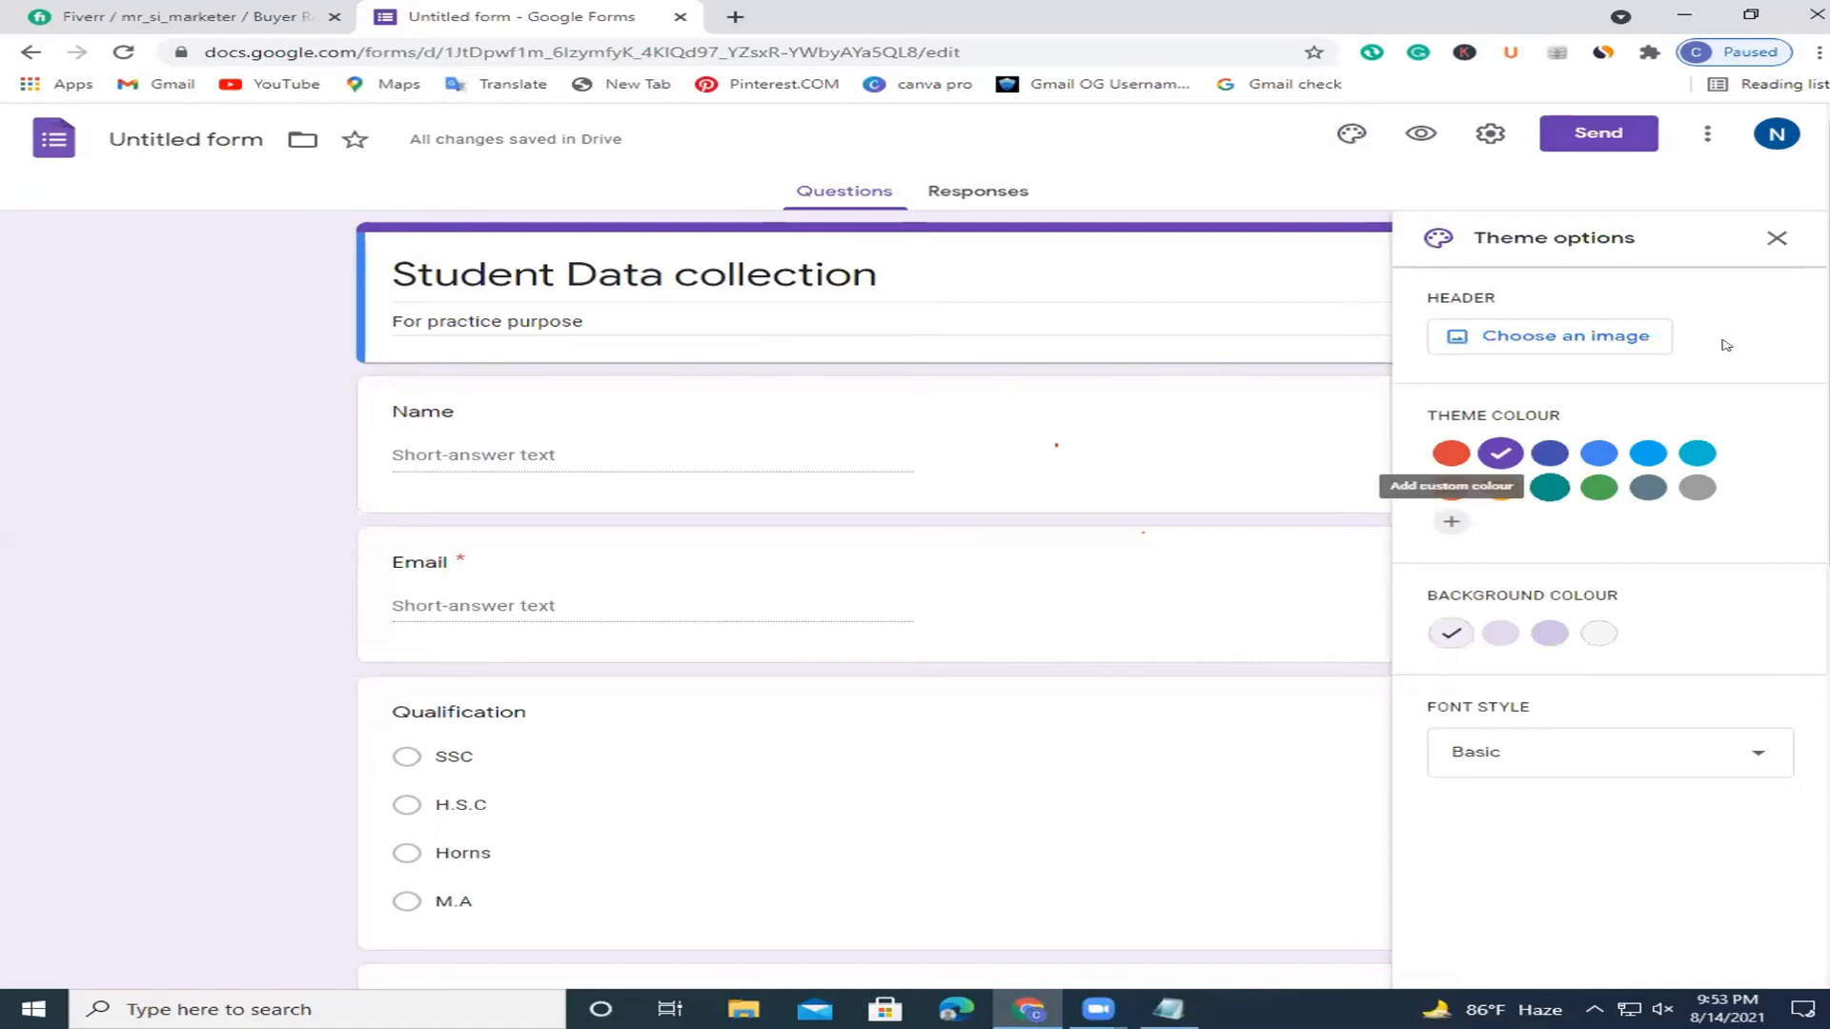
left_click(1525, 336)
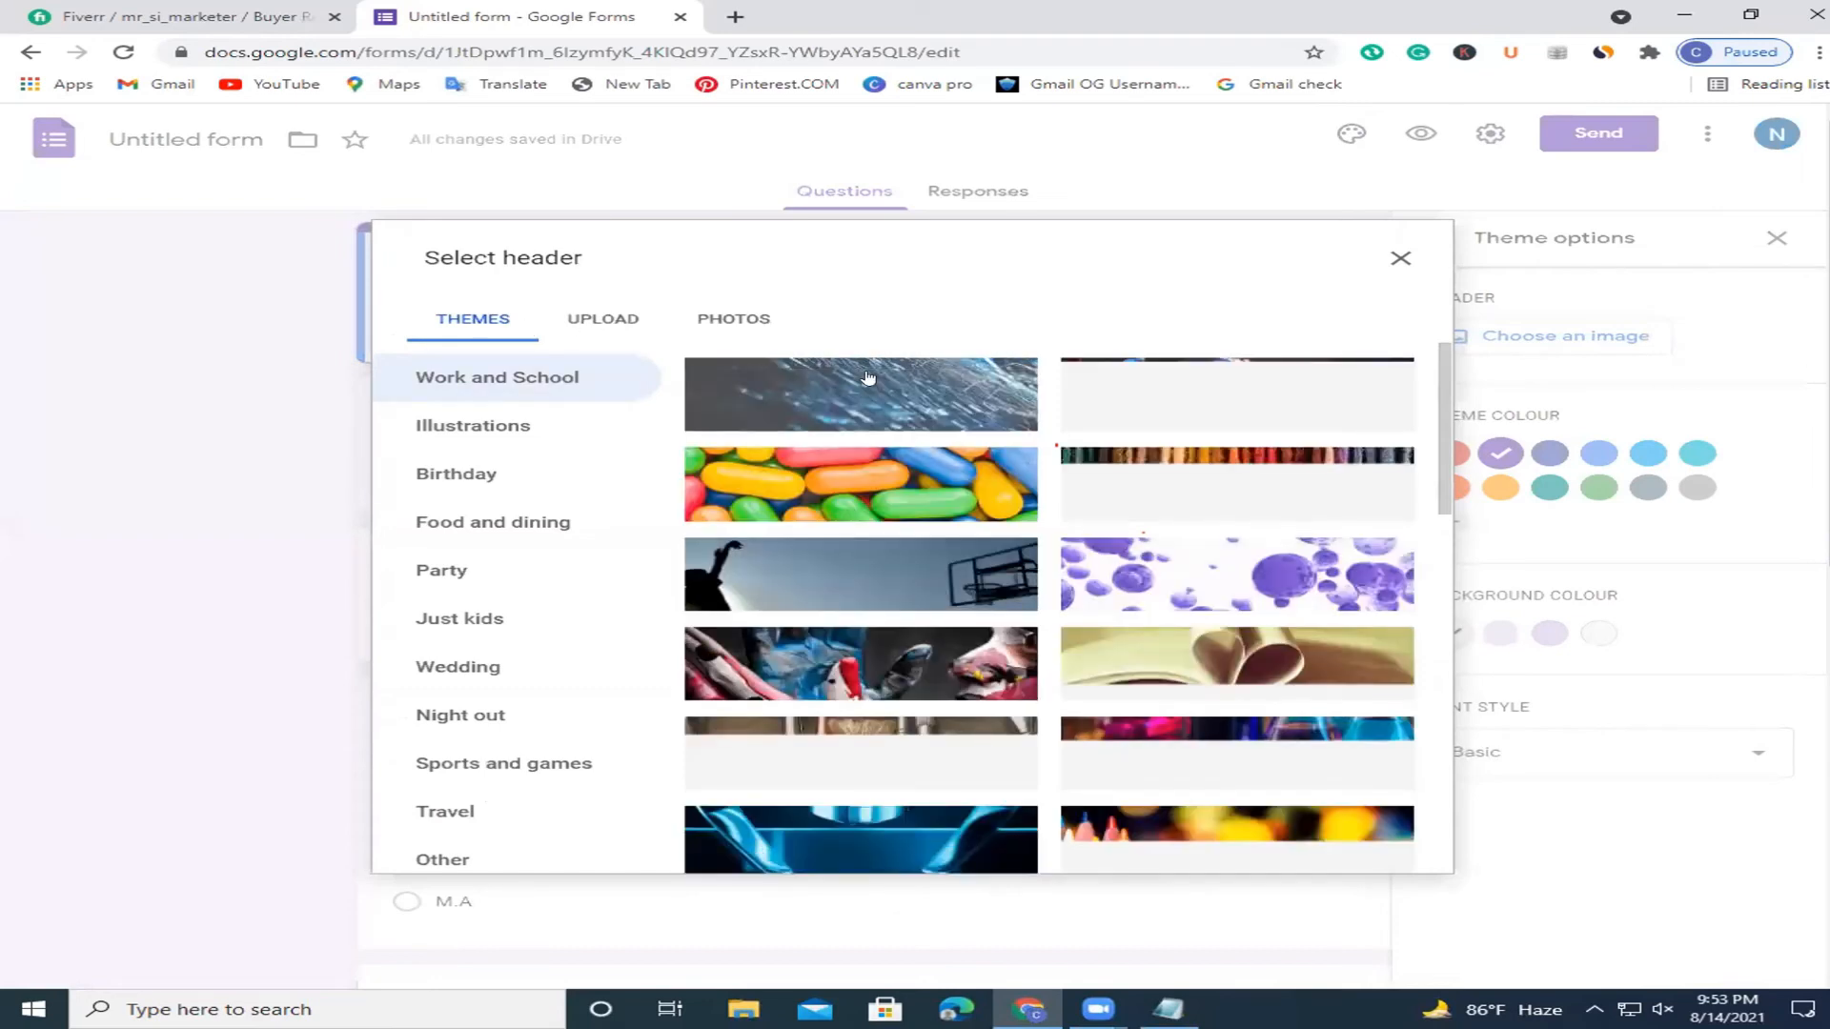
left_click(867, 378)
left_click(1357, 841)
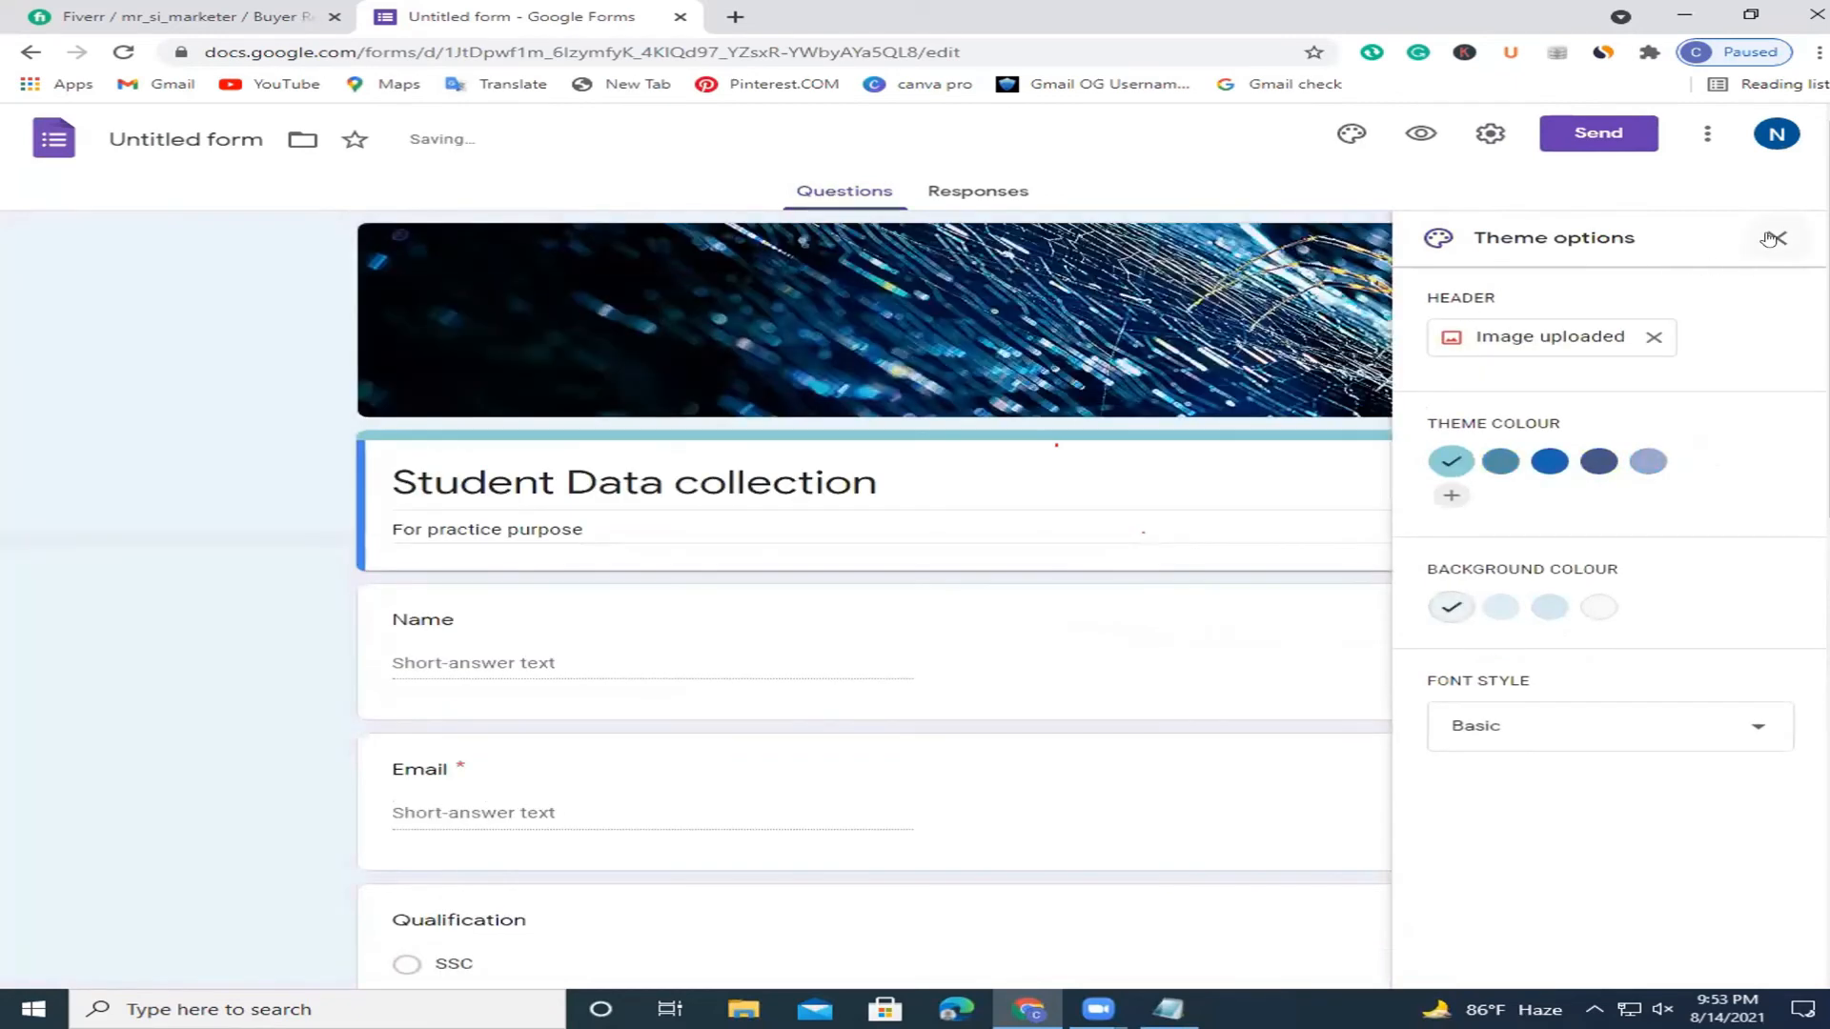
Set the theme colour to blue, close the theme panel and review the form.
left_click(1550, 461)
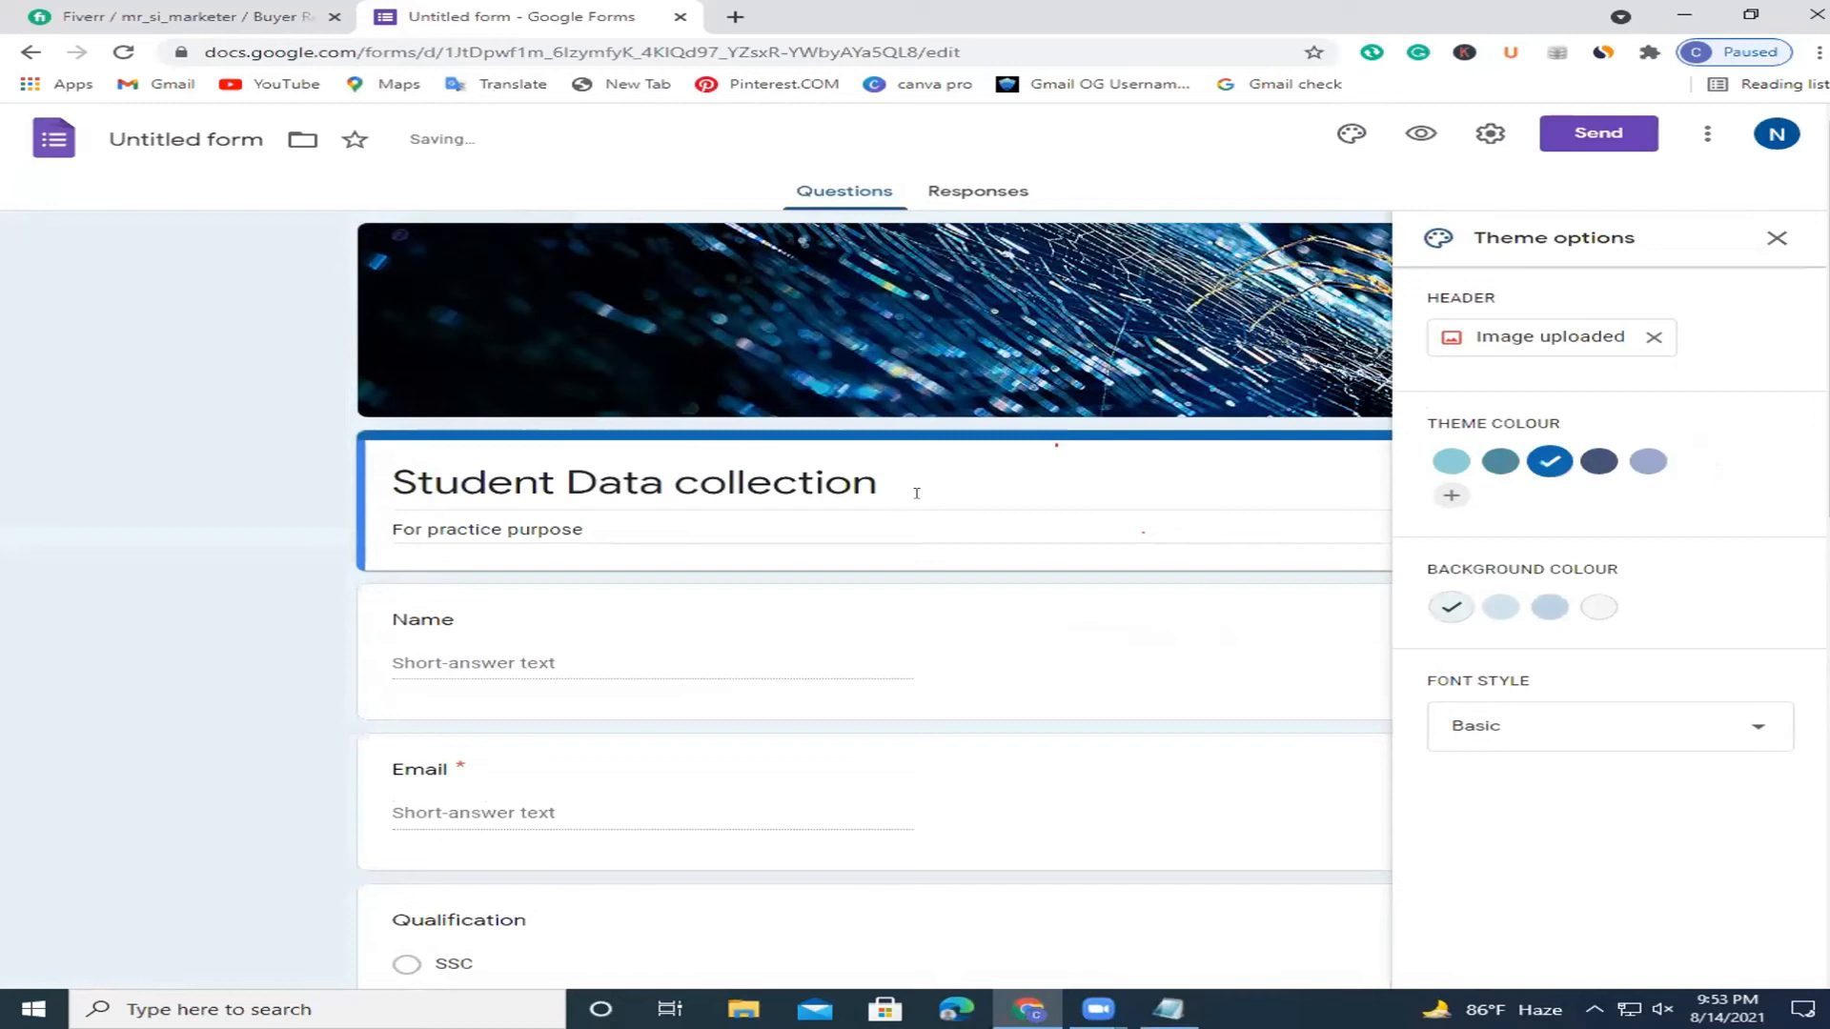
left_click(1775, 239)
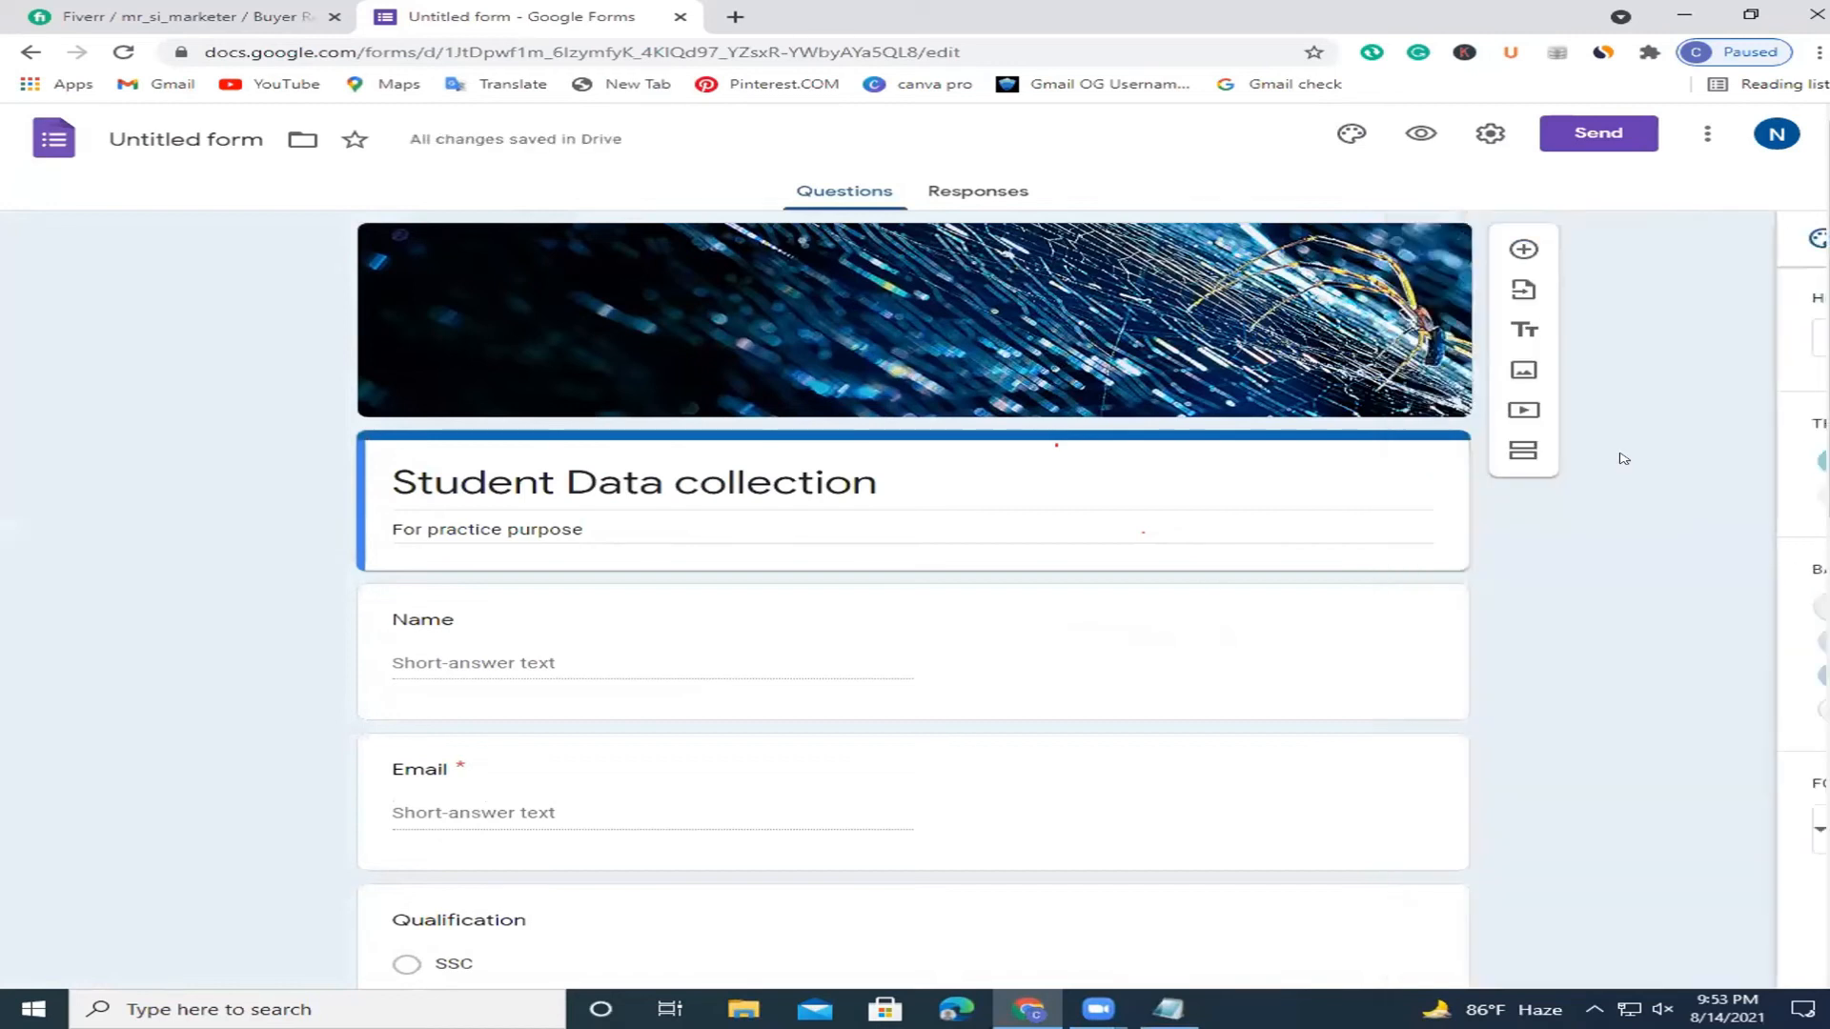
scroll(1773, 247, "down", 10)
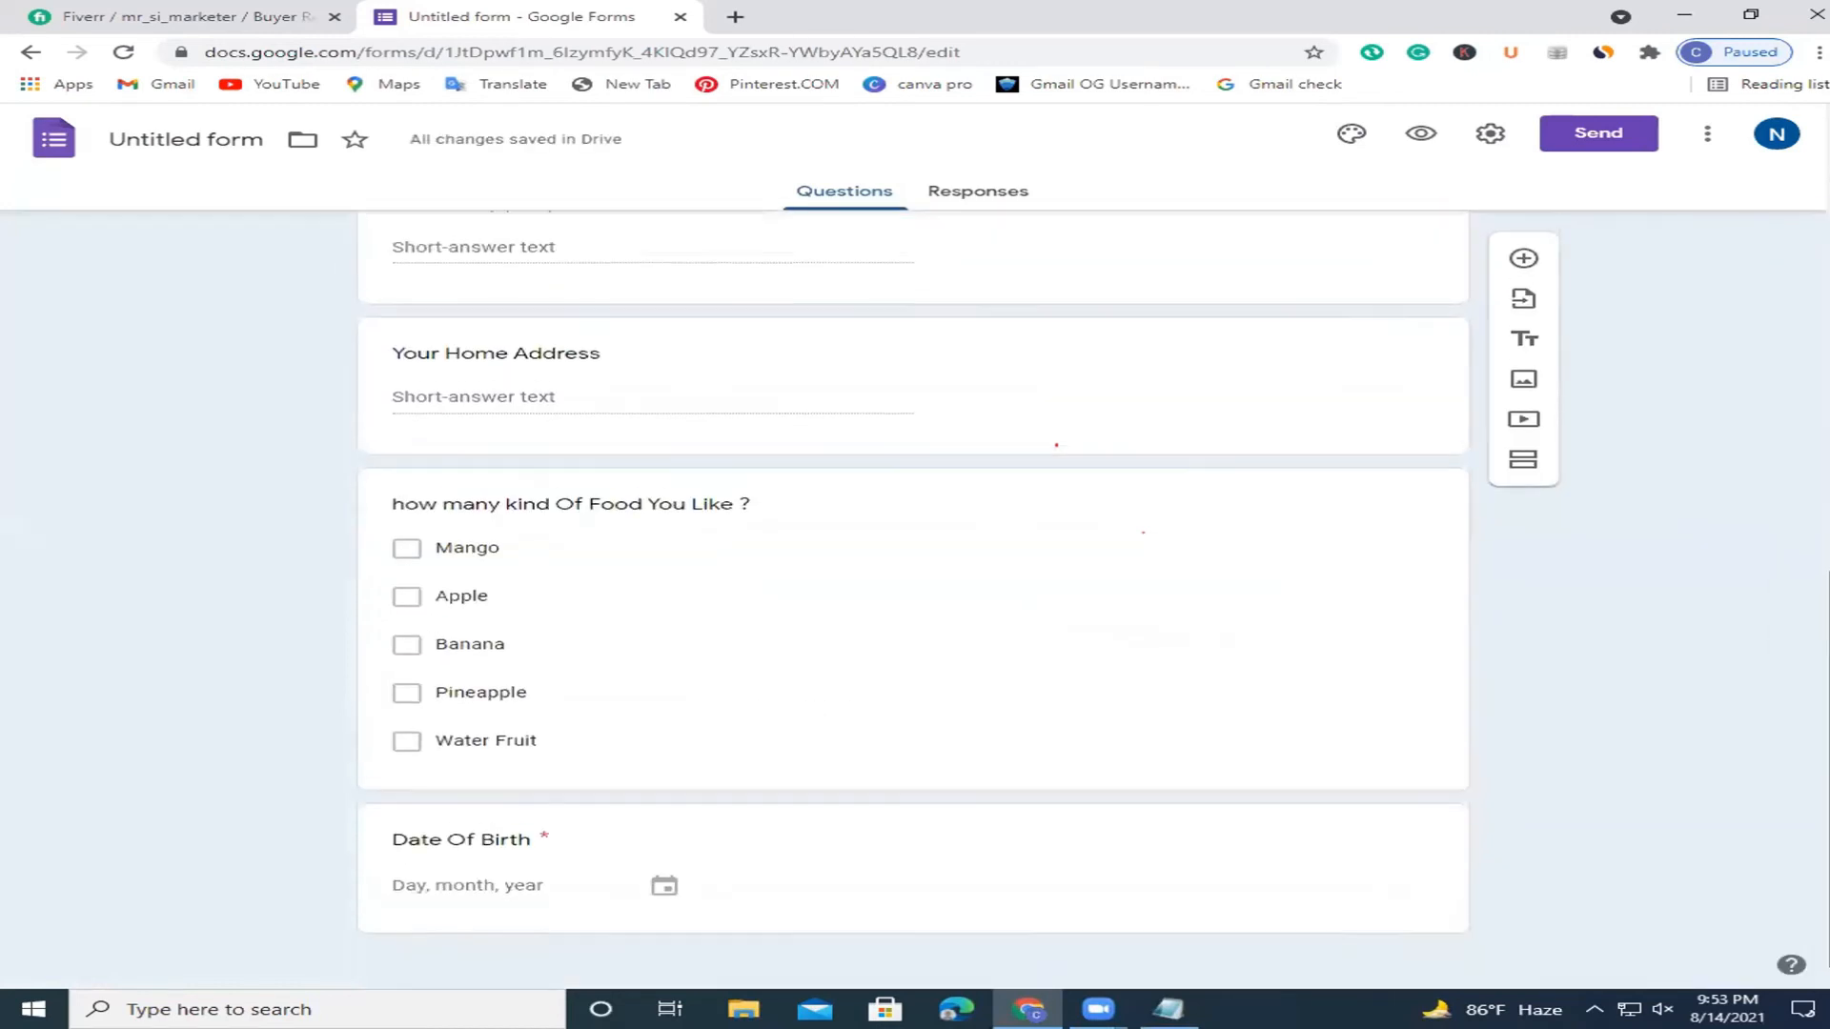
scroll(1773, 416, "up", 10)
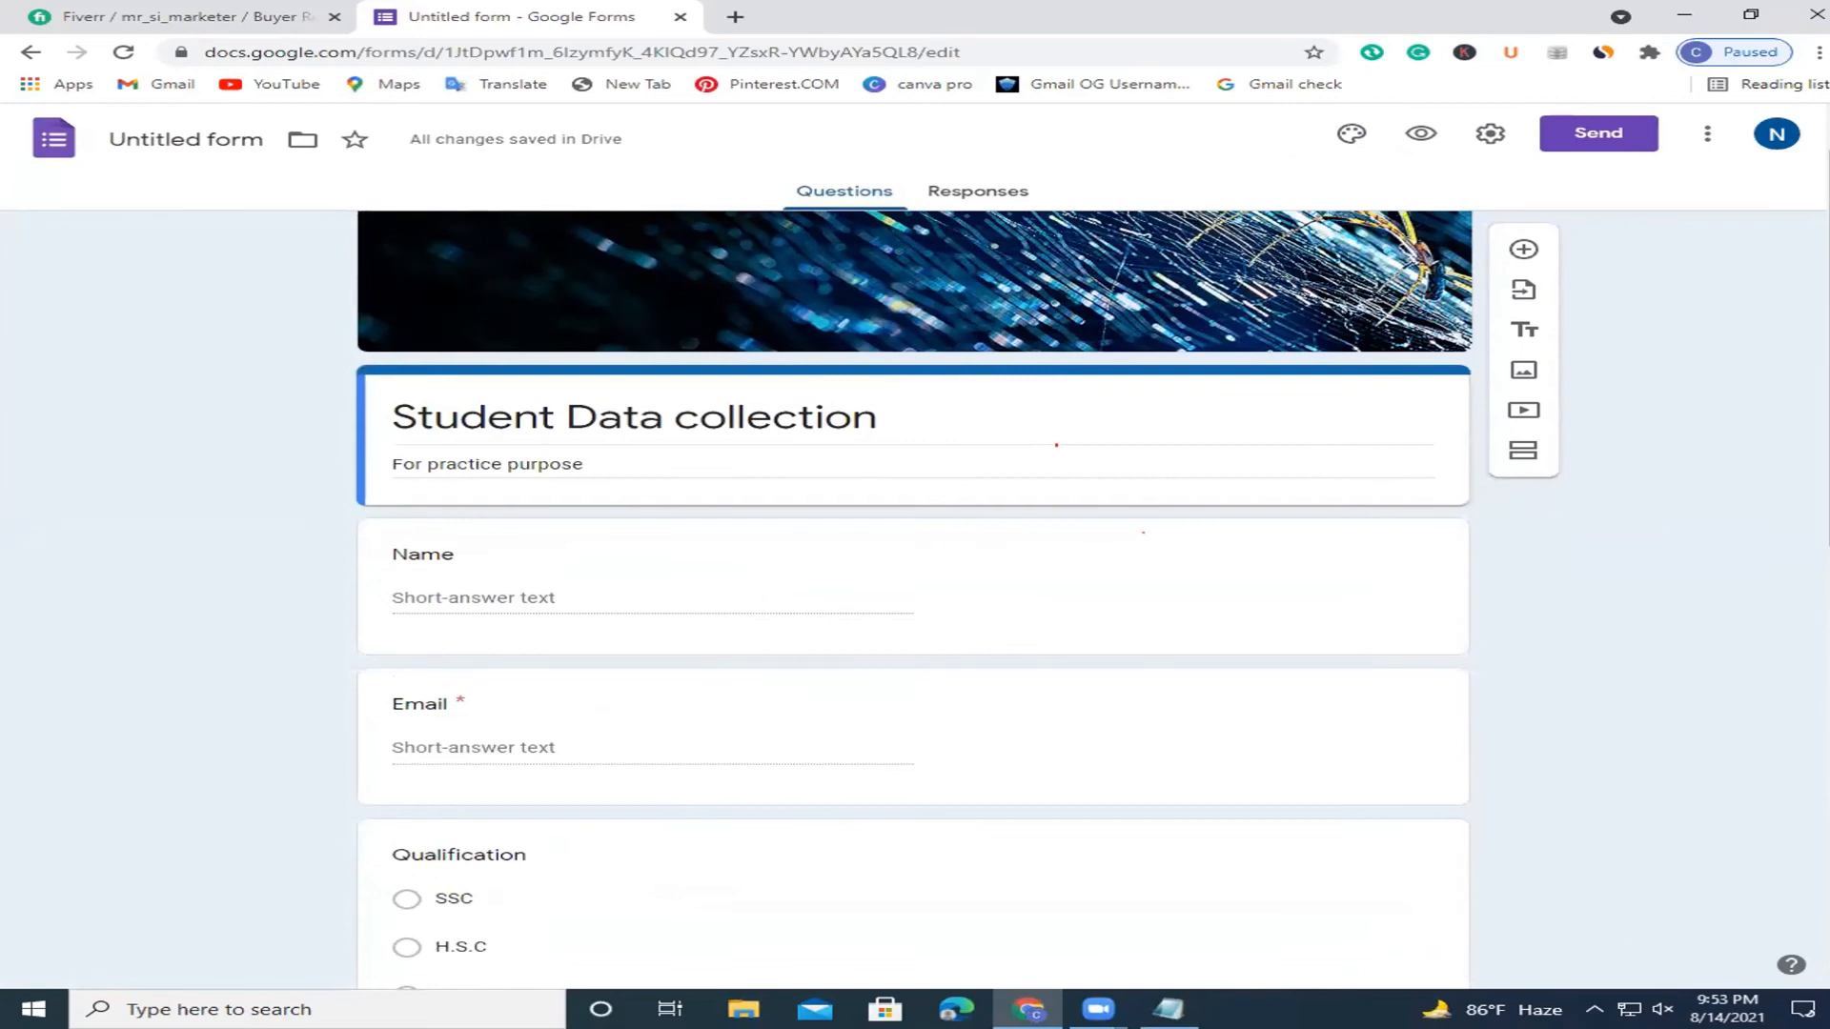
scroll(1771, 424, "up", 1)
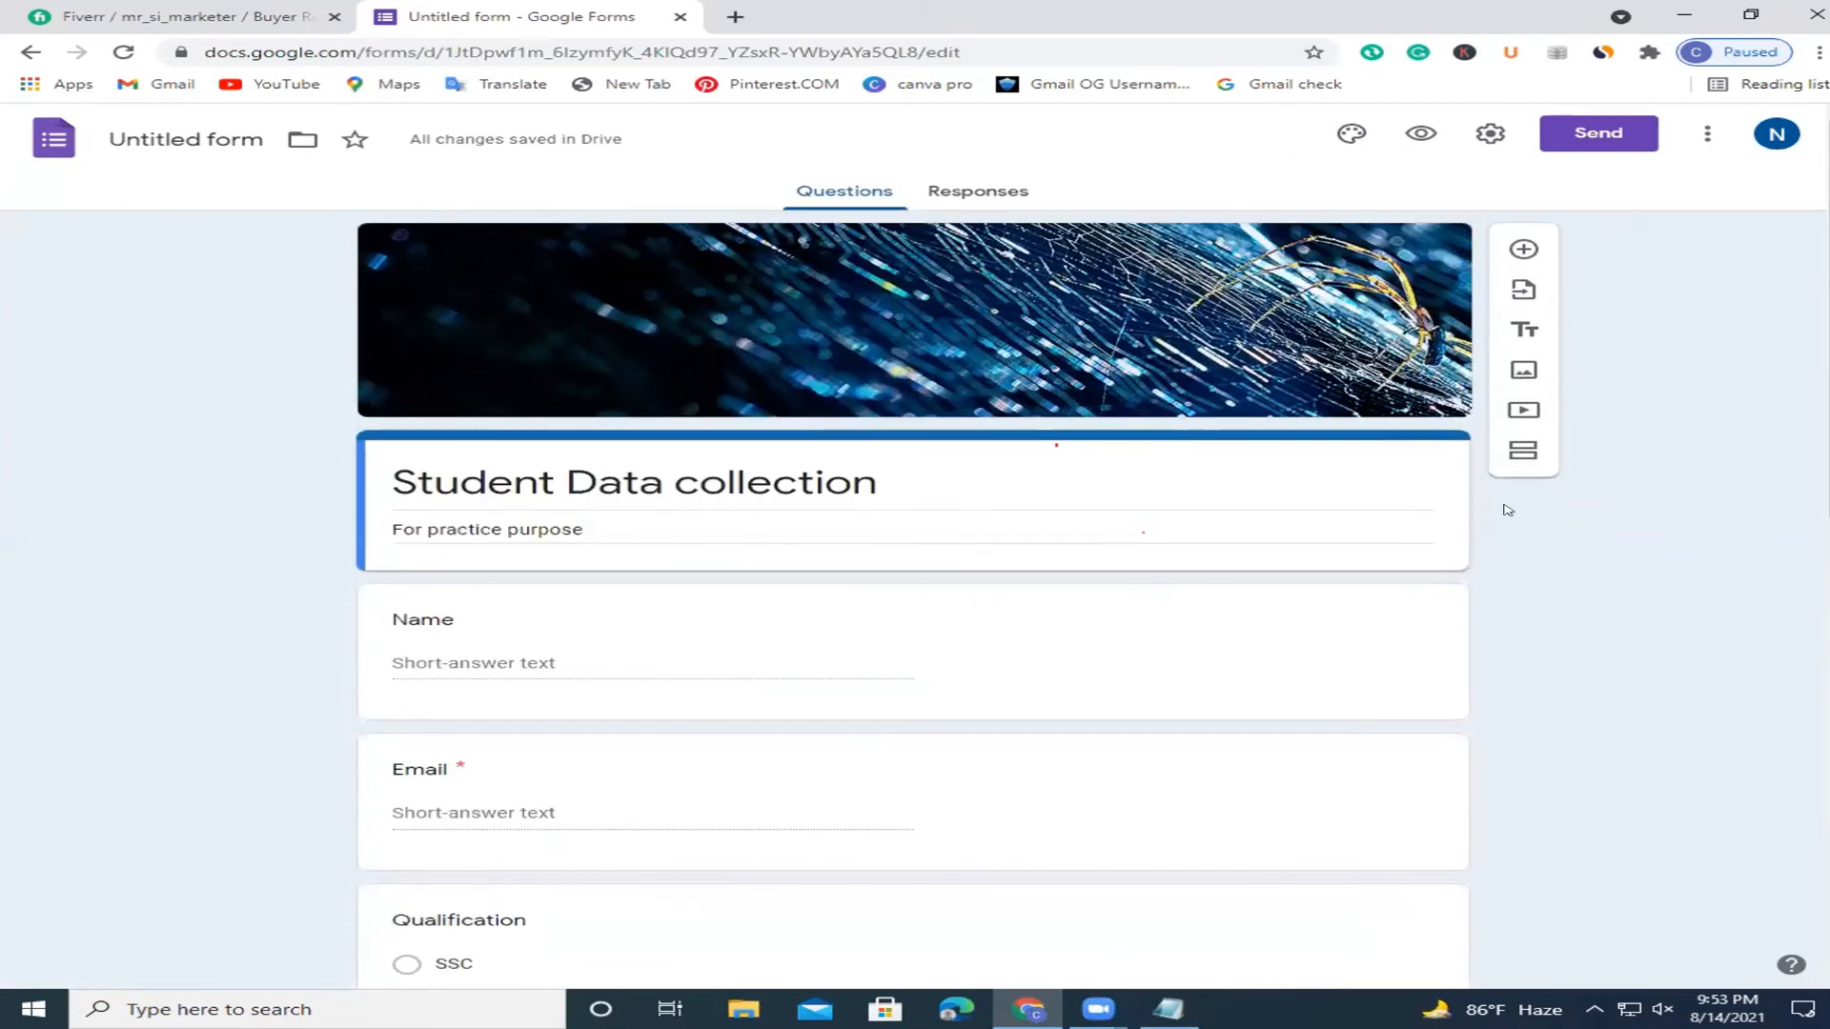
scroll(1790, 447, "down", 9)
scroll(1768, 359, "up", 9)
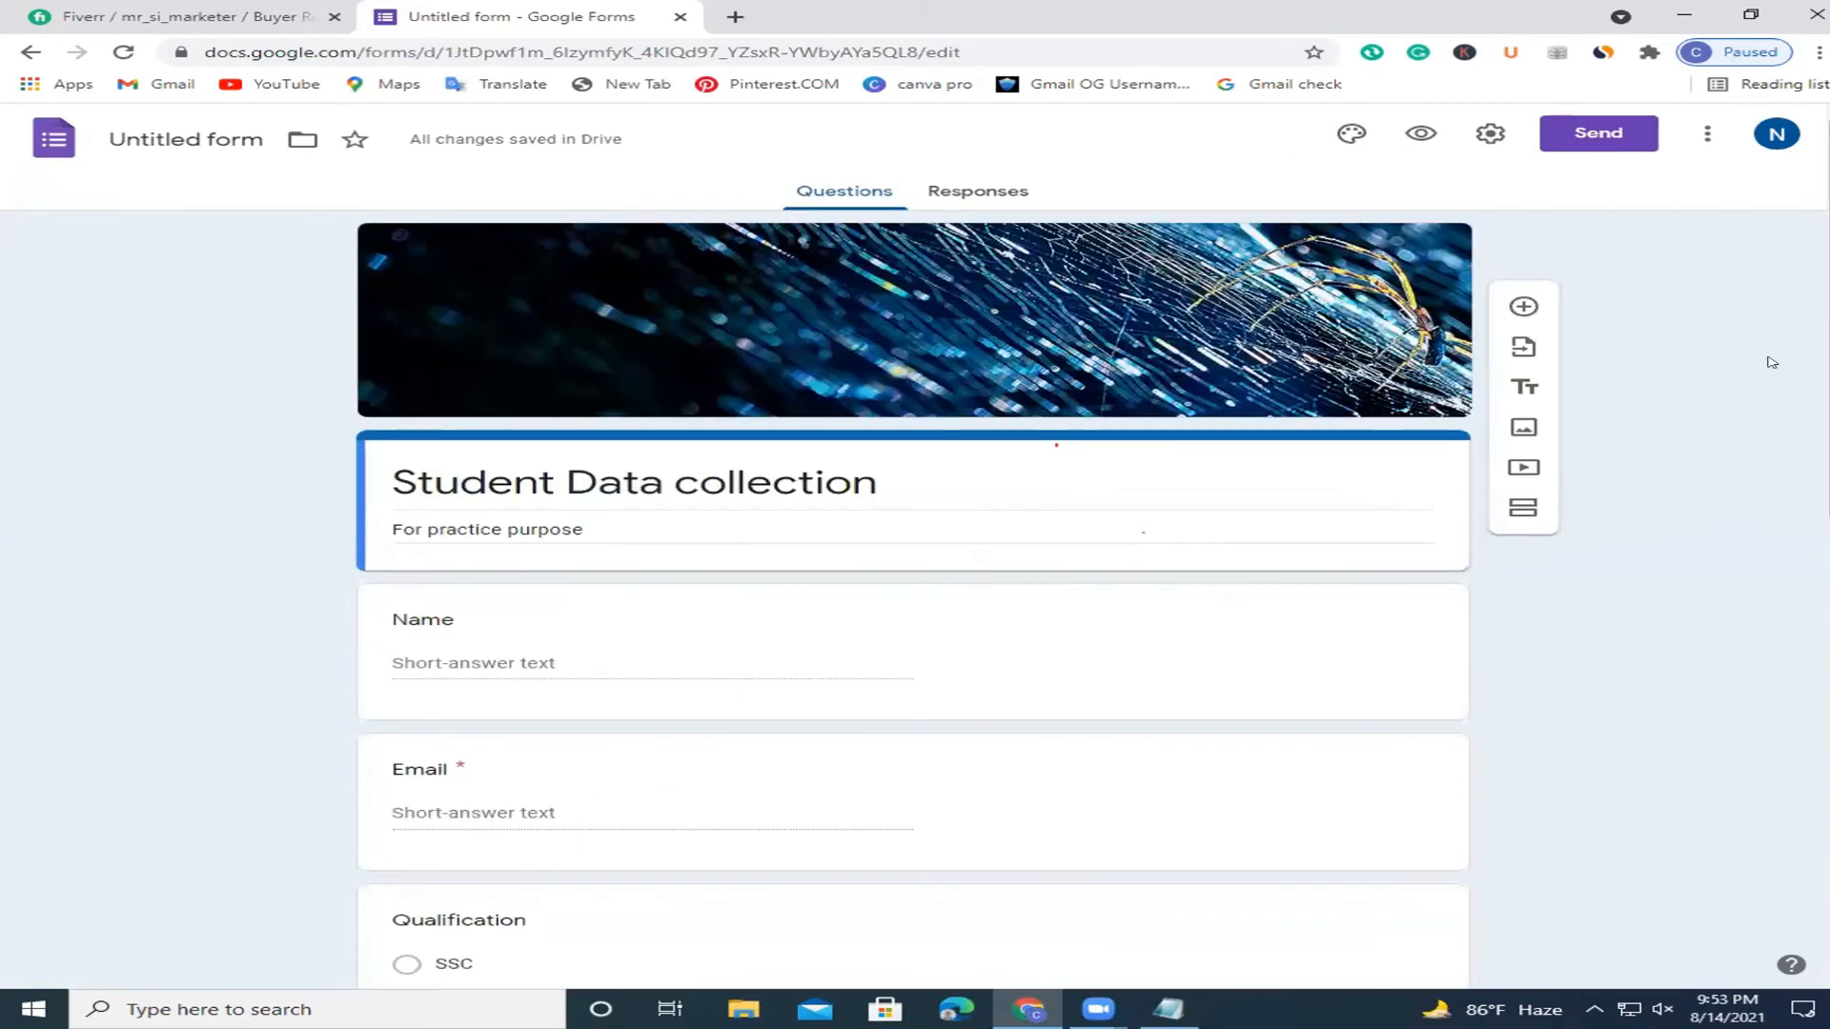
Copy the form's shortened URL from the Send dialog's link option.
left_click(1492, 135)
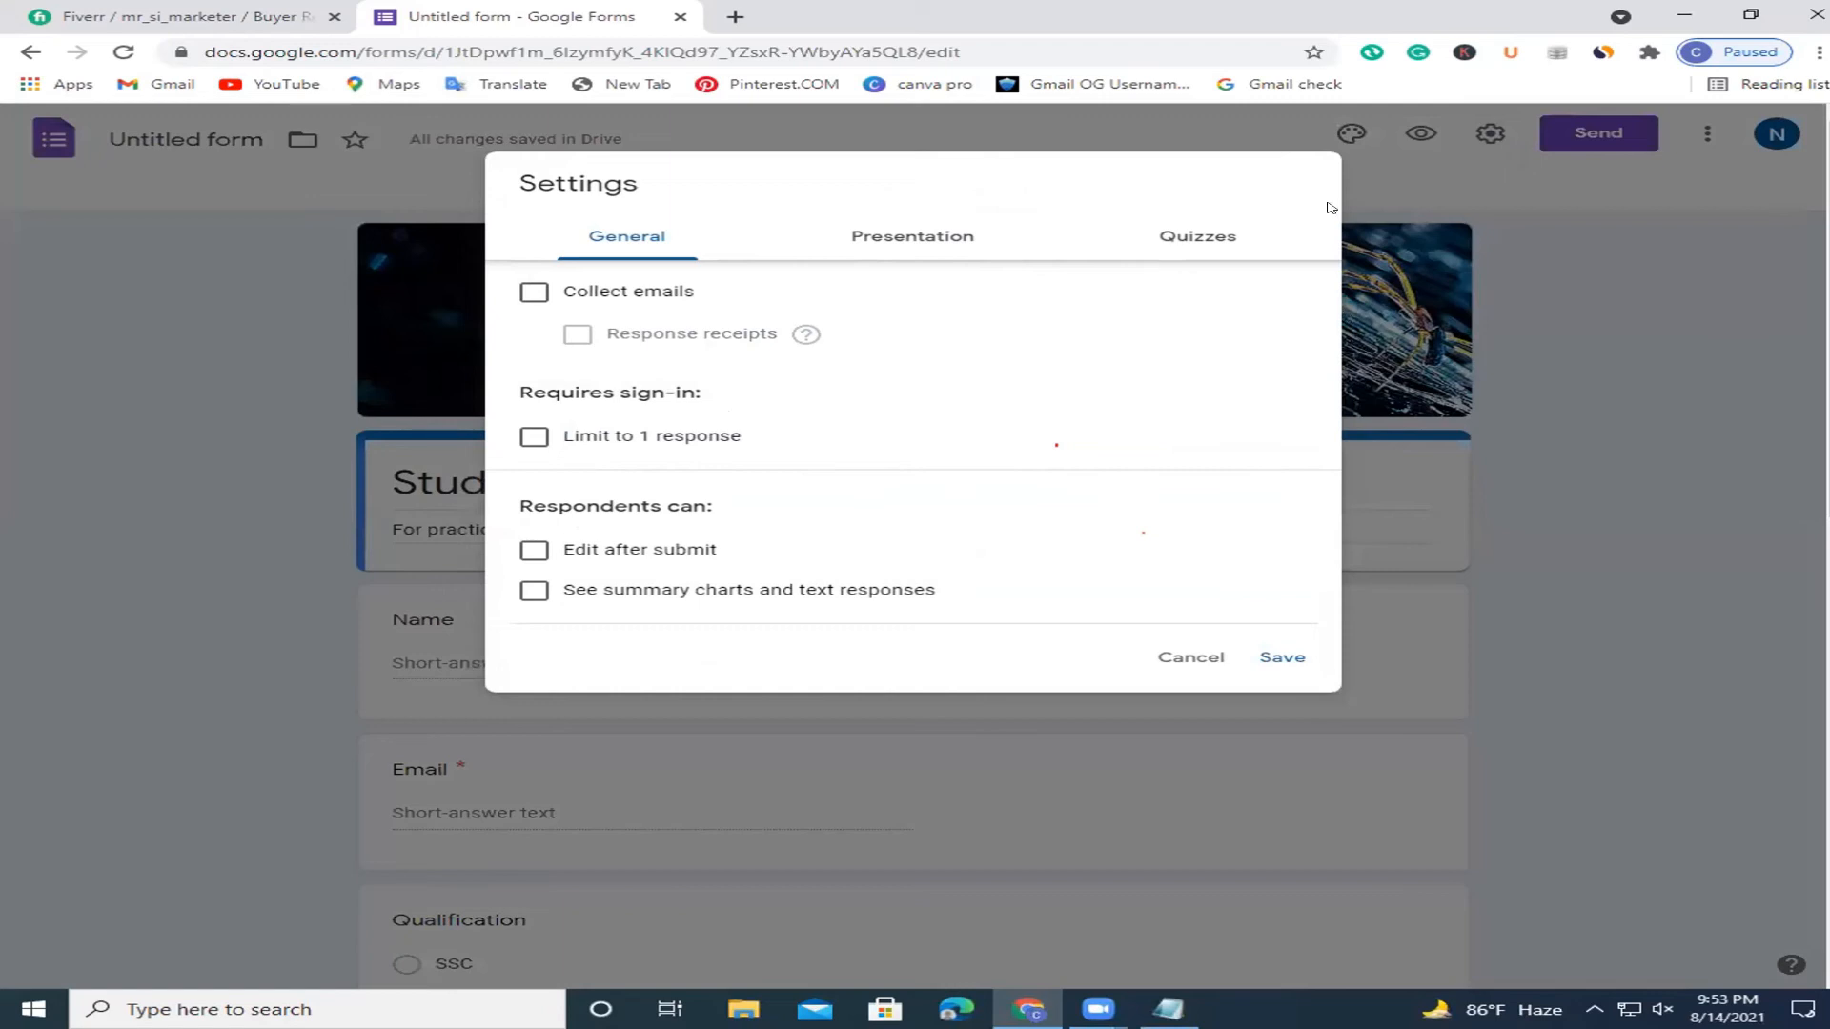
left_click(1608, 127)
left_click(1609, 129)
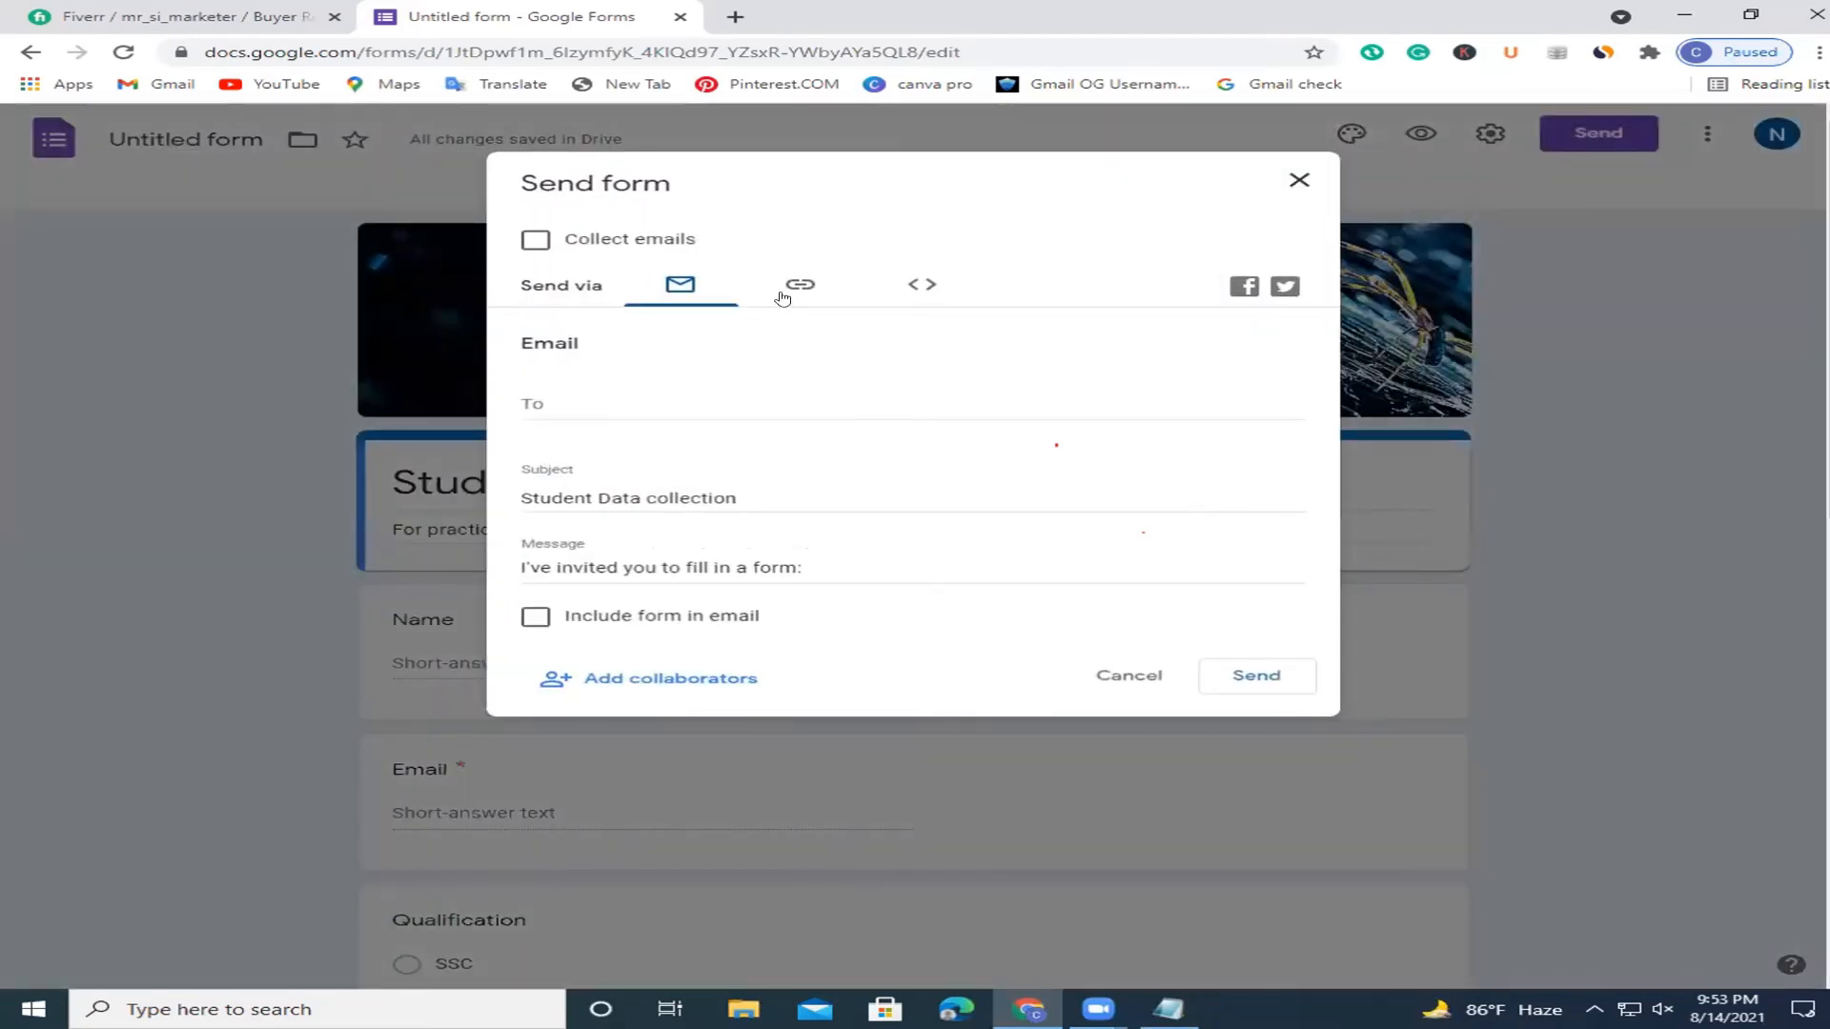
left_click(800, 284)
left_click(671, 421)
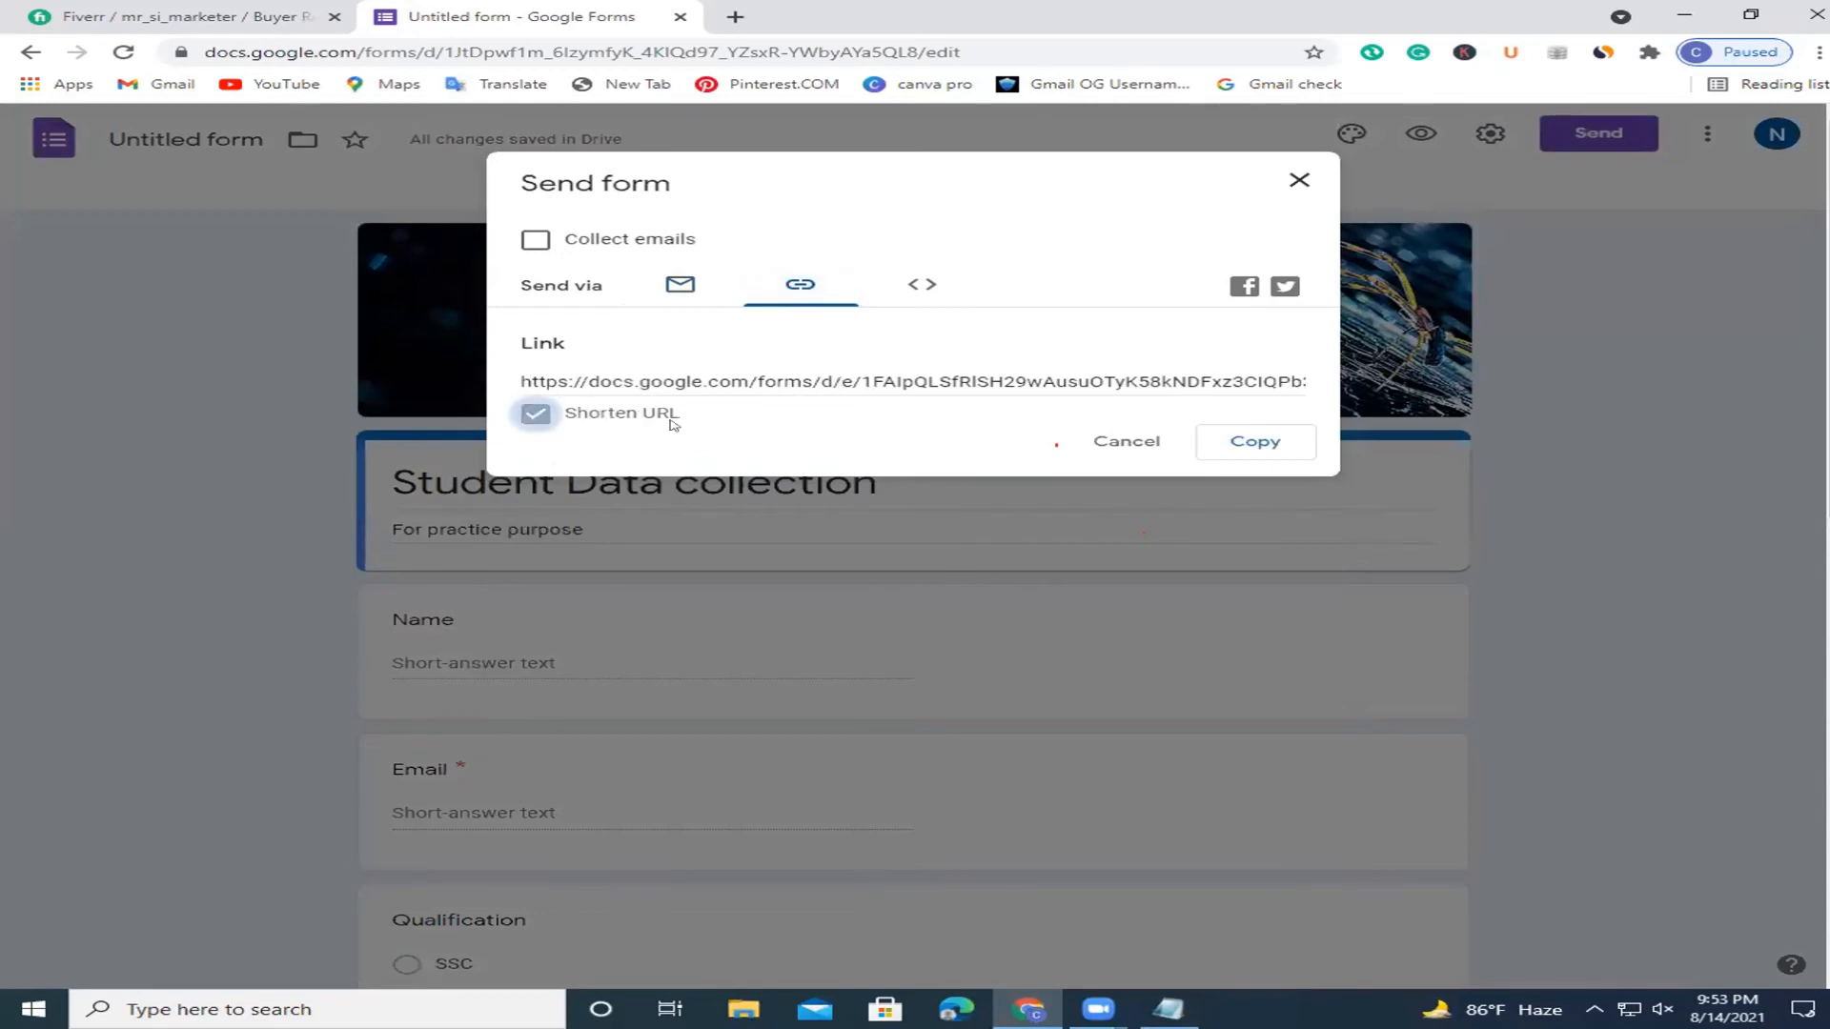
left_click(1239, 441)
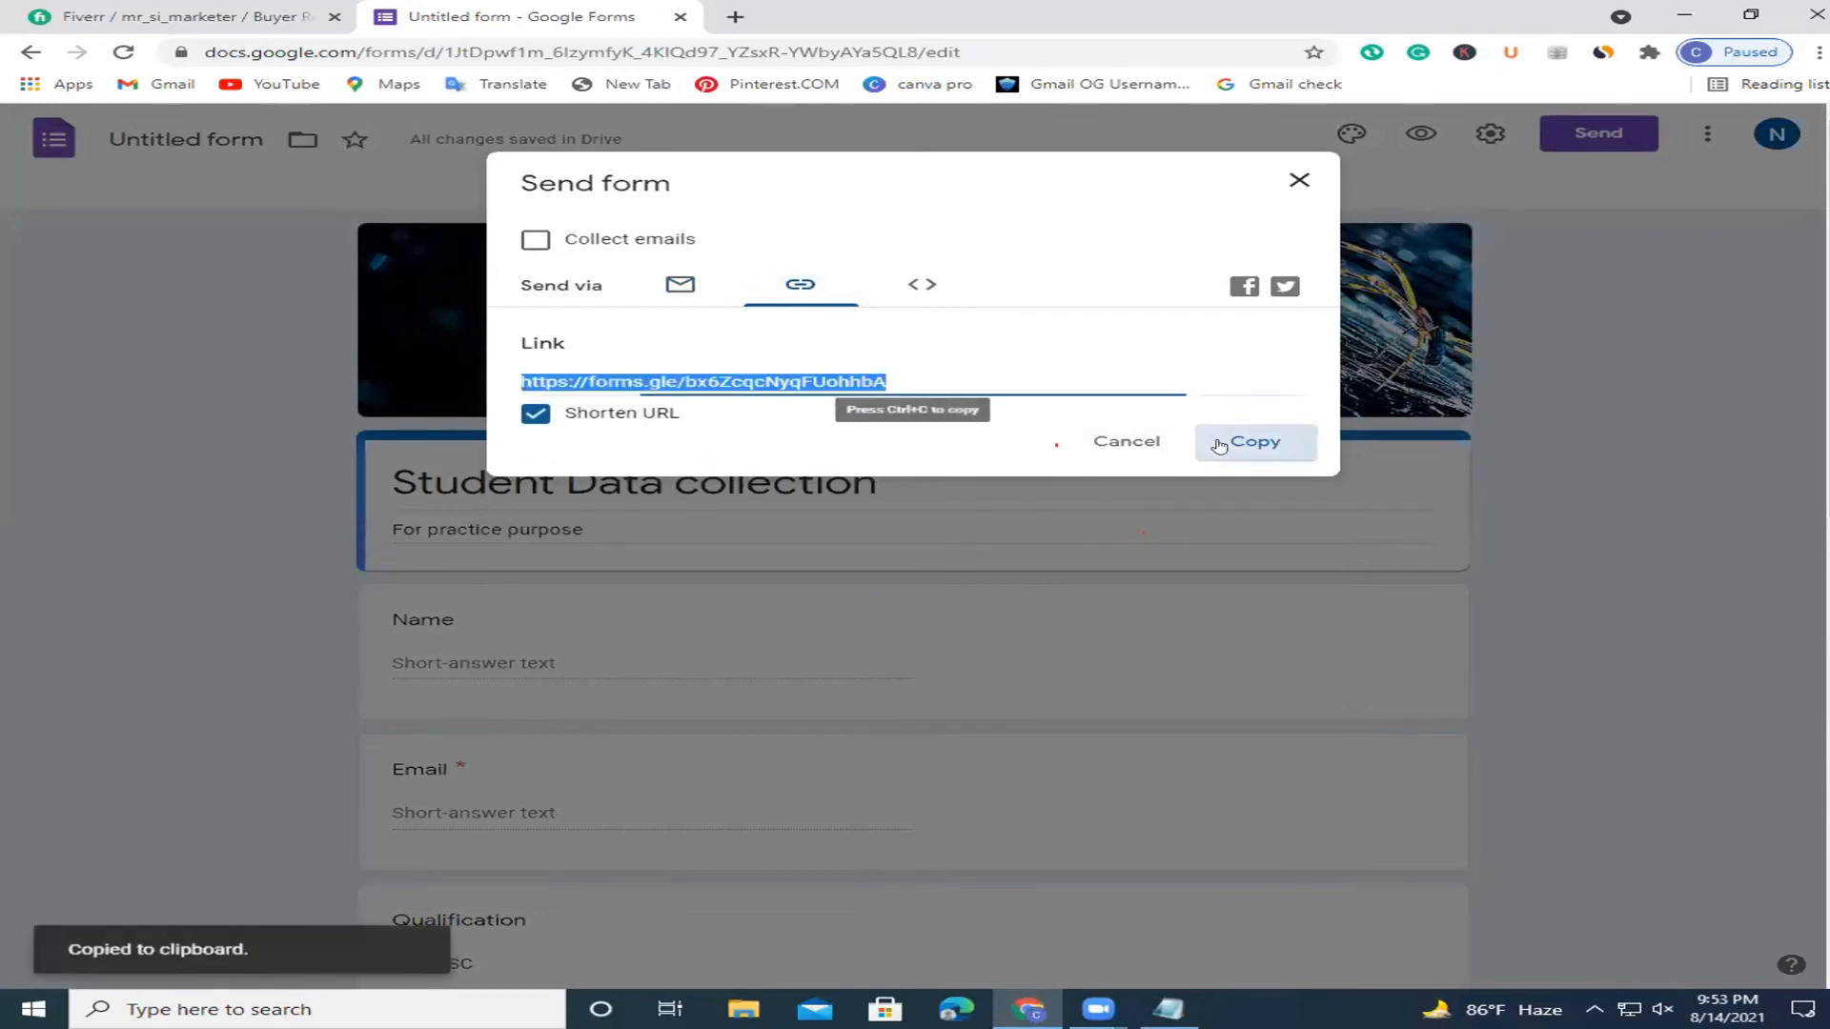
left_click(1299, 180)
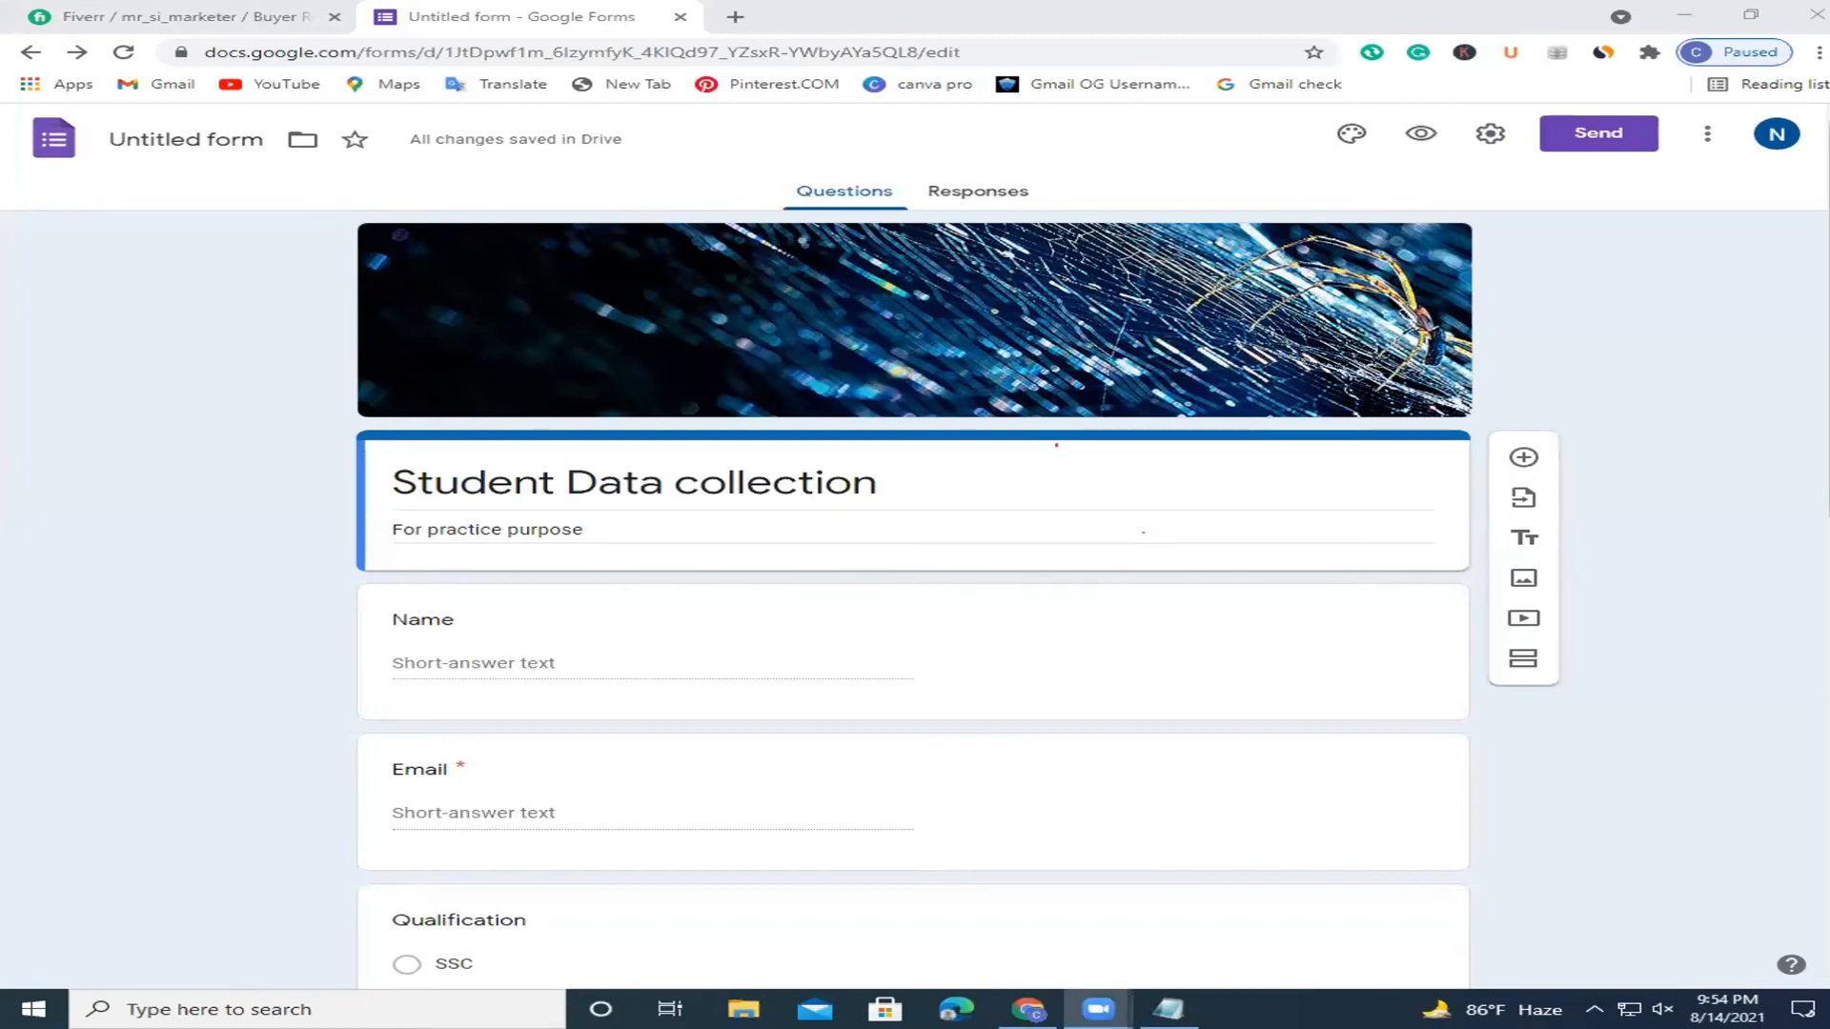
Look over the 1-response summary and select the submitted email answer.
scroll(1099, 793, "down", 3)
scroll(569, 621, "down", 7)
scroll(569, 620, "up", 10)
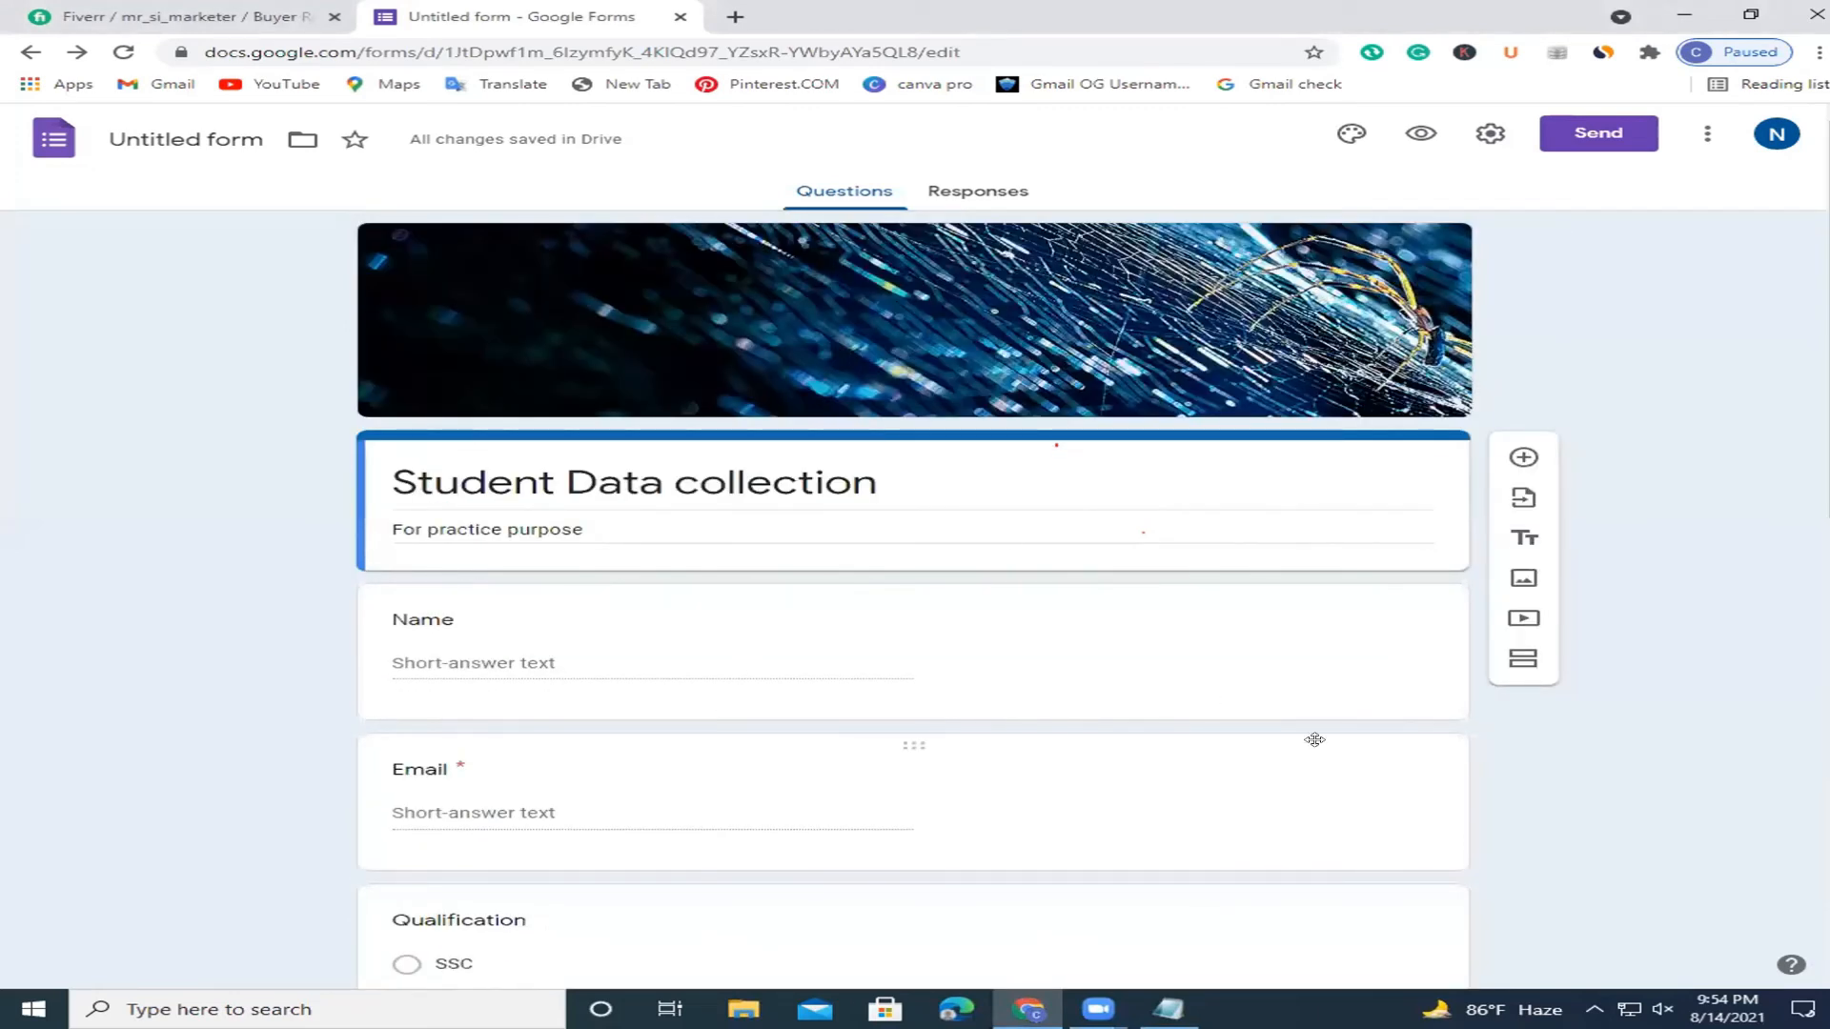
scroll(1381, 428, "down", 6)
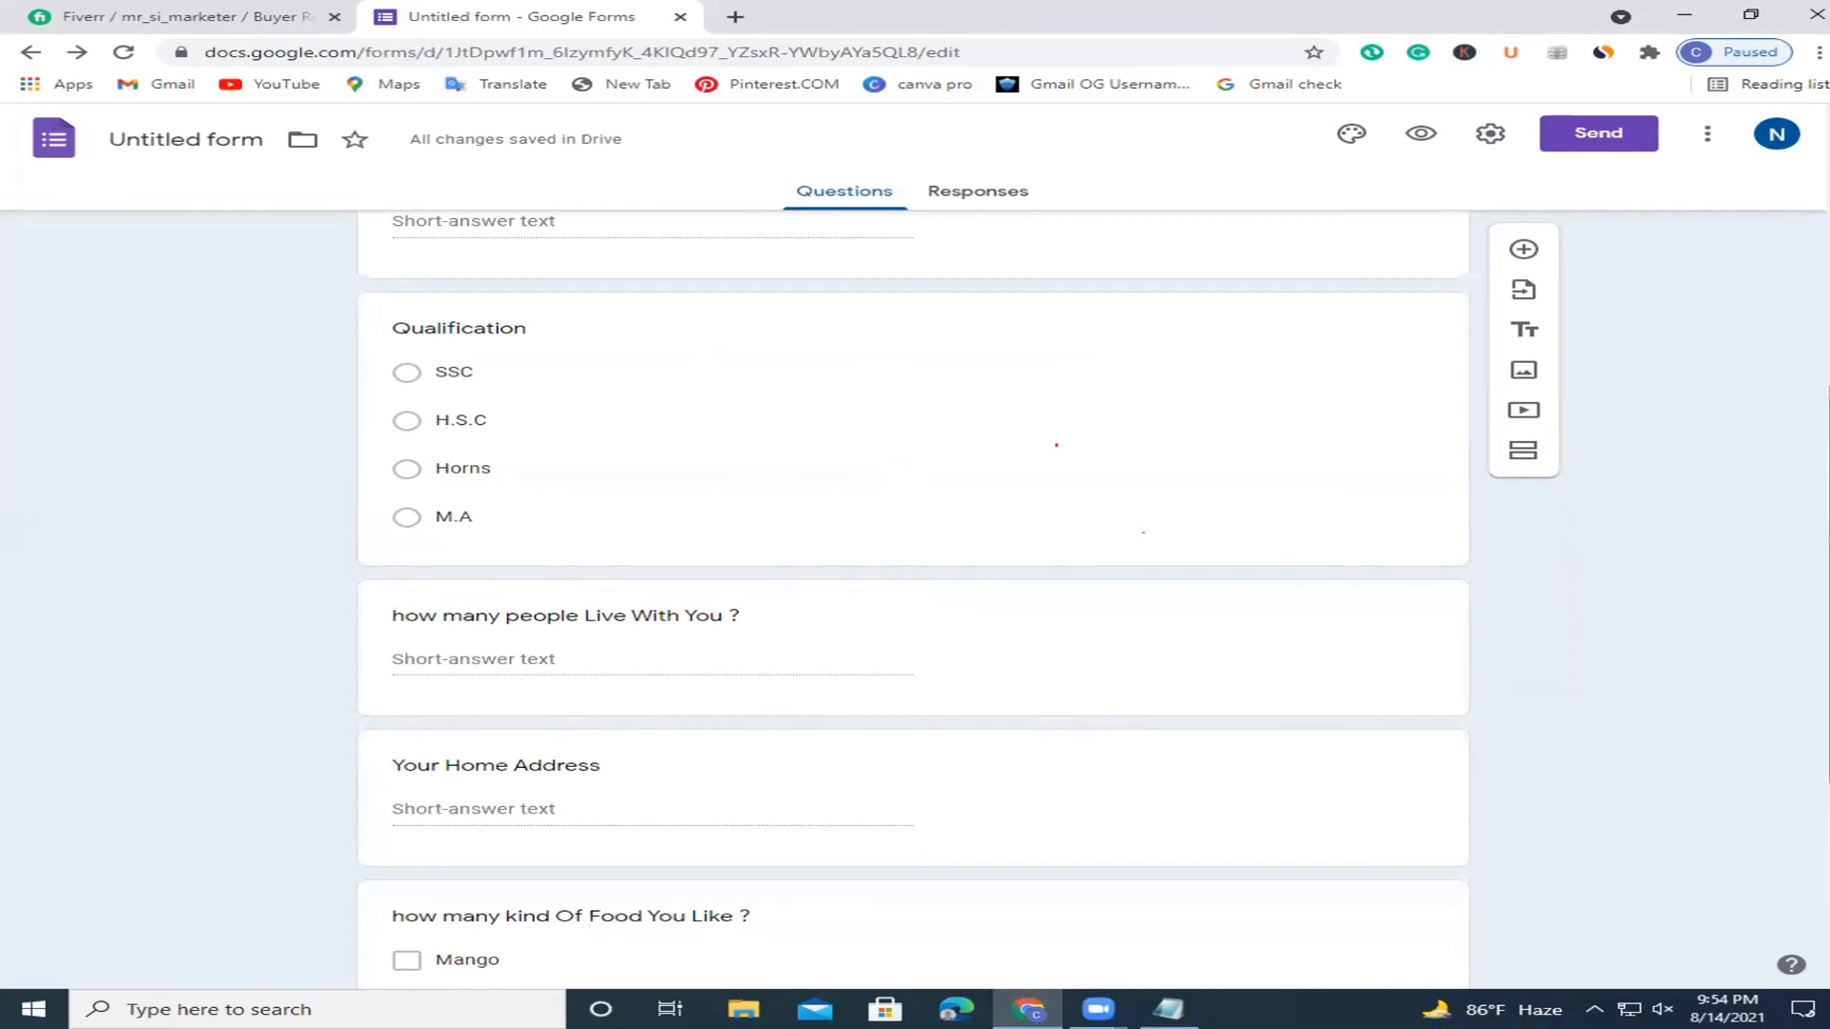
scroll(1819, 348, "down", 4)
scroll(1818, 349, "up", 10)
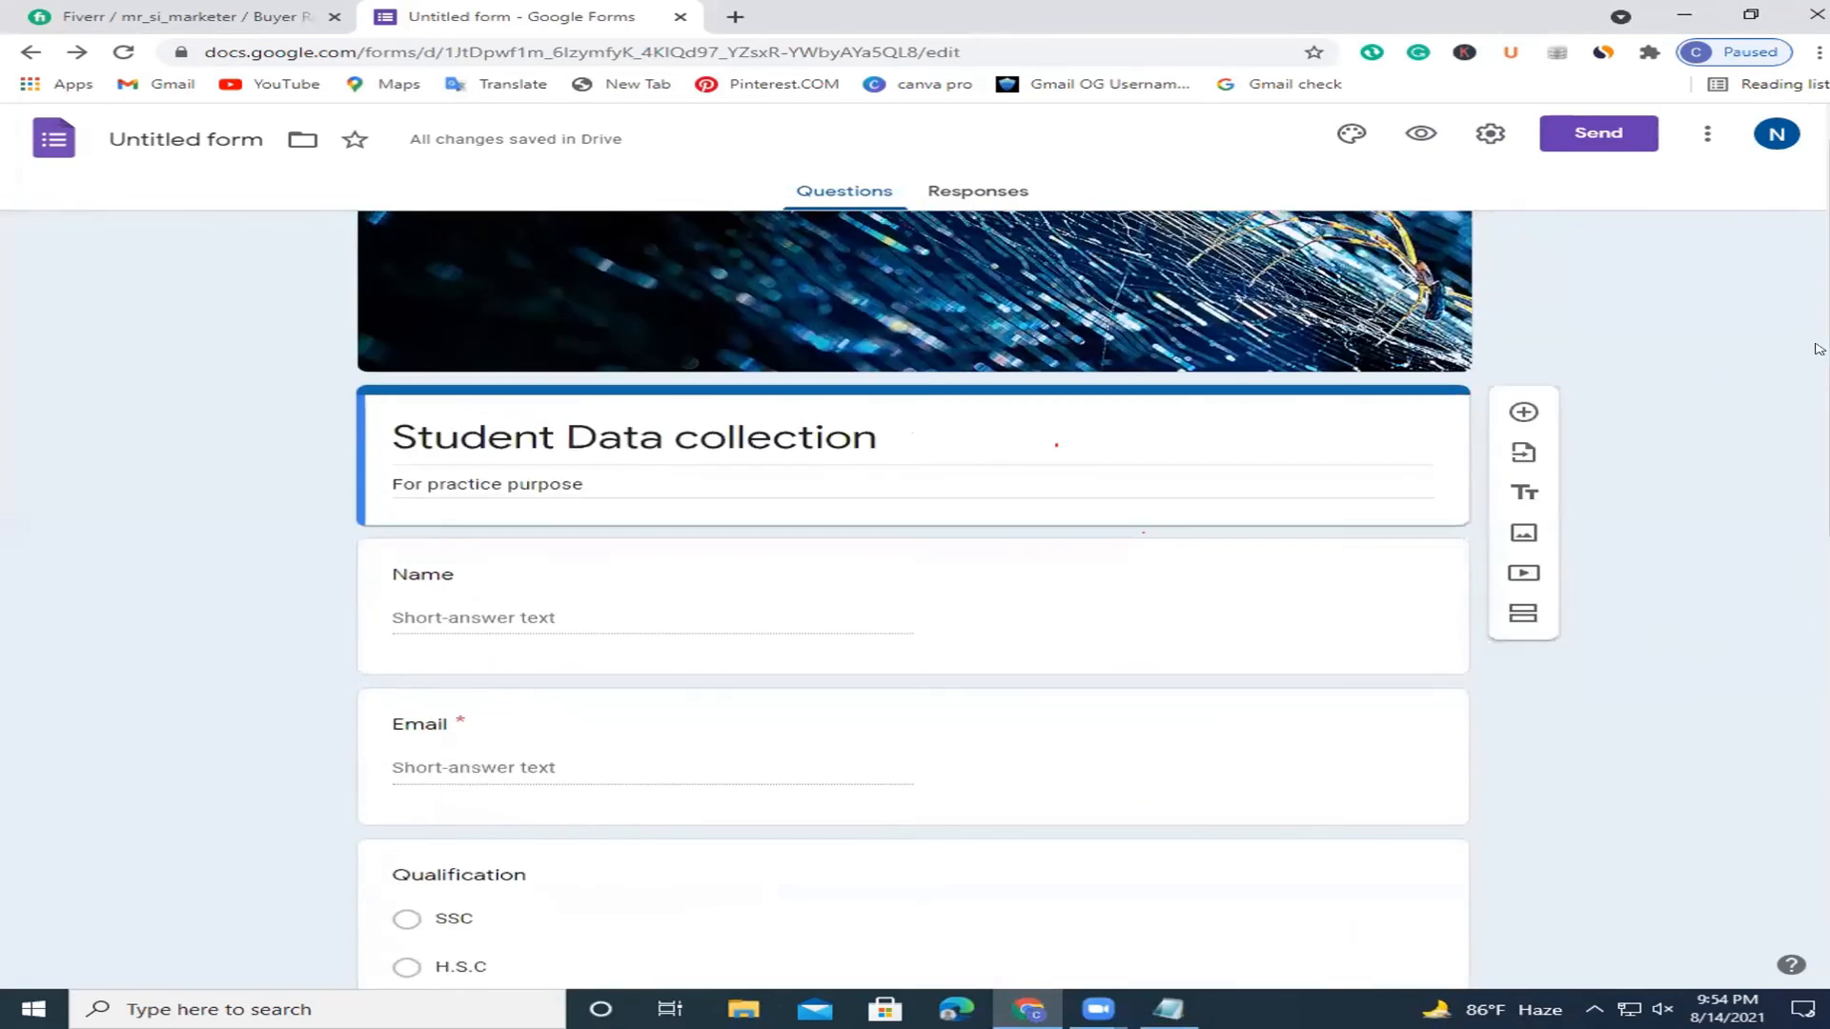
scroll(1818, 349, "up", 1)
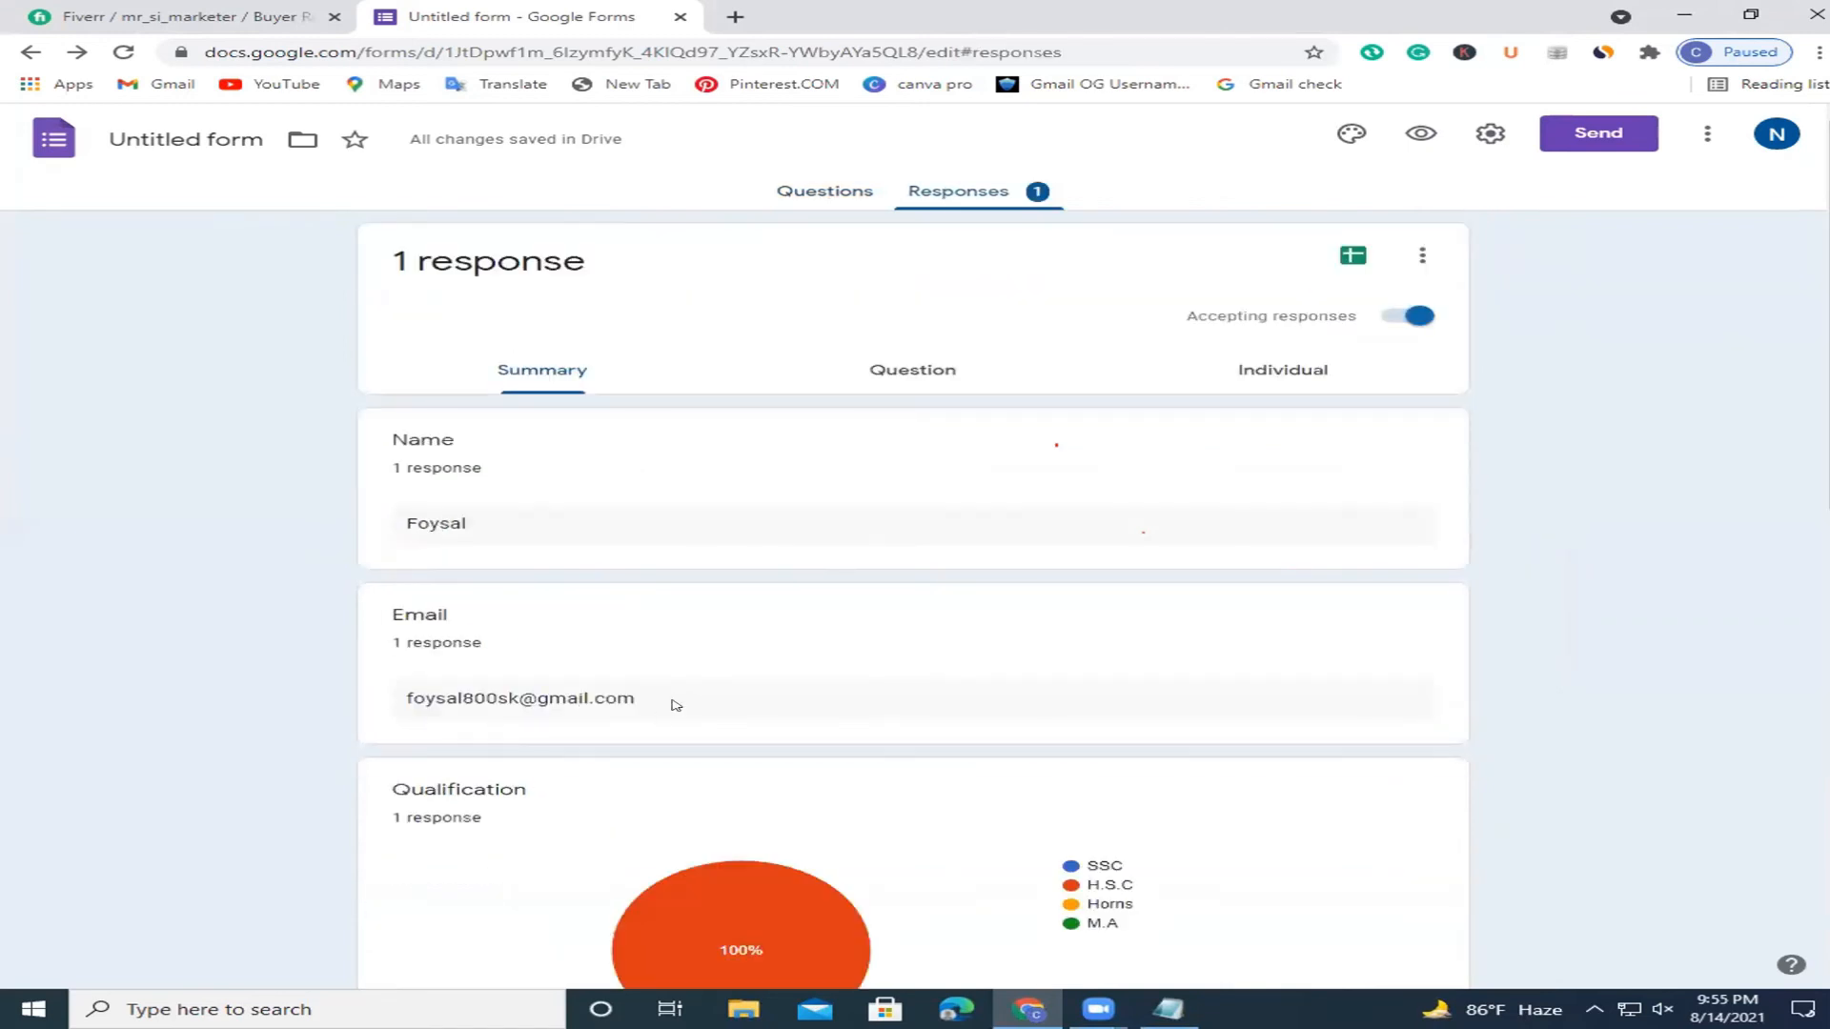
left_click_drag(677, 702, 399, 700)
Select the email answer and response count, then scroll to the Qualification pie chart.
left_click(672, 704)
left_click_drag(638, 701, 398, 713)
left_click_drag(522, 648, 359, 620)
left_click(563, 656)
scroll(1134, 583, "down", 3)
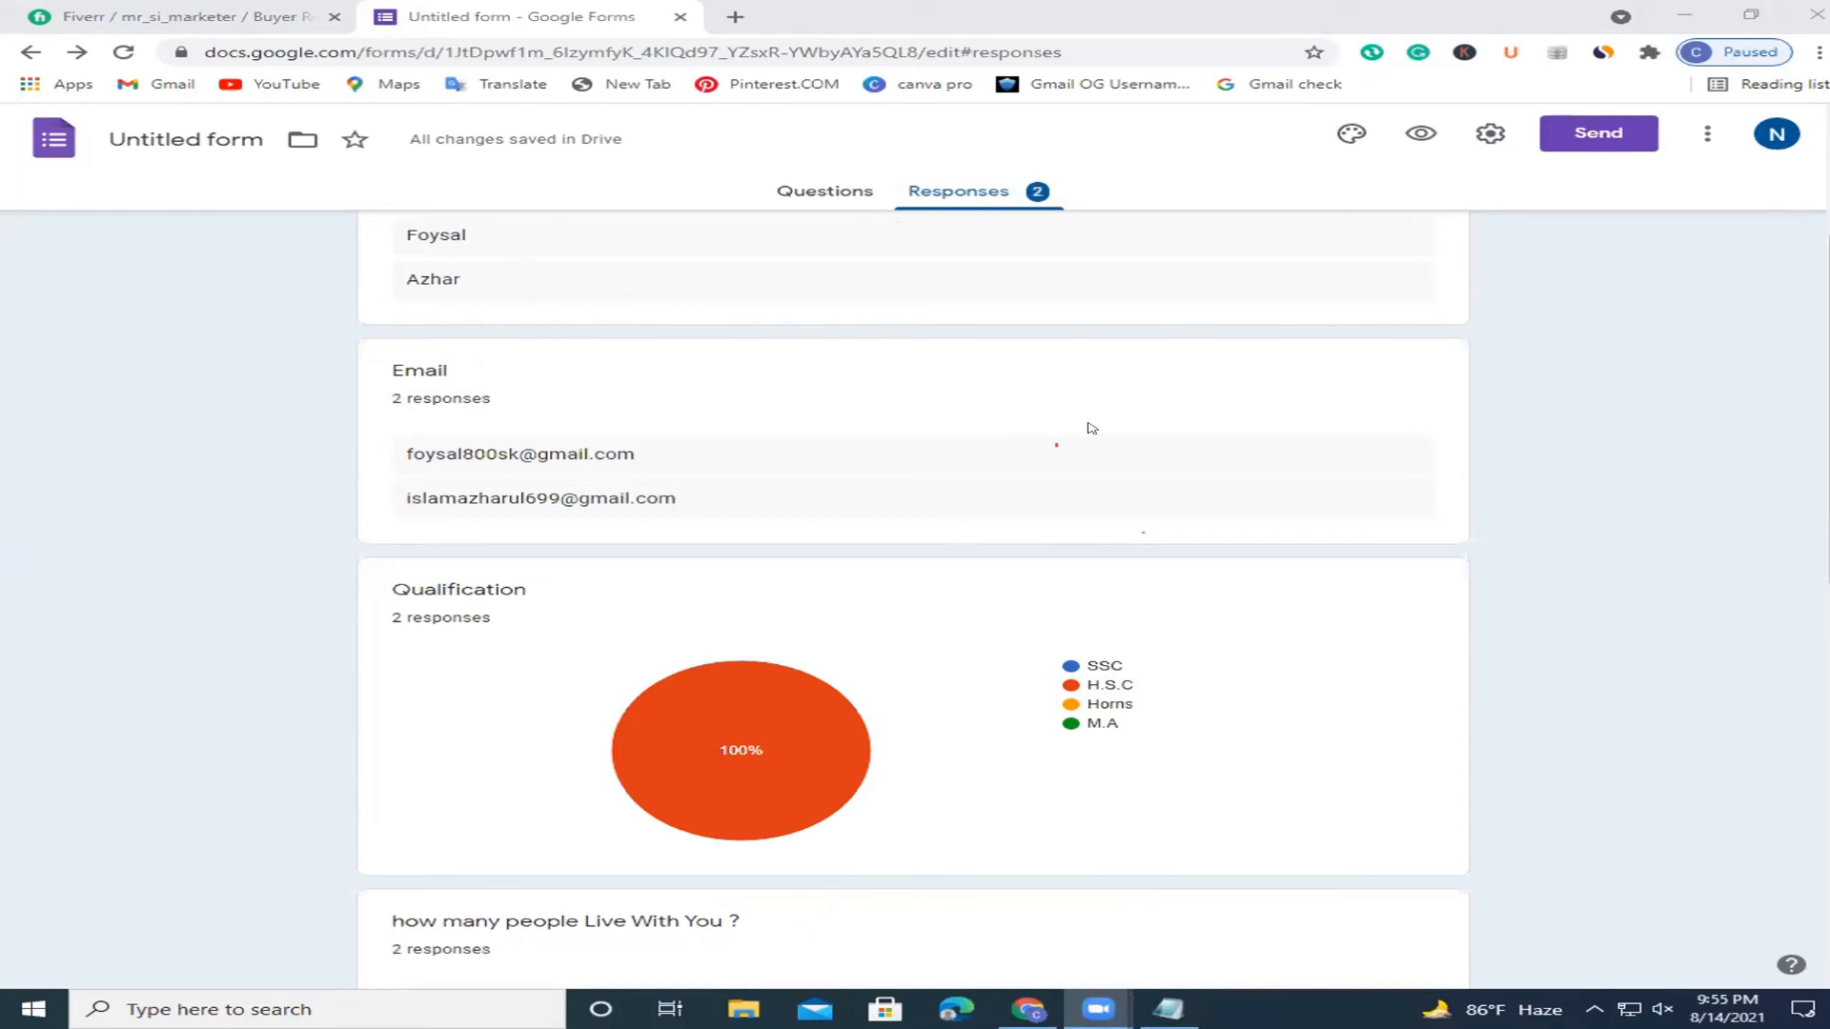
mouse_move(894, 732)
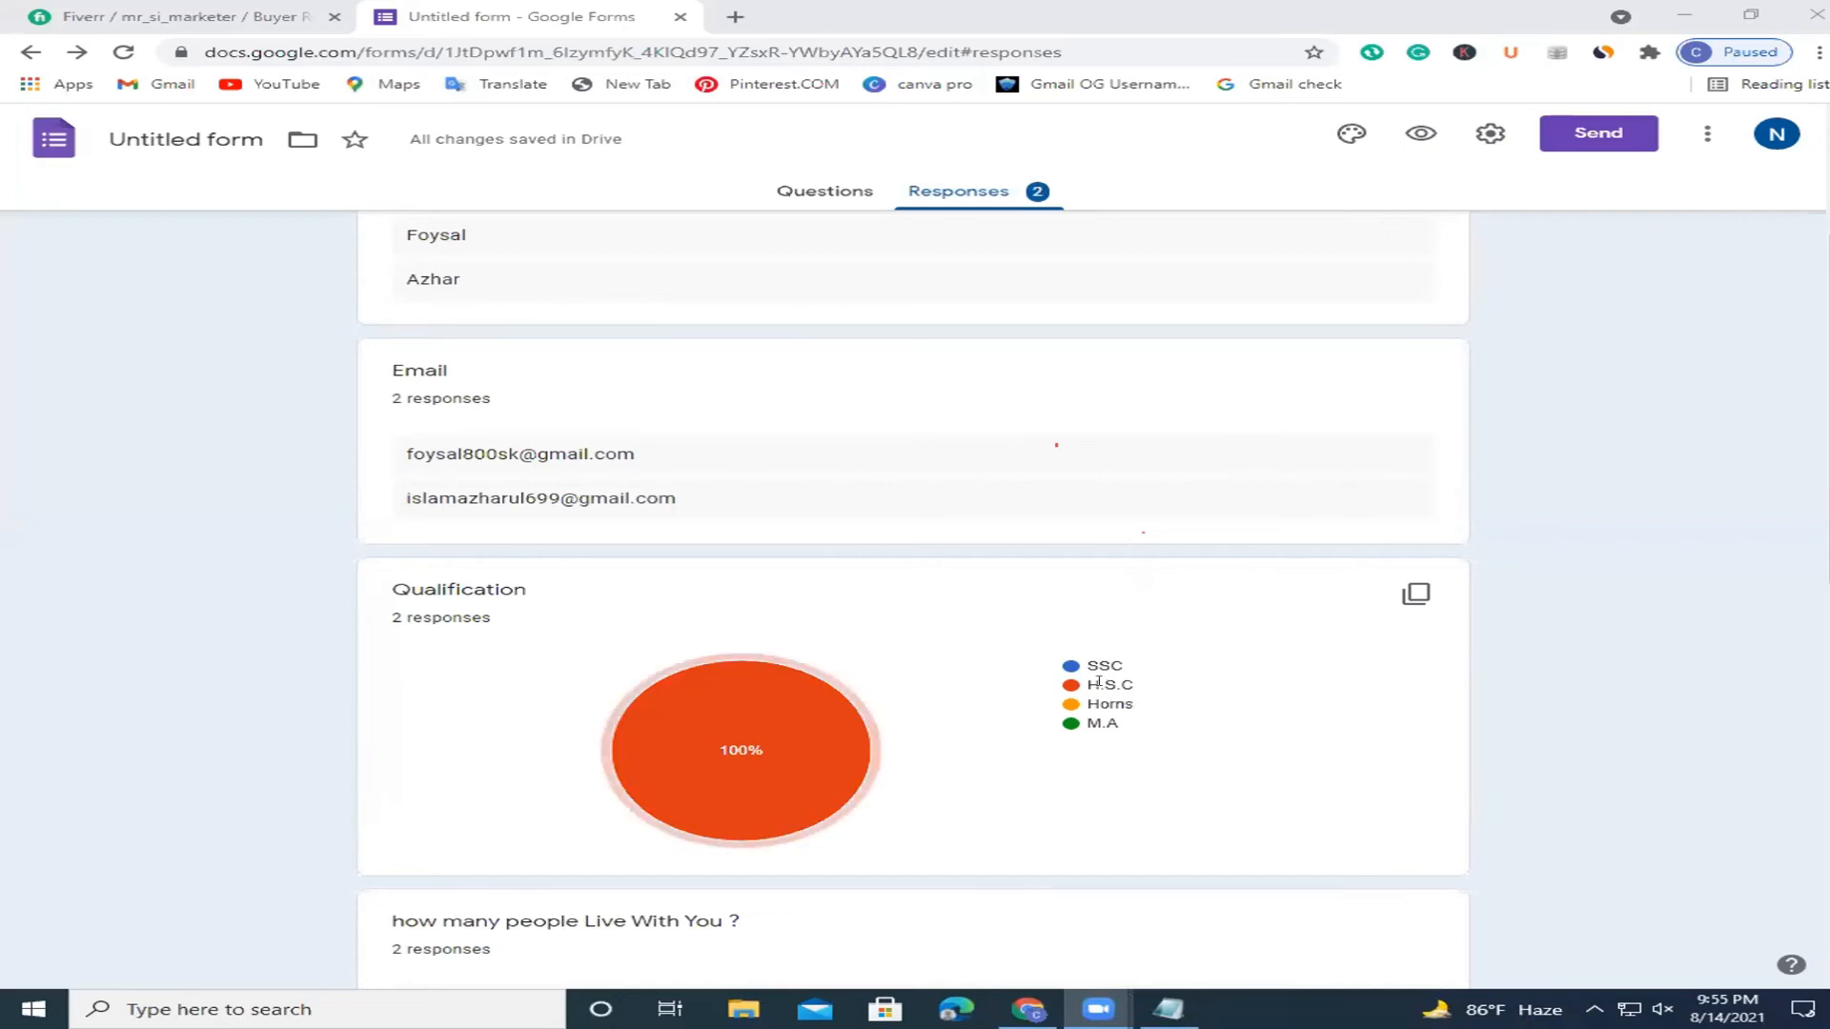
scroll(1818, 686, "down", 5)
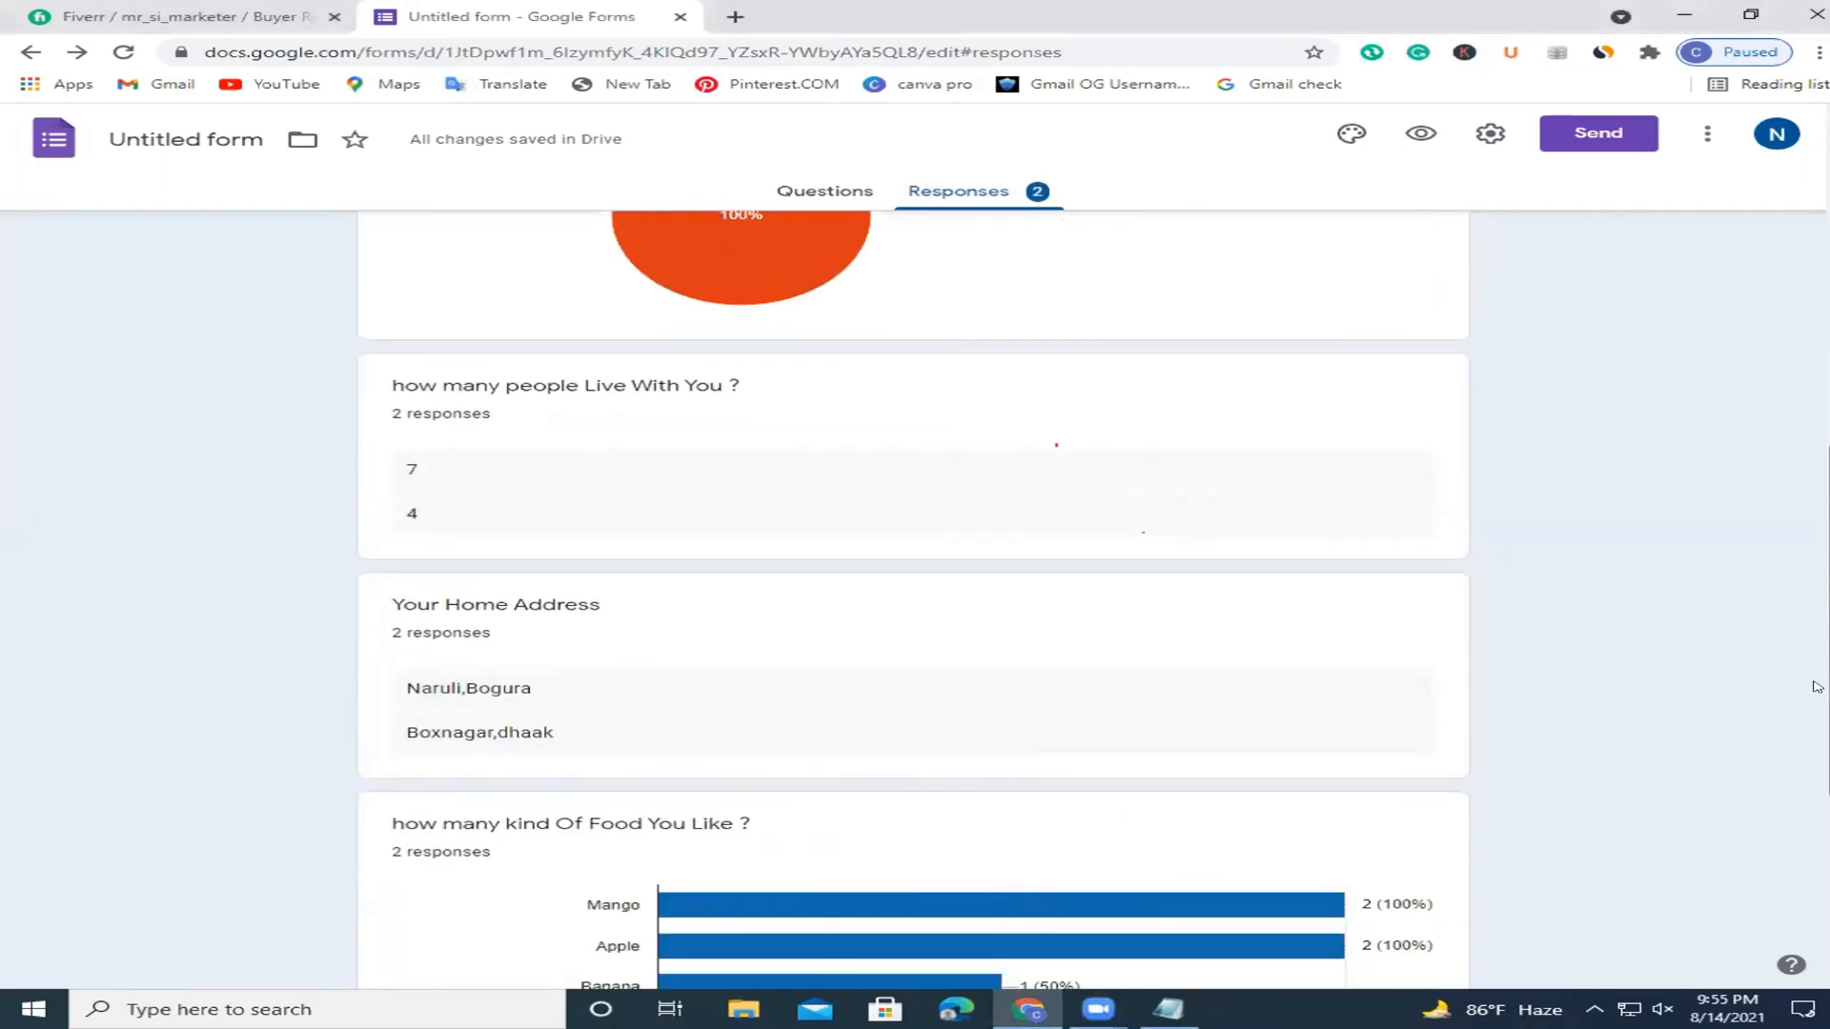
left_click_drag(475, 384, 703, 428)
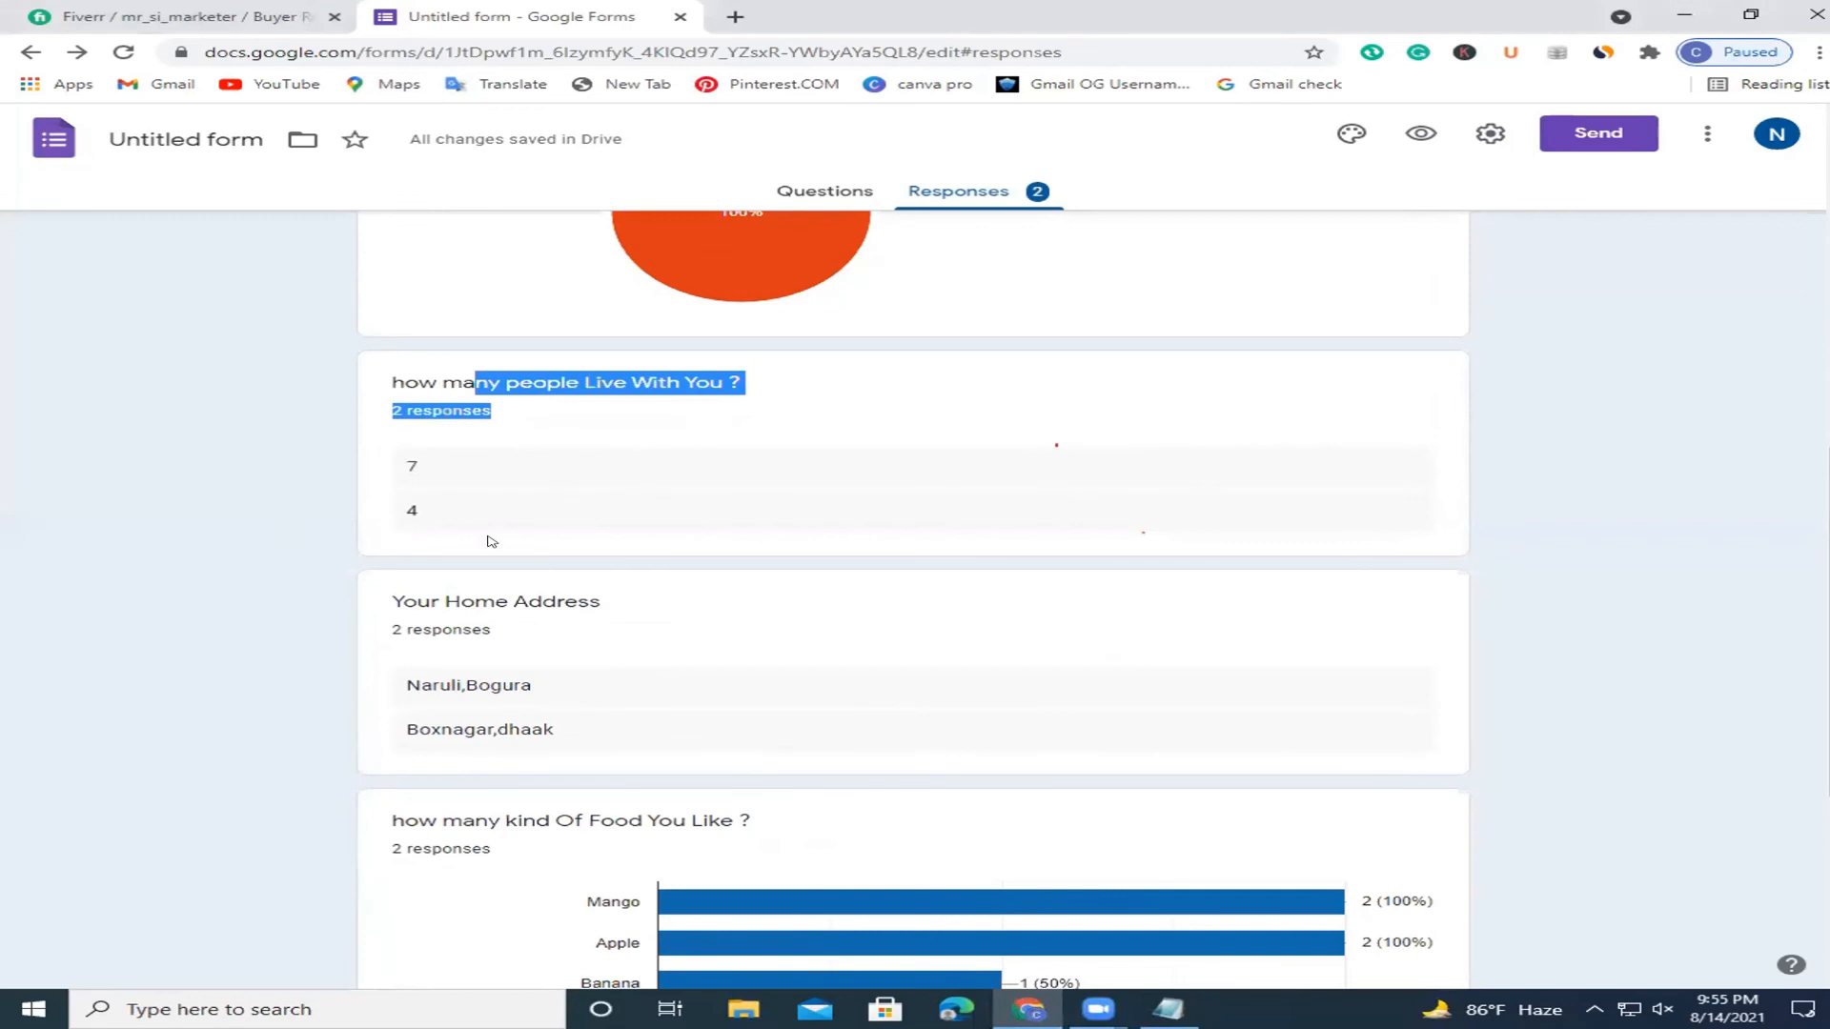
scroll(1416, 601, "down", 2)
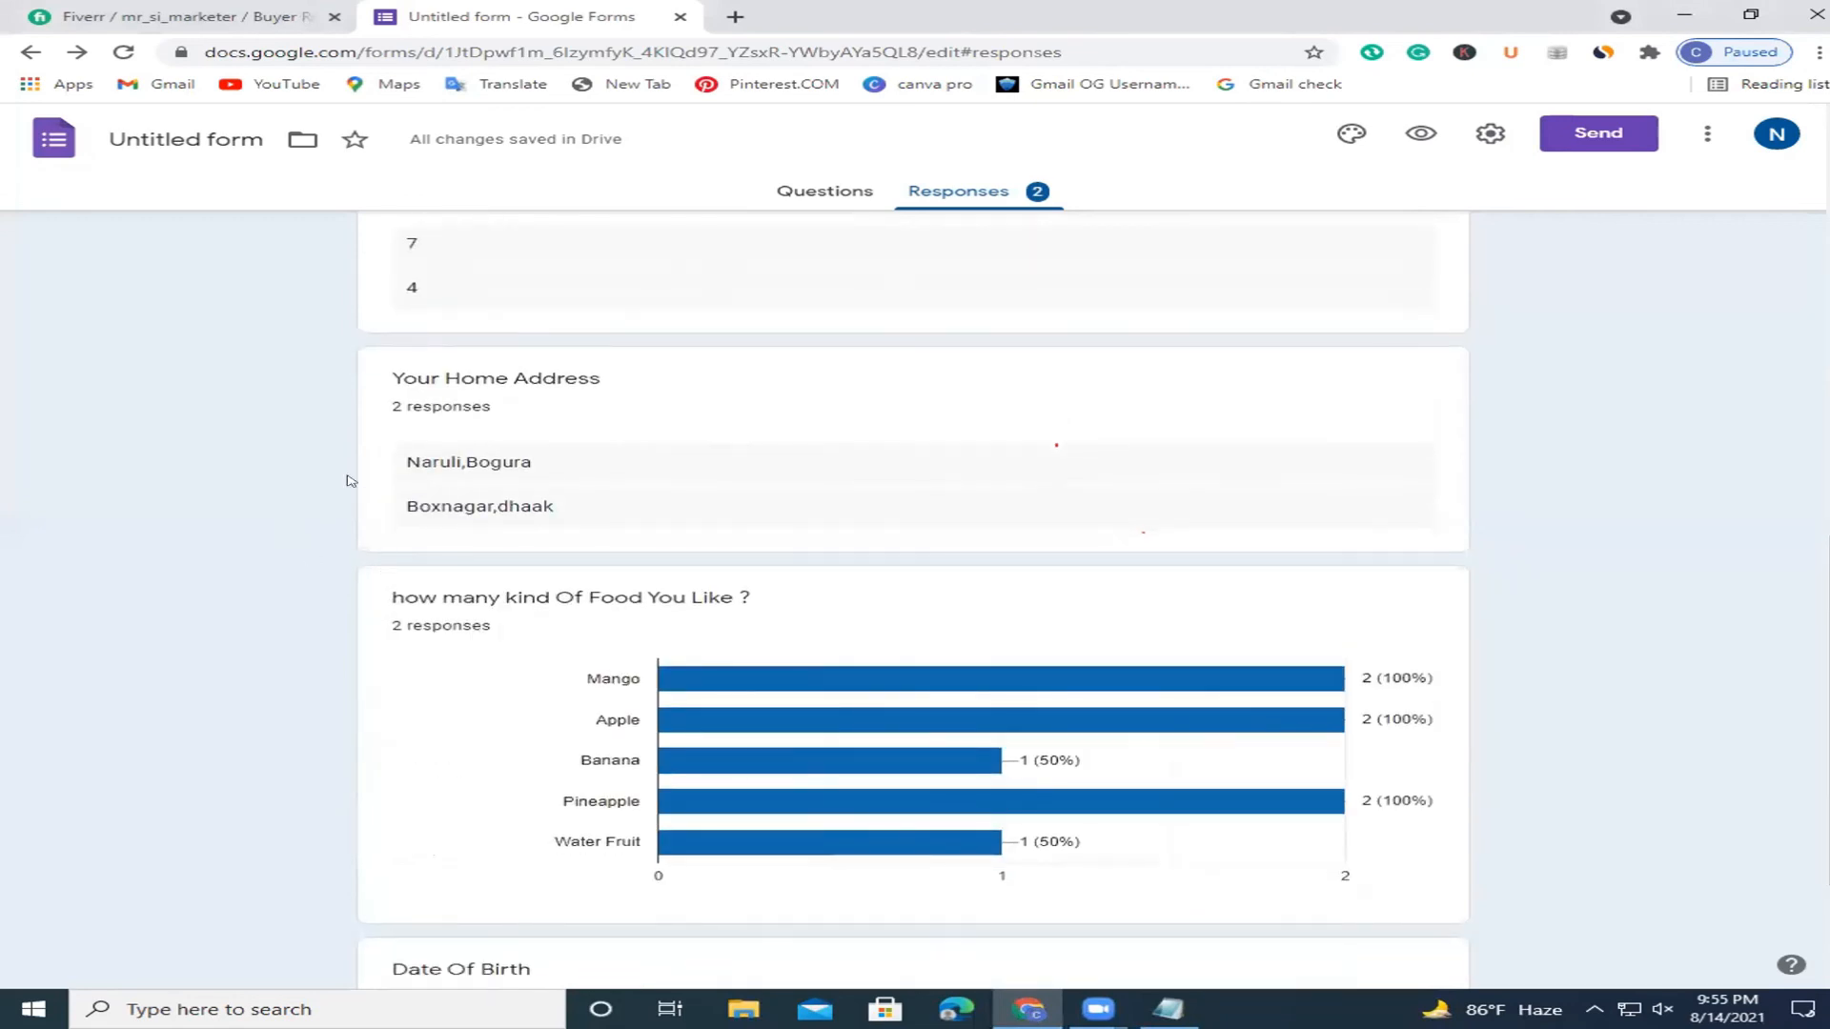
scroll(1672, 634, "down", 1)
mouse_move(727, 548)
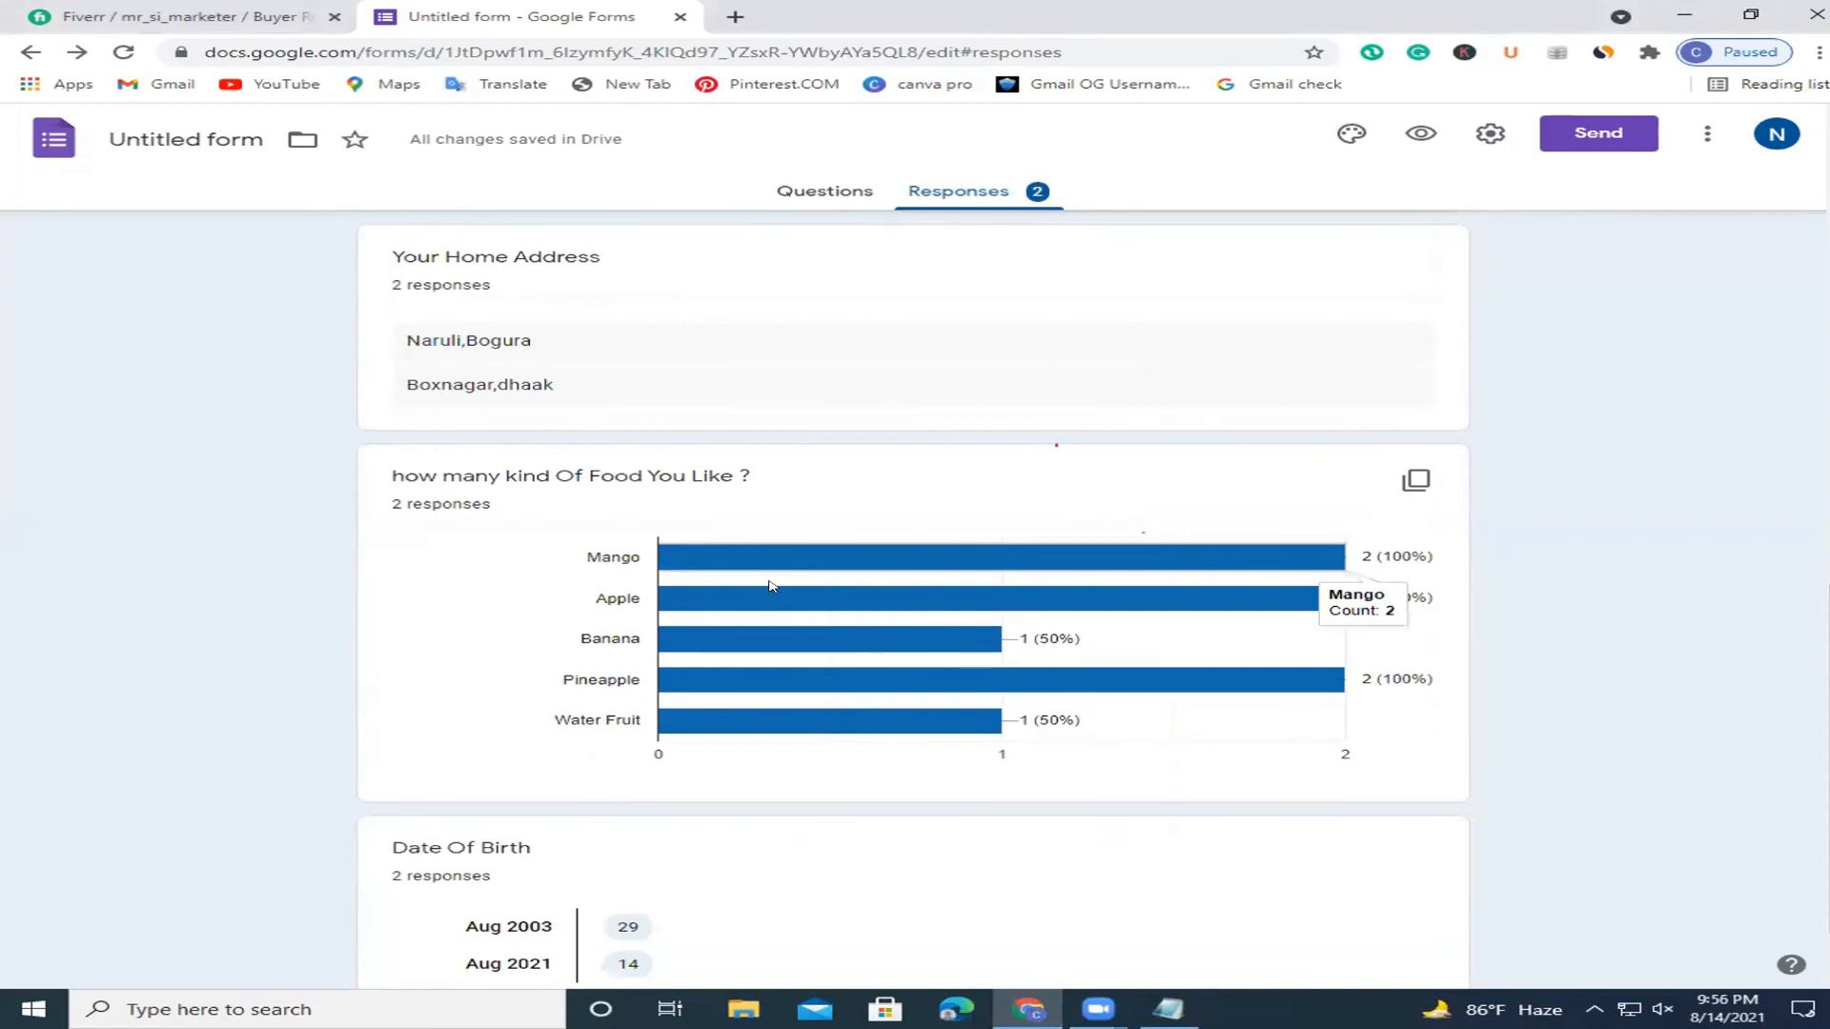
mouse_move(817, 686)
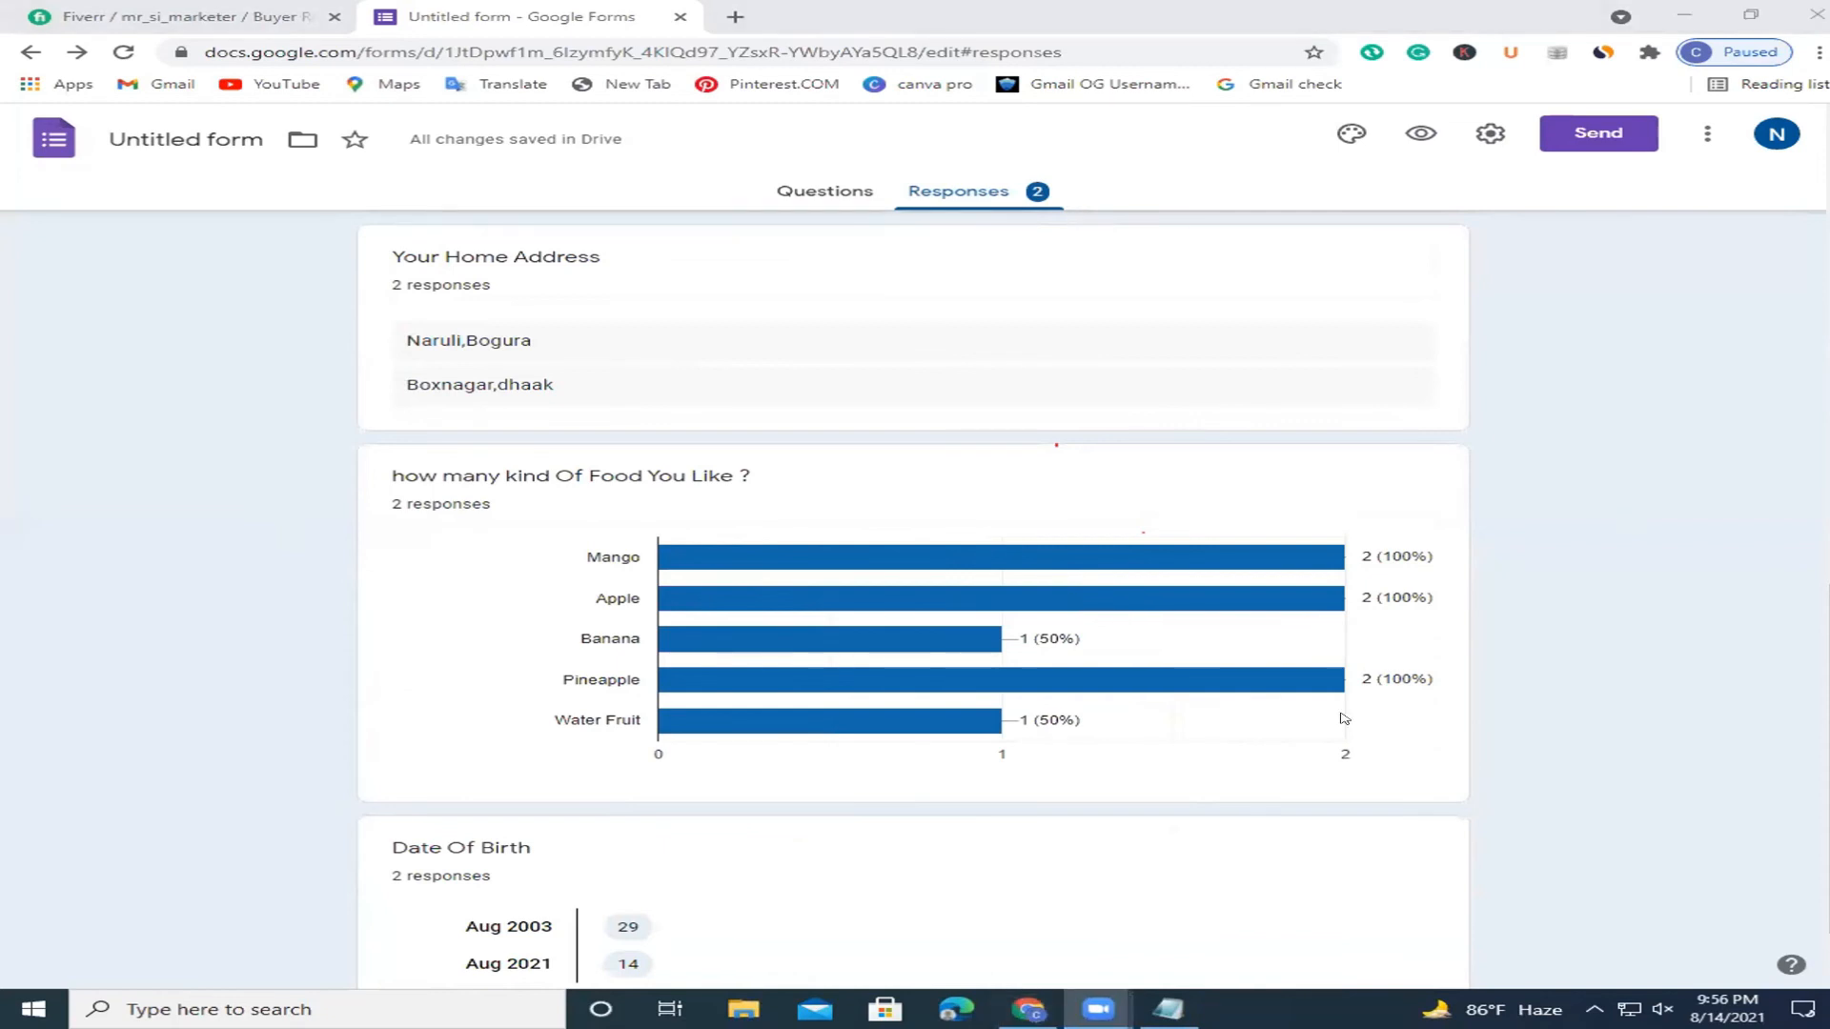
left_click_drag(1828, 753, 1828, 802)
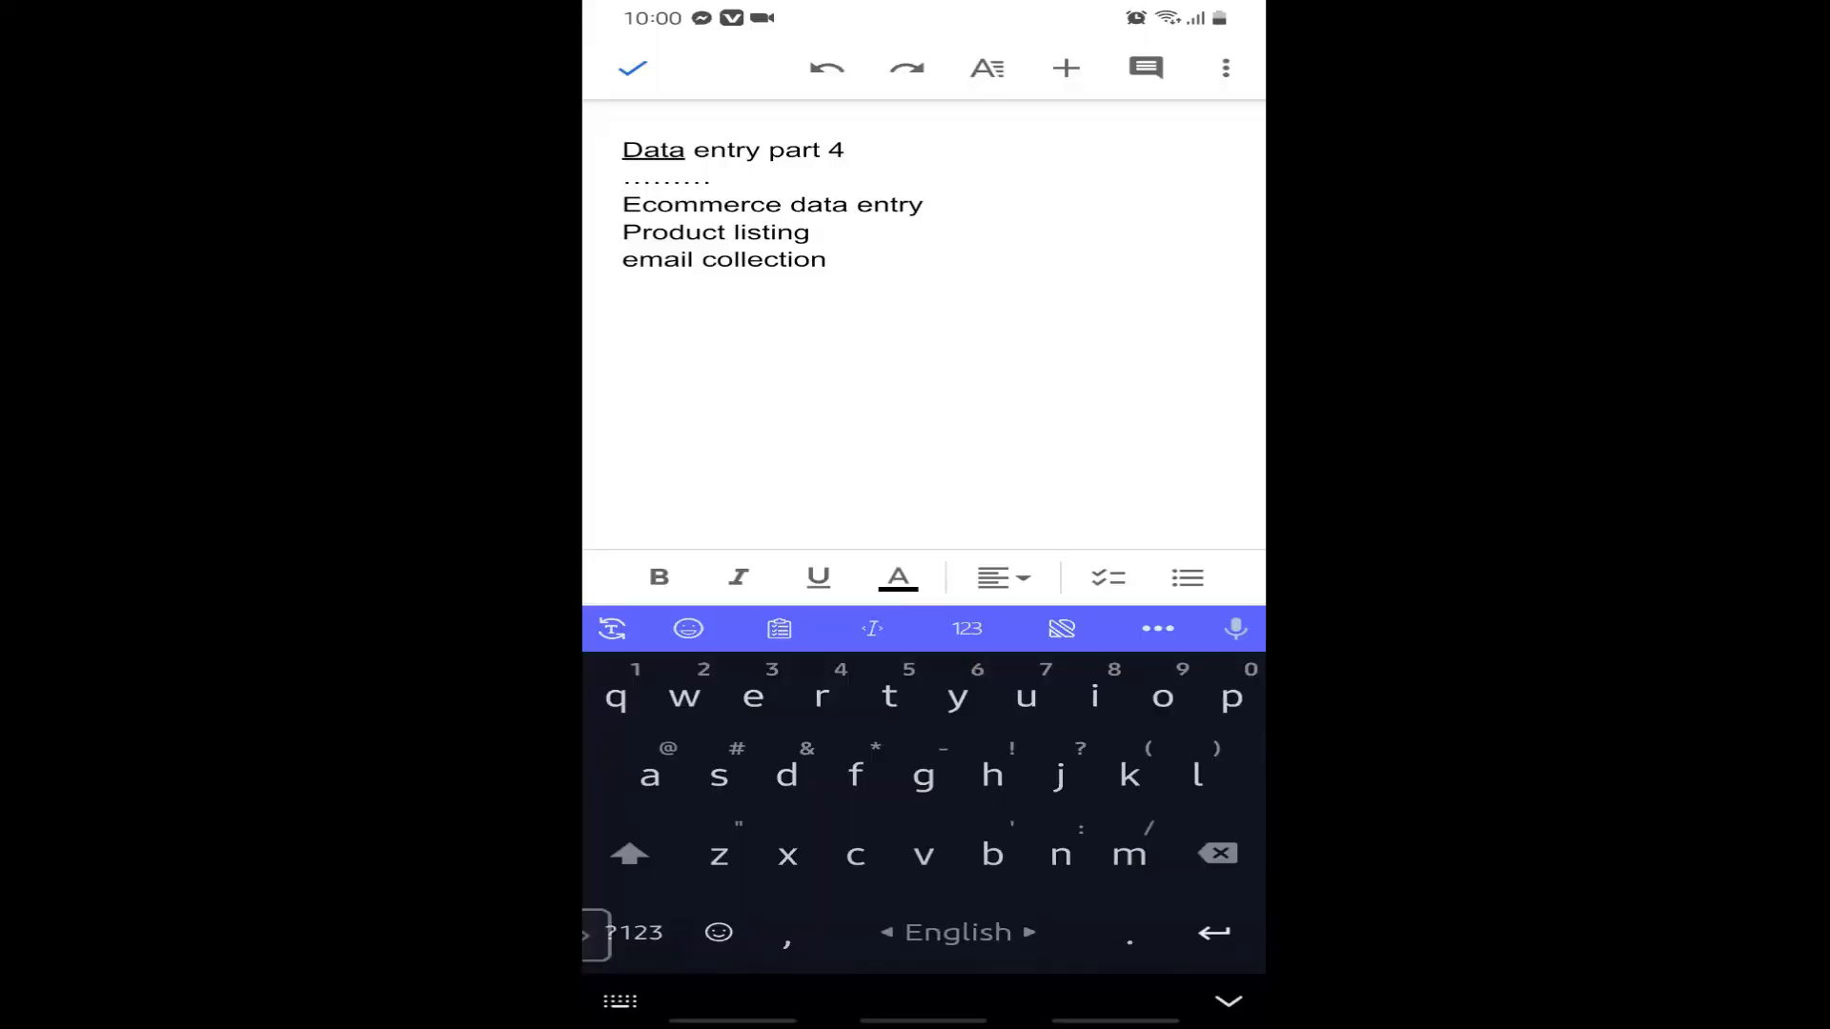
Close the document and browse the phone's Download folder holding nouns9.docx and several PDFs.
key("Escape")
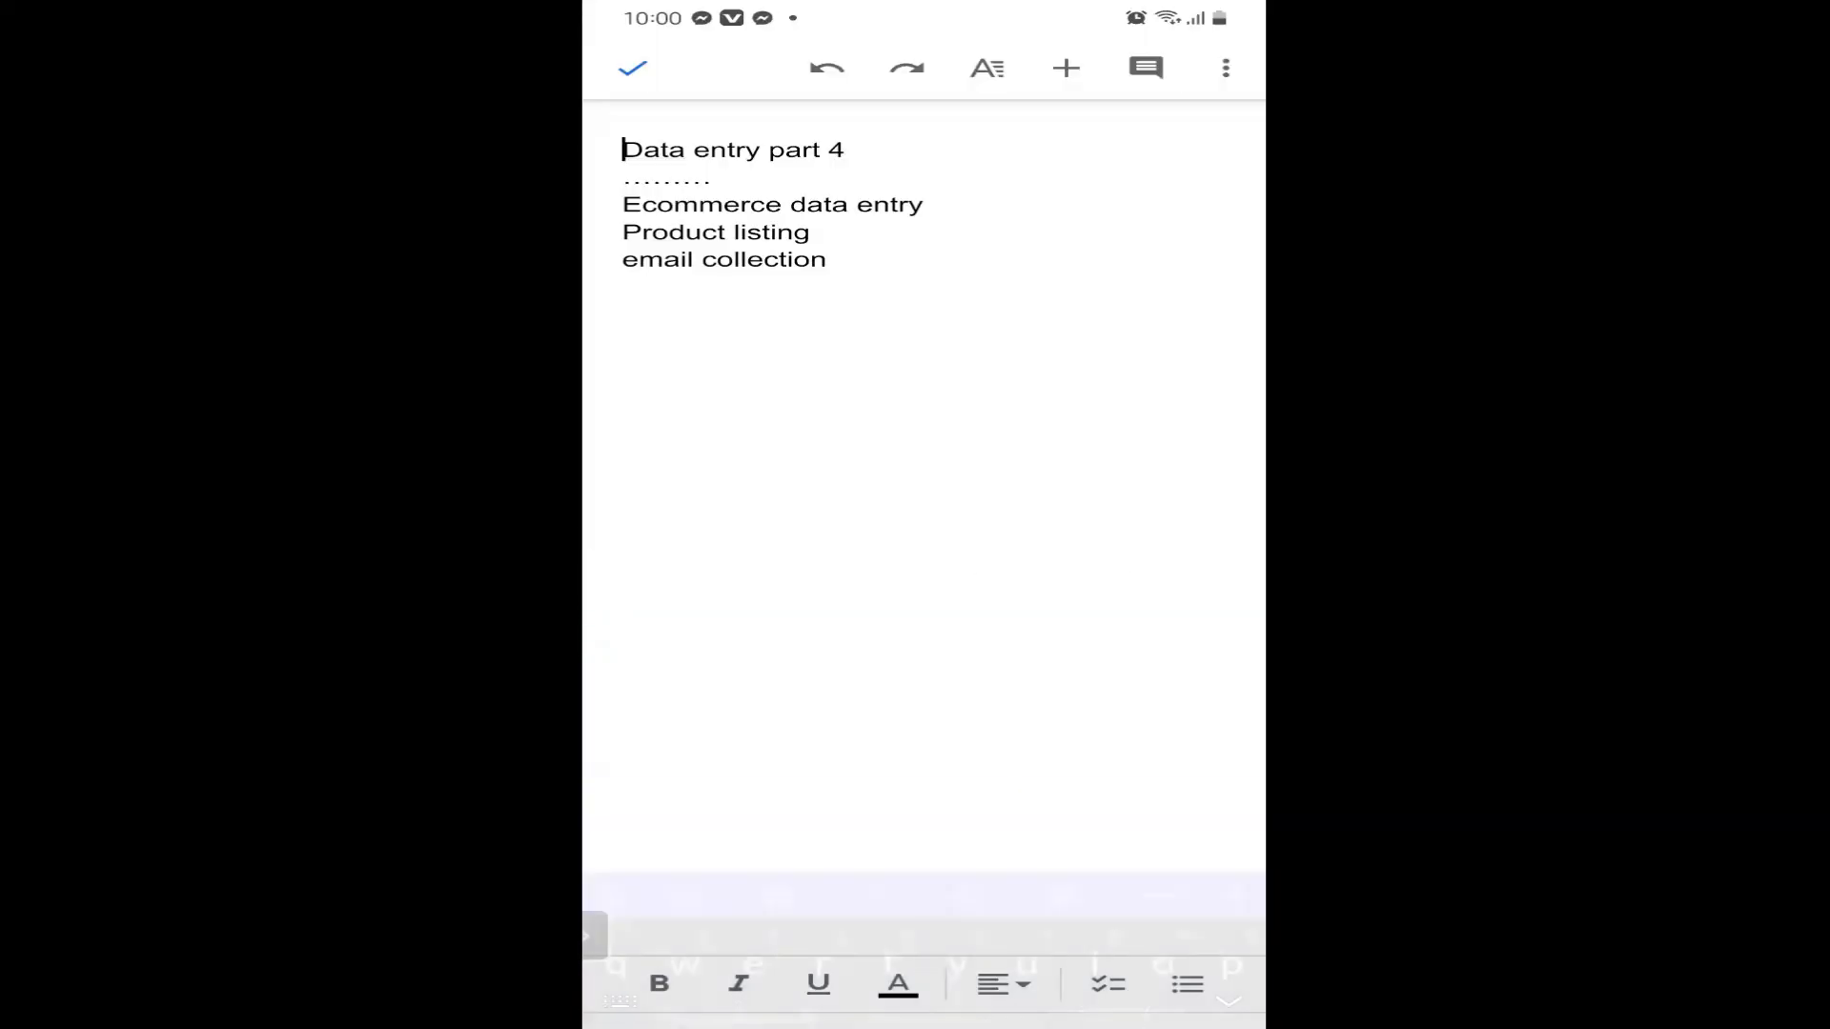
key("Escape")
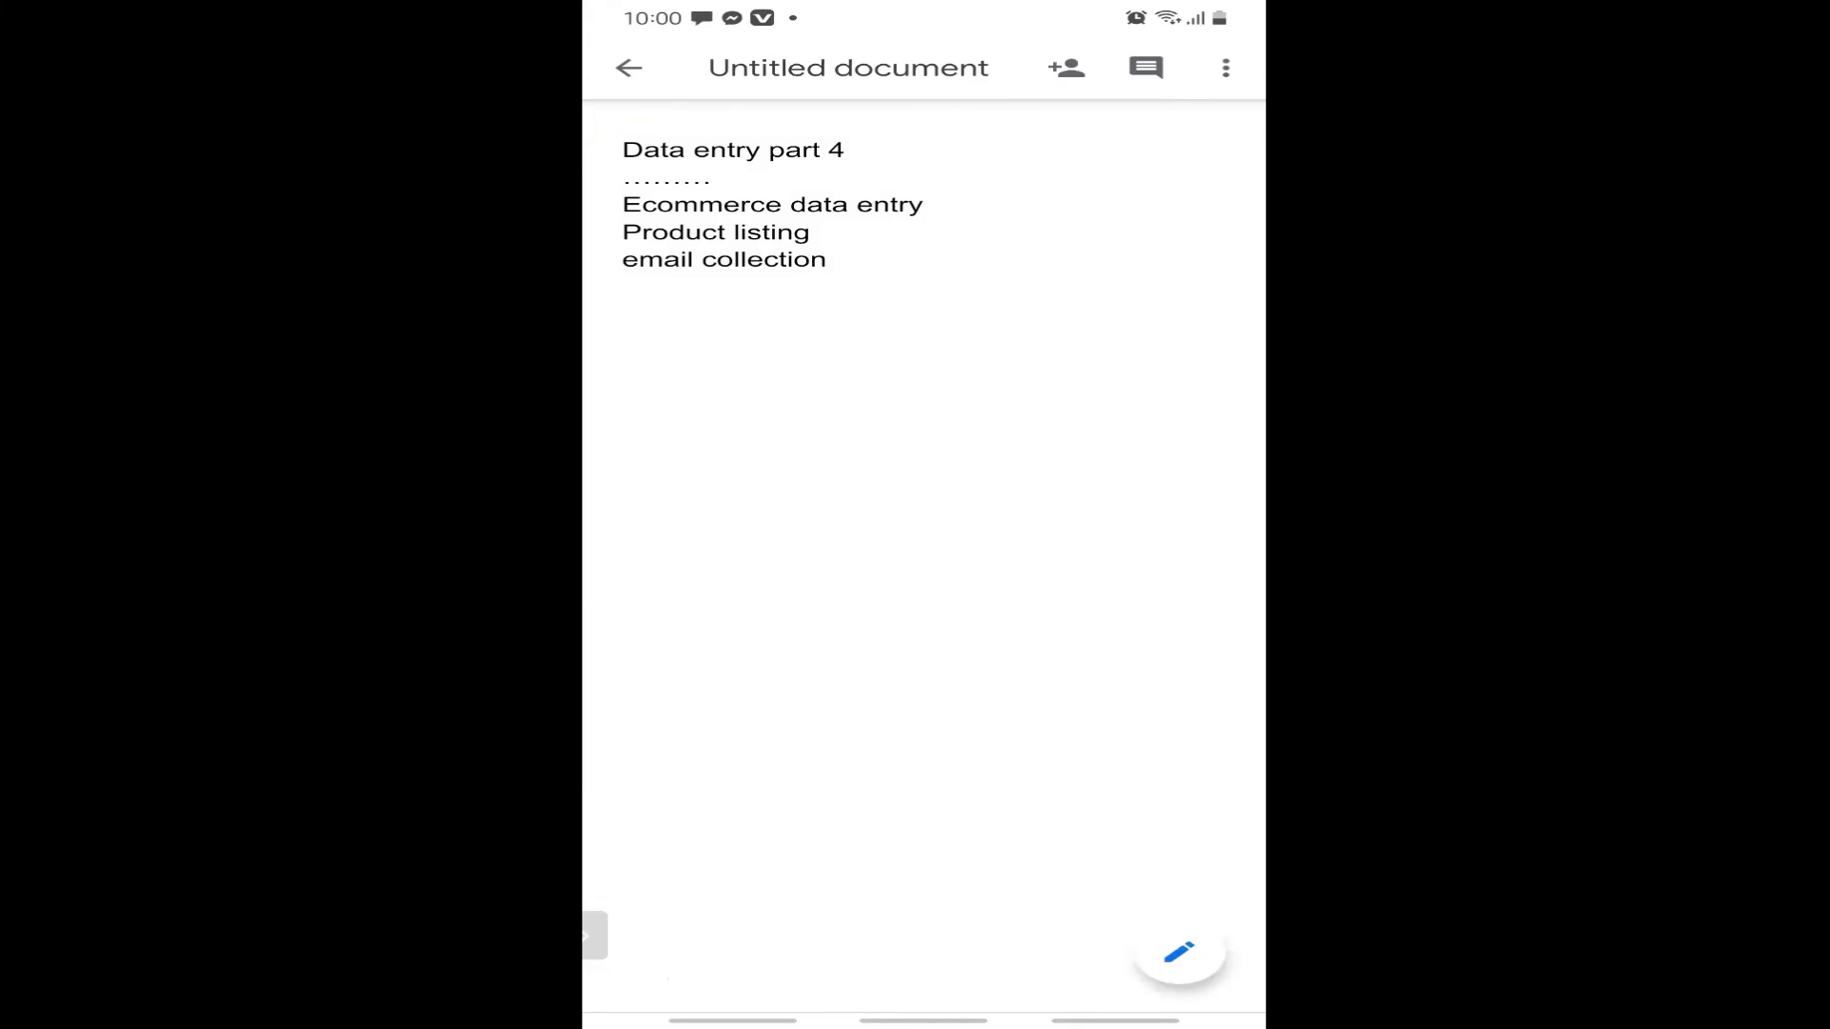
key("Escape")
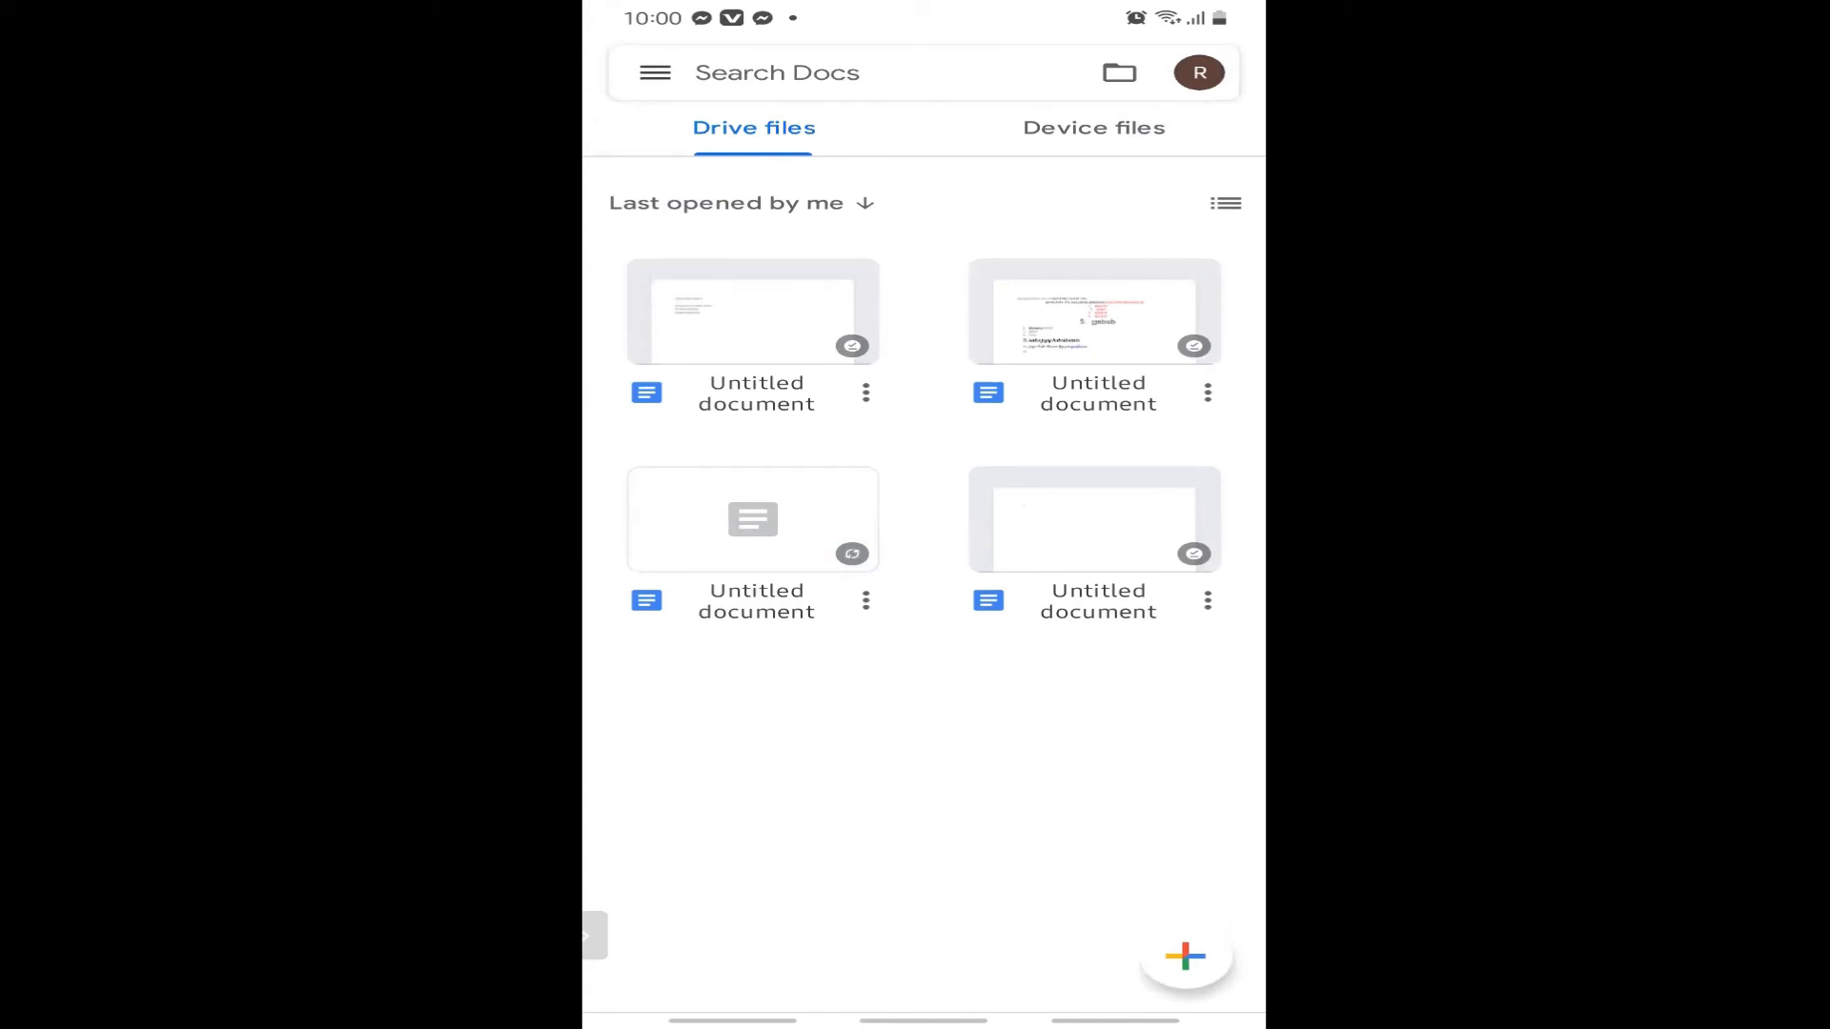
left_click(1119, 72)
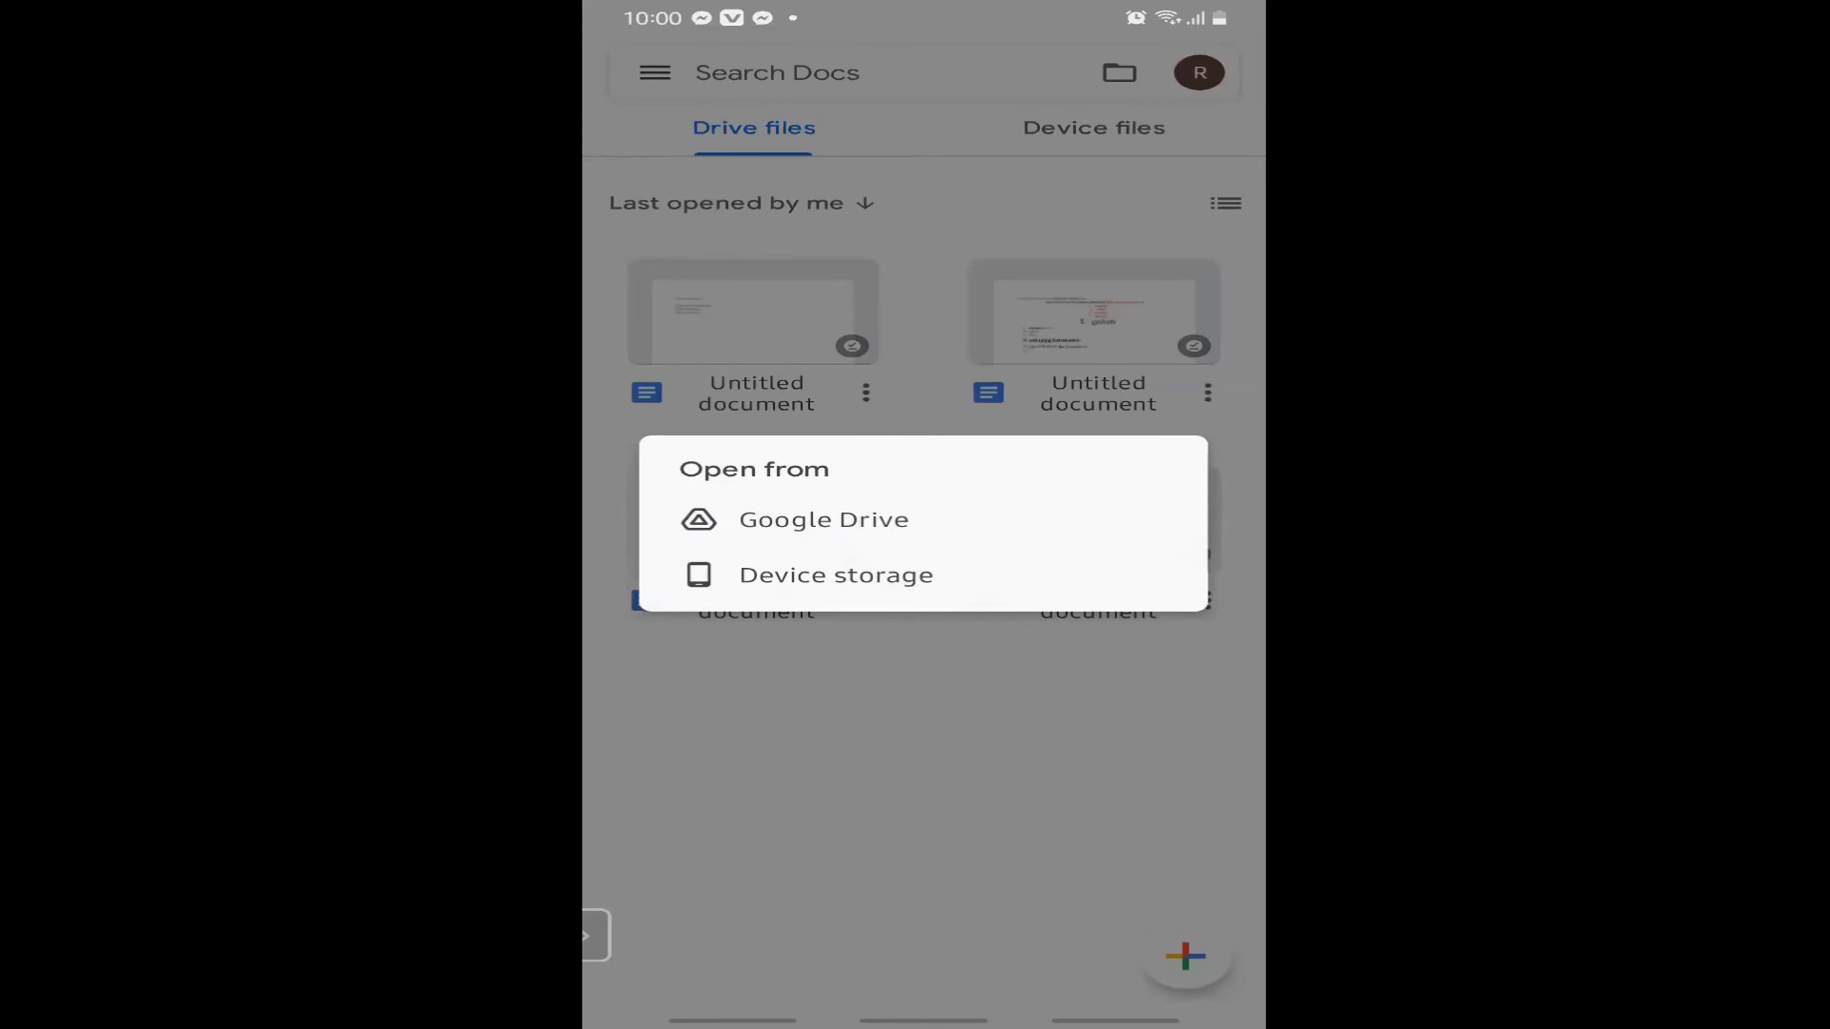
left_click(836, 575)
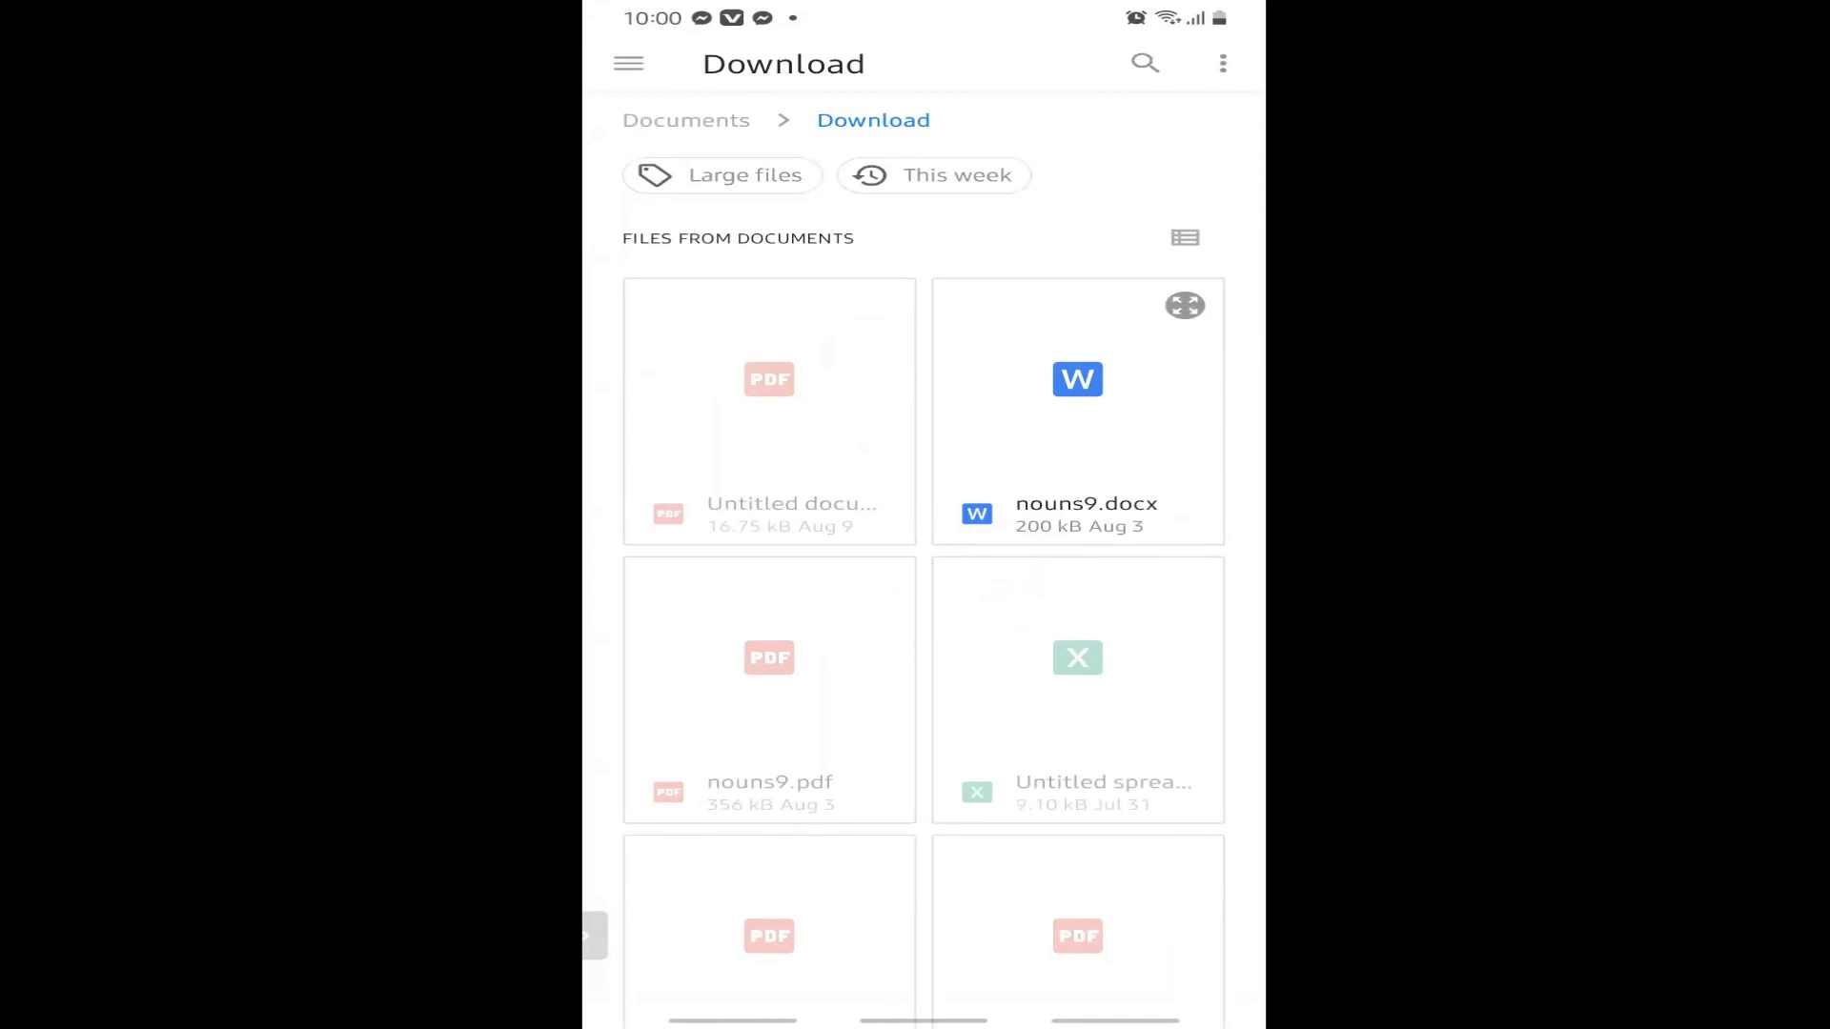
scroll(924, 561, "down", 6)
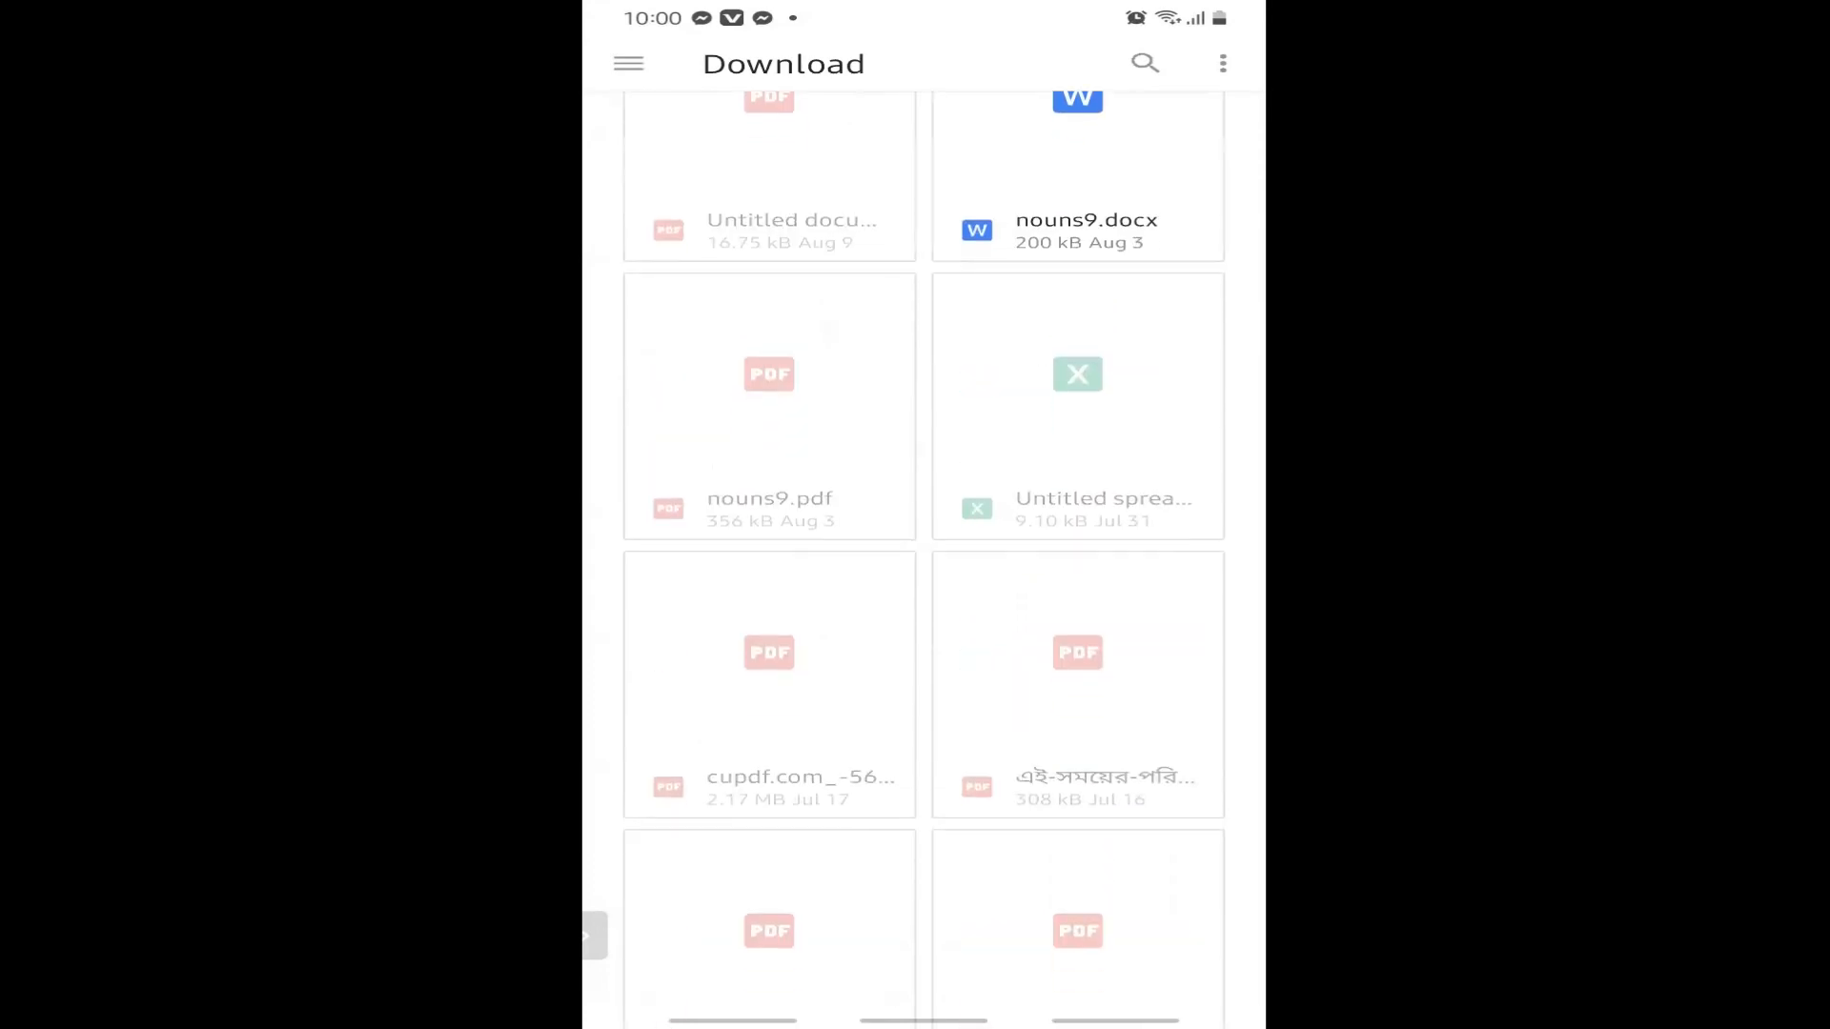
scroll(925, 561, "down", 5)
scroll(924, 561, "up", 10)
Back out of the file picker to the phone's home screen.
left_click_drag(1115, 1019, 1115, 905)
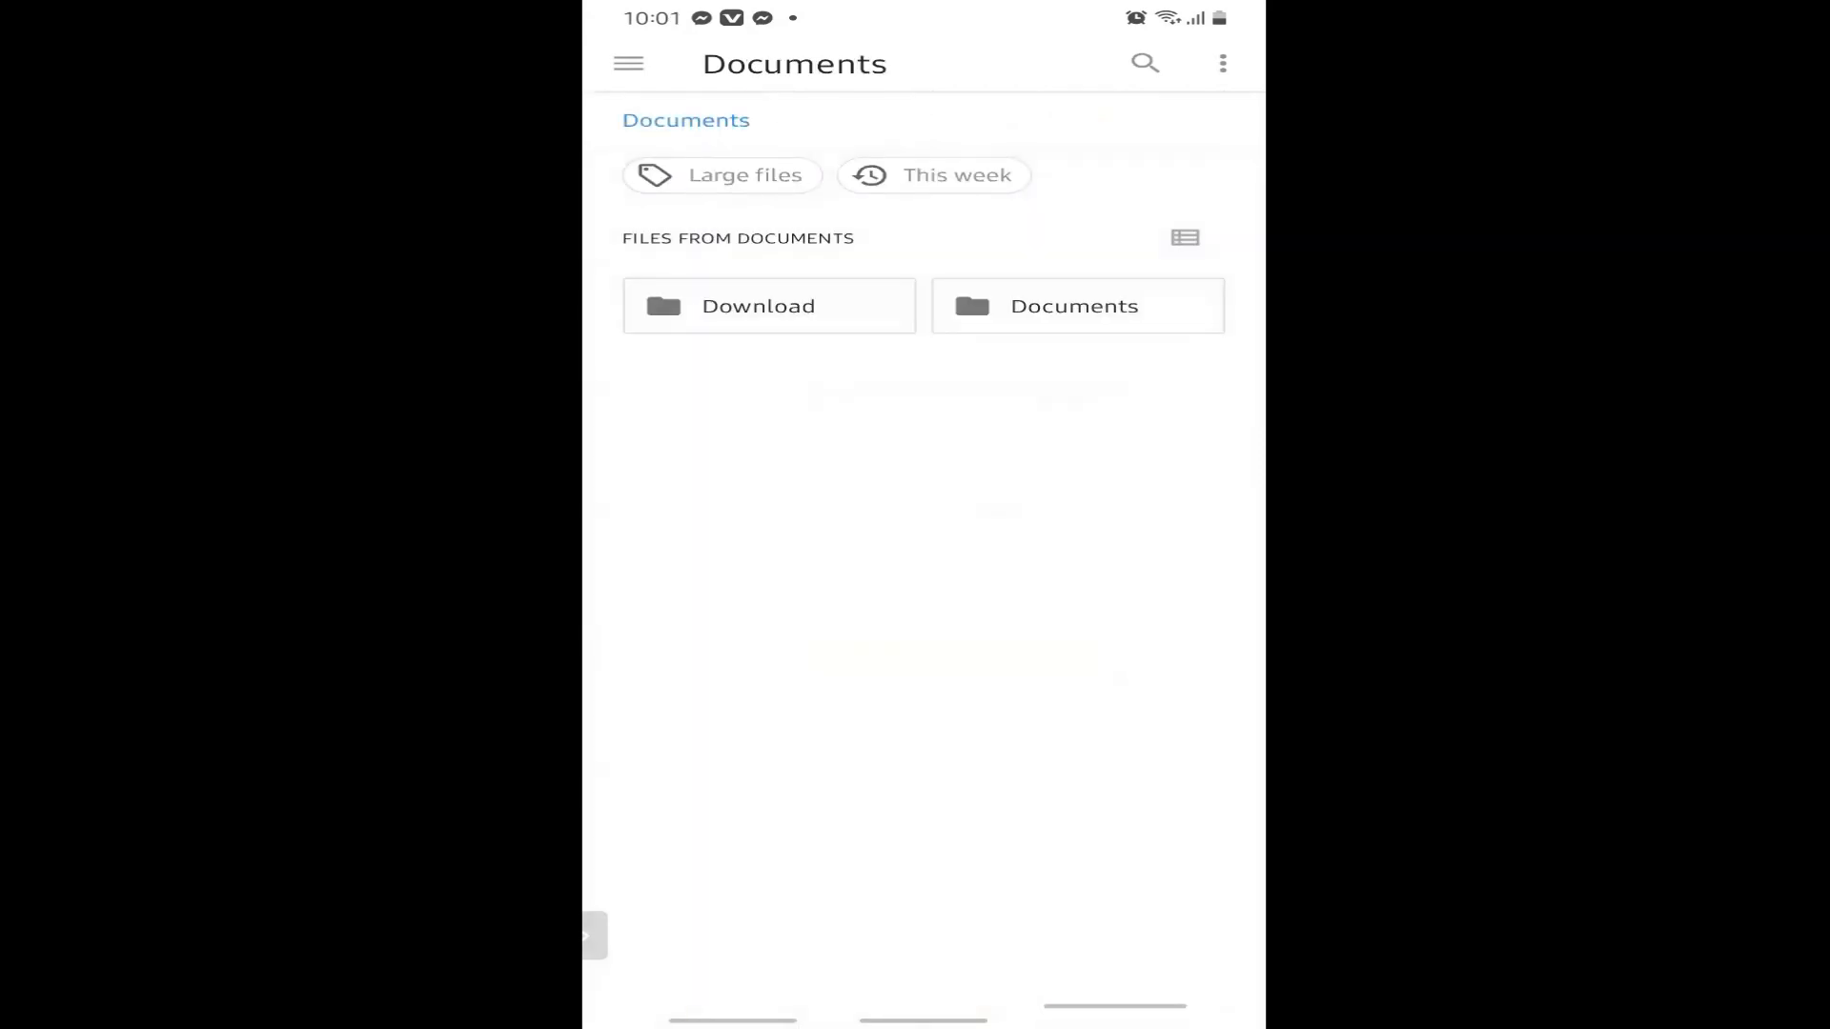
left_click_drag(1115, 1020, 1115, 905)
left_click_drag(1115, 1020, 1116, 906)
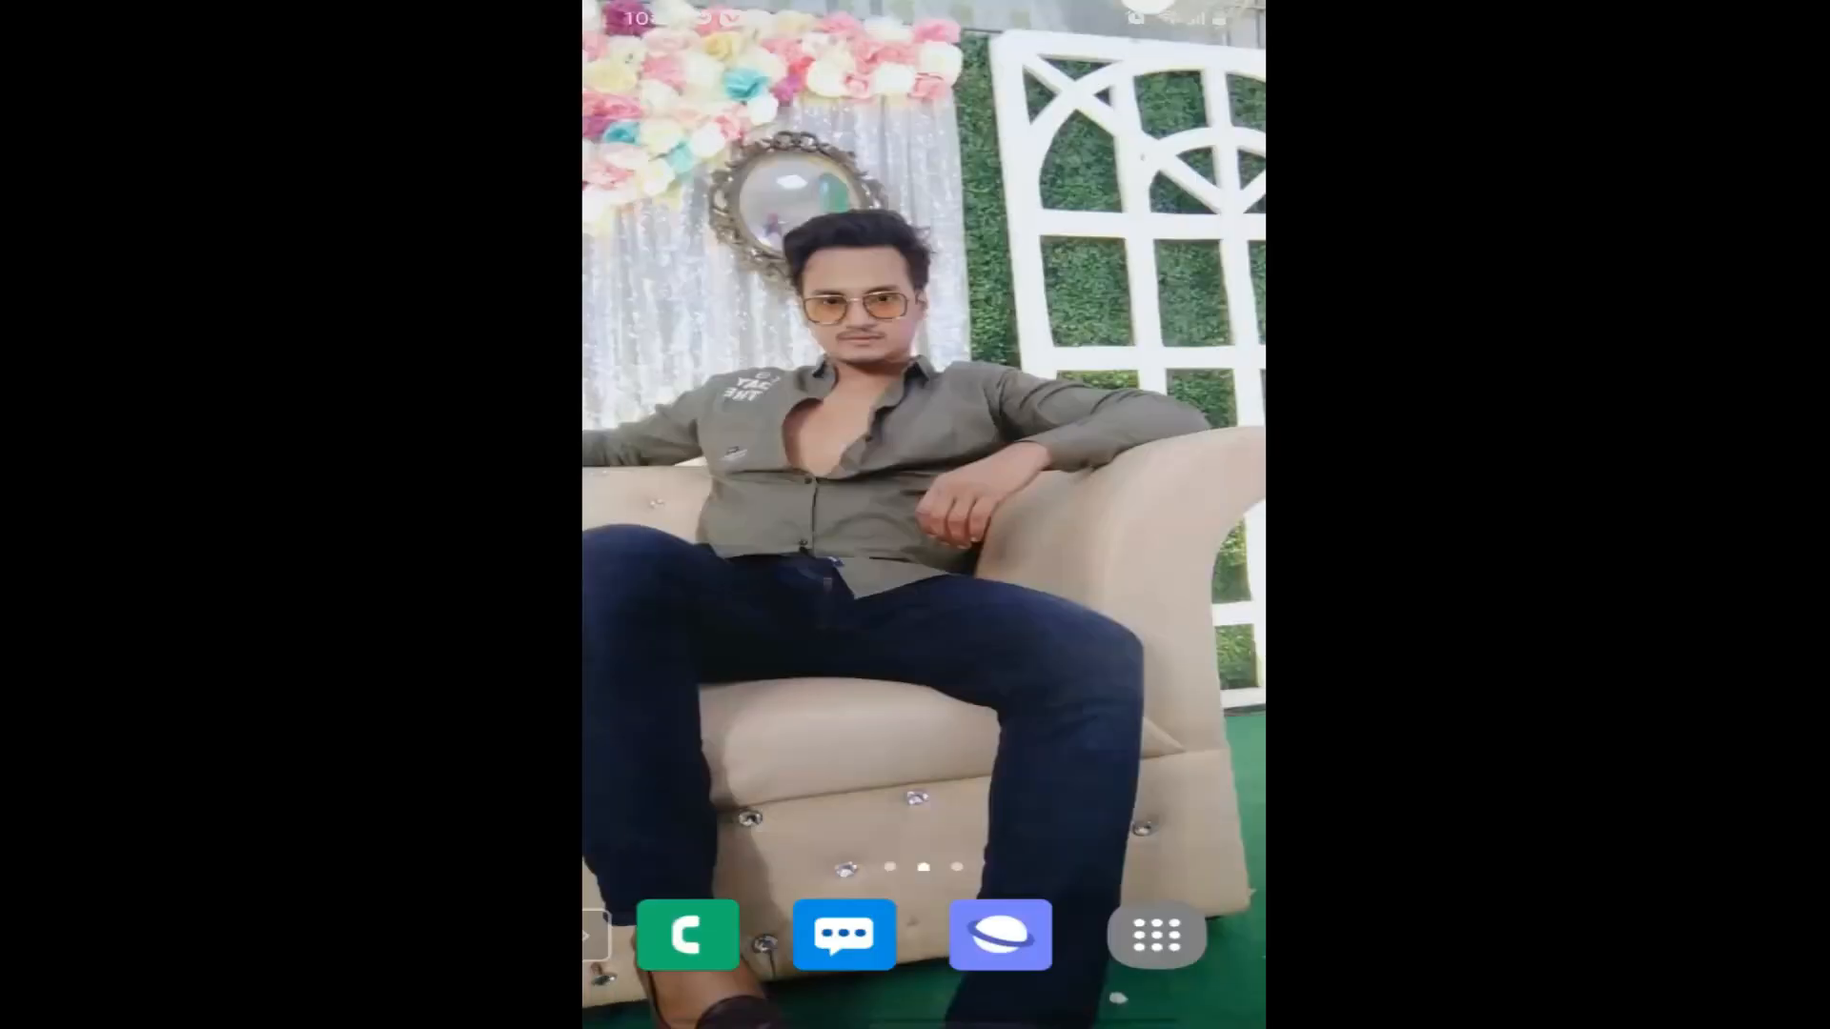
Launch Samsung Internet from the app drawer and search for 'ilovepdf'.
left_click(1161, 943)
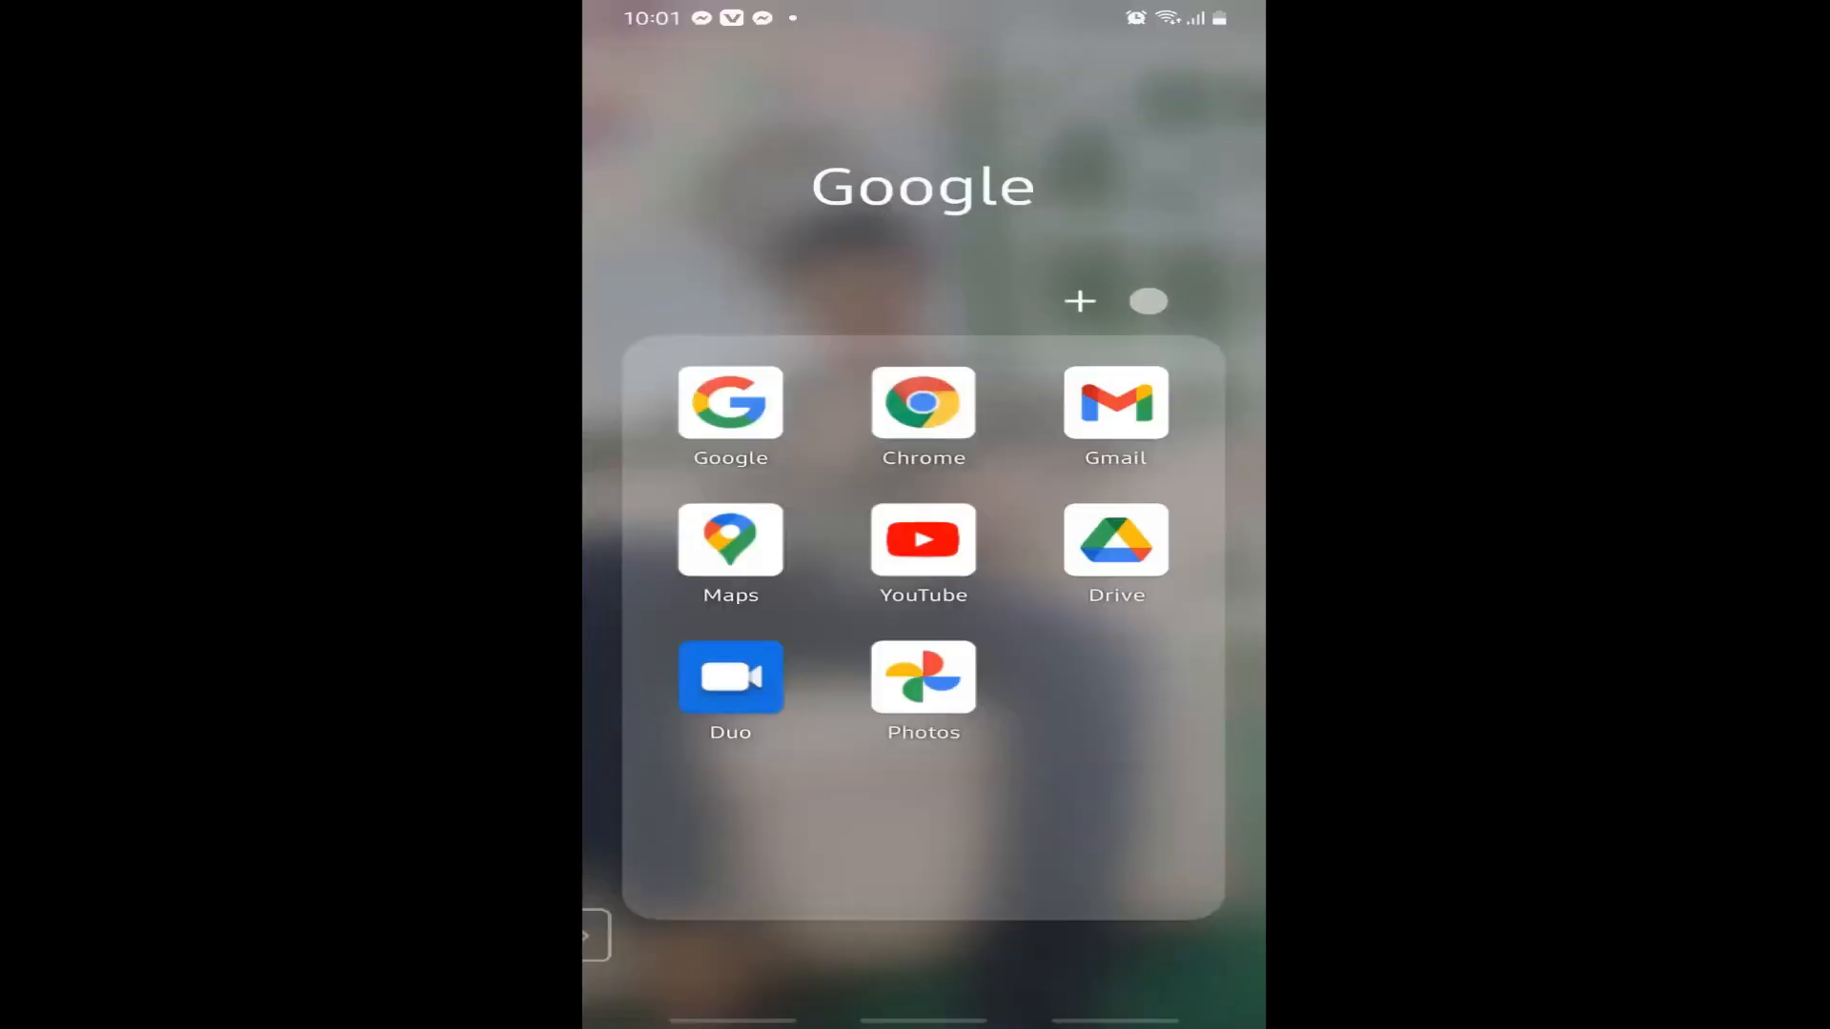
left_click(923, 400)
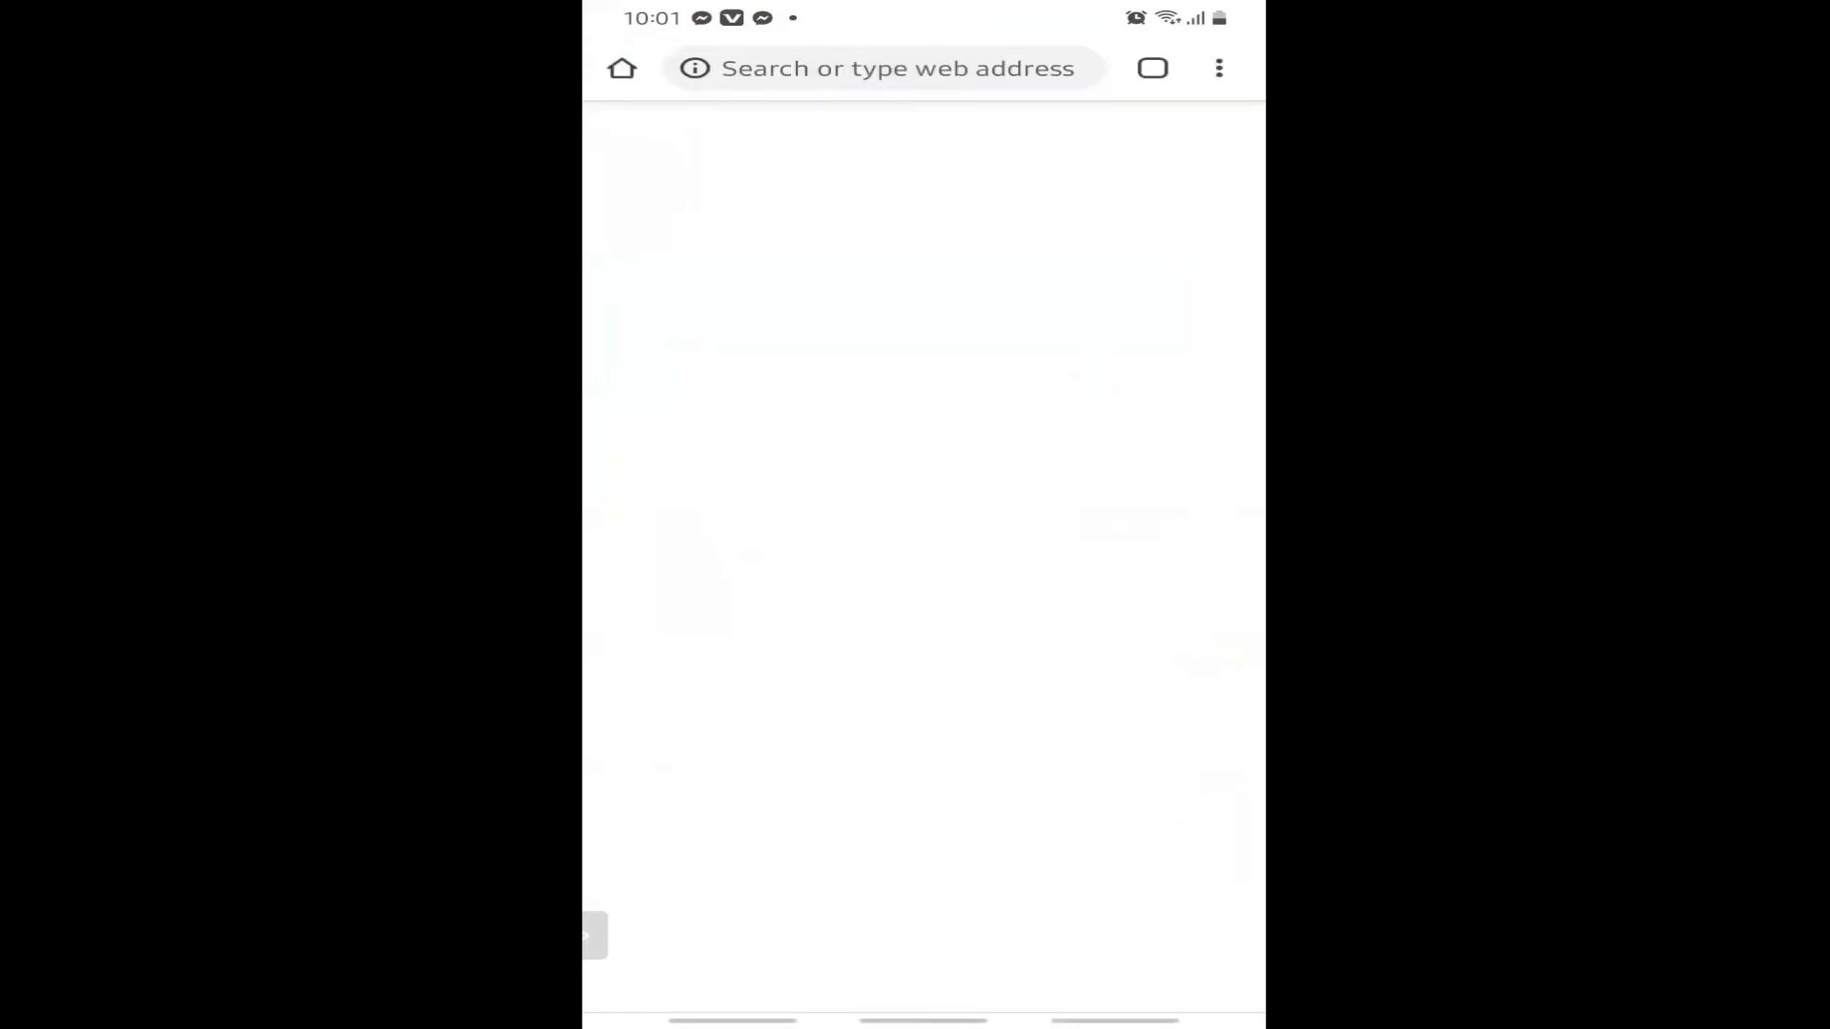
left_click(896, 67)
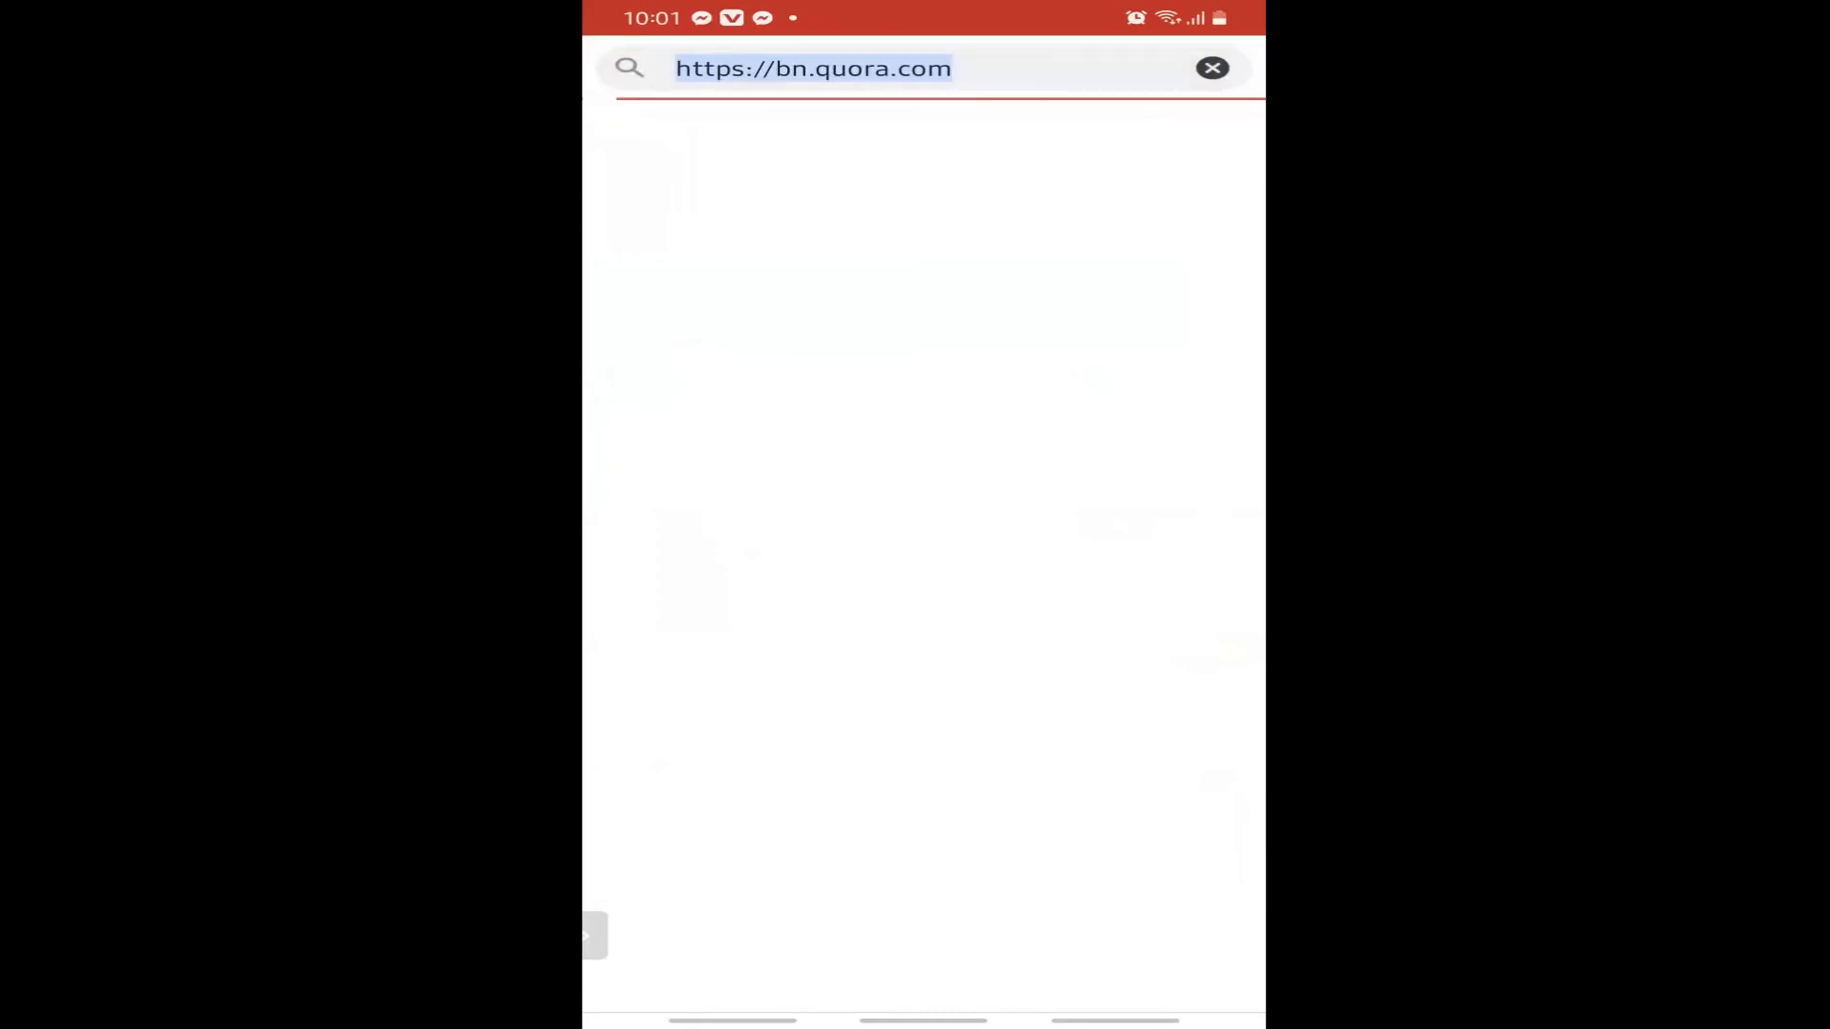
left_click(1209, 65)
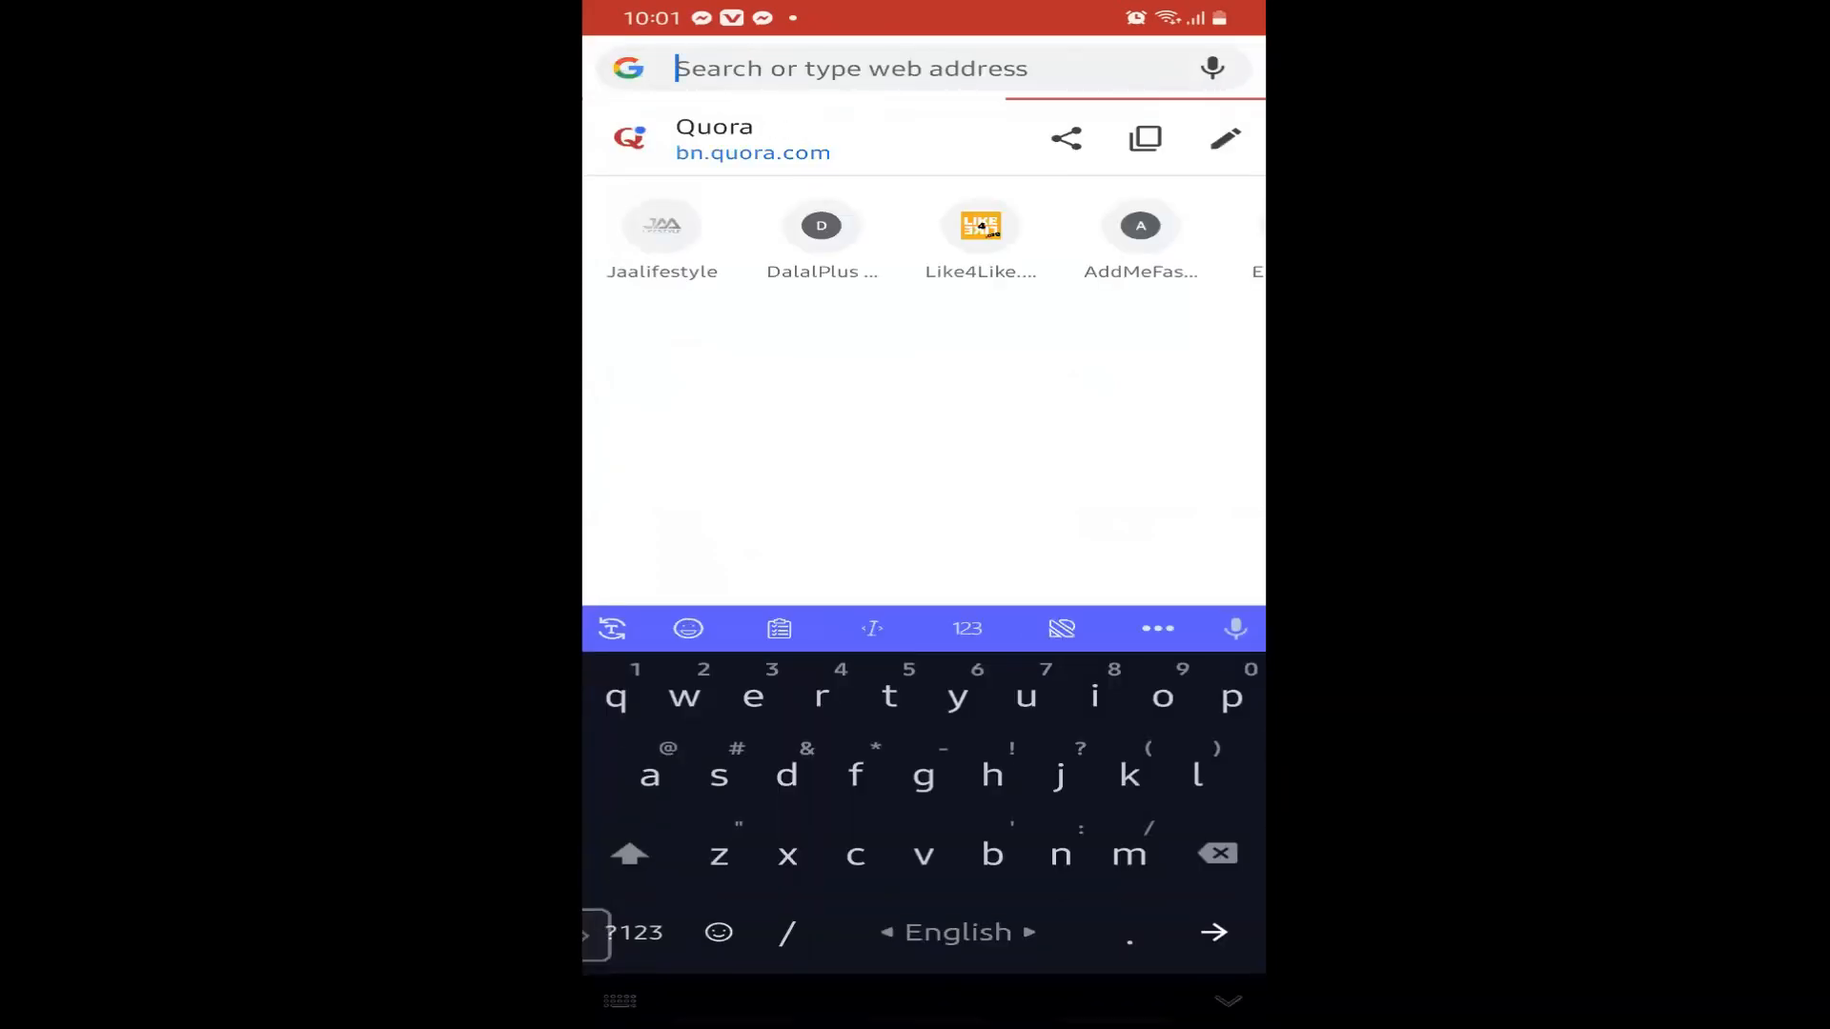
type("il")
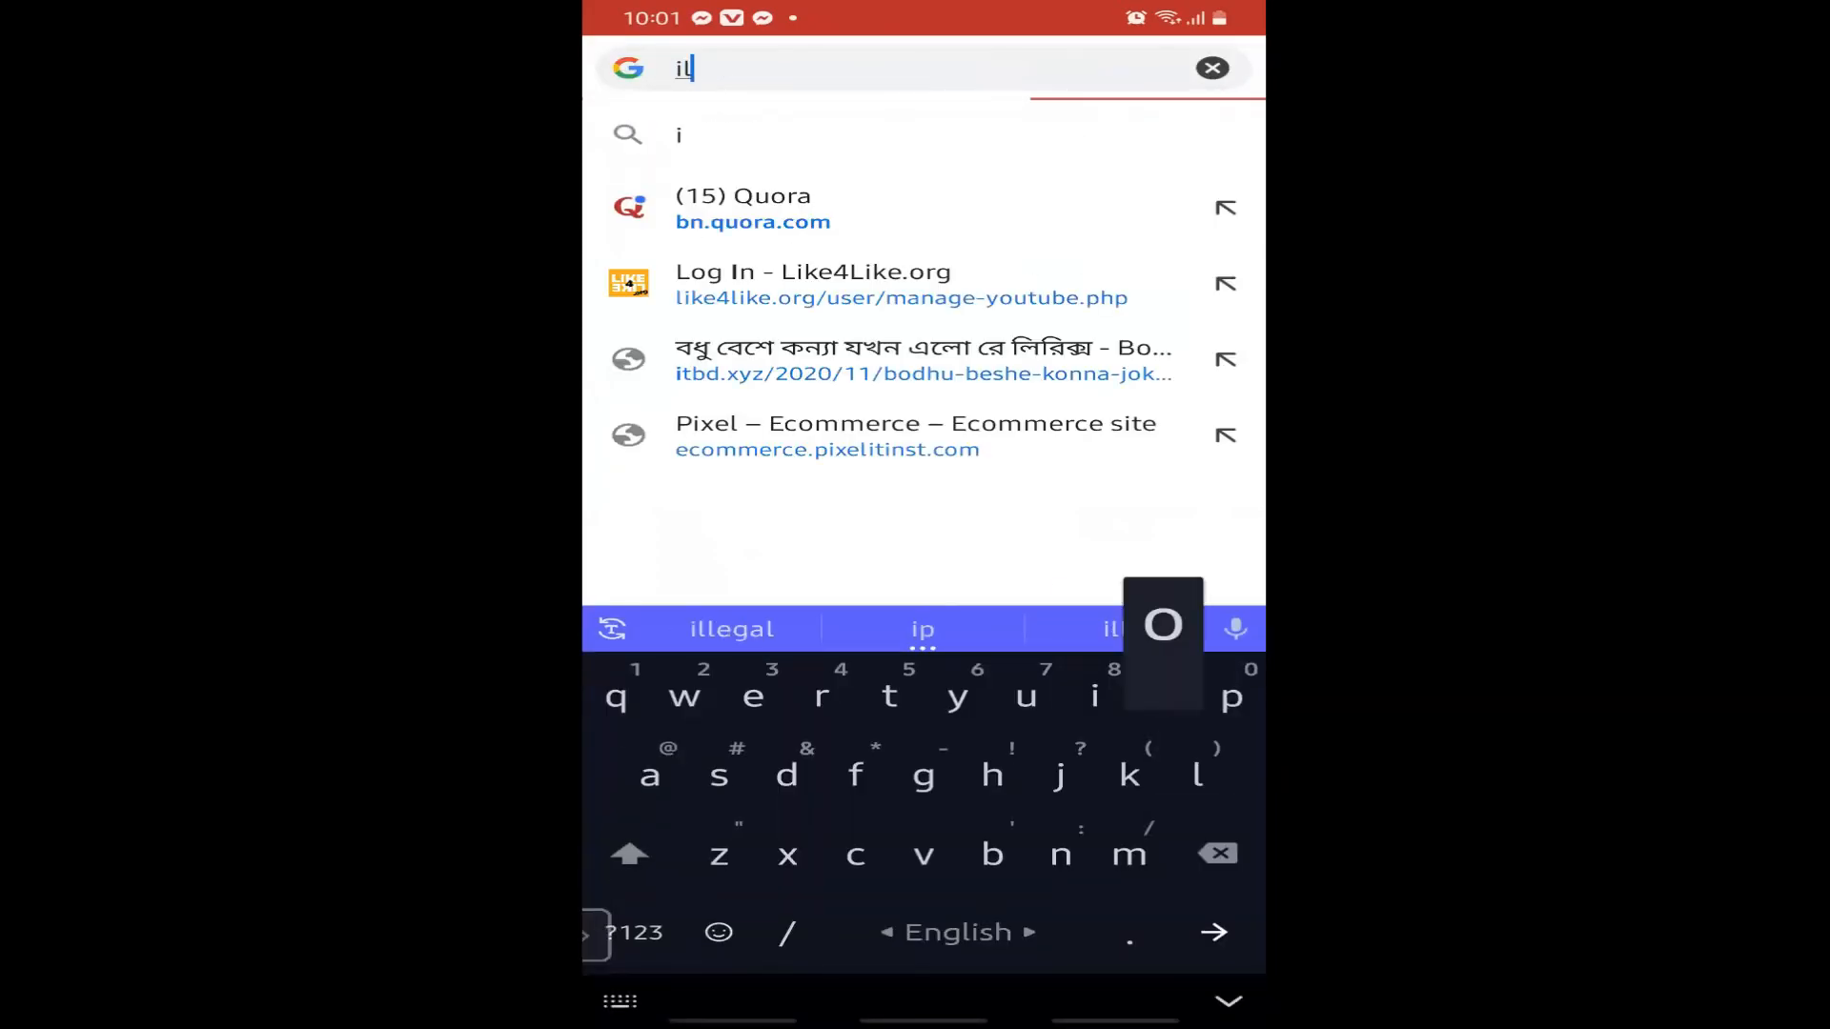
type("ovepdf")
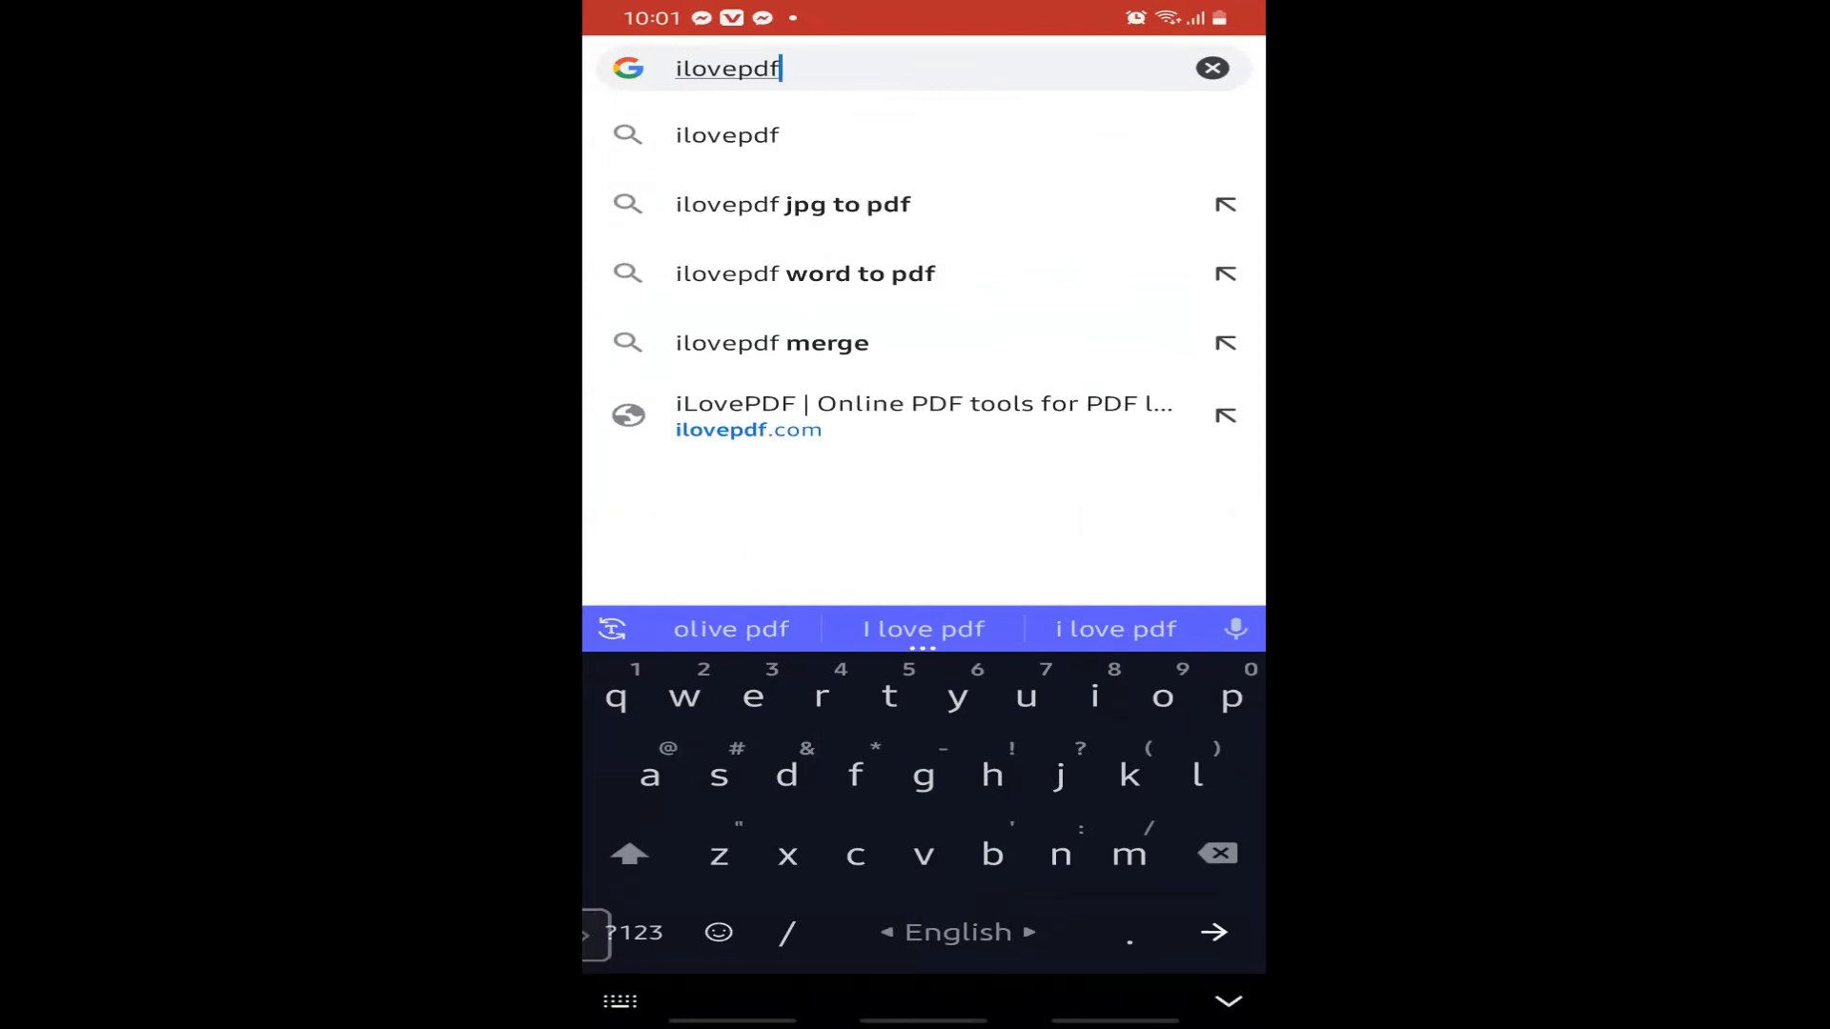
key("Return")
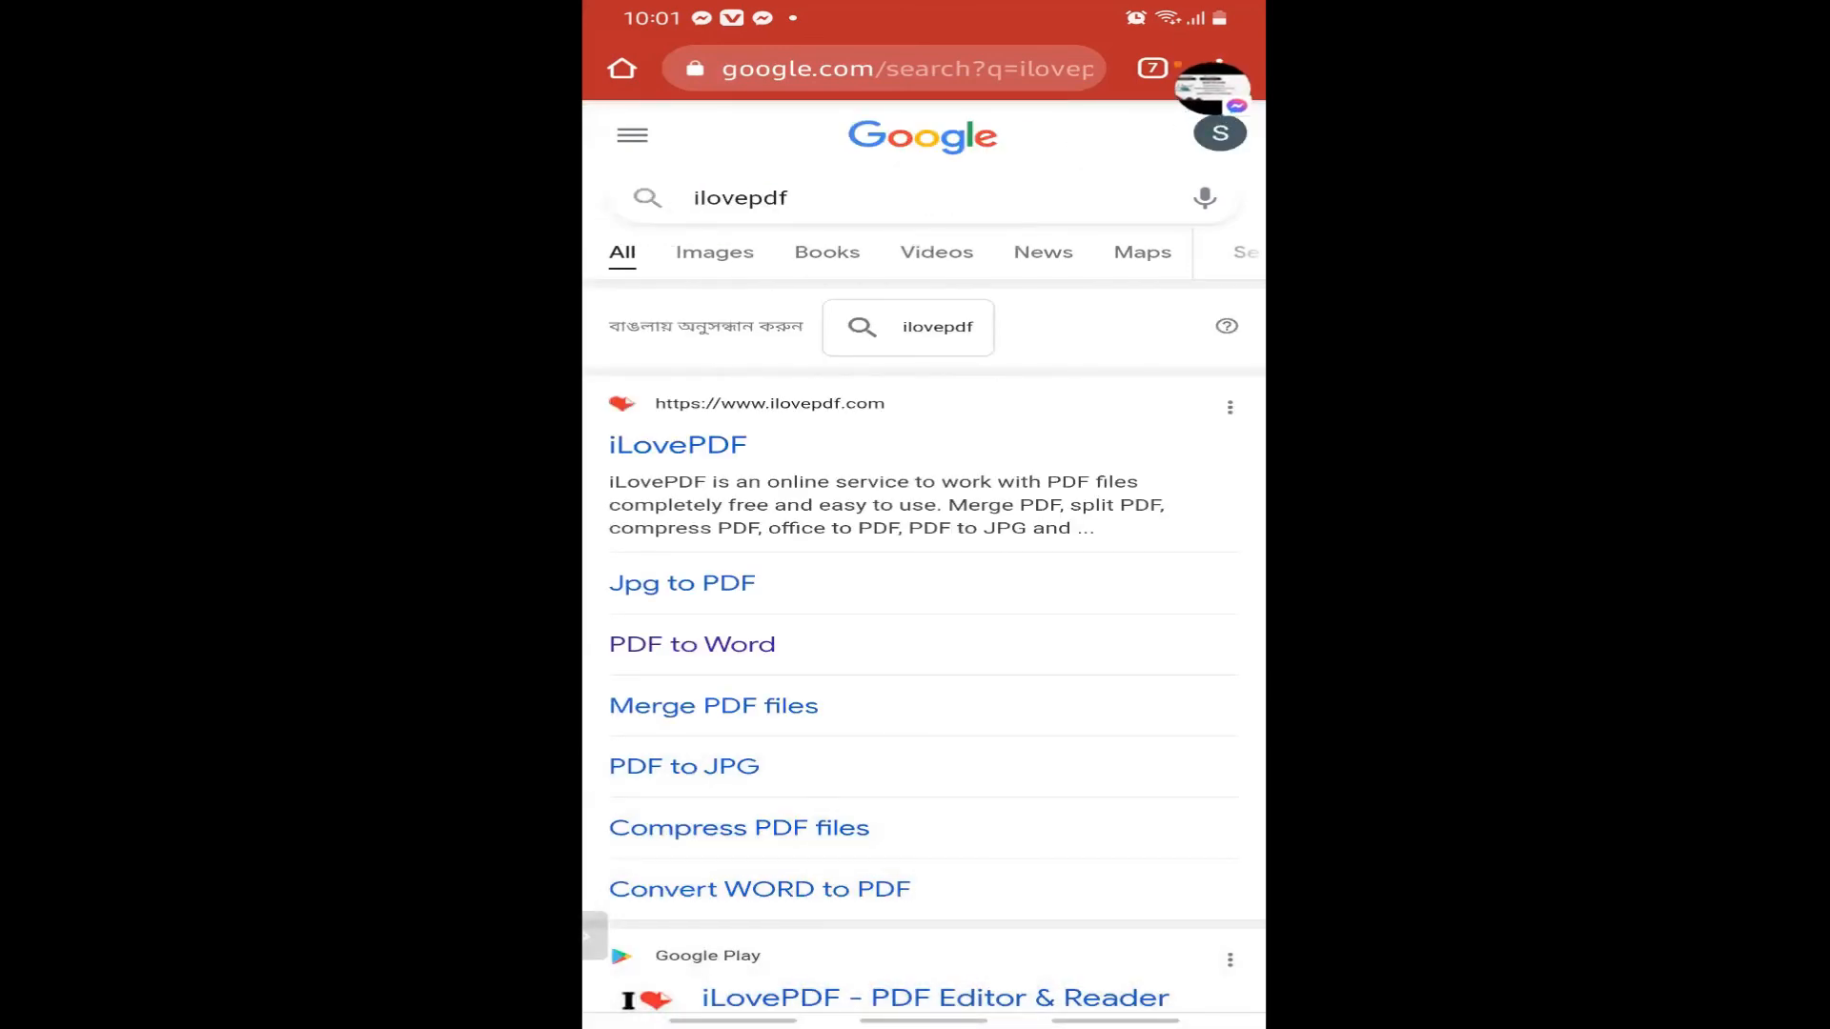
Open the iLovePDF site from the results and dismiss the Messenger chat that pops up.
left_click(678, 444)
left_click(1212, 85)
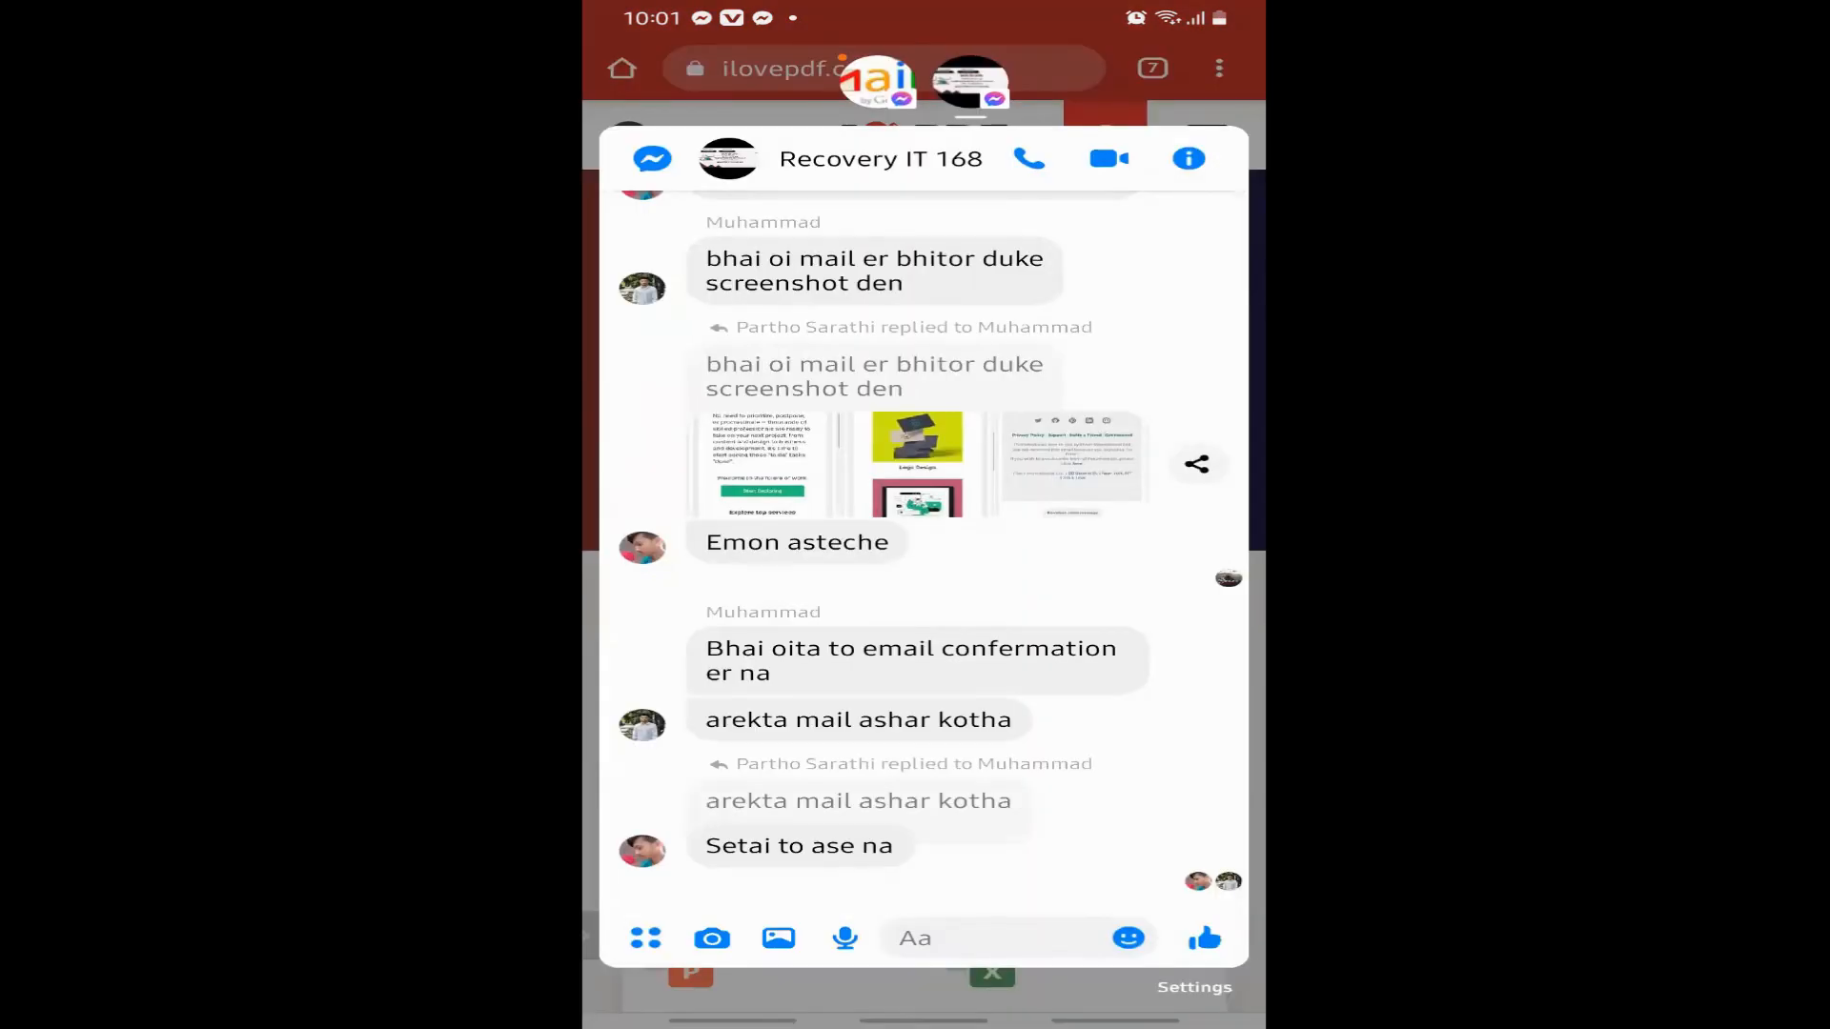
left_click(971, 81)
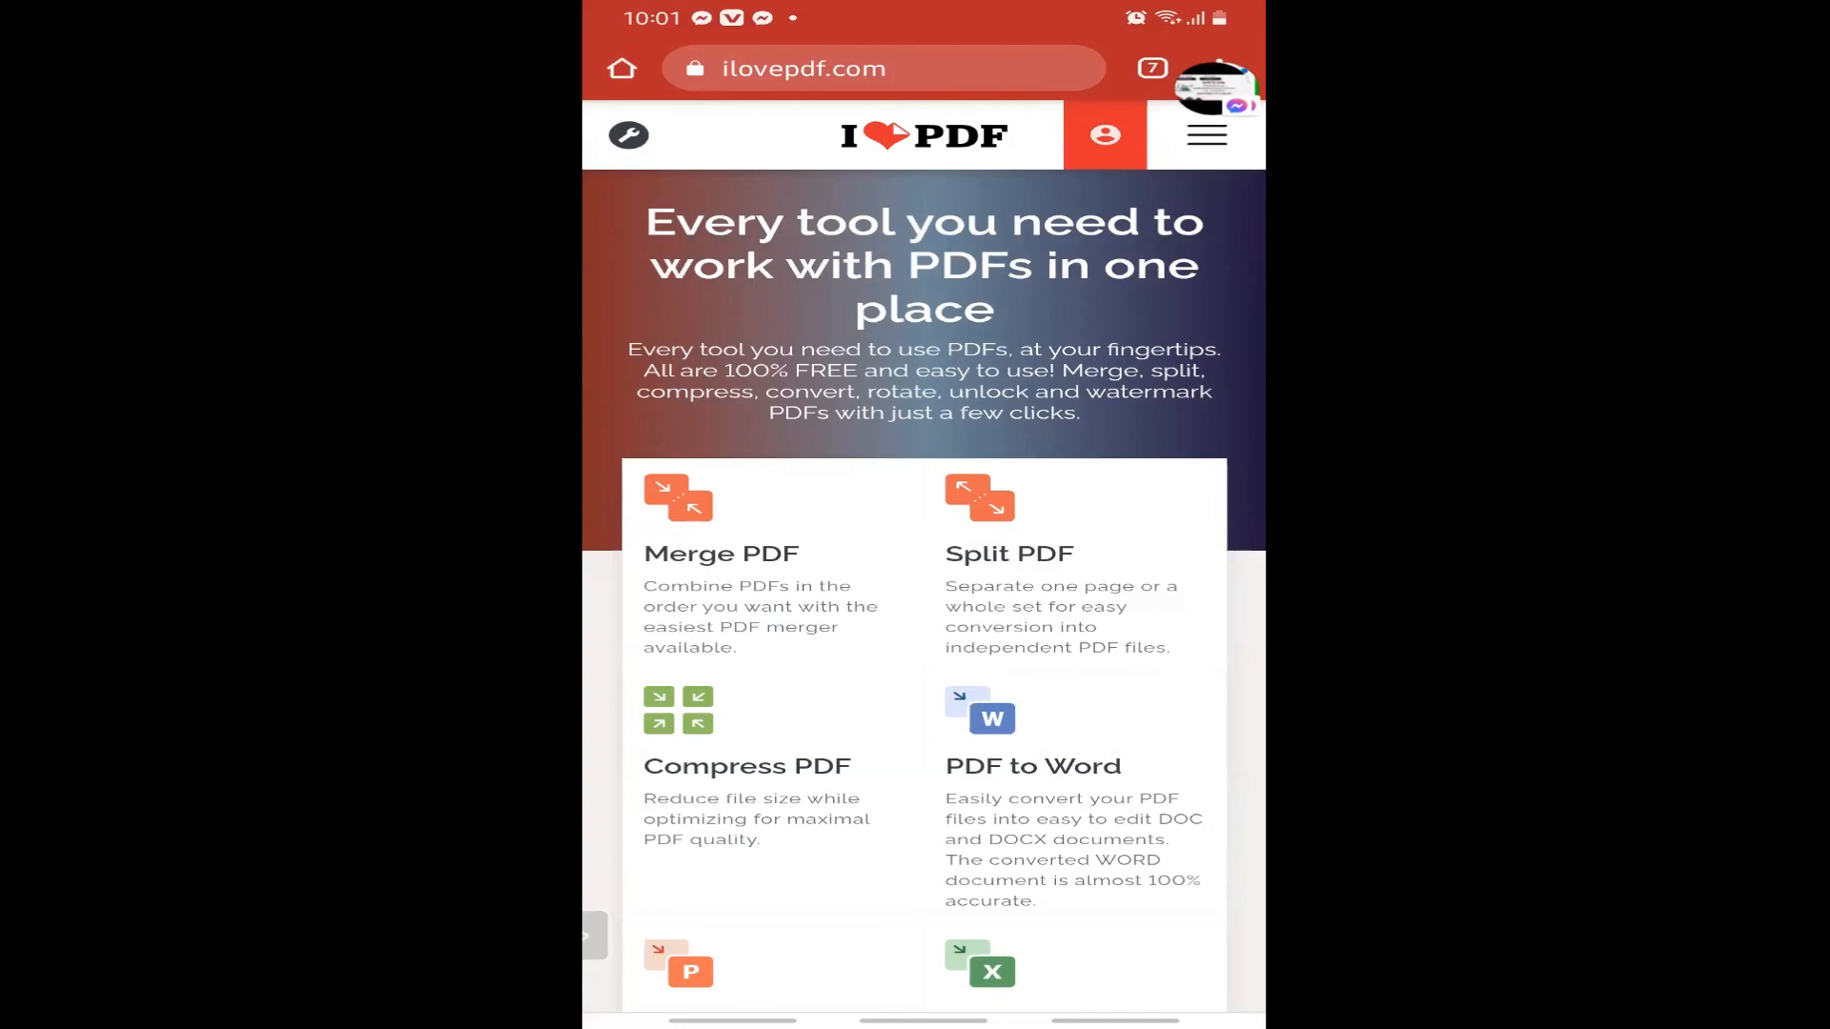
Open iLovePDF's PDF to Word tool, moving the Messenger bubble out of the way.
scroll(924, 572, "down", 1)
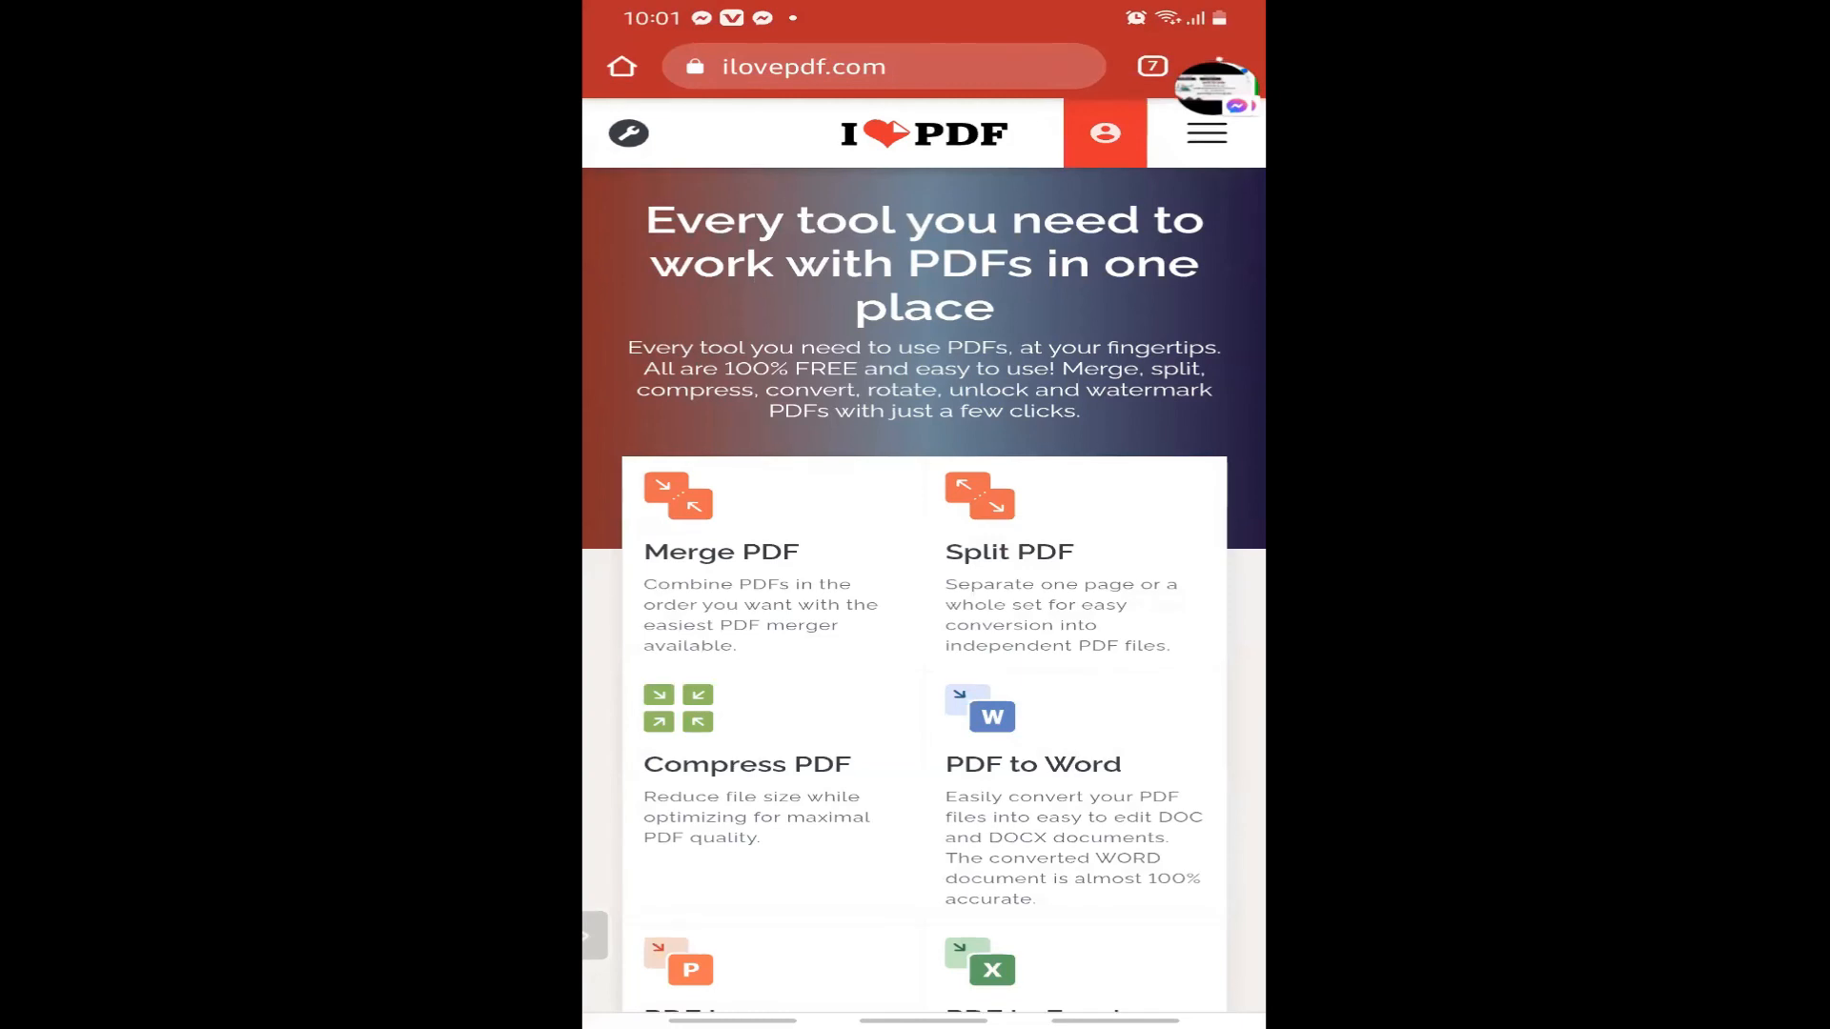
scroll(923, 572, "down", 5)
left_click(1048, 400)
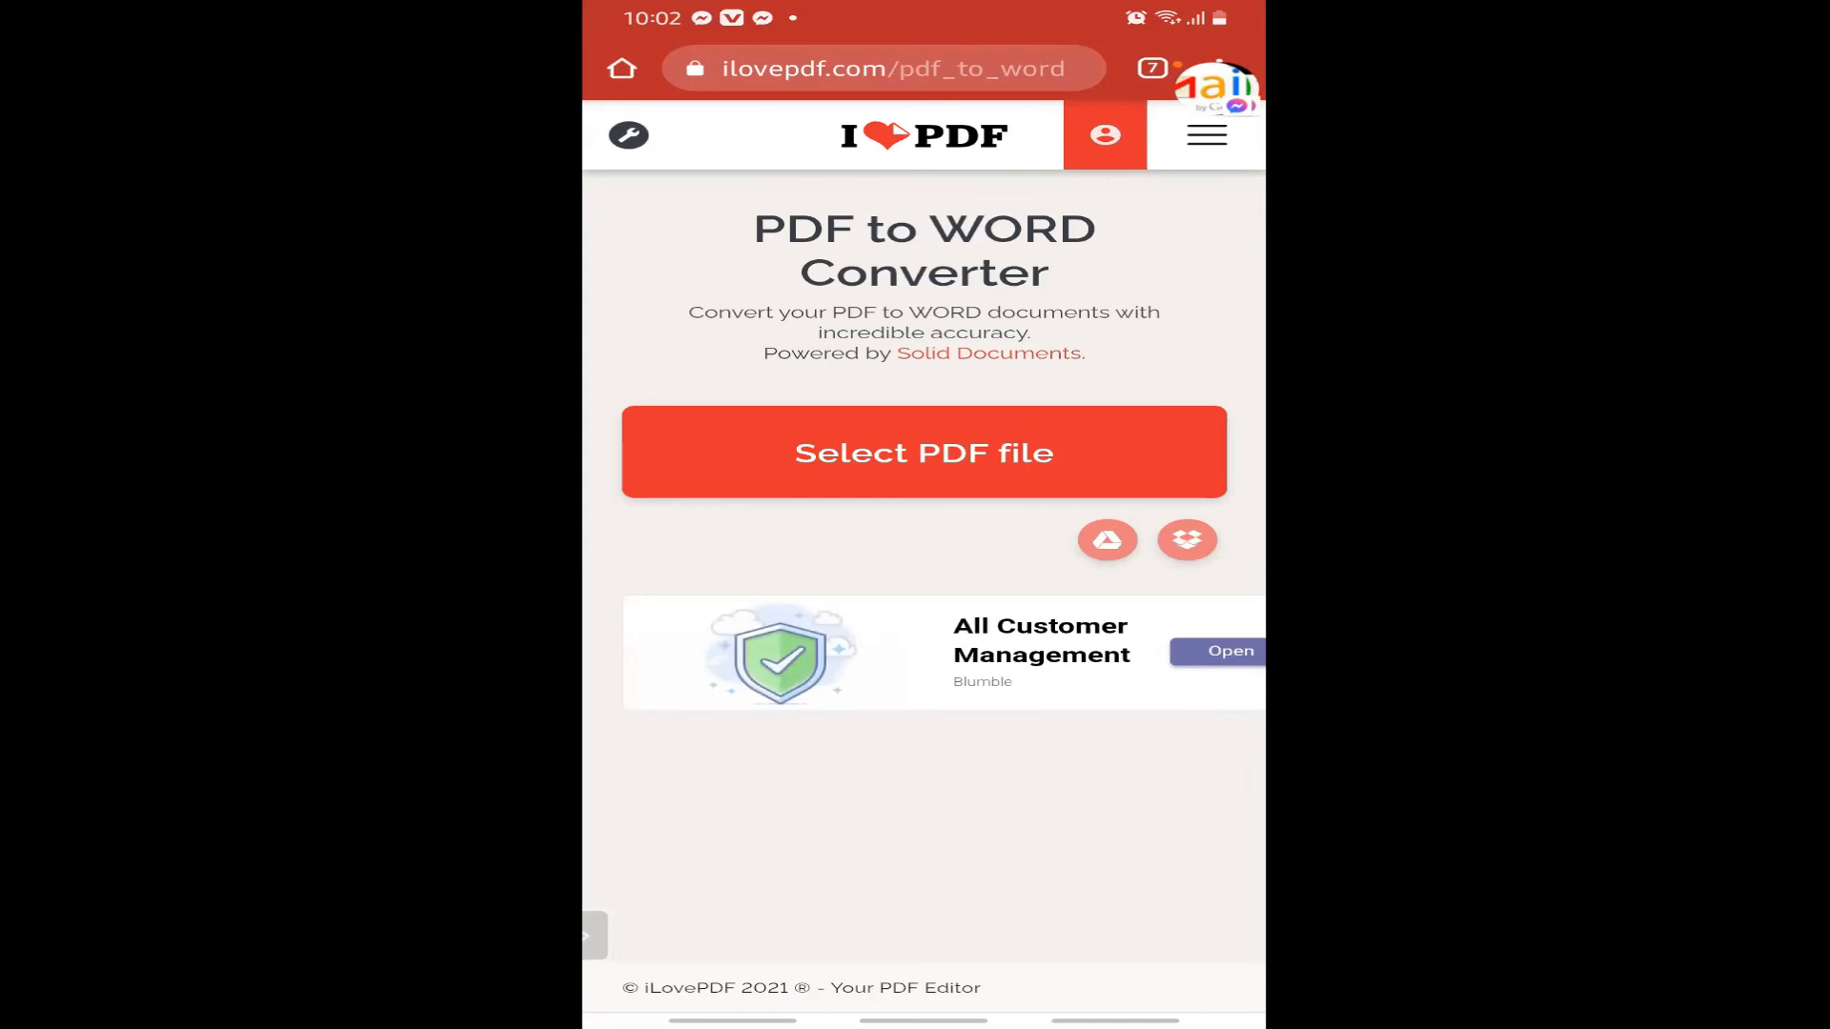
left_click_drag(1217, 88, 1217, 287)
Select Untitled document.pdf from the phone's files using a 'pdf' search.
left_click(1188, 541)
left_click(924, 453)
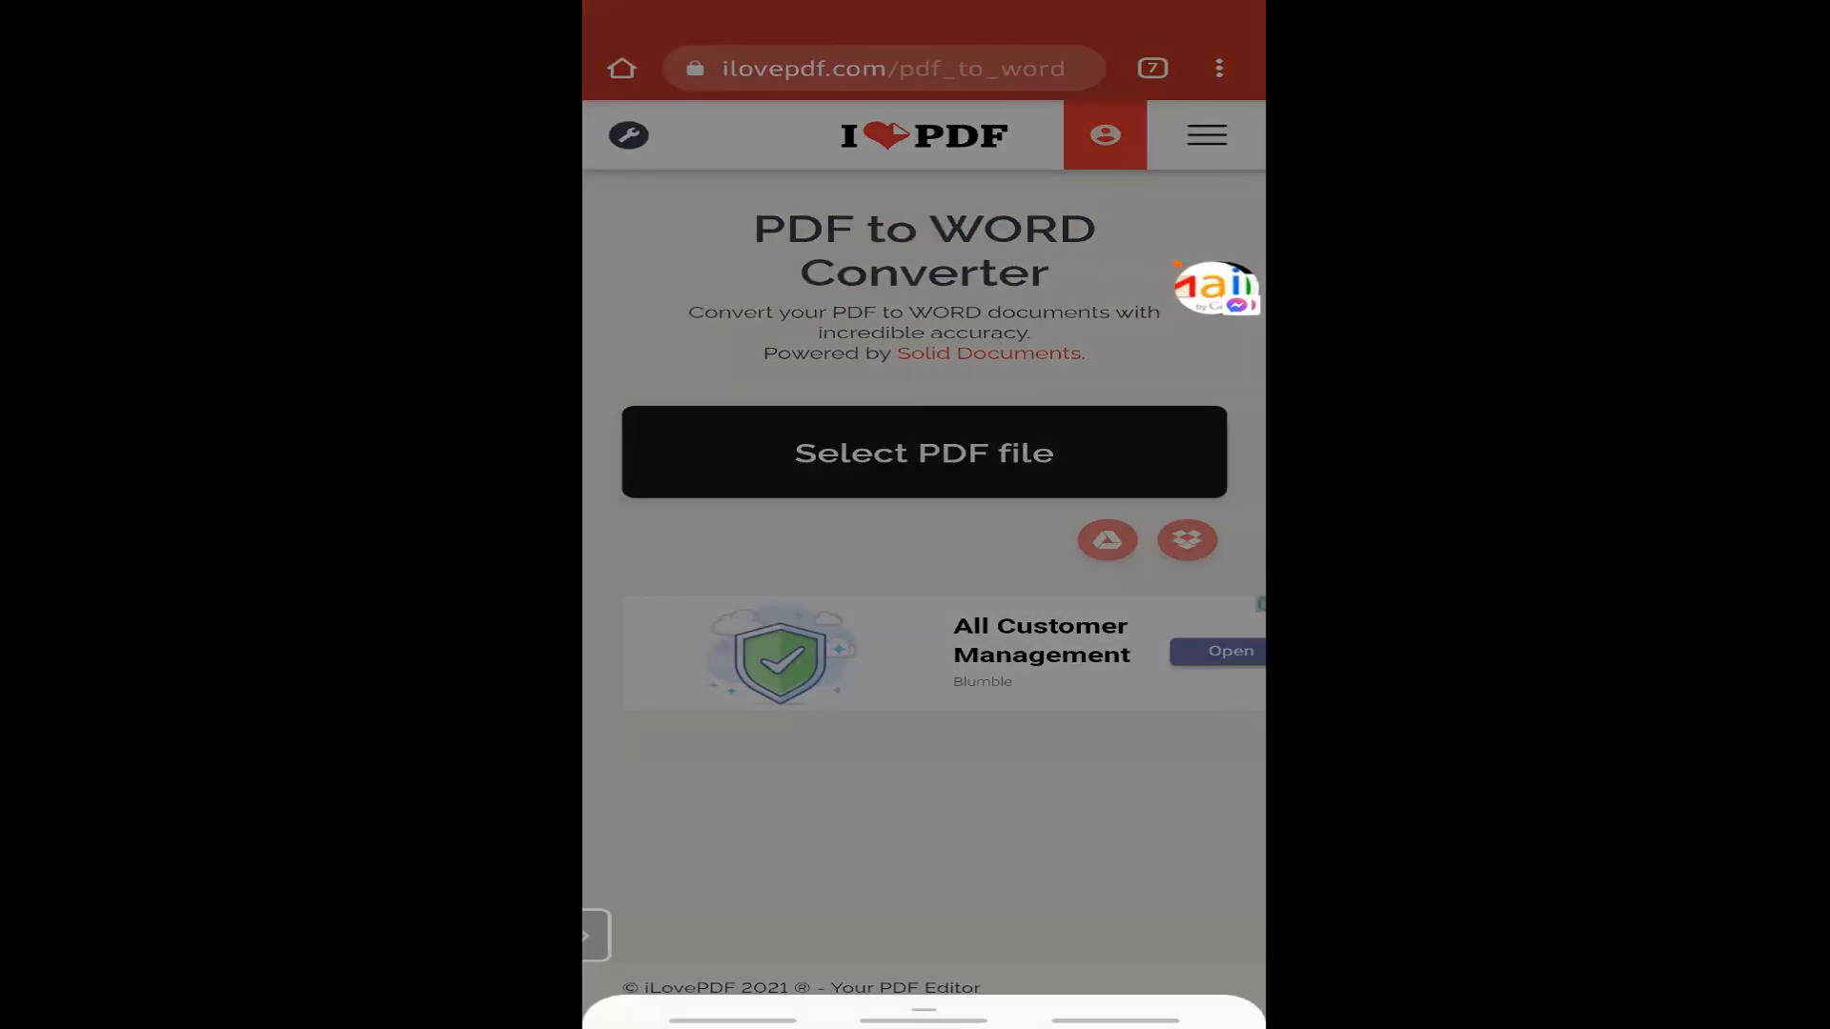
left_click(1148, 999)
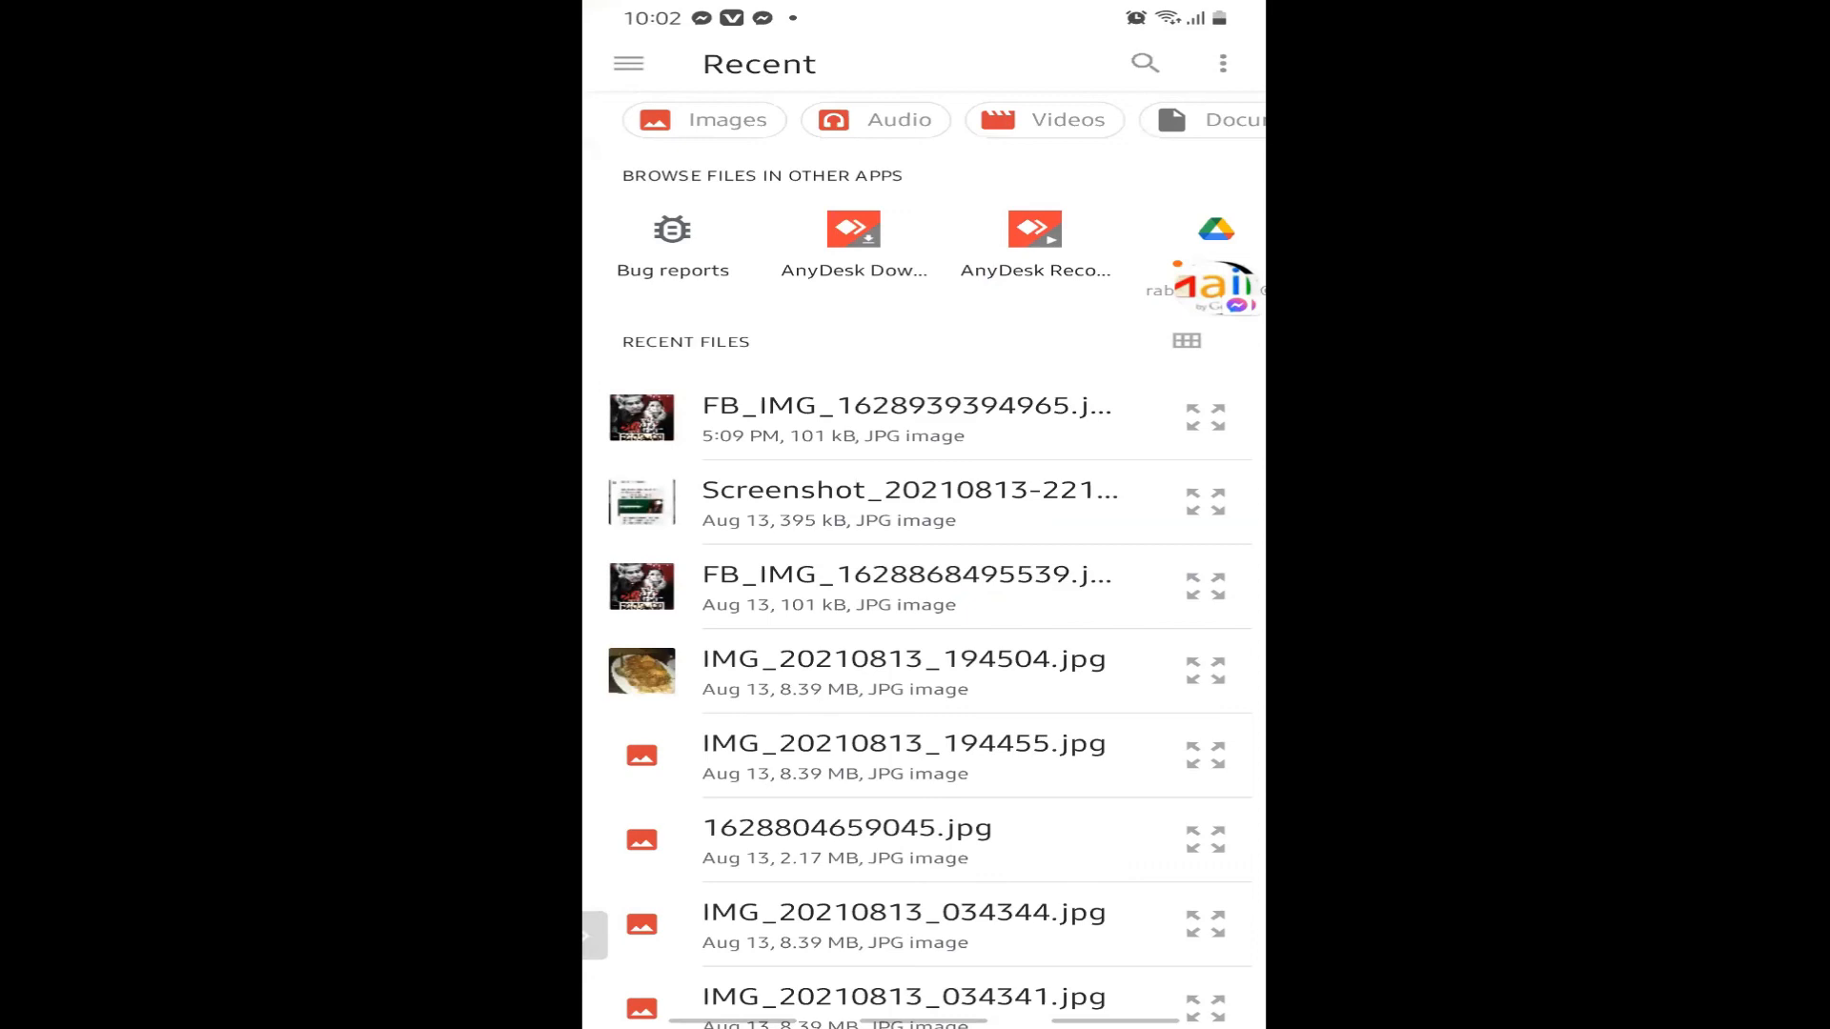
left_click(1144, 63)
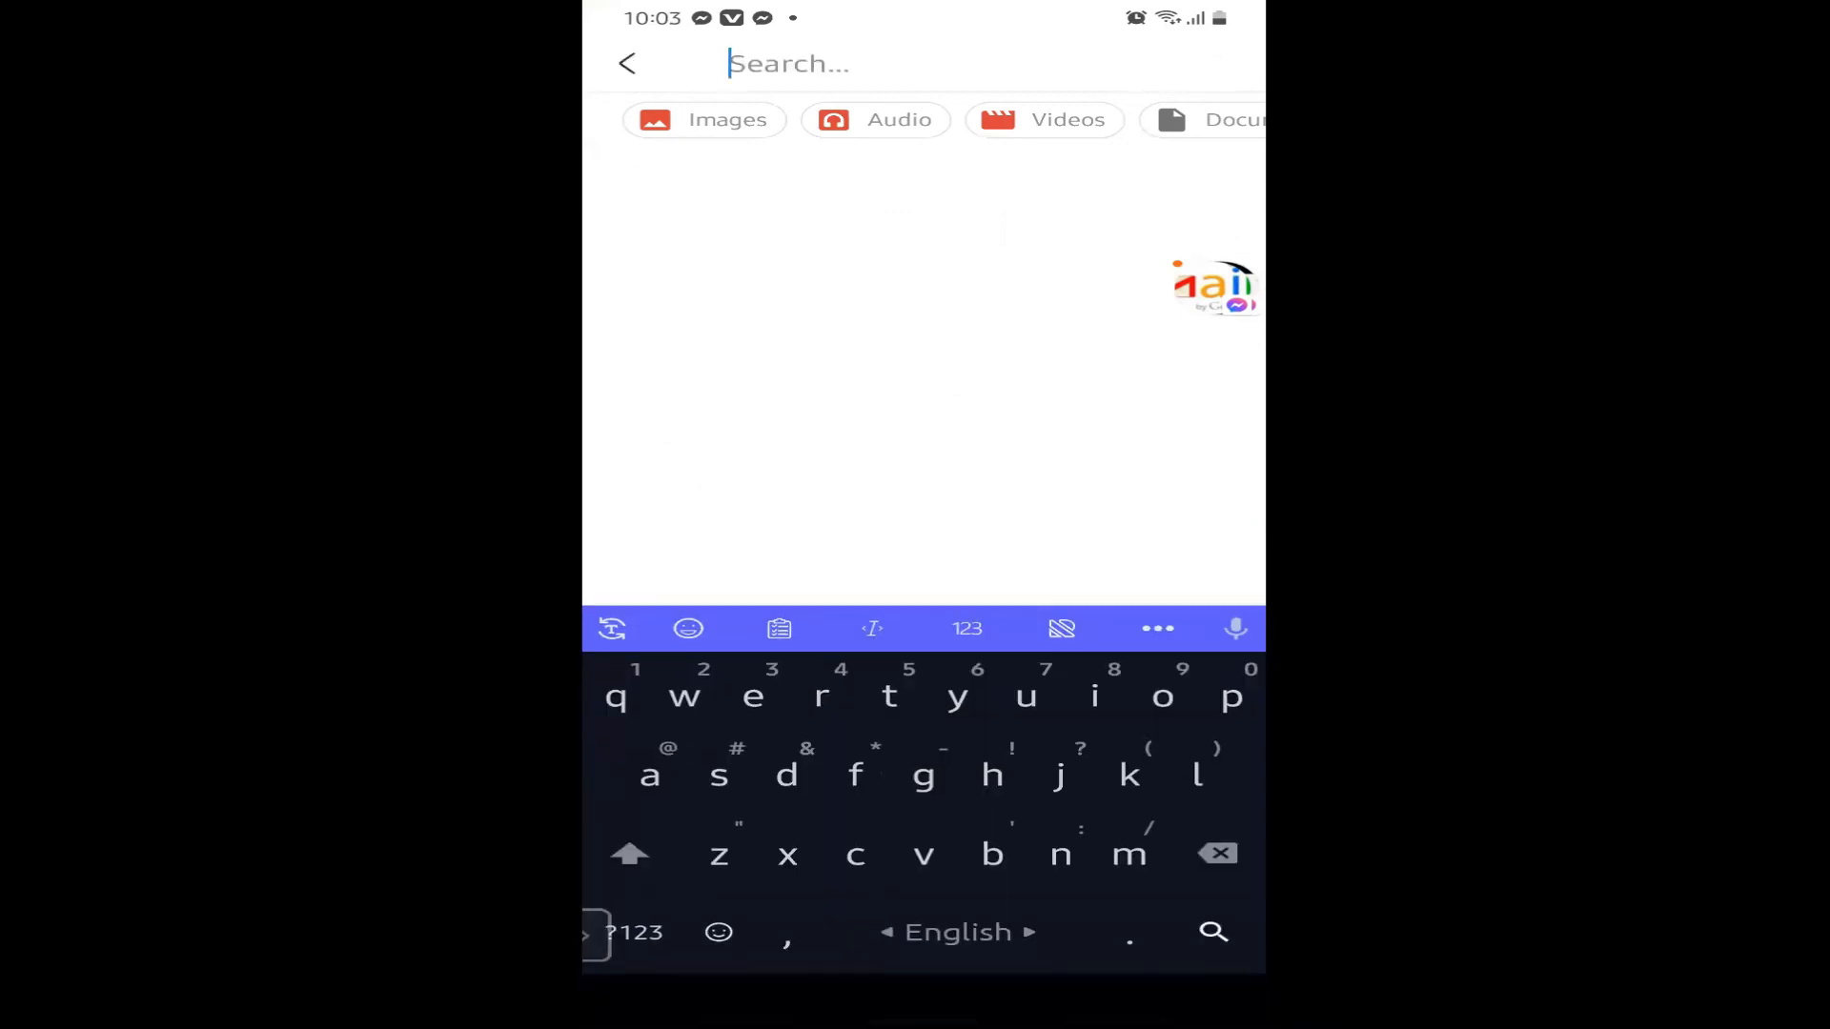
type("pdf")
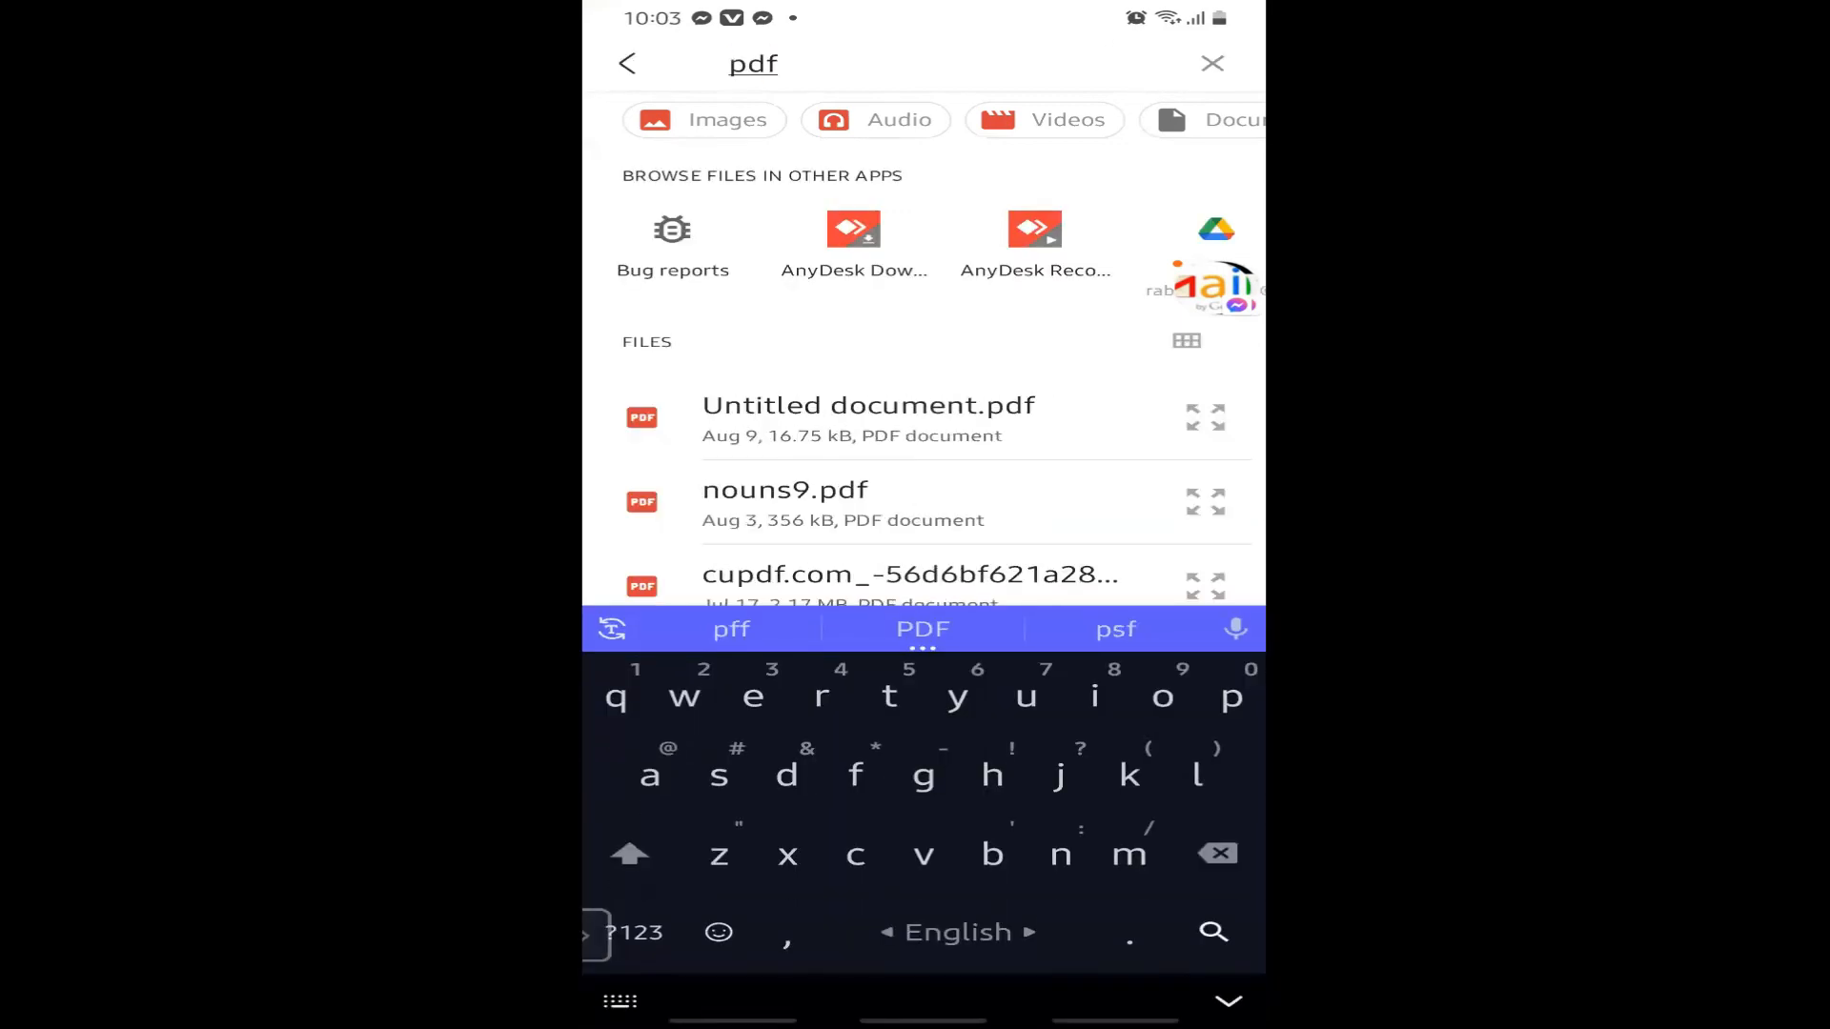
scroll(923, 382, "down", 2)
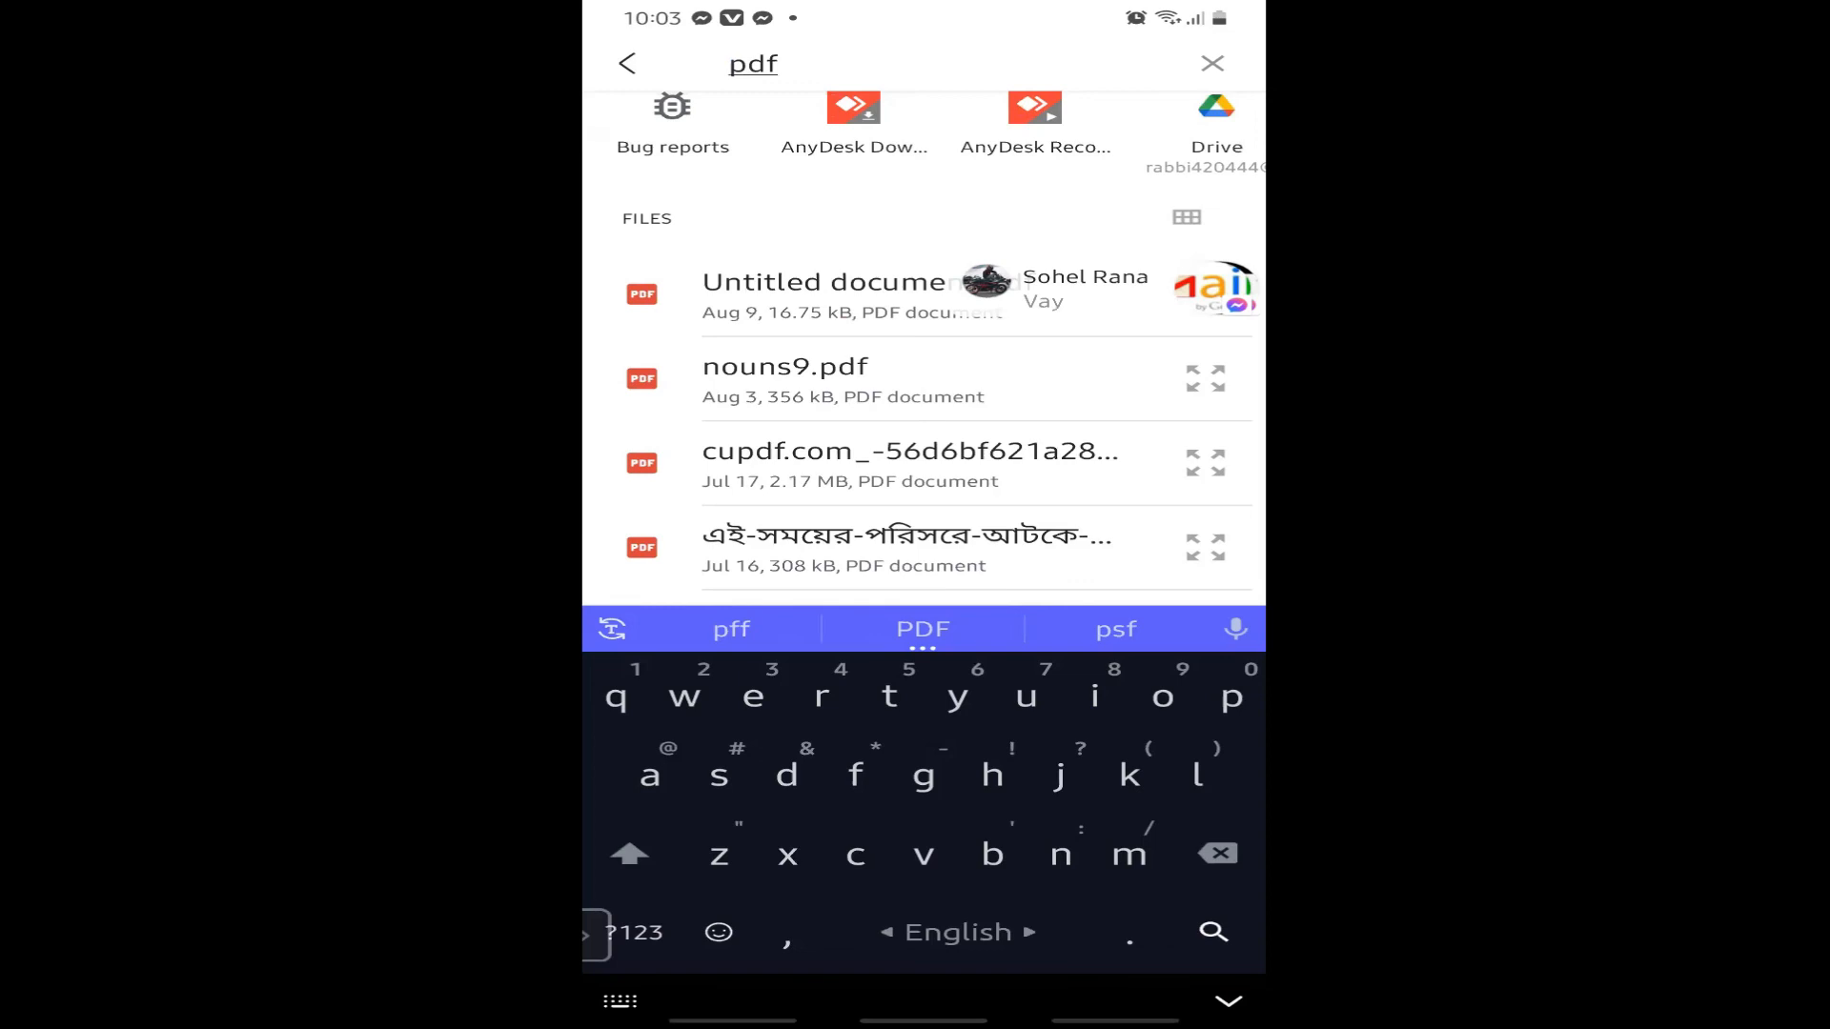
left_click(823, 296)
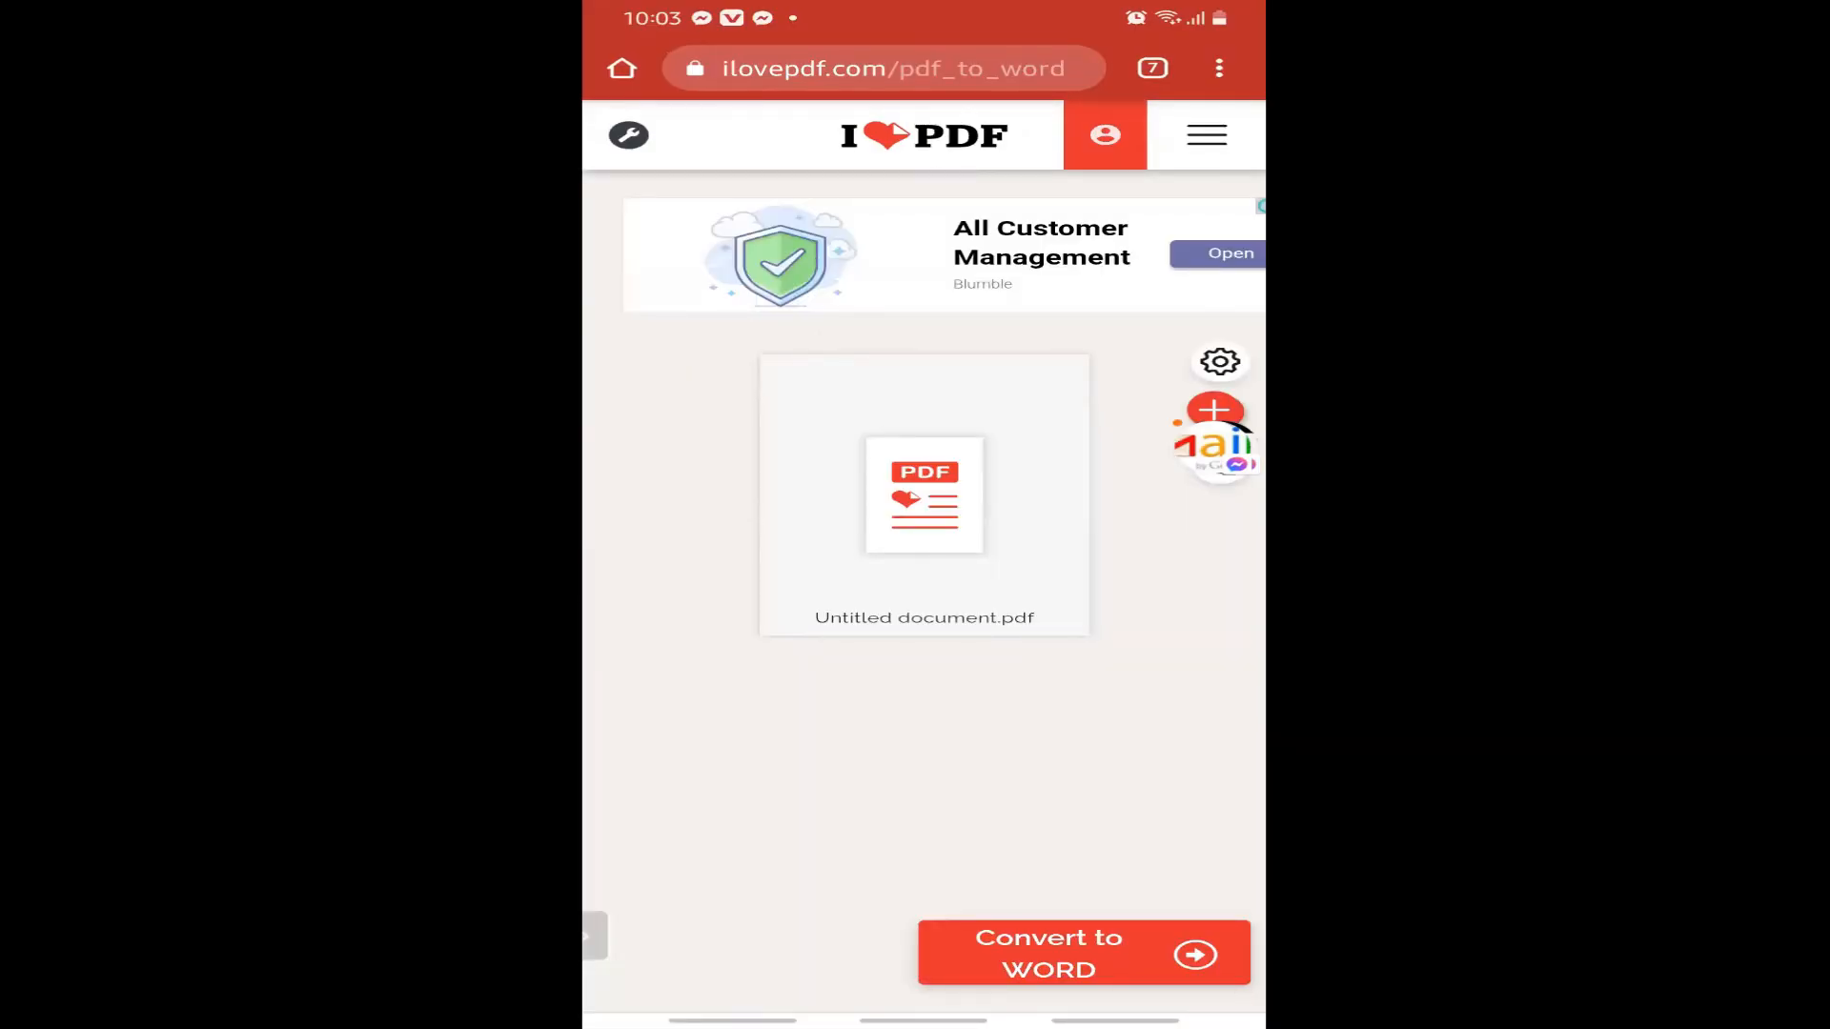
Convert the PDF to Word, download Untitled document.docx, and leave the browser.
left_click(1084, 953)
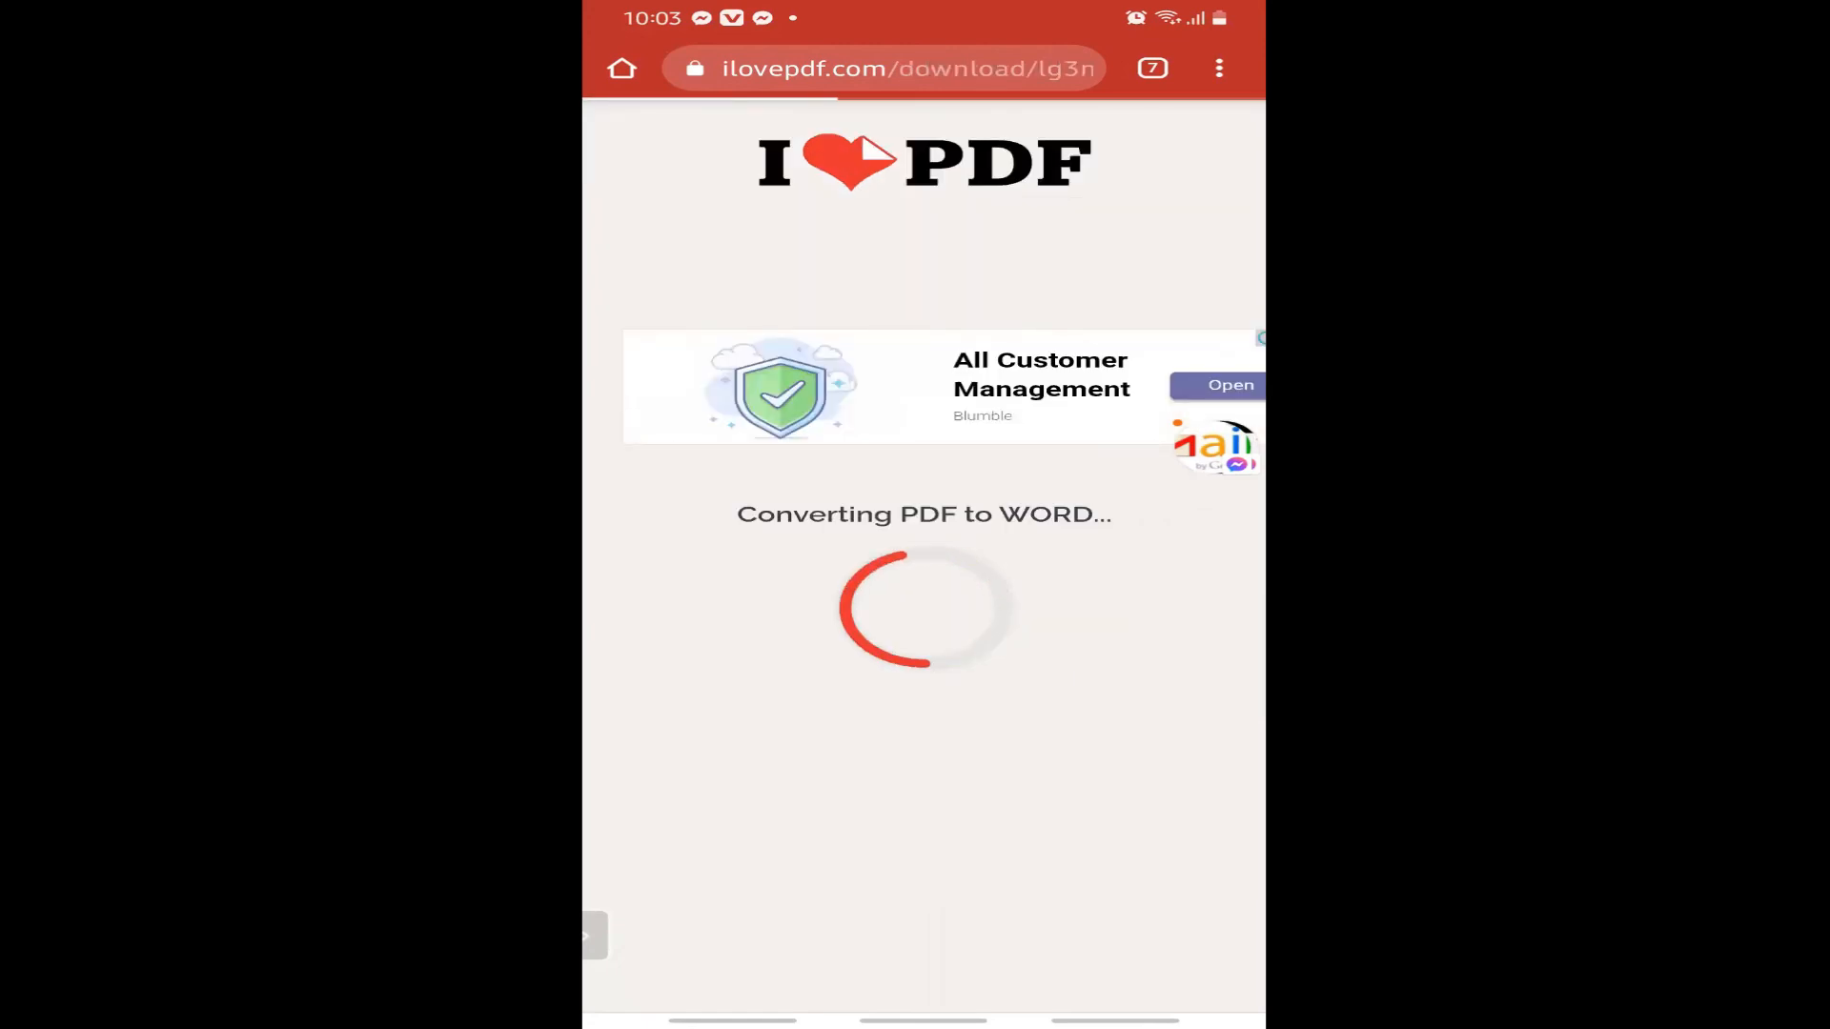
left_click(924, 336)
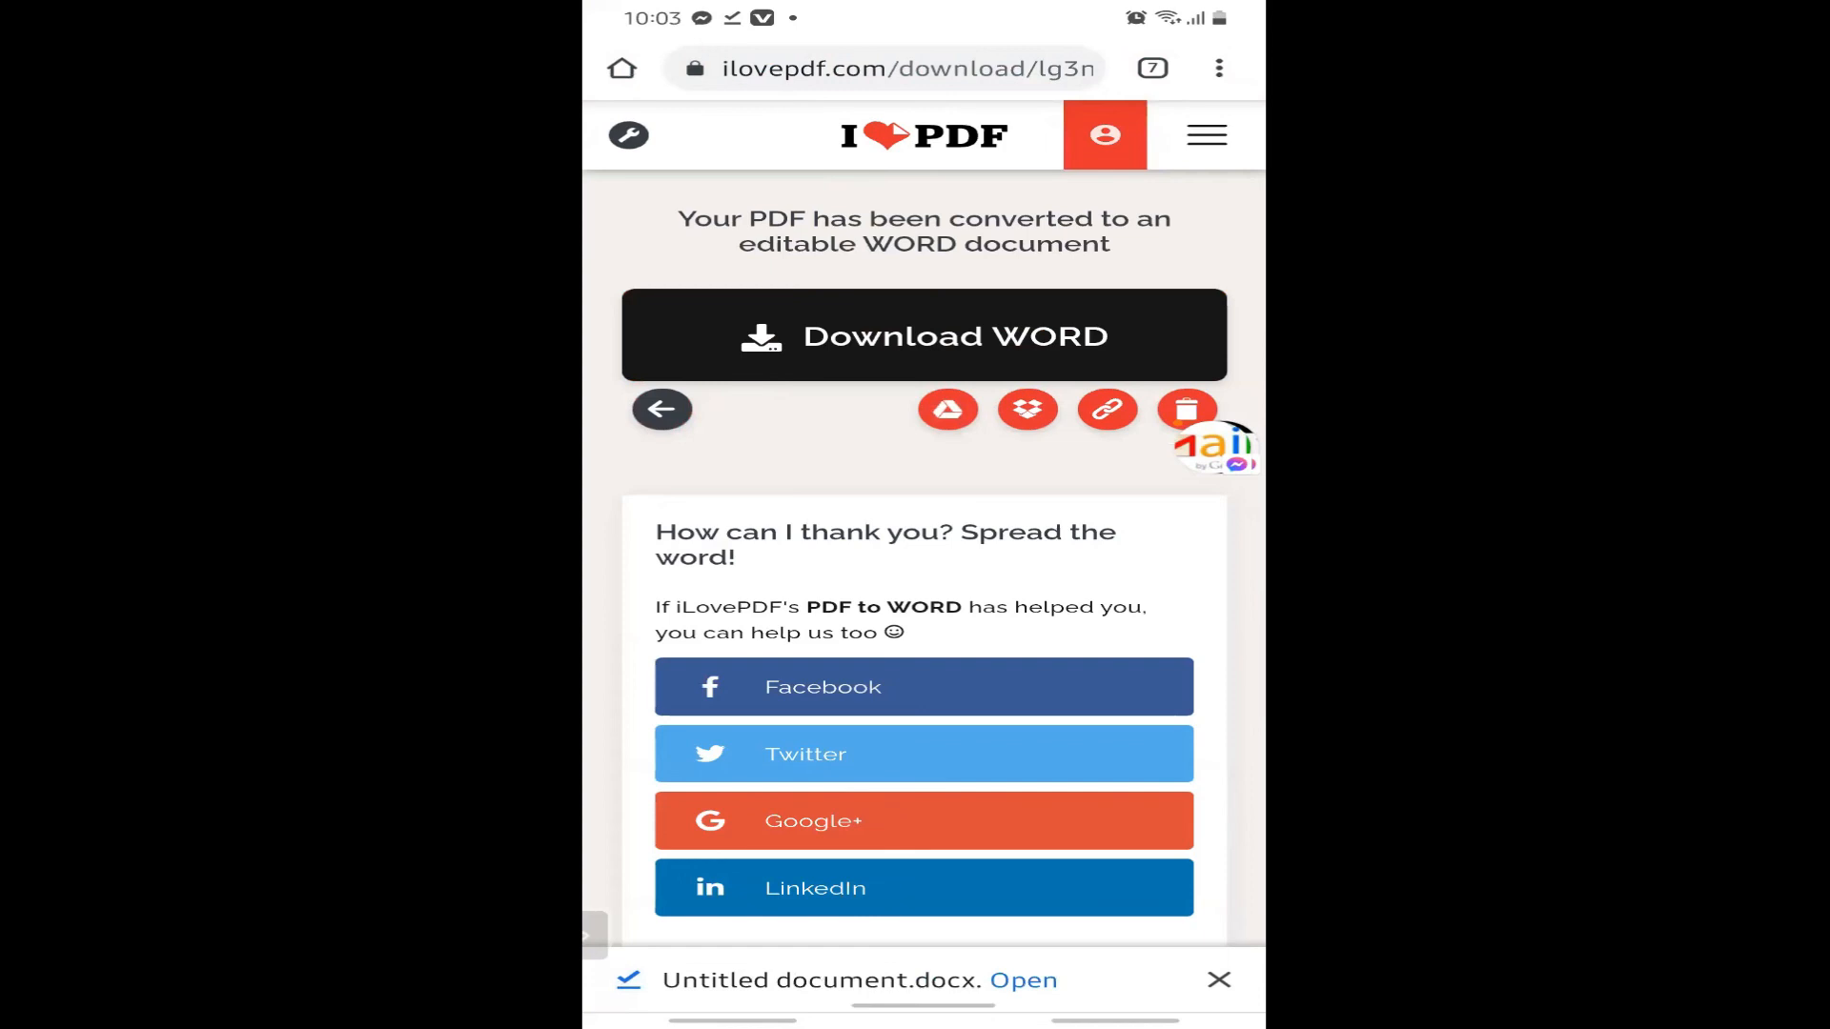
left_click_drag(922, 1021, 923, 858)
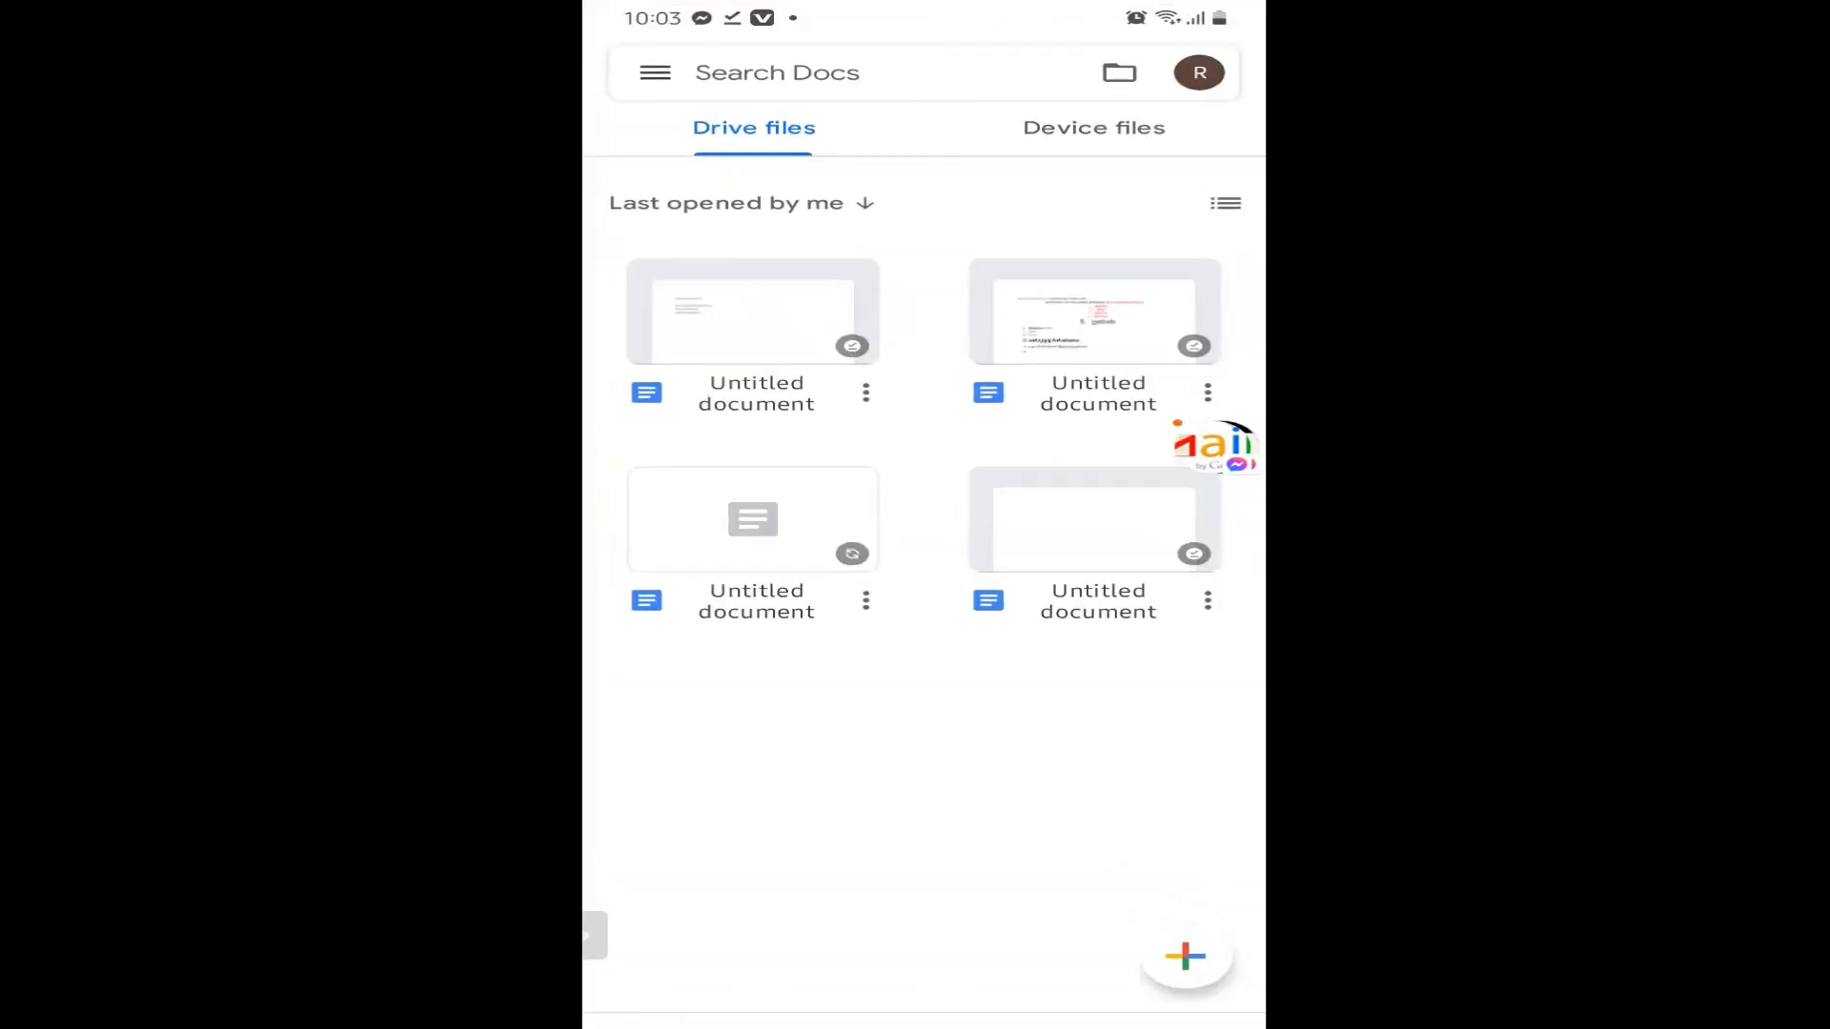
View the converted Untitled document.docx from device storage in Docs, then close it to the list.
left_click(755, 333)
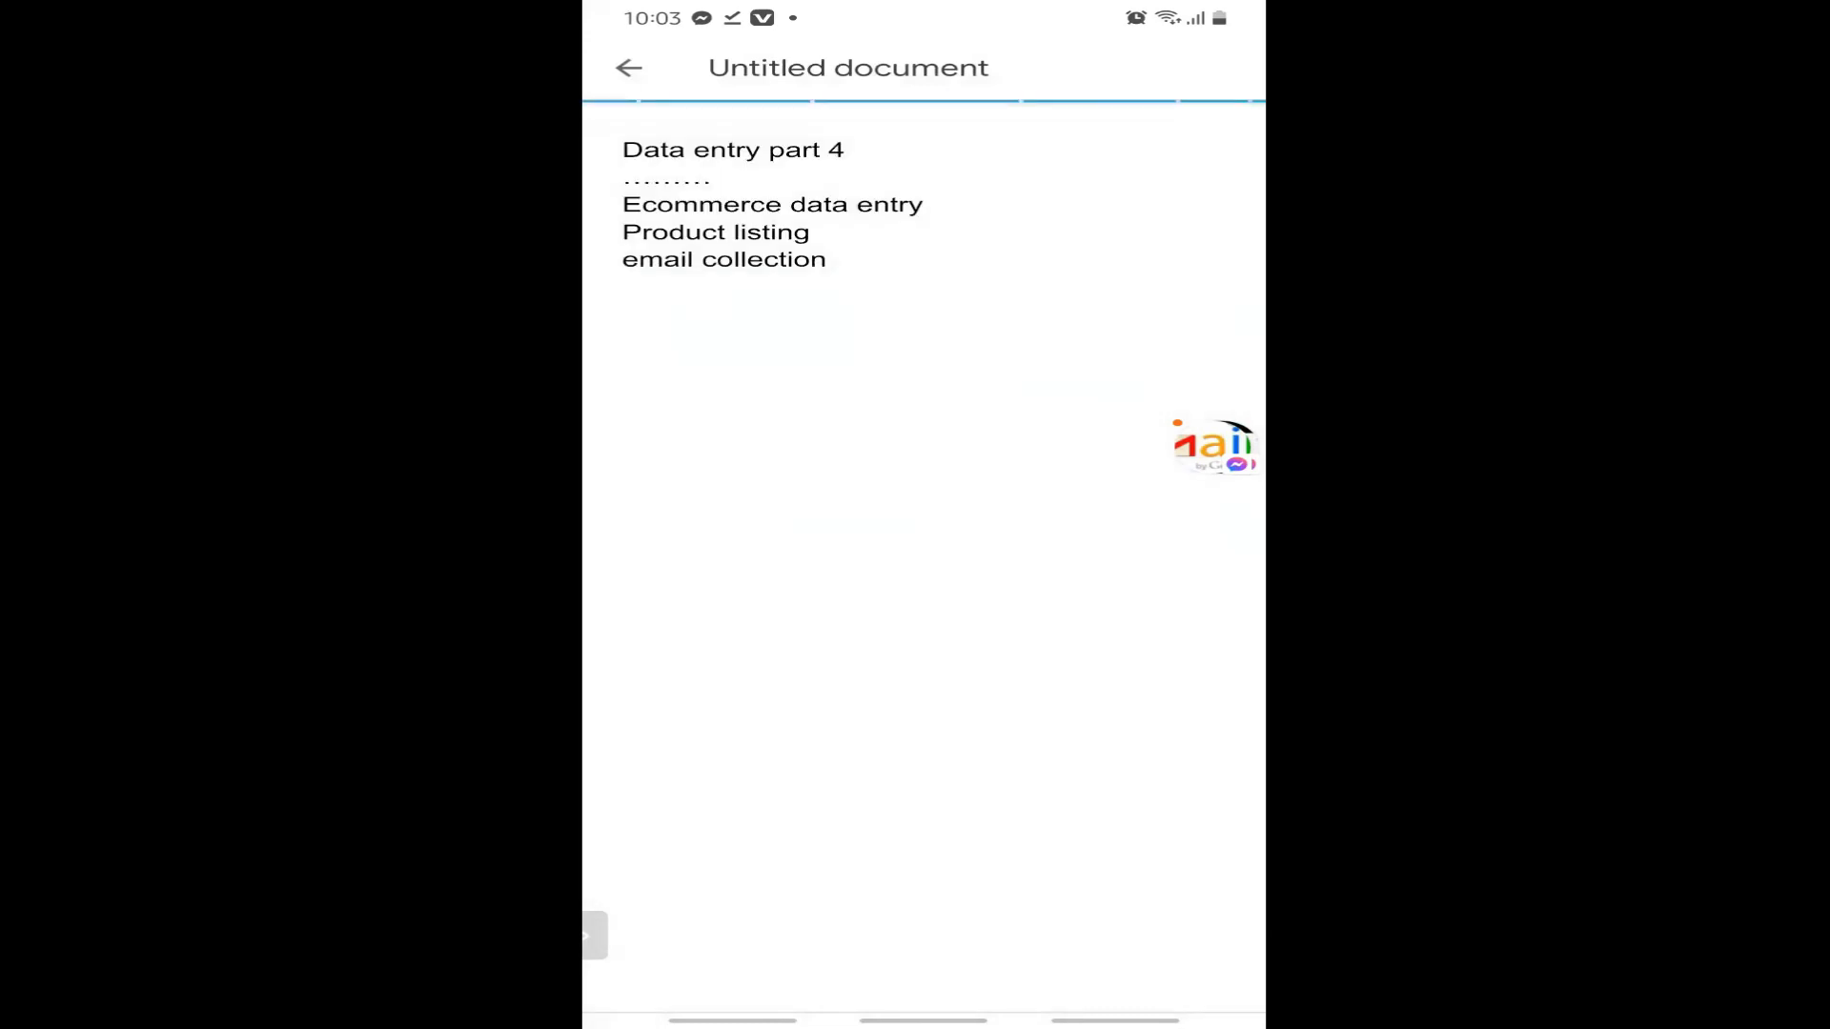
key("Escape")
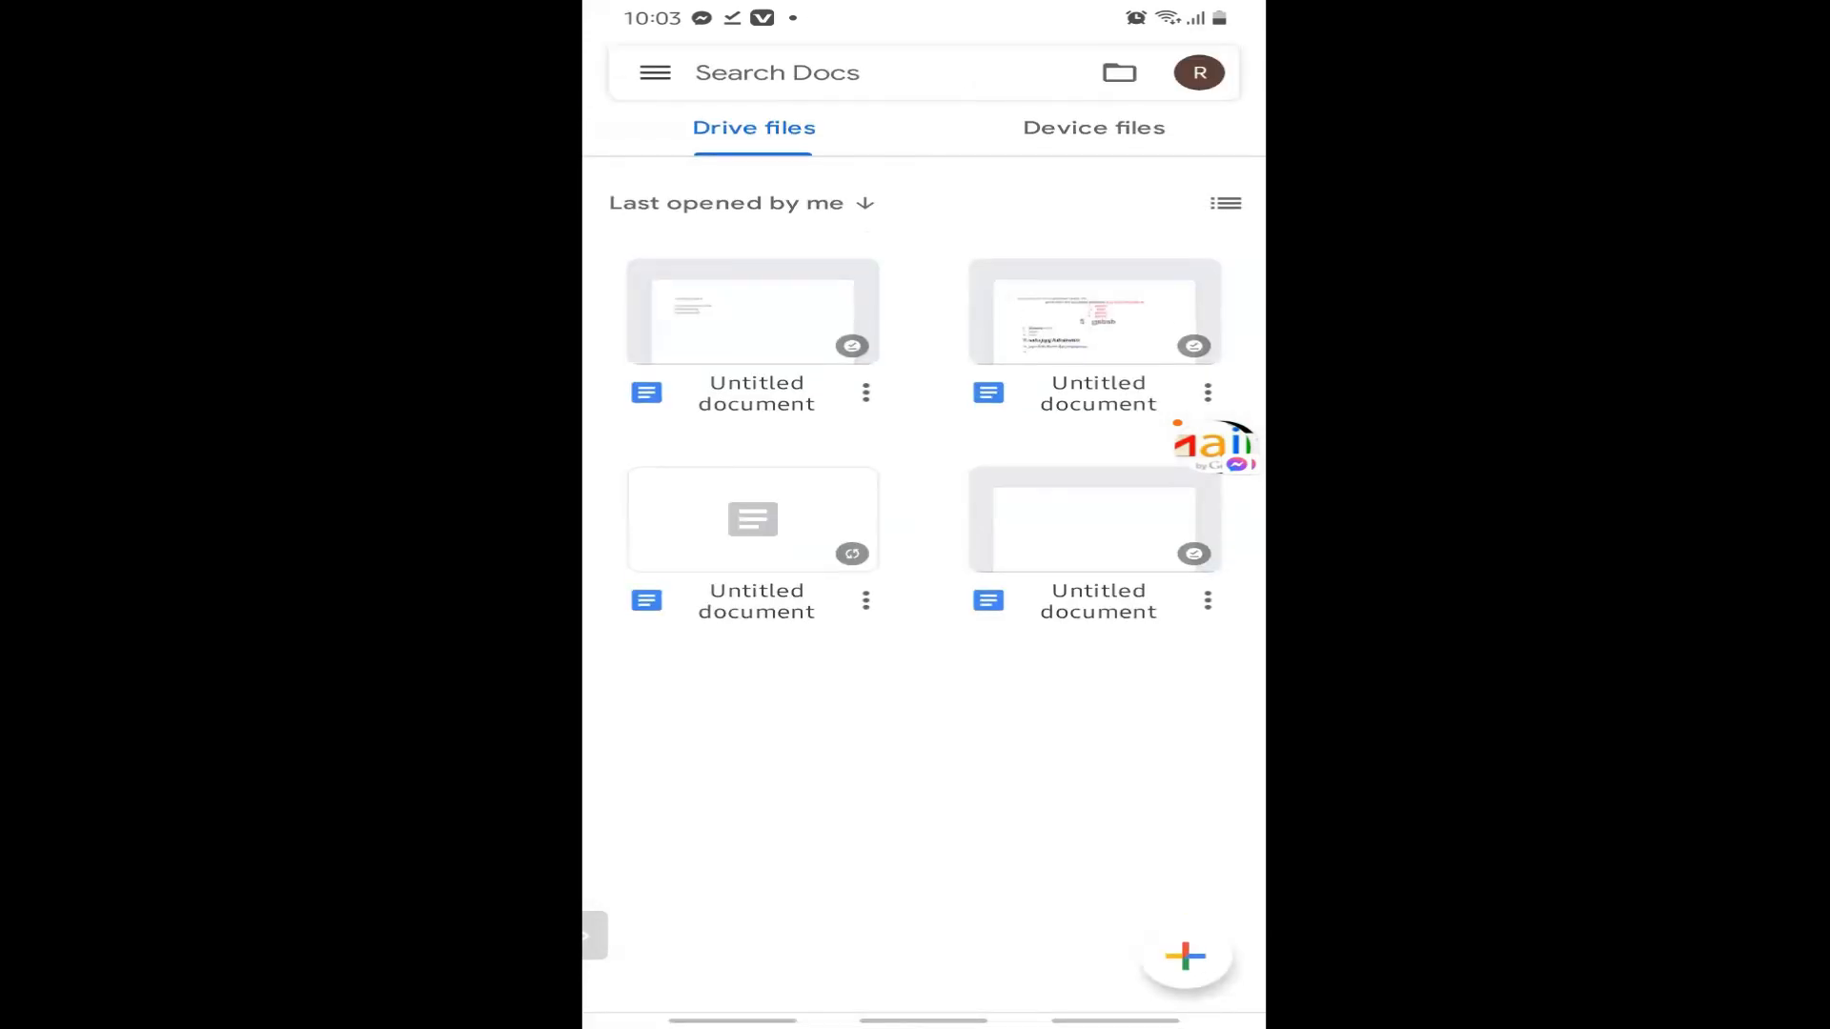
left_click(1119, 73)
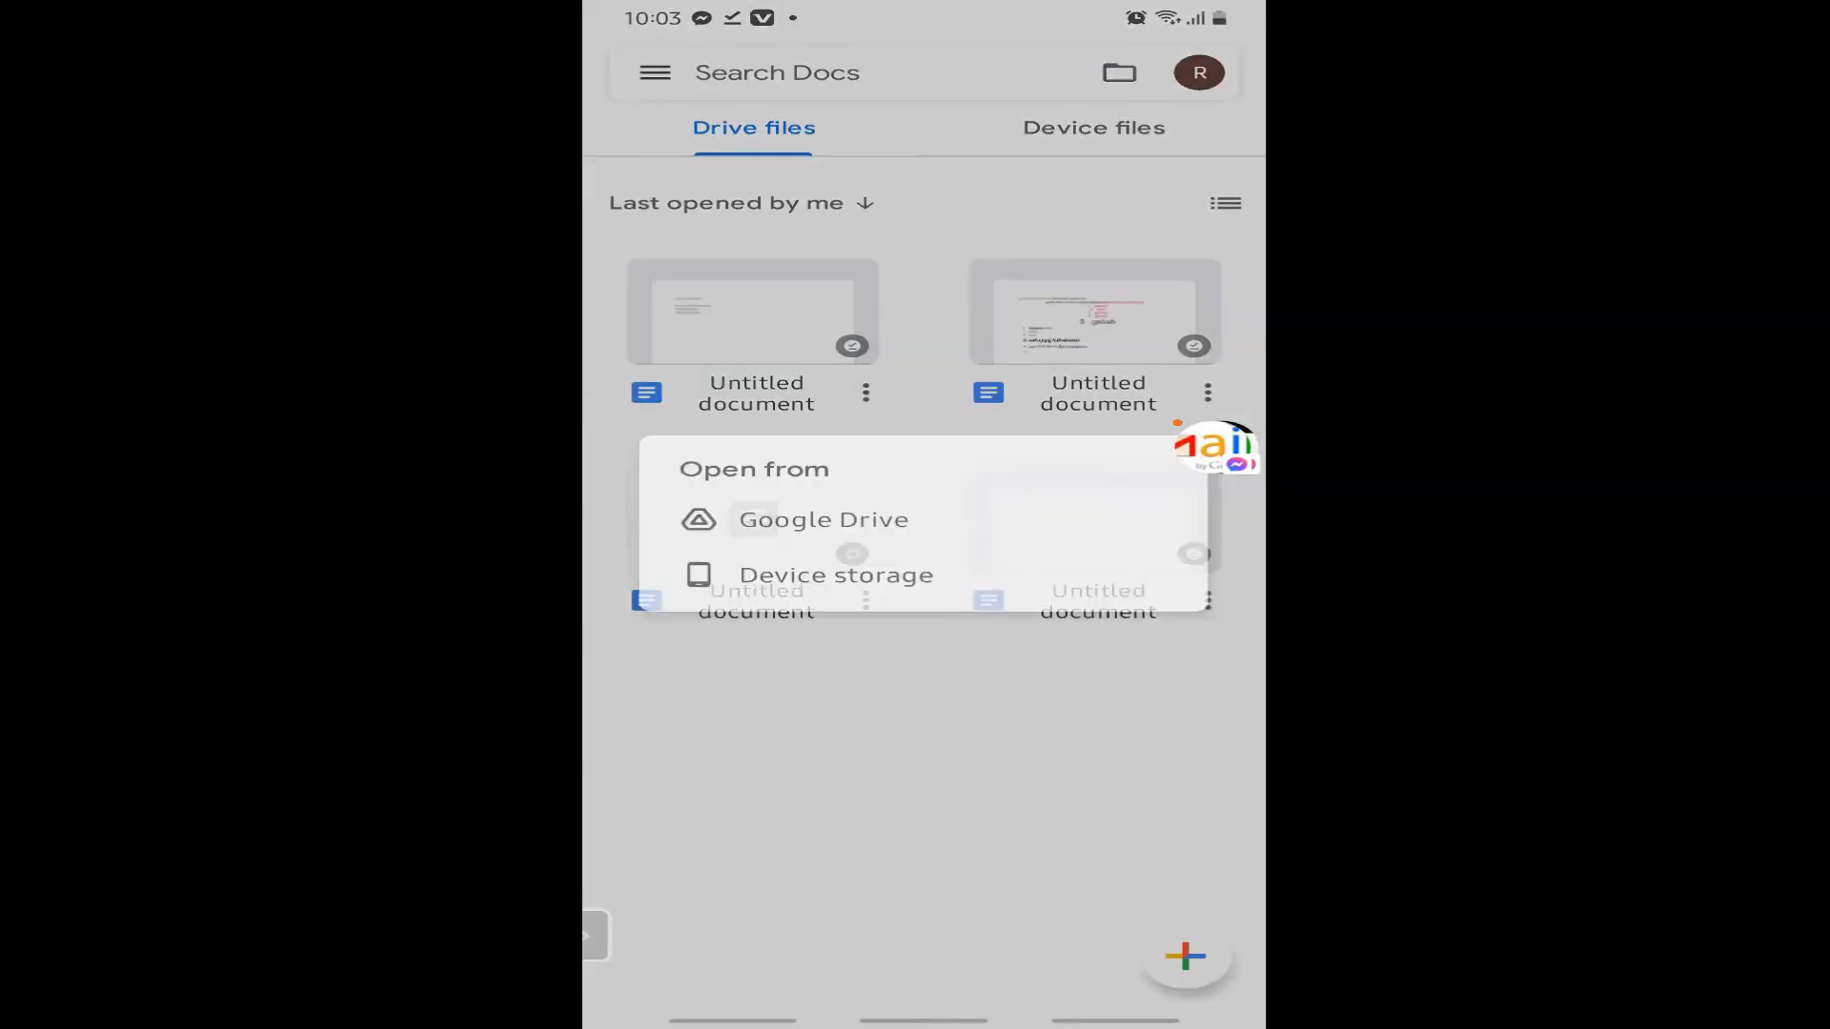
left_click(776, 572)
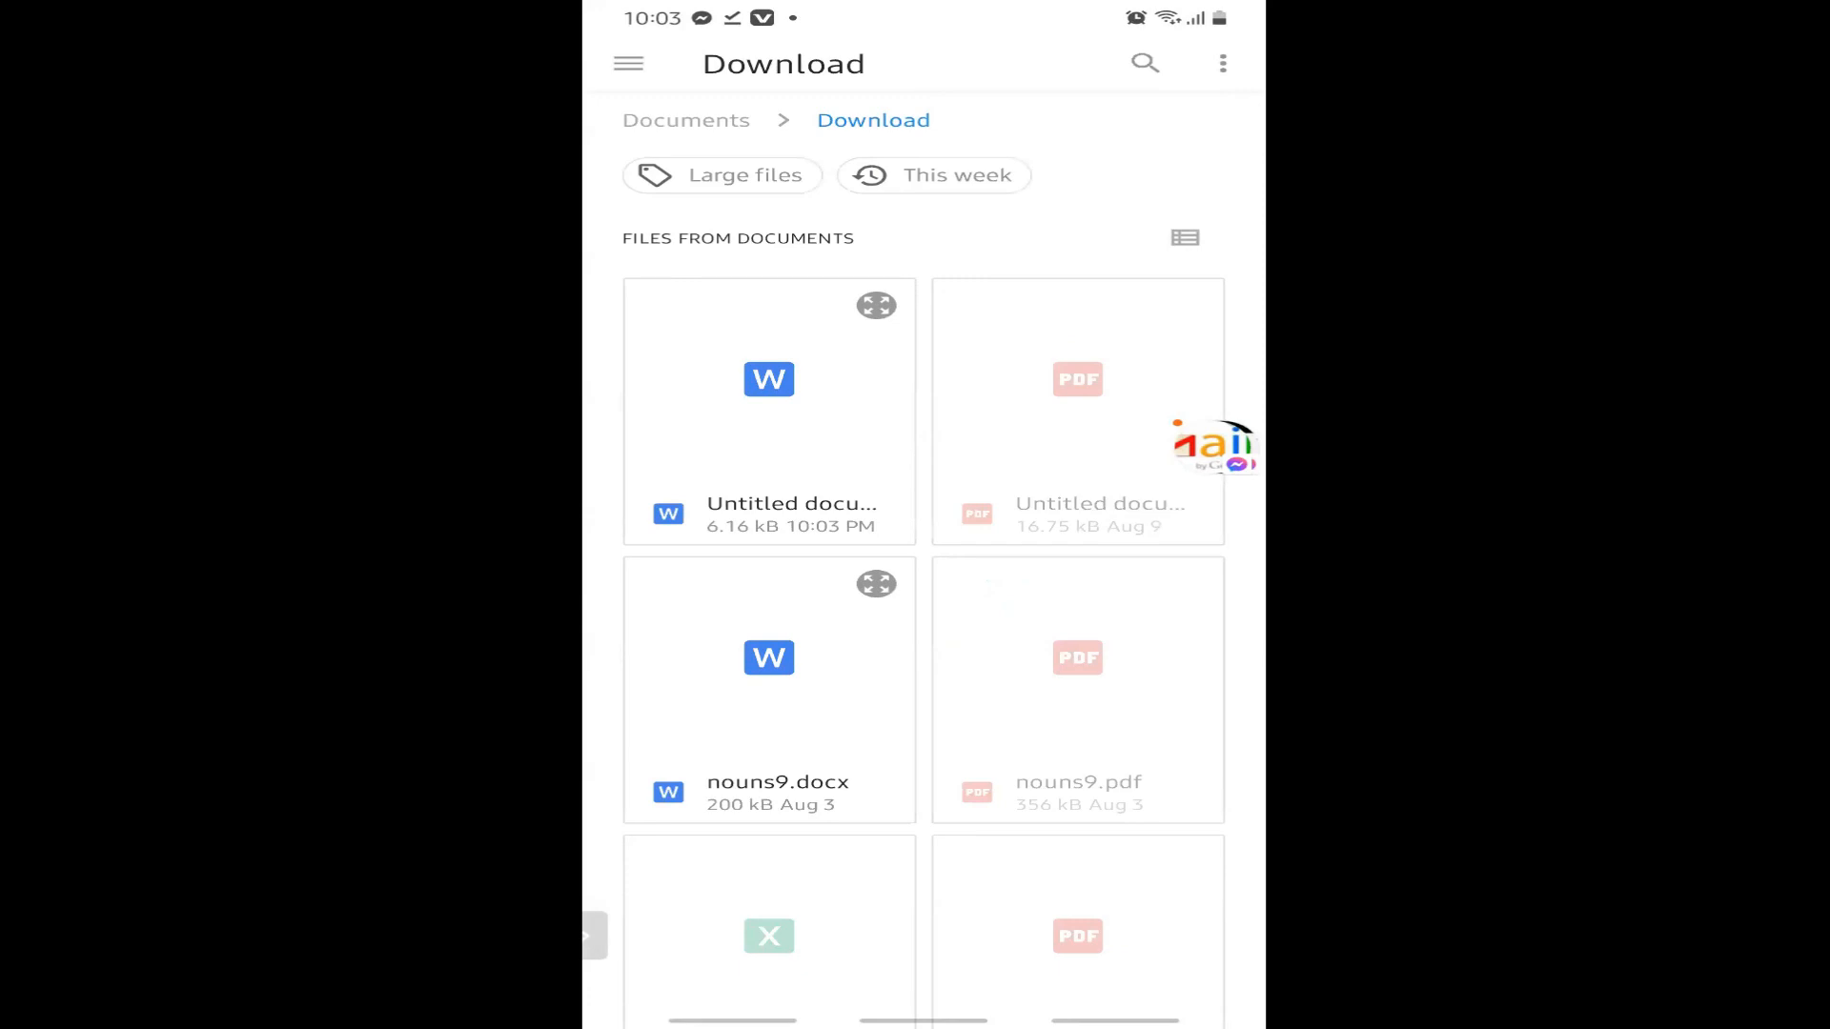
left_click(769, 410)
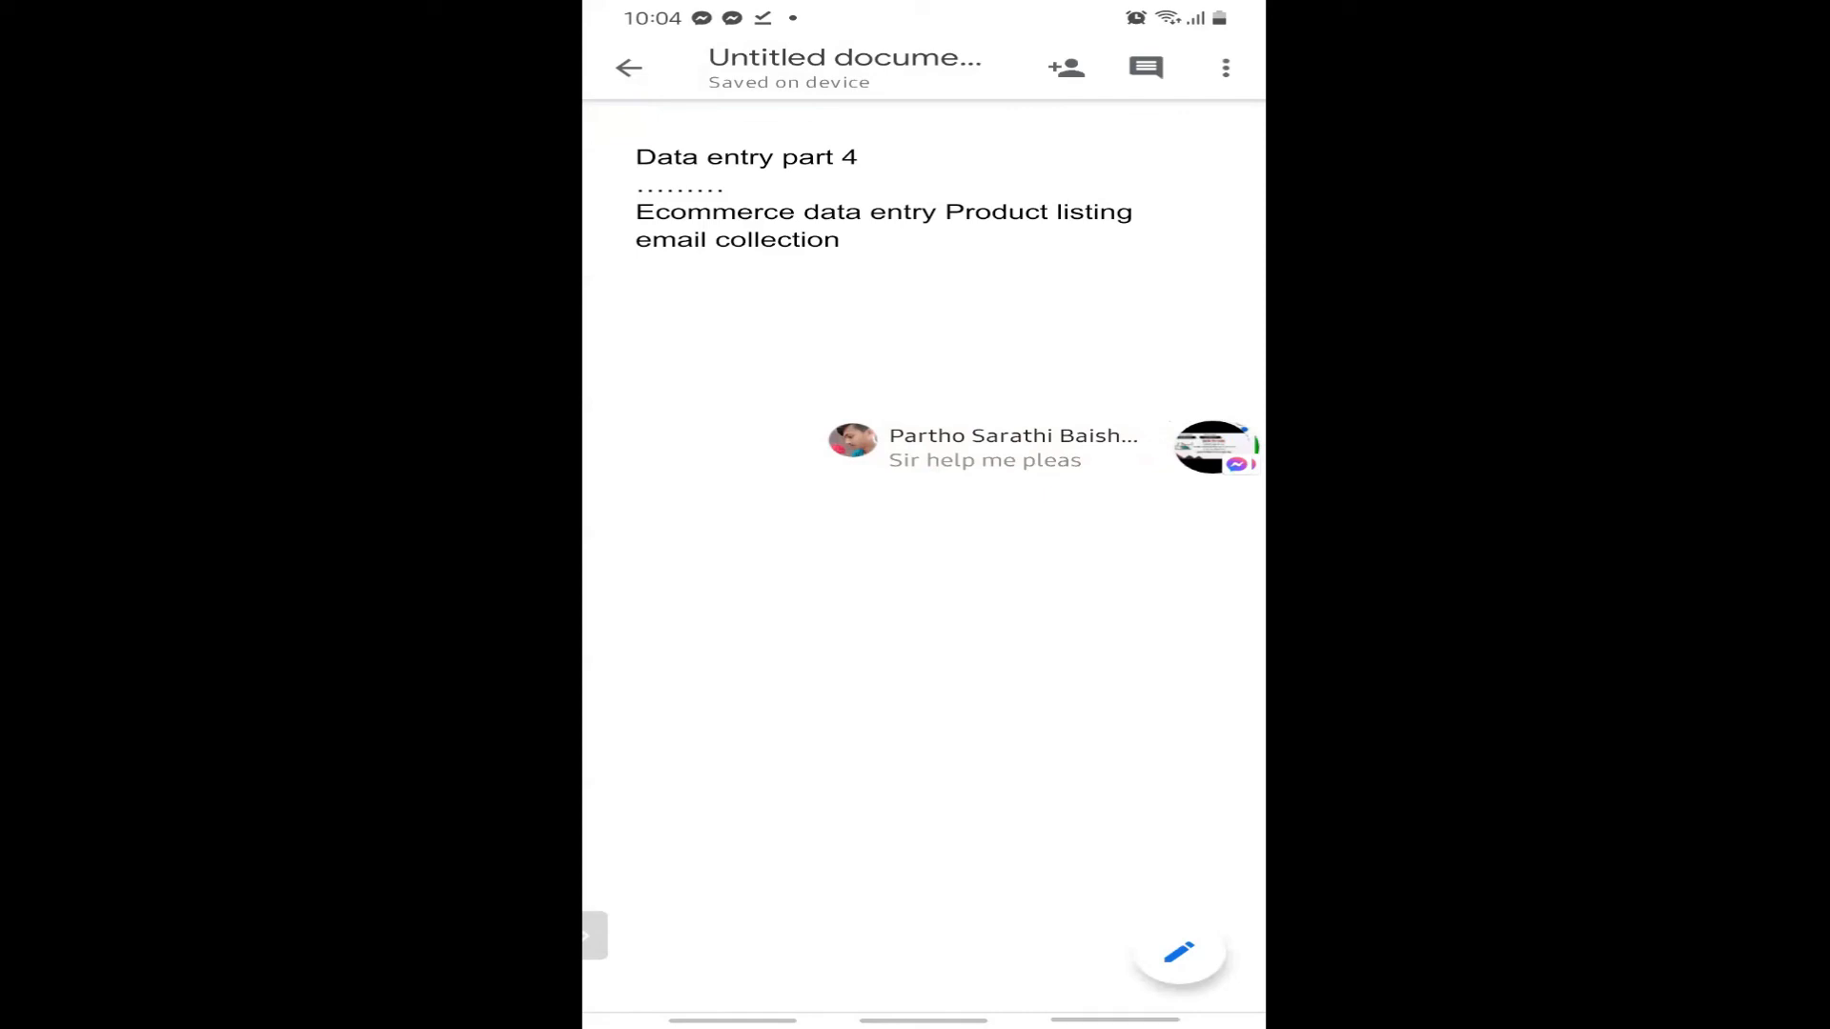
left_click_drag(1115, 1020, 1116, 934)
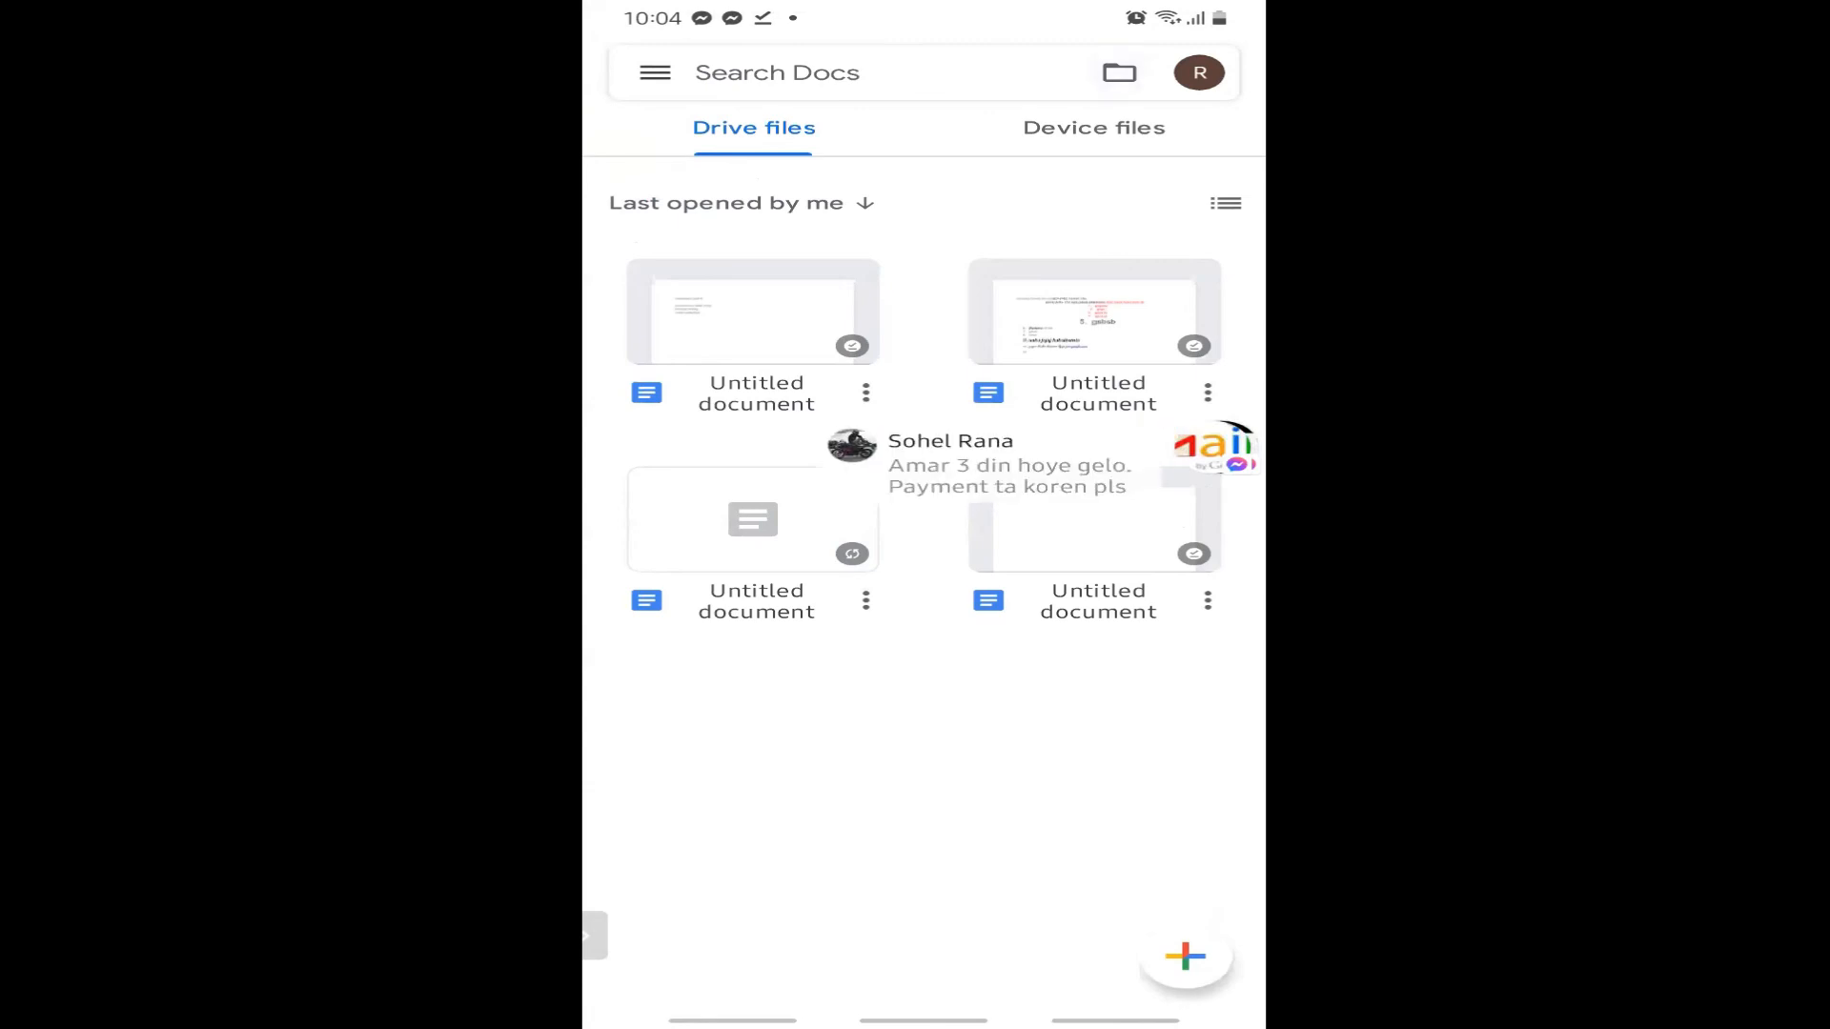
left_click(1119, 72)
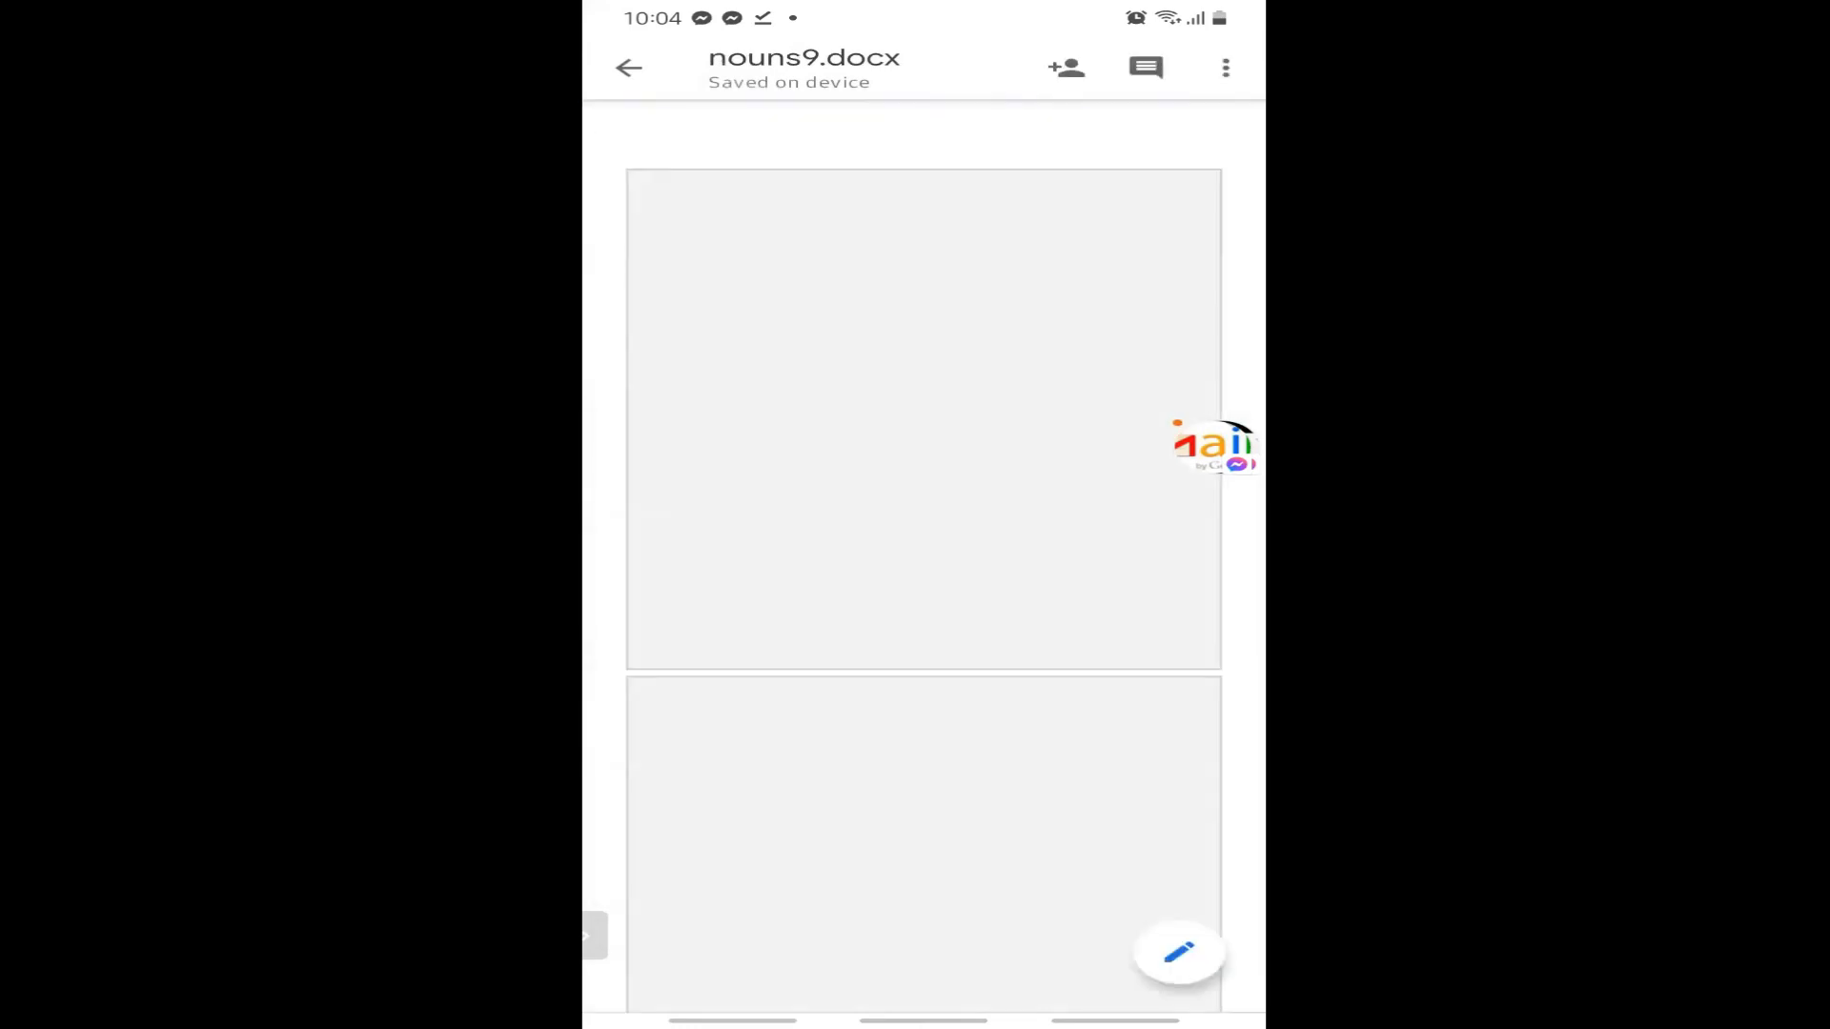
Scroll through the ten-sentence Collective Nouns worksheet in nouns9.docx, then expand the Messenger chat.
scroll(924, 553, "down", 3)
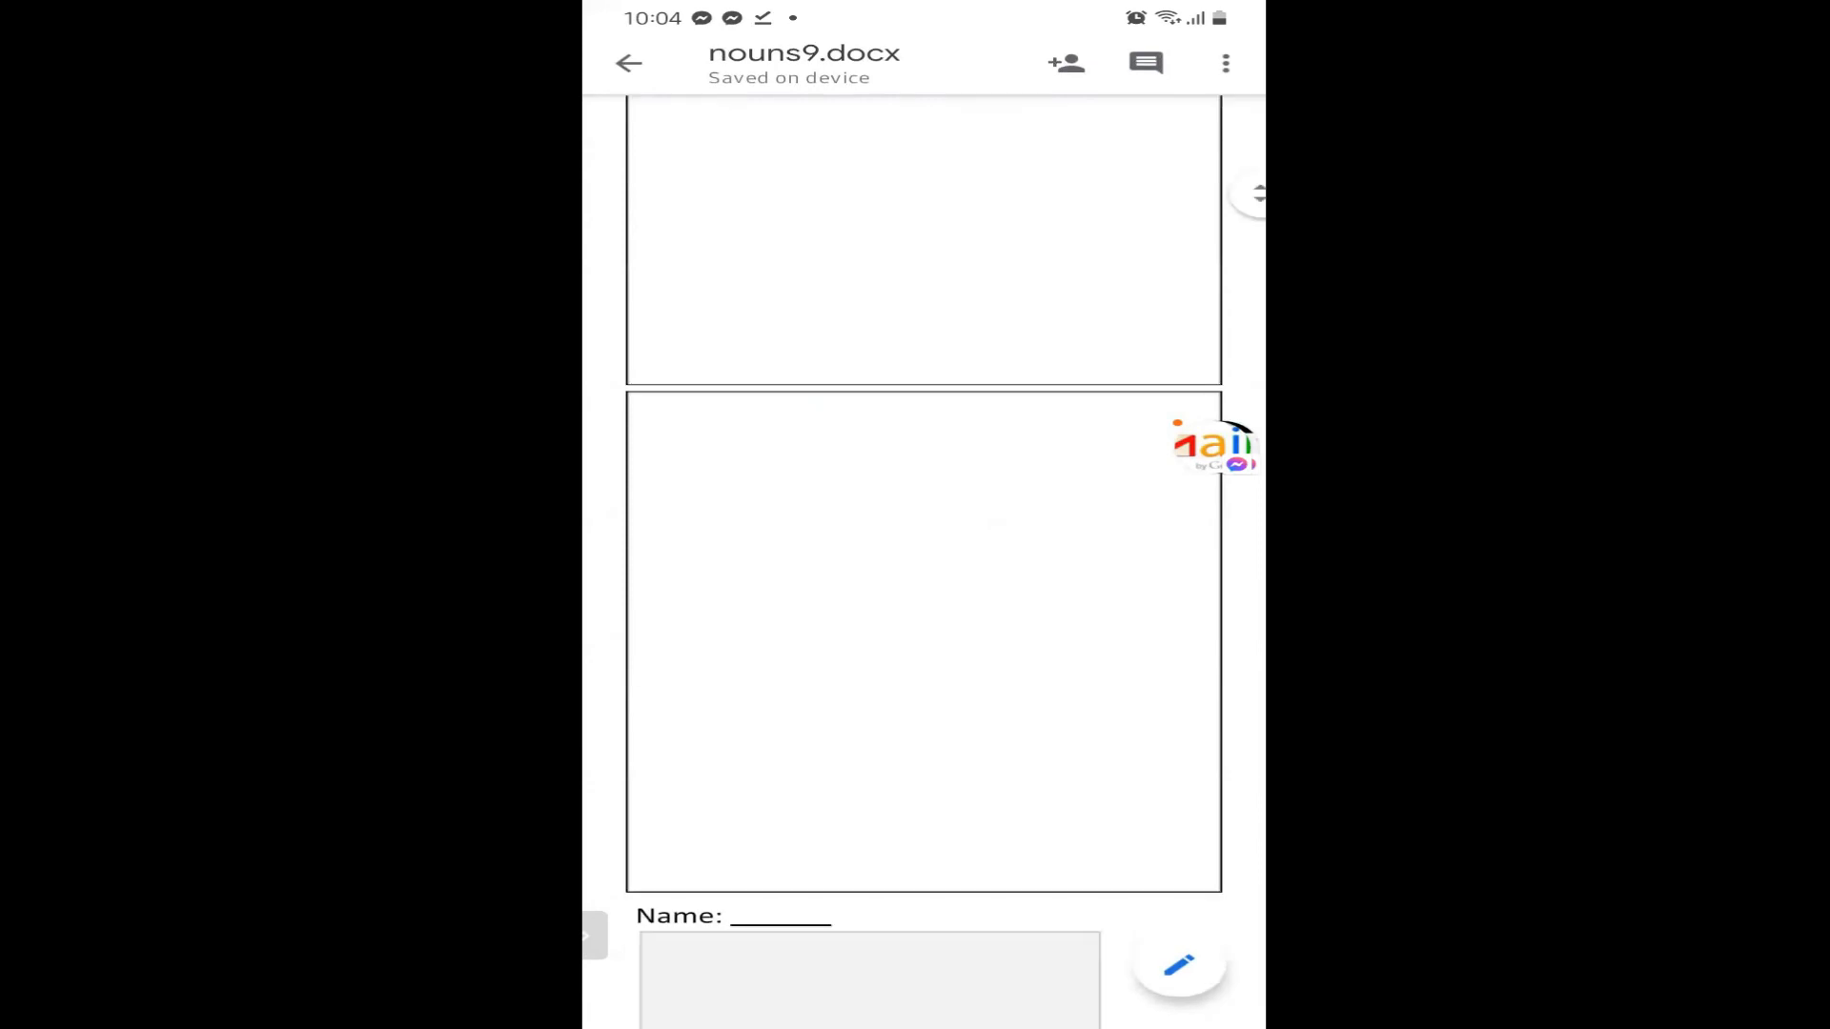
scroll(924, 572, "down", 4)
scroll(923, 572, "down", 2)
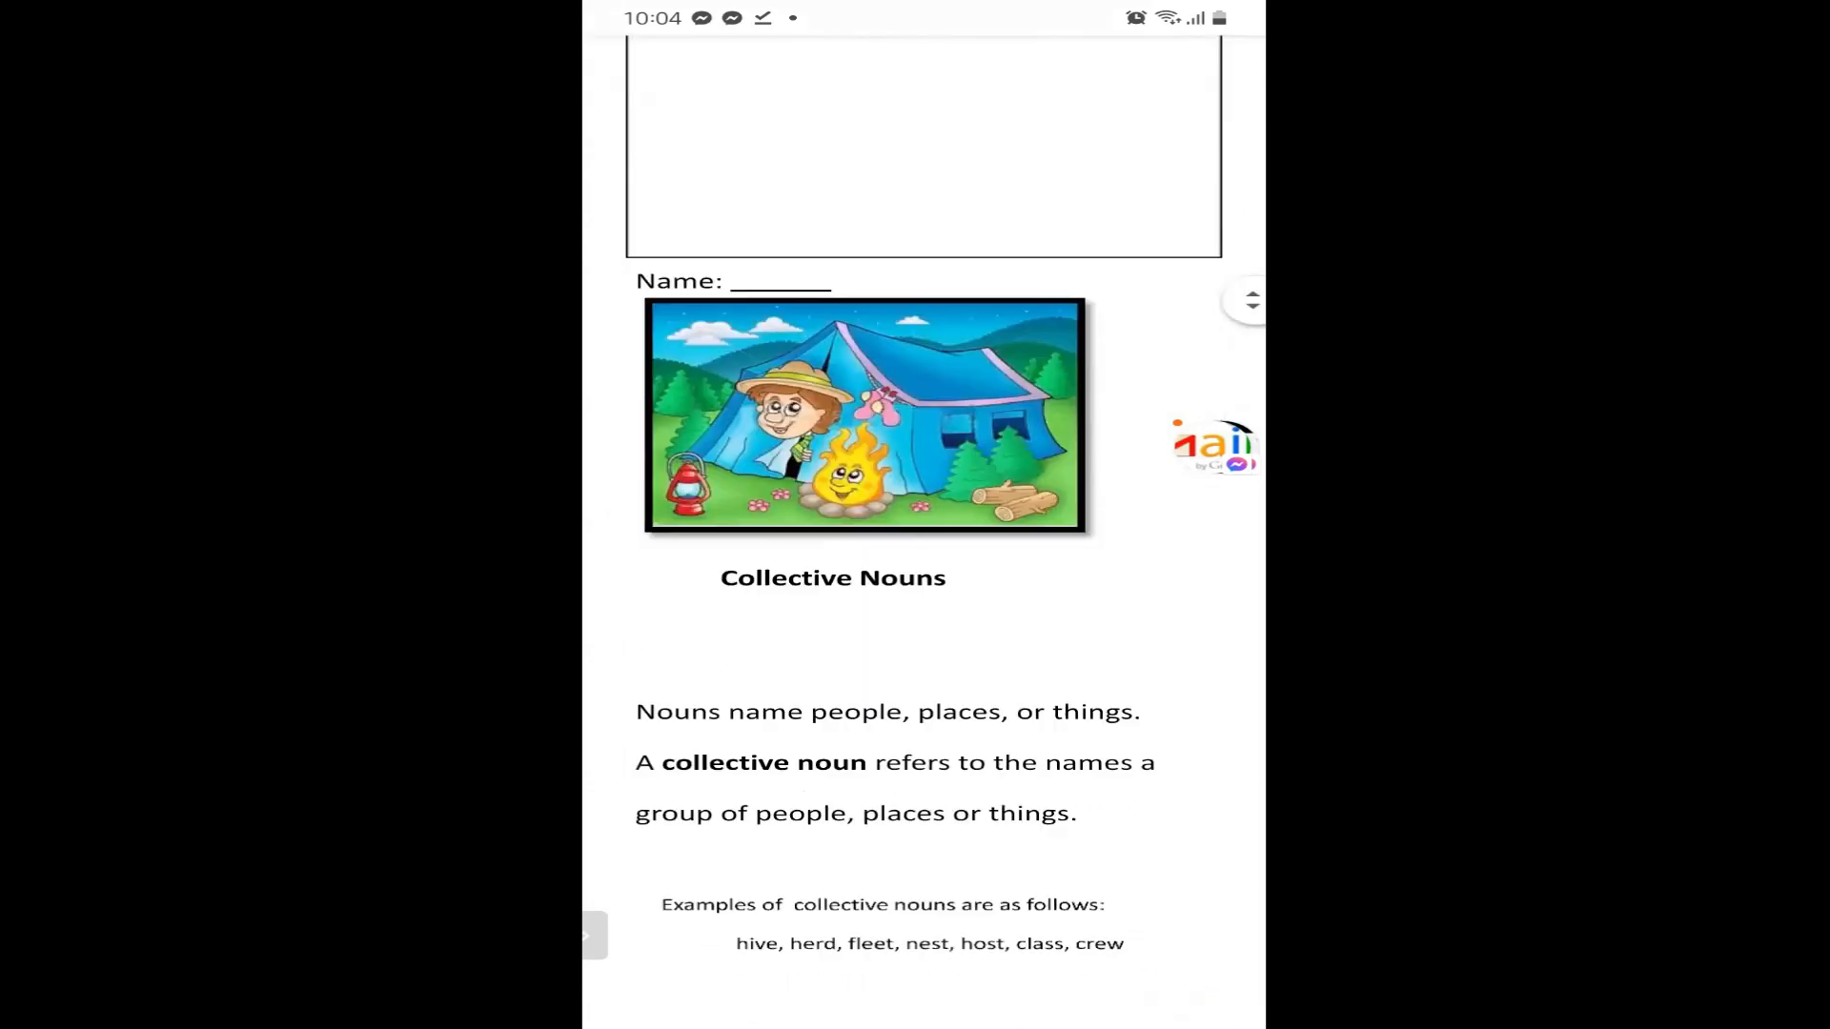
scroll(923, 553, "up", 5)
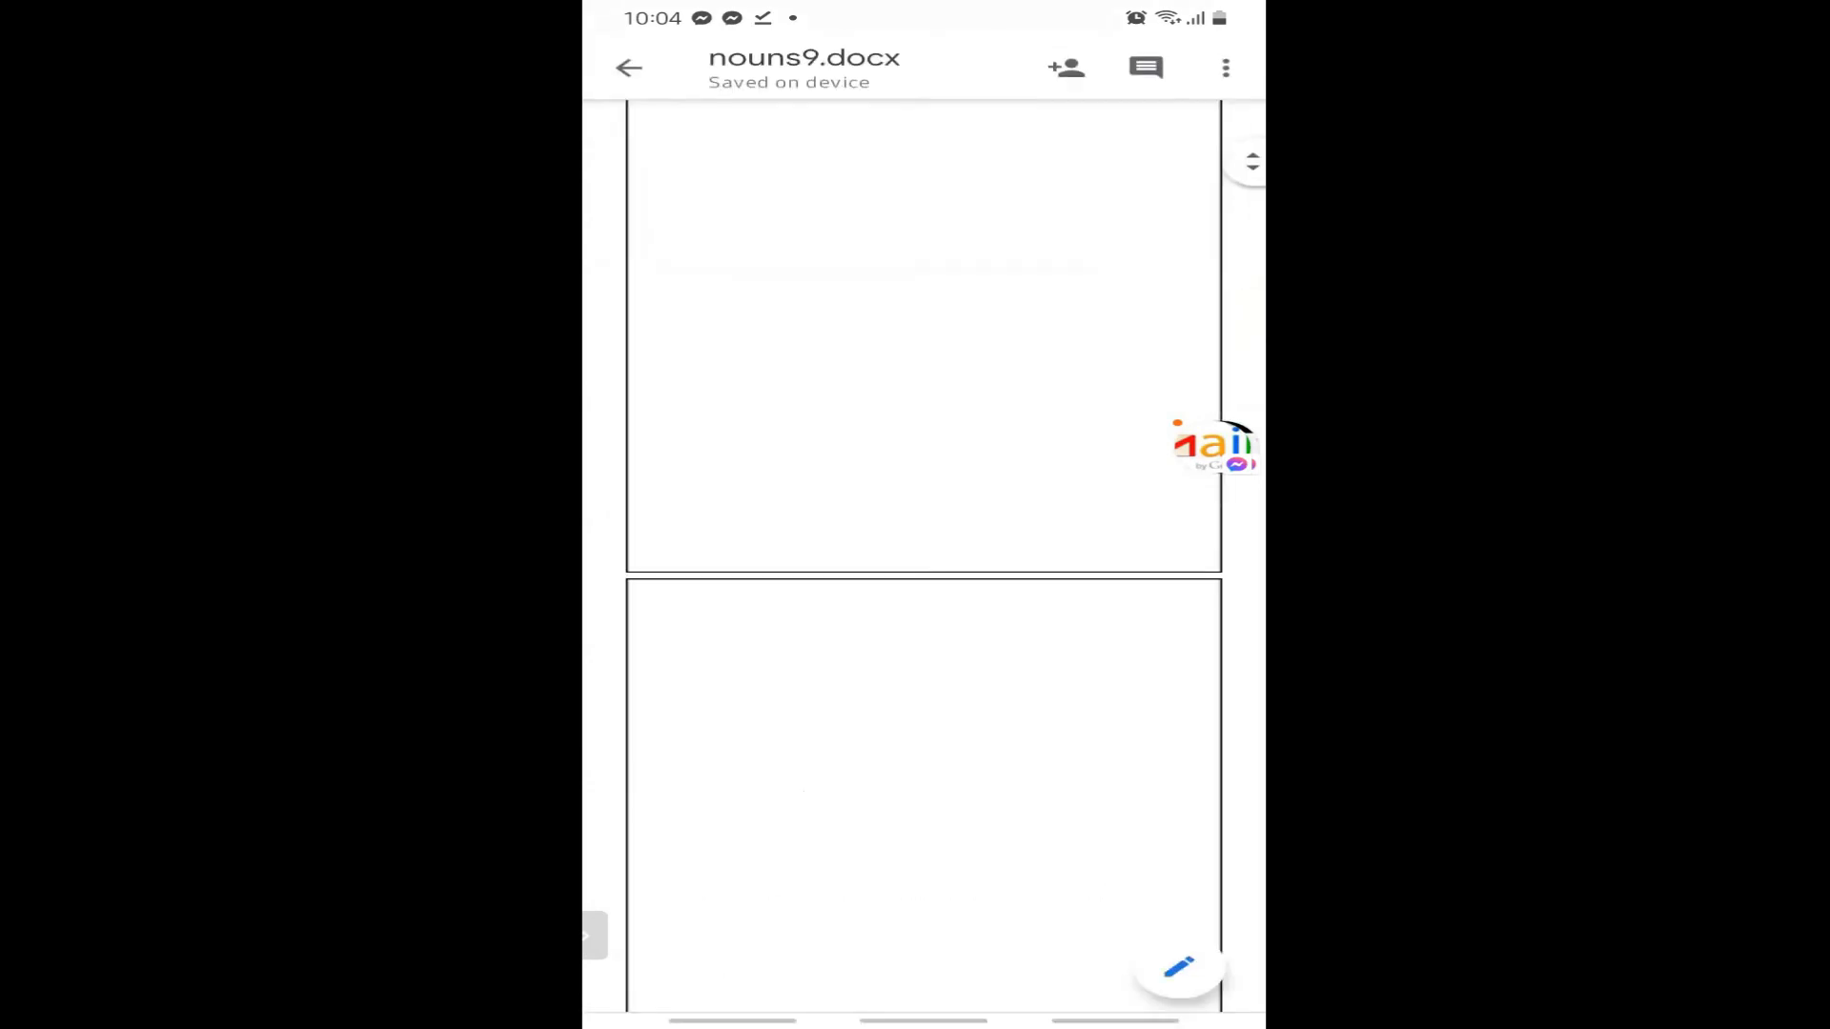
scroll(923, 553, "down", 5)
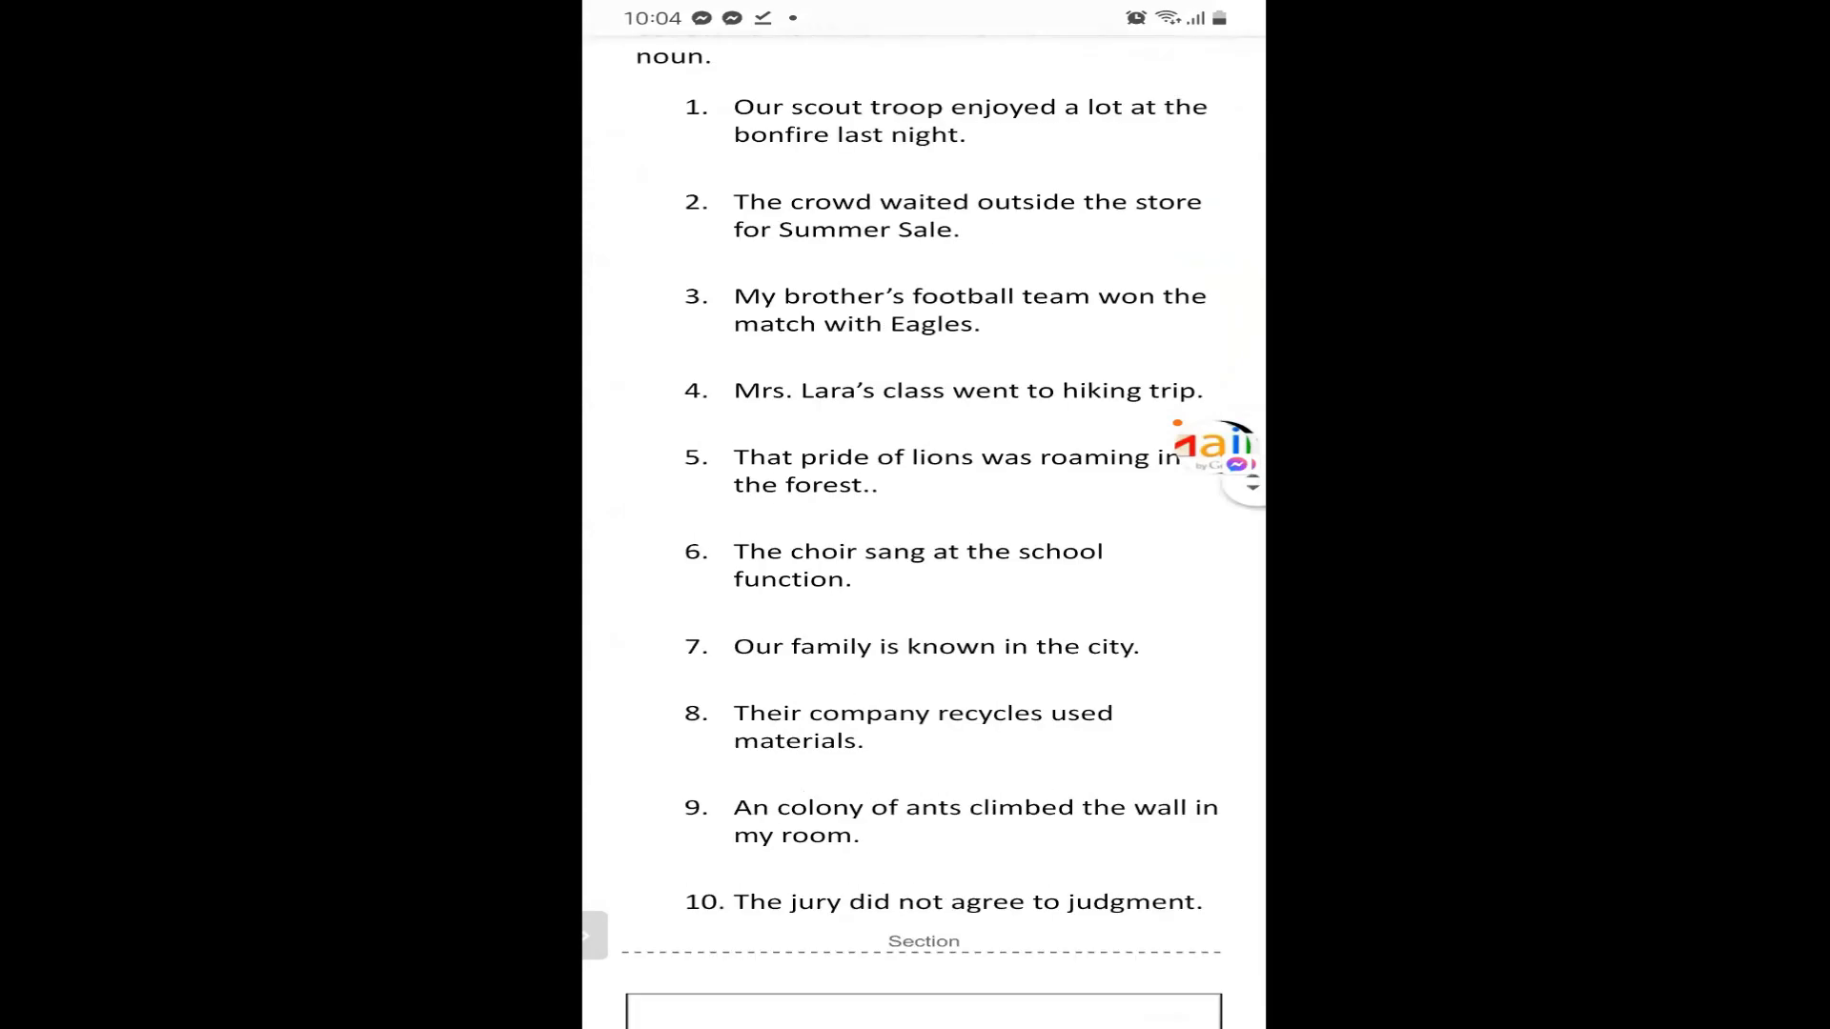
scroll(923, 553, "up", 3)
scroll(923, 553, "down", 6)
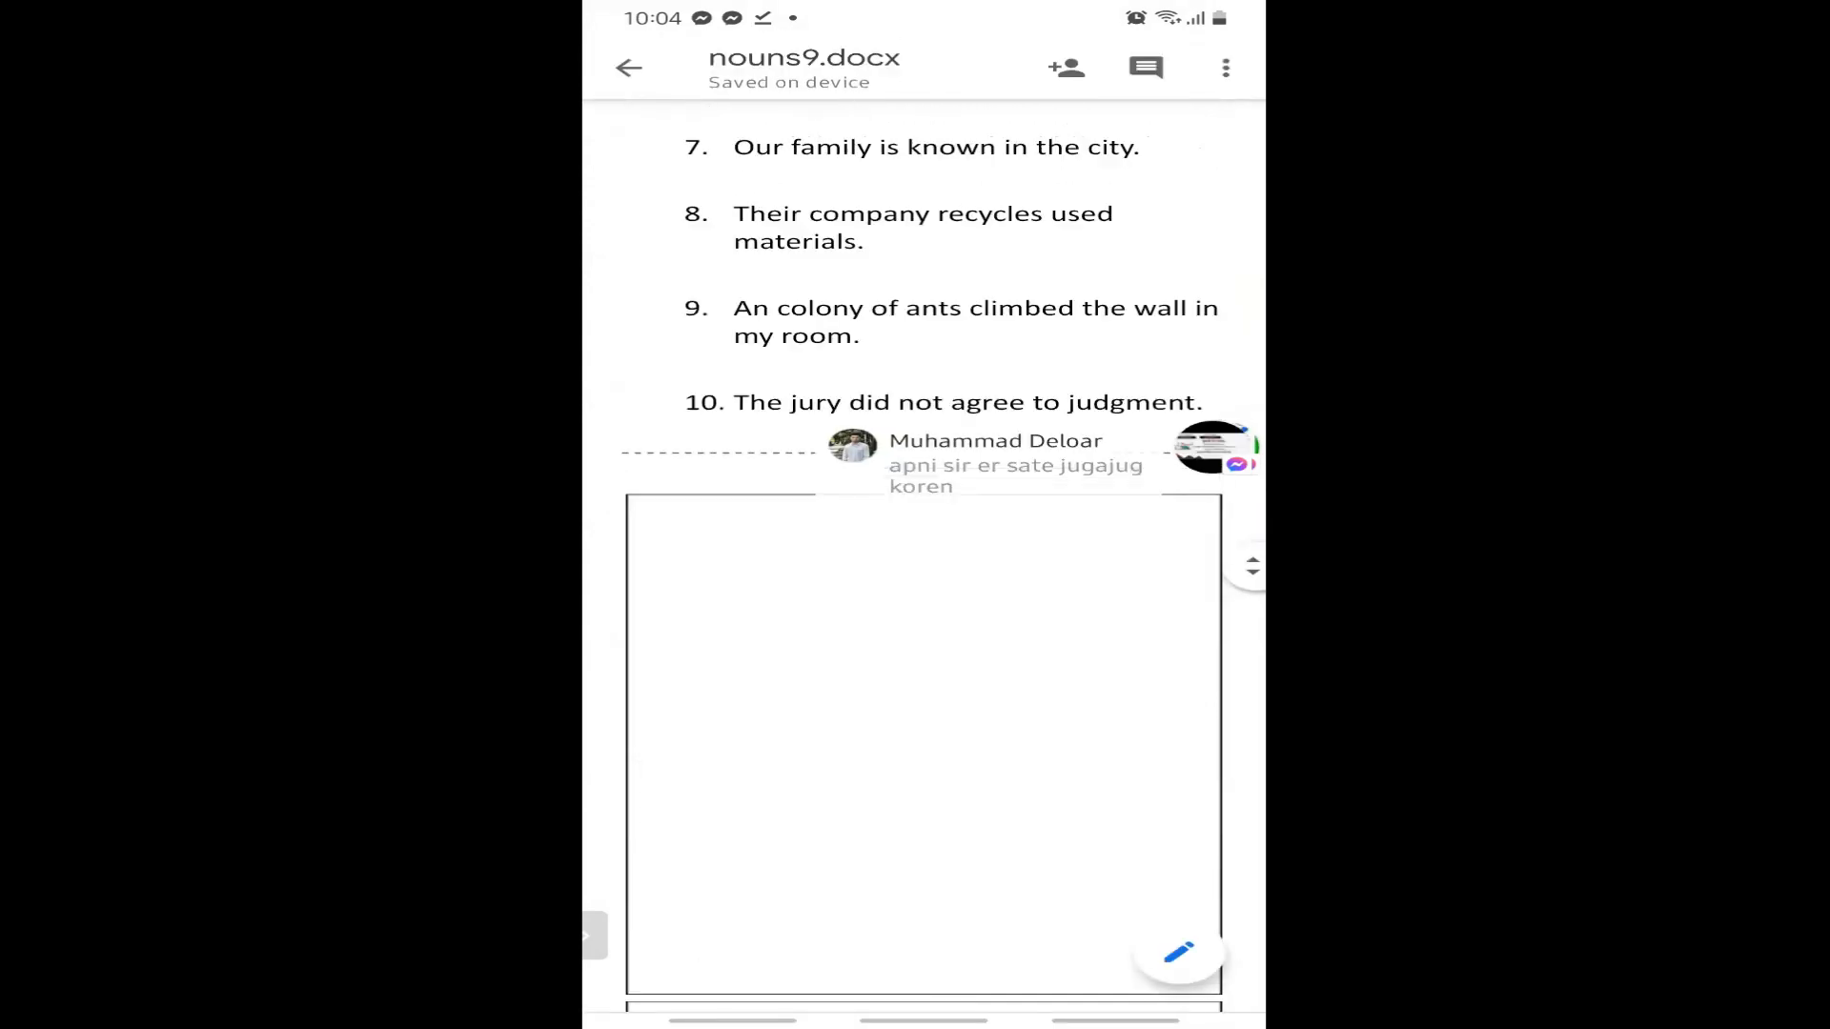
scroll(924, 553, "up", 3)
scroll(923, 553, "up", 3)
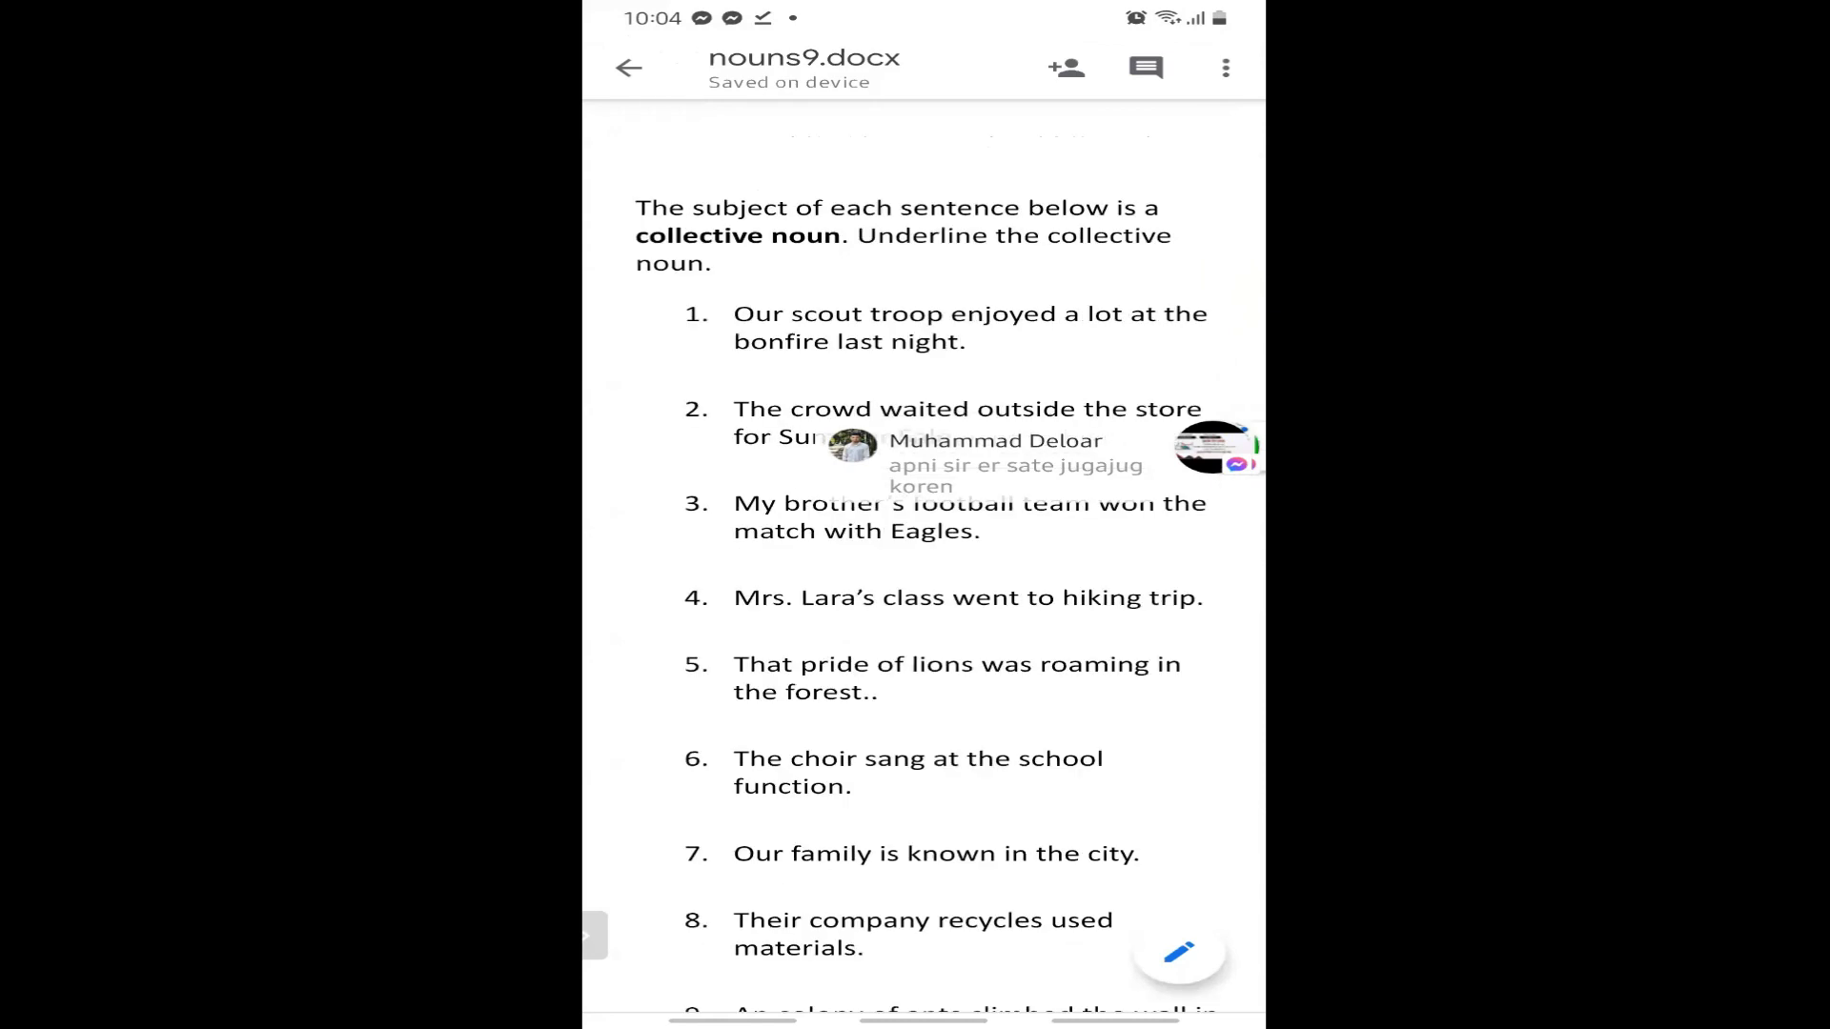
scroll(923, 553, "up", 1)
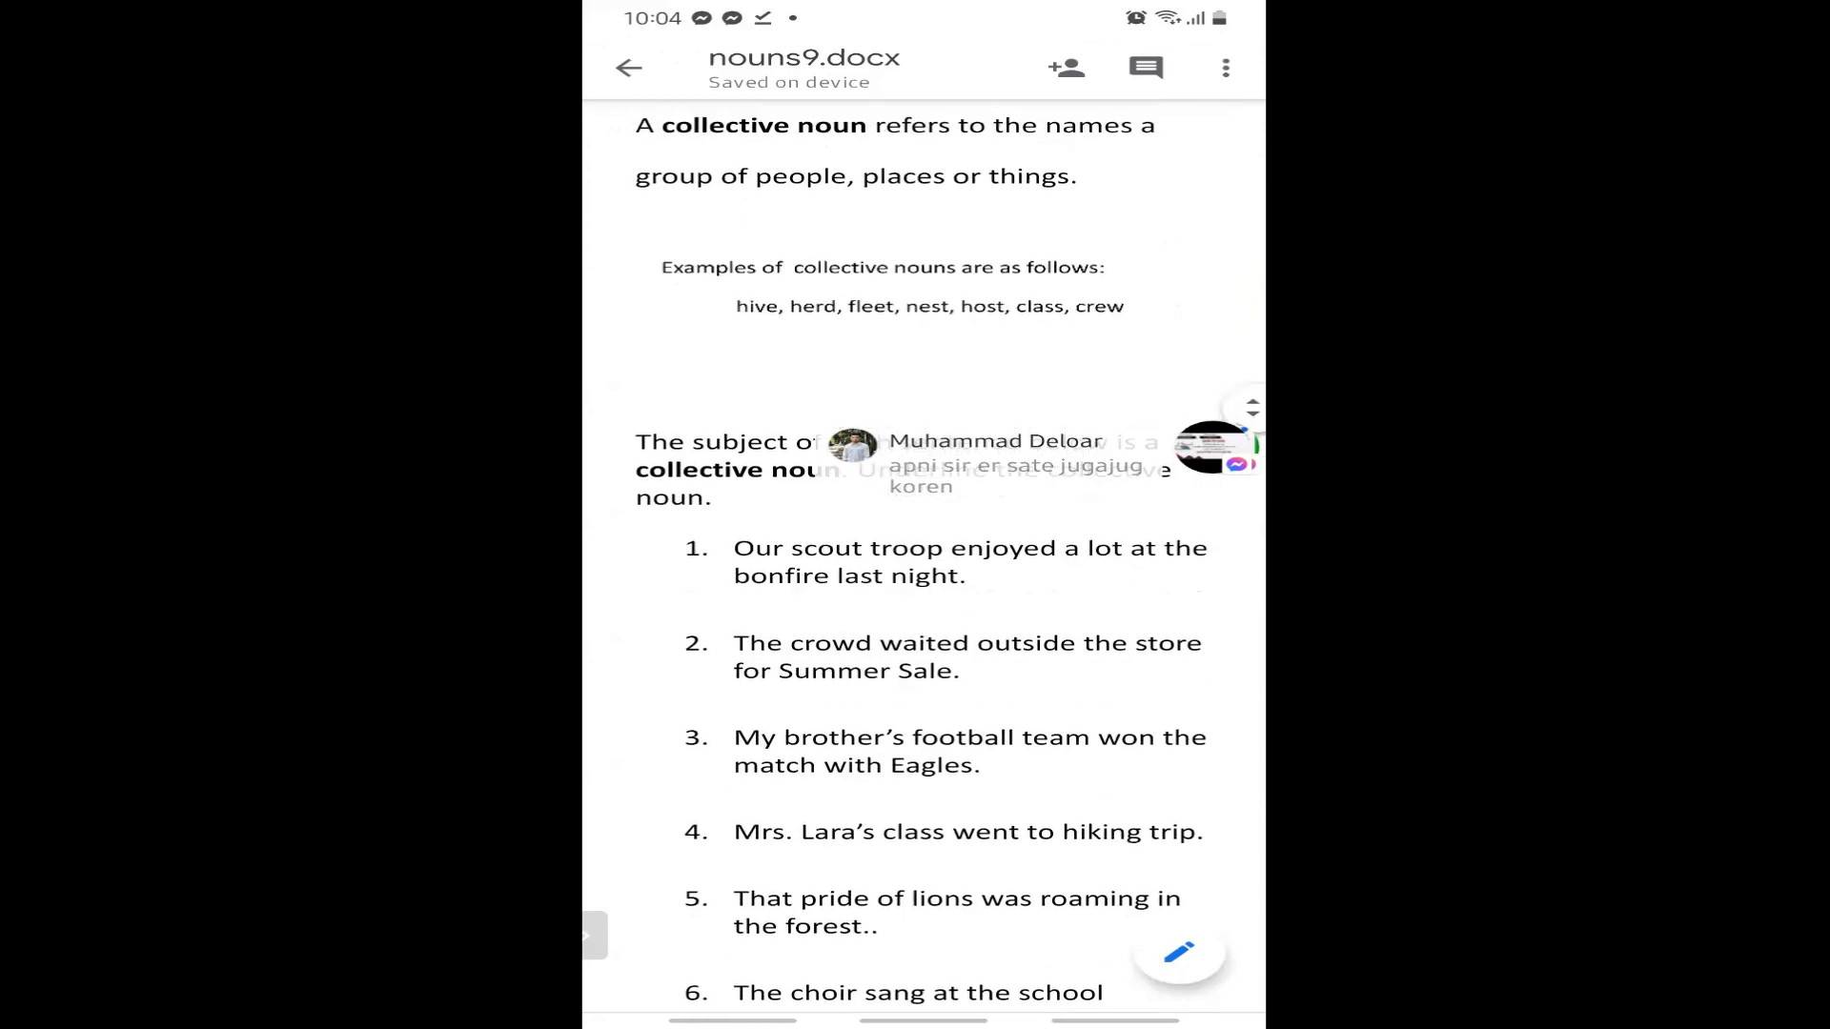
left_click(1213, 446)
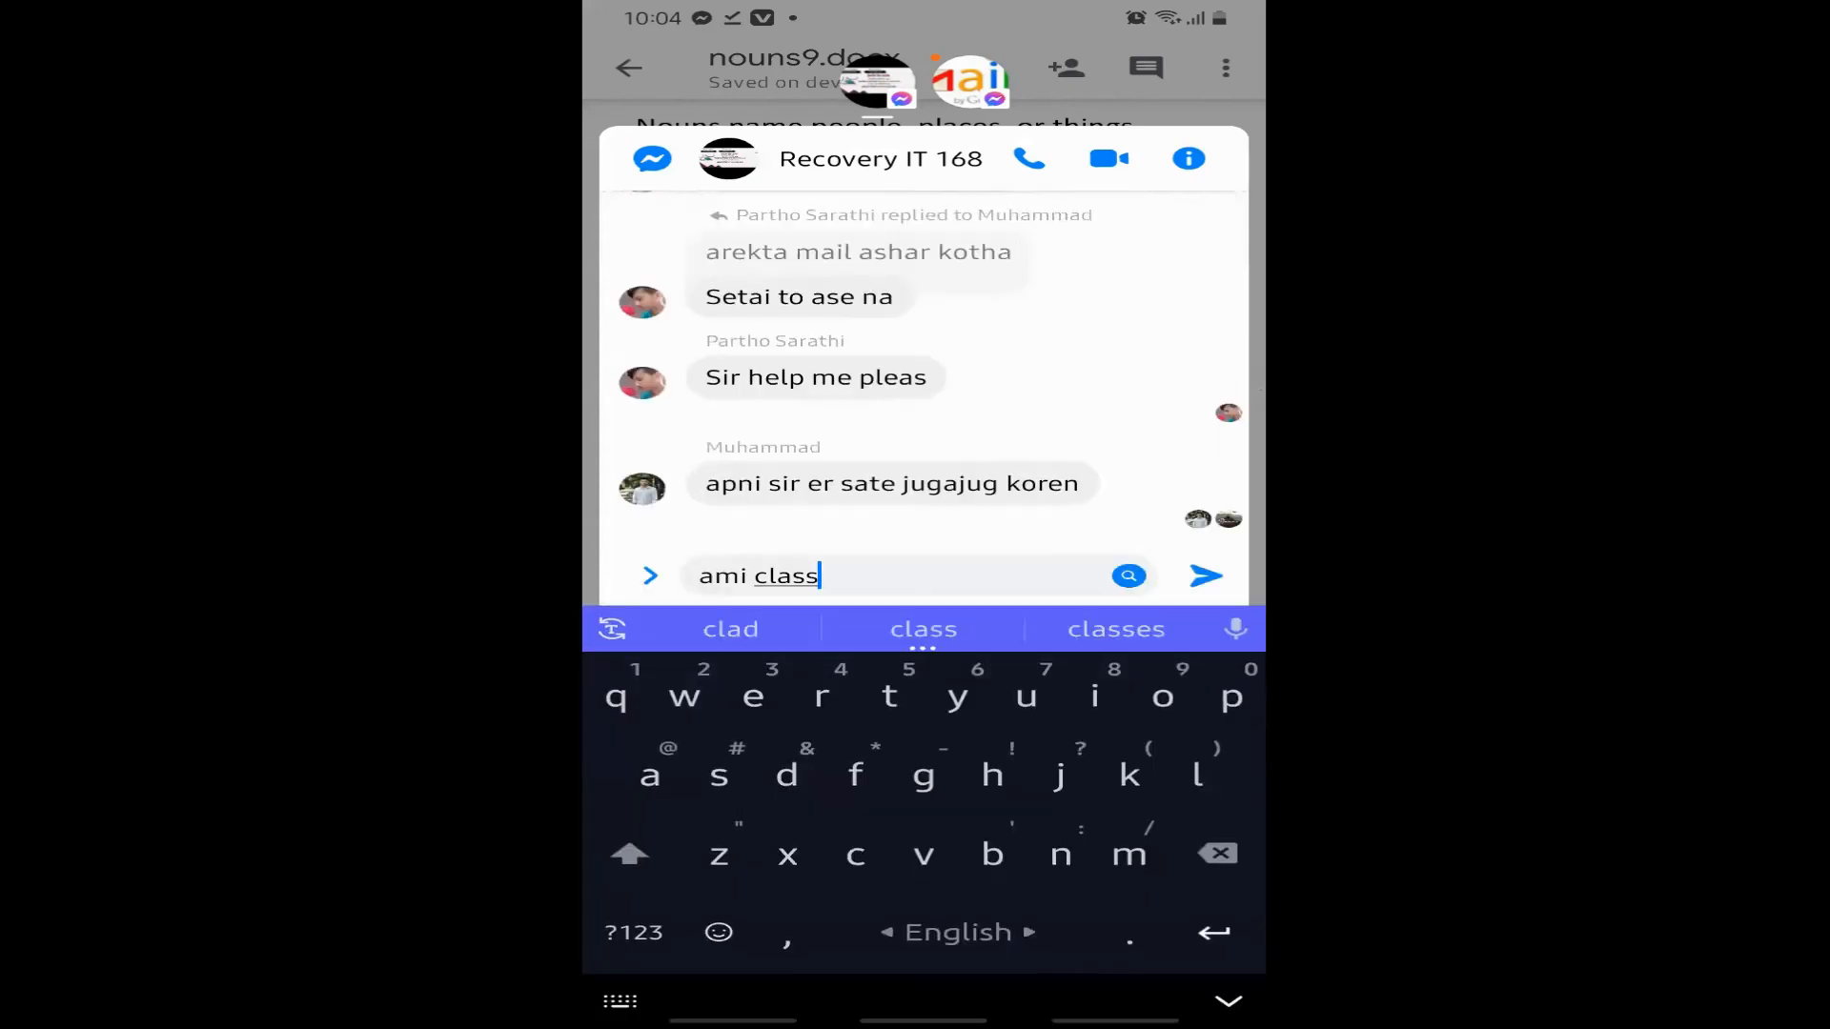
Send the replies 'ami class e ace' and 'wait' in Messenger, then close the chat.
type("e ace")
key("Return")
type("wa")
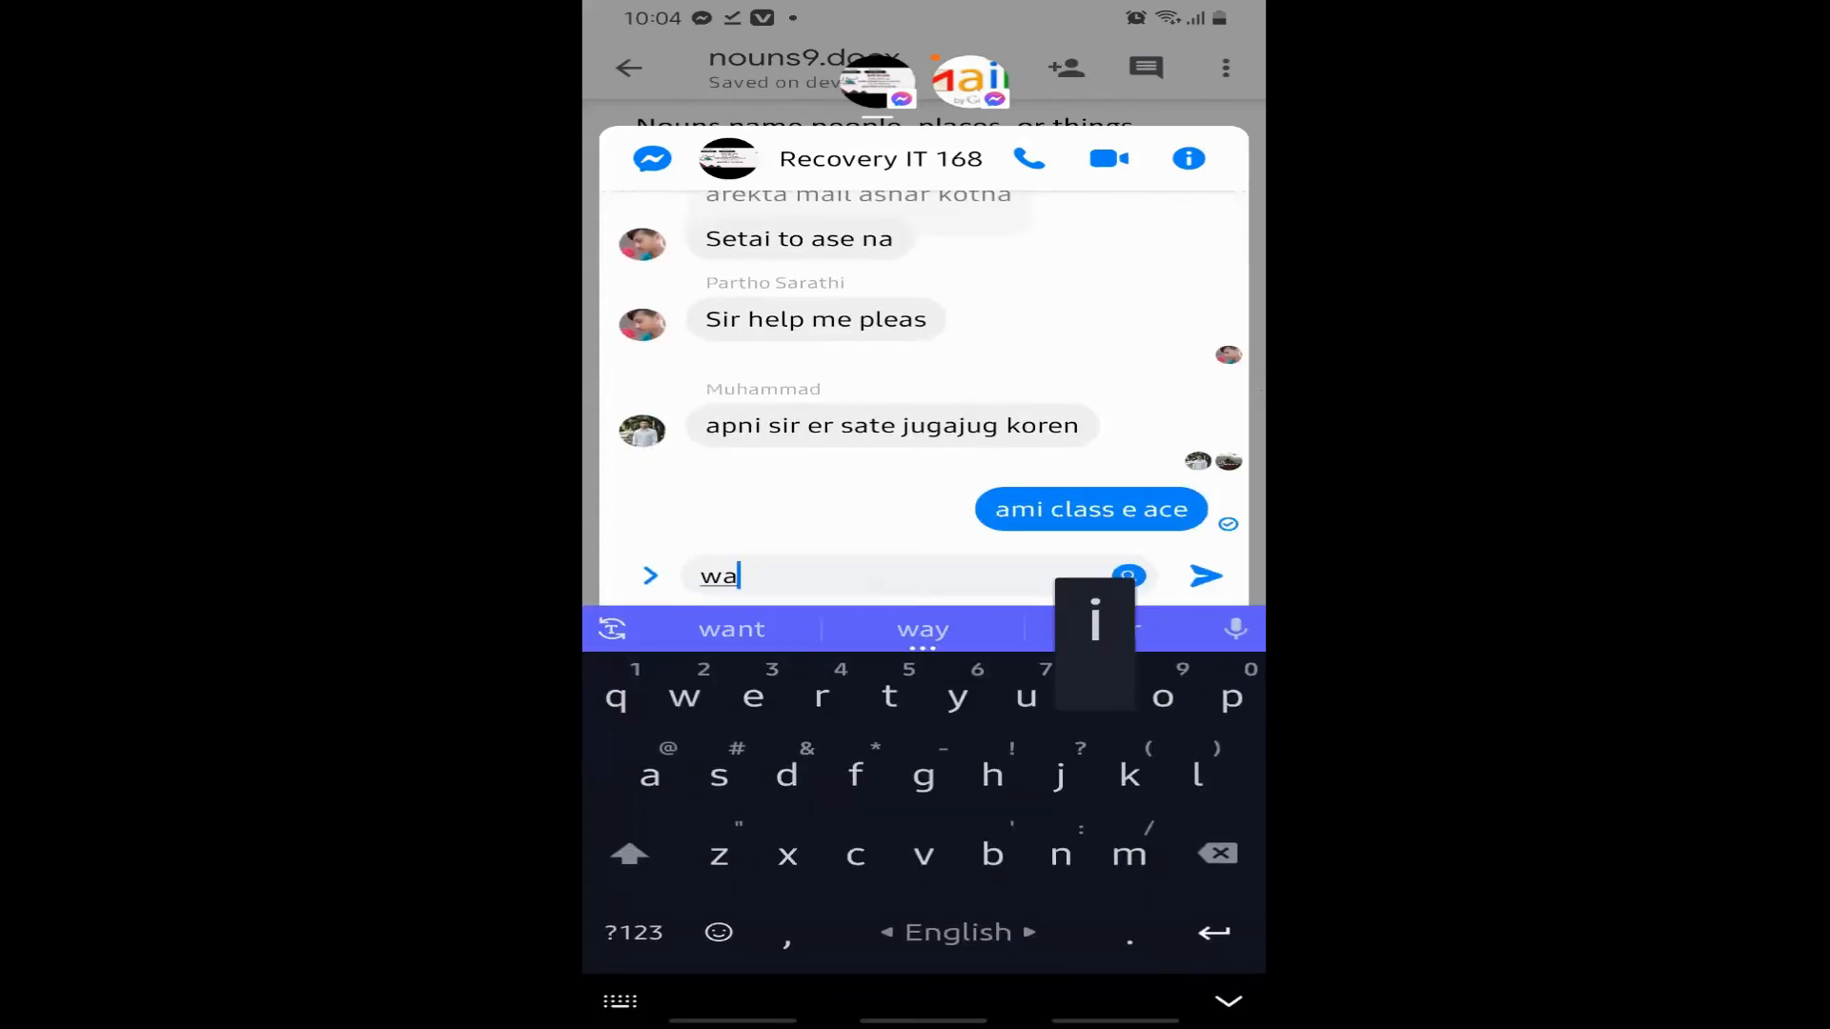
type("it")
key("Return")
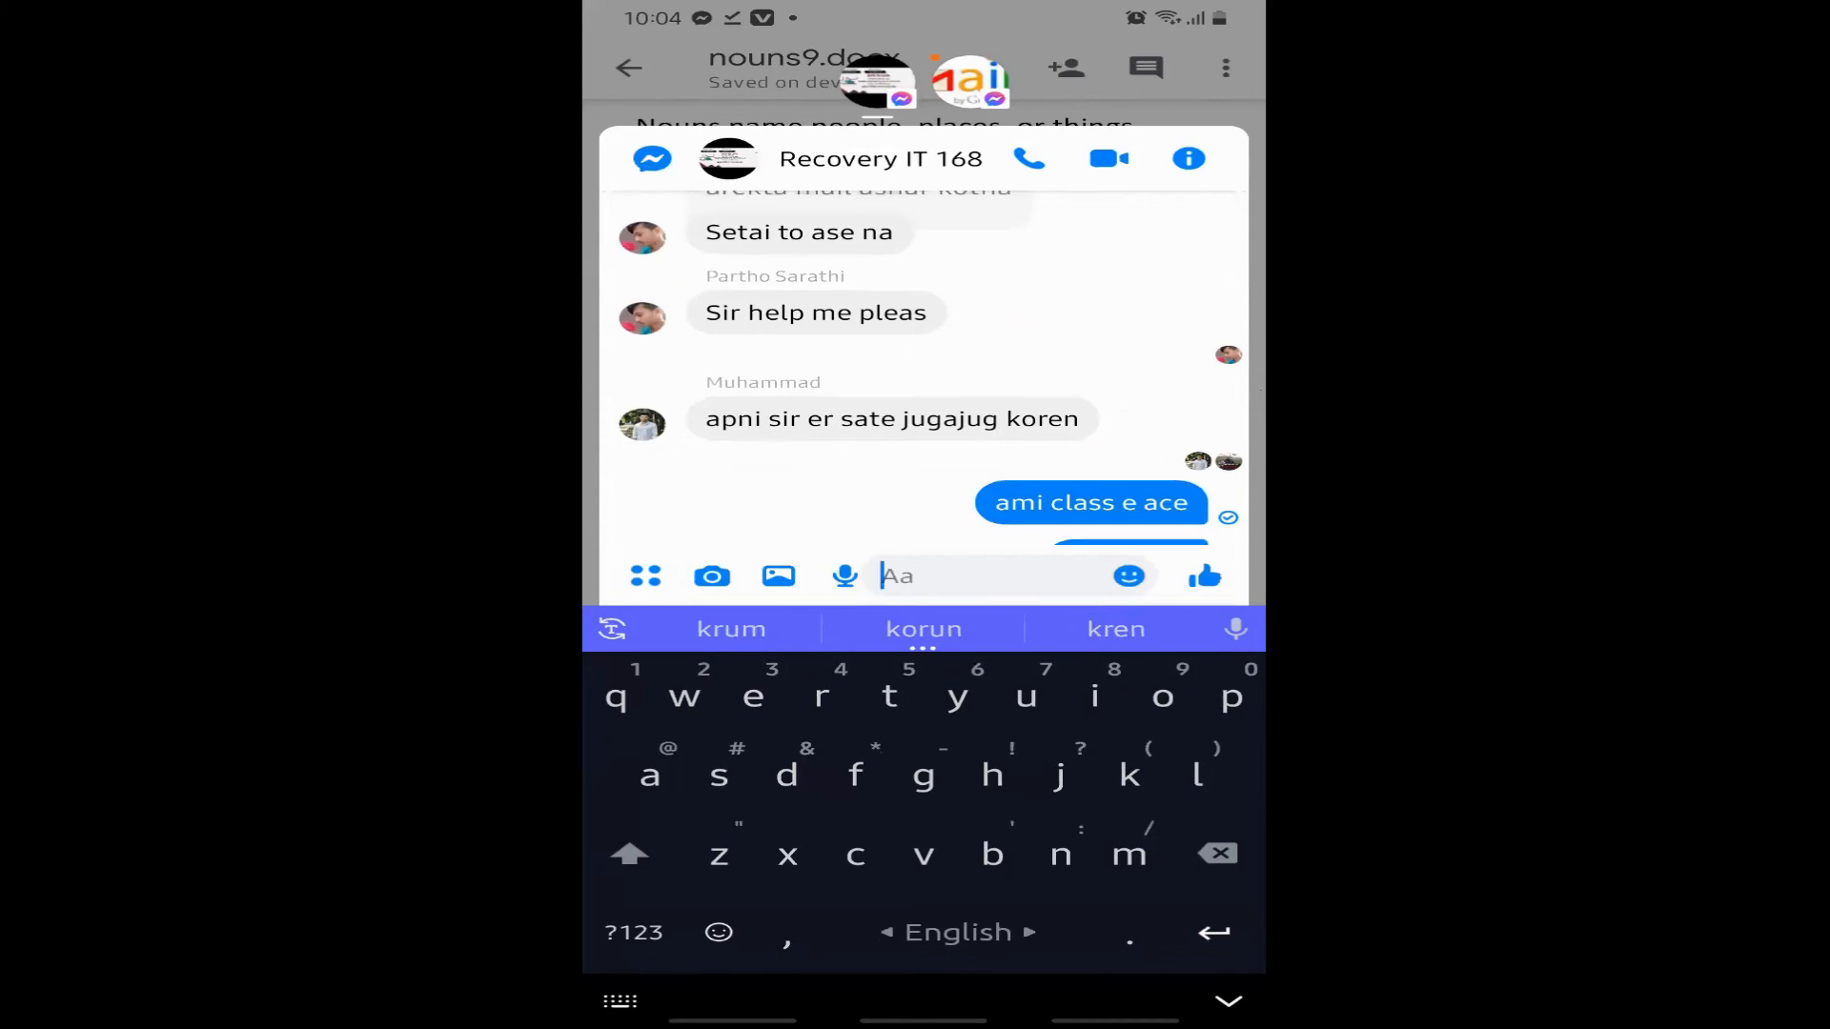
key("Escape")
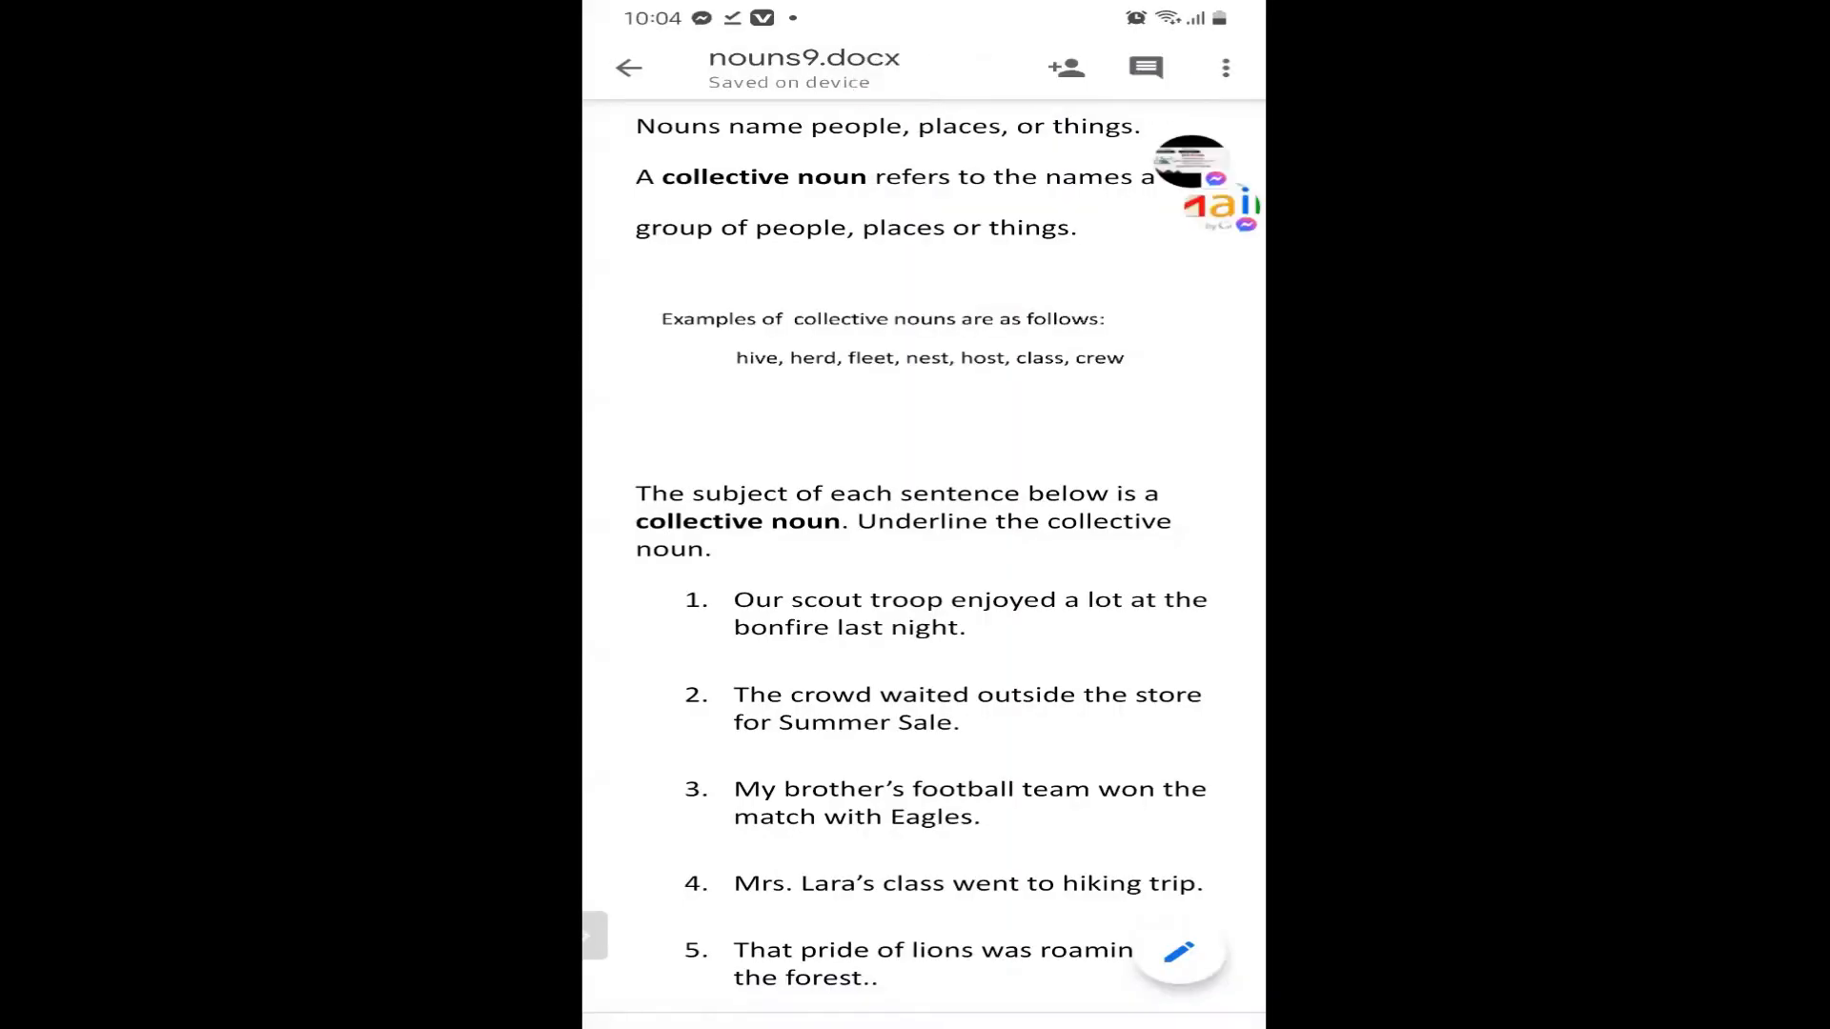
Scroll through the worksheet and select its upper empty box.
scroll(924, 534, "down", 10)
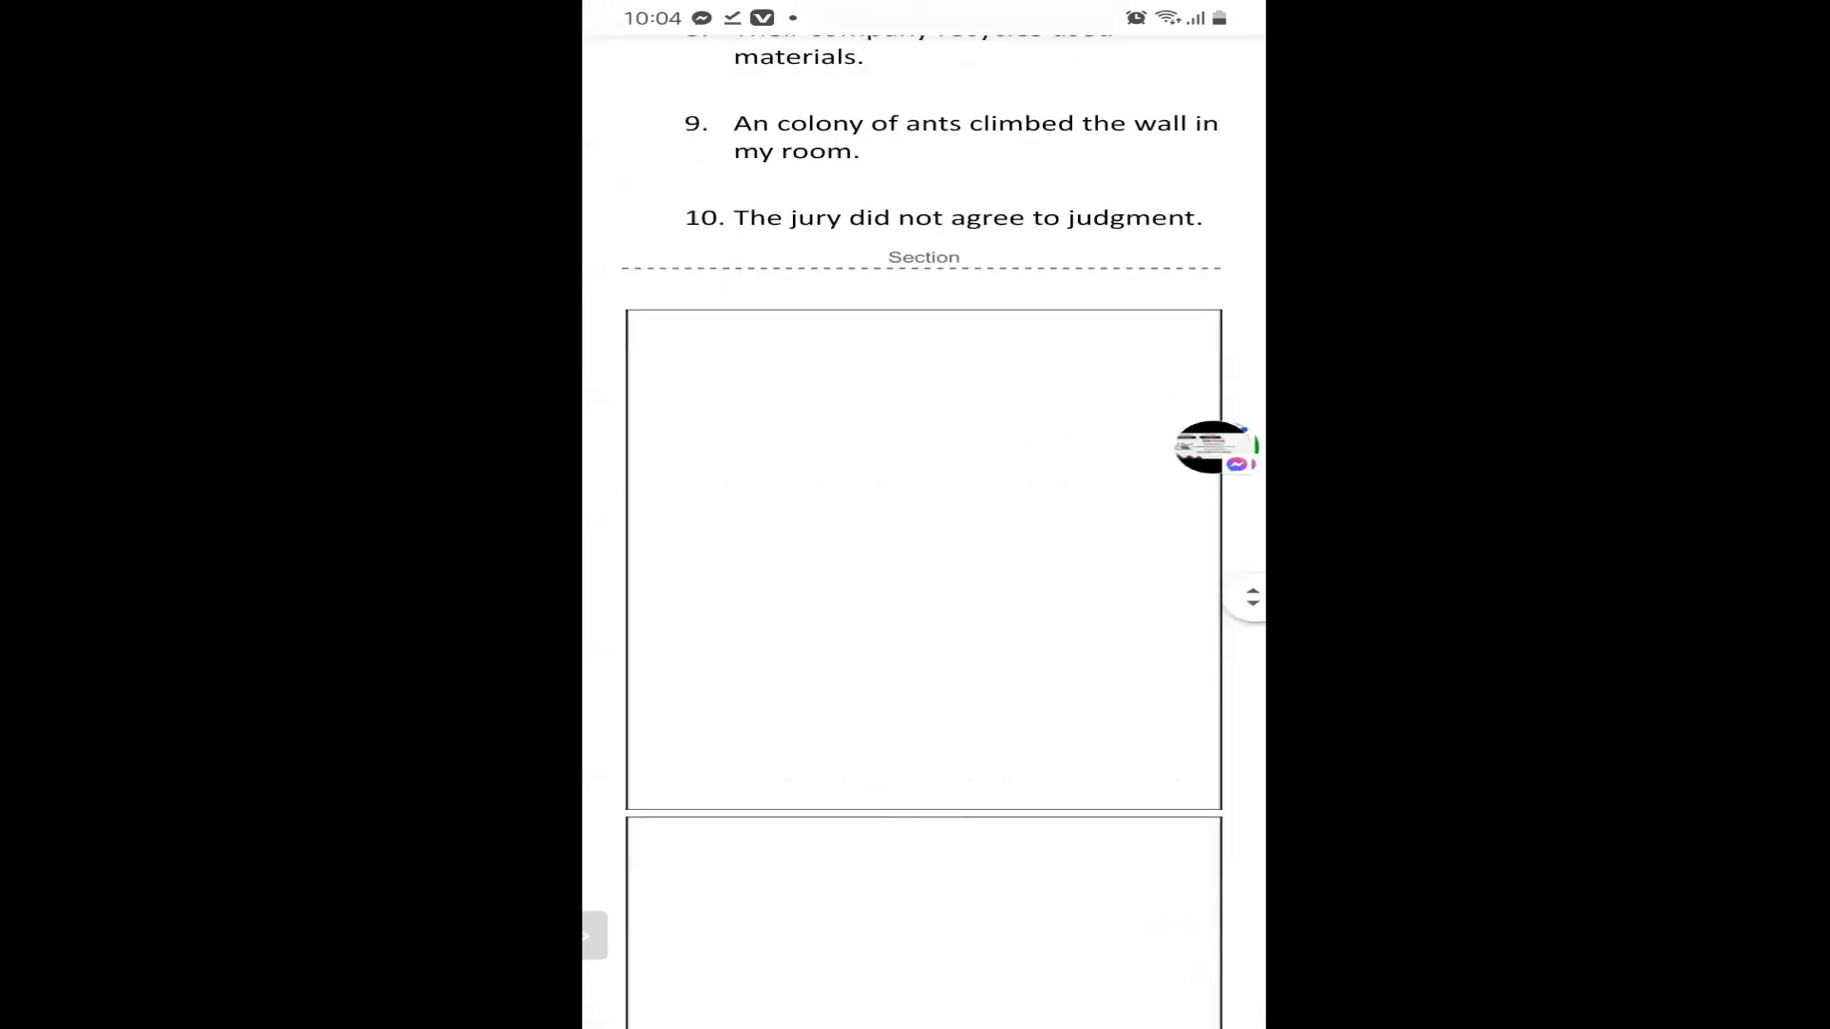
scroll(923, 534, "up", 8)
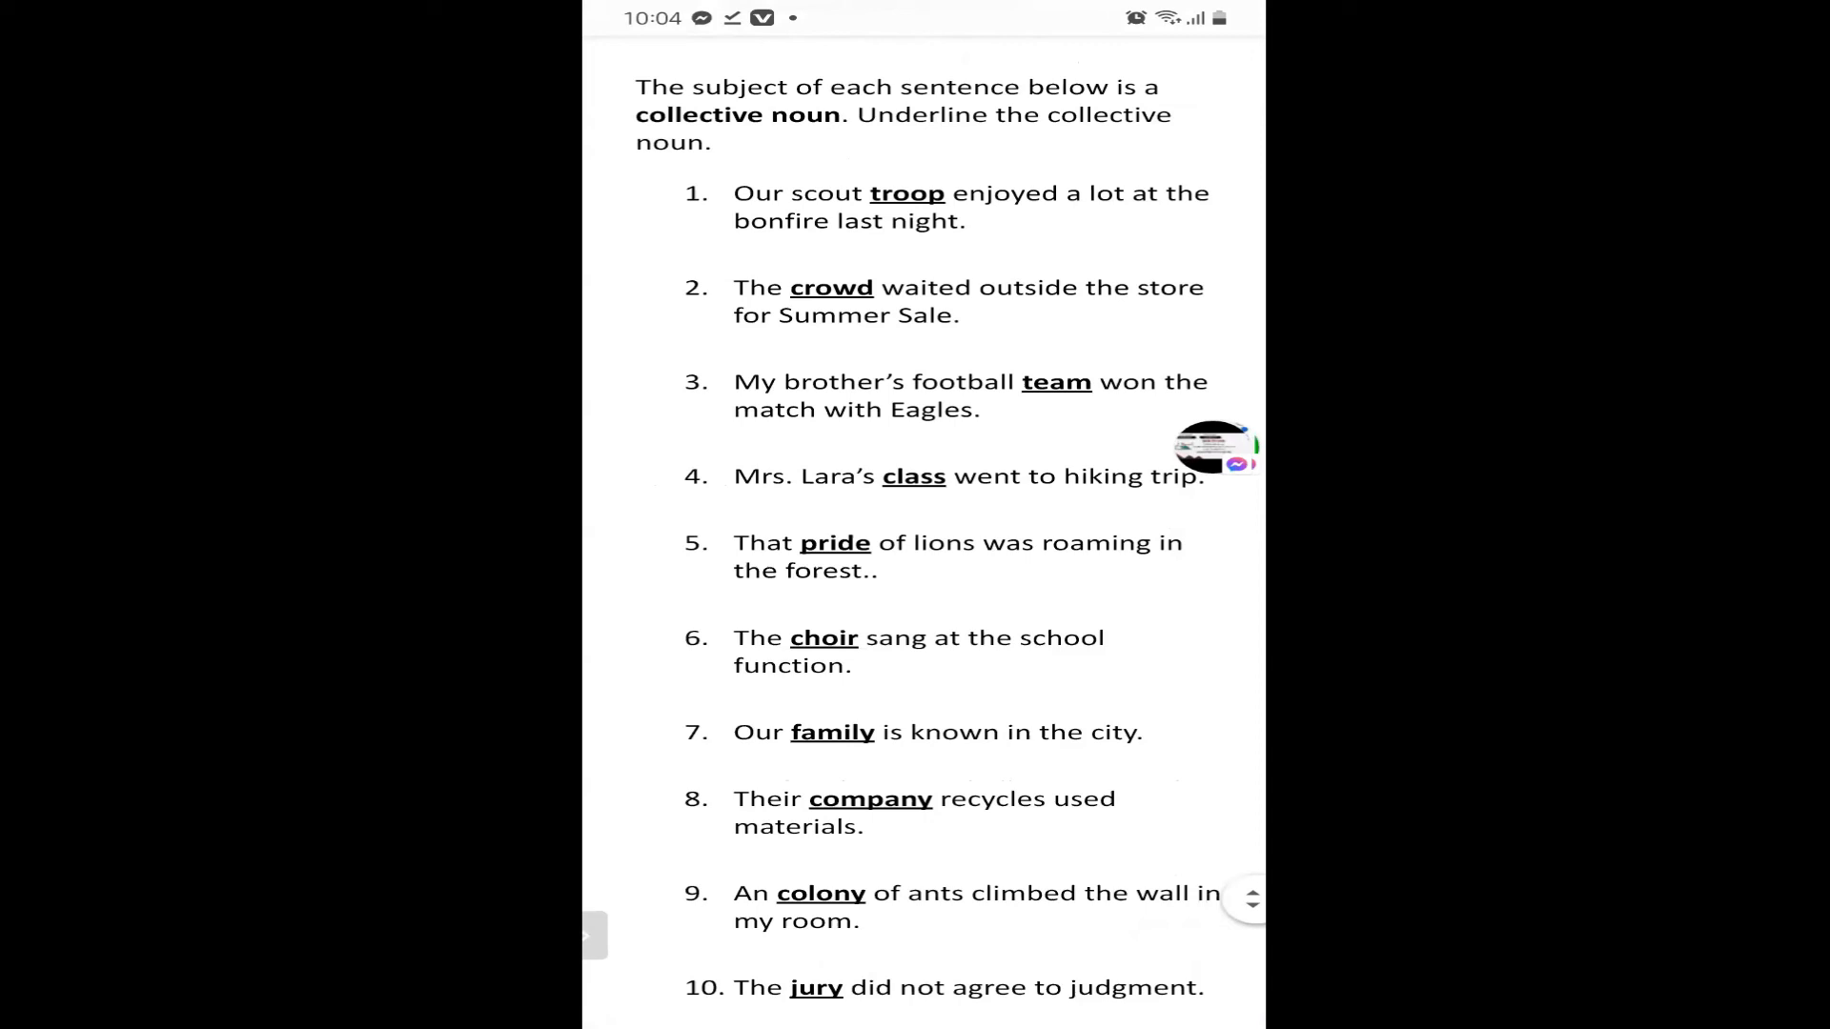
scroll(924, 534, "down", 10)
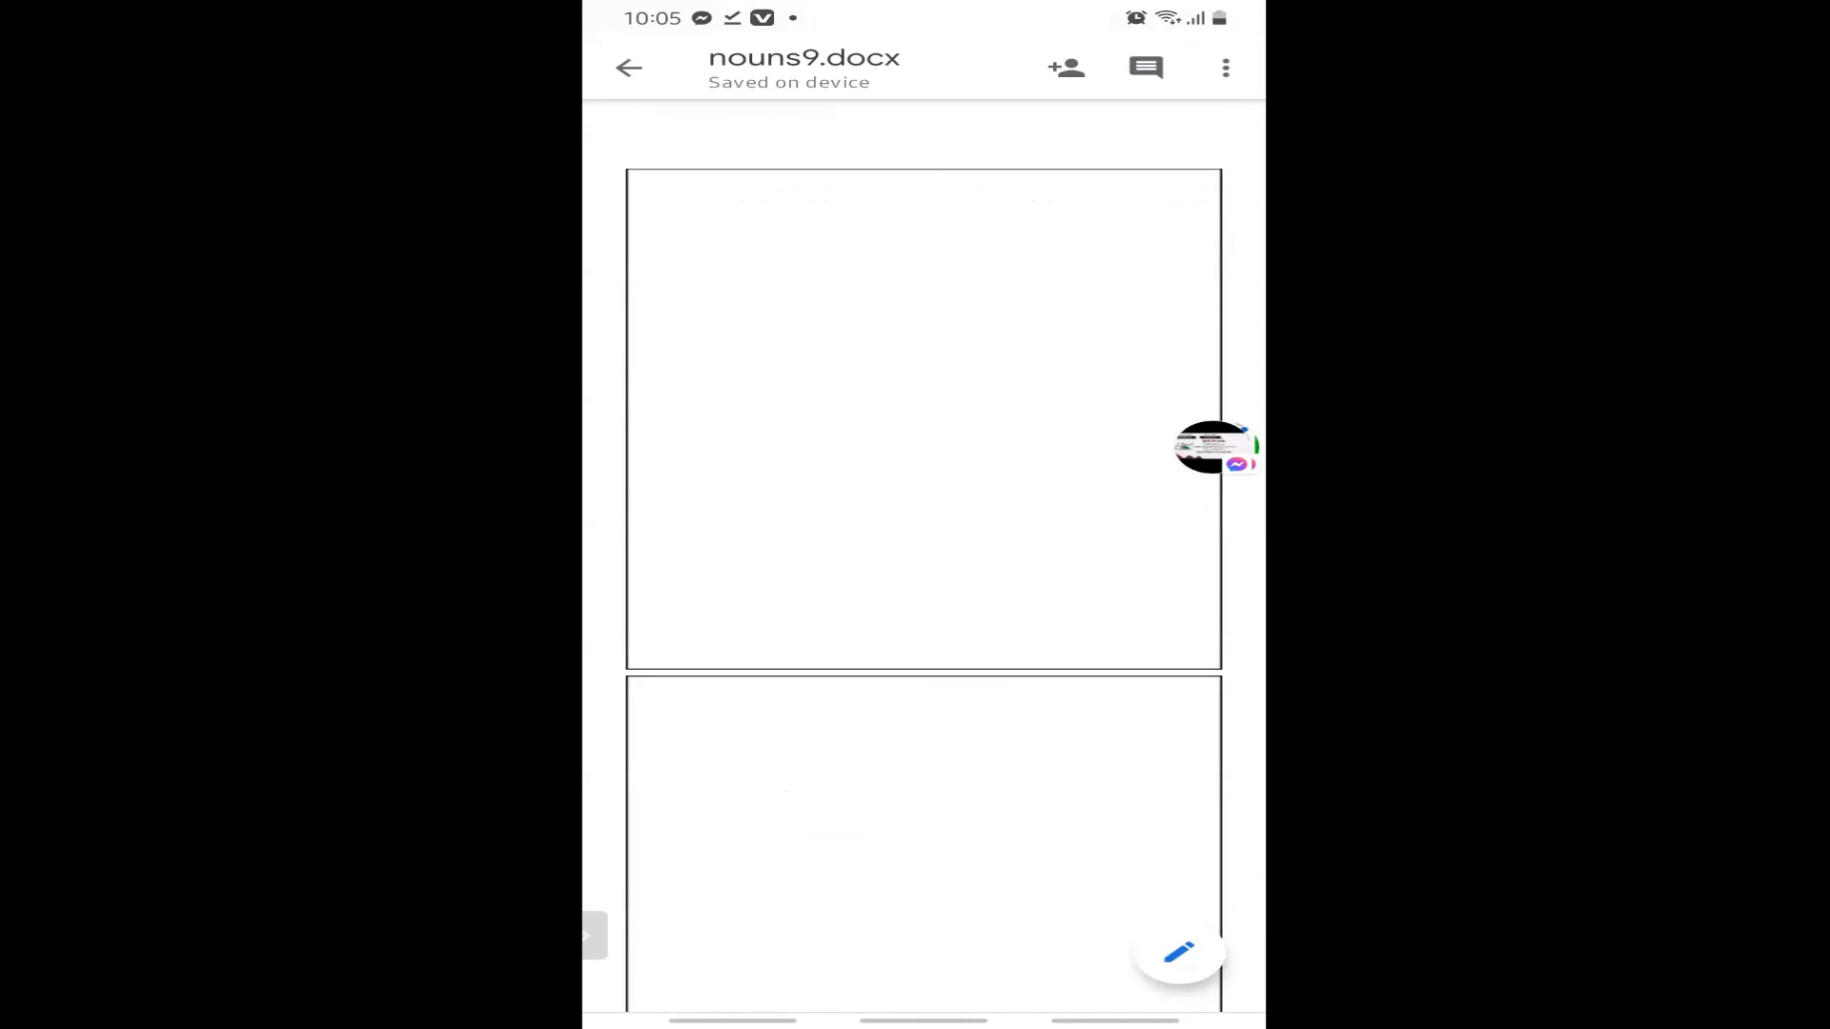
left_click(923, 420)
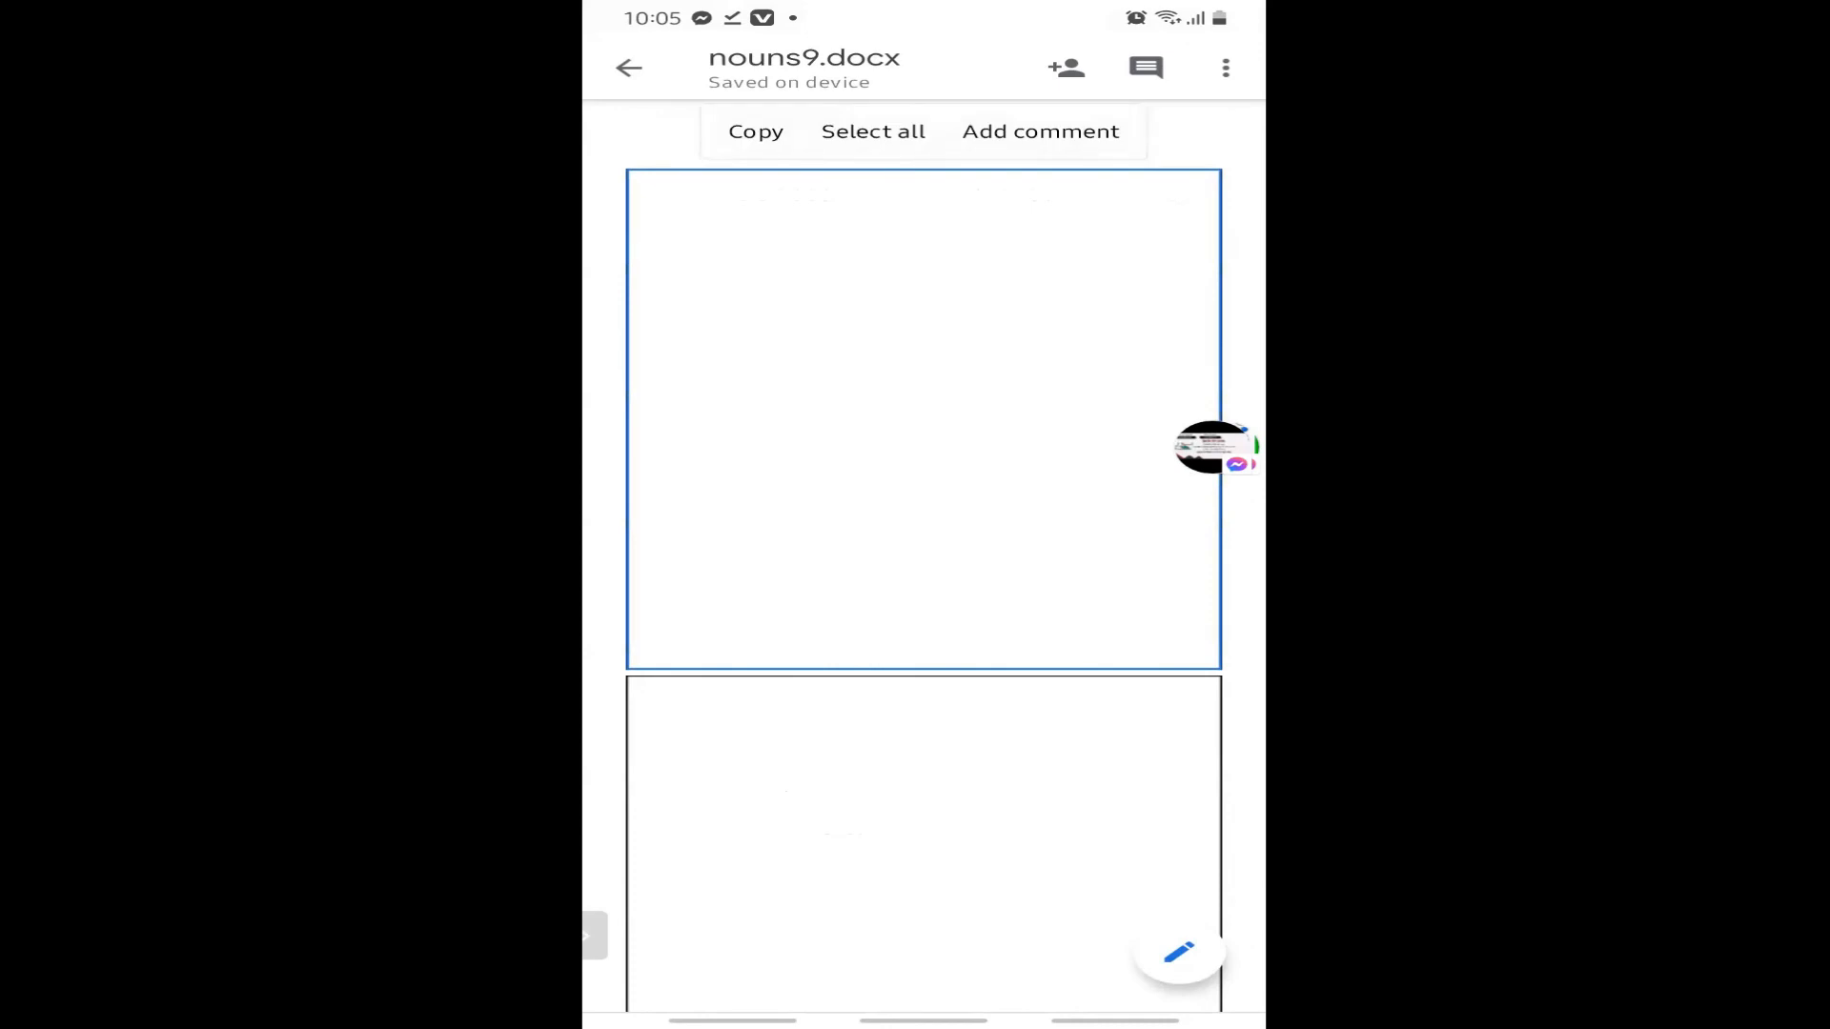
scroll(923, 553, "down", 1)
scroll(923, 571, "down", 5)
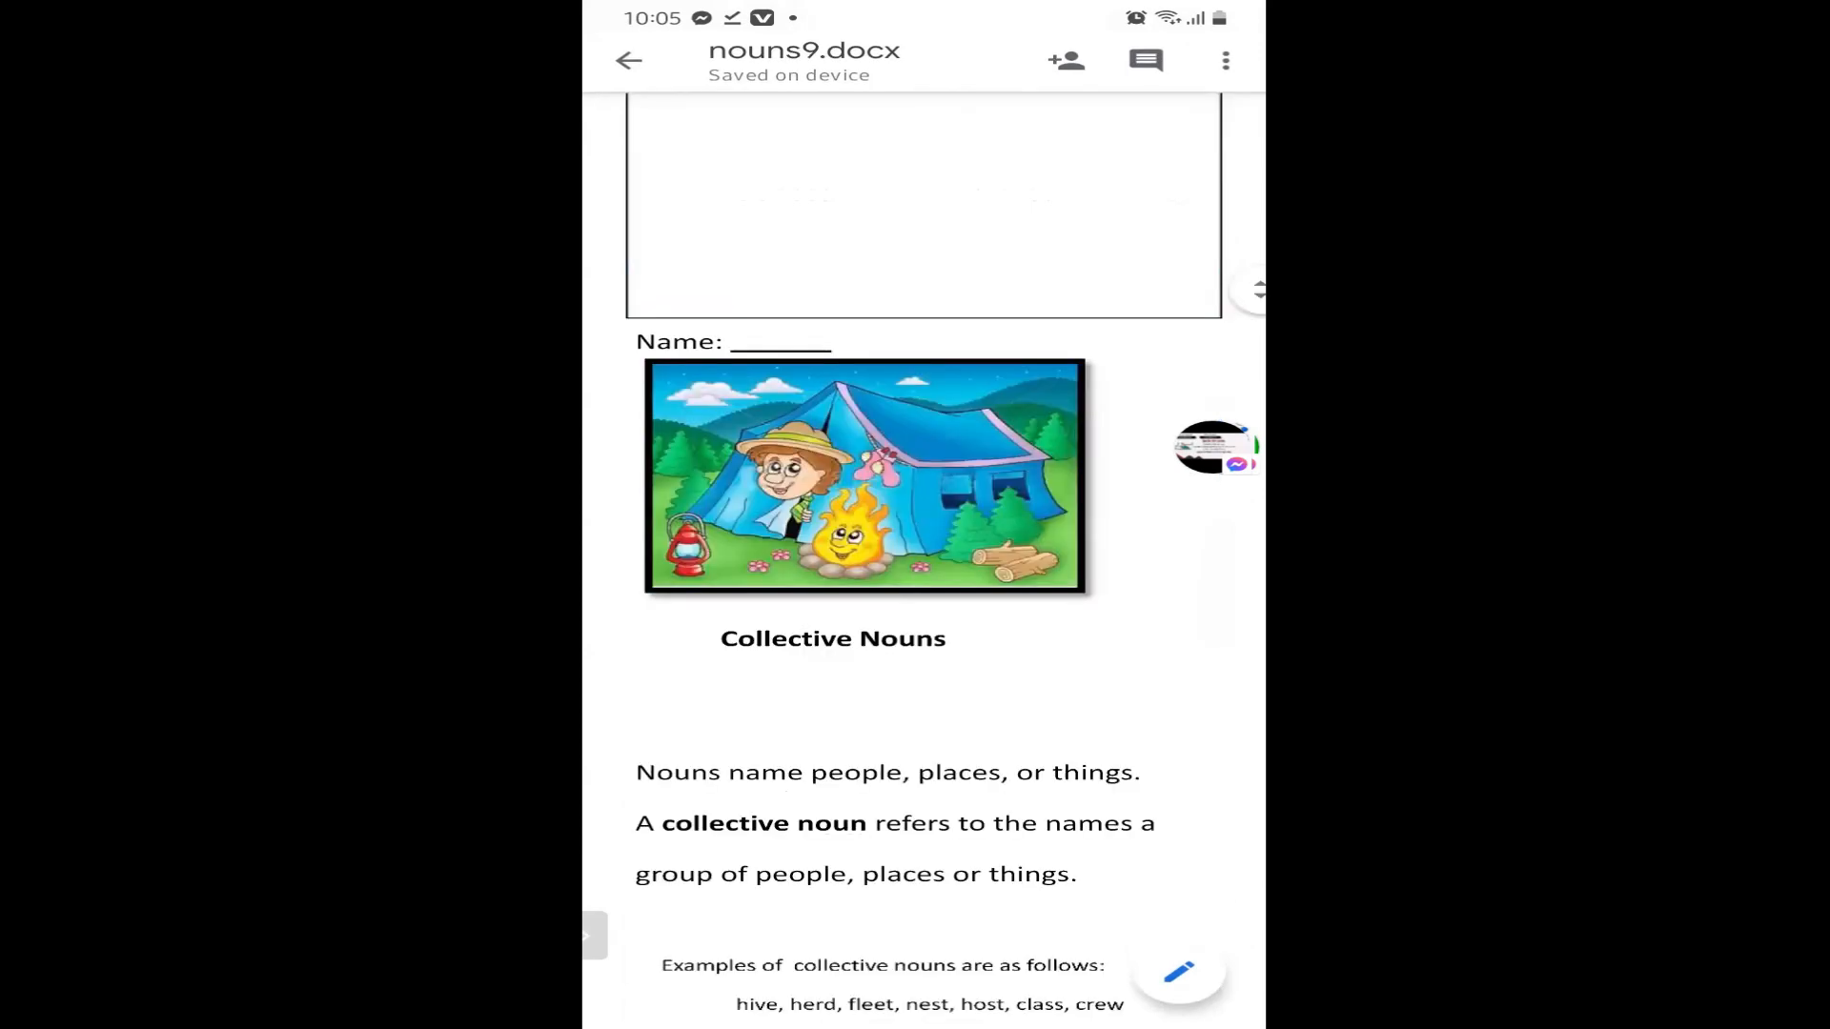
scroll(923, 572, "down", 6)
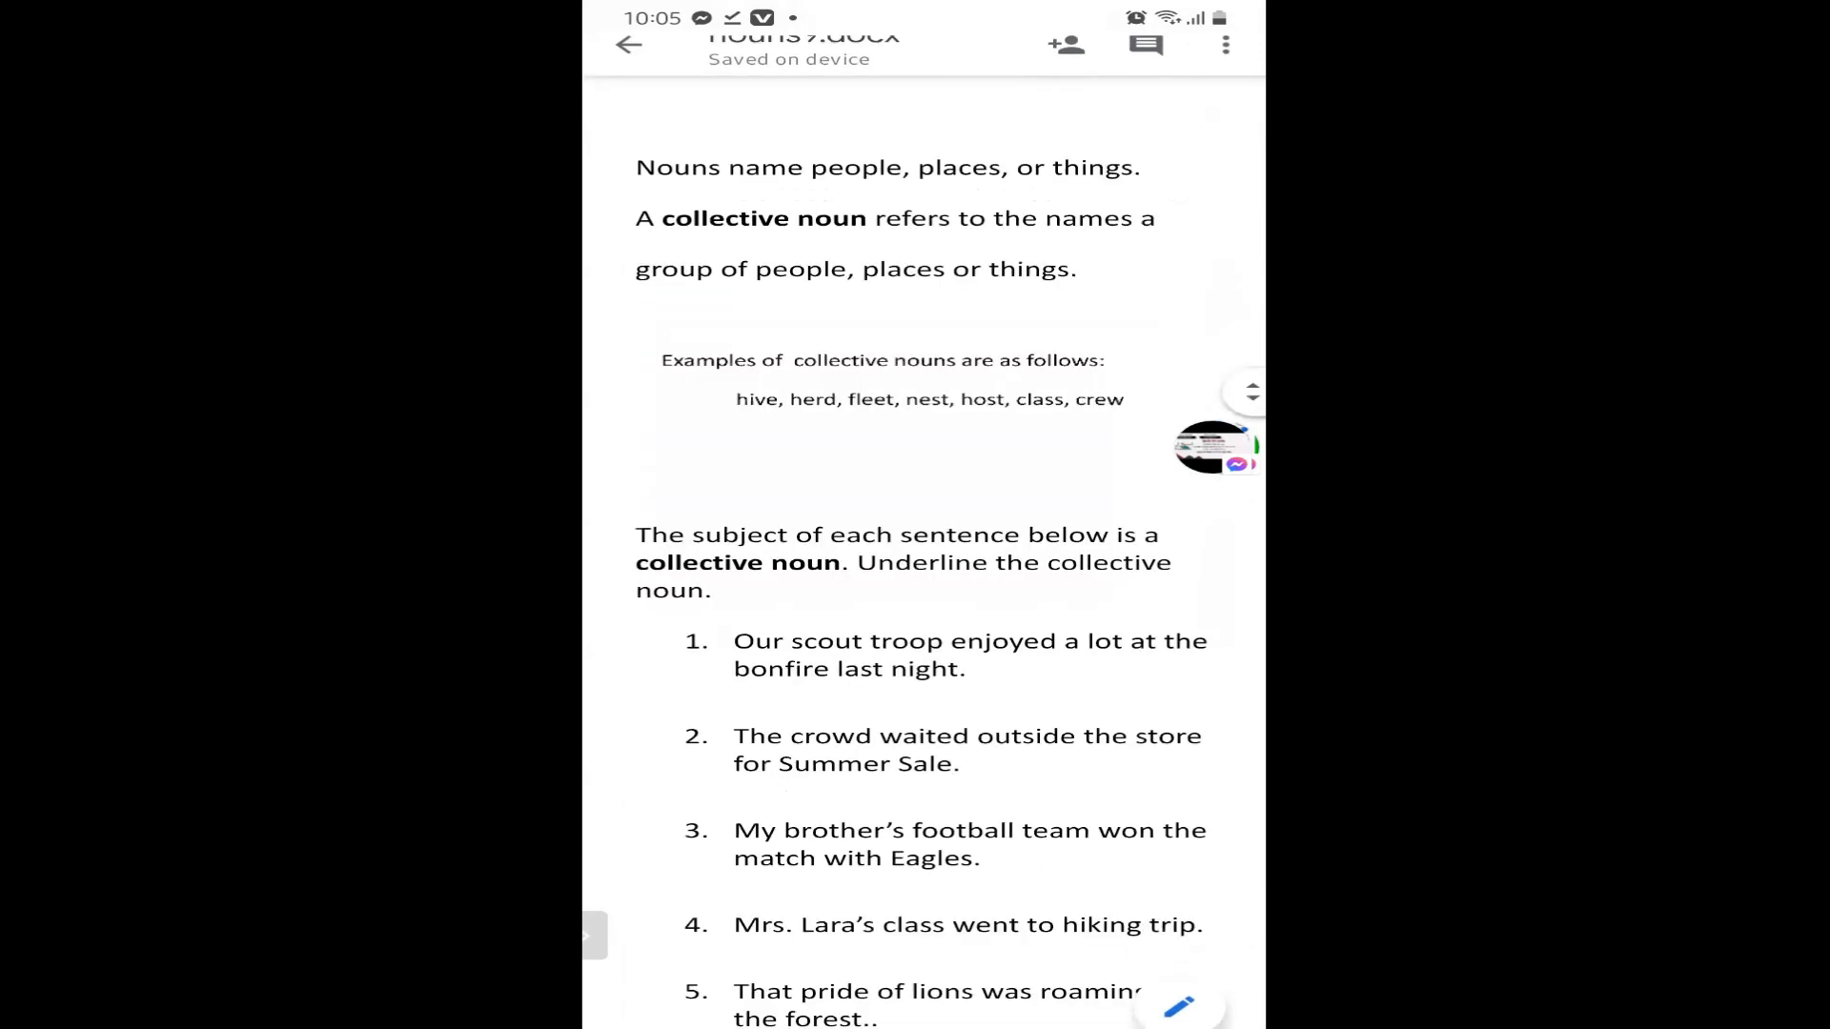
scroll(923, 572, "down", 13)
left_click(923, 420)
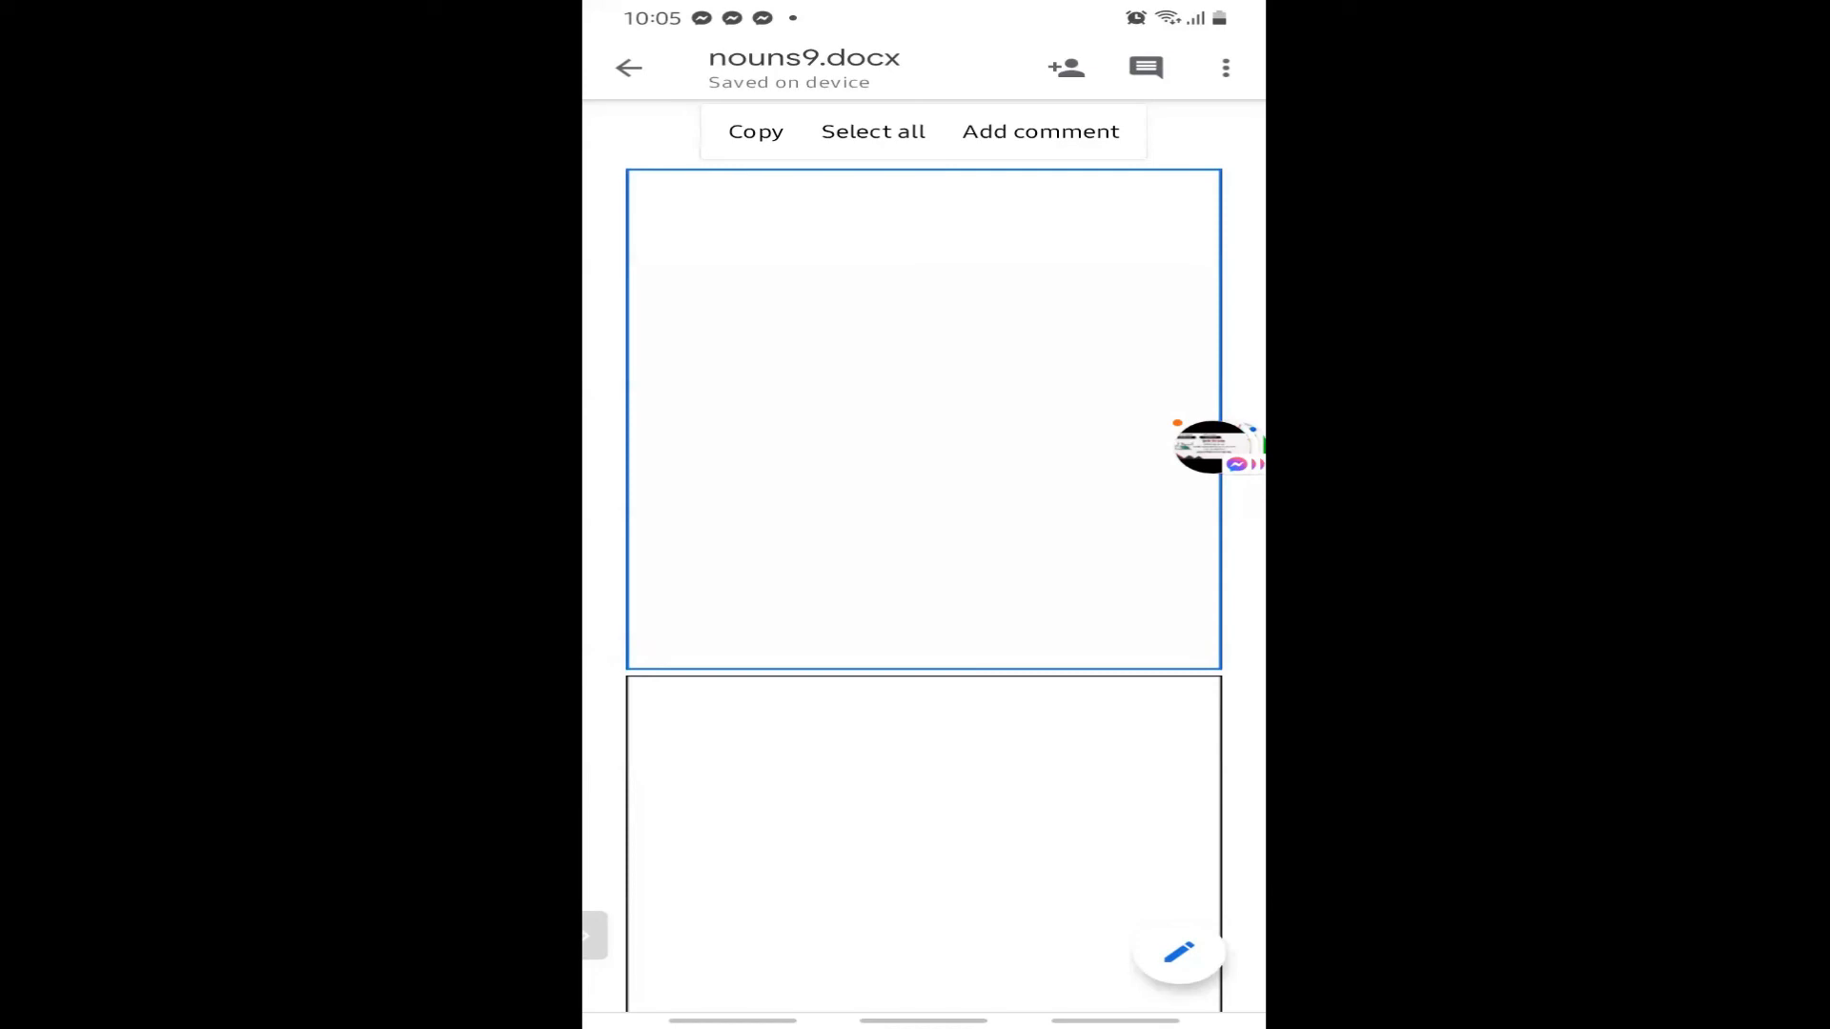
Scroll further down the worksheet, then bring up the phone's recent-apps overview.
scroll(923, 553, "down", 3)
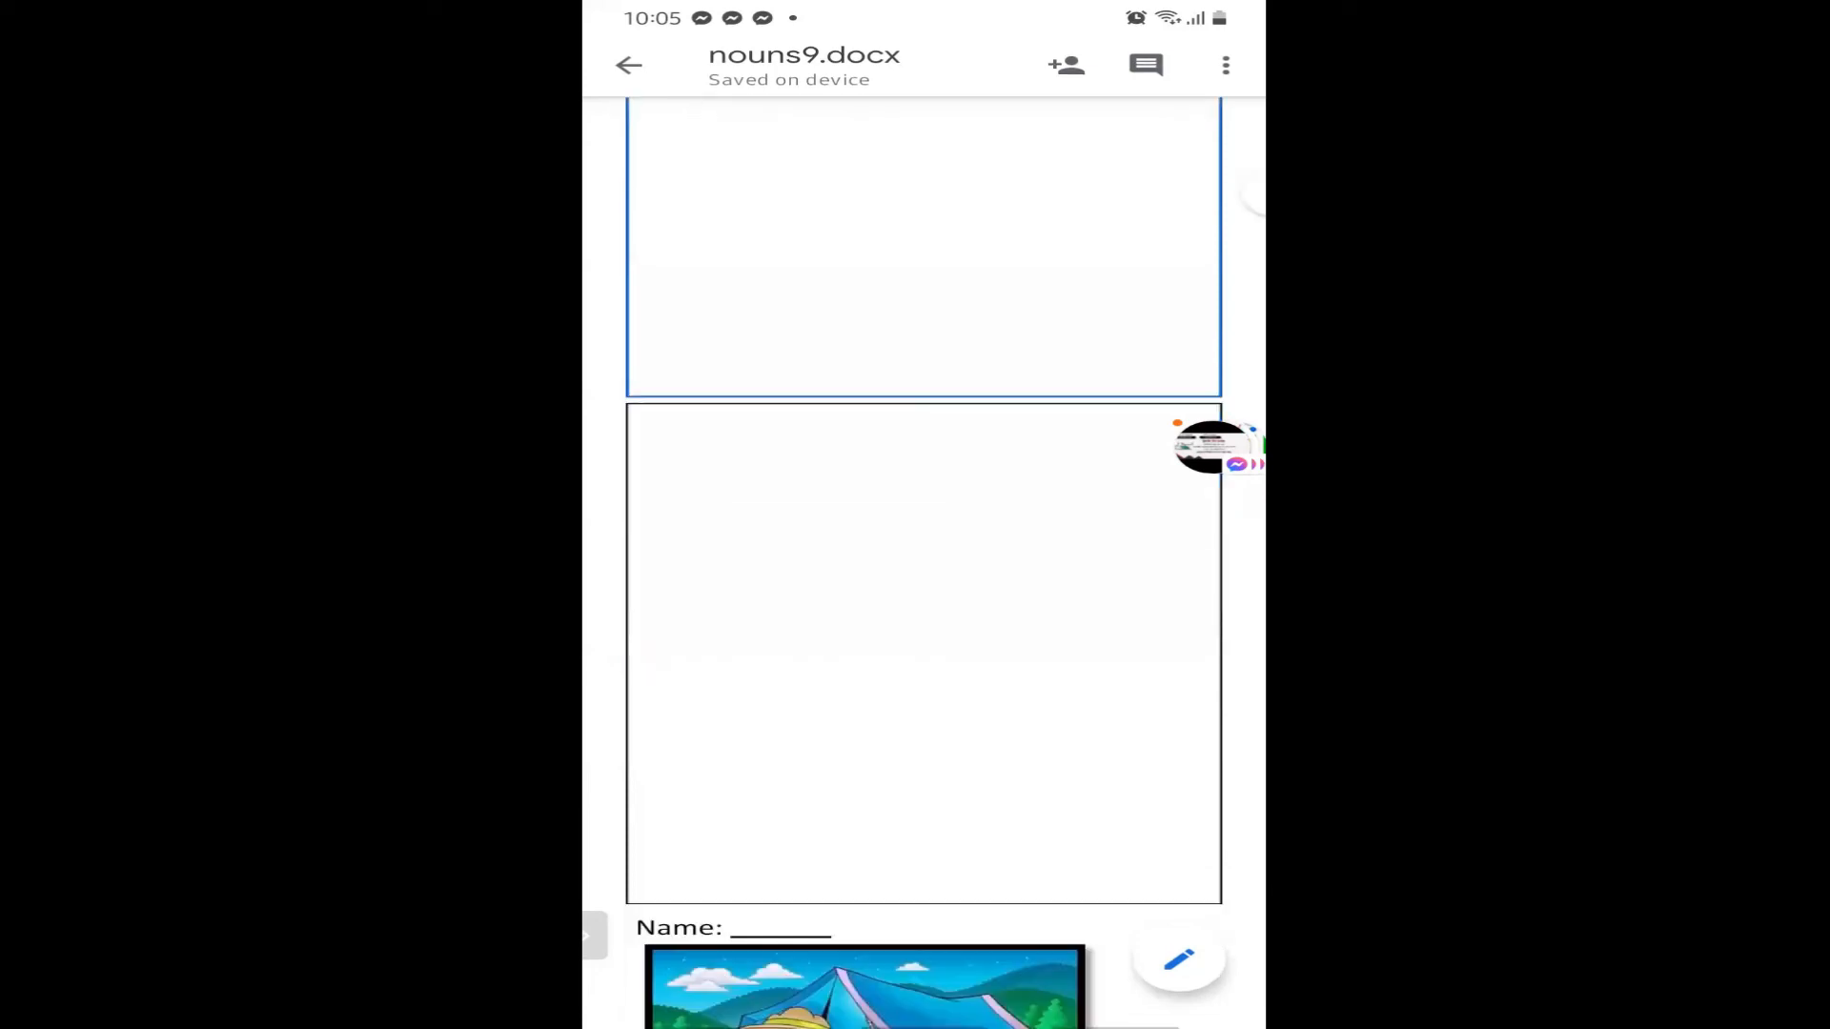
scroll(923, 552, "down", 3)
scroll(924, 553, "down", 3)
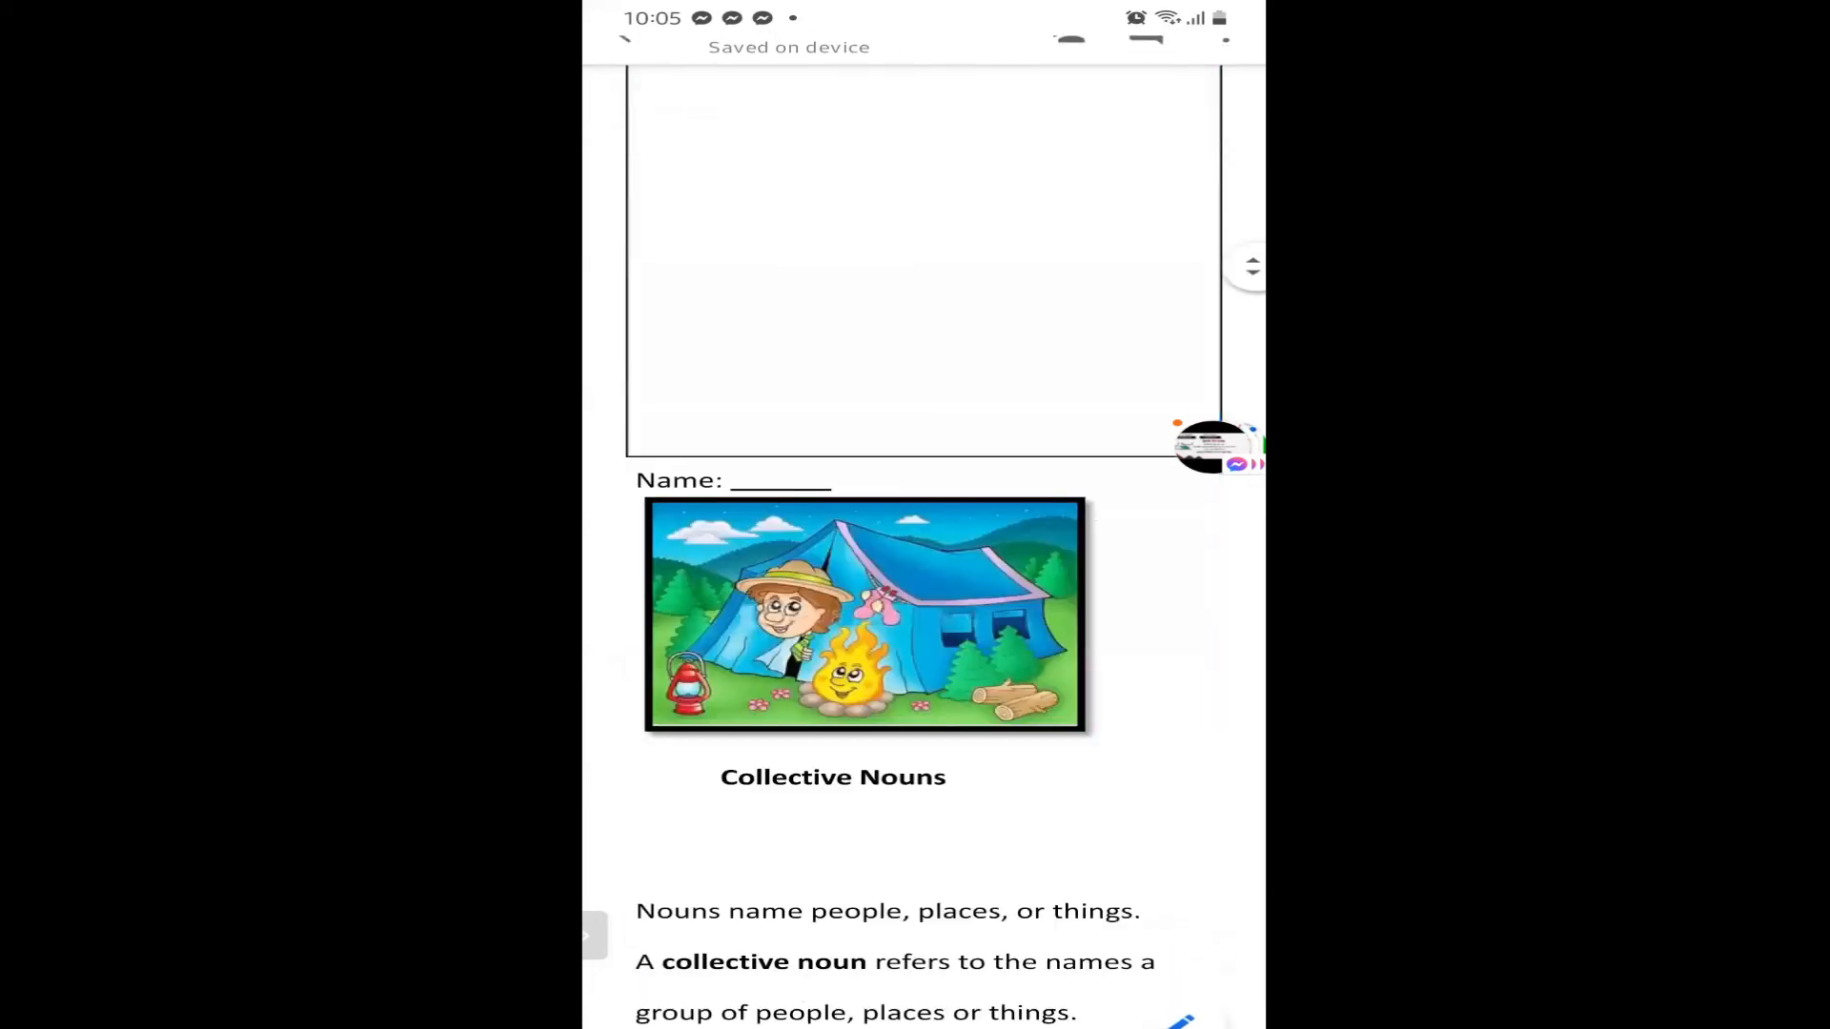
scroll(924, 553, "down", 4)
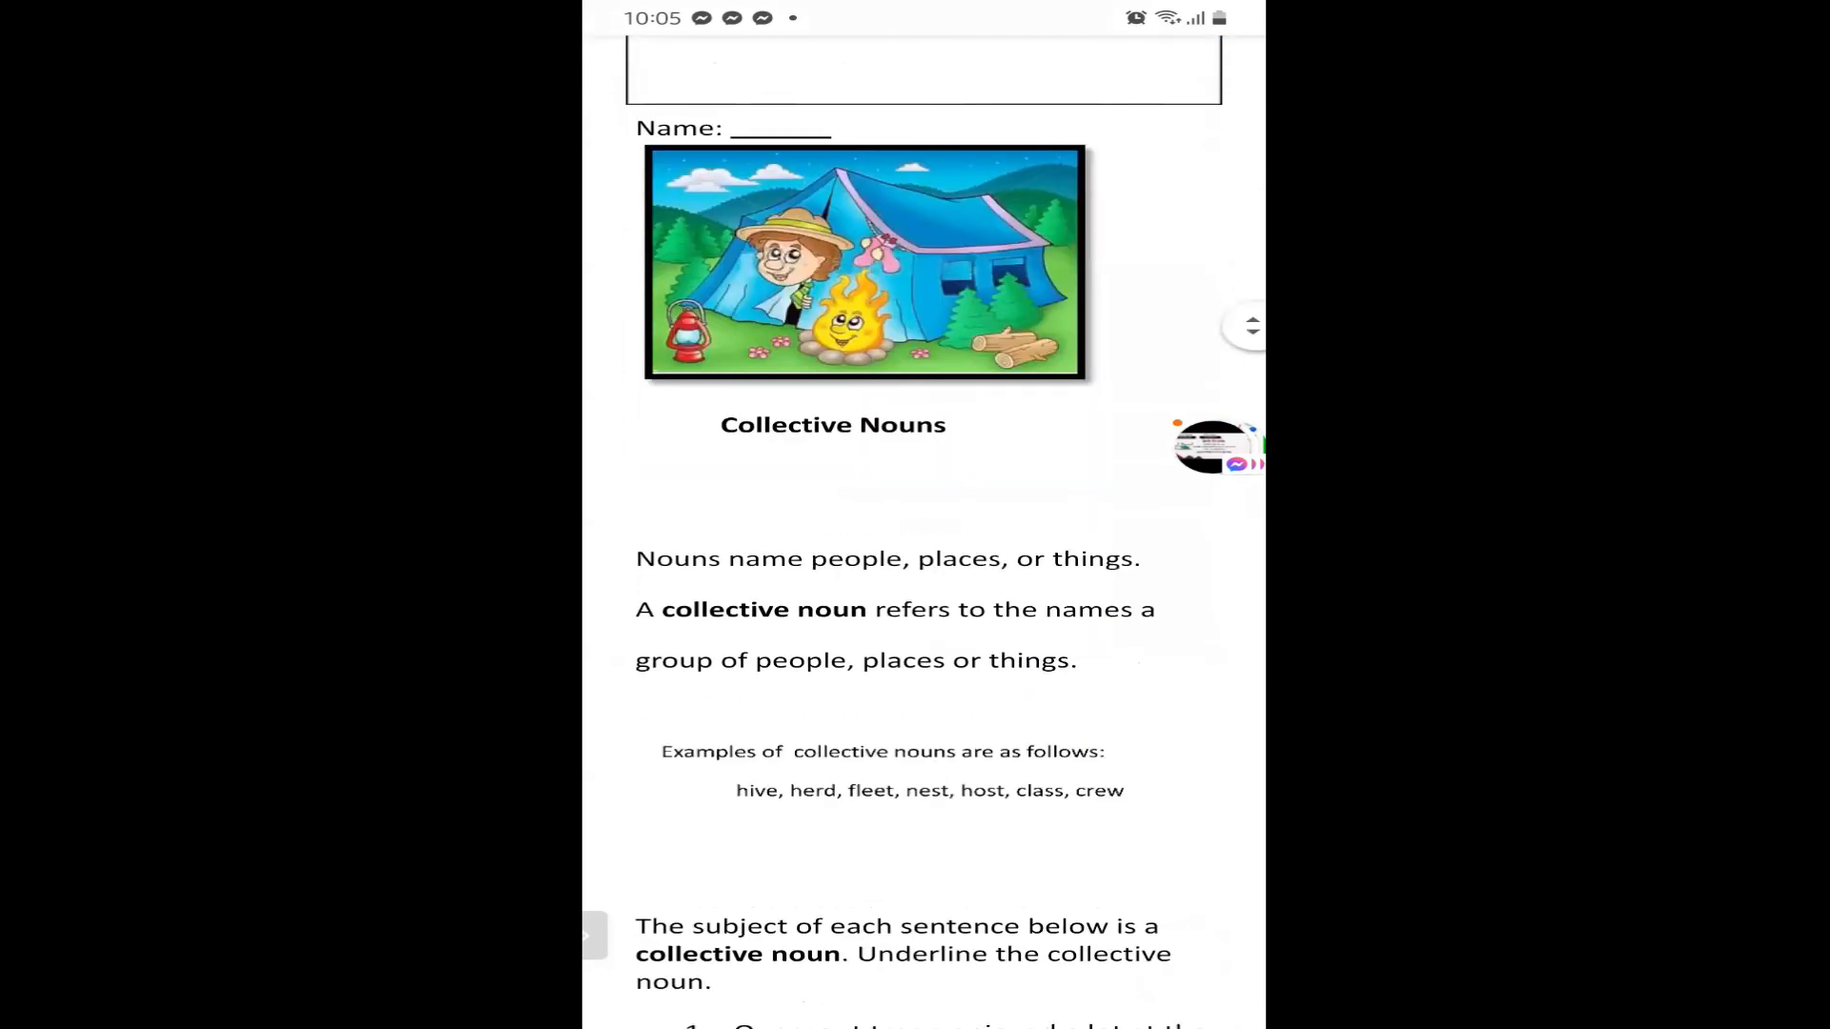
scroll(924, 553, "up", 10)
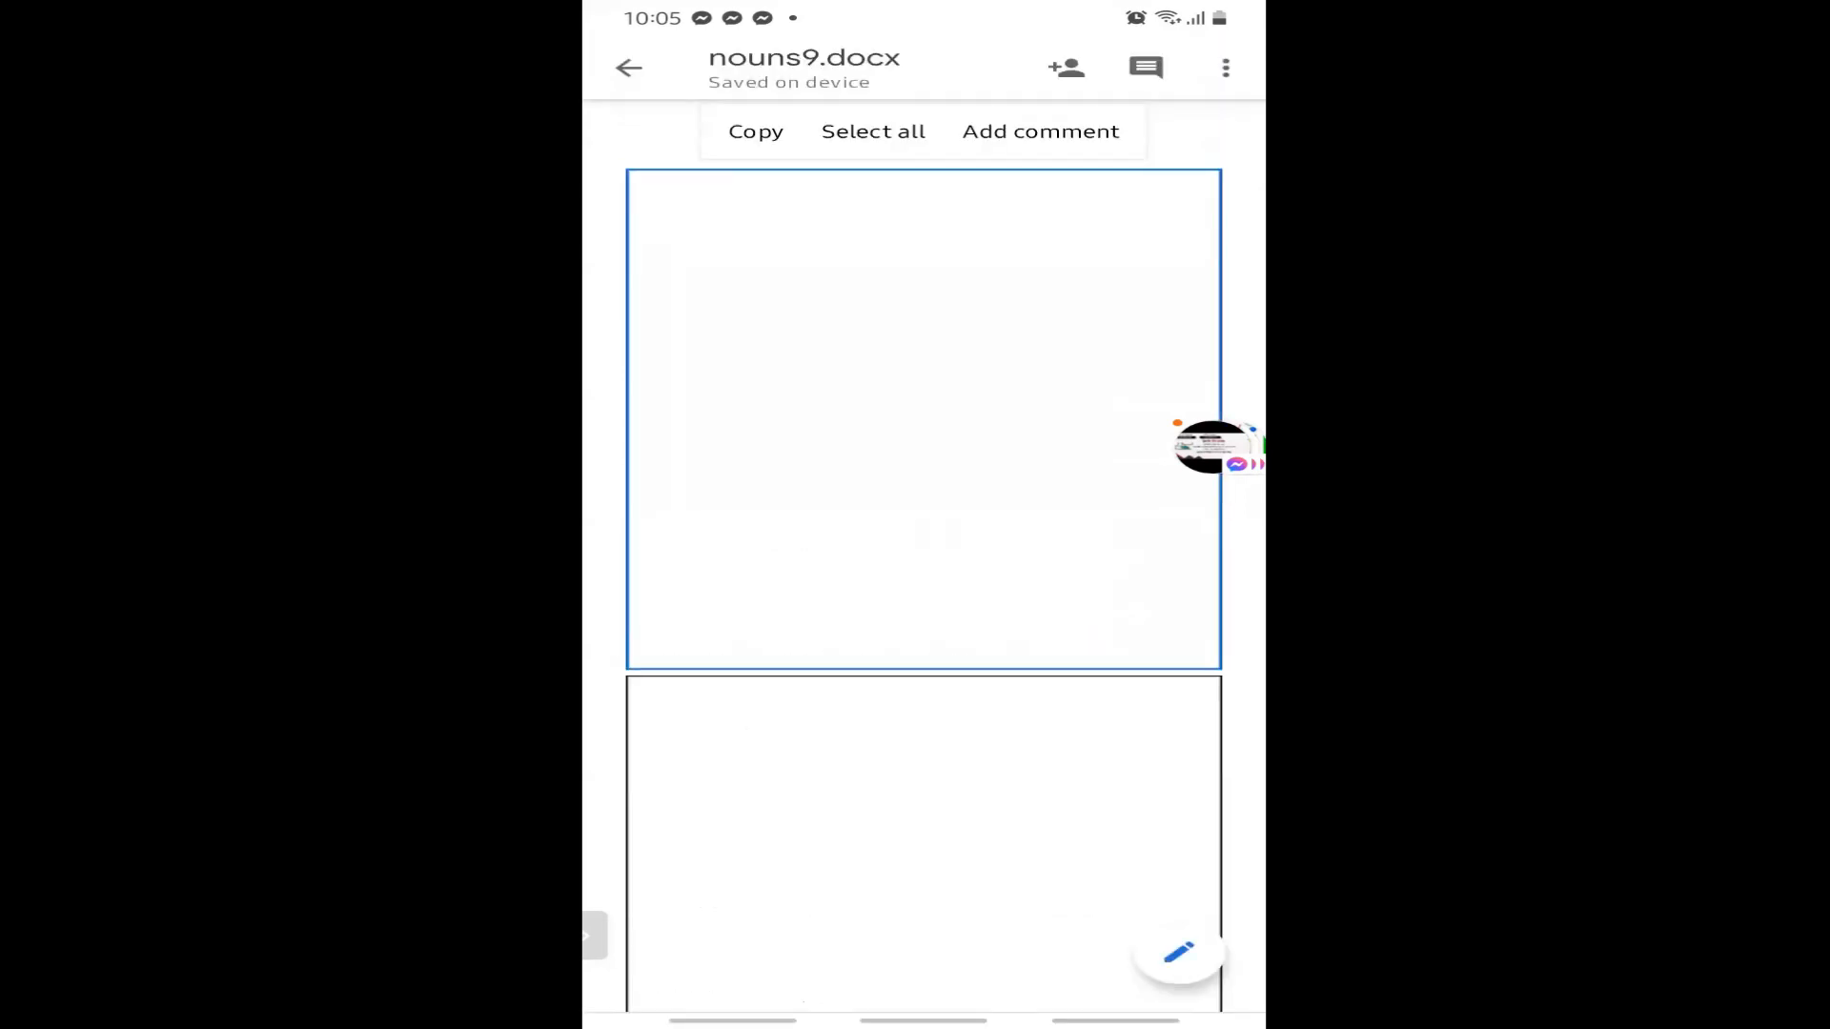
left_click_drag(733, 1021, 733, 858)
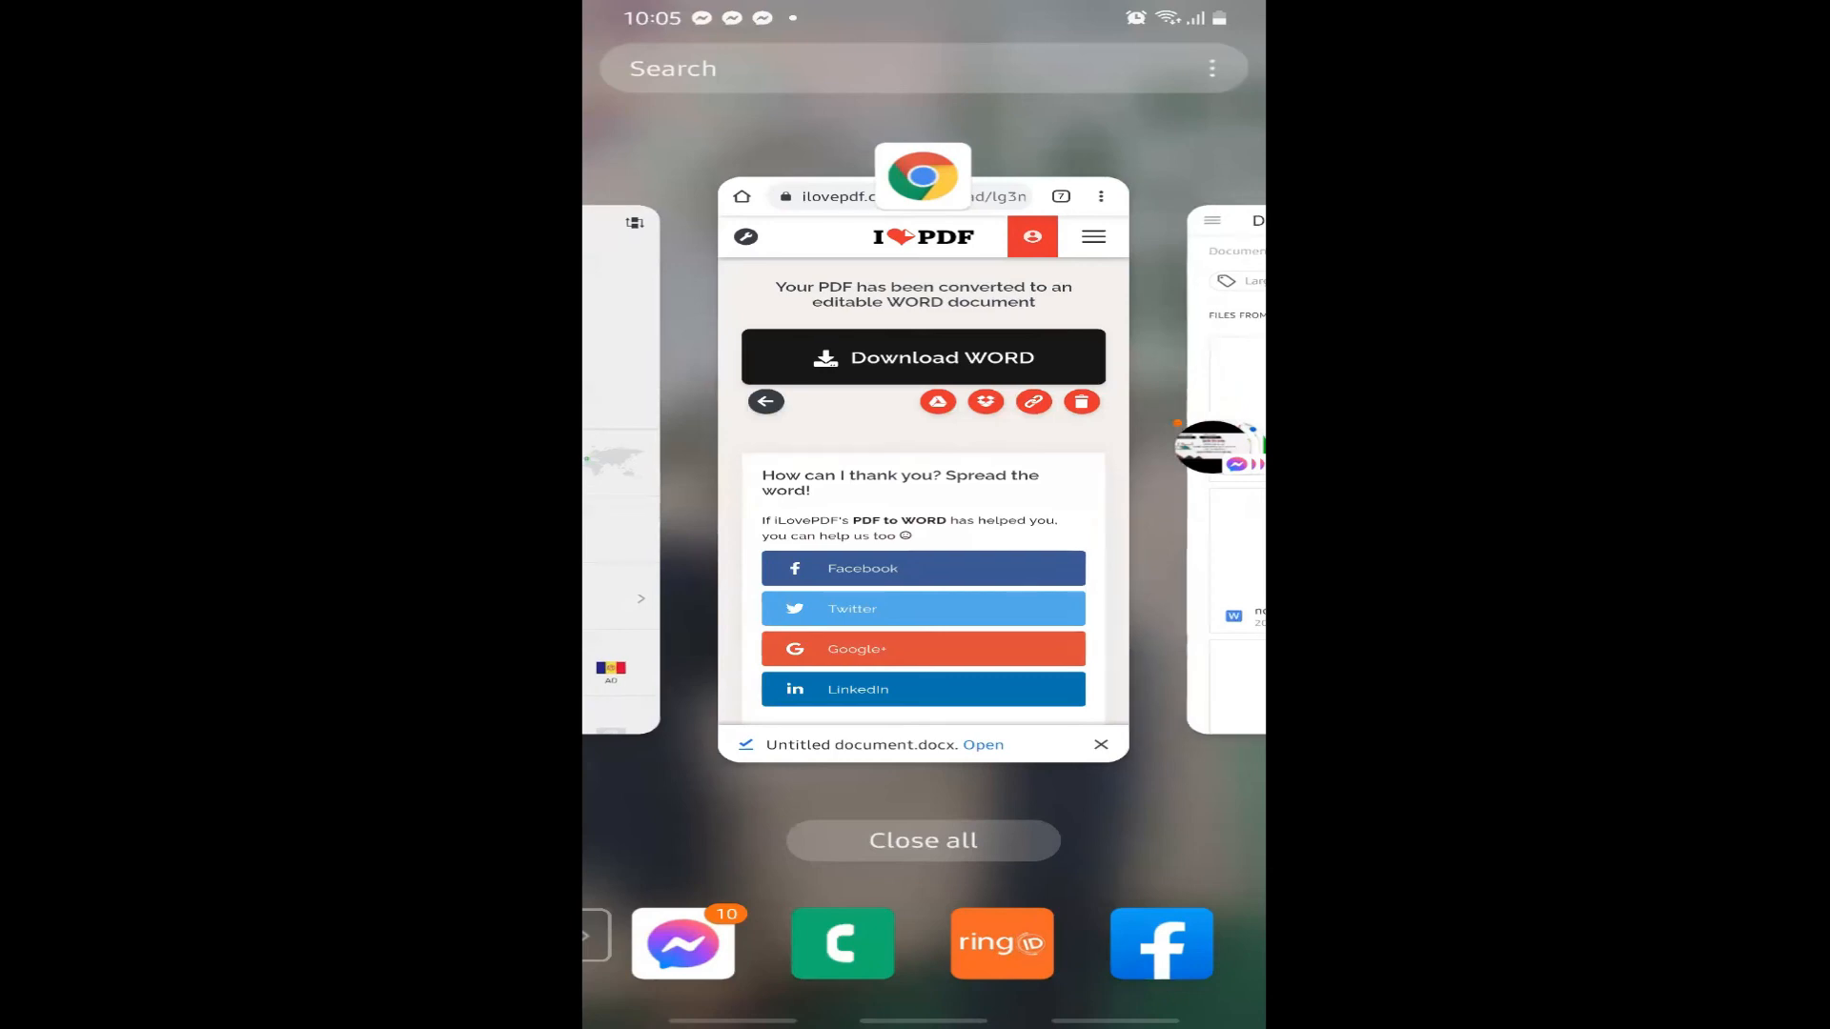
Download the converted Word document from the iLovePDF page, then return to its home page.
left_click(924, 477)
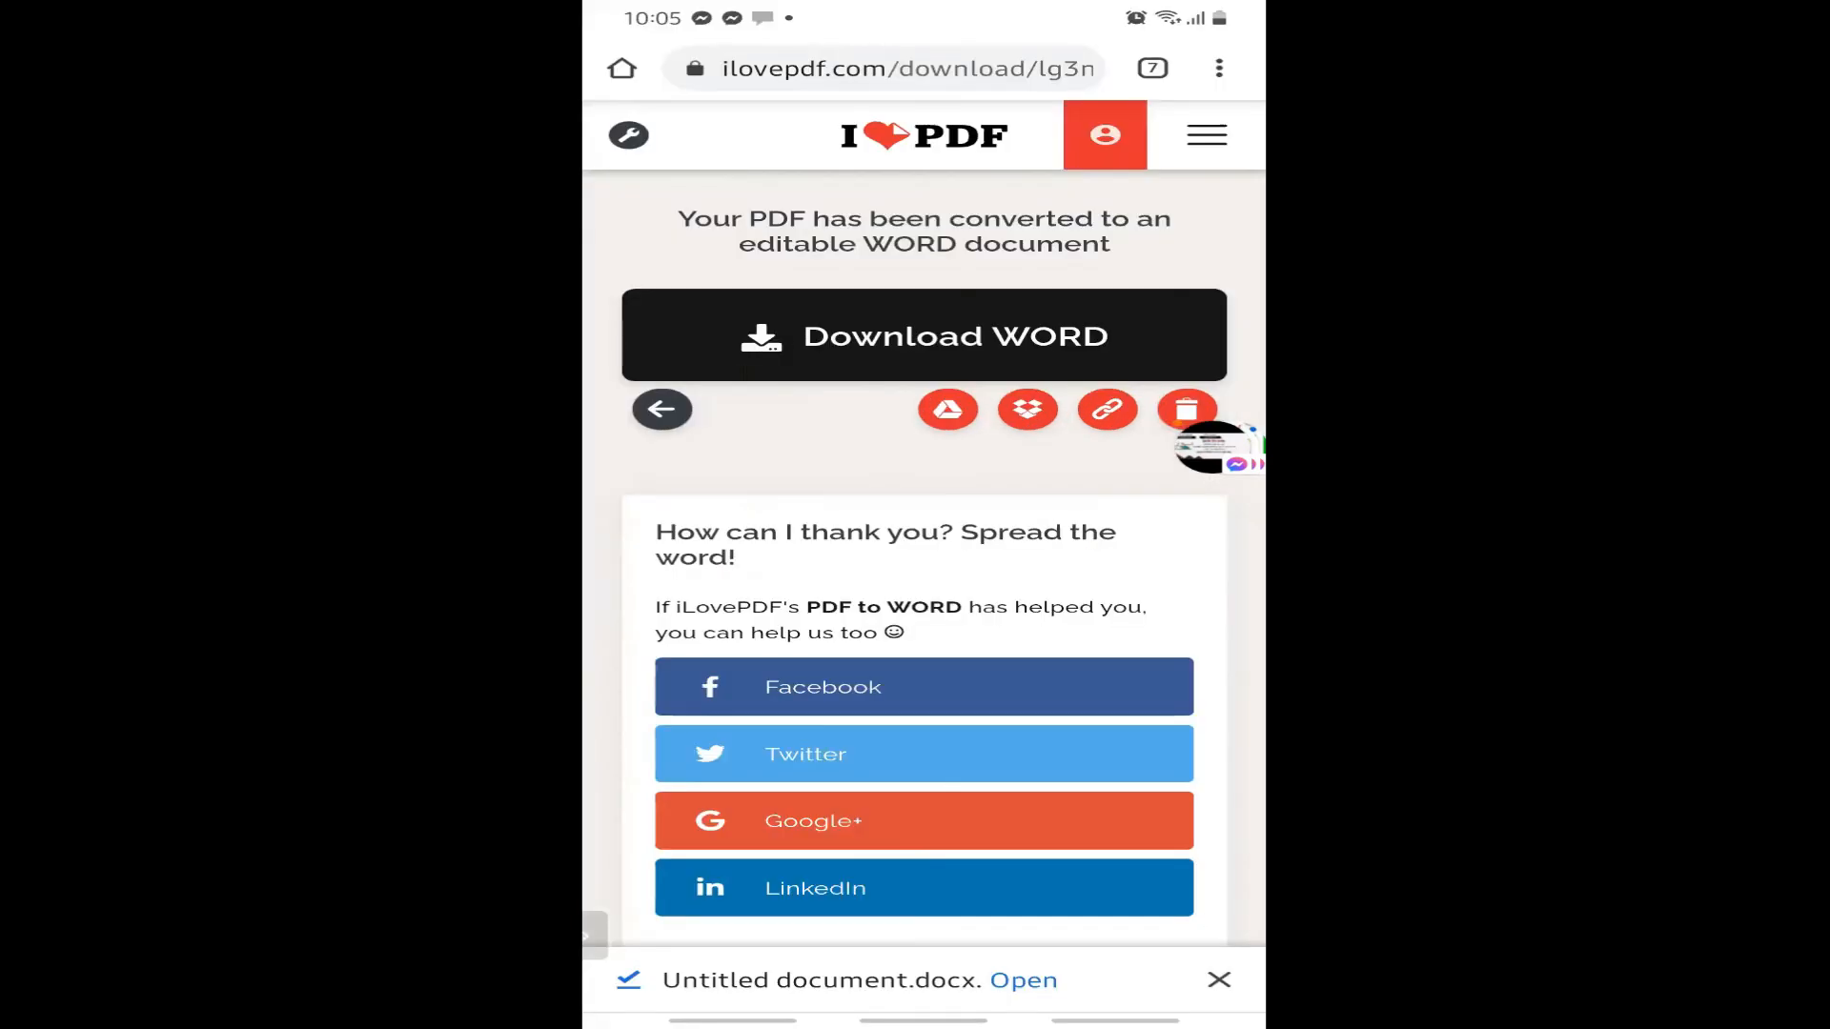
left_click(924, 335)
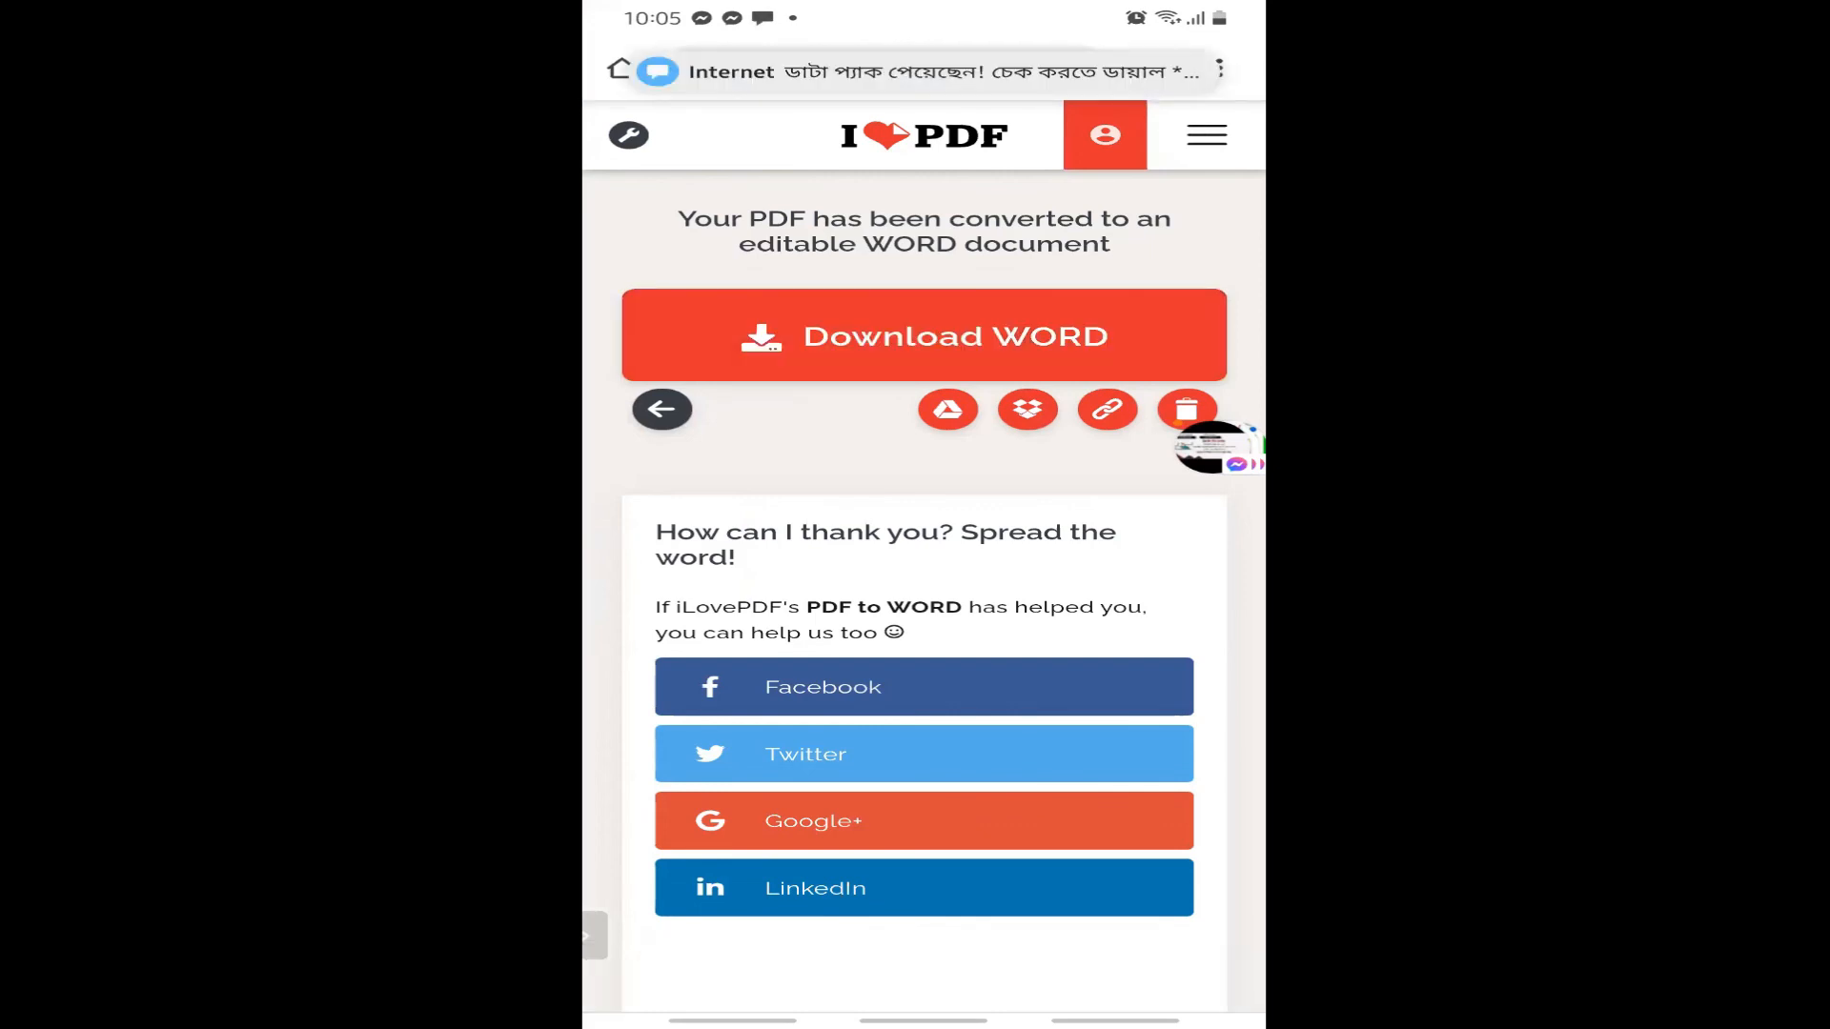
key("alt+Left")
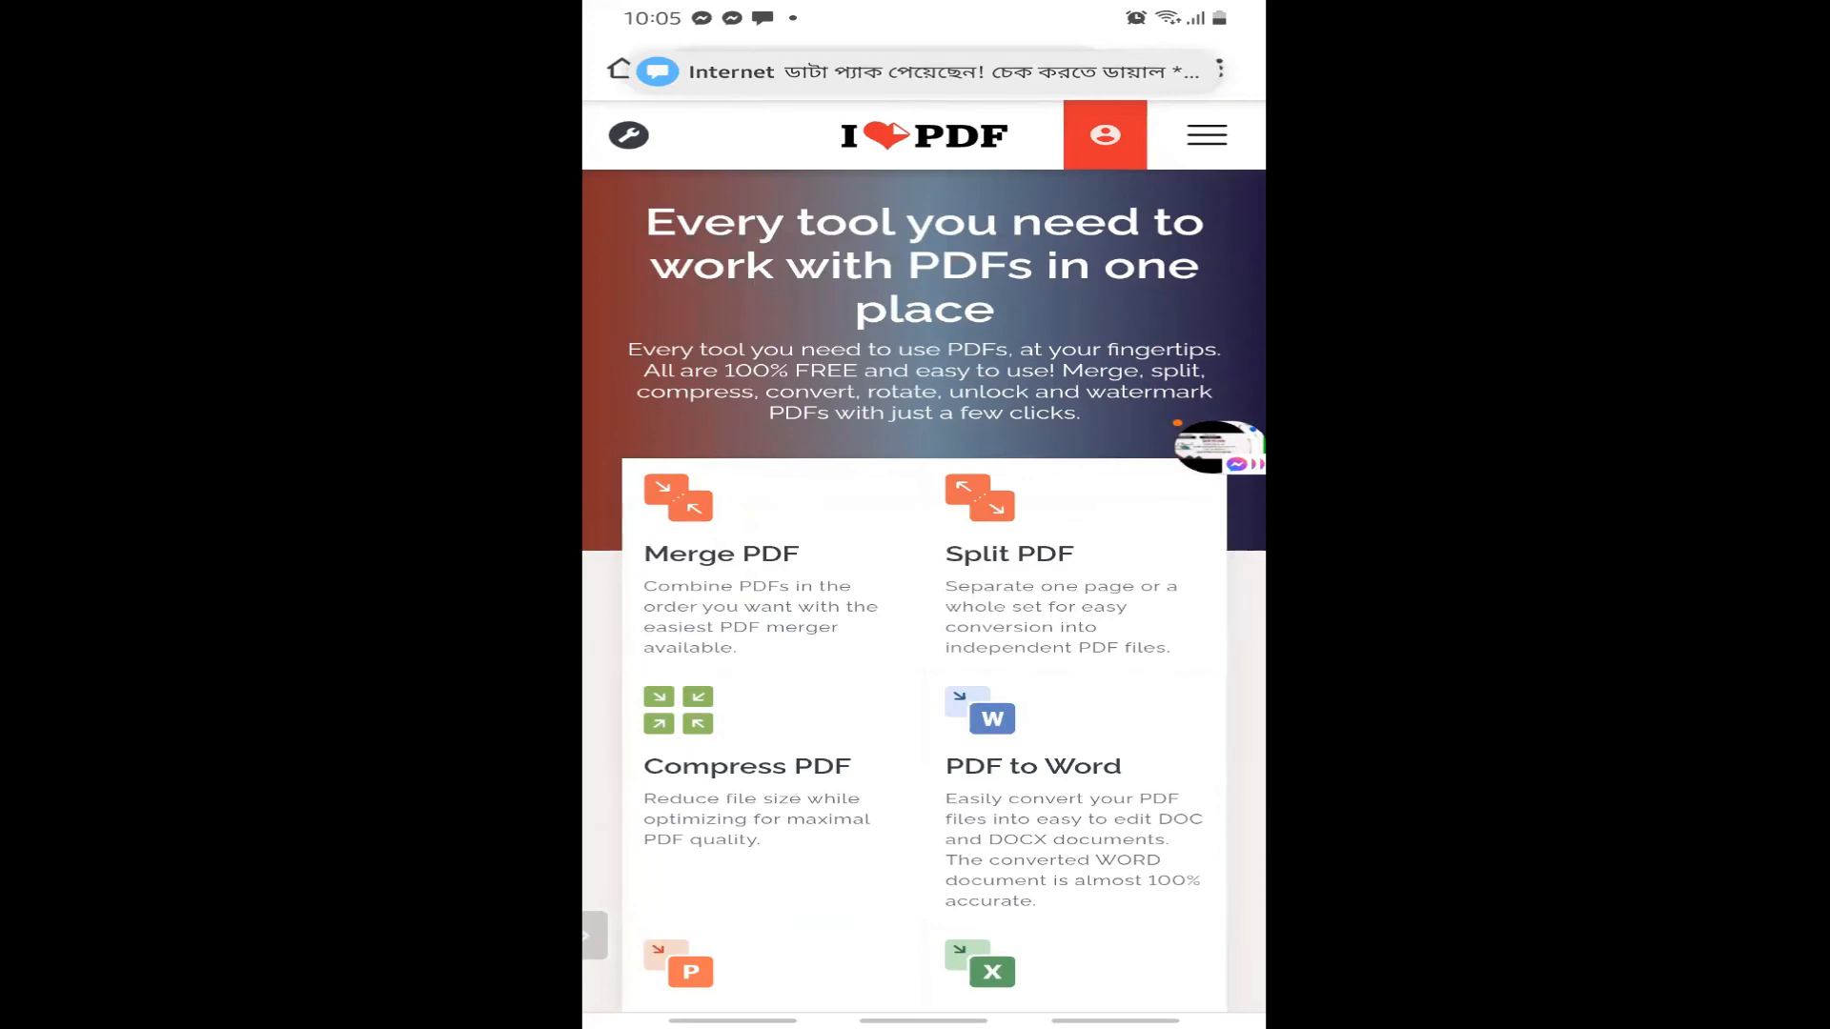
Find and open the PDF to Word converter on iLovePDF's home page.
scroll(923, 571, "down", 3)
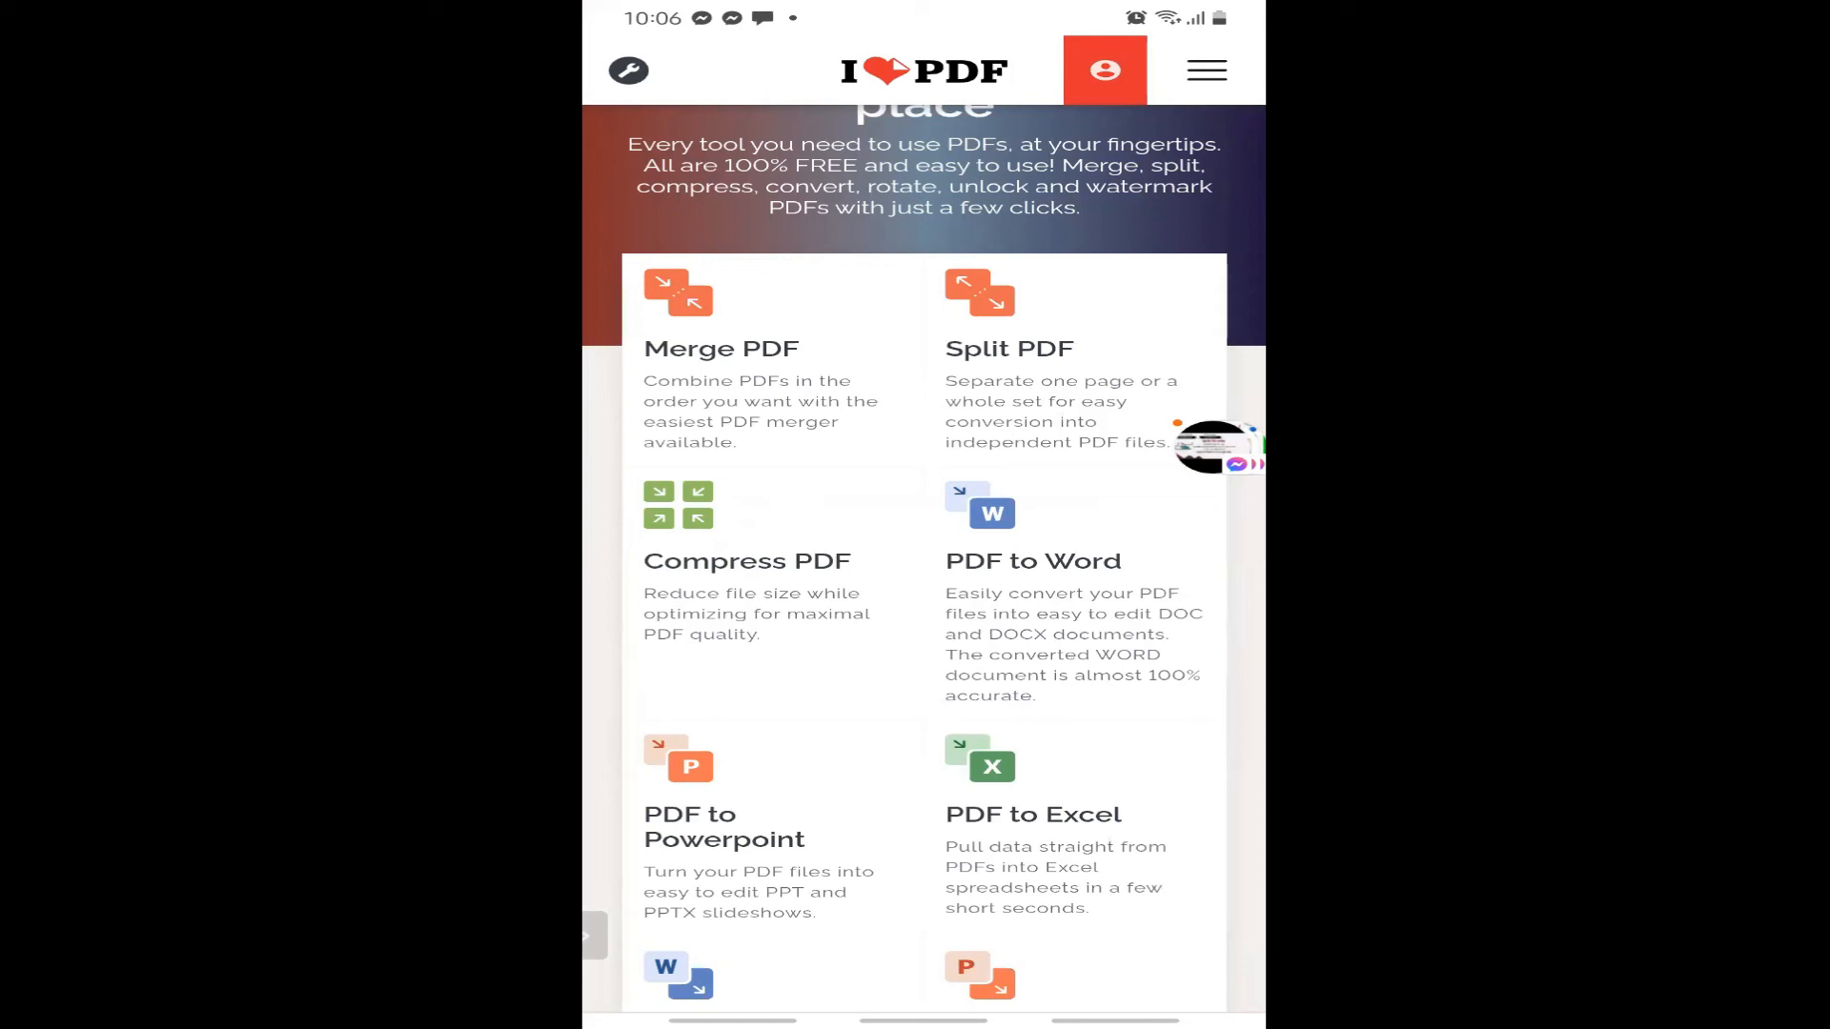
scroll(924, 549, "down", 3)
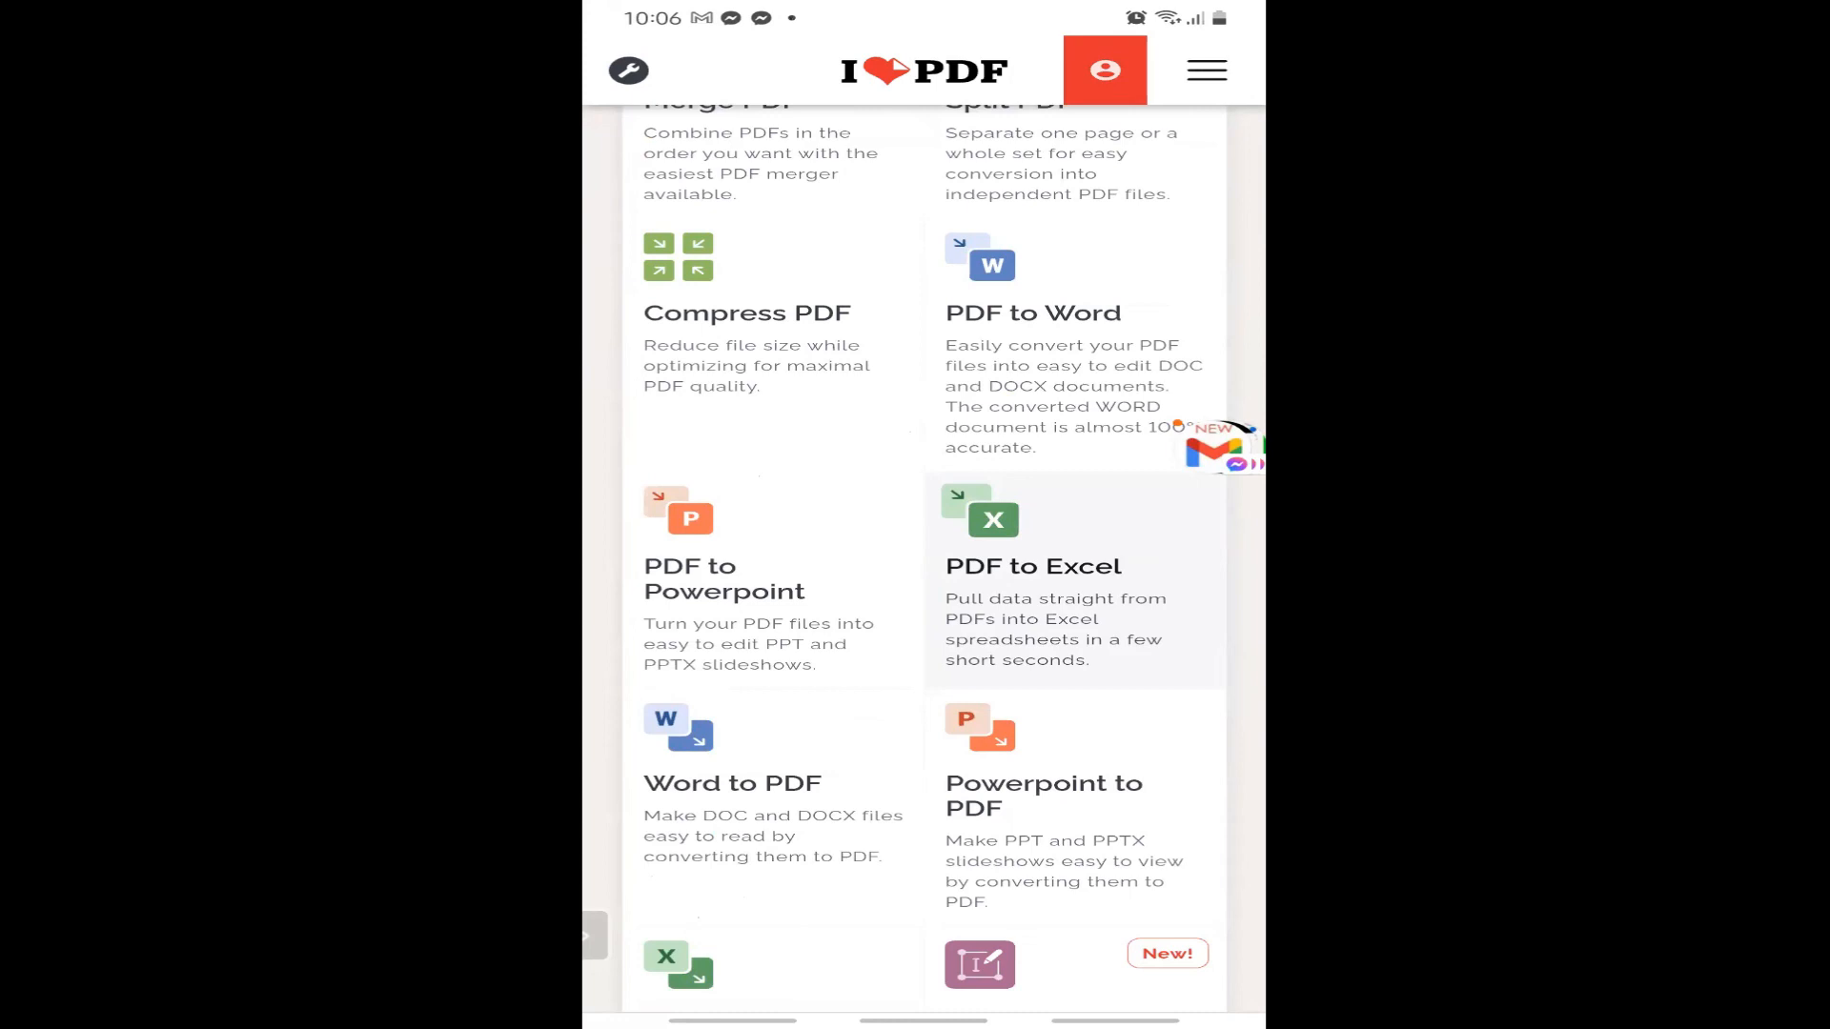
scroll(924, 549, "up", 1)
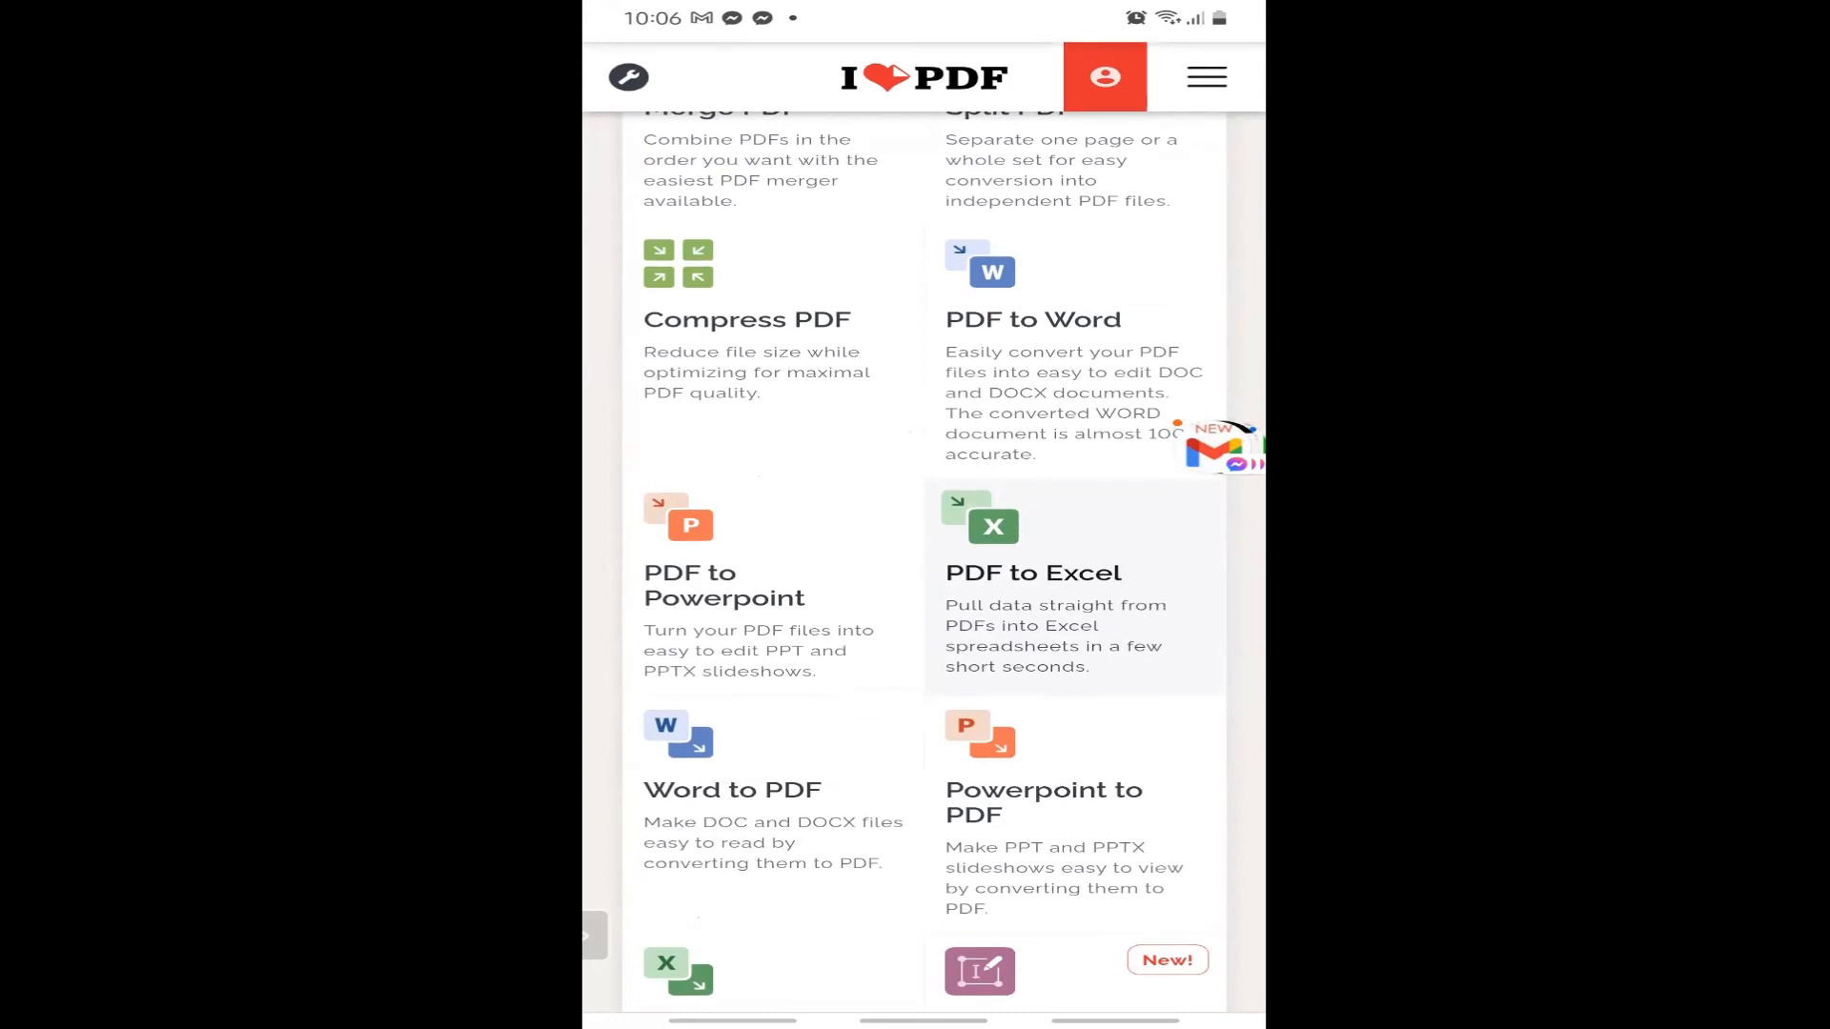
scroll(924, 572, "up", 2)
scroll(924, 572, "up", 1)
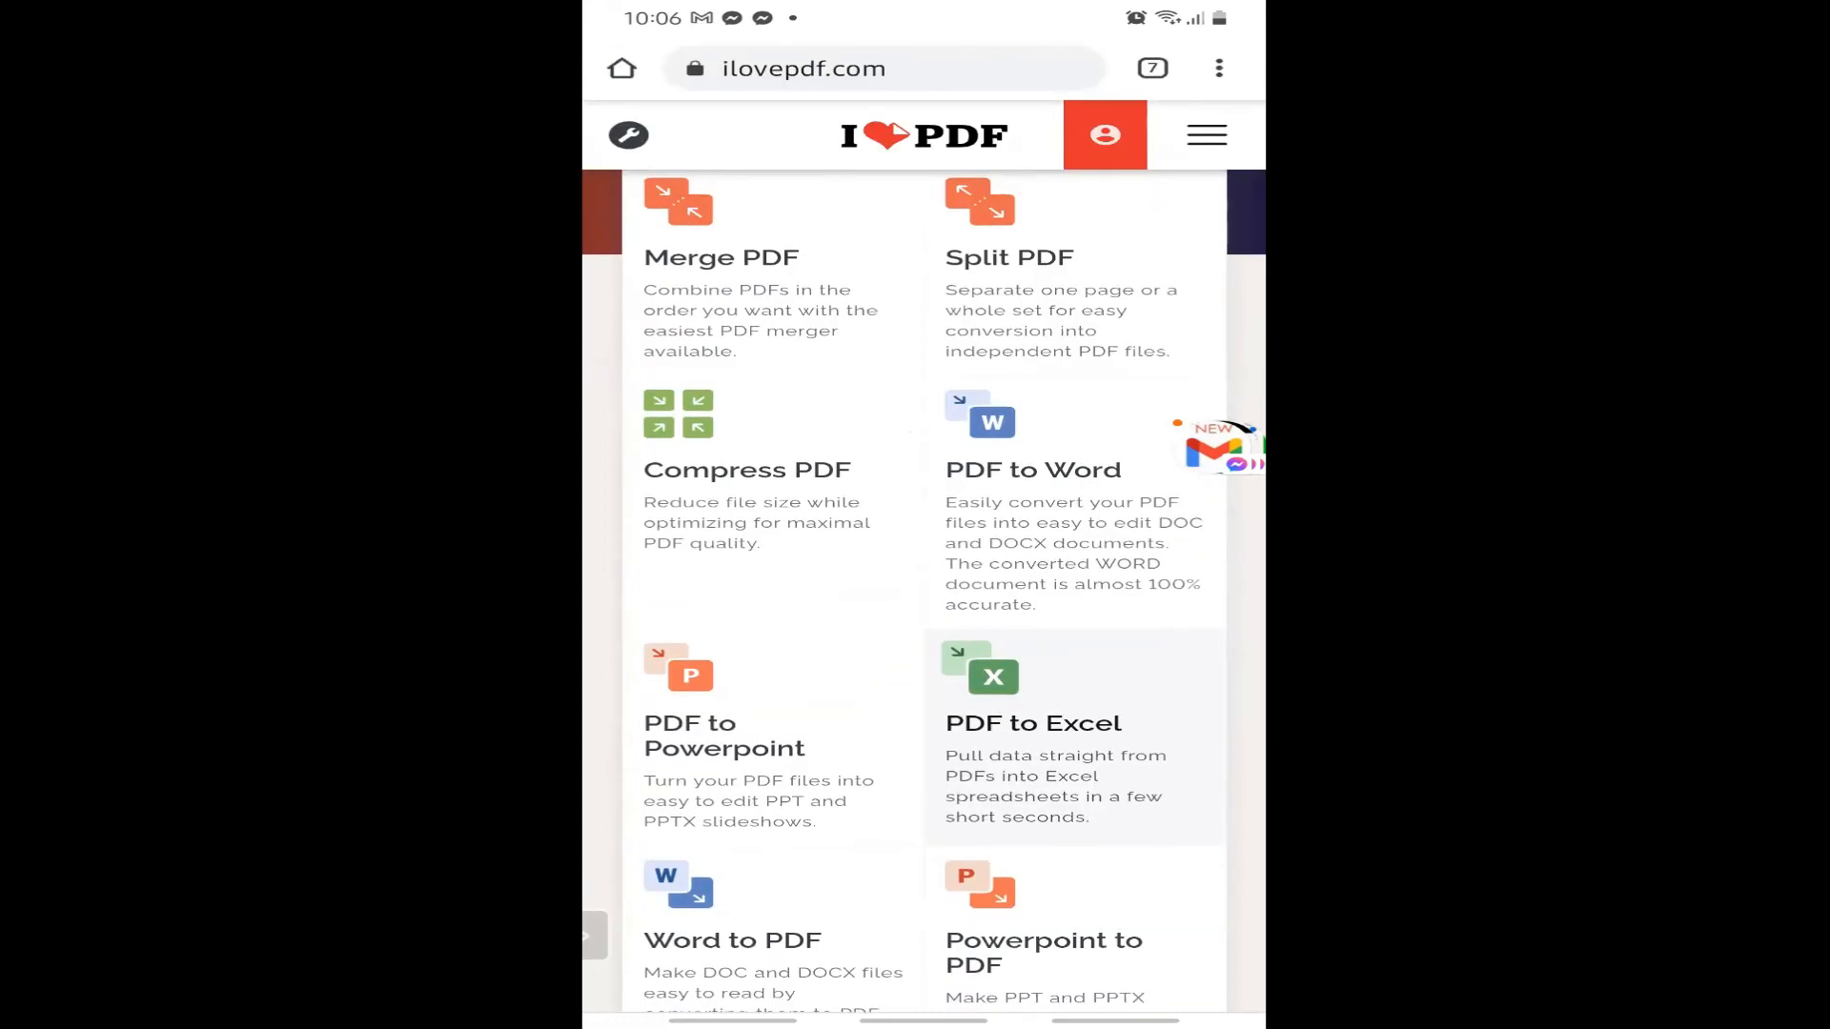
left_click(1075, 514)
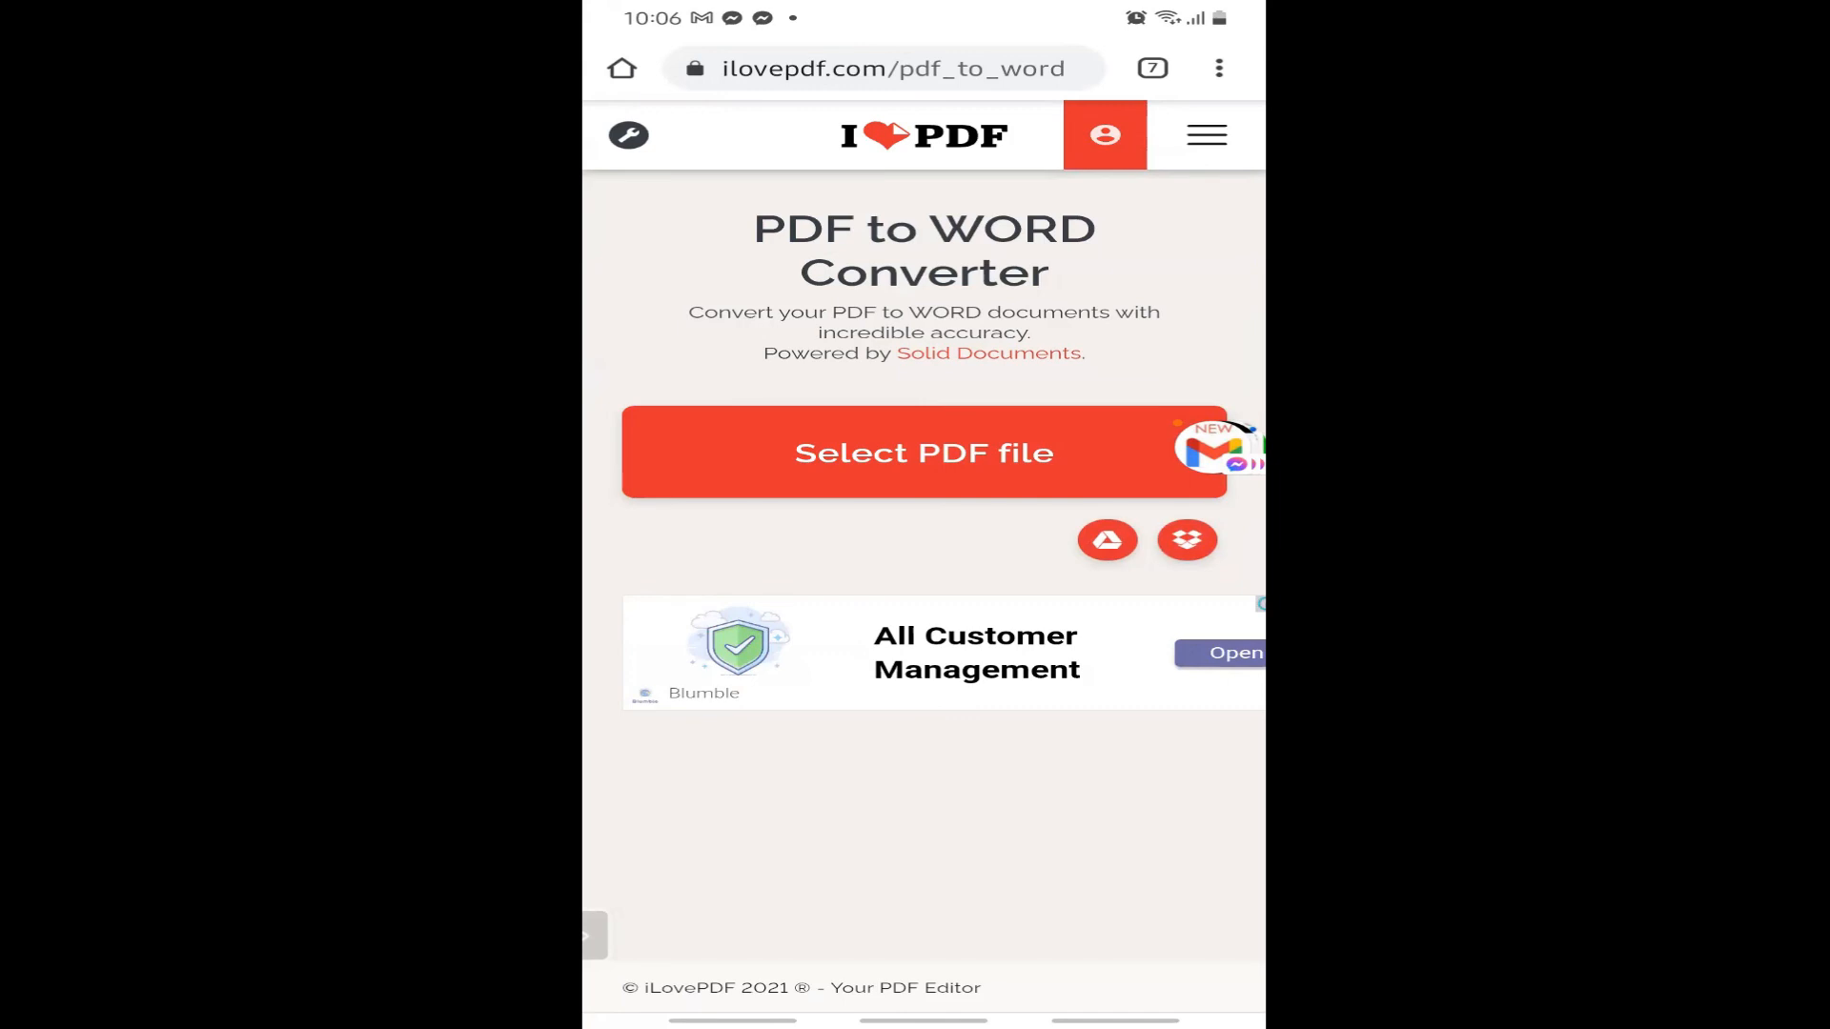
Upload nouns9.pdf found via the earlier 'pdf' file search and convert it to Word.
left_click(924, 452)
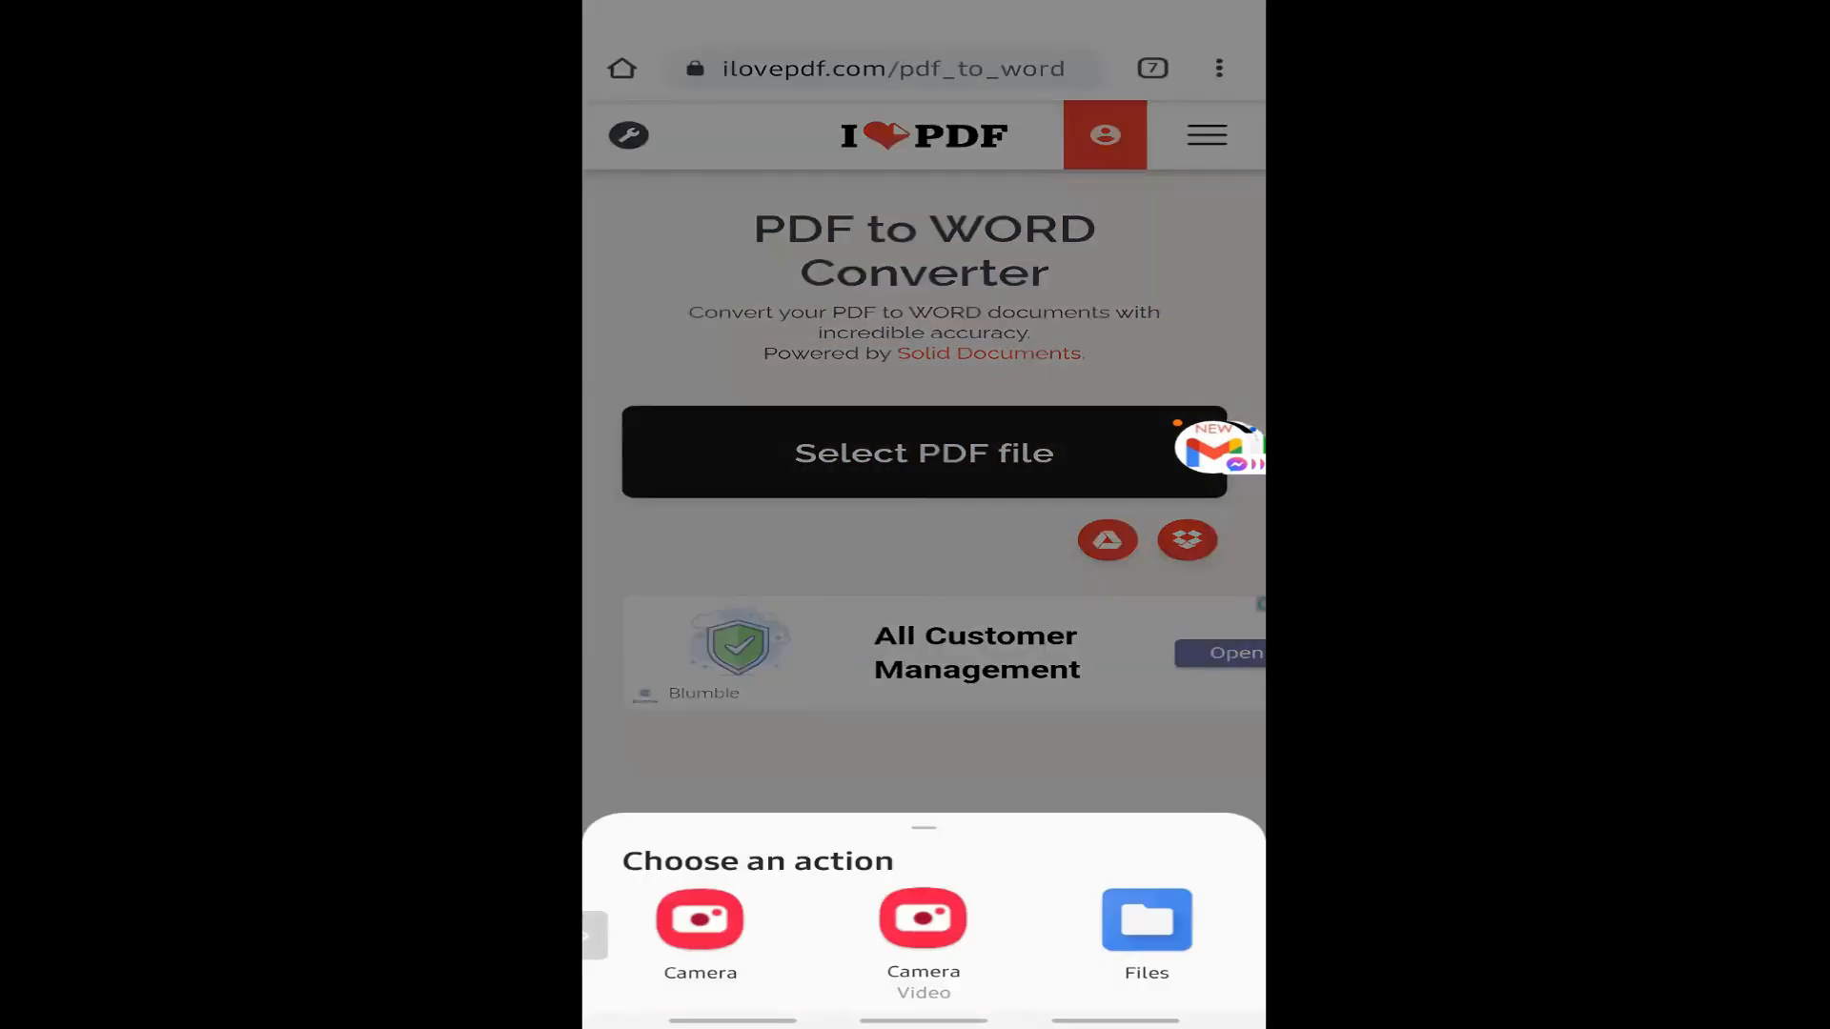
left_click(1148, 918)
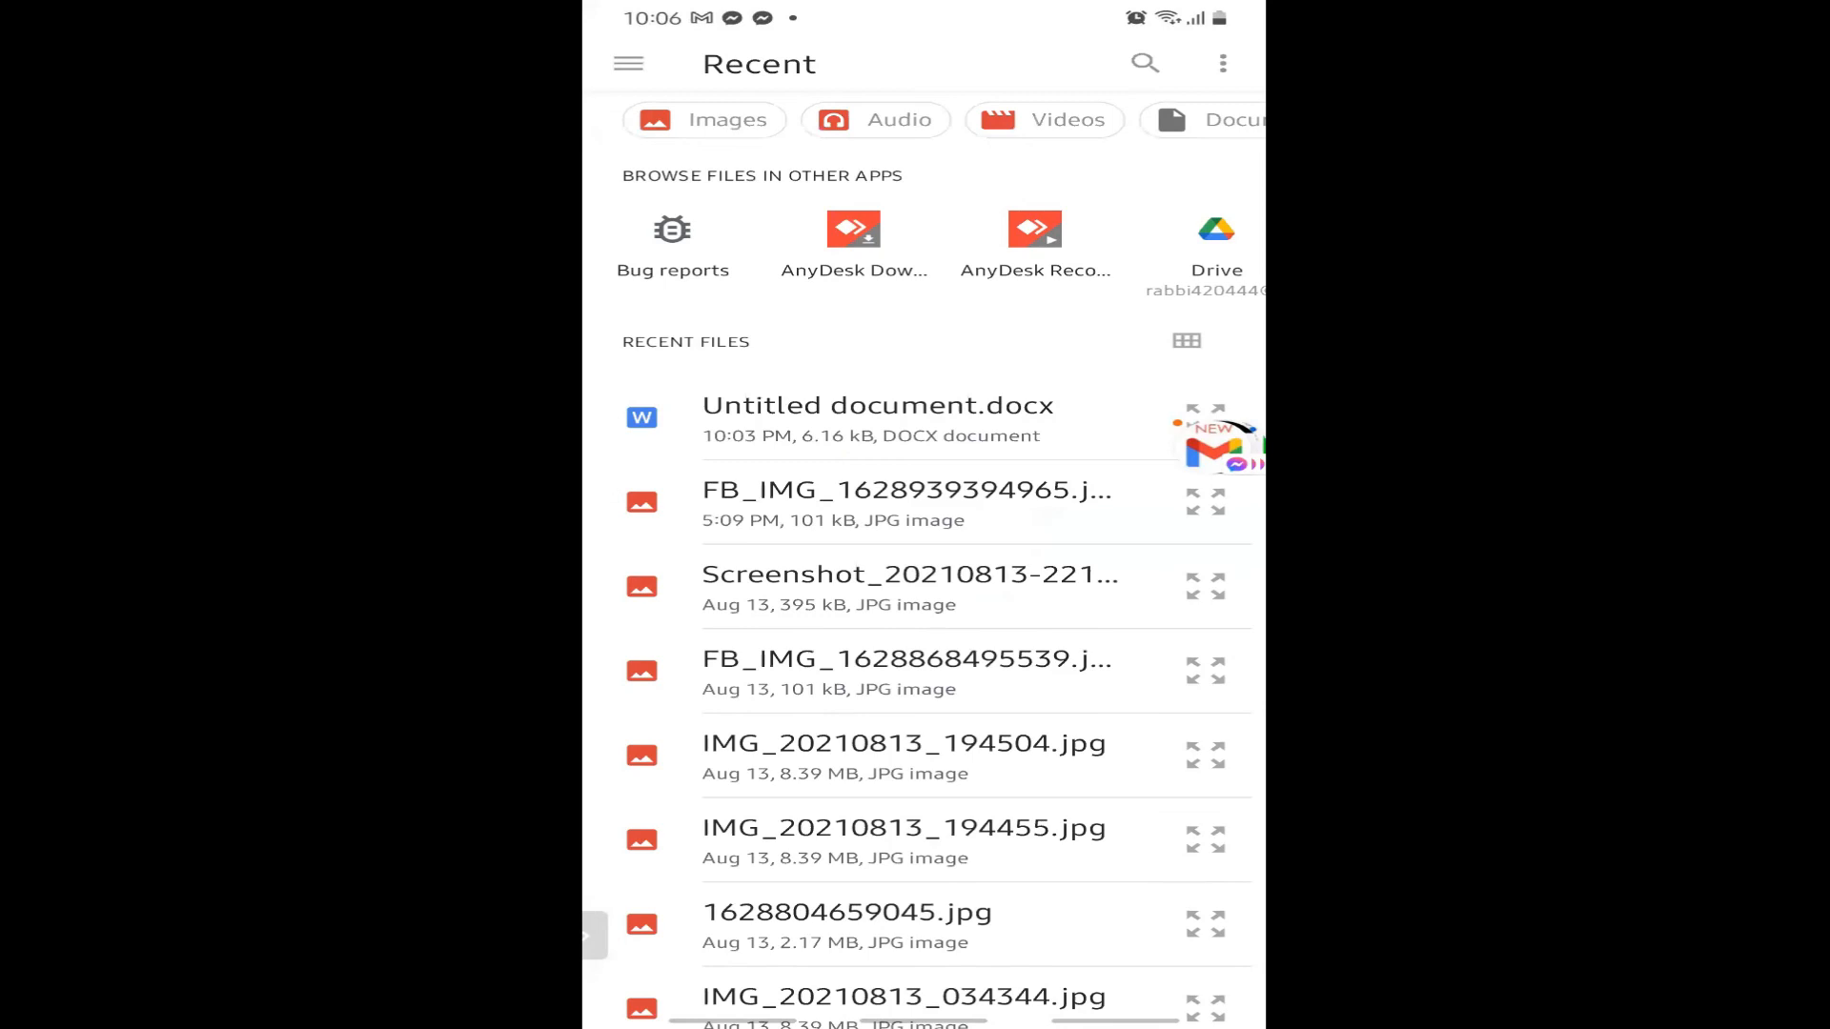
left_click(1145, 63)
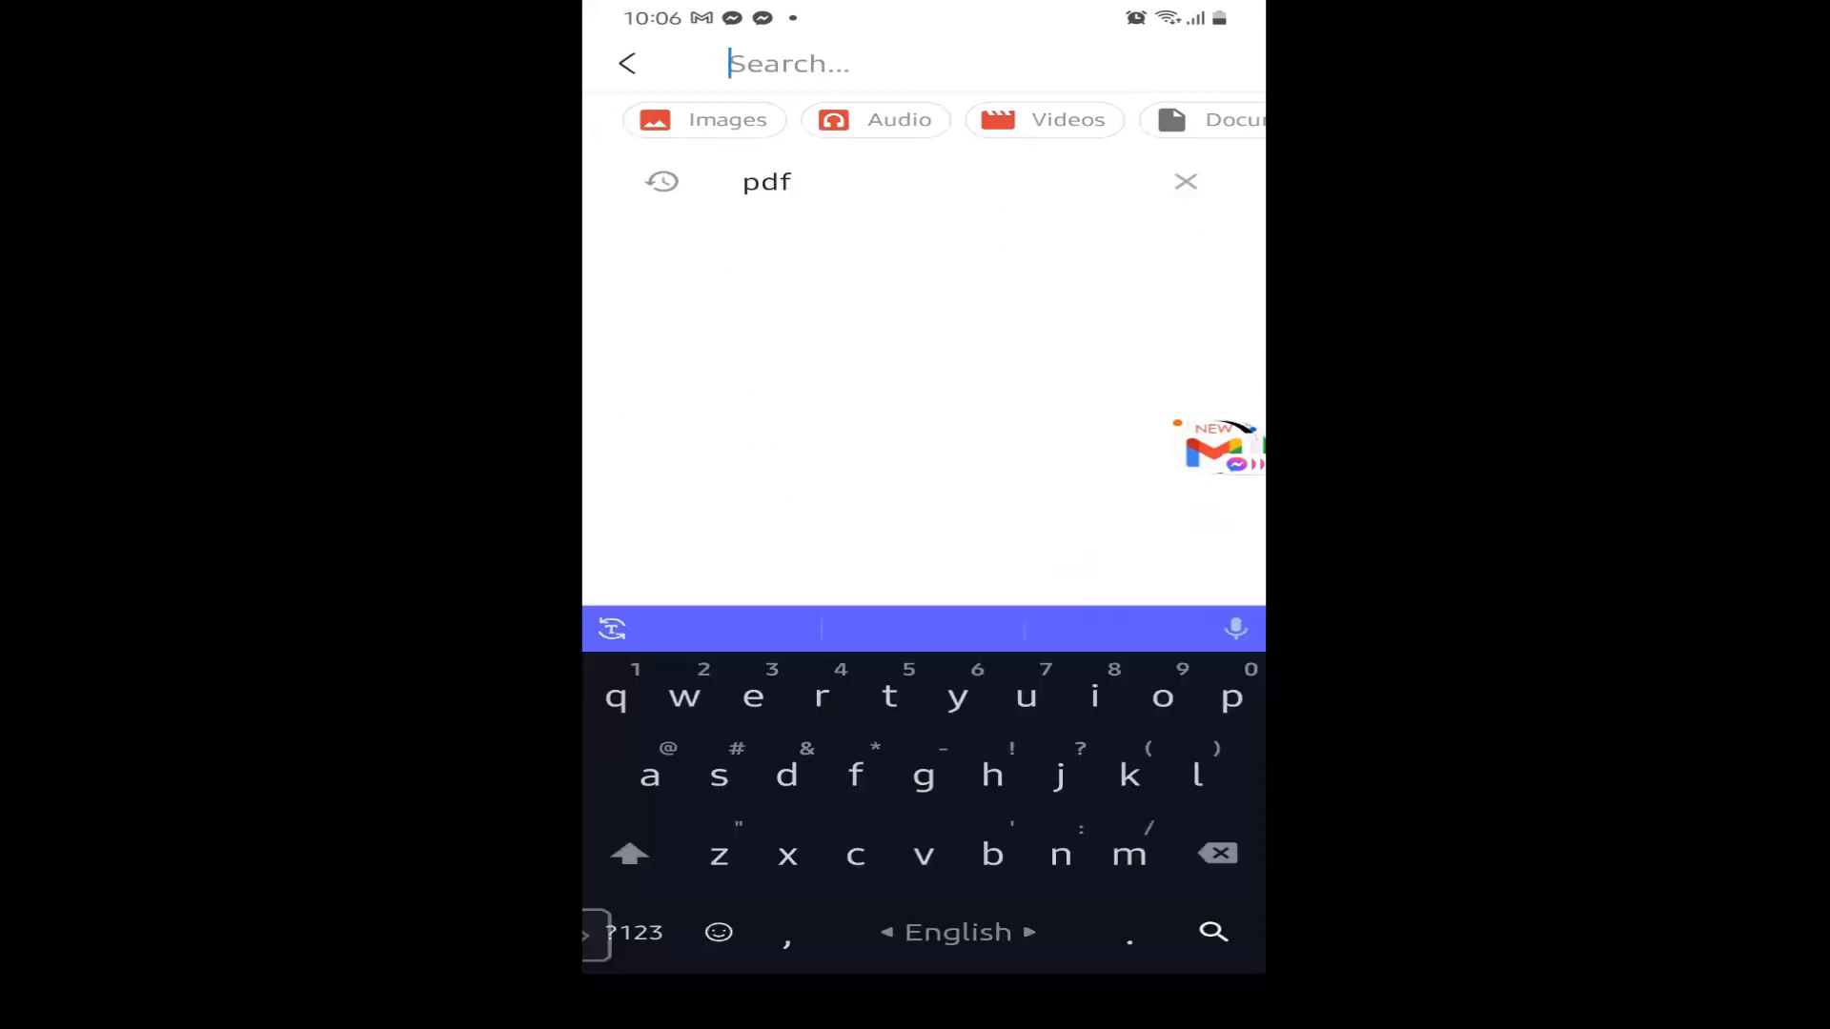
left_click(767, 181)
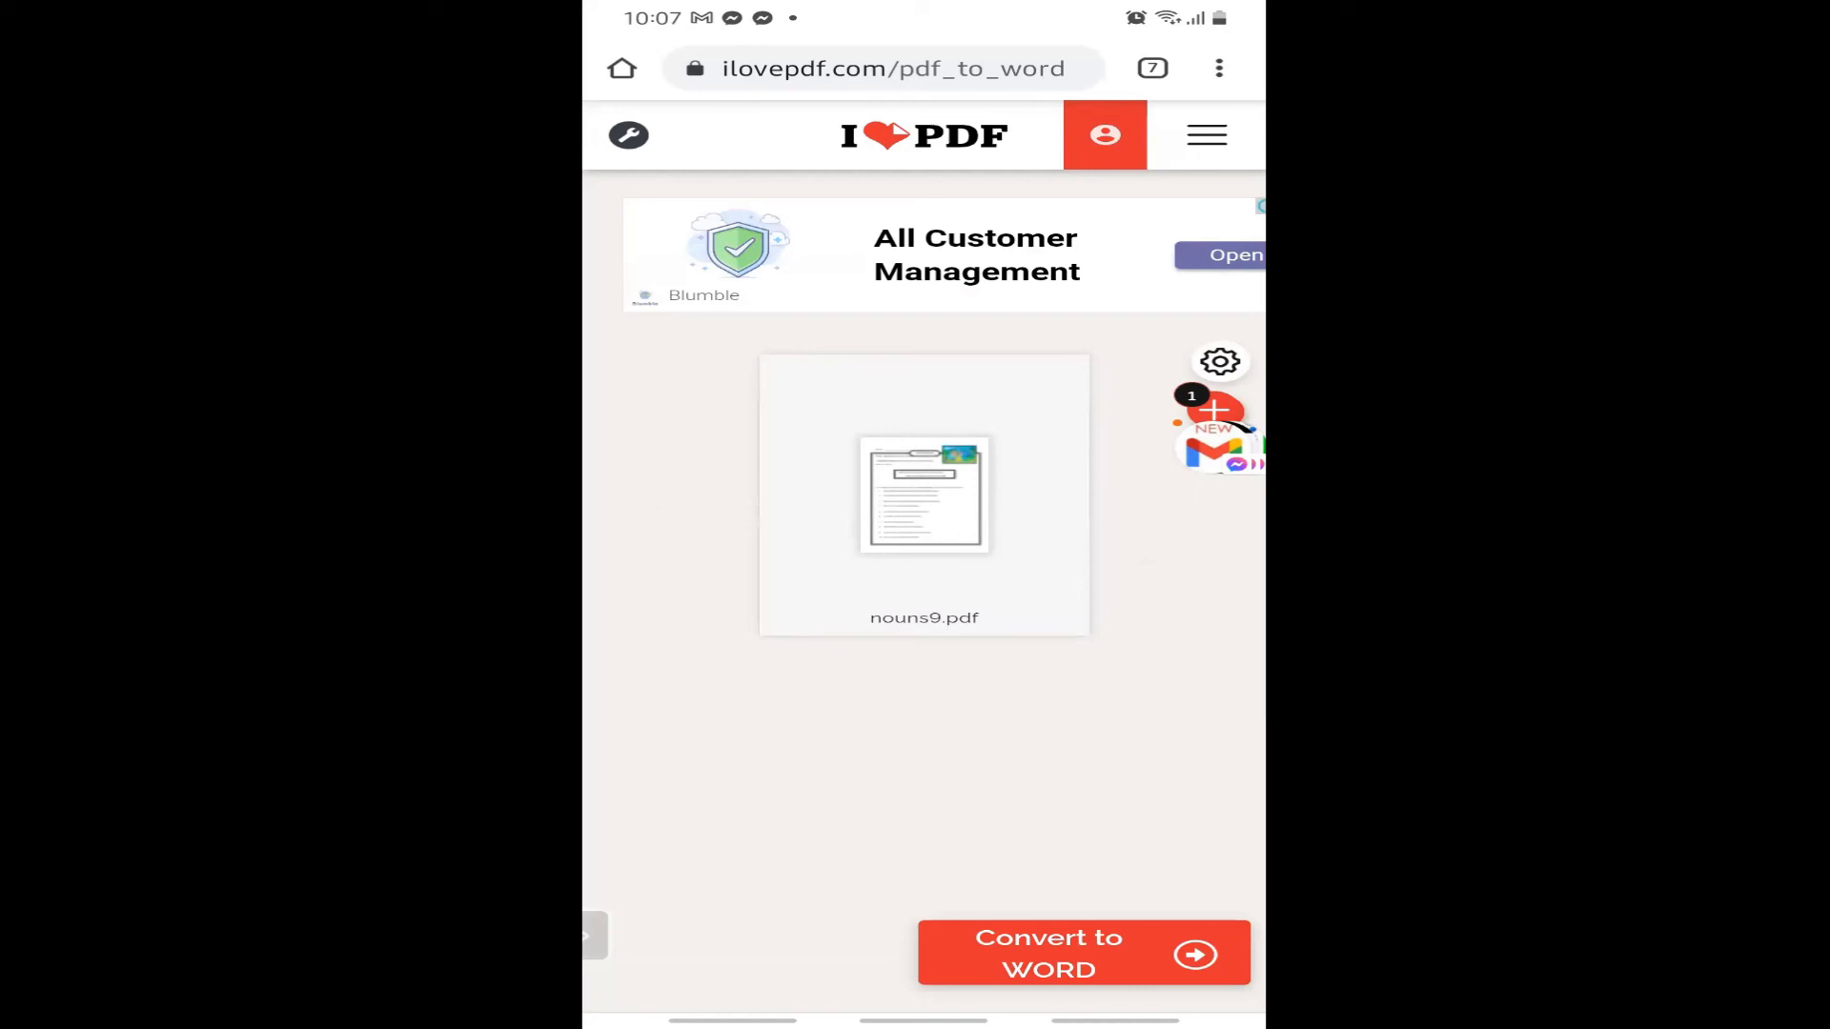
left_click(1083, 954)
left_click(1083, 953)
left_click(1084, 953)
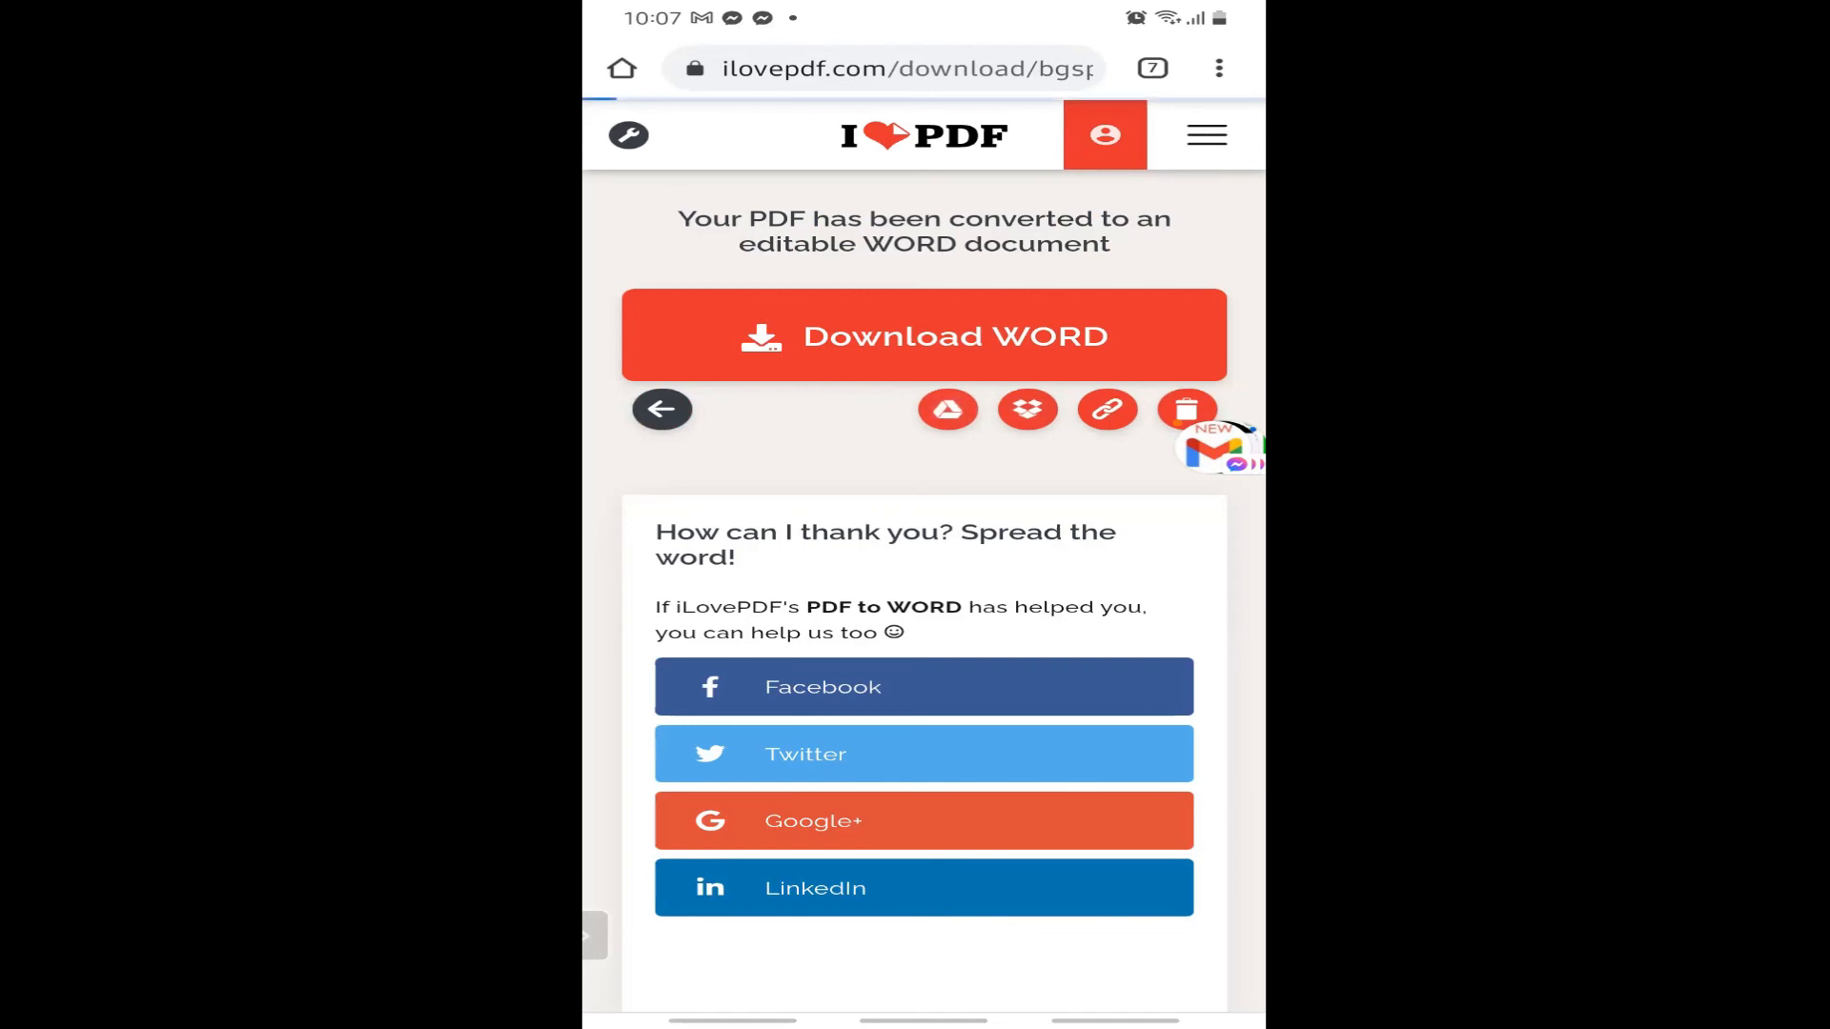
Download the converted nouns9 Word file, then go to the phone's home screen and app list.
left_click(923, 335)
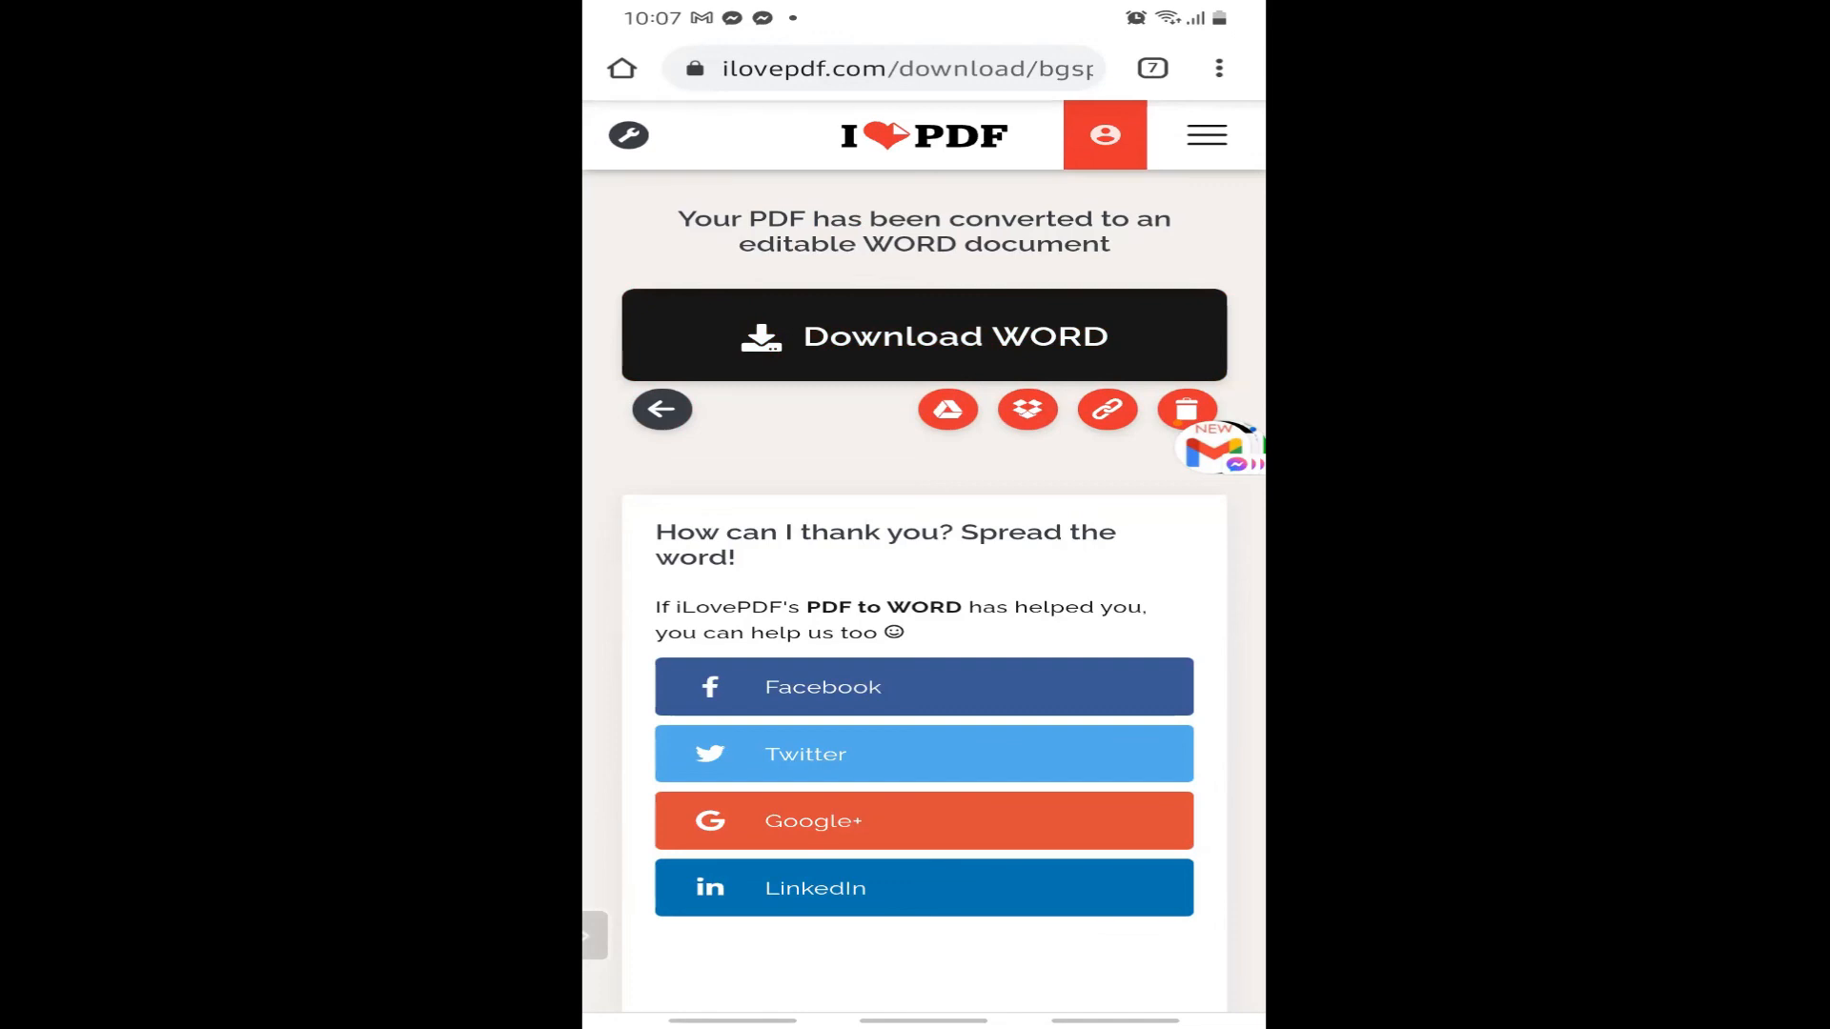
left_click_drag(923, 1021, 924, 1008)
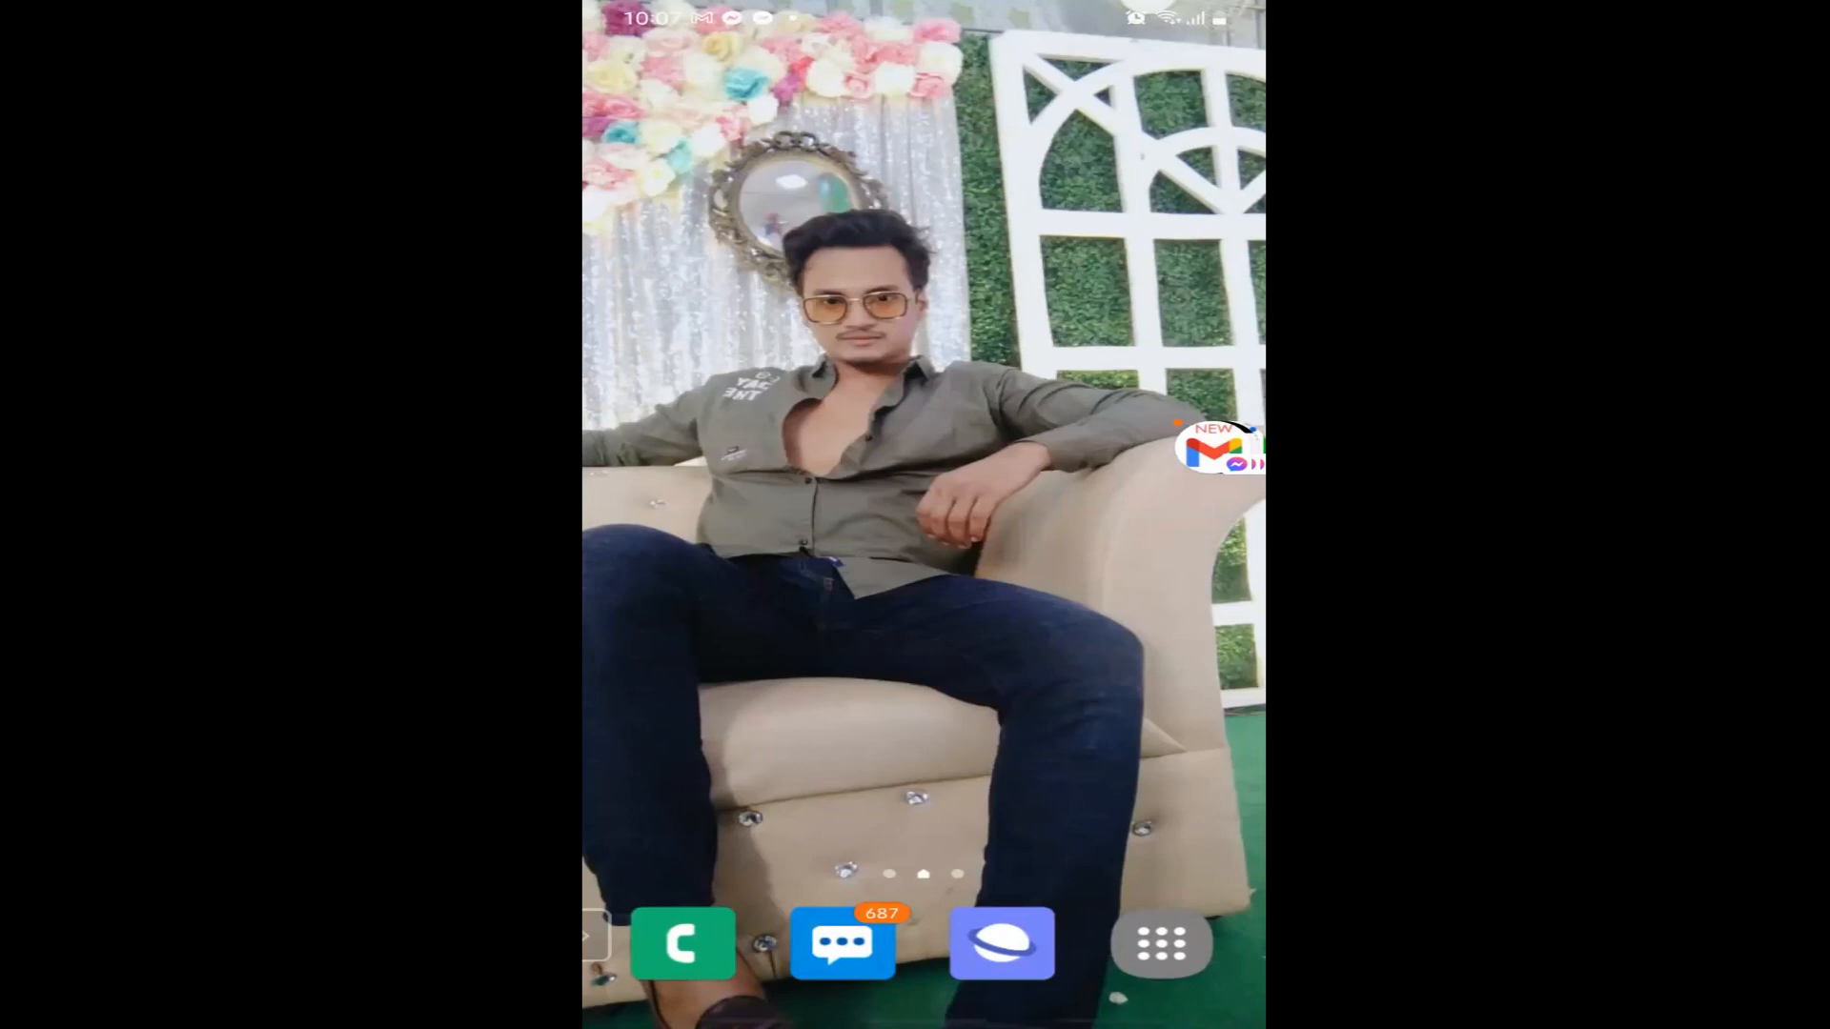
left_click(1161, 944)
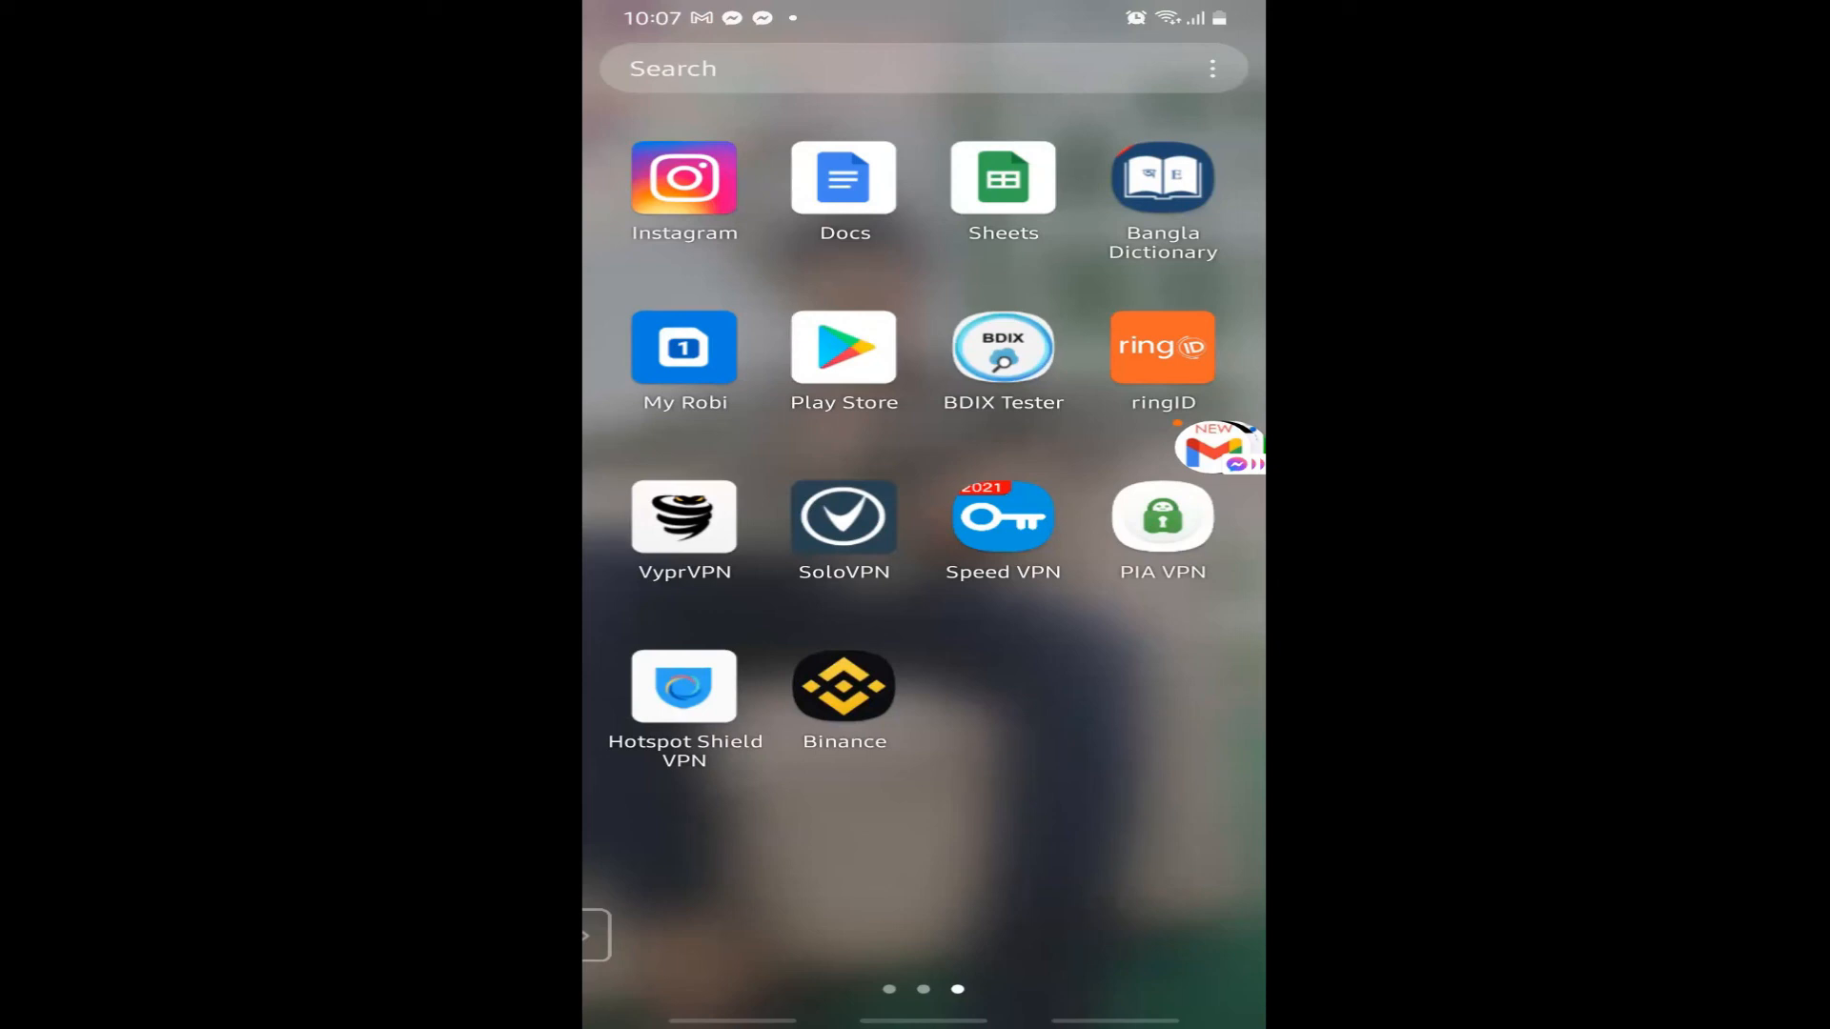
In Google Docs, open the nouns9 Word worksheet from Device storage's Download folder.
left_click(843, 178)
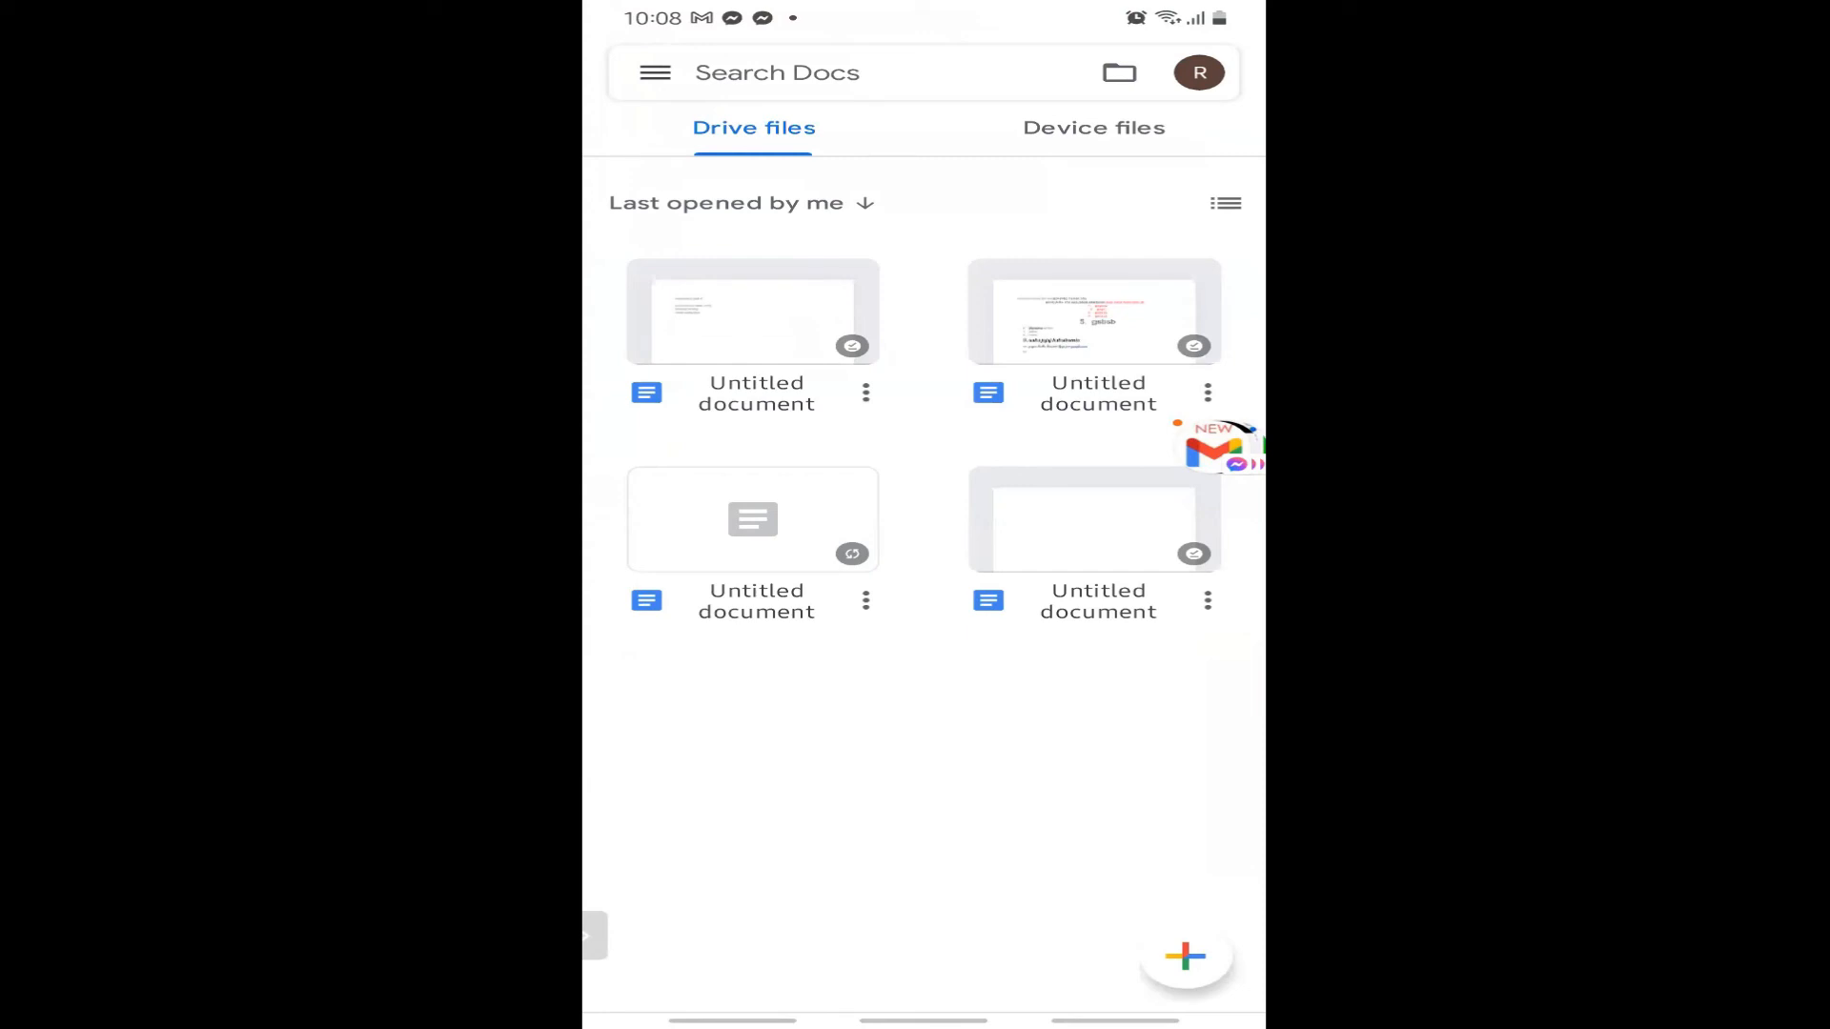
left_click(1119, 72)
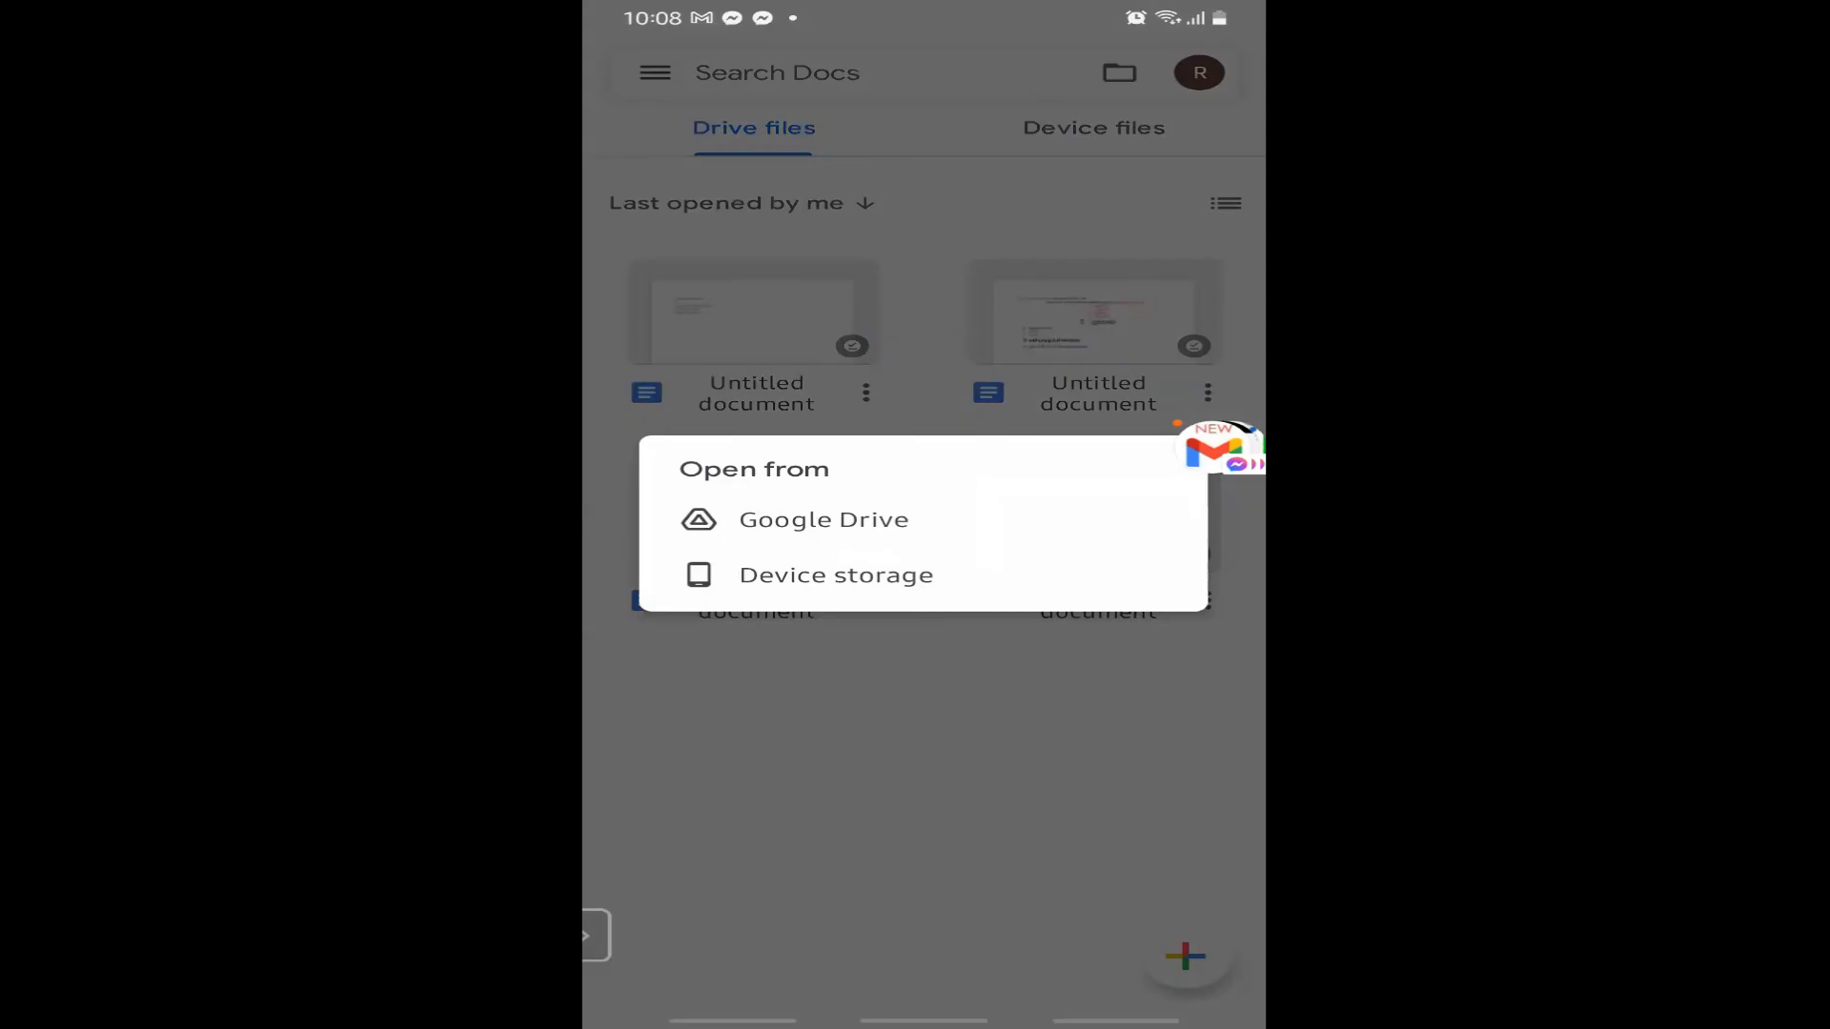
left_click(836, 575)
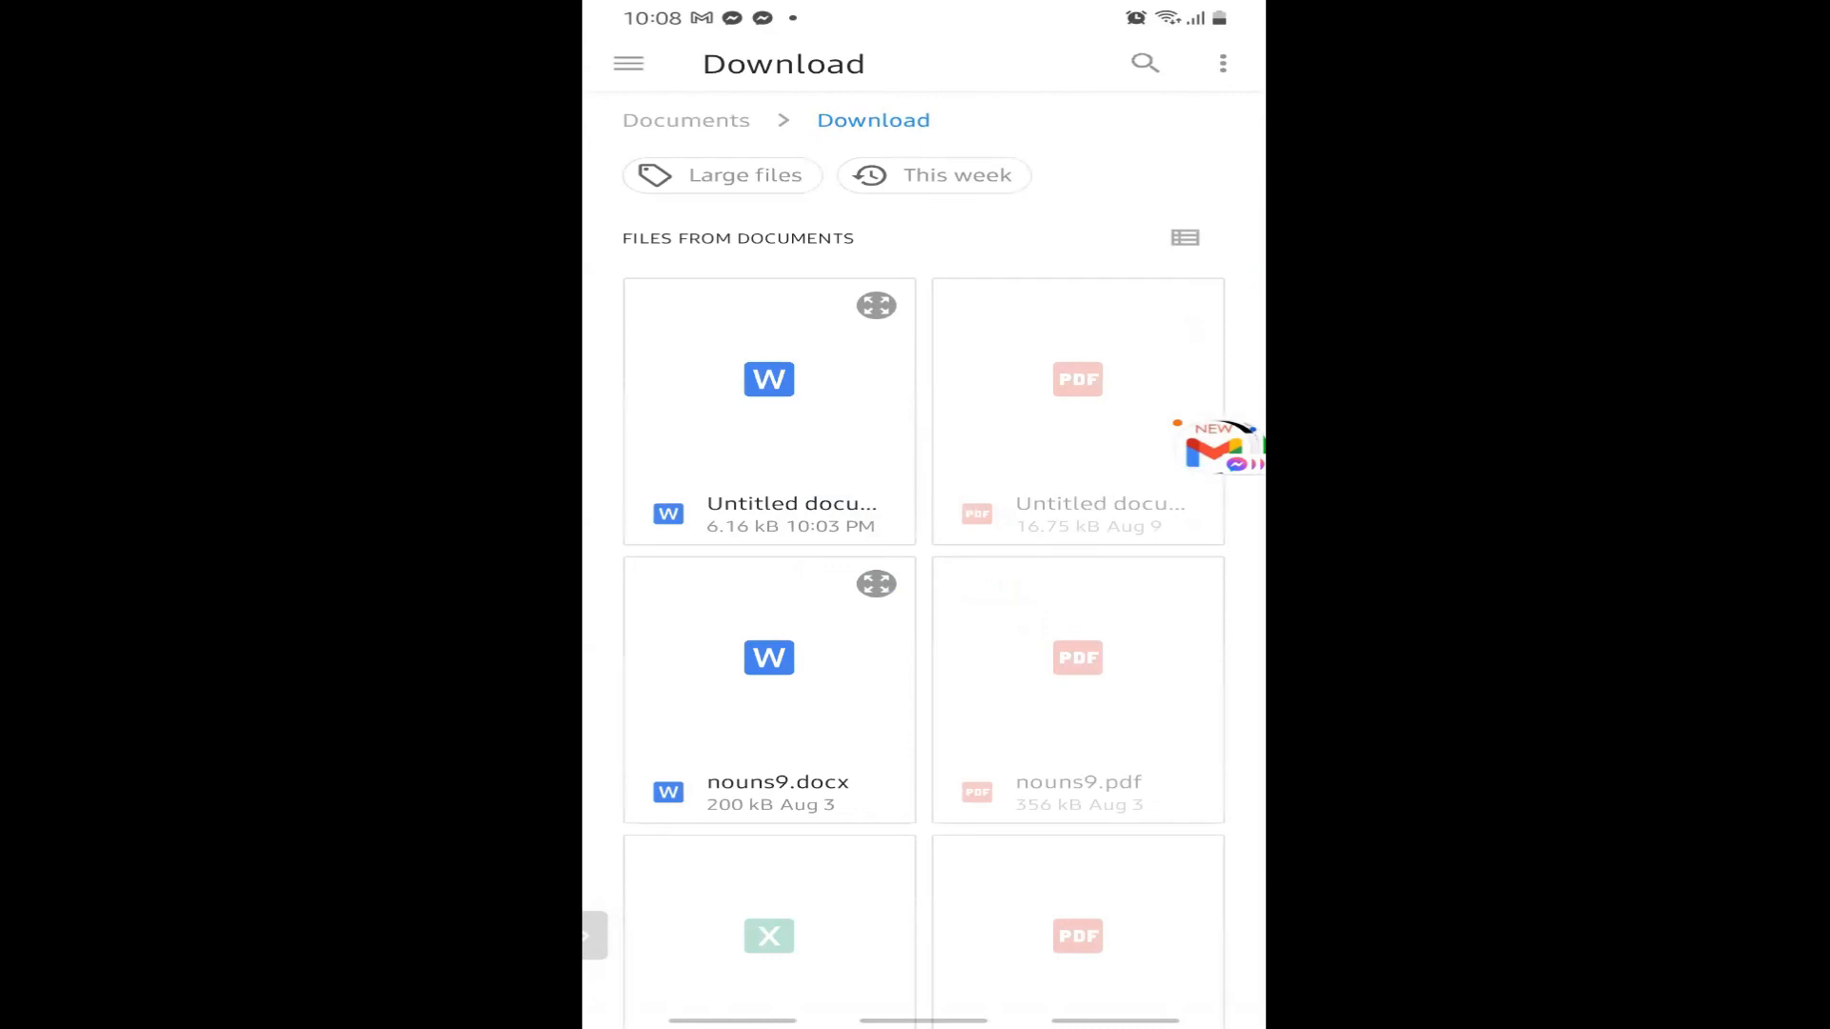
left_click(769, 410)
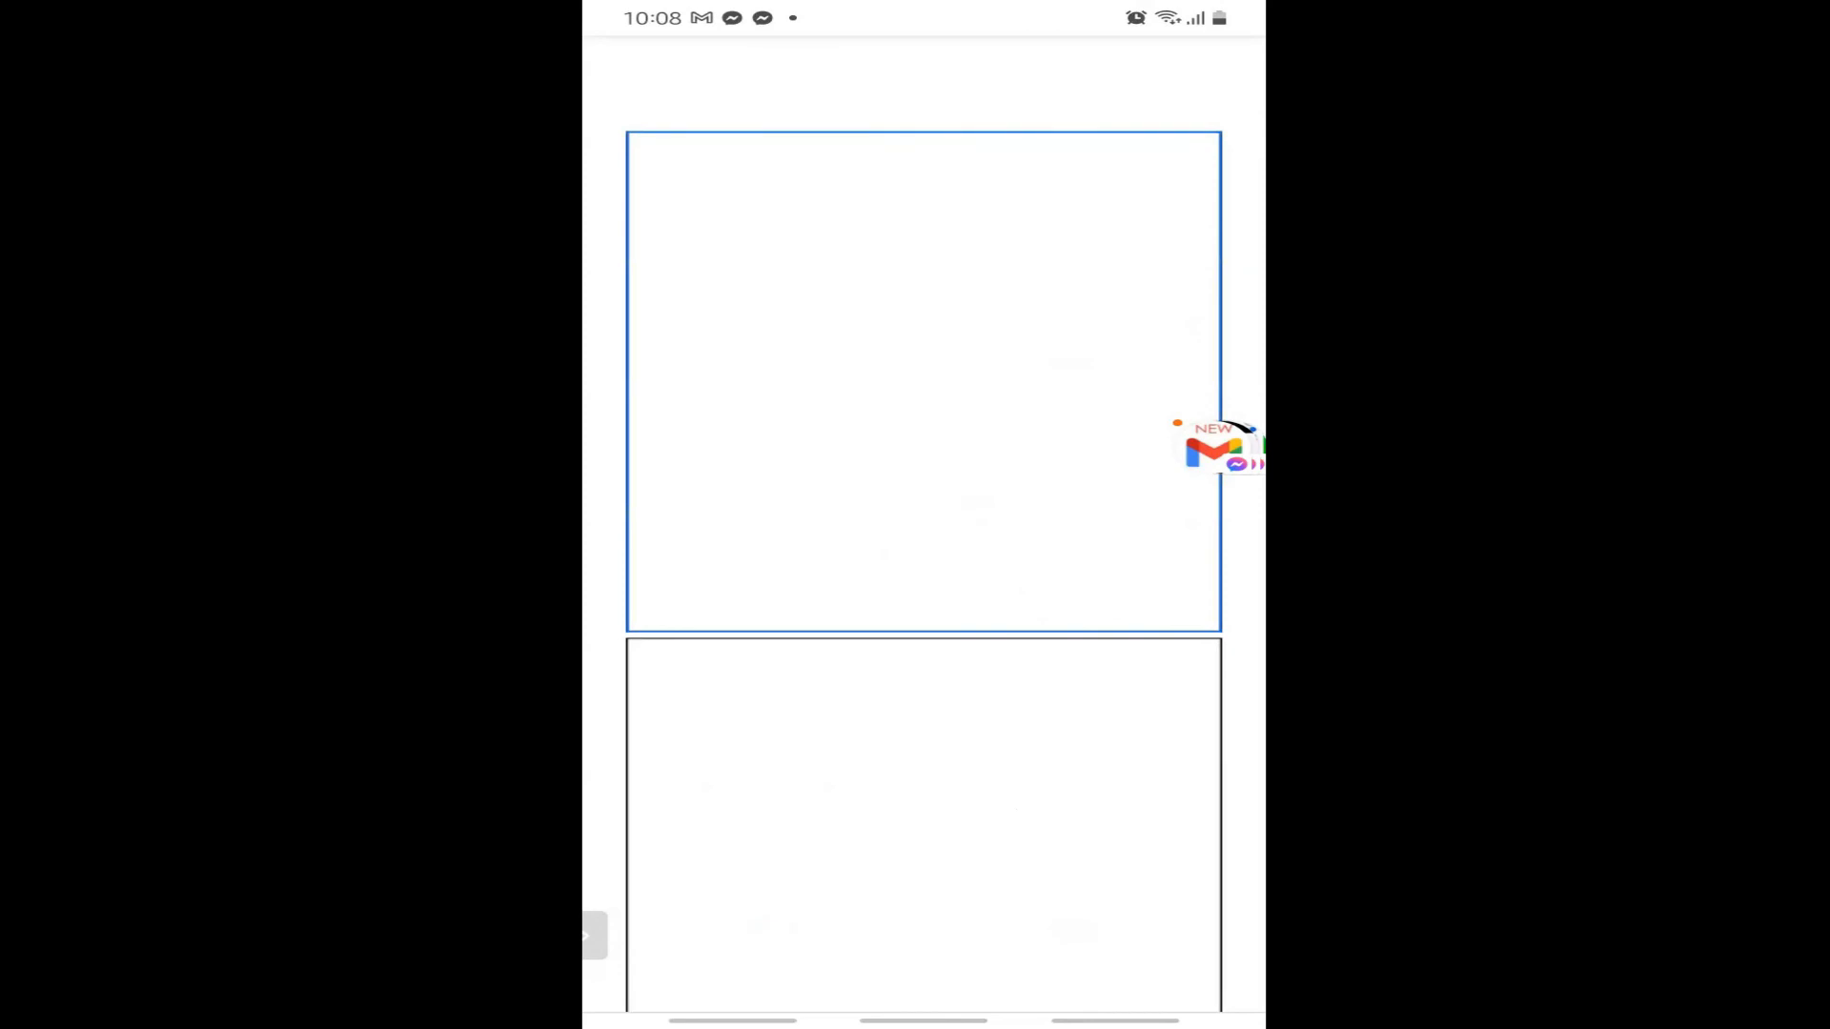
Switch the worksheet to editing and delete the blank line above the examples.
scroll(924, 534, "down", 6)
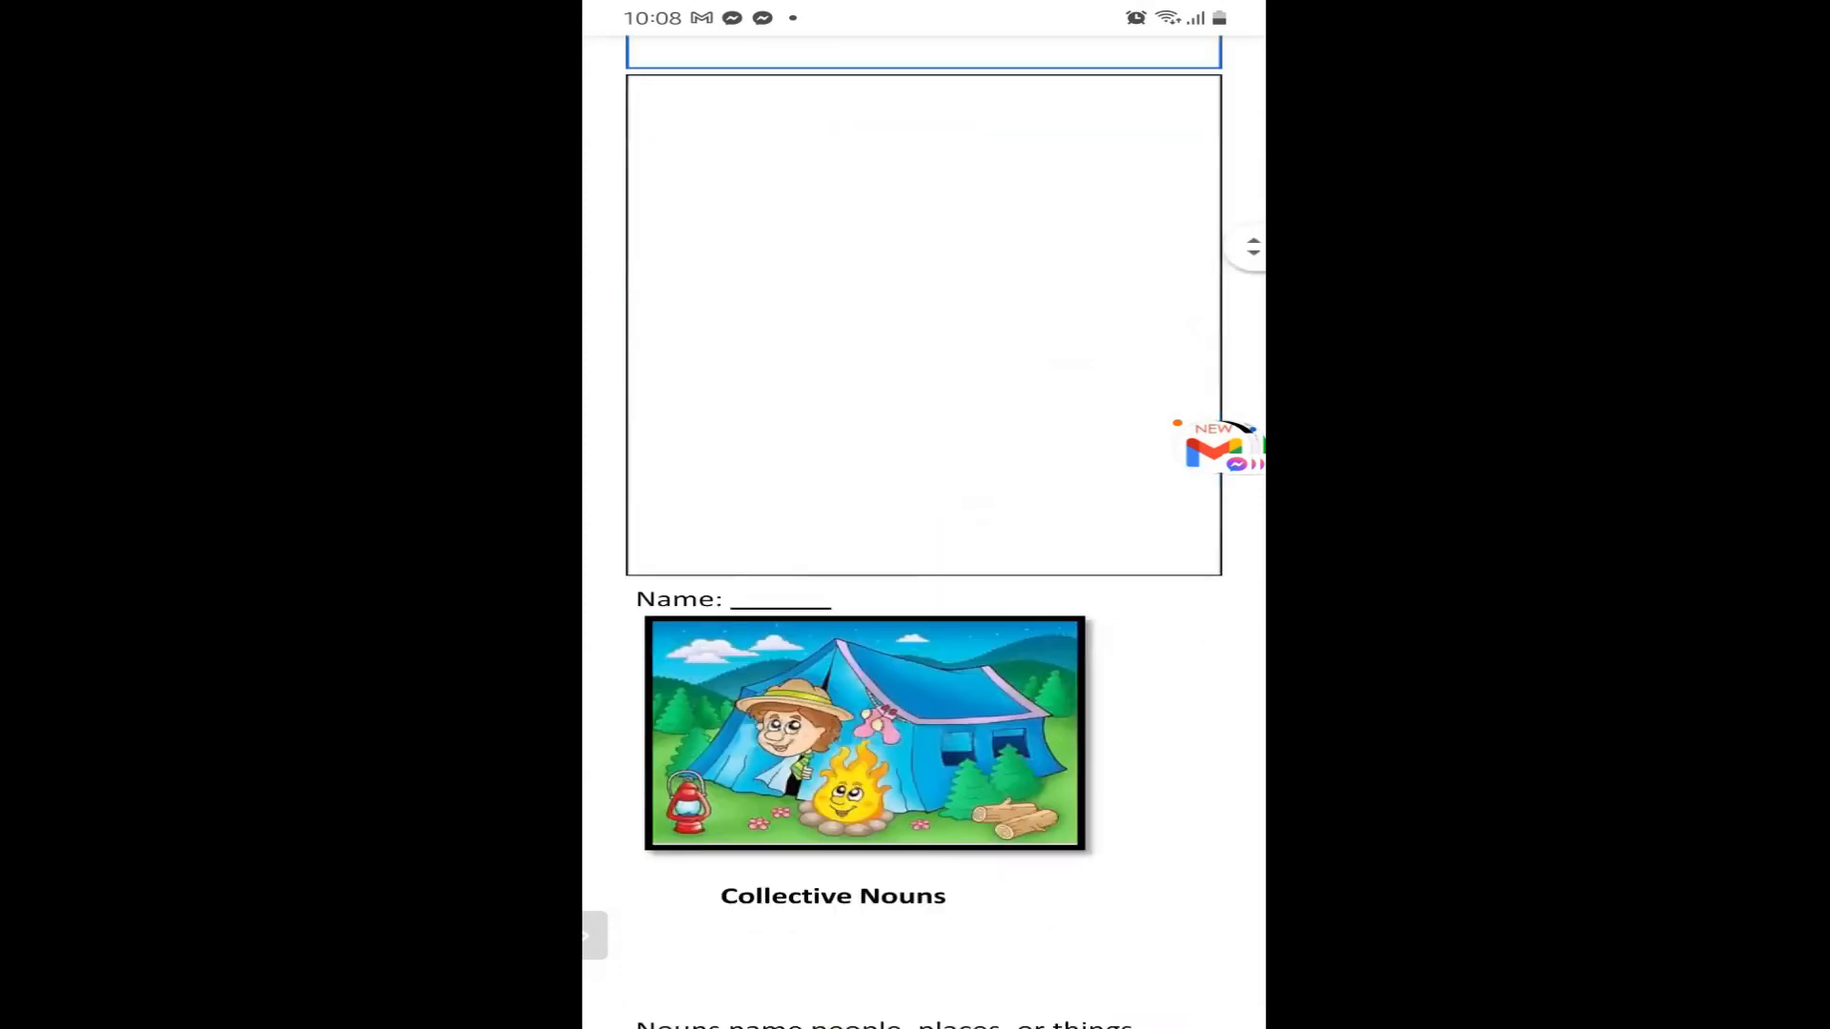
scroll(924, 534, "down", 4)
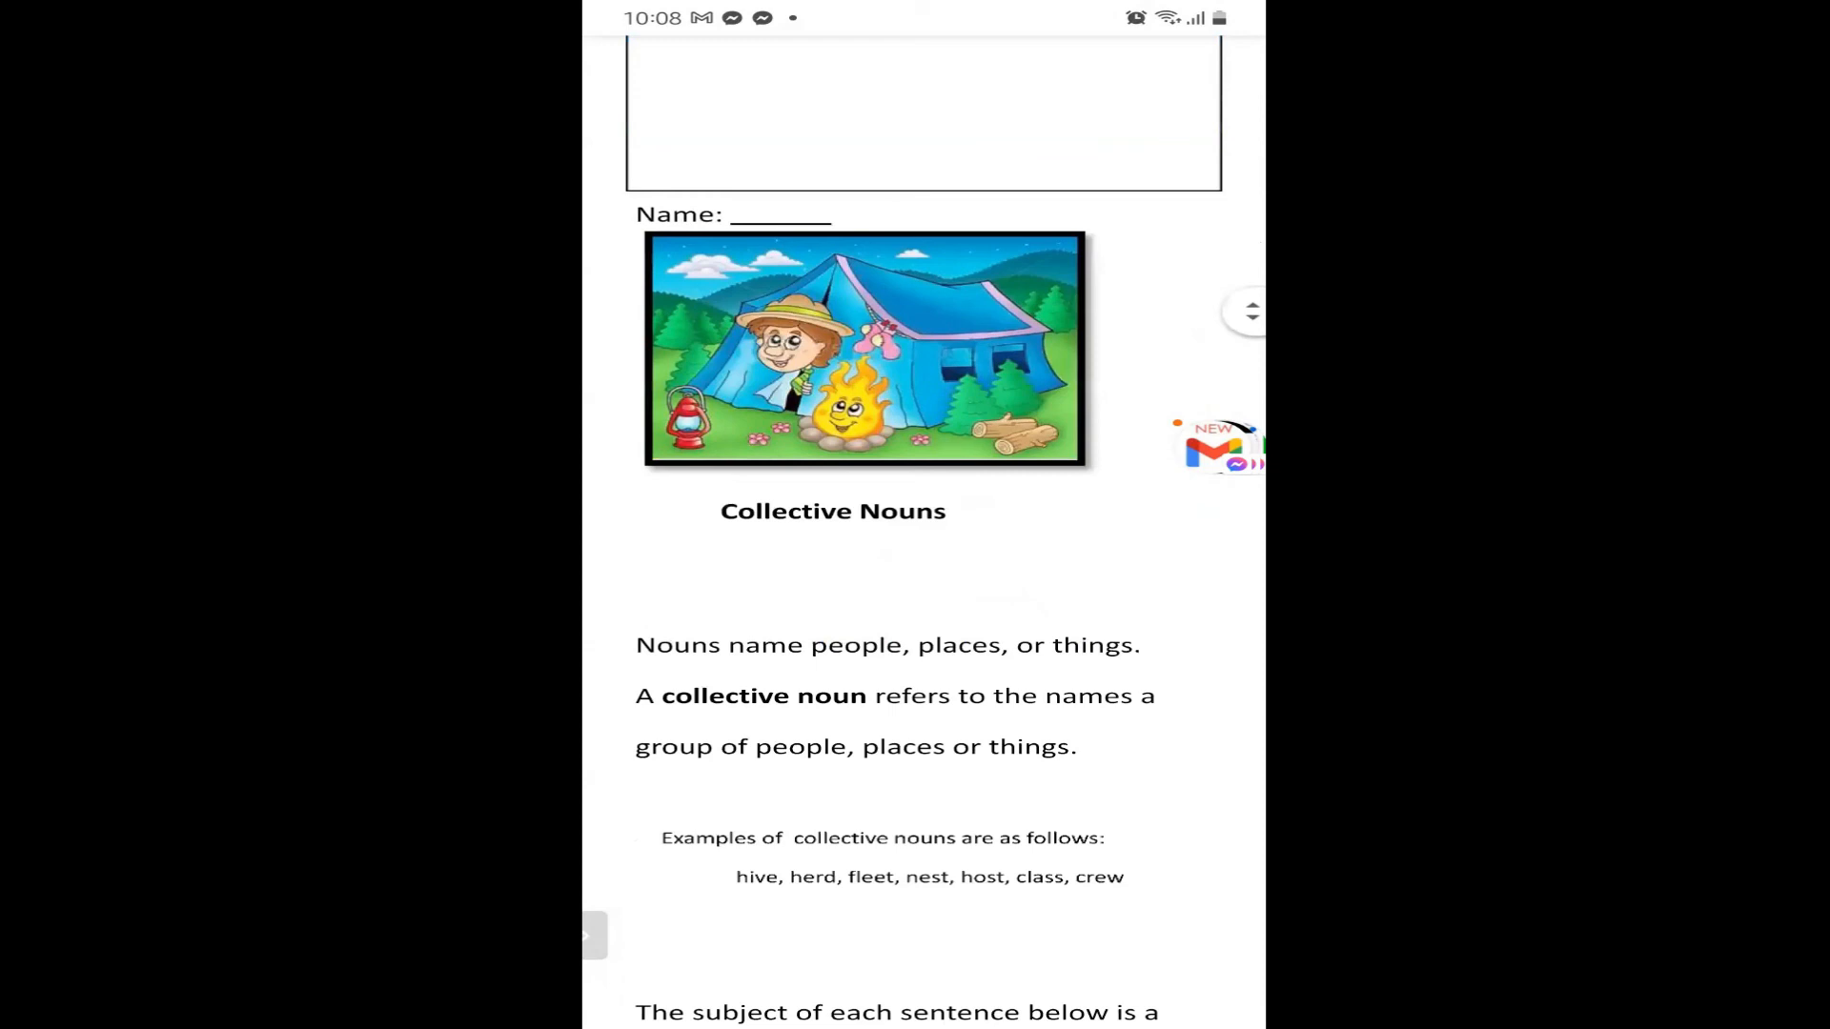
scroll(924, 534, "down", 6)
scroll(924, 534, "down", 3)
scroll(923, 534, "up", 10)
scroll(923, 534, "down", 20)
double_click(923, 419)
scroll(924, 314, "down", 4)
scroll(924, 315, "down", 4)
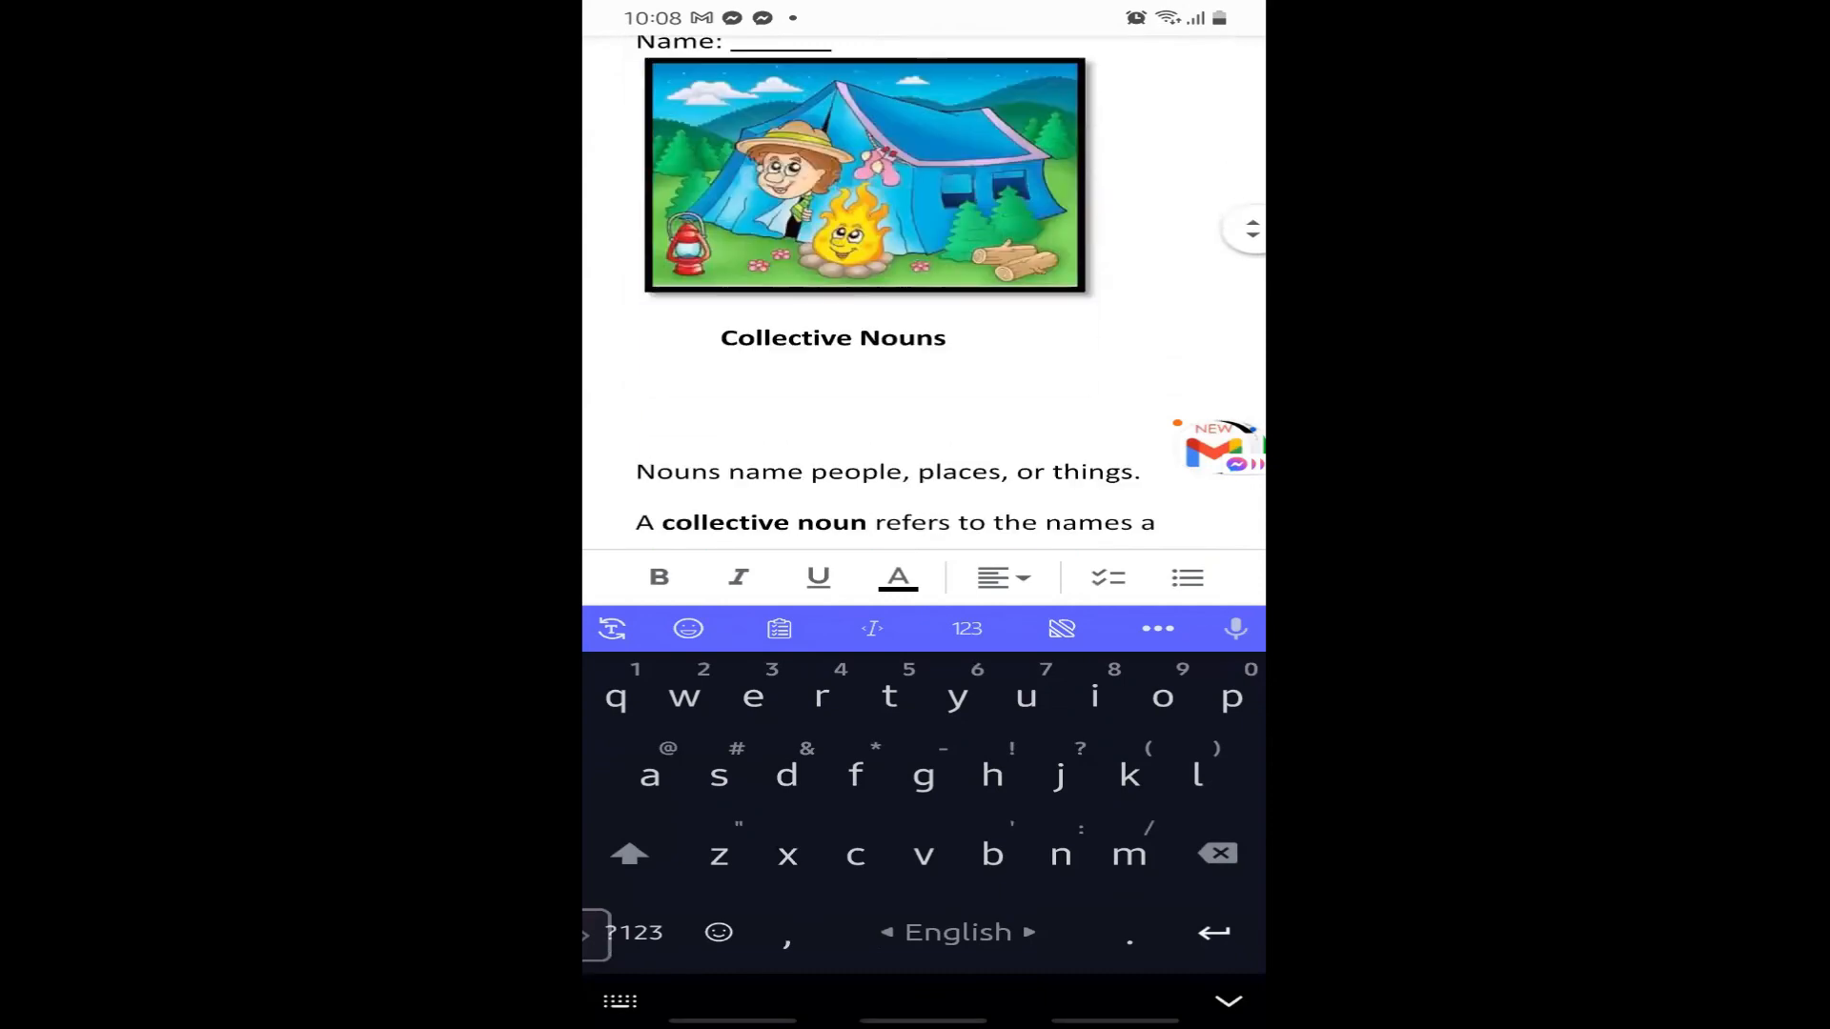
left_click(624, 434)
key("BackSpace")
key("BackSpace")
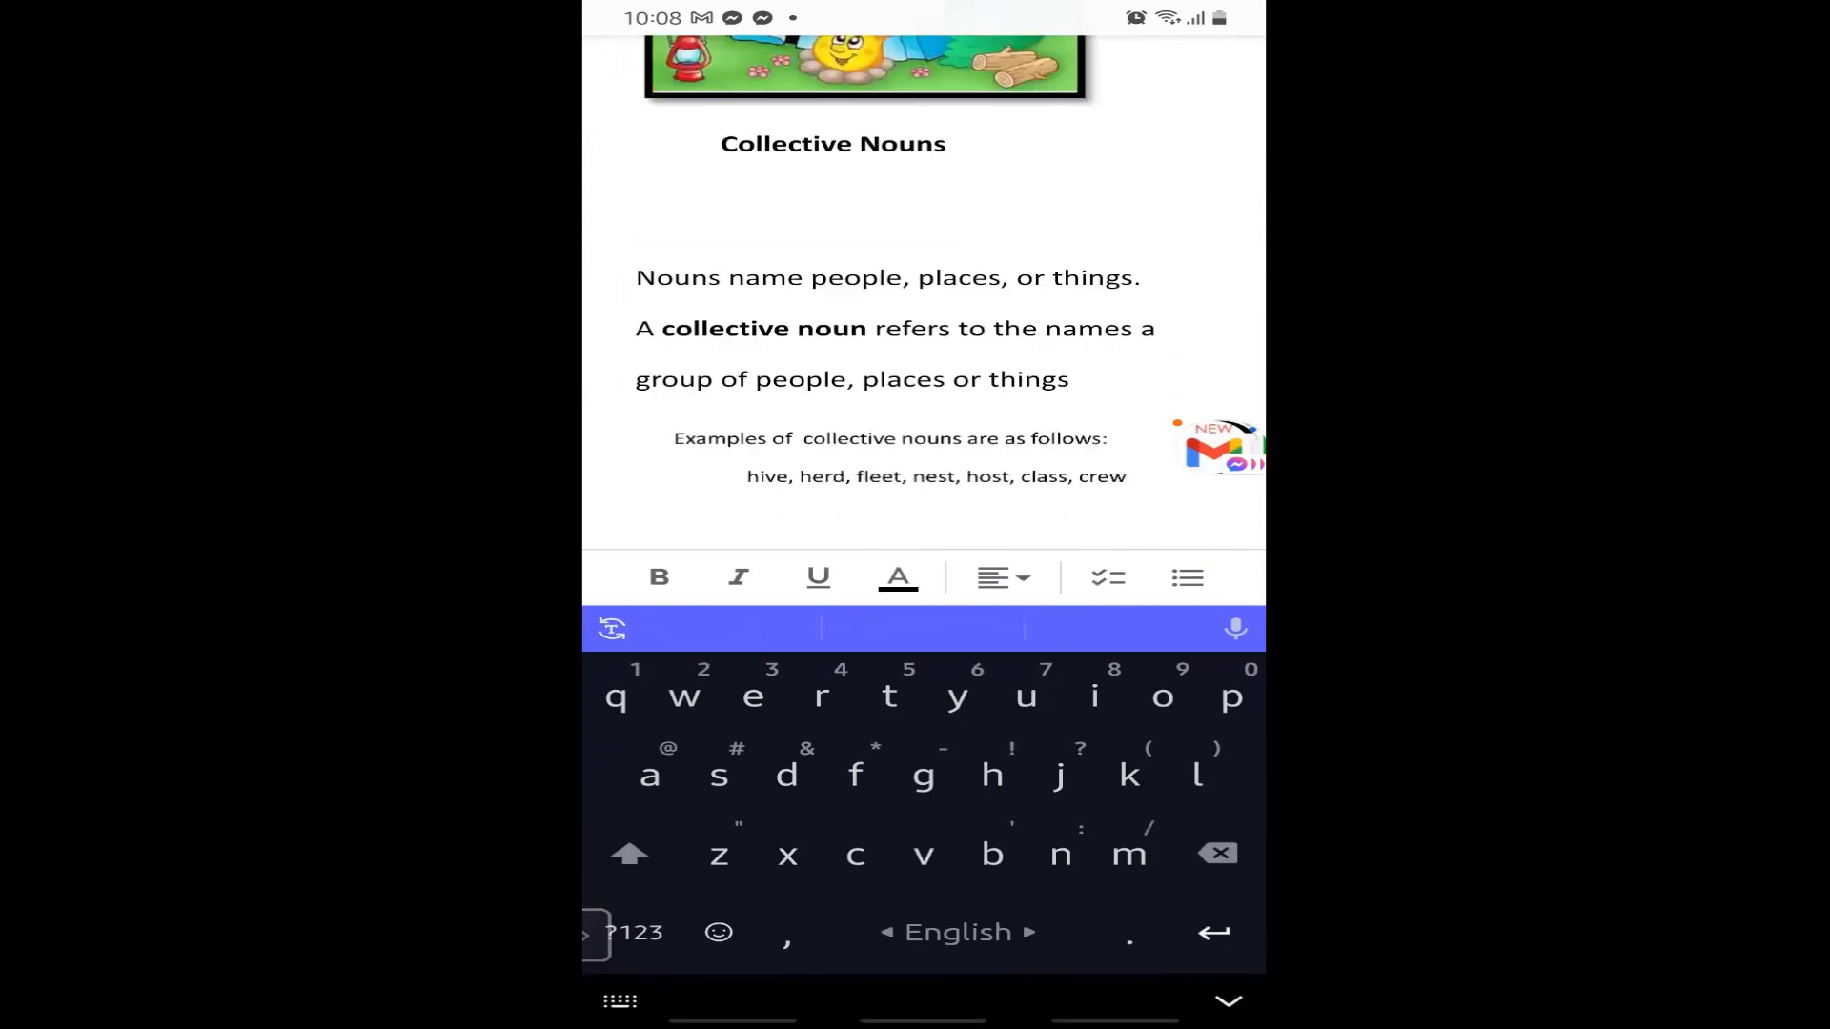
Delete the empty lines above the instructions and between sentences 1–2 and 2–3.
scroll(923, 315, "down", 2)
scroll(923, 314, "down", 1)
left_click(624, 278)
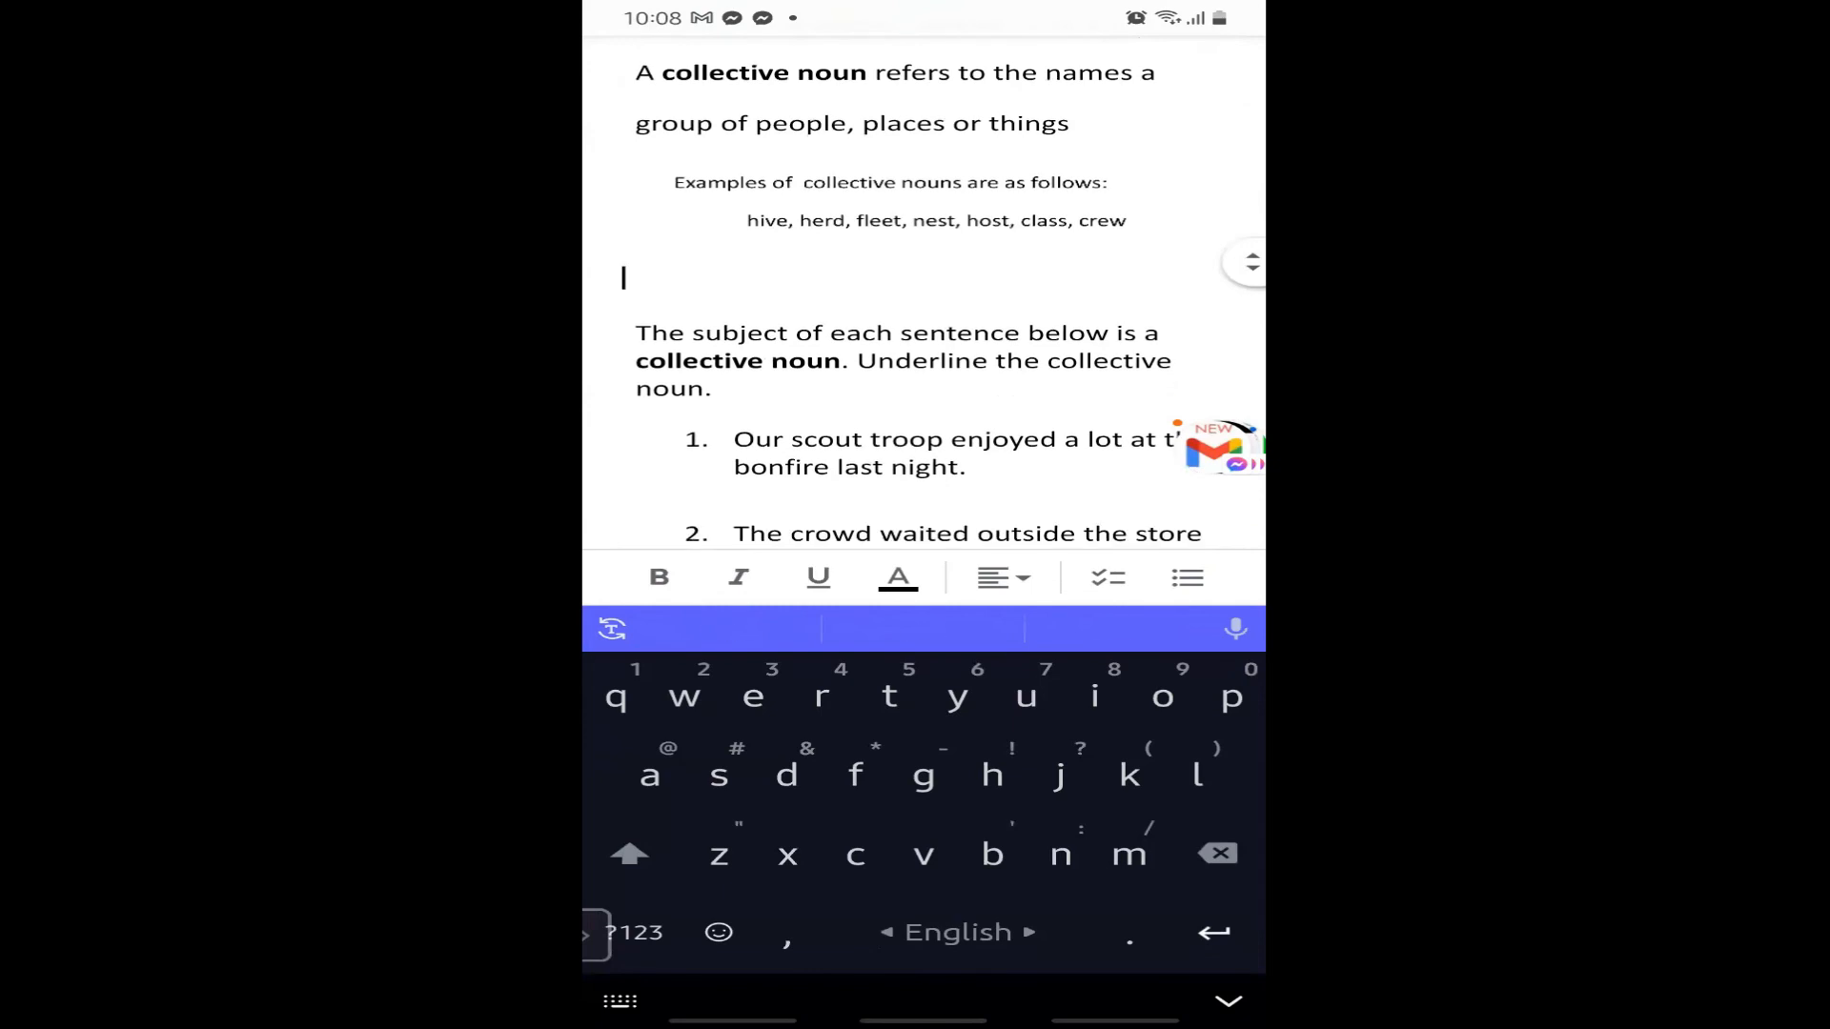
key("BackSpace")
key("BackSpace")
scroll(924, 315, "down", 2)
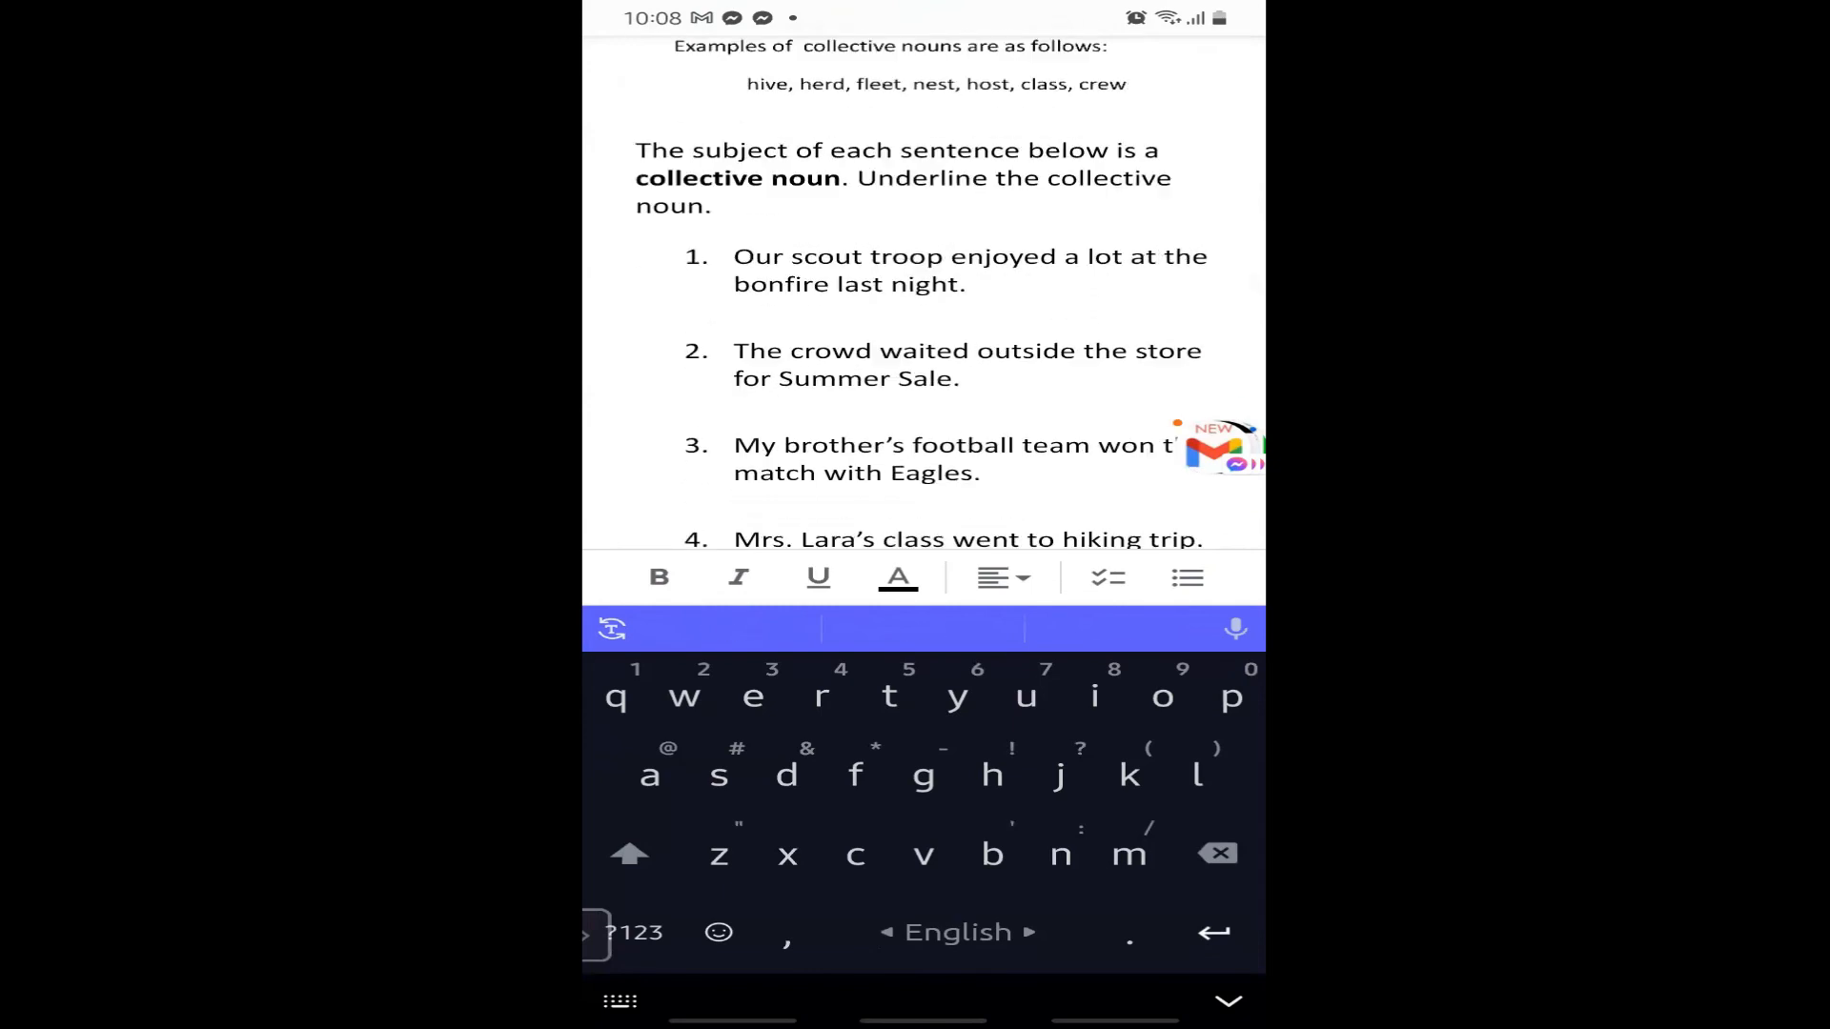
scroll(924, 315, "up", 1)
scroll(923, 314, "up", 1)
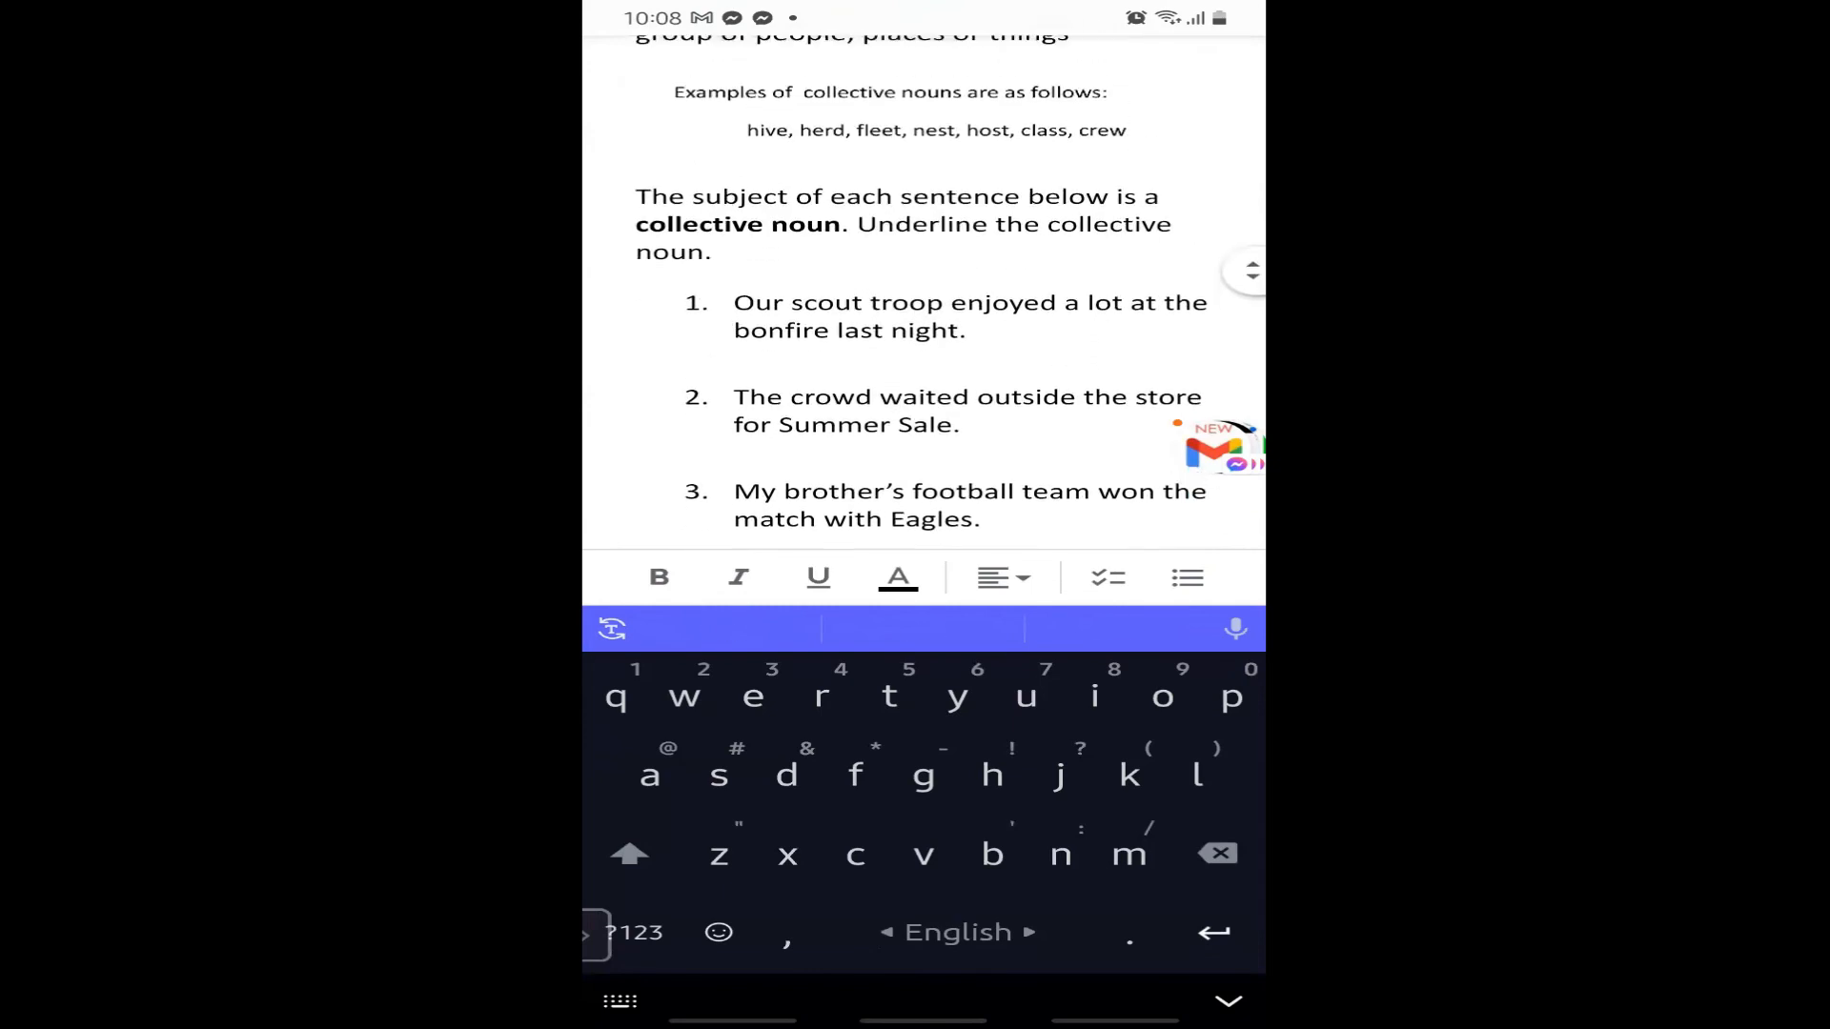
left_click(624, 364)
key("BackSpace")
left_click(623, 419)
key("BackSpace")
Remove the blank lines above sentences 4, 5 and 8.
left_click(624, 474)
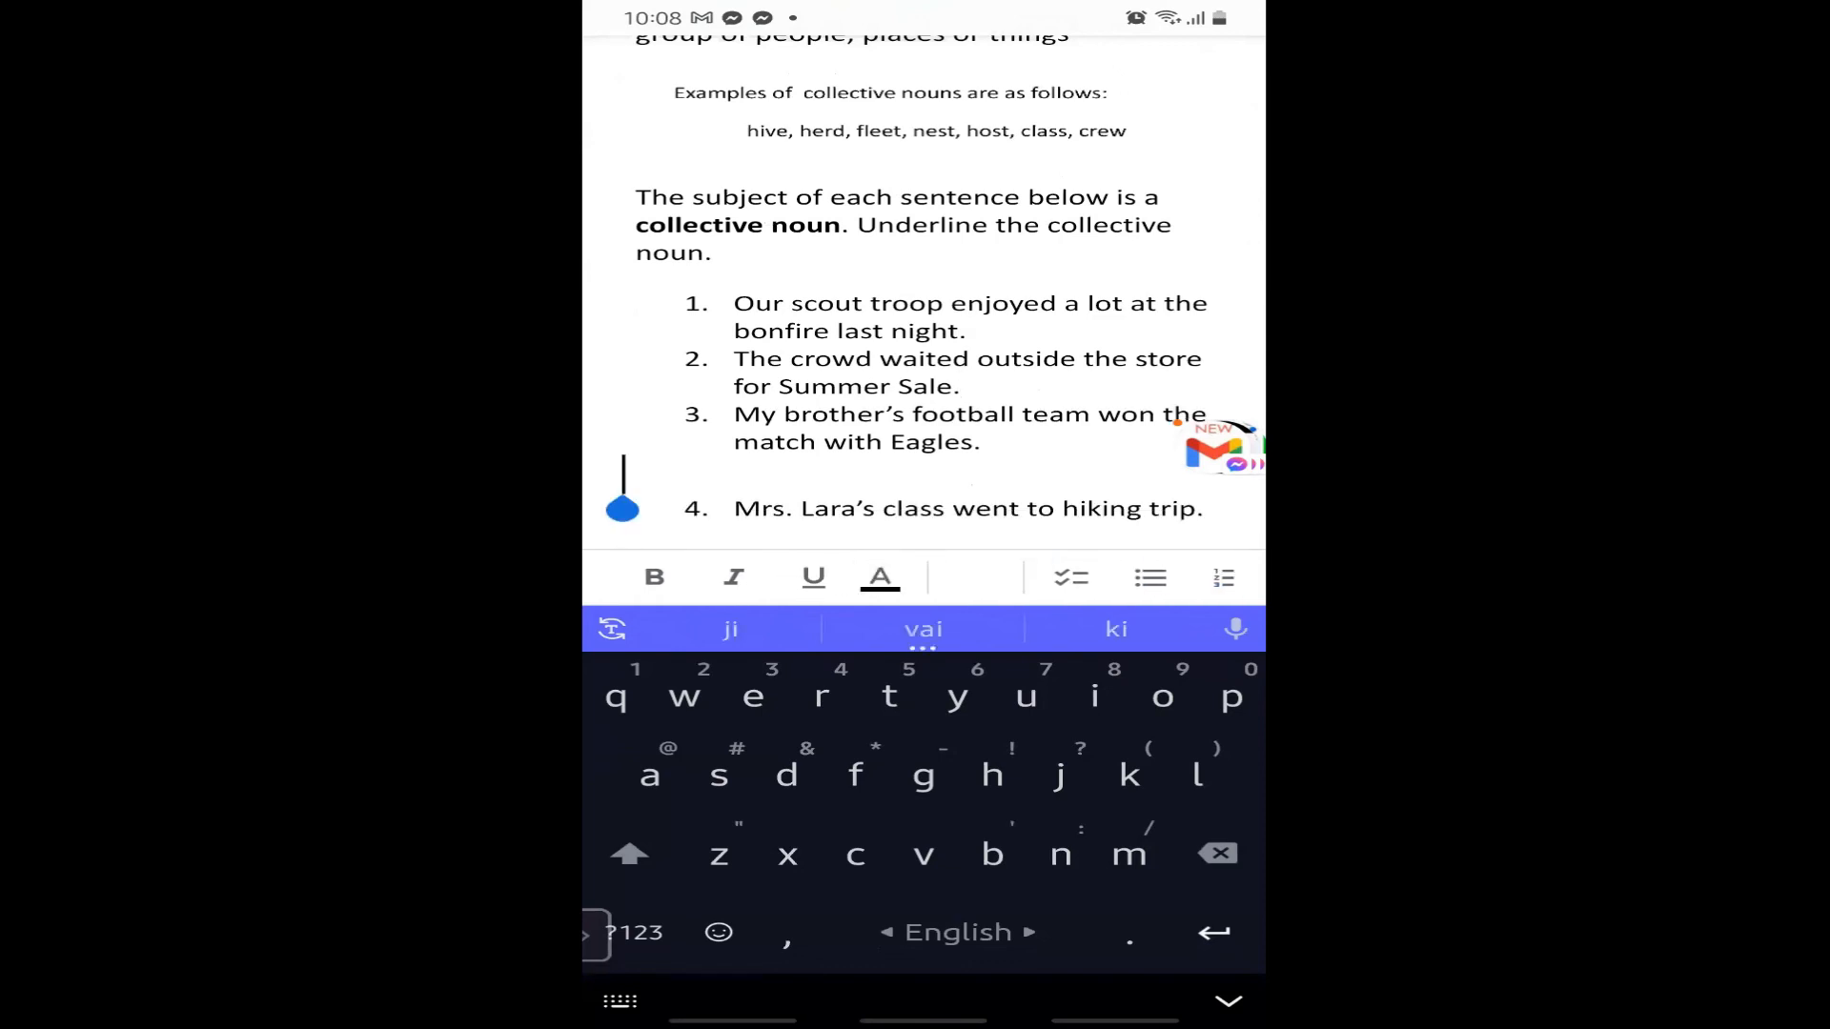
key("BackSpace")
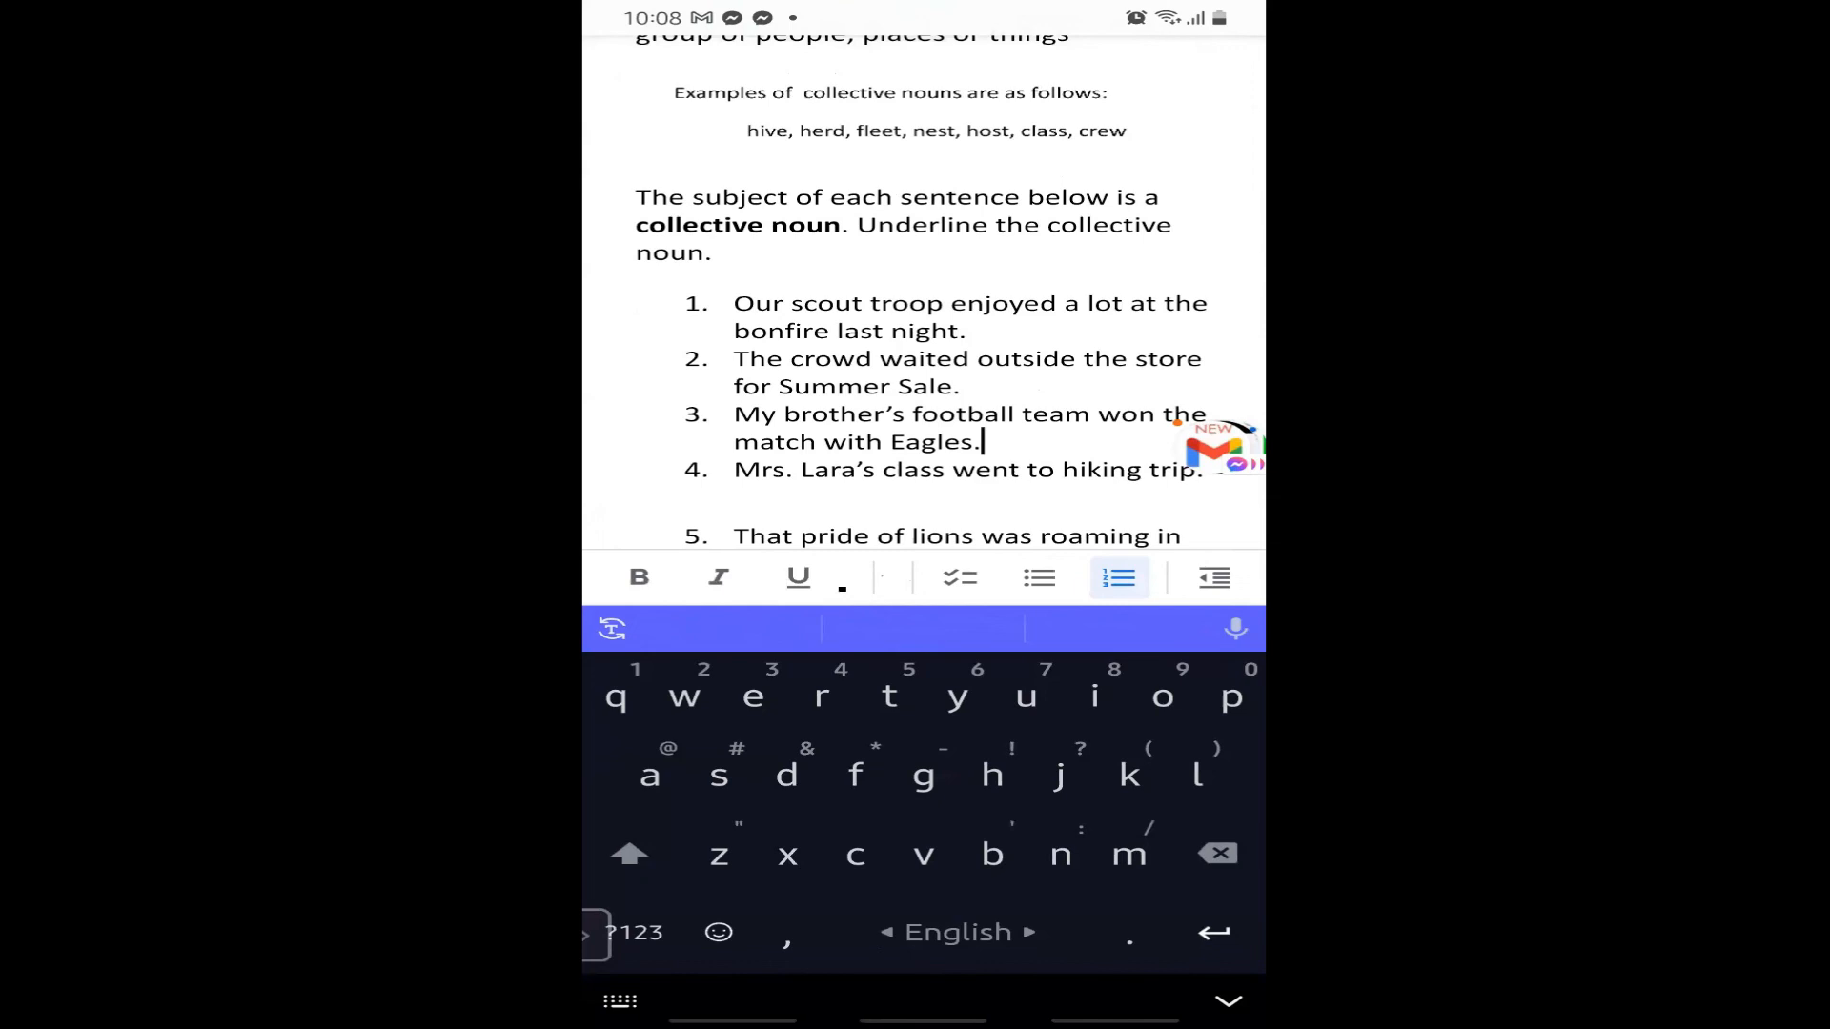
left_click(624, 502)
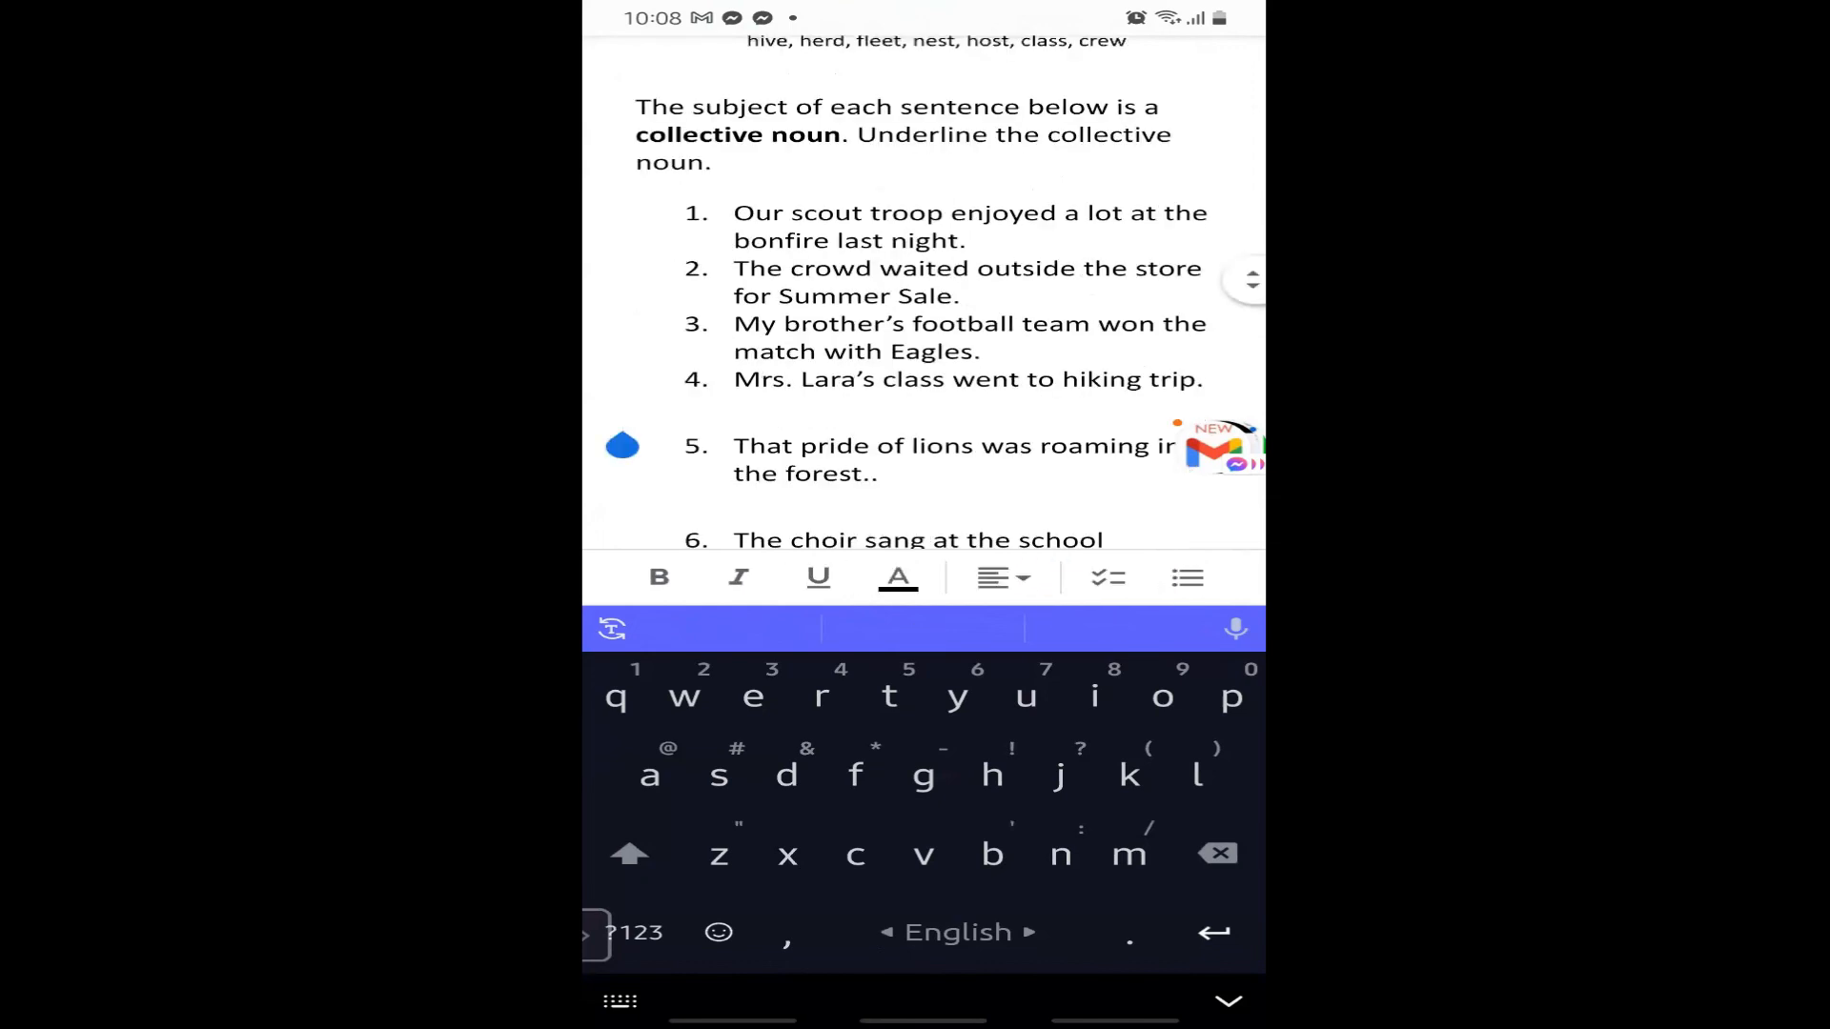
key("BackSpace")
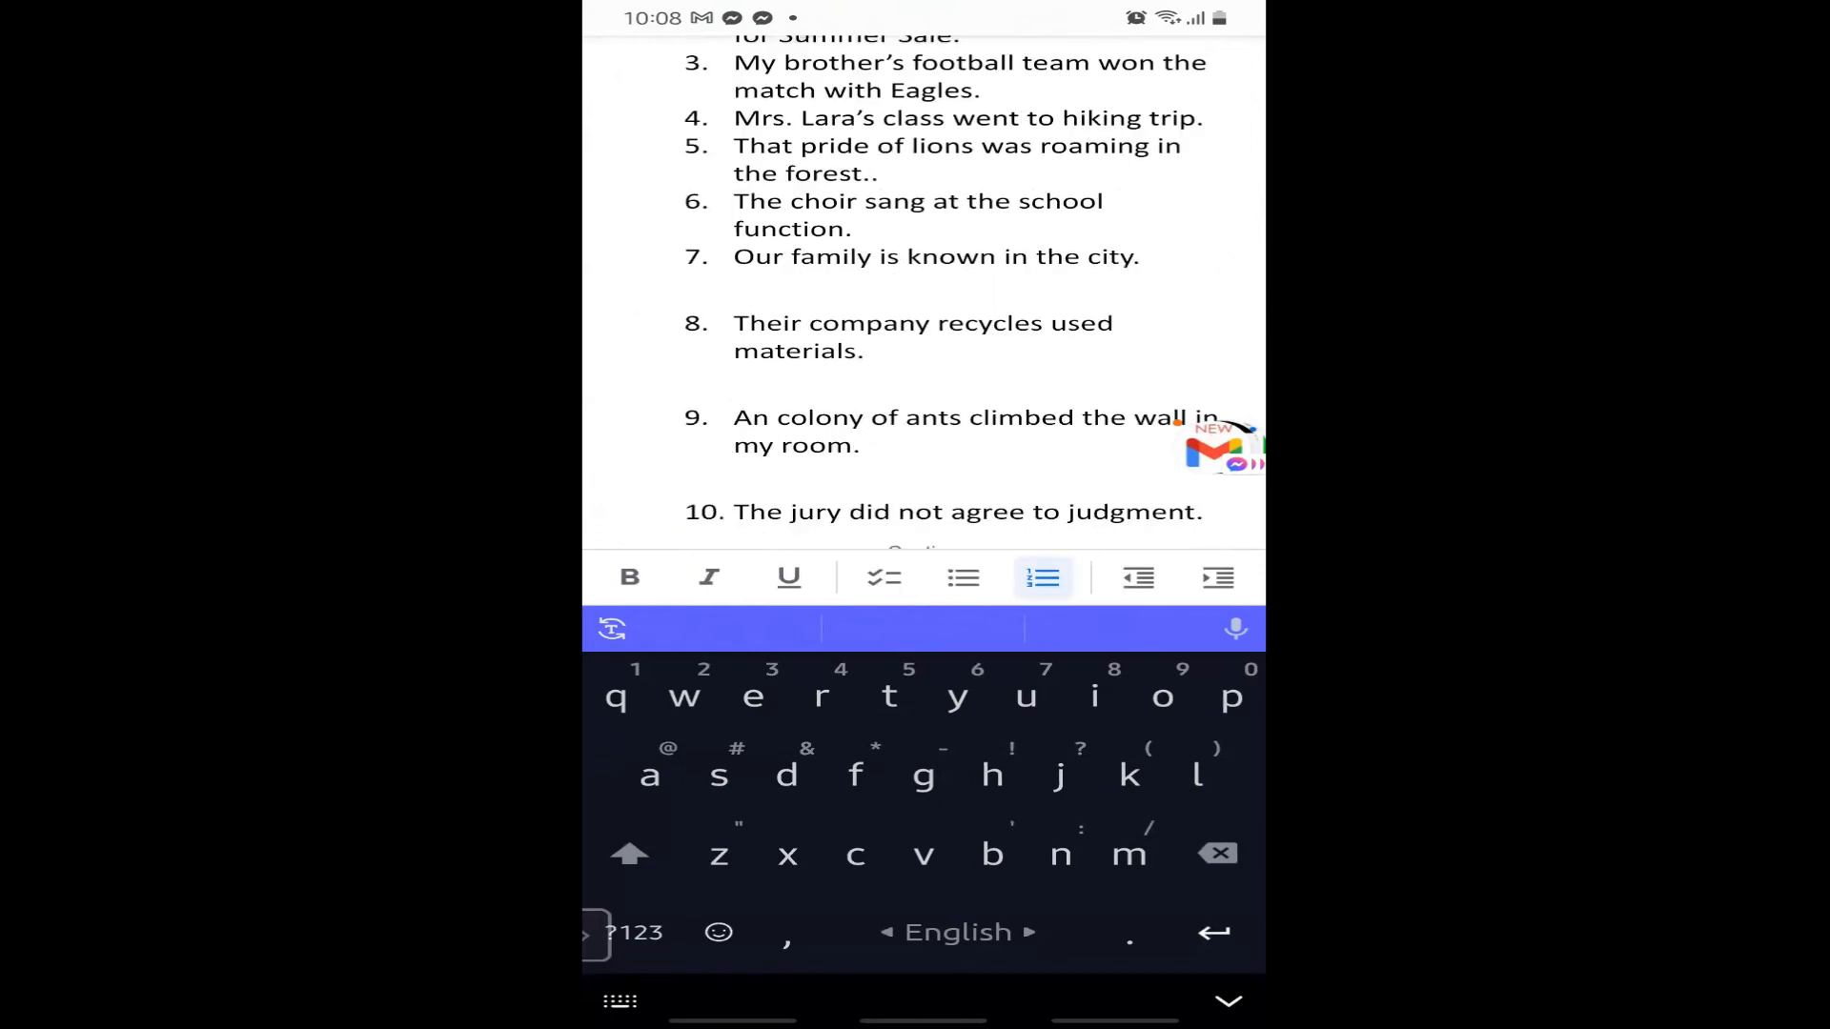
left_click(622, 295)
key("BackSpace")
Position the cursor on the gaps above sentence 10 and in the answer key paragraphs.
left_click(621, 434)
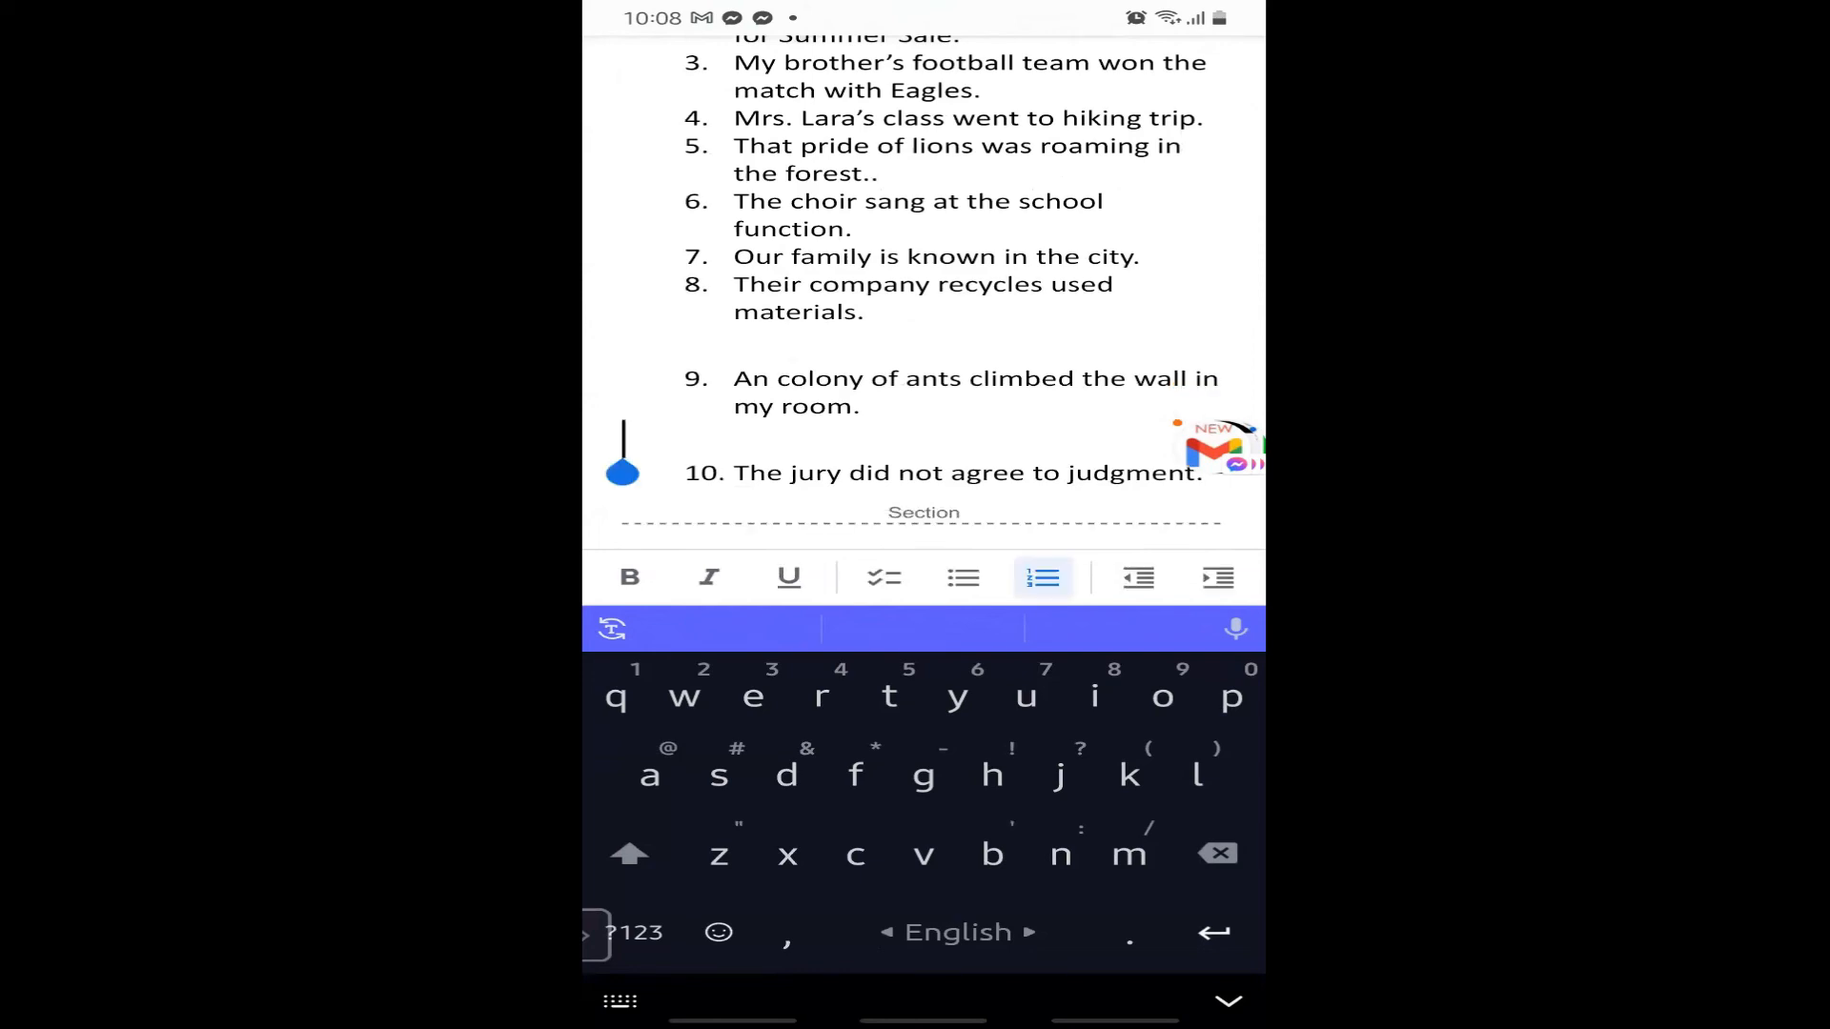
scroll(923, 305, "down", 2)
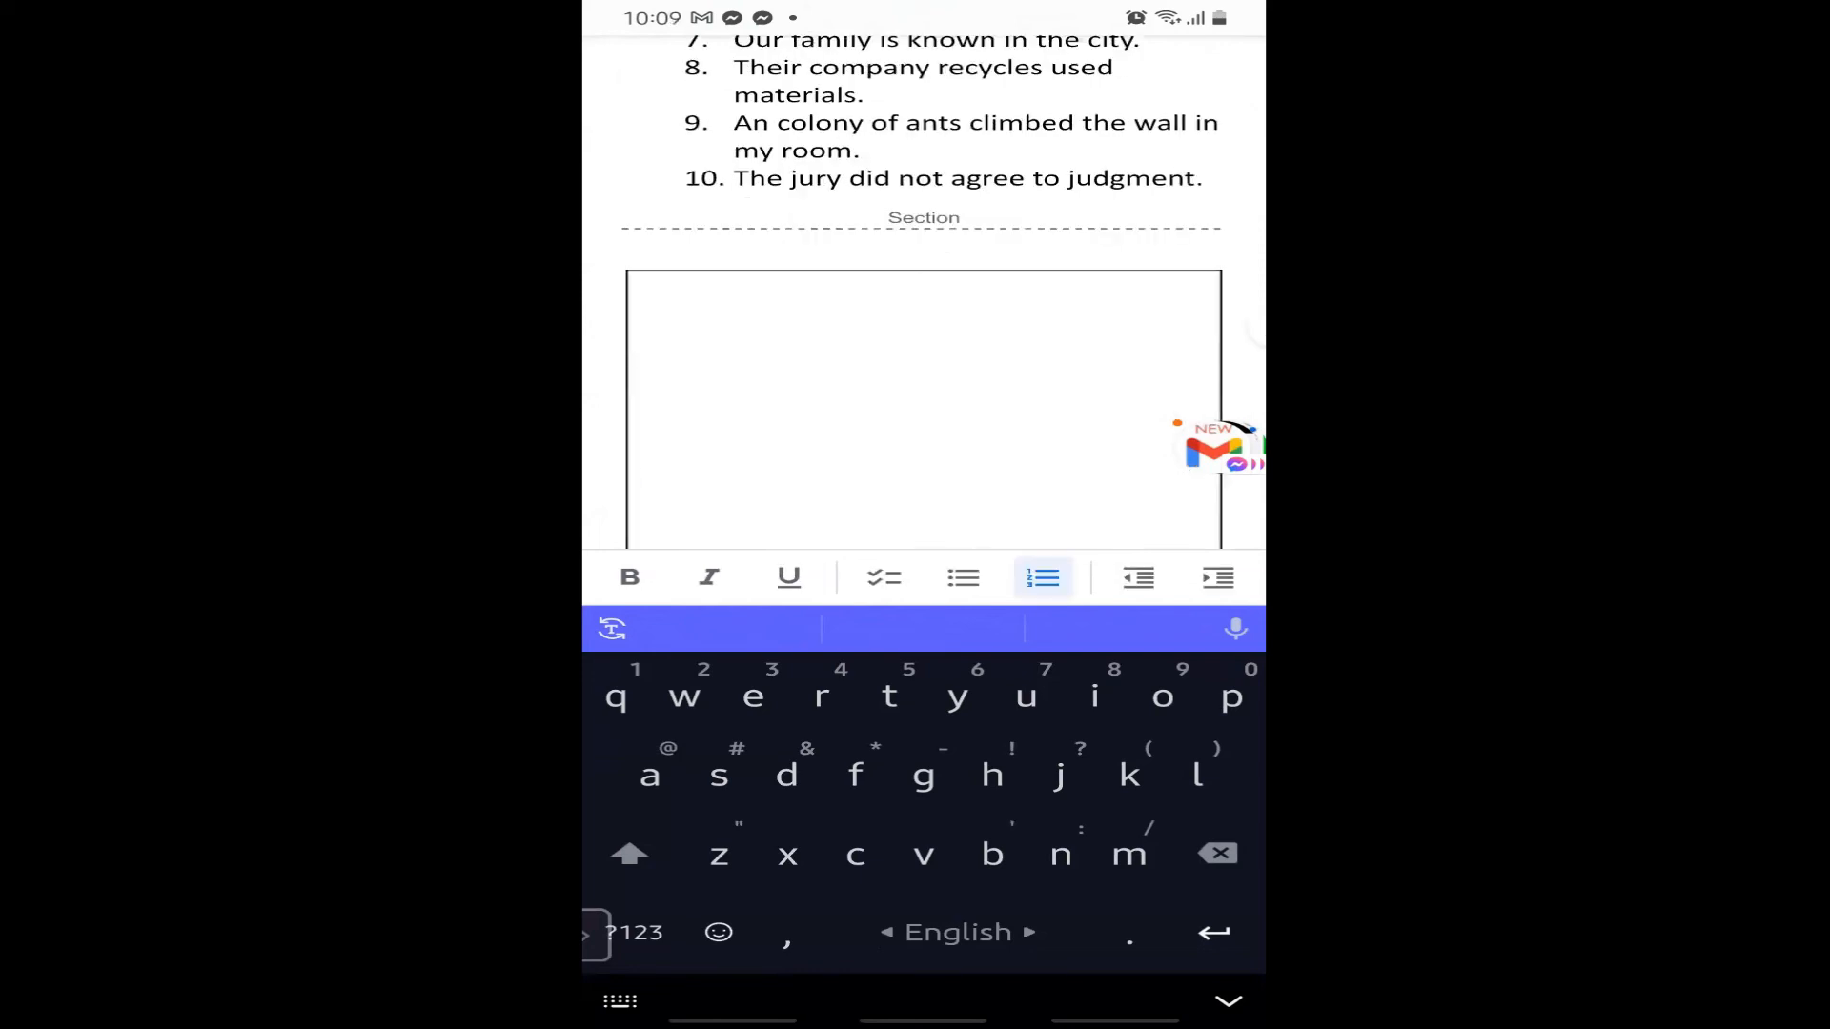
scroll(922, 382, "down", 4)
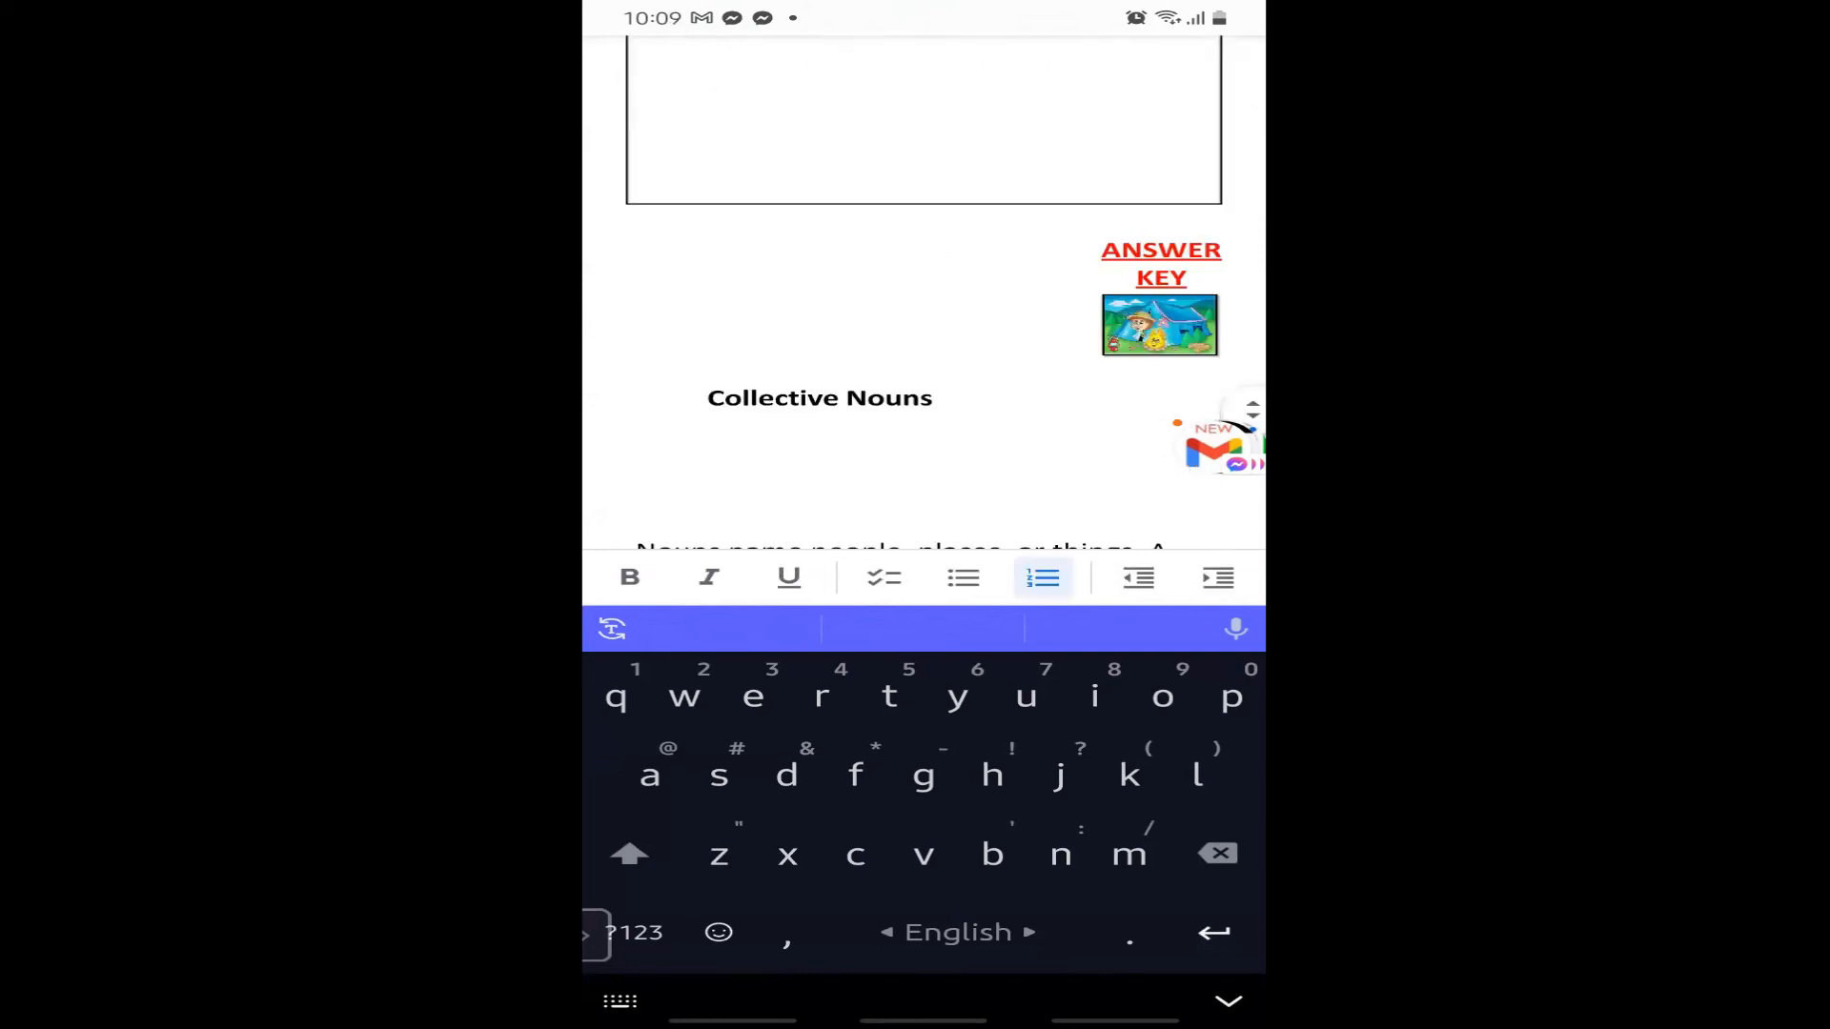
scroll(922, 305, "down", 2)
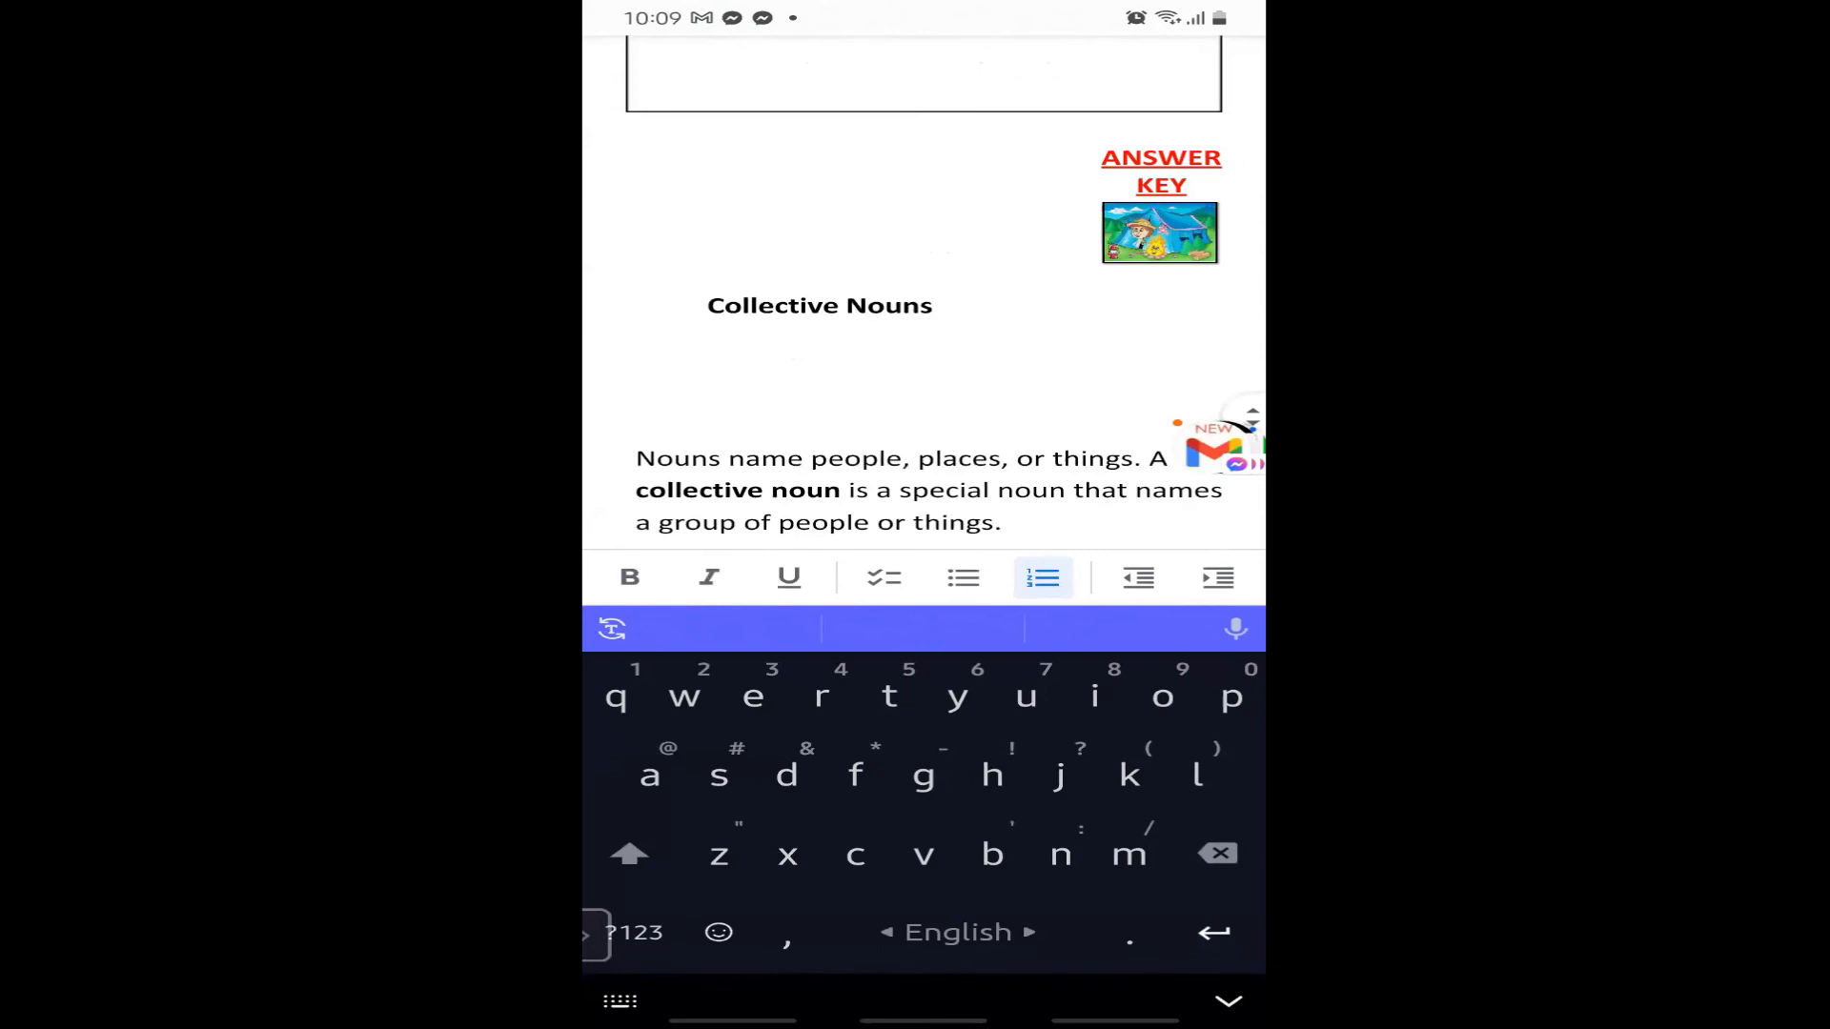
scroll(922, 334, "down", 2)
left_click(629, 331)
scroll(923, 334, "down", 10)
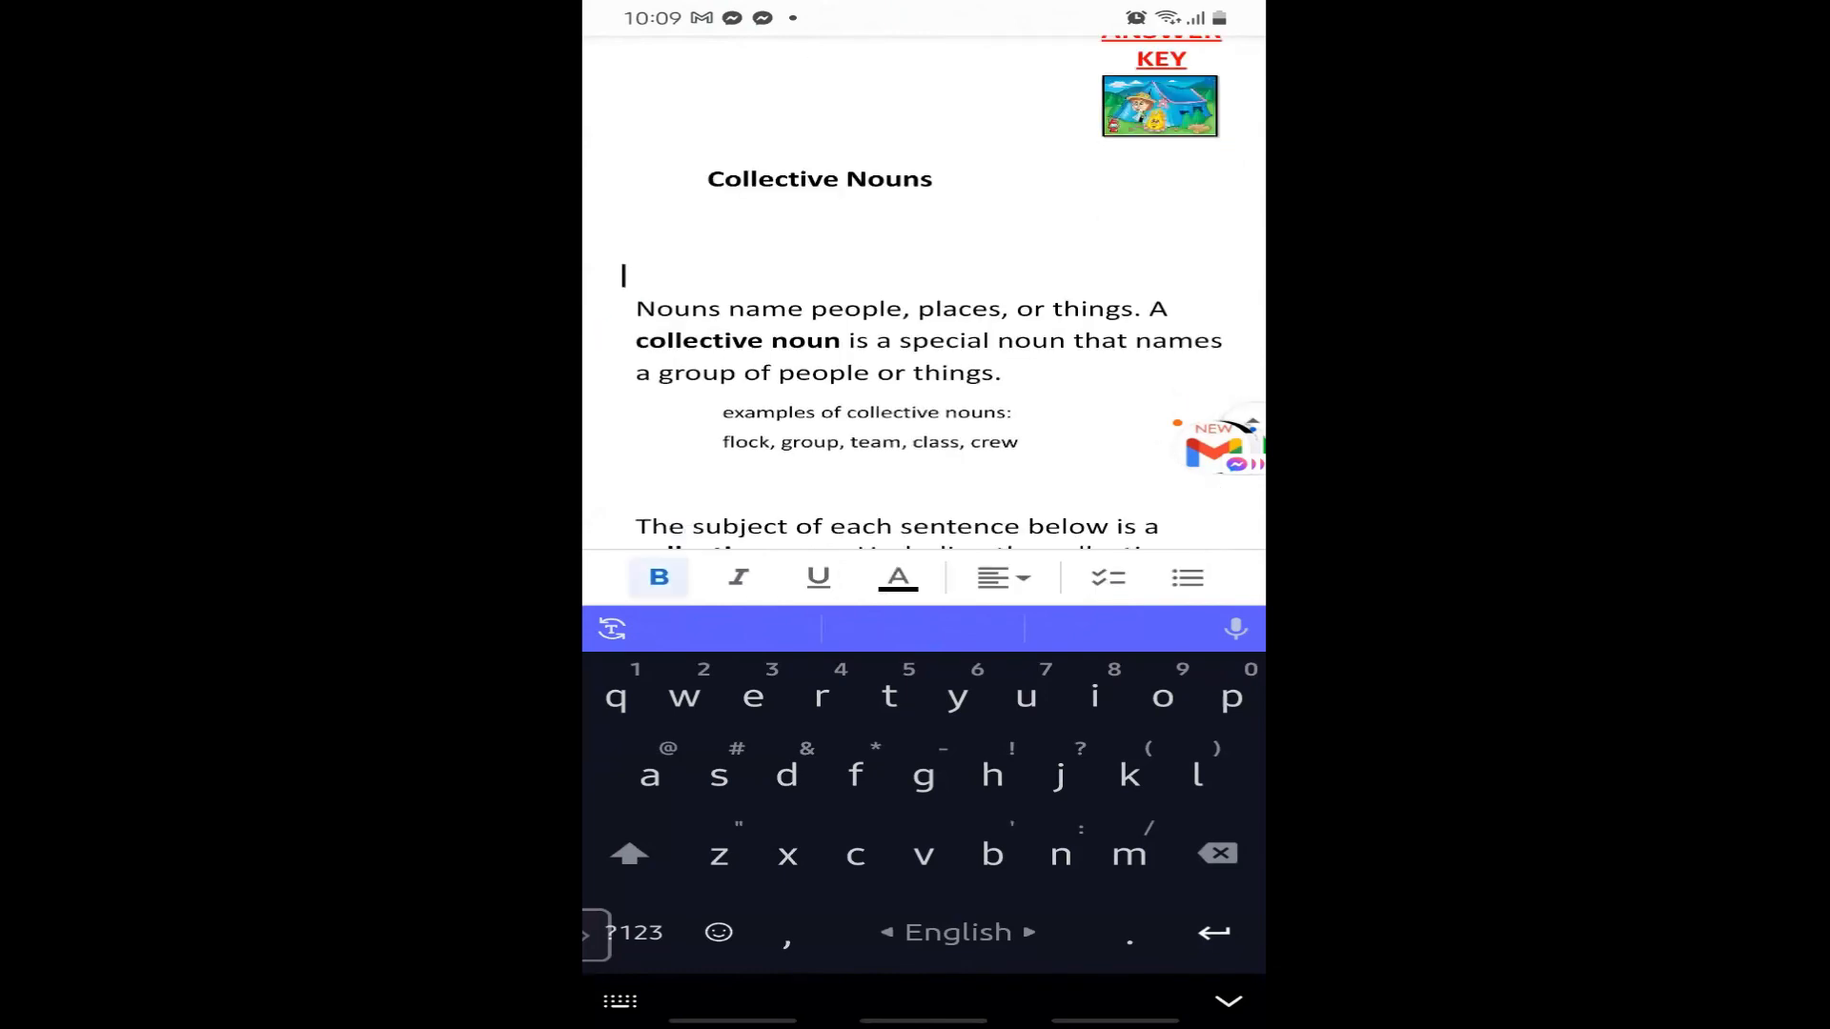
scroll(923, 305, "down", 2)
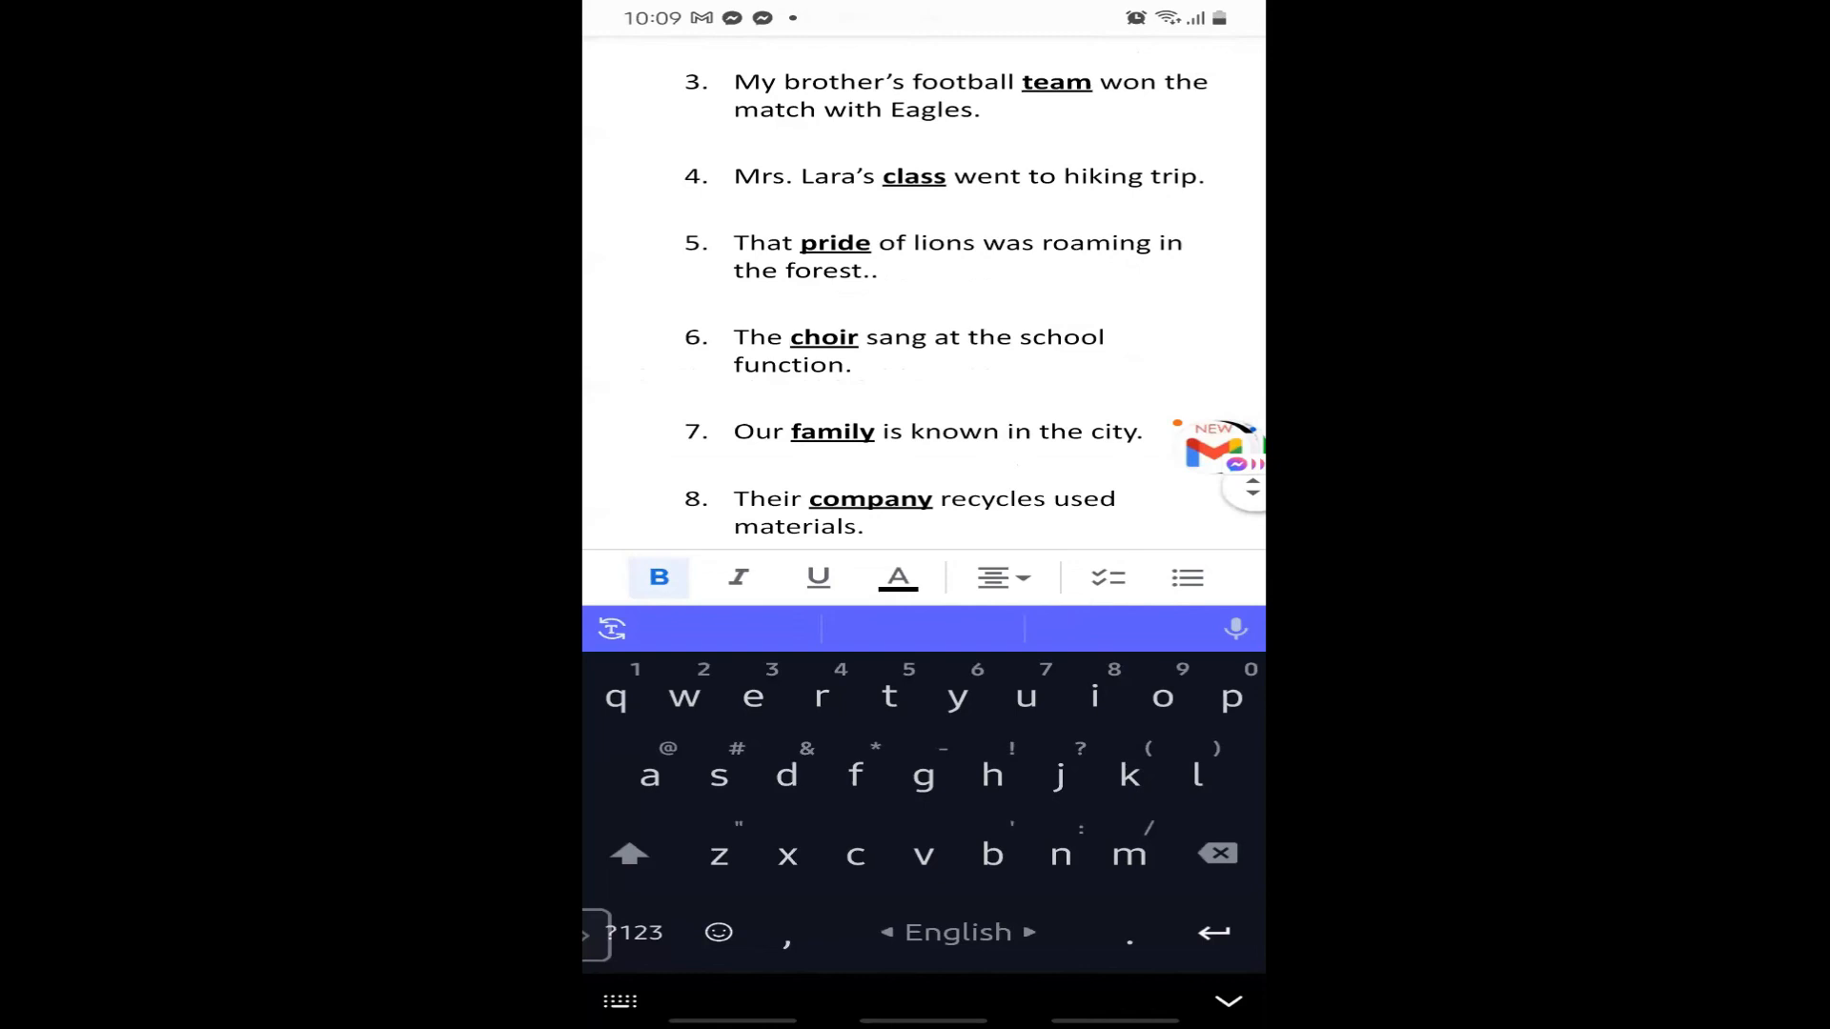
scroll(922, 334, "up", 7)
left_click(624, 285)
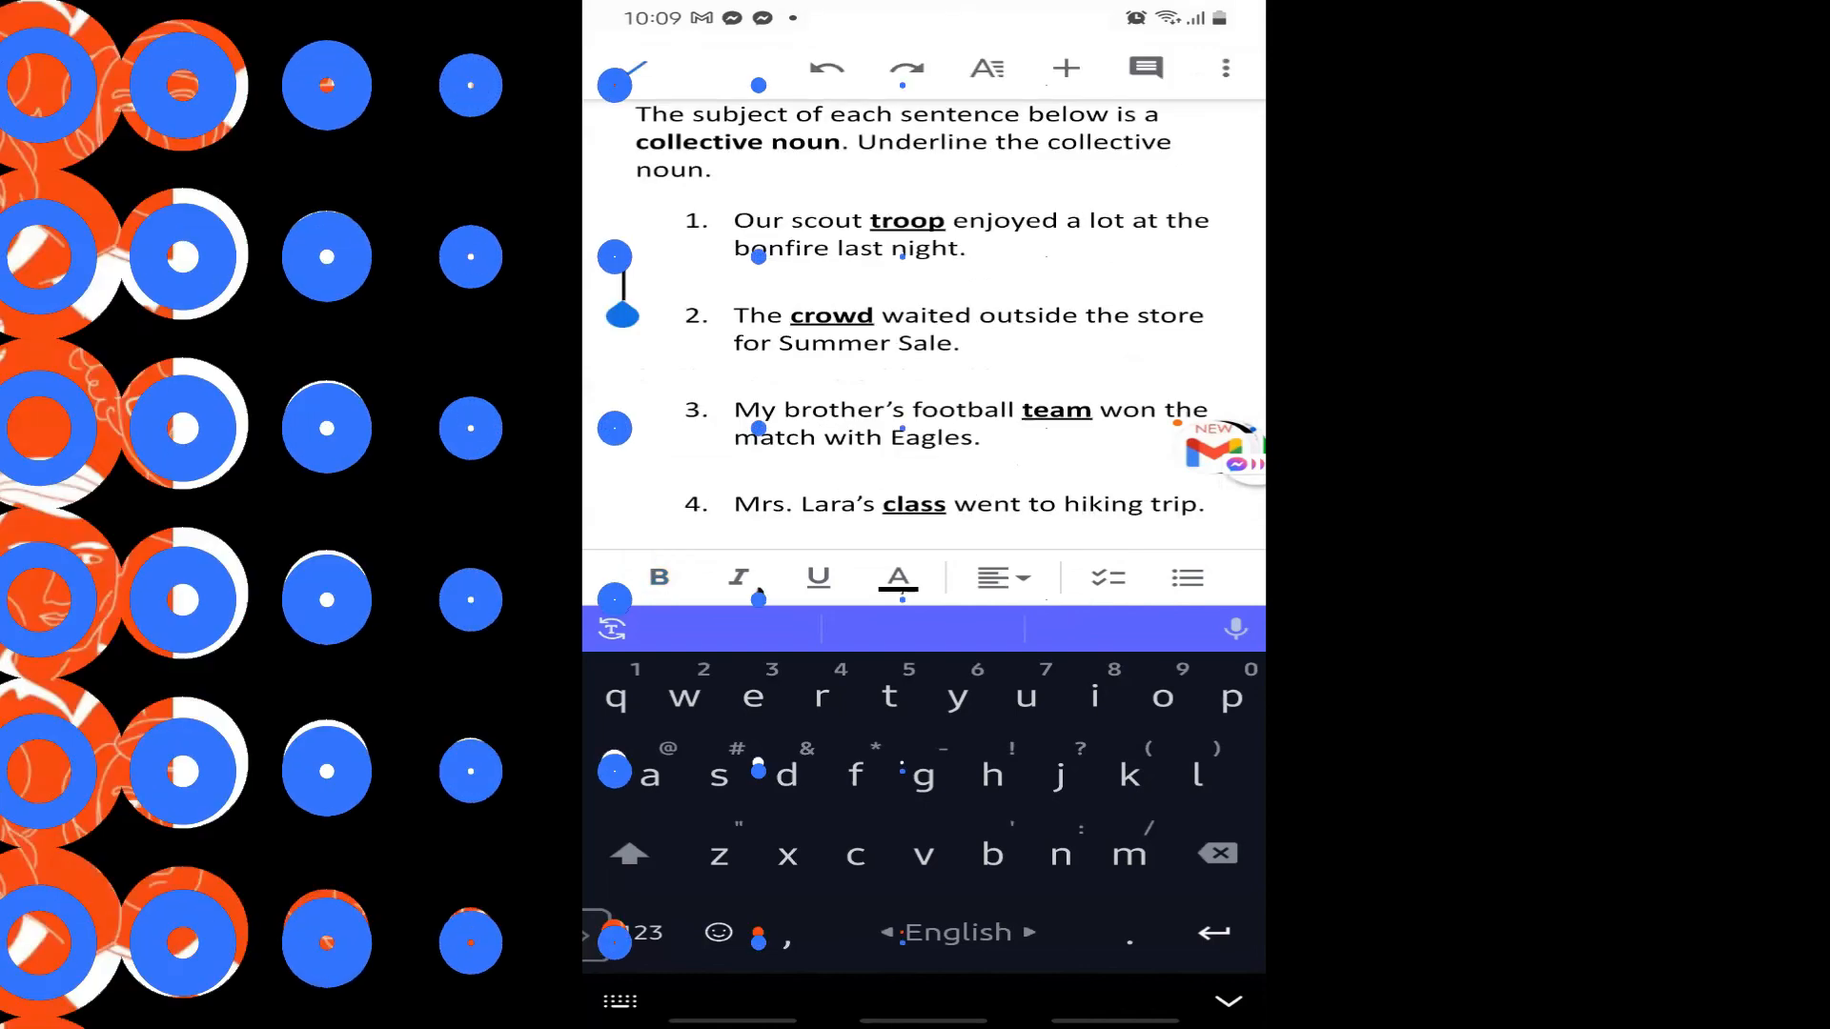